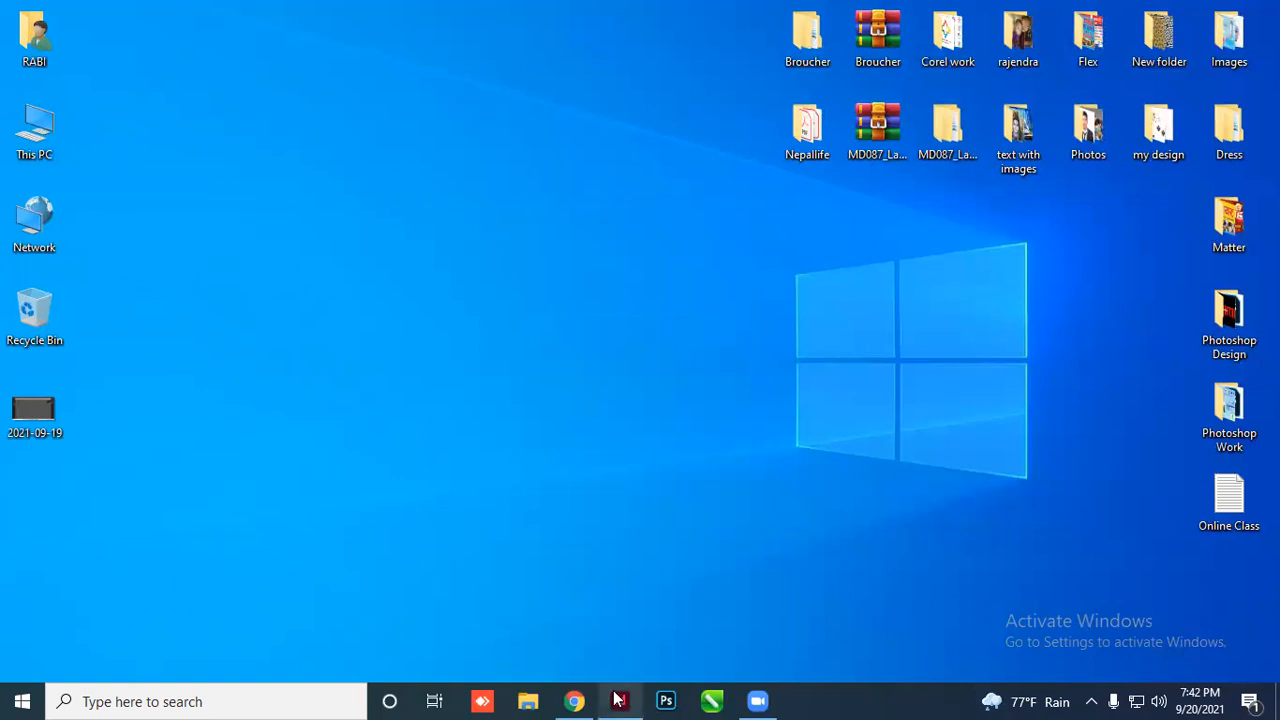
# Scroll the InDesign Home screen to look over its presets and recent files
pyautogui.scroll(-2, 457, 595)
pyautogui.scroll(2, 623, 509)
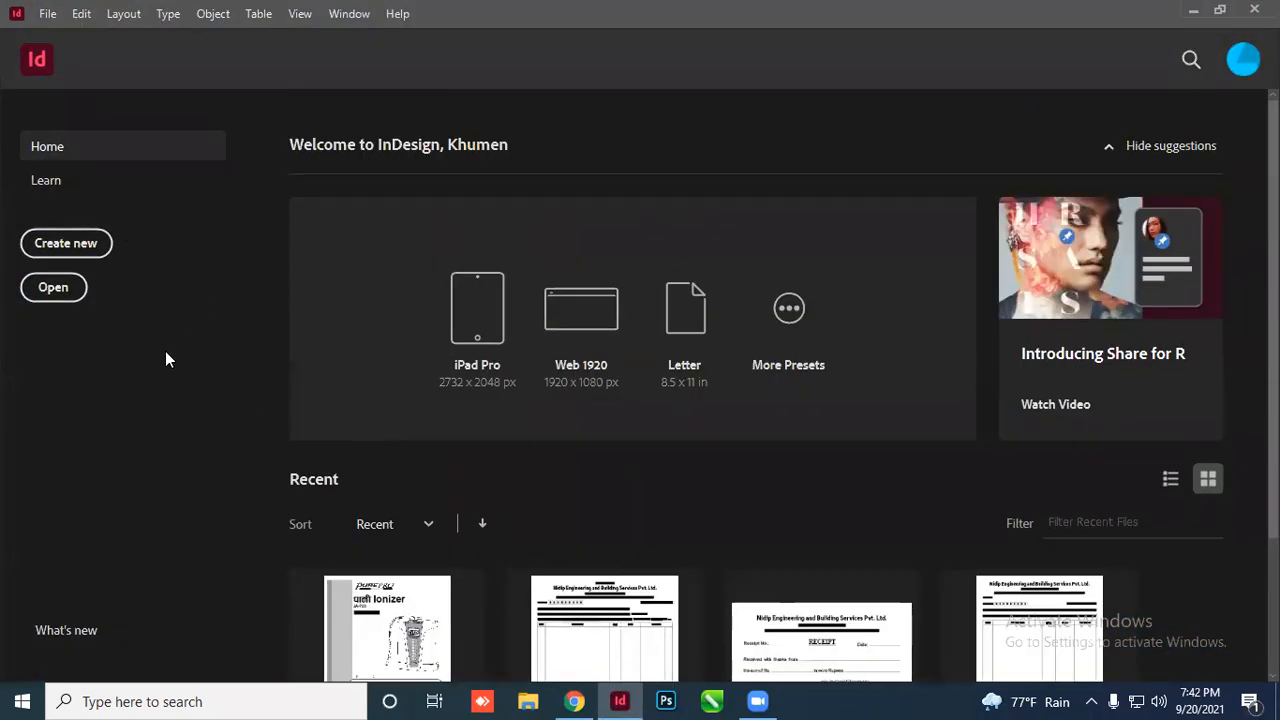
# Create a new blank document, keeping the default Letter size, one page and 3p0 margins
pyautogui.click(56, 19)
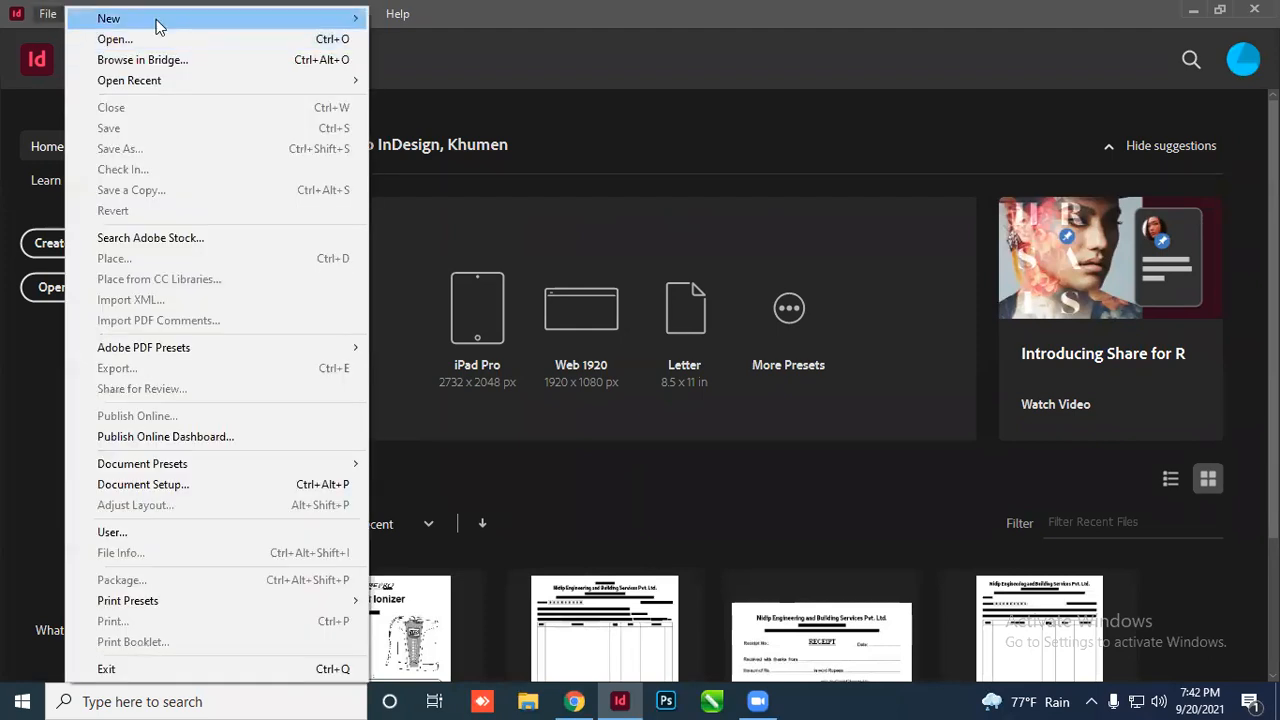
pyautogui.moveTo(157, 24)
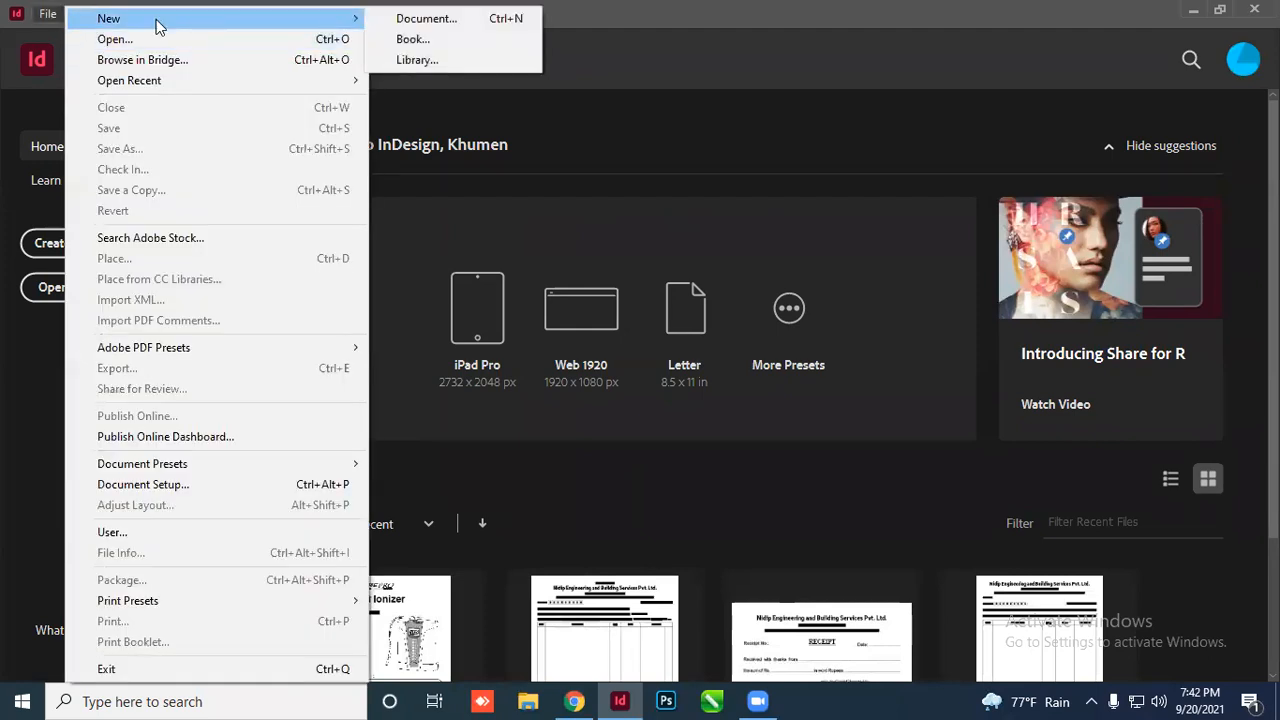
pyautogui.click(450, 20)
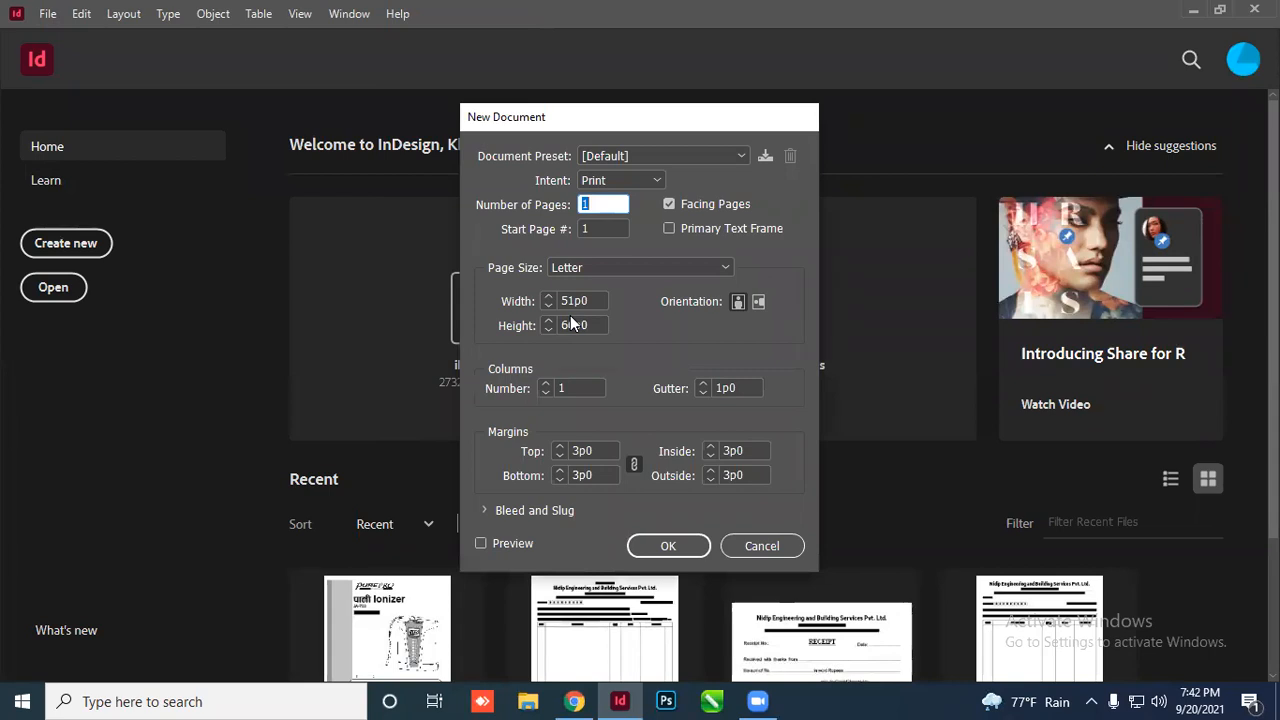
pyautogui.click(649, 545)
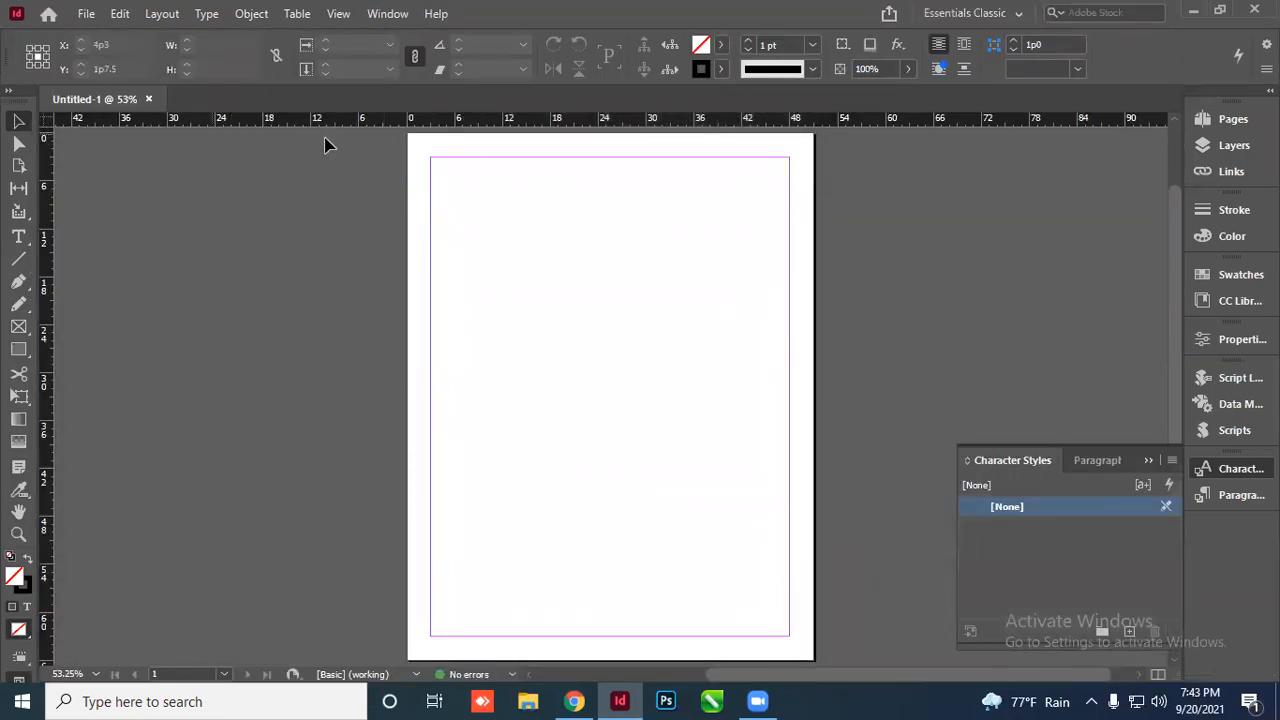
# Close the Character Styles panel and try inches as the ruler unit
pyautogui.click(1146, 461)
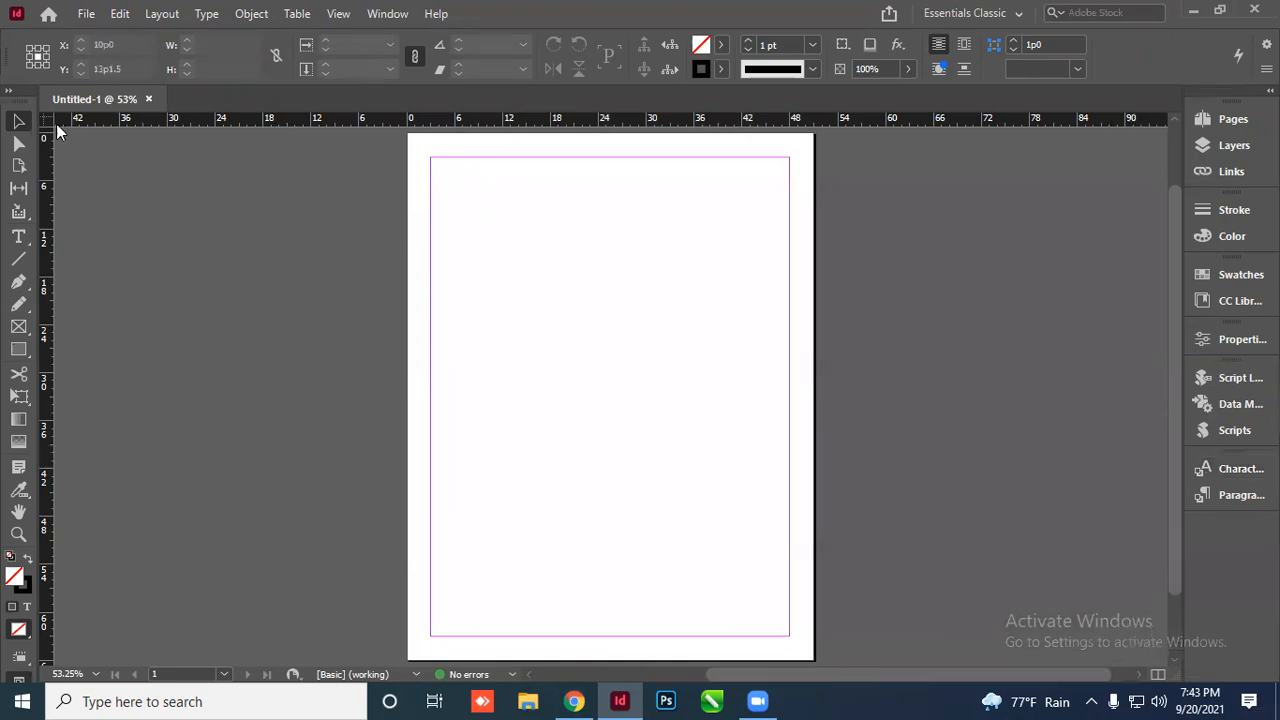
pyautogui.rightClick(46, 126)
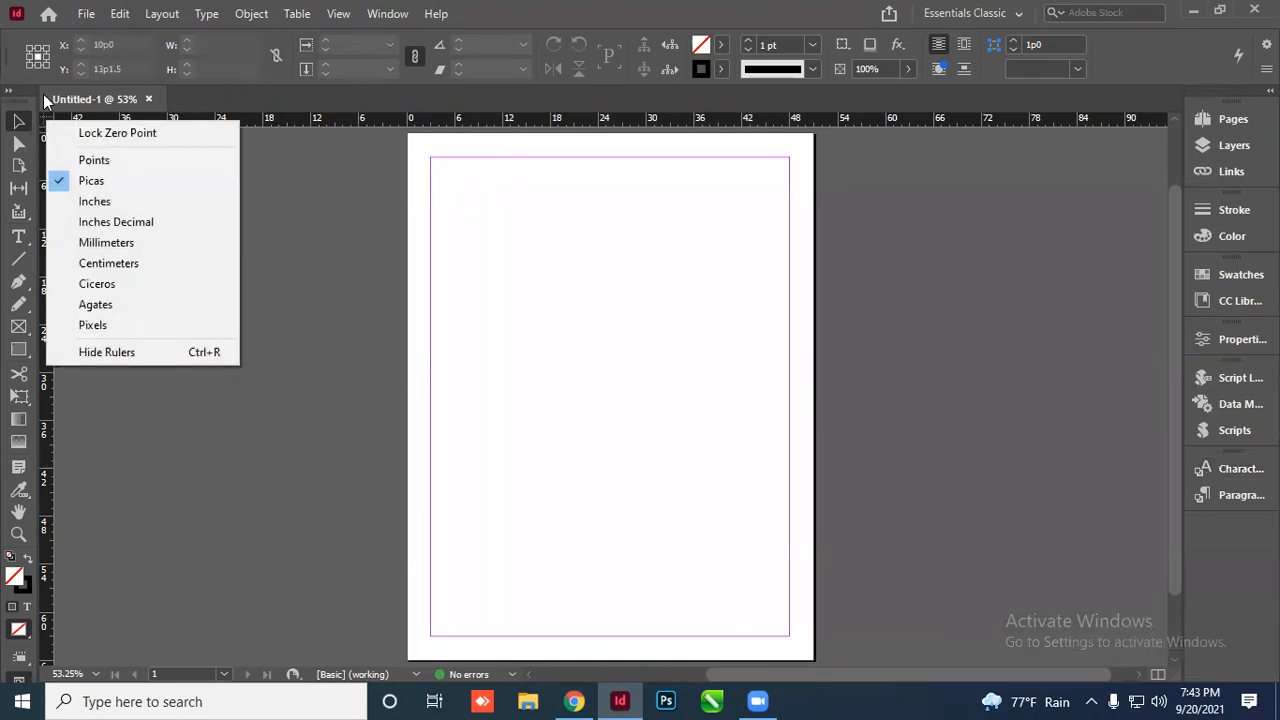
pyautogui.press('alt')
pyautogui.press('f')
pyautogui.rightClick(44, 122)
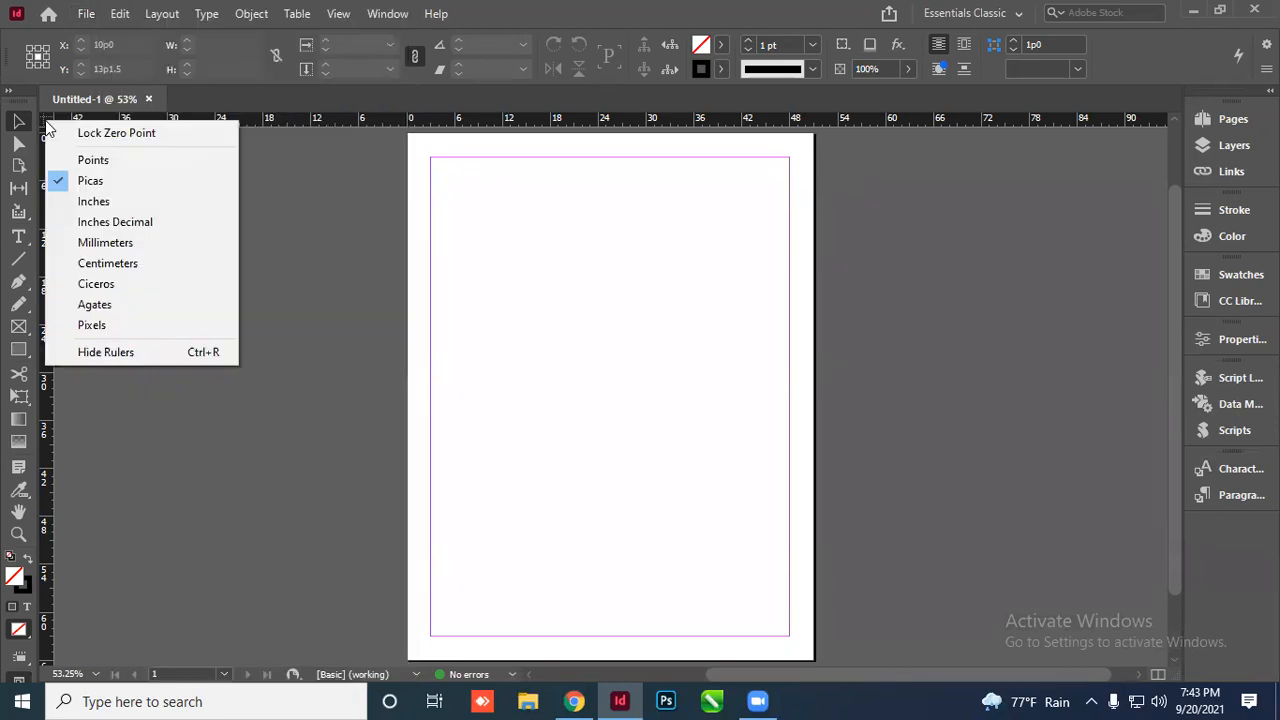
pyautogui.click(88, 202)
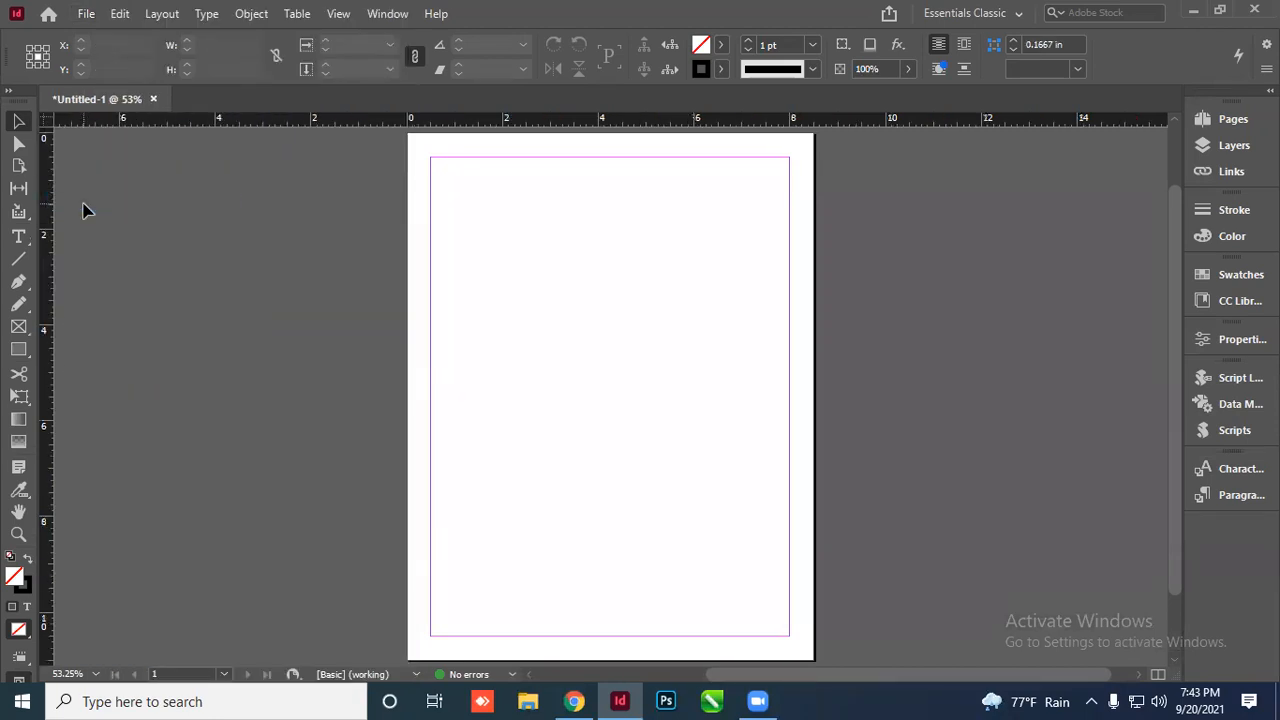
# Cycle the rulers through millimetres and centimetres, settling on millimetres
pyautogui.rightClick(46, 121)
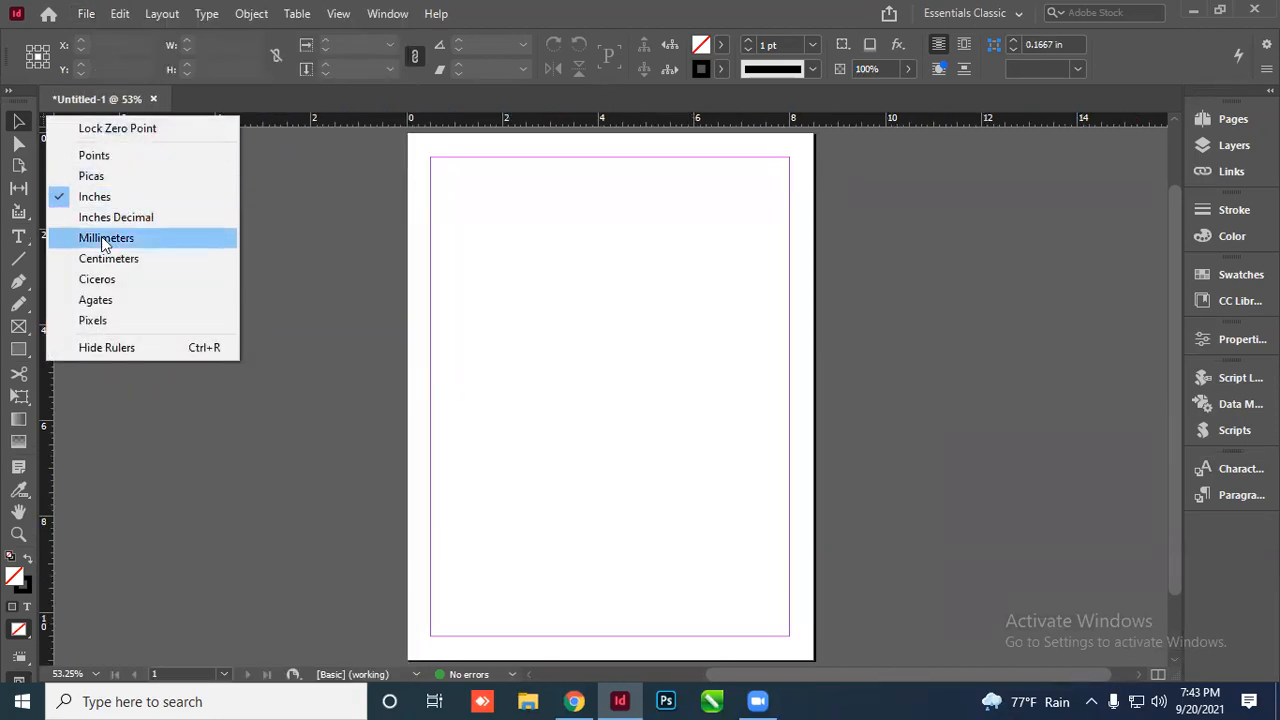
pyautogui.click(104, 238)
pyautogui.rightClick(49, 118)
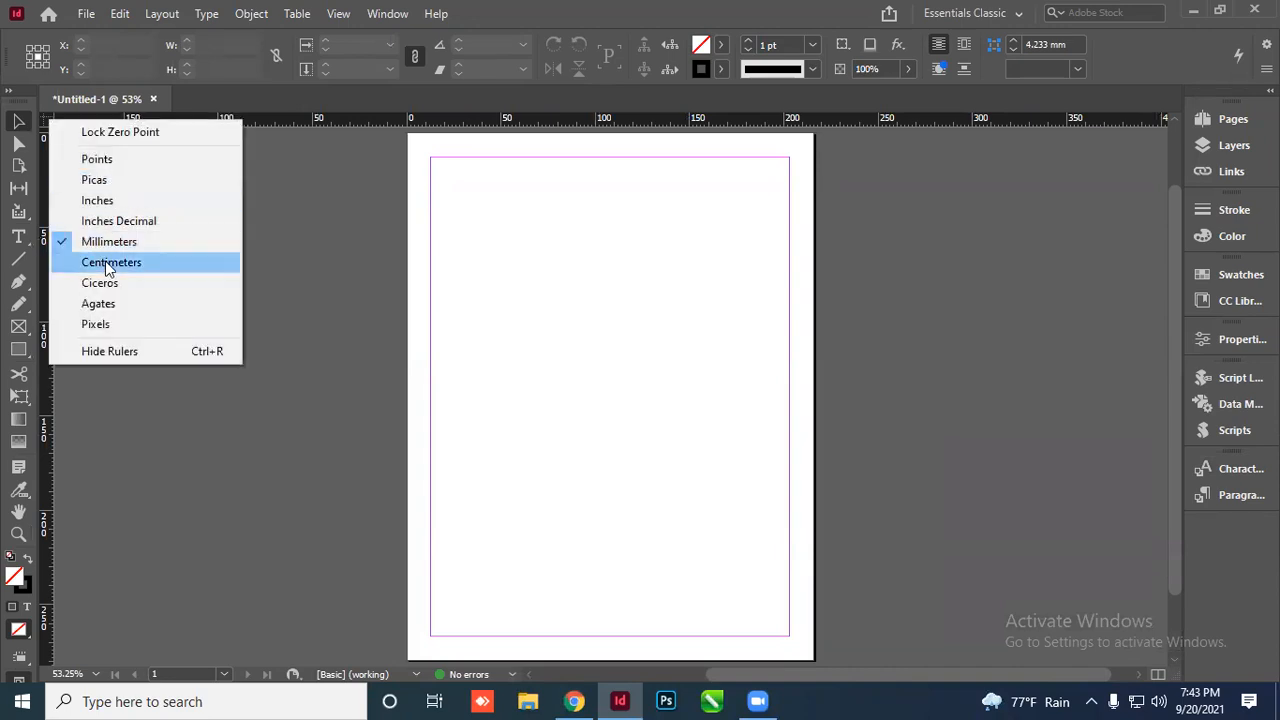
pyautogui.click(105, 261)
pyautogui.rightClick(46, 121)
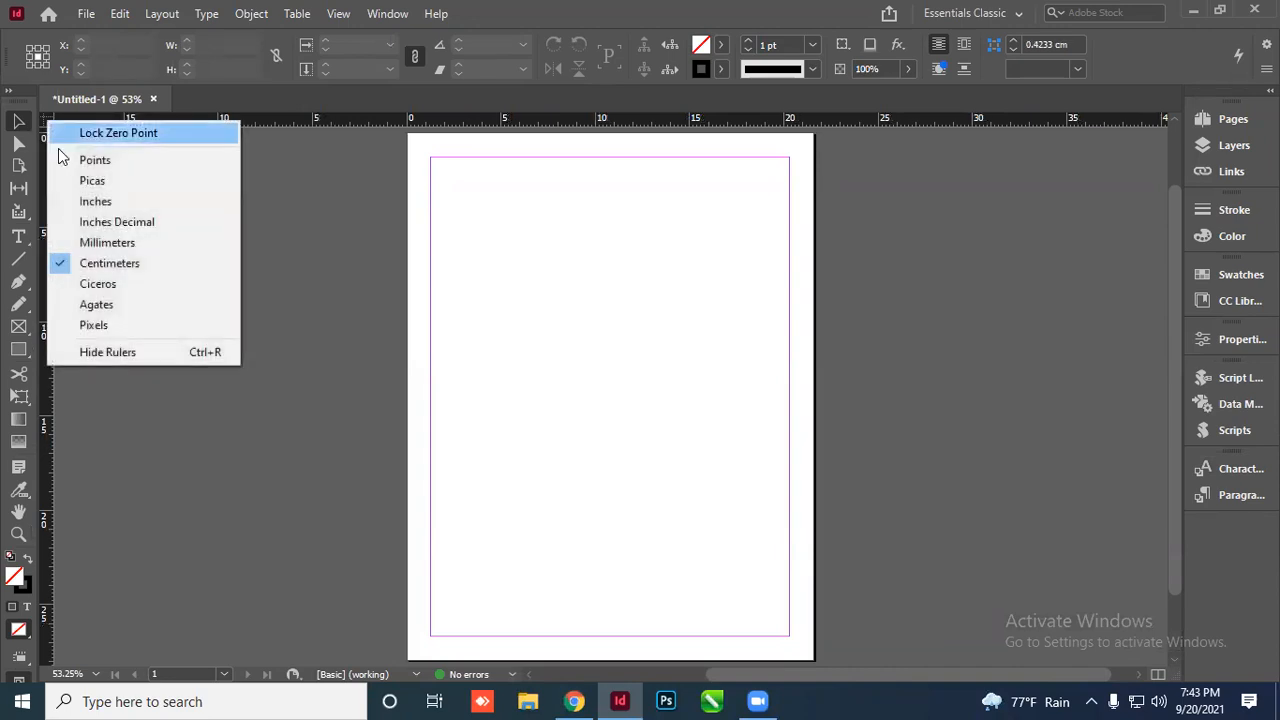
pyautogui.click(106, 243)
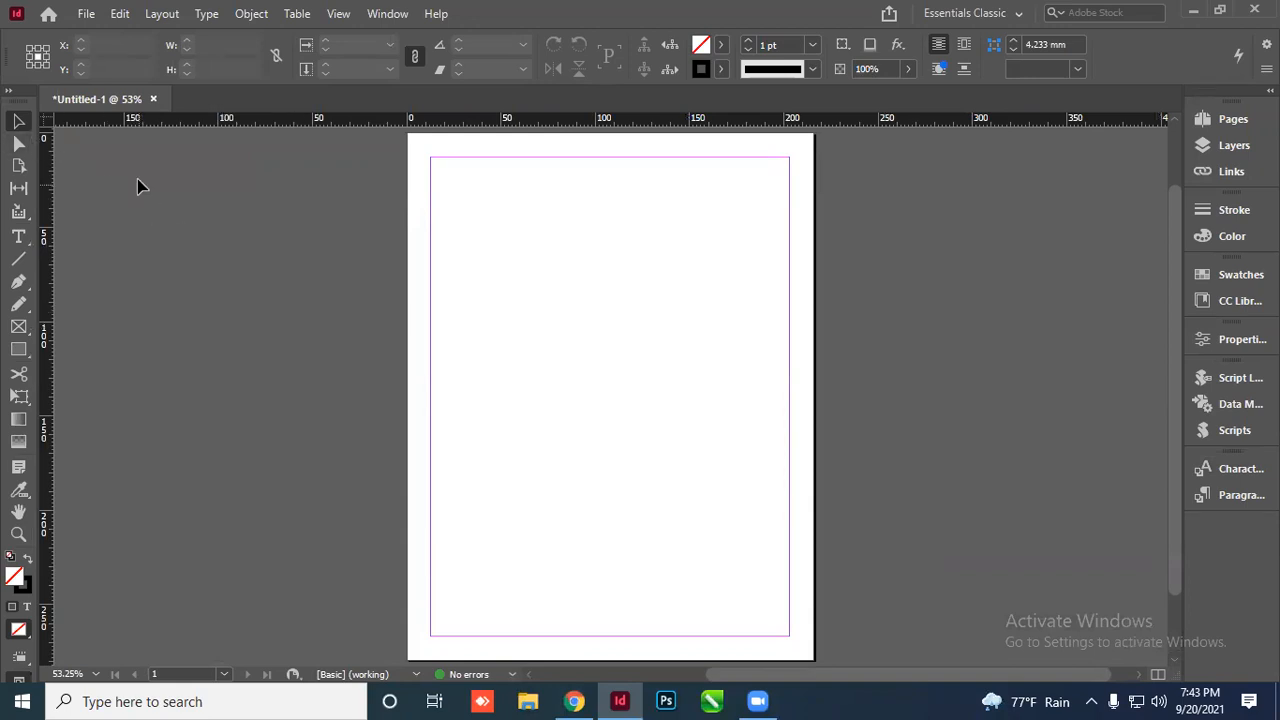
pyautogui.click(88, 13)
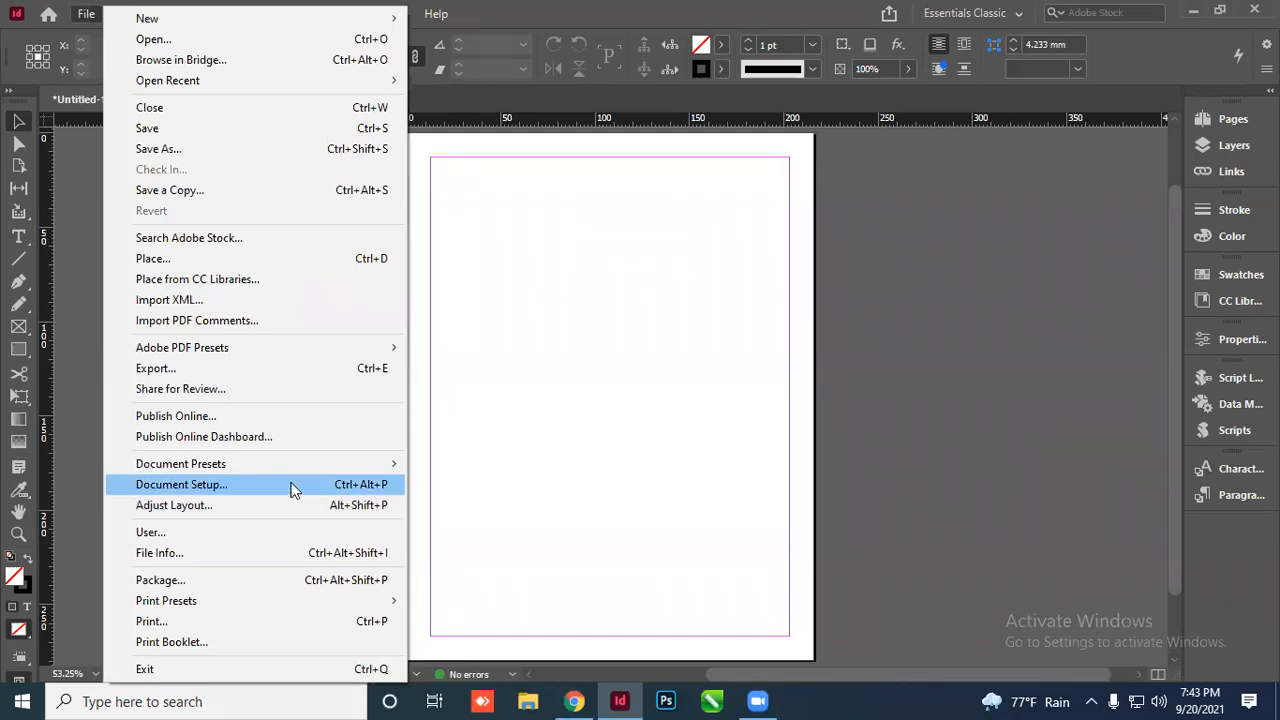
# Change the page size to A5 (148 × 210 mm) in Document Setup
pyautogui.click(356, 484)
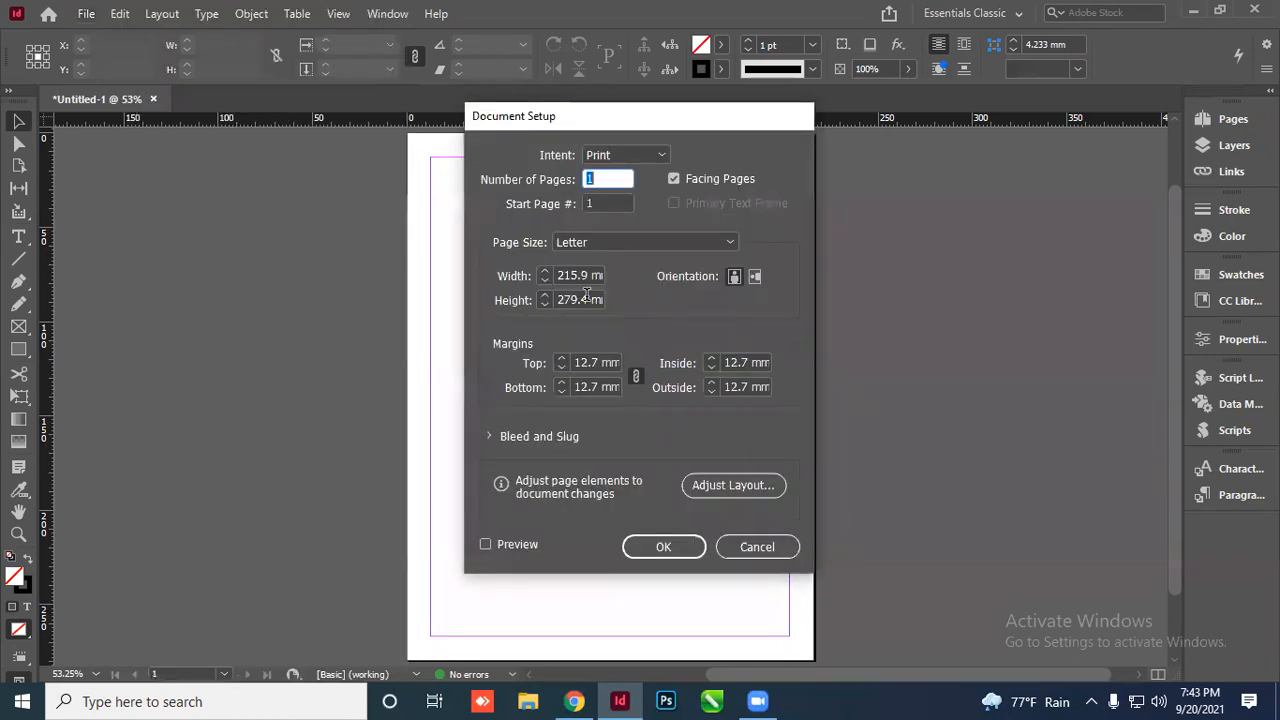
pyautogui.click(610, 242)
pyautogui.click(583, 366)
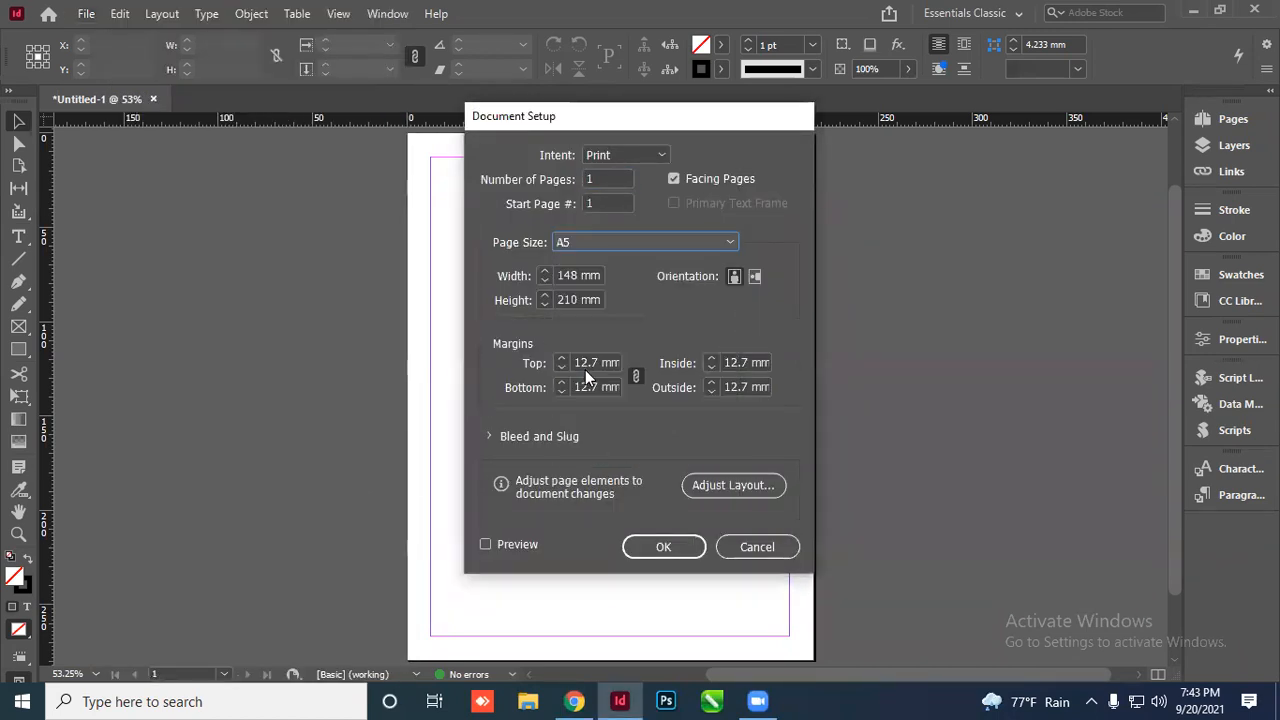
pyautogui.click(667, 547)
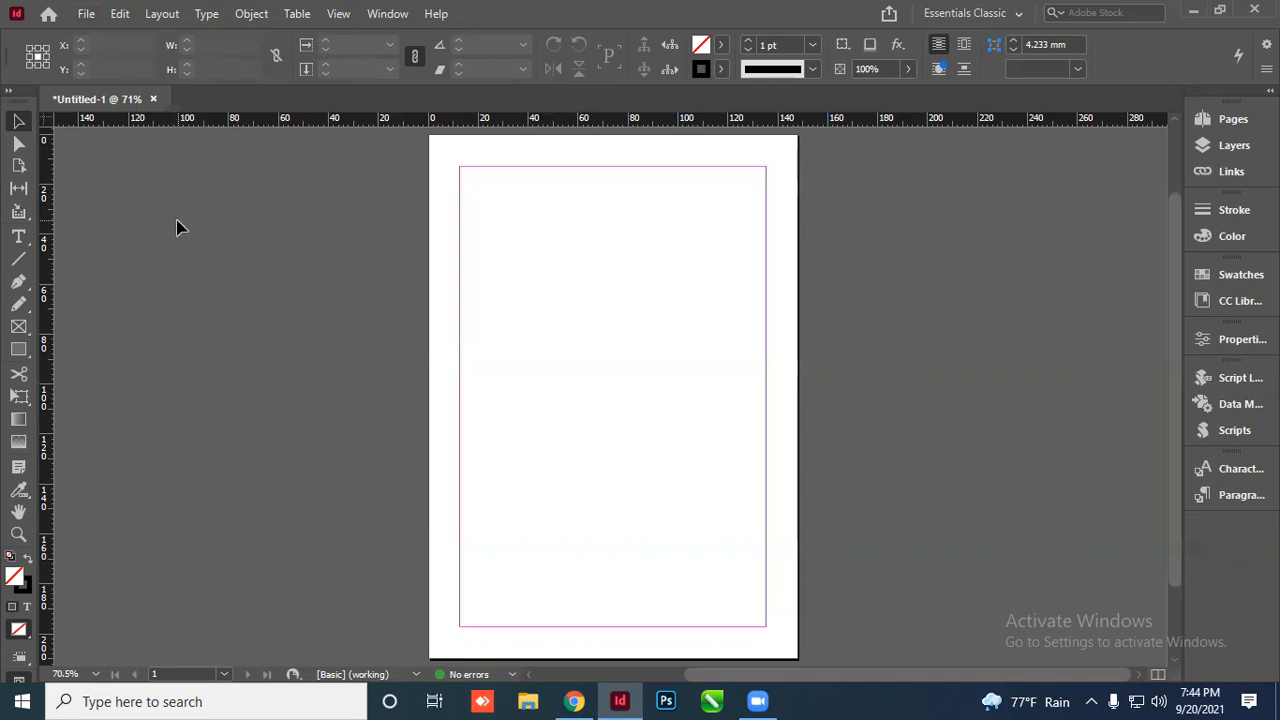
# Open the General Preferences, where Use Legacy New Document Dialog is ticked
pyautogui.click(86, 13)
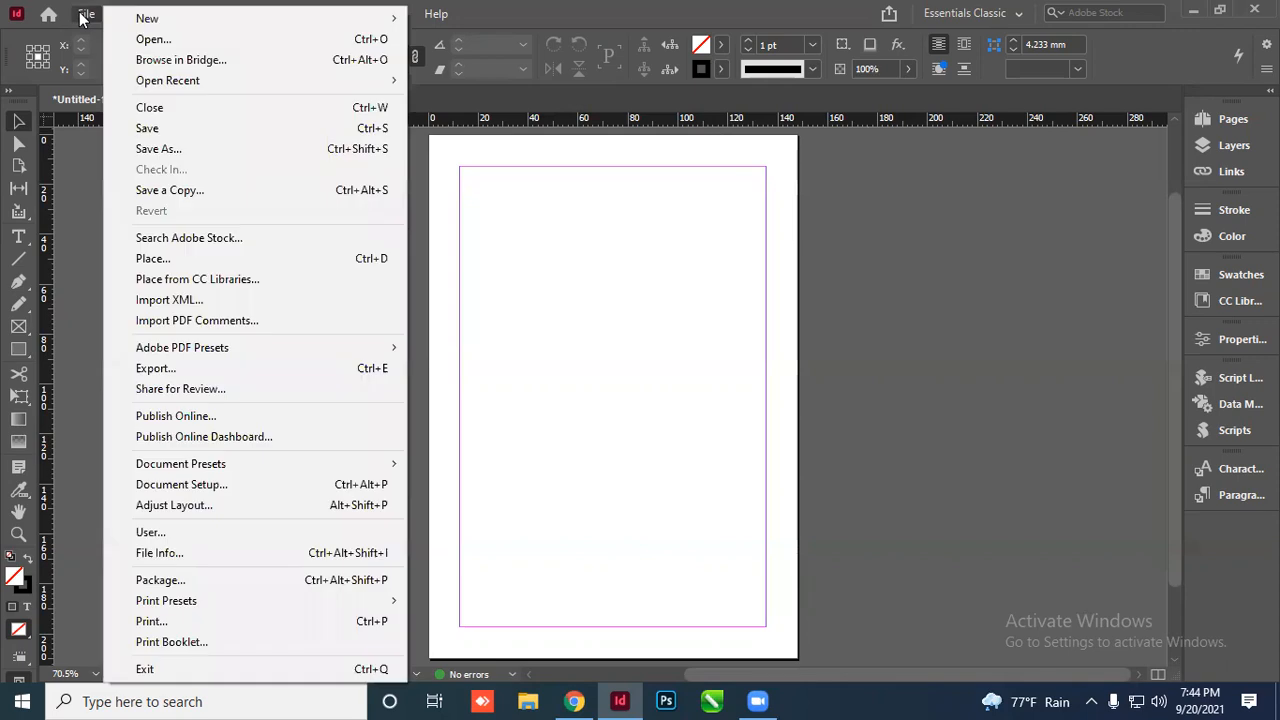
pyautogui.press('Escape')
pyautogui.click(117, 14)
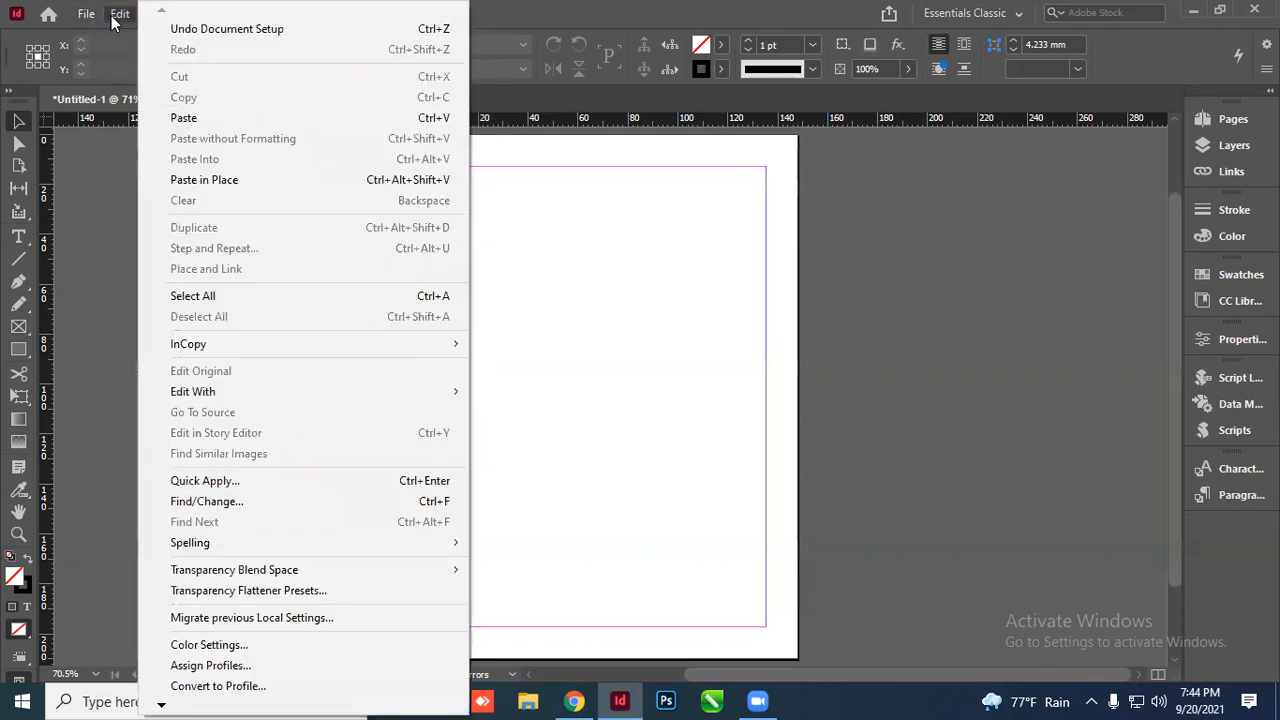
pyautogui.moveTo(162, 702)
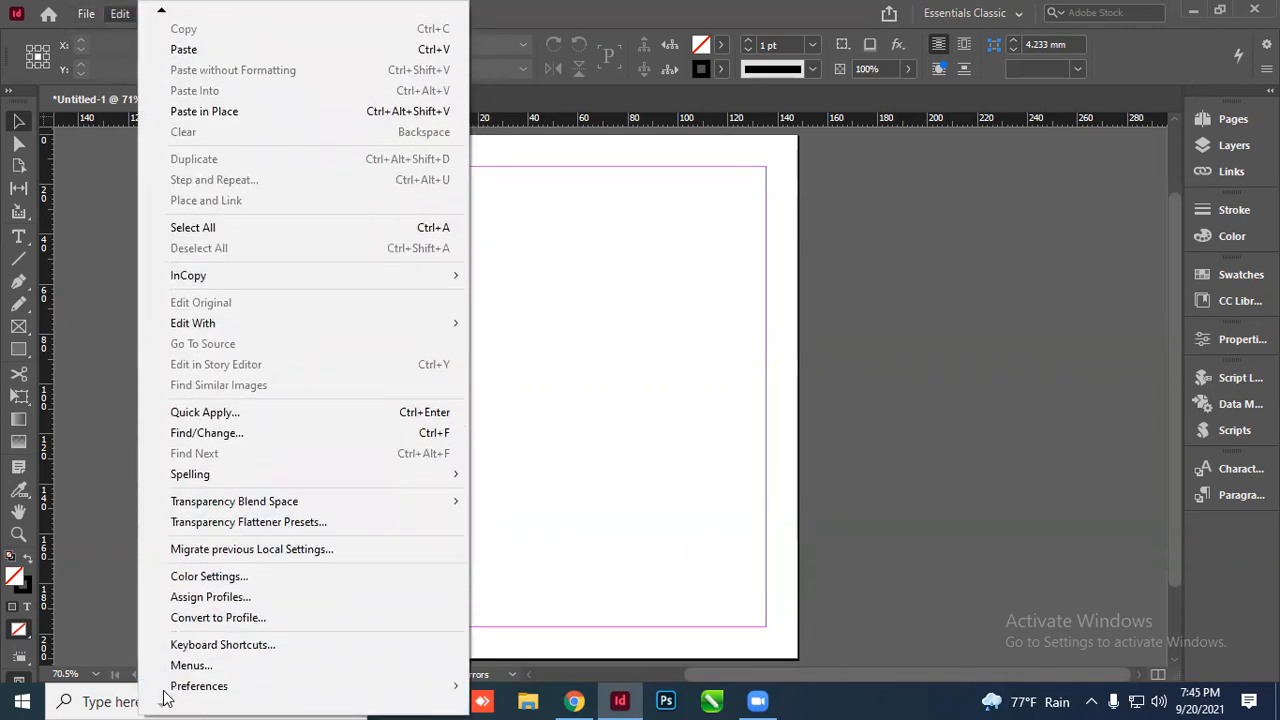
pyautogui.moveTo(204, 697)
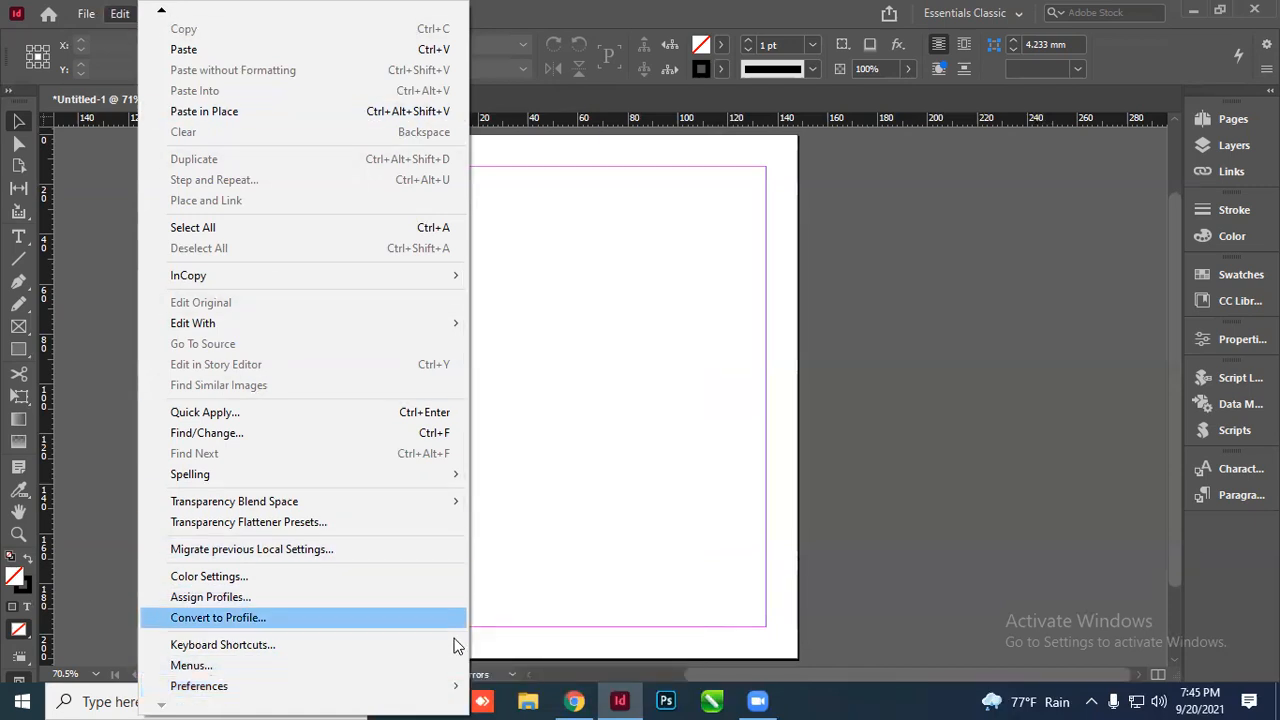
pyautogui.moveTo(446, 693)
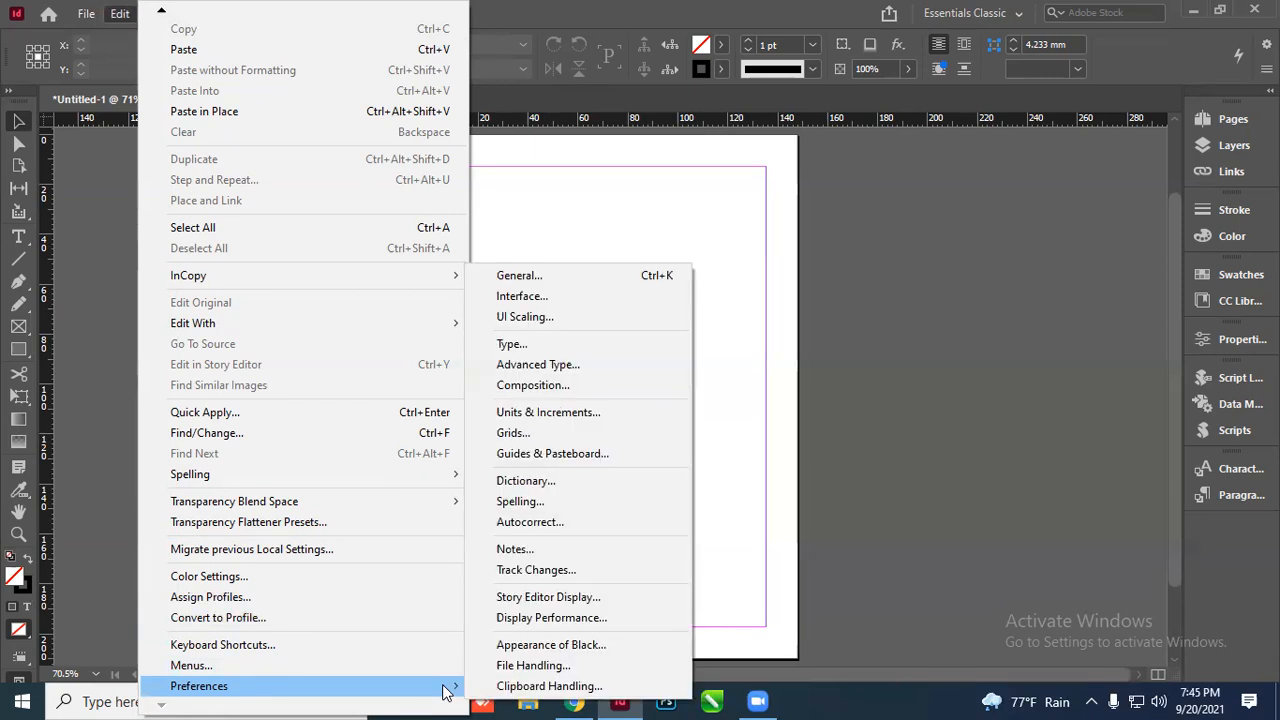
pyautogui.click(578, 279)
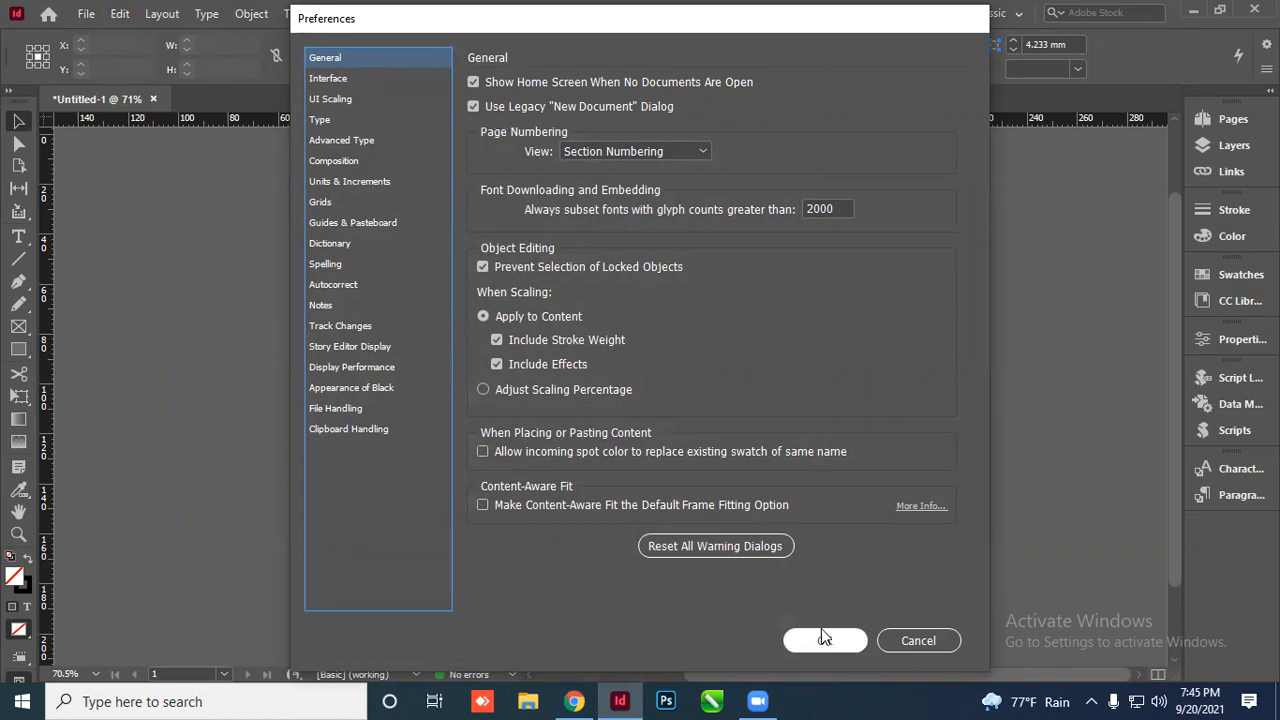
# Cancel Preferences, minimize InDesign and open the inner Broucher folder of 16 PDFs
pyautogui.click(918, 640)
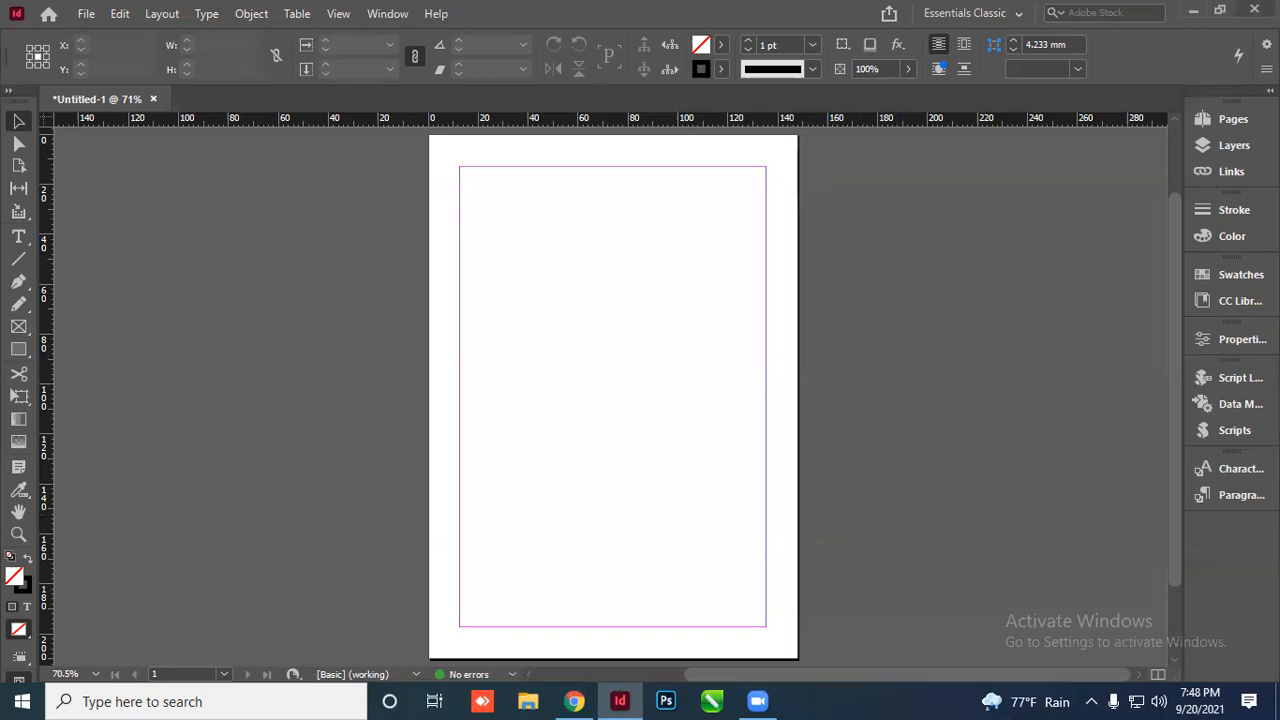
pyautogui.click(1192, 10)
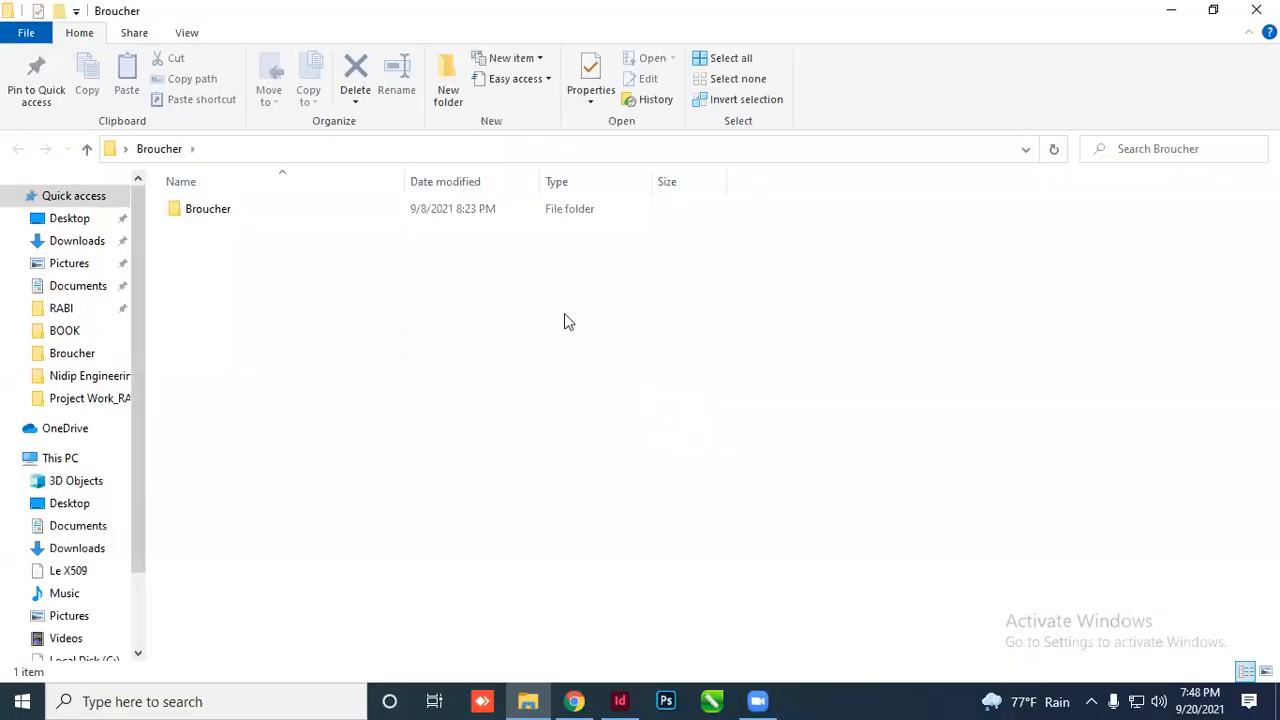
pyautogui.click(227, 212)
pyautogui.doubleClick(227, 212)
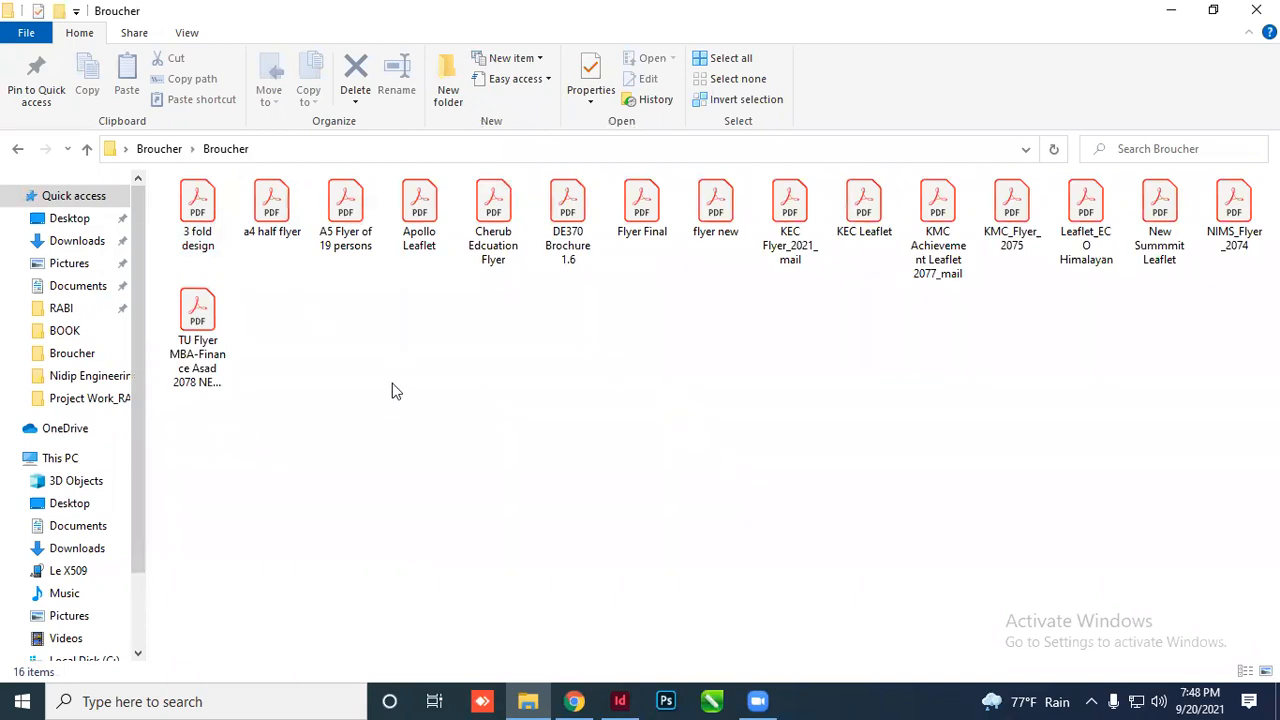
# Open KEC Leaflet.pdf in Acrobat and scroll down to its inner page 2
pyautogui.click(860, 215)
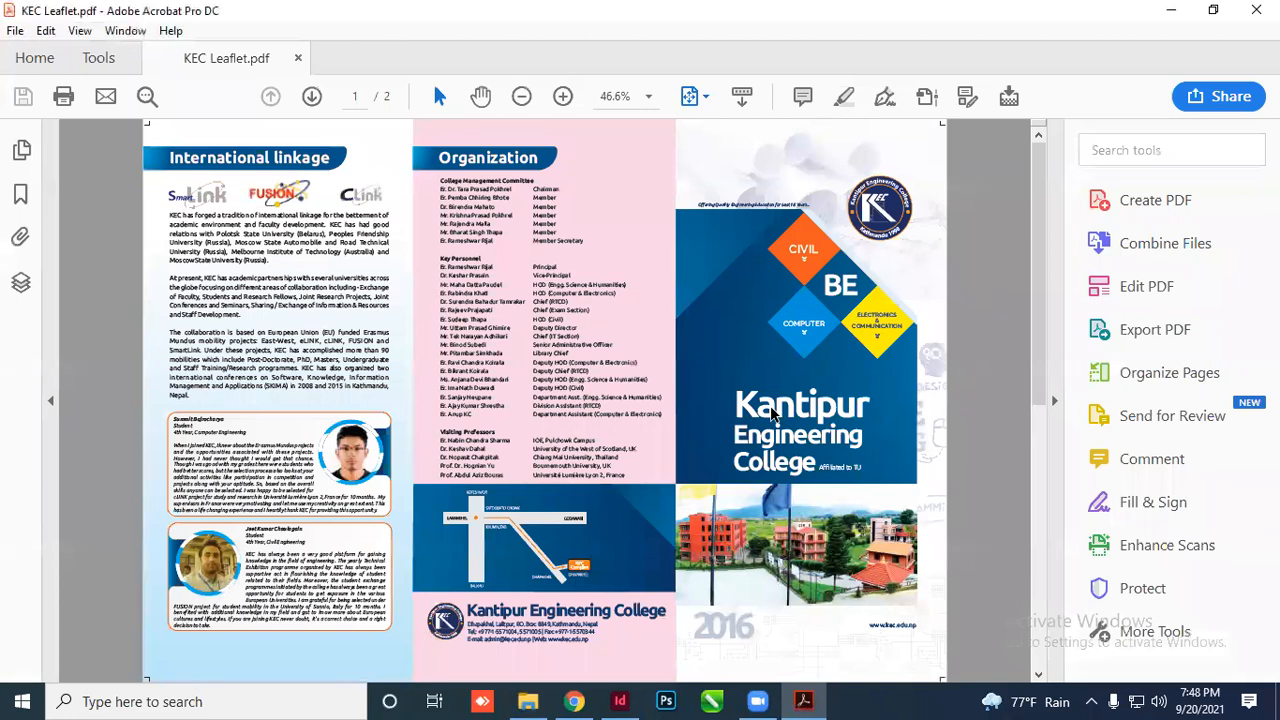
pyautogui.scroll(-2, 550, 495)
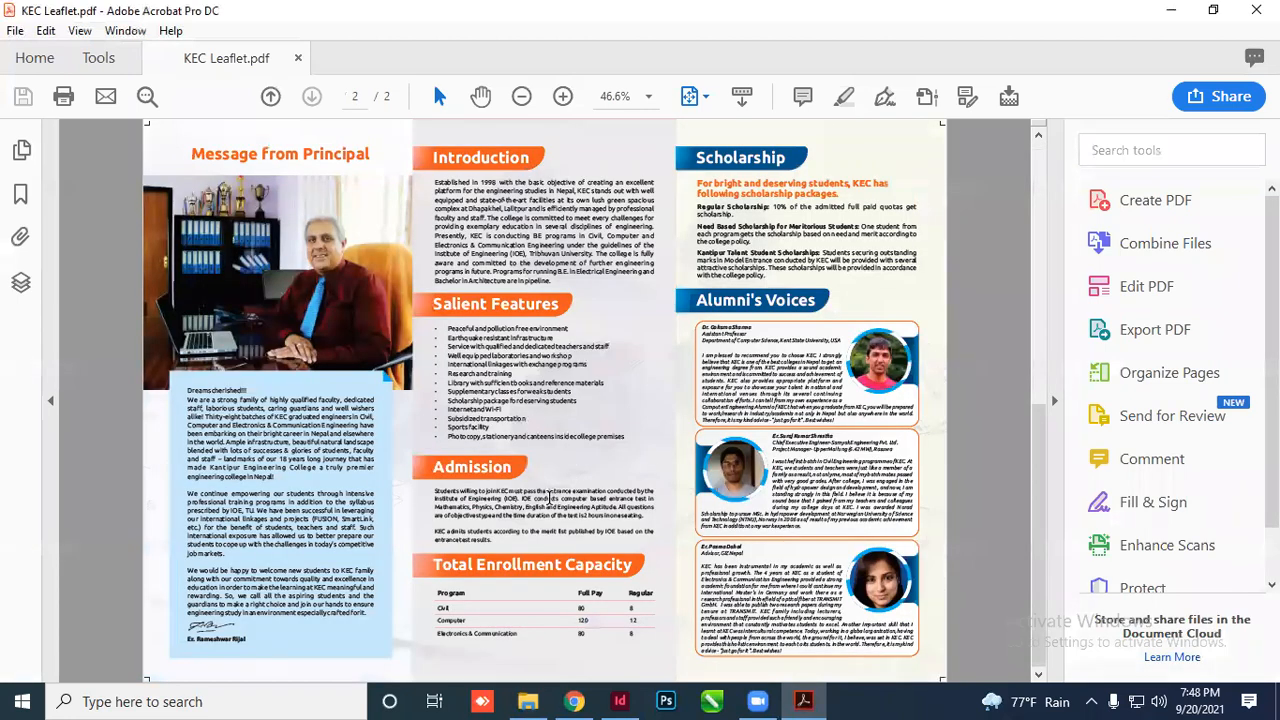
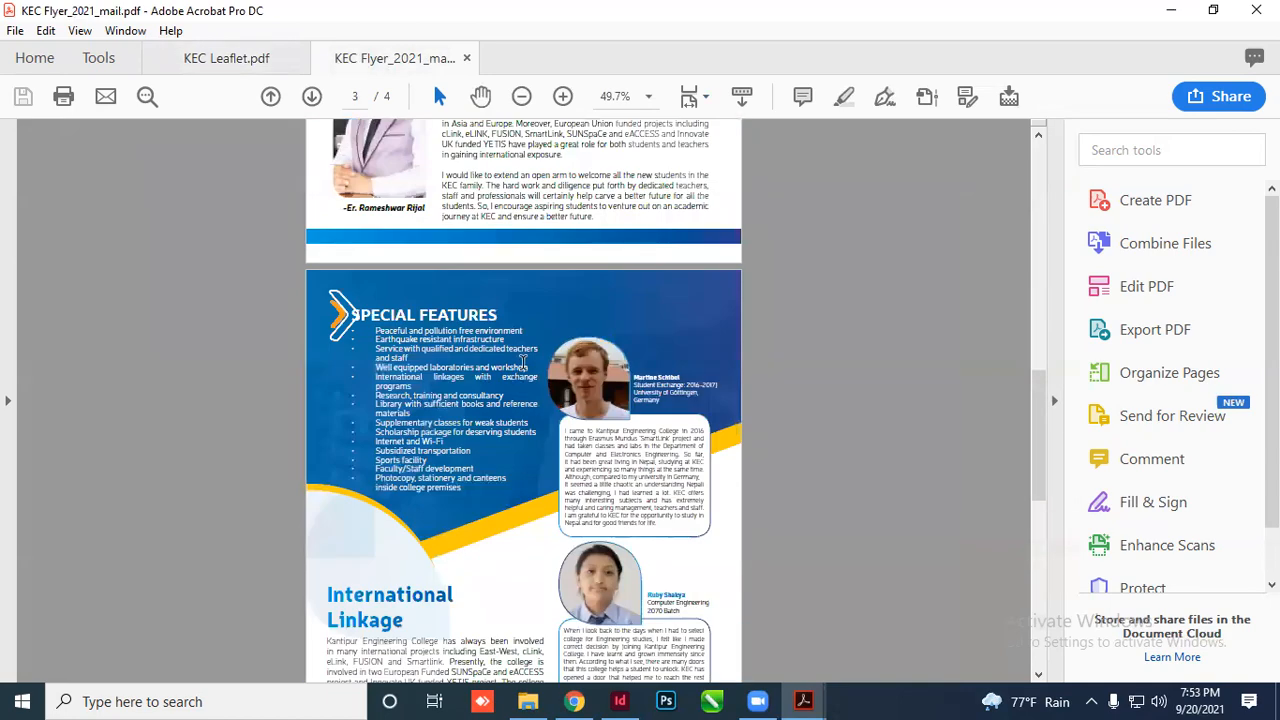
# Close the KEC Leaflet tab and exit Acrobat to return to the Broucher folder
pyautogui.scroll(-5, 520, 380)
pyautogui.scroll(-12, 516, 391)
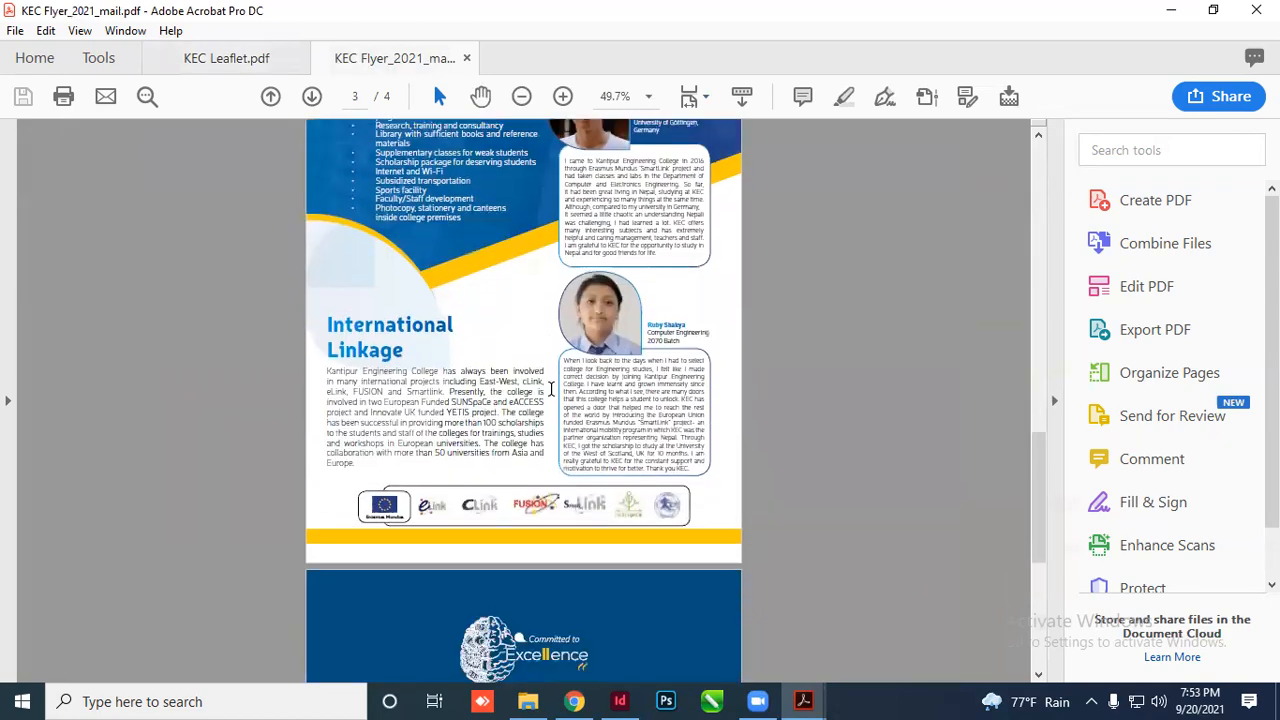
pyautogui.click(1256, 10)
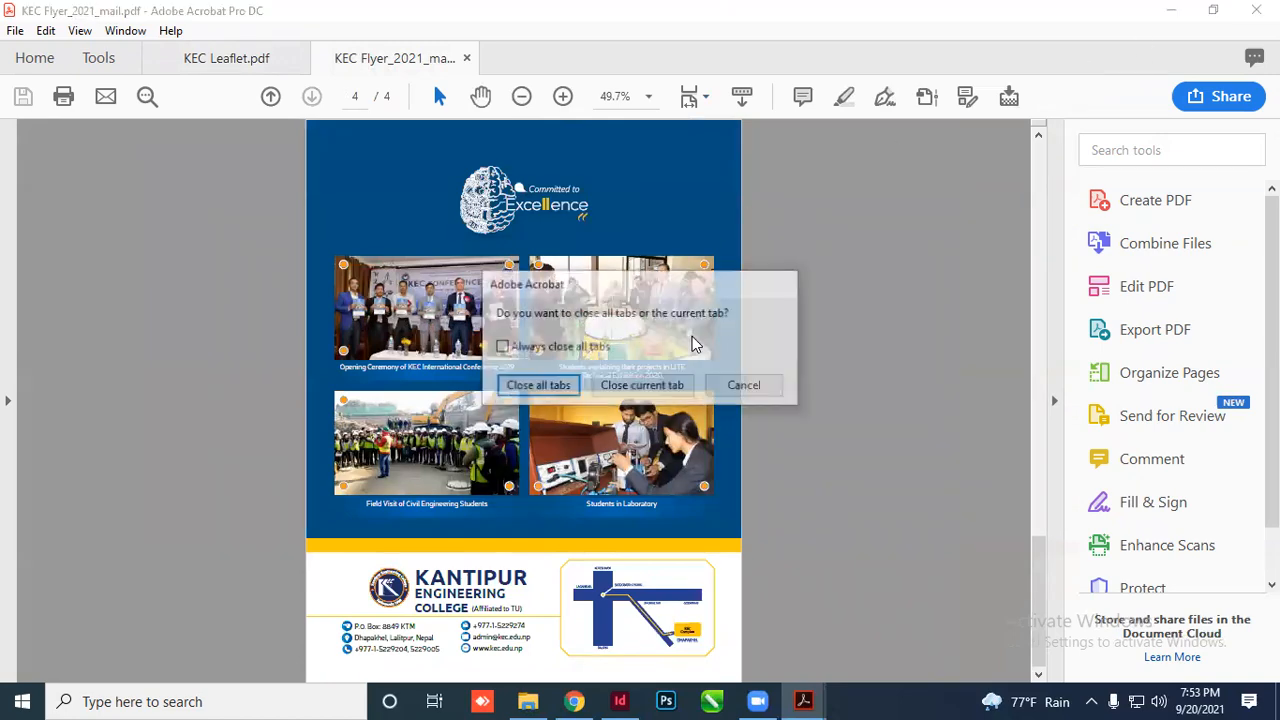
pyautogui.click(665, 385)
pyautogui.click(1256, 10)
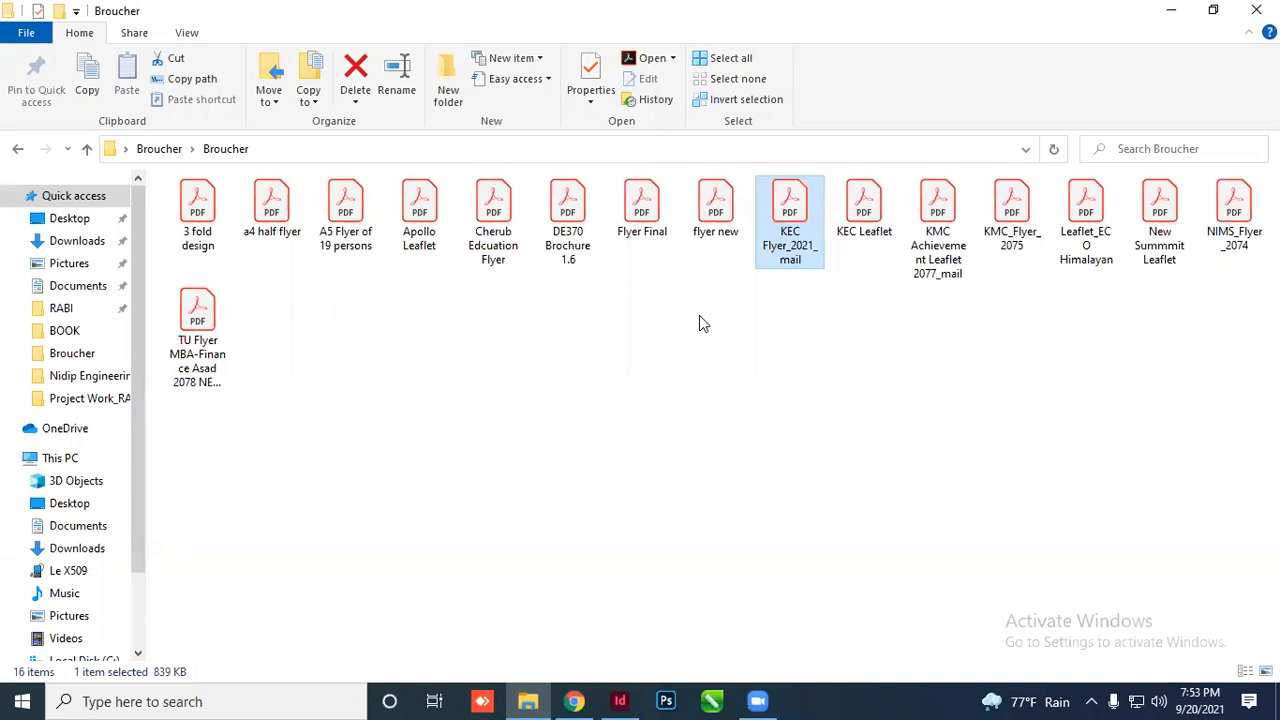
# Open flyer new.pdf from the Broucher folder in Acrobat
pyautogui.click(440, 240)
pyautogui.click(343, 234)
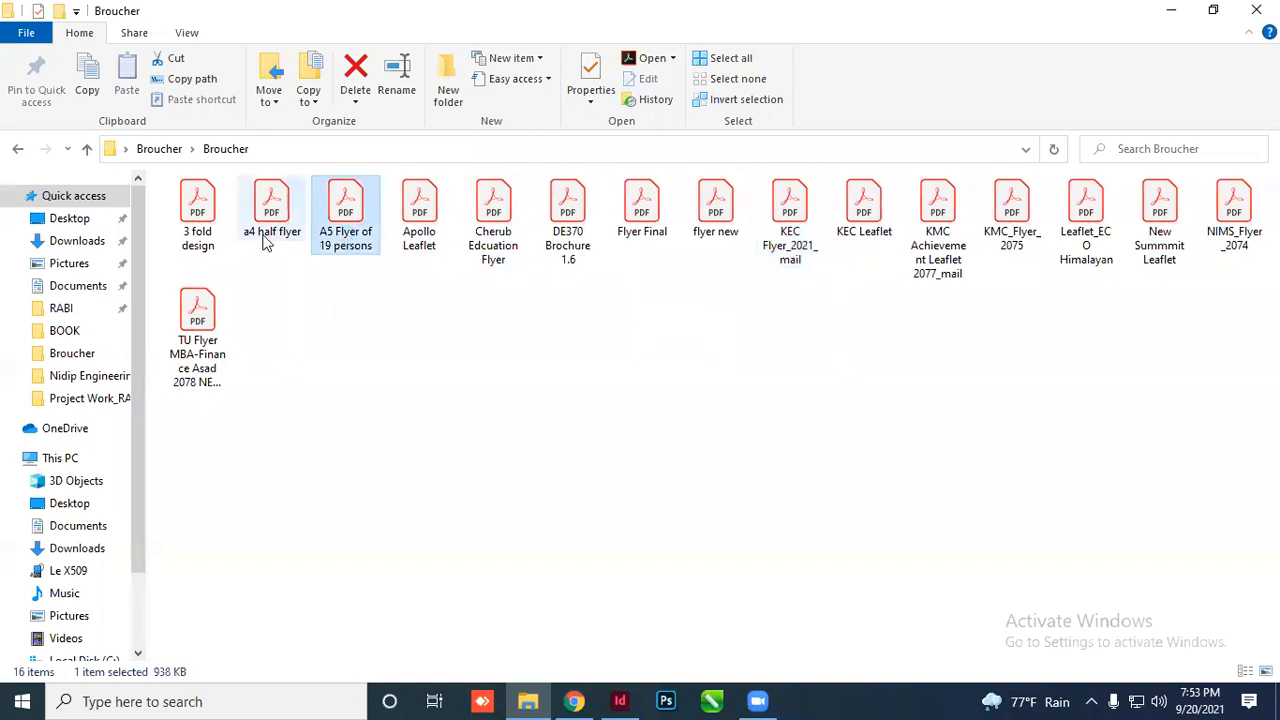
pyautogui.click(266, 244)
pyautogui.click(736, 228)
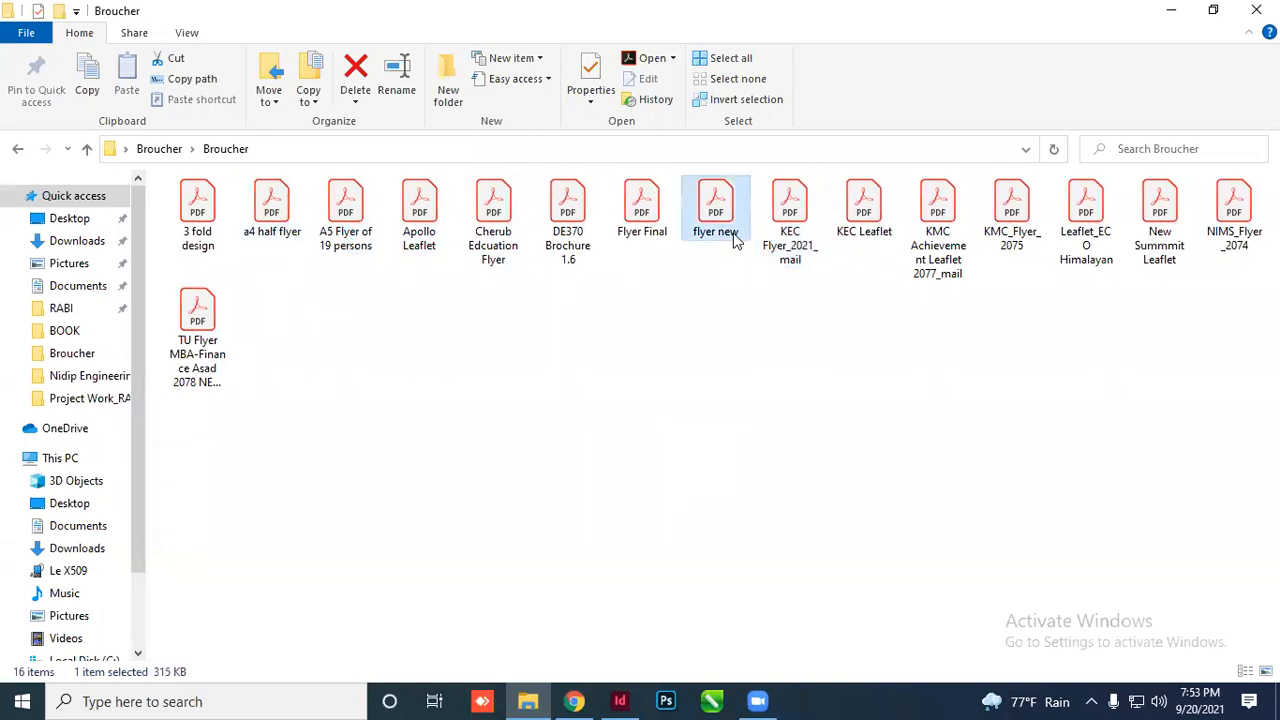
pyautogui.doubleClick(724, 229)
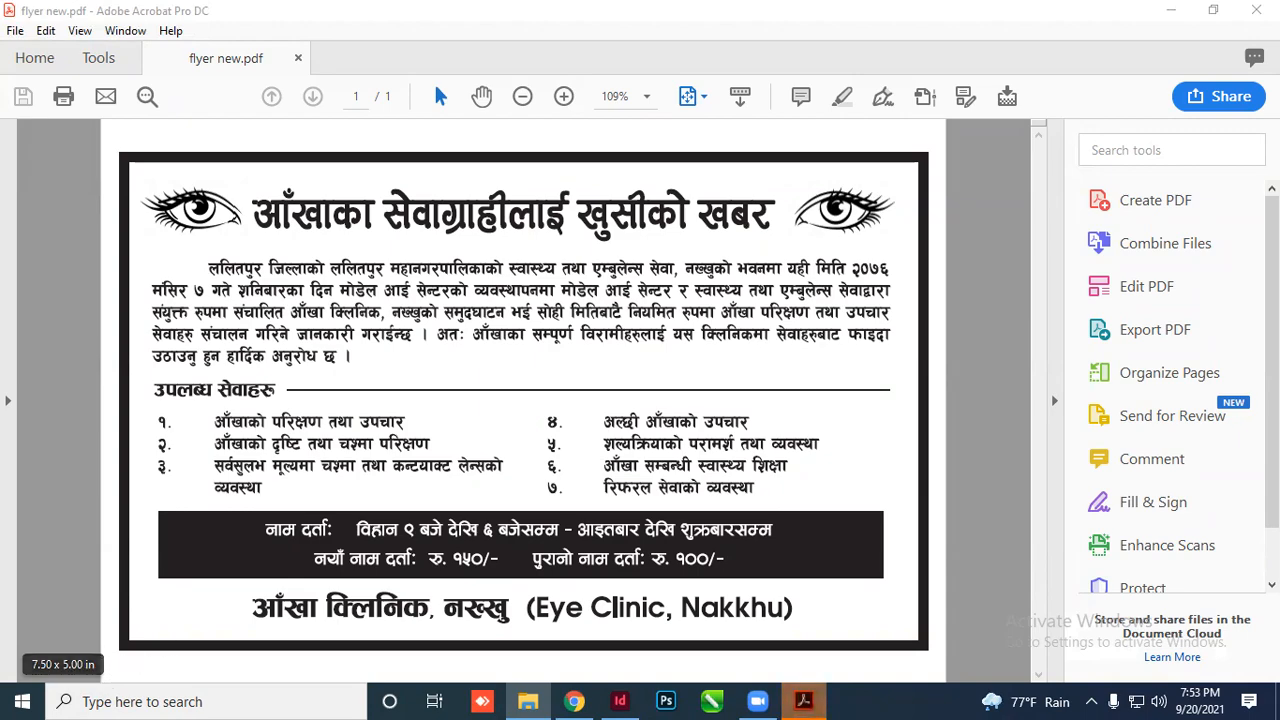
# Exit Acrobat with flyer new.pdf, leaving the 16-PDF Broucher folder visible
pyautogui.click(1256, 10)
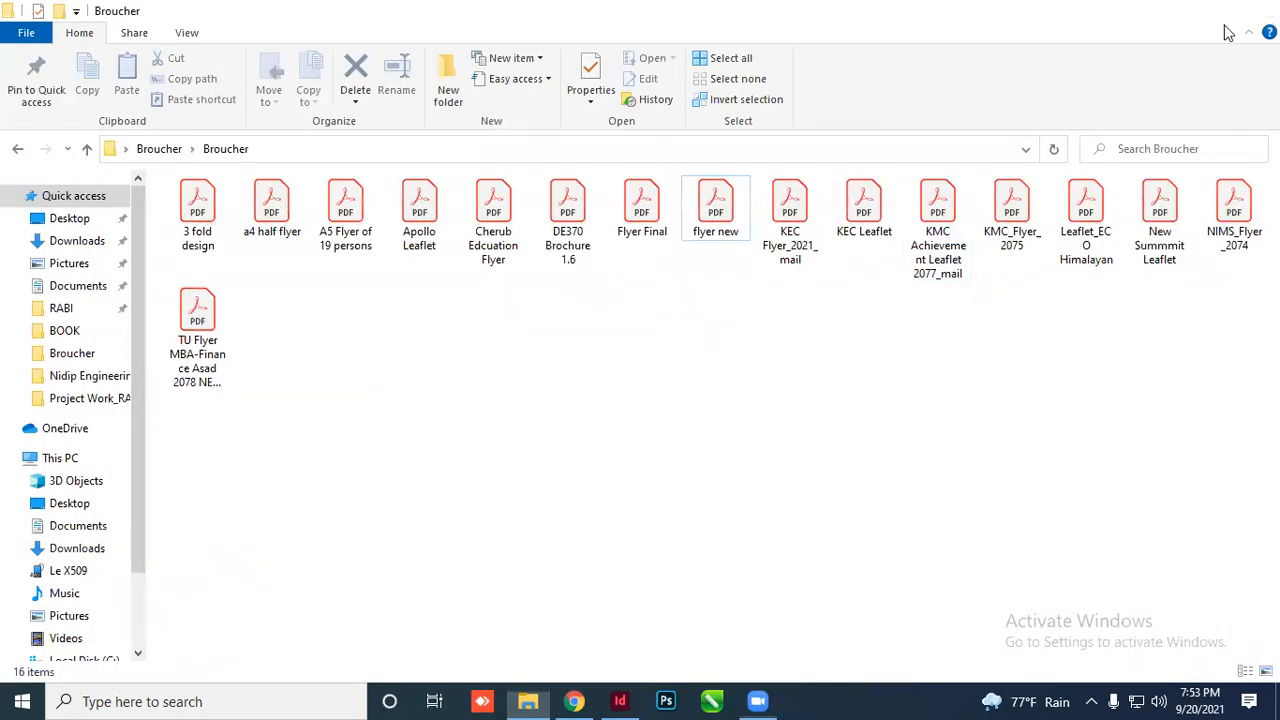
# Switch to InDesign and close Untitled-1 without saving
pyautogui.click(1165, 10)
pyautogui.click(620, 700)
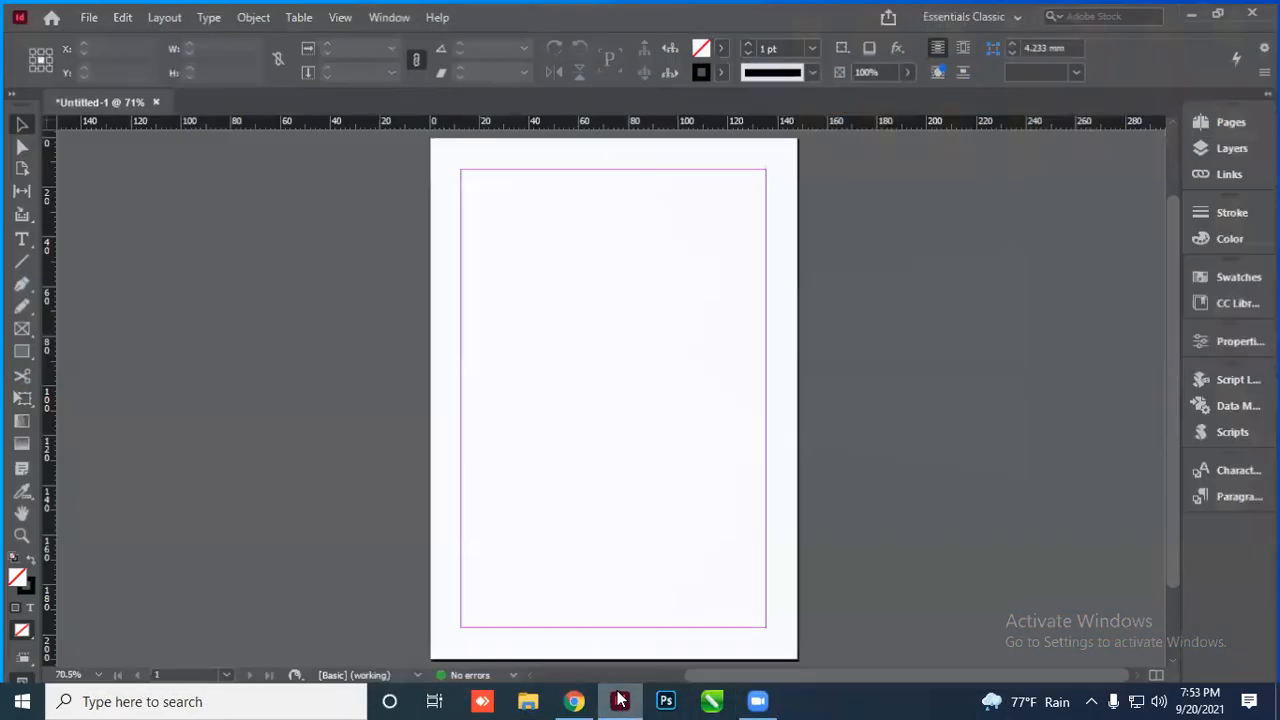
pyautogui.click(154, 98)
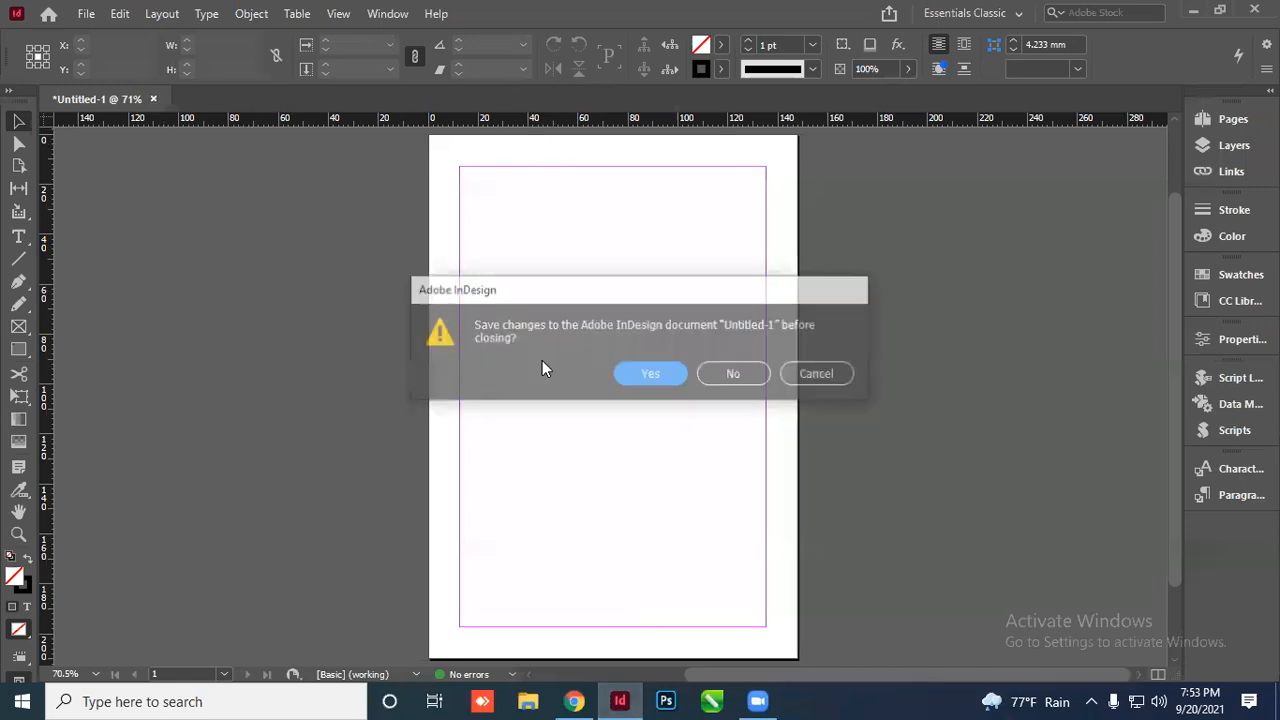
pyautogui.click(734, 372)
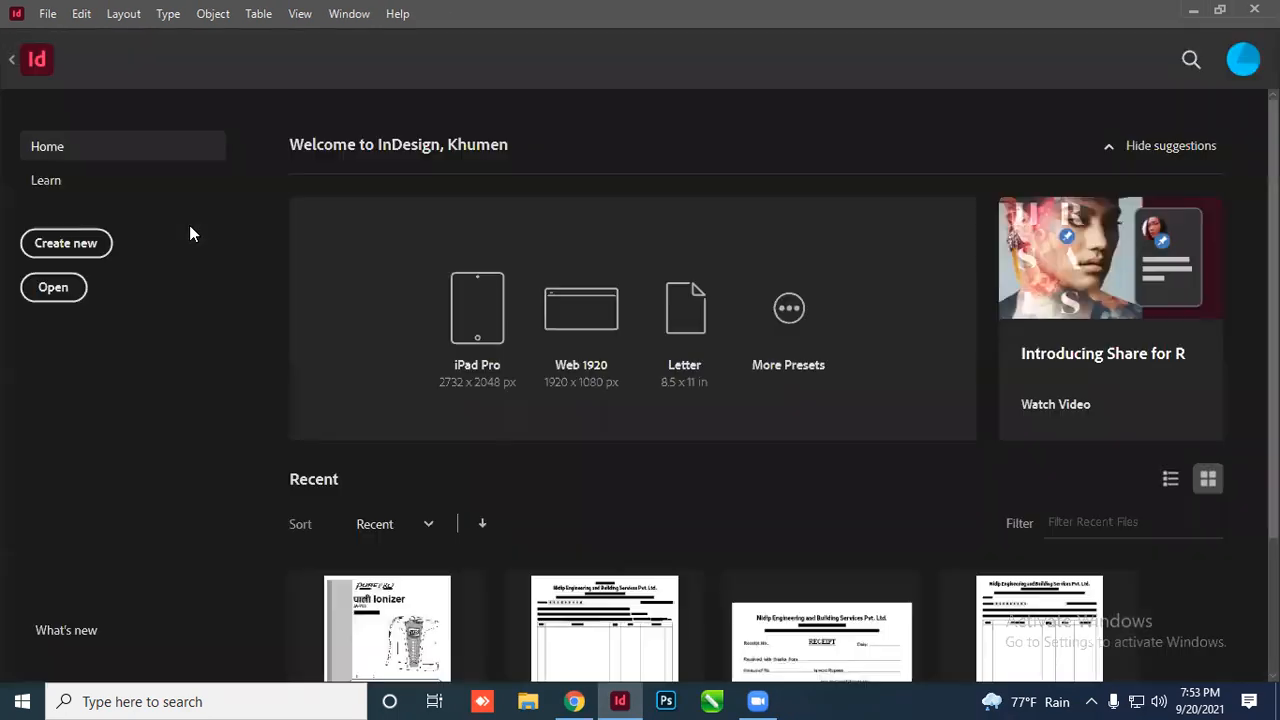
# Create a new document with a 7.5 in wide by 5 in high page
pyautogui.click(90, 247)
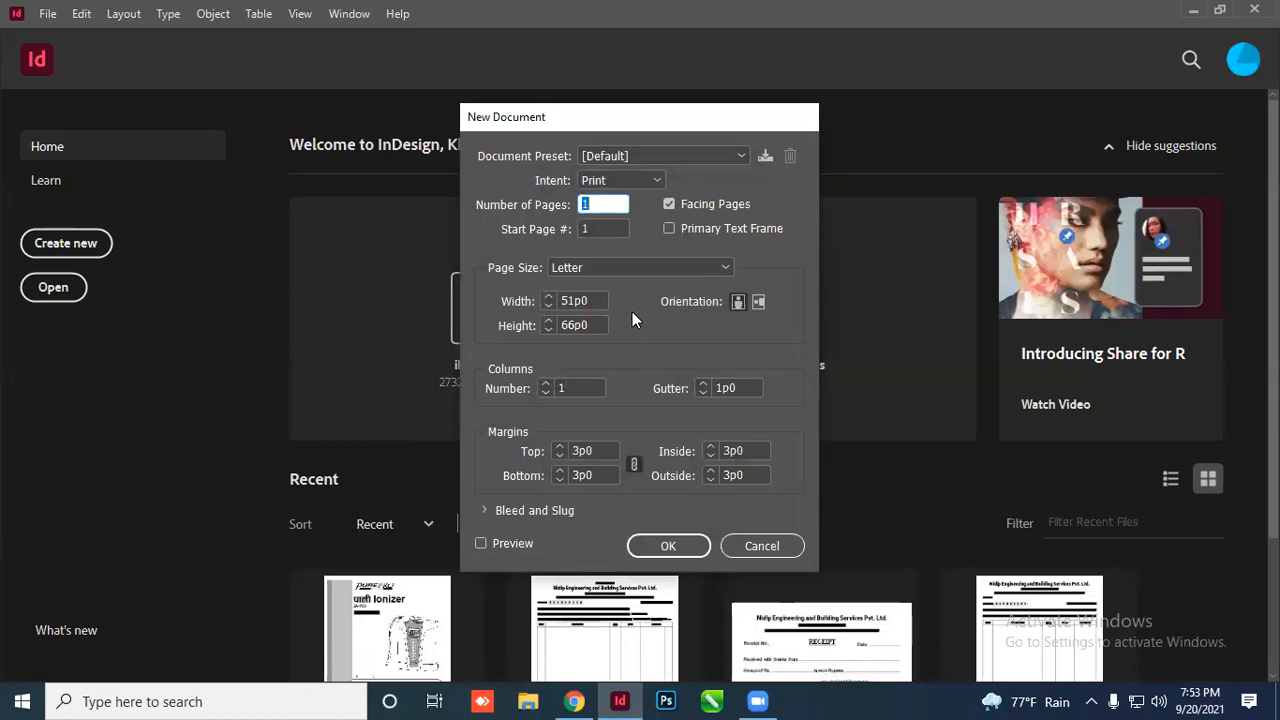
pyautogui.click(590, 300)
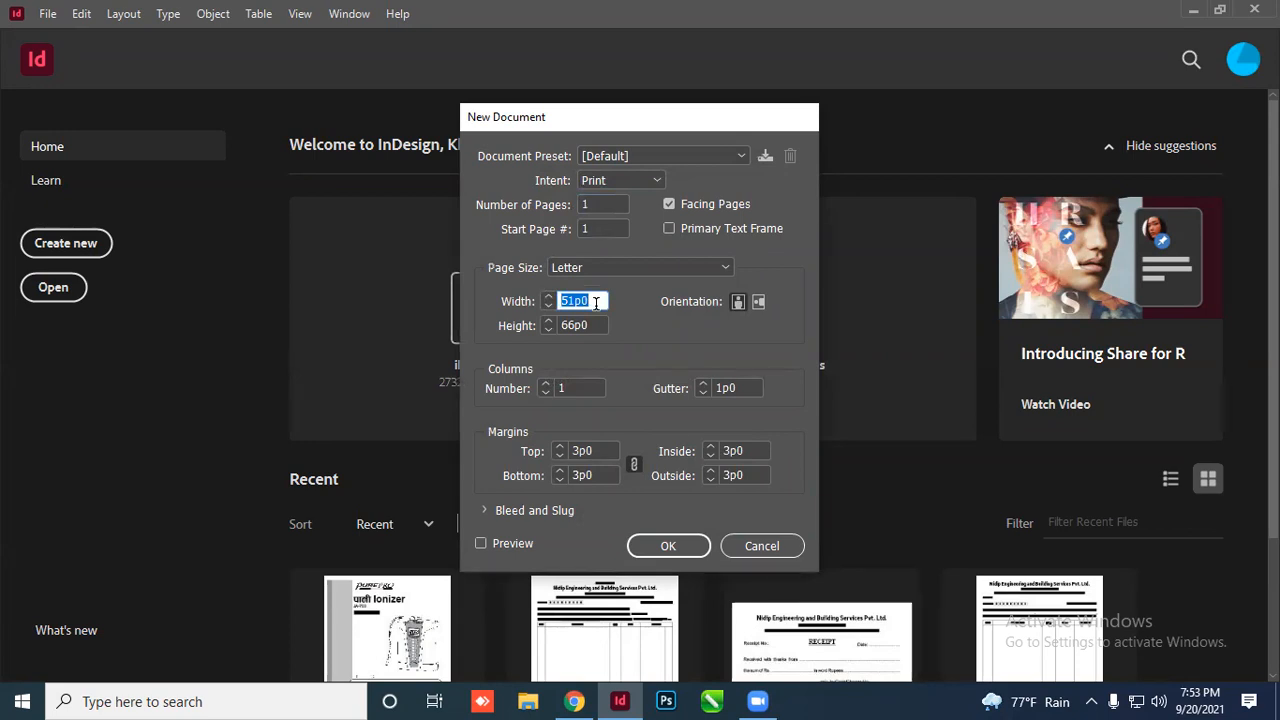
pyautogui.write('7,5')
pyautogui.write('in')
pyautogui.press('Tab')
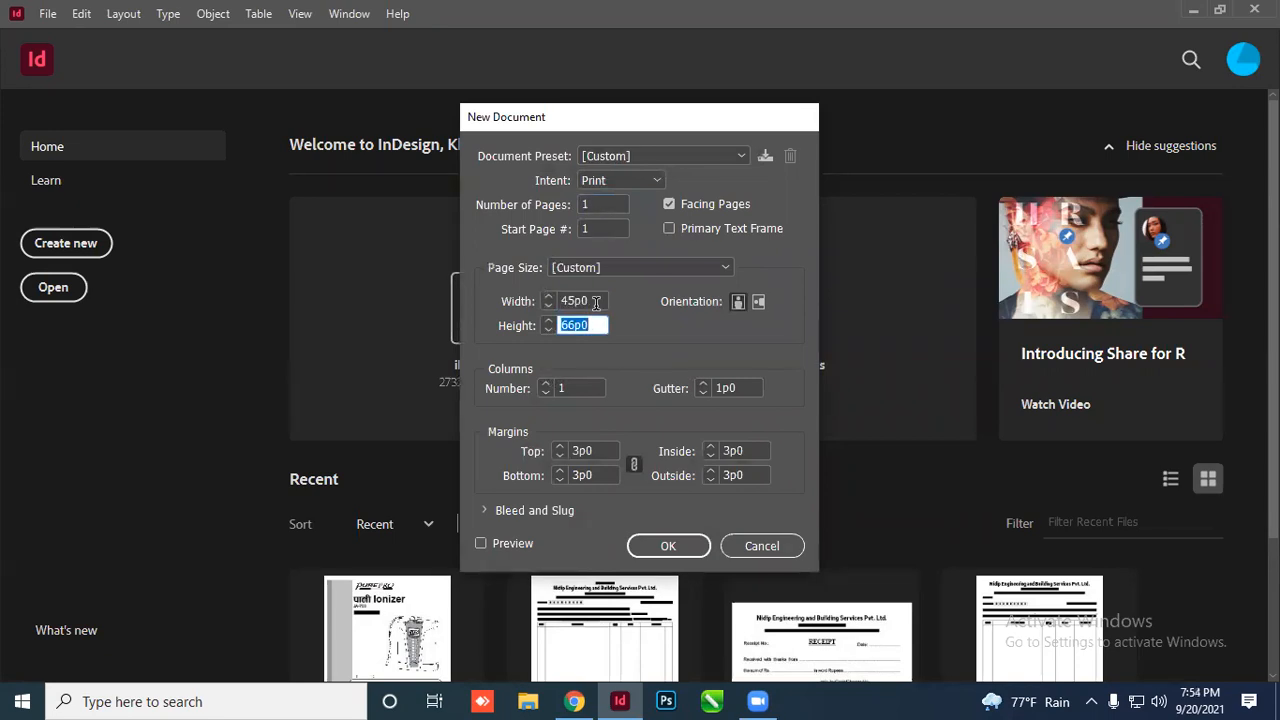
pyautogui.write('5inch')
pyautogui.press('Tab')
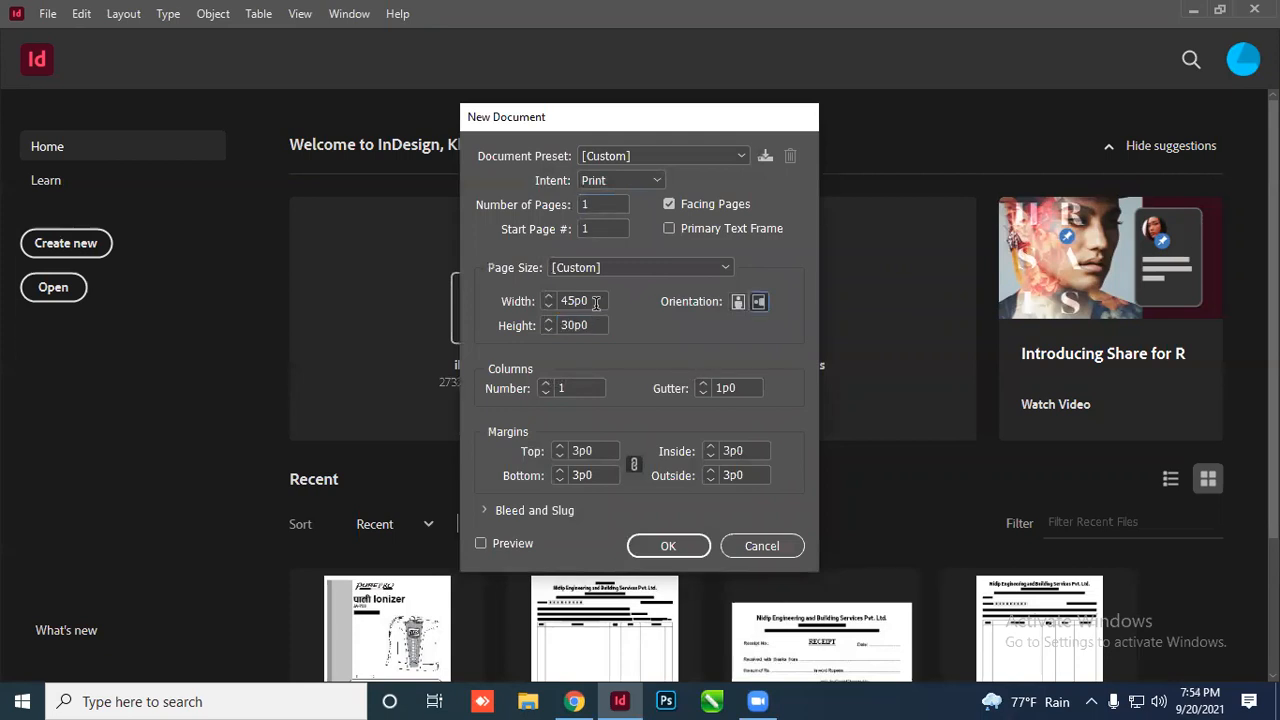
pyautogui.click(686, 553)
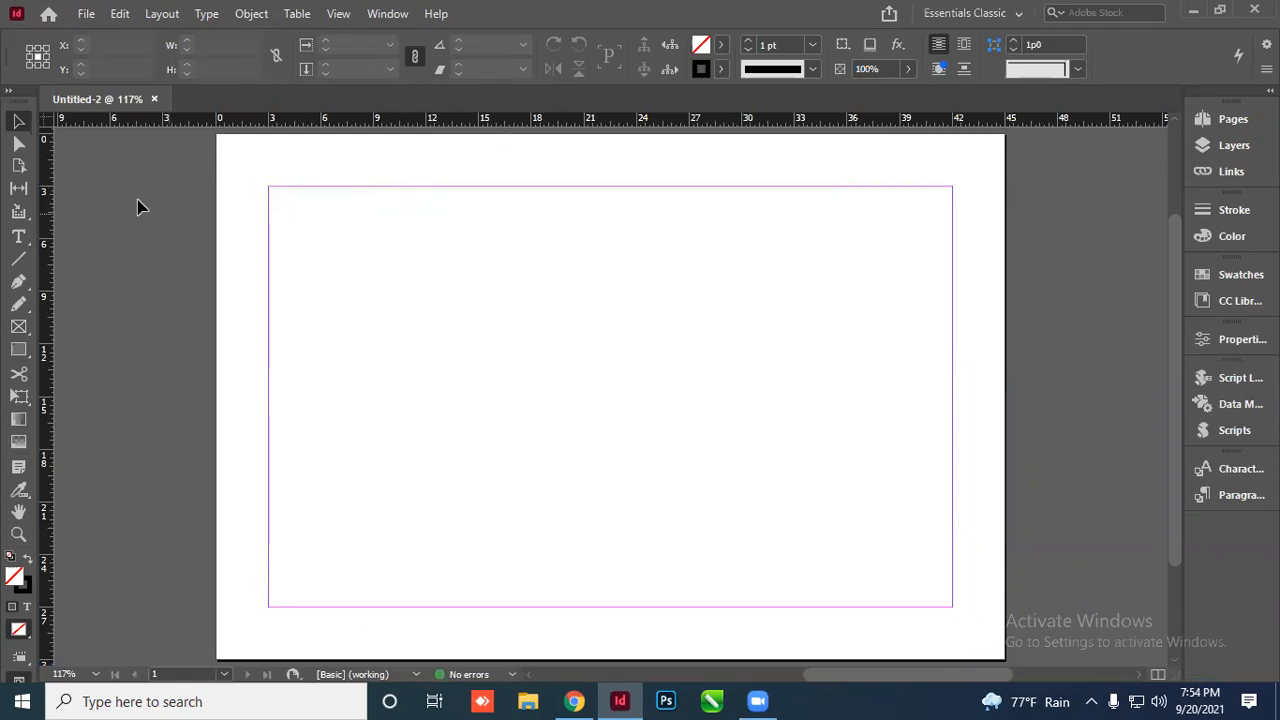
# Switch the rulers from inches to millimetres and open Document Setup (Ctrl+Alt+P)
pyautogui.rightClick(50, 125)
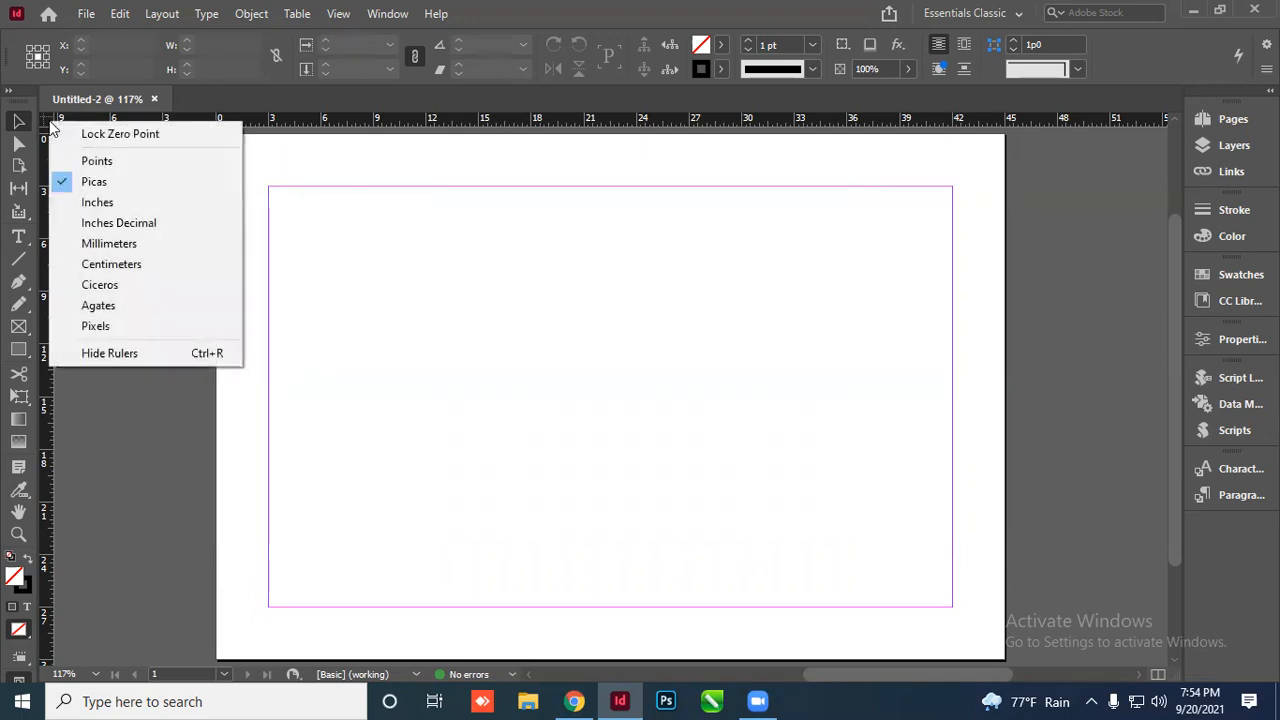
pyautogui.click(97, 203)
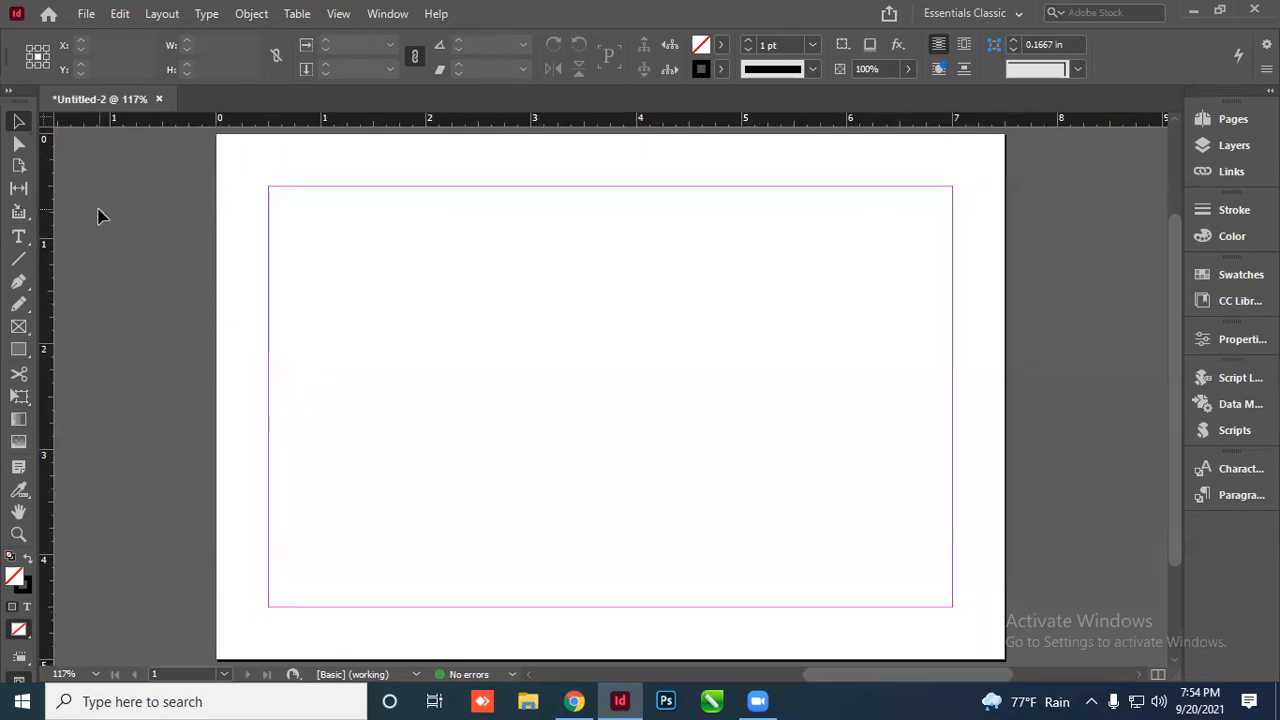
pyautogui.rightClick(48, 124)
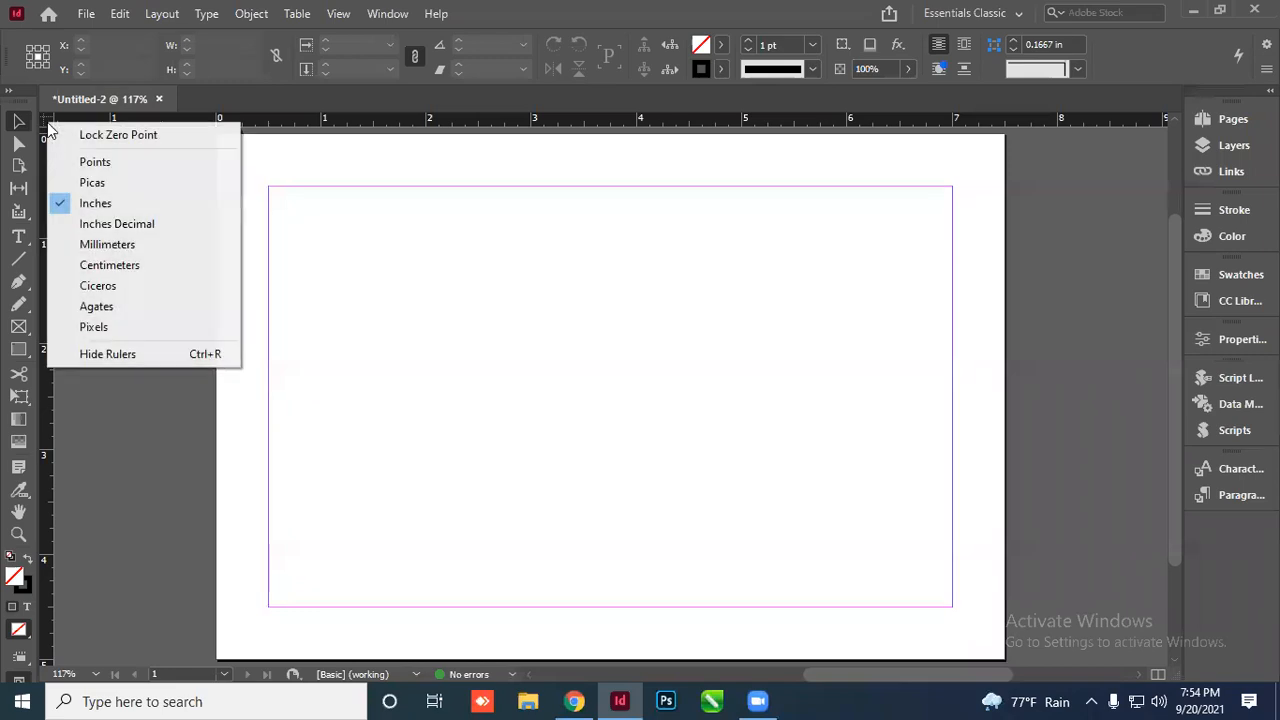
pyautogui.click(95, 204)
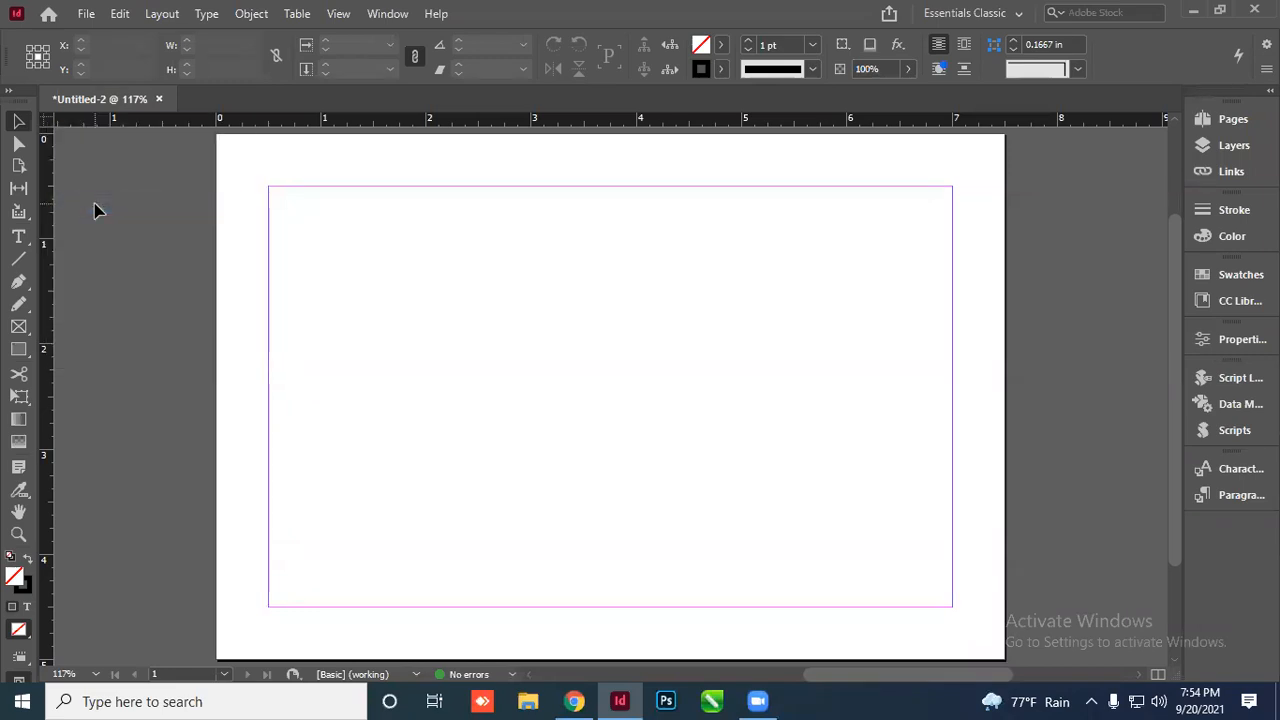
pyautogui.click(87, 15)
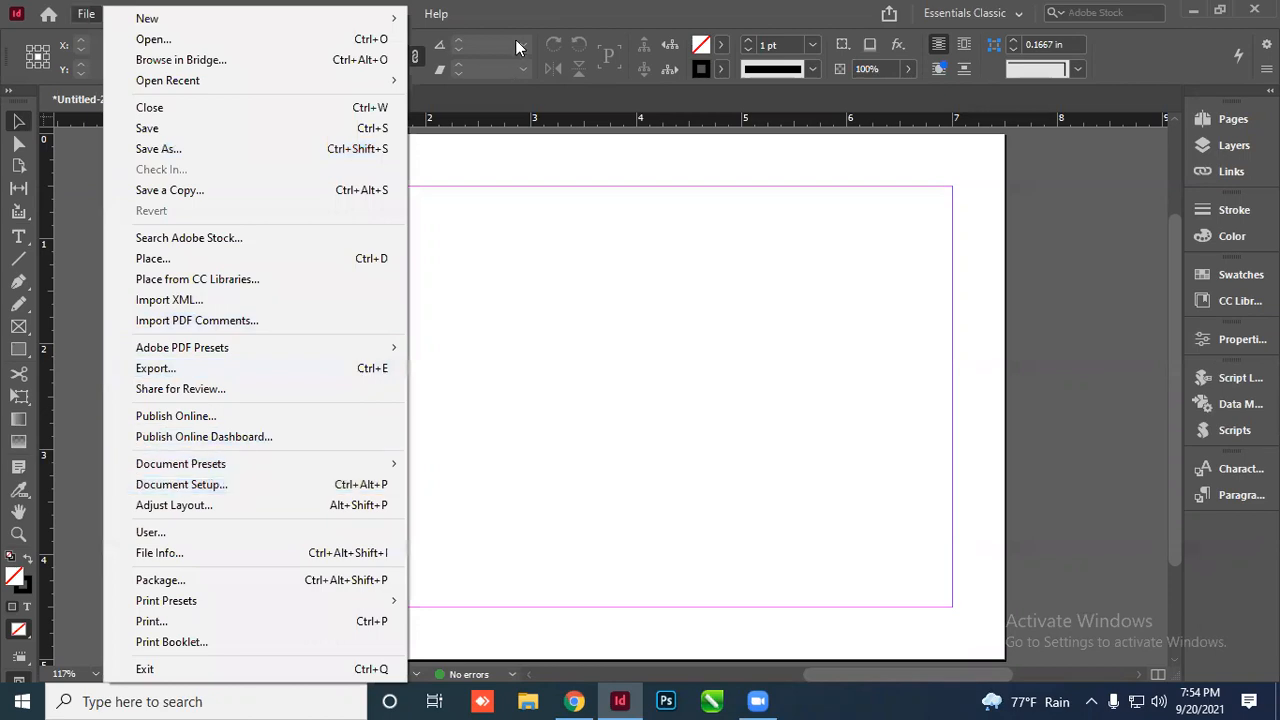
pyautogui.click(530, 8)
pyautogui.hotkey('ctrl', 'alt', 'p')
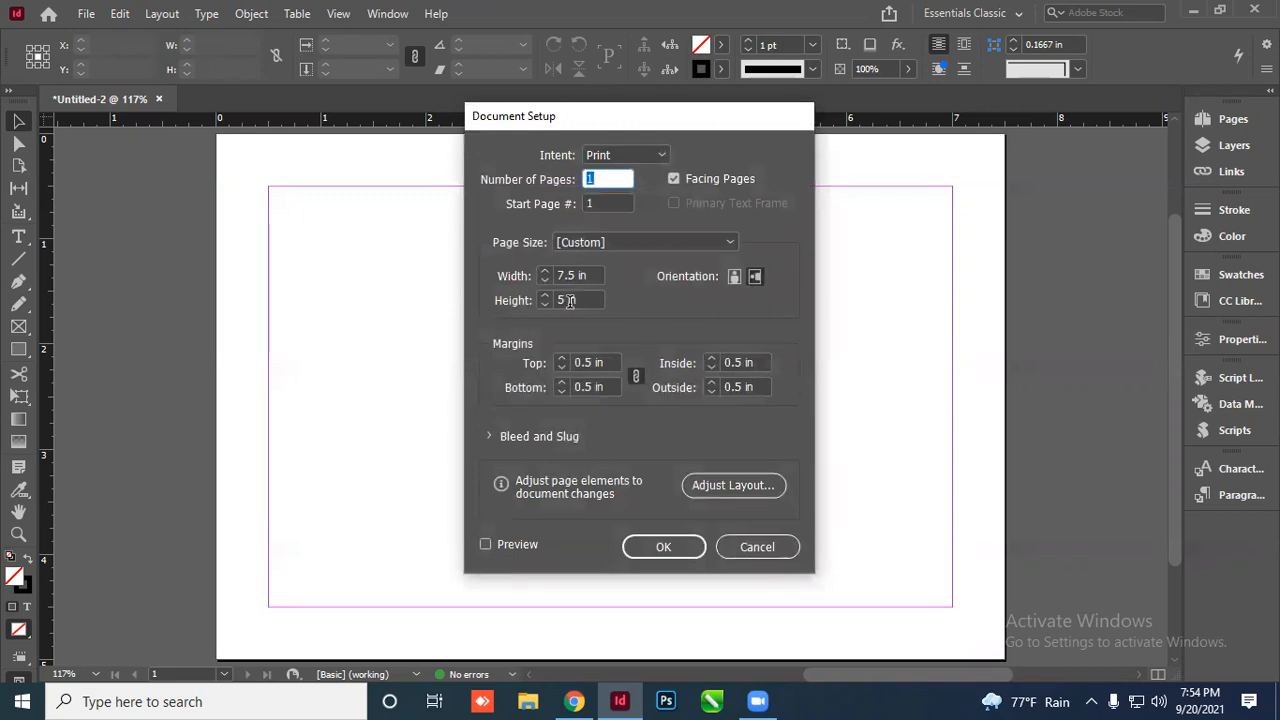
pyautogui.click(754, 548)
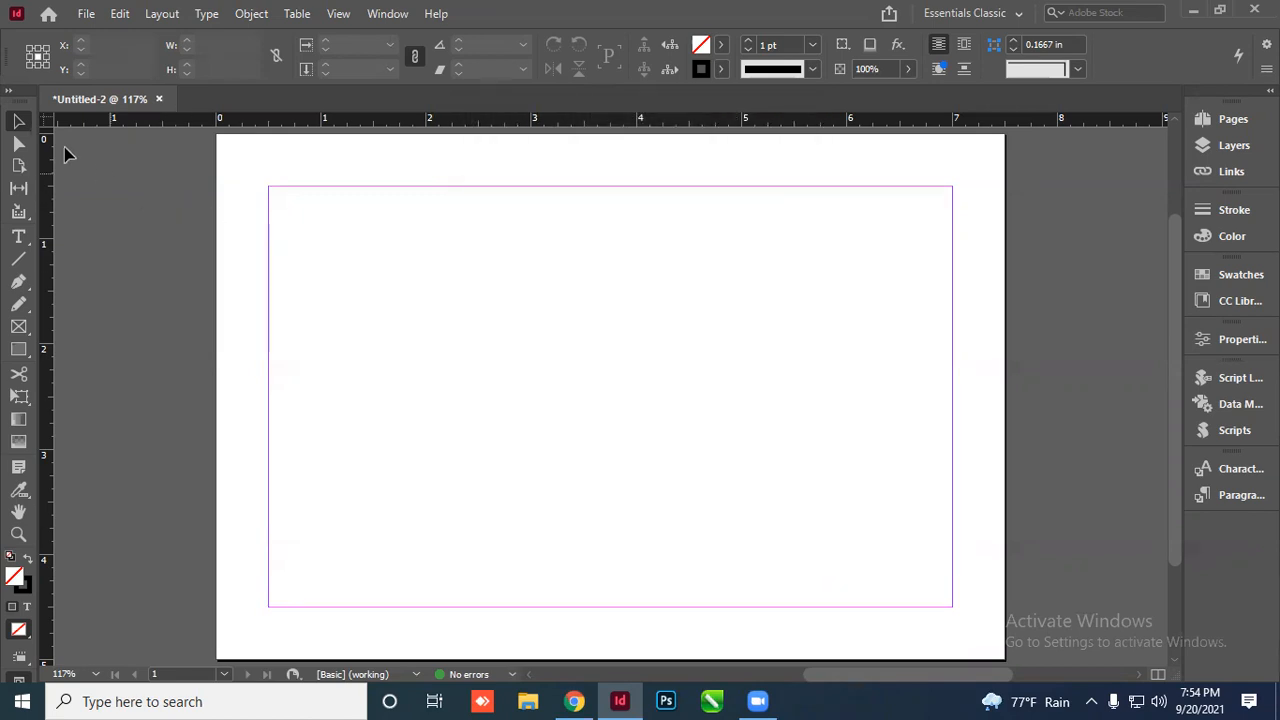
pyautogui.rightClick(46, 124)
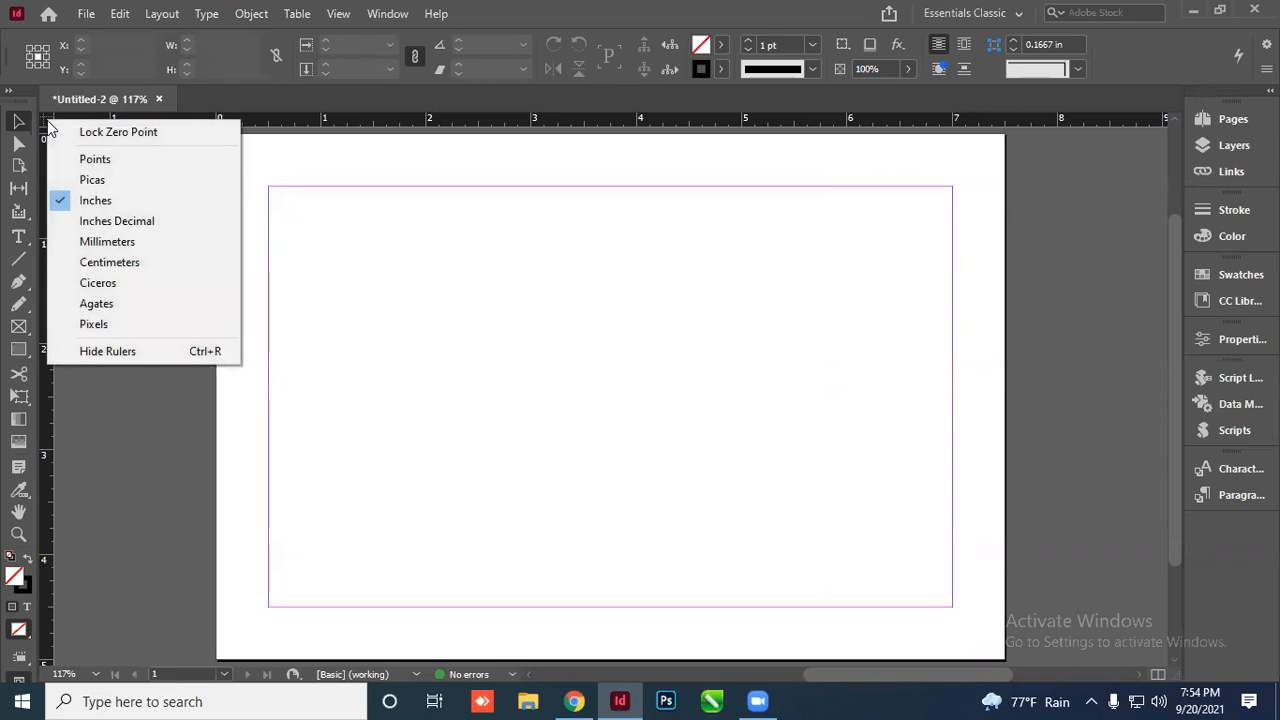
pyautogui.click(116, 246)
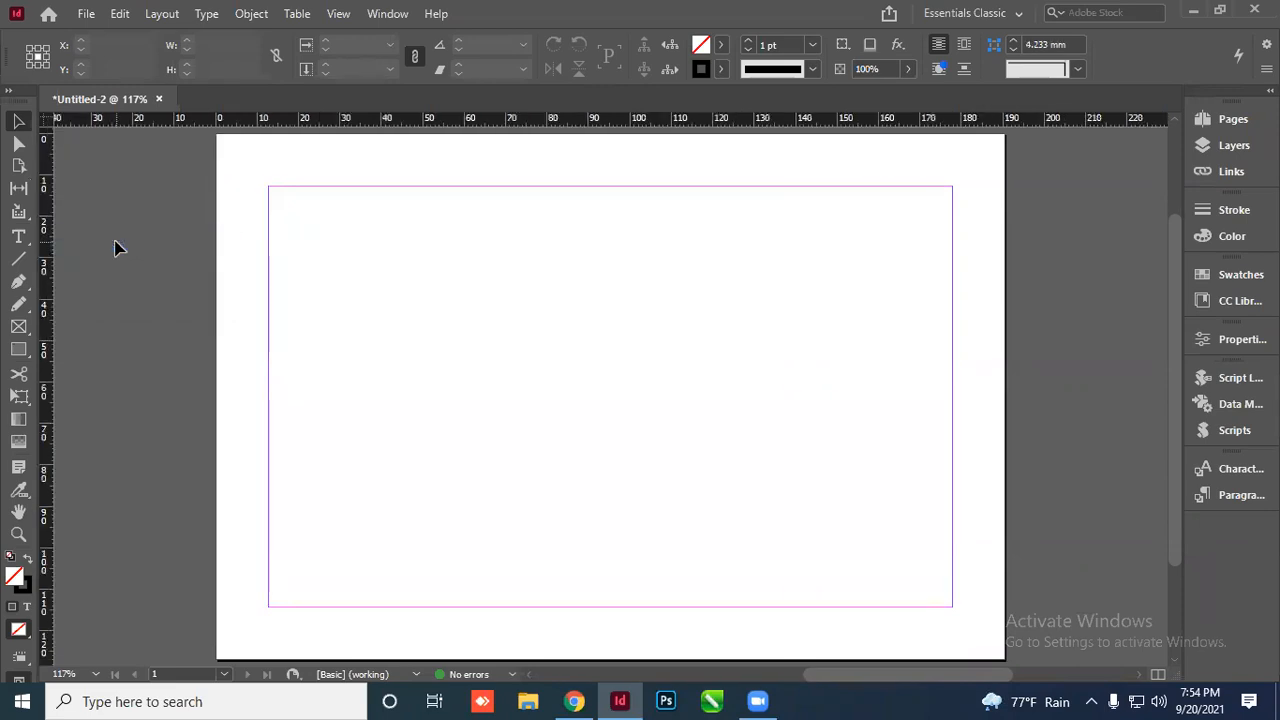
pyautogui.hotkey('ctrl', 'alt', 'p')
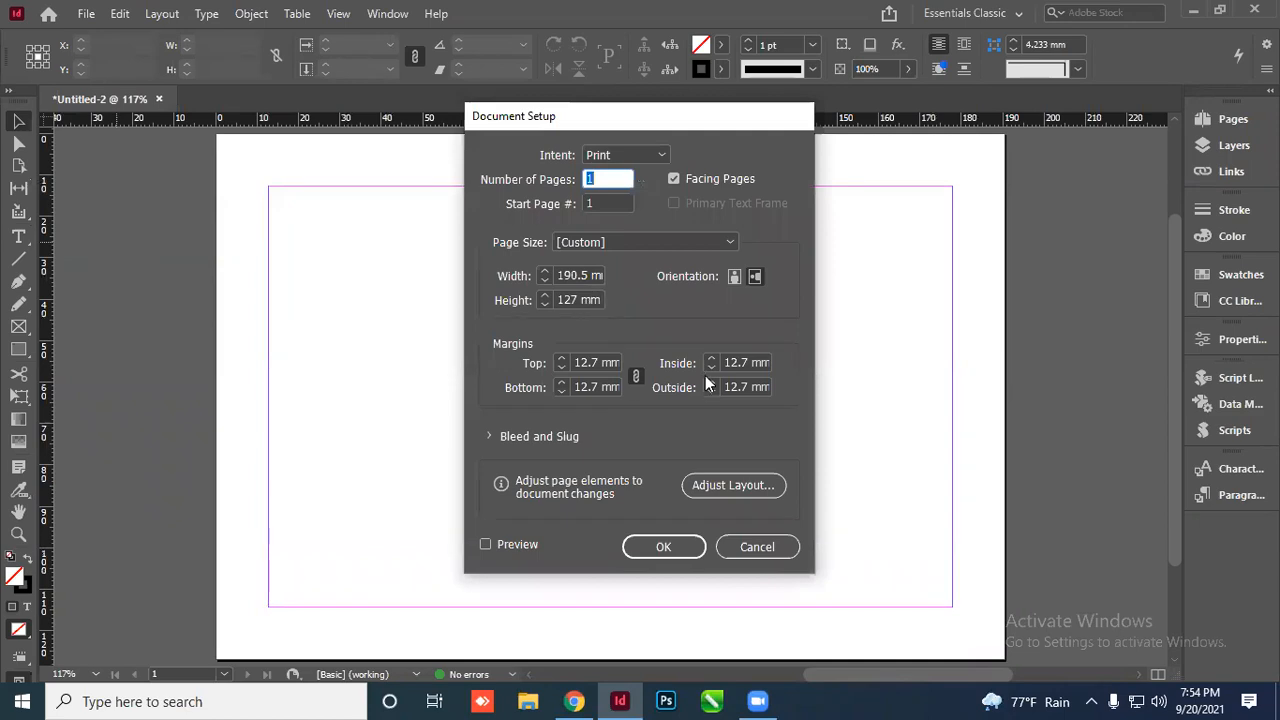
pyautogui.click(491, 437)
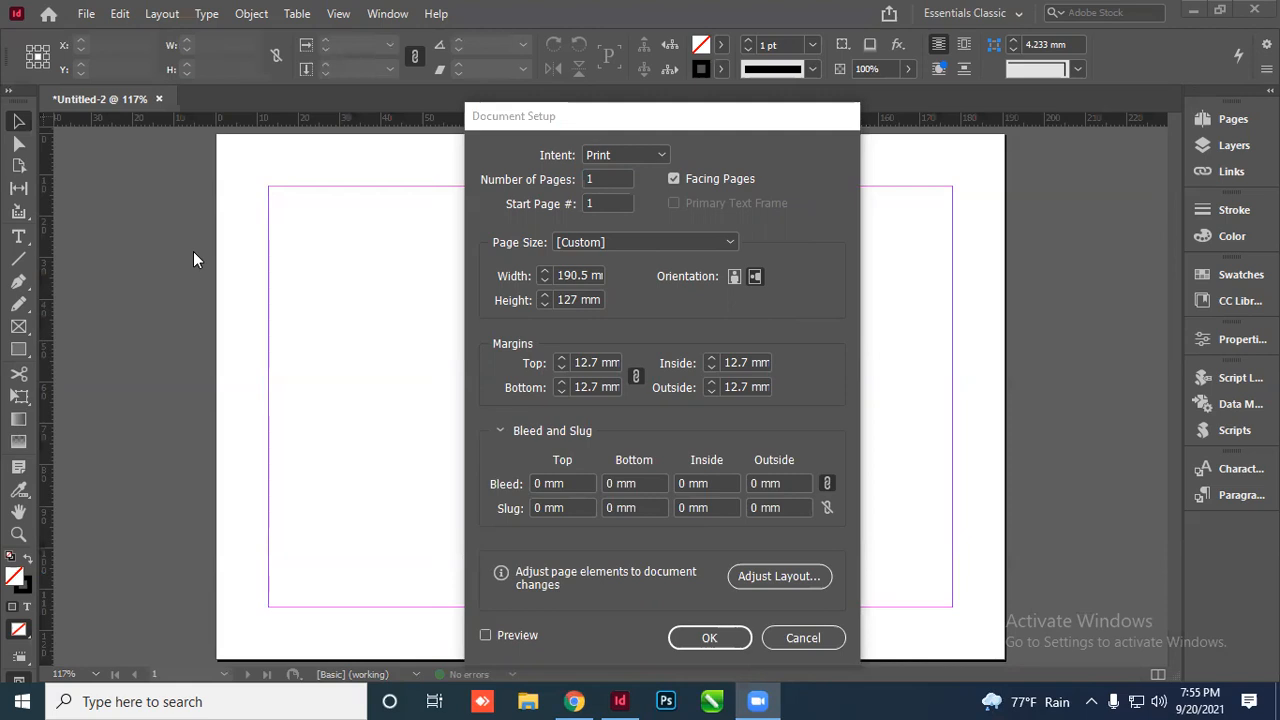
pyautogui.click(805, 636)
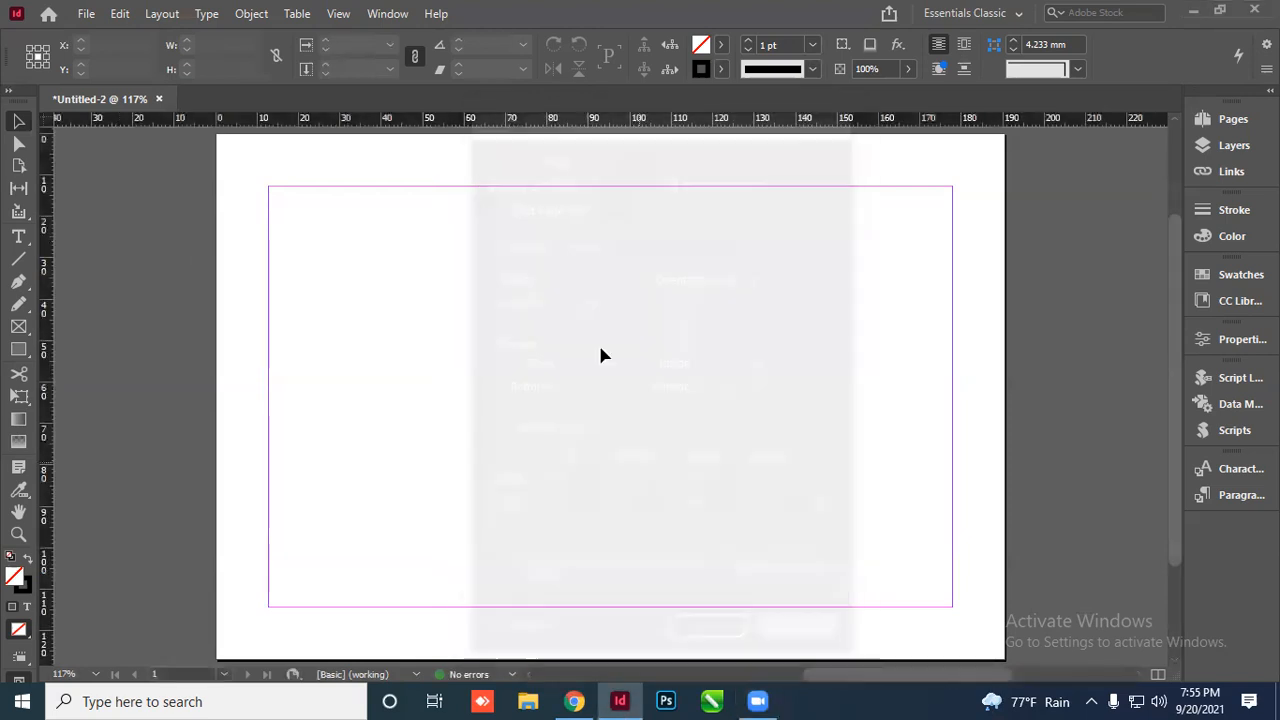
pyautogui.click(82, 17)
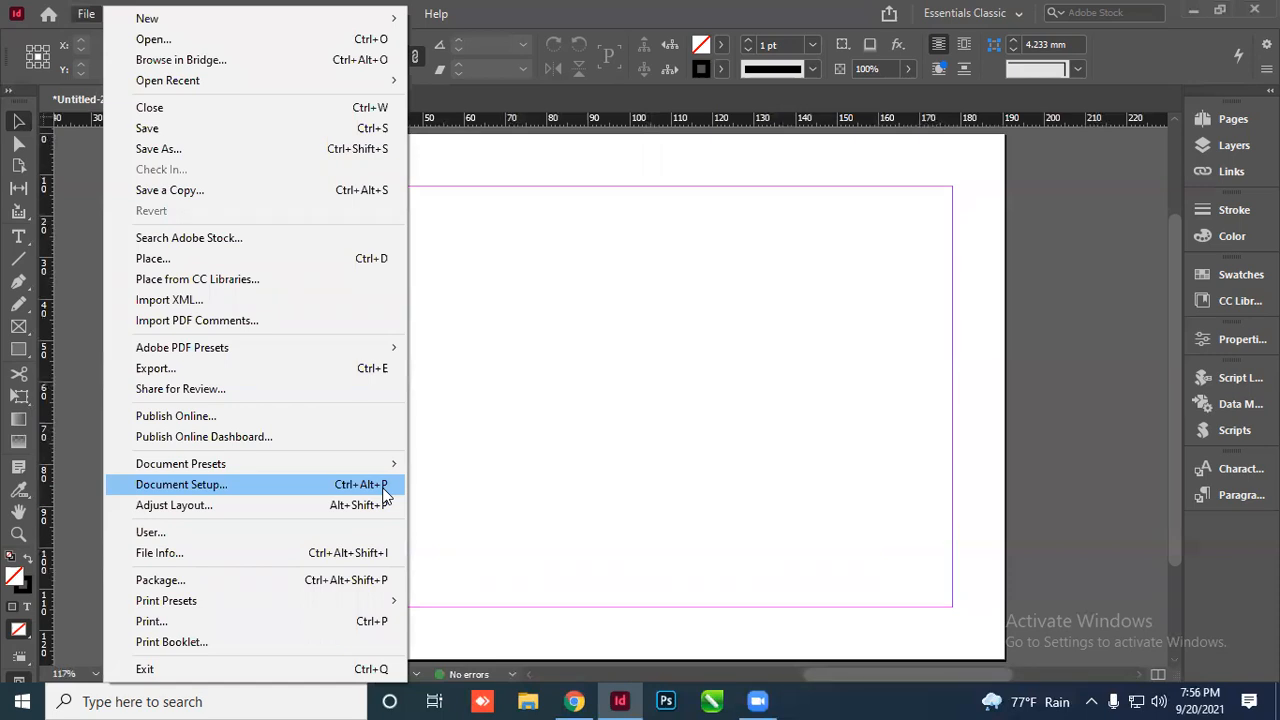
# Set a linked 3 mm bleed on all four sides in Document Setup
pyautogui.click(594, 416)
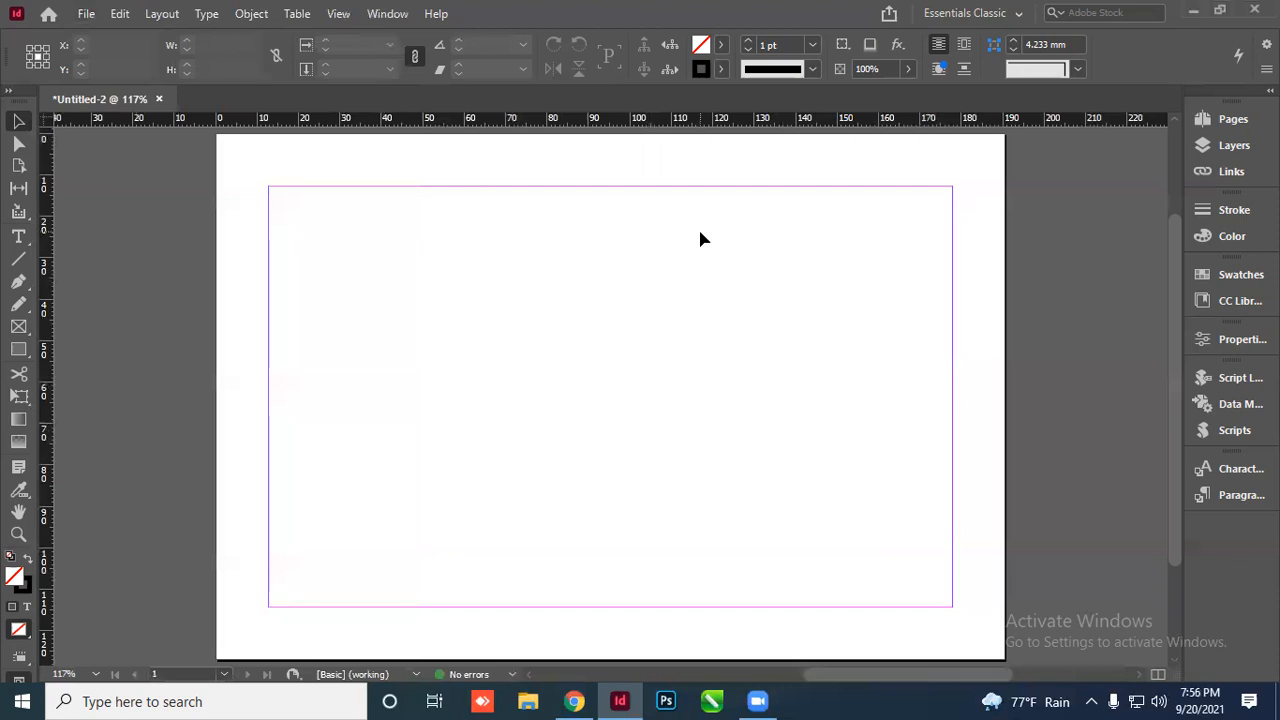
pyautogui.hotkey('ctrl', 'alt', 'p')
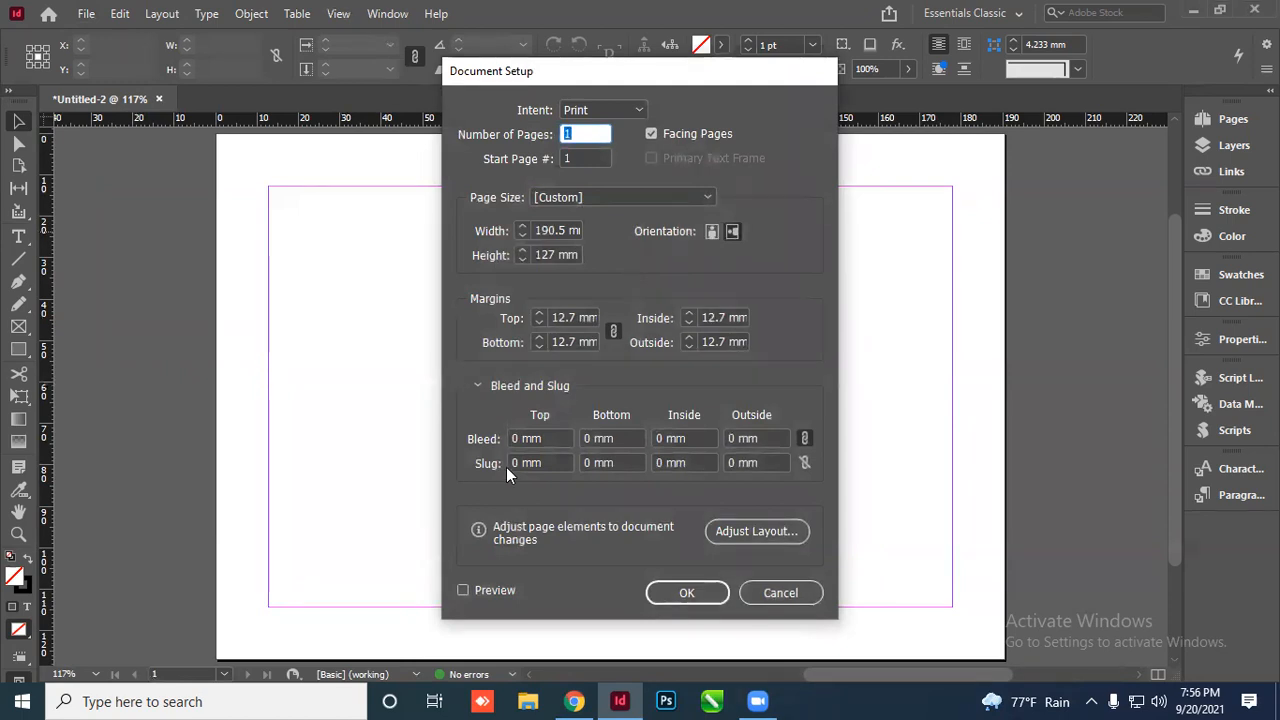
pyautogui.click(478, 386)
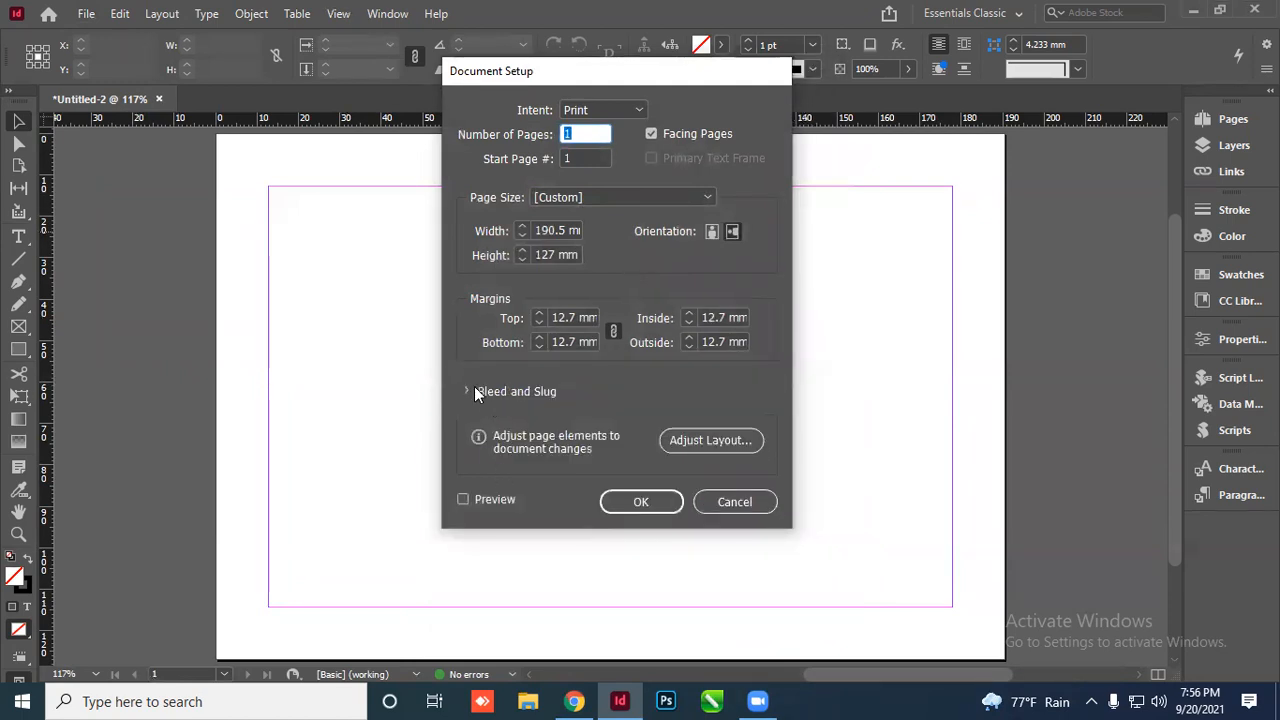
pyautogui.click(475, 387)
pyautogui.click(474, 442)
pyautogui.write('3')
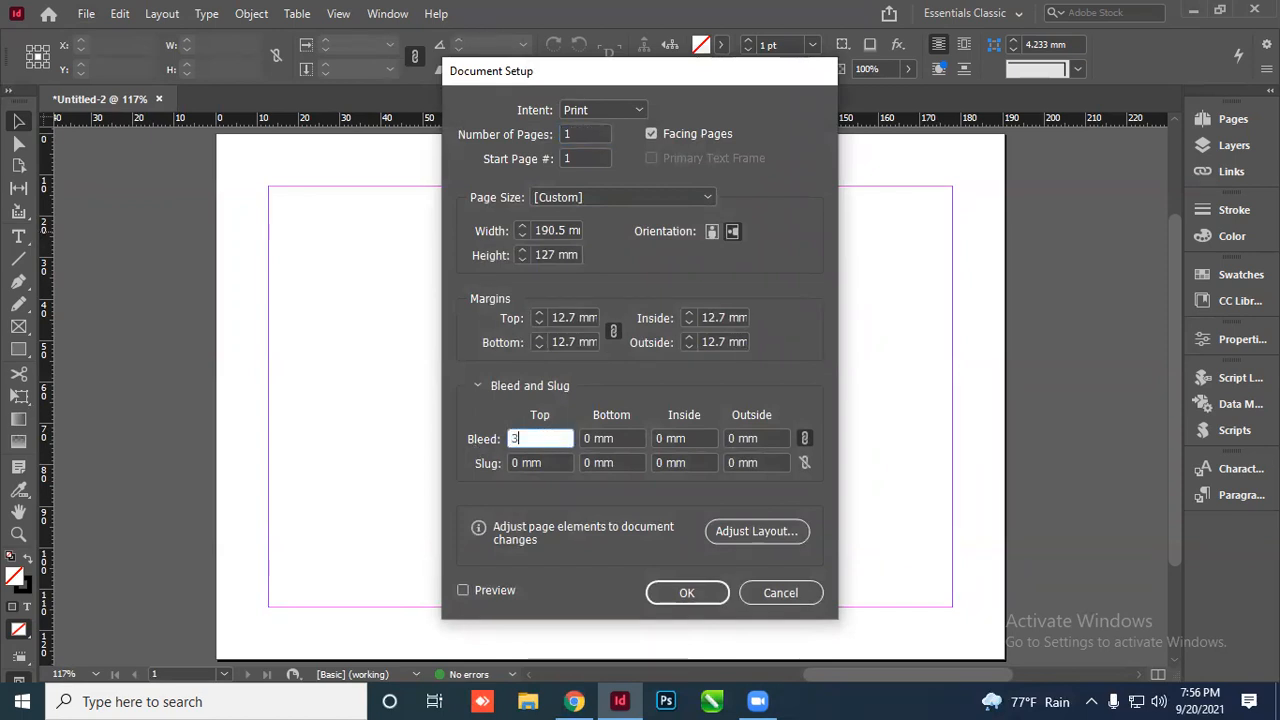
pyautogui.press('Tab')
pyautogui.click(686, 592)
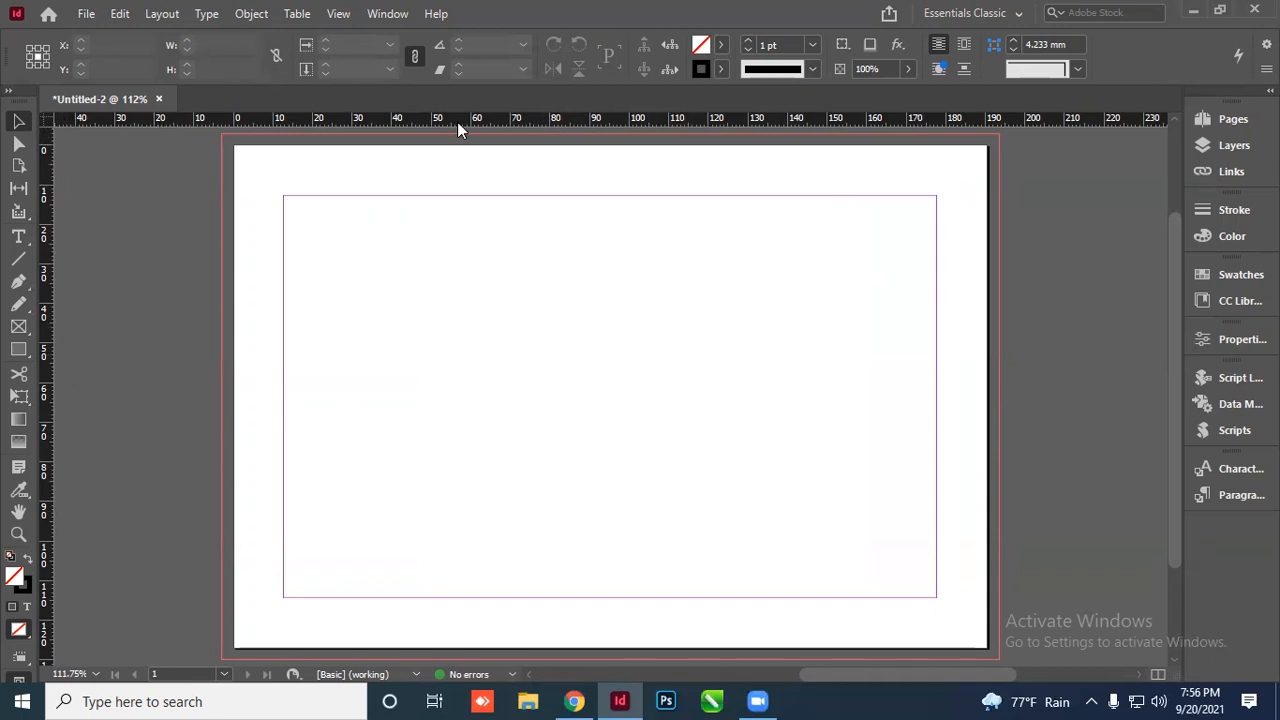
# Set all four page margins to 8 mm in Margins and Columns
pyautogui.rightClick(50, 125)
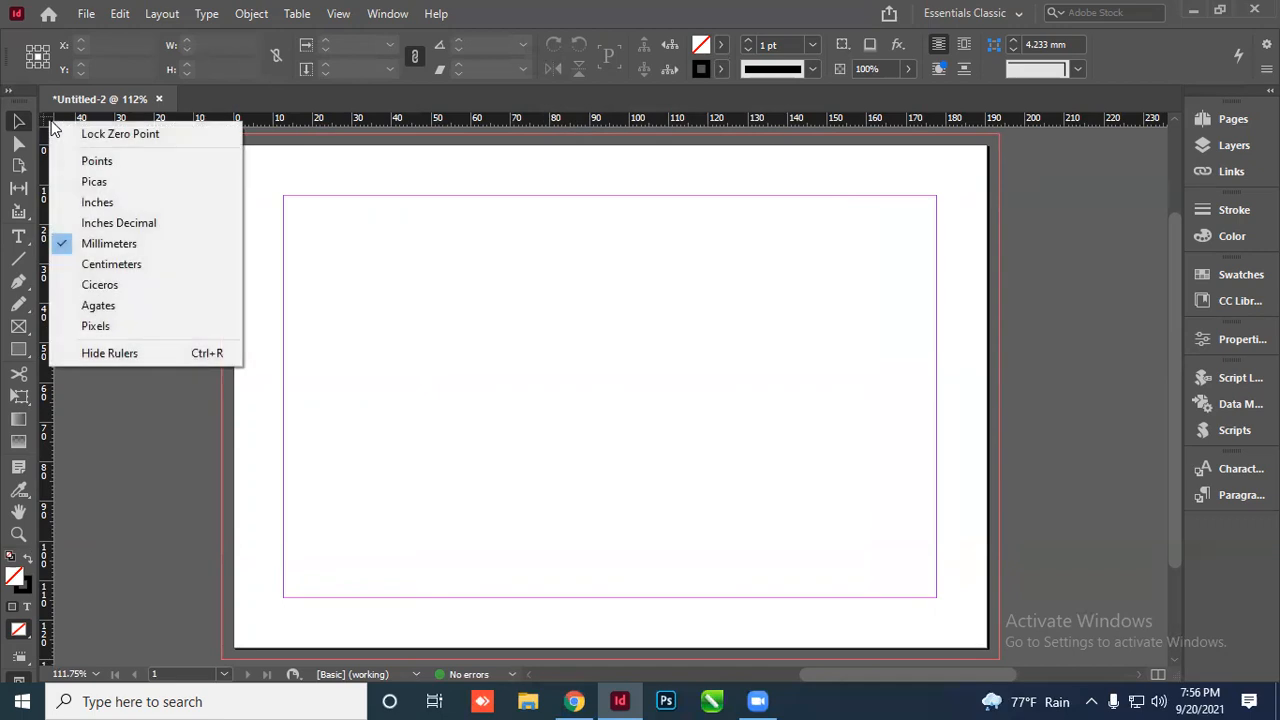
pyautogui.click(131, 247)
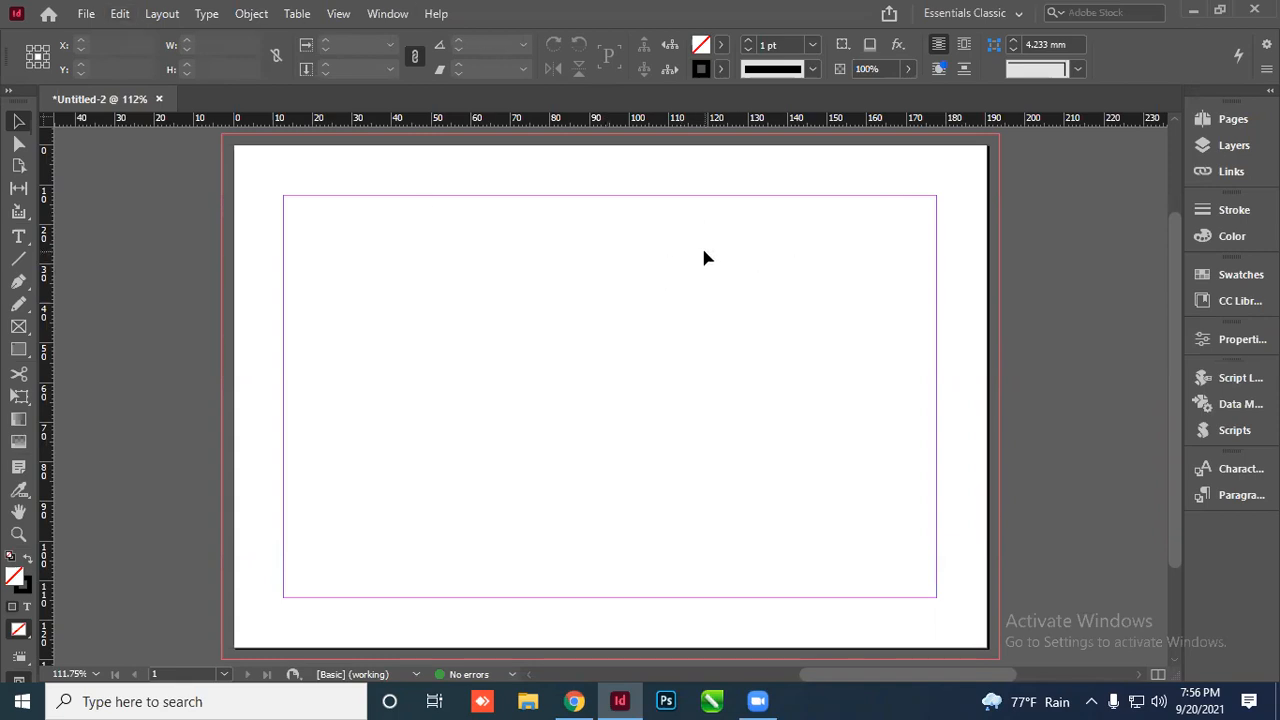
pyautogui.click(161, 14)
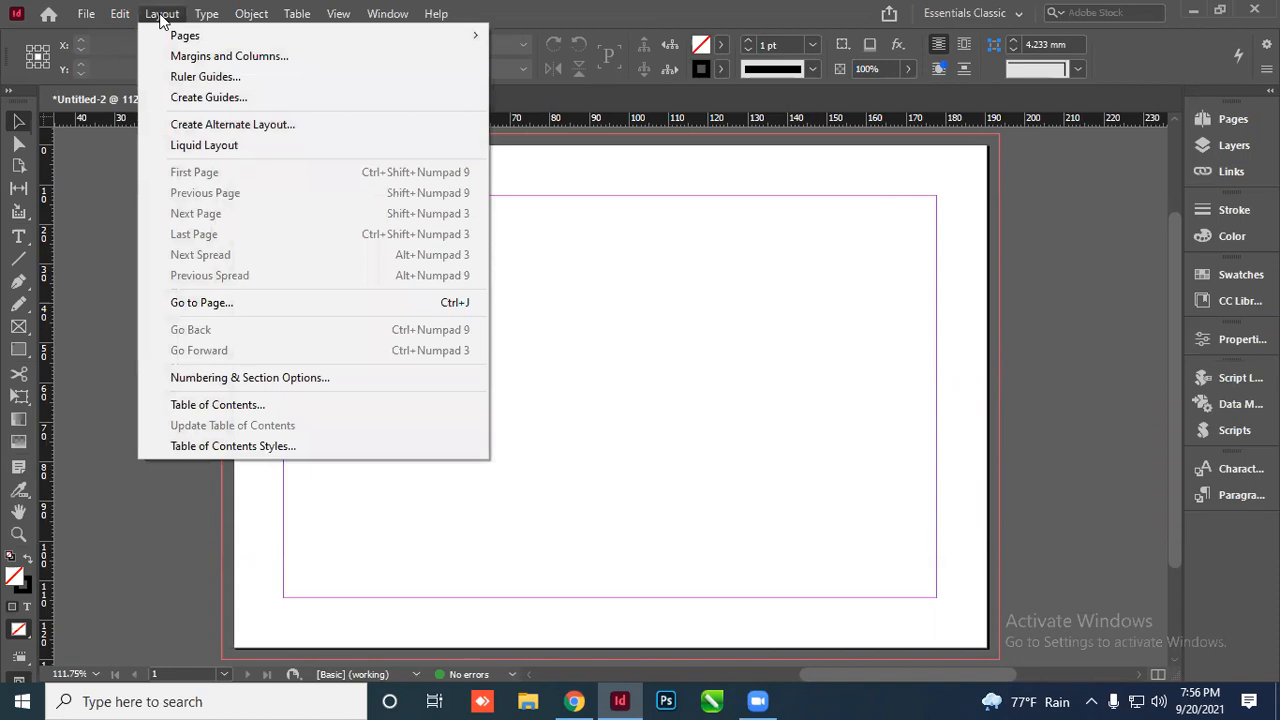
pyautogui.click(213, 58)
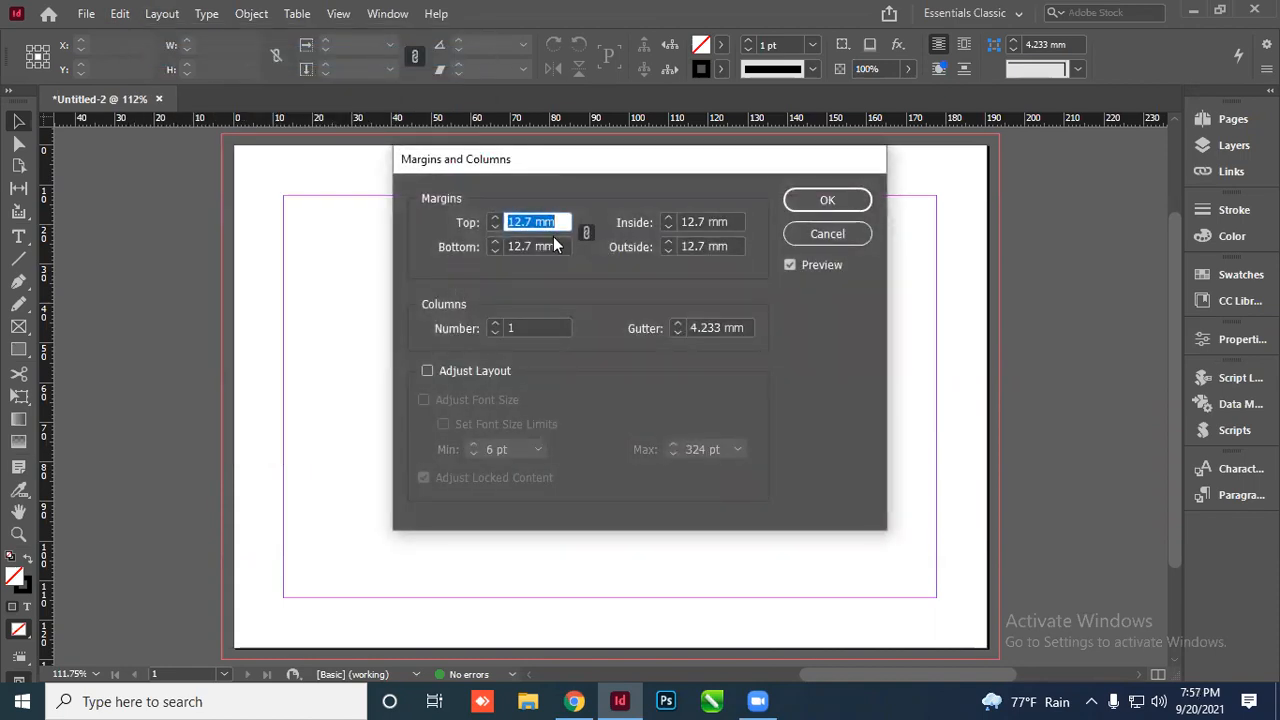
pyautogui.write('8')
pyautogui.press('Tab')
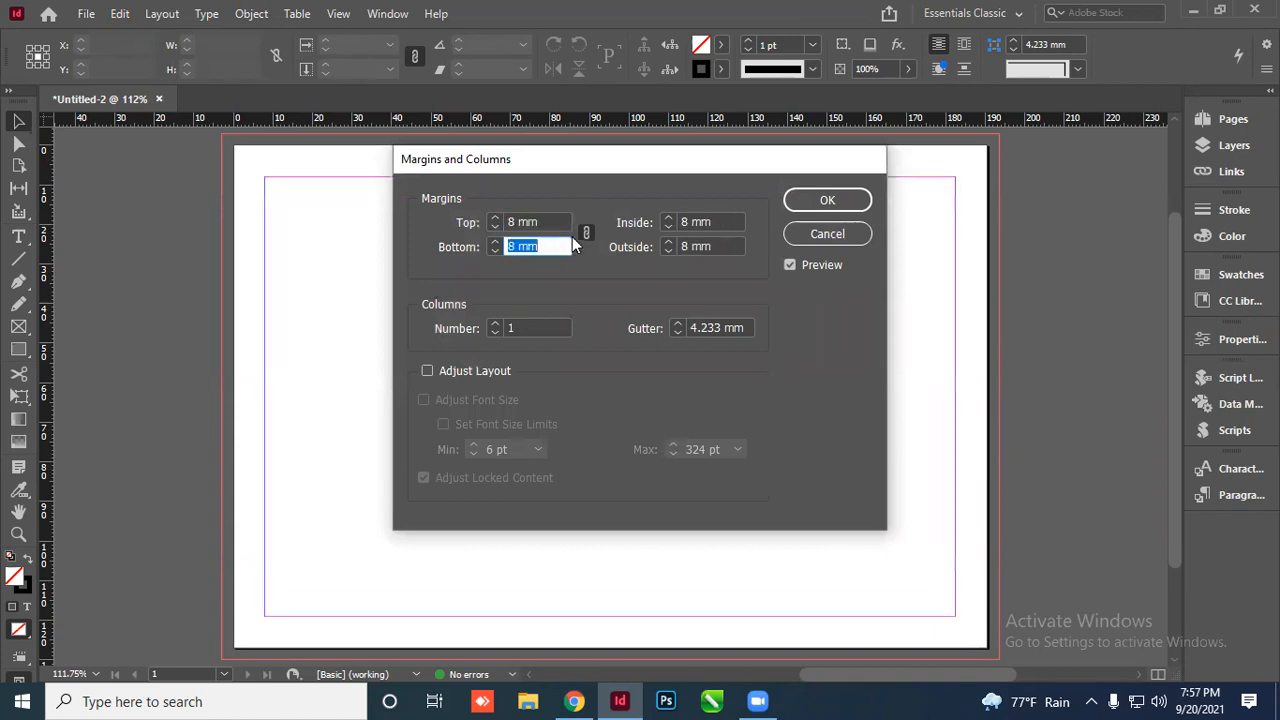
pyautogui.click(829, 201)
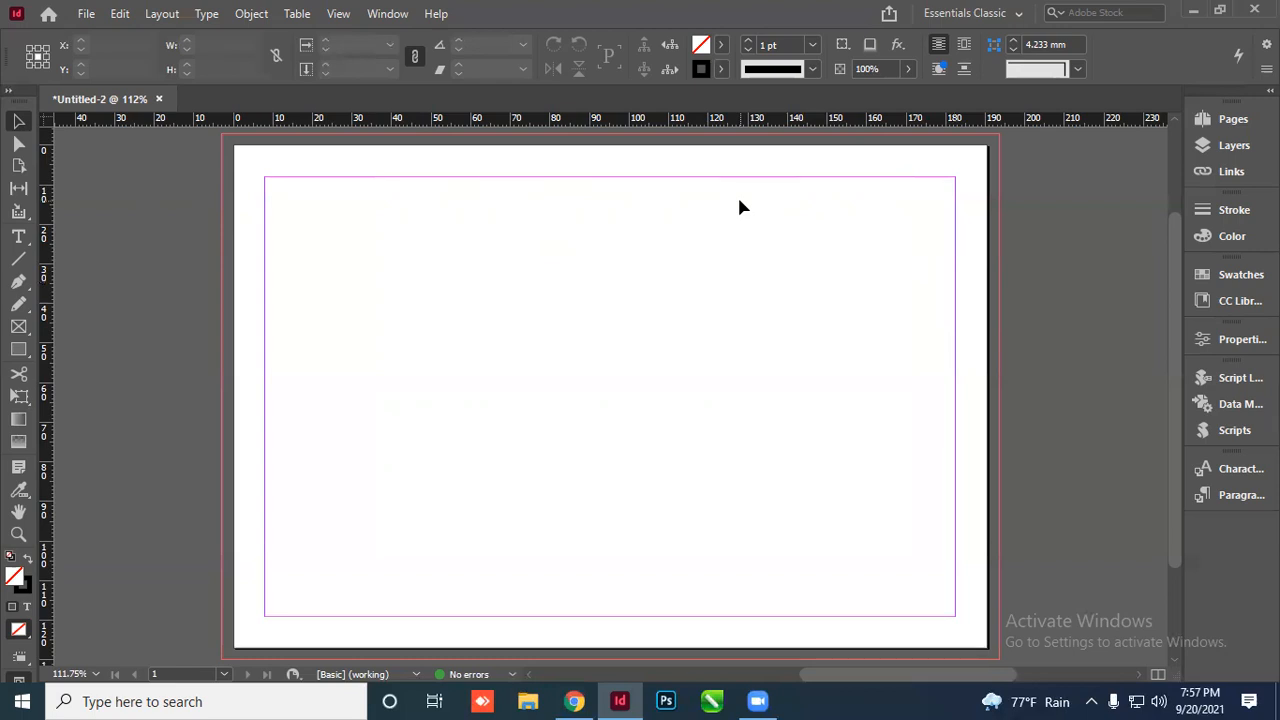
# Switch the page to portrait orientation, 127 × 190.5 mm, in Document Setup
pyautogui.hotkey('ctrl', 'alt', 'p')
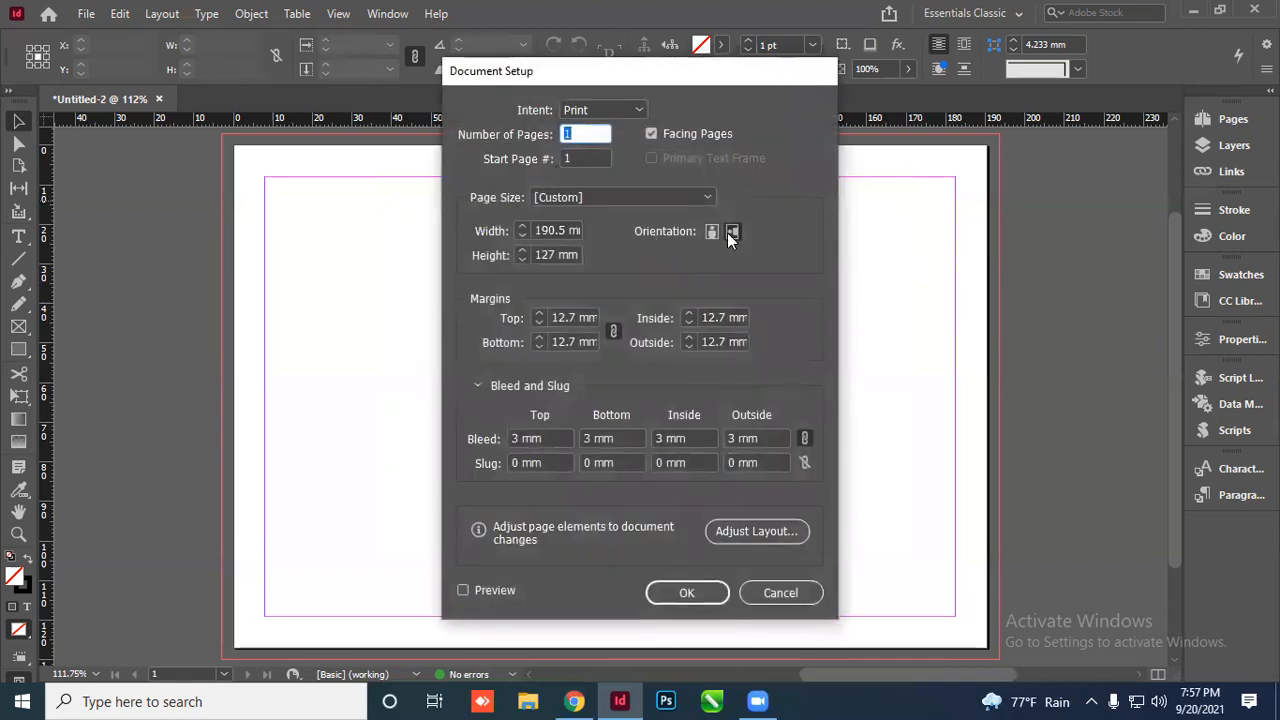
pyautogui.click(731, 231)
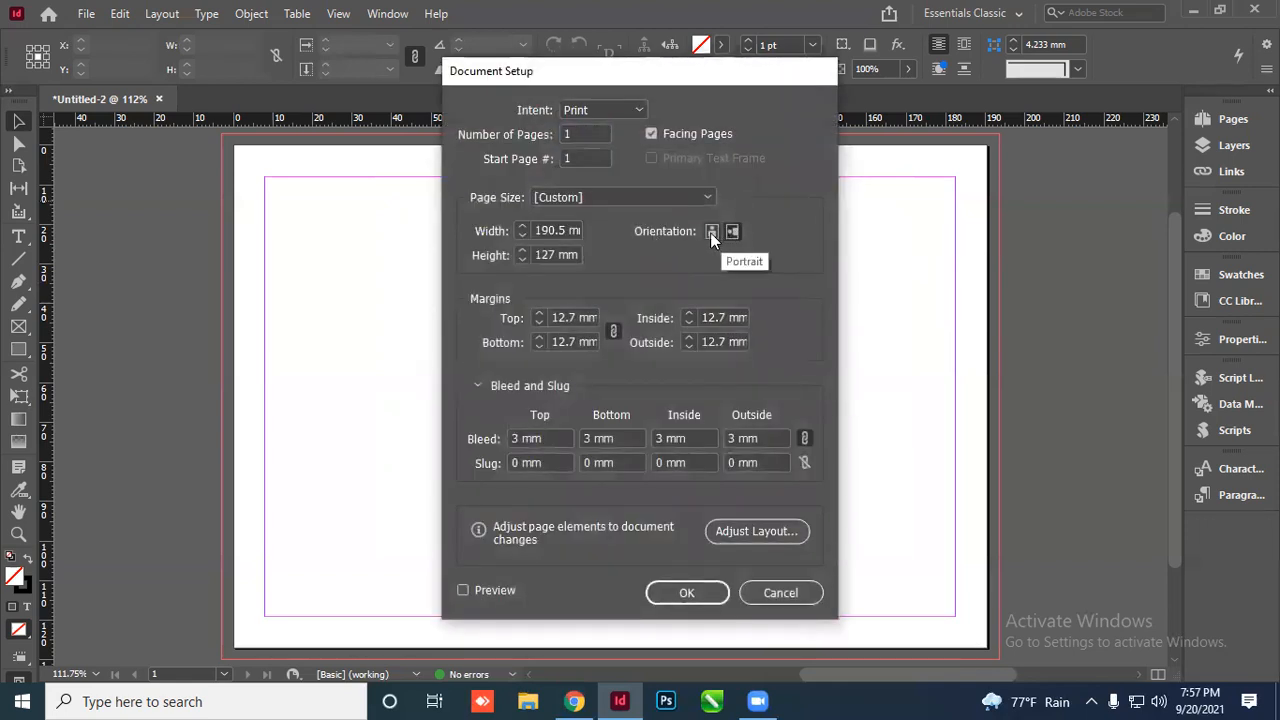
pyautogui.click(710, 232)
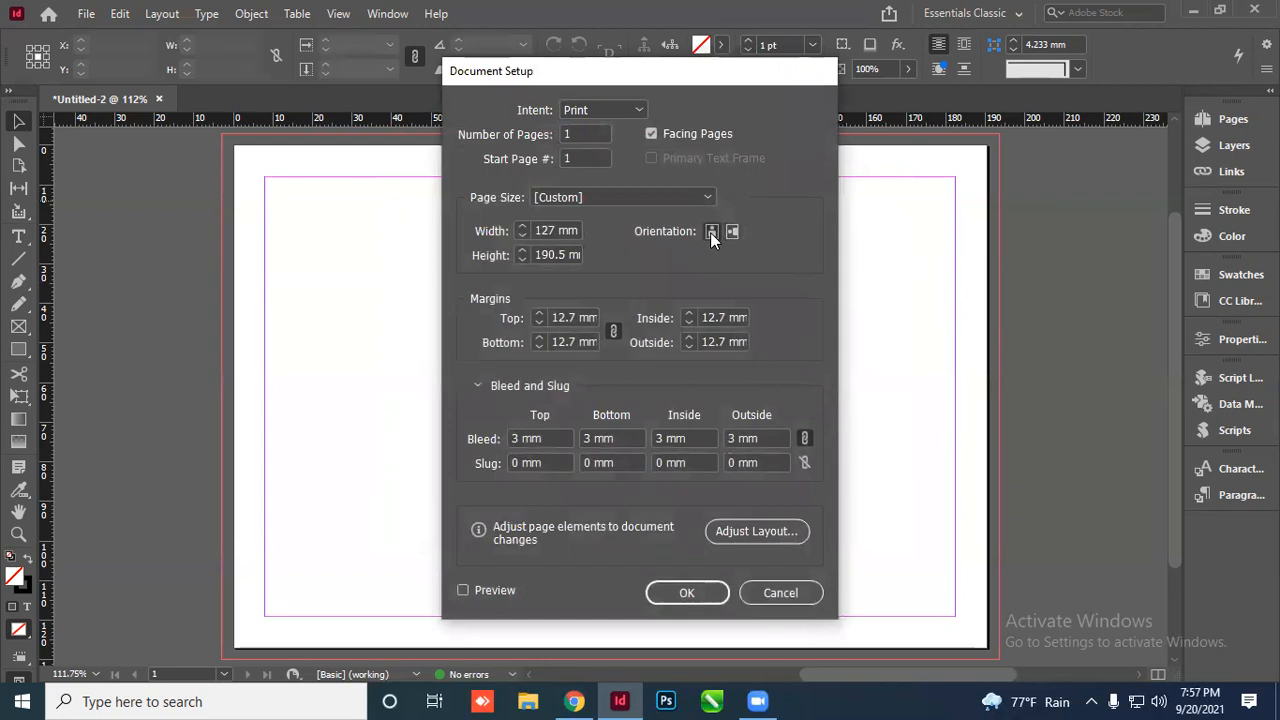
pyautogui.click(701, 593)
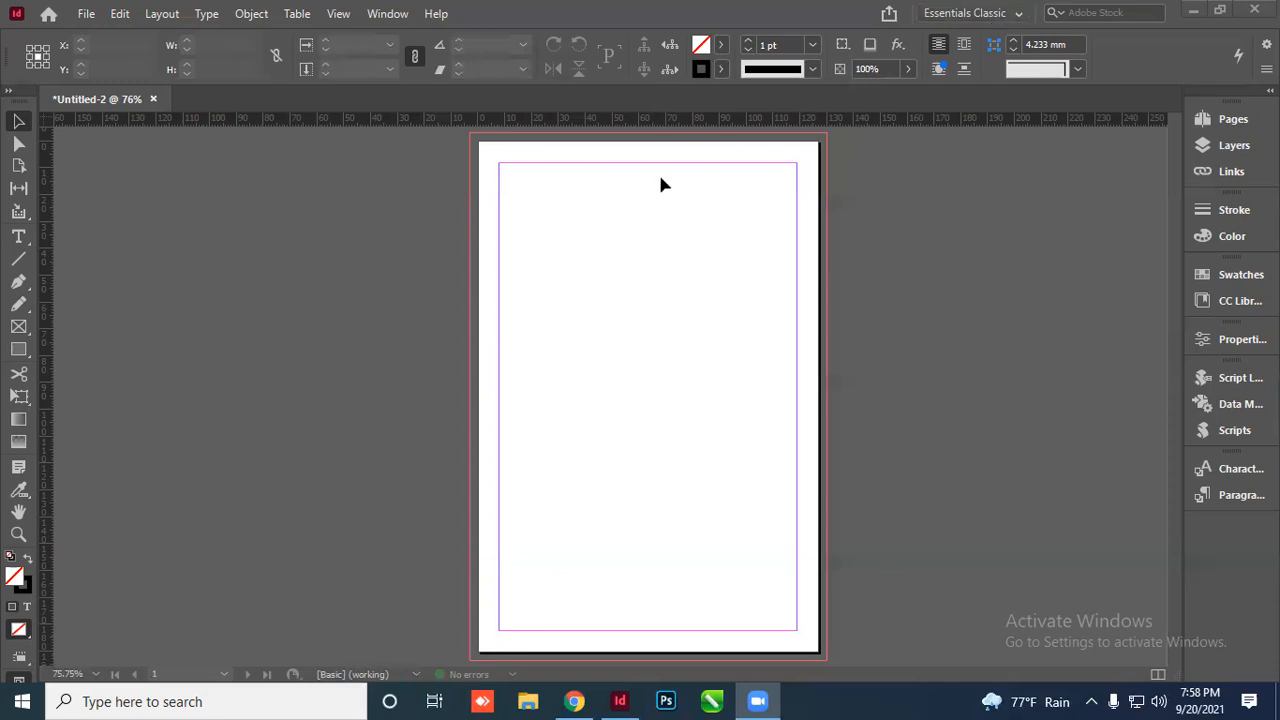
# Return to the InDesign window and reopen Document Setup for the portrait page
pyautogui.click(655, 276)
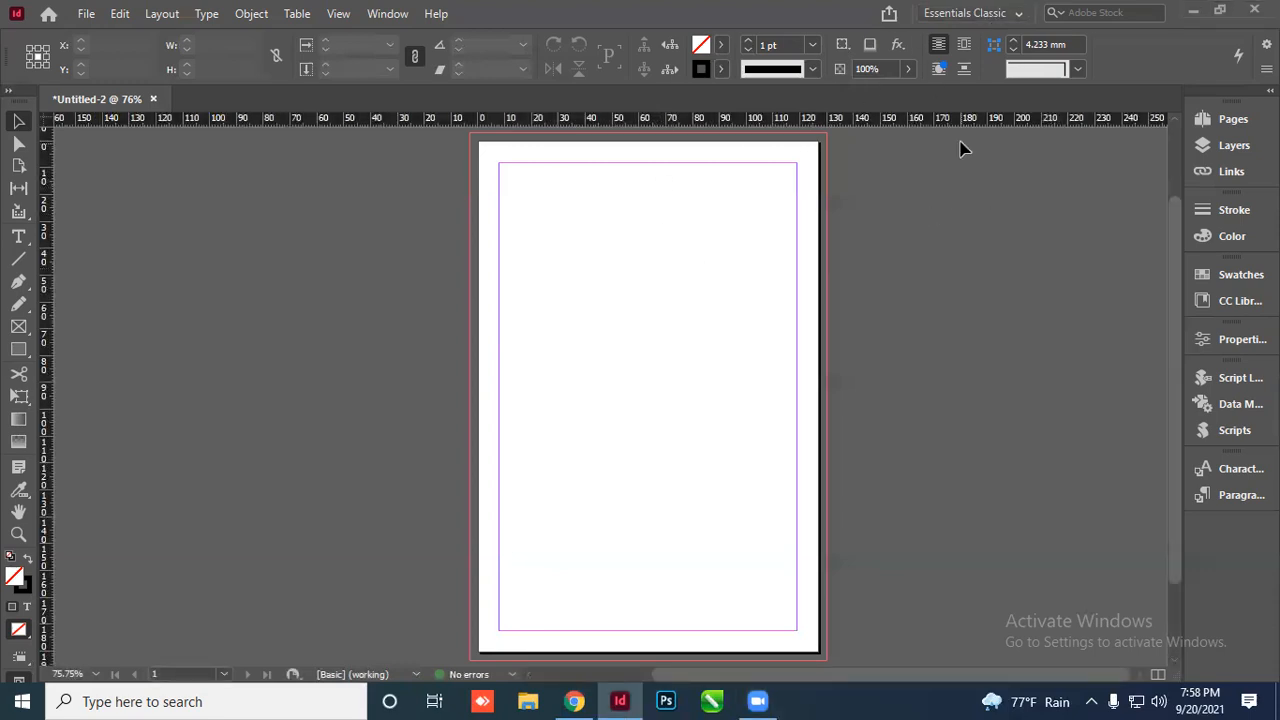
pyautogui.scroll(3, 602, 323)
pyautogui.scroll(-4, 616, 323)
pyautogui.scroll(3, 619, 331)
pyautogui.scroll(-3, 578, 375)
pyautogui.scroll(1, 740, 290)
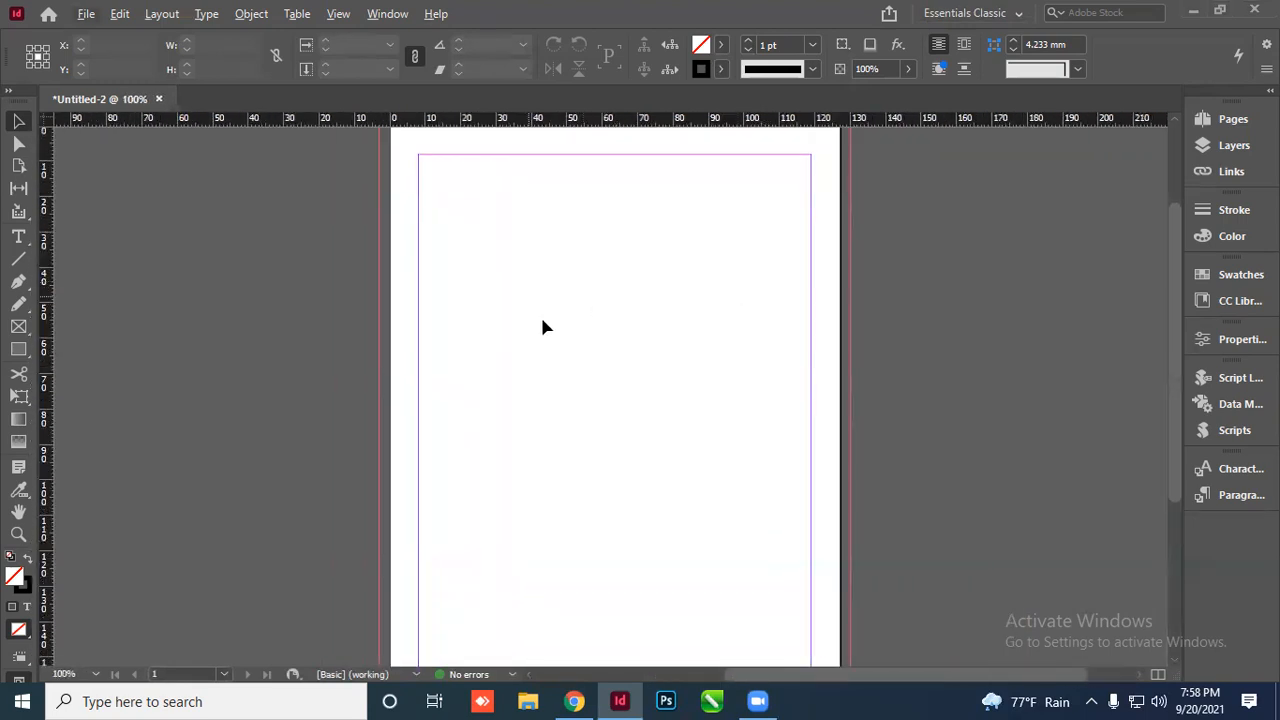
pyautogui.scroll(-1, 618, 285)
pyautogui.scroll(-1, 571, 237)
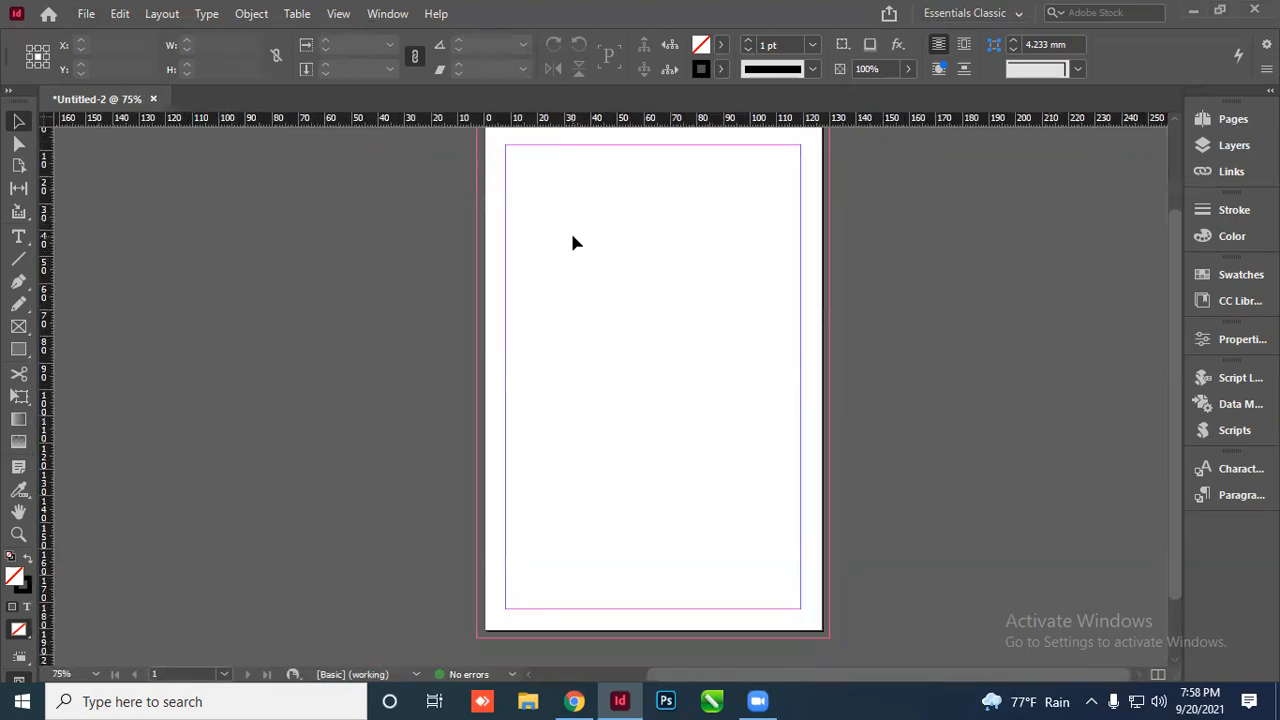
pyautogui.scroll(1, 567, 250)
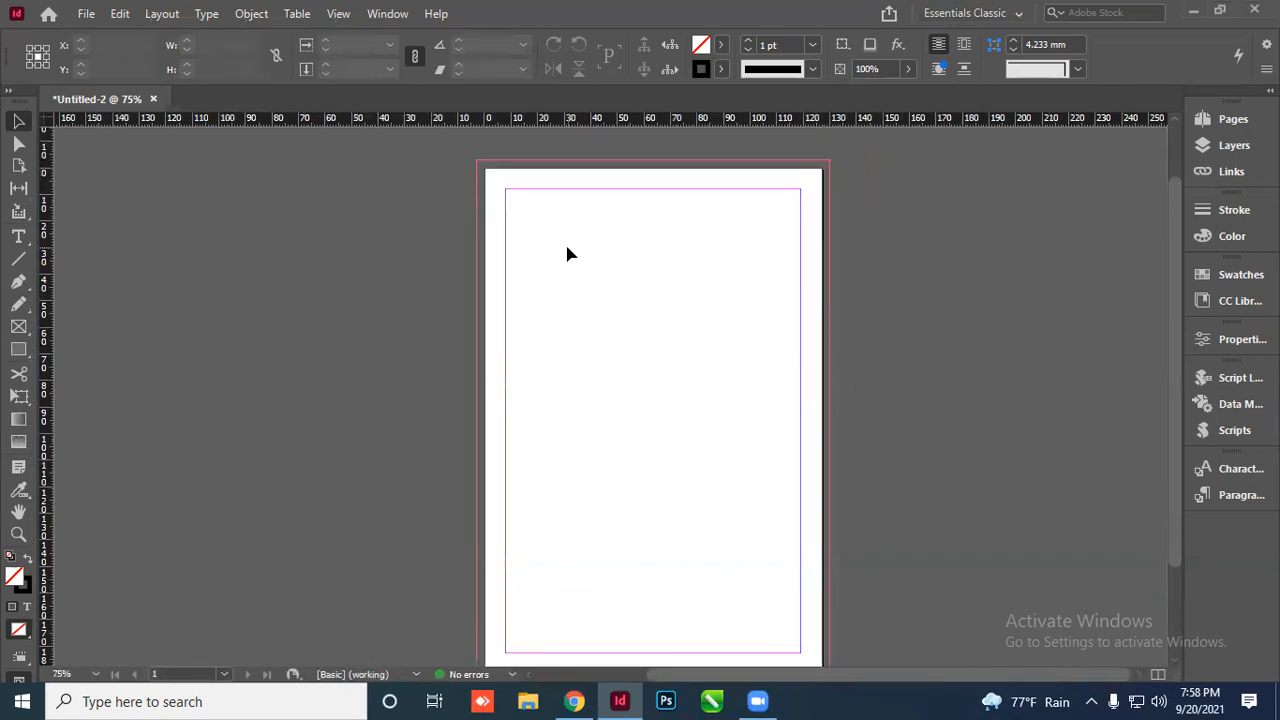
pyautogui.hotkey('ctrl', 'alt', 'p')
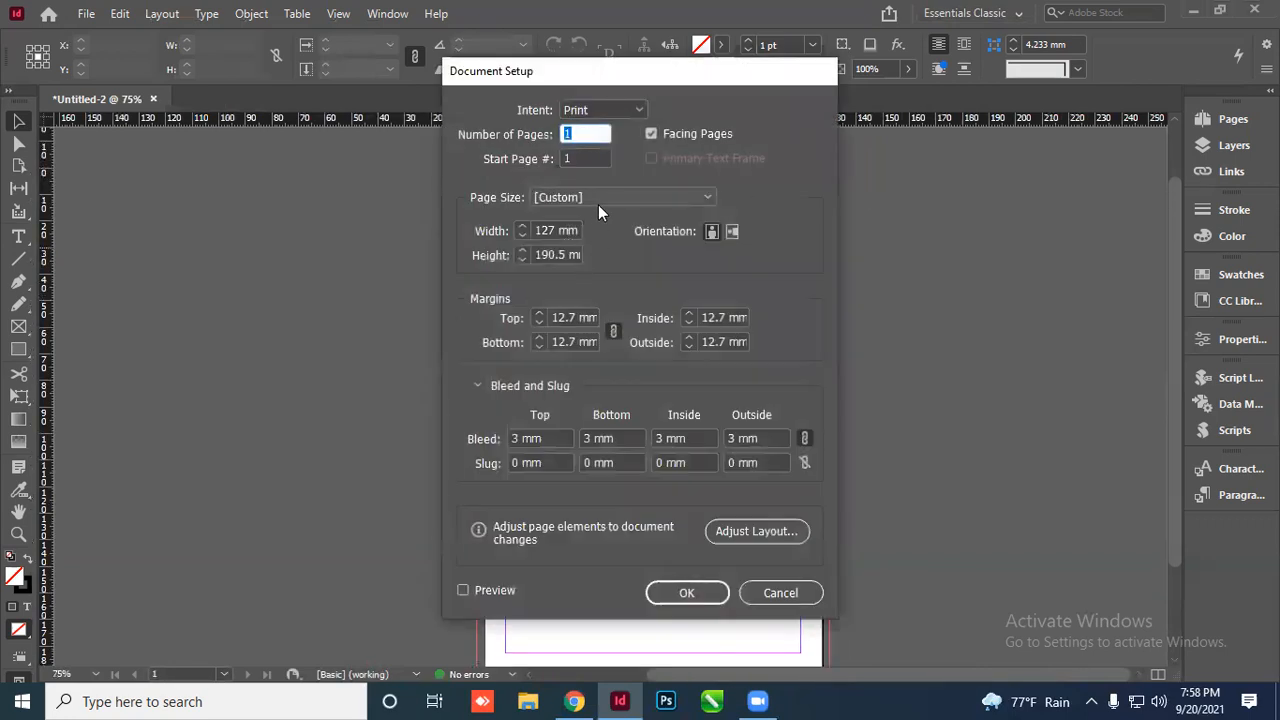
# Set the page size to A5 with 0 mm bleed on all sides
pyautogui.click(604, 199)
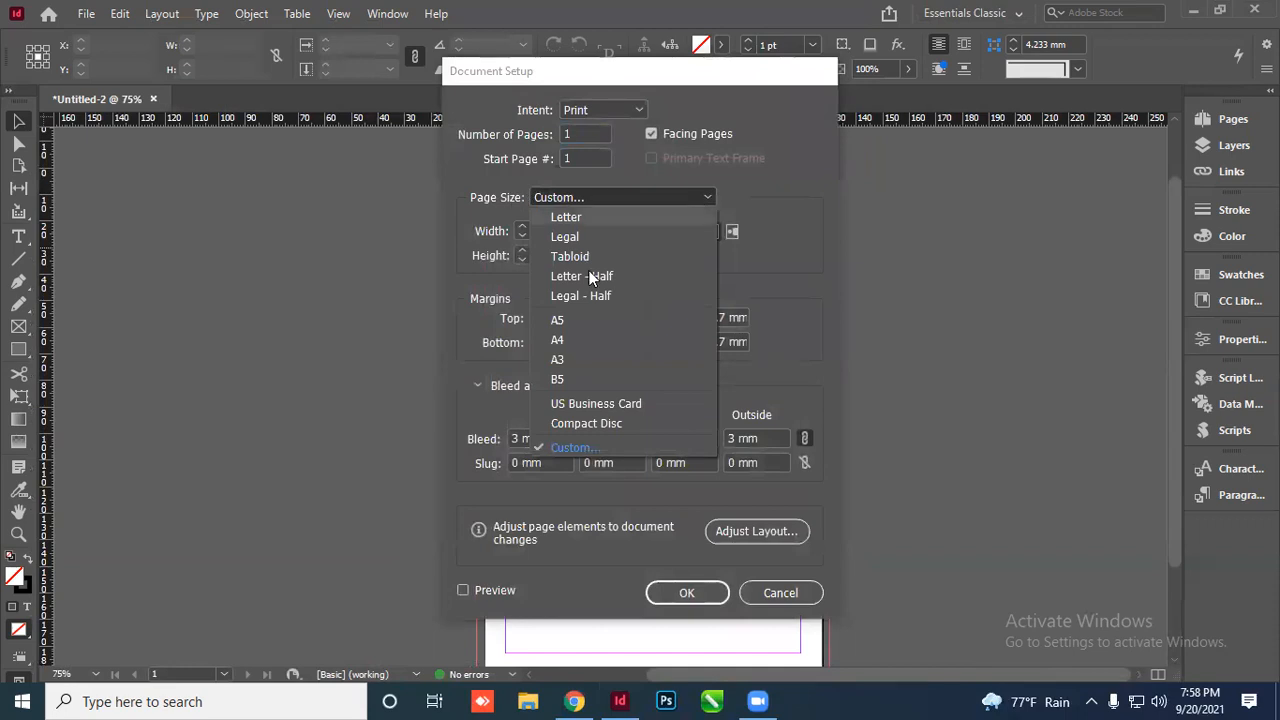
pyautogui.click(576, 320)
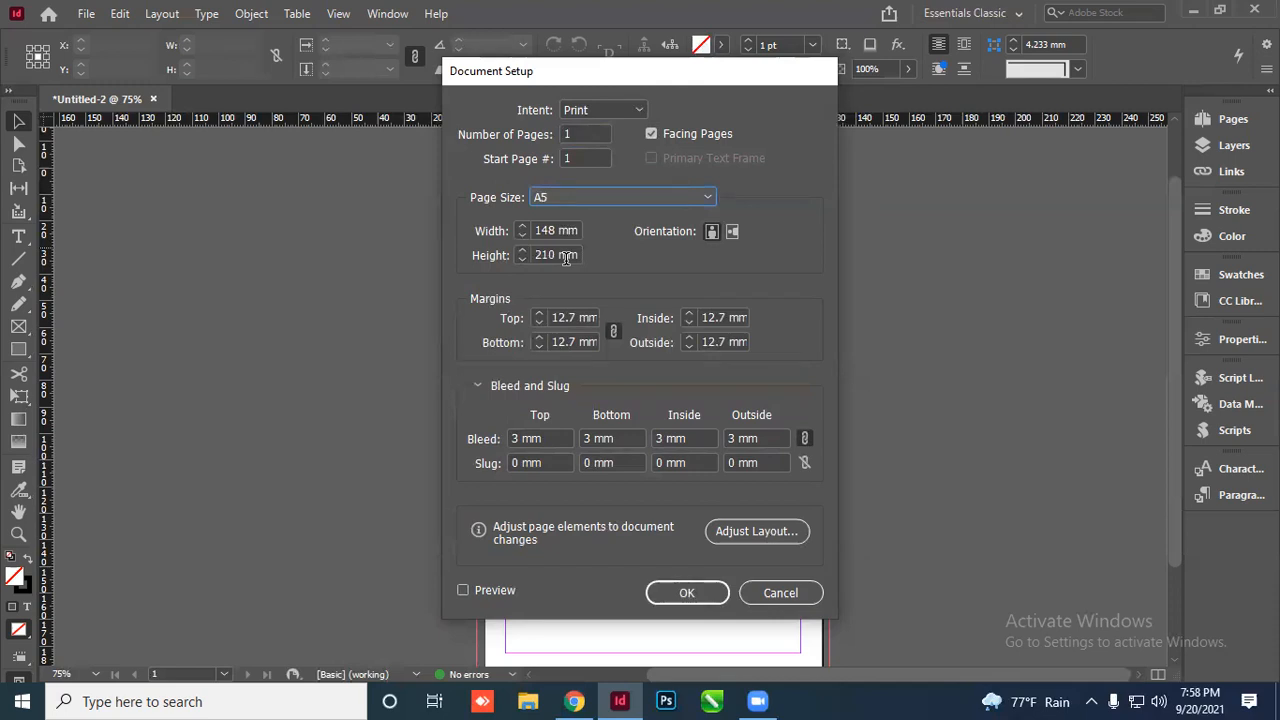
pyautogui.moveTo(545, 438); pyautogui.dragTo(403, 433)
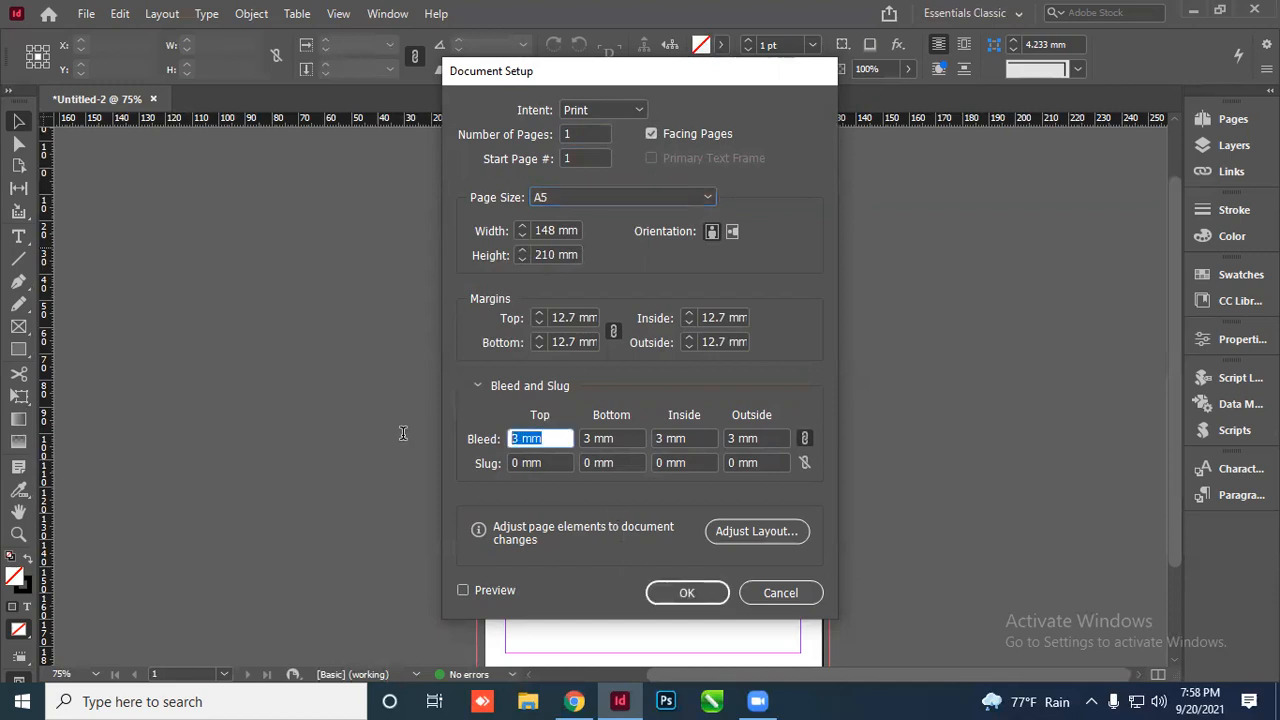
pyautogui.write('0')
pyautogui.press('Tab')
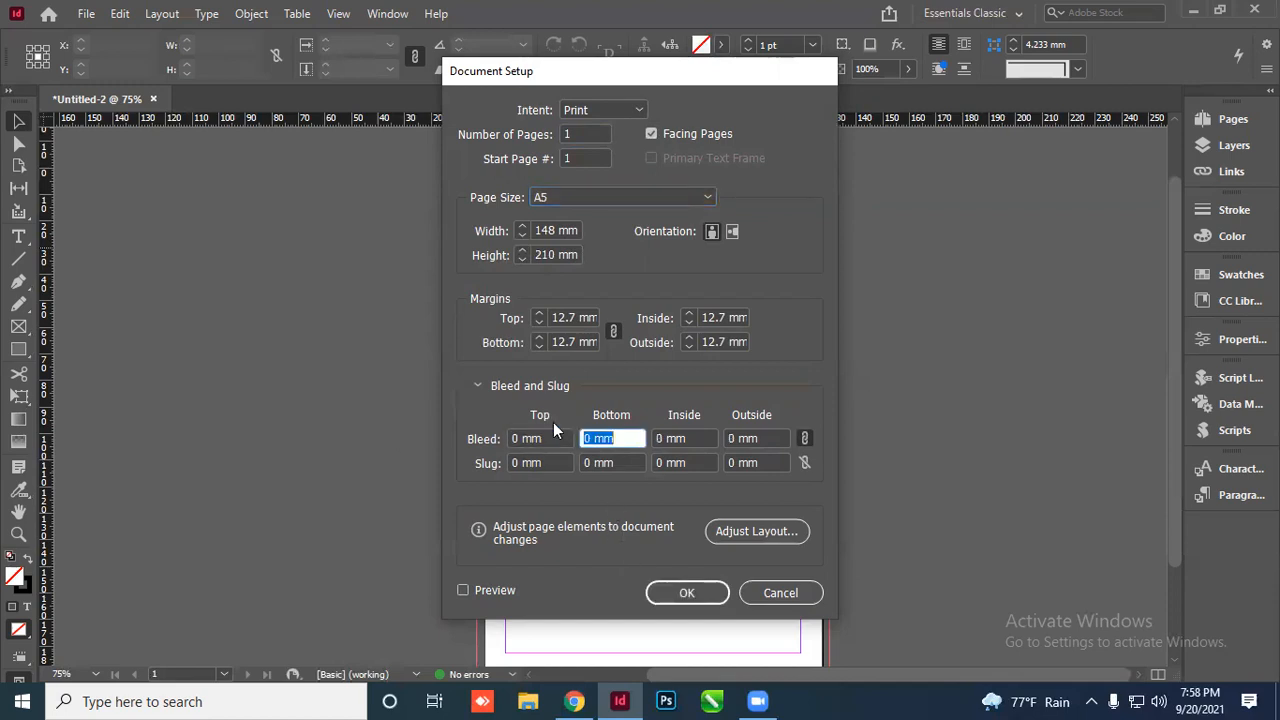
pyautogui.click(684, 594)
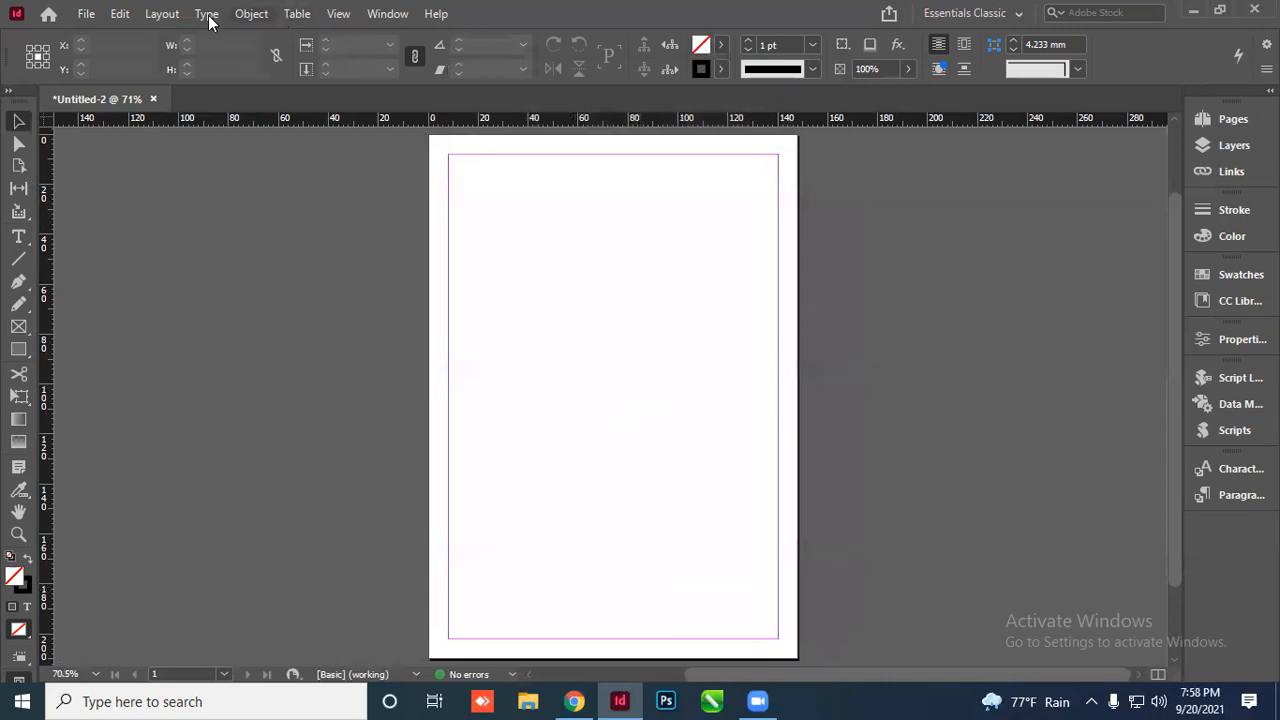
# Confirm the existing 8 mm margins in Margins and Columns, then minimize InDesign
pyautogui.click(170, 15)
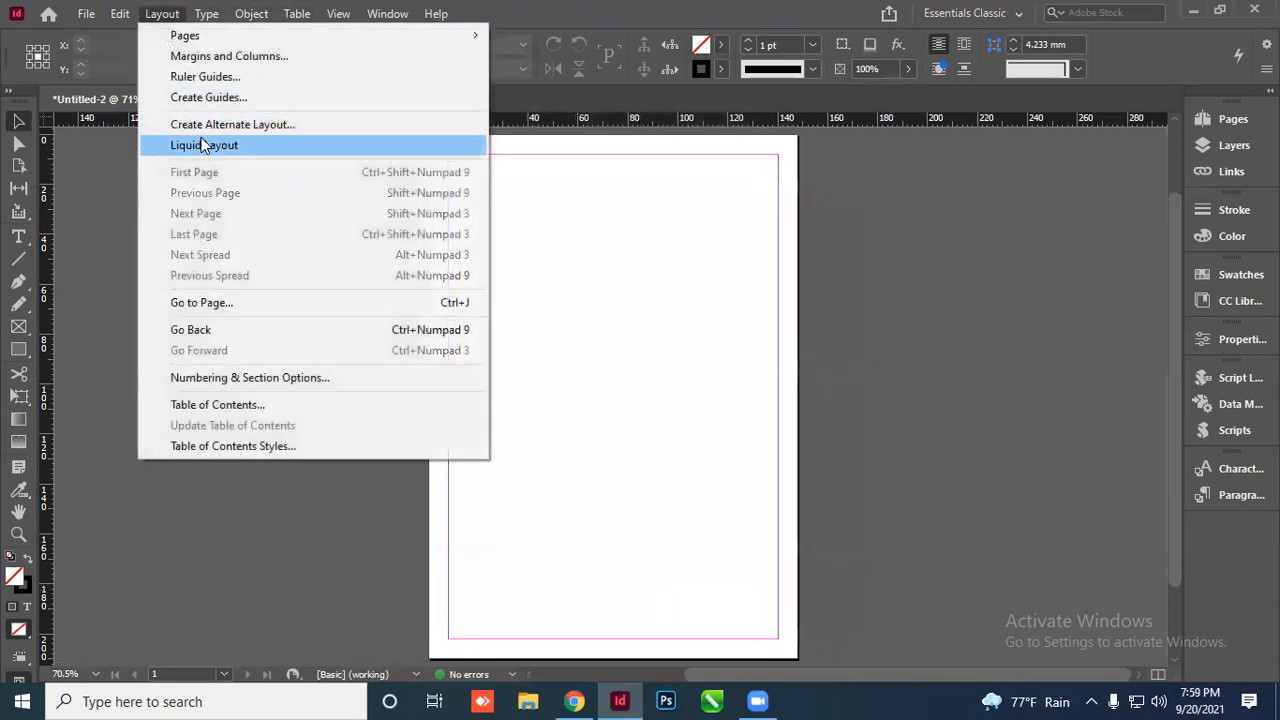
pyautogui.click(229, 62)
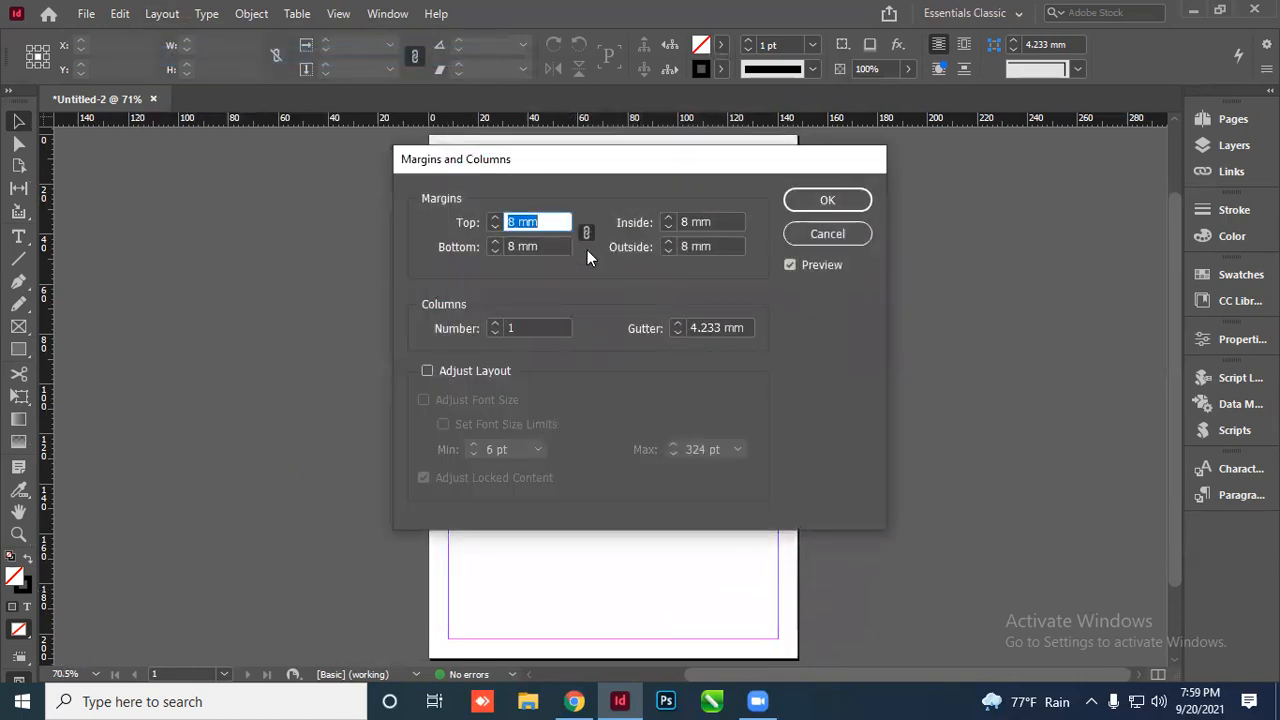
pyautogui.click(857, 200)
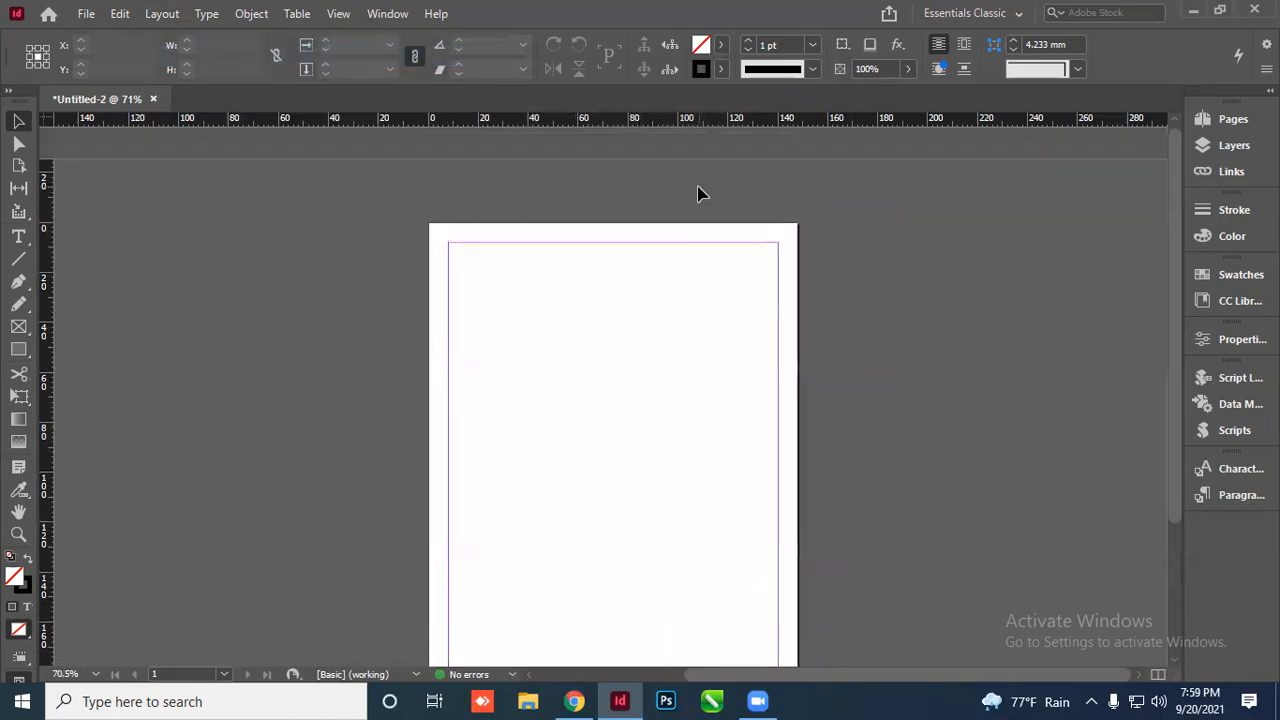
pyautogui.scroll(-3, 546, 237)
pyautogui.scroll(1, 655, 232)
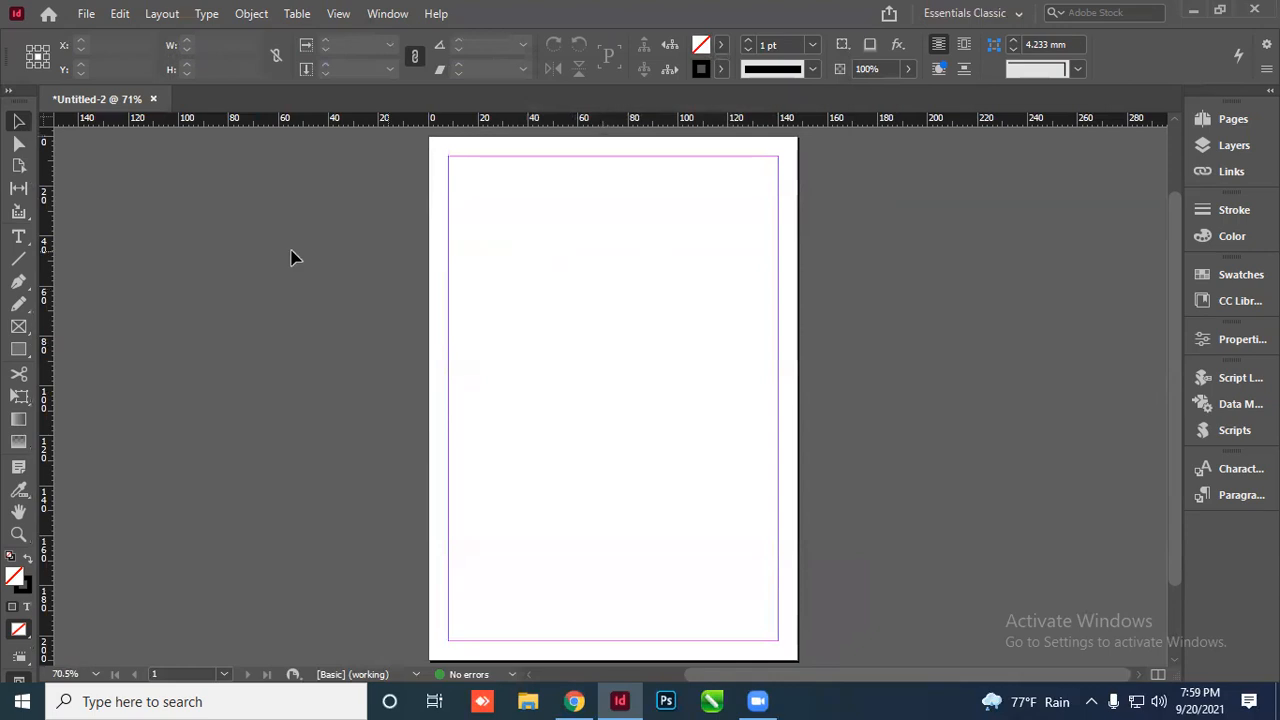
pyautogui.click(1193, 10)
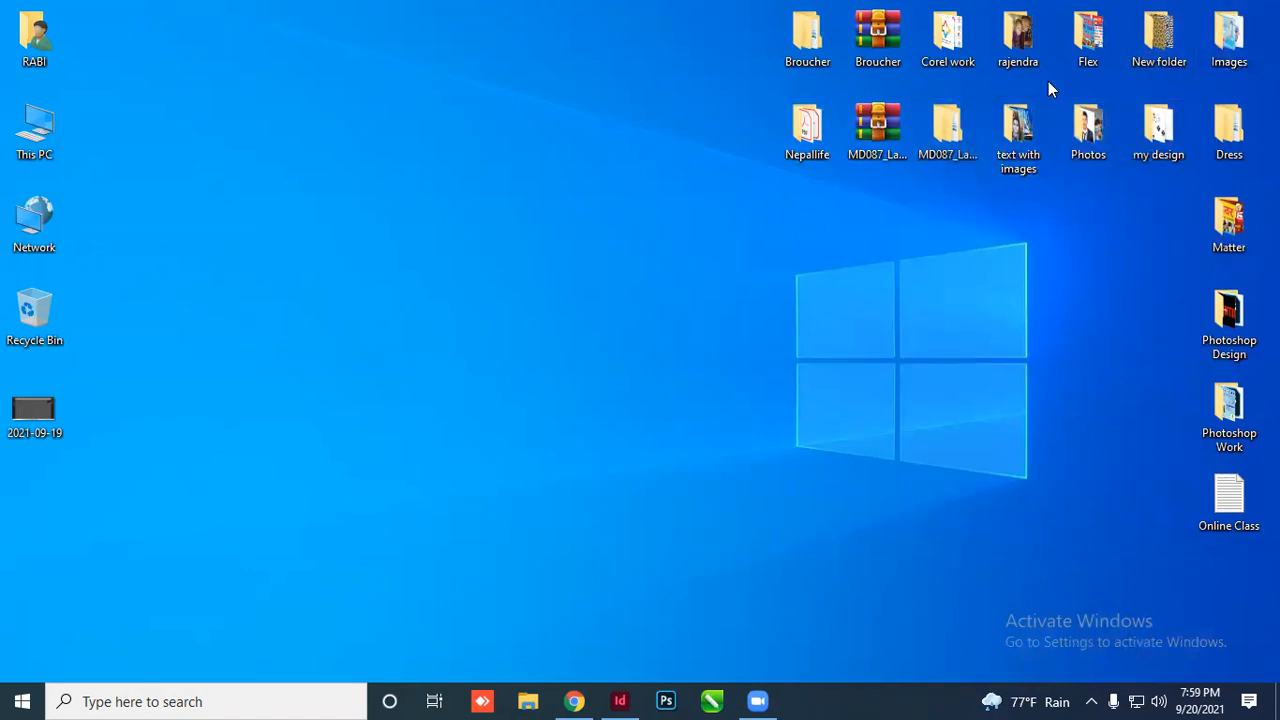
# Open the Corel work folder and browse its design images
pyautogui.doubleClick(932, 48)
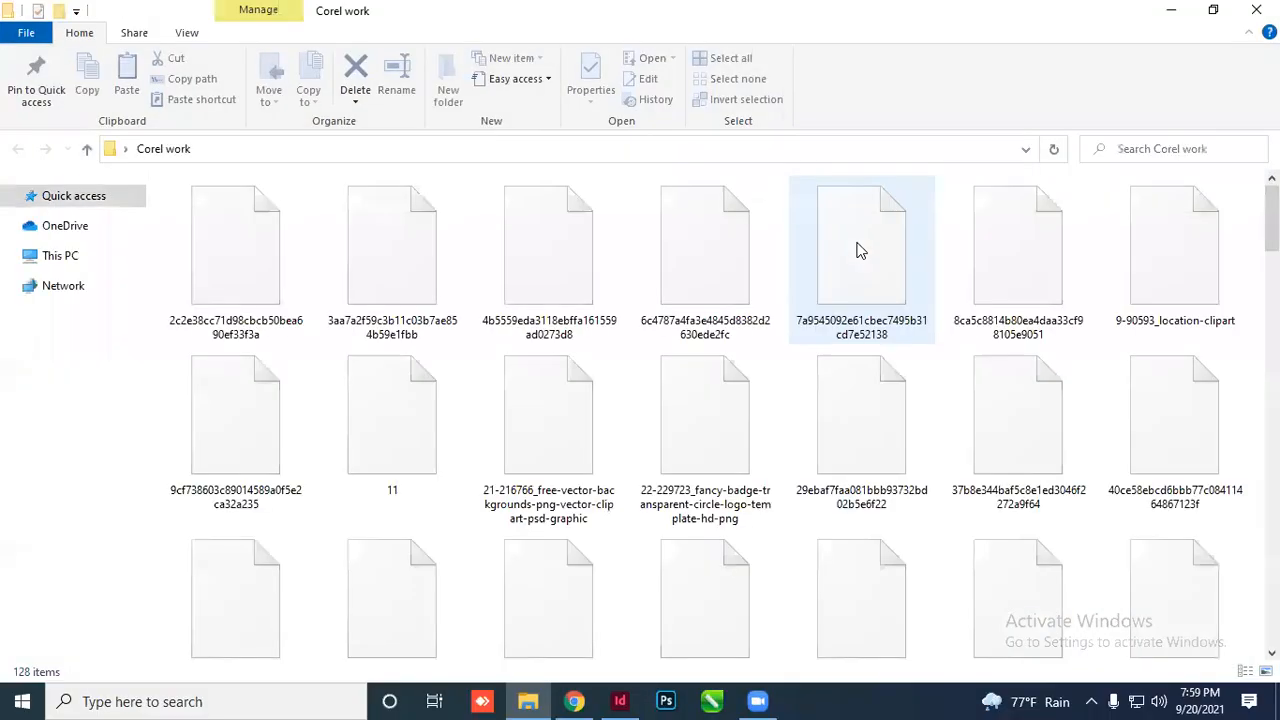
pyautogui.scroll(-5, 508, 456)
pyautogui.scroll(-10, 508, 456)
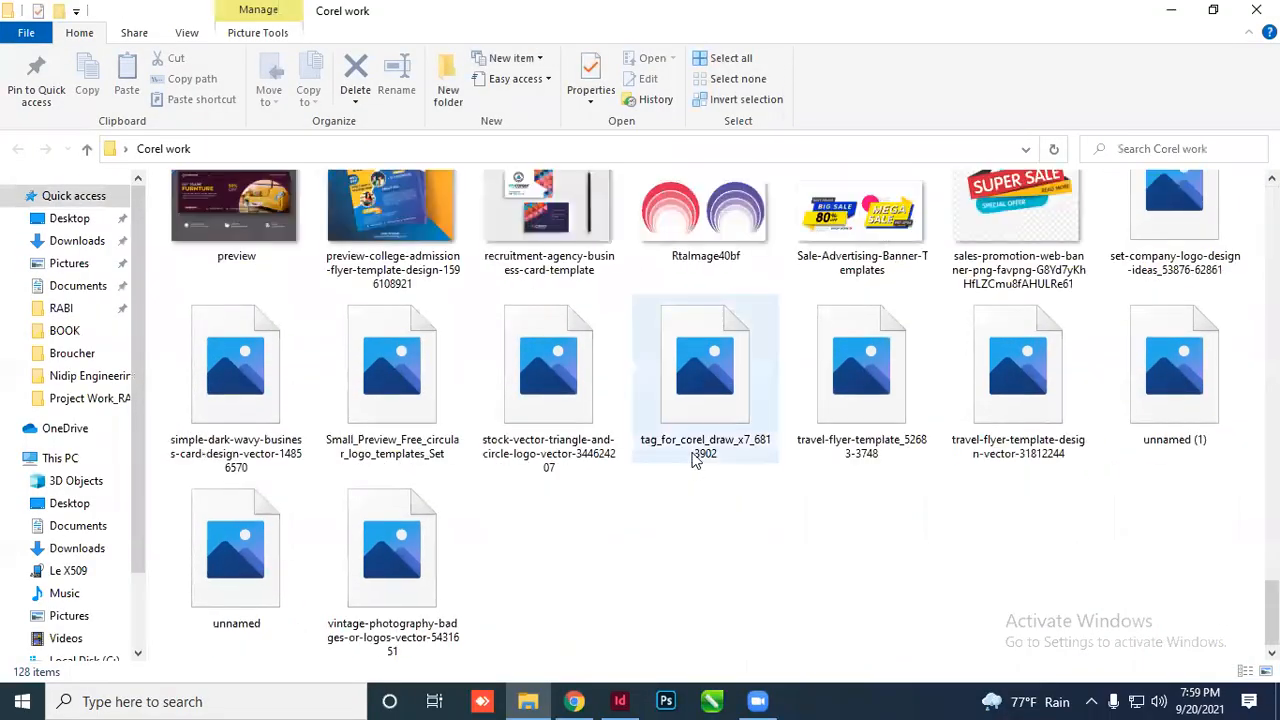
pyautogui.scroll(3, 744, 416)
pyautogui.scroll(5, 744, 416)
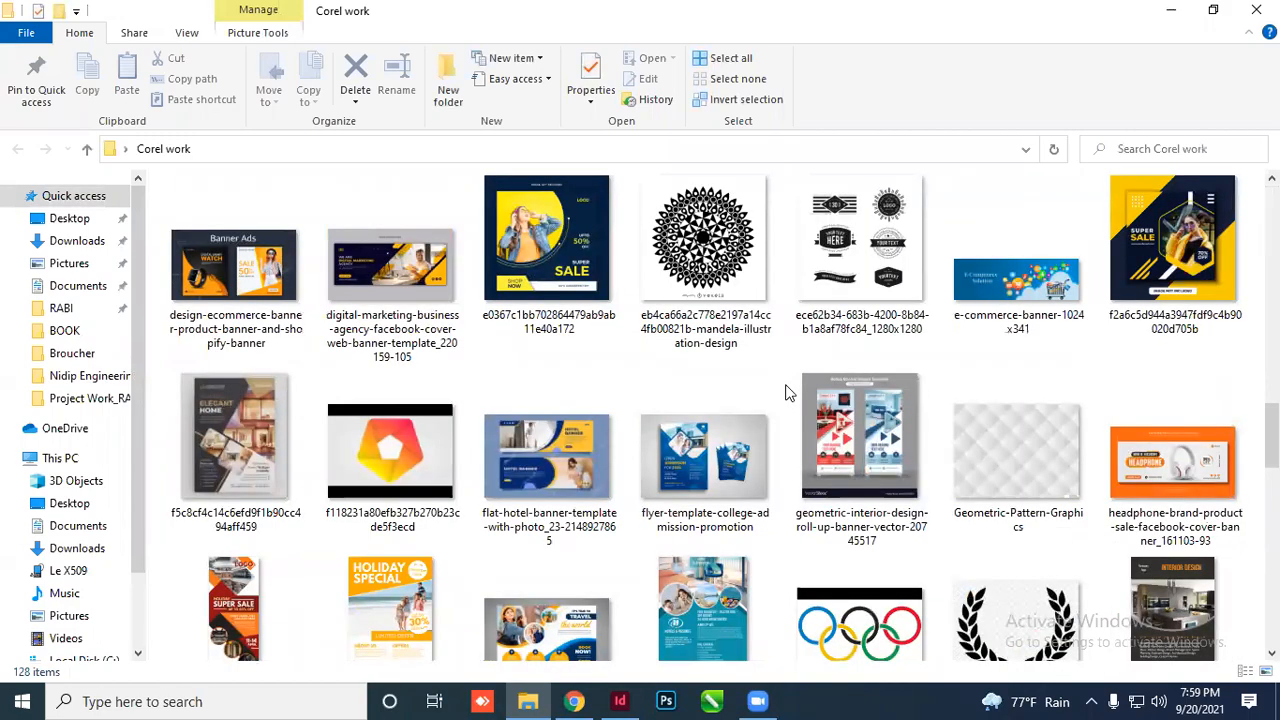
pyautogui.scroll(-10, 788, 392)
pyautogui.scroll(9, 791, 392)
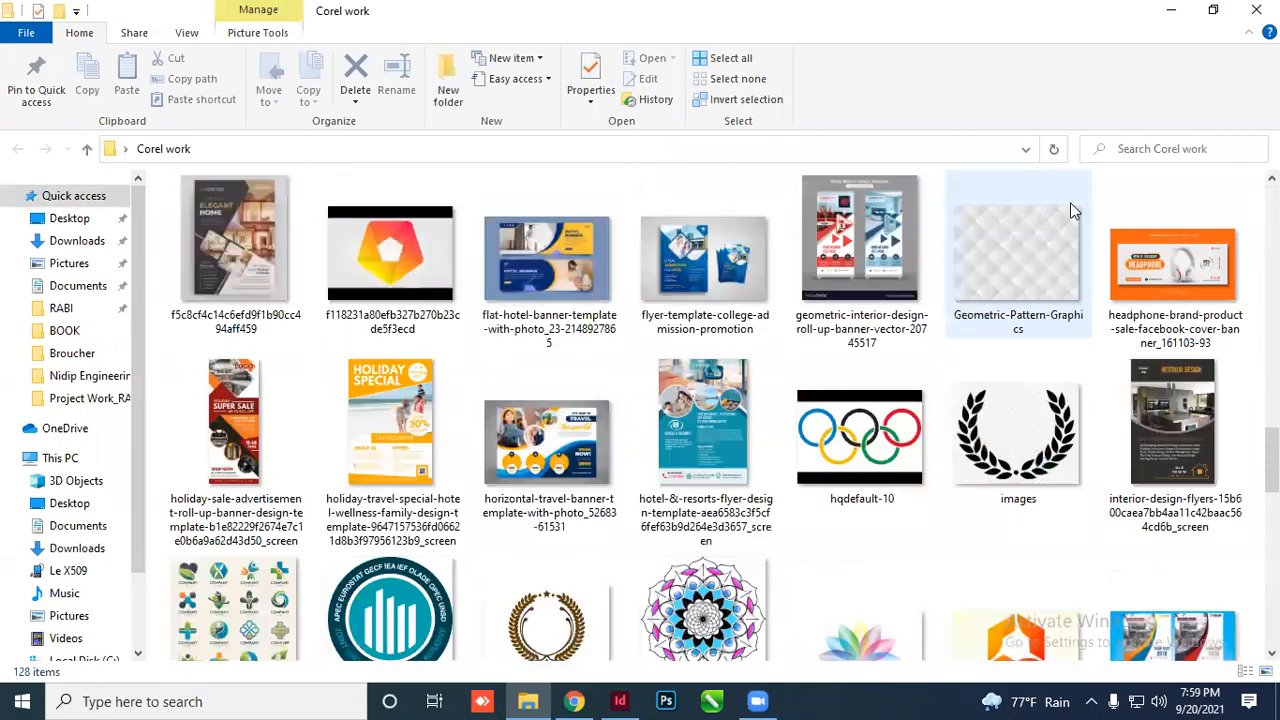
pyautogui.scroll(5, 1070, 202)
# Close the Corel work folder and open This PC from the desktop
pyautogui.click(1256, 9)
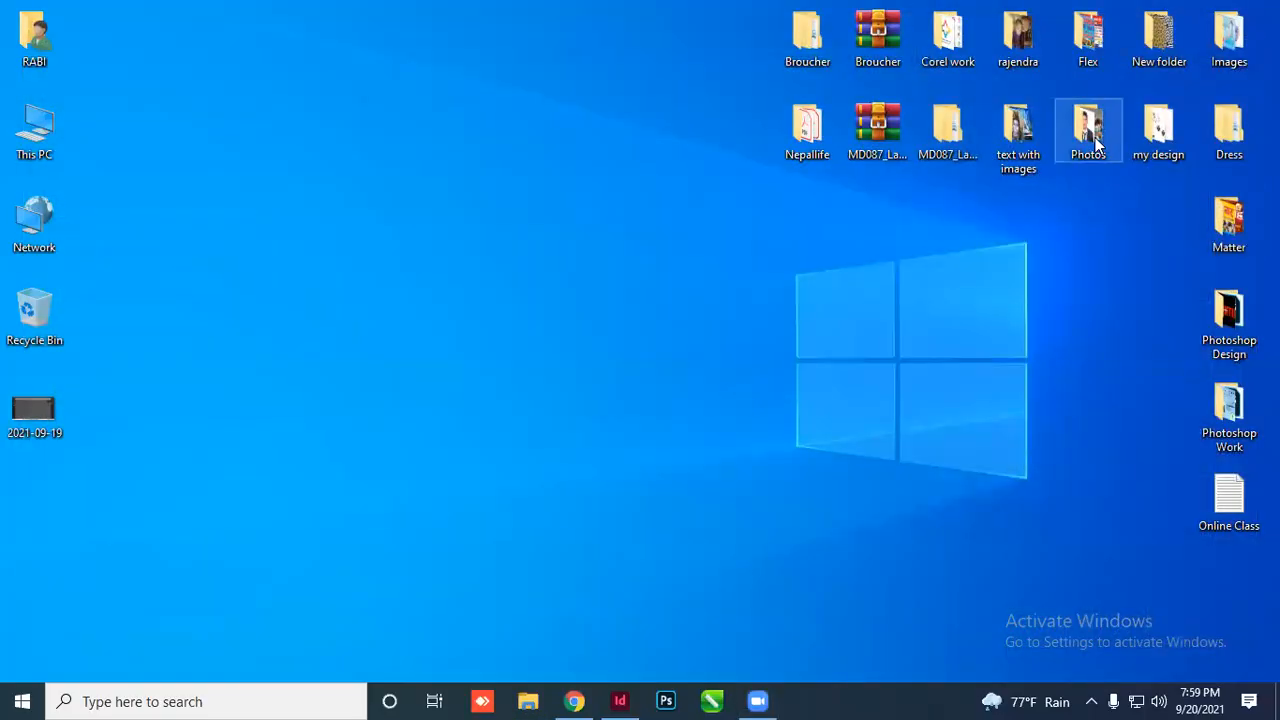
pyautogui.click(991, 135)
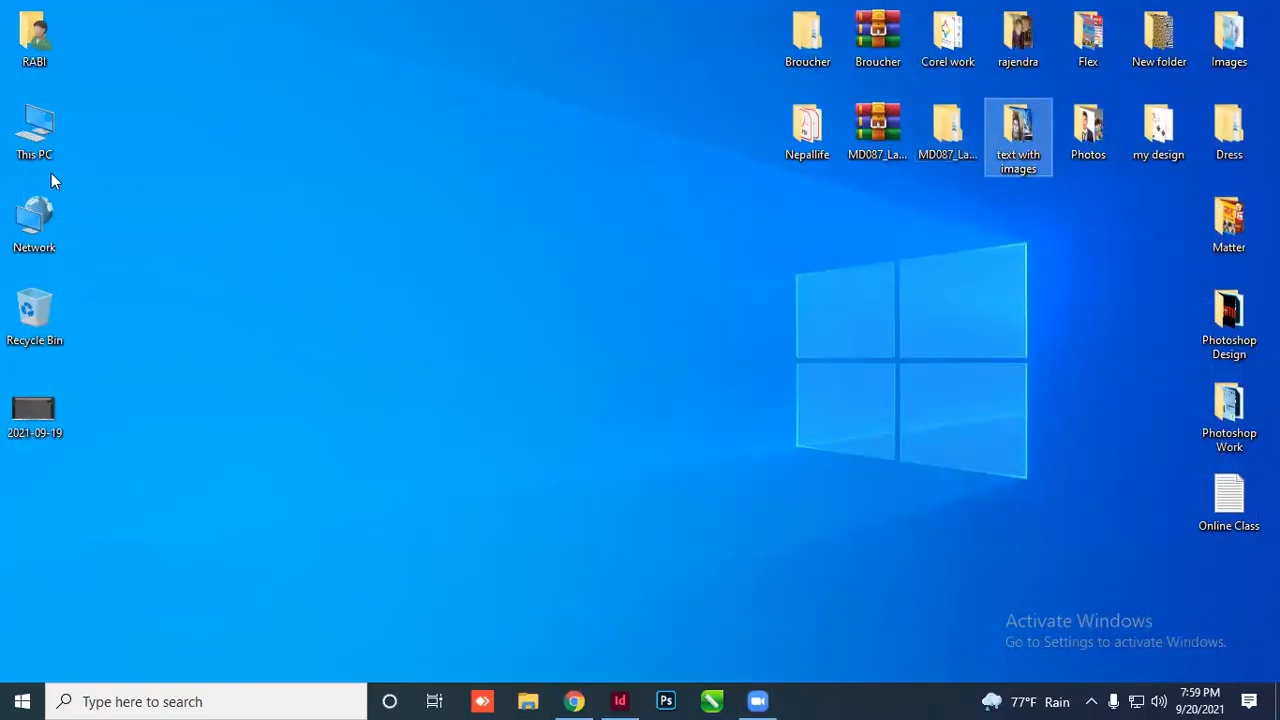
pyautogui.doubleClick(34, 128)
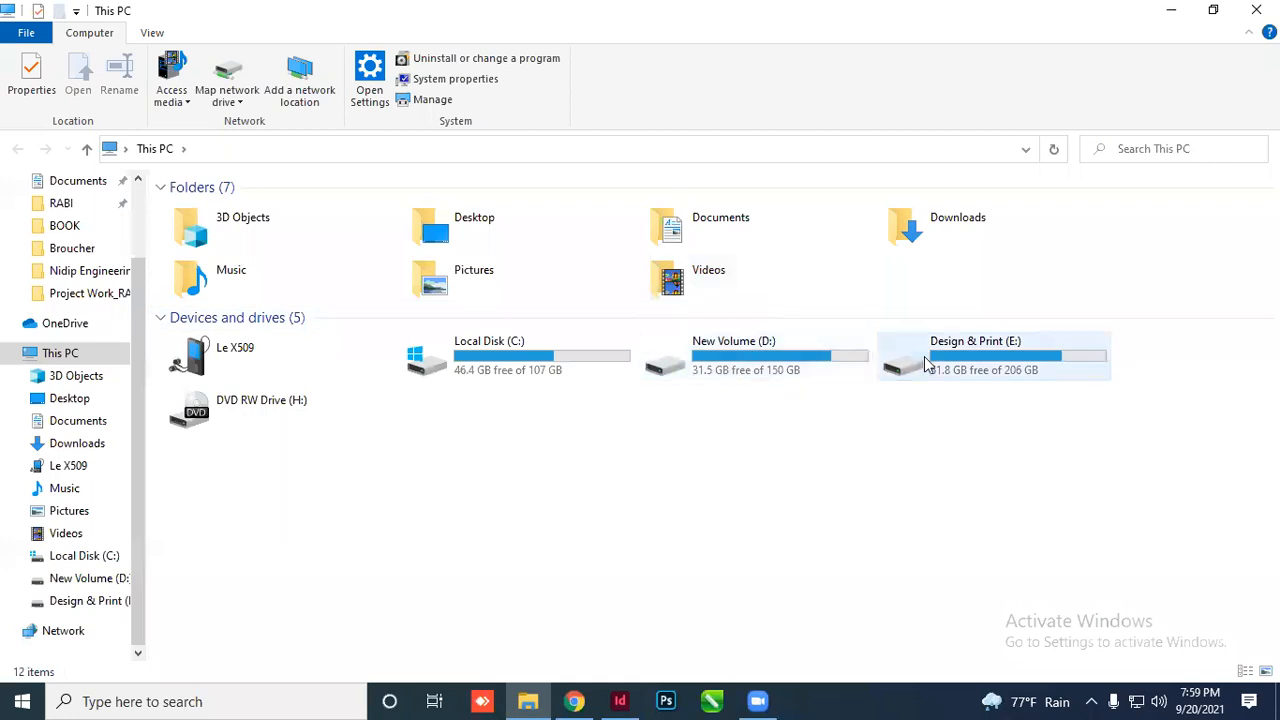
# Open the Project Work_RABI folder on the Design & Print (E:) drive and select the Mukundo VAT BILL PDF
pyautogui.doubleClick(926, 364)
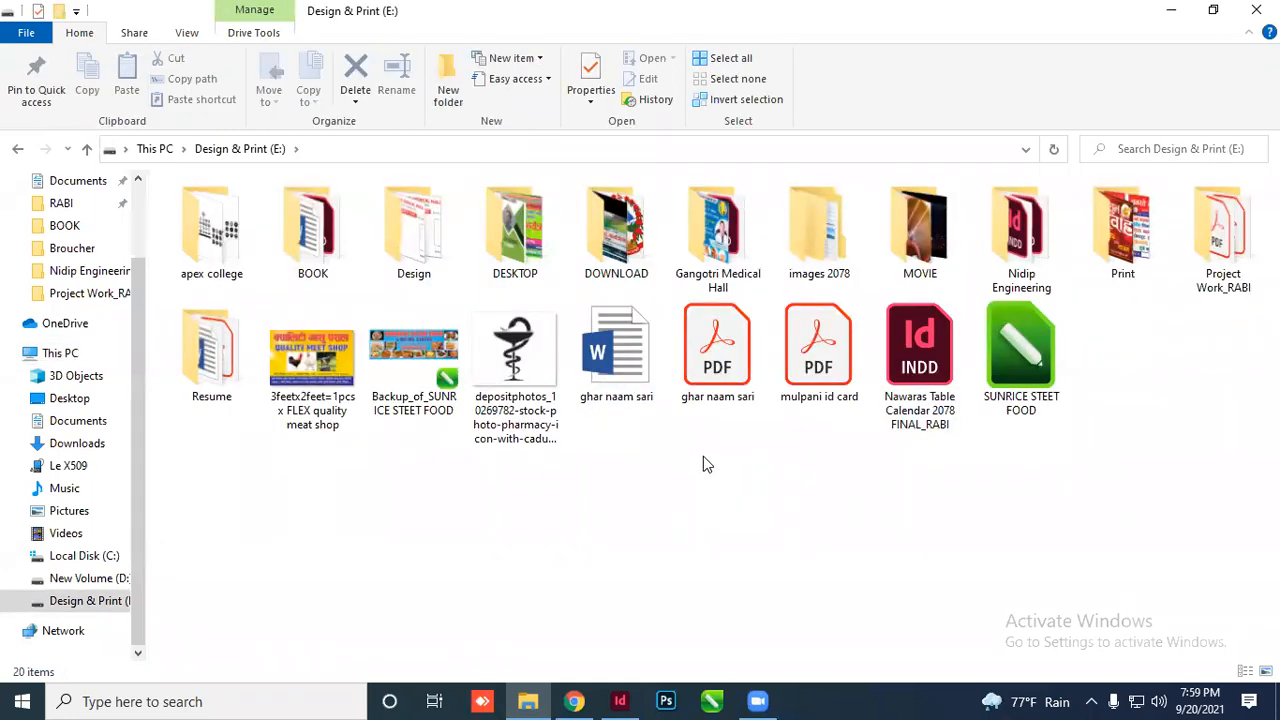
pyautogui.click(1235, 252)
pyautogui.doubleClick(1235, 252)
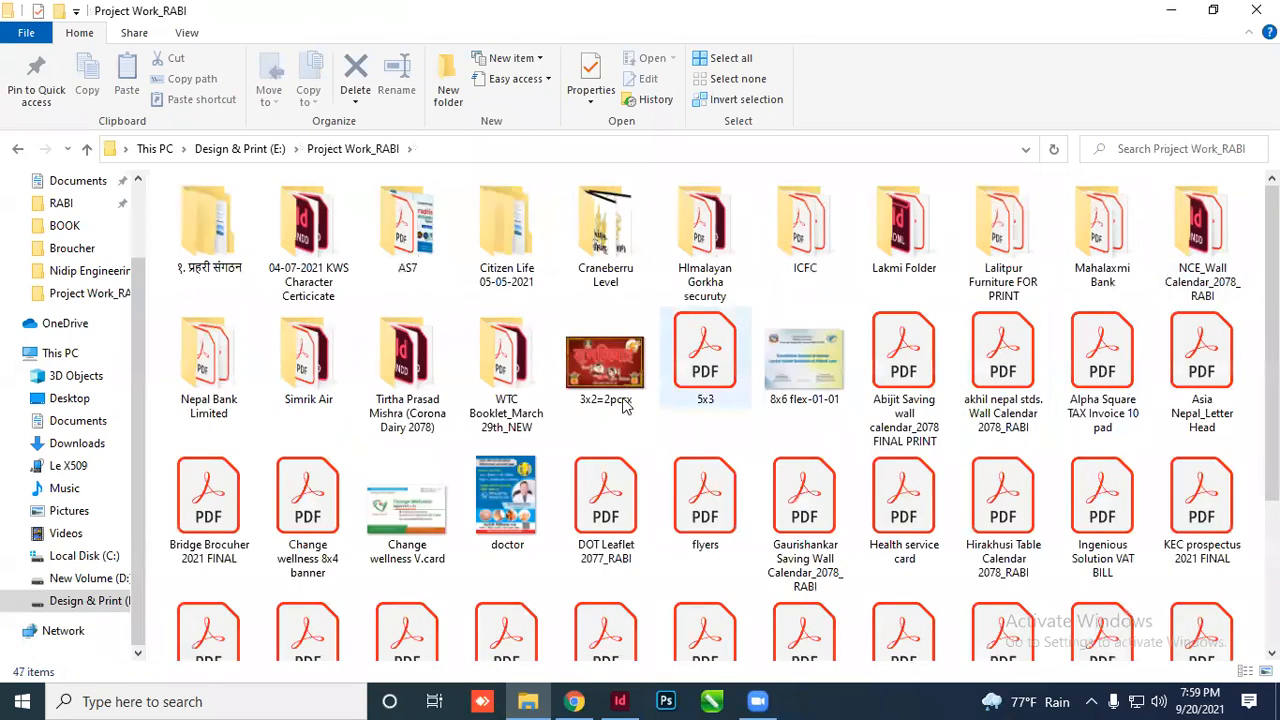
pyautogui.scroll(-2, 590, 420)
pyautogui.click(712, 478)
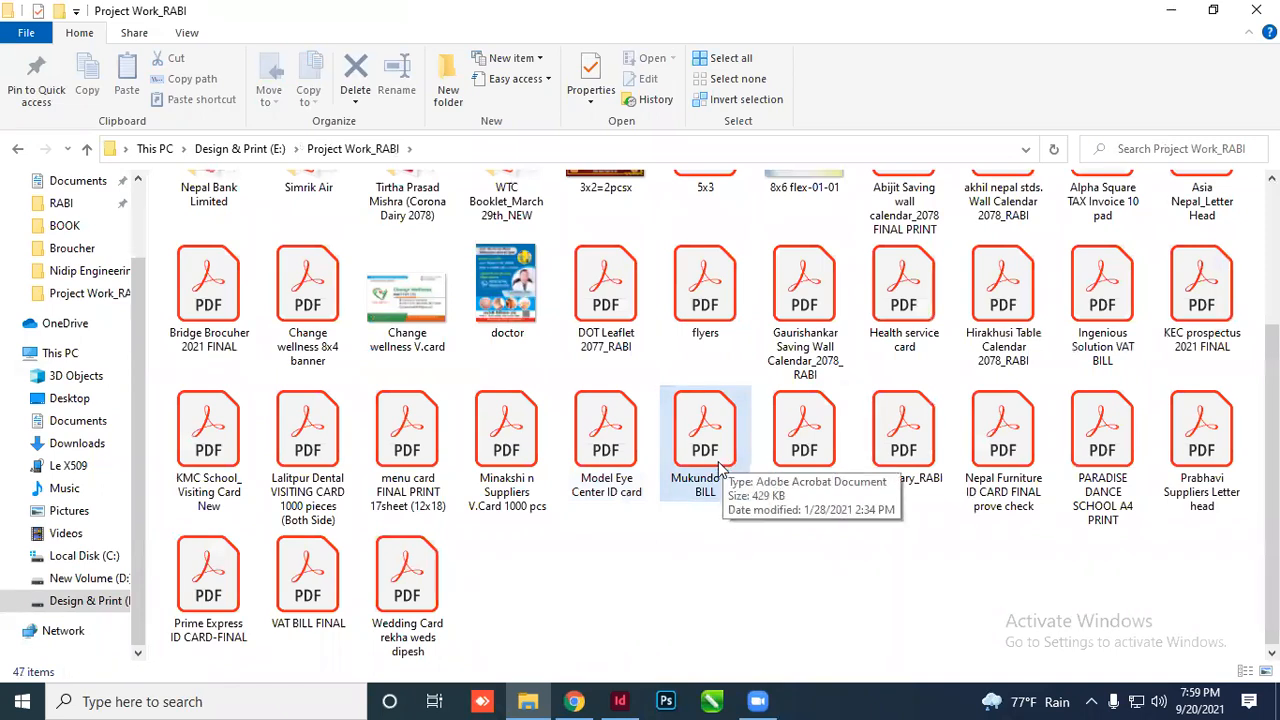
# Preview the VAT BILL FINAL and Mukundo VAT BILL PDFs in Acrobat, then close both
pyautogui.doubleClick(308, 580)
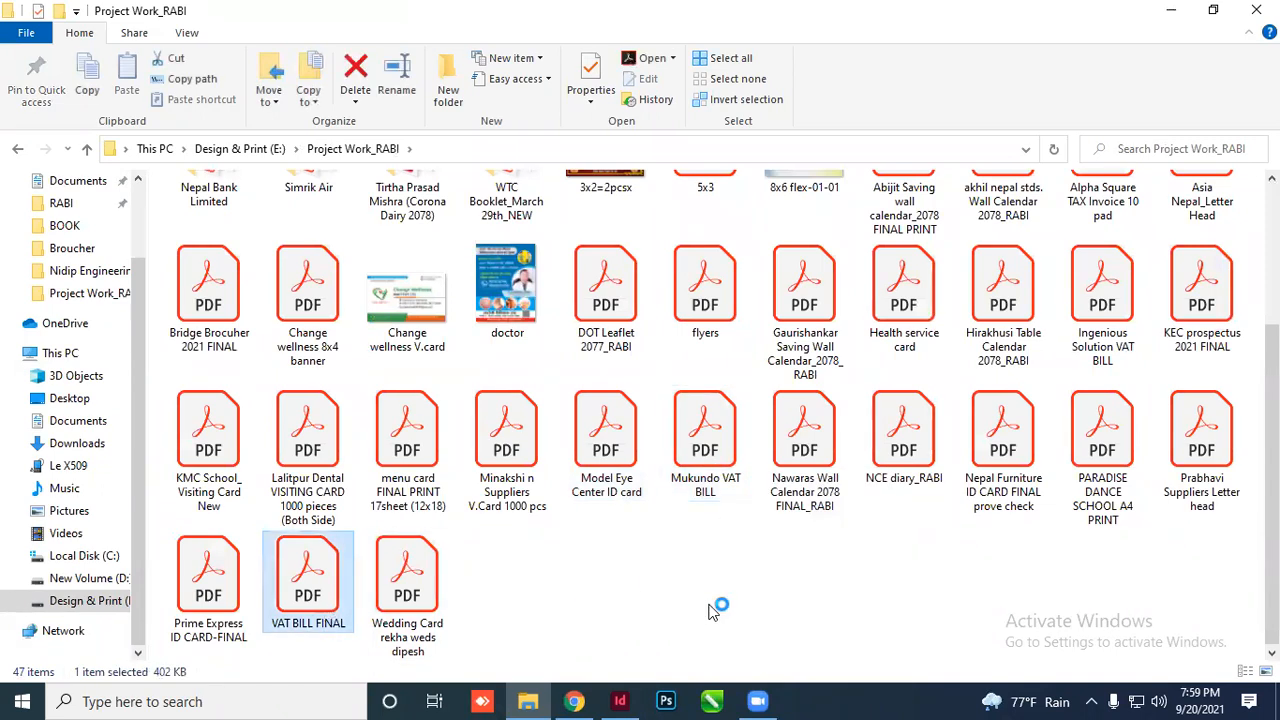
pyautogui.scroll(-3, 749, 417)
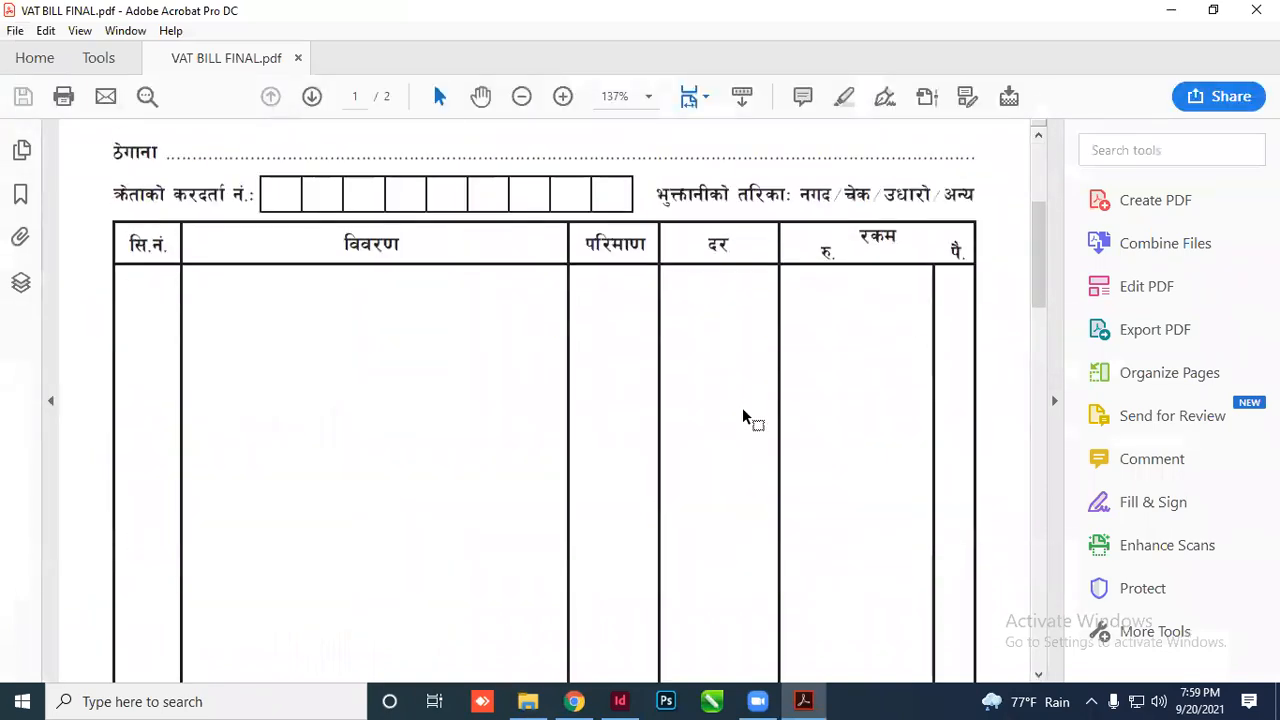
pyautogui.scroll(1, 749, 417)
pyautogui.click(1256, 10)
pyautogui.doubleClick(705, 435)
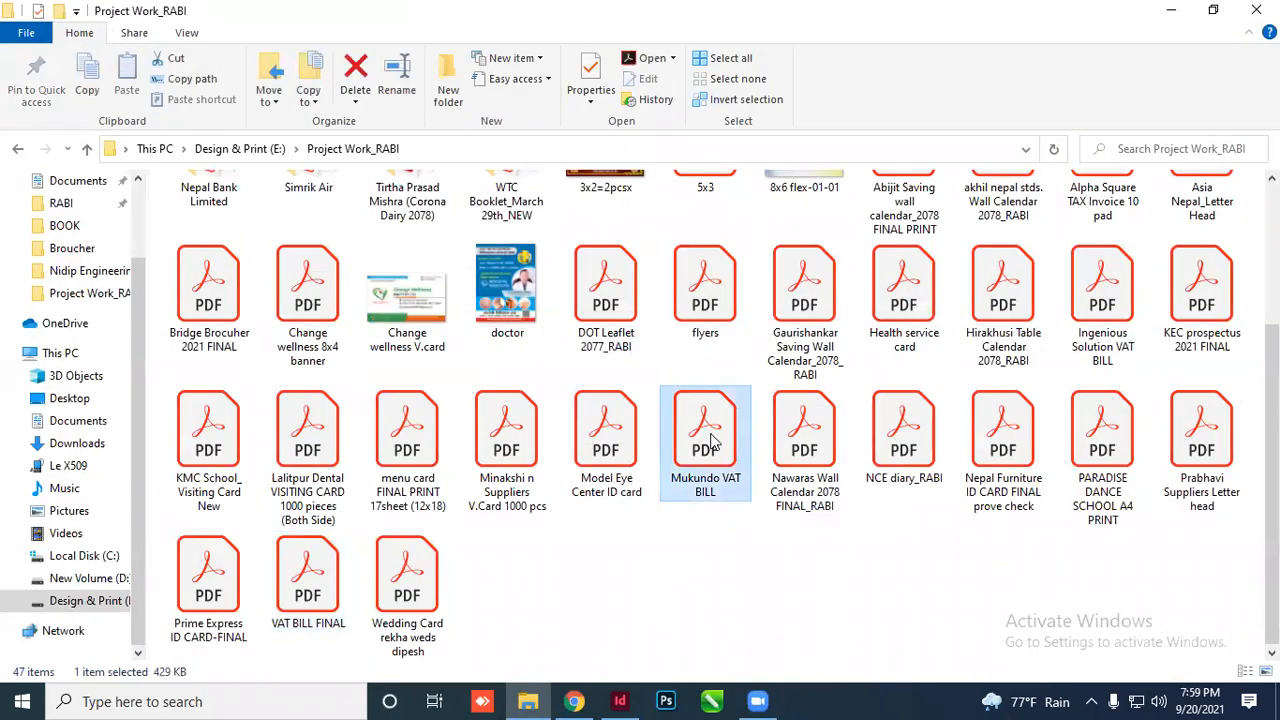
pyautogui.scroll(-3, 763, 390)
pyautogui.scroll(-3, 763, 390)
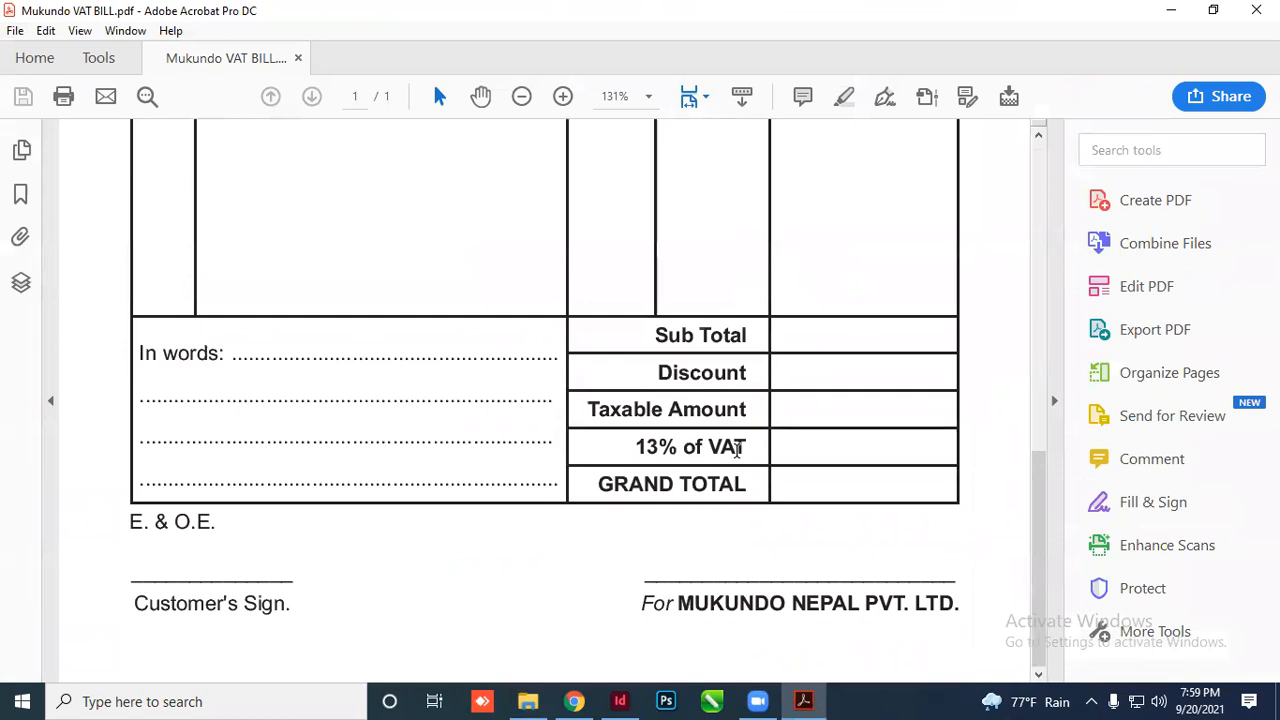
pyautogui.scroll(3, 763, 390)
pyautogui.click(1256, 10)
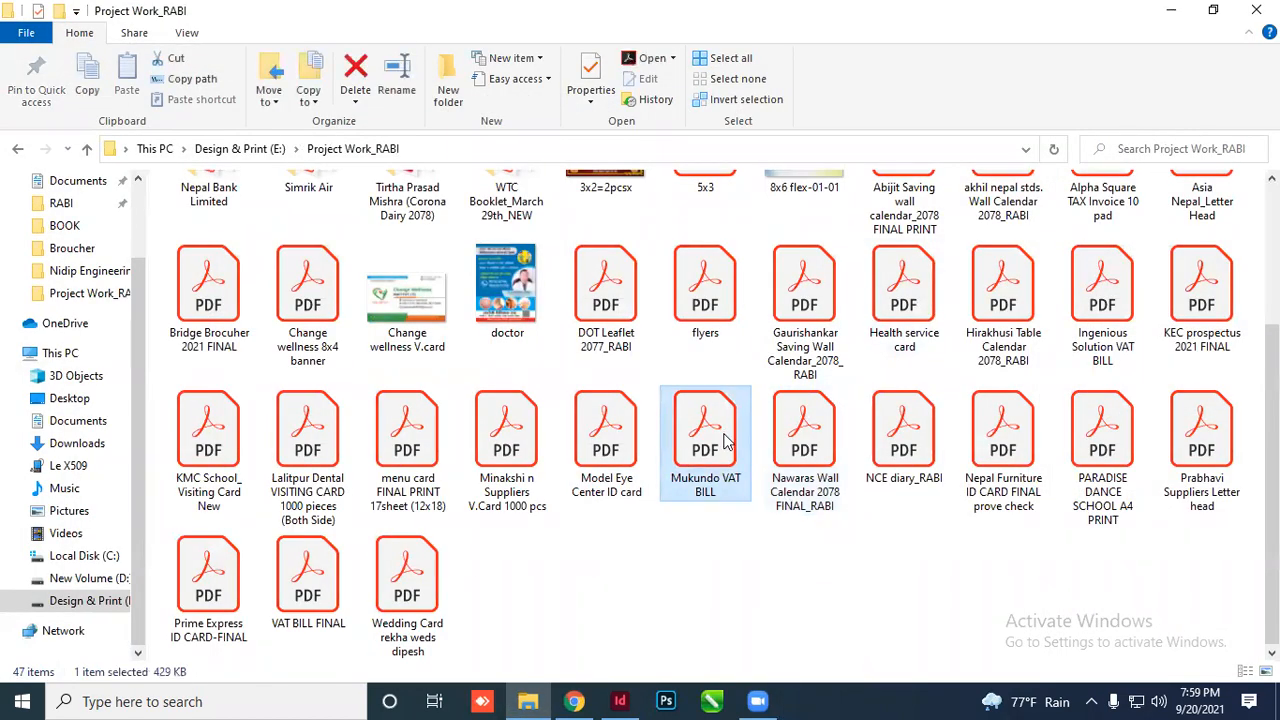
# Paste the Mukundo VAT BILL PDF onto the desktop and move it into the top row of icons
pyautogui.click(1256, 10)
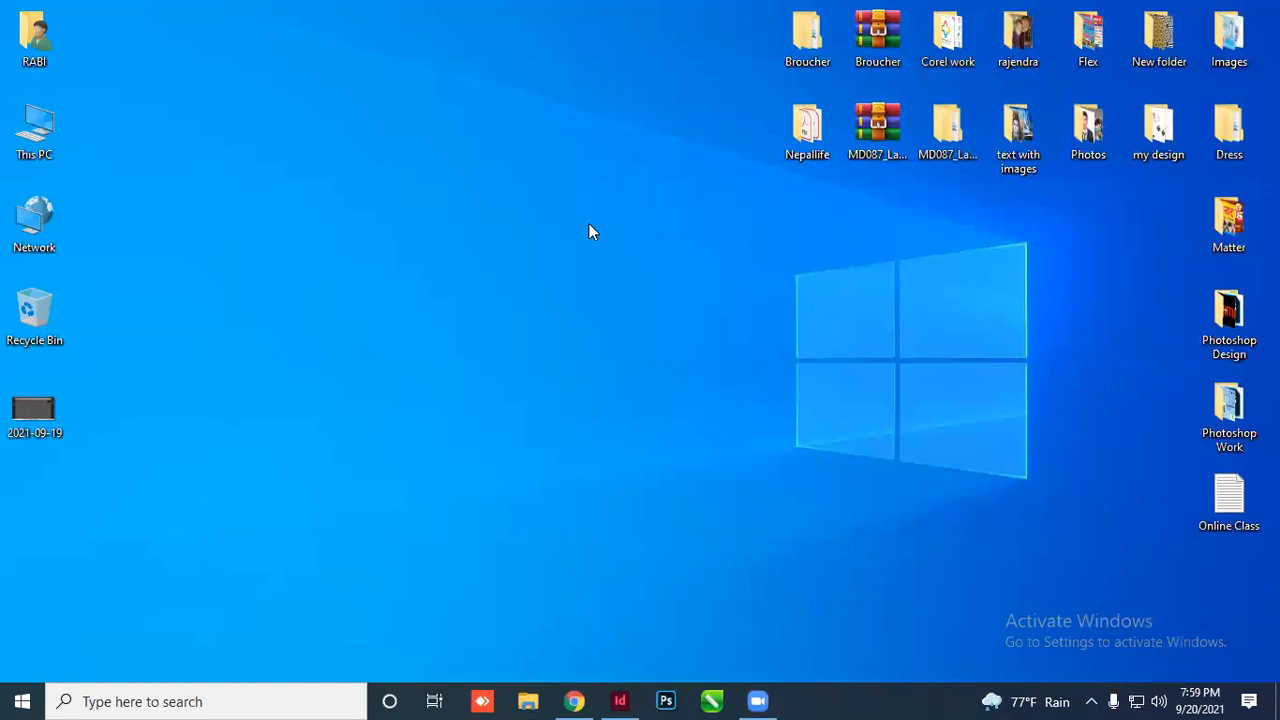
pyautogui.hotkey('ctrl', 'v')
pyautogui.moveTo(51, 486); pyautogui.dragTo(682, 40)
pyautogui.click(630, 242)
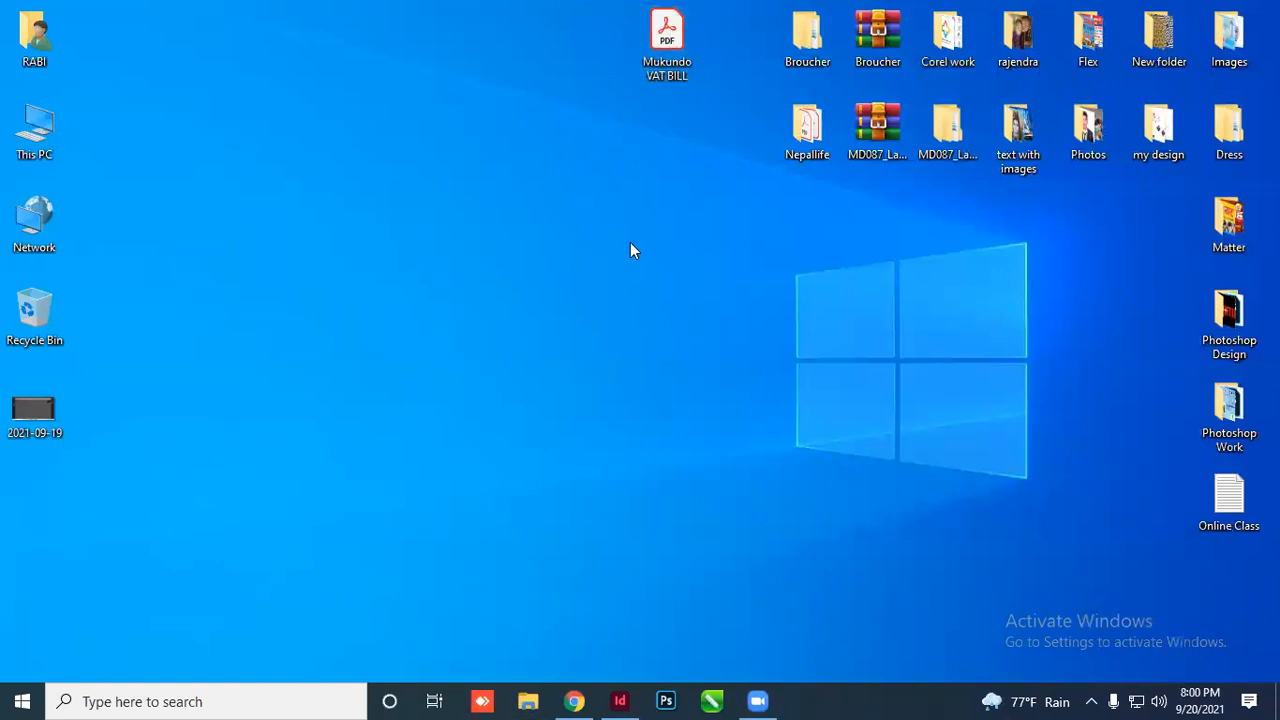
pyautogui.click(631, 699)
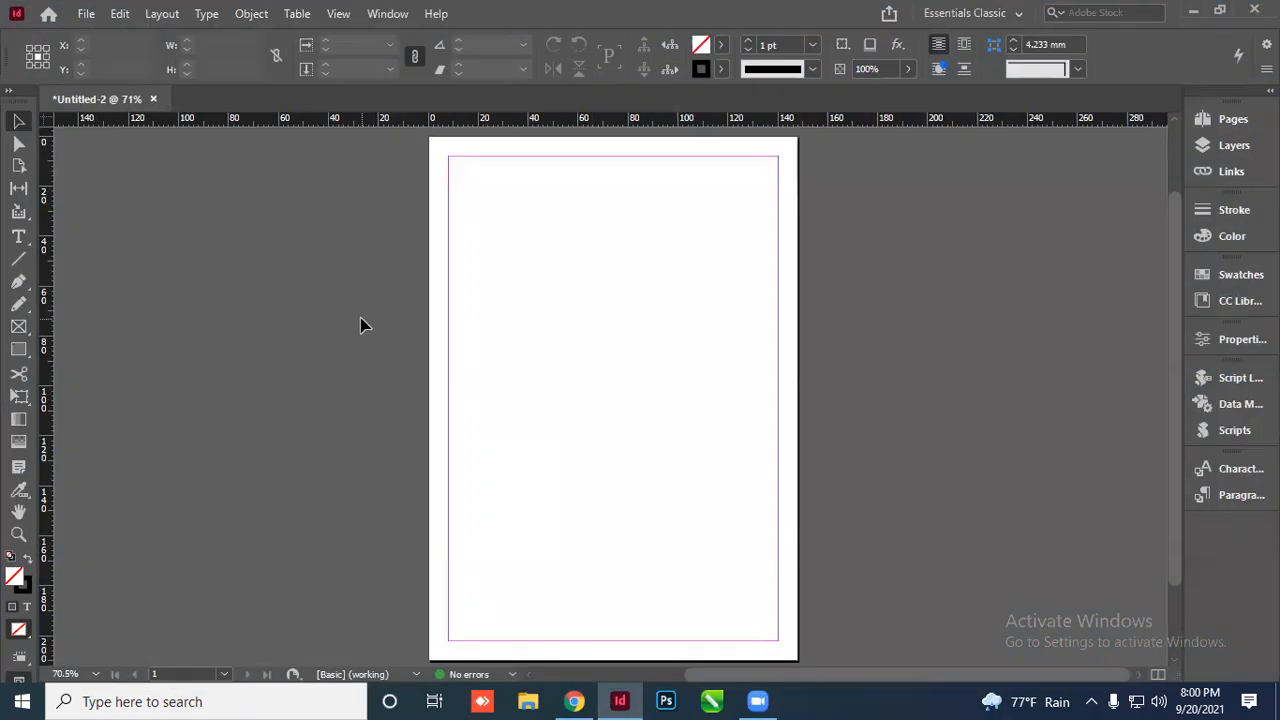
# Place the Mukundo VAT BILL PDF from the Desktop at full size beside the page
pyautogui.click(85, 14)
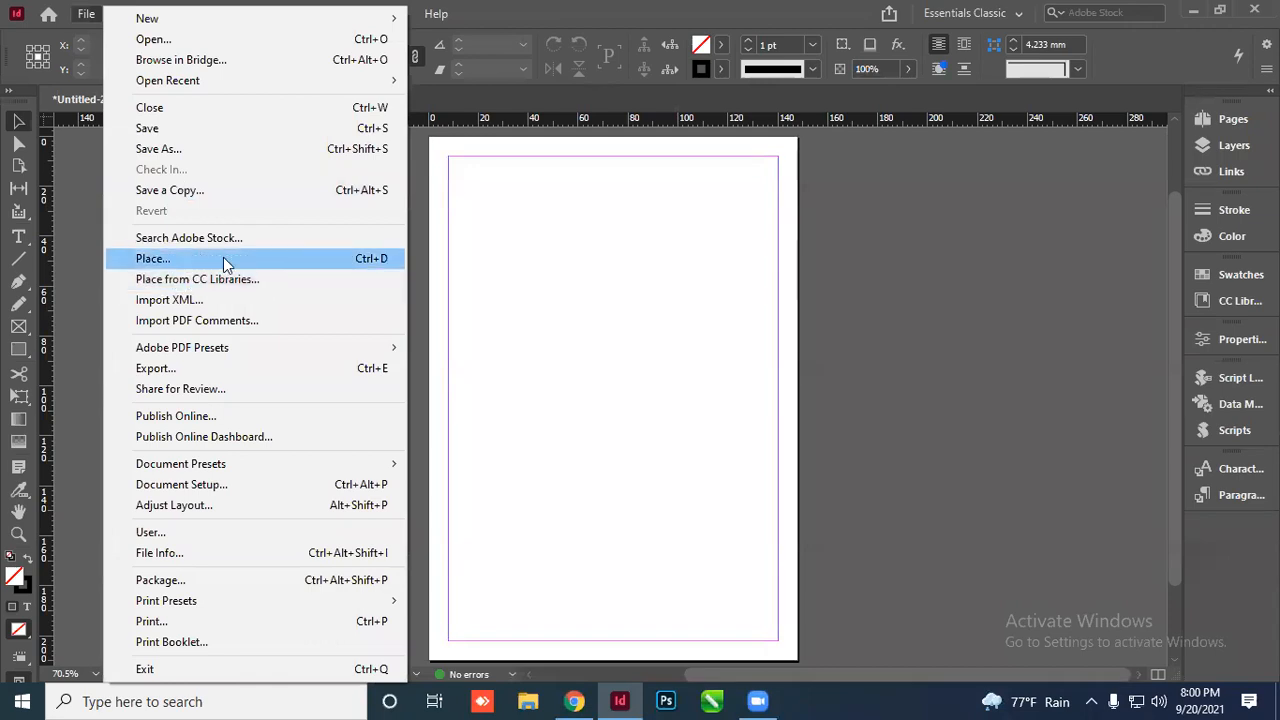
pyautogui.click(369, 262)
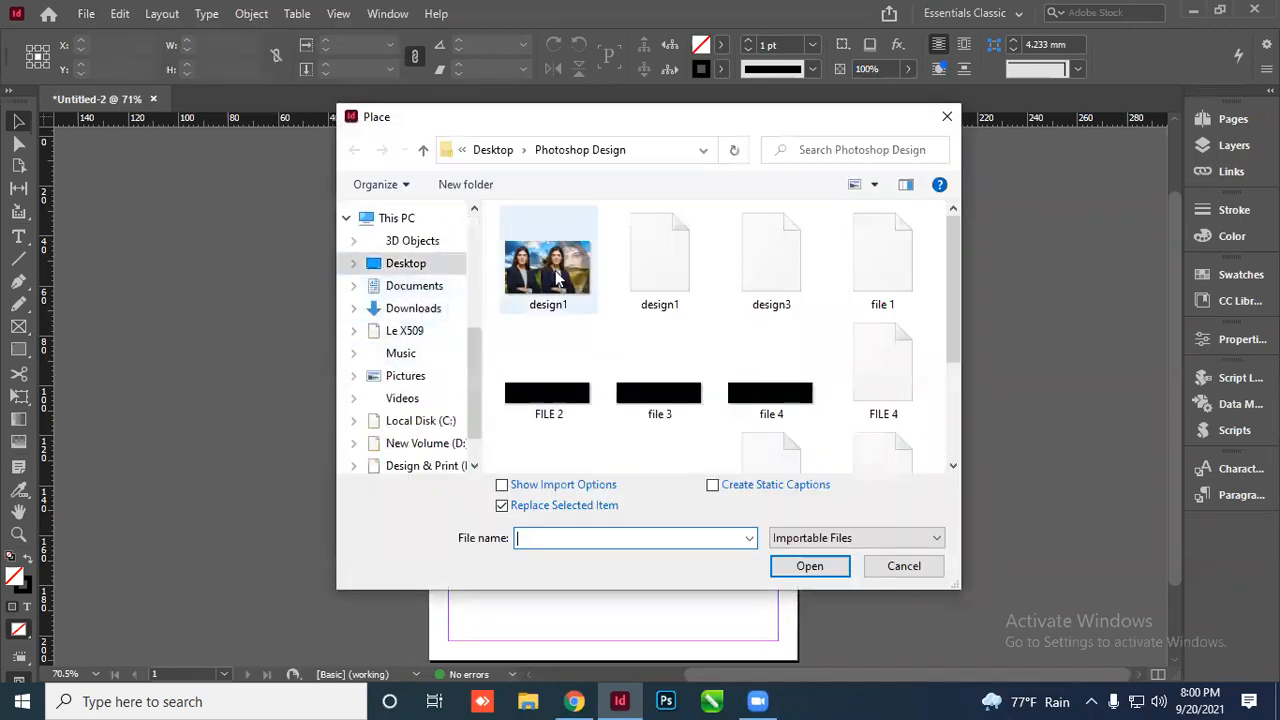
pyautogui.click(421, 266)
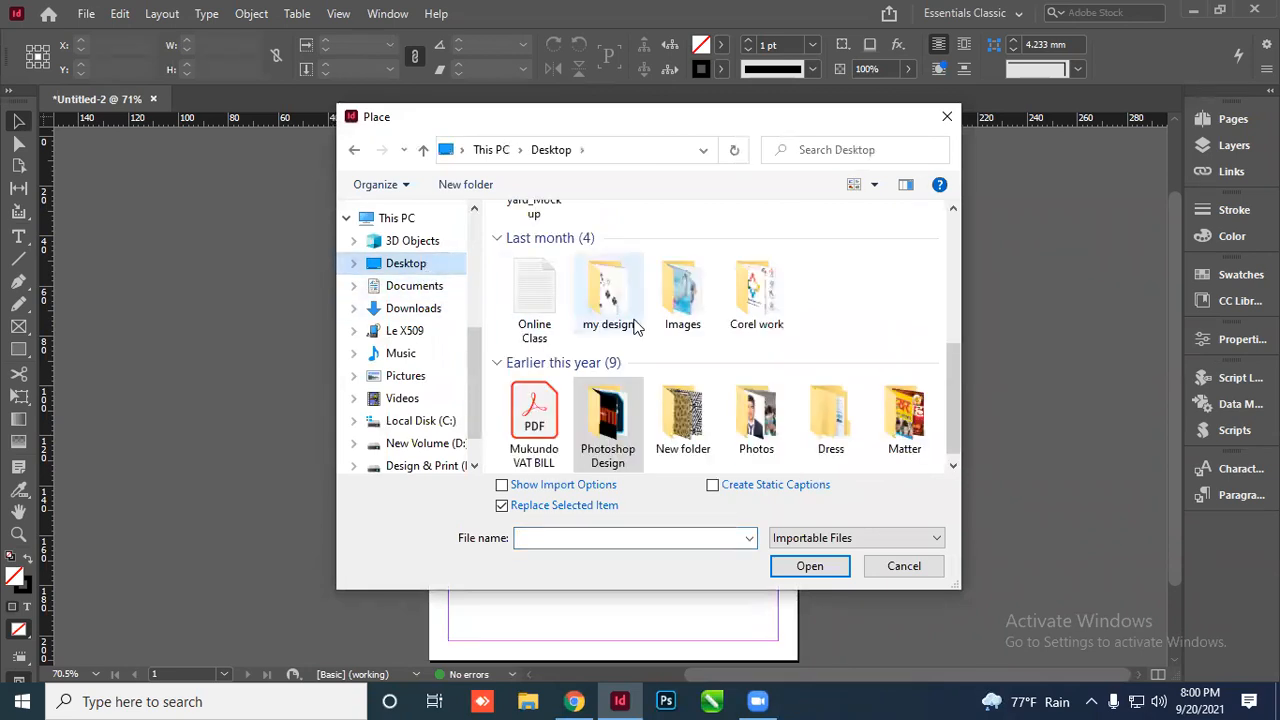
pyautogui.scroll(3, 636, 335)
pyautogui.scroll(-5, 636, 340)
pyautogui.click(535, 333)
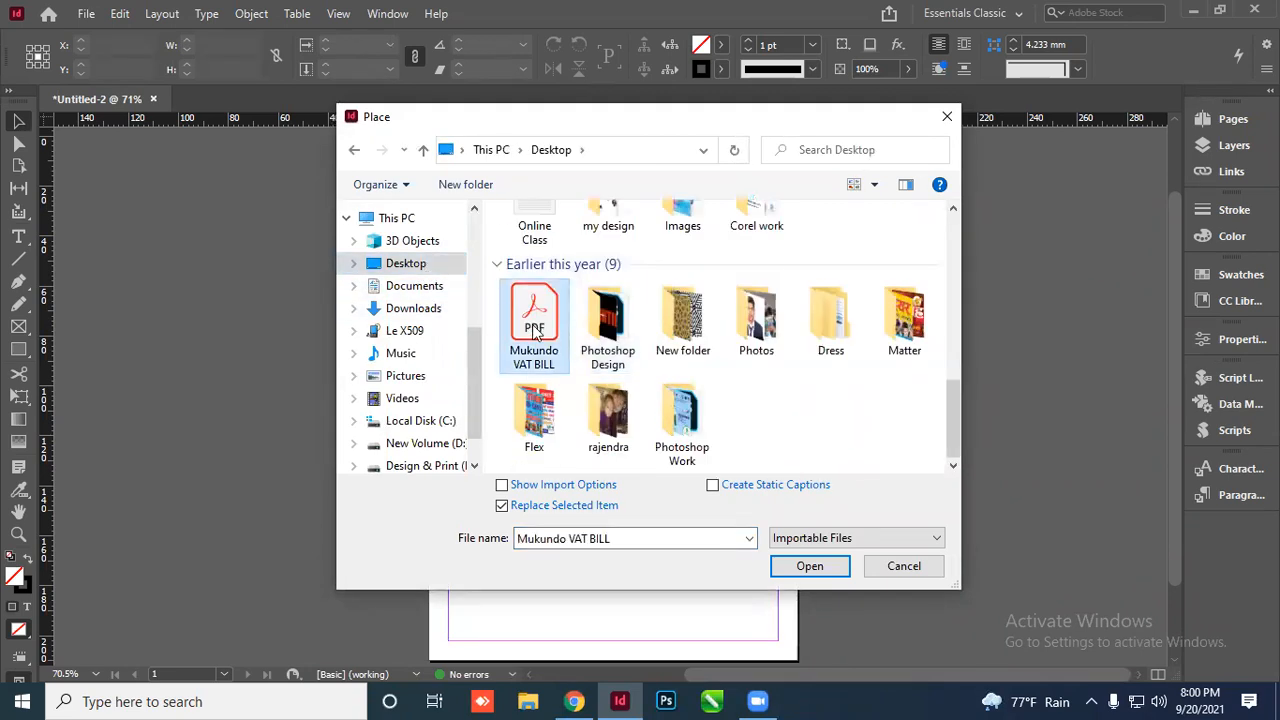
pyautogui.click(809, 566)
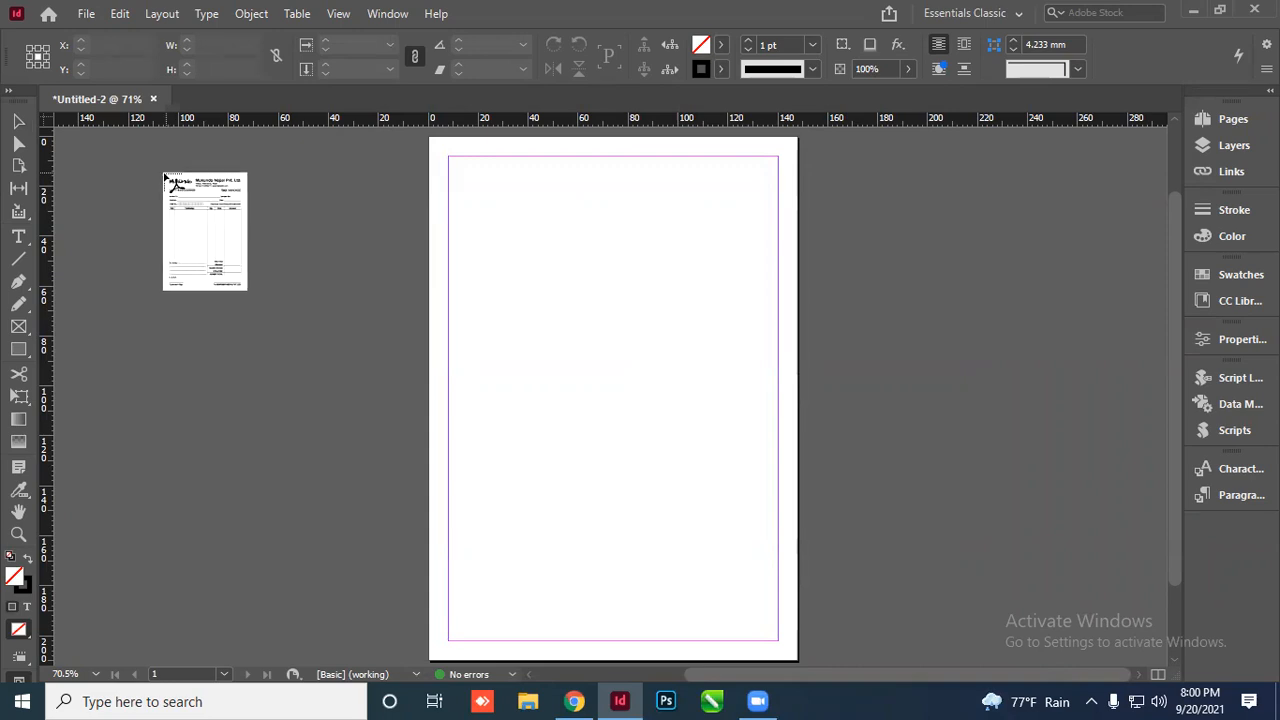
pyautogui.click(150, 158)
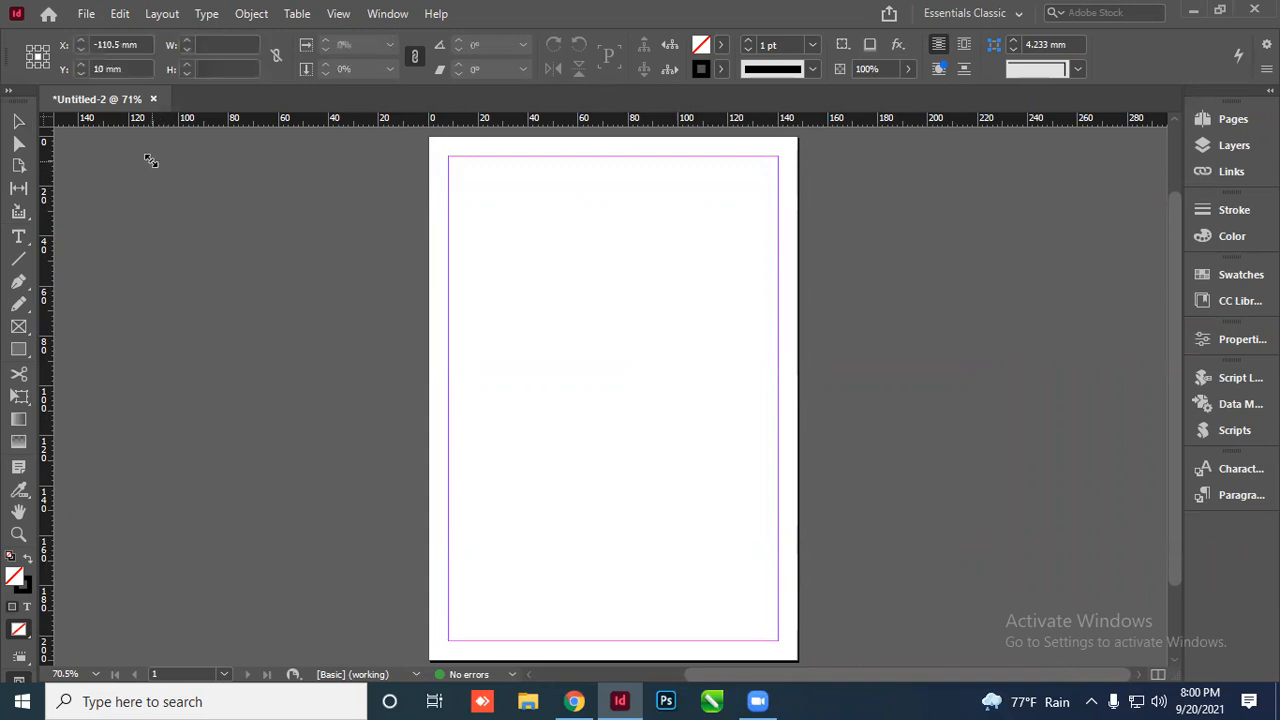
# Reposition the placed invoice, then delete it again
pyautogui.scroll(-2, 449, 309)
pyautogui.scroll(4, 393, 325)
pyautogui.moveTo(389, 305); pyautogui.dragTo(272, 242)
pyautogui.scroll(-3, 329, 309)
pyautogui.scroll(2, 325, 305)
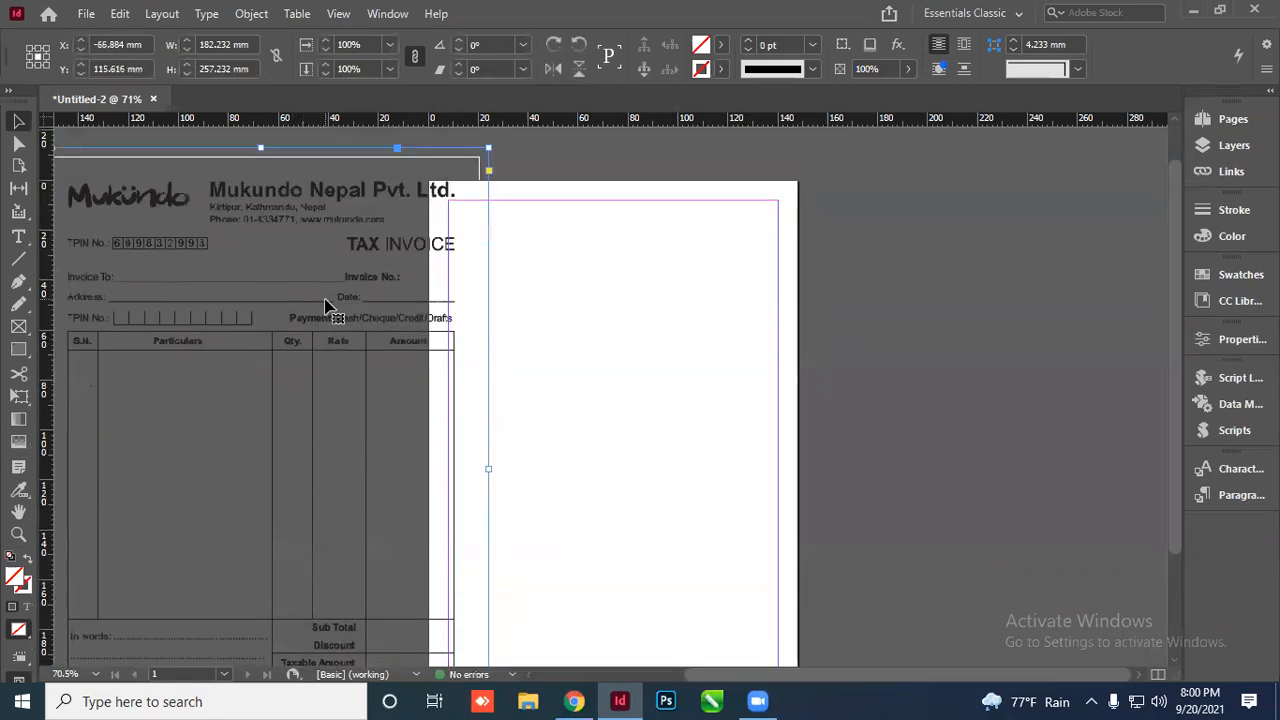
pyautogui.press('Delete')
pyautogui.click(86, 14)
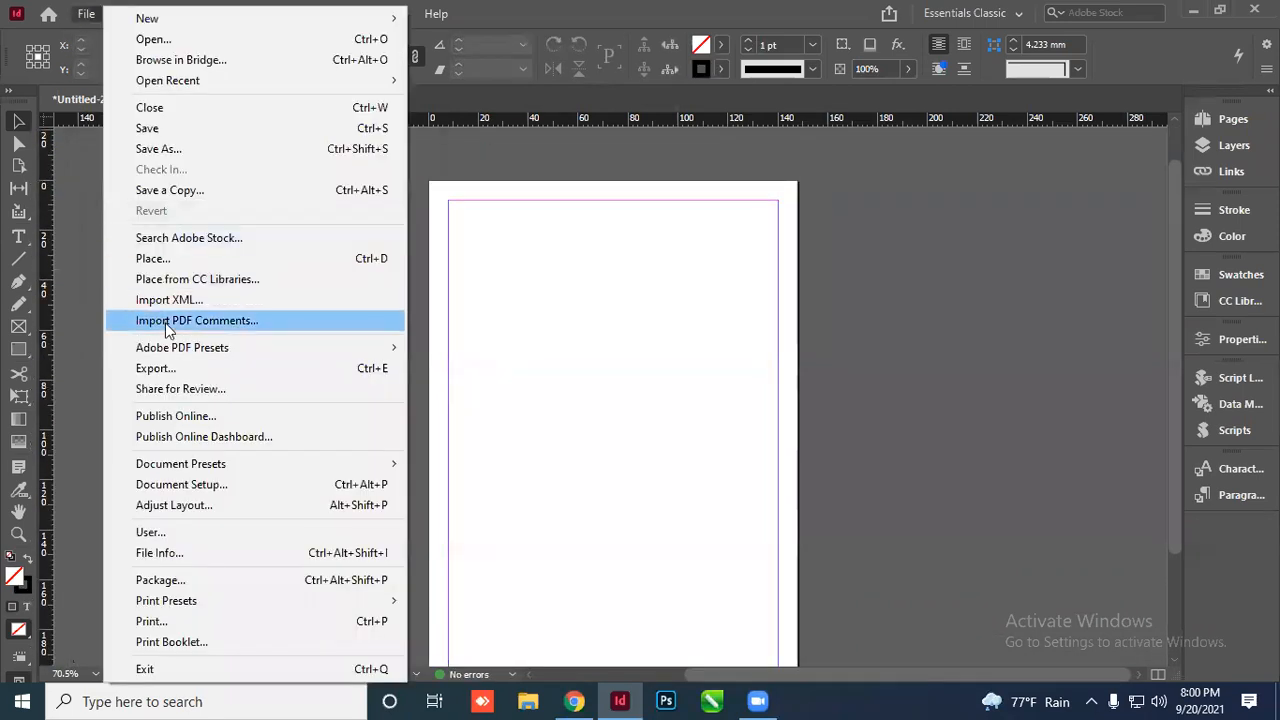
pyautogui.click(169, 263)
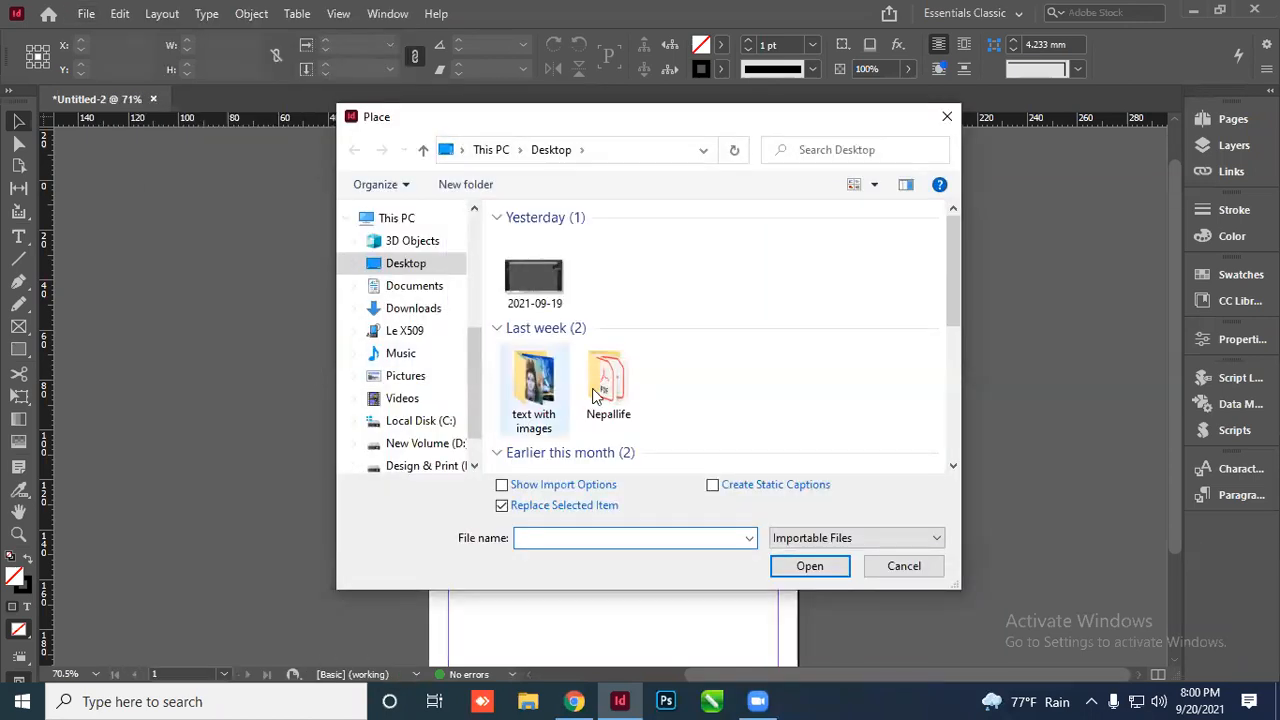
pyautogui.scroll(-3, 650, 380)
pyautogui.click(533, 420)
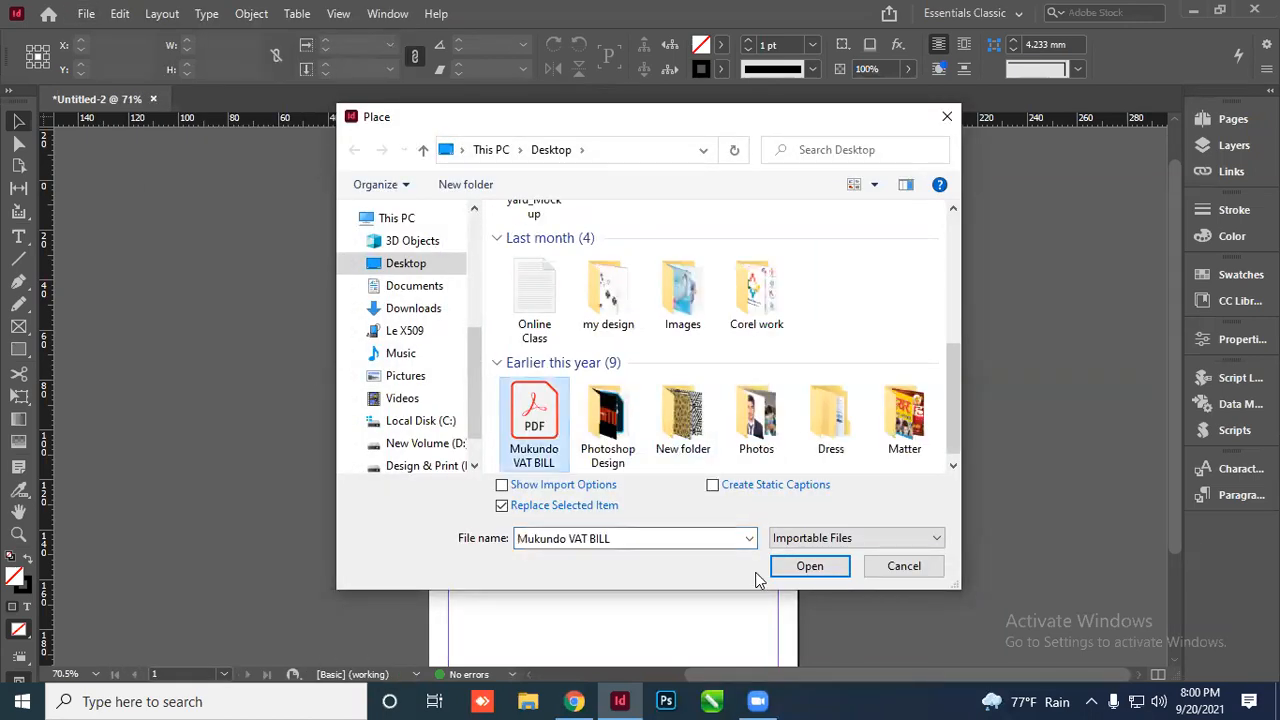
pyautogui.click(815, 570)
pyautogui.moveTo(126, 190); pyautogui.dragTo(441, 605)
pyautogui.click(107, 302)
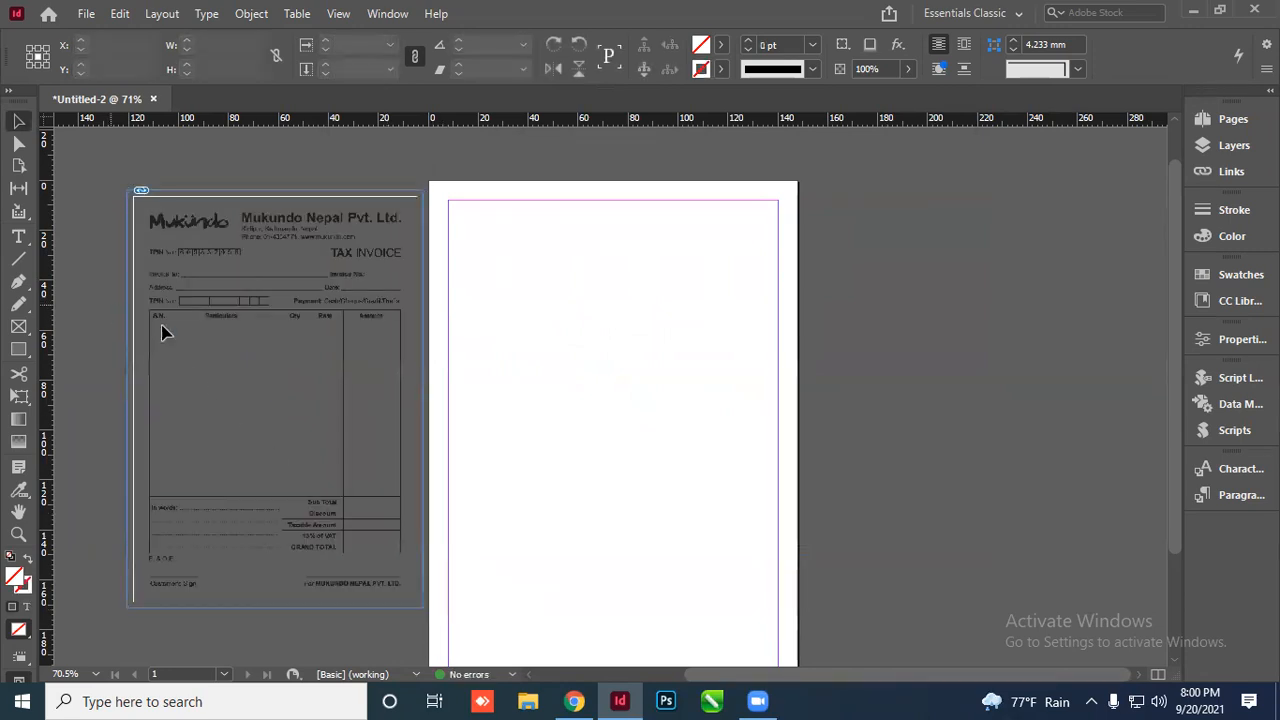
pyautogui.scroll(1, 267, 338)
pyautogui.scroll(-2, 289, 306)
pyautogui.scroll(2, 300, 288)
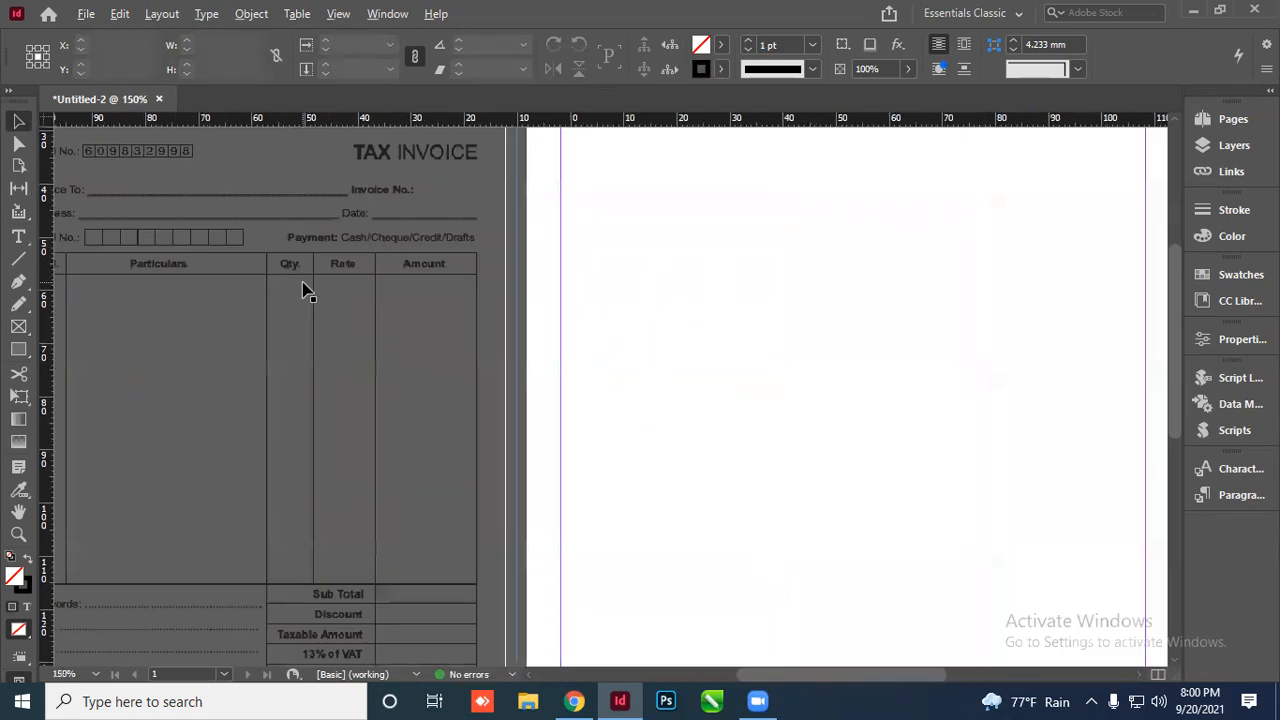
pyautogui.scroll(-4, 306, 286)
pyautogui.click(573, 295)
pyautogui.scroll(2, 573, 295)
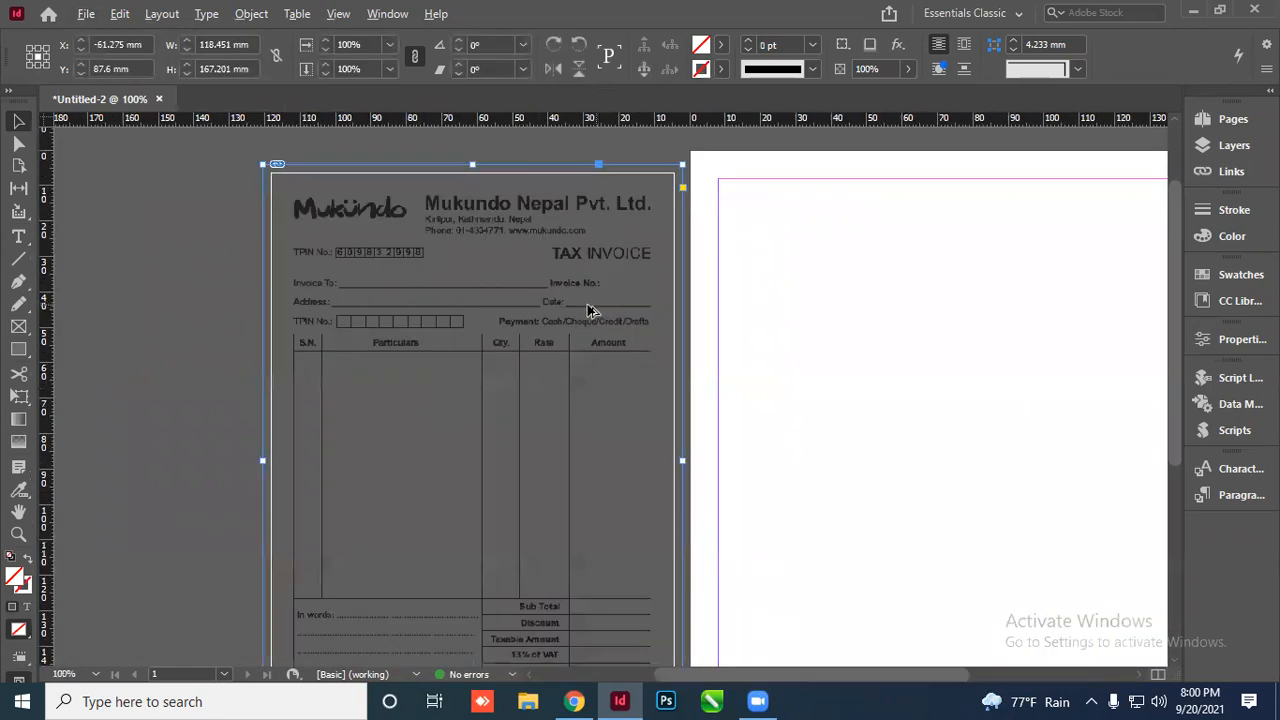
pyautogui.click(166, 240)
pyautogui.click(430, 260)
pyautogui.scroll(2, 651, 306)
pyautogui.scroll(-2, 586, 331)
pyautogui.scroll(2, 553, 252)
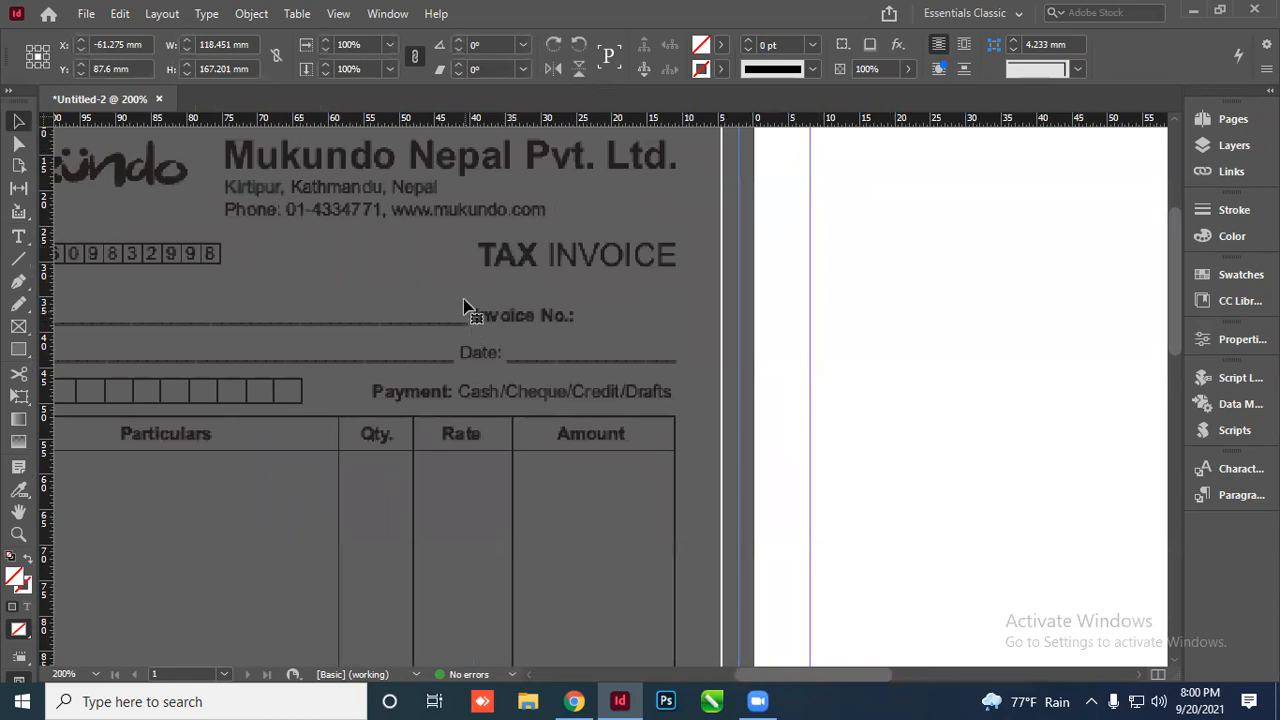
pyautogui.scroll(-2, 472, 245)
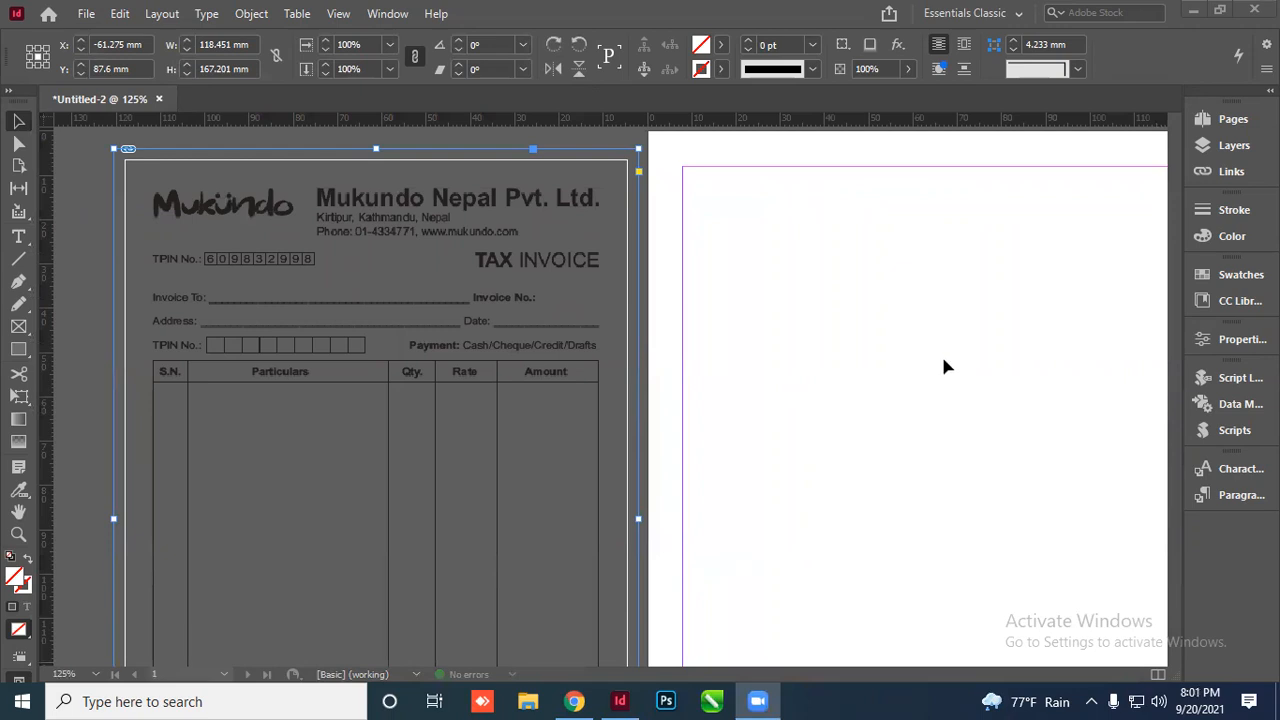
# Switch the placed invoice image to High Quality Display
pyautogui.click(827, 205)
pyautogui.rightClick(418, 210)
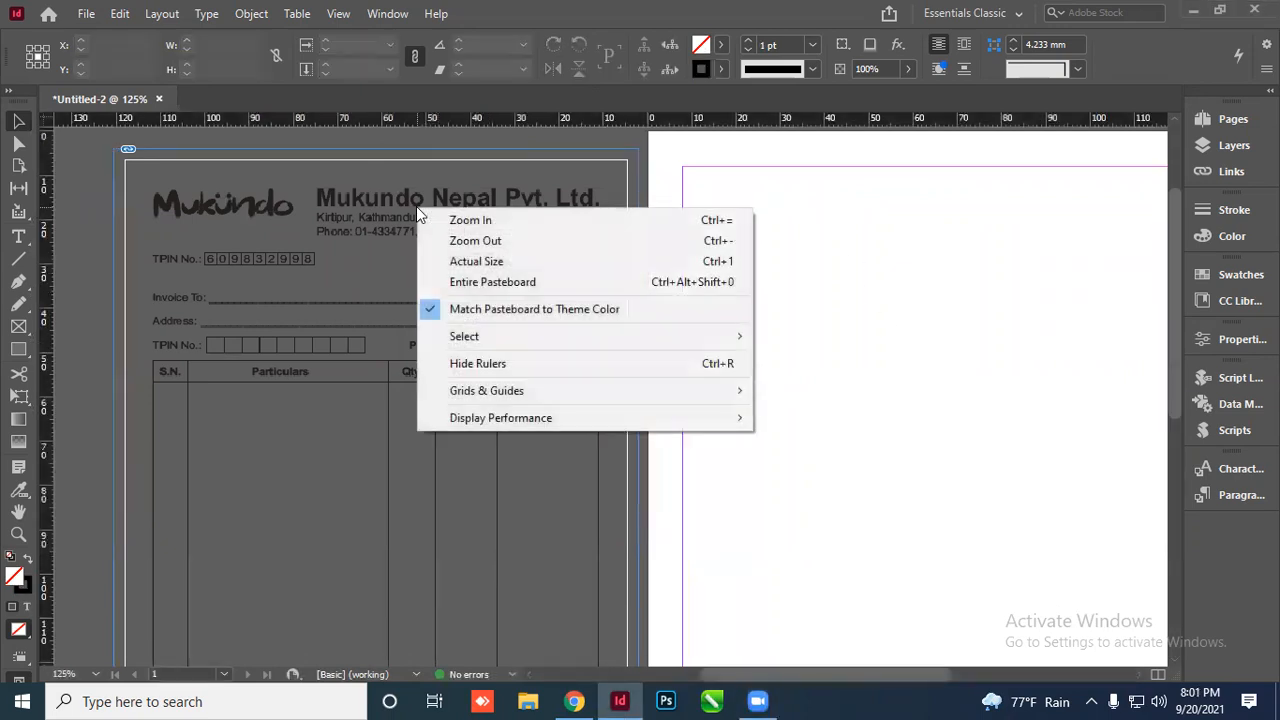
pyautogui.moveTo(512, 421)
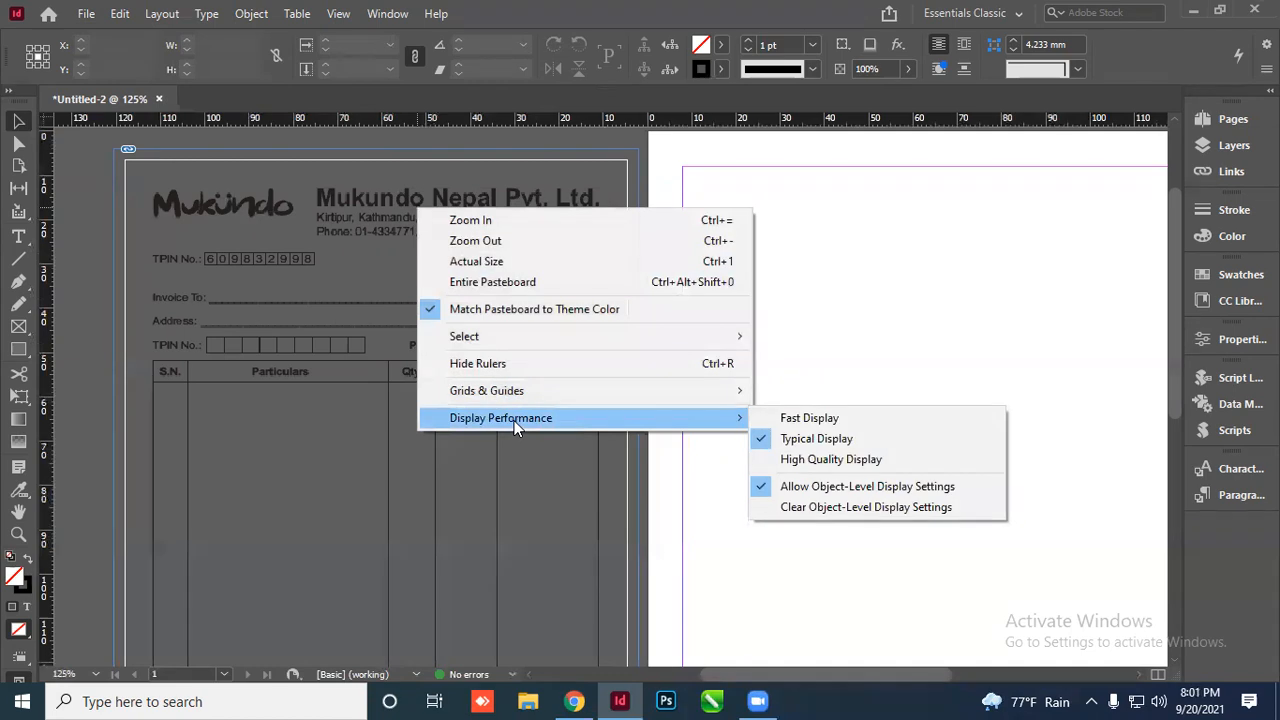
pyautogui.click(799, 469)
# Nudge the invoice image slightly upward on the pasteboard
pyautogui.scroll(3, 457, 329)
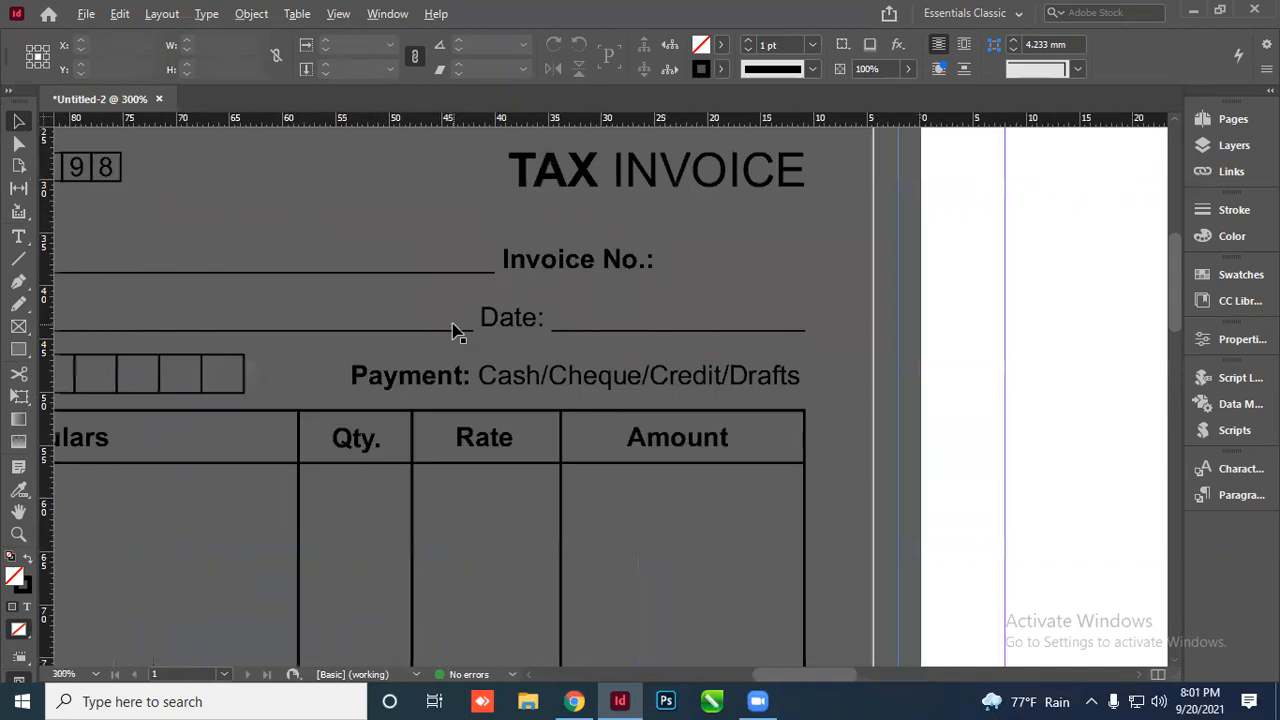
pyautogui.scroll(-3, 449, 286)
pyautogui.scroll(2, 449, 286)
pyautogui.scroll(-2, 449, 286)
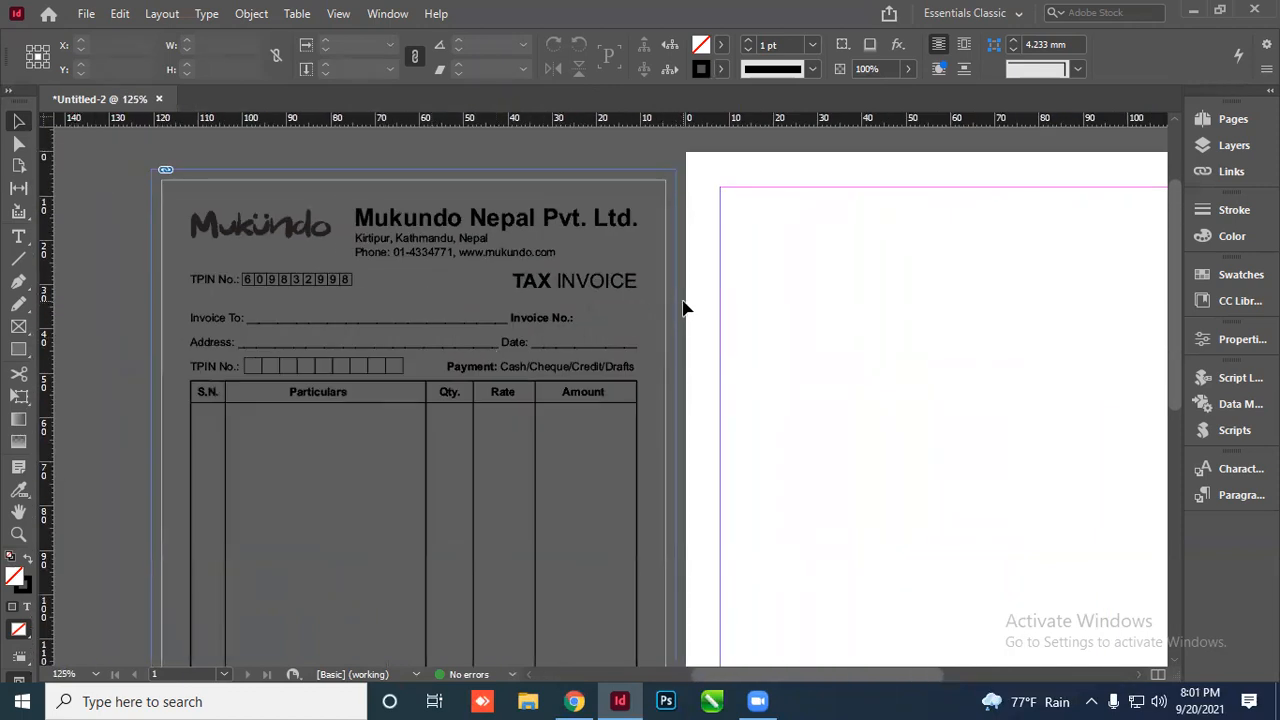
pyautogui.scroll(2, 576, 338)
pyautogui.scroll(-2, 440, 298)
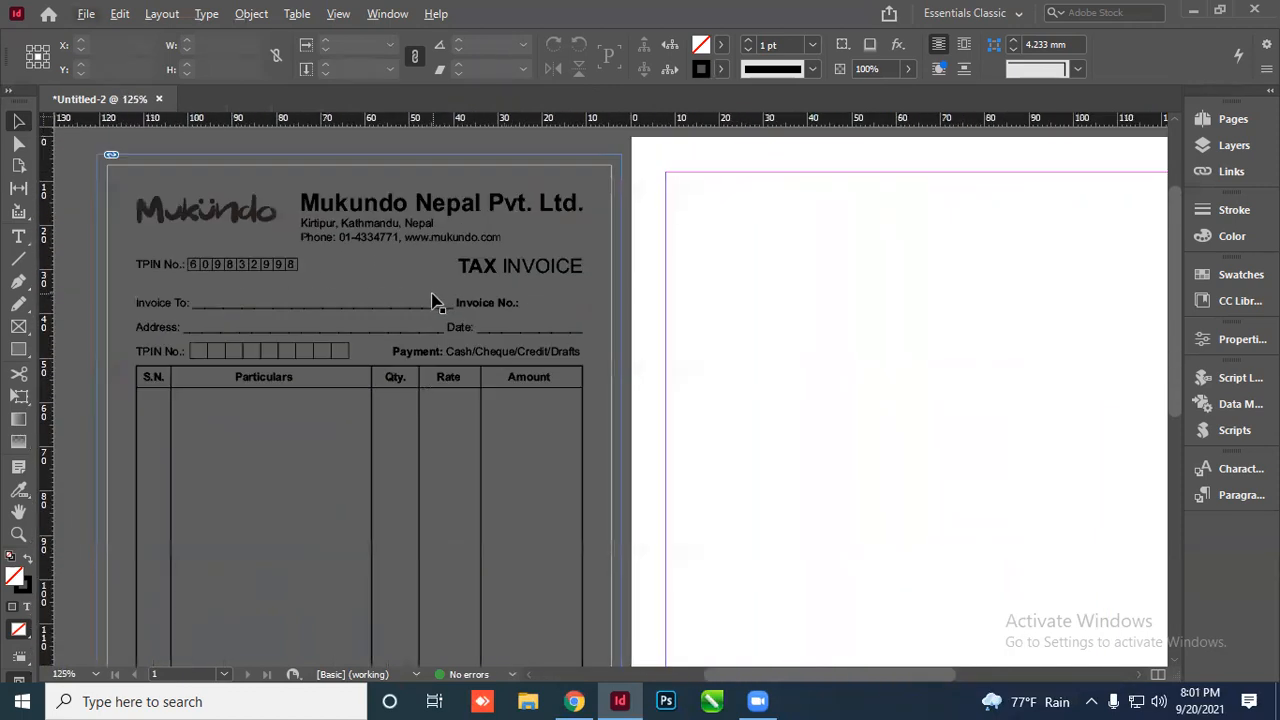
pyautogui.scroll(2, 433, 302)
pyautogui.scroll(-2, 434, 300)
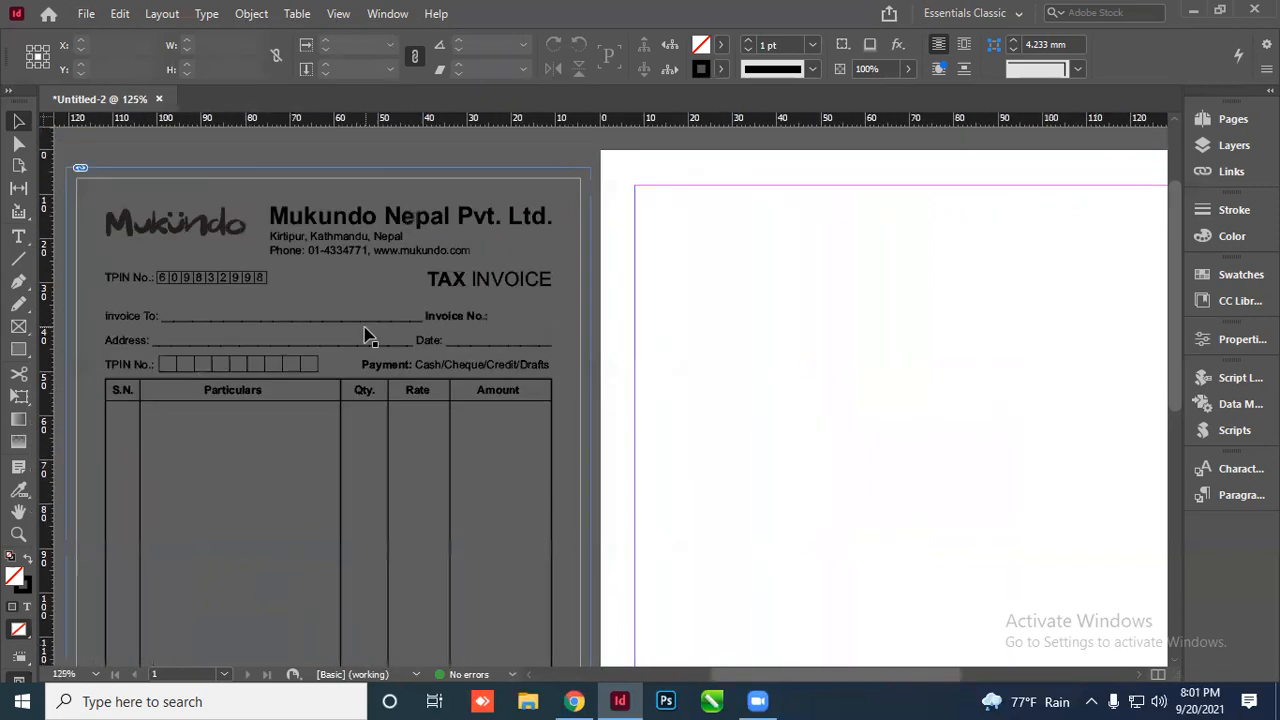
pyautogui.scroll(-1, 368, 300)
pyautogui.scroll(-3, 371, 300)
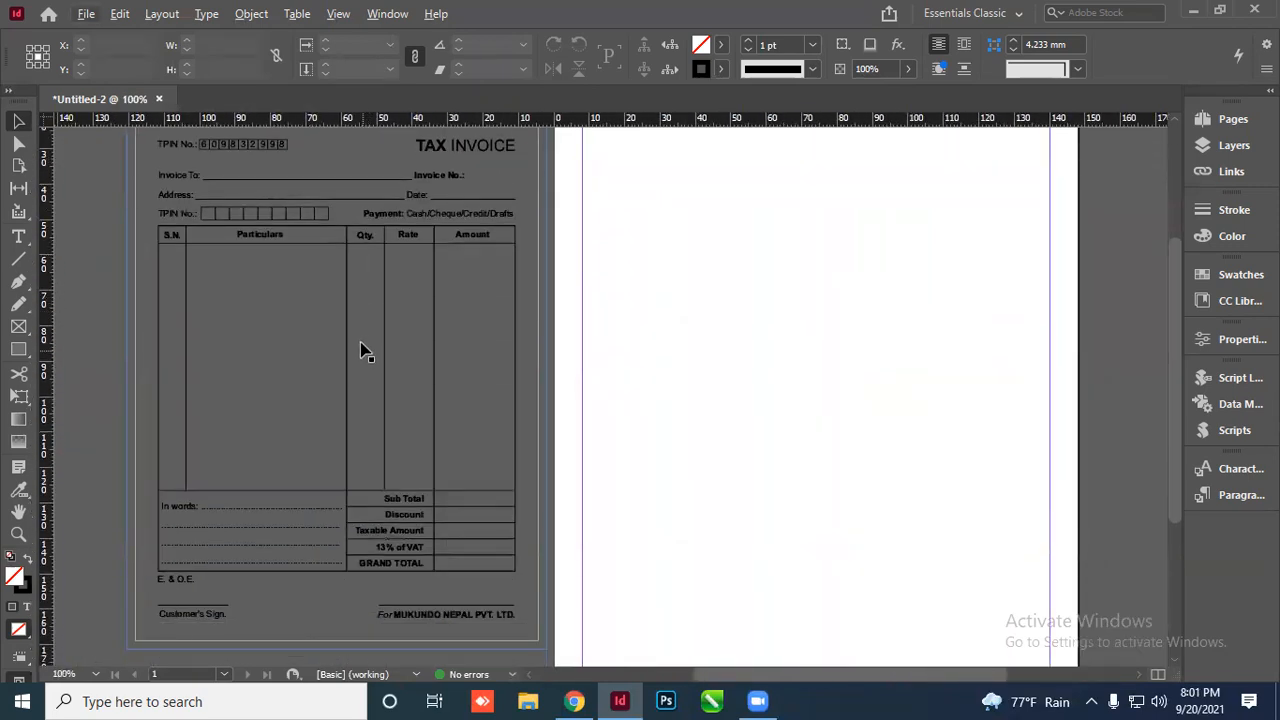
pyautogui.scroll(3, 390, 330)
pyautogui.scroll(2, 409, 308)
pyautogui.scroll(-2, 456, 258)
pyautogui.moveTo(449, 278); pyautogui.dragTo(451, 268)
pyautogui.click(664, 300)
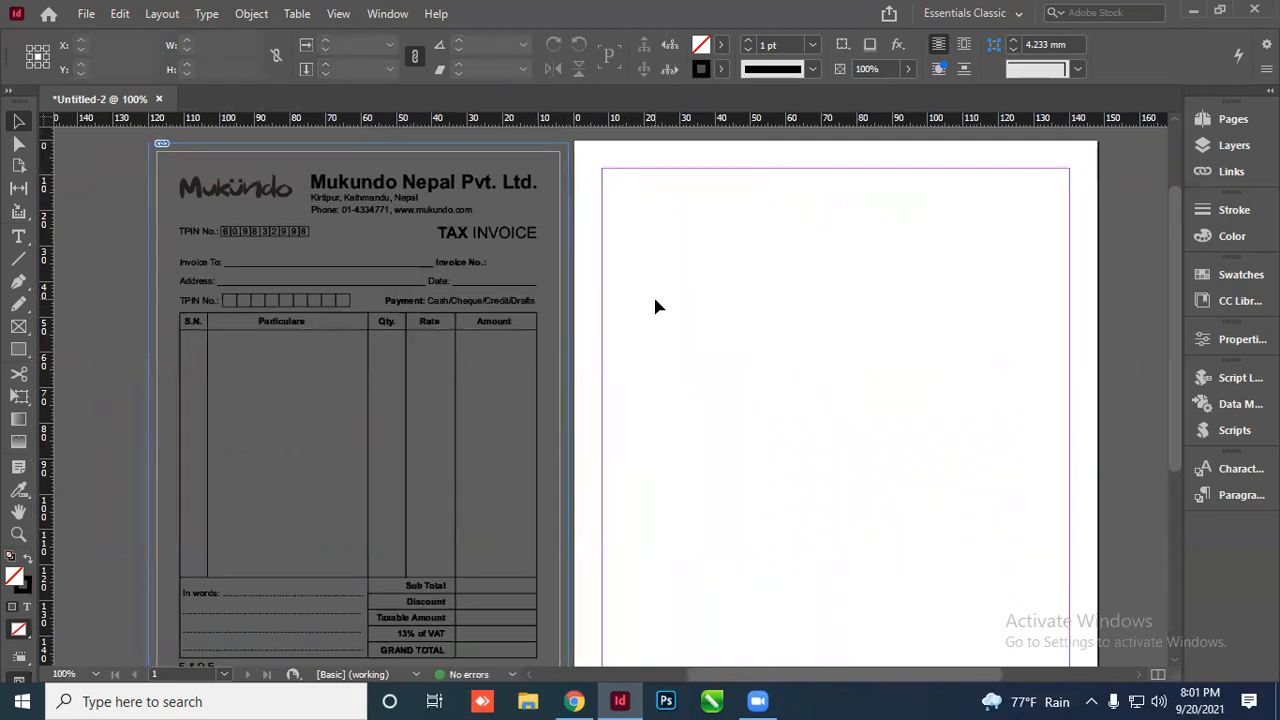
# Park the invoice image left of the page at X −66.775 mm, Y 98.1 mm
pyautogui.scroll(2, 560, 170)
pyautogui.scroll(-1, 561, 220)
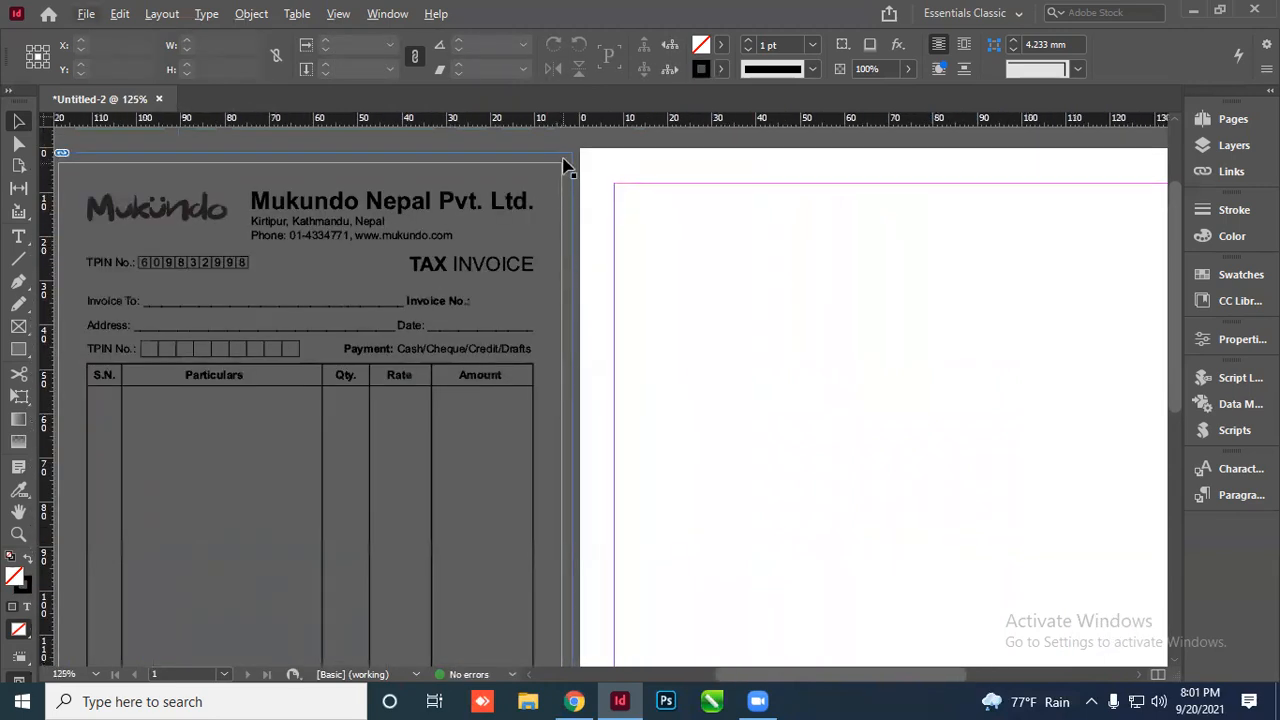
pyautogui.scroll(3, 566, 170)
pyautogui.scroll(-3, 580, 232)
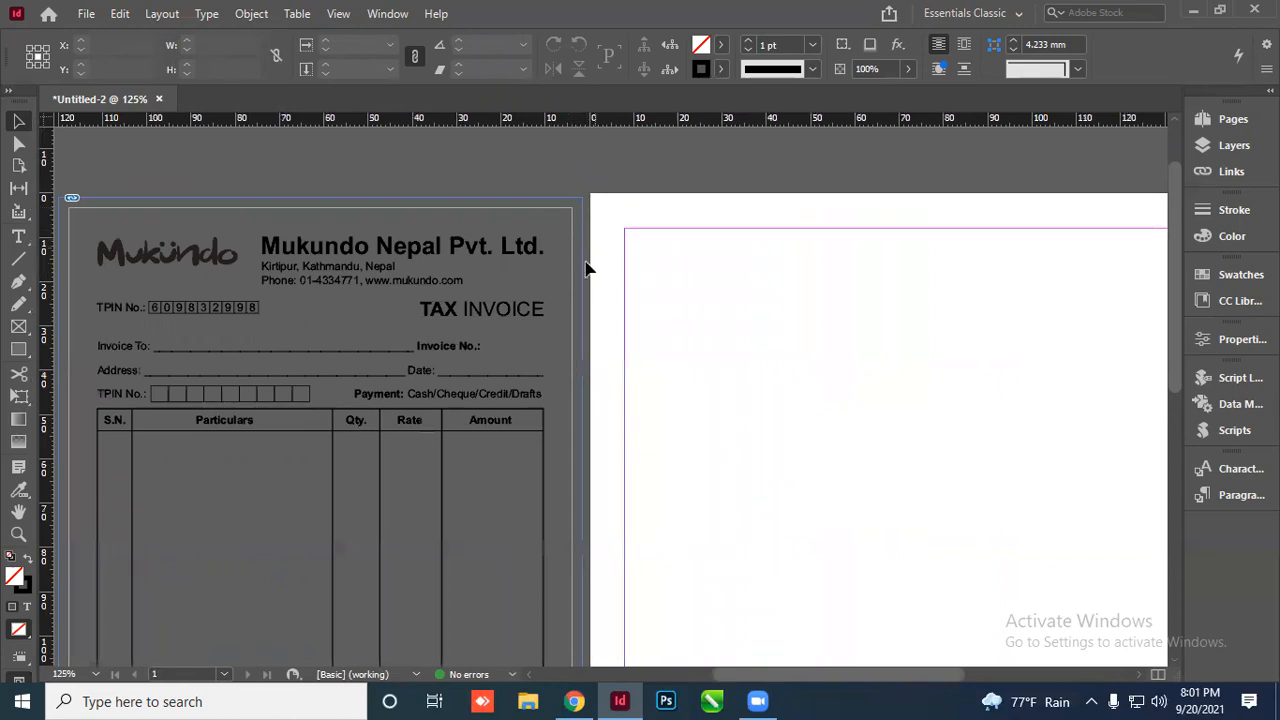
pyautogui.scroll(-3, 566, 300)
pyautogui.scroll(-2, 563, 320)
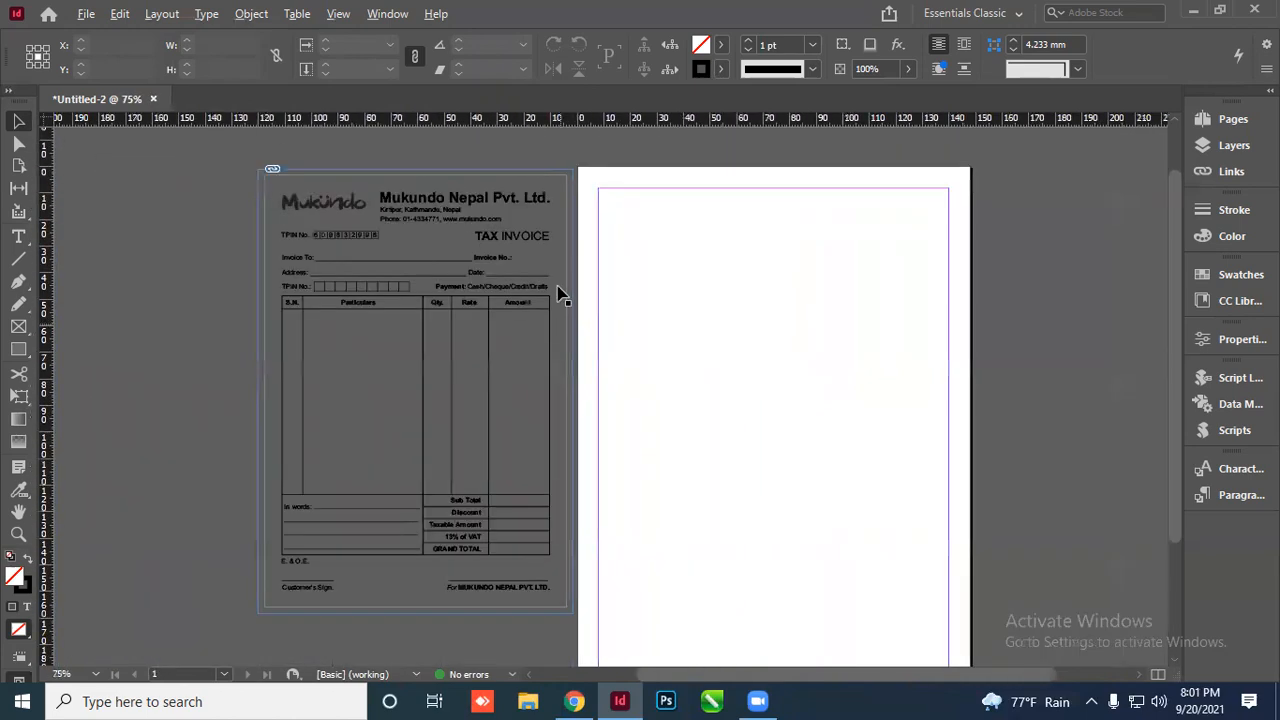
pyautogui.scroll(4, 558, 188)
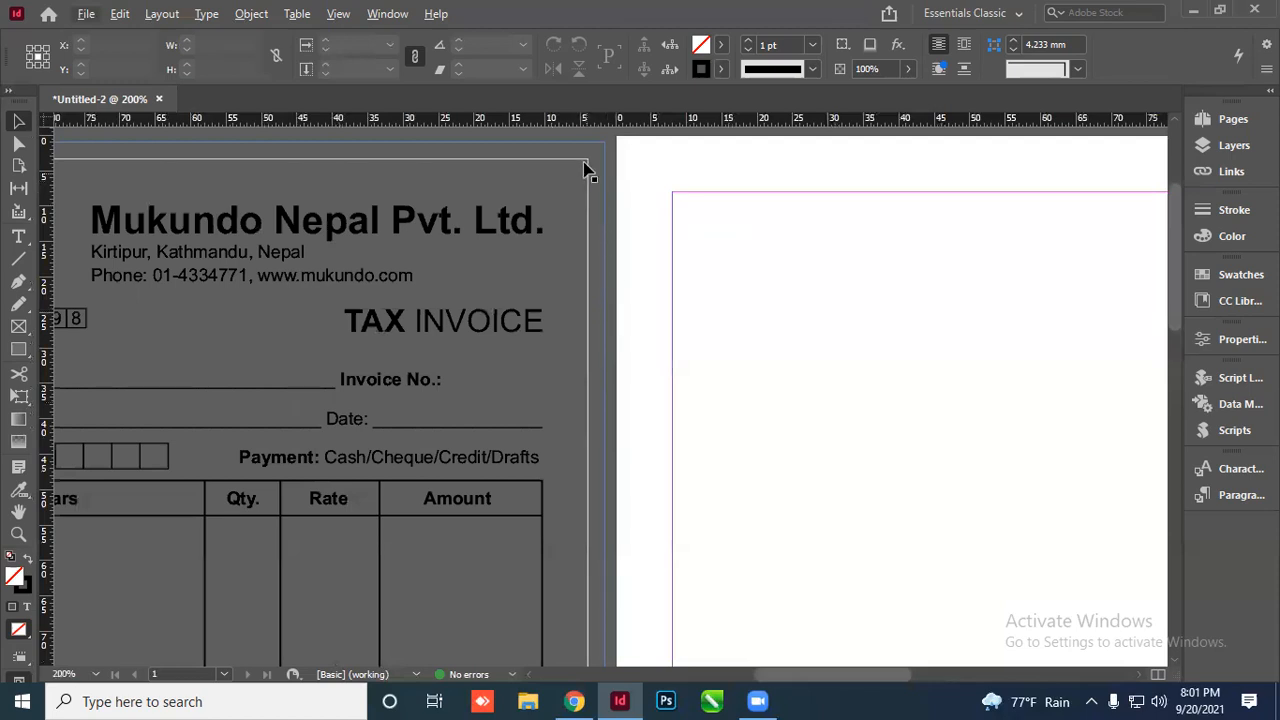
pyautogui.scroll(-2, 580, 320)
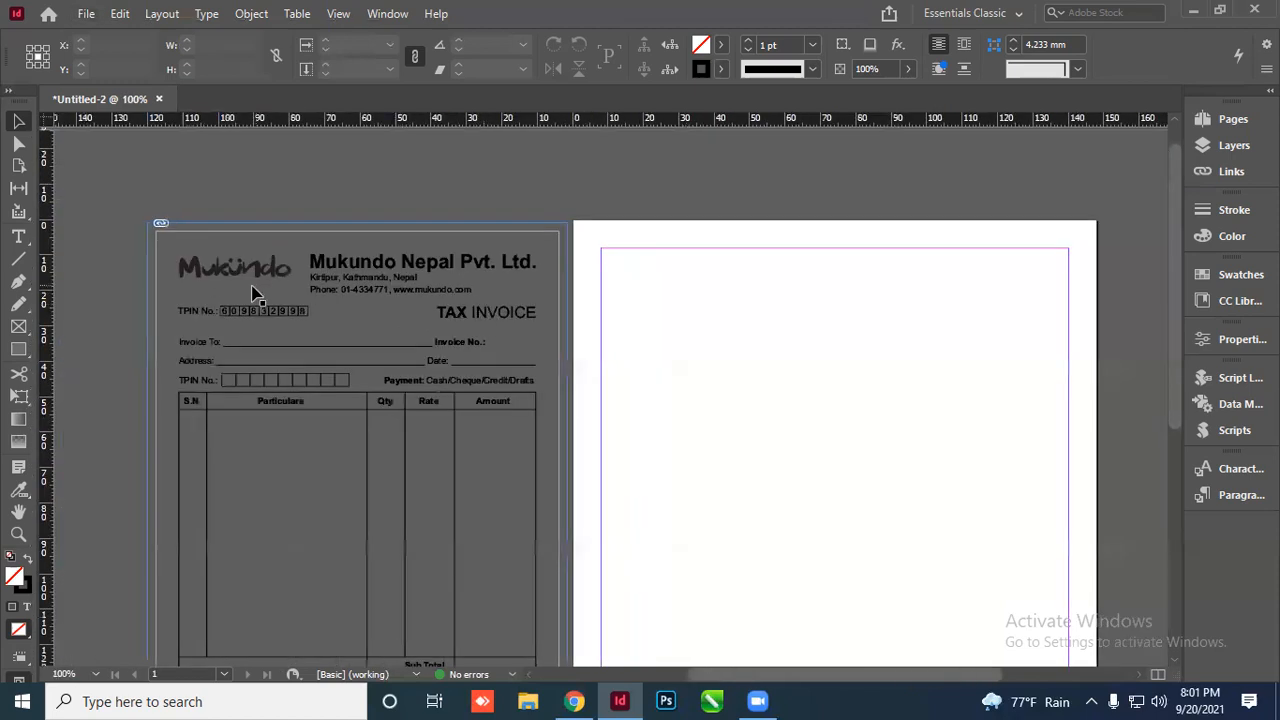
pyautogui.scroll(-3, 217, 391)
pyautogui.scroll(4, 557, 323)
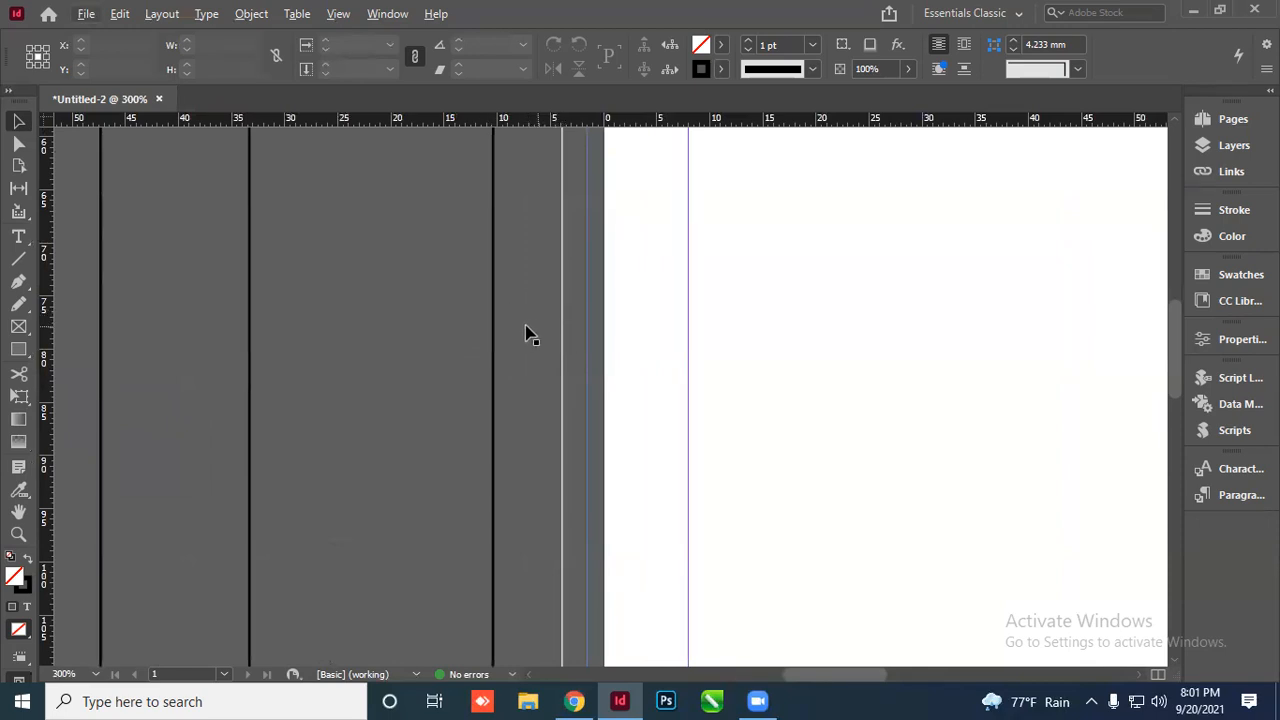
pyautogui.scroll(-4, 442, 340)
pyautogui.moveTo(481, 341); pyautogui.dragTo(401, 343)
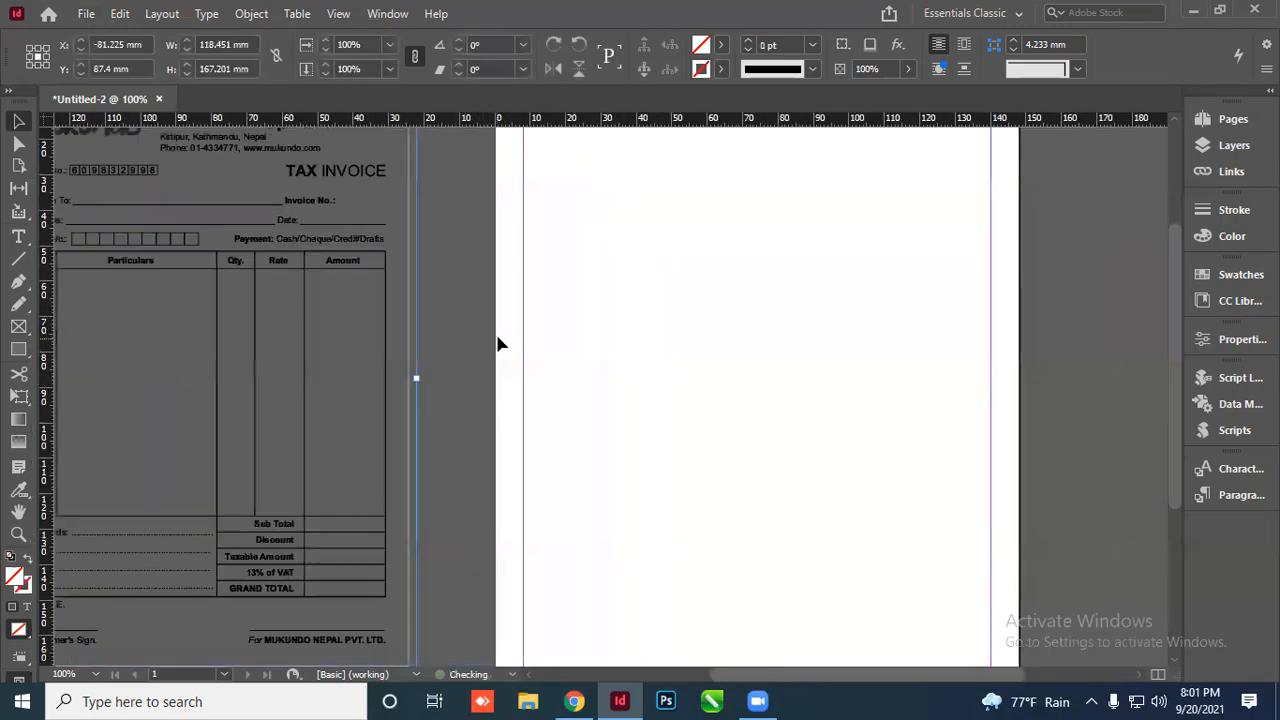
pyautogui.scroll(4, 500, 345)
pyautogui.scroll(-7, 476, 378)
pyautogui.scroll(3, 592, 400)
pyautogui.scroll(-2, 560, 385)
pyautogui.moveTo(533, 310); pyautogui.dragTo(558, 342)
pyautogui.scroll(2, 675, 365)
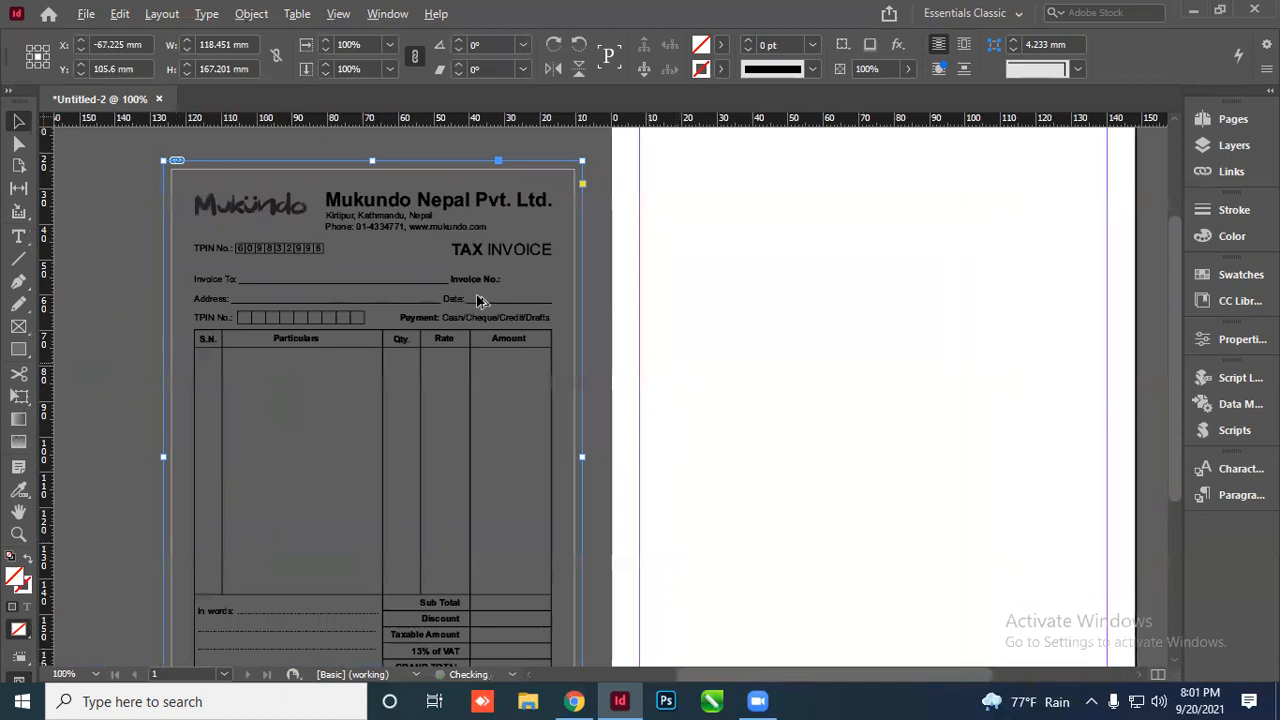
pyautogui.scroll(-1, 396, 310)
pyautogui.moveTo(491, 286); pyautogui.dragTo(493, 265)
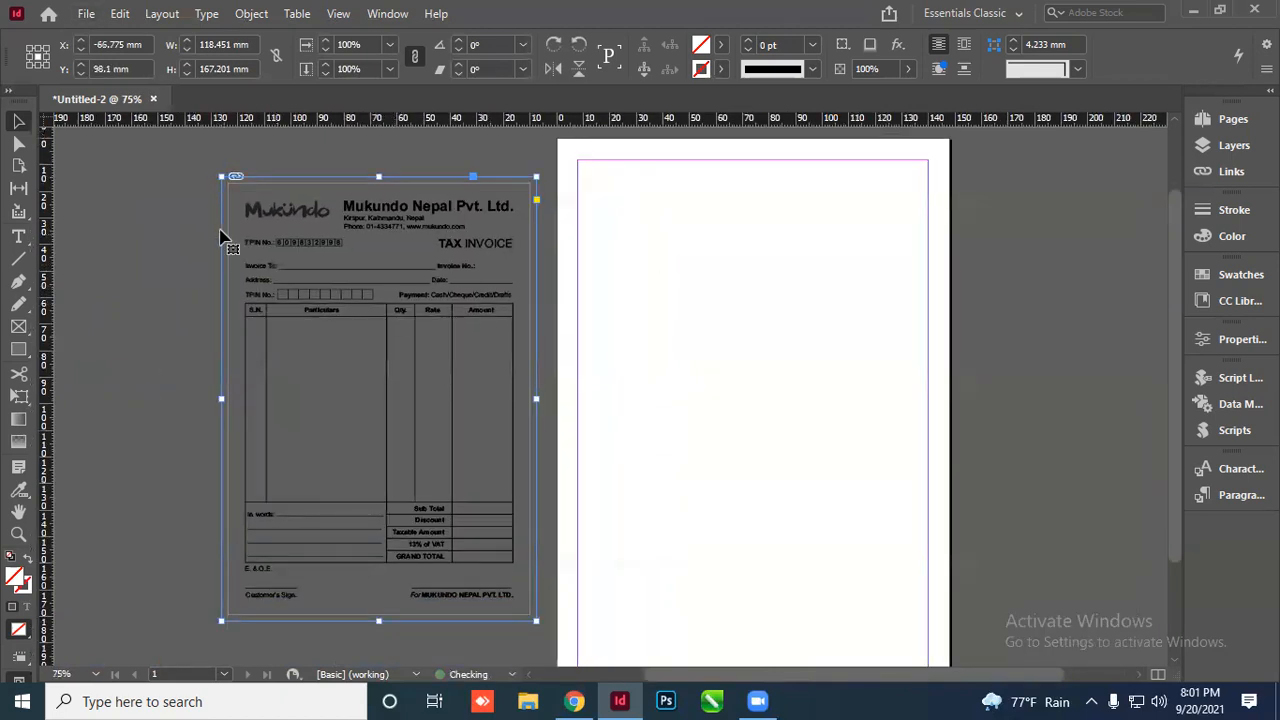
pyautogui.click(551, 258)
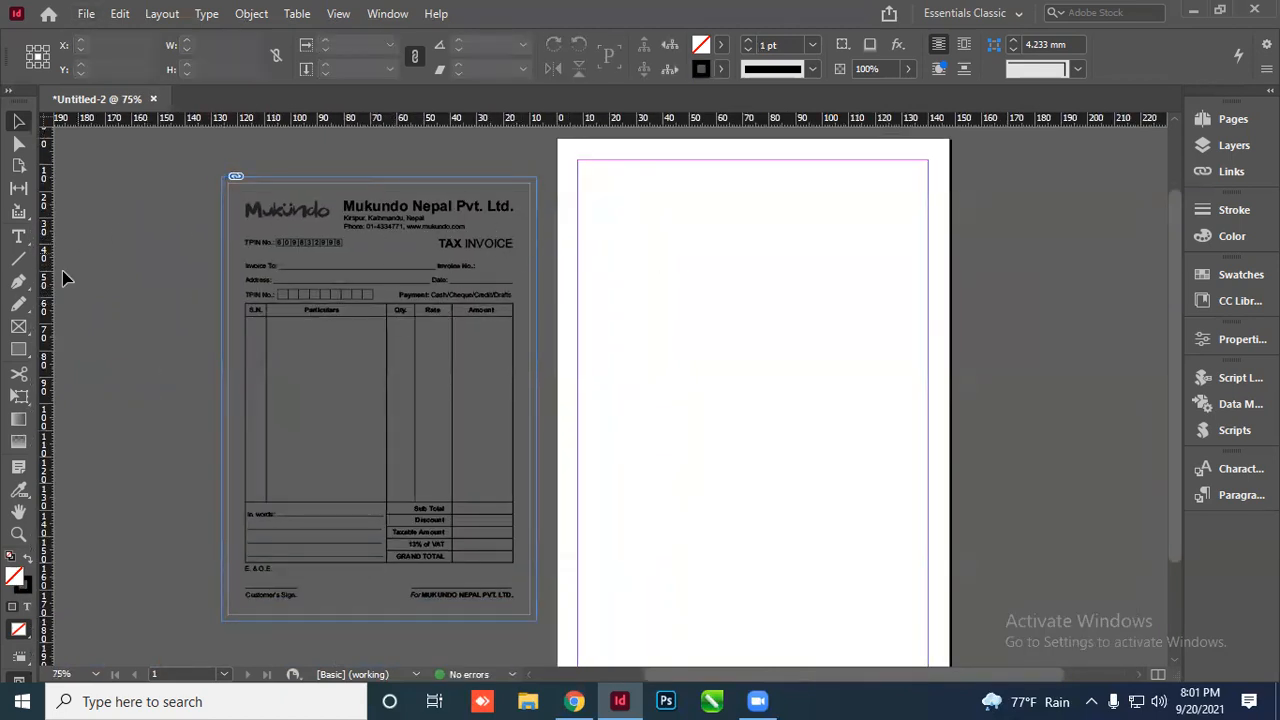
# Draw a header text frame with the company name and the Kritipur, Kathmandu address line
pyautogui.click(18, 236)
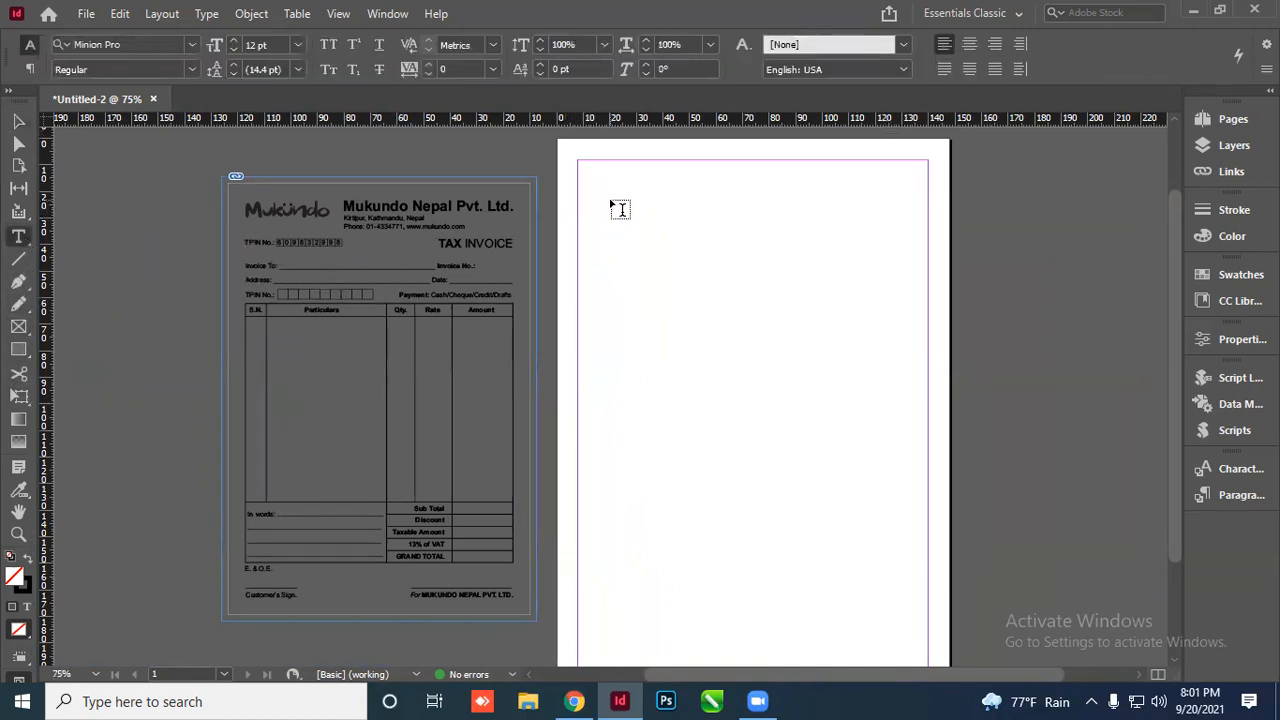
pyautogui.scroll(2, 614, 206)
pyautogui.moveTo(575, 186); pyautogui.dragTo(958, 294)
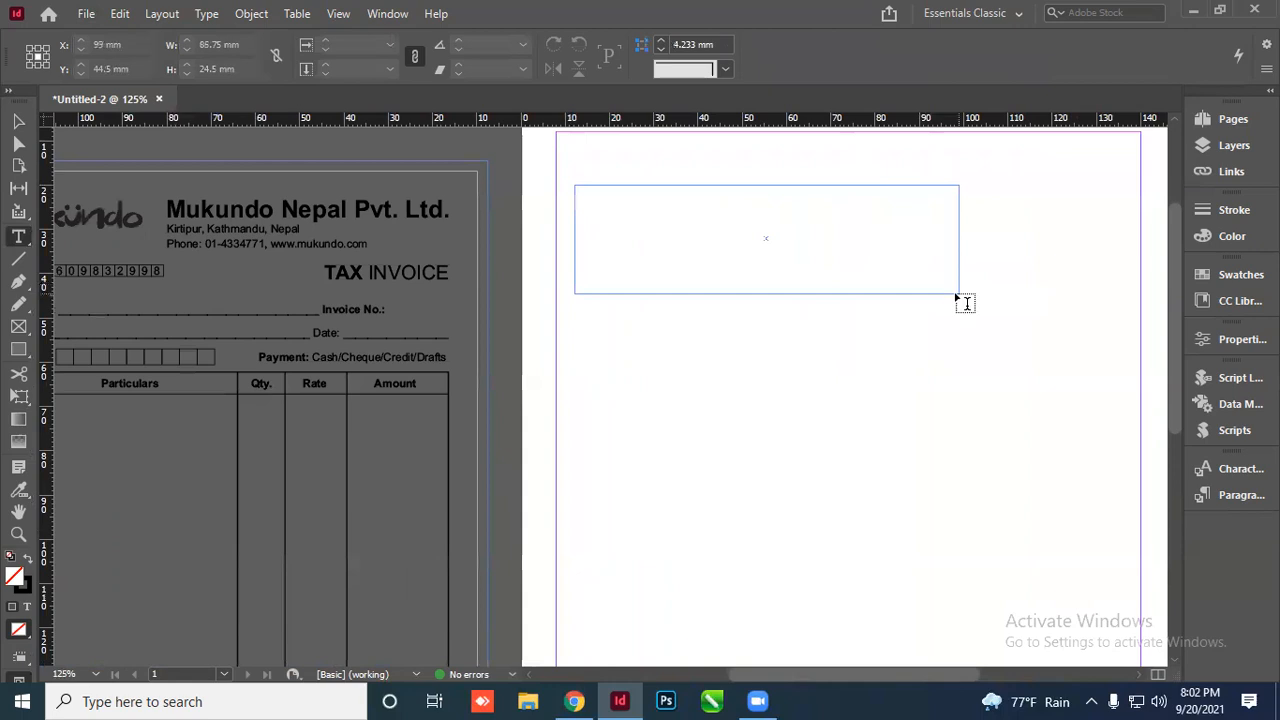
pyautogui.write('Mukund')
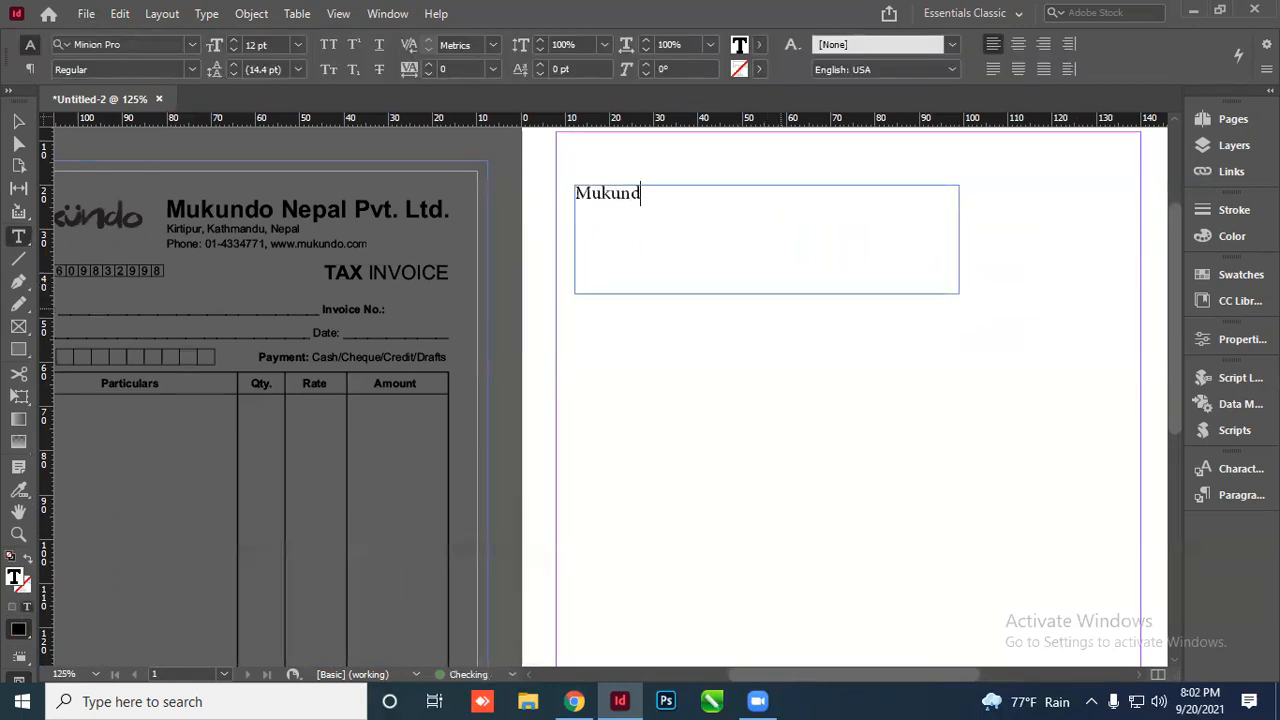
pyautogui.write('o B')
pyautogui.write('epal ')
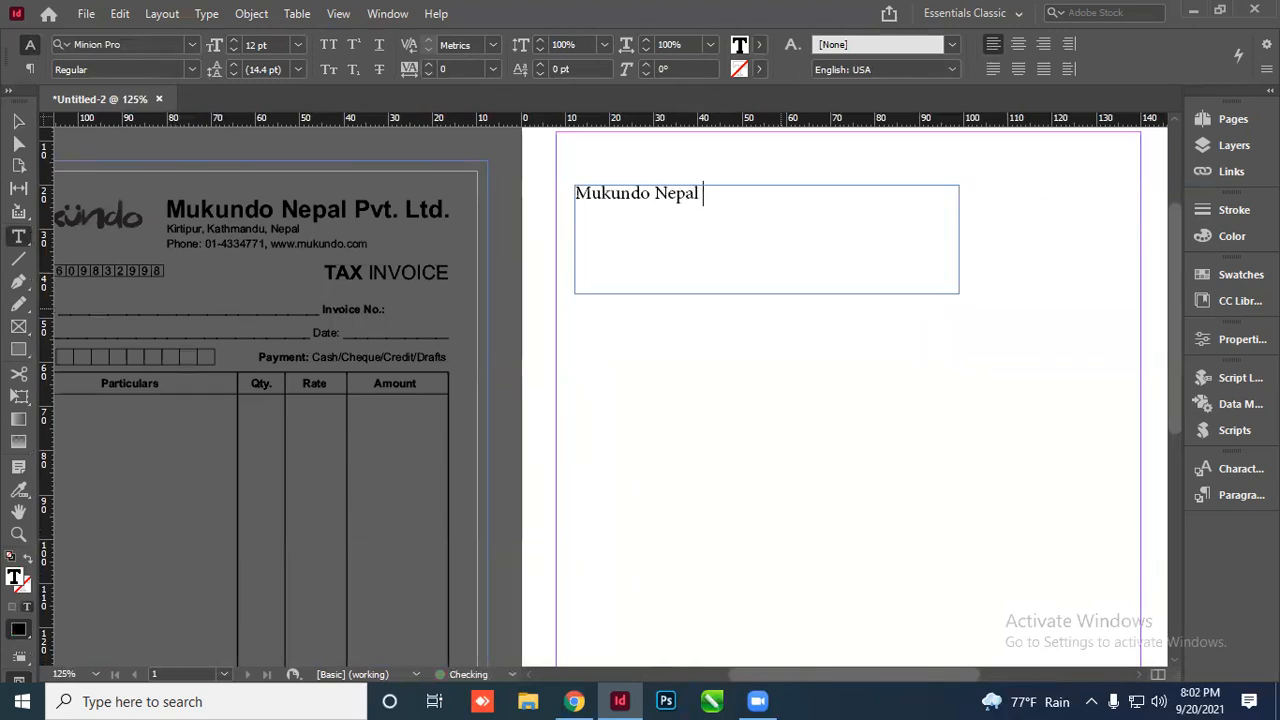
pyautogui.write('Pvt. Ltd.')
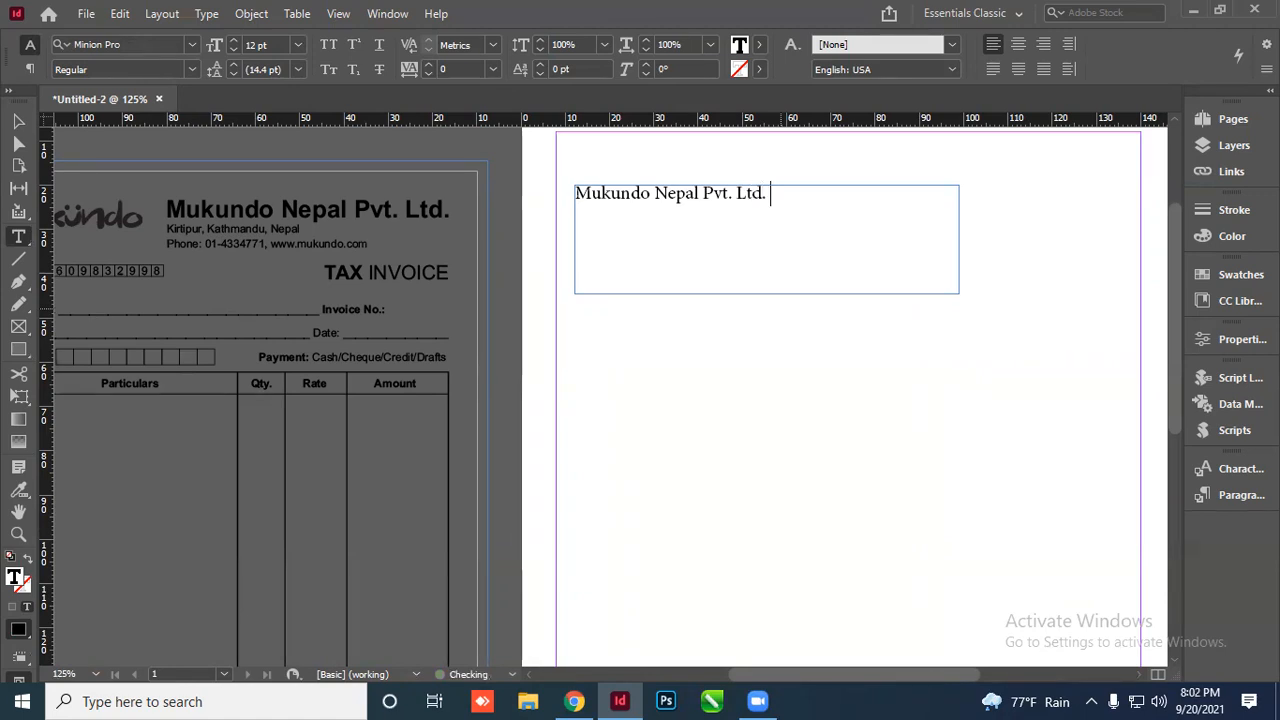
pyautogui.press('Return')
pyautogui.write('Kritipur, Katyhmn')
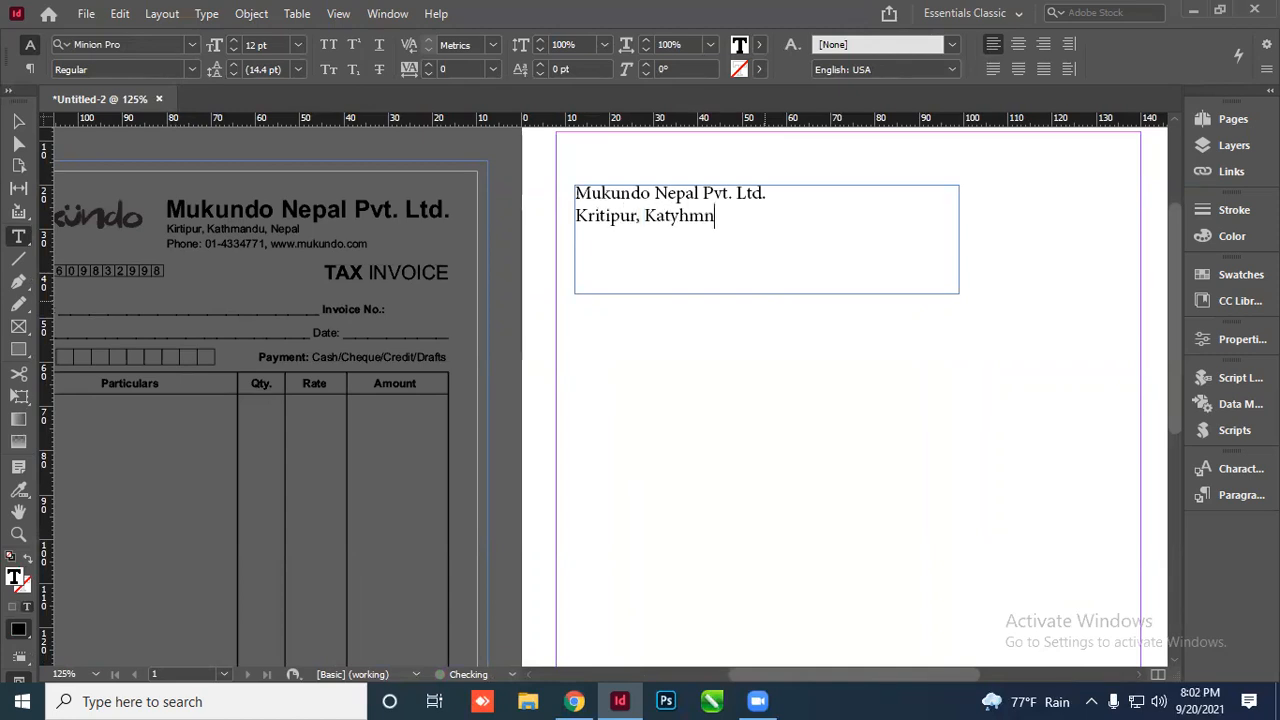
pyautogui.press('BackSpace')
pyautogui.press('BackSpace')
pyautogui.press('BackSpace')
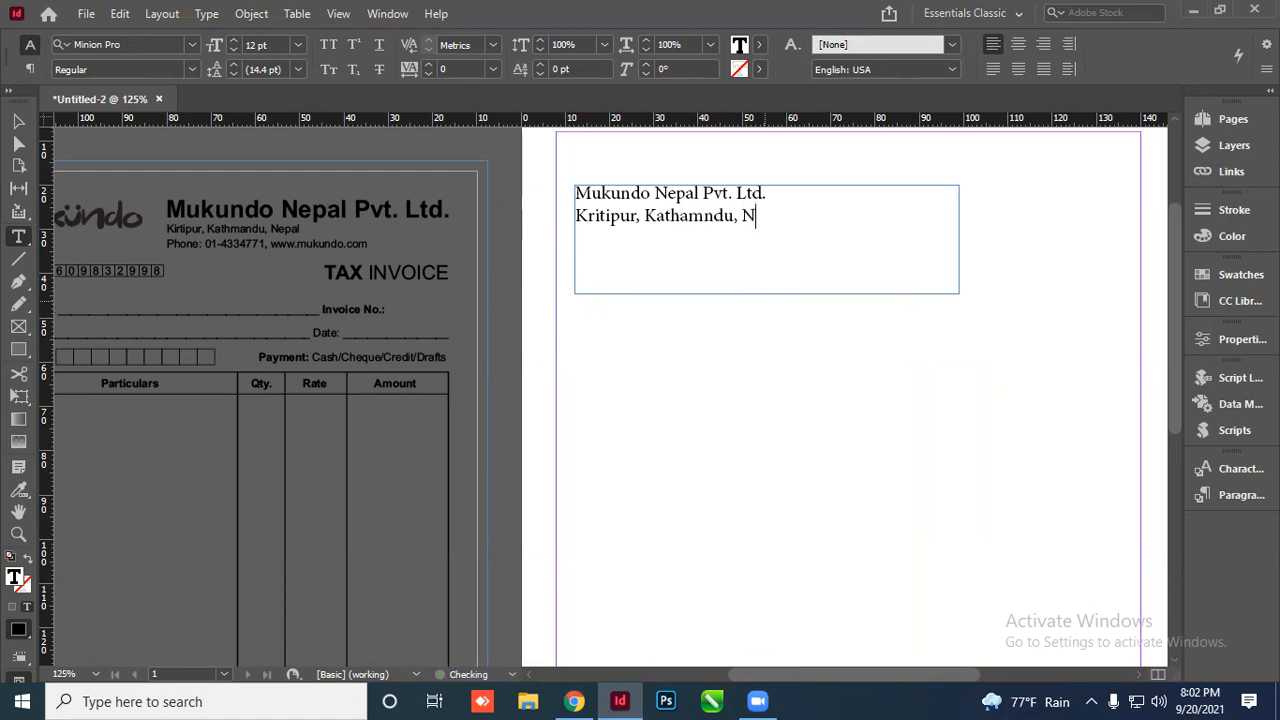
pyautogui.press('Left')
pyautogui.press('Left')
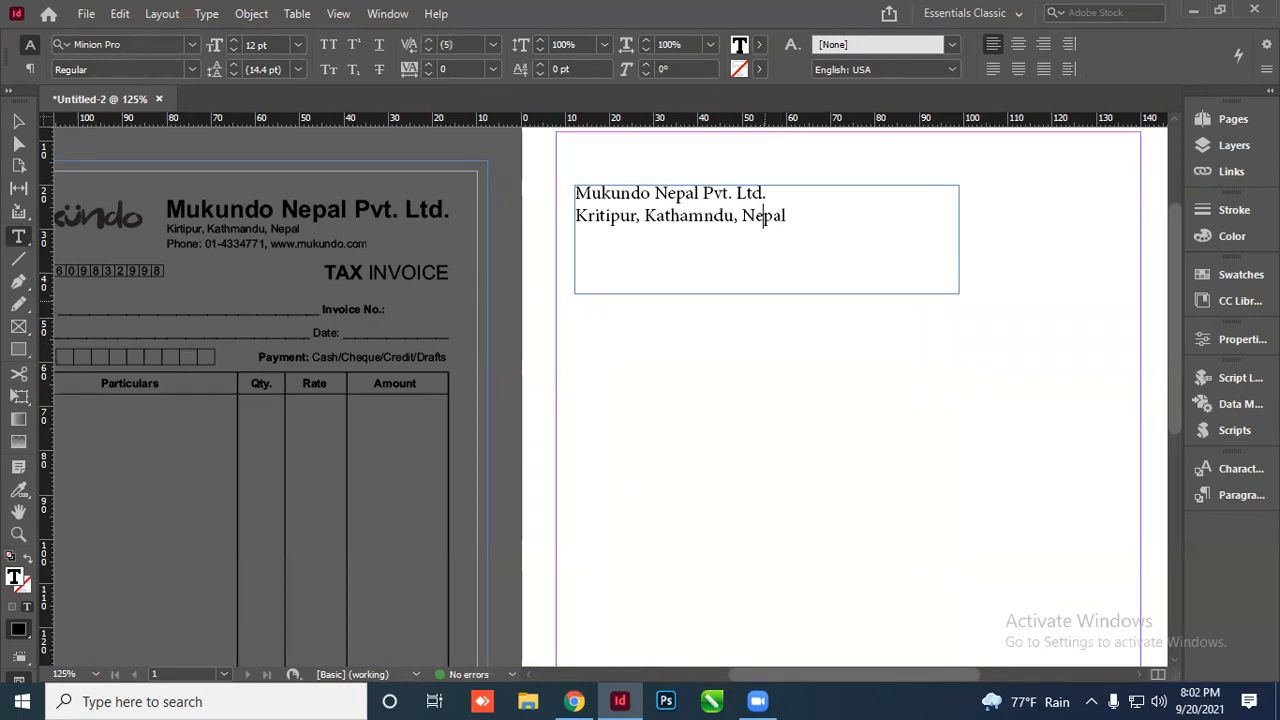
pyautogui.press('Left')
pyautogui.press('Left')
pyautogui.press('BackSpace')
pyautogui.press('BackSpace')
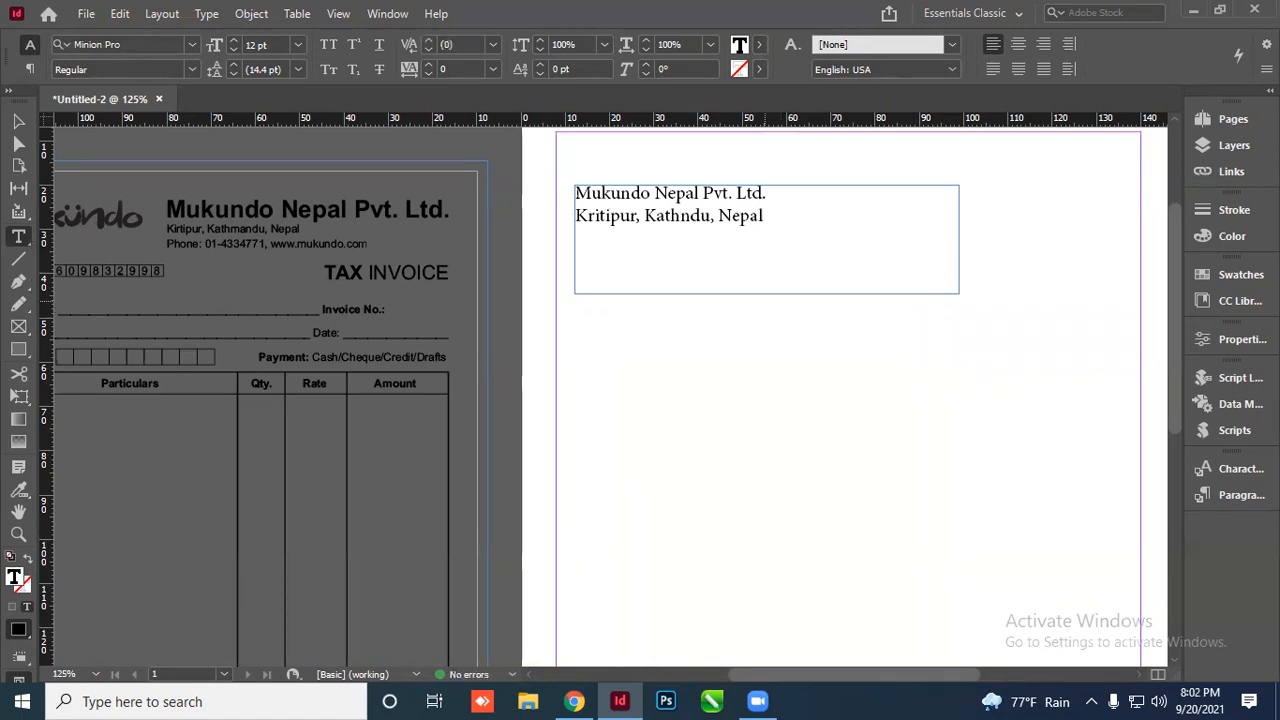
pyautogui.write('ma')
pyautogui.press('End')
pyautogui.write('\\')
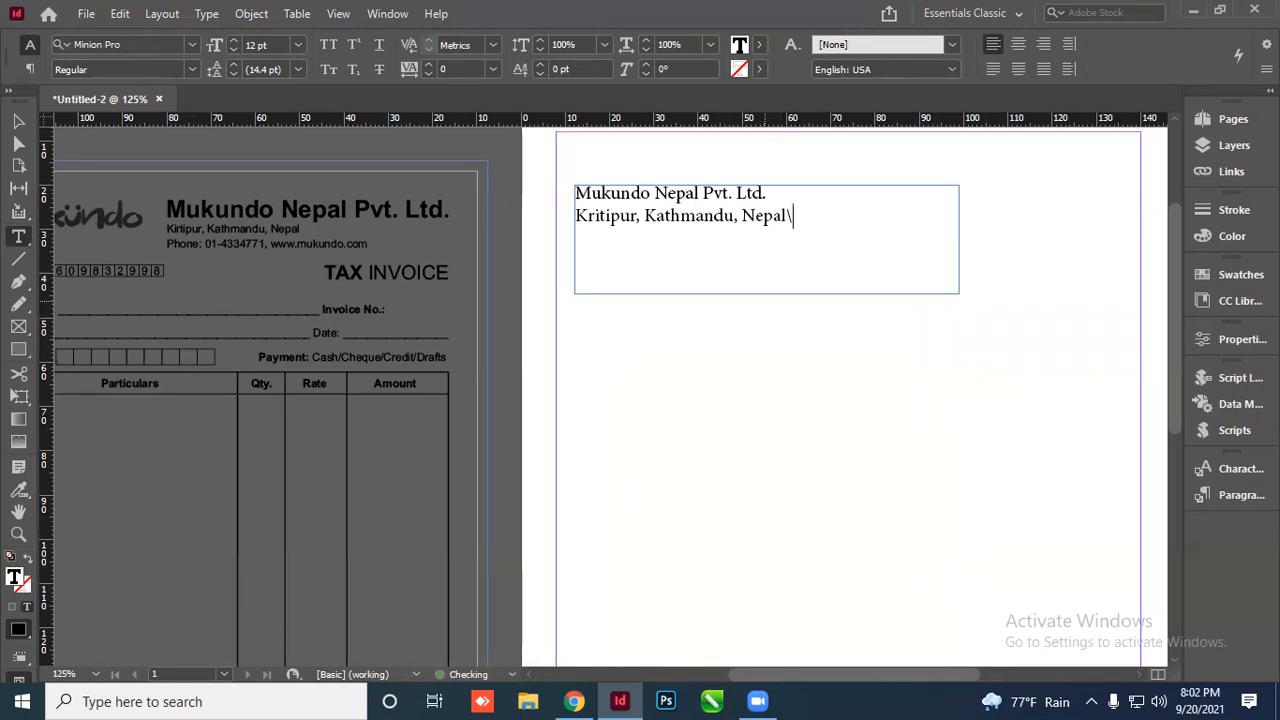
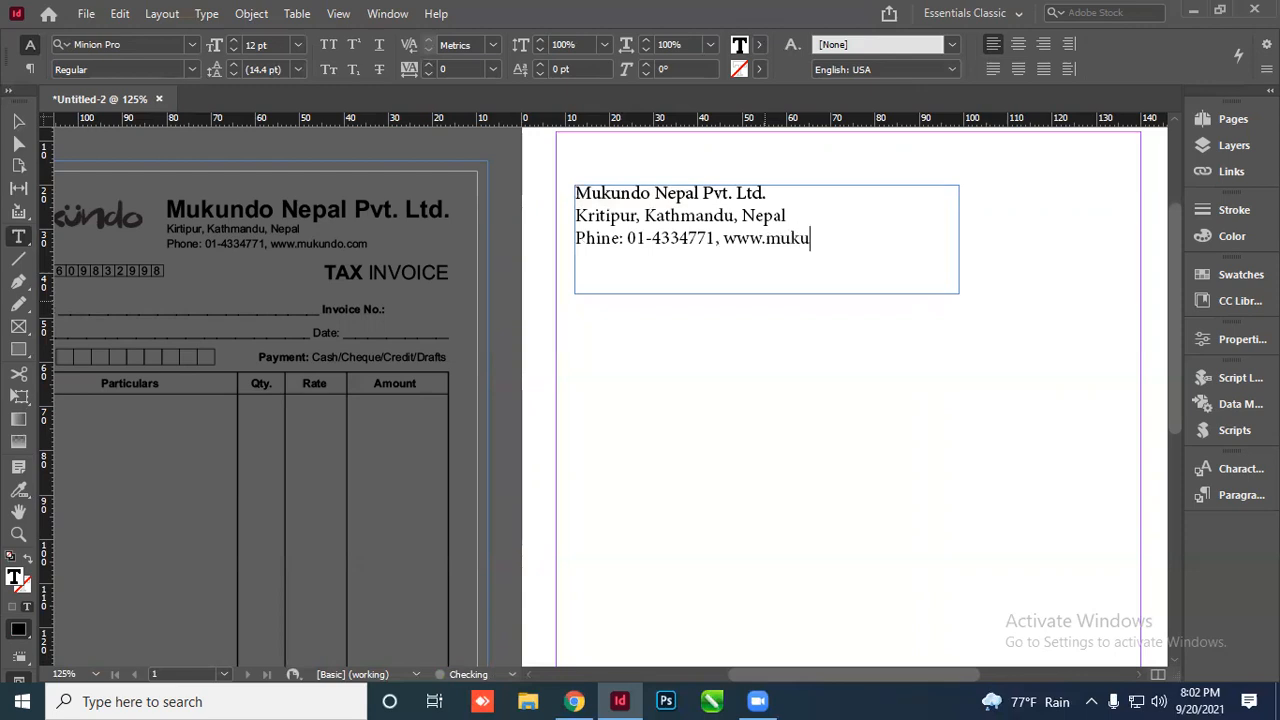
pyautogui.write('ndo.com')
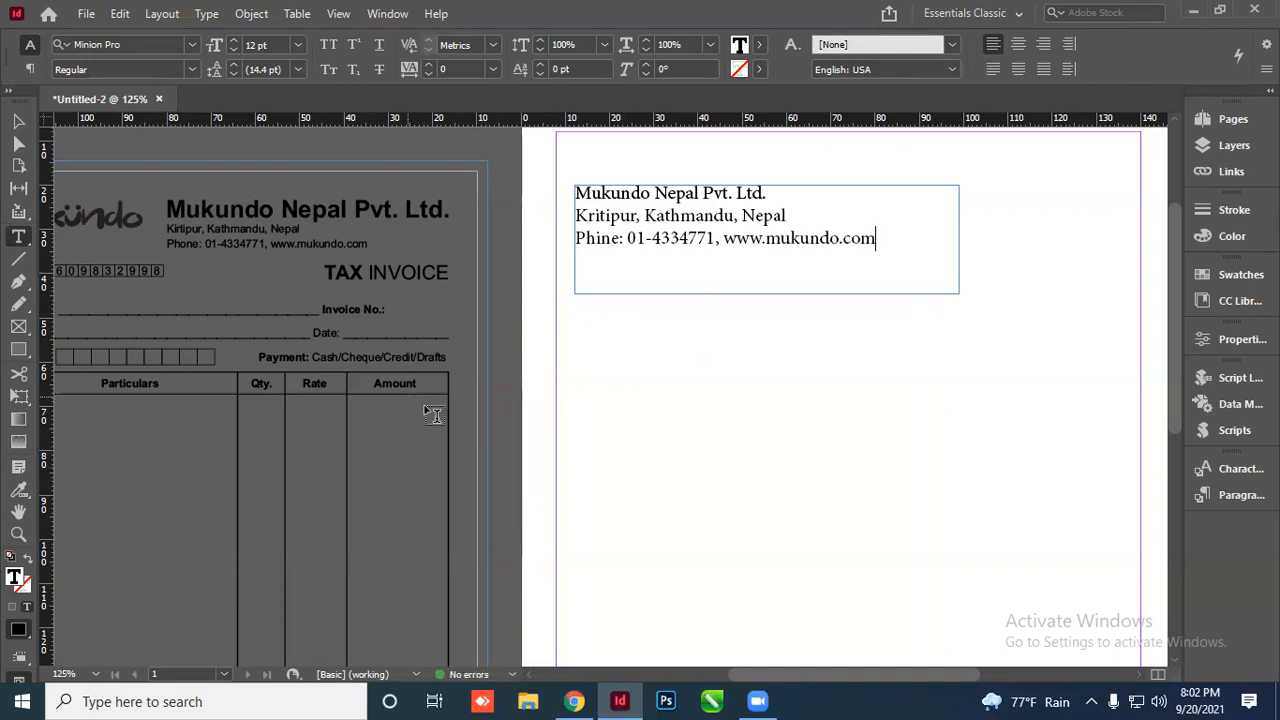
pyautogui.press('Escape')
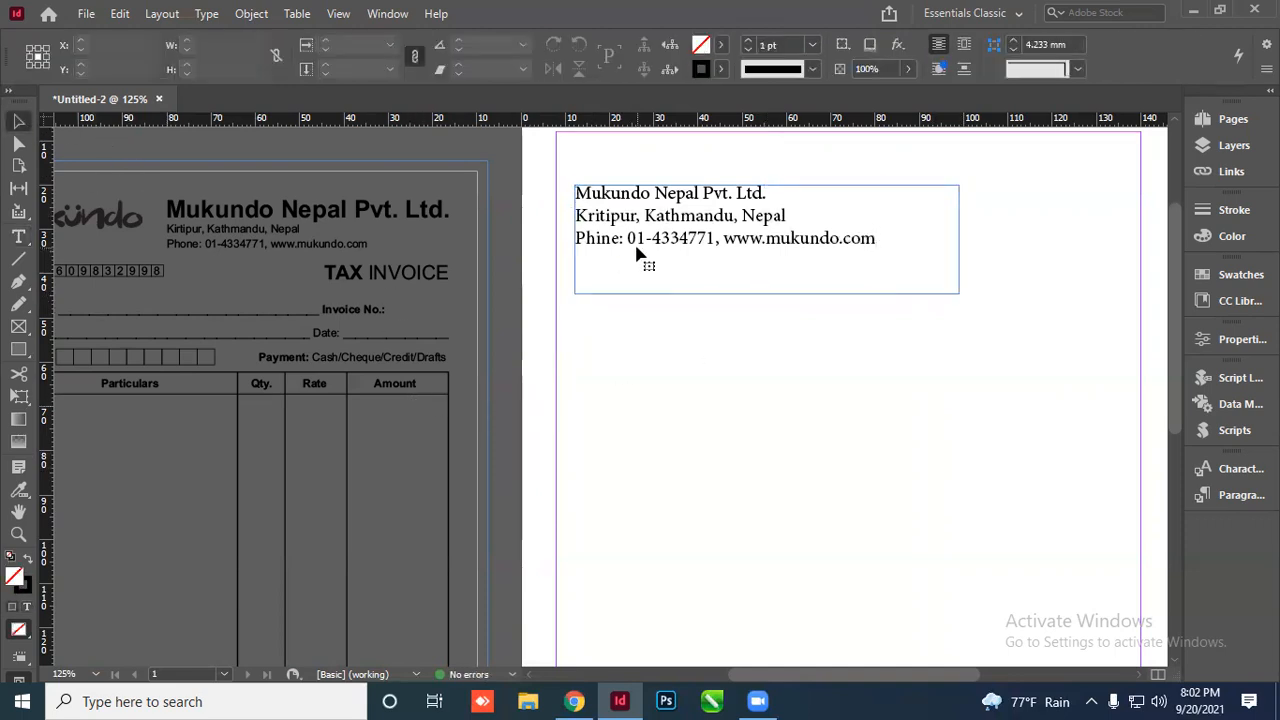
pyautogui.doubleClick(605, 250)
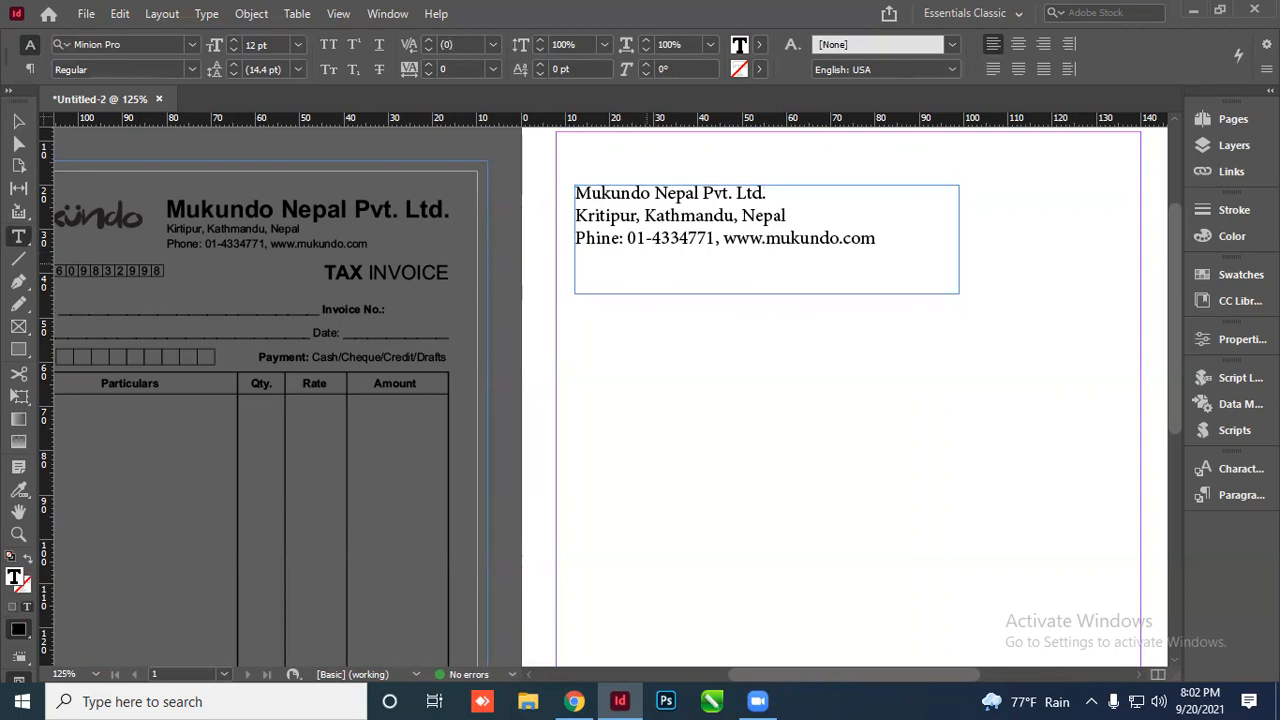
pyautogui.press('BackSpace')
pyautogui.write('o')
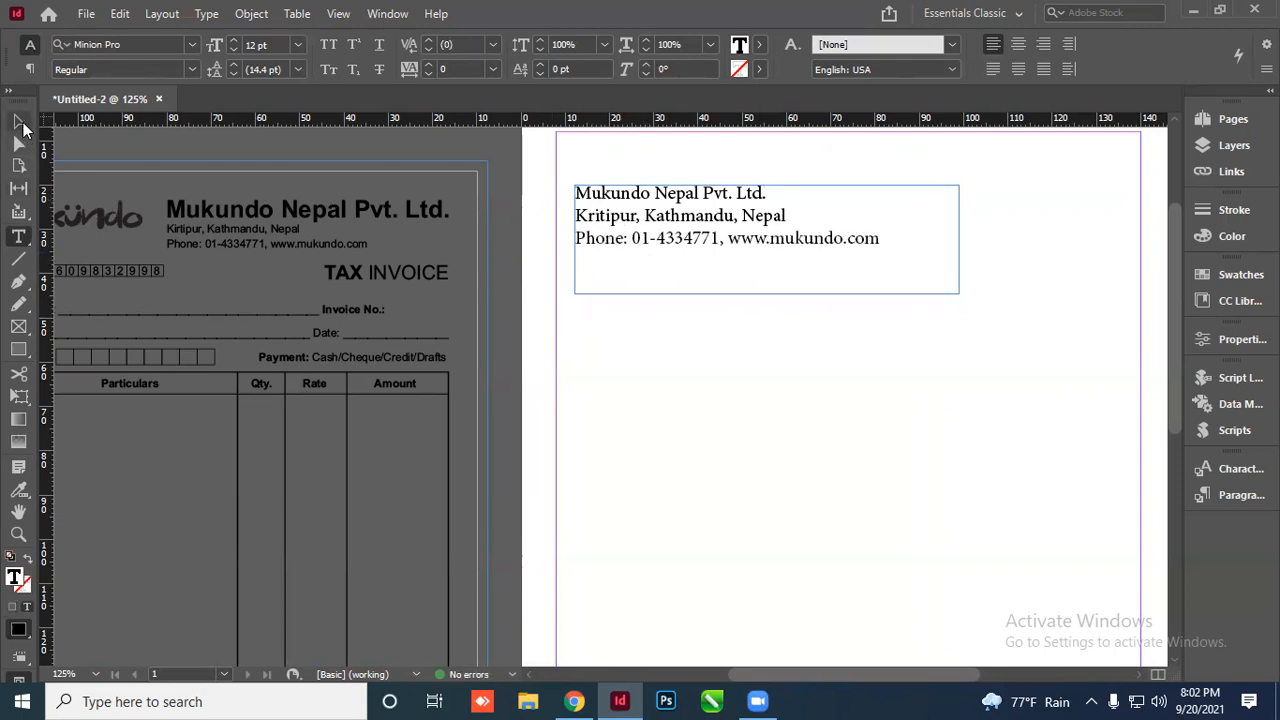
# Set all three header lines in Arial Regular
pyautogui.click(18, 121)
pyautogui.click(515, 316)
pyautogui.click(665, 238)
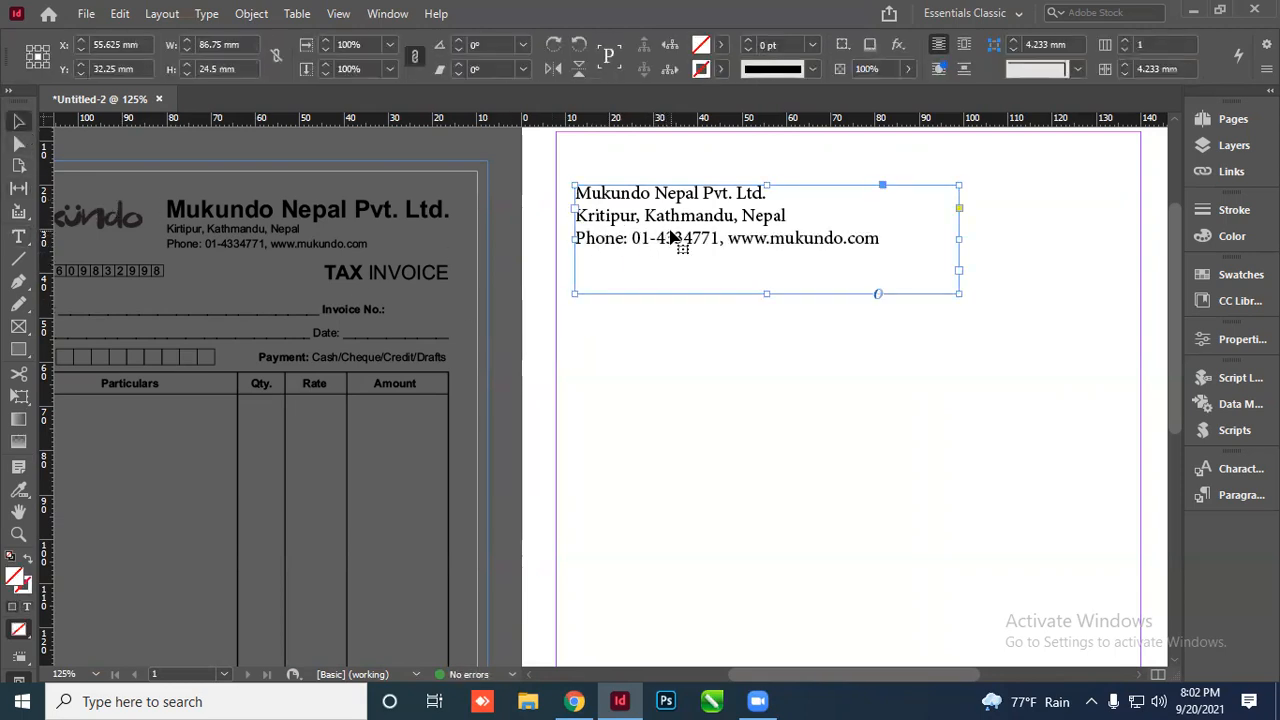
pyautogui.doubleClick(665, 238)
pyautogui.hotkey('ctrl', 'a')
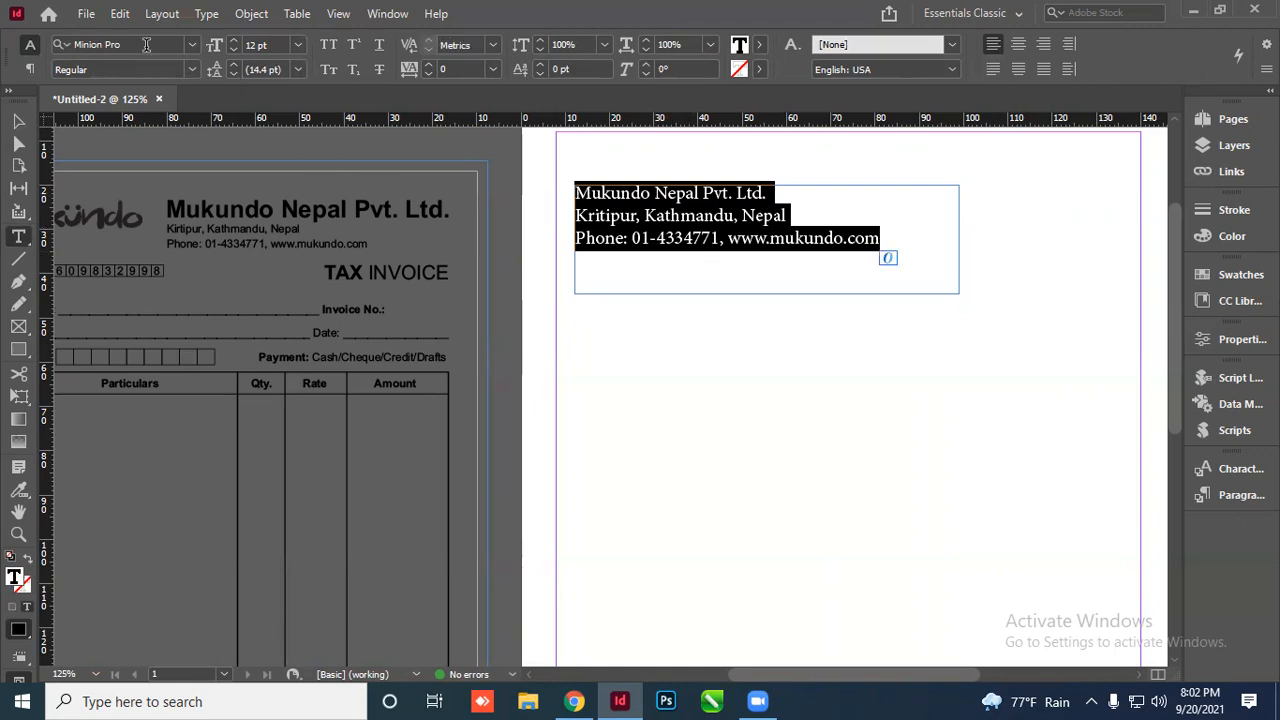
pyautogui.click(140, 42)
pyautogui.write('arial')
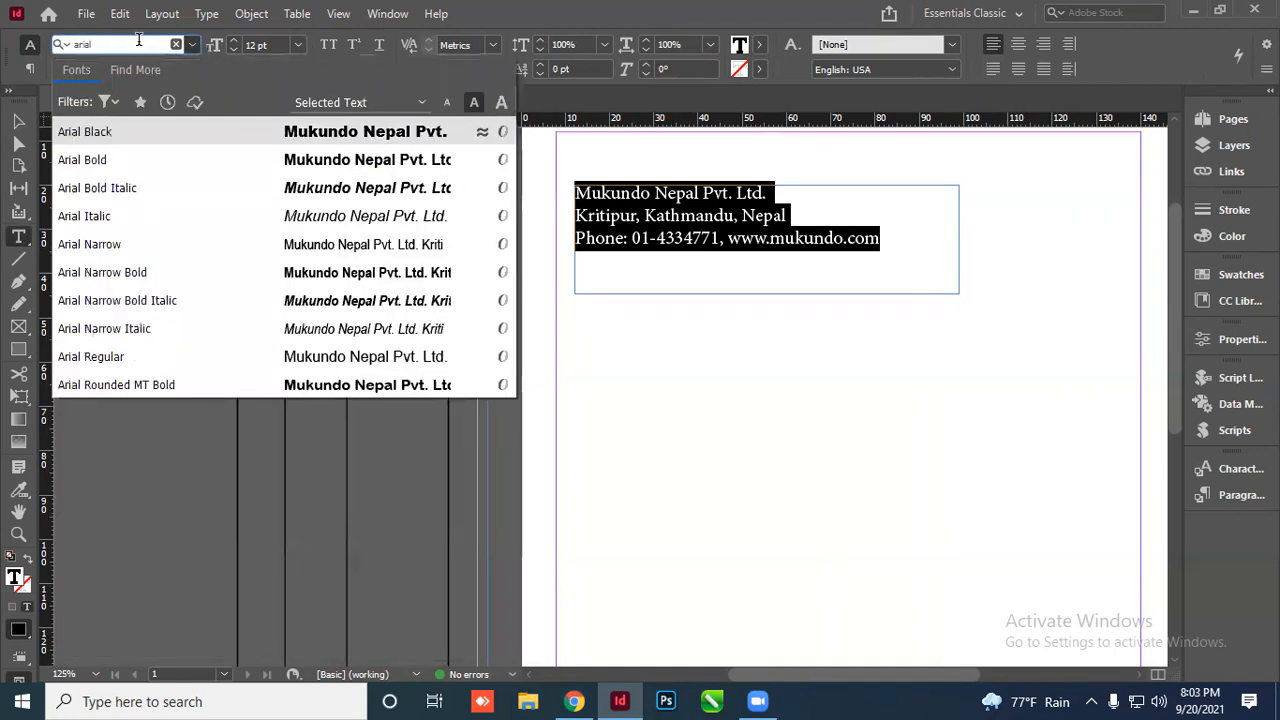
pyautogui.click(118, 356)
pyautogui.click(732, 237)
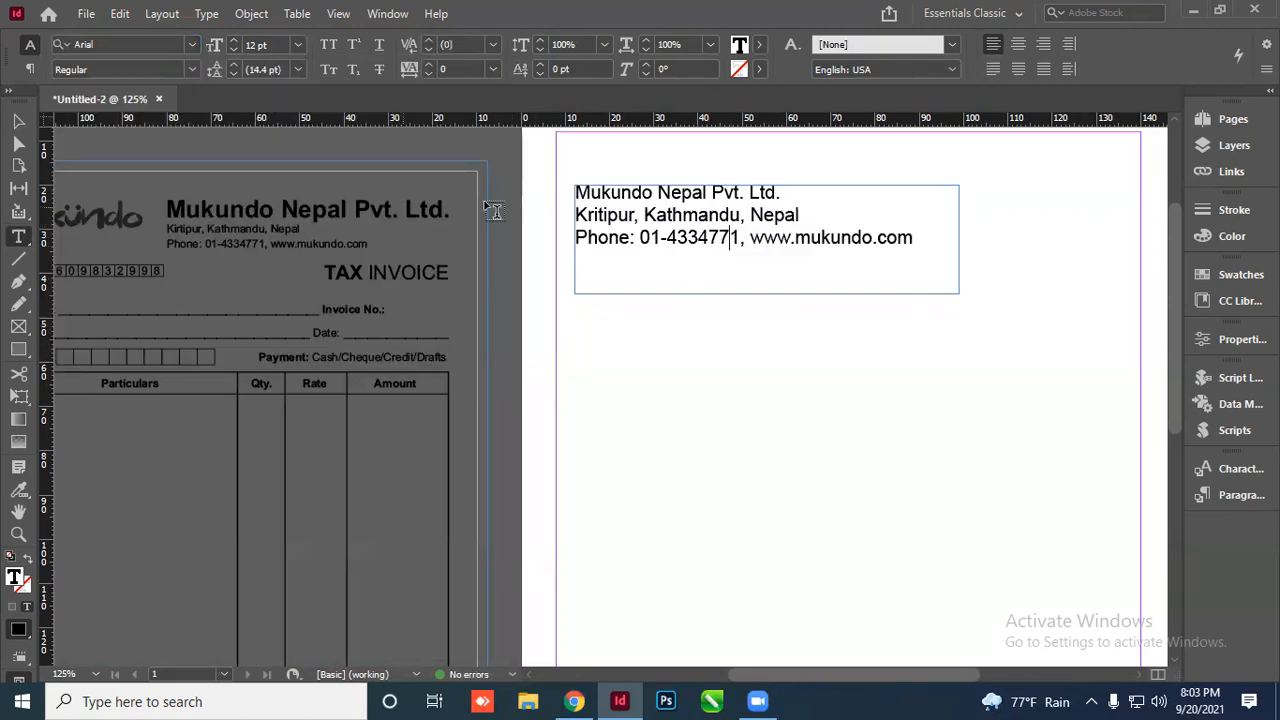
pyautogui.hotkey('ctrl', '-')
pyautogui.hotkey('ctrl', '-')
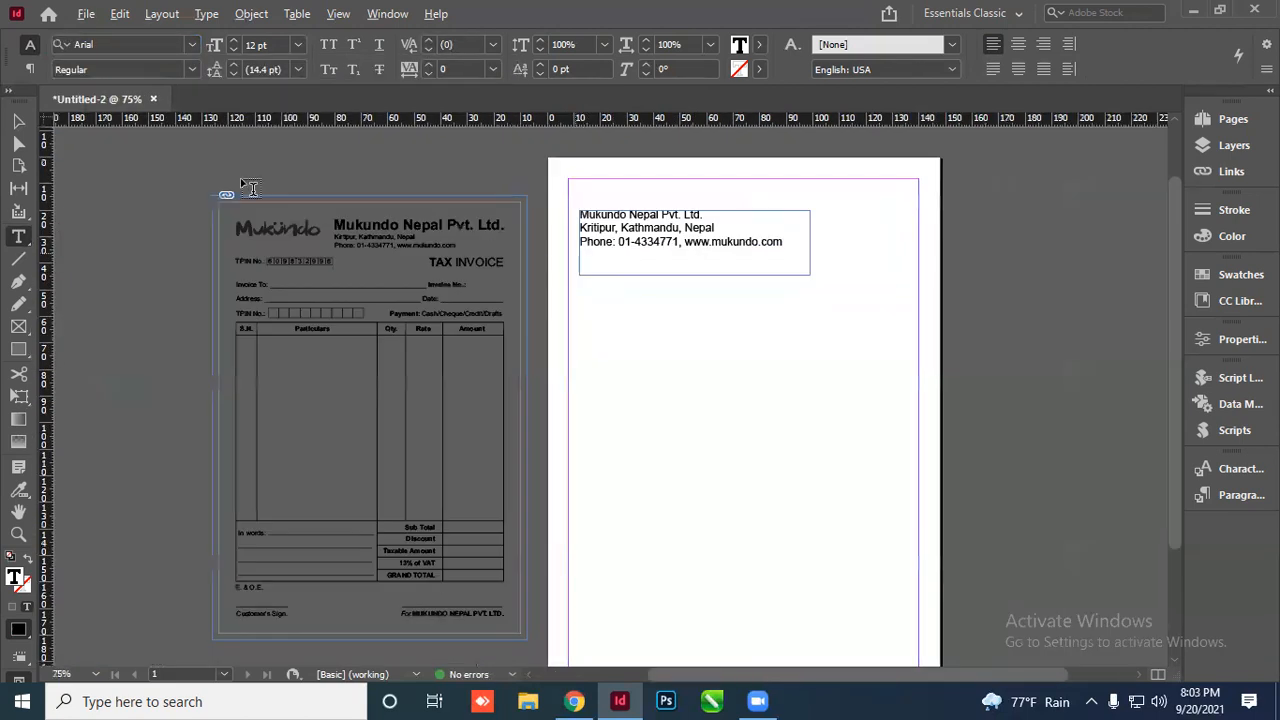
pyautogui.click(19, 122)
# Duplicate the header frame below and retype its text as 'TAX INVOICE'
pyautogui.moveTo(652, 234); pyautogui.dragTo(674, 363)
pyautogui.doubleClick(674, 363)
pyautogui.hotkey('ctrl', 'a')
pyautogui.write('TAX I')
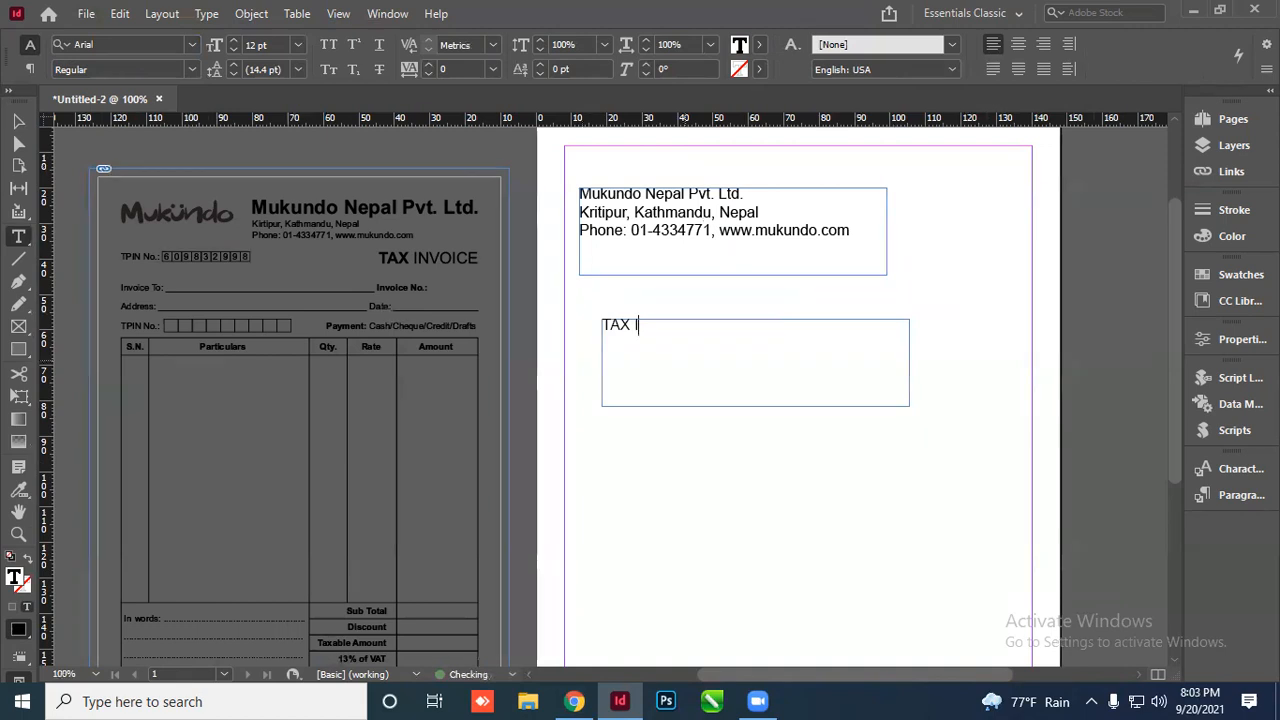
pyautogui.write('nvoice')
pyautogui.press('BackSpace')
pyautogui.press('BackSpace')
pyautogui.press('BackSpace')
pyautogui.write('NVOI')
# Move the TAX INVOICE frame down the page and keep one extra copy beneath it
pyautogui.click(18, 121)
pyautogui.moveTo(650, 330); pyautogui.dragTo(661, 455)
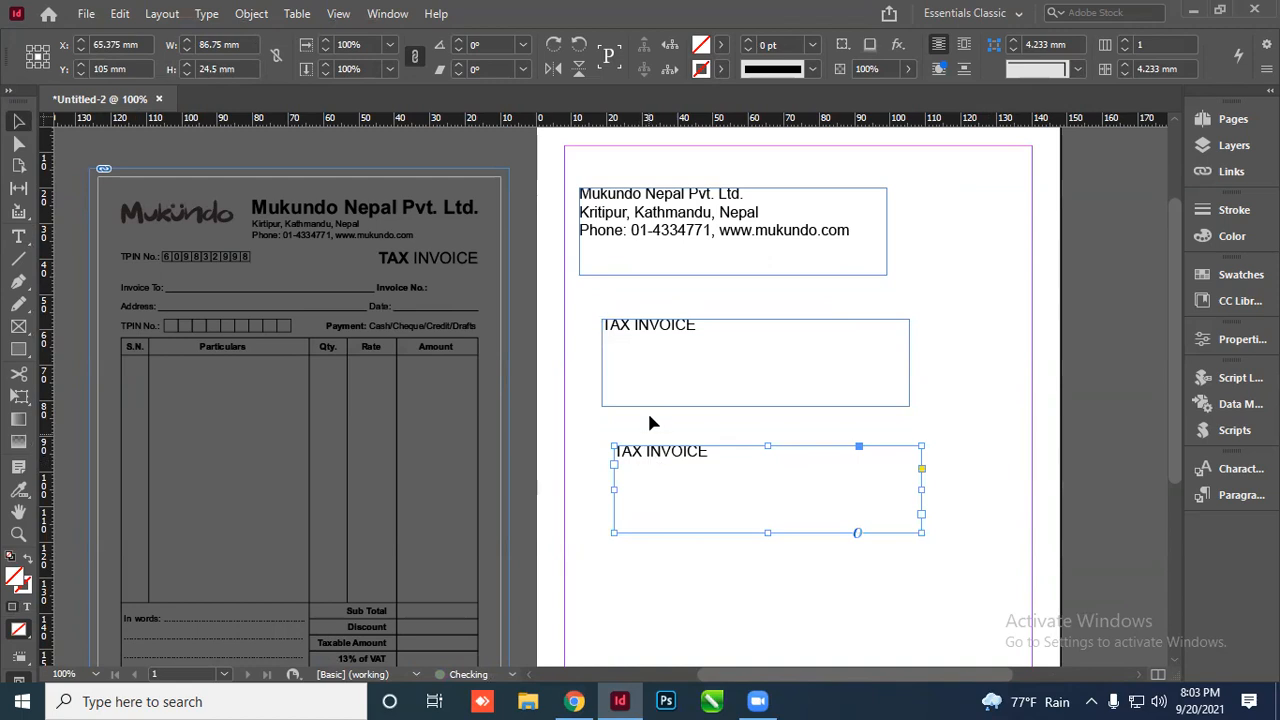
pyautogui.moveTo(678, 321); pyautogui.dragTo(758, 302)
pyautogui.click(683, 470)
pyautogui.moveTo(686, 474); pyautogui.dragTo(654, 403)
pyautogui.press('Delete')
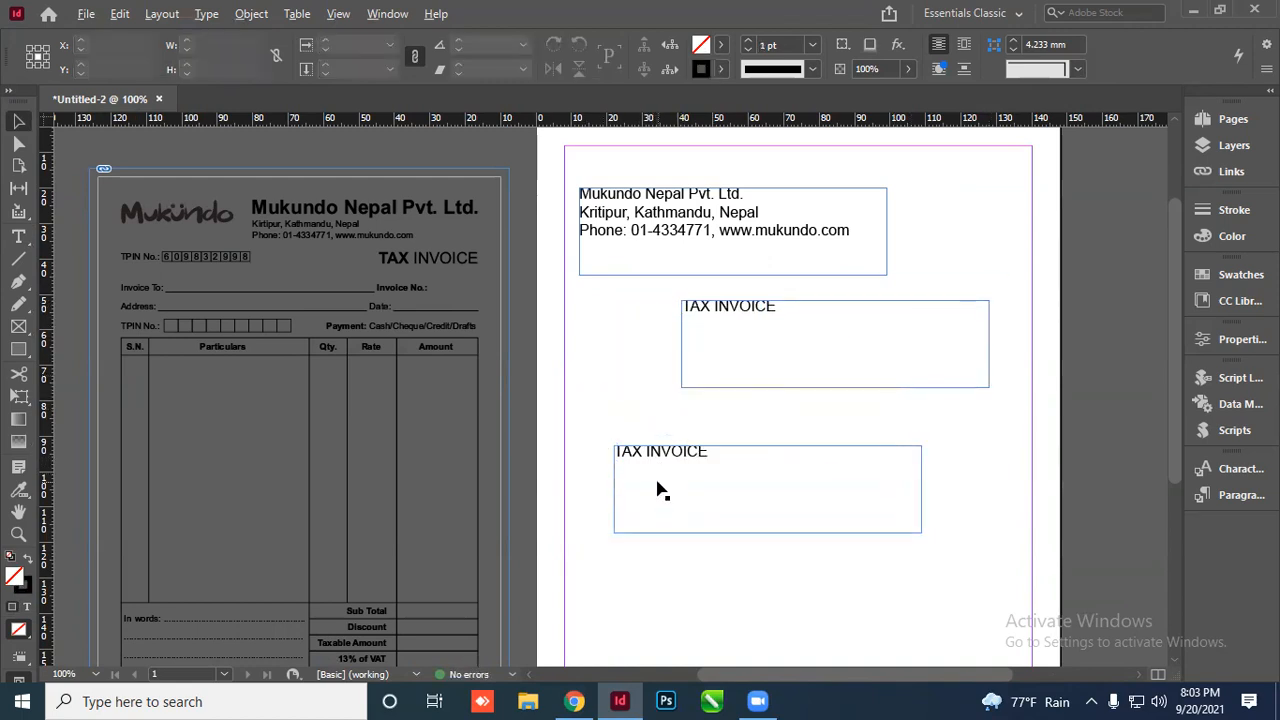
# Replace the lower copy's text, leaving it reading 'In' for the invoice fields
pyautogui.scroll(1, 657, 489)
pyautogui.scroll(-2, 660, 410)
pyautogui.doubleClick(677, 375)
pyautogui.hotkey('ctrl', 'a')
pyautogui.write('O')
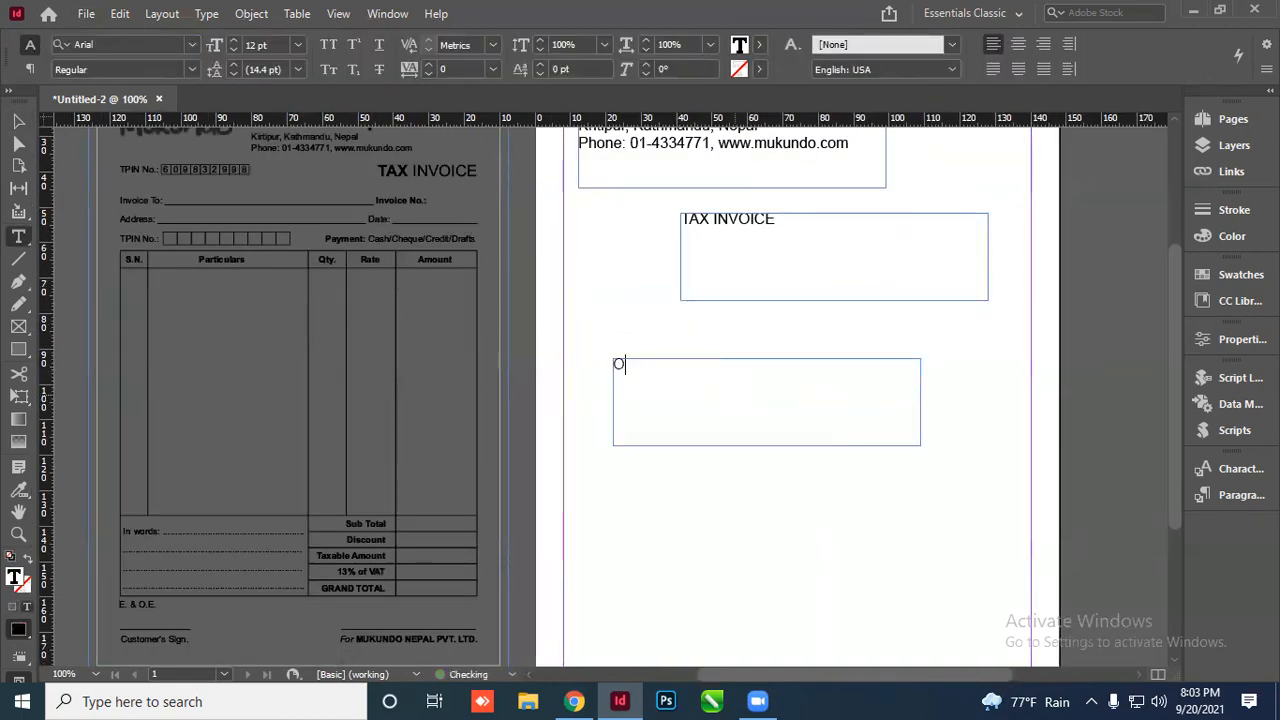
pyautogui.write('nvoice')
pyautogui.press('BackSpace')
pyautogui.press('BackSpace')
pyautogui.press('BackSpace')
pyautogui.press('BackSpace')
pyautogui.press('BackSpace')
pyautogui.press('BackSpace')
# Type the first field line 'Invoice To: ___________________ Invoice No.:'
pyautogui.write('Incoic')
pyautogui.press('BackSpace')
pyautogui.press('BackSpace')
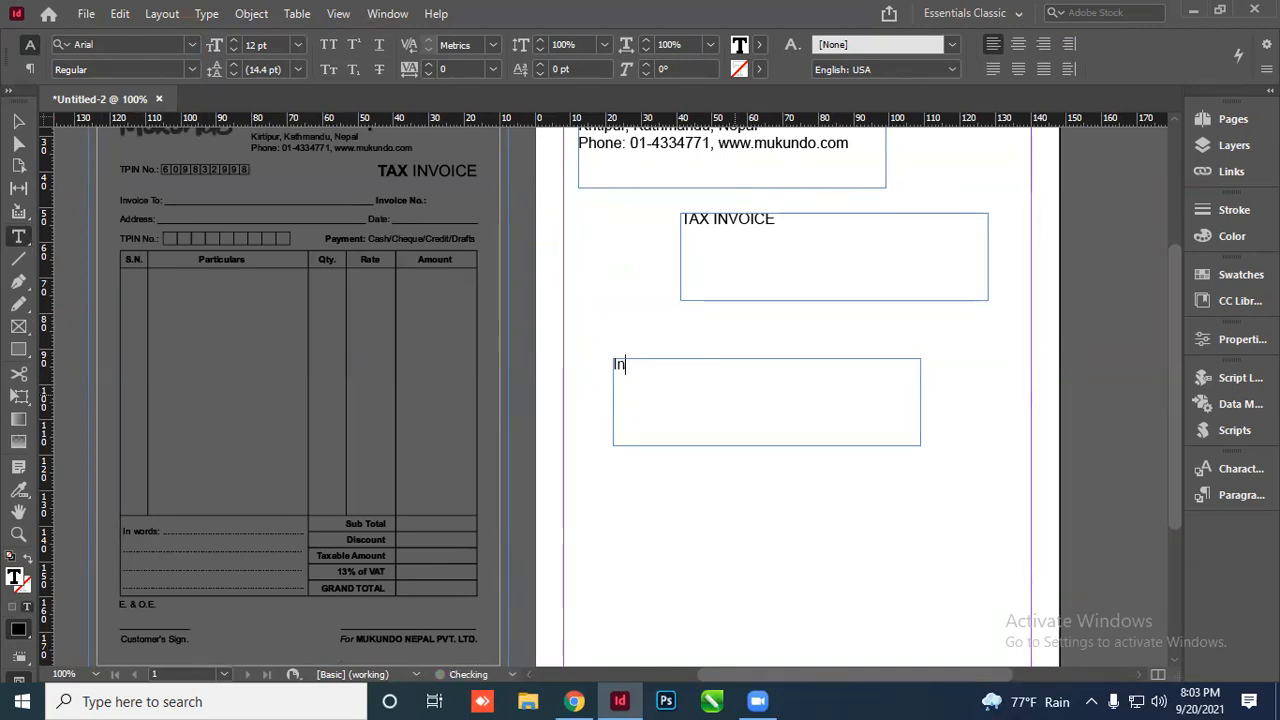
pyautogui.write('voice')
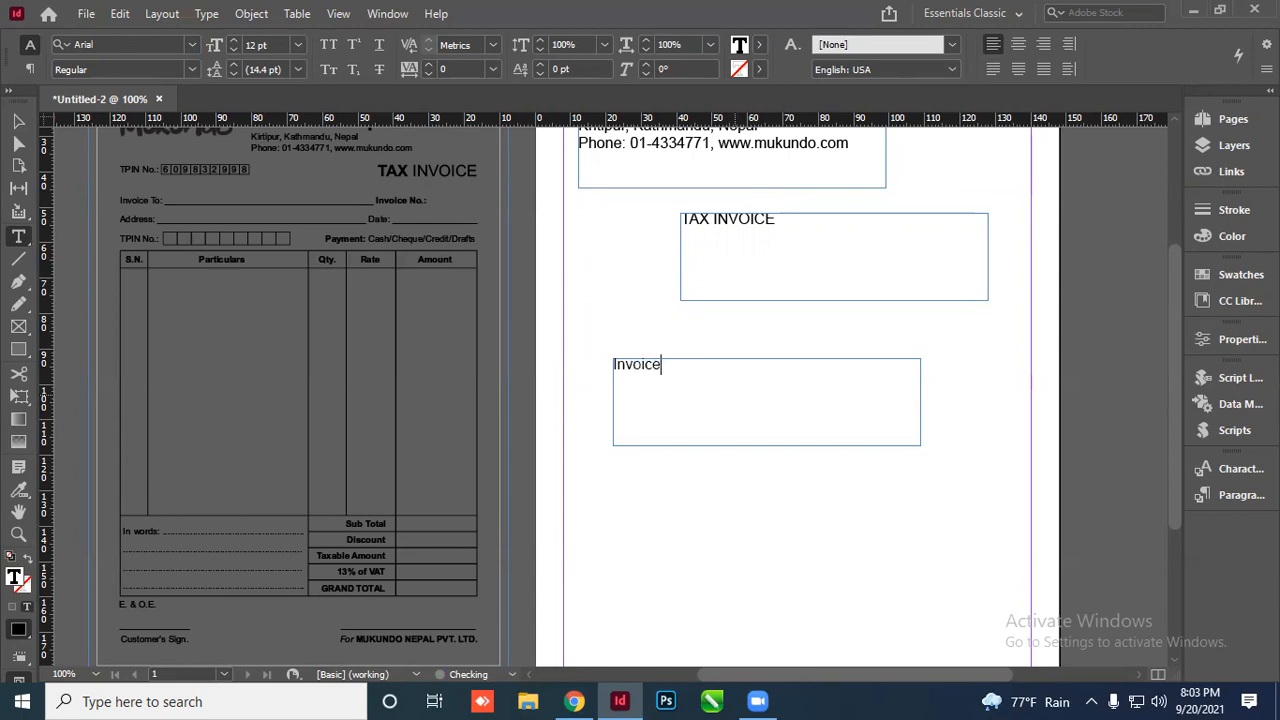
pyautogui.write(' To')
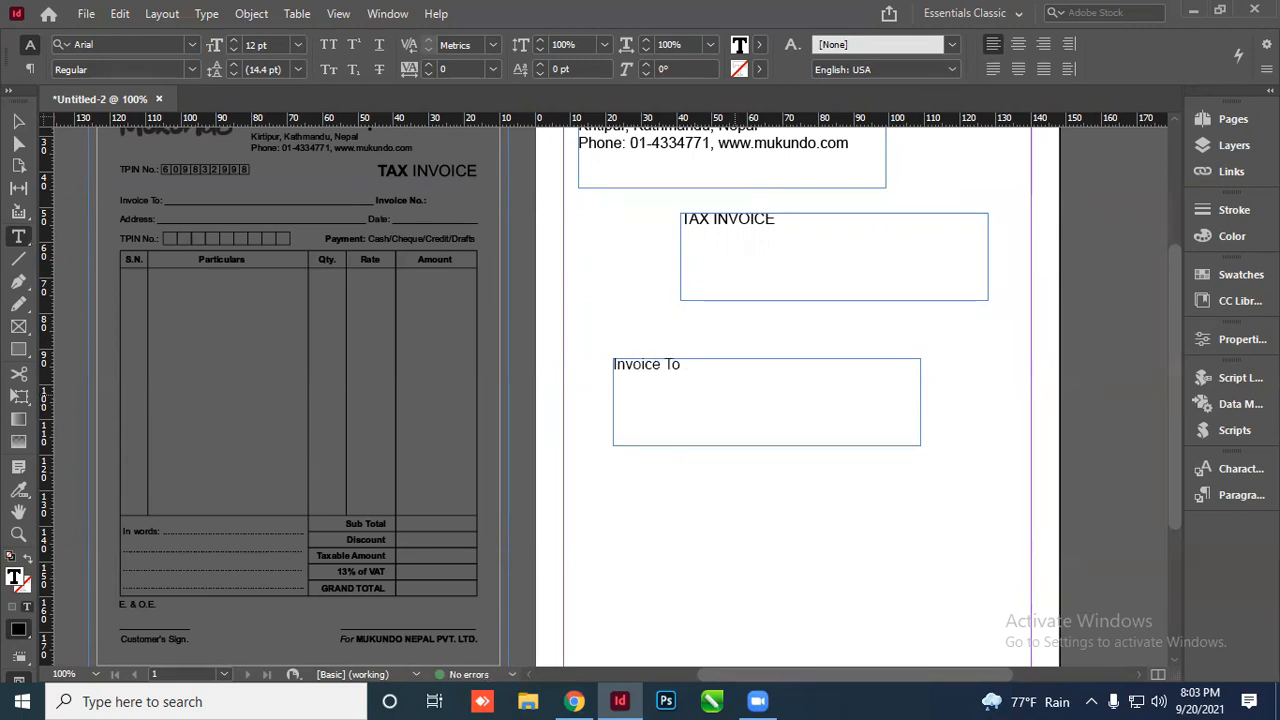
pyautogui.write(': ')
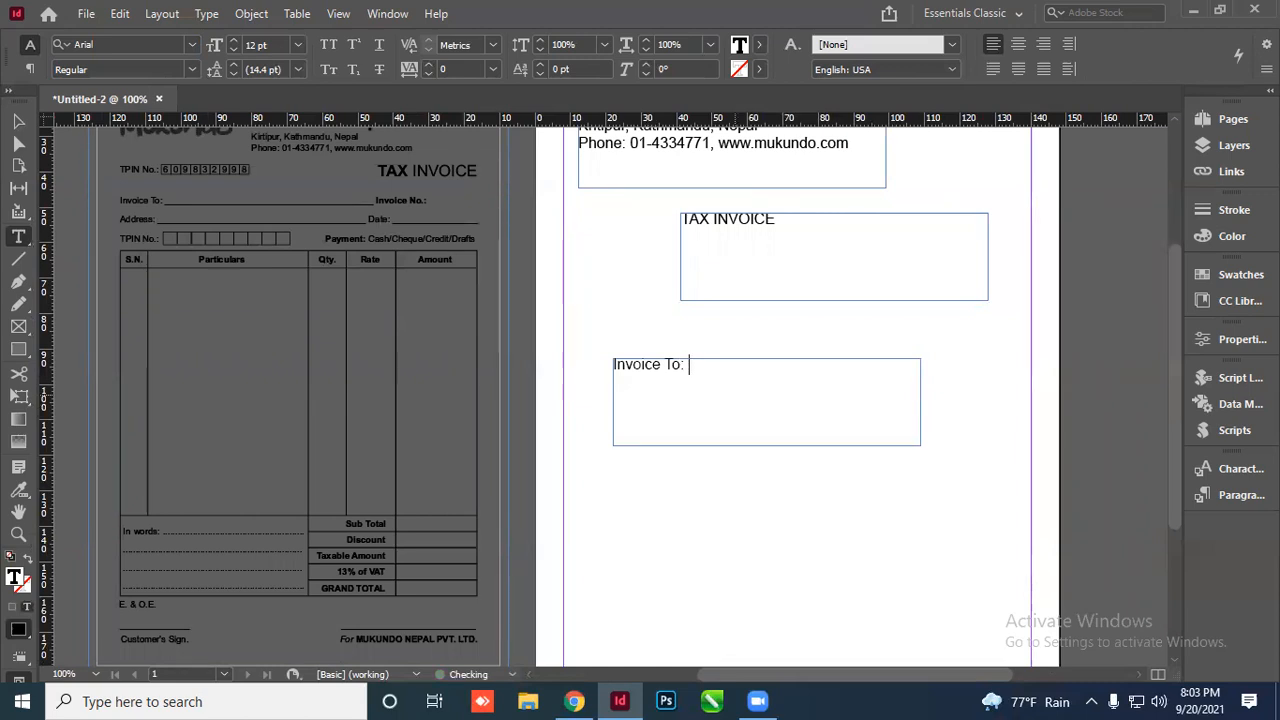
pyautogui.write('___________________')
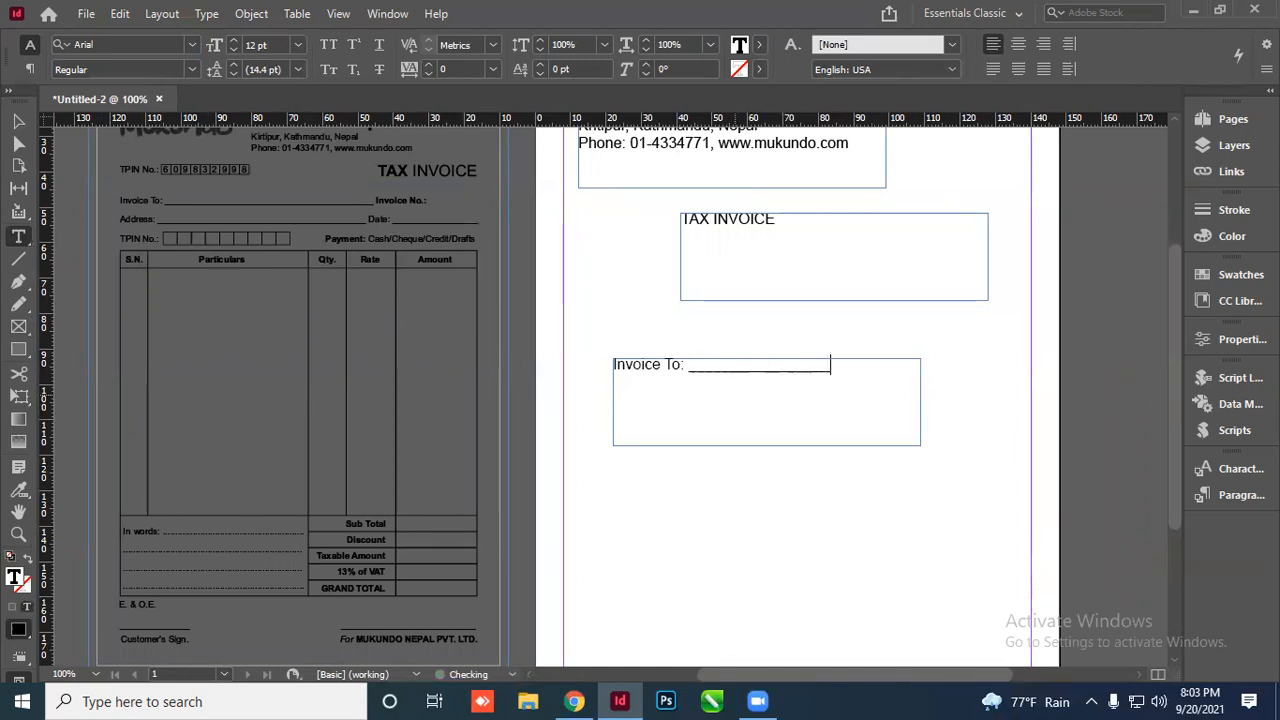
pyautogui.write('___ Invoice')
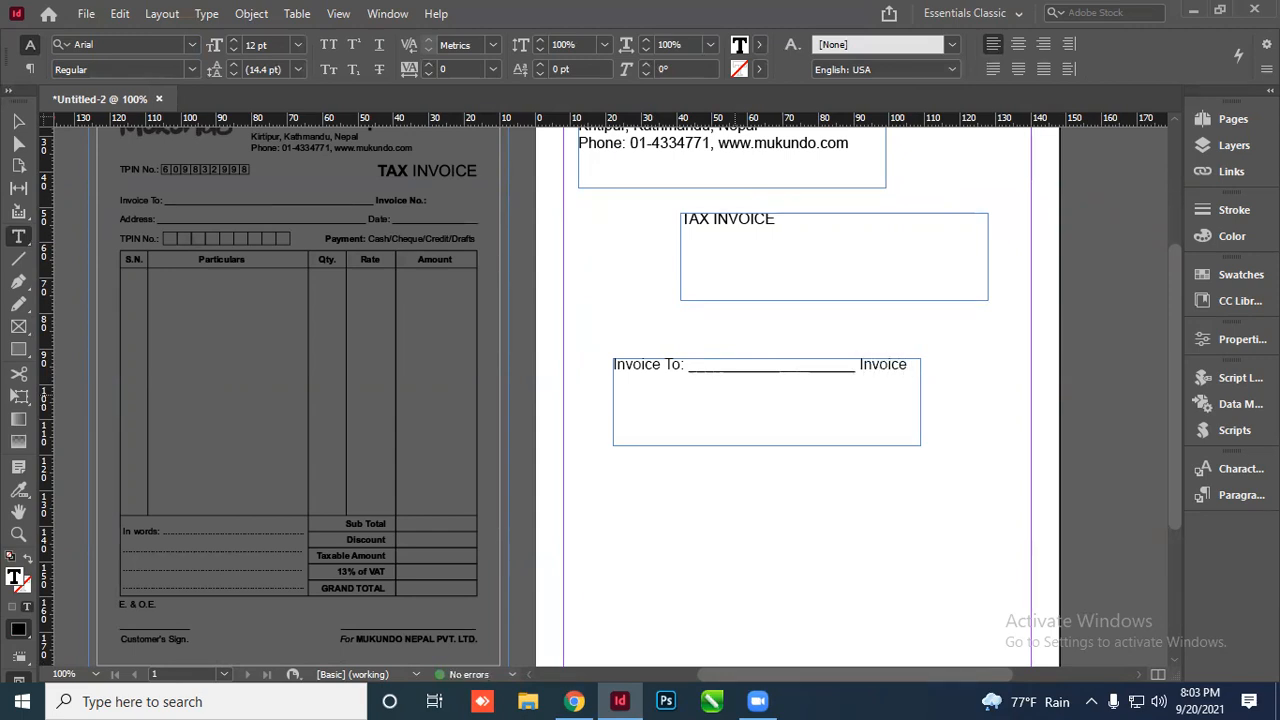
pyautogui.write(' No.:')
pyautogui.press('Return')
# Add the Address, Date, TPIn No. and 'Payment: Cash/Cheques/Credit/Dr' field lines
pyautogui.write('Address')
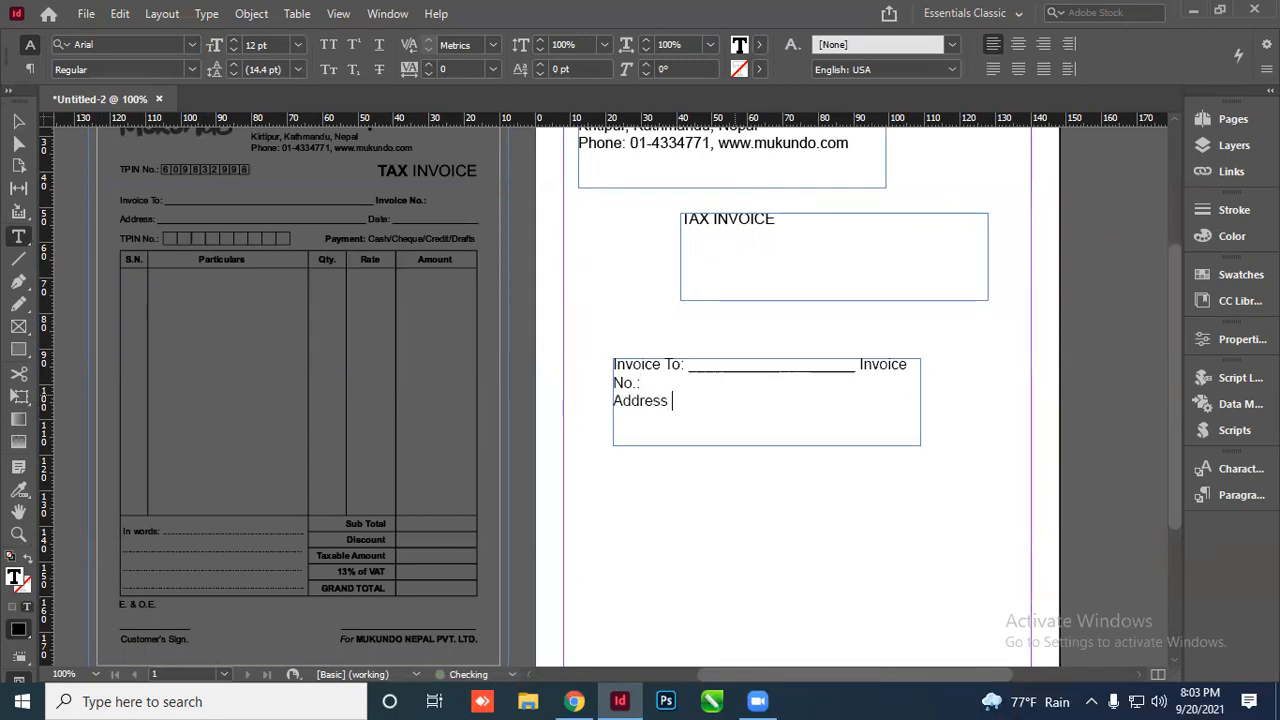
pyautogui.write(': ____________')
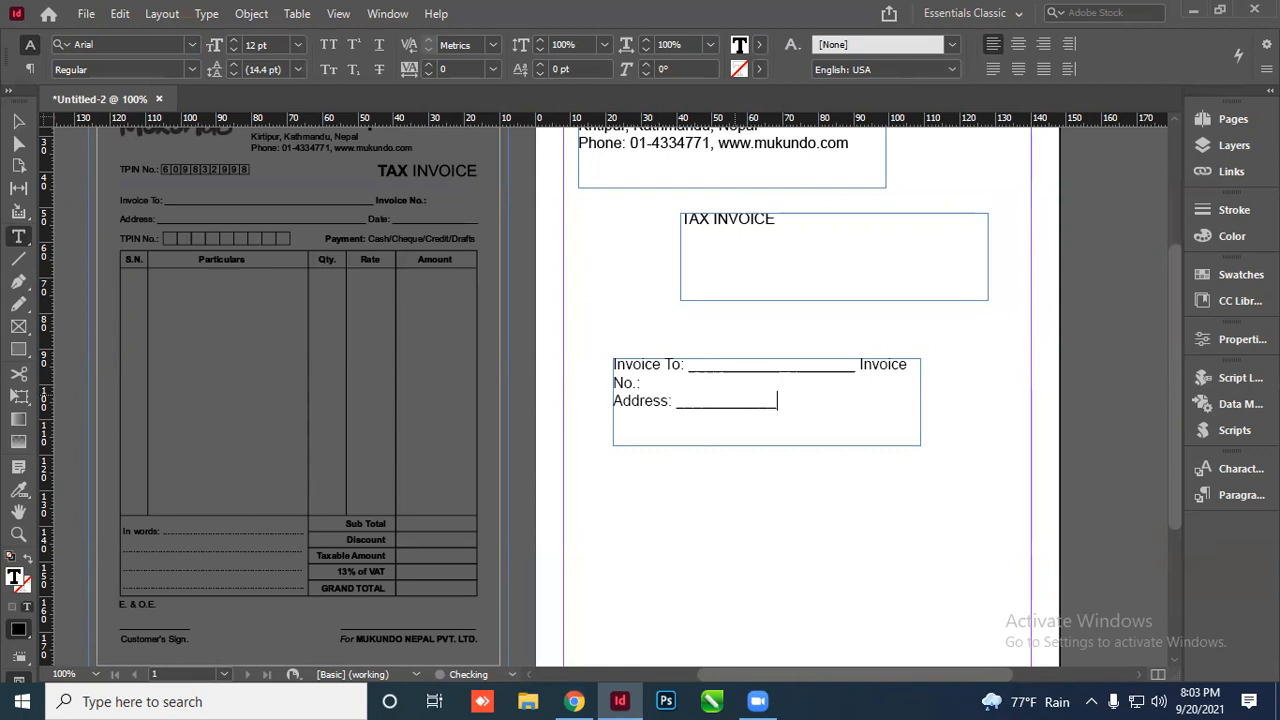
pyautogui.write(' Date')
pyautogui.write('TPI')
pyautogui.write('M')
pyautogui.press('BackSpace')
pyautogui.press('BackSpace')
pyautogui.write('n NO')
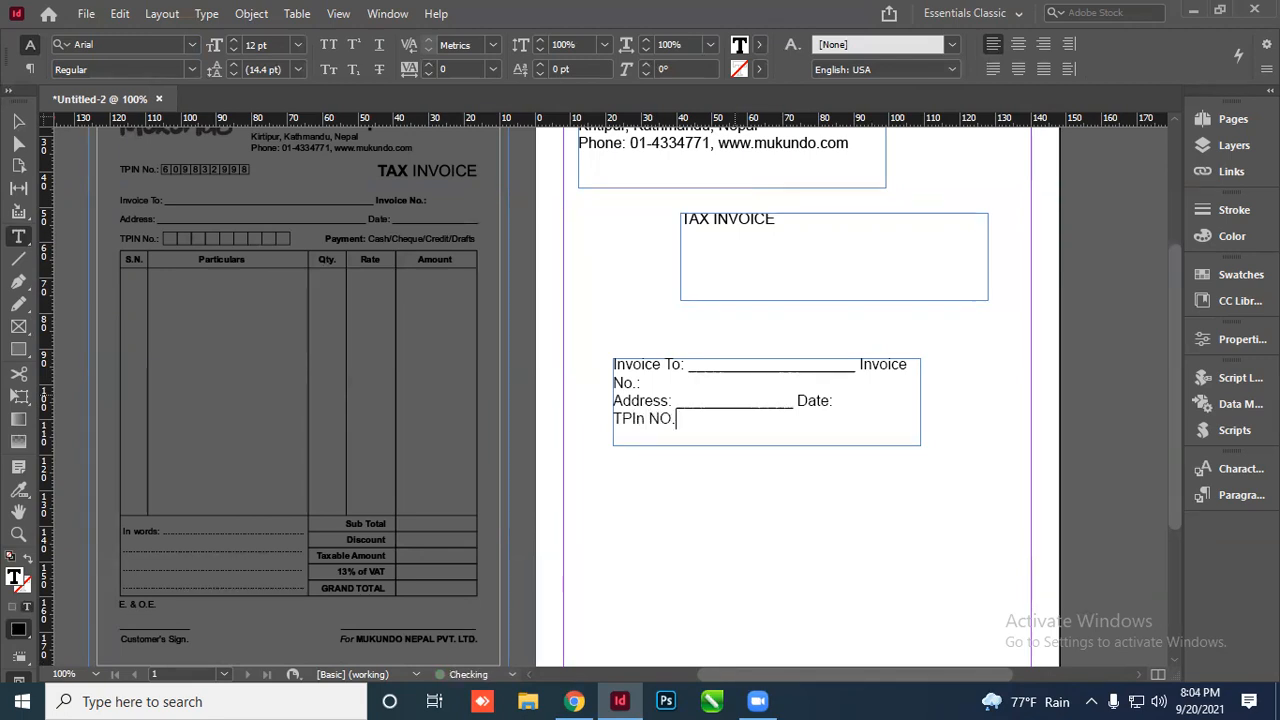
pyautogui.press('BackSpace')
pyautogui.write('o.: ')
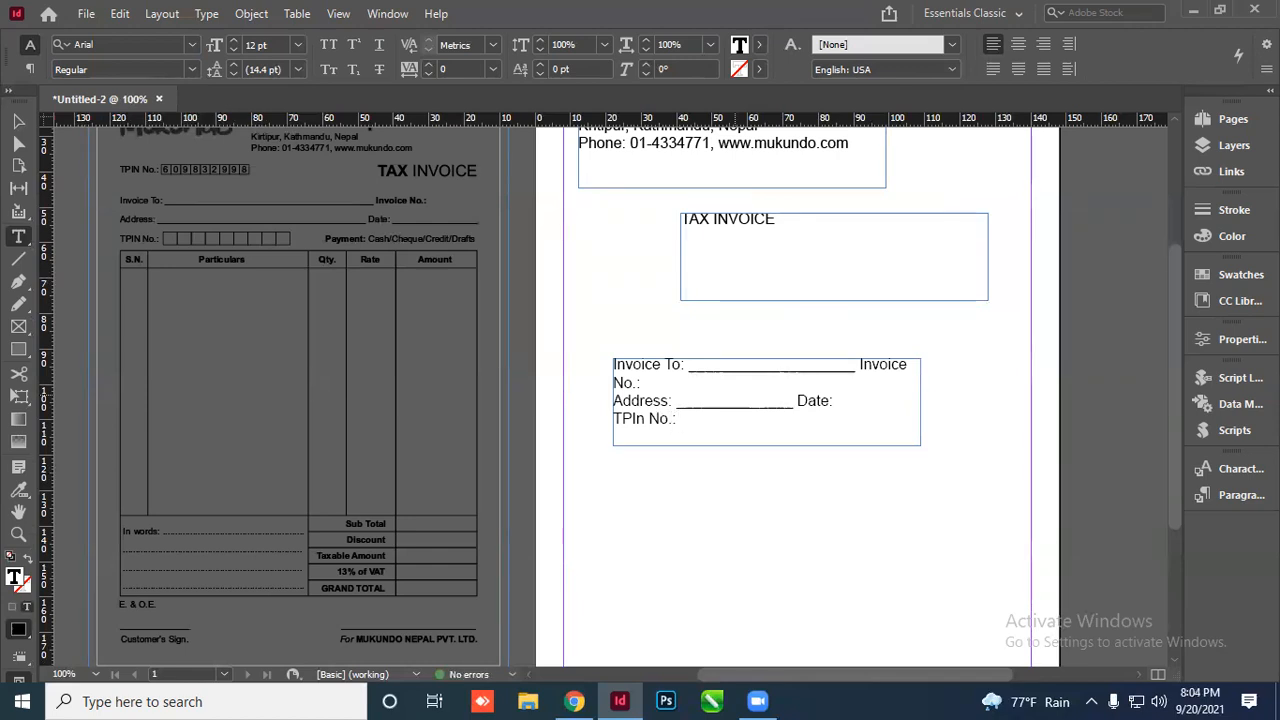
pyautogui.write('     P')
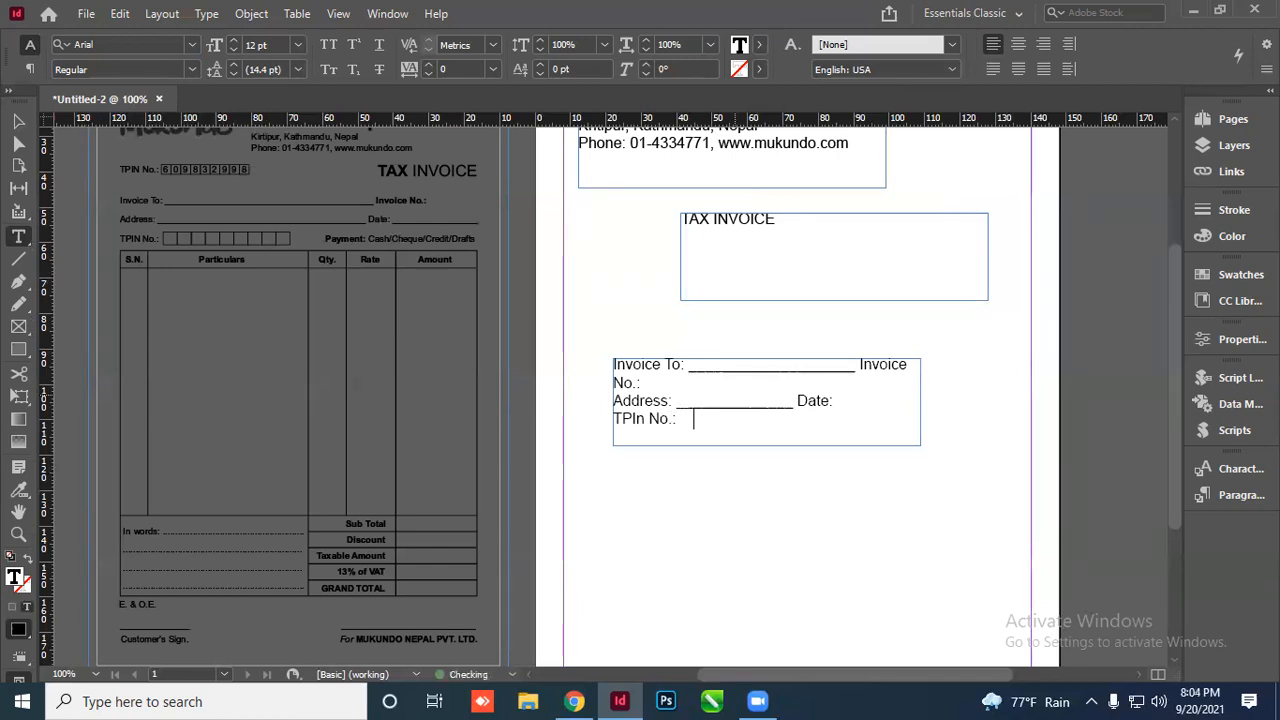
pyautogui.write('ayment')
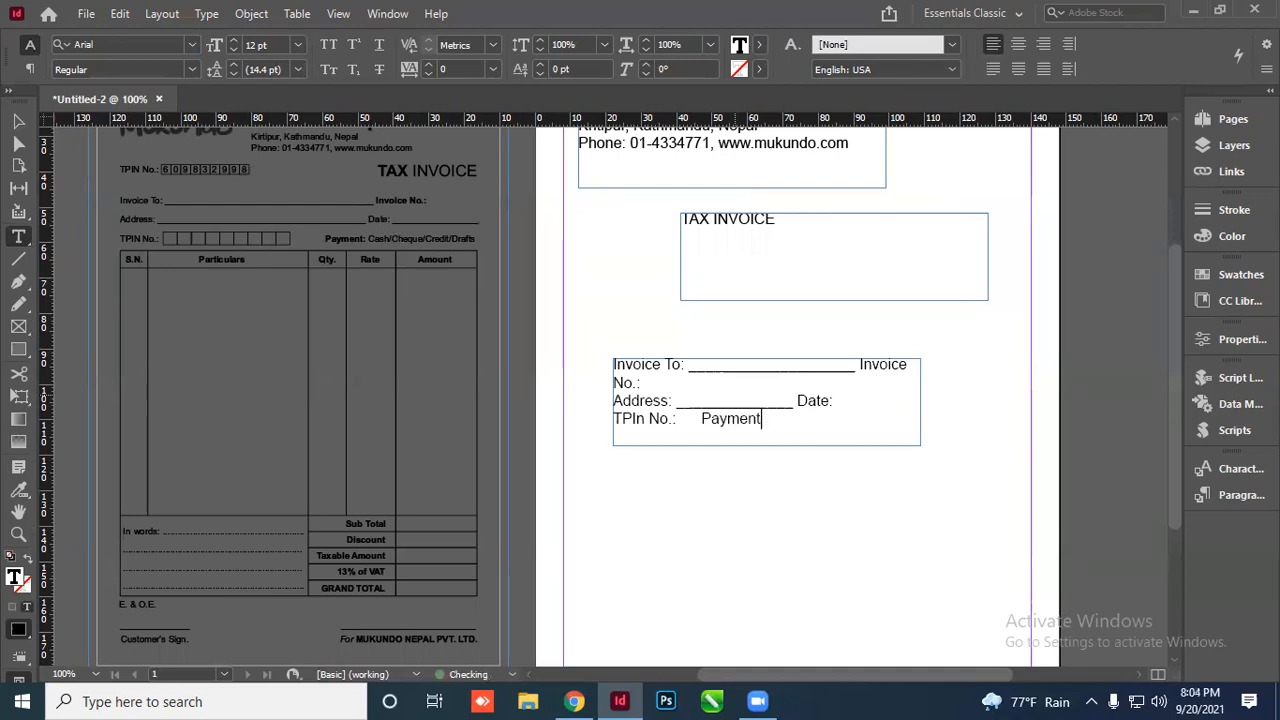
pyautogui.press('BackSpace')
pyautogui.write('L Cash/')
pyautogui.press('BackSpace')
pyautogui.press('BackSpace')
pyautogui.press('BackSpace')
pyautogui.press('BackSpace')
pyautogui.press('BackSpace')
pyautogui.write(': Cash/')
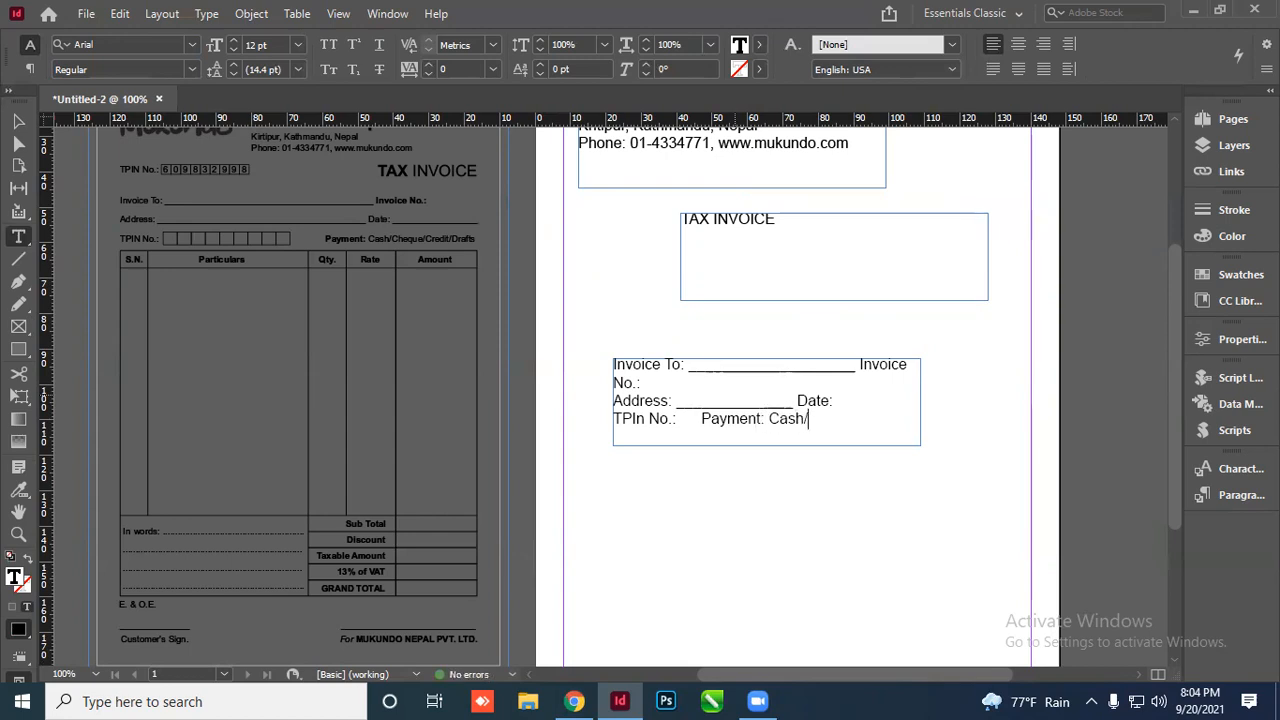
pyautogui.write('Cheque')
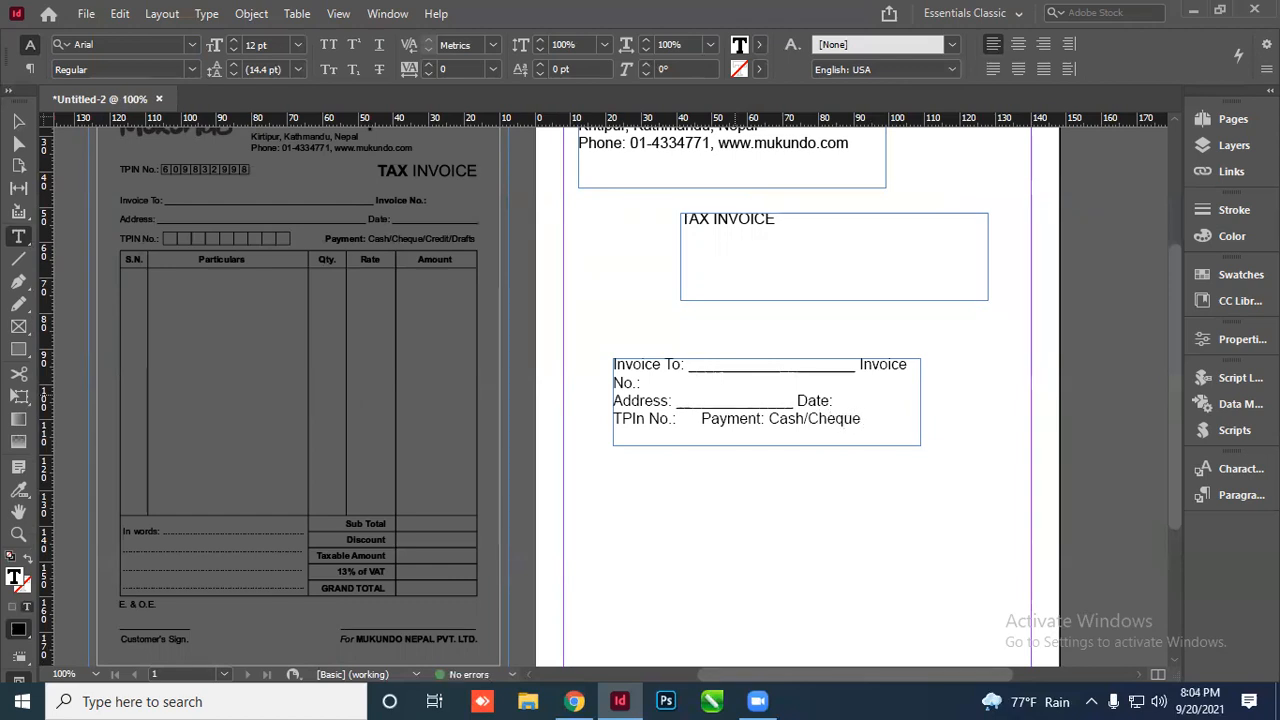
pyautogui.write('s/Credit')
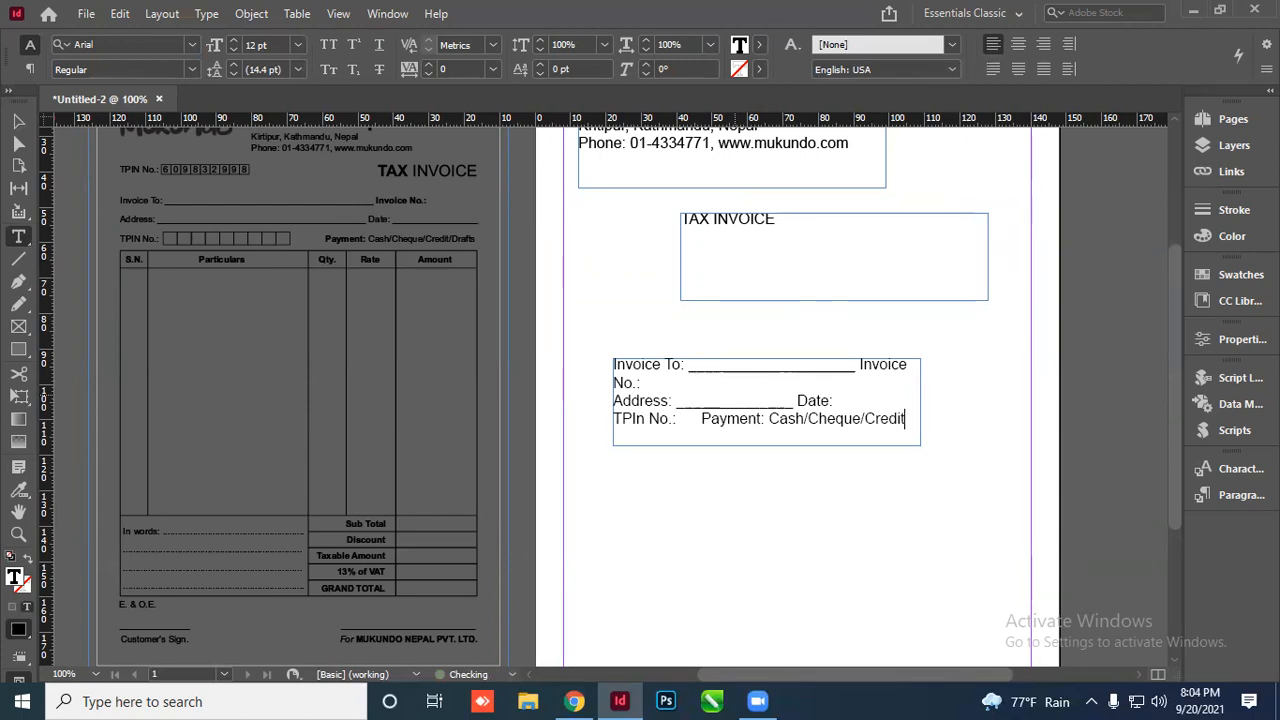
pyautogui.write('/Drafts')
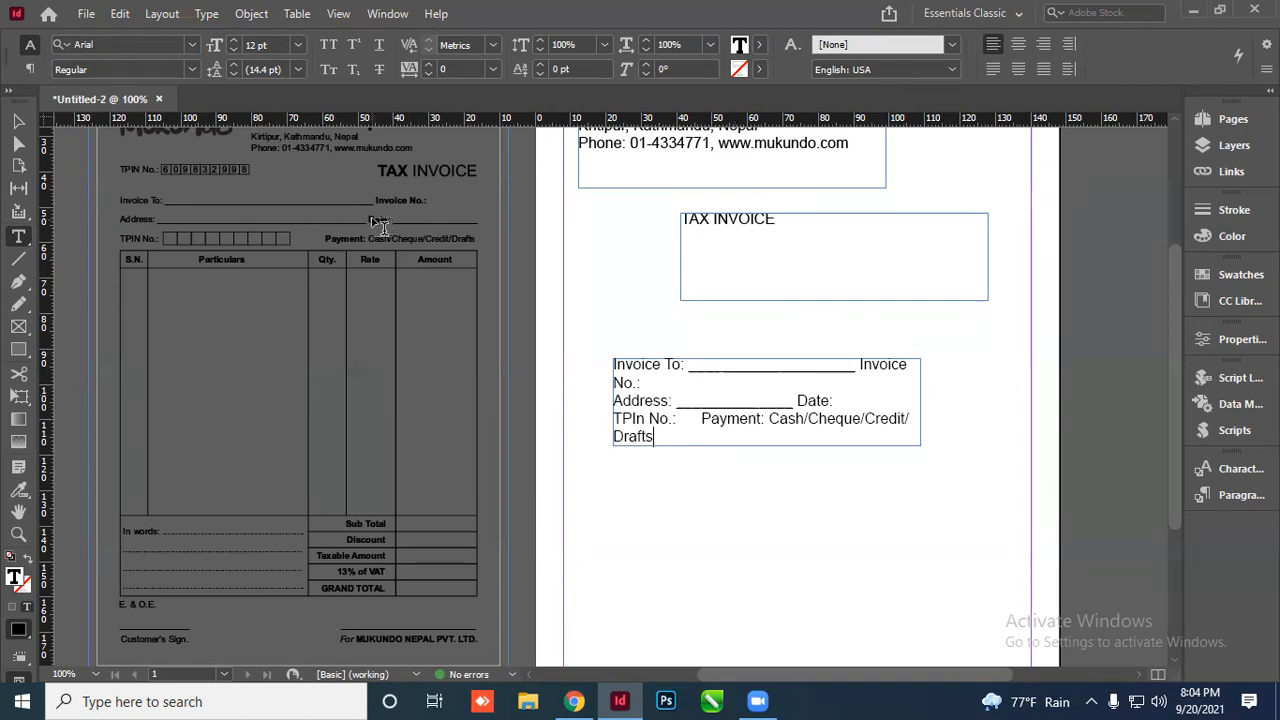
pyautogui.click(22, 117)
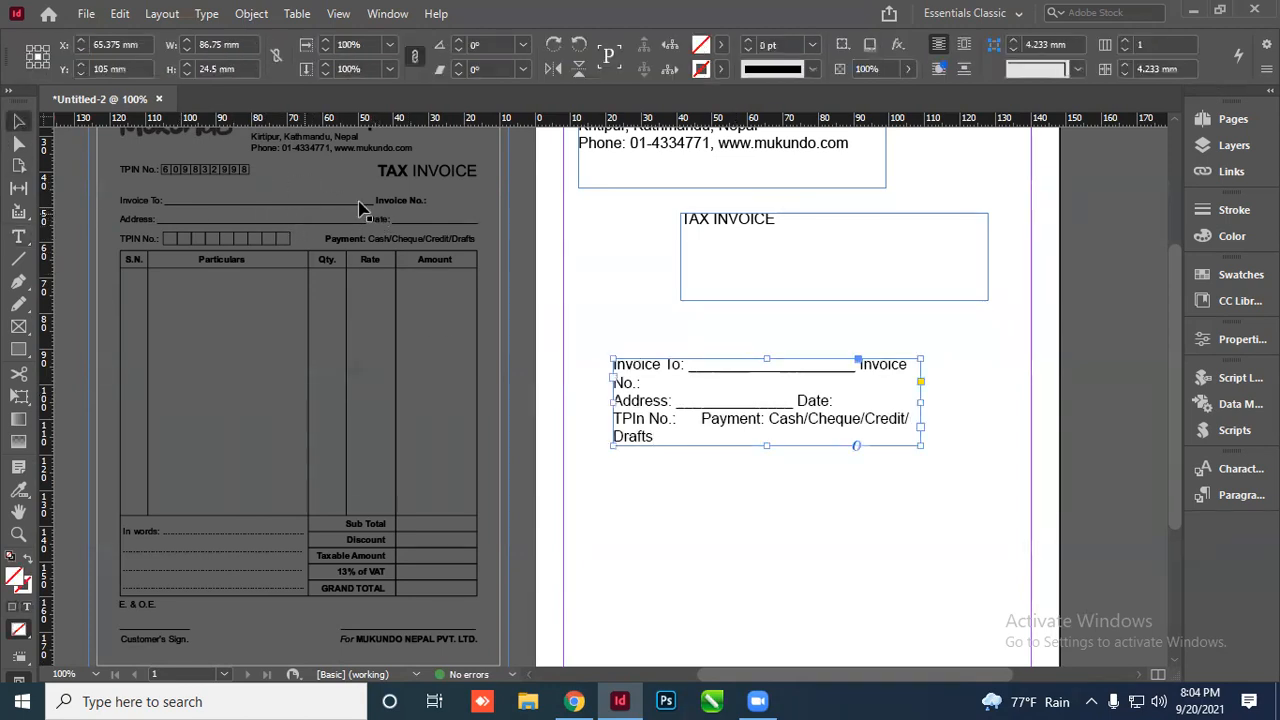
# Alt-drag a copy of the customer fields frame lower on the page and retype it as E.& O.E
pyautogui.scroll(-1, 568, 290)
pyautogui.keyDown('alt'); pyautogui.scroll(-1, 580, 340); pyautogui.keyUp('alt')
pyautogui.scroll(-1, 318, 572)
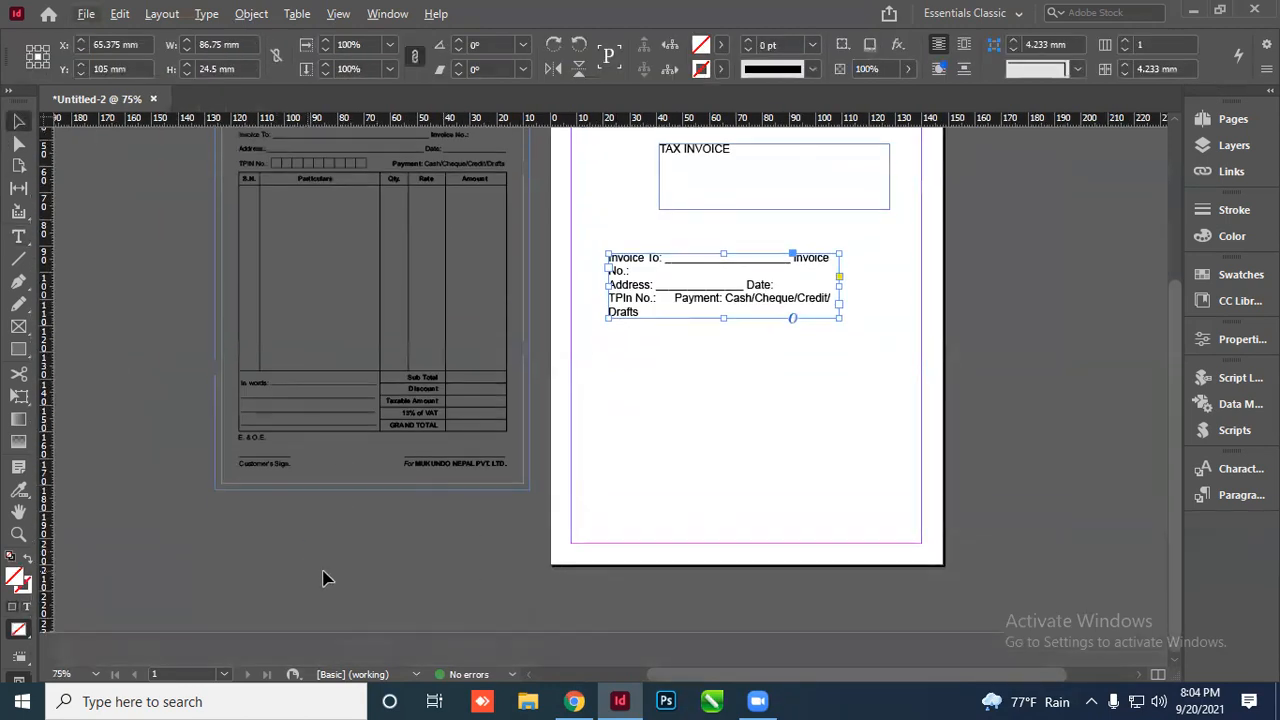
pyautogui.keyDown('alt'); pyautogui.moveTo(645, 289); pyautogui.dragTo(645, 457); pyautogui.keyUp('alt')
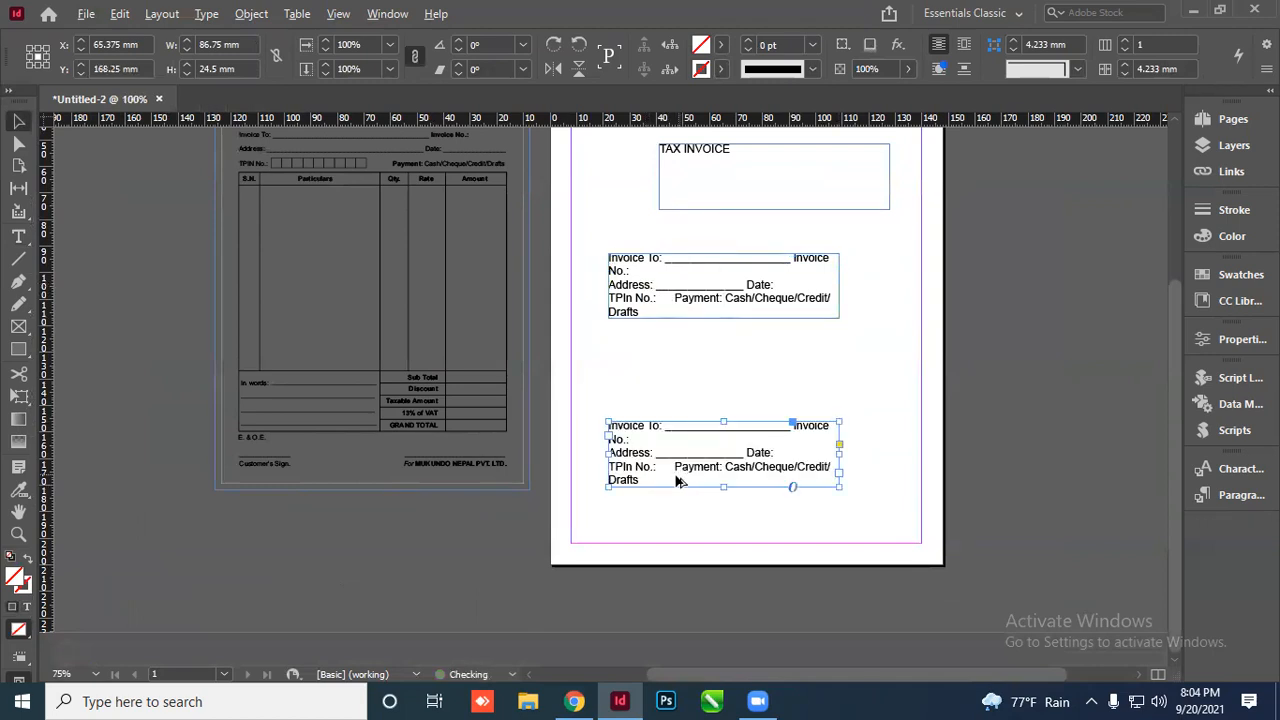
pyautogui.keyDown('alt'); pyautogui.scroll(1, 680, 480); pyautogui.keyUp('alt')
pyautogui.doubleClick(685, 458)
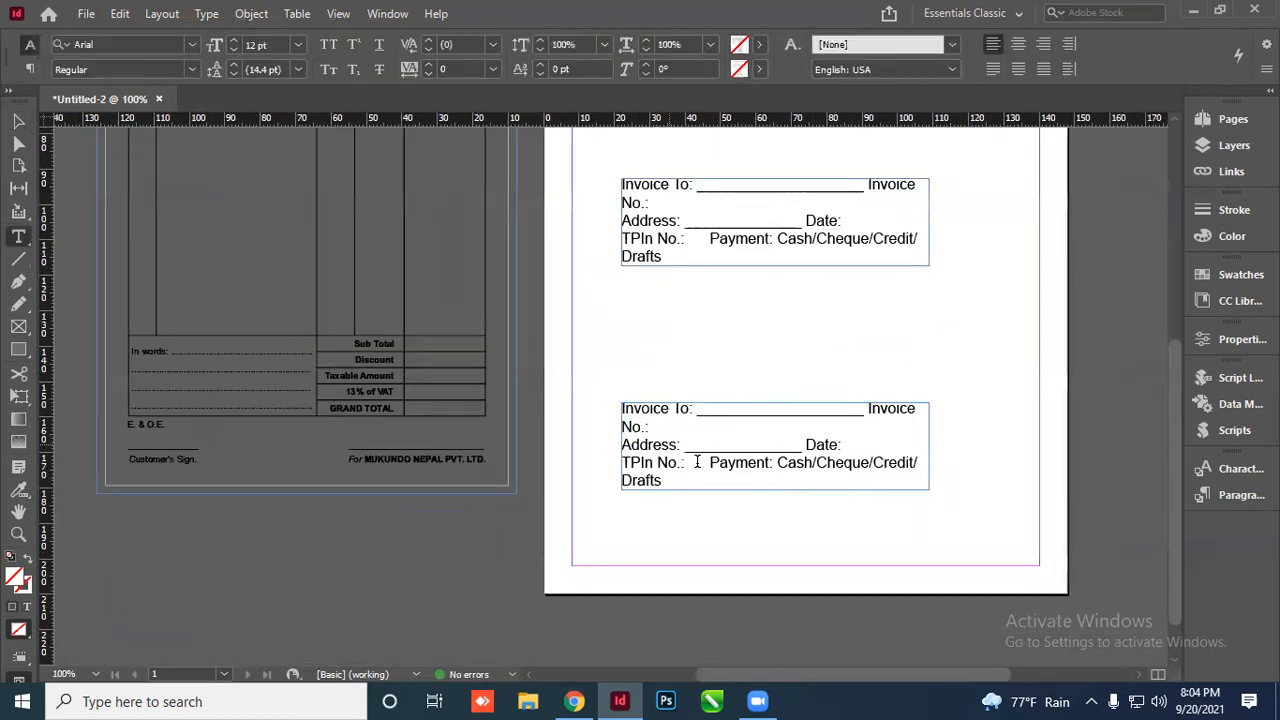
pyautogui.hotkey('ctrl', 'a')
pyautogui.write('E.')
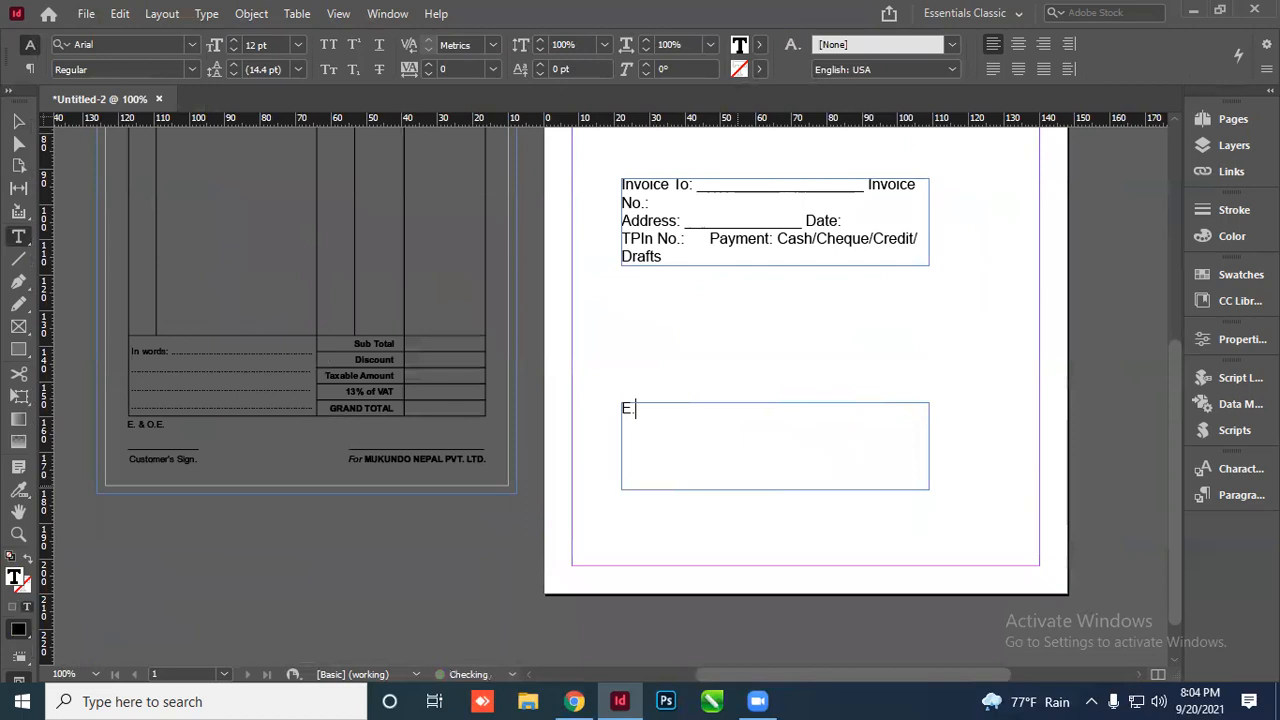
pyautogui.write('& O.E.')
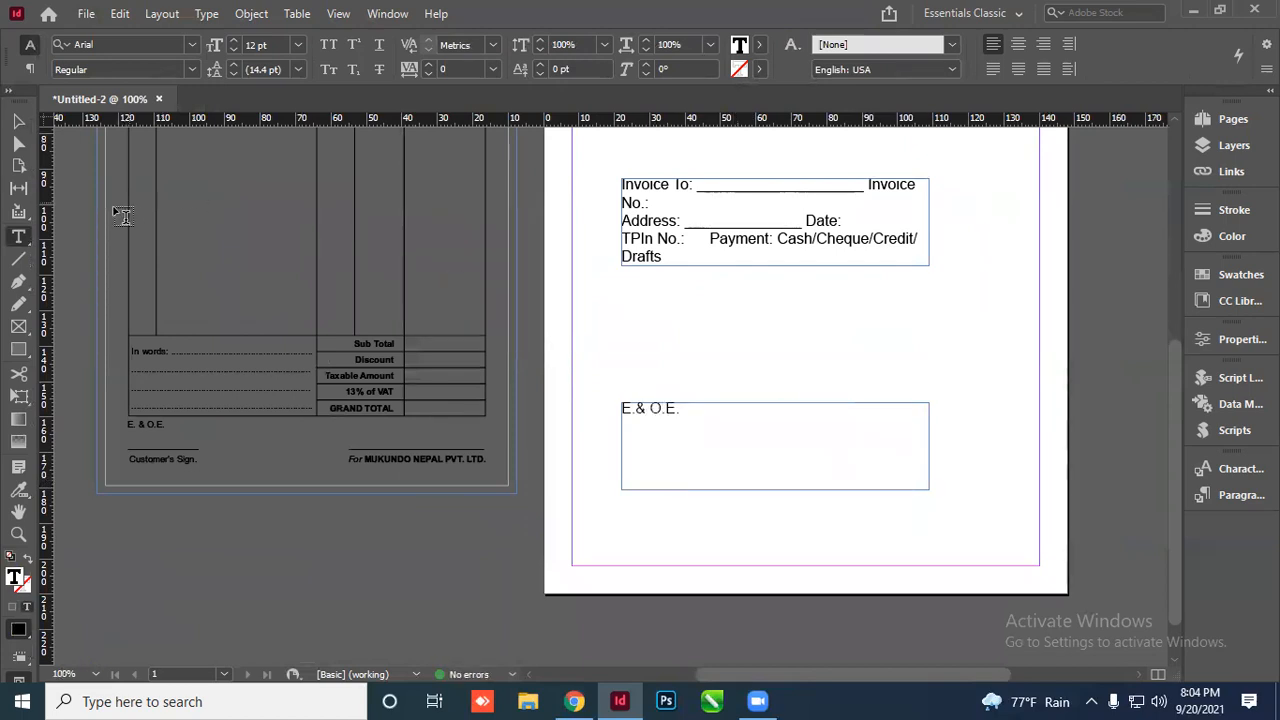
pyautogui.click(18, 121)
# Duplicate the E.& O.E. frame below it and change its text to '______________Customer's Sign.'
pyautogui.moveTo(653, 418); pyautogui.dragTo(653, 525)
pyautogui.tripleClick(672, 518)
pyautogui.write('______________')
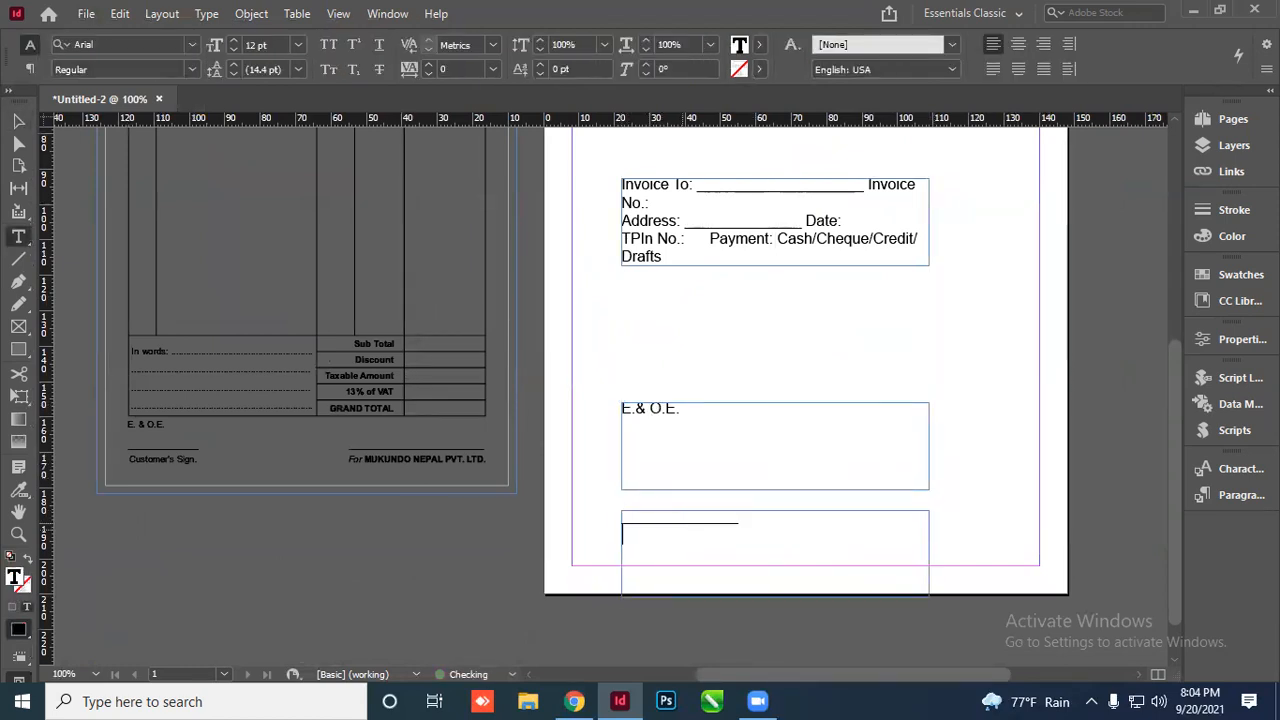
pyautogui.write("Customer's Sign.")
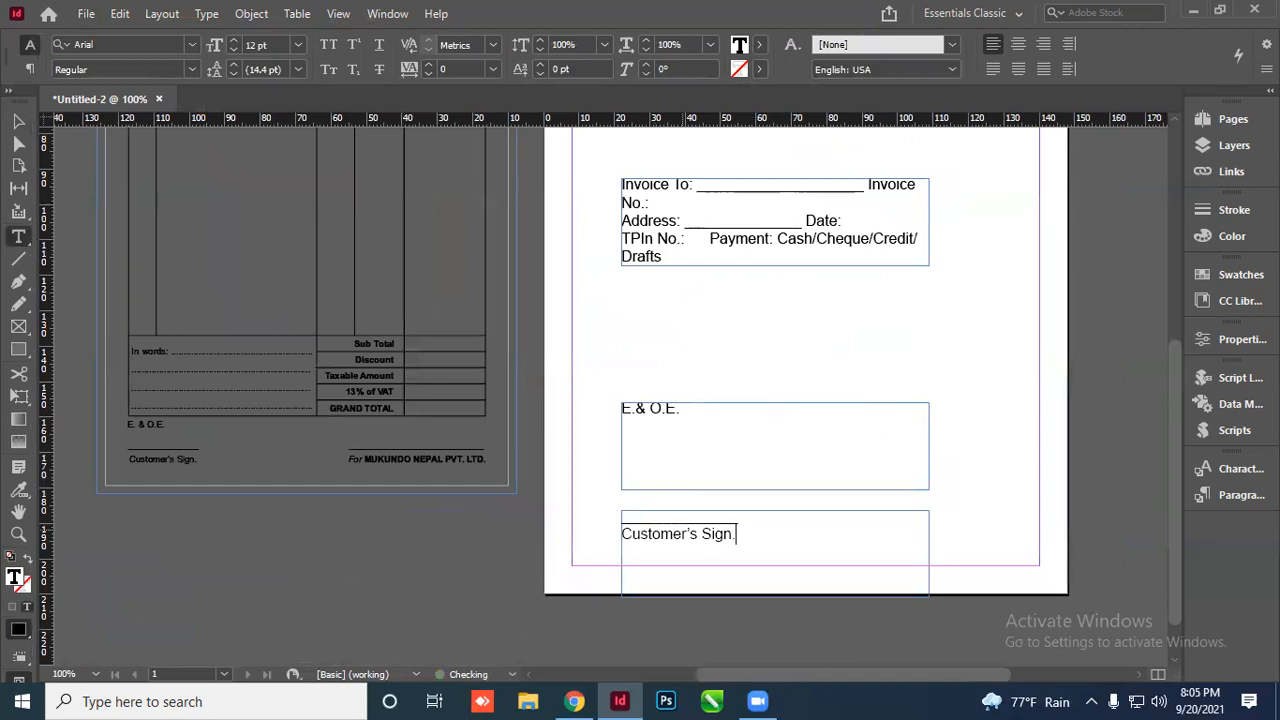
pyautogui.press('Escape')
# Copy the Customer's Sign. frame to the right and retype it as 'For MUKUNDO NEPAL PVT.'
pyautogui.moveTo(543, 531); pyautogui.dragTo(791, 514)
pyautogui.doubleClick(791, 514)
pyautogui.hotkey('ctrl', '=')
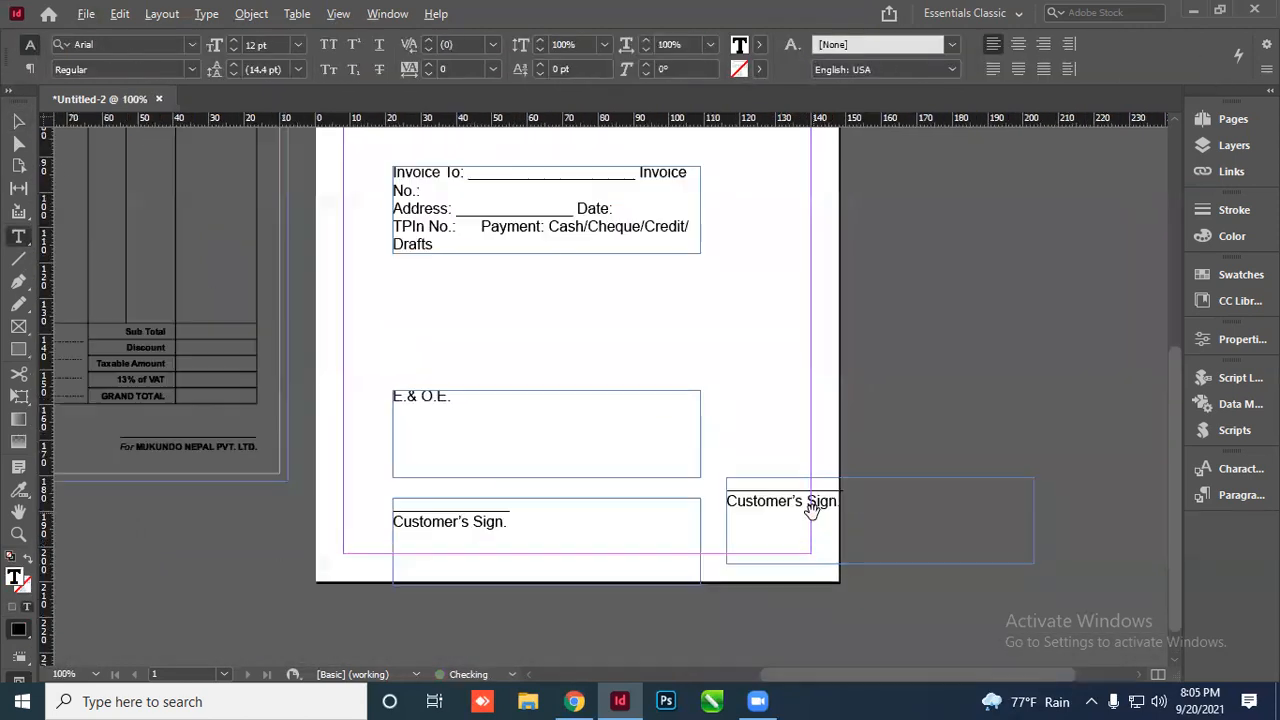
pyautogui.tripleClick(837, 503)
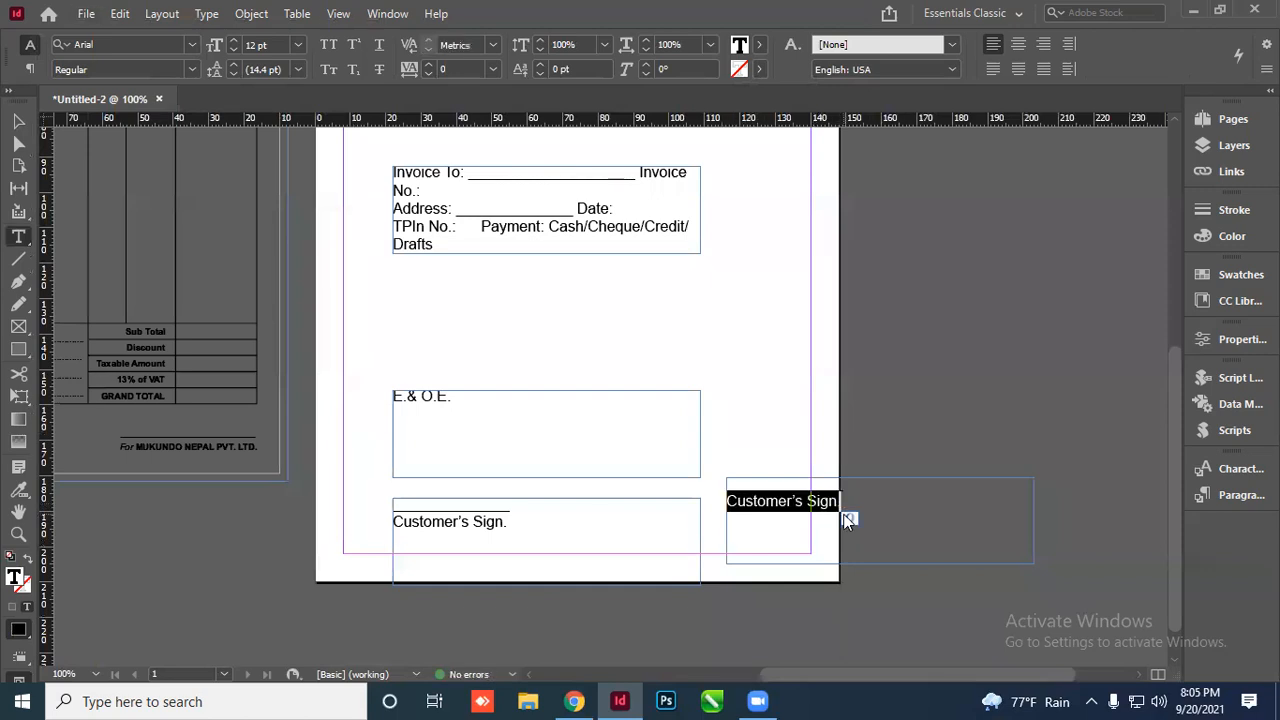
pyautogui.write('For M')
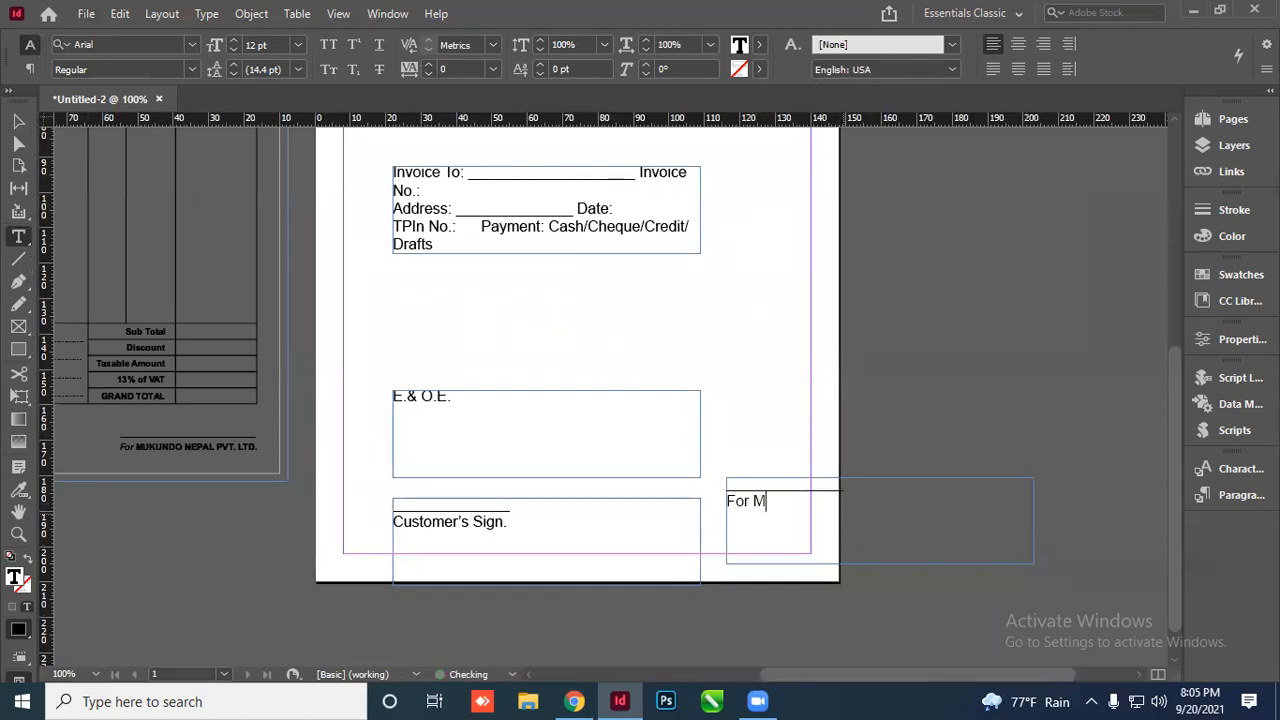
pyautogui.write('UKUNDO NEPAL')
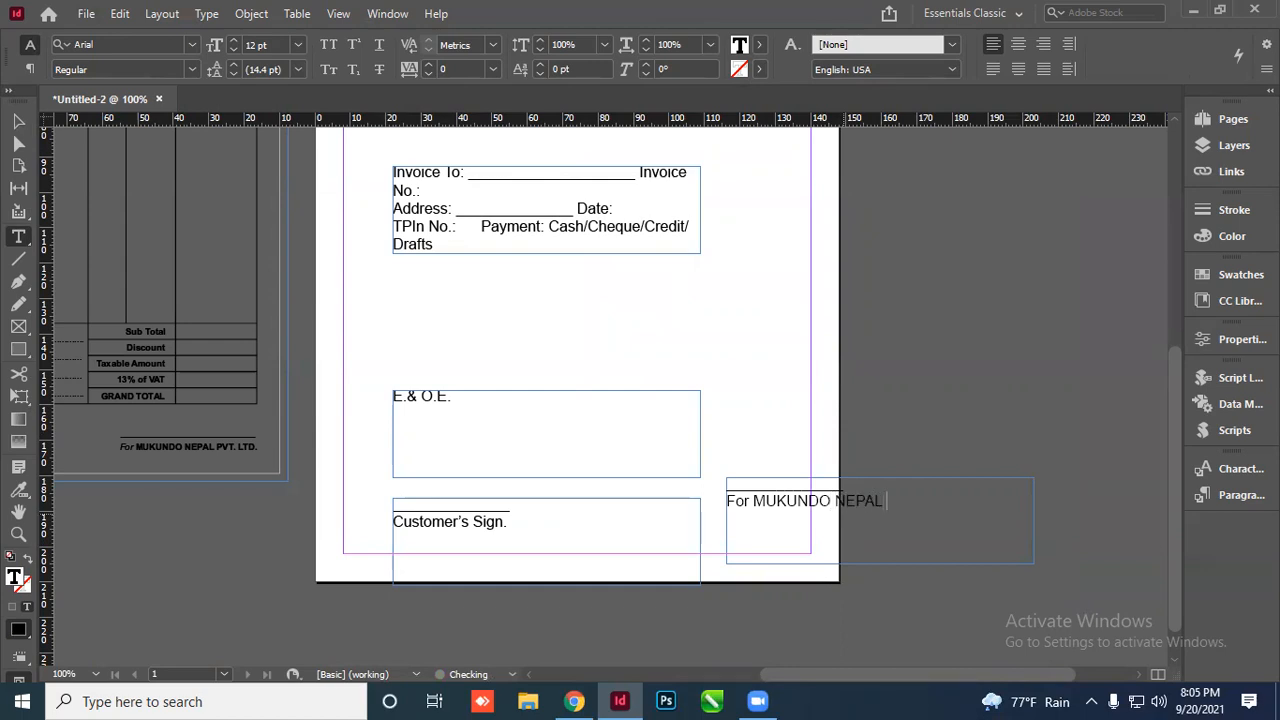
pyautogui.write(' PVT. LTD.')
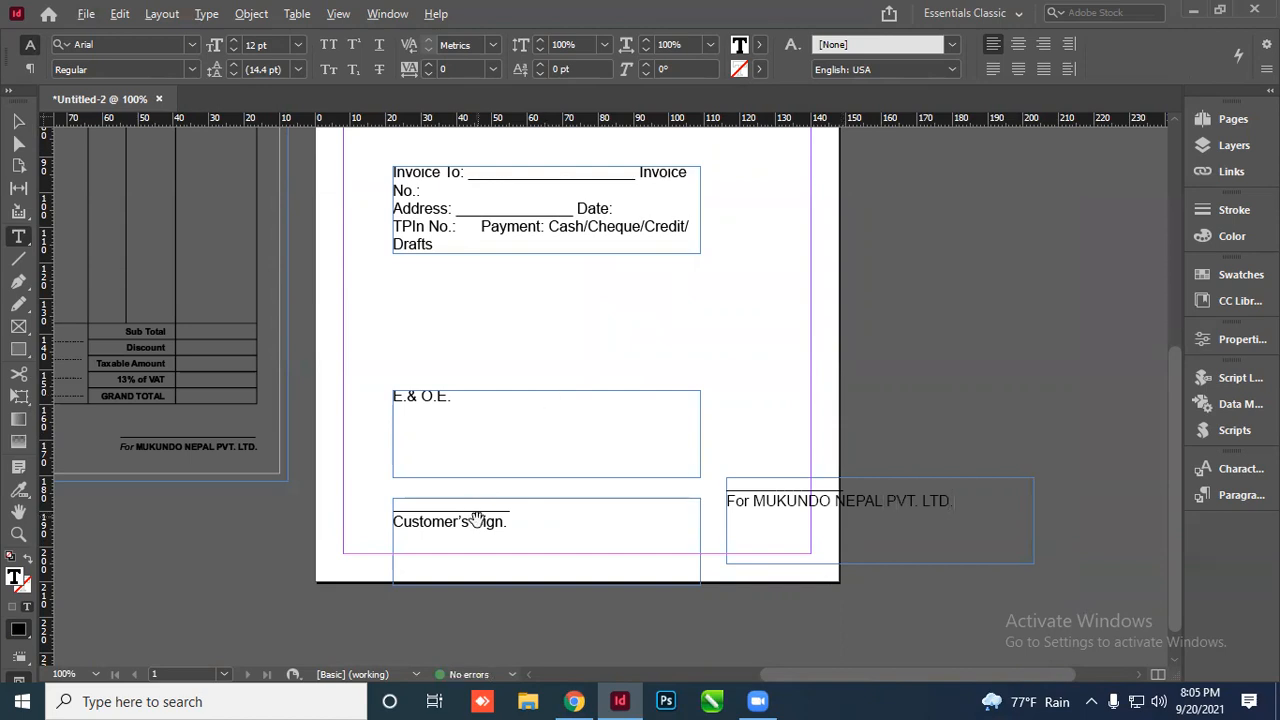
pyautogui.scroll(-3, 477, 520)
pyautogui.hotkey('ctrl', '=')
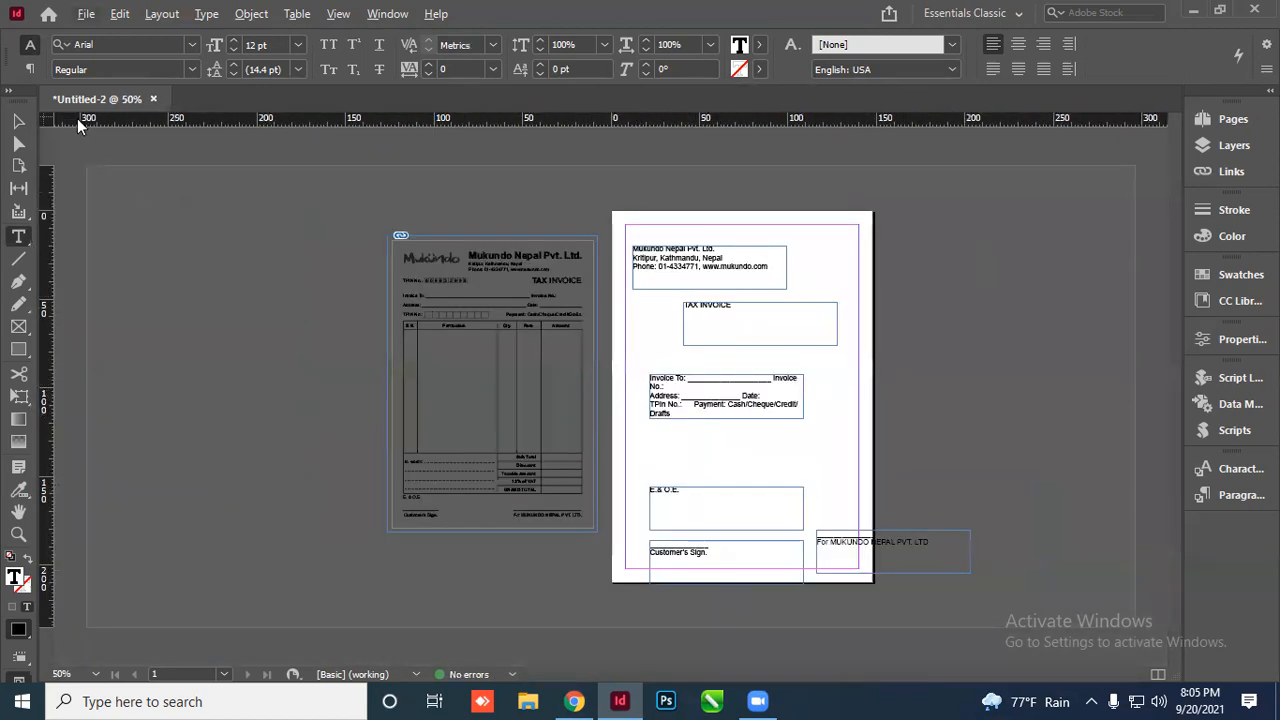
# Set all the header text to 10 pt
pyautogui.click(19, 122)
pyautogui.hotkey('ctrl', '=')
pyautogui.hotkey('ctrl', '=')
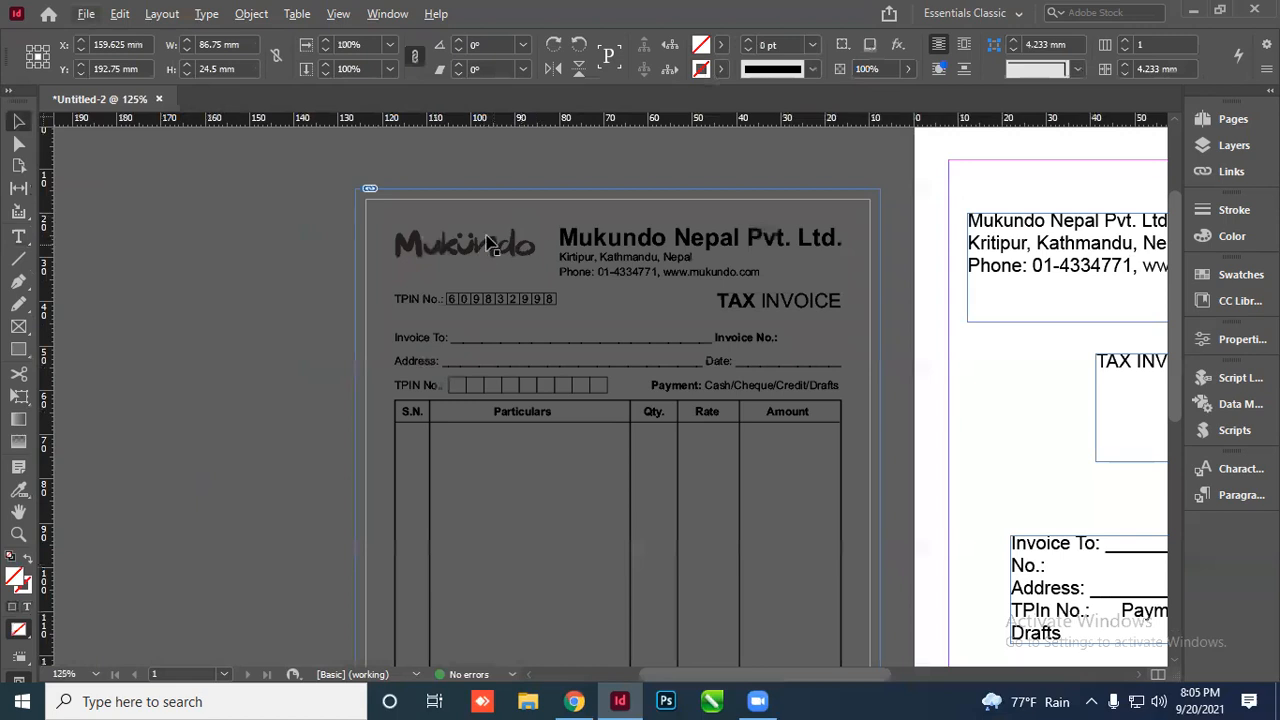
pyautogui.scroll(-3, 380, 250)
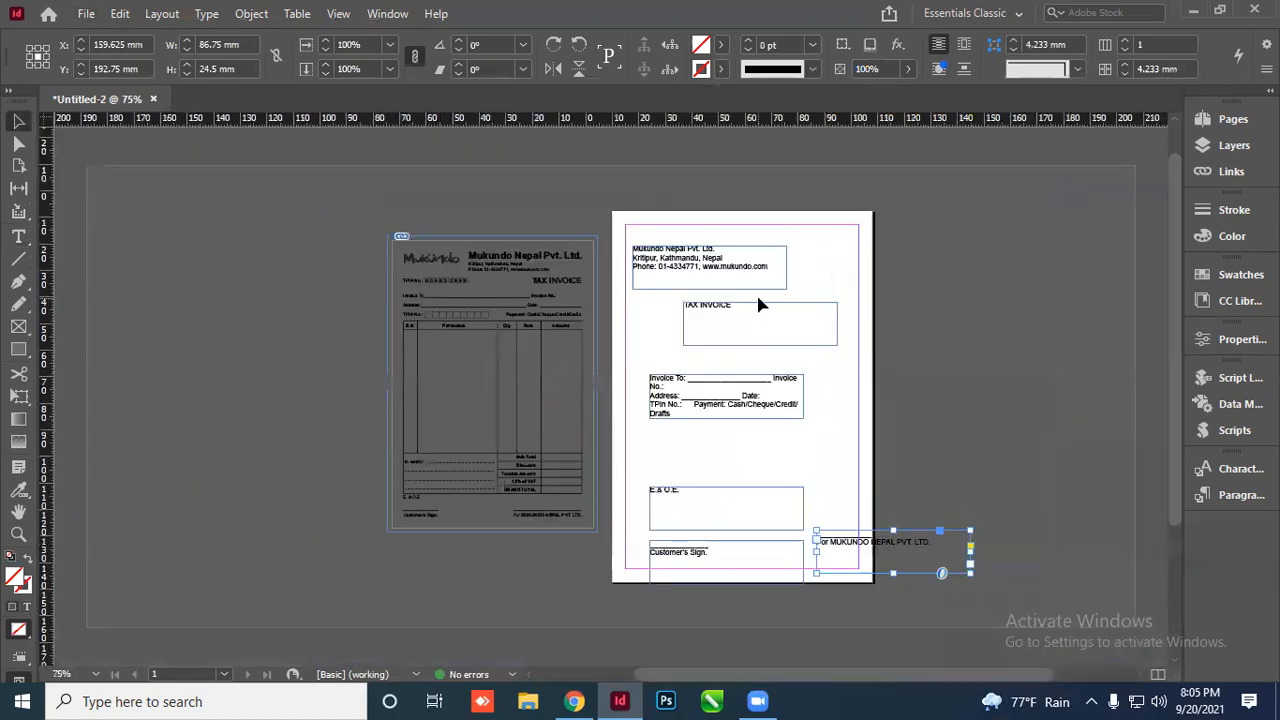
pyautogui.scroll(1, 710, 278)
pyautogui.scroll(1, 706, 272)
pyautogui.doubleClick(689, 279)
pyautogui.moveTo(754, 243); pyautogui.dragTo(585, 242)
pyautogui.click(657, 278)
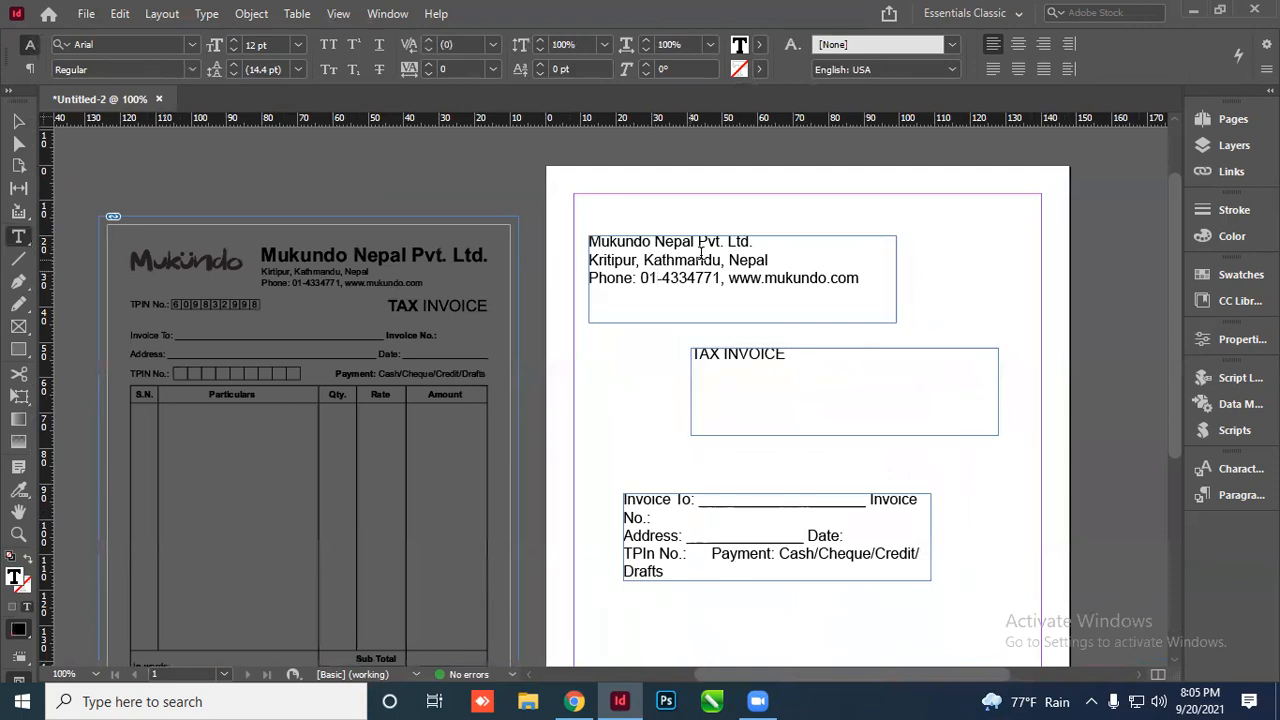
pyautogui.hotkey('ctrl', 'a')
pyautogui.click(273, 44)
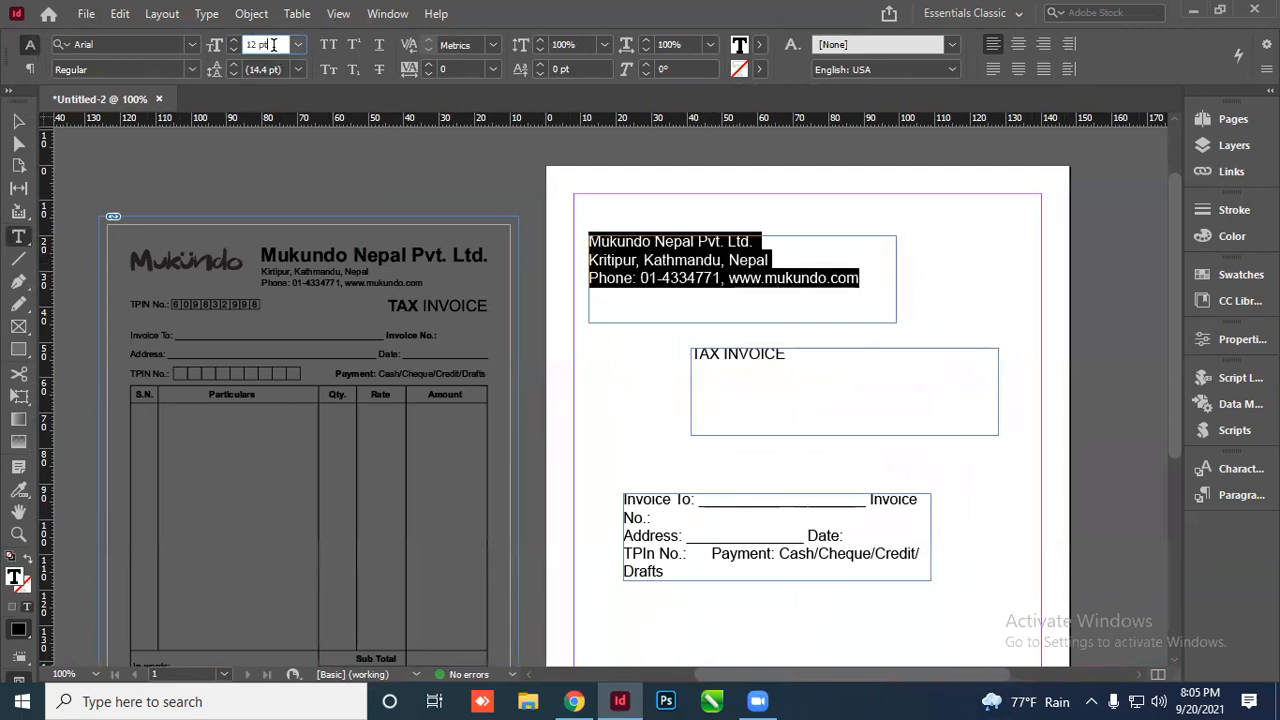
pyautogui.write('10')
pyautogui.press('Return')
pyautogui.click(736, 270)
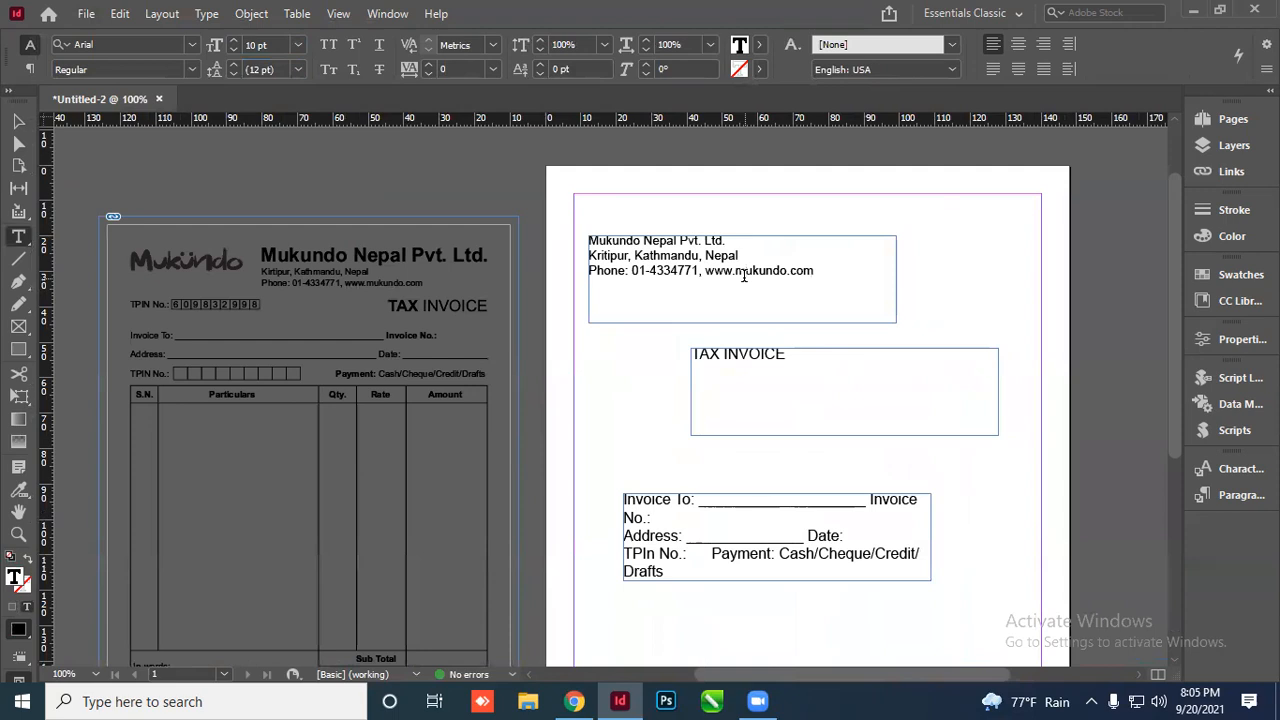
# Make the 'Mukundo Nepal Pvt. Ltd.' line bold and enlarge it to 18 pt
pyautogui.moveTo(732, 241); pyautogui.dragTo(586, 238)
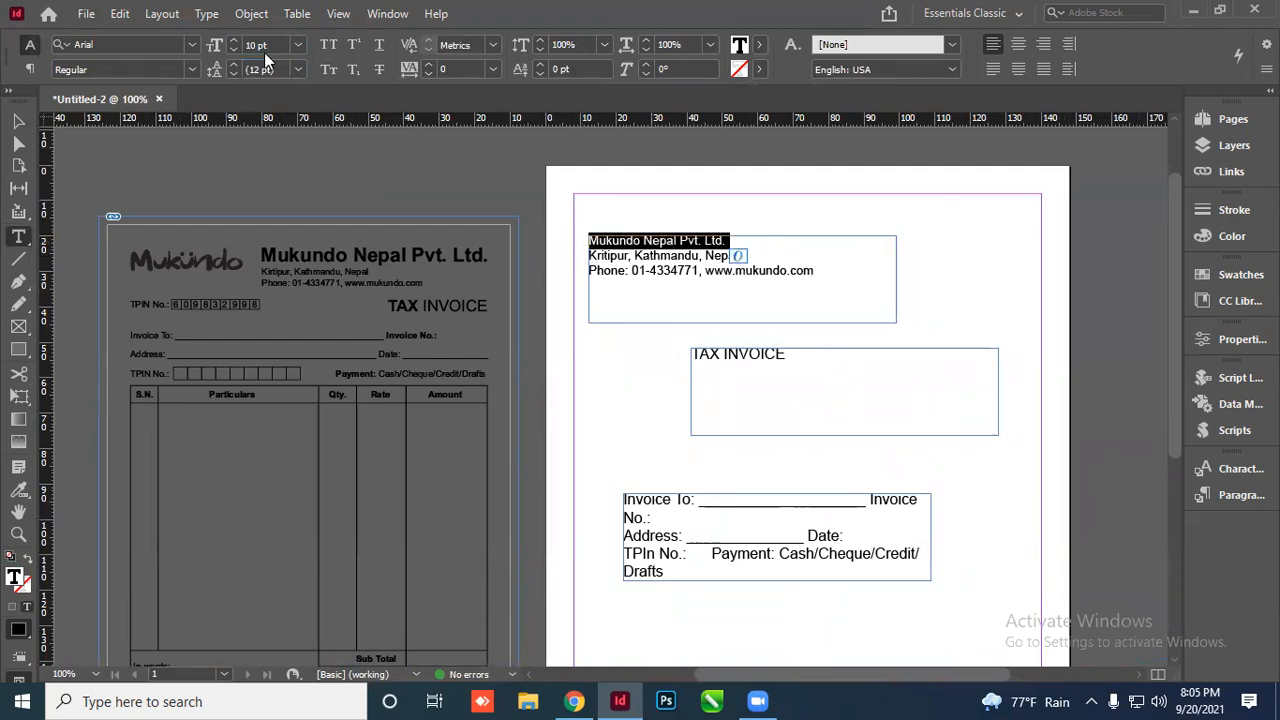
pyautogui.click(195, 68)
pyautogui.click(71, 207)
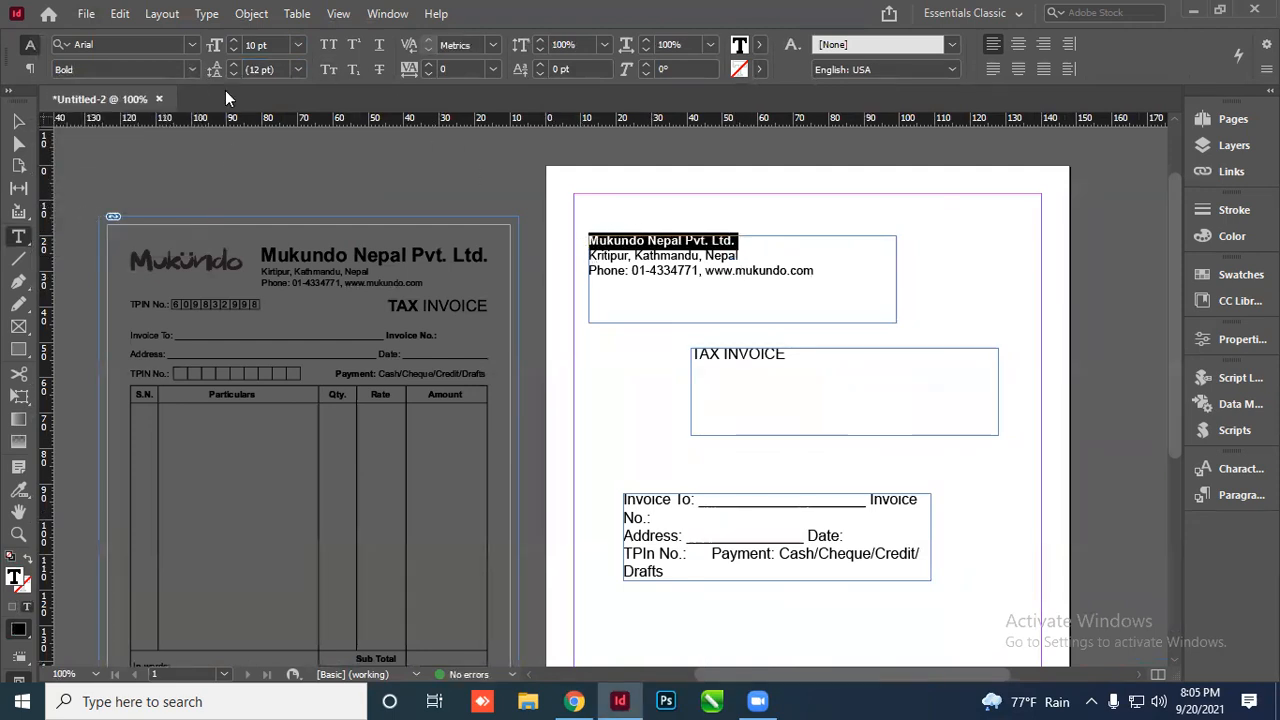
pyautogui.click(232, 40)
pyautogui.click(232, 40)
pyautogui.click(232, 40)
pyautogui.click(232, 40)
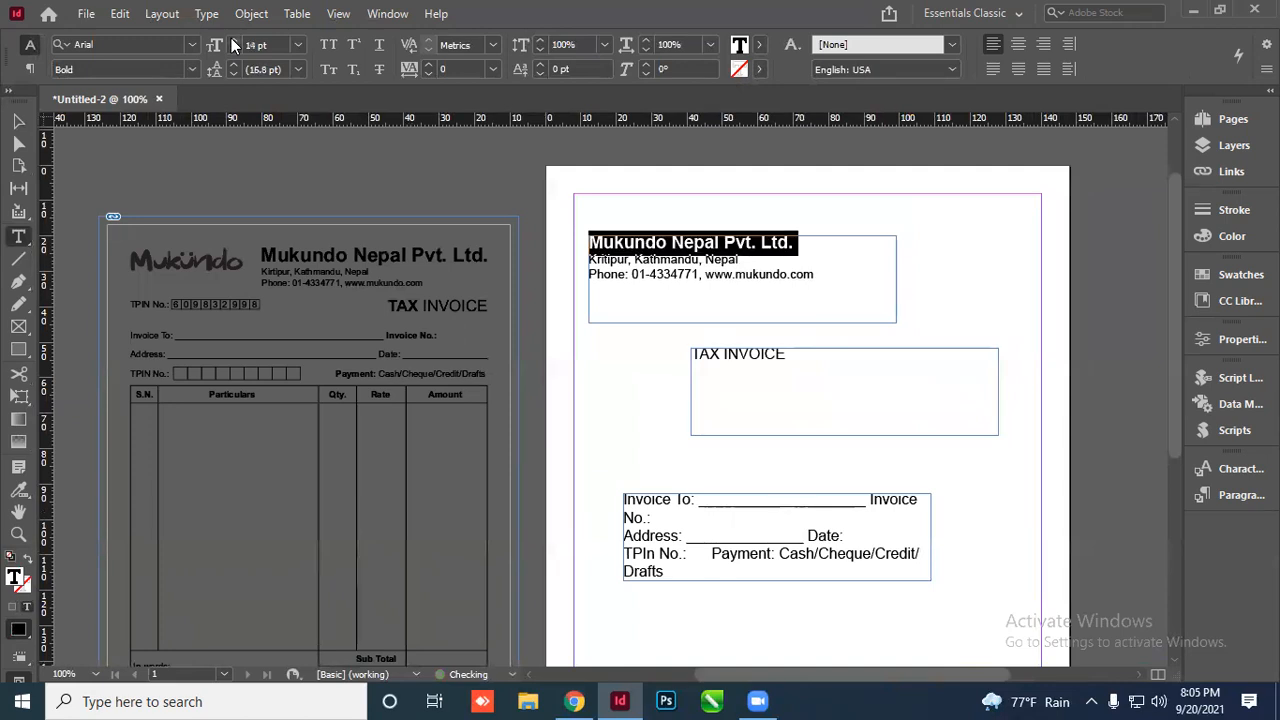
pyautogui.click(232, 40)
pyautogui.click(232, 40)
pyautogui.click(232, 40)
pyautogui.click(232, 40)
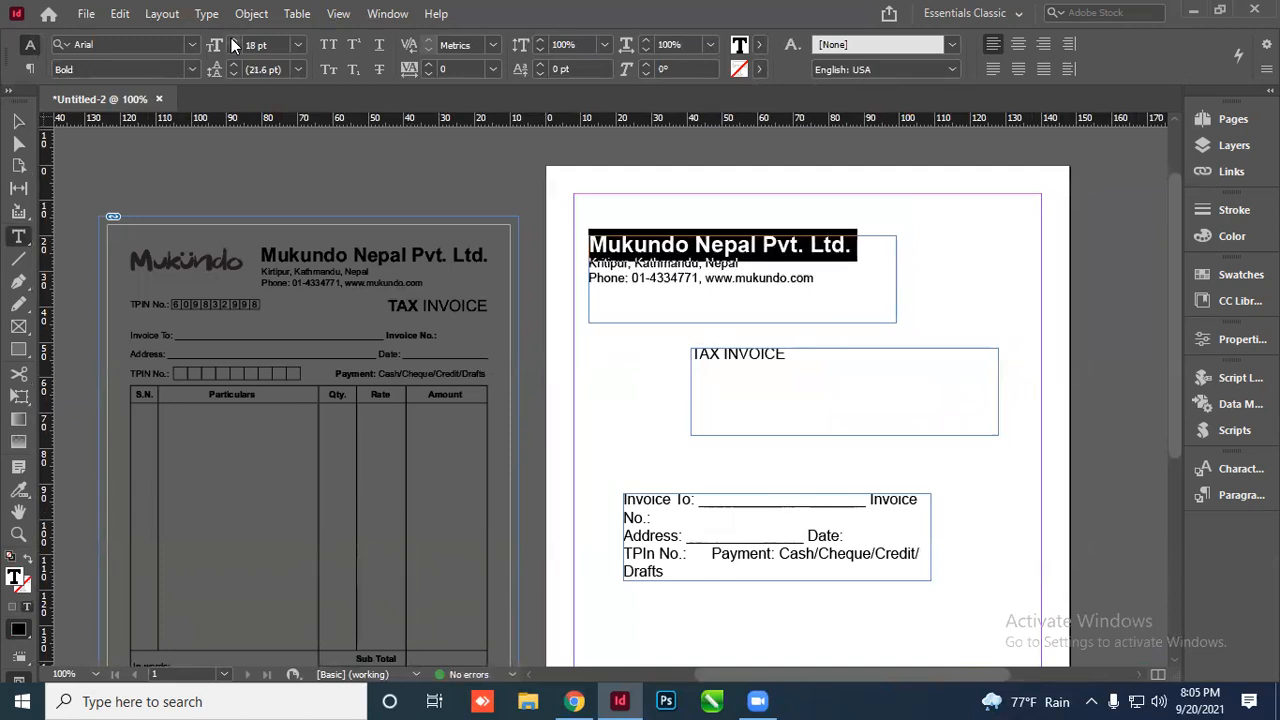
pyautogui.click(232, 40)
pyautogui.click(16, 124)
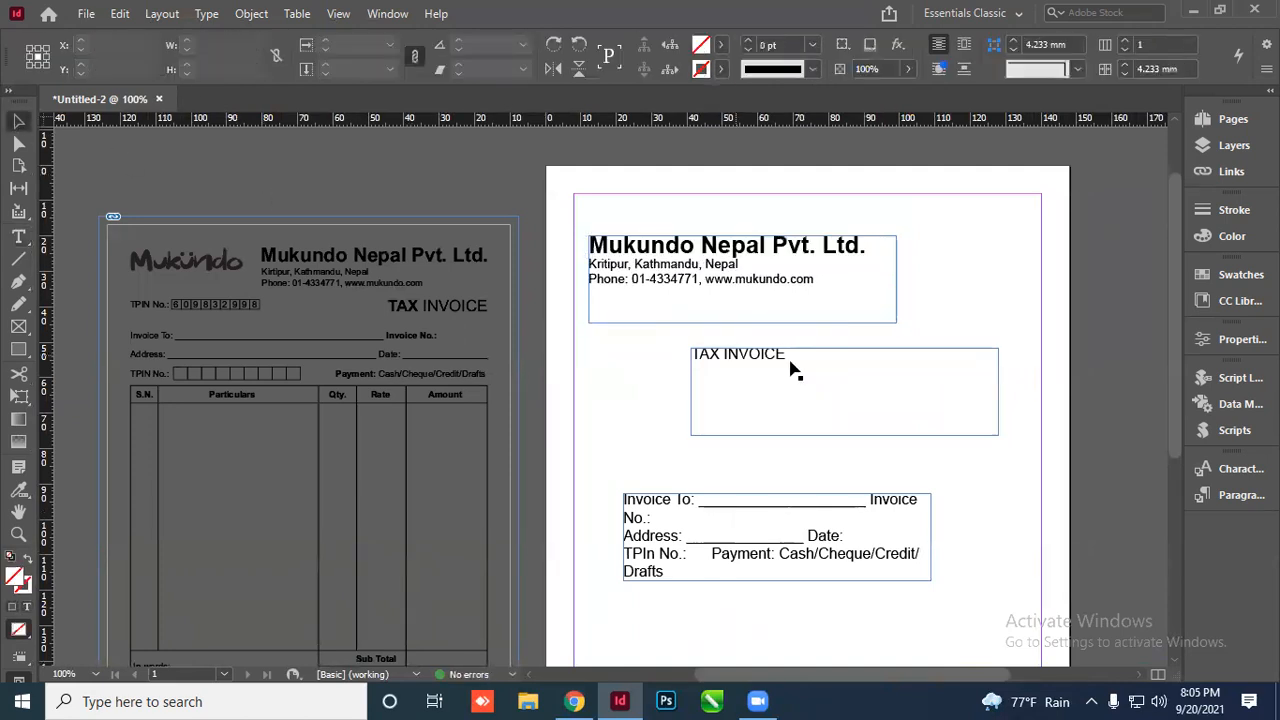
pyautogui.click(661, 272)
pyautogui.scroll(2, 661, 272)
# Select all three lines of the header text
pyautogui.doubleClick(659, 273)
pyautogui.hotkey('ctrl', 'a')
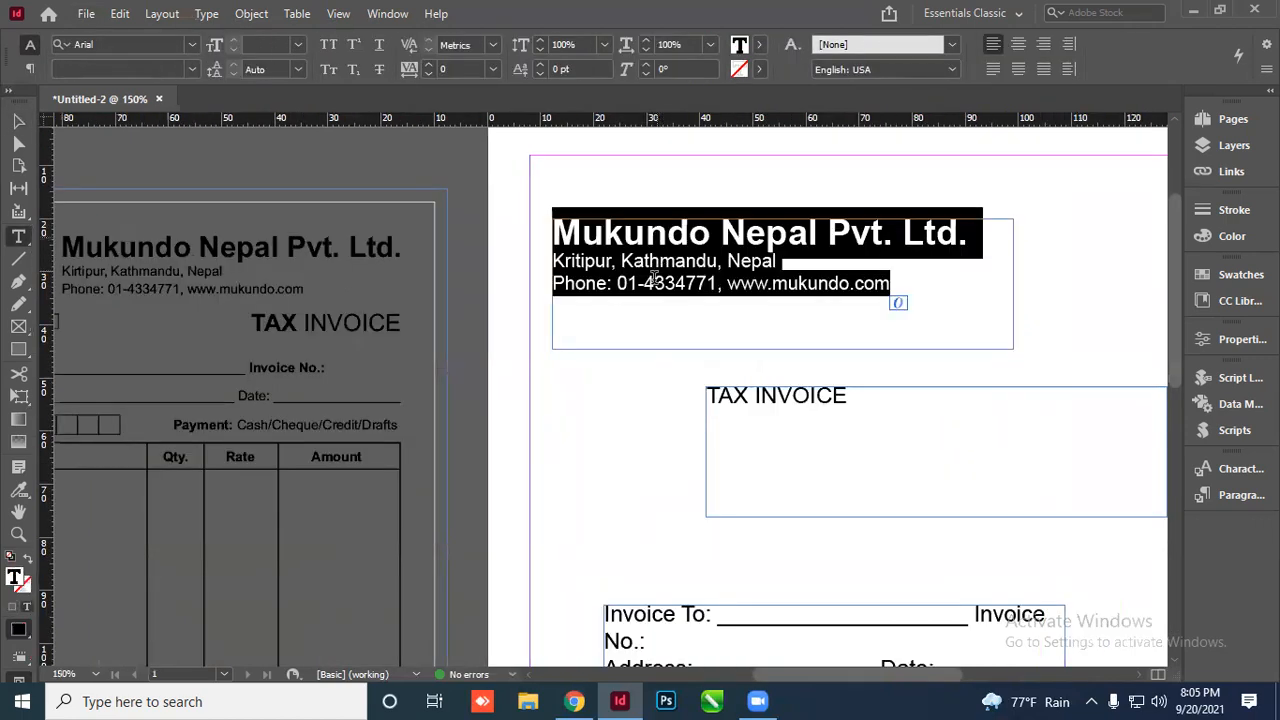
pyautogui.click(630, 263)
pyautogui.moveTo(604, 236); pyautogui.dragTo(748, 236)
pyautogui.moveTo(580, 281); pyautogui.dragTo(704, 283)
pyautogui.moveTo(596, 261); pyautogui.dragTo(666, 257)
pyautogui.click(666, 229)
pyautogui.hotkey('ctrl', 'a')
pyautogui.moveTo(634, 260); pyautogui.dragTo(741, 261)
pyautogui.moveTo(555, 228); pyautogui.dragTo(895, 298)
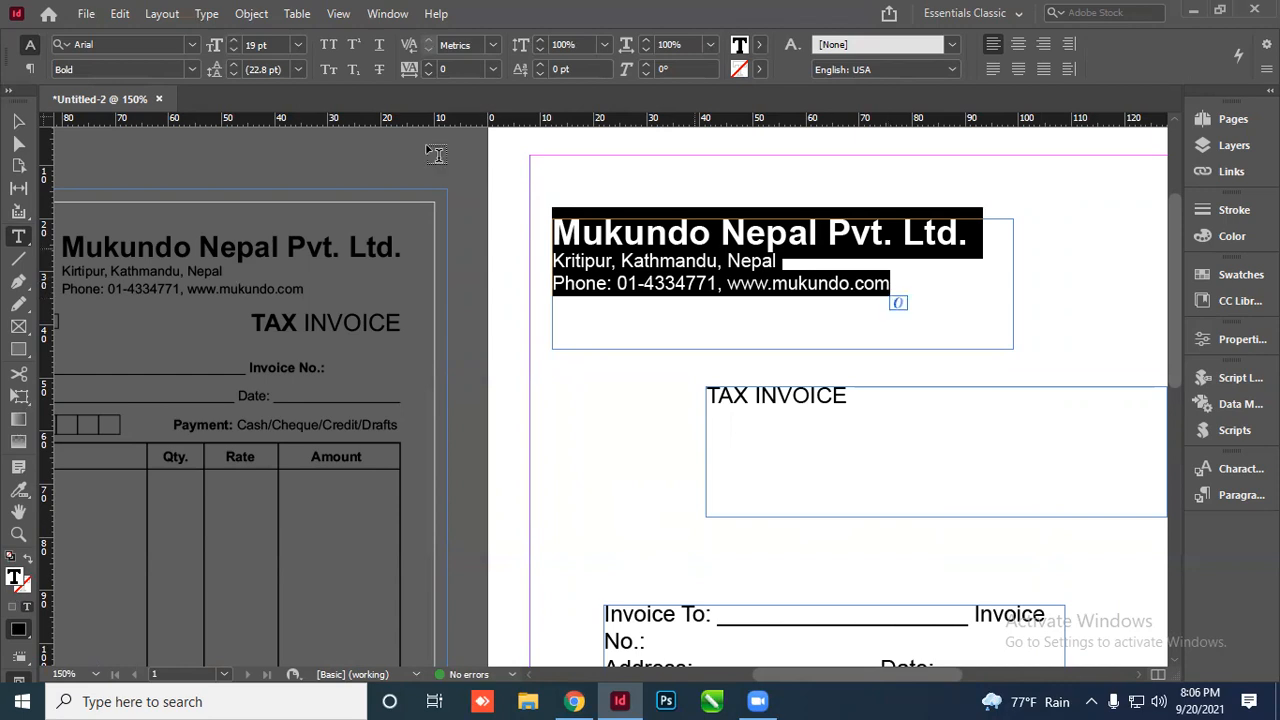
# Set the header's leading to 11 pt, then step it up to 15 pt
pyautogui.click(298, 69)
pyautogui.click(249, 75)
pyautogui.click(298, 69)
pyautogui.click(285, 196)
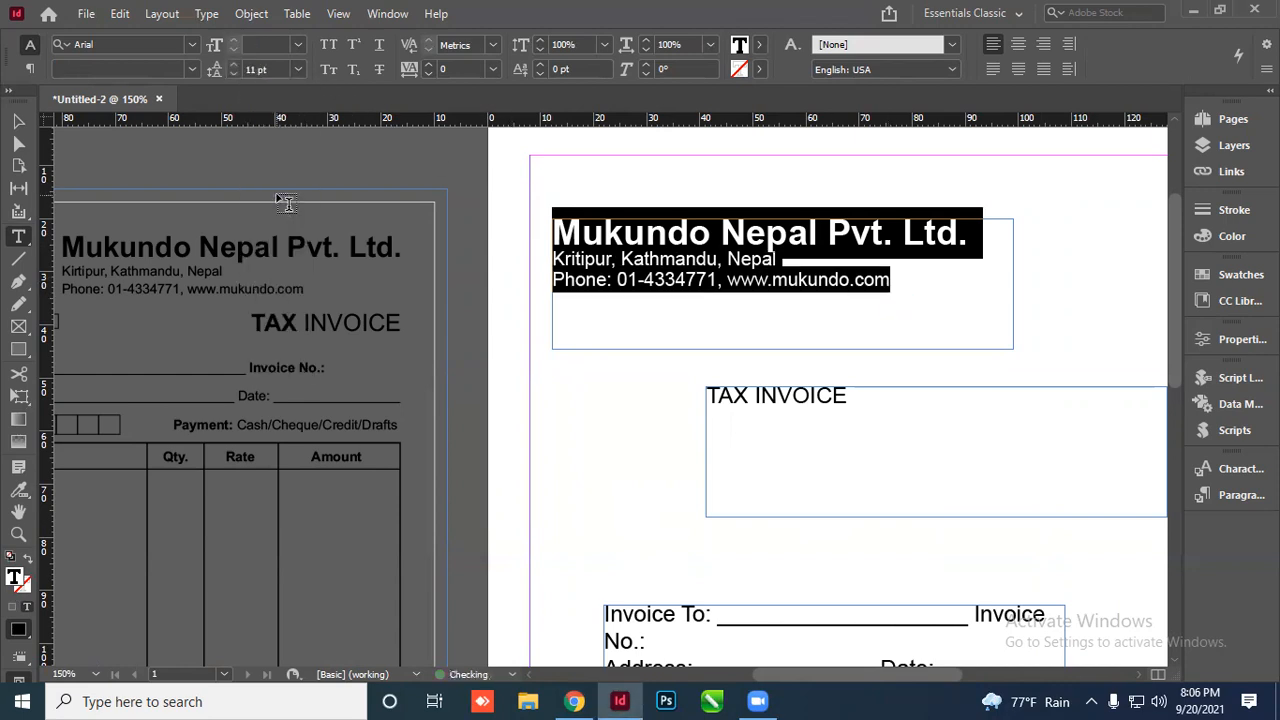
pyautogui.click(231, 63)
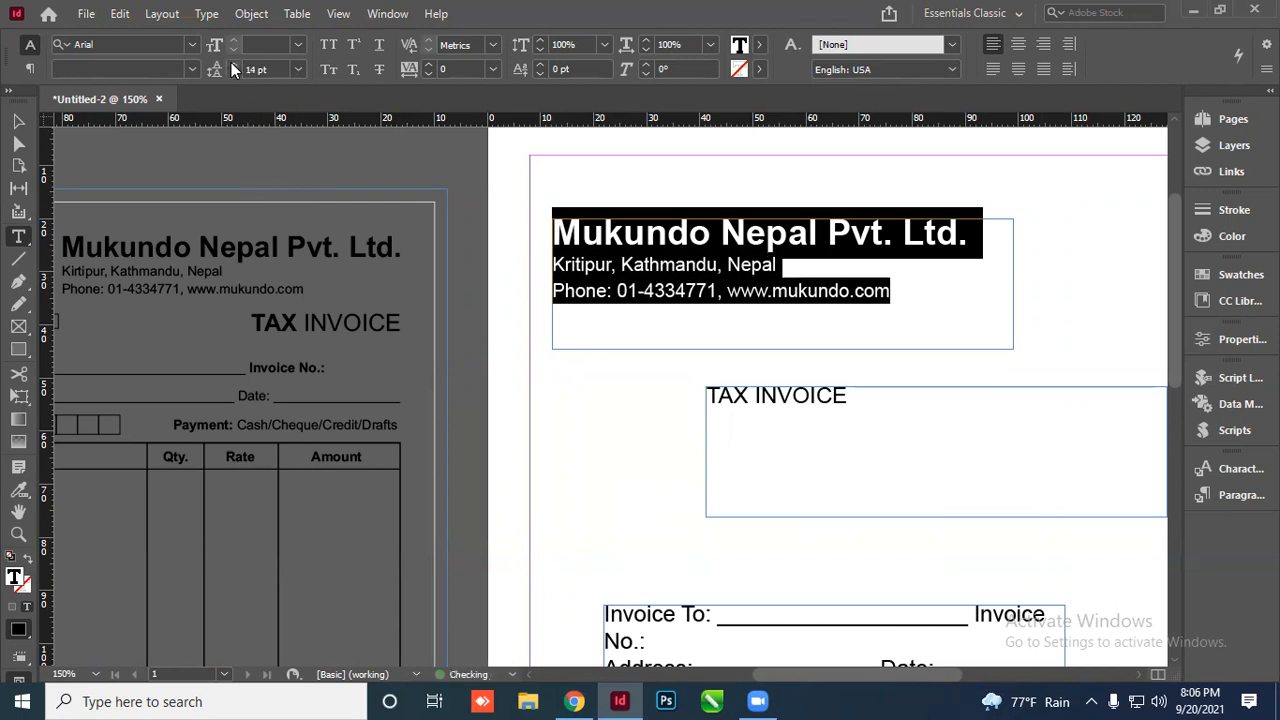
pyautogui.click(231, 63)
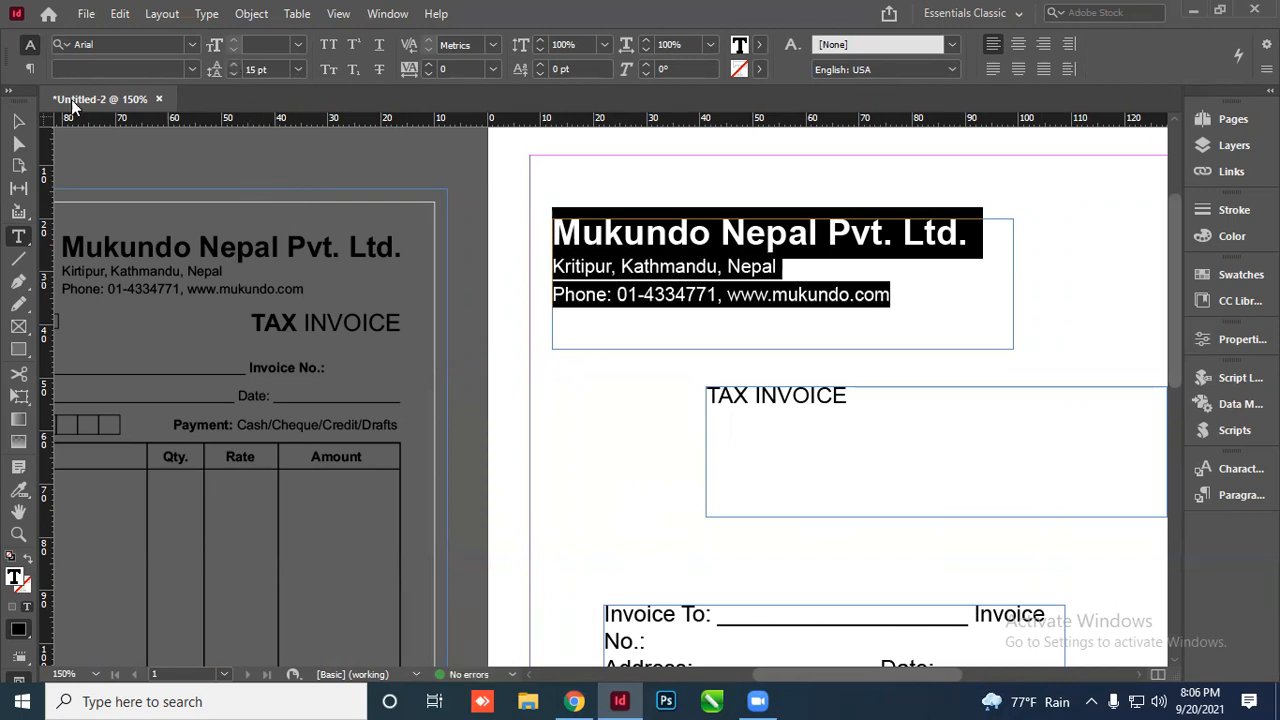
pyautogui.click(18, 121)
pyautogui.click(66, 162)
pyautogui.scroll(-1, 400, 250)
pyautogui.scroll(2, 520, 255)
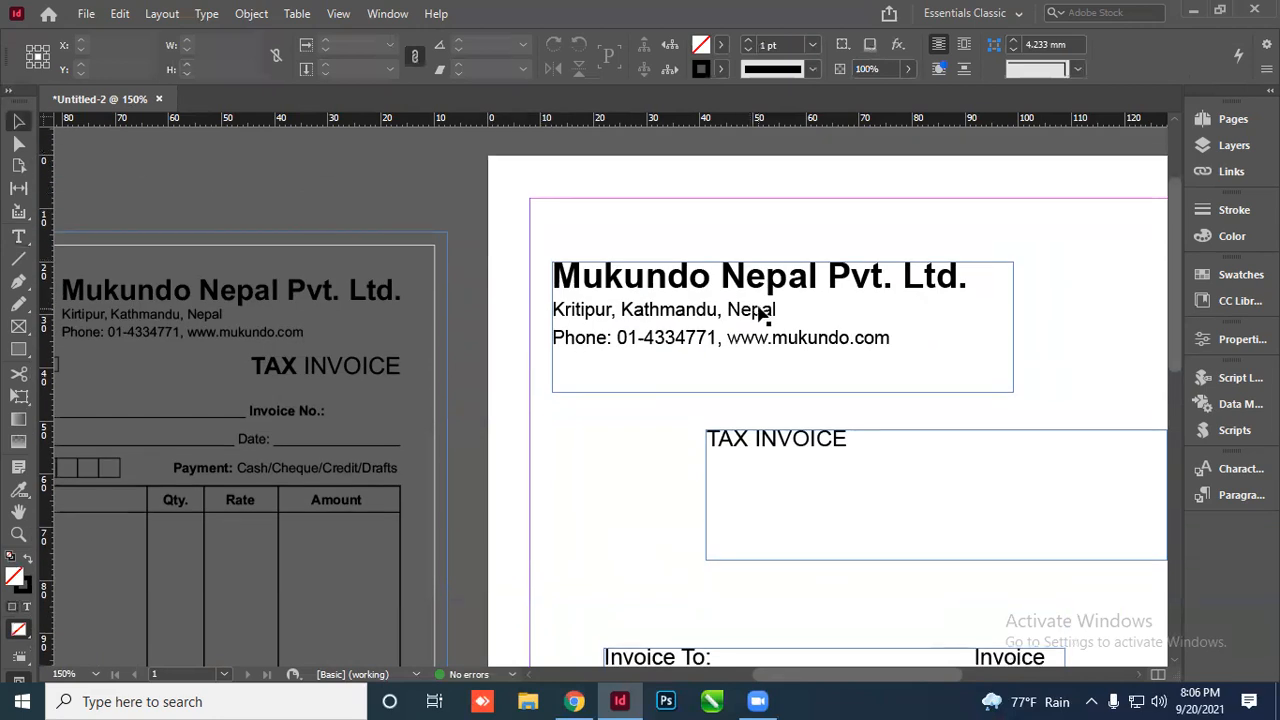
pyautogui.scroll(-2, 760, 309)
pyautogui.scroll(1, 850, 336)
pyautogui.click(708, 313)
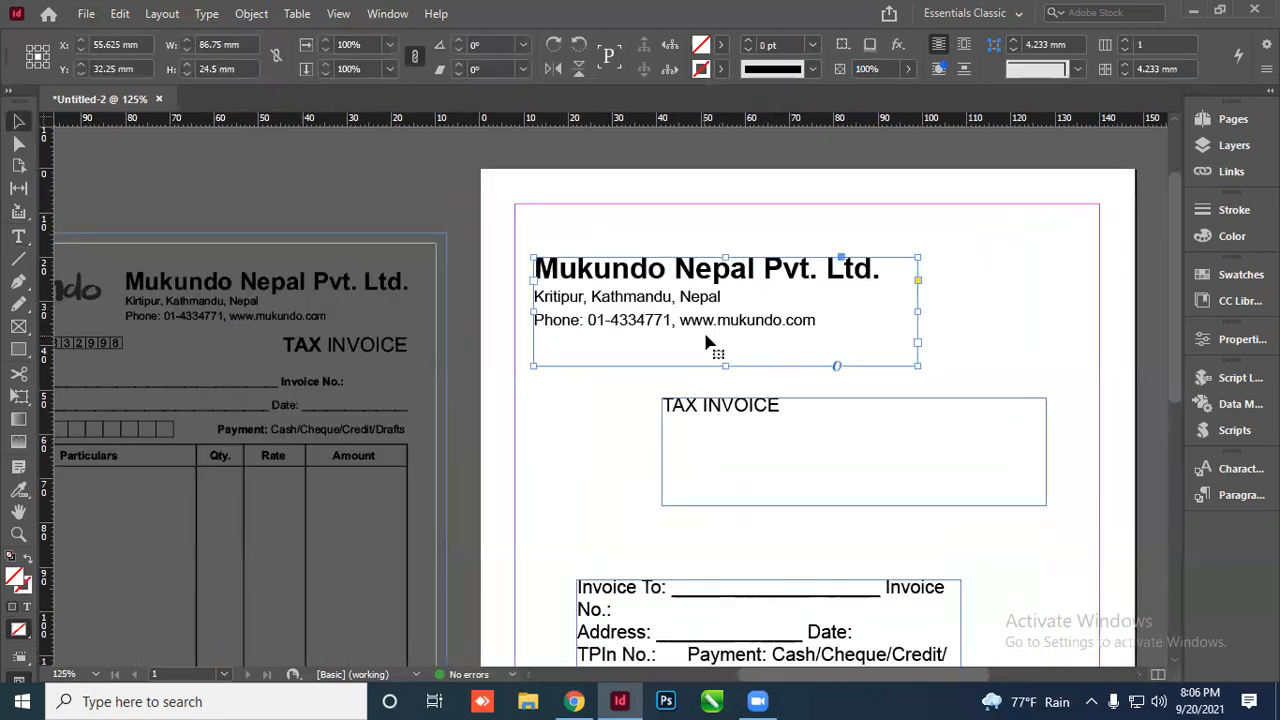
# Fit the company header frame tightly around its text
pyautogui.scroll(2, 737, 355)
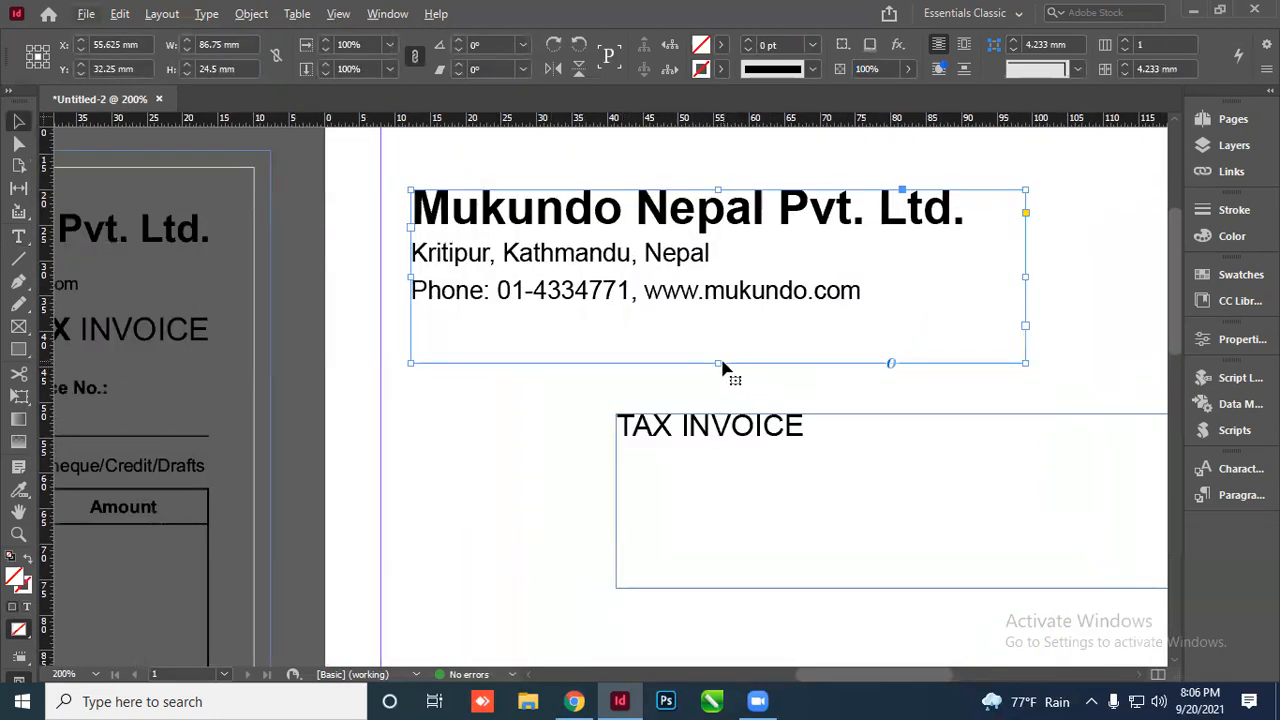
pyautogui.doubleClick(718, 361)
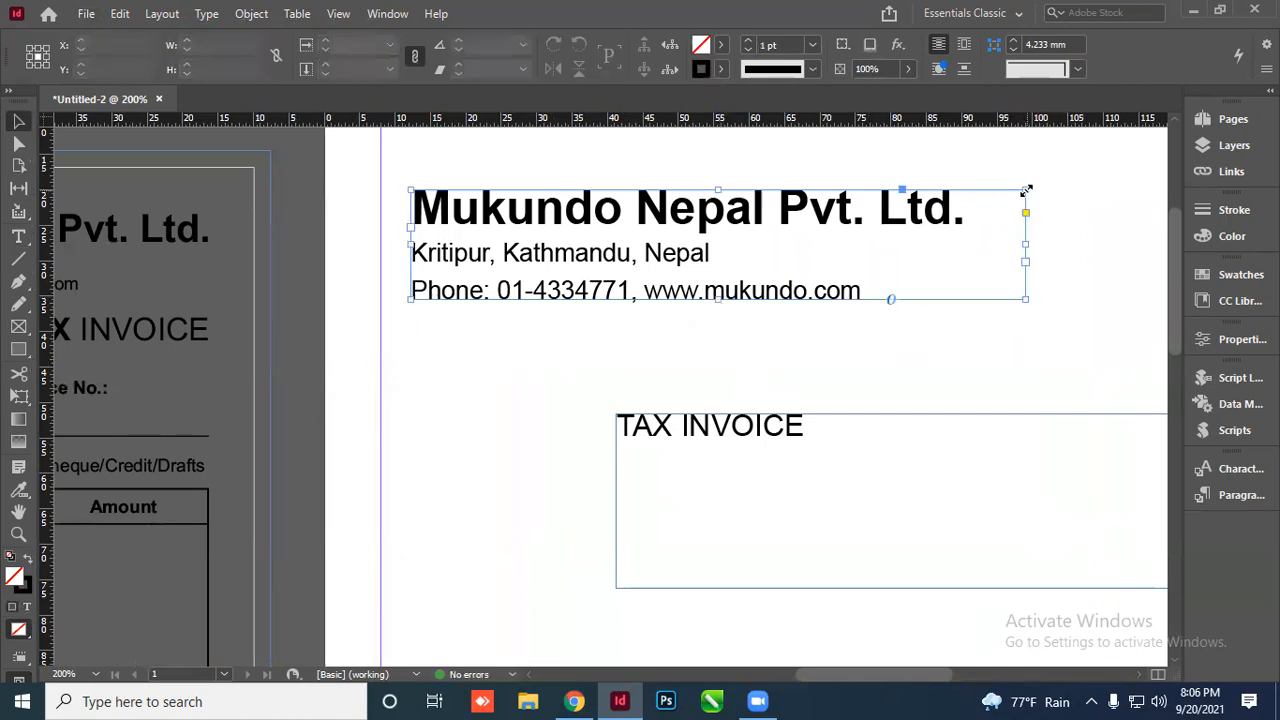
pyautogui.moveTo(1025, 189); pyautogui.dragTo(1076, 166)
pyautogui.doubleClick(1076, 166)
pyautogui.click(1075, 165)
pyautogui.scroll(-2, 500, 368)
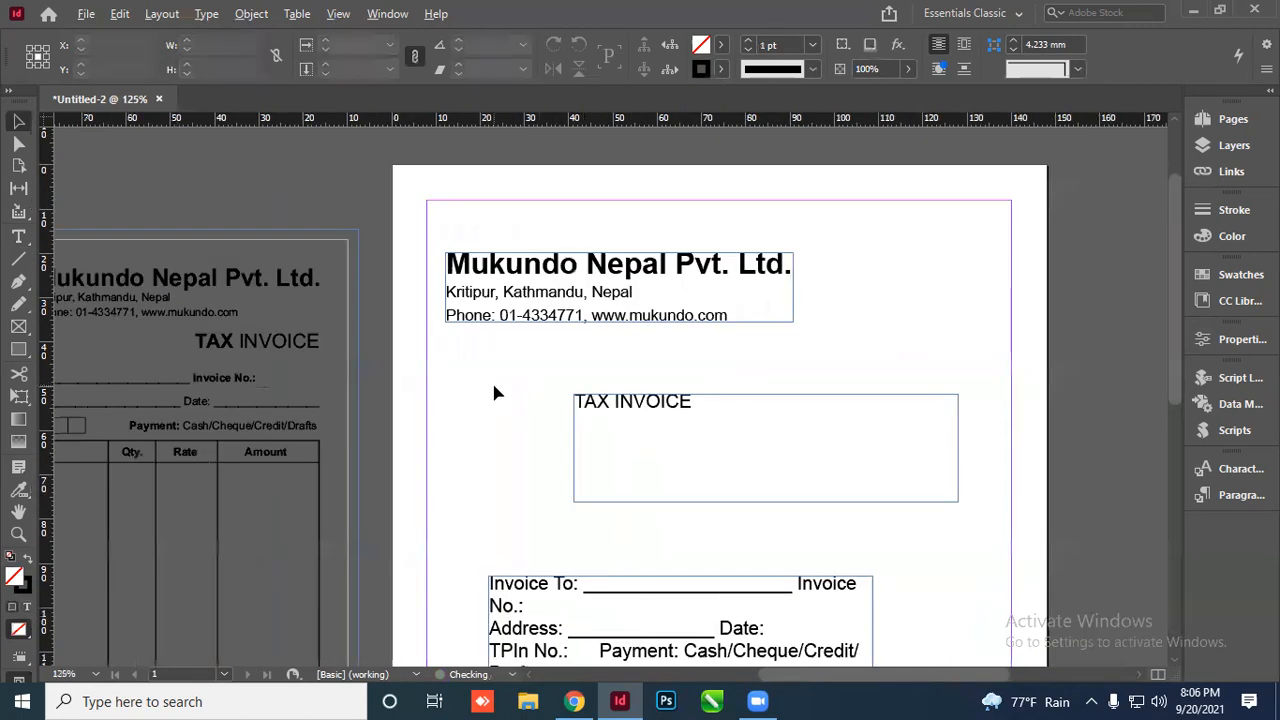
# Align the header frame's right and top edges to the page margins
pyautogui.click(757, 278)
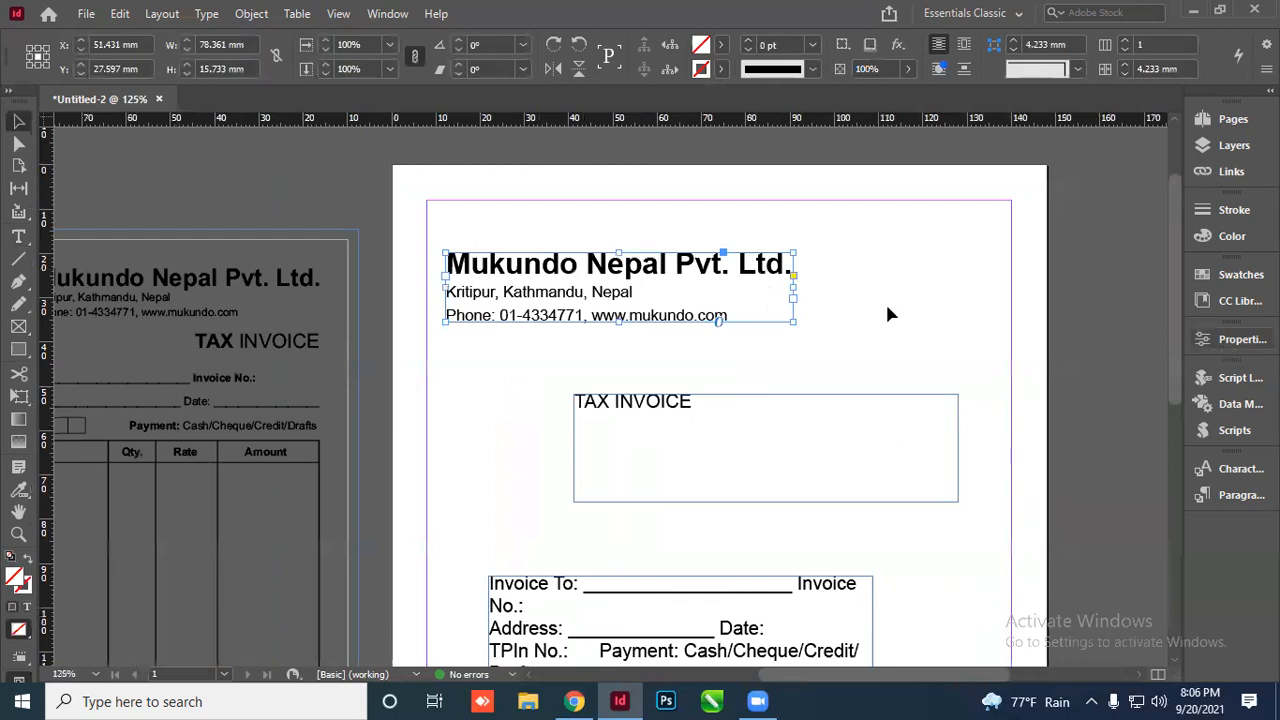
pyautogui.click(1240, 340)
pyautogui.moveTo(1179, 341); pyautogui.dragTo(1171, 624)
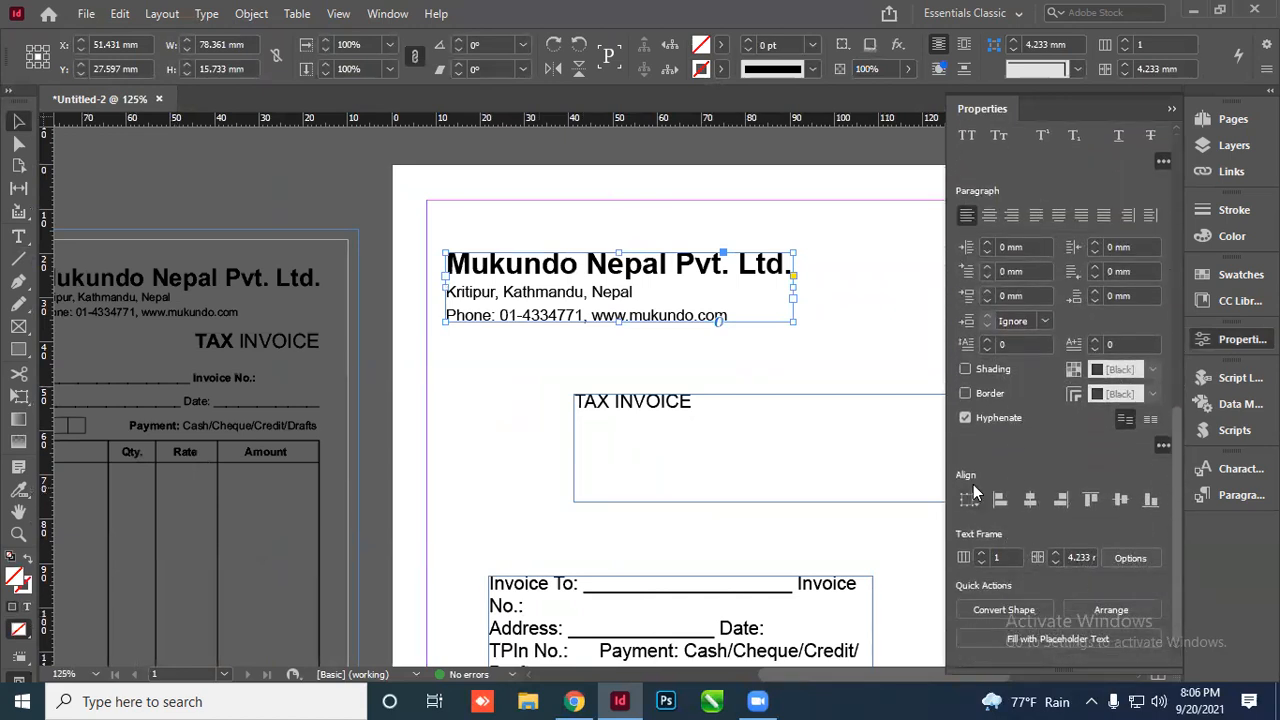
pyautogui.click(970, 502)
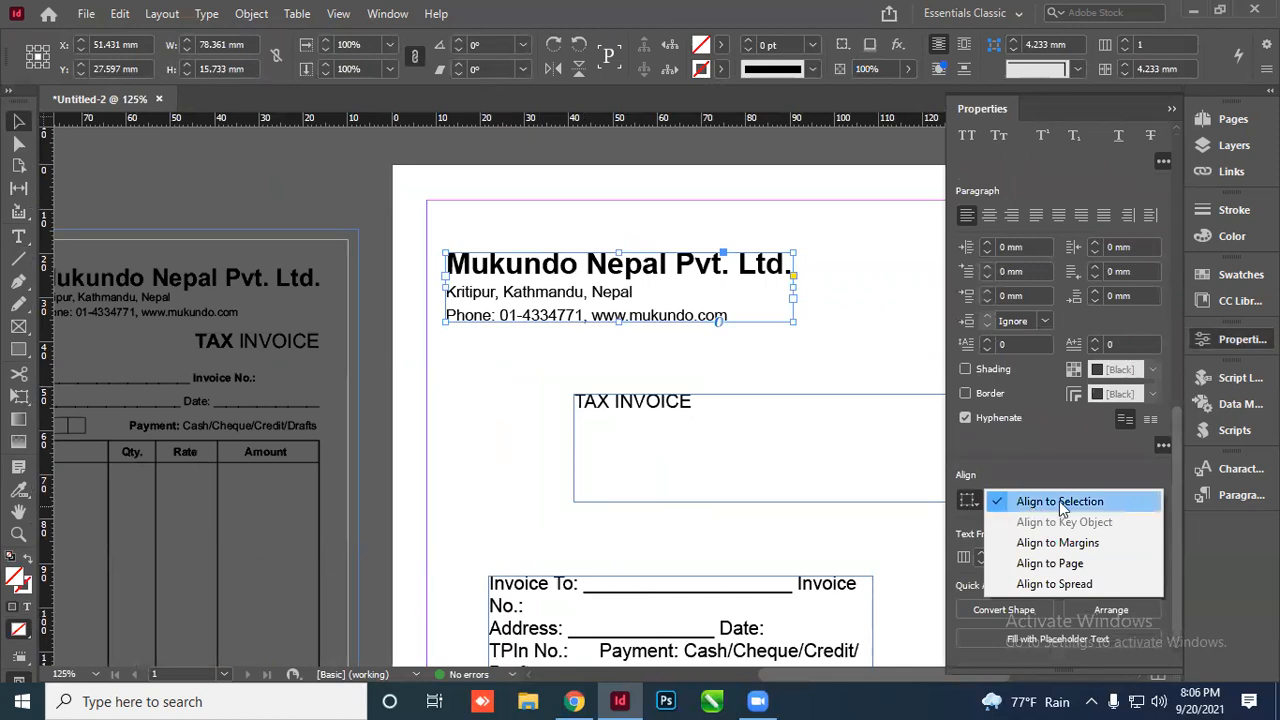
pyautogui.click(1018, 544)
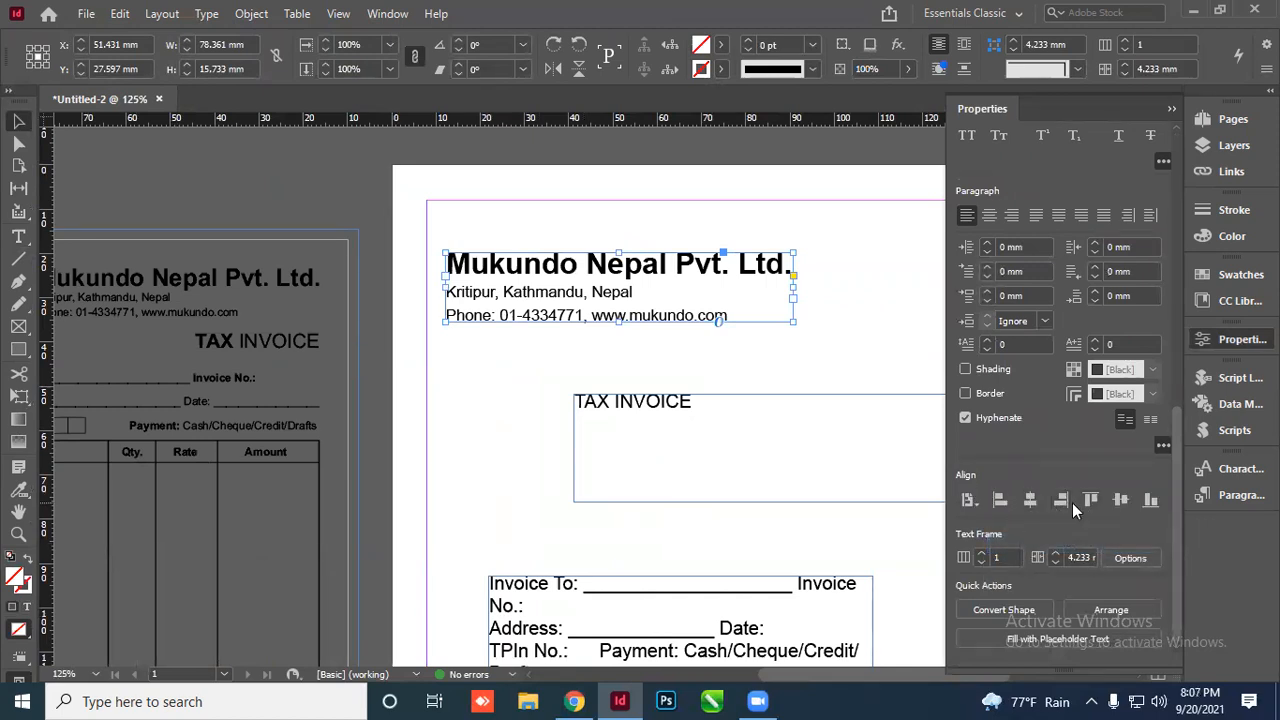
pyautogui.click(1061, 500)
pyautogui.click(1090, 500)
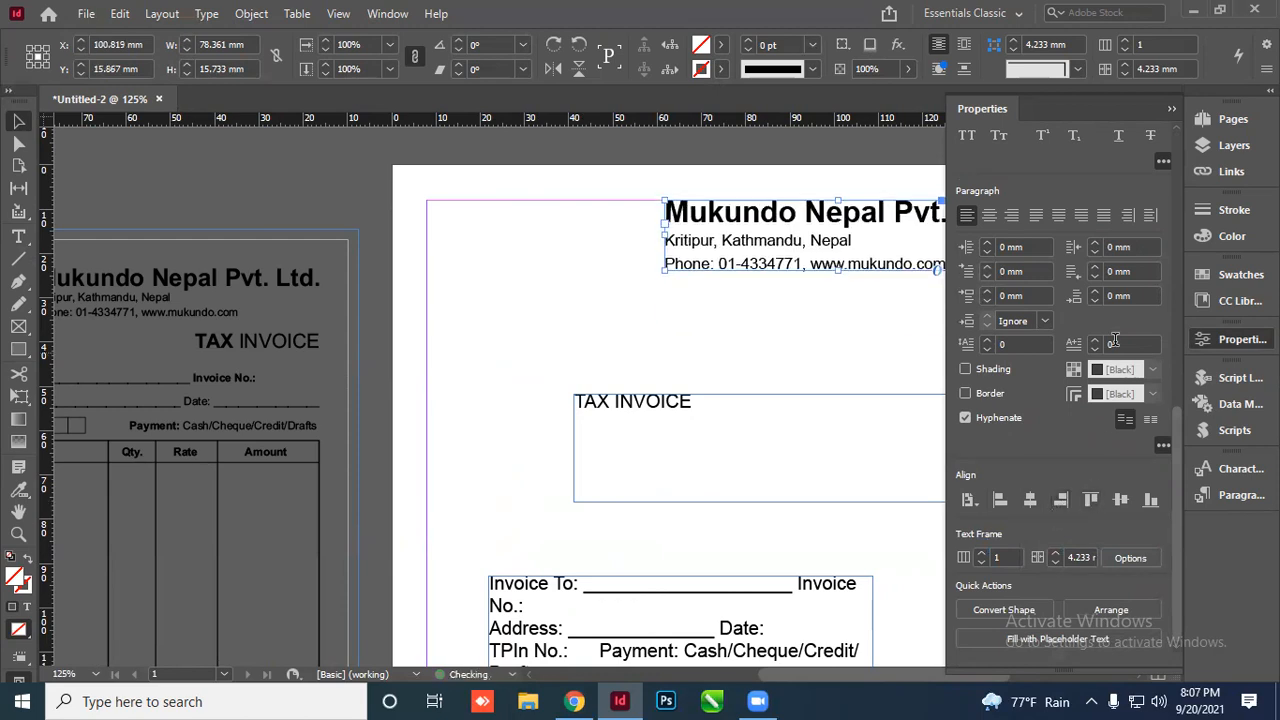
pyautogui.click(1171, 108)
# Re-align the moved header frame to the right and top margins, placing it at X 100.819 mm, Y 15.867 mm
pyautogui.click(1054, 243)
pyautogui.scroll(1, 1050, 243)
pyautogui.moveTo(748, 279); pyautogui.dragTo(322, 320)
pyautogui.scroll(-2, 490, 276)
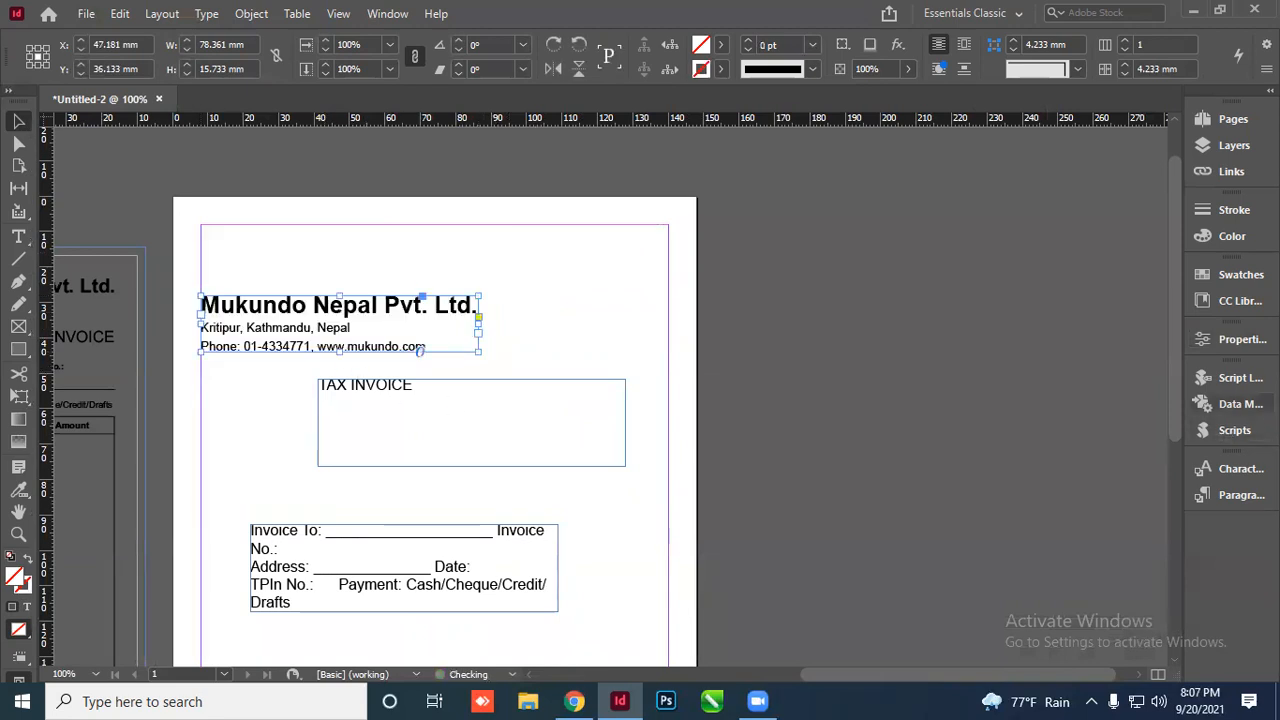
pyautogui.click(1240, 339)
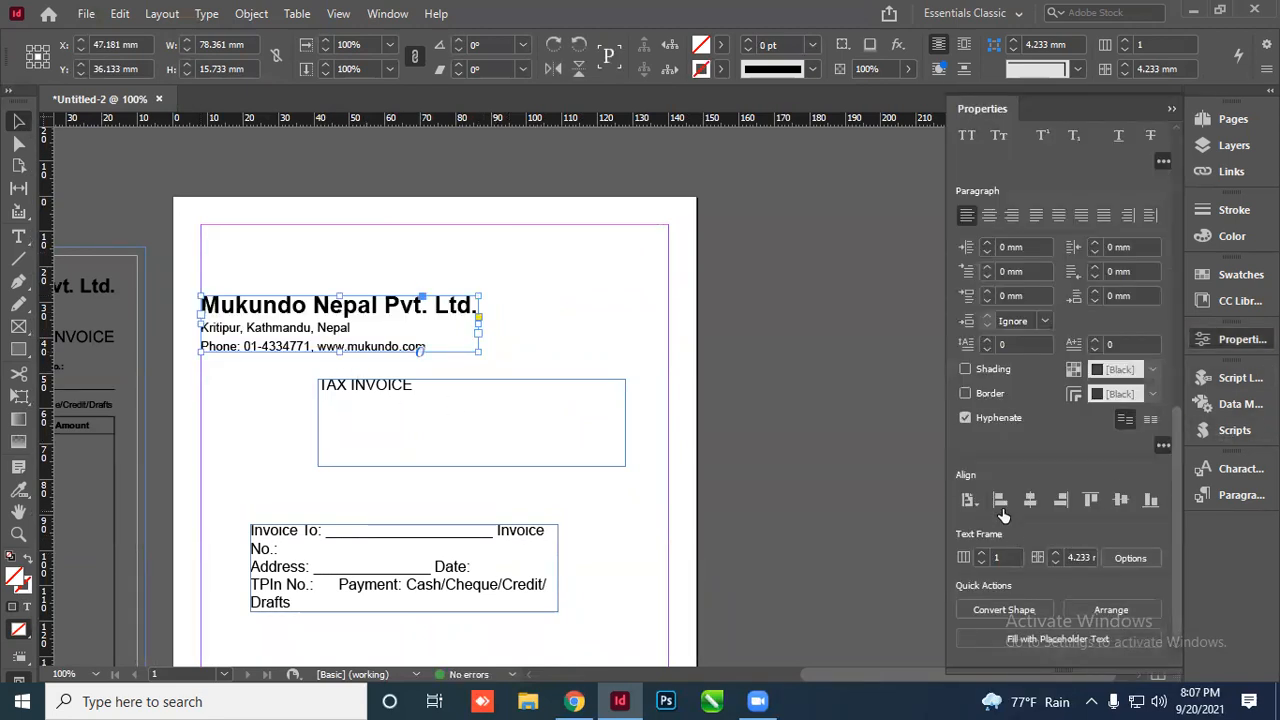
pyautogui.click(1061, 499)
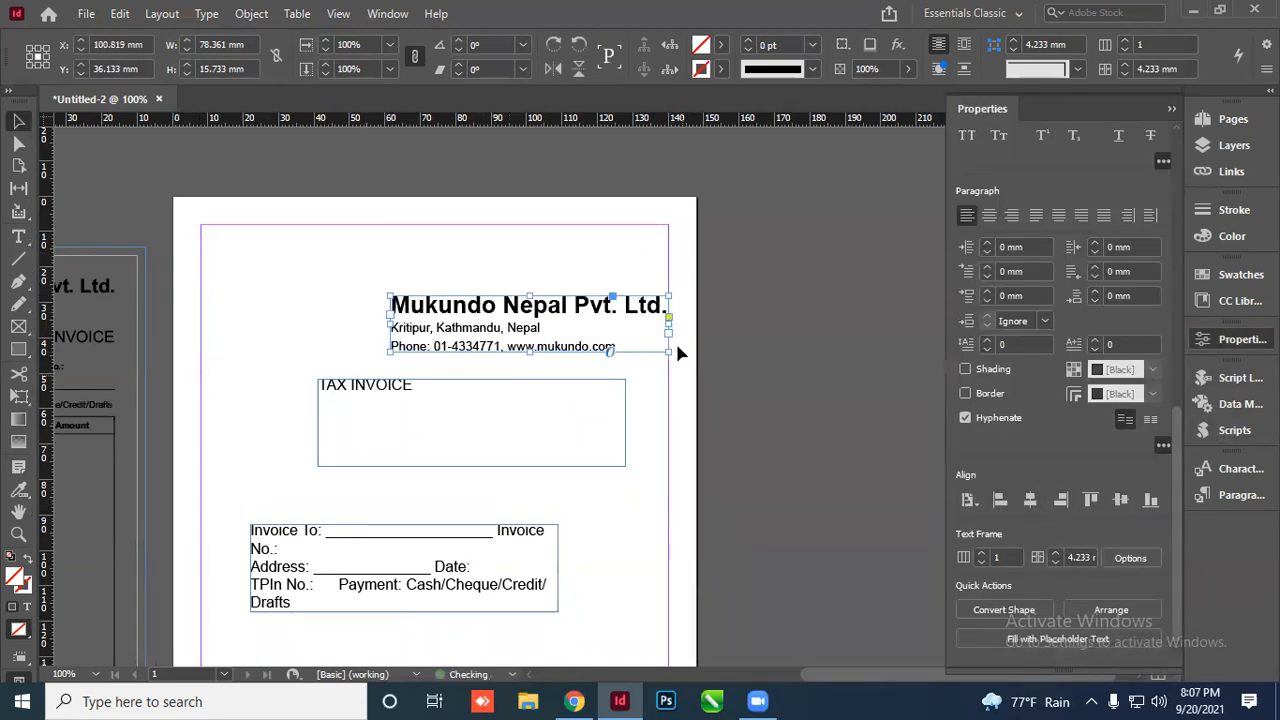
pyautogui.click(1089, 497)
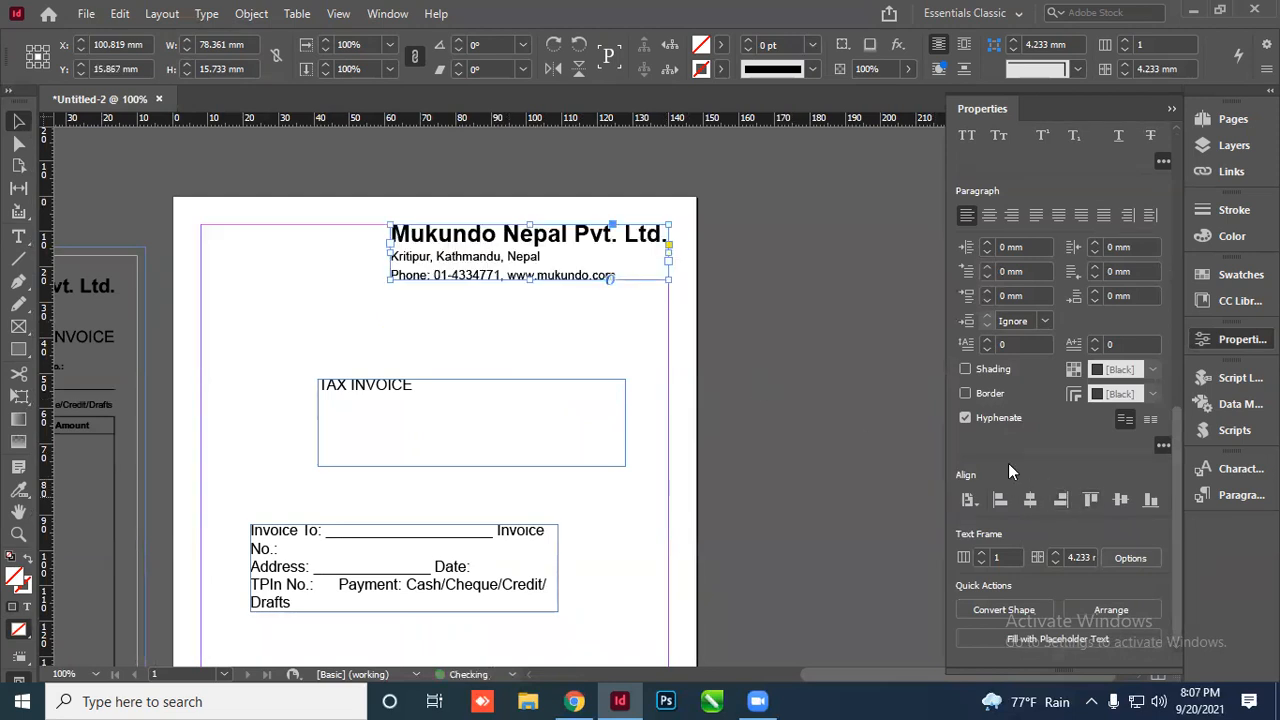
pyautogui.click(750, 322)
pyautogui.scroll(1, 498, 269)
pyautogui.scroll(-3, 681, 305)
pyautogui.scroll(1, 418, 282)
pyautogui.scroll(-1, 860, 312)
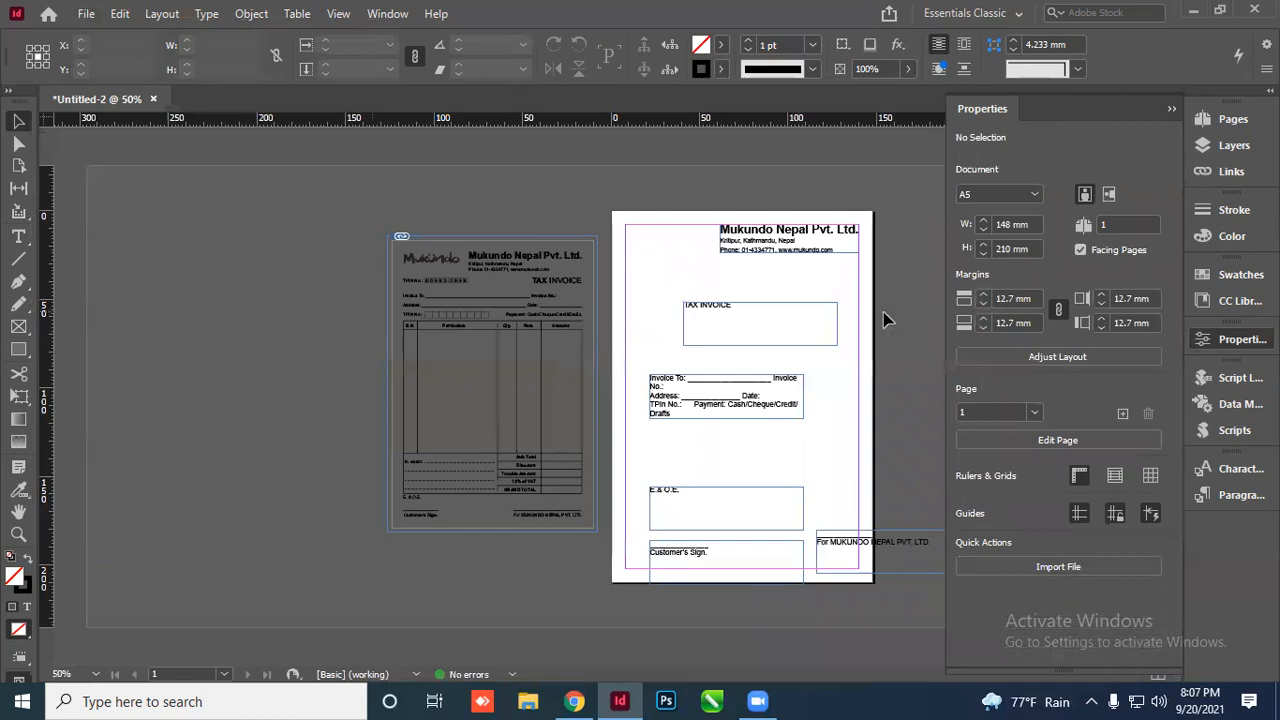
pyautogui.scroll(3, 798, 327)
# Enlarge TAX INVOICE to 17 pt and make the word TAX bold
pyautogui.doubleClick(775, 340)
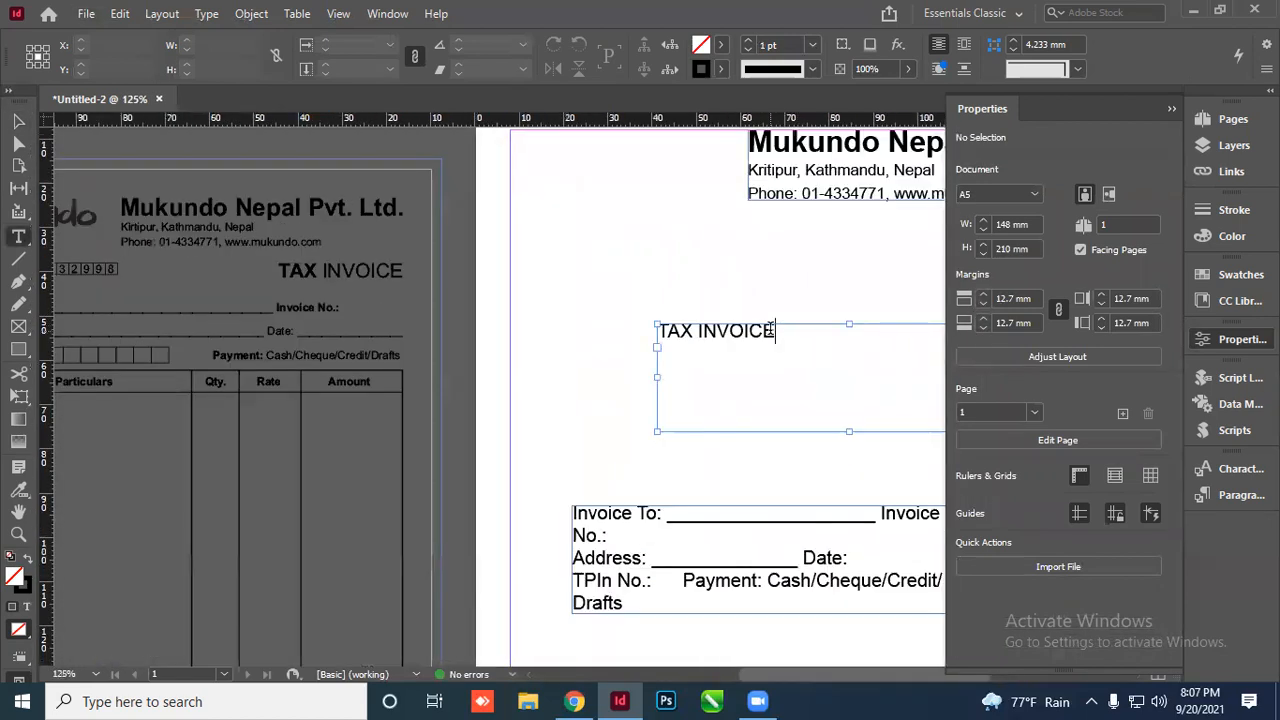
pyautogui.hotkey('ctrl', 'a')
pyautogui.click(238, 40)
pyautogui.click(238, 40)
pyautogui.click(238, 40)
pyautogui.click(238, 40)
pyautogui.click(238, 40)
pyautogui.click(727, 336)
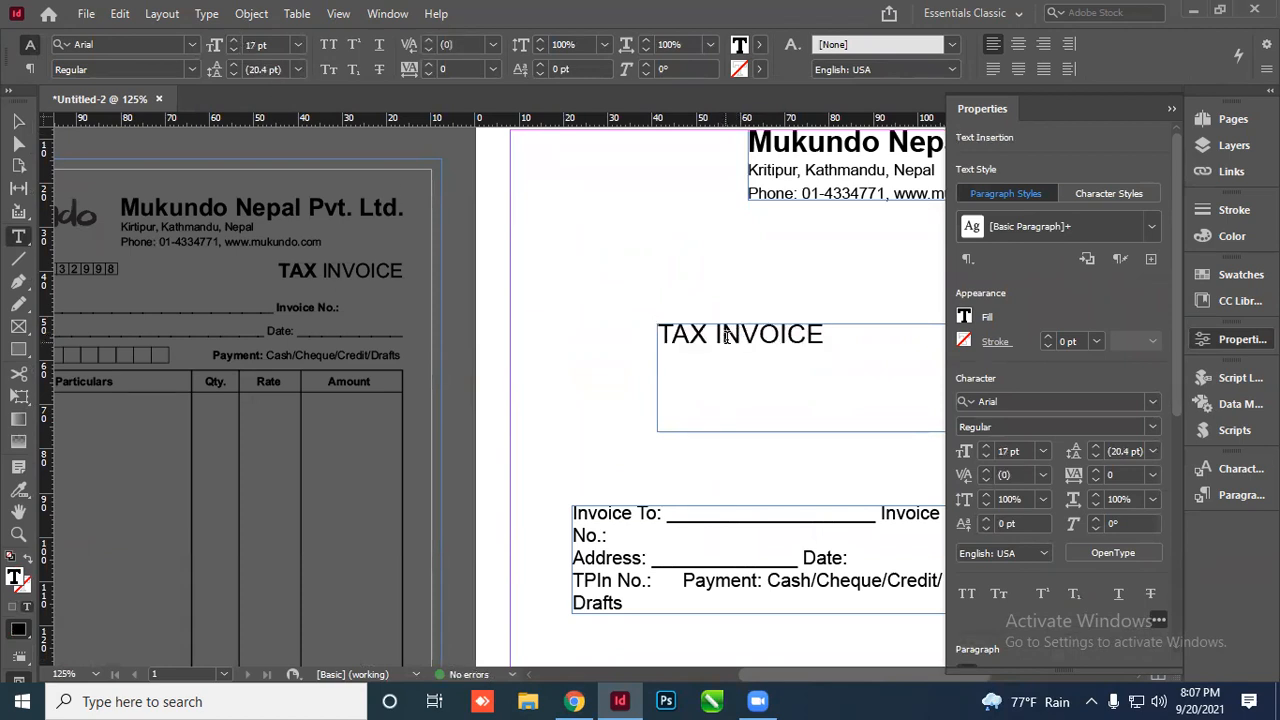
pyautogui.doubleClick(680, 334)
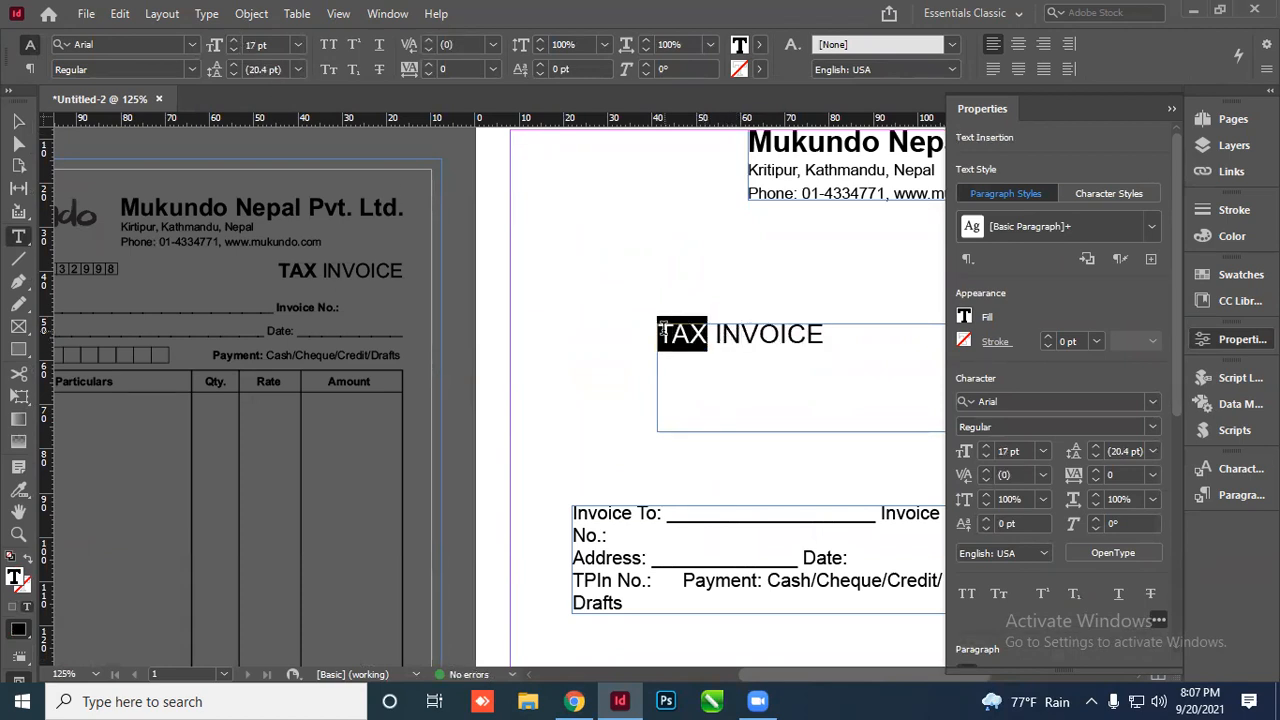
pyautogui.click(187, 69)
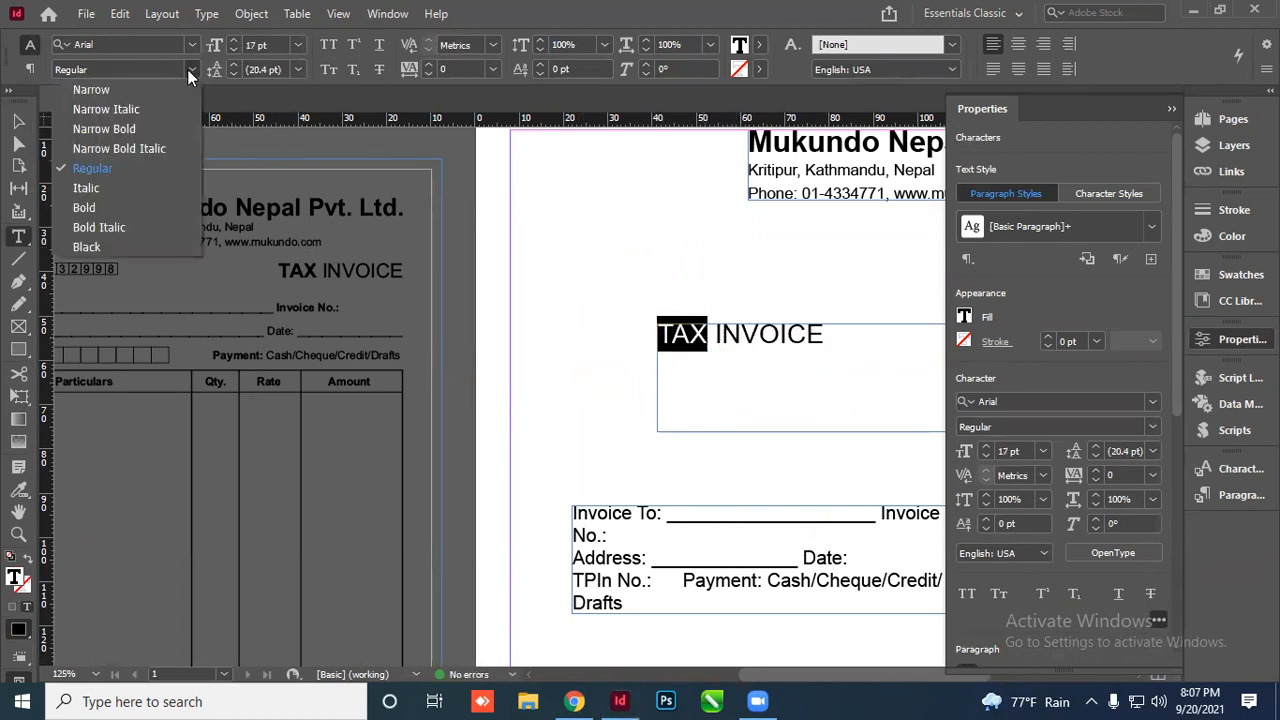
pyautogui.click(105, 209)
pyautogui.click(17, 122)
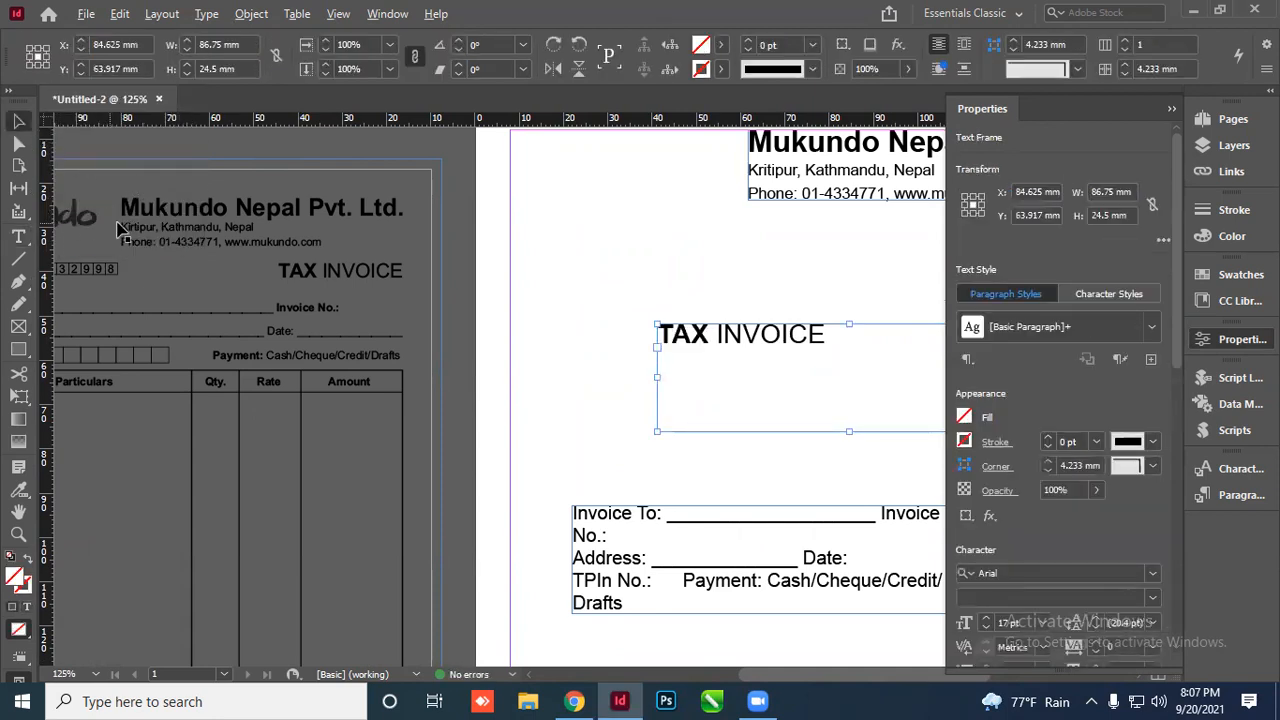
# Fit the TAX INVOICE frame to its text and align it to the right margin
pyautogui.hotkey('ctrl', '-')
pyautogui.hotkey('ctrl', '-')
pyautogui.hotkey('ctrl', '-')
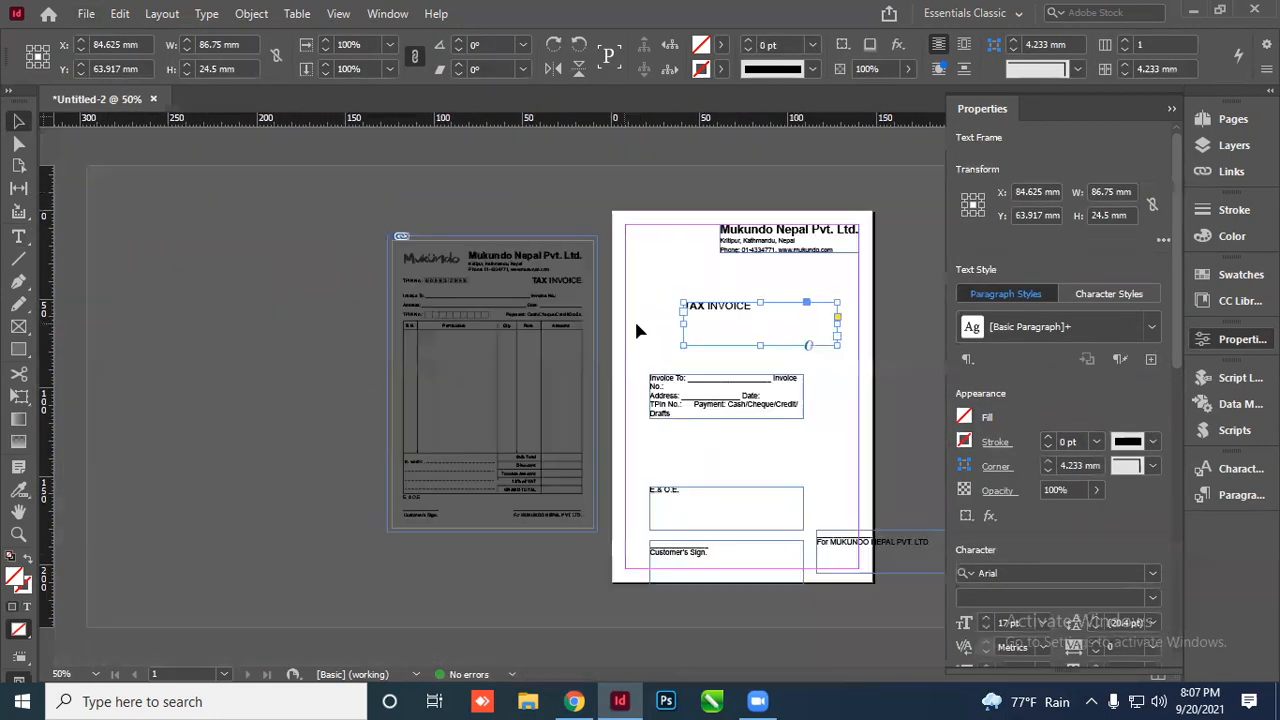
pyautogui.hotkey('ctrl', '=')
pyautogui.hotkey('ctrl', '=')
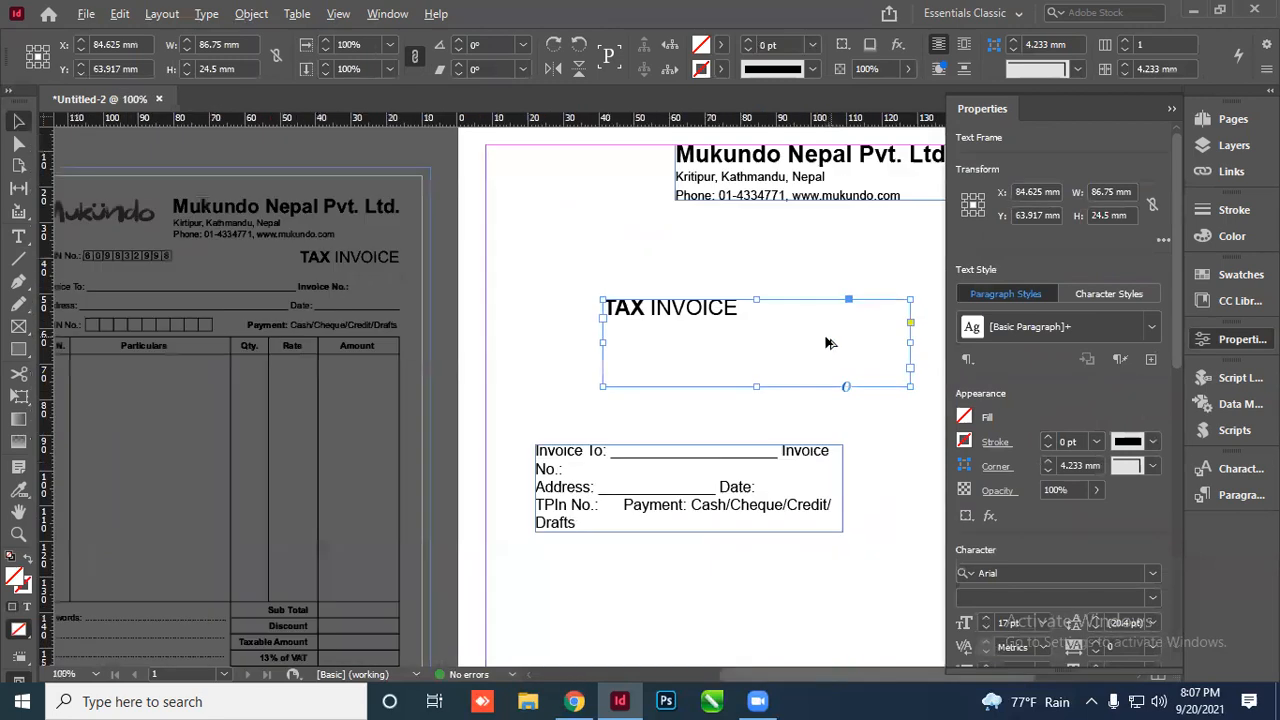
pyautogui.doubleClick(756, 386)
pyautogui.doubleClick(909, 307)
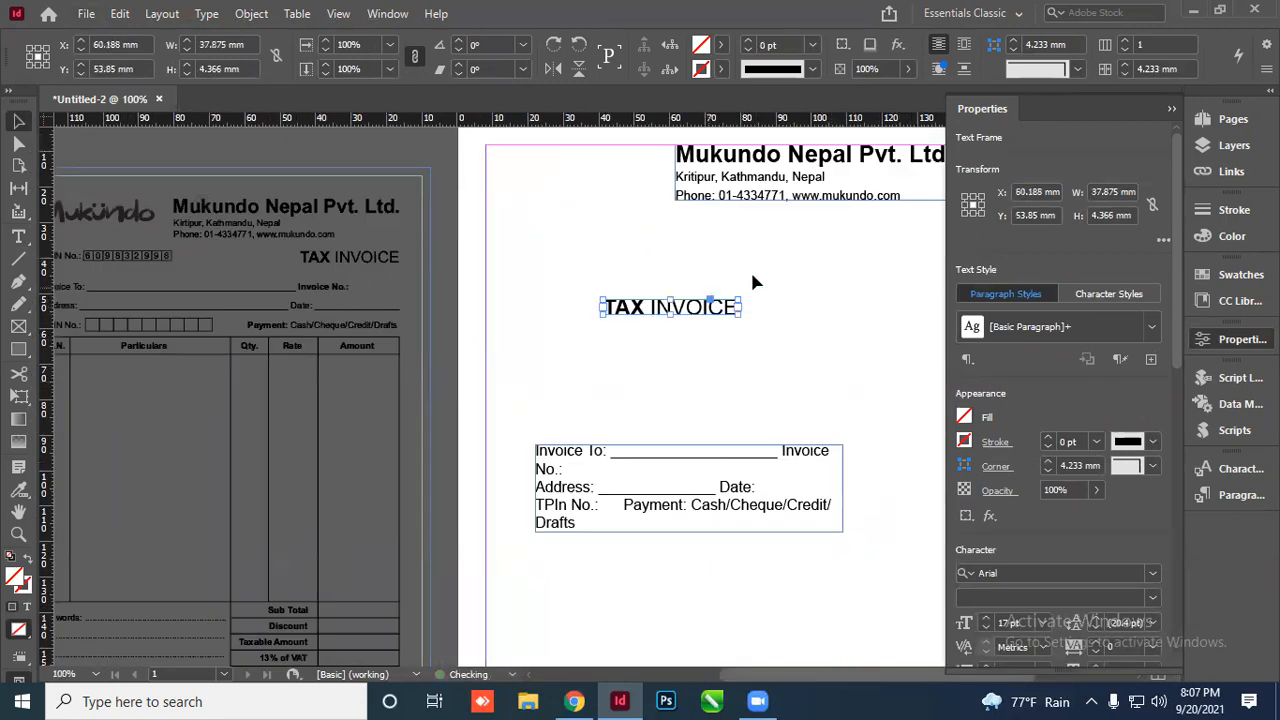
pyautogui.moveTo(1175, 340); pyautogui.dragTo(1168, 587)
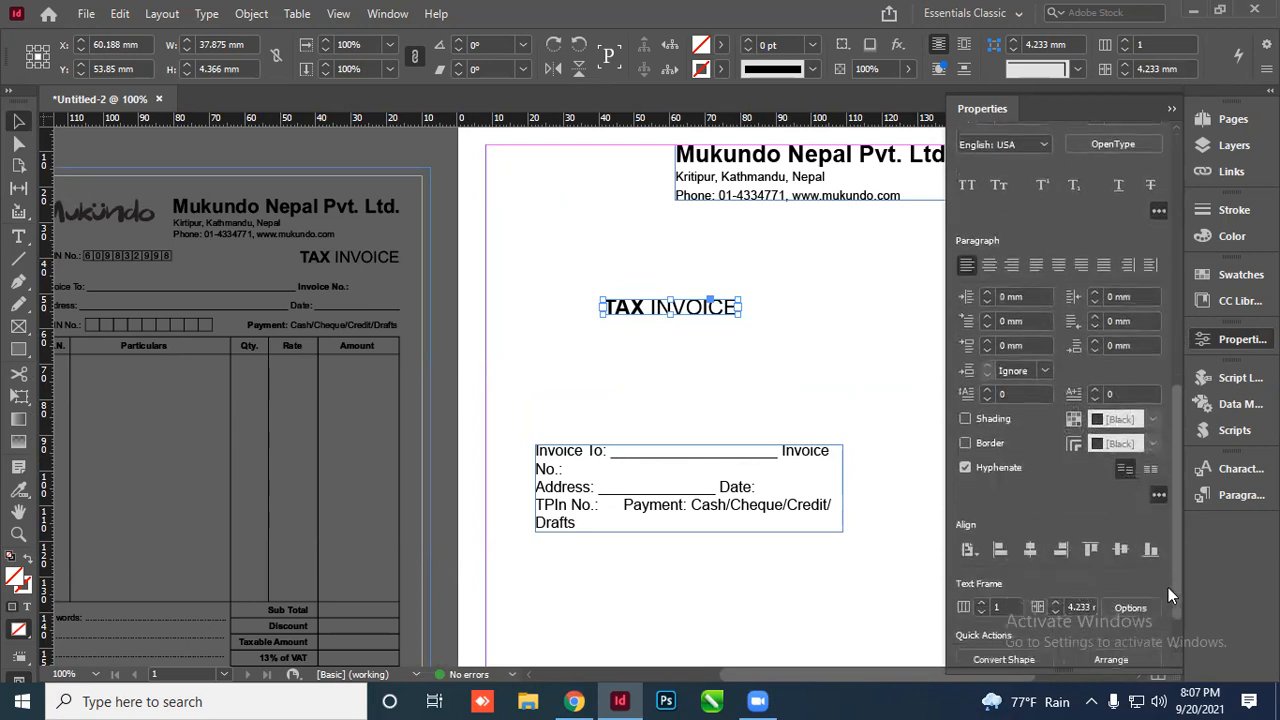
pyautogui.click(1060, 535)
pyautogui.click(1171, 108)
pyautogui.scroll(1, 940, 315)
# Nudge TAX INVOICE to sit just beneath the company header, at X 121.062 mm, Y 31.978 mm
pyautogui.click(940, 315)
pyautogui.hotkey('shift', 'Up')
pyautogui.hotkey('shift', 'Up')
pyautogui.hotkey('shift', 'Up')
pyautogui.hotkey('shift', 'Up')
pyautogui.hotkey('shift', 'Up')
pyautogui.press('Up')
pyautogui.press('Up')
pyautogui.press('Up')
pyautogui.press('Up')
pyautogui.press('Down')
pyautogui.hotkey('shift', 'Down')
pyautogui.hotkey('shift', 'Down')
pyautogui.hotkey('shift', 'Down')
pyautogui.hotkey('shift', 'Down')
pyautogui.hotkey('shift', 'Down')
pyautogui.hotkey('shift', 'Down')
pyautogui.hotkey('shift', 'Down')
pyautogui.hotkey('shift', 'Down')
pyautogui.hotkey('shift', 'Down')
pyautogui.hotkey('shift', 'Down')
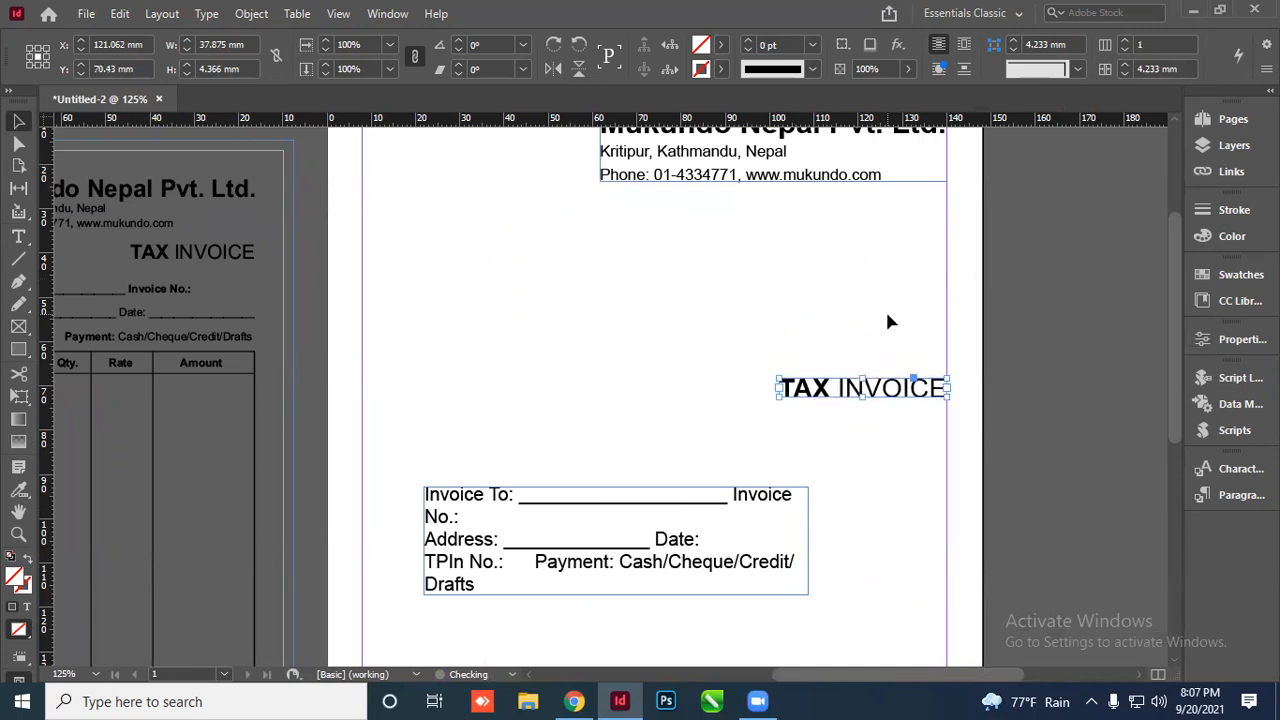
pyautogui.hotkey('shift', 'Down')
pyautogui.press('Down')
pyautogui.hotkey('shift', 'Up')
pyautogui.hotkey('shift', 'Up')
pyautogui.hotkey('shift', 'Up')
pyautogui.hotkey('shift', 'Up')
pyautogui.hotkey('shift', 'Up')
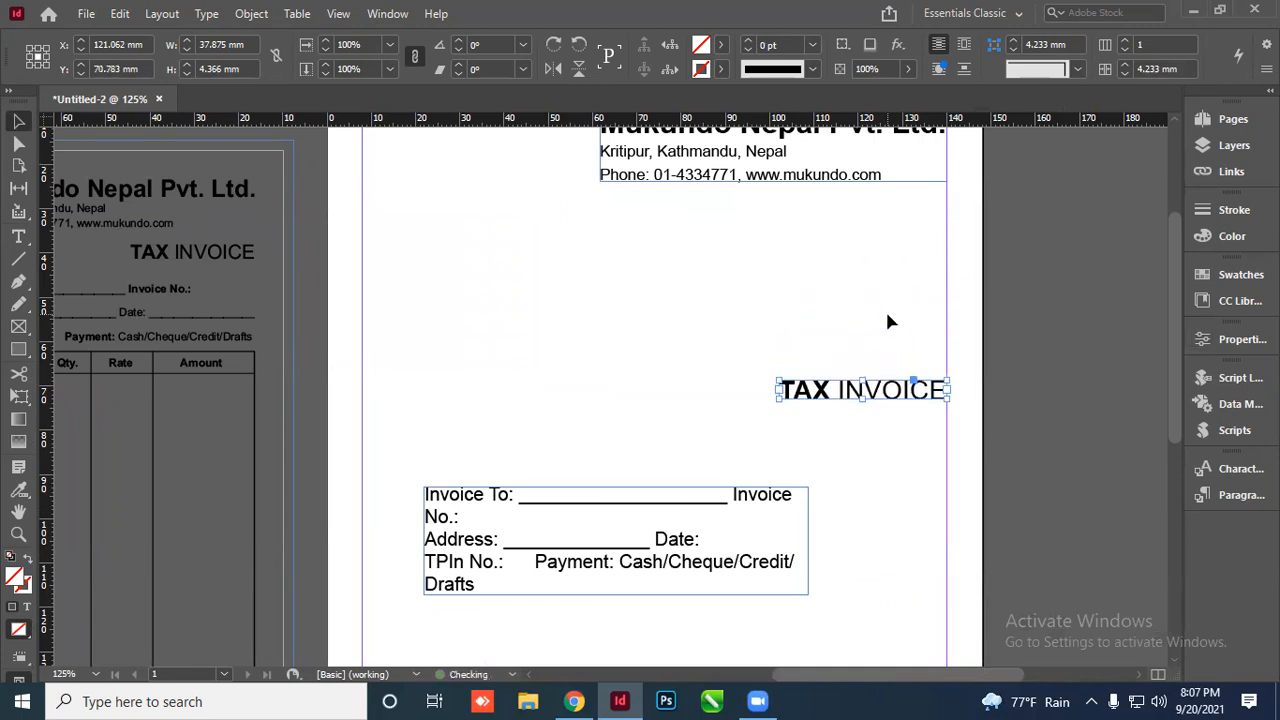
pyautogui.hotkey('shift', 'Up')
pyautogui.hotkey('shift', 'Up')
pyautogui.hotkey('shift', 'Up')
pyautogui.hotkey('shift', 'Up')
pyautogui.hotkey('shift', 'Up')
pyautogui.hotkey('shift', 'Up')
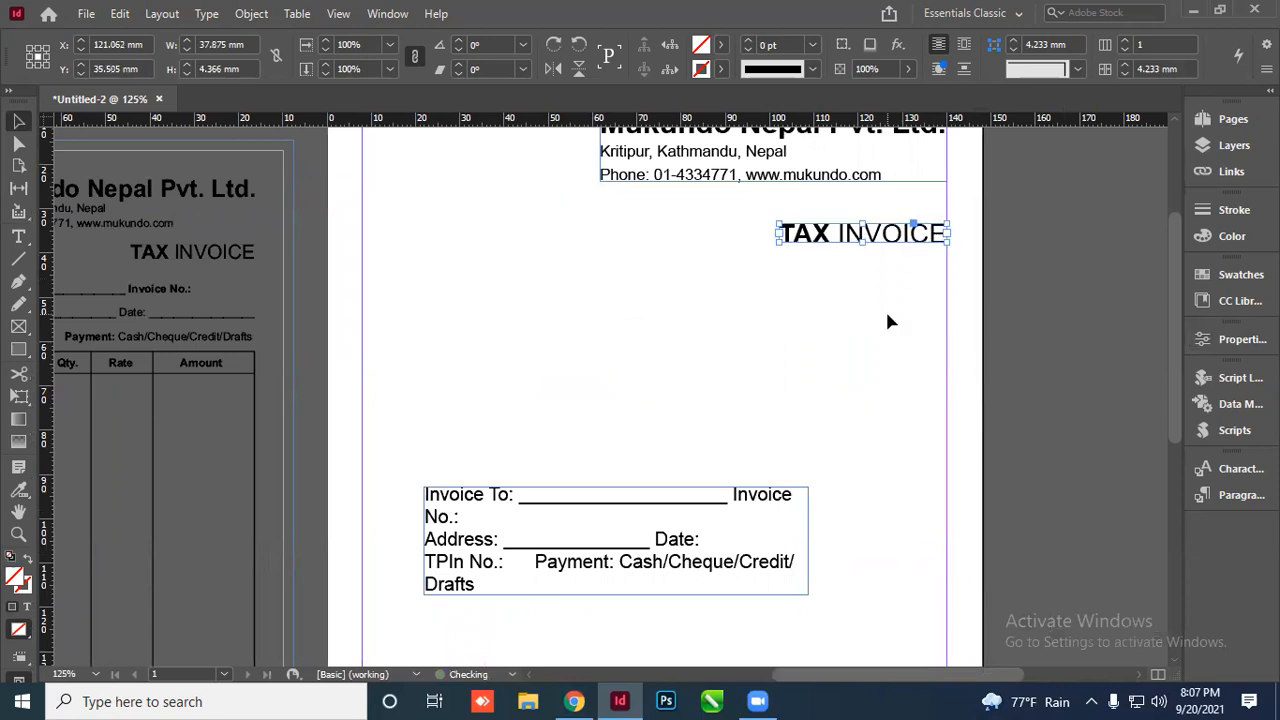
pyautogui.hotkey('shift', 'Up')
pyautogui.press('Up')
pyautogui.press('Up')
pyautogui.press('Up')
pyautogui.press('Up')
pyautogui.click(1060, 278)
pyautogui.scroll(-2, 900, 298)
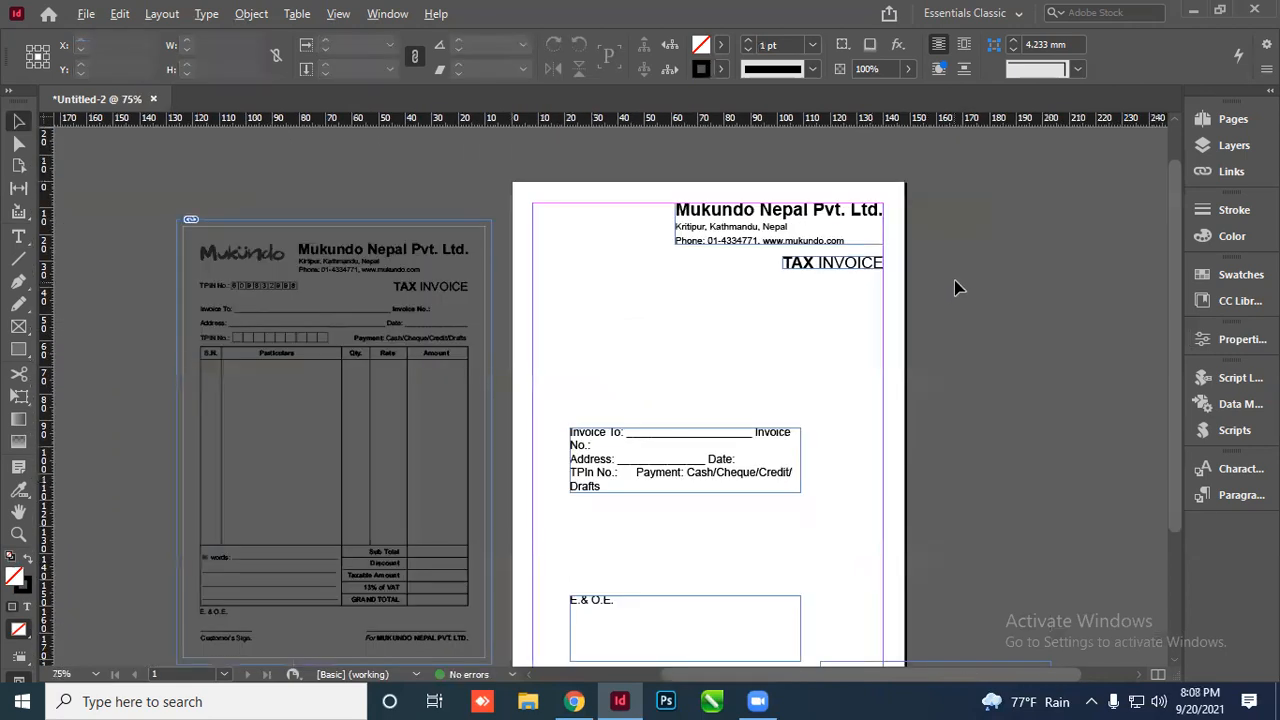
pyautogui.press('w')
pyautogui.press('w')
pyautogui.click(839, 268)
pyautogui.press('Down')
pyautogui.press('Down')
pyautogui.press('Down')
pyautogui.press('Down')
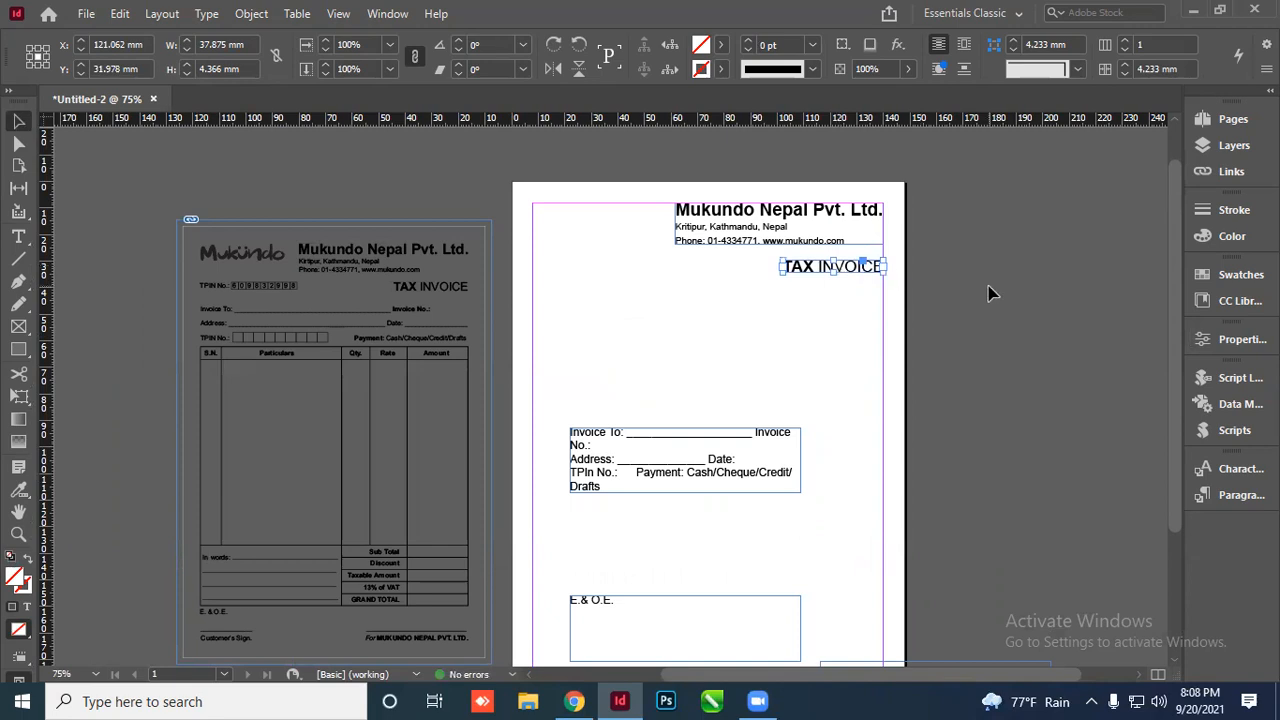
pyautogui.click(988, 293)
pyautogui.scroll(1, 420, 340)
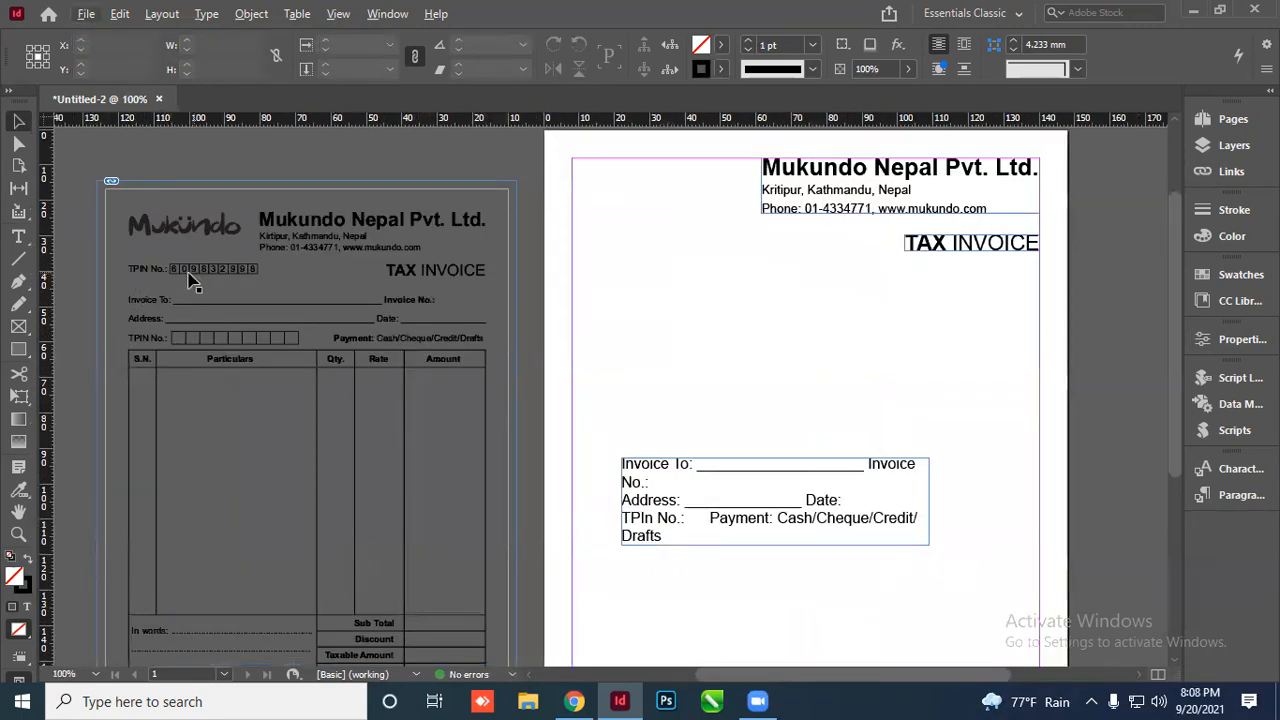
# Move the Invoice To block up to the left margin and widen it to the right margin
pyautogui.click(650, 480)
pyautogui.moveTo(650, 480); pyautogui.dragTo(578, 290)
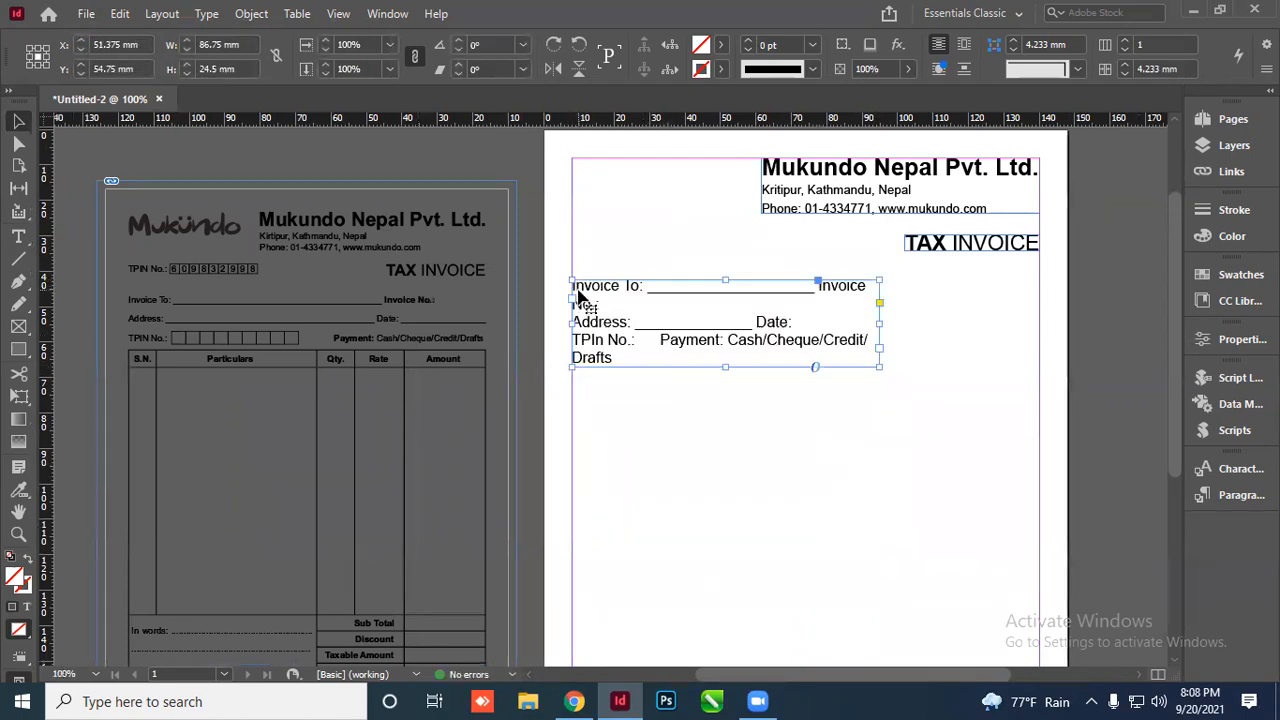
pyautogui.moveTo(878, 323); pyautogui.dragTo(1039, 326)
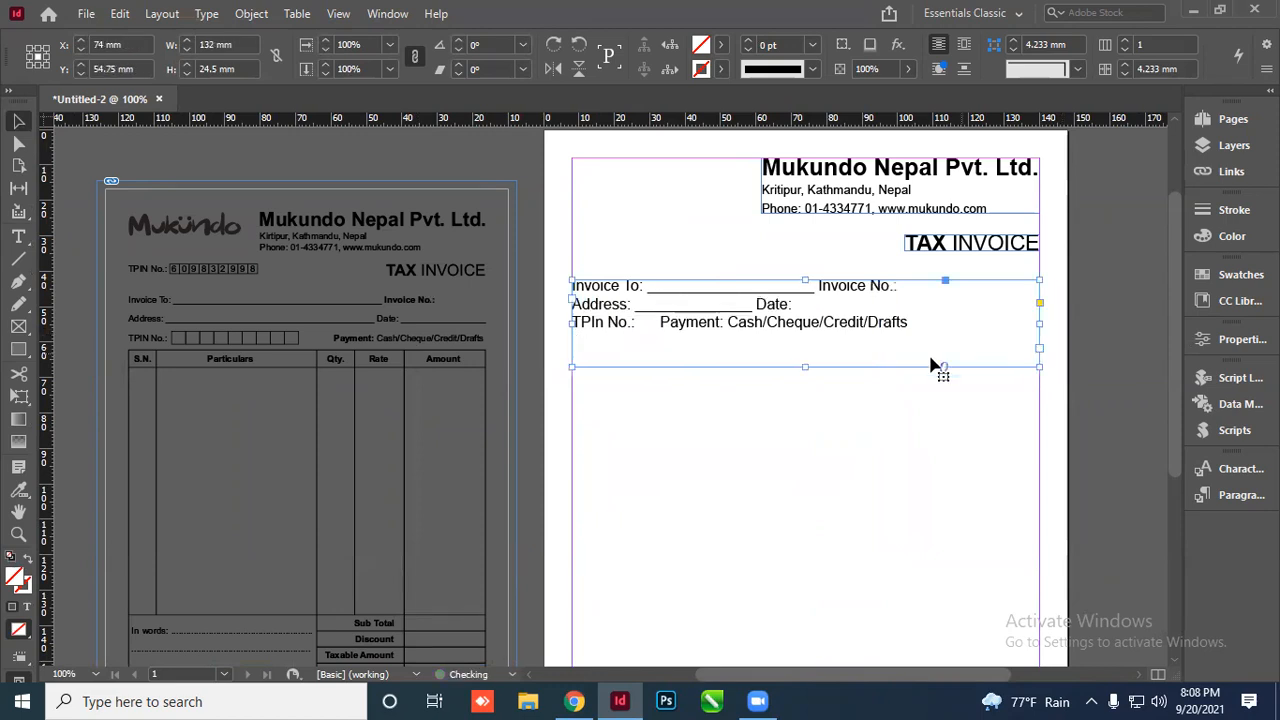
# Reduce all the customer fields text to 11 pt
pyautogui.doubleClick(630, 300)
pyautogui.hotkey('ctrl', 'a')
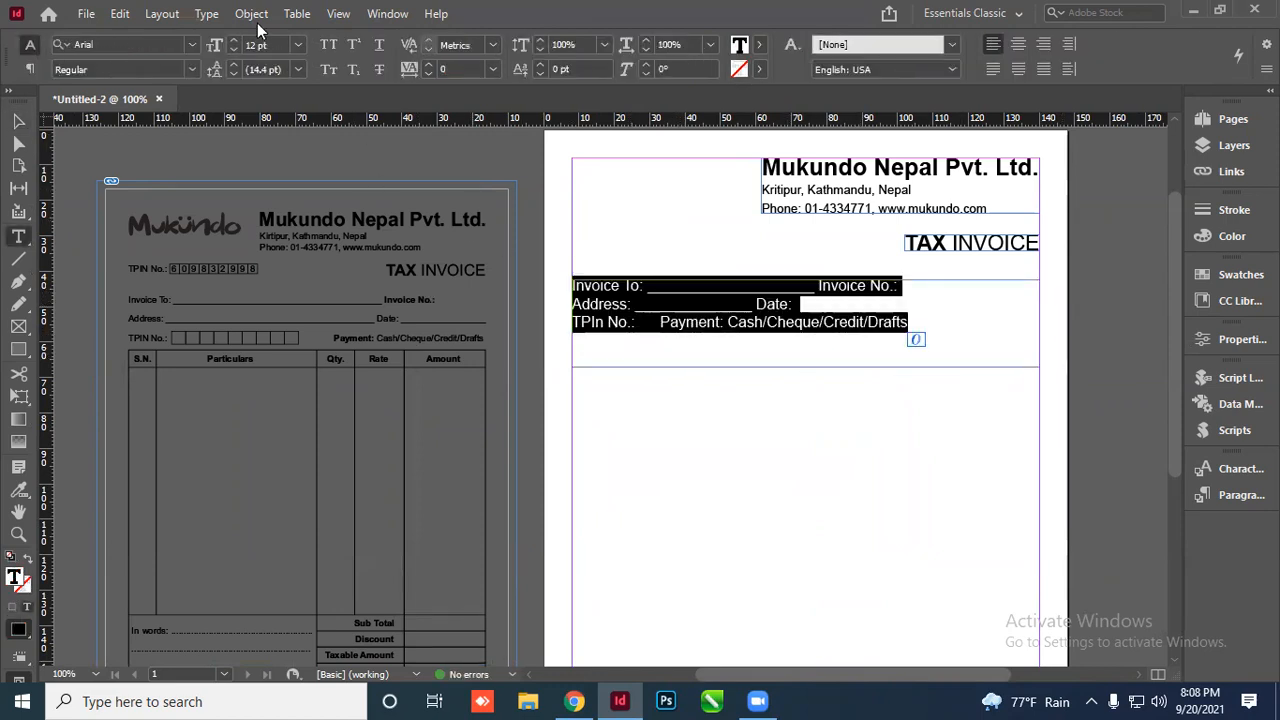
pyautogui.click(234, 49)
pyautogui.click(598, 303)
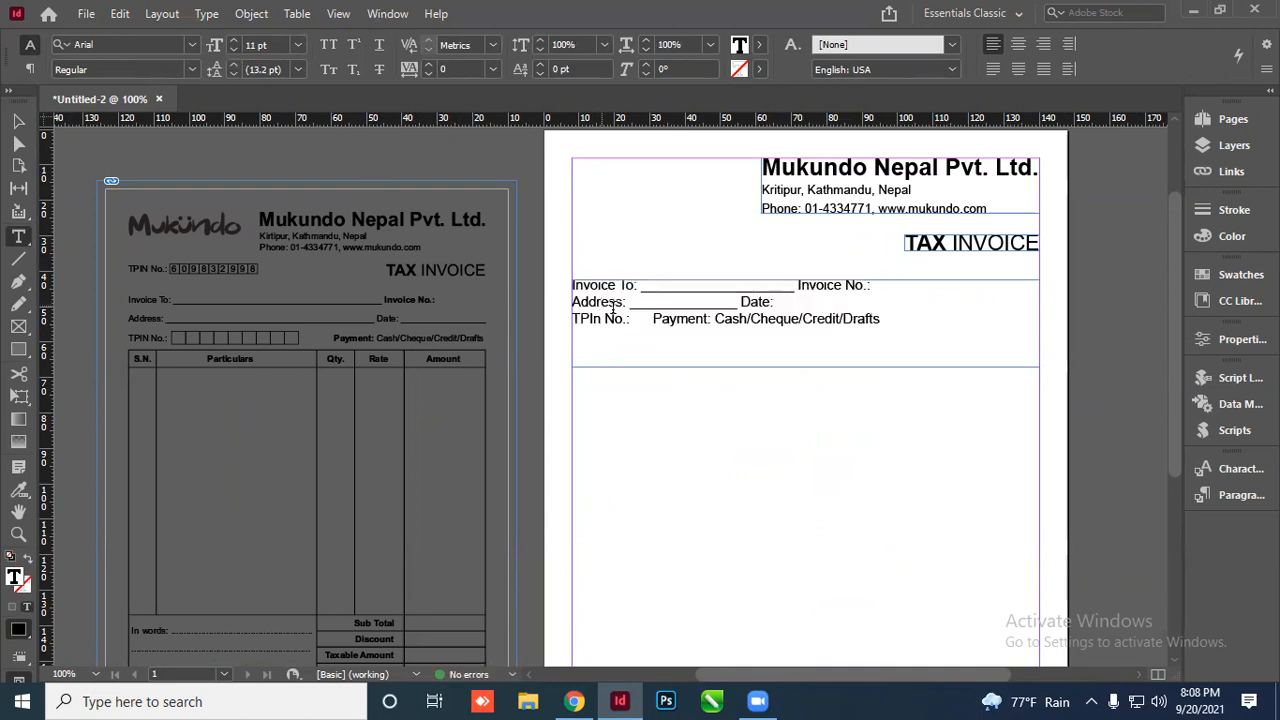
pyautogui.scroll(1, 755, 311)
pyautogui.scroll(-1, 742, 333)
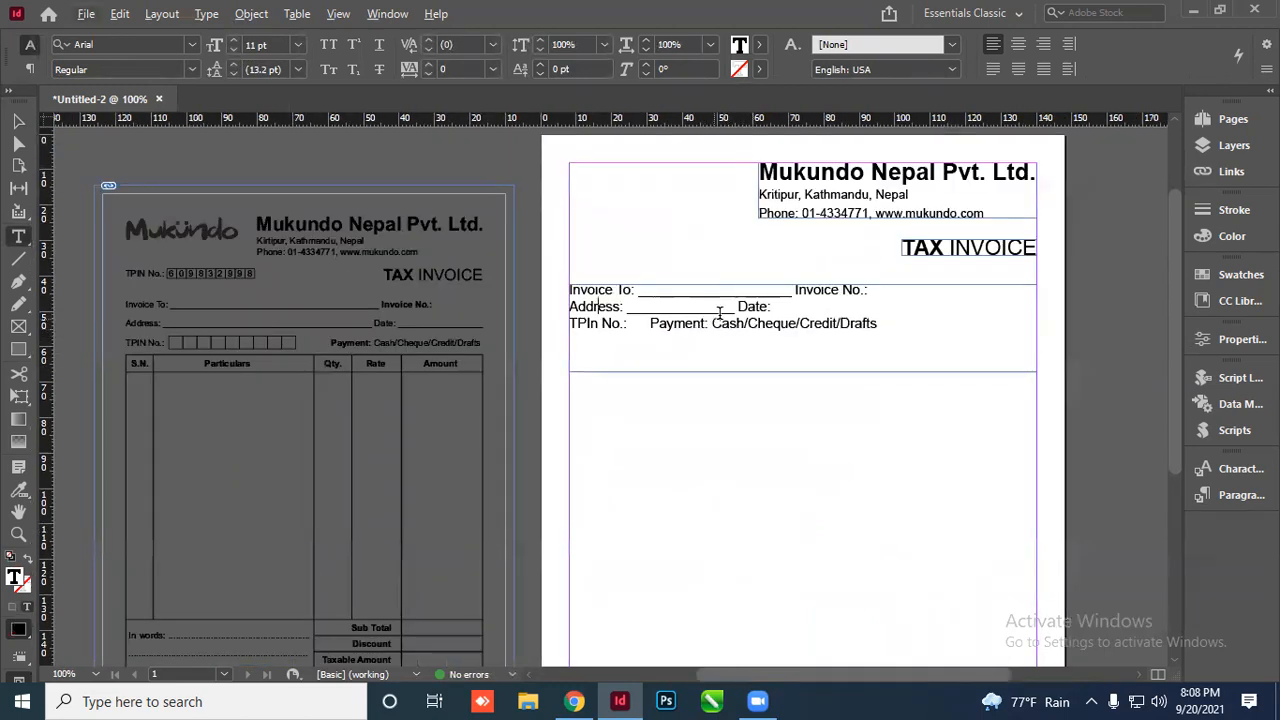
# Lengthen the Invoice To, Address and Date blanks with underscores to fit the lines
pyautogui.click(728, 291)
pyautogui.write('__________')
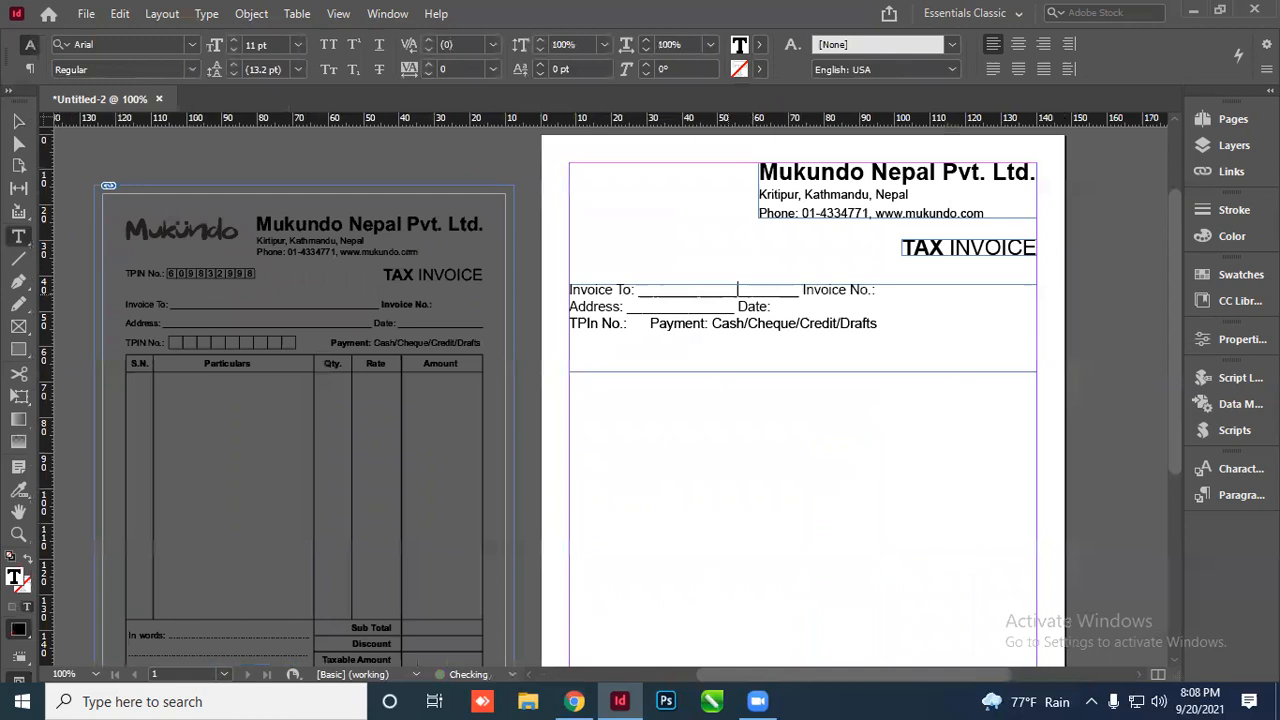
pyautogui.write('___')
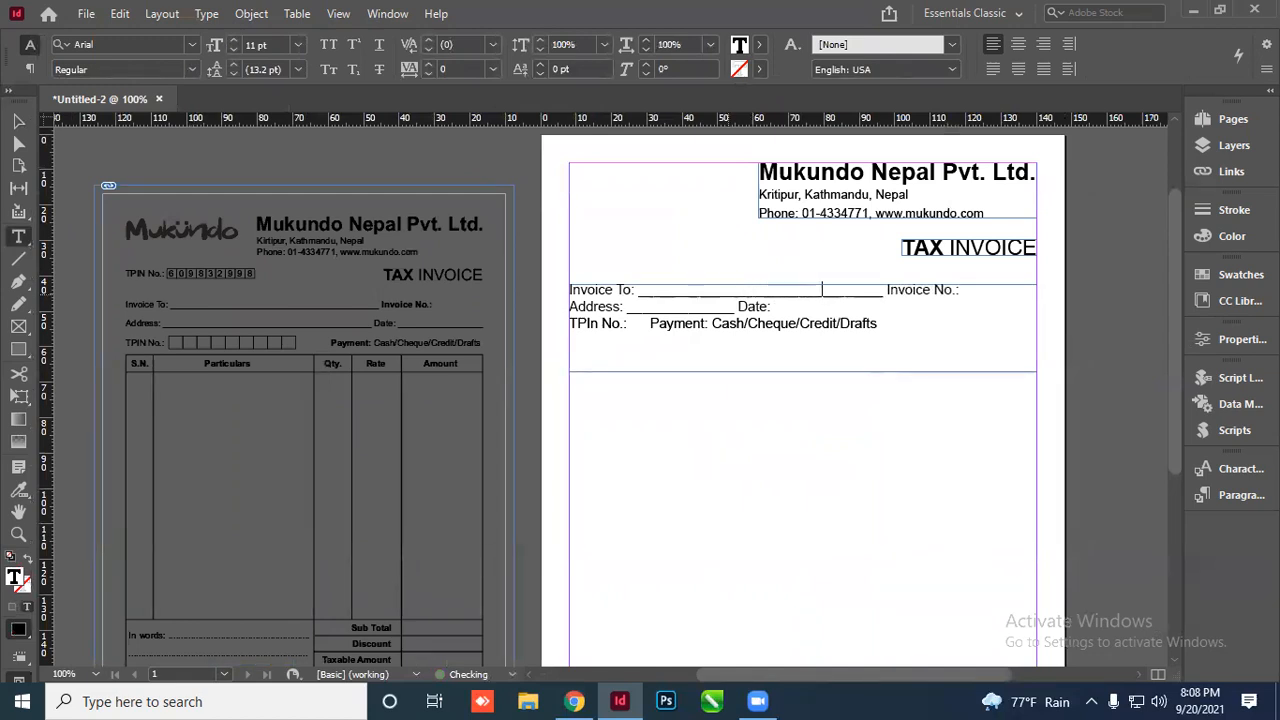
pyautogui.write('_')
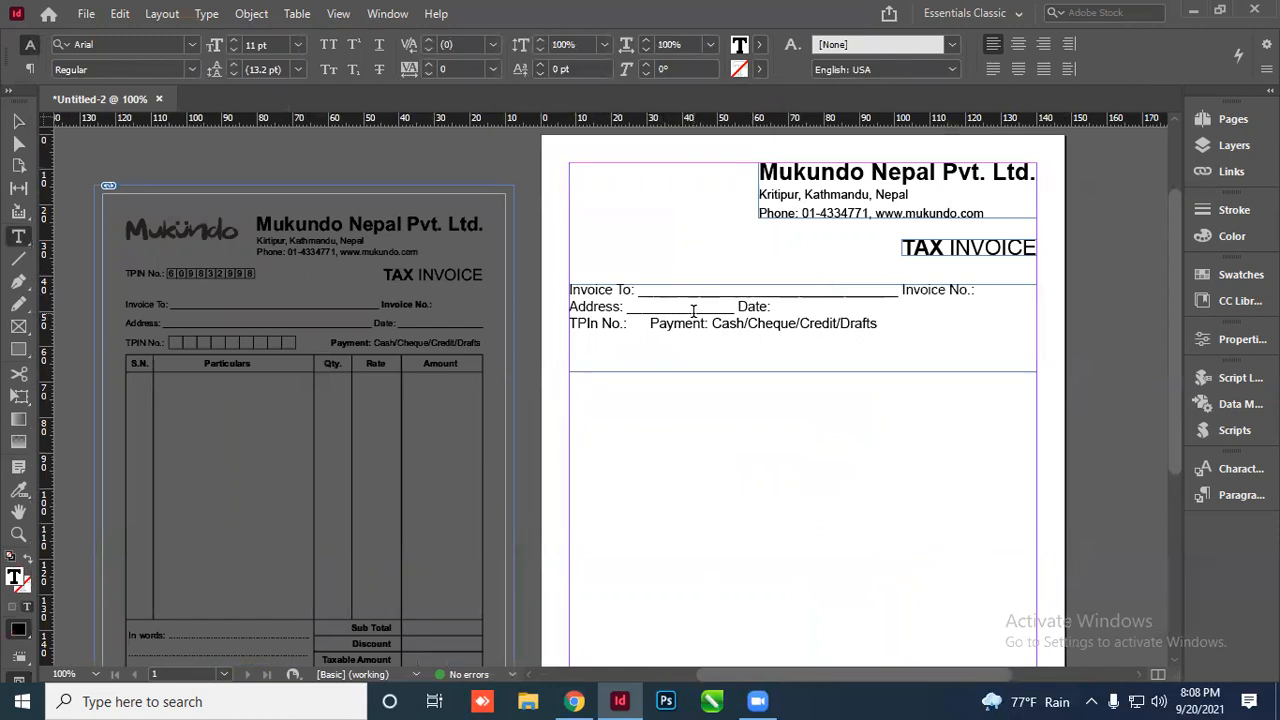
pyautogui.write('_________________')
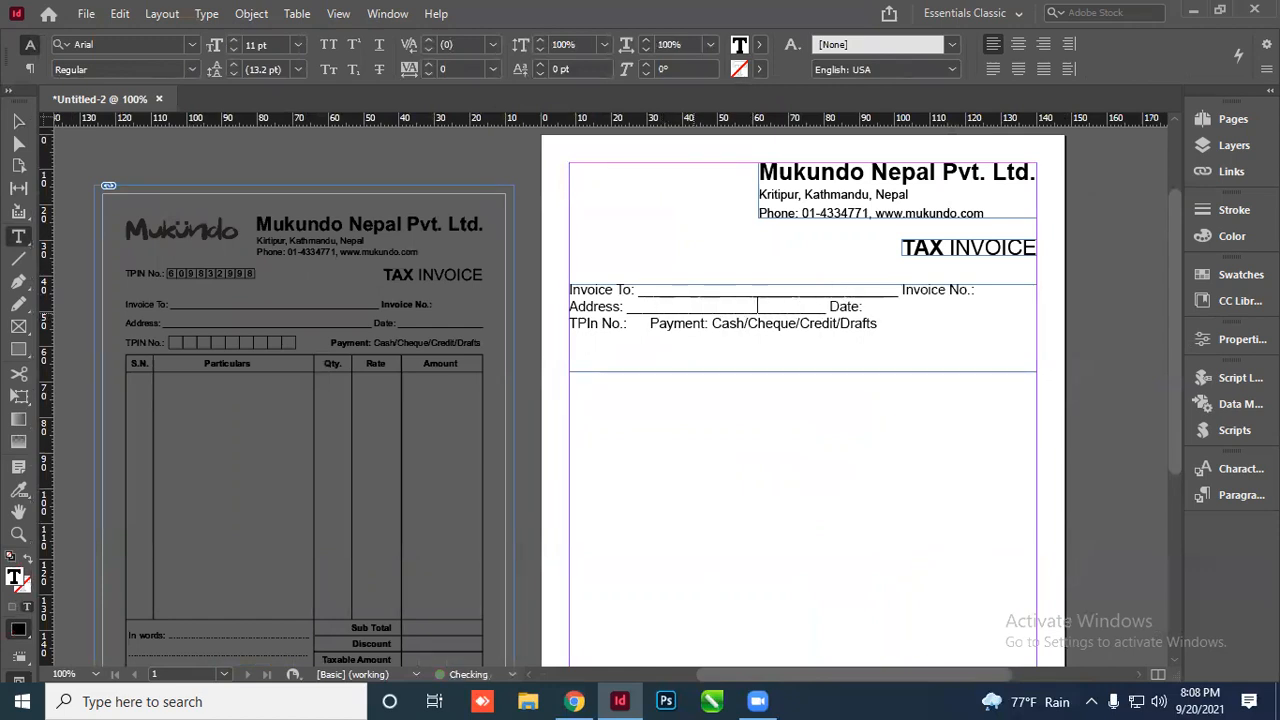
pyautogui.write('_________')
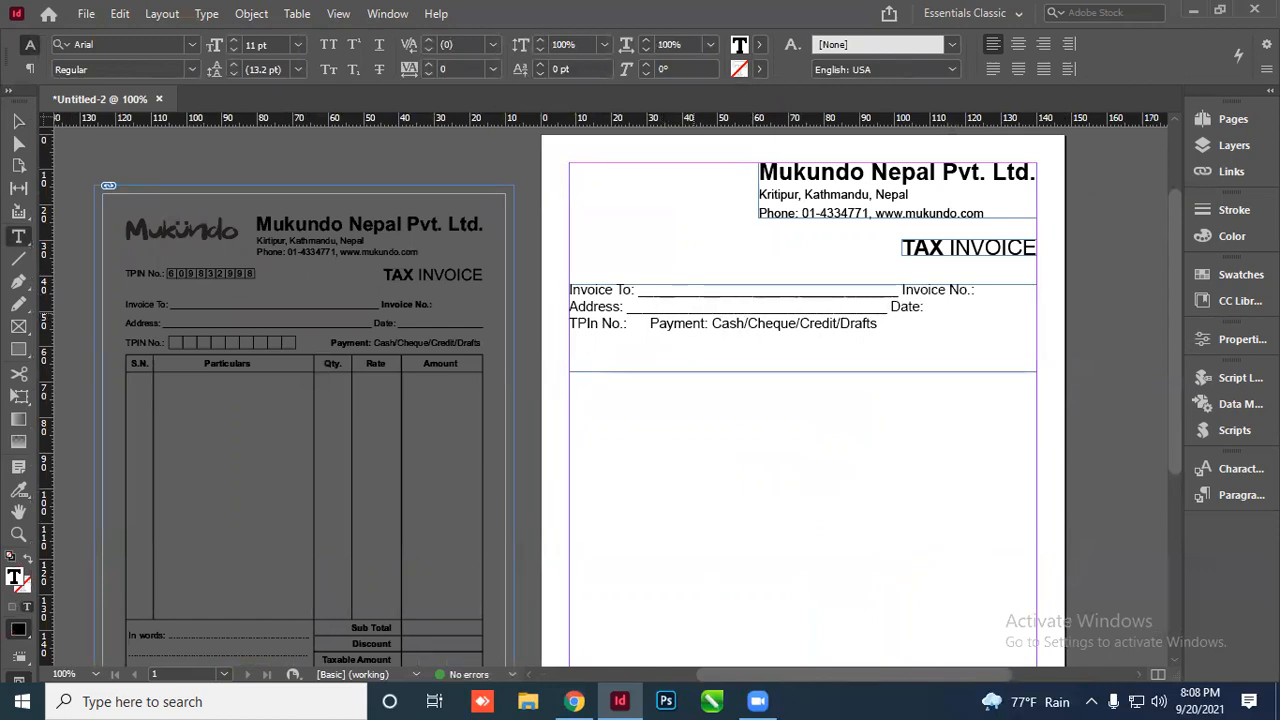
pyautogui.press('End')
pyautogui.write('__________')
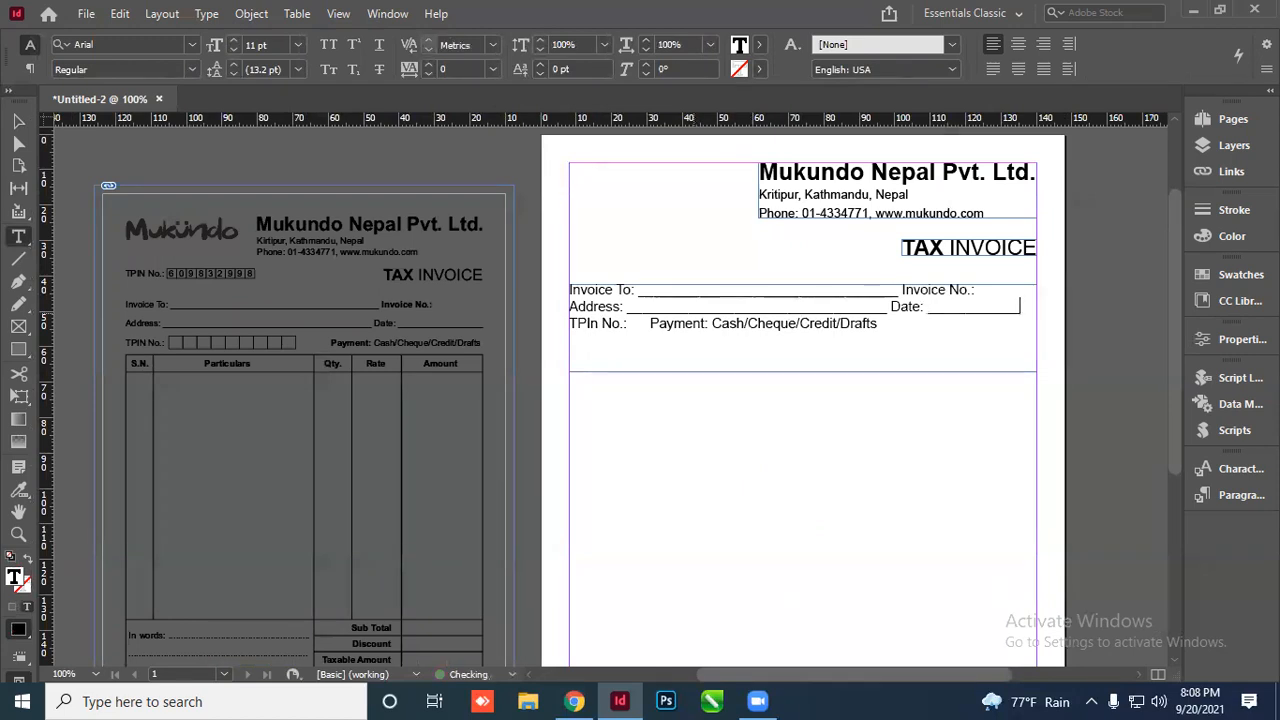
pyautogui.write('_')
pyautogui.press('BackSpace')
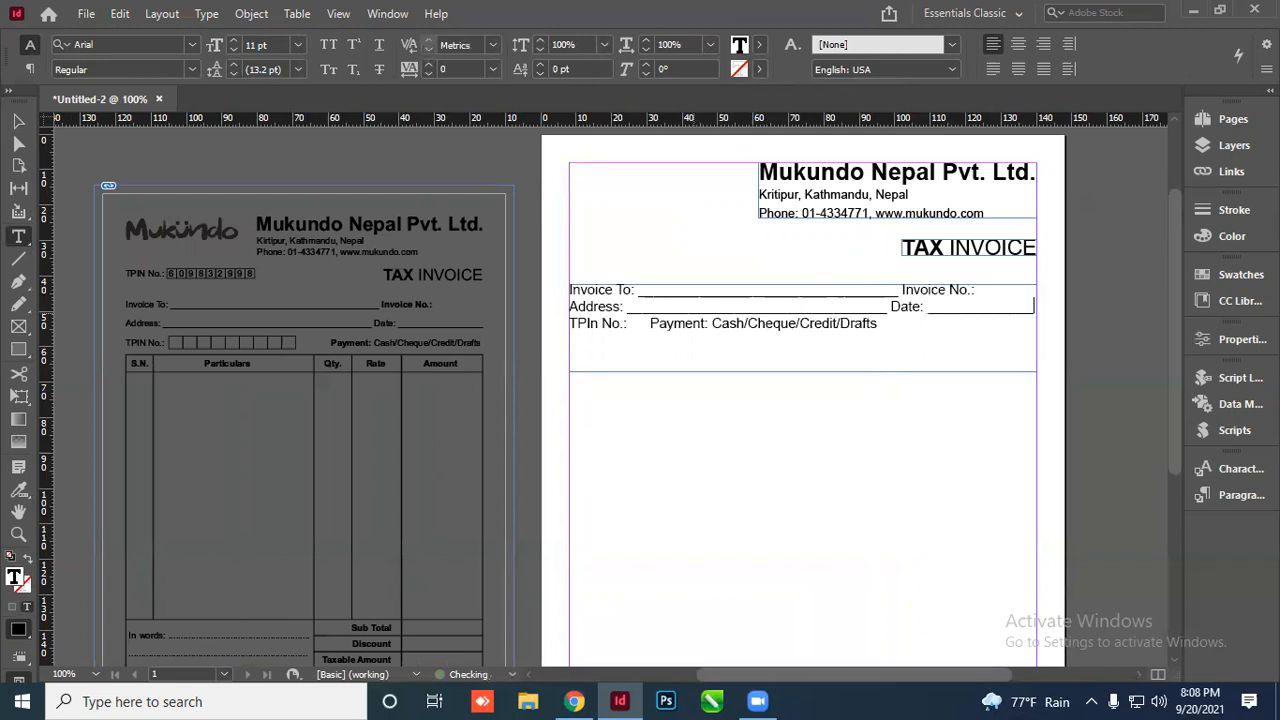
# Correct the label 'TPIn No.' to 'TPIN No.'
pyautogui.click(590, 323)
pyautogui.press('BackSpace')
pyautogui.press('BackSpace')
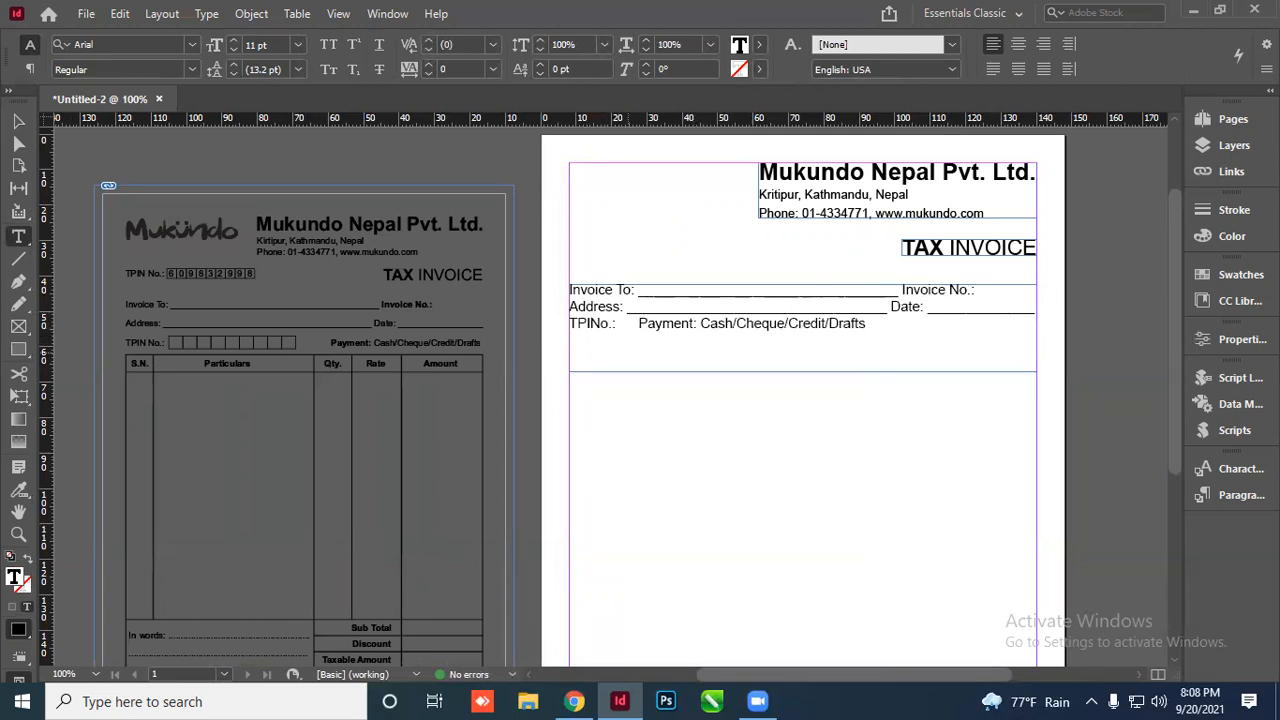
pyautogui.write('N')
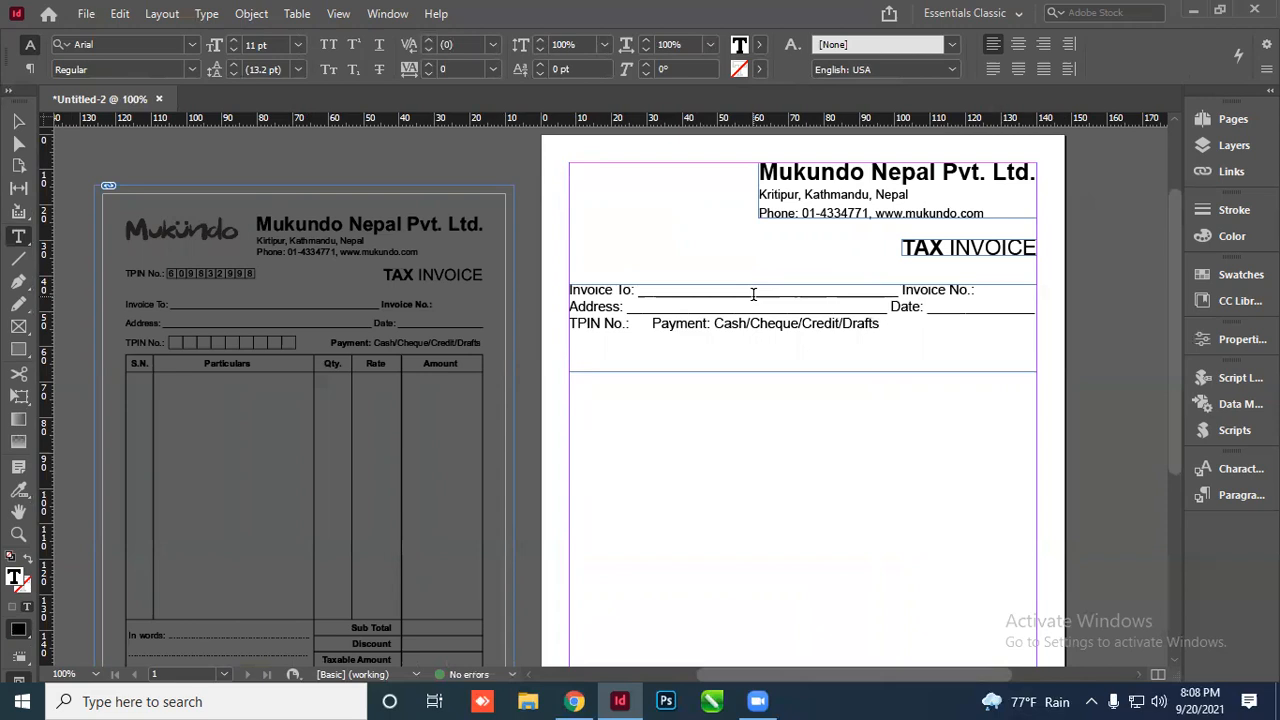
pyautogui.write('-')
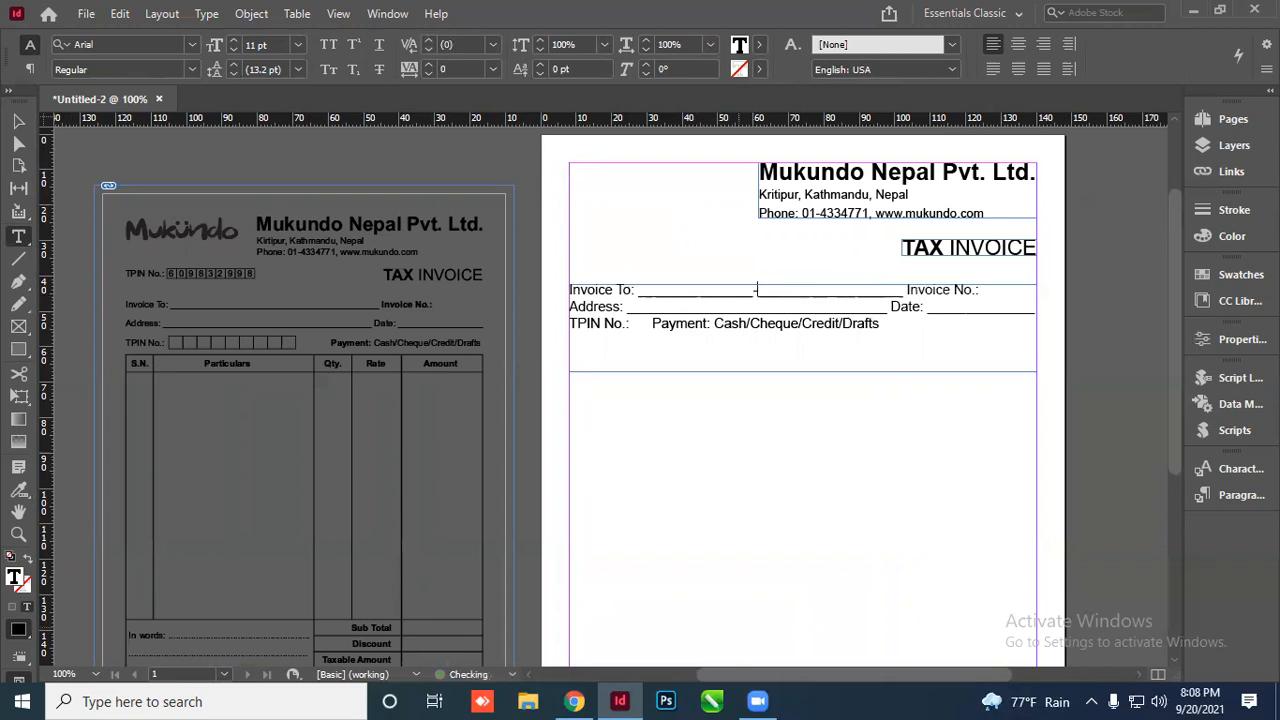
pyautogui.press('BackSpace')
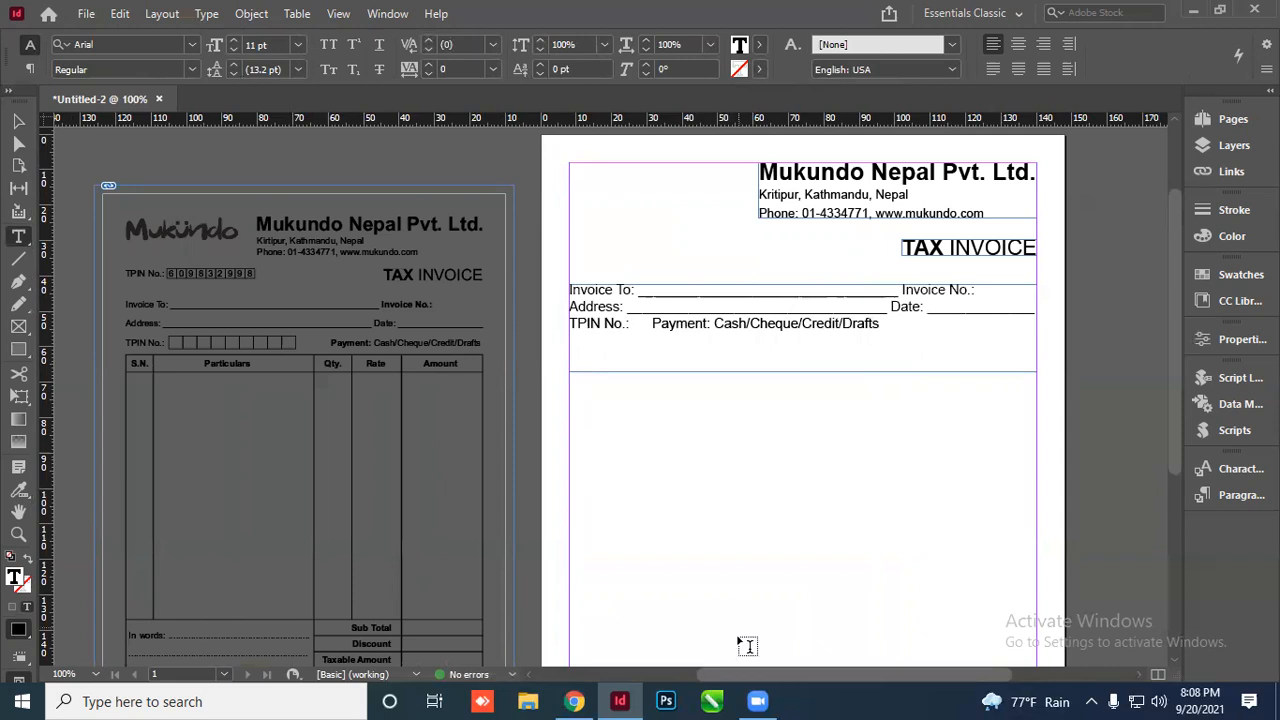
# Raise the leading of the three customer field lines by five increments
pyautogui.tripleClick(611, 306)
pyautogui.click(233, 64)
pyautogui.click(233, 64)
pyautogui.click(233, 64)
pyautogui.click(233, 64)
pyautogui.click(233, 64)
pyautogui.click(233, 64)
pyautogui.click(233, 64)
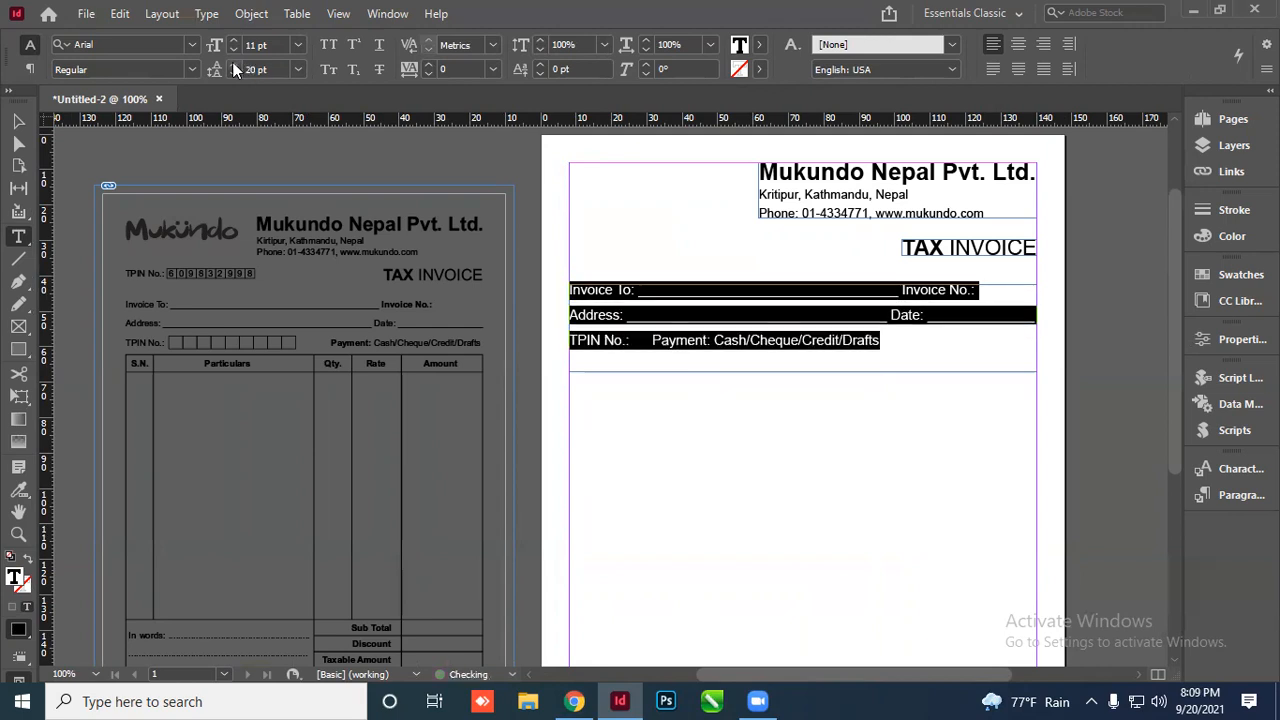
pyautogui.click(233, 64)
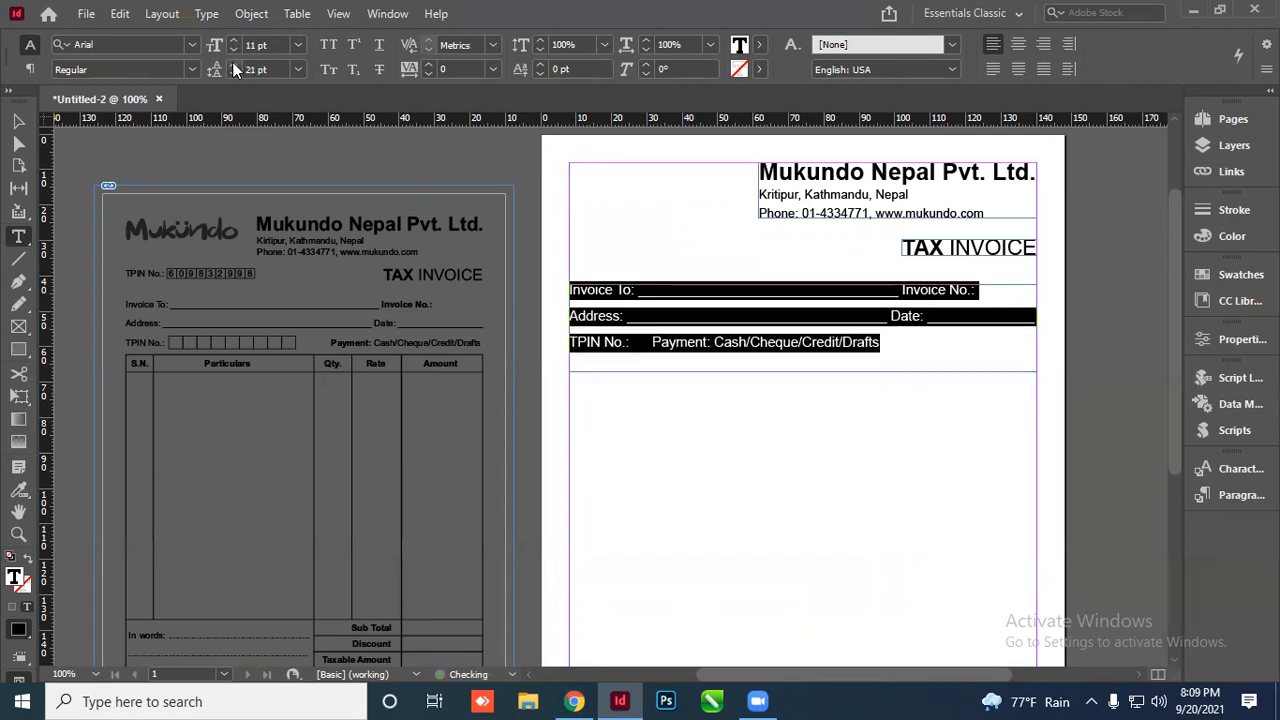
pyautogui.click(17, 122)
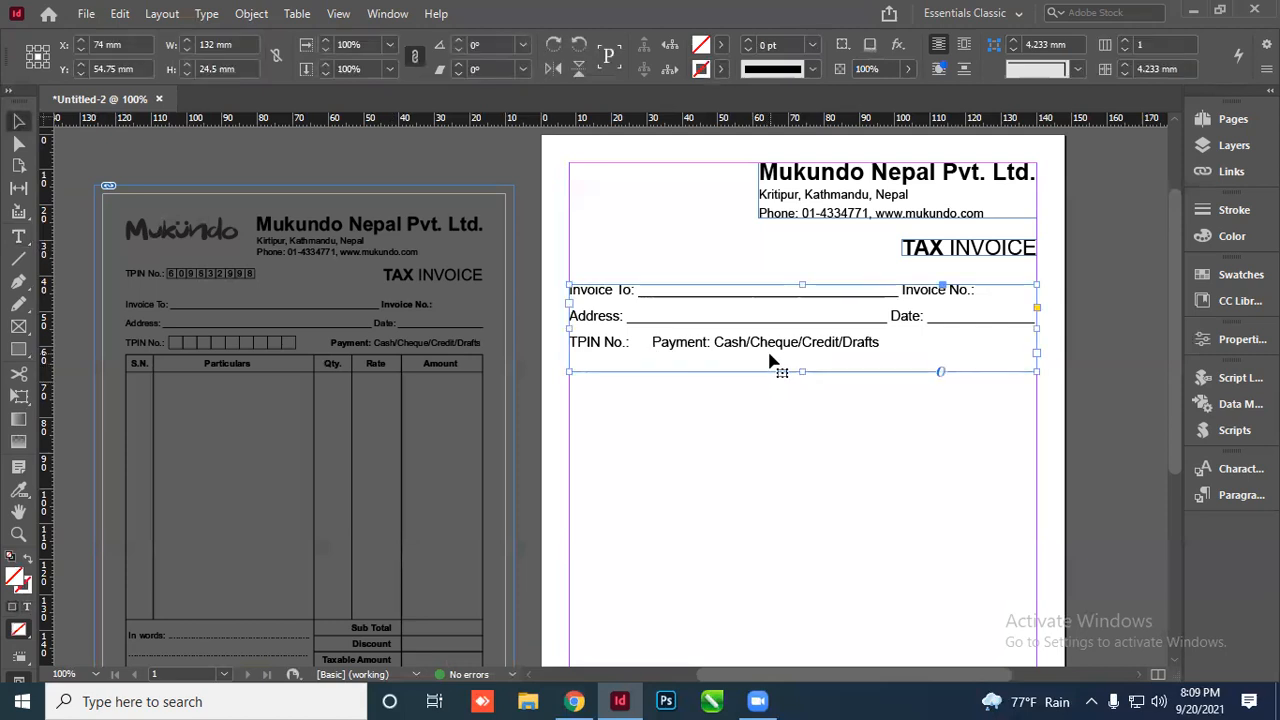
# Set the labels 'Payment:' and 'Invoice No.:' to Bold
pyautogui.doubleClick(658, 345)
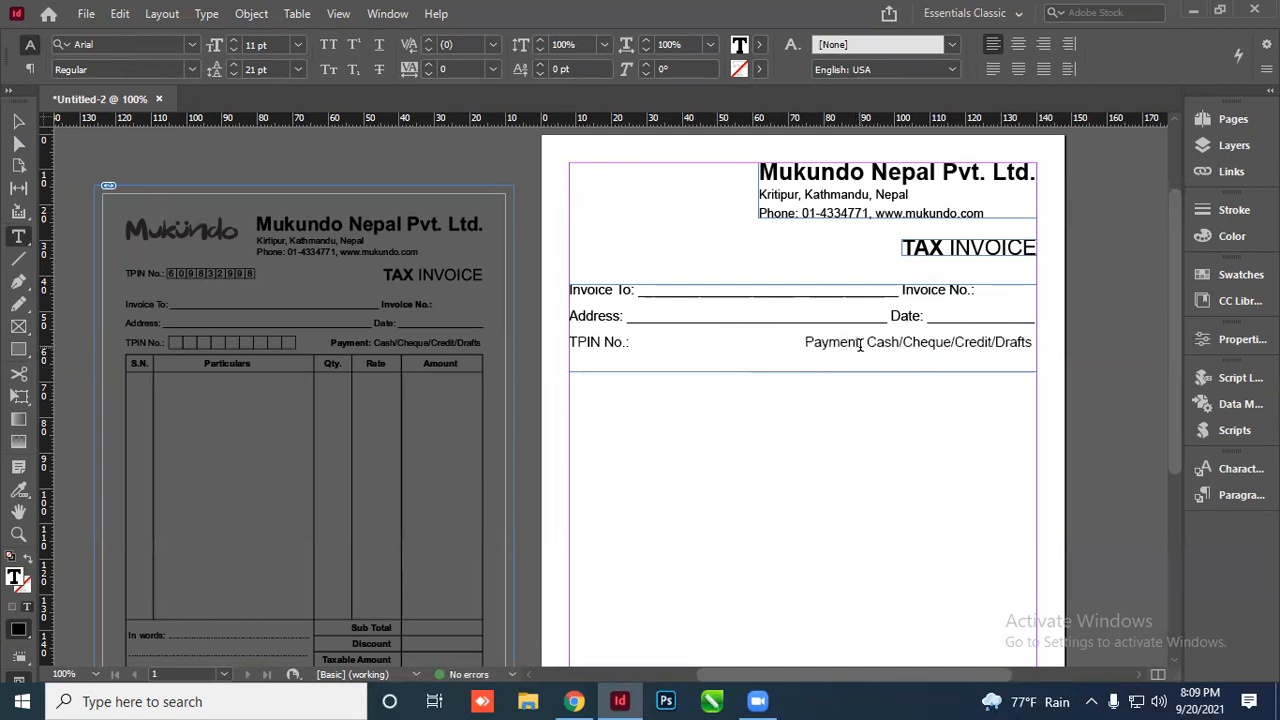
pyautogui.moveTo(862, 341); pyautogui.dragTo(749, 334)
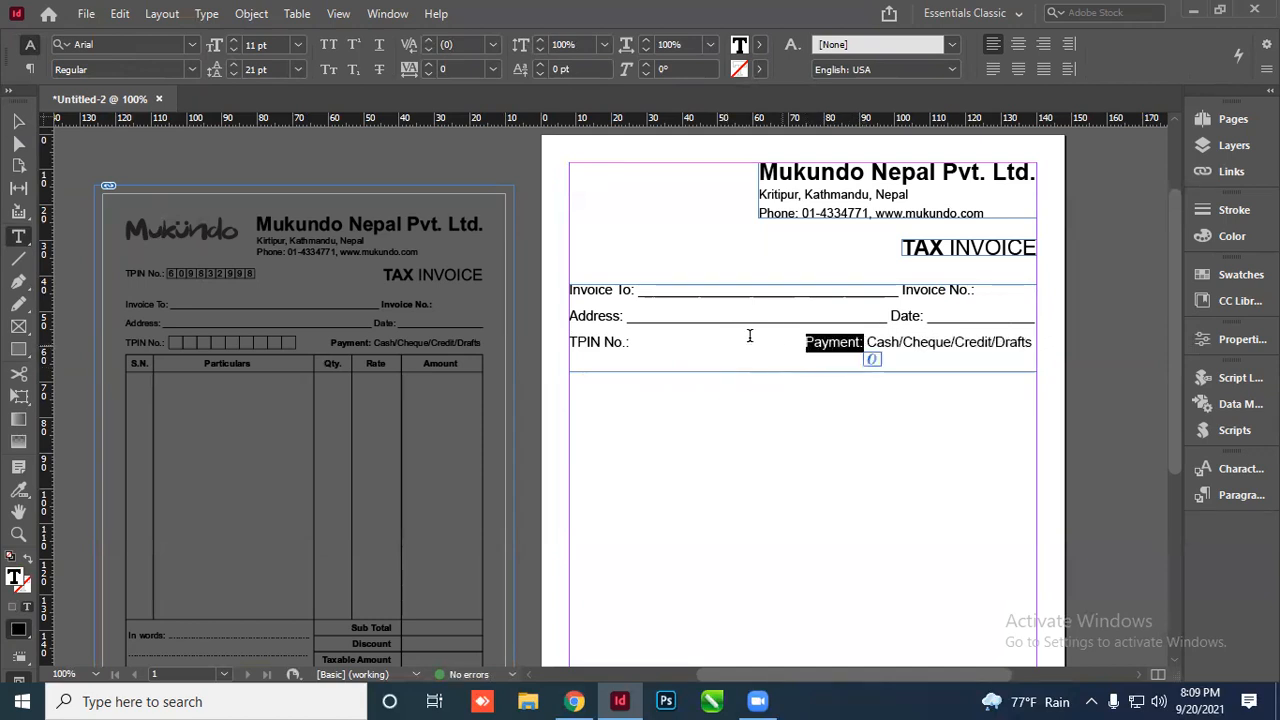
pyautogui.click(192, 69)
pyautogui.click(105, 206)
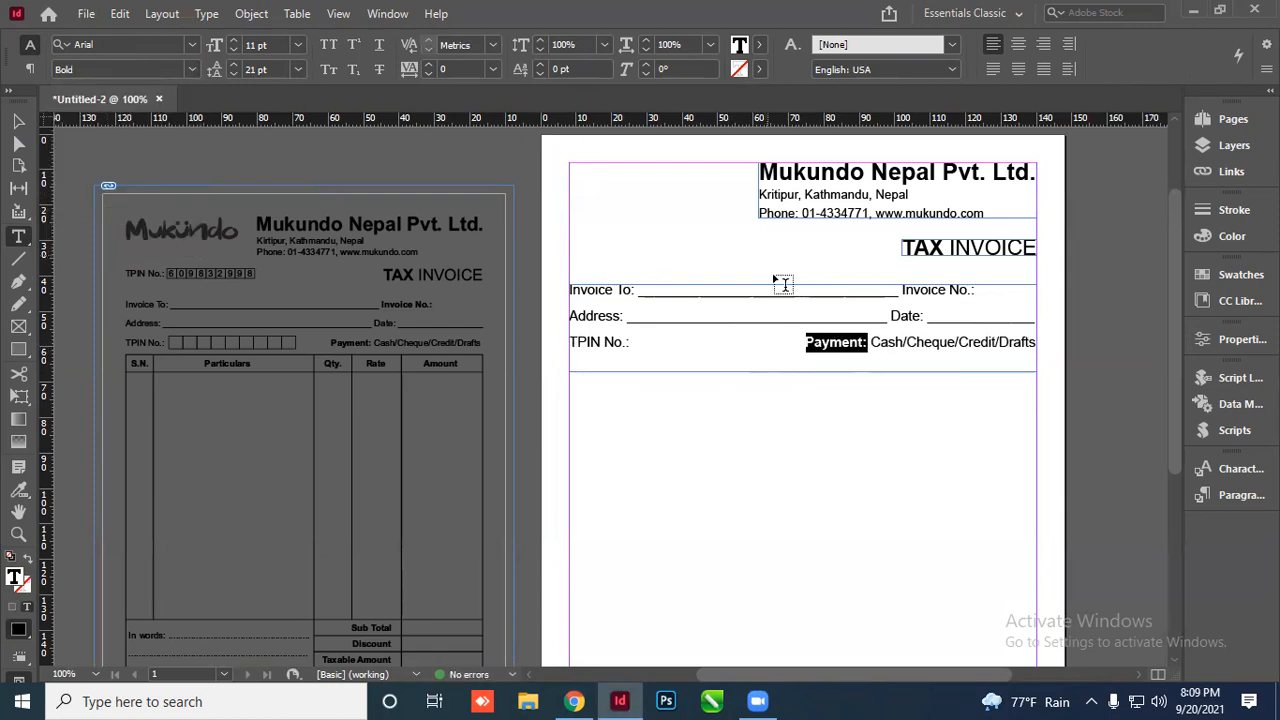
pyautogui.moveTo(903, 289); pyautogui.dragTo(978, 290)
pyautogui.click(905, 289)
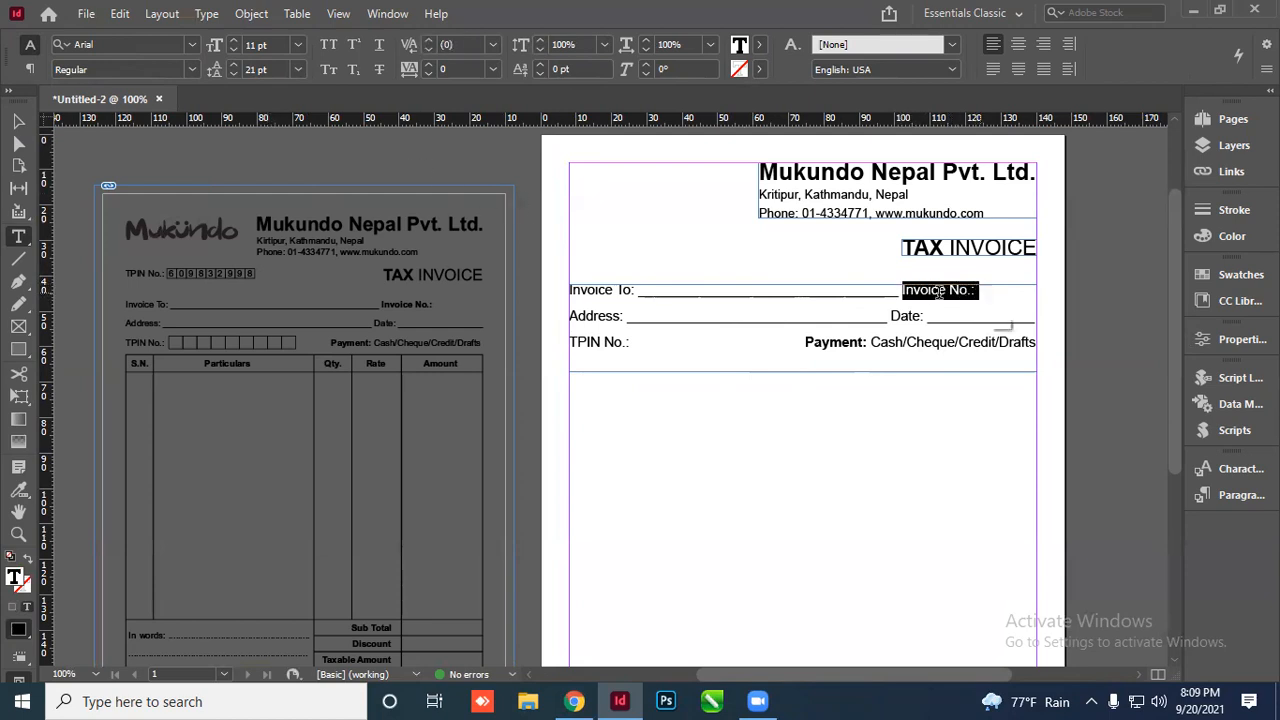
pyautogui.click(191, 69)
pyautogui.click(96, 210)
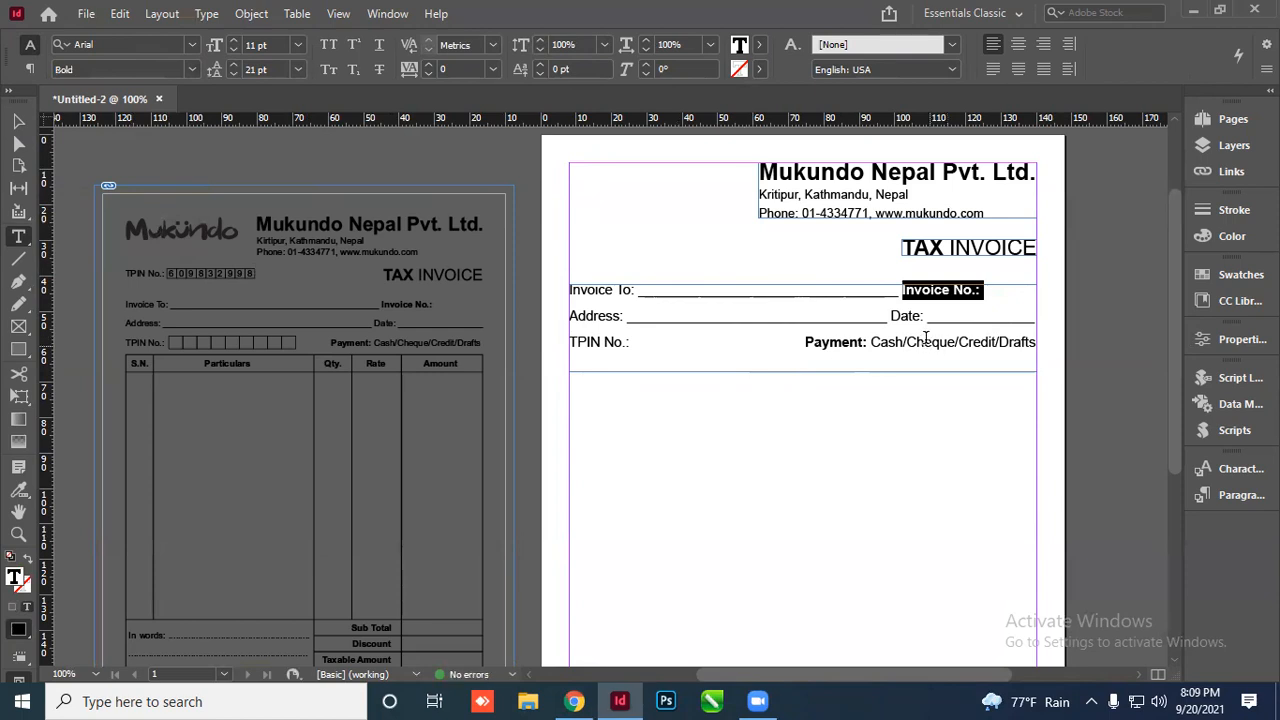
pyautogui.click(18, 121)
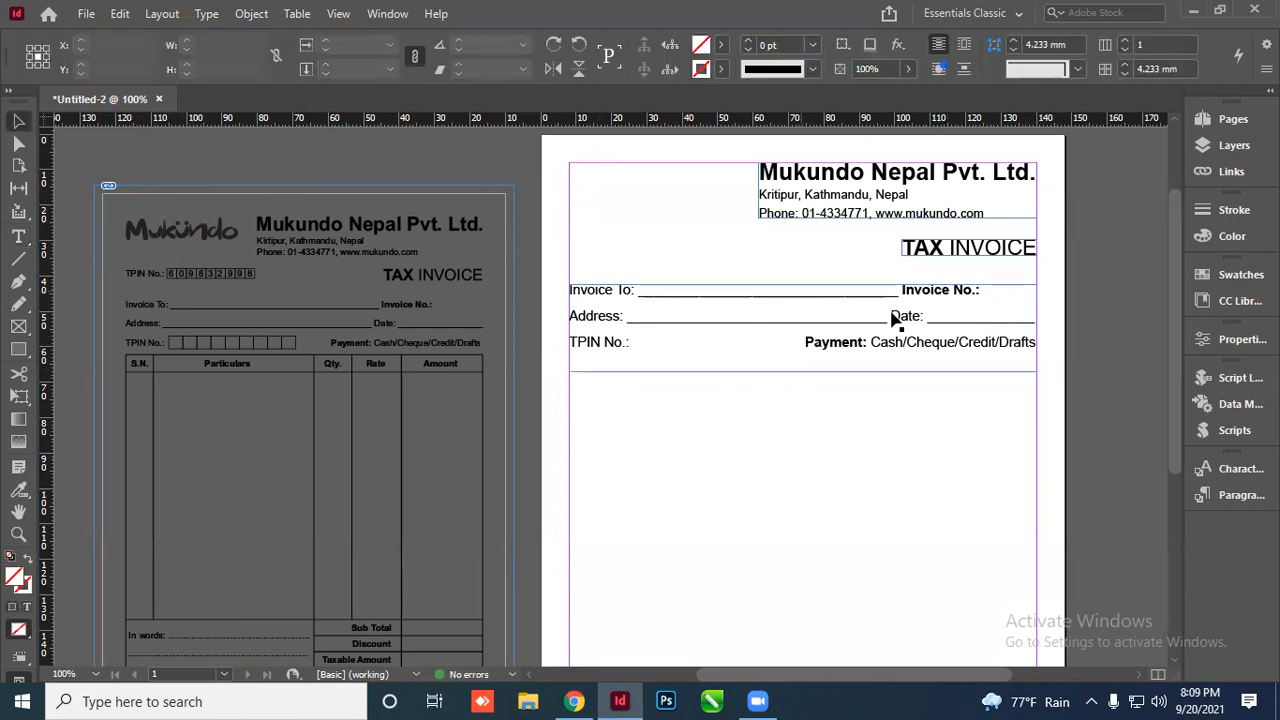
# Duplicate the customer fields frame lower on the page and replace its text with the TPIN label
pyautogui.scroll(3, 895, 318)
pyautogui.scroll(-1, 930, 341)
pyautogui.click(932, 322)
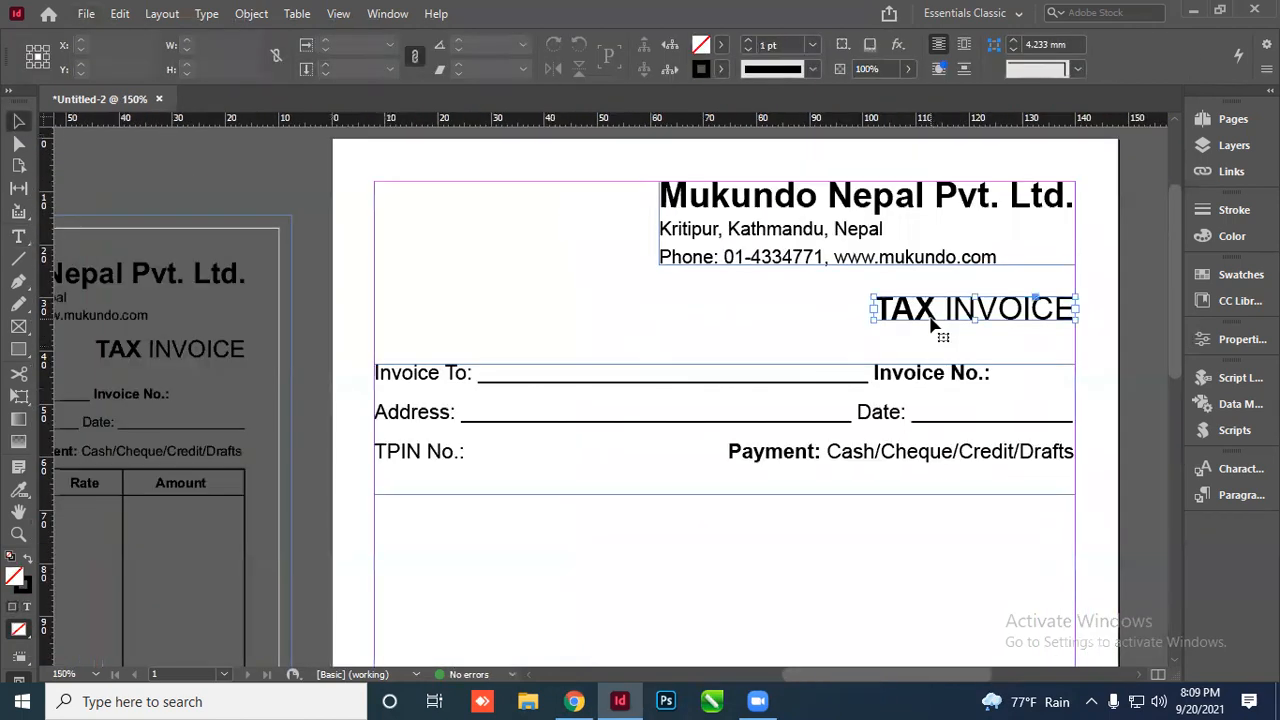
pyautogui.scroll(-2, 870, 304)
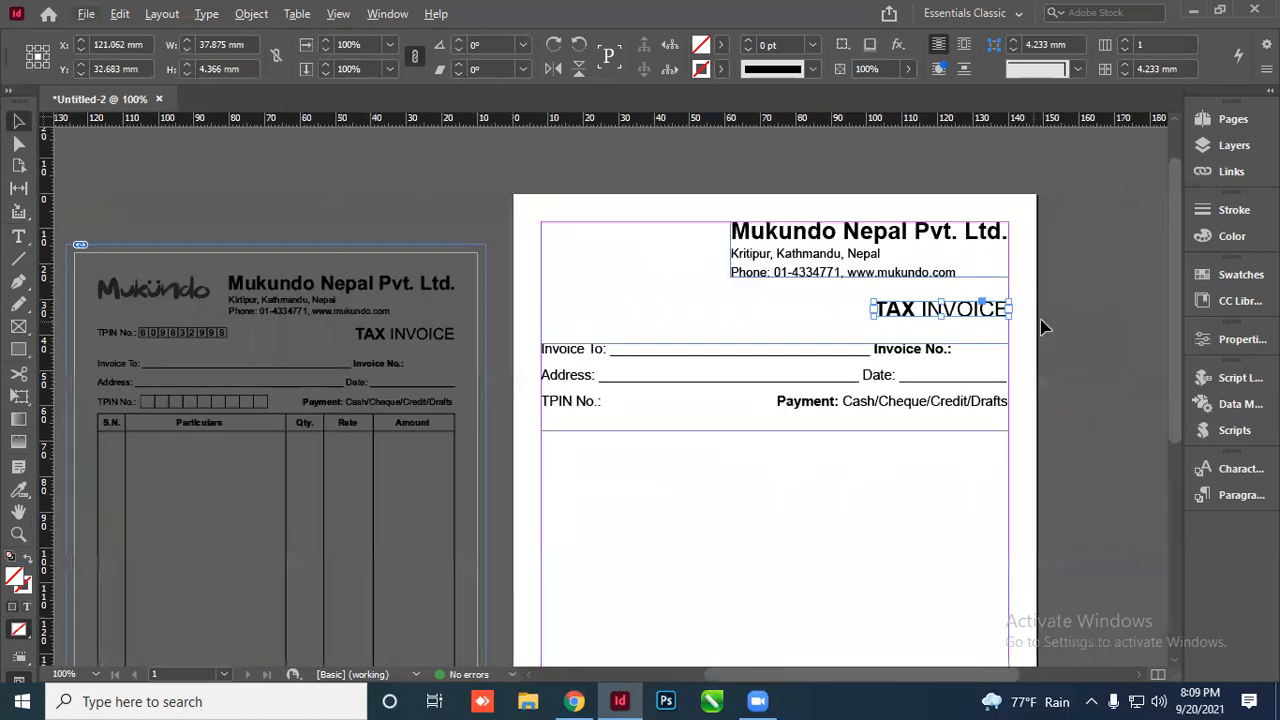
pyautogui.click(1043, 325)
pyautogui.scroll(3, 955, 334)
pyautogui.scroll(-2, 855, 308)
pyautogui.scroll(-1, 1043, 334)
pyautogui.click(745, 388)
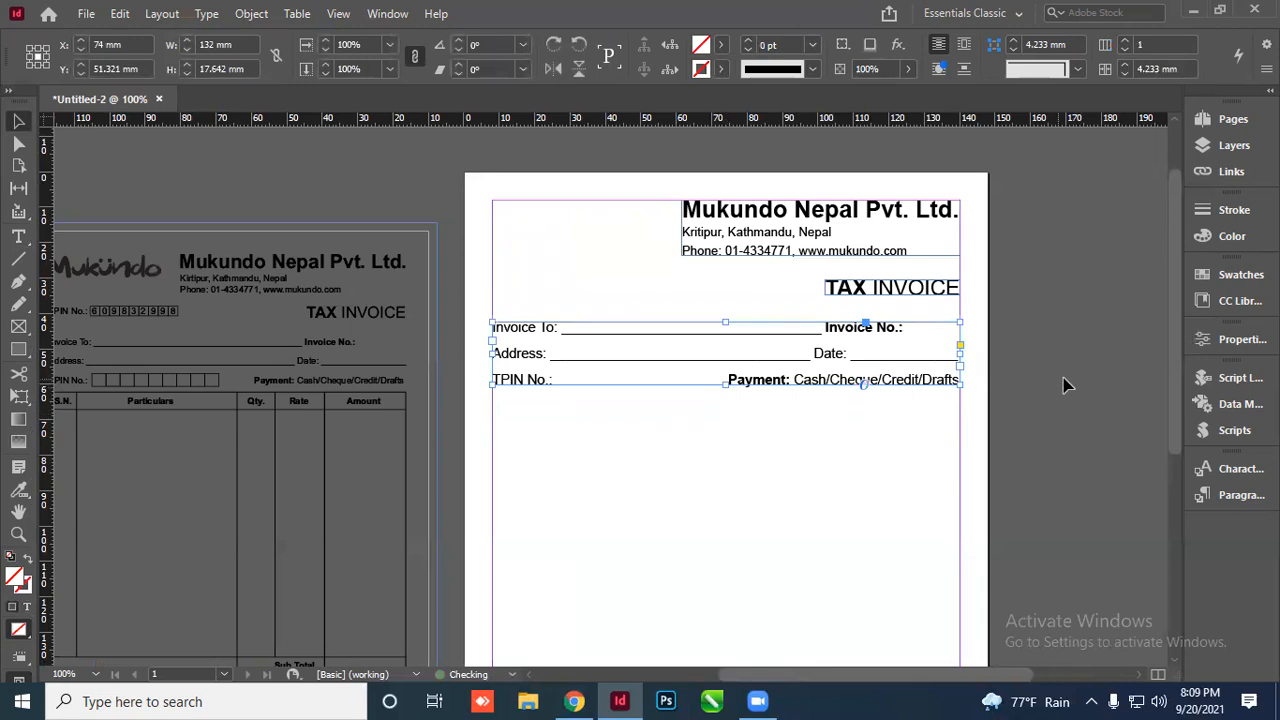
pyautogui.click(1064, 378)
pyautogui.scroll(2, 700, 392)
pyautogui.scroll(-2, 714, 408)
pyautogui.scroll(-1, 398, 382)
pyautogui.scroll(2, 122, 325)
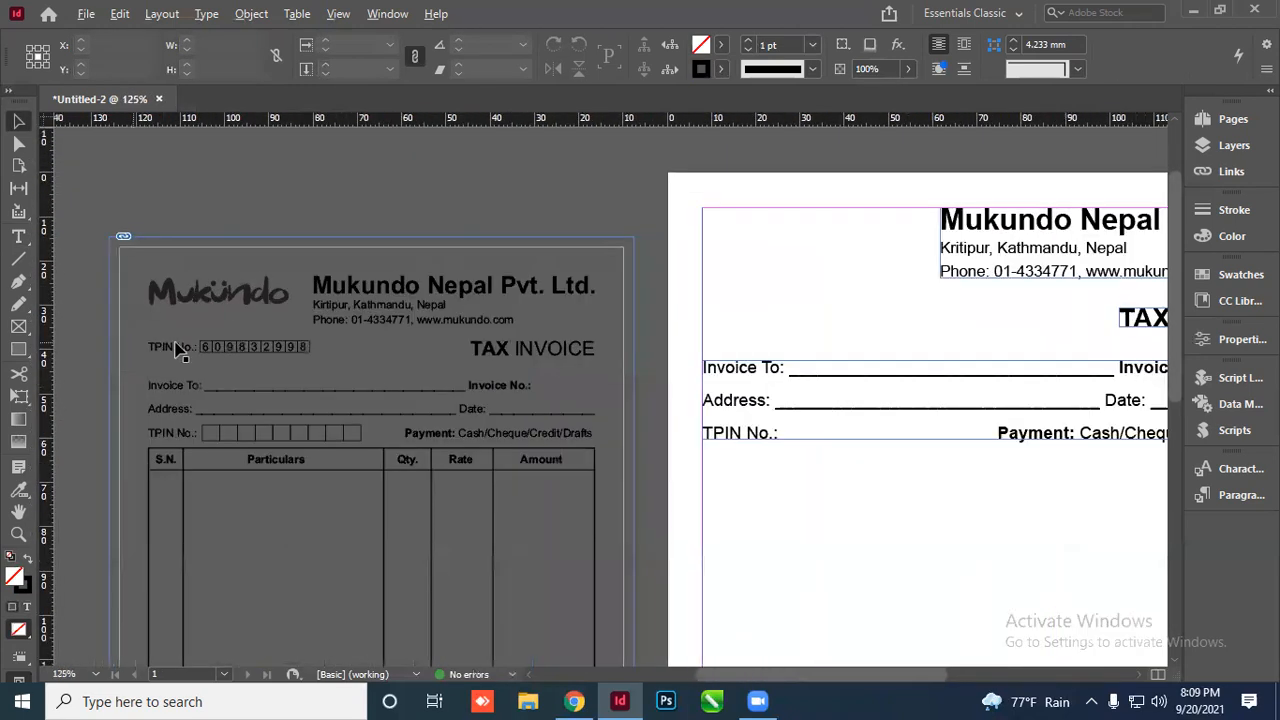
pyautogui.scroll(-1, 234, 350)
pyautogui.moveTo(672, 370); pyautogui.dragTo(679, 482)
pyautogui.doubleClick(682, 483)
pyautogui.hotkey('ctrl', 'a')
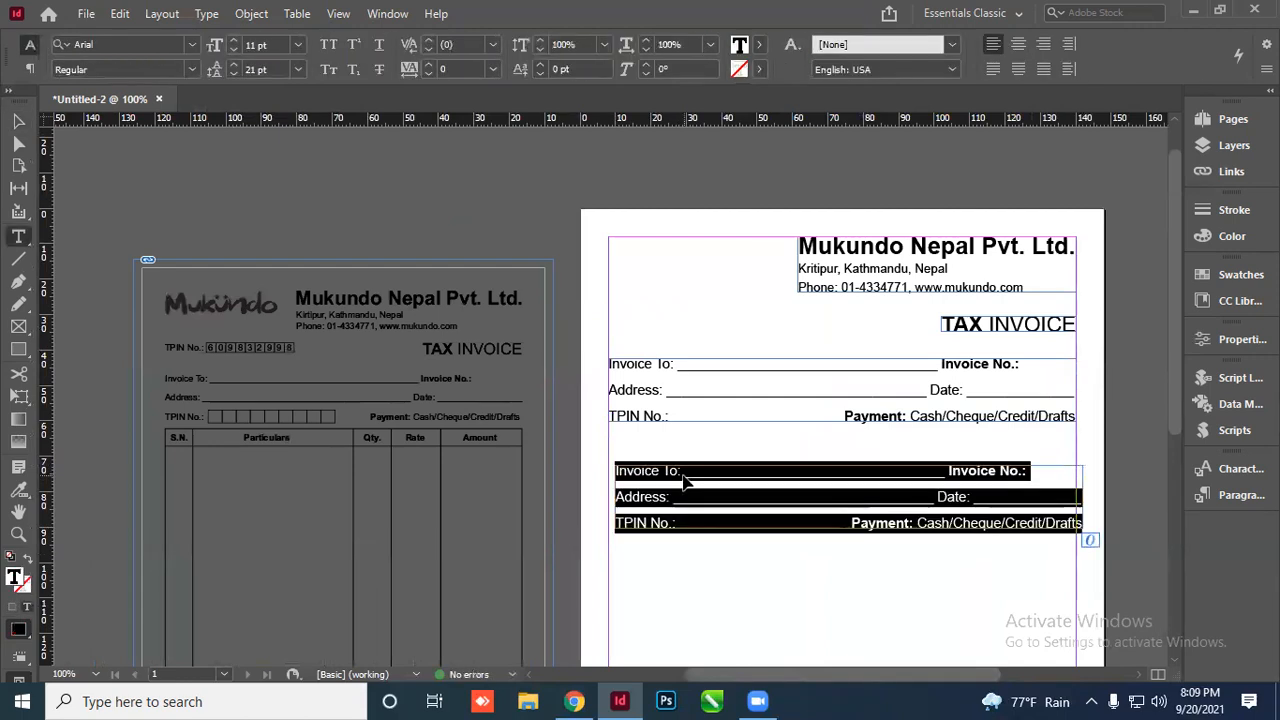
pyautogui.write('TPI')
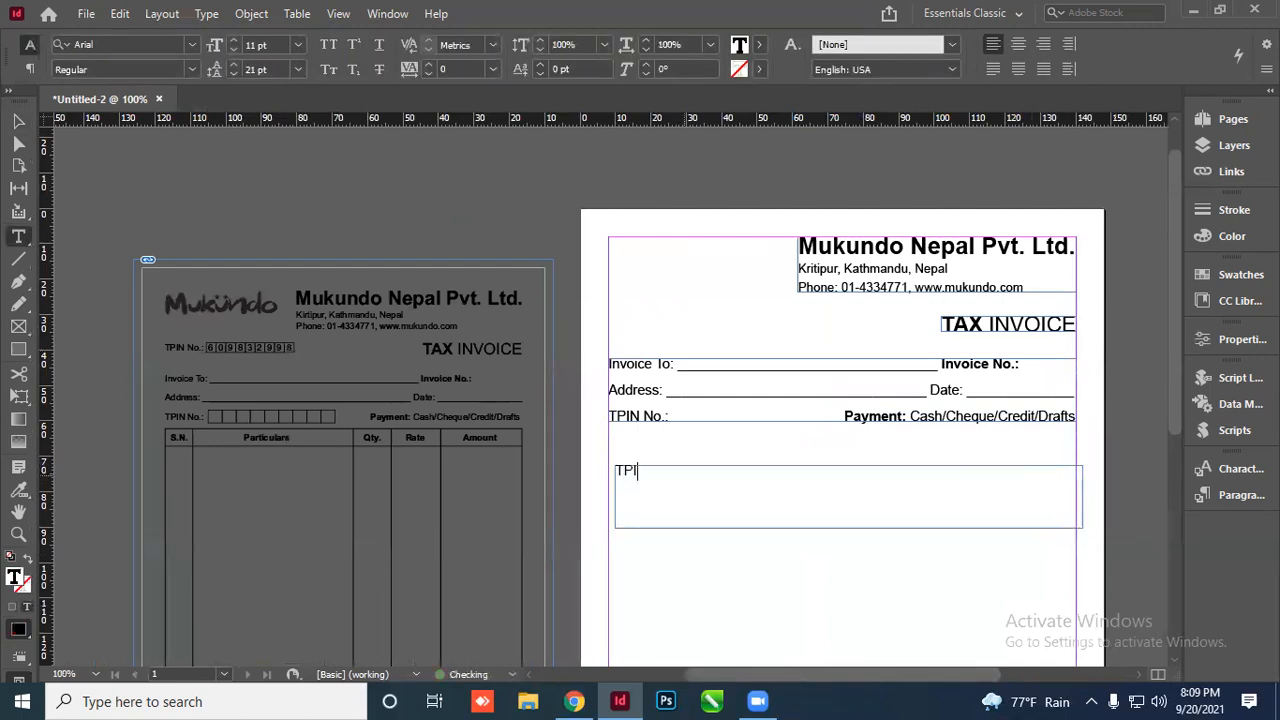
pyautogui.press('BackSpace')
pyautogui.write(':')
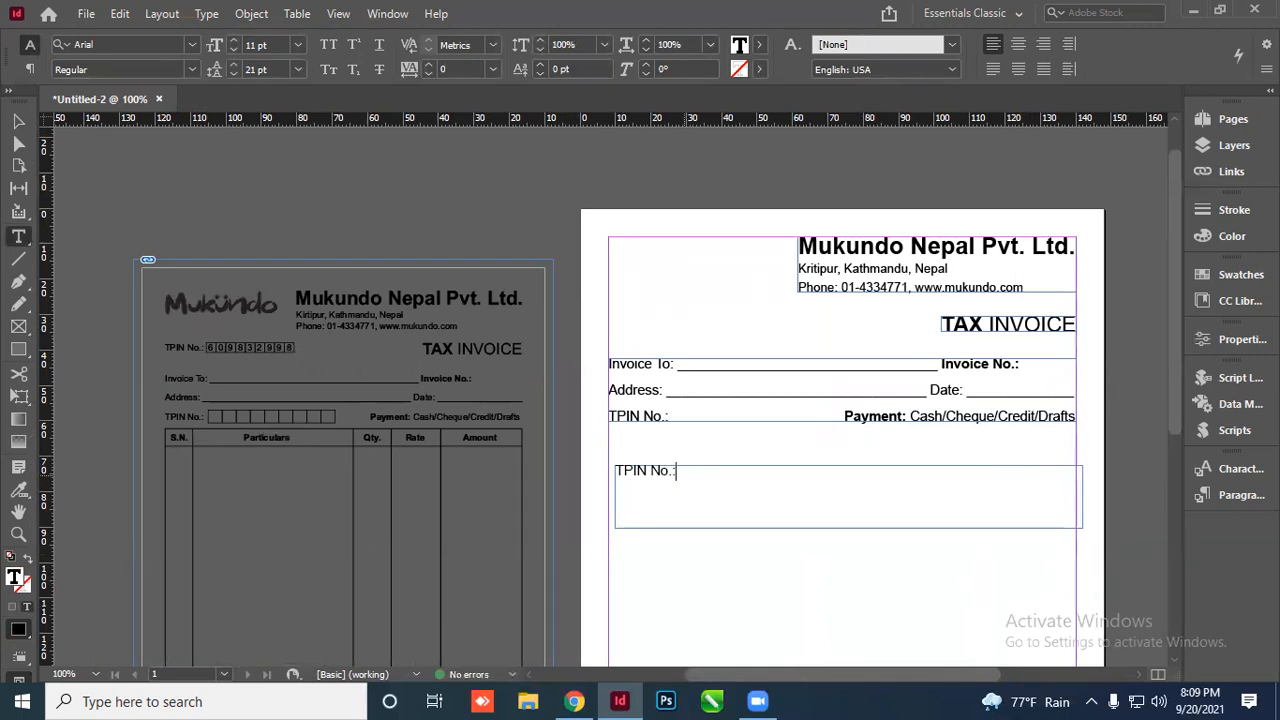
# Fit the 'TPIN No.:' frame to its text and move it to the page's top-left
pyautogui.click(18, 121)
pyautogui.doubleClick(850, 529)
pyautogui.doubleClick(1082, 465)
pyautogui.click(707, 511)
pyautogui.moveTo(645, 482); pyautogui.dragTo(645, 332)
pyautogui.scroll(2, 645, 332)
pyautogui.scroll(-2, 645, 335)
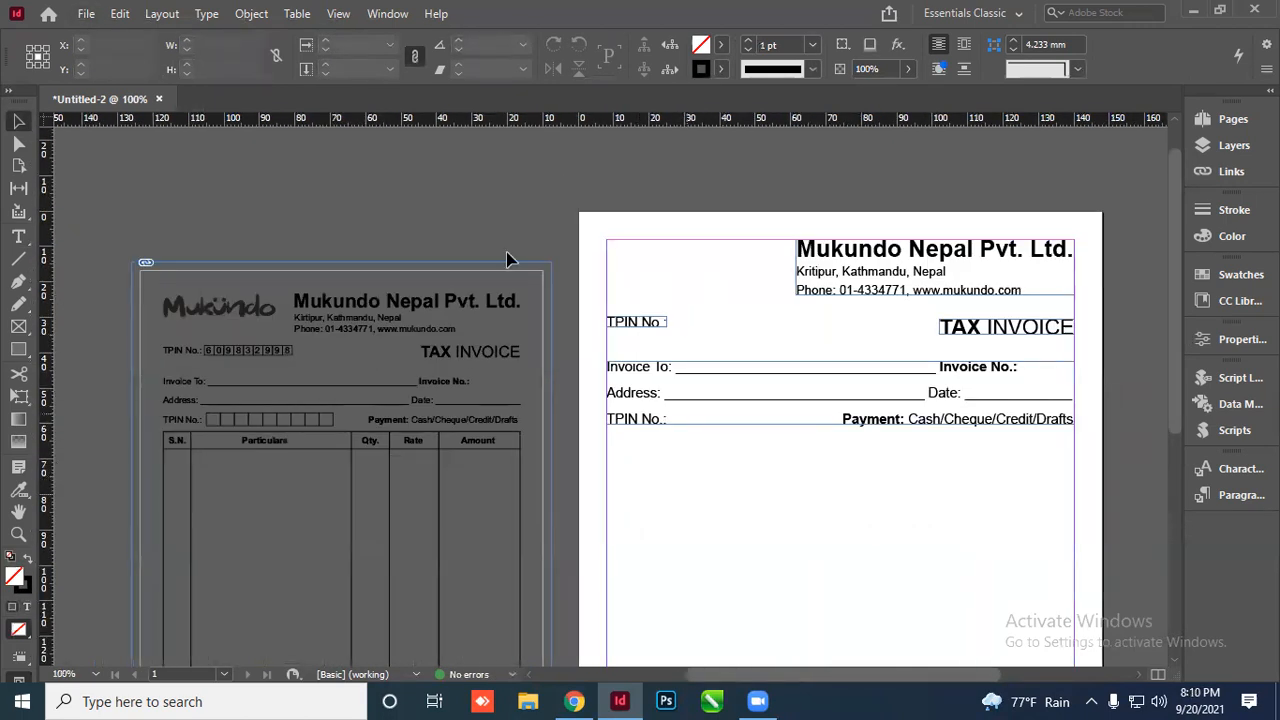
pyautogui.scroll(2, 580, 240)
pyautogui.scroll(-2, 534, 234)
pyautogui.scroll(-2, 463, 289)
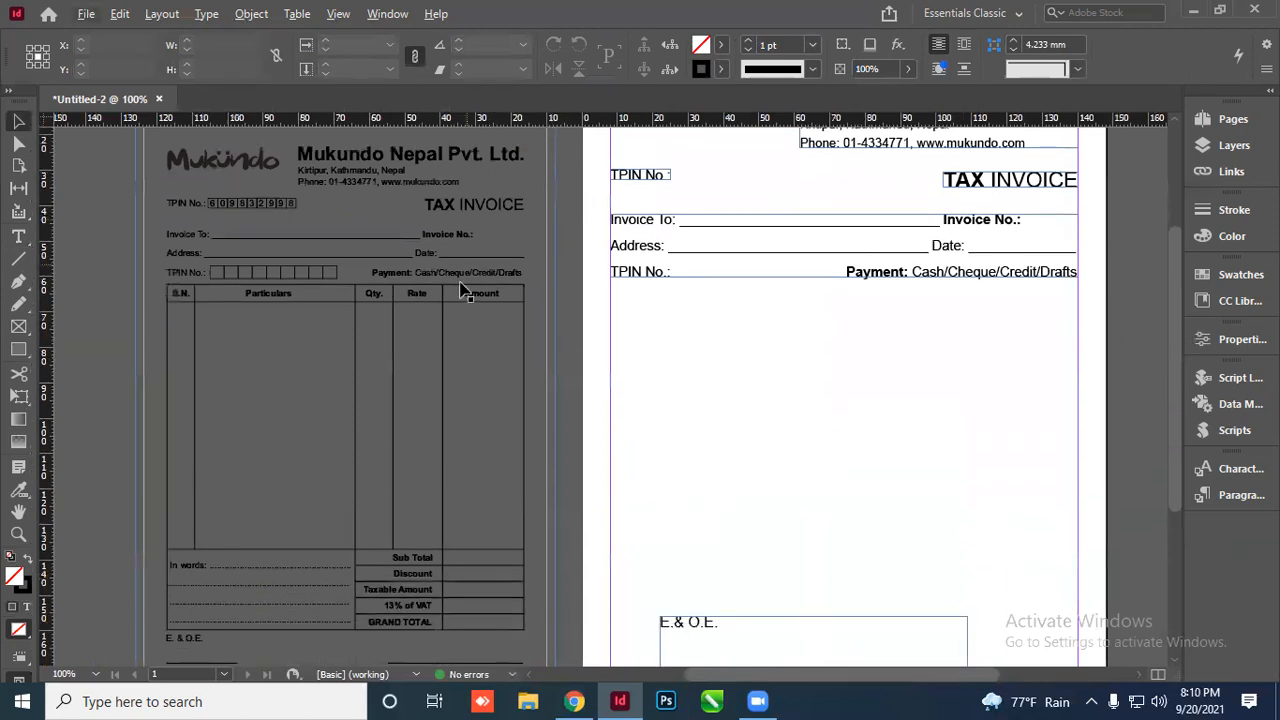
pyautogui.scroll(-1, 416, 318)
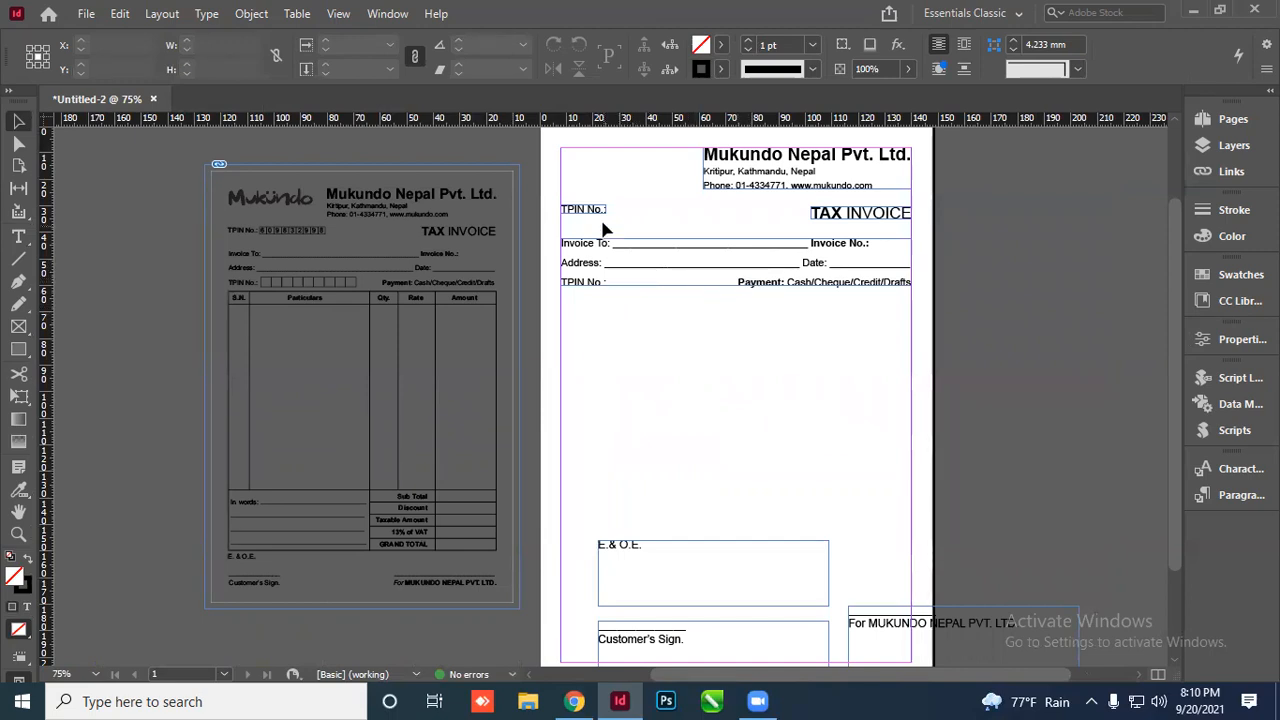
# Try a test copy of the TPIN label, then delete it and undo back to the original position
pyautogui.moveTo(603, 226); pyautogui.dragTo(684, 343)
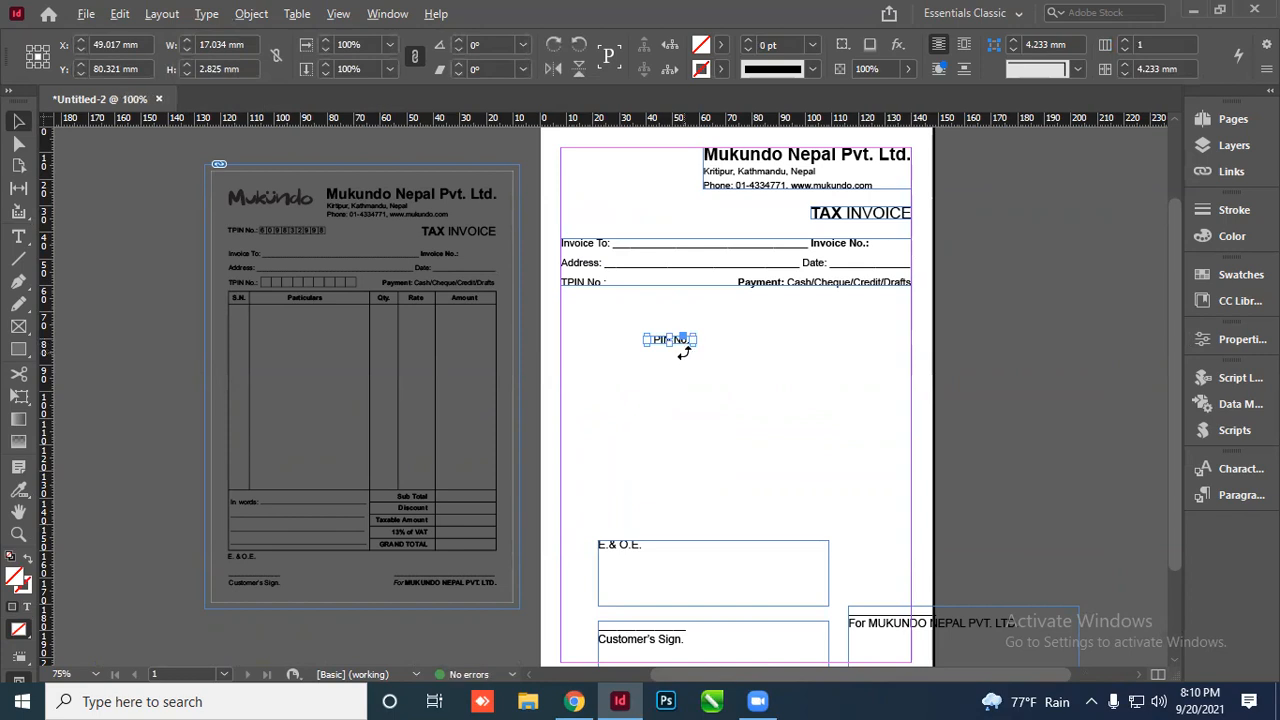
pyautogui.scroll(5, 684, 351)
pyautogui.moveTo(655, 310); pyautogui.dragTo(931, 540)
pyautogui.doubleClick(709, 406)
pyautogui.hotkey('ctrl', 'a')
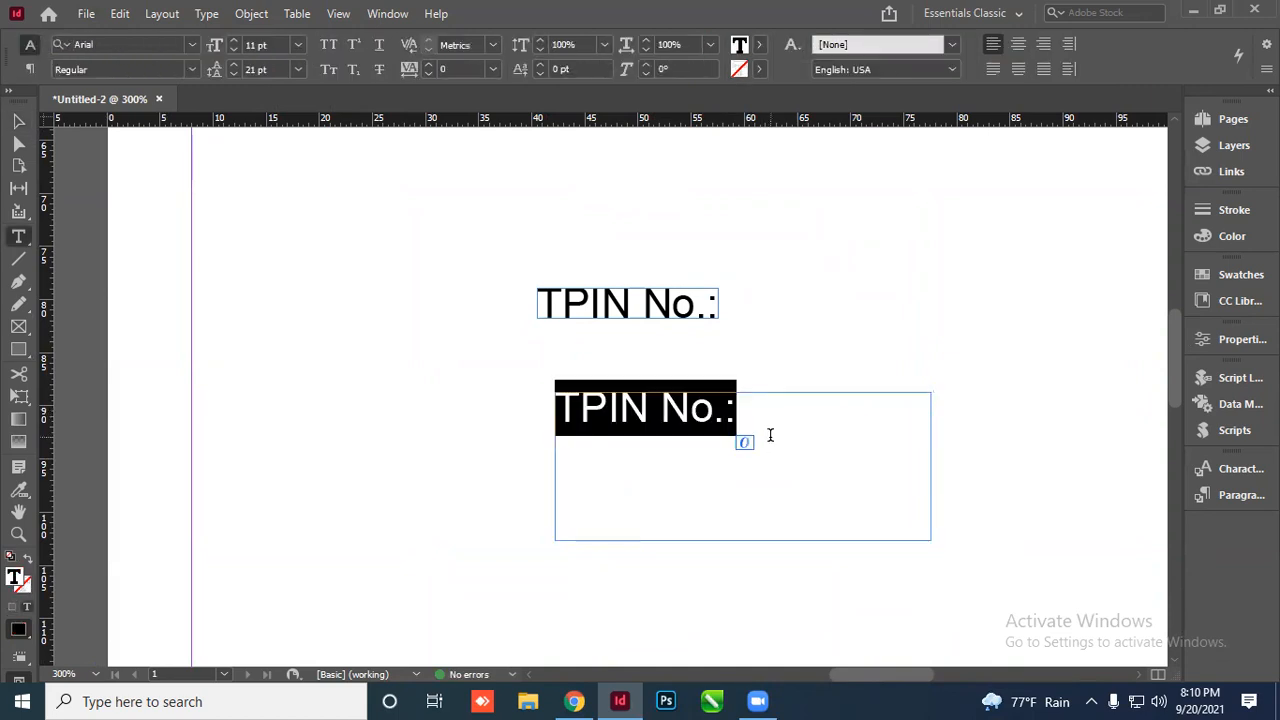
pyautogui.write('asdiasdusad')
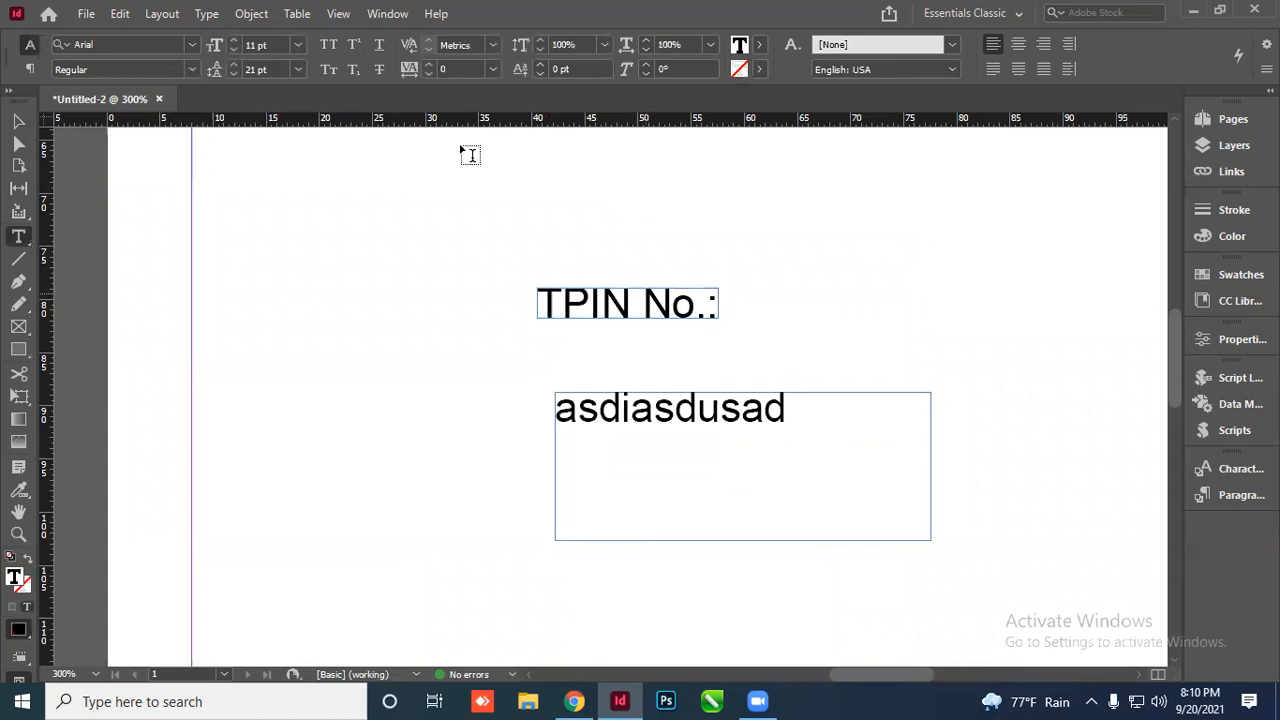
pyautogui.click(18, 121)
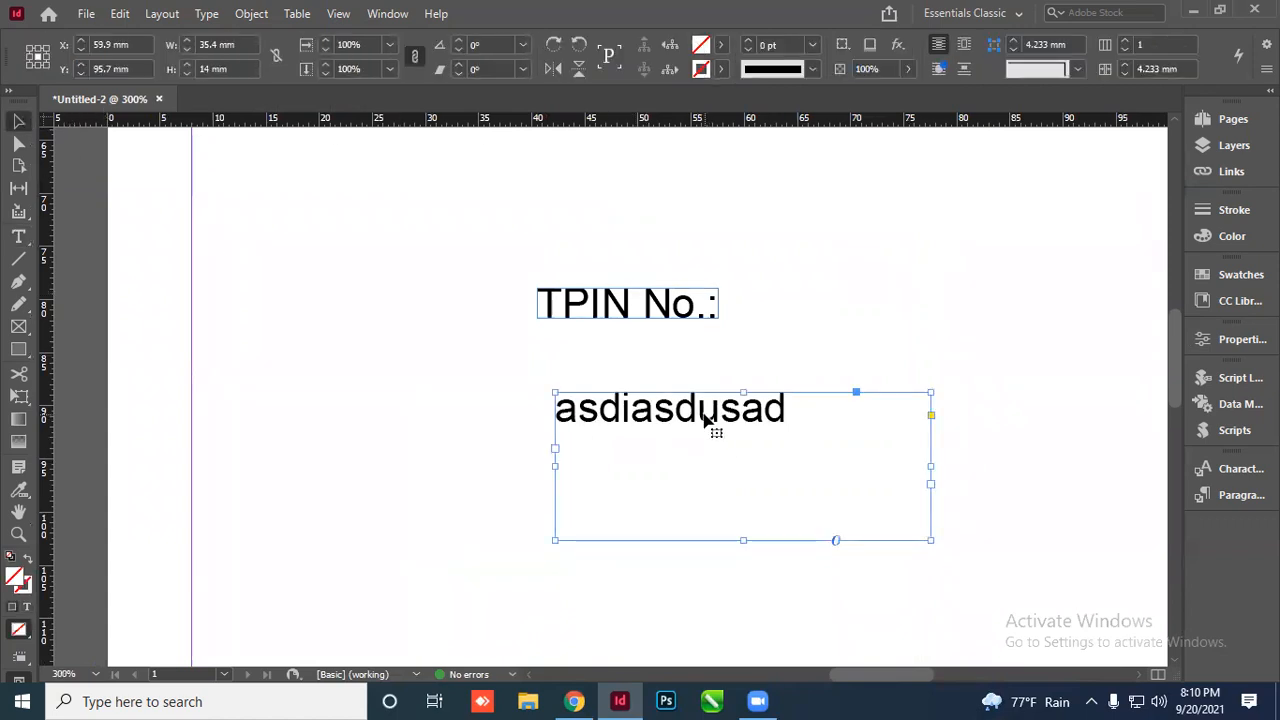
pyautogui.press('Delete')
pyautogui.scroll(-5, 480, 426)
pyautogui.hotkey('ctrl', 'z')
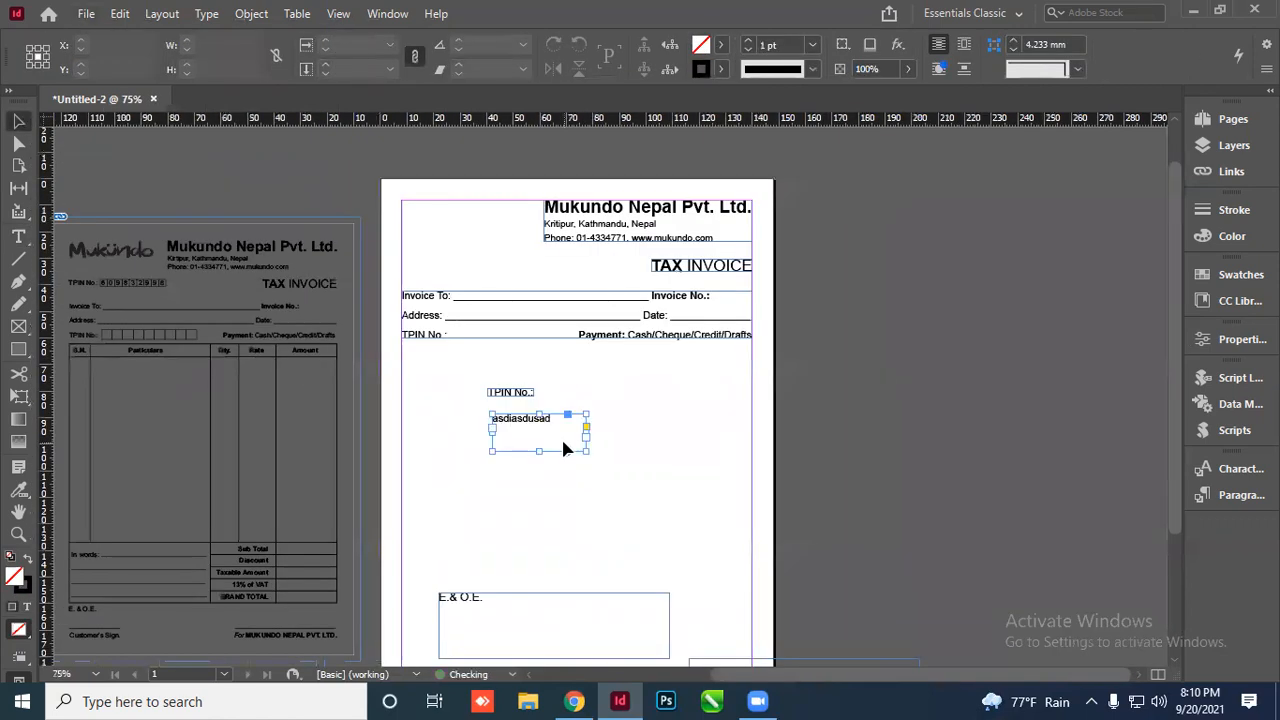
pyautogui.hotkey('ctrl', 'z')
pyautogui.hotkey('ctrl', 'z')
pyautogui.hotkey('ctrl', 'z')
pyautogui.hotkey('ctrl', 'z')
pyautogui.hotkey('ctrl', 'z')
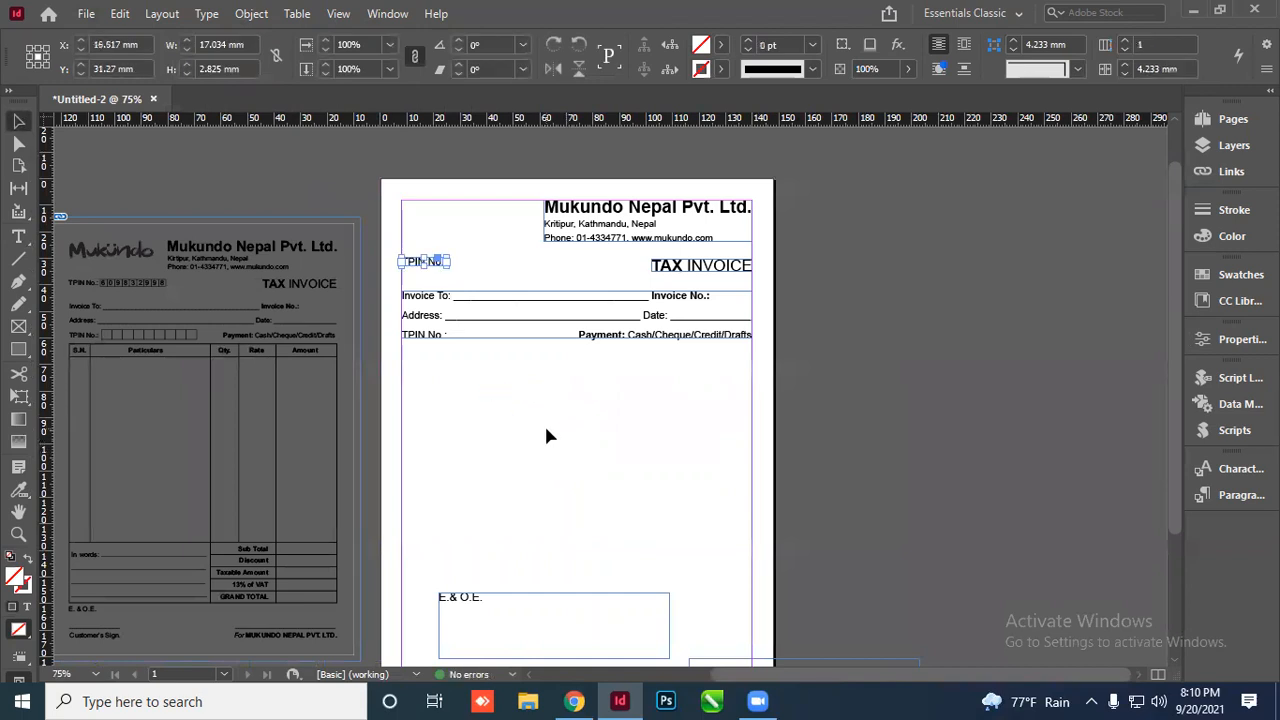
pyautogui.click(546, 436)
pyautogui.scroll(3, 424, 279)
pyautogui.scroll(-2, 443, 250)
pyautogui.scroll(-1, 590, 400)
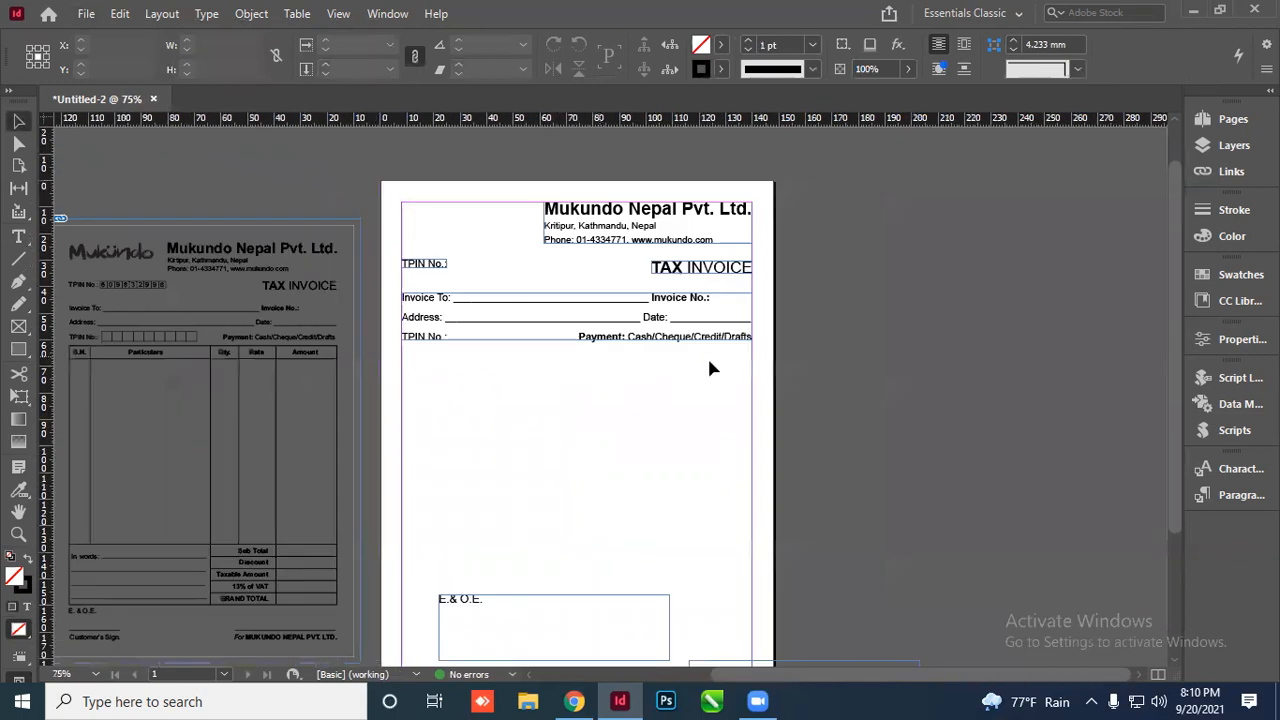
pyautogui.scroll(2, 471, 340)
pyautogui.scroll(-2, 546, 320)
pyautogui.scroll(-2, 342, 392)
# Set the E.& O.E. footer text to 10 pt
pyautogui.scroll(-1, 420, 450)
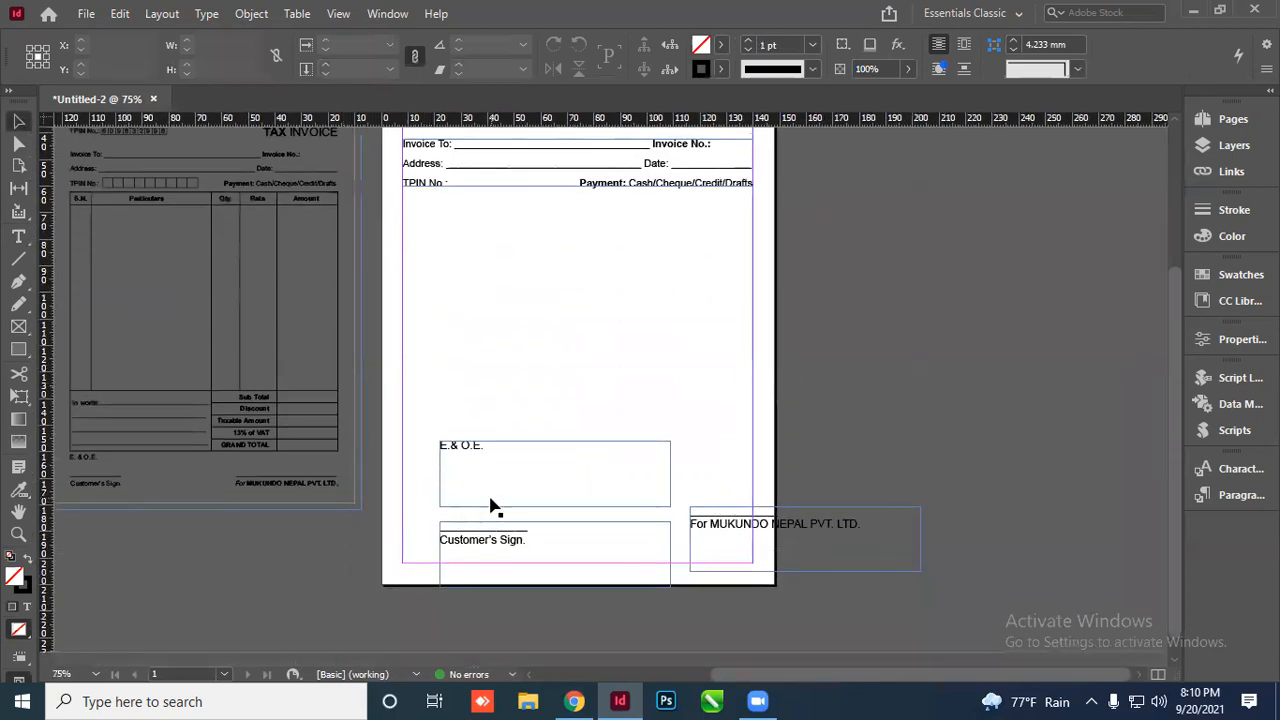
pyautogui.click(484, 454)
pyautogui.doubleClick(481, 452)
pyautogui.hotkey('ctrl', 'a')
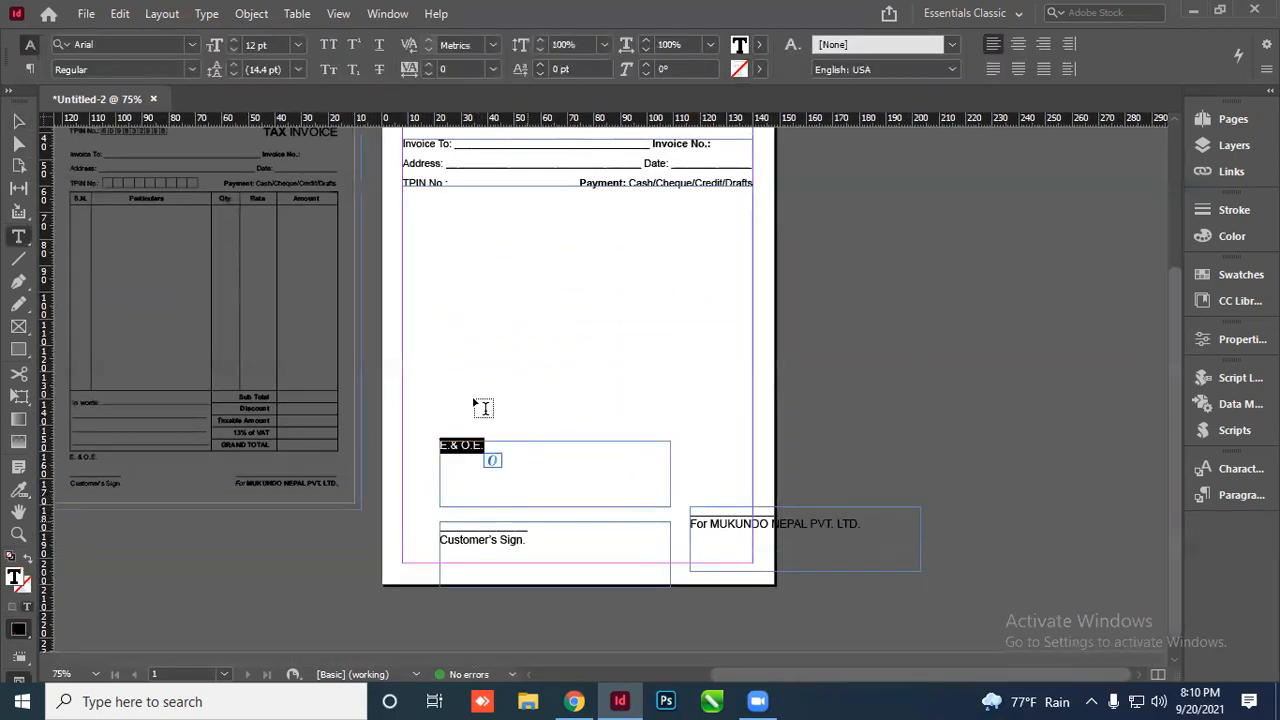
pyautogui.click(282, 45)
pyautogui.hotkey('ctrl', 'a')
pyautogui.write('10')
pyautogui.press('Tab')
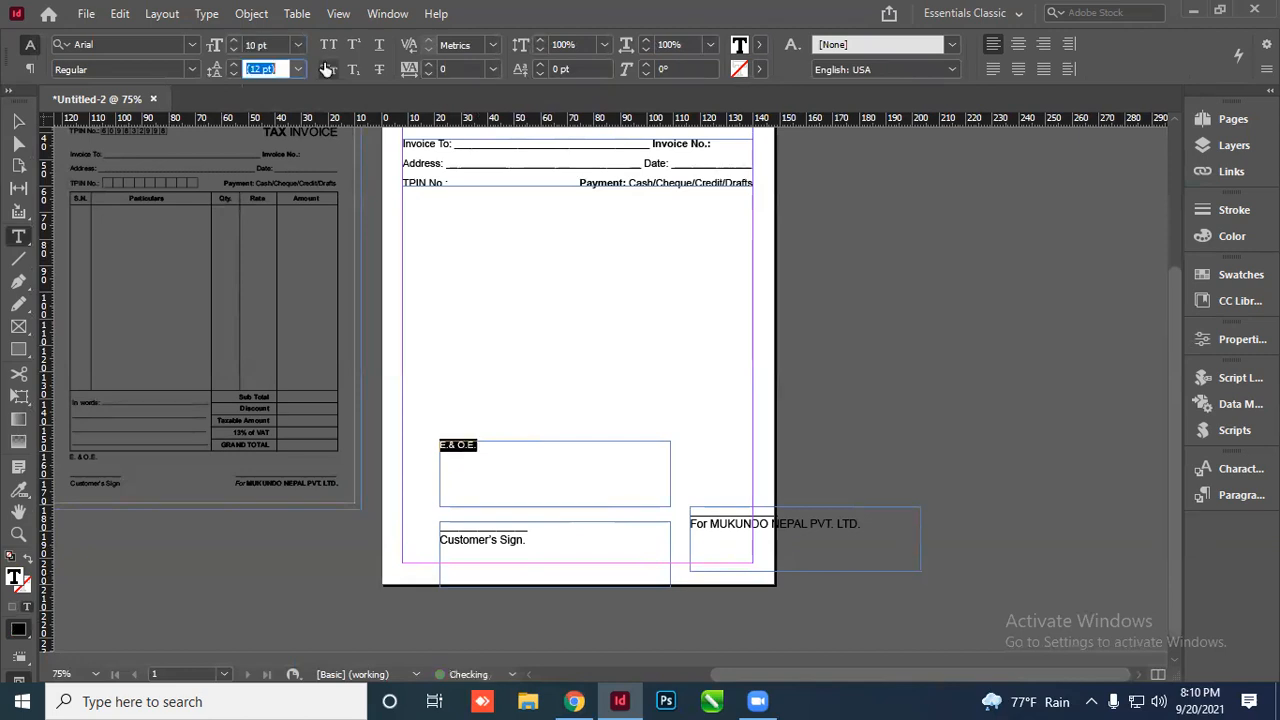
# Set the Customer's Sign. text to 10 pt
pyautogui.click(506, 532)
pyautogui.hotkey('ctrl', 'a')
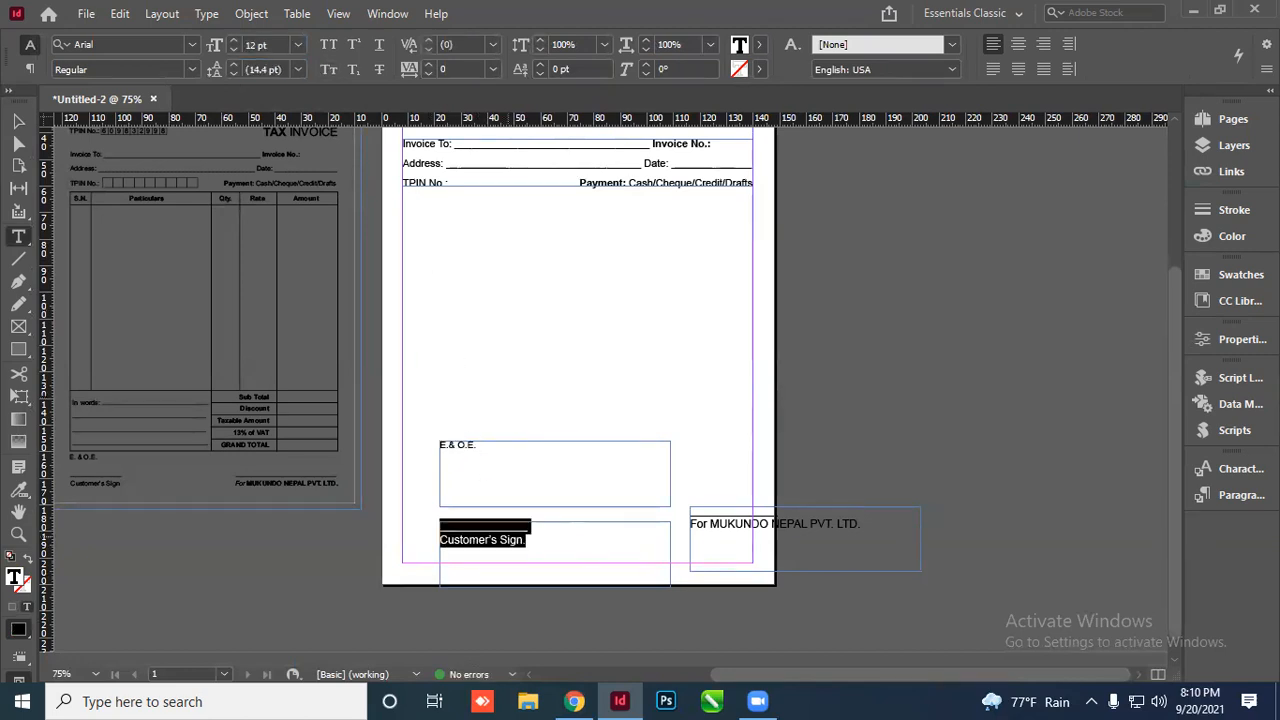
pyautogui.click(270, 46)
pyautogui.hotkey('ctrl', 'a')
pyautogui.write('10')
pyautogui.press('Tab')
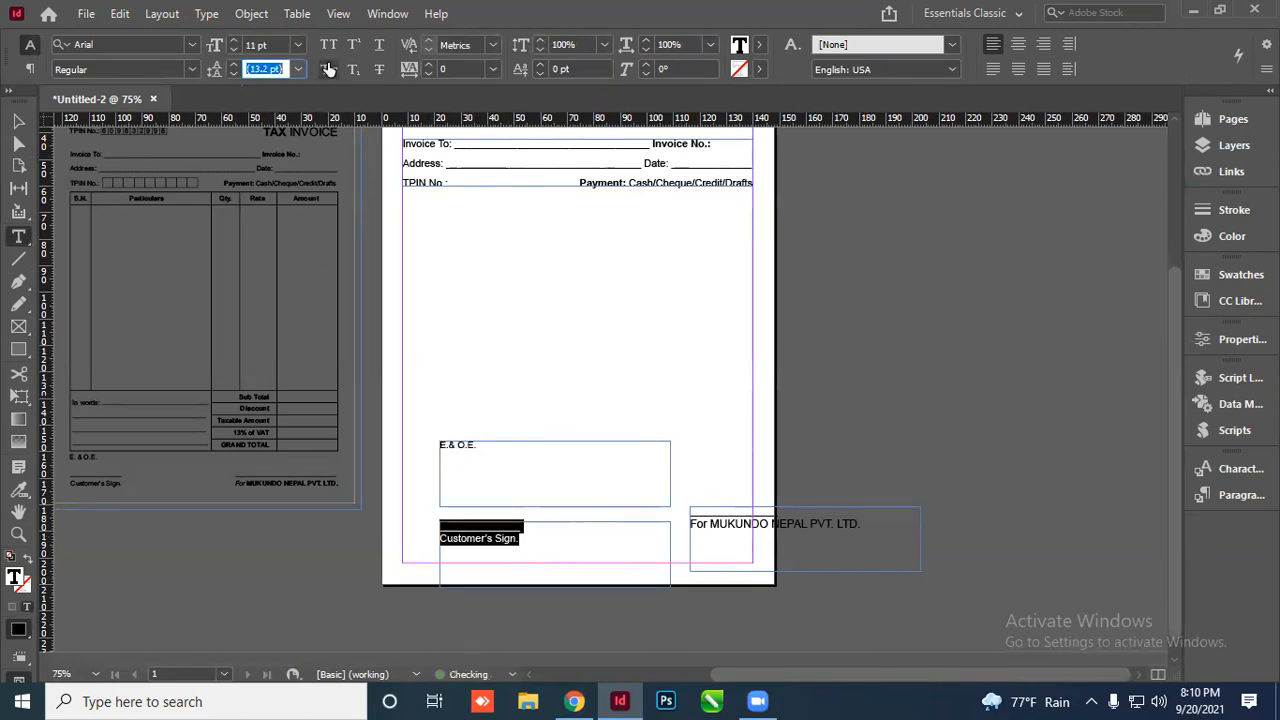
# Set the For MUKUNDO NEPAL PVT. LTD. signature line to 10 pt
pyautogui.click(720, 524)
pyautogui.hotkey('ctrl', 'a')
pyautogui.doubleClick(257, 44)
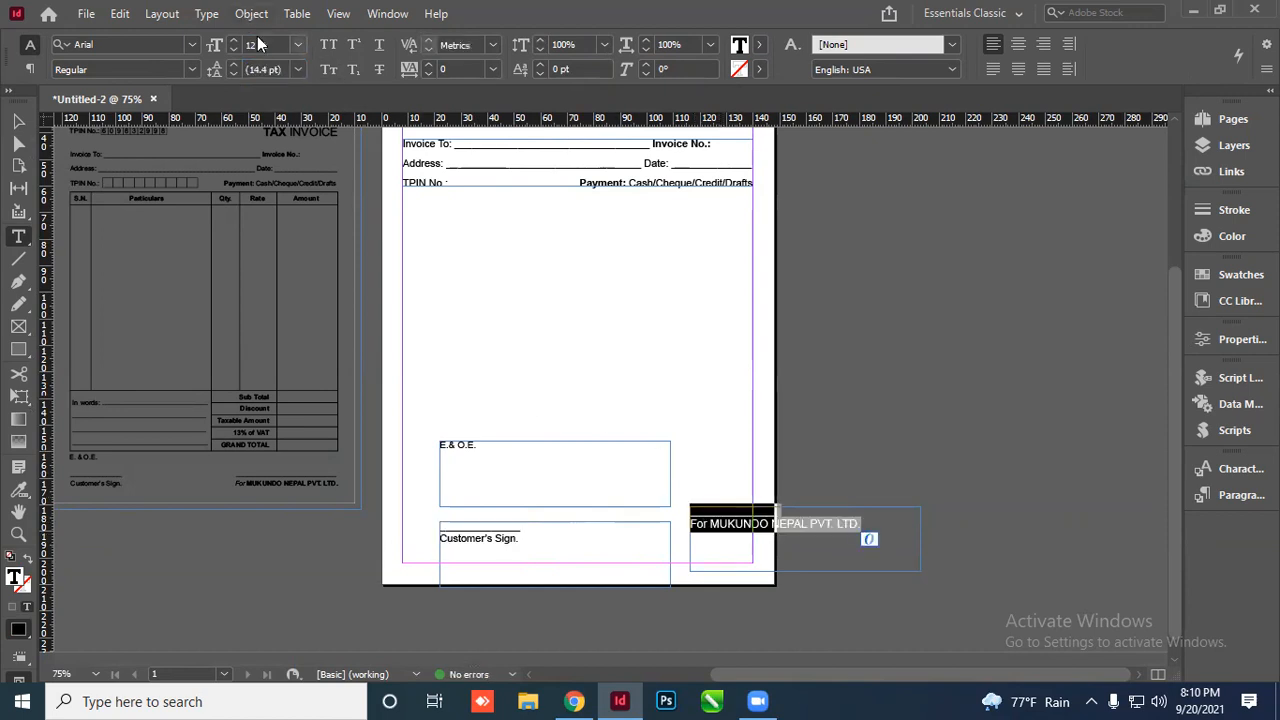
pyautogui.write('10')
pyautogui.press('Tab')
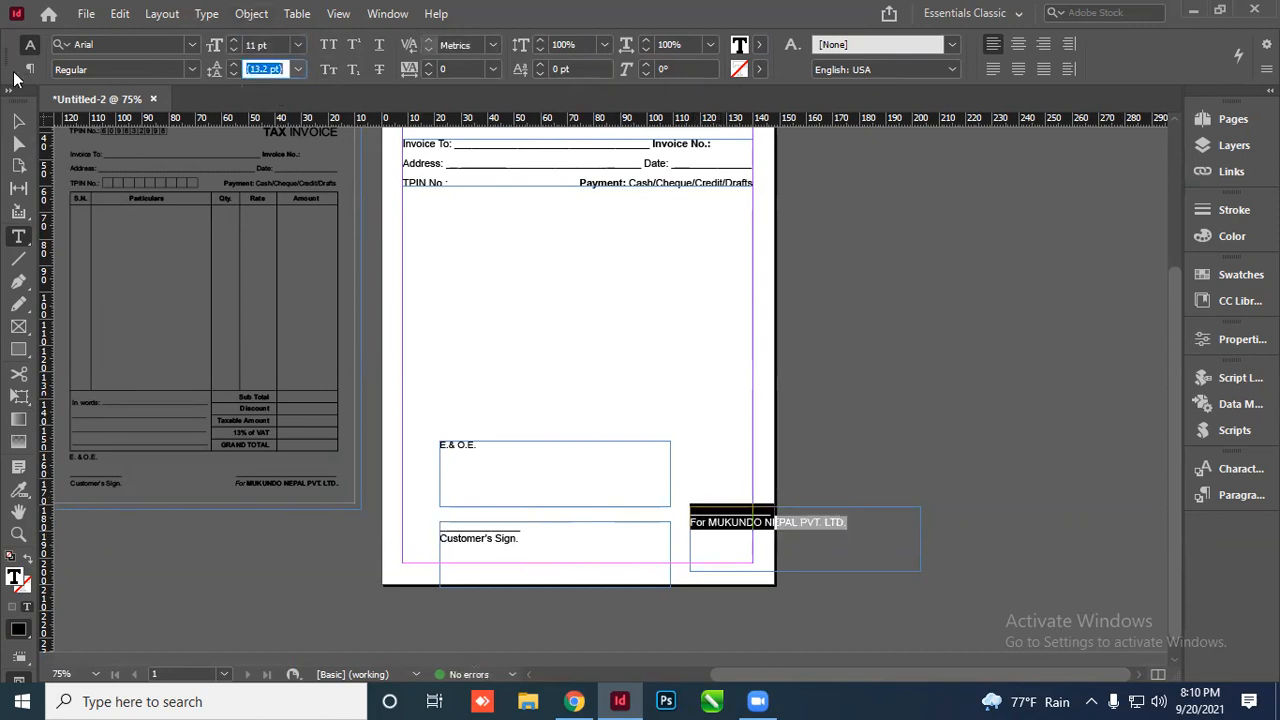
pyautogui.press('Escape')
pyautogui.scroll(2, 485, 556)
pyautogui.scroll(-3, 540, 458)
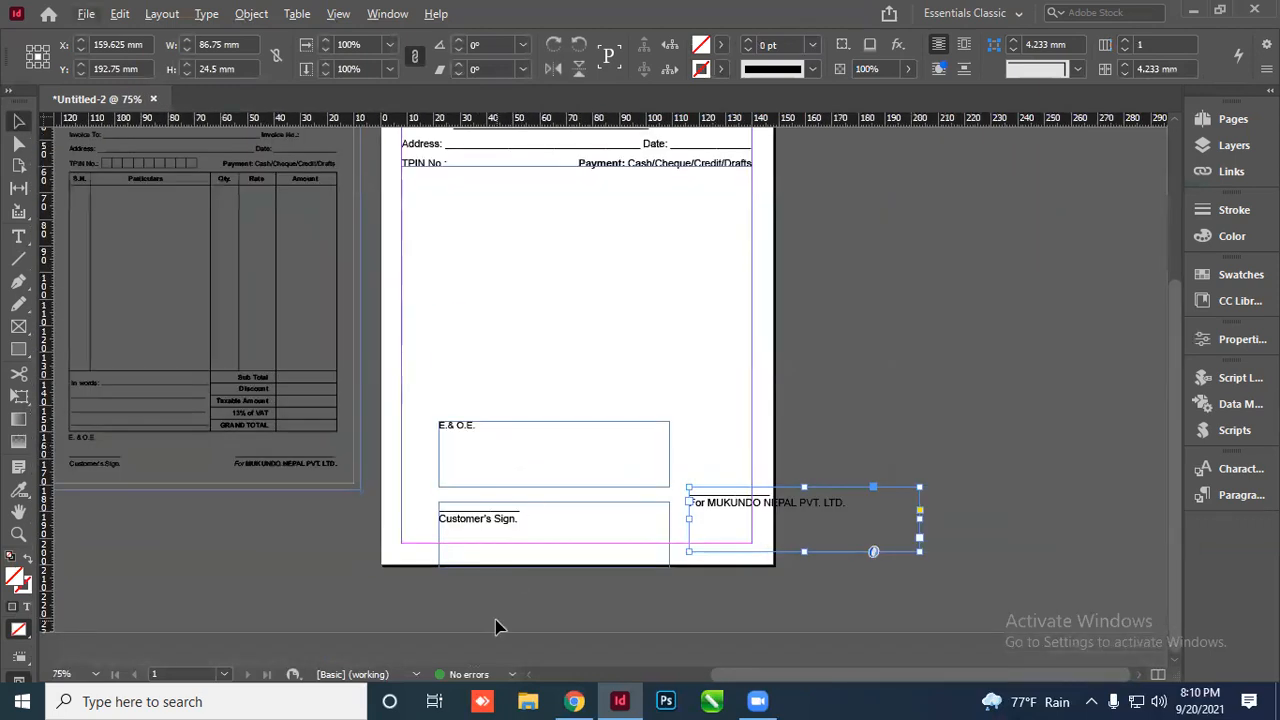
pyautogui.click(634, 344)
pyautogui.scroll(3, 531, 449)
pyautogui.scroll(-3, 531, 449)
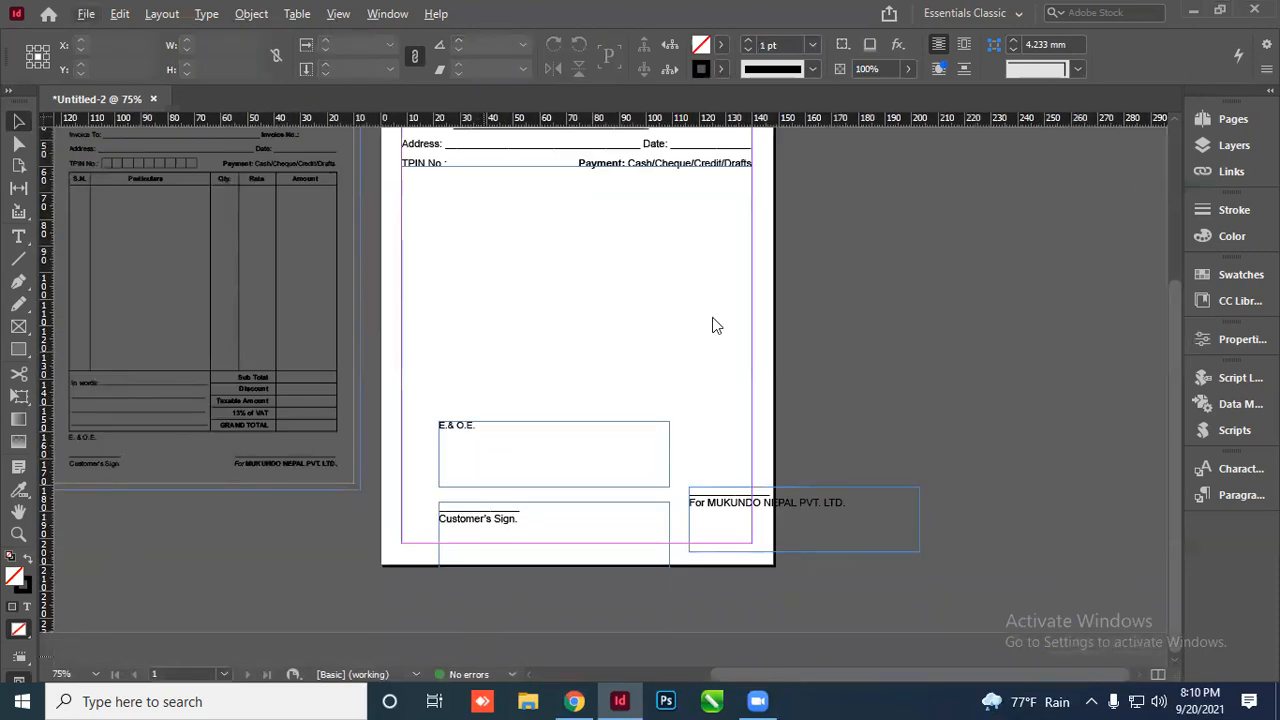
pyautogui.scroll(2, 586, 340)
pyautogui.scroll(-4, 586, 340)
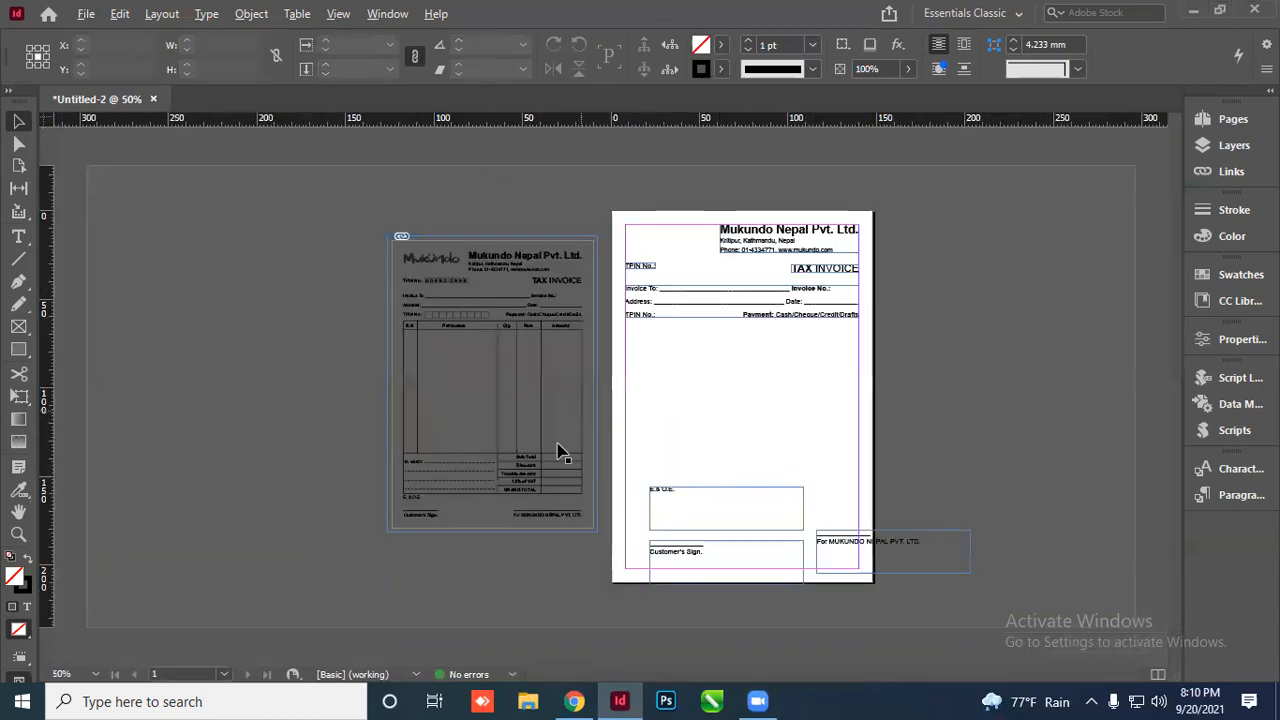
pyautogui.scroll(2, 662, 522)
pyautogui.scroll(-1, 774, 396)
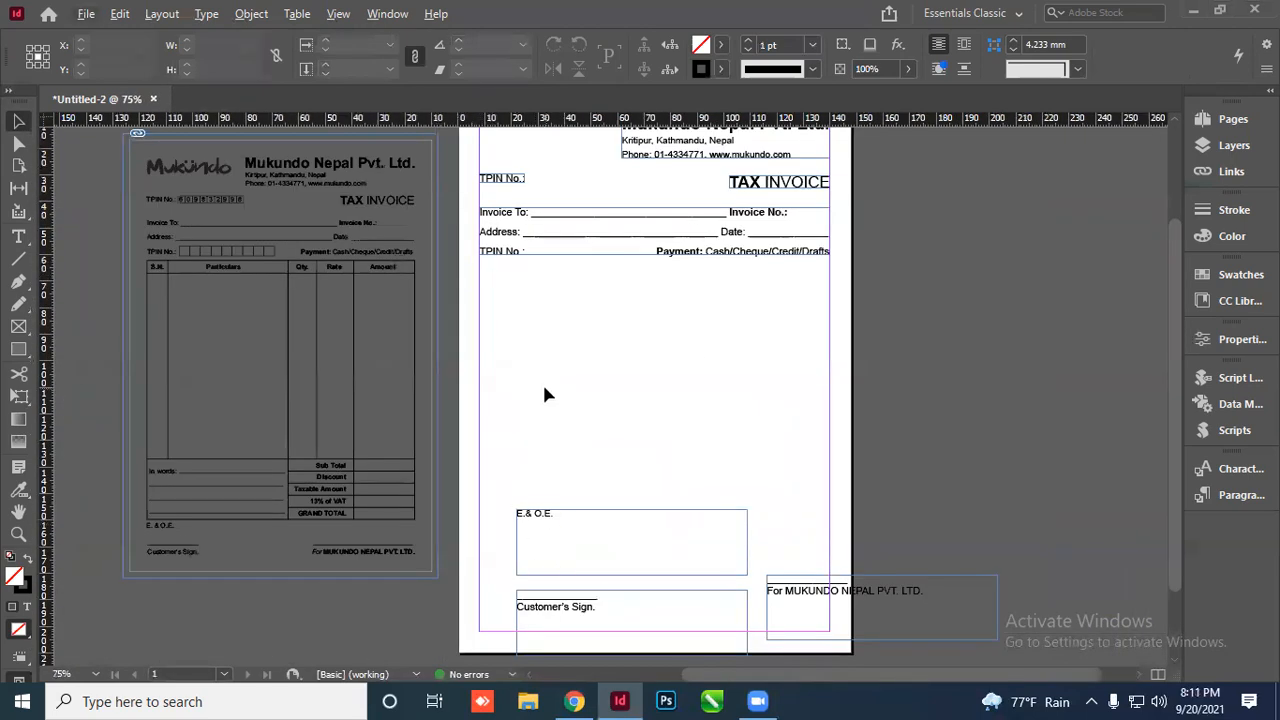
# Move the three footer text frames down below the page
pyautogui.scroll(-2, 544, 394)
pyautogui.moveTo(537, 437); pyautogui.dragTo(245, 547)
pyautogui.moveTo(571, 537); pyautogui.dragTo(575, 624)
pyautogui.moveTo(829, 508); pyautogui.dragTo(864, 605)
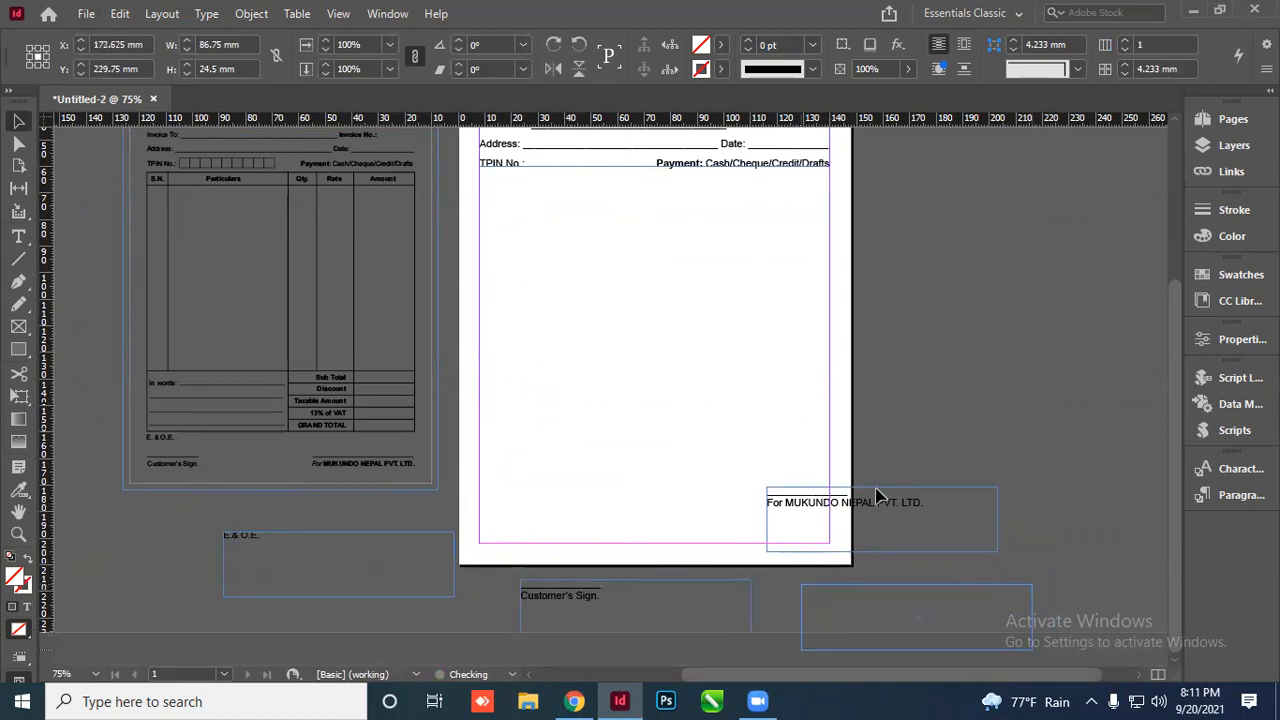
pyautogui.scroll(1, 789, 513)
pyautogui.scroll(-1, 520, 291)
pyautogui.scroll(-1, 662, 345)
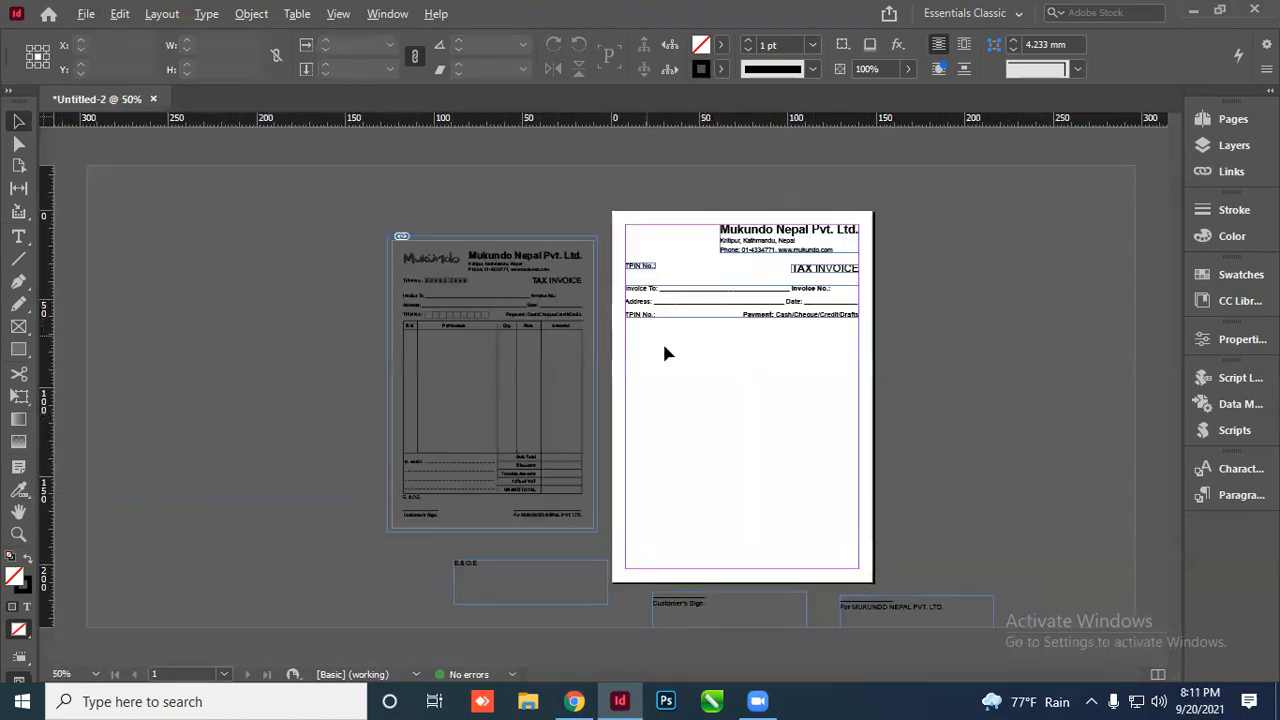
pyautogui.scroll(1, 668, 353)
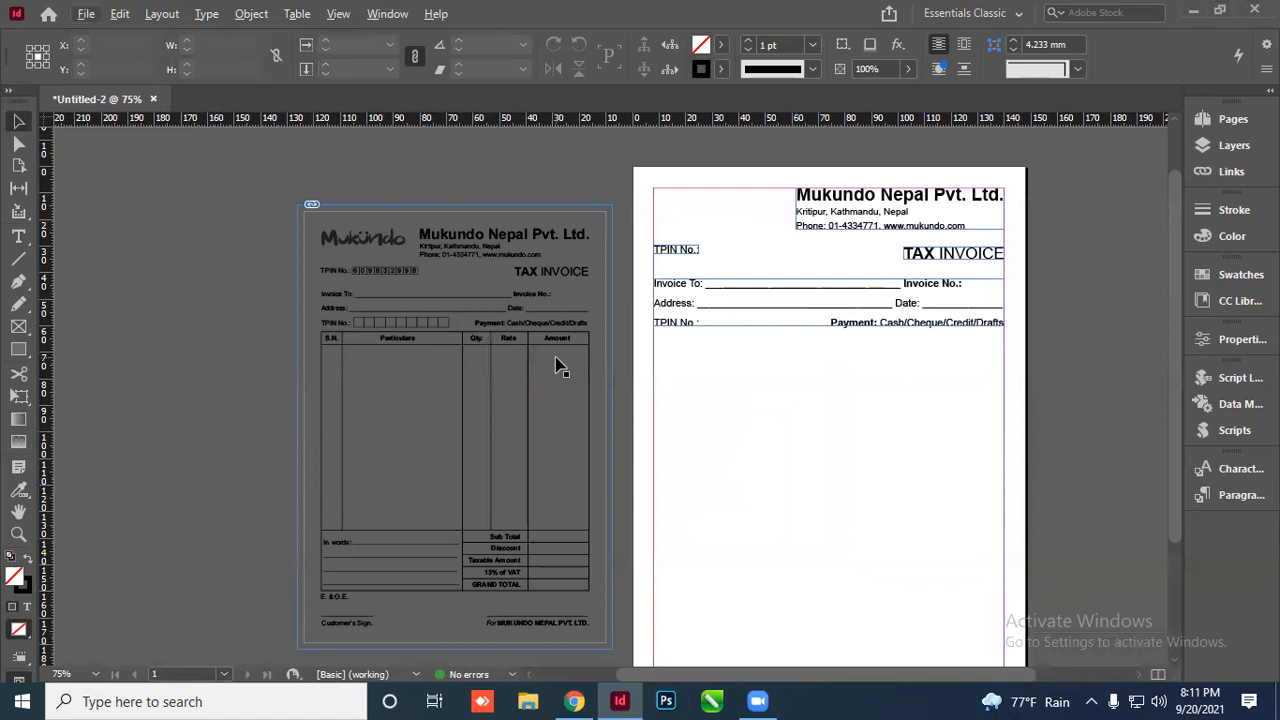
pyautogui.scroll(-2, 449, 314)
# Draw a new page-wide empty text frame beneath the customer rows
pyautogui.click(697, 229)
pyautogui.click(274, 246)
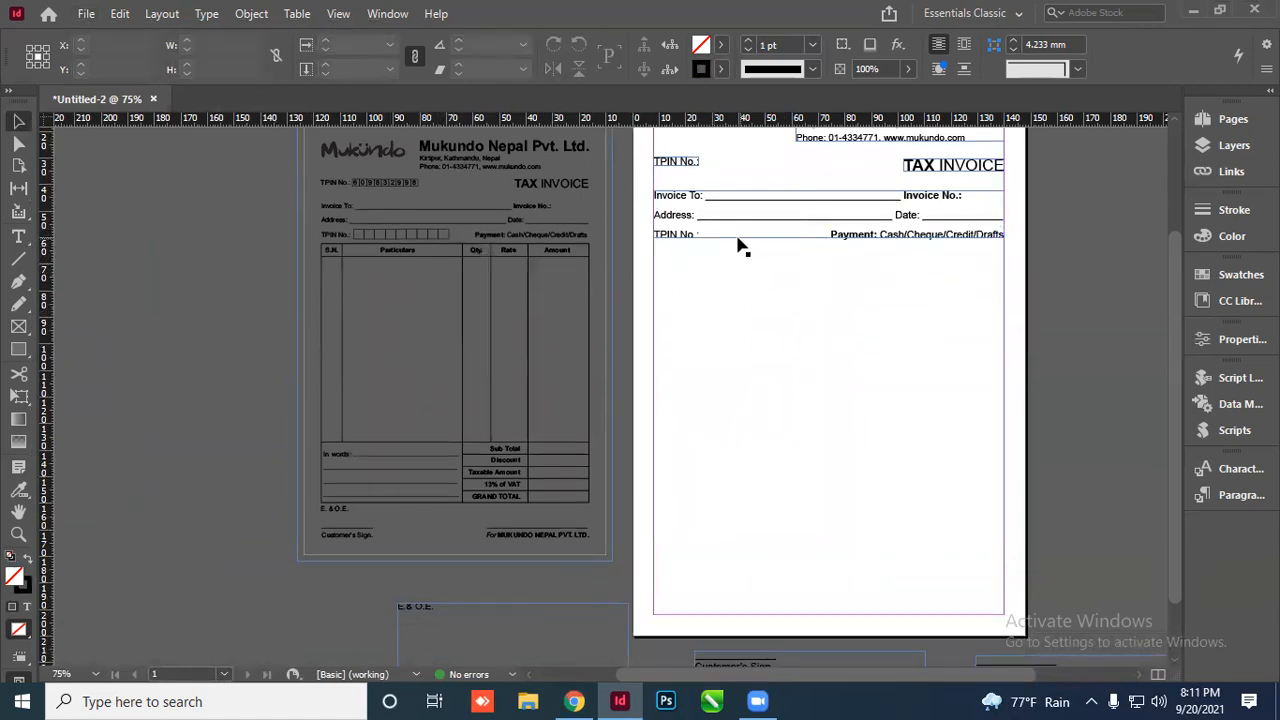
pyautogui.click(19, 238)
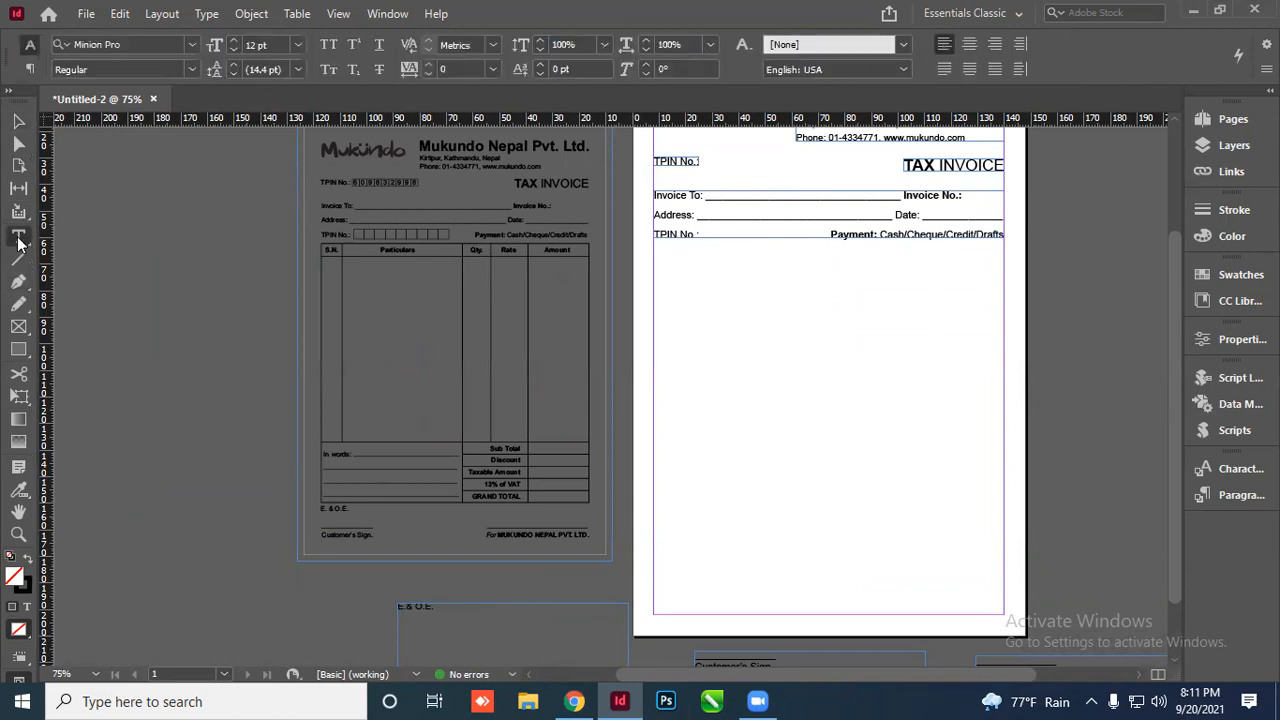
pyautogui.moveTo(655, 252); pyautogui.dragTo(1006, 523)
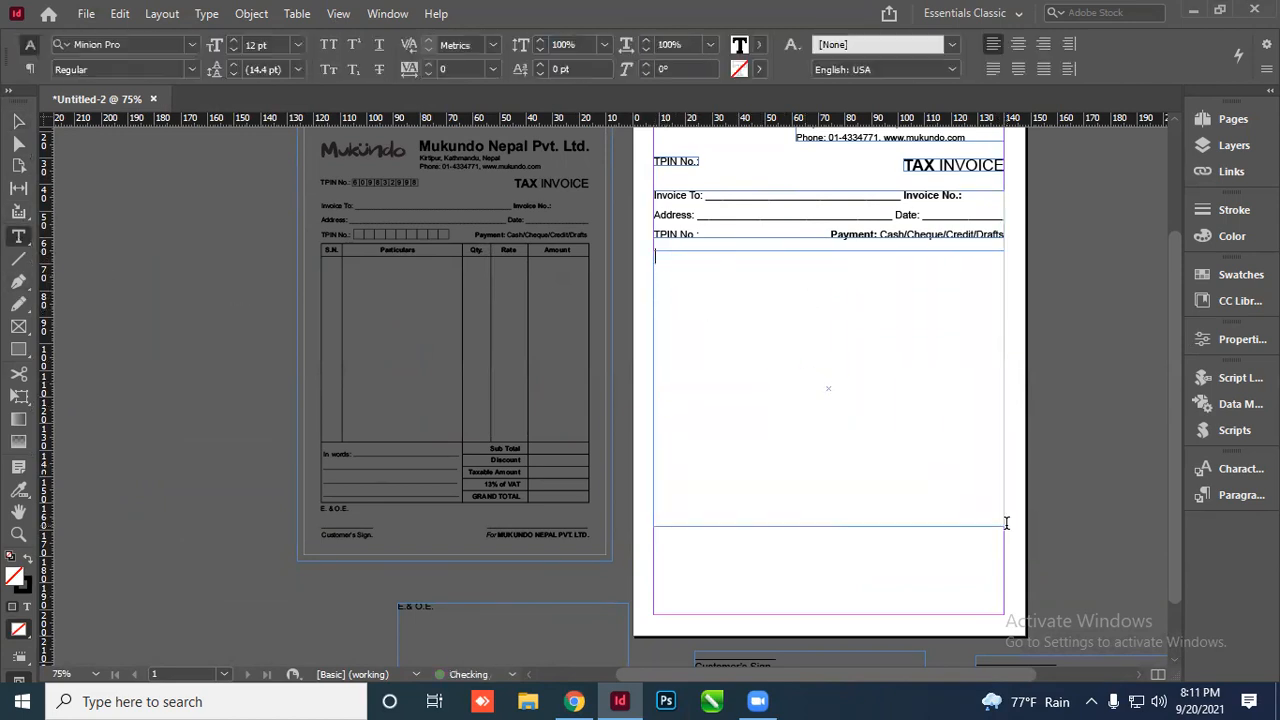
pyautogui.scroll(2, 975, 295)
pyautogui.scroll(-2, 1046, 309)
pyautogui.scroll(1, 696, 286)
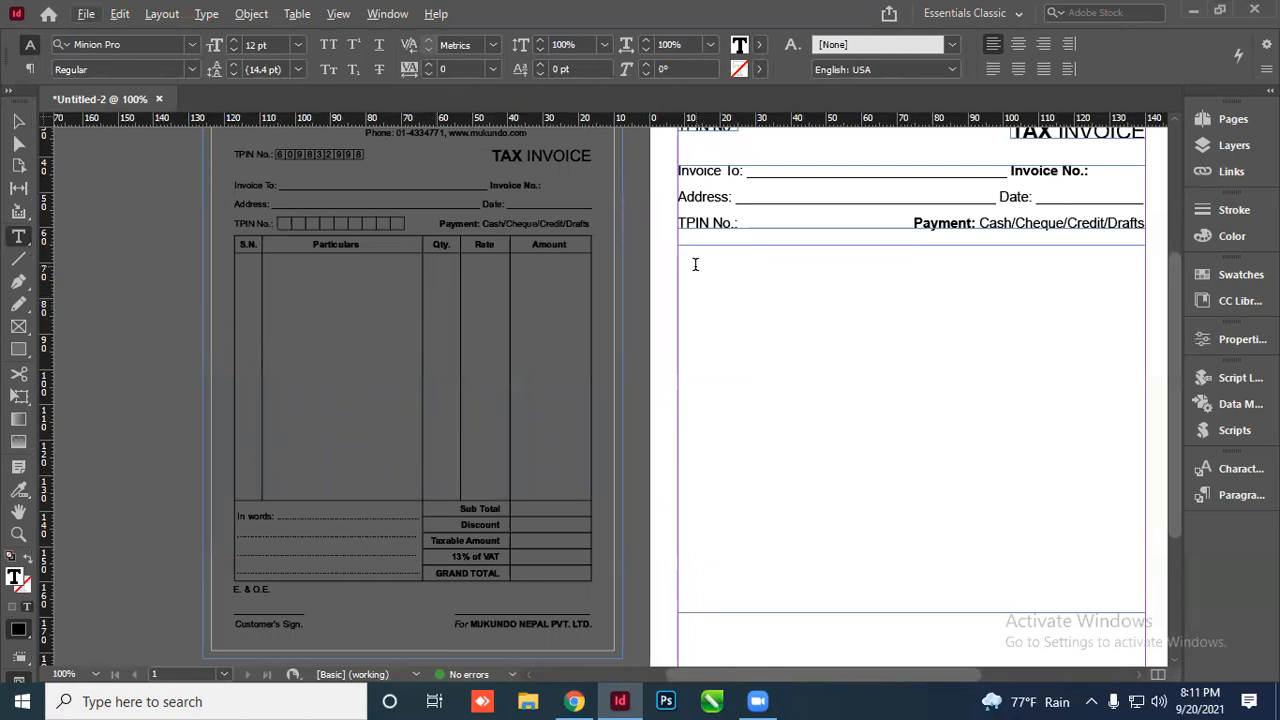
# Insert a table with 7 body rows and 5 columns into the new text frame
pyautogui.click(297, 14)
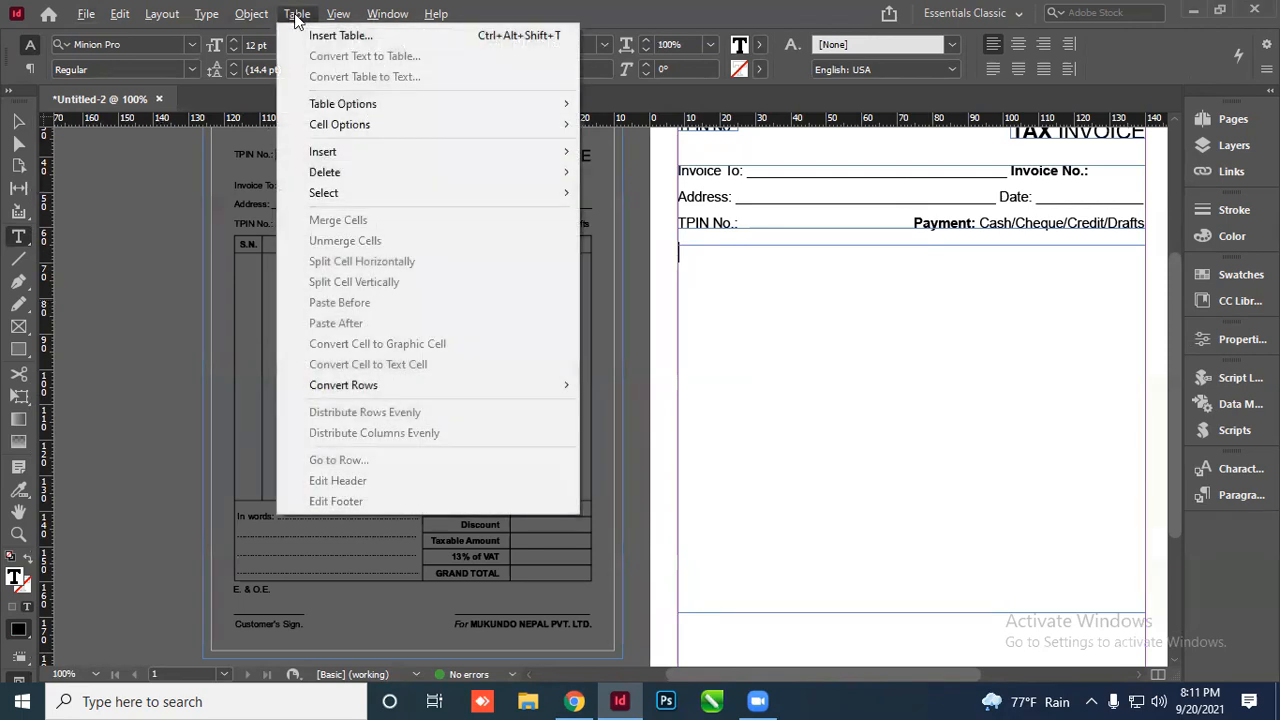
pyautogui.click(533, 38)
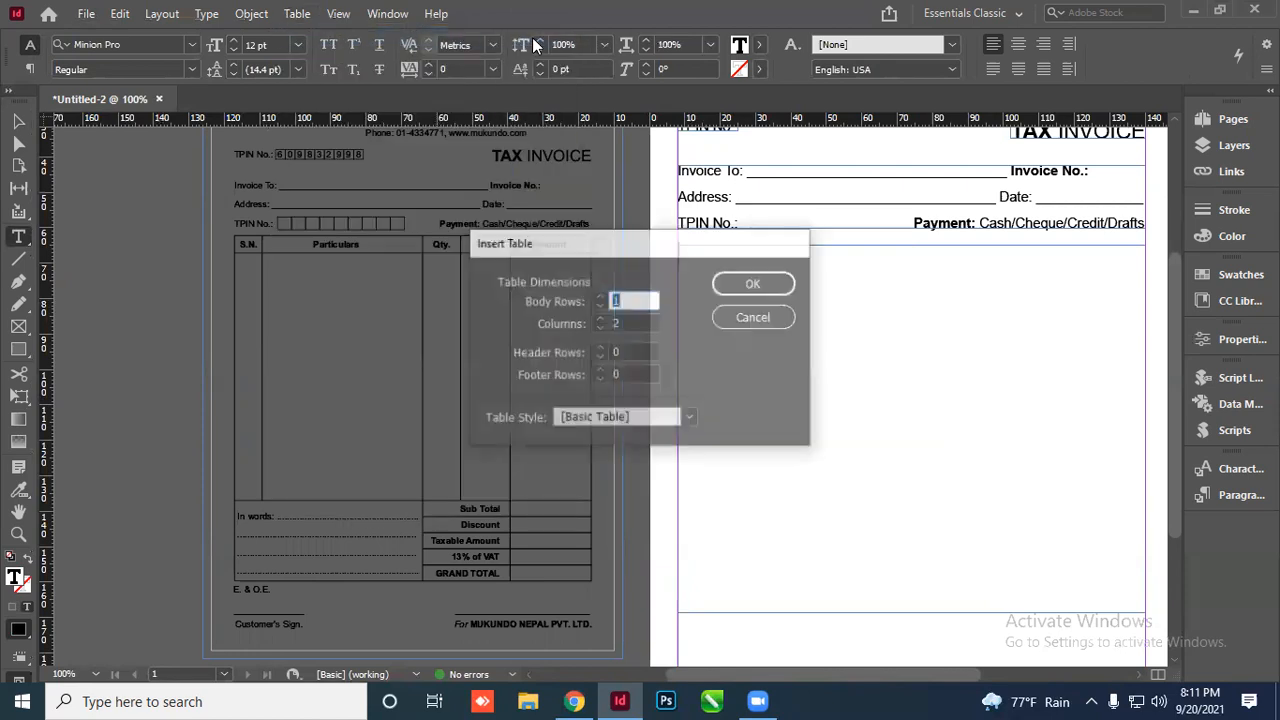
pyautogui.moveTo(658, 248); pyautogui.dragTo(380, 171)
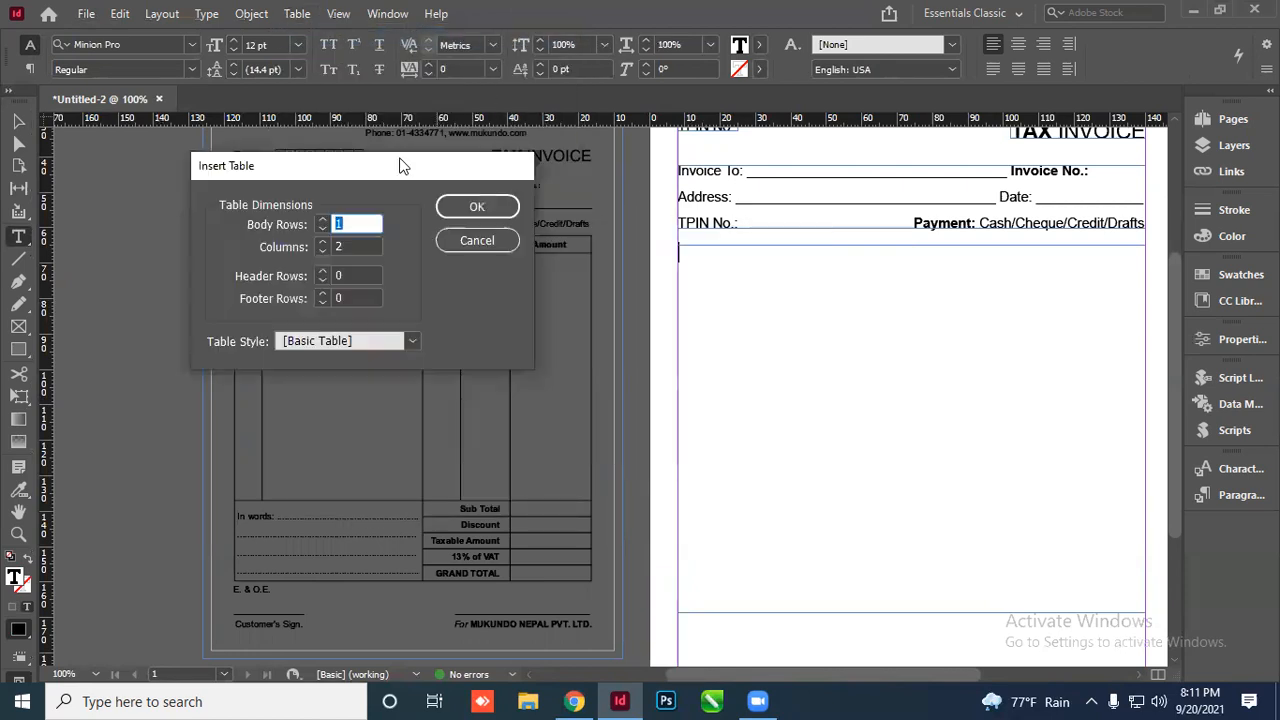
pyautogui.write('4')
pyautogui.click(323, 220)
pyautogui.click(477, 207)
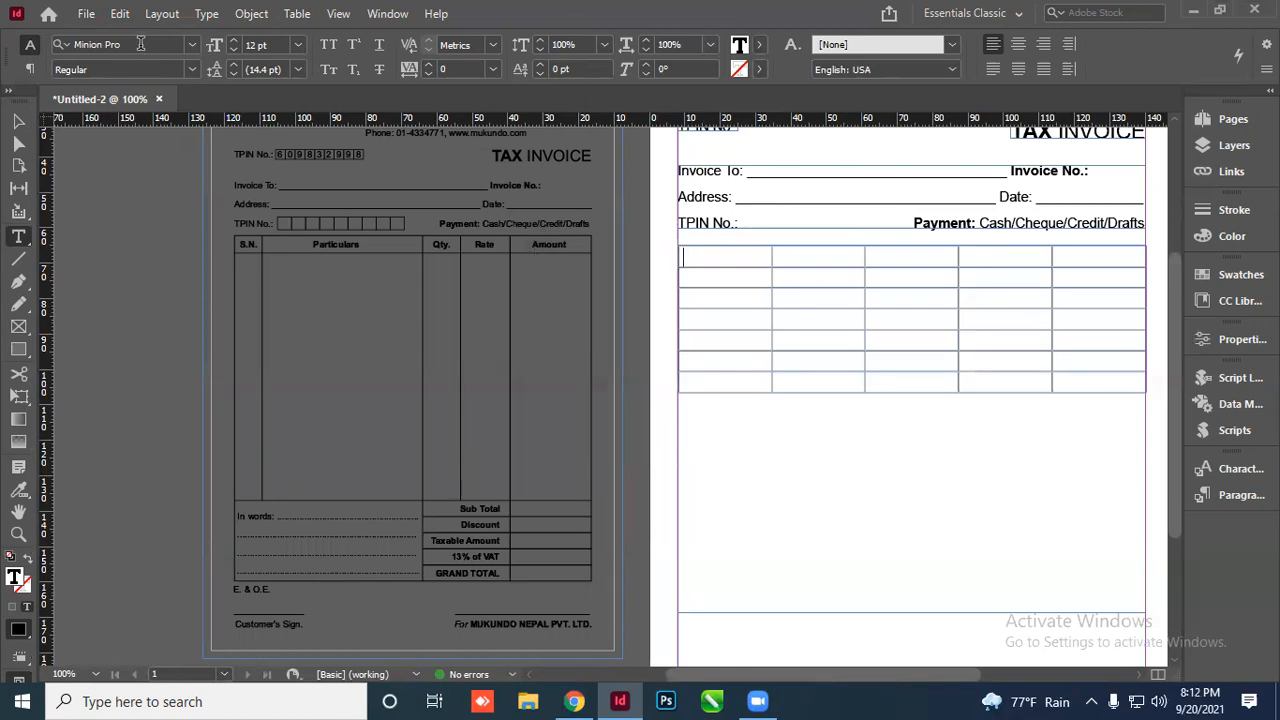
# Format the selected table cells as Arial Bold at 11 pt
pyautogui.moveTo(711, 268); pyautogui.dragTo(1080, 377)
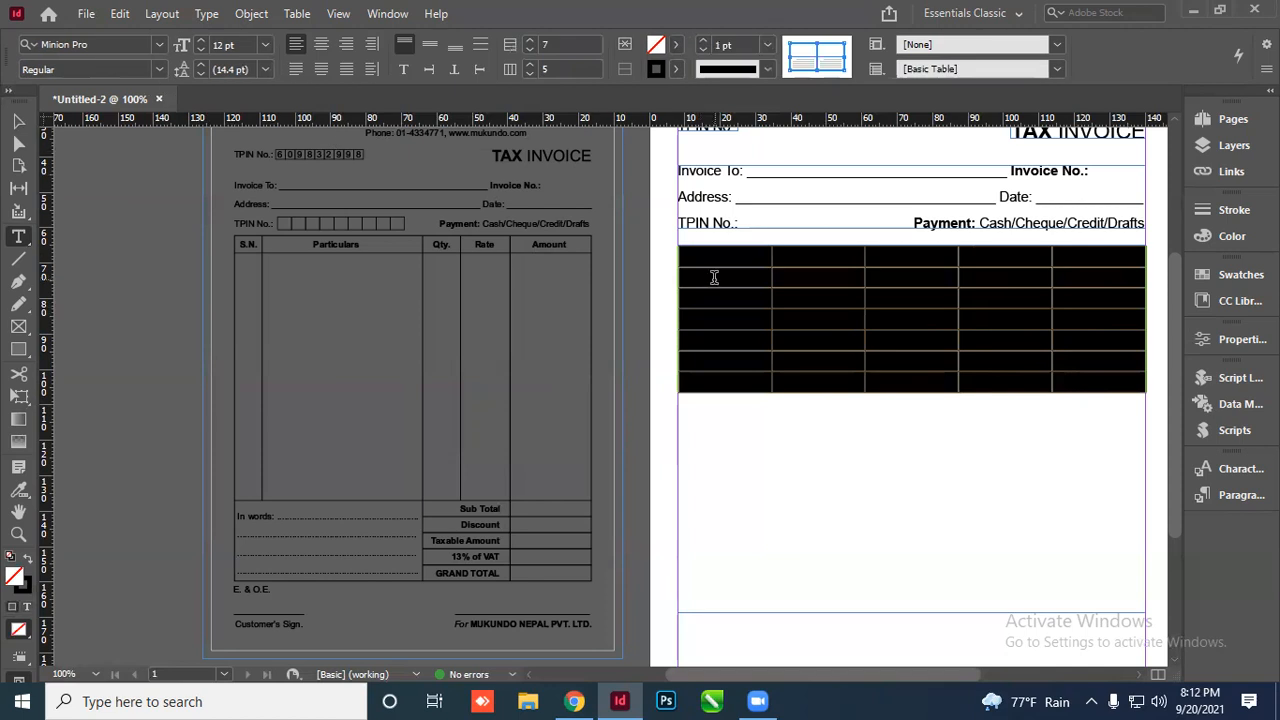
pyautogui.click(160, 47)
pyautogui.write('a')
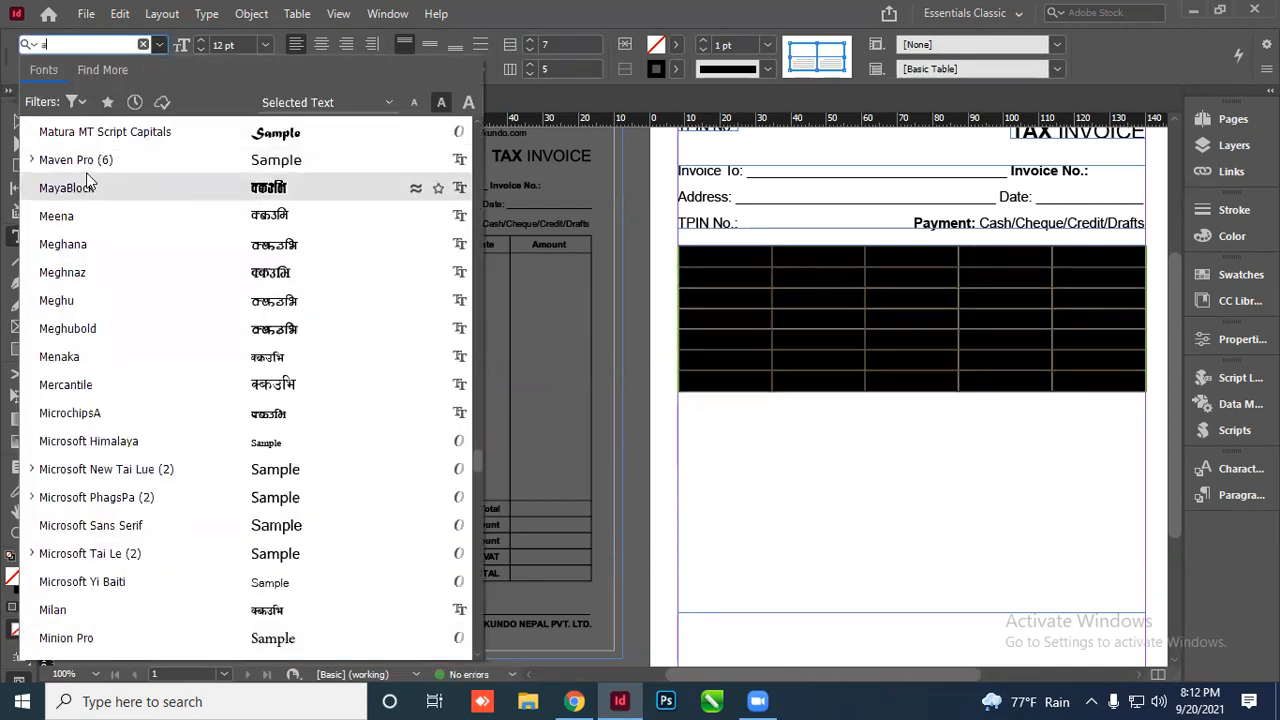
pyautogui.write('rail')
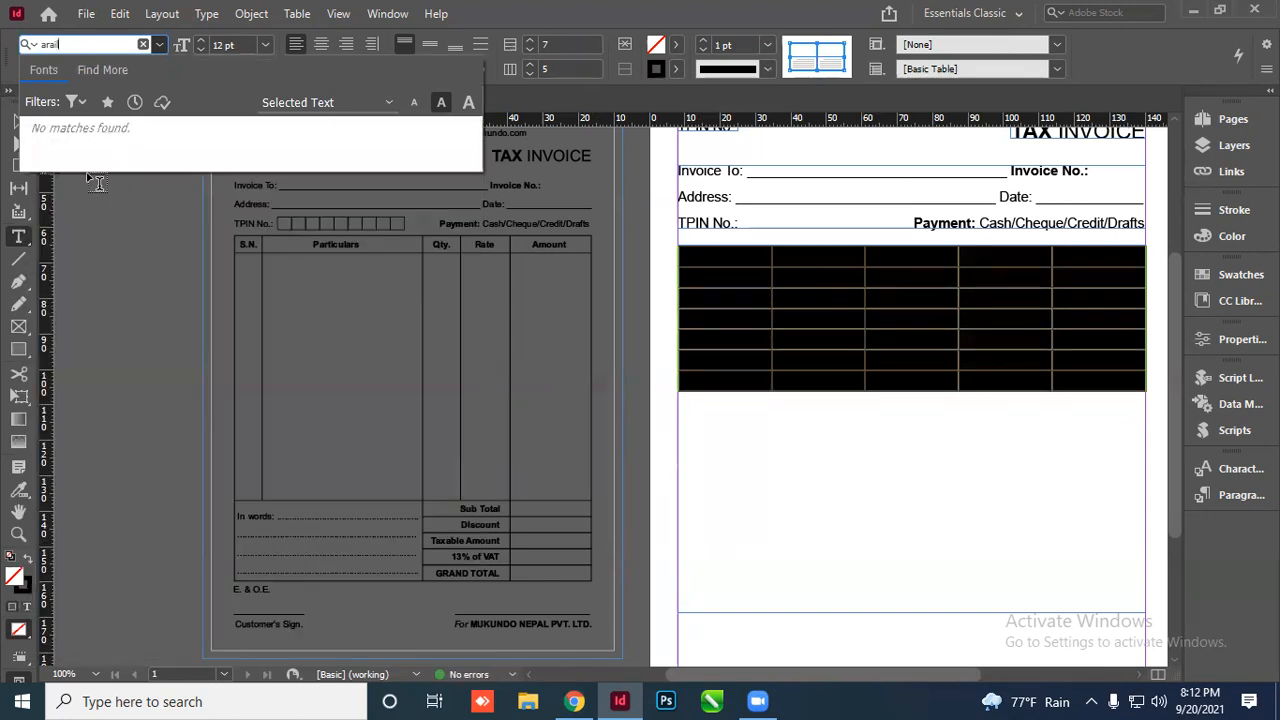
pyautogui.press('BackSpace')
pyautogui.write('ial')
pyautogui.press('Return')
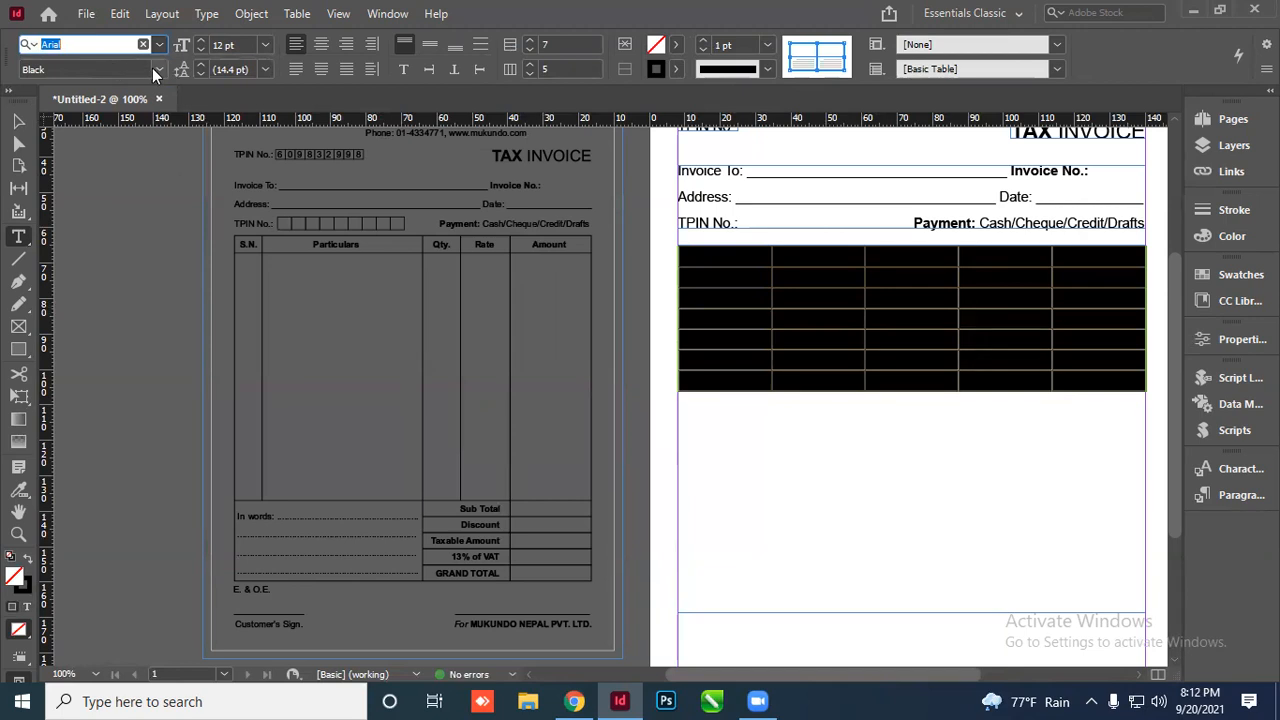
pyautogui.click(157, 70)
pyautogui.click(54, 208)
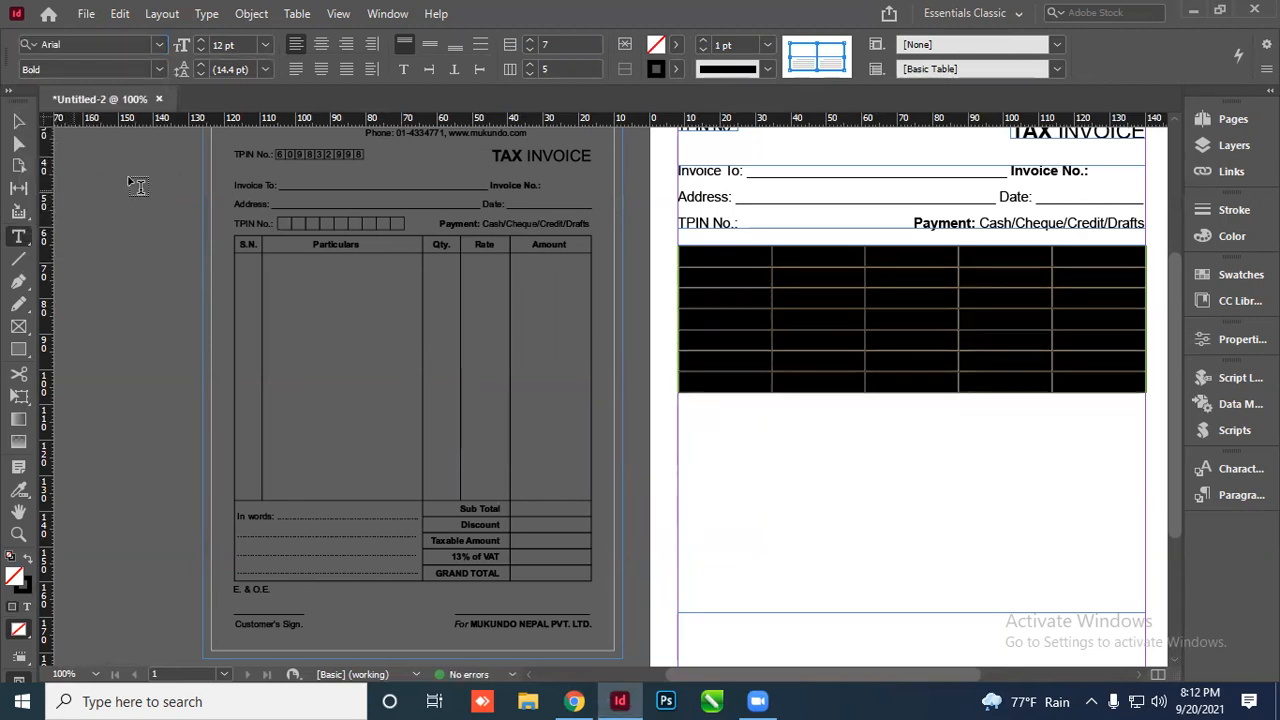
pyautogui.click(203, 53)
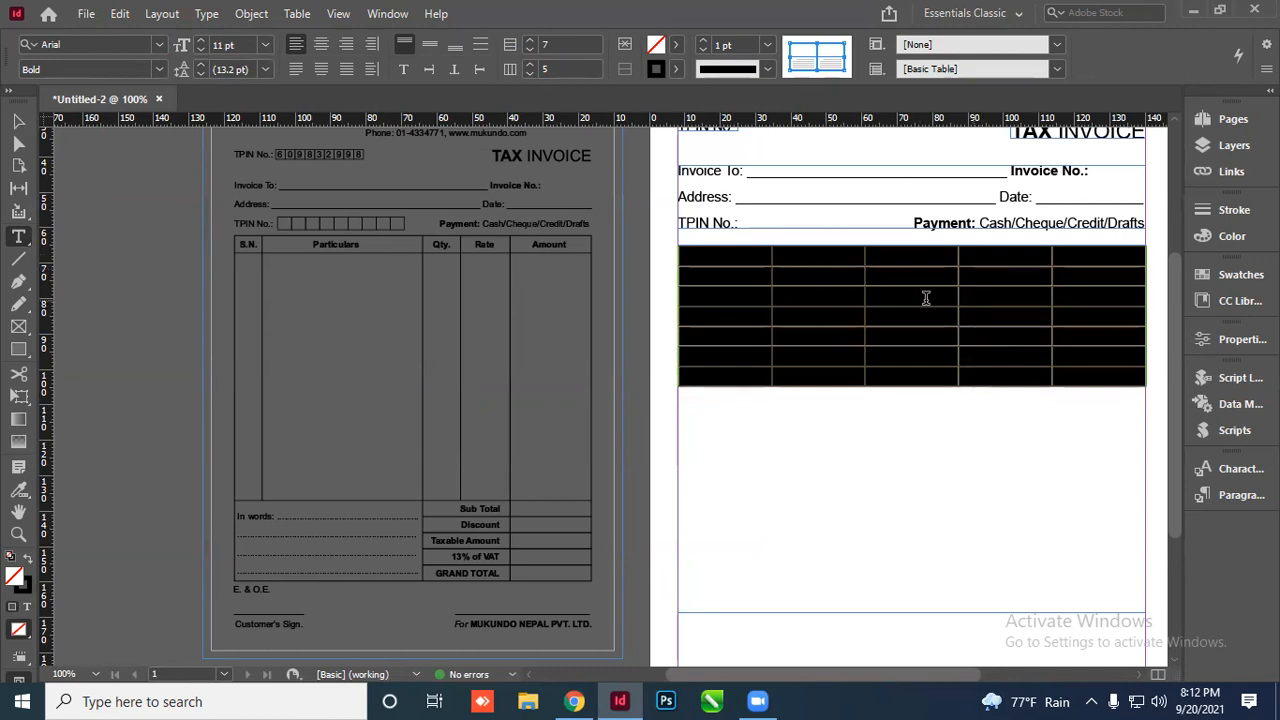
# Reselect the table cells, then leave the caret in the first cell
pyautogui.click(990, 312)
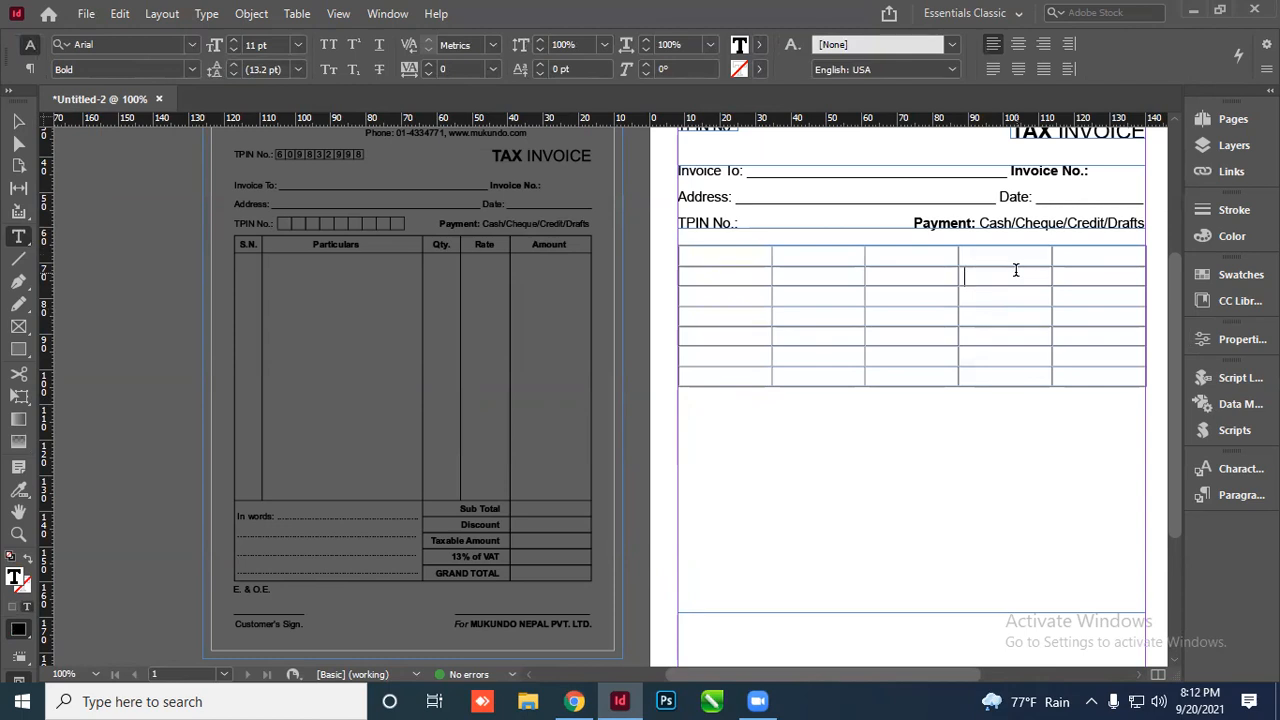
pyautogui.moveTo(757, 280); pyautogui.dragTo(1077, 375)
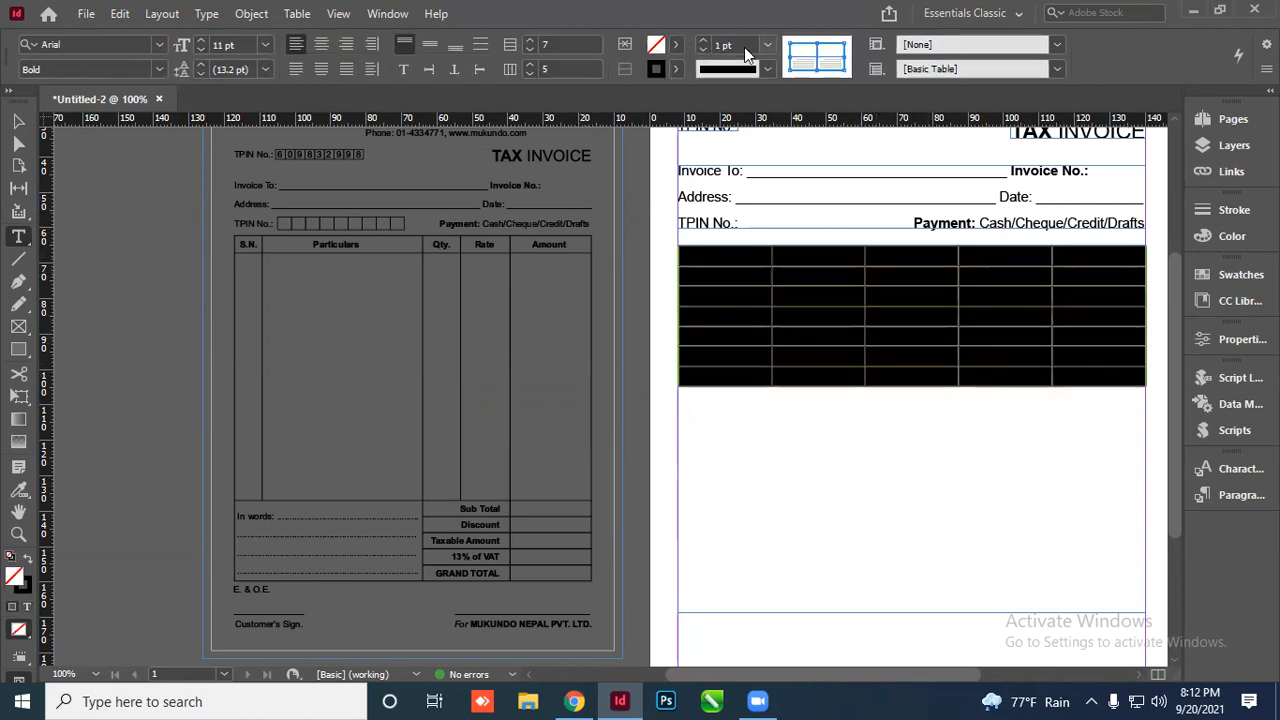
pyautogui.moveTo(746, 256); pyautogui.dragTo(1079, 376)
pyautogui.click(750, 257)
# Type the header row: S.N., Particulars, Qty., Rate and Amount
pyautogui.scroll(4, 1127, 309)
pyautogui.scroll(-3, 920, 318)
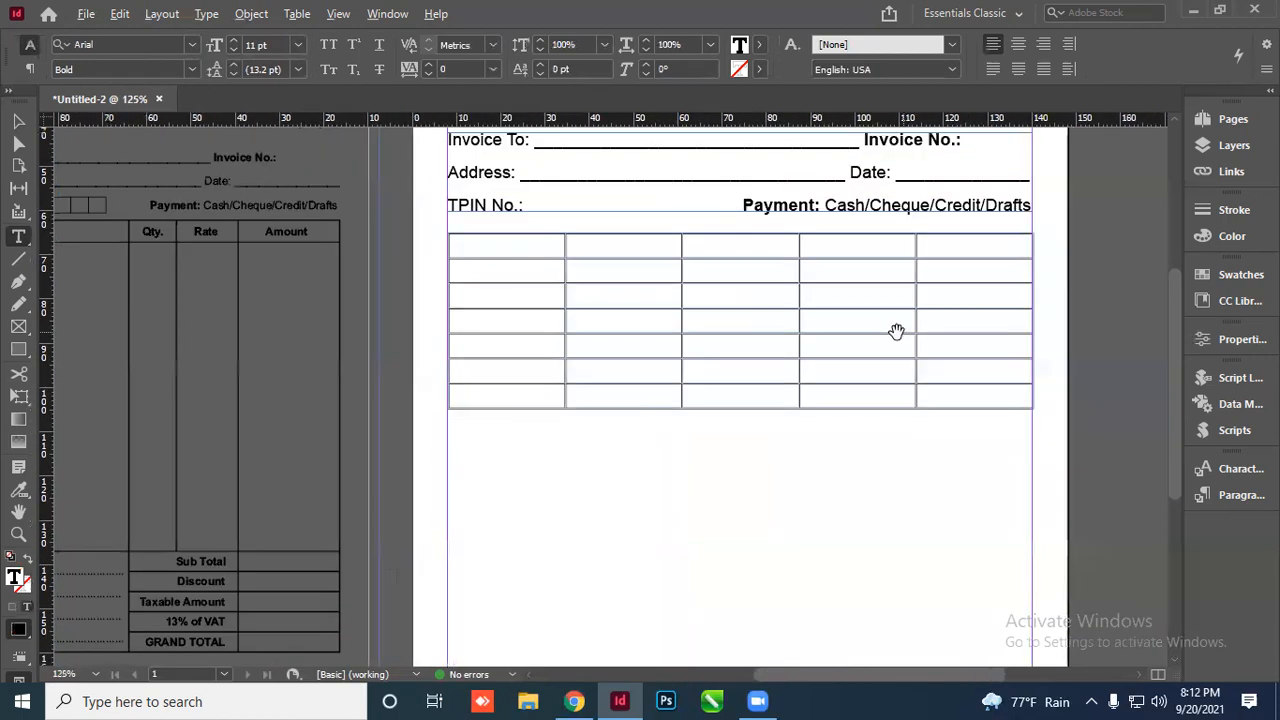
pyautogui.scroll(-1, 622, 309)
pyautogui.scroll(1, 570, 320)
pyautogui.scroll(-2, 371, 280)
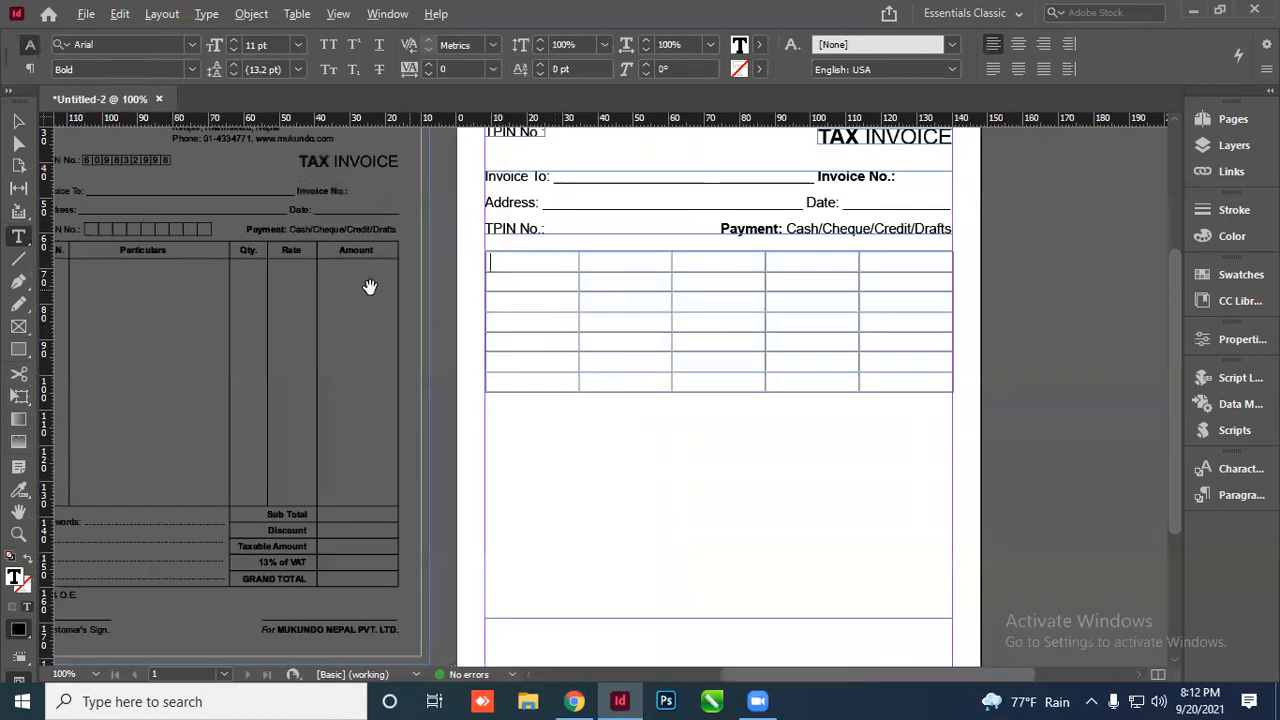
pyautogui.scroll(1, 376, 309)
pyautogui.scroll(1, 229, 266)
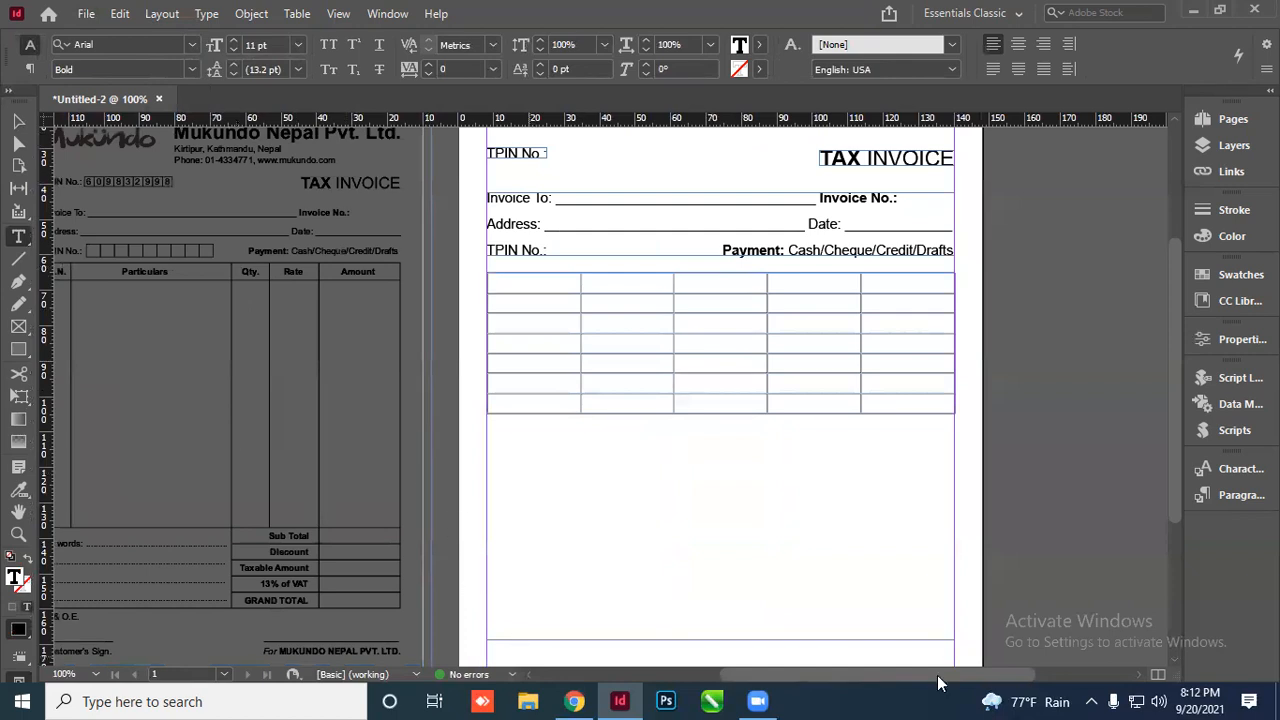
pyautogui.hscroll(-2, 705, 317)
pyautogui.write('S.N.')
pyautogui.write('Particul')
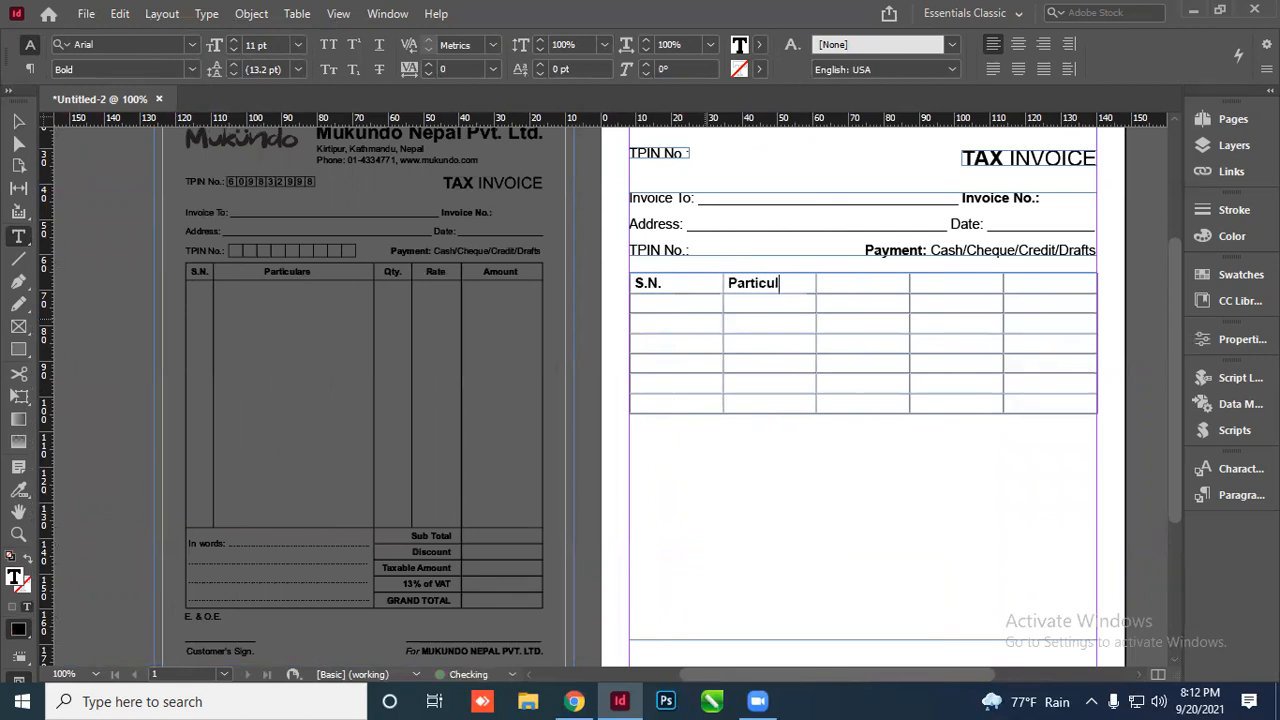
pyautogui.write('ars')
pyautogui.press('Tab')
pyautogui.write('Q')
pyautogui.write('ty. ')
pyautogui.write('Rate')
pyautogui.press('Tab')
pyautogui.write('Amoun')
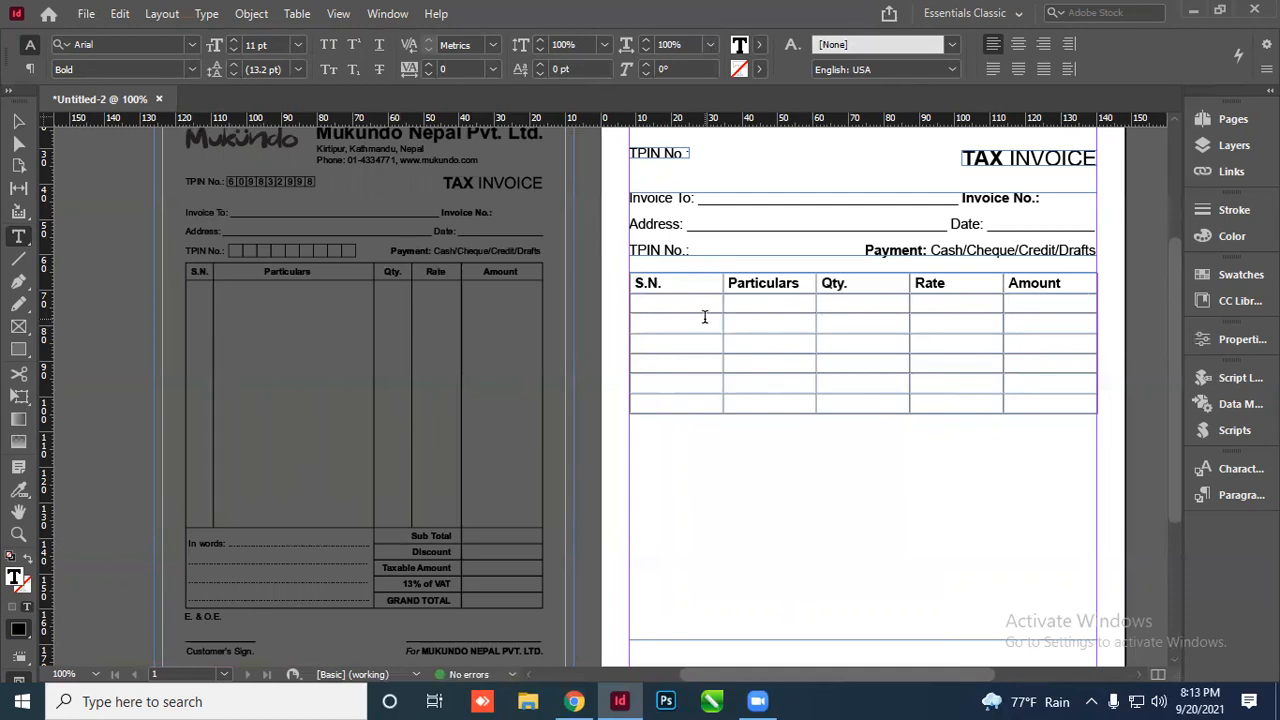
pyautogui.scroll(-3, 697, 397)
pyautogui.scroll(3, 840, 366)
# Enter Sub Total, Discount, Taxable Amount and 13% VAT down the Qty column
pyautogui.click(853, 343)
pyautogui.click(846, 323)
pyautogui.write('Su')
pyautogui.write('bto')
pyautogui.write('Discount')
pyautogui.press('Down')
pyautogui.write('Taxable Amoun')
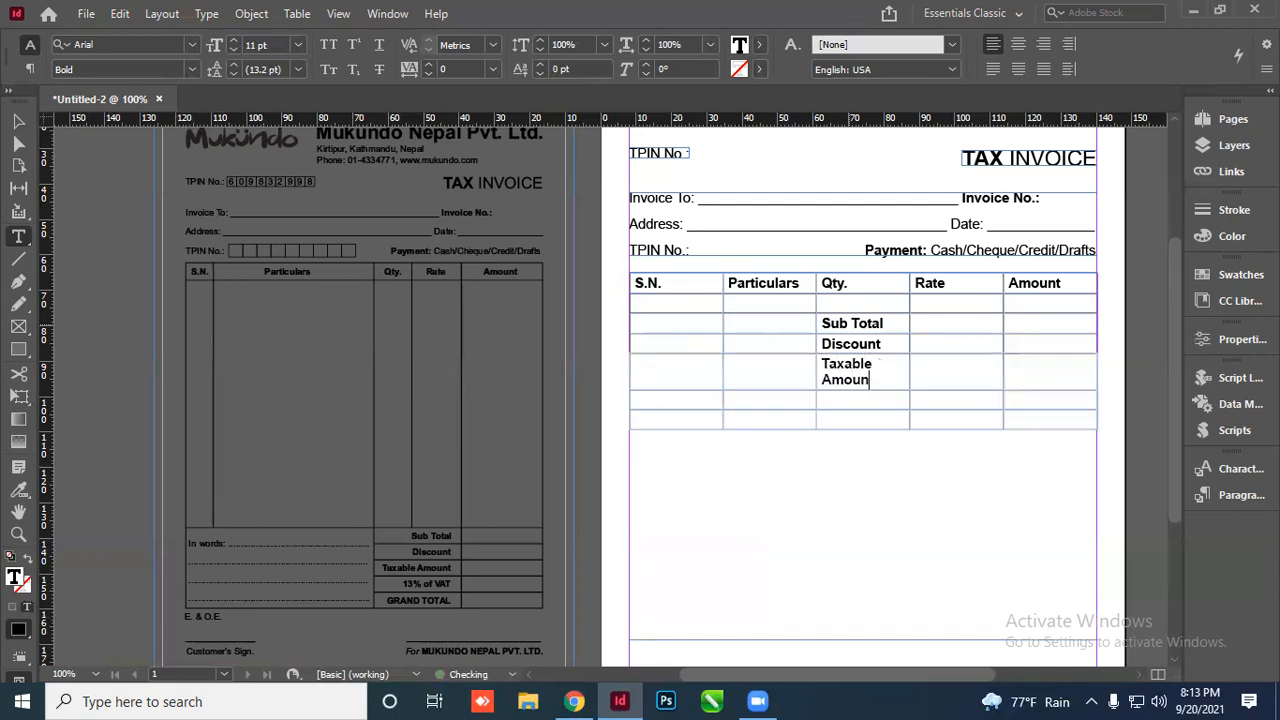
pyautogui.write('t')
pyautogui.press('Down')
pyautogui.write('13')
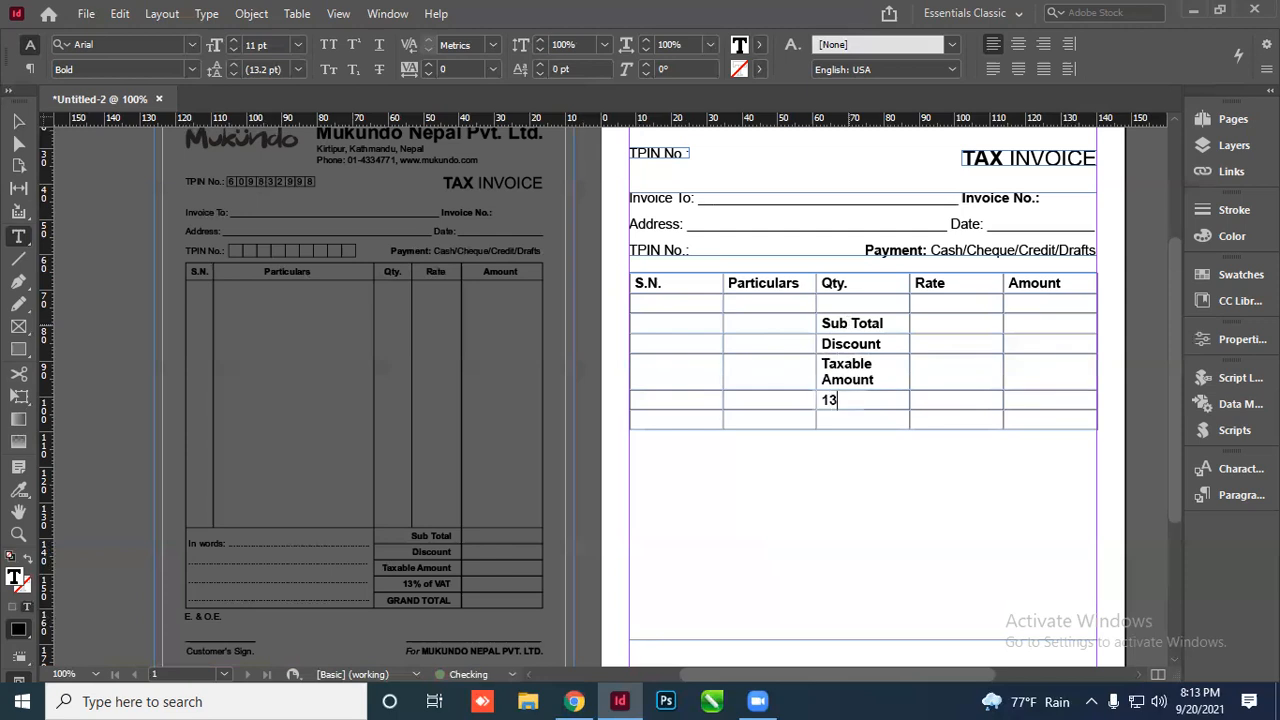
pyautogui.write('% VAT')
# Correct the label to '13% of VAT' and add GRAND TOTAL in the last Qty cell
pyautogui.click(852, 400)
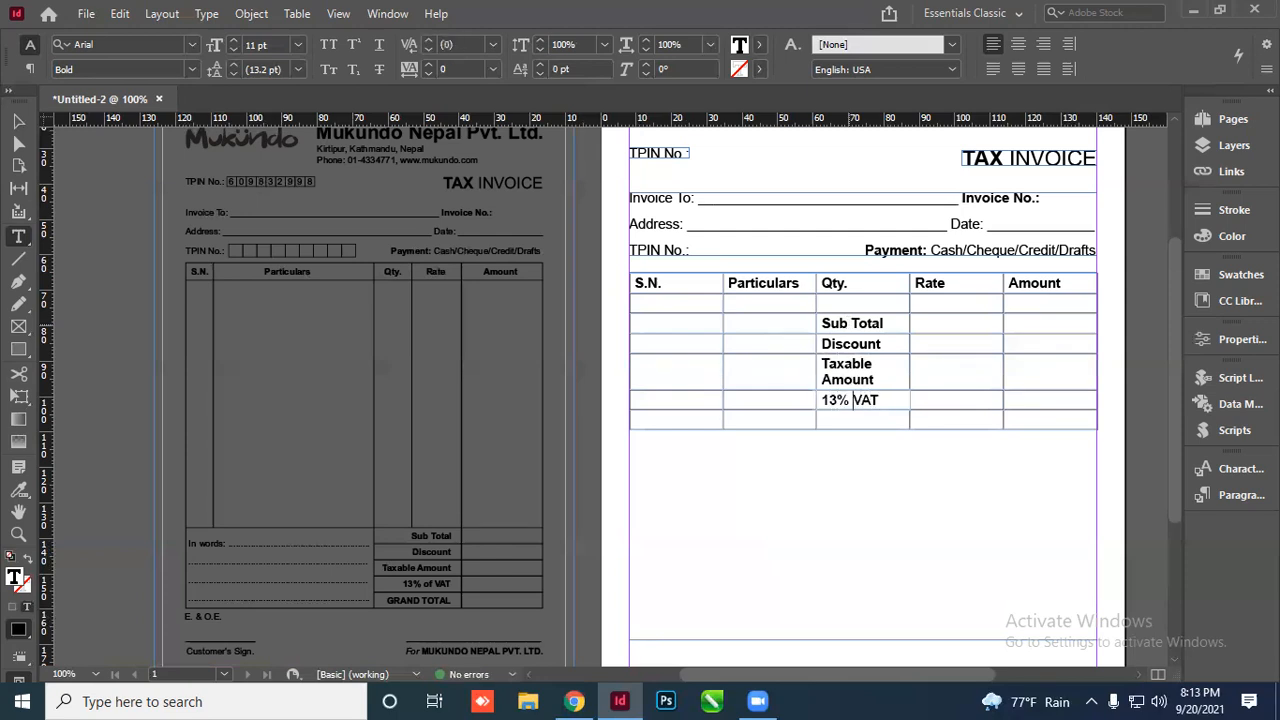
pyautogui.write('of')
pyautogui.click(850, 323)
pyautogui.hotkey('shift', 'BackSpace')
pyautogui.hotkey('shift', 'BackSpace')
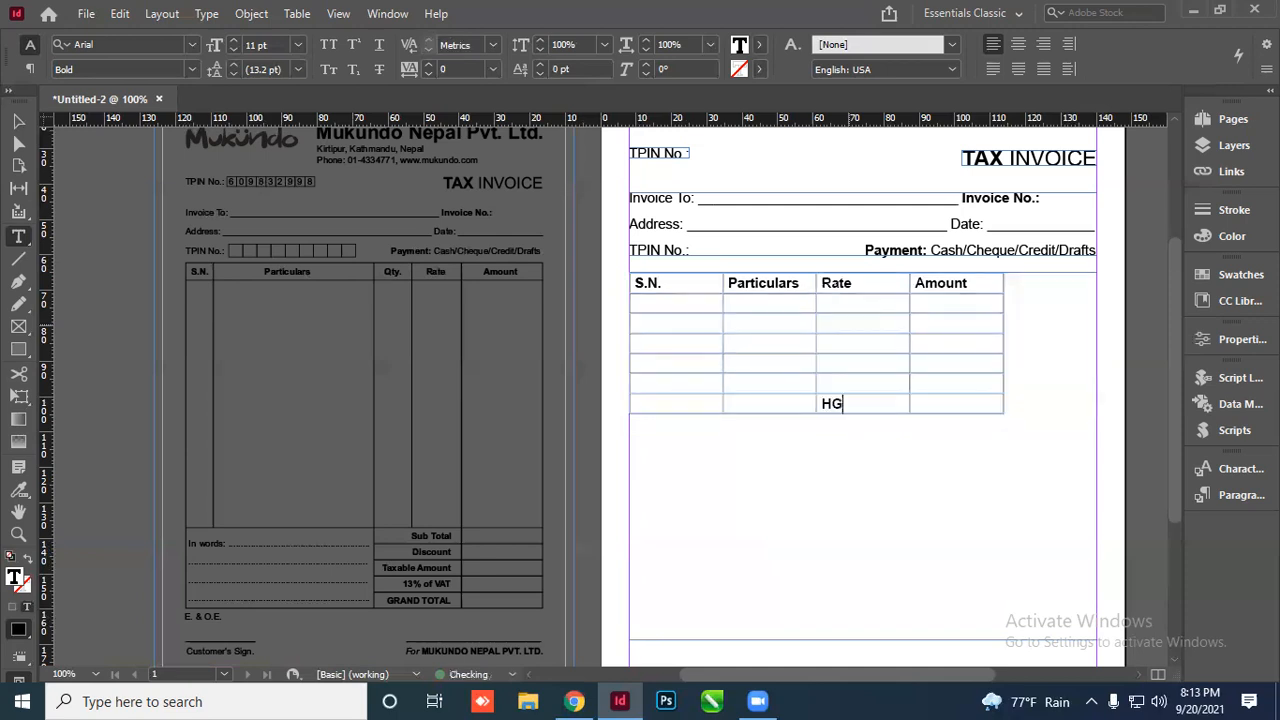
pyautogui.hotkey('ctrl', 'z')
pyautogui.hotkey('ctrl', 'z')
pyautogui.hotkey('ctrl', 'z')
pyautogui.hotkey('ctrl', 'z')
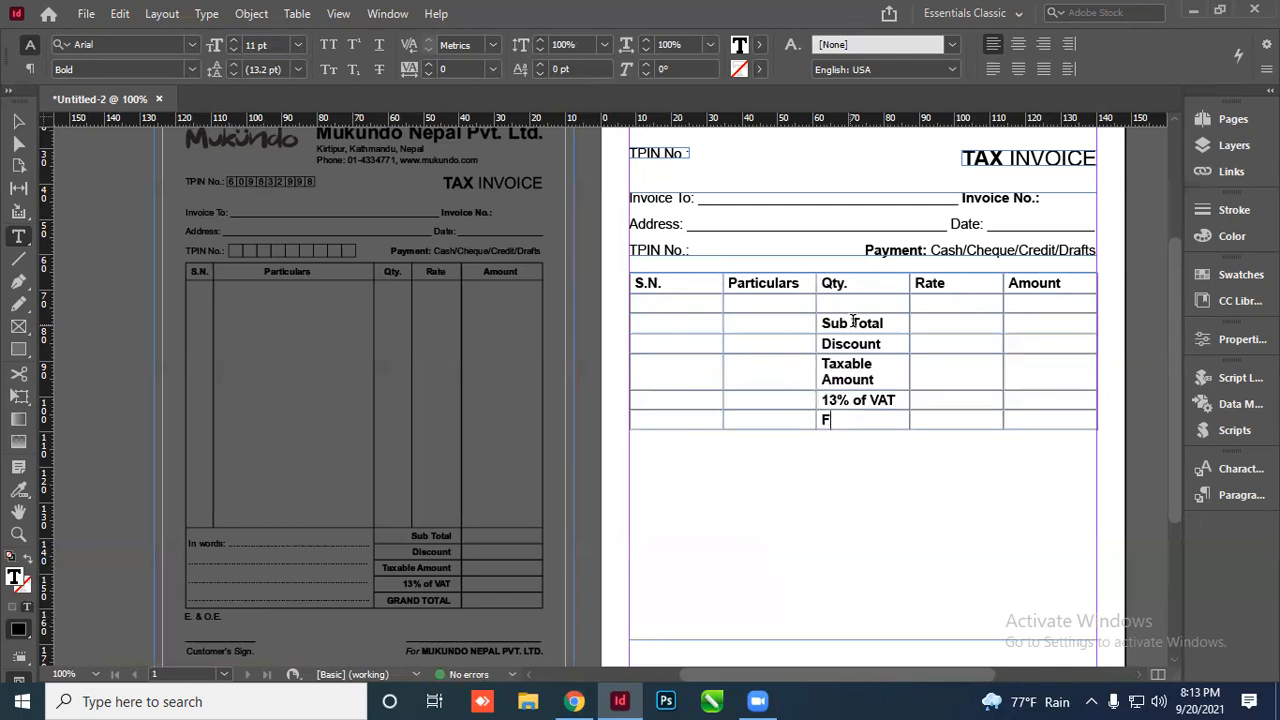
pyautogui.press('BackSpace')
pyautogui.write('GRAND TOTAL')
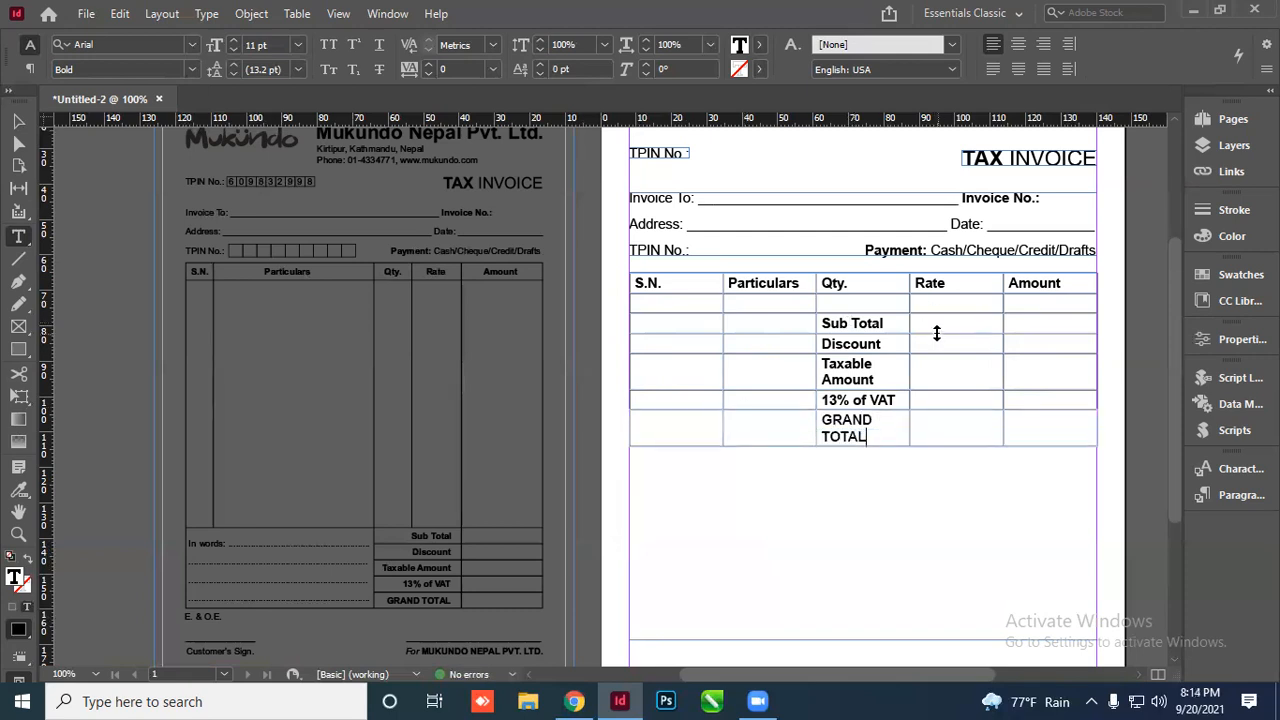
pyautogui.scroll(-2, 823, 360)
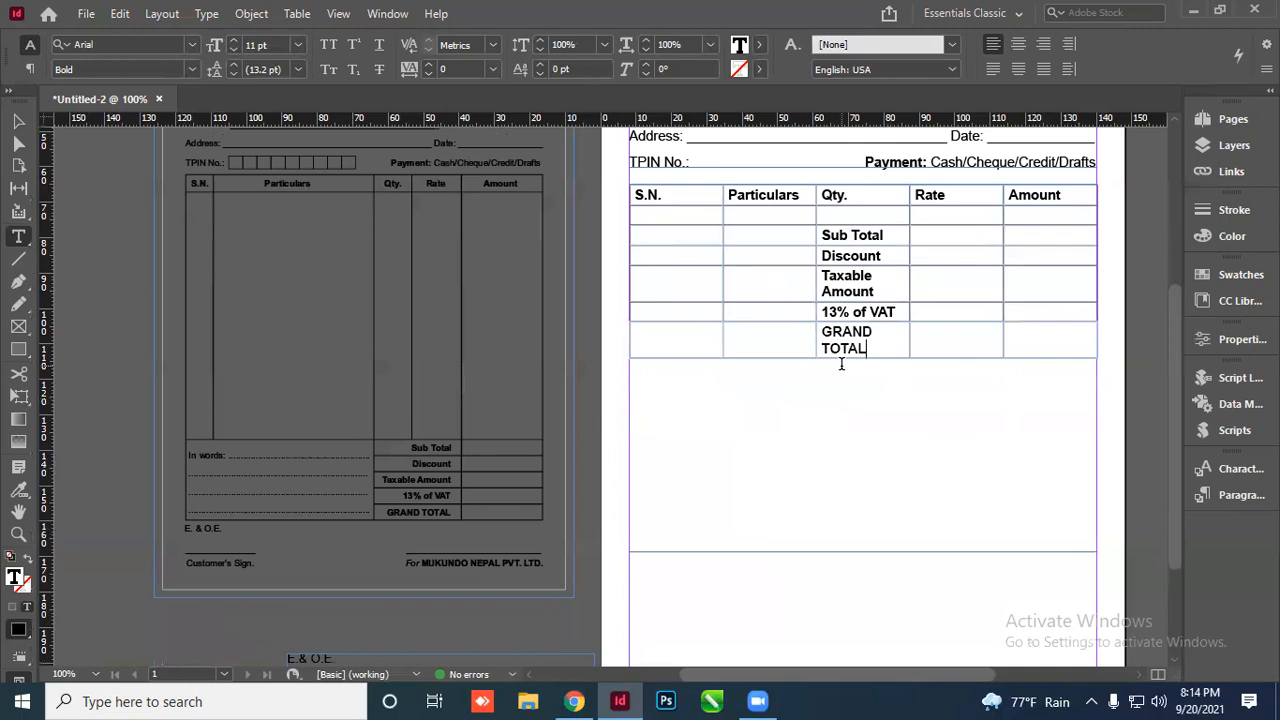
pyautogui.scroll(-2, 840, 363)
# Make the empty text frame below the table taller
pyautogui.click(18, 121)
pyautogui.click(845, 415)
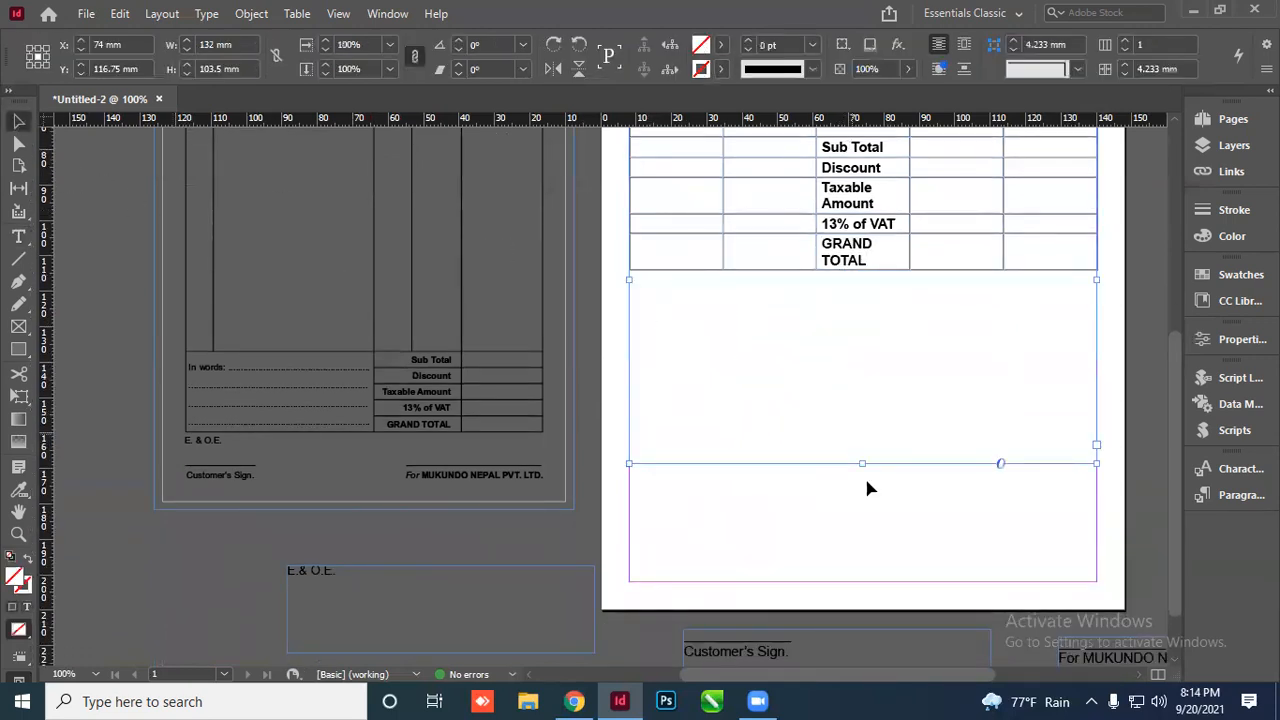
pyautogui.scroll(3, 866, 464)
pyautogui.scroll(-3, 810, 390)
pyautogui.moveTo(863, 462); pyautogui.dragTo(863, 517)
pyautogui.click(537, 529)
pyautogui.scroll(-1, 617, 366)
pyautogui.scroll(3, 617, 366)
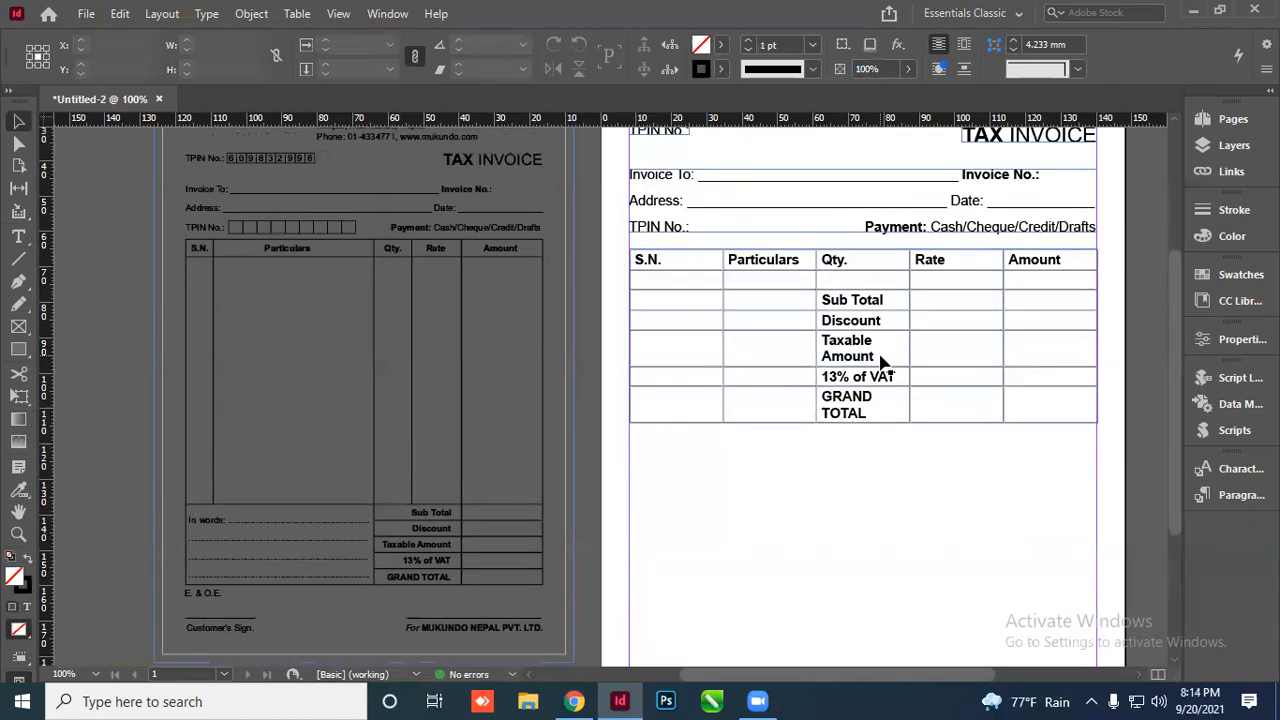
# Add blank lines in the first body row so the item area becomes tall
pyautogui.click(771, 281)
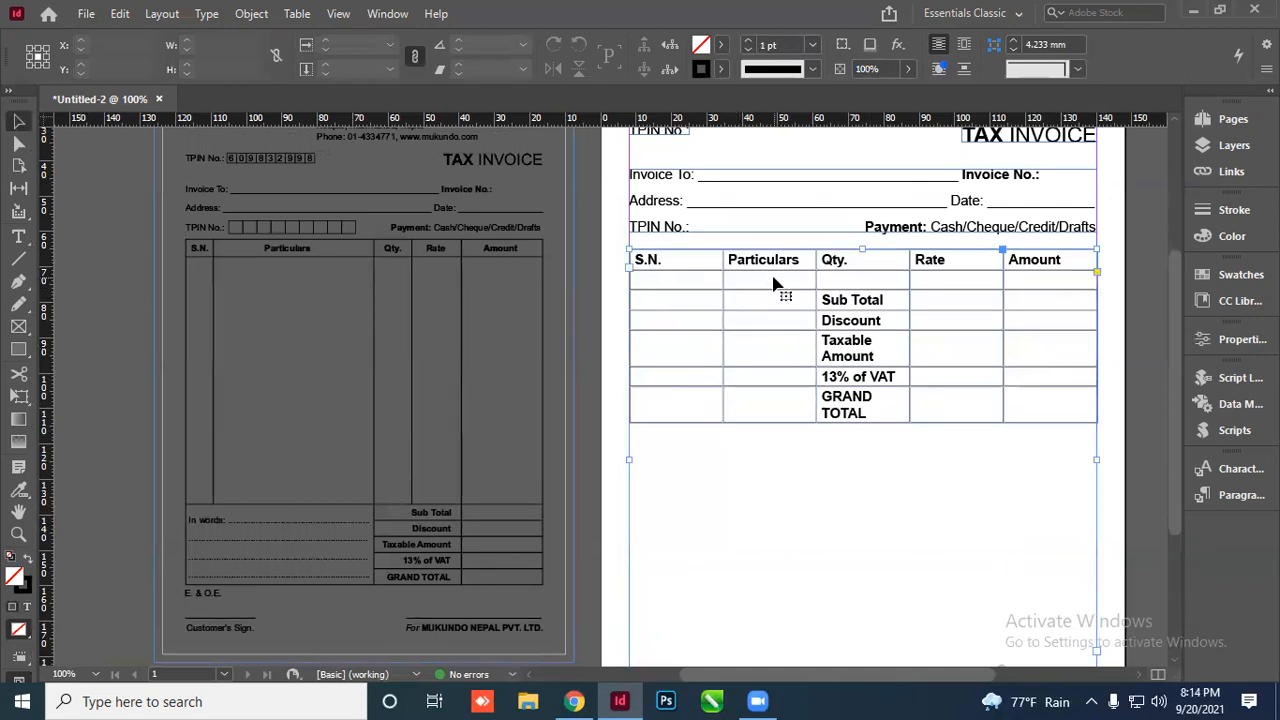
pyautogui.doubleClick(710, 284)
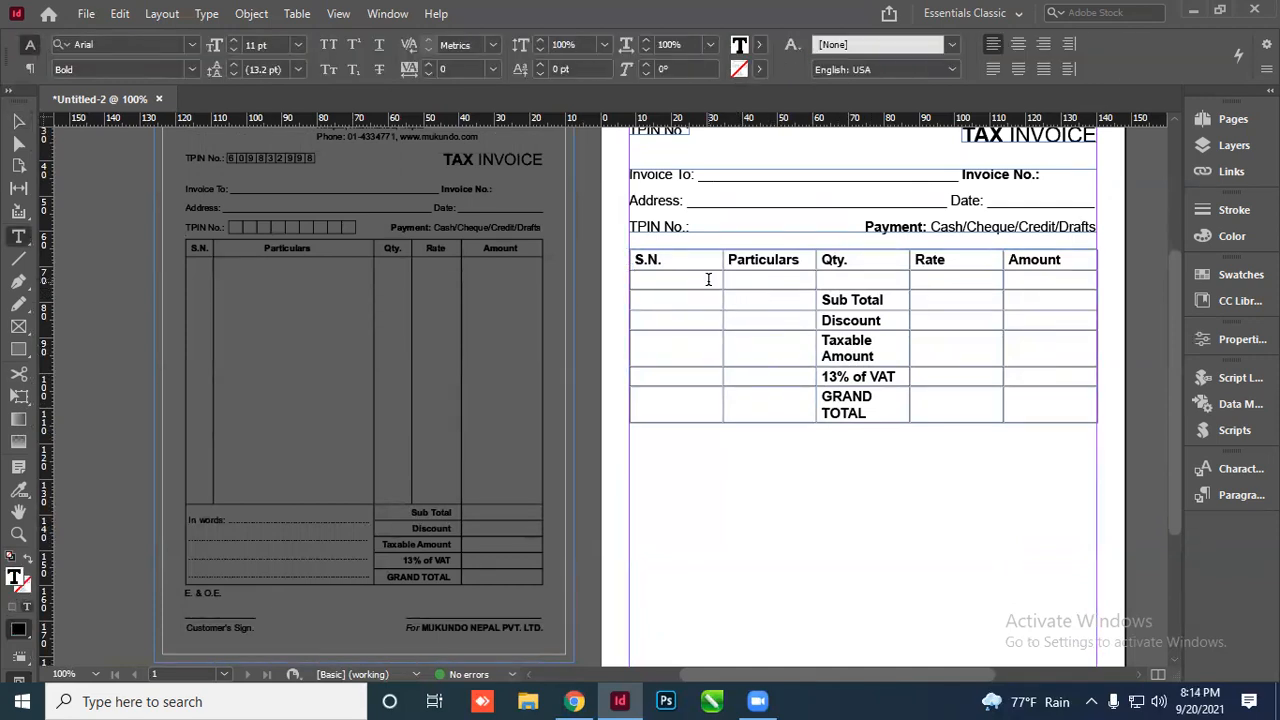
pyautogui.press('Return')
pyautogui.press('Return')
pyautogui.press('Return')
pyautogui.press('Return')
pyautogui.press('Return')
pyautogui.press('Return')
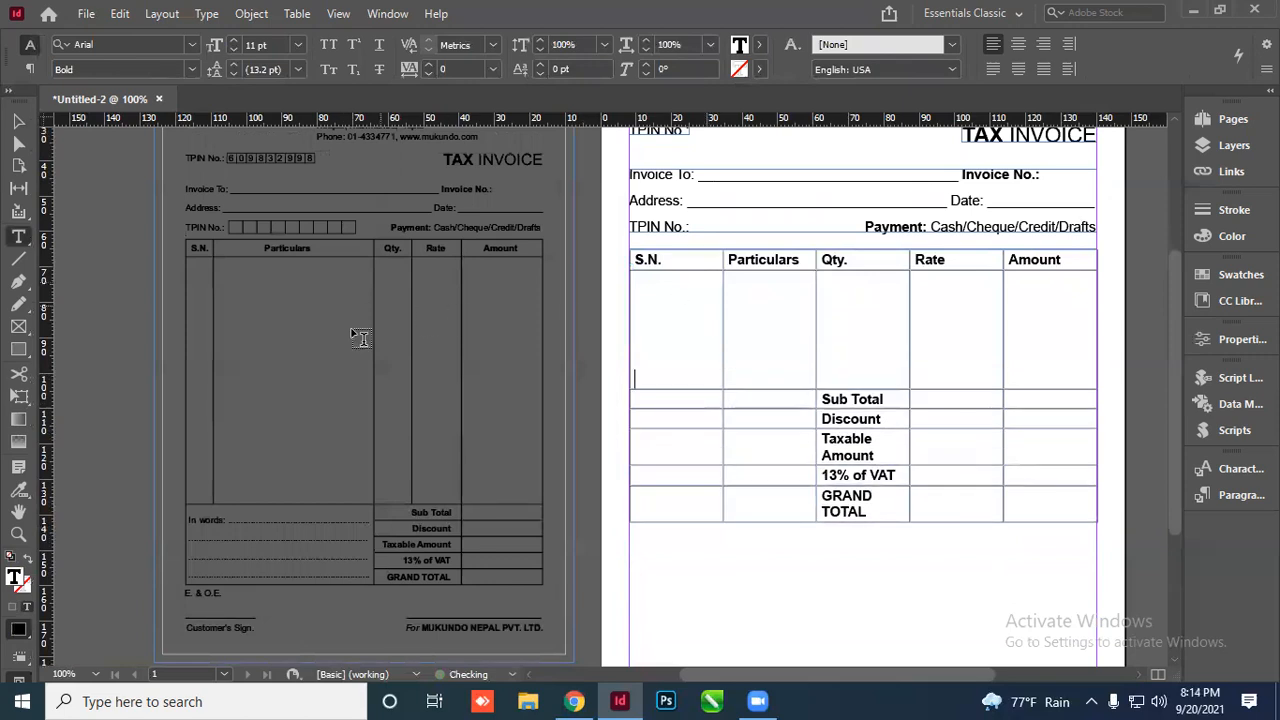
pyautogui.press('Return')
pyautogui.press('Return')
pyautogui.press('Return')
pyautogui.press('Return')
pyautogui.press('Return')
pyautogui.scroll(-3, 545, 333)
pyautogui.press('Return')
pyautogui.press('Return')
pyautogui.press('Return')
pyautogui.press('Return')
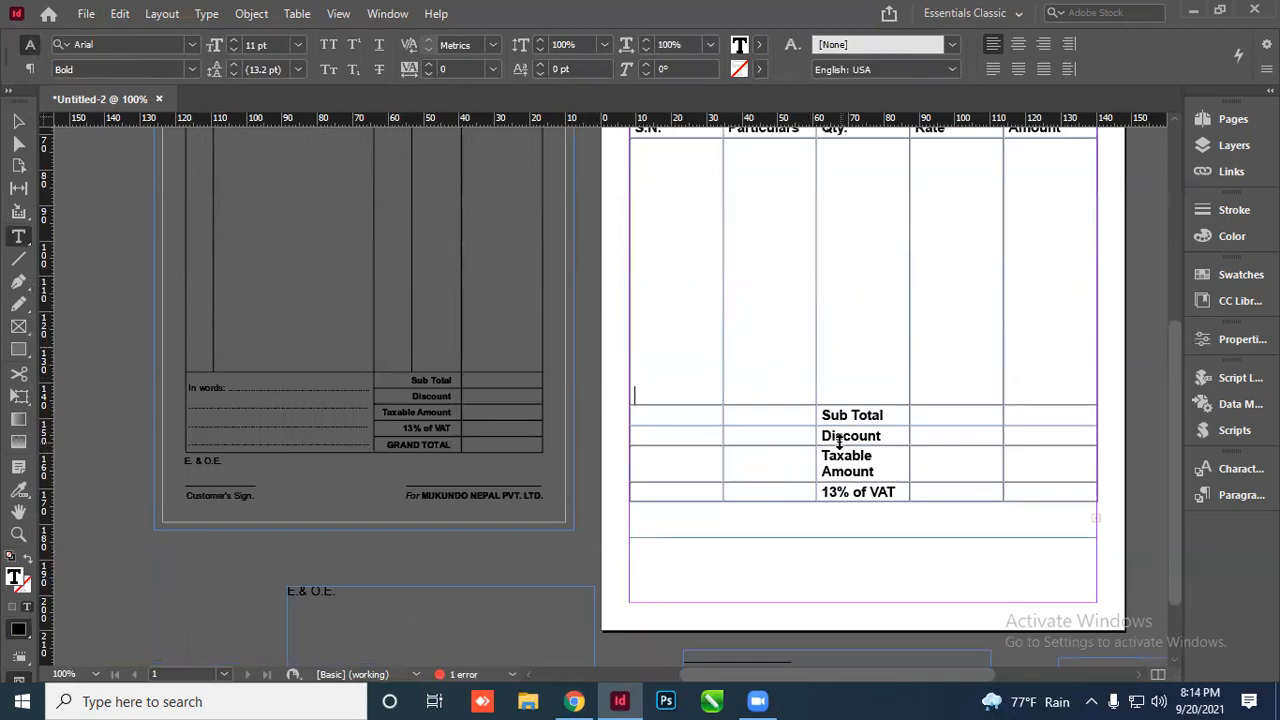
pyautogui.press('BackSpace')
pyautogui.press('BackSpace')
pyautogui.press('BackSpace')
pyautogui.press('BackSpace')
pyautogui.press('BackSpace')
pyautogui.press('BackSpace')
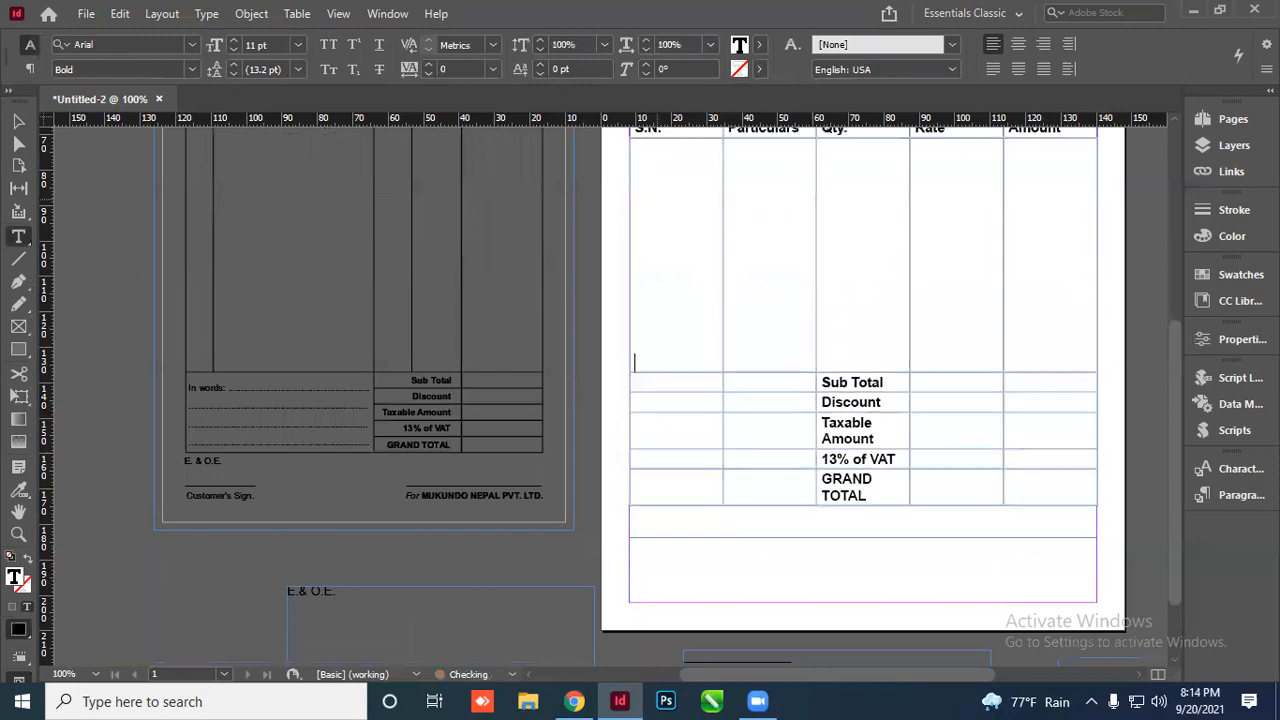
pyautogui.scroll(5, 689, 429)
pyautogui.press('BackSpace')
pyautogui.press('BackSpace')
pyautogui.press('BackSpace')
pyautogui.press('BackSpace')
pyautogui.press('BackSpace')
pyautogui.press('BackSpace')
pyautogui.press('BackSpace')
pyautogui.press('BackSpace')
pyautogui.press('BackSpace')
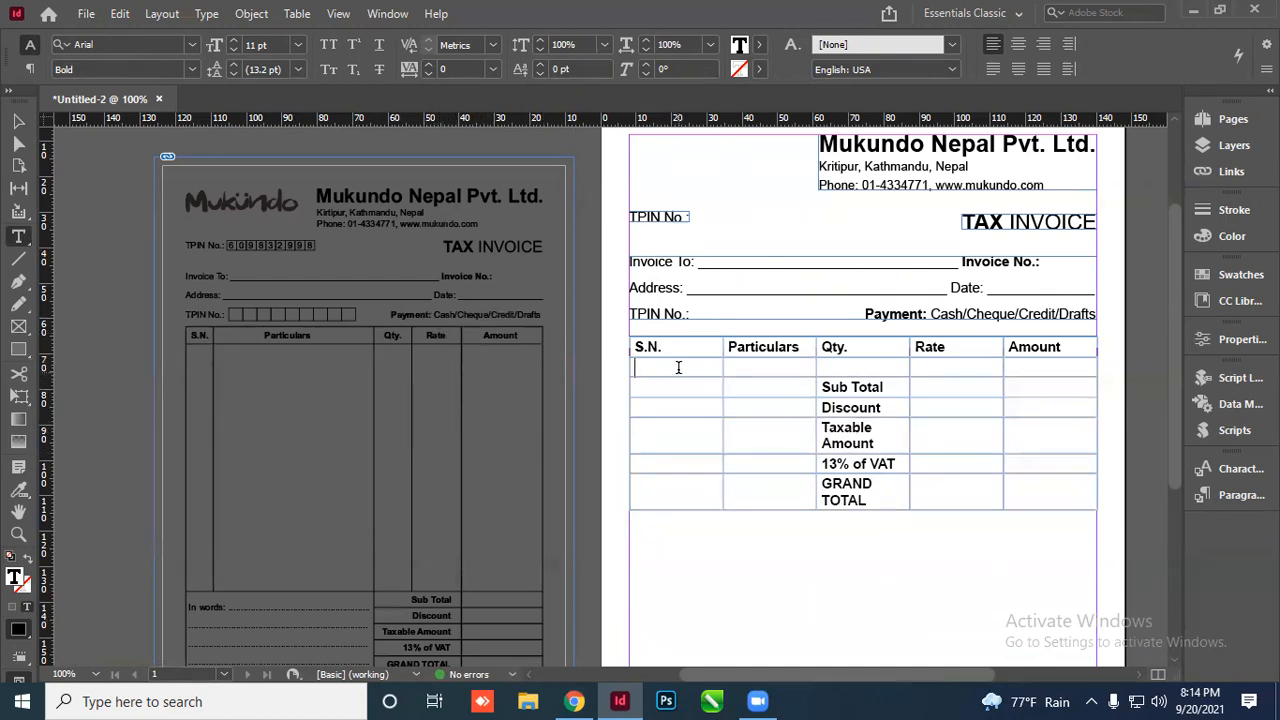
pyautogui.press('Return')
pyautogui.press('Return')
pyautogui.press('Return')
pyautogui.press('Return')
pyautogui.press('Return')
pyautogui.press('Return')
pyautogui.press('Return')
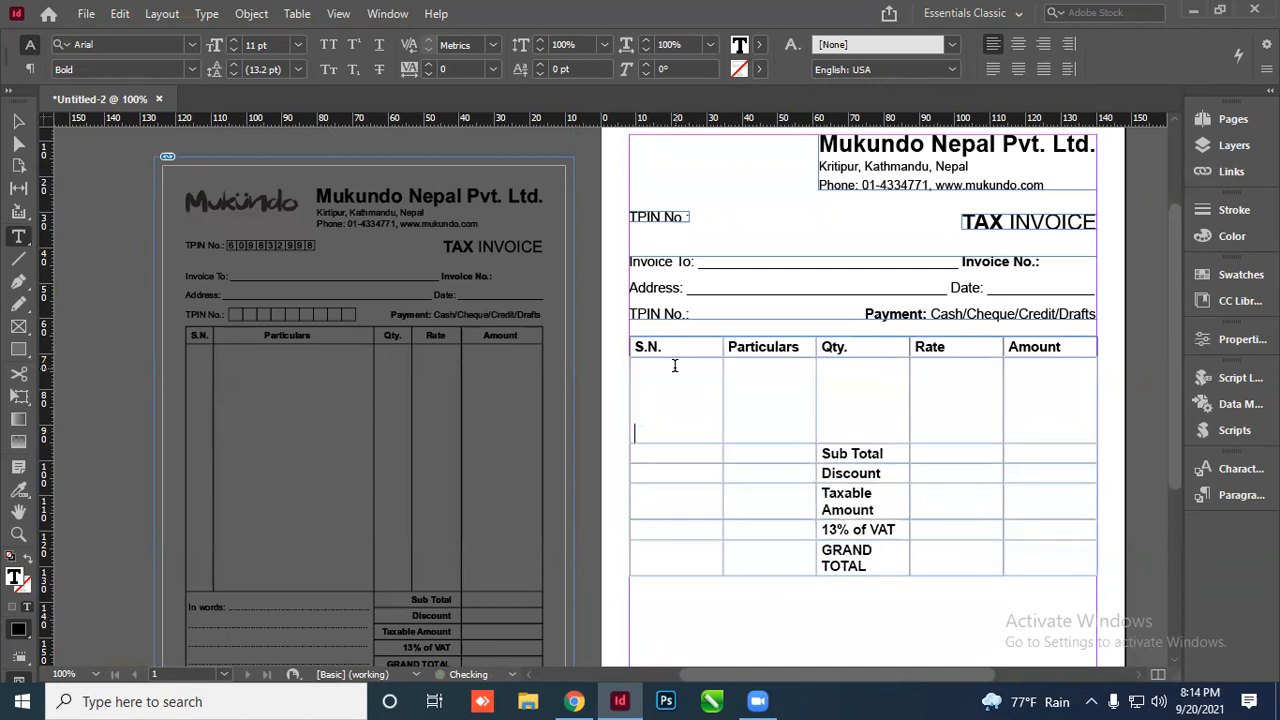
pyautogui.press('Return')
pyautogui.press('Return')
pyautogui.press('Return')
pyautogui.press('Return')
pyautogui.press('Return')
pyautogui.scroll(-3, 805, 405)
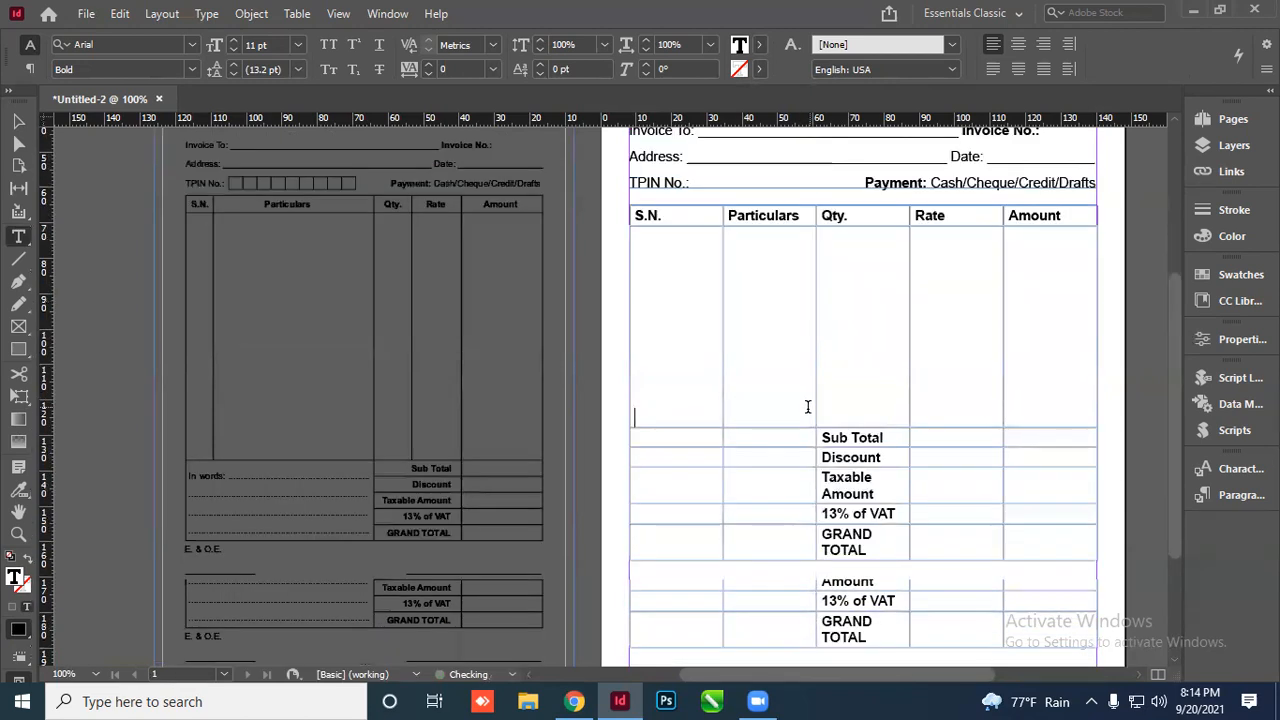
pyautogui.press('Return')
pyautogui.press('Return')
pyautogui.press('Return')
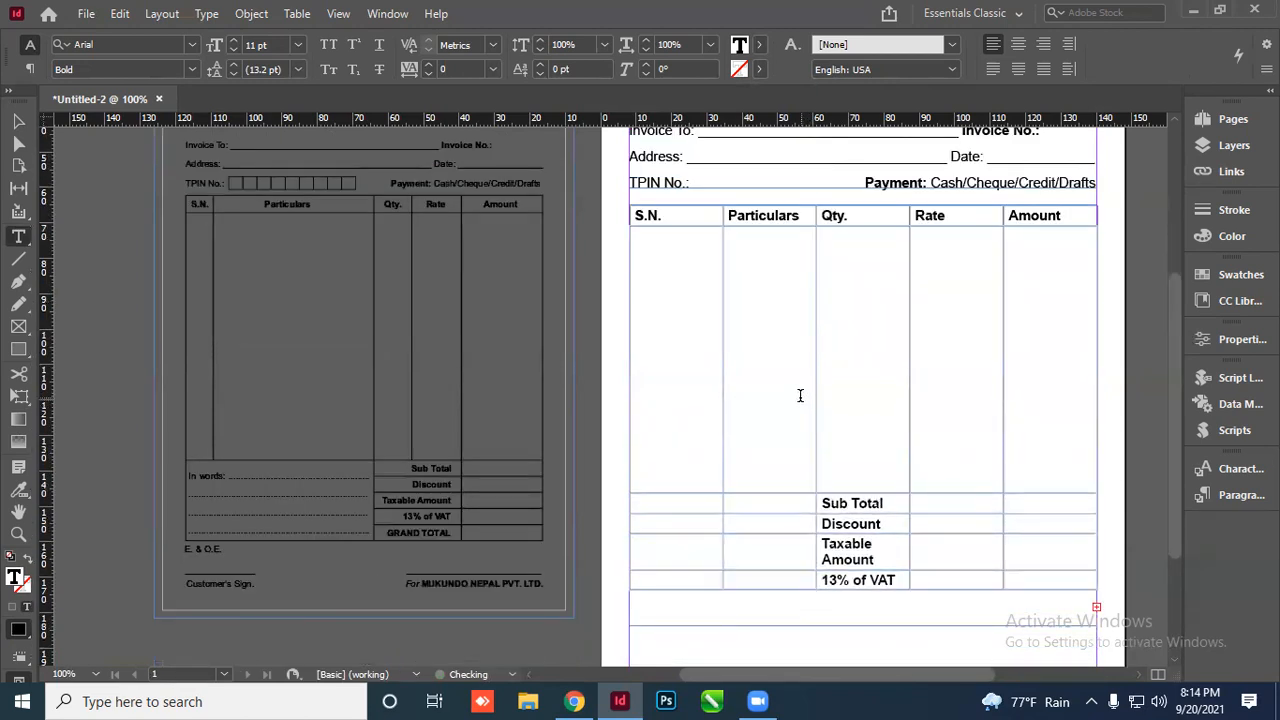
pyautogui.scroll(-3, 800, 400)
pyautogui.scroll(5, 491, 428)
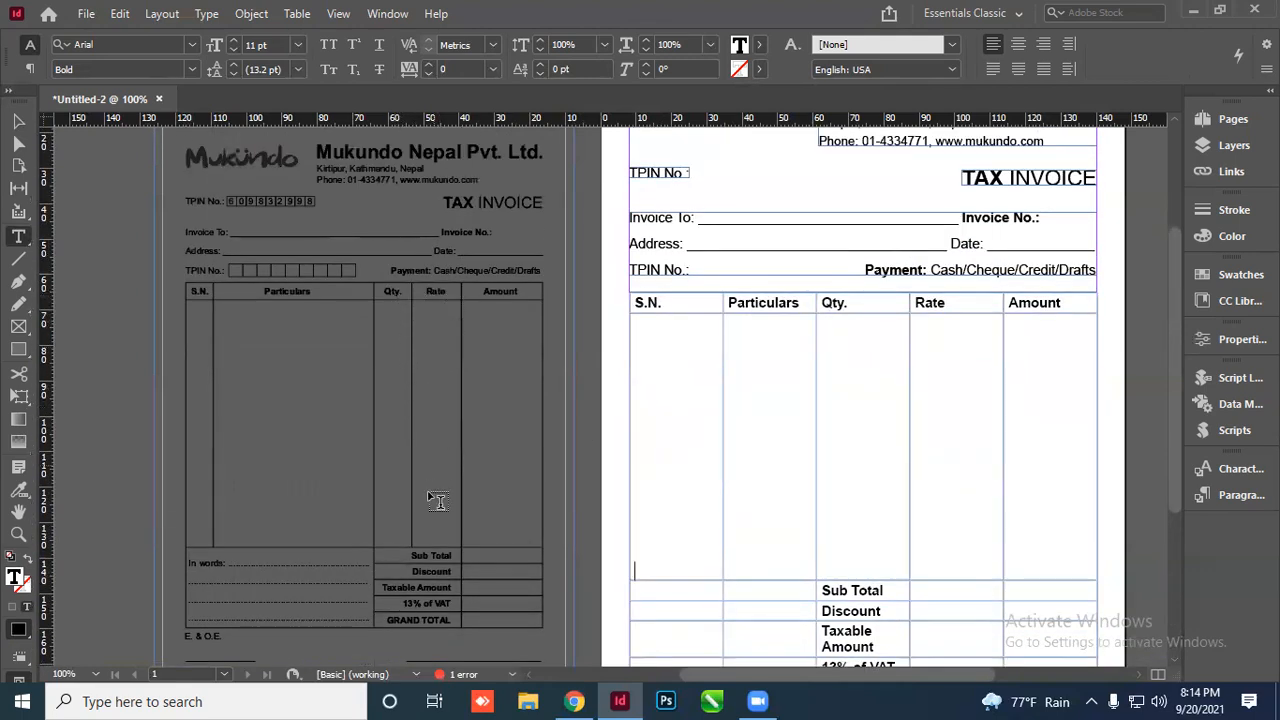
pyautogui.scroll(-1, 438, 500)
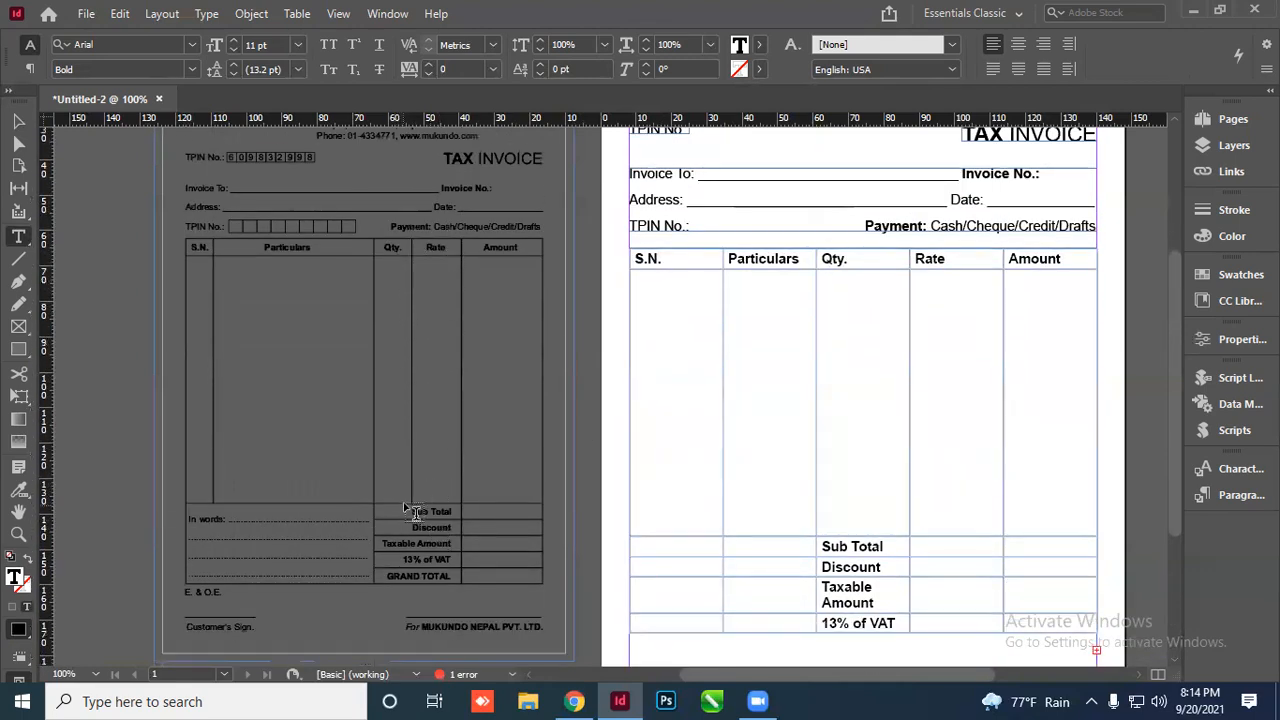
# Merge the Sub Total and Discount labels with their neighbouring Rate cells
pyautogui.click(892, 546)
pyautogui.moveTo(892, 546)
pyautogui.mouseDown()
pyautogui.moveTo(929, 543)
pyautogui.moveTo(929, 563)
pyautogui.moveTo(910, 555)
pyautogui.mouseUp()
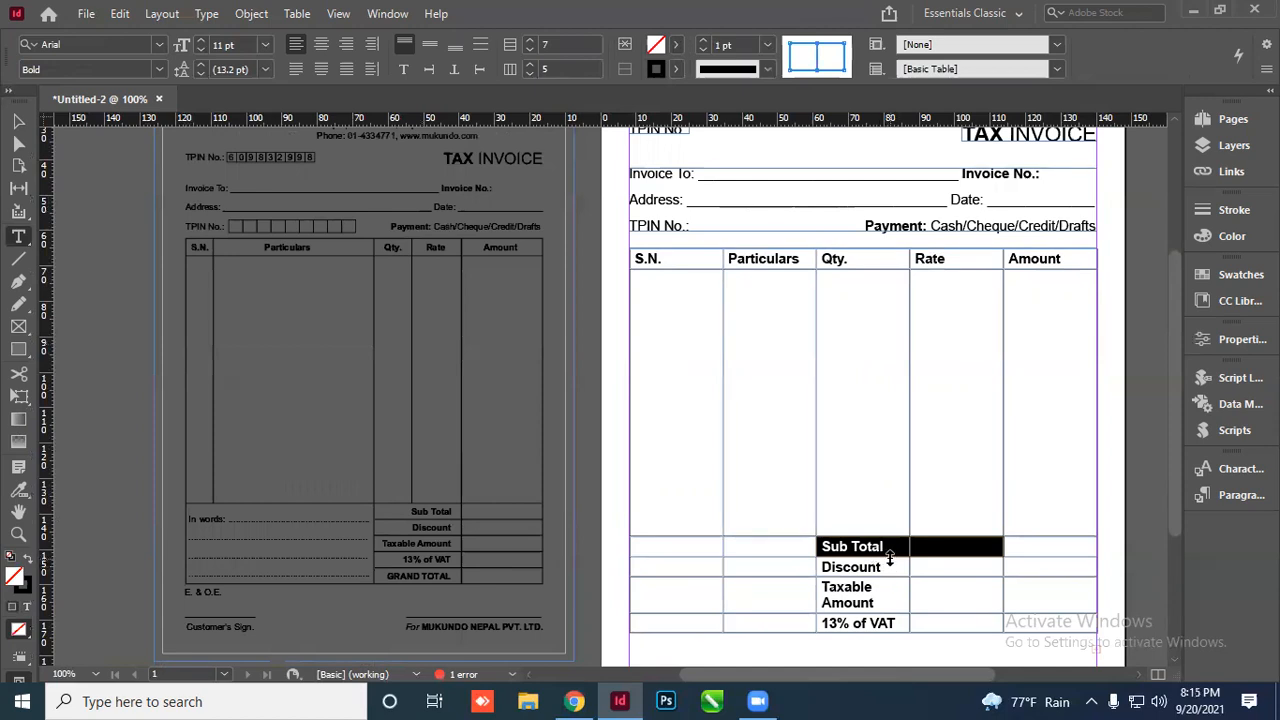
pyautogui.click(892, 552)
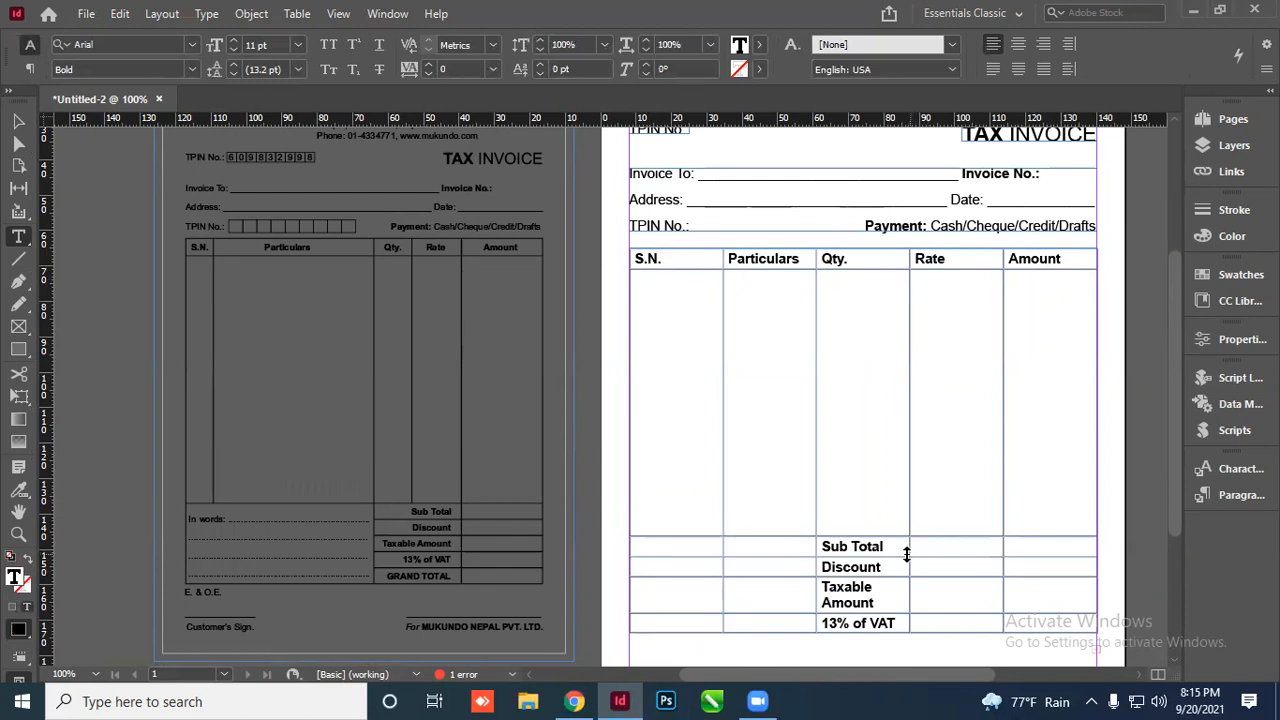
pyautogui.moveTo(883, 546); pyautogui.dragTo(935, 549)
pyautogui.rightClick(930, 549)
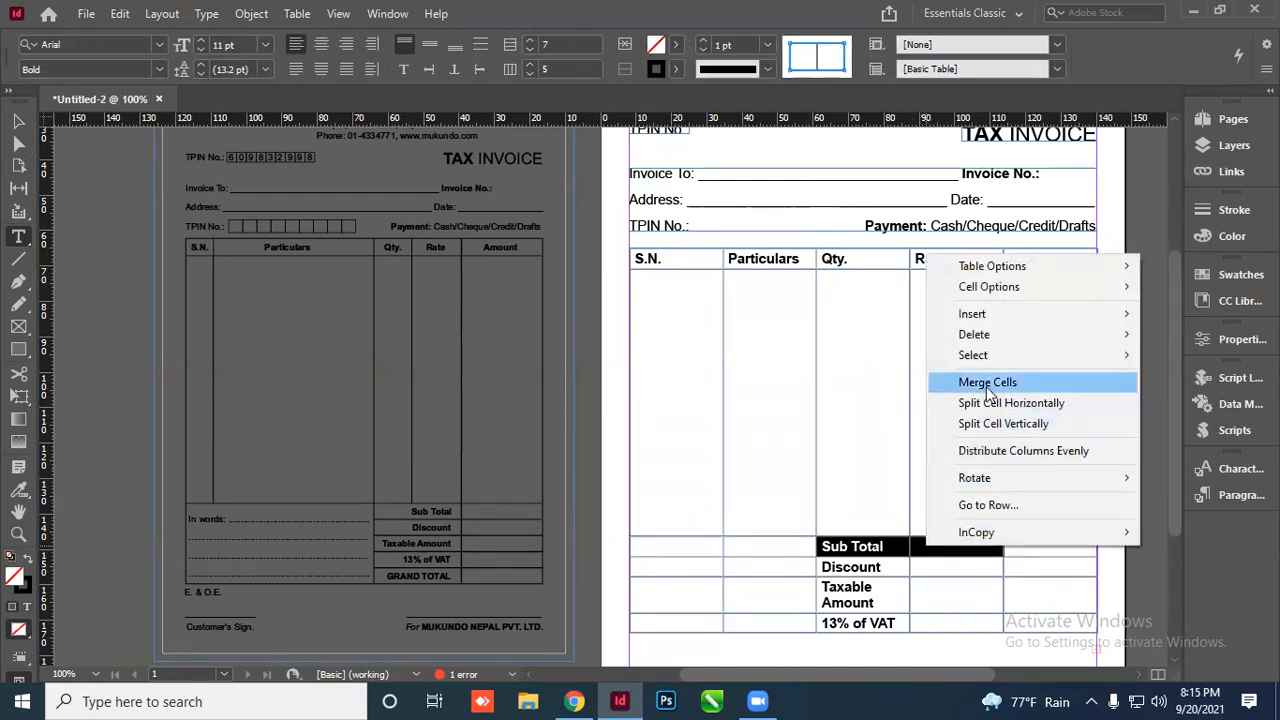
pyautogui.click(993, 386)
pyautogui.click(929, 565)
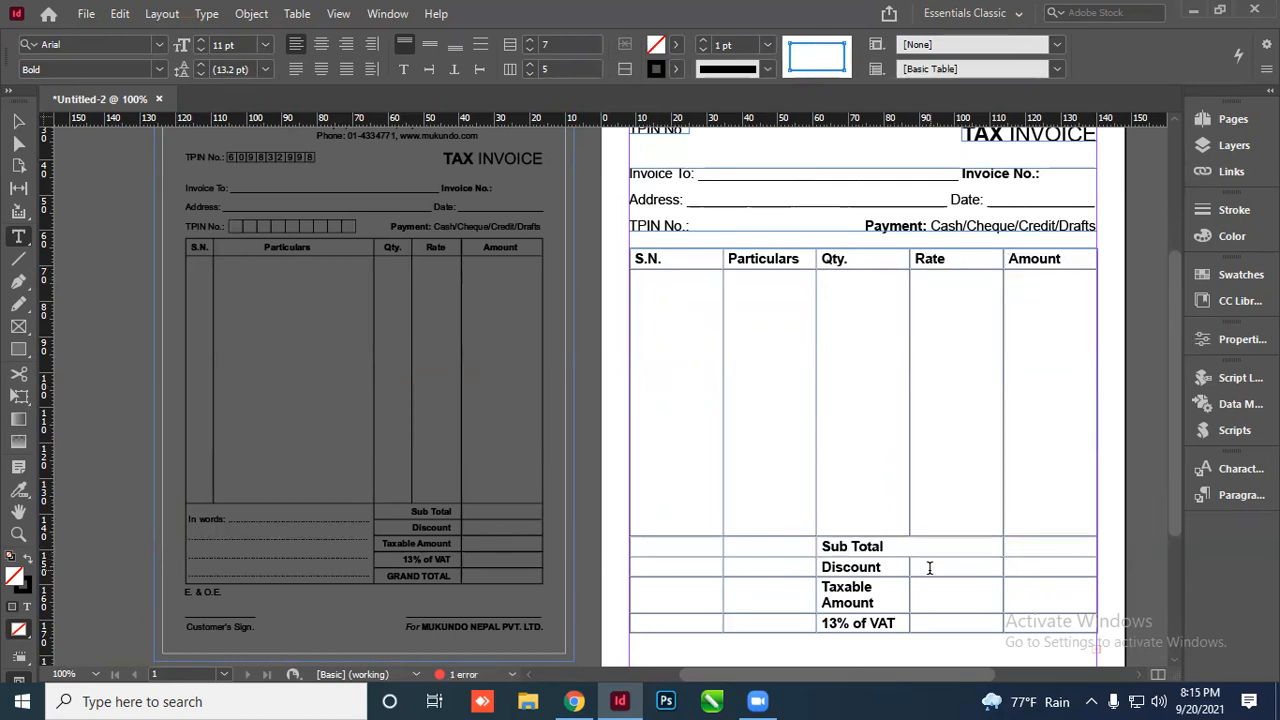
pyautogui.scroll(-3, 922, 547)
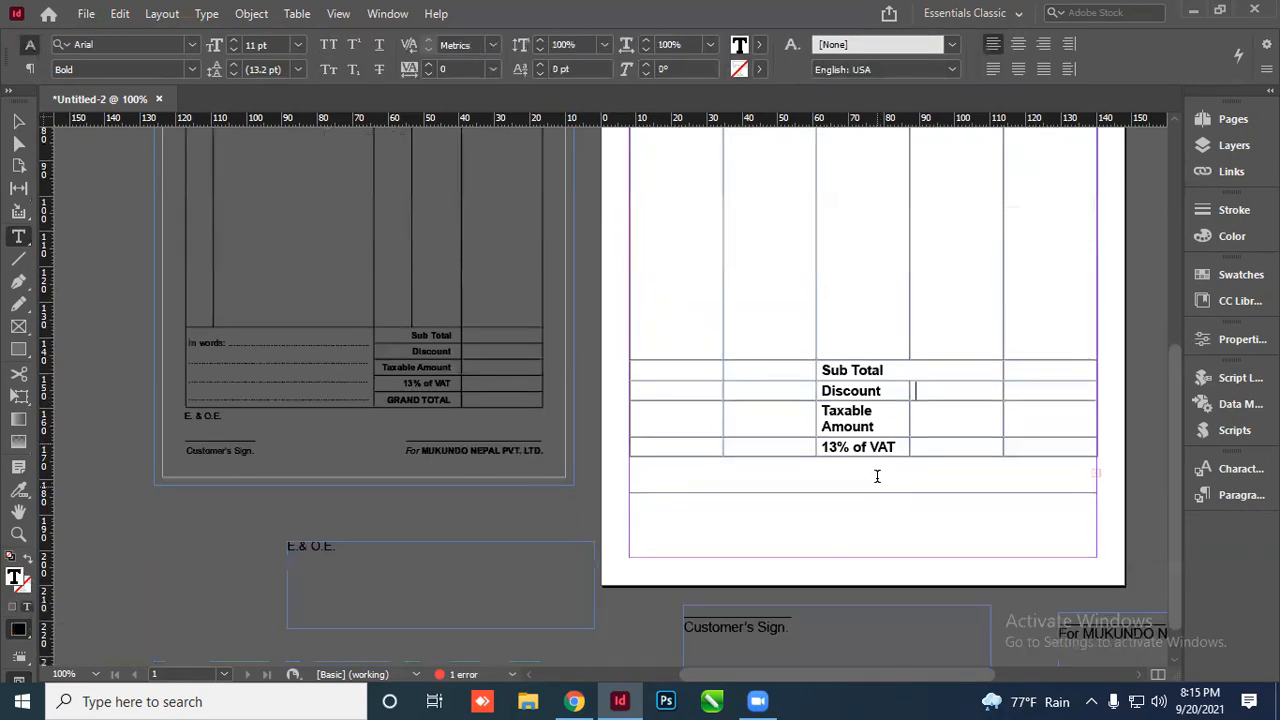
pyautogui.moveTo(891, 390); pyautogui.dragTo(932, 390)
pyautogui.rightClick(933, 390)
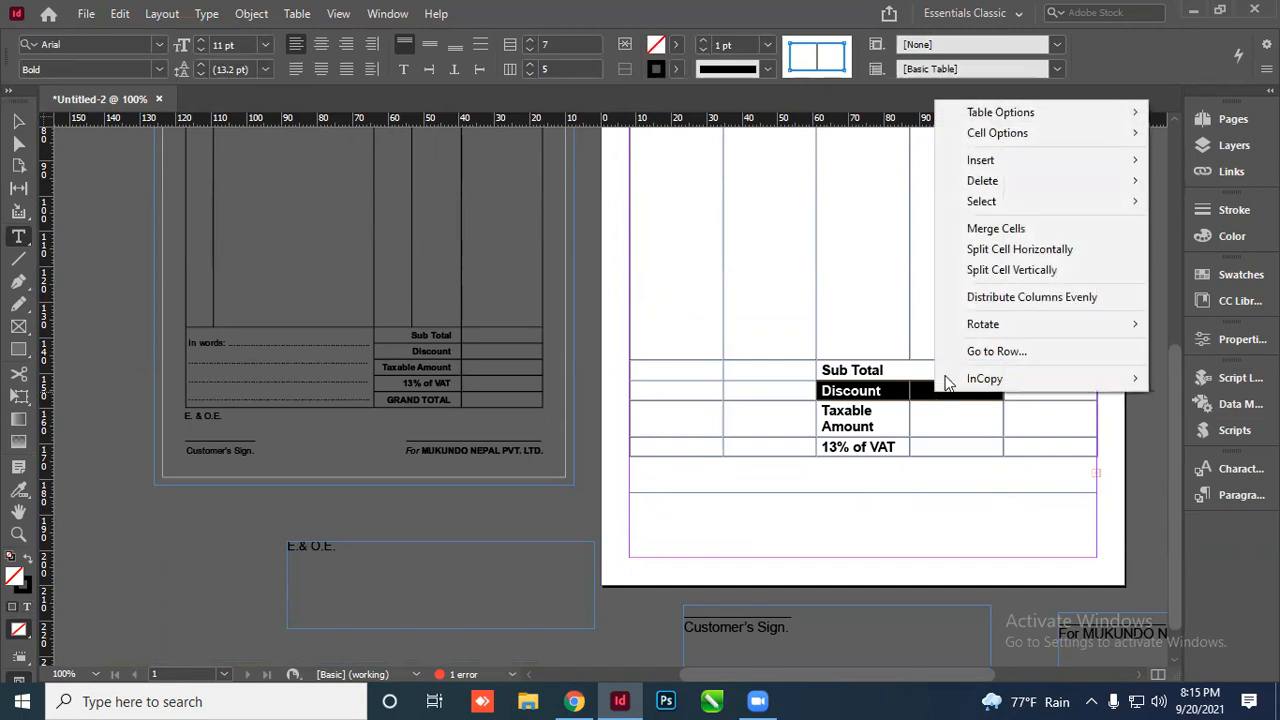
pyautogui.click(994, 226)
# Merge the Taxable Amount, 13% of VAT and GRAND TOTAL cells with their neighbours
pyautogui.click(896, 418)
pyautogui.moveTo(896, 418); pyautogui.dragTo(939, 457)
pyautogui.rightClick(930, 420)
pyautogui.click(986, 258)
pyautogui.rightClick(940, 430)
pyautogui.click(1004, 268)
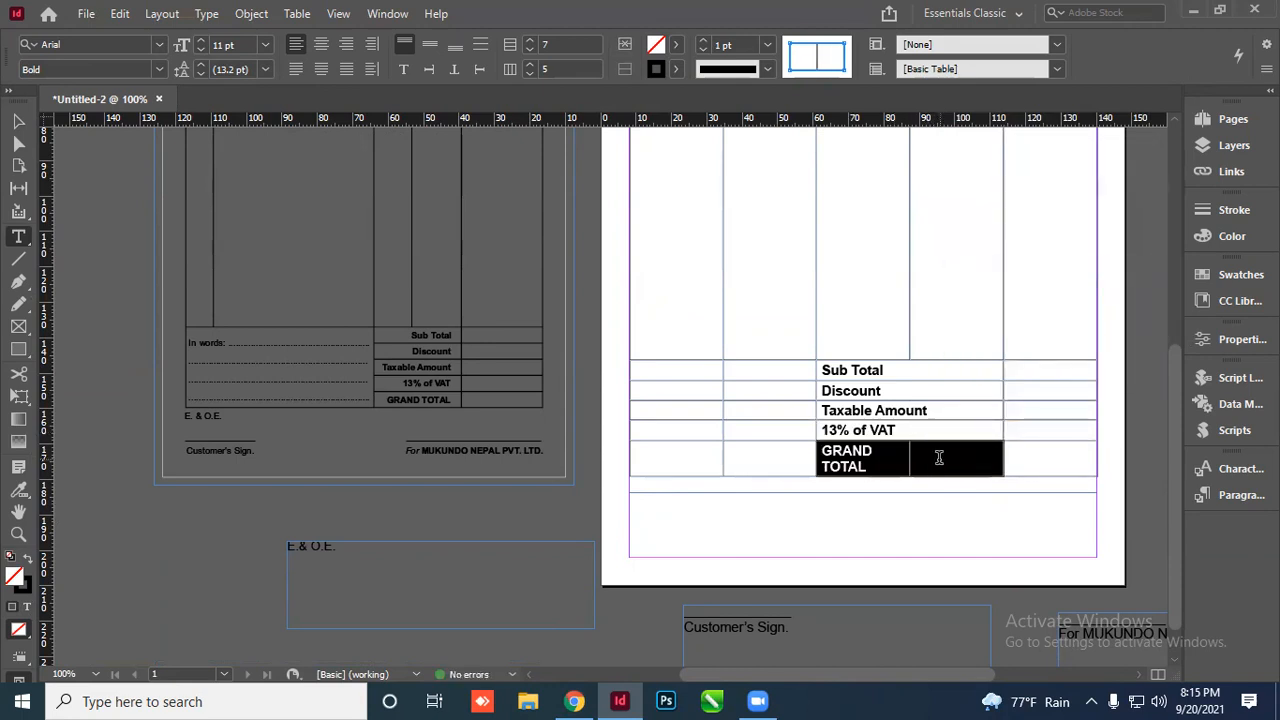
pyautogui.rightClick(939, 456)
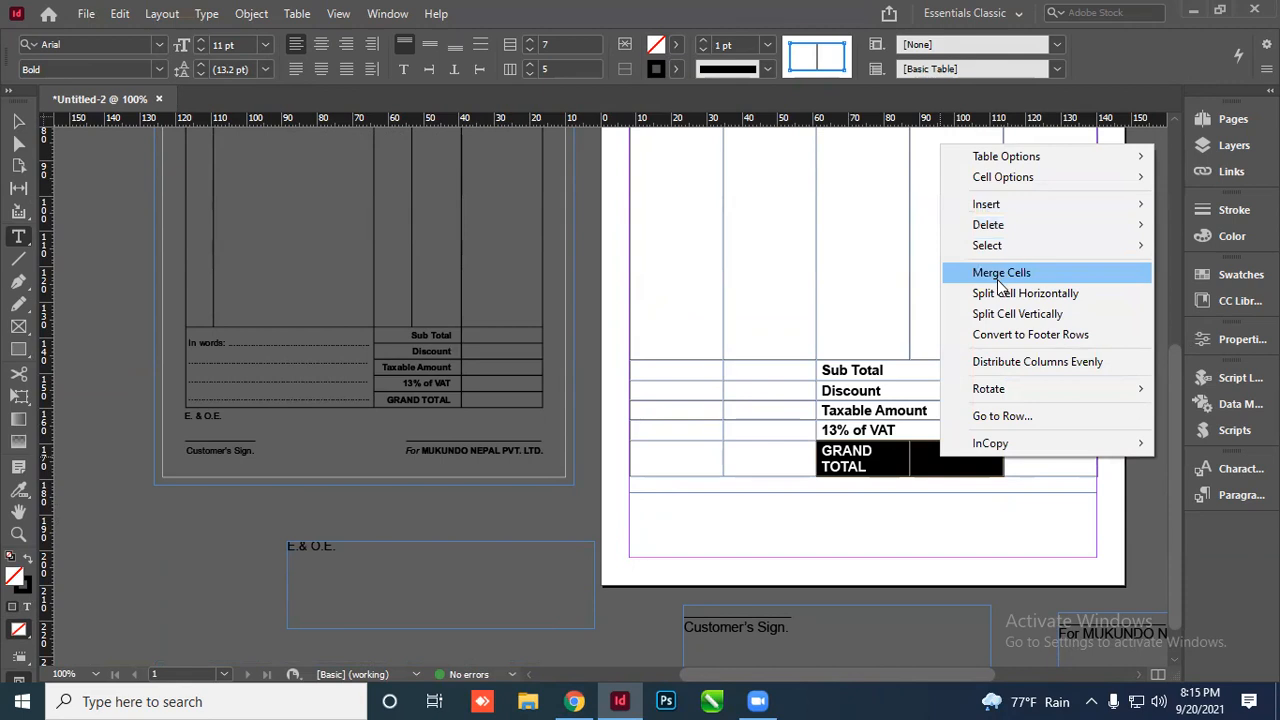
pyautogui.click(1001, 273)
pyautogui.click(920, 444)
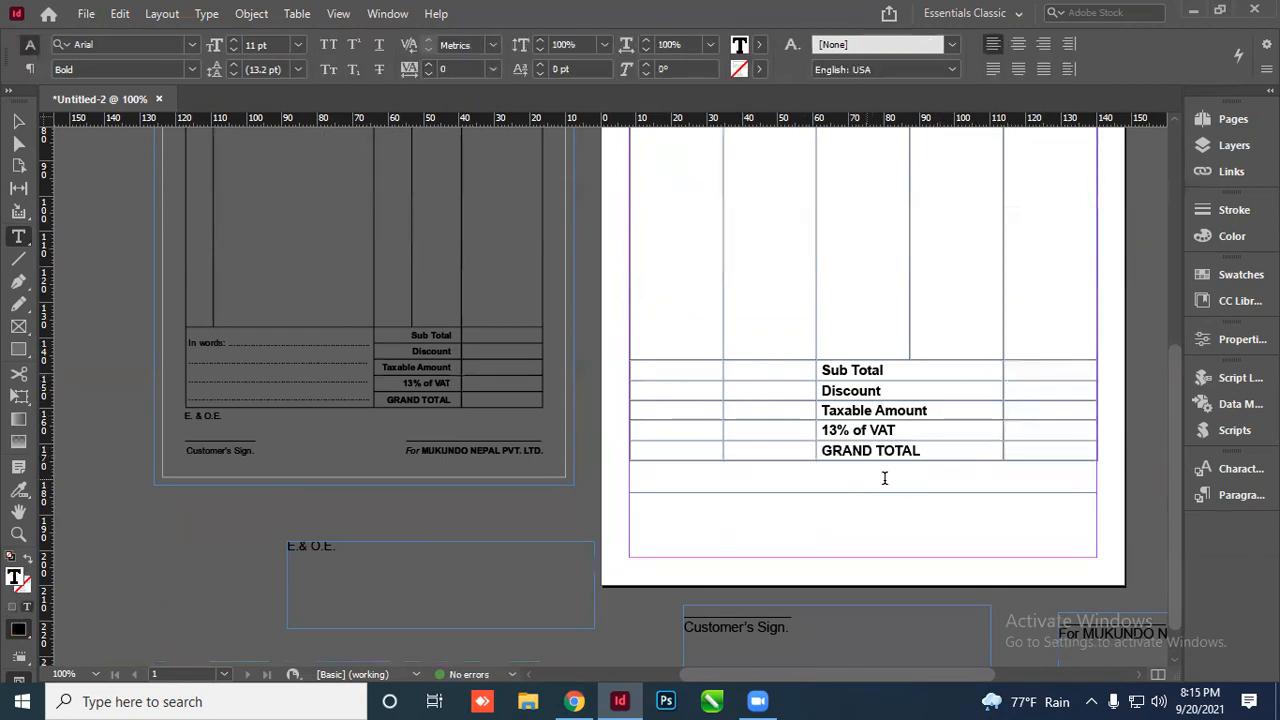
# Lengthen the item row and fit the frame to the table so GRAND TOTAL shows
pyautogui.click(678, 346)
pyautogui.press('Return')
pyautogui.press('Return')
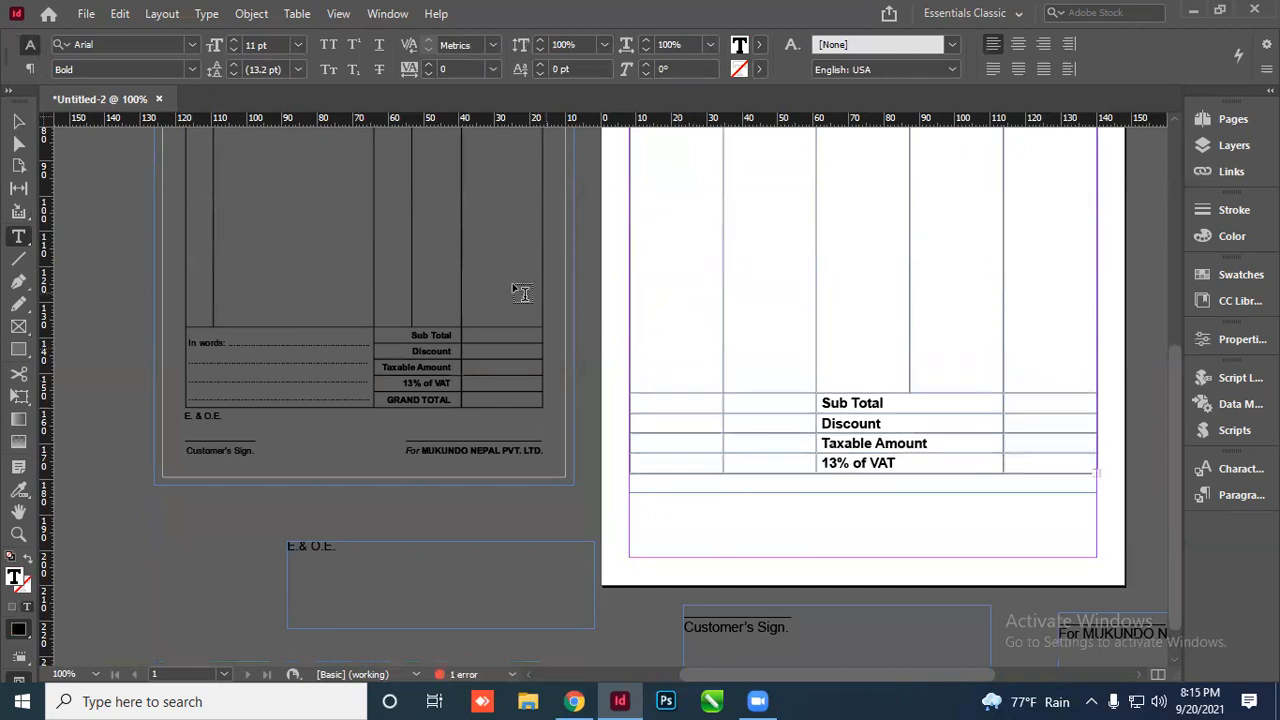
pyautogui.click(18, 121)
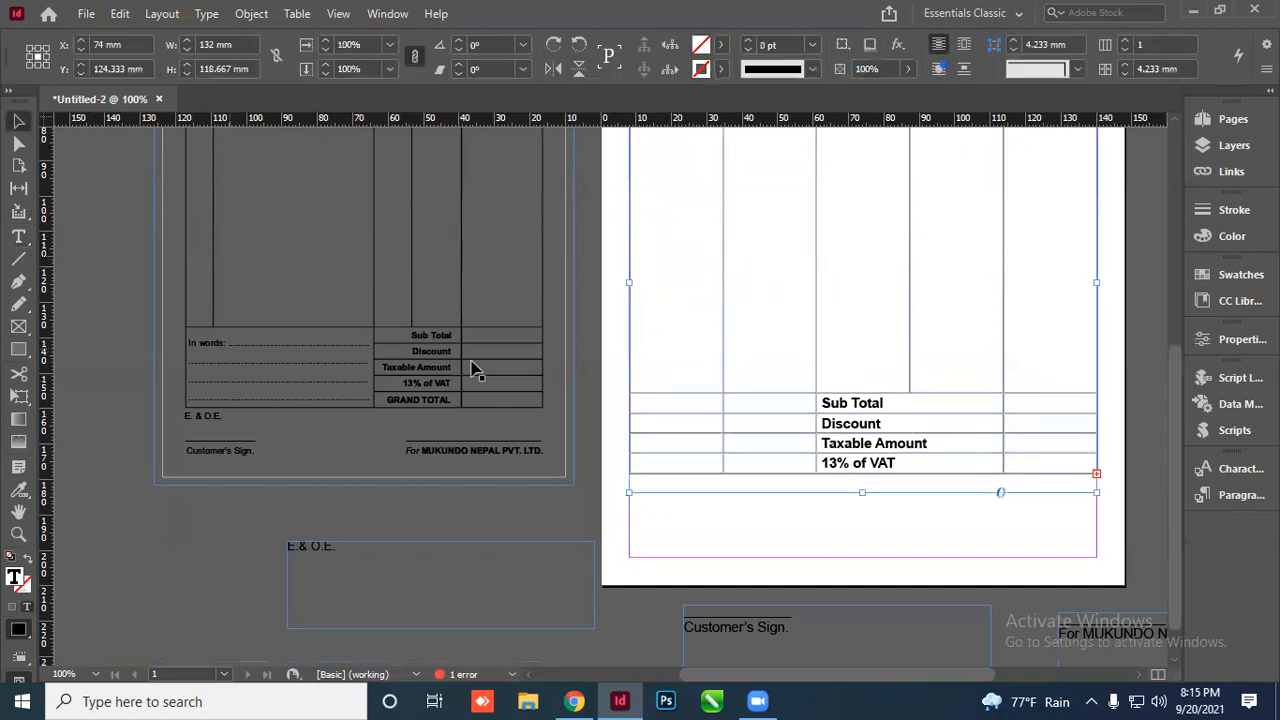
pyautogui.moveTo(863, 494); pyautogui.dragTo(863, 504)
pyautogui.doubleClick(863, 504)
pyautogui.click(855, 513)
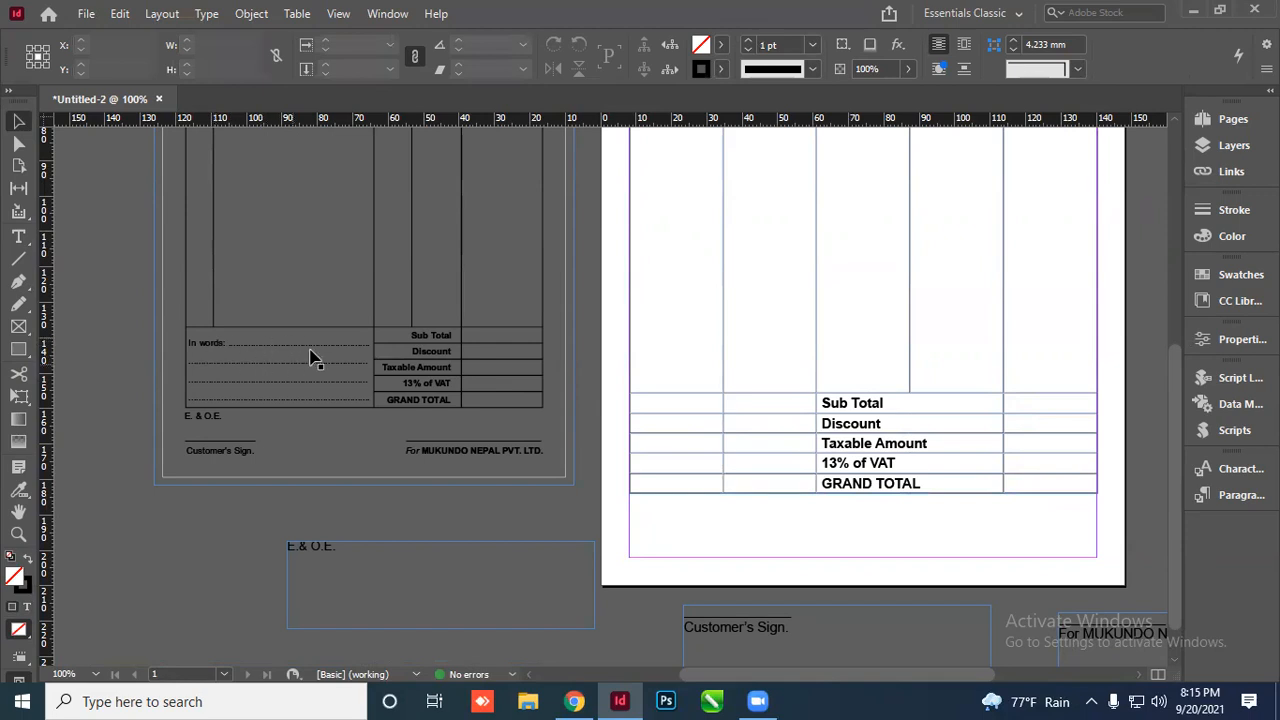
# Merge the empty cells left of the totals and type 'In Words:' followed by dotted lines
pyautogui.doubleClick(694, 403)
pyautogui.moveTo(686, 404); pyautogui.dragTo(755, 478)
pyautogui.rightClick(755, 428)
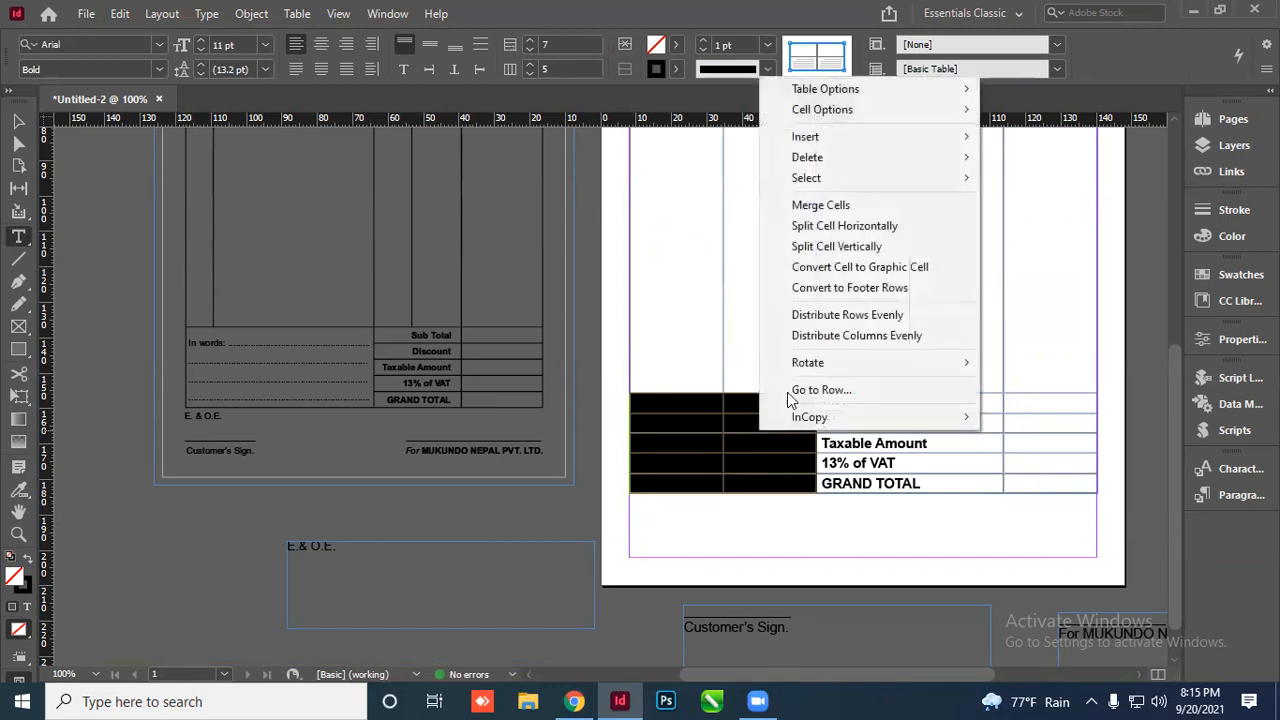
pyautogui.click(823, 207)
pyautogui.click(691, 418)
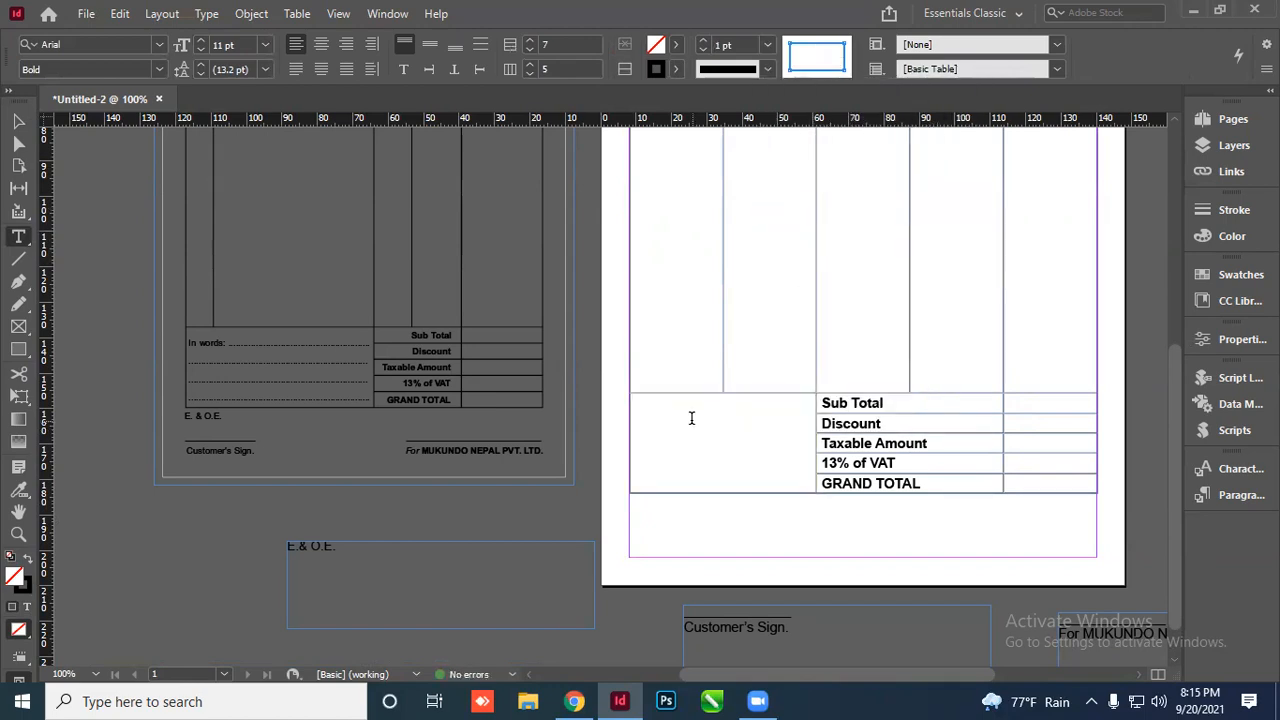
pyautogui.write('In ')
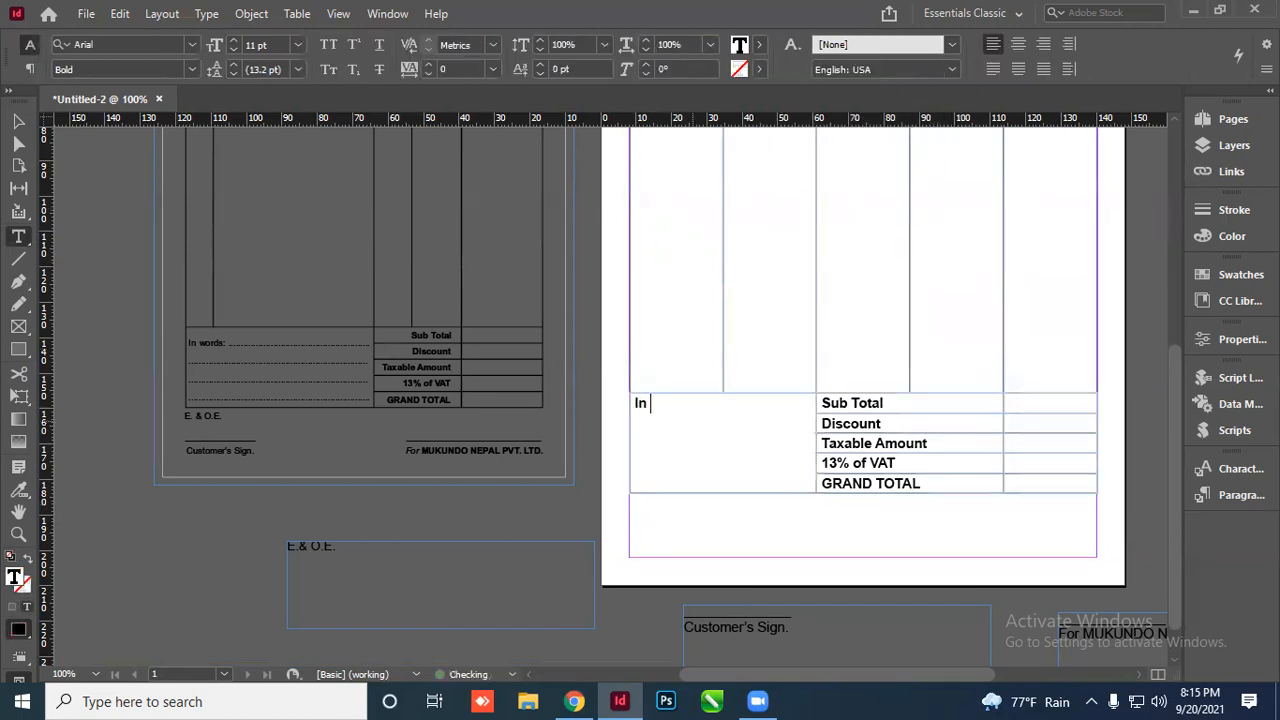
pyautogui.write('Words: ..................................')
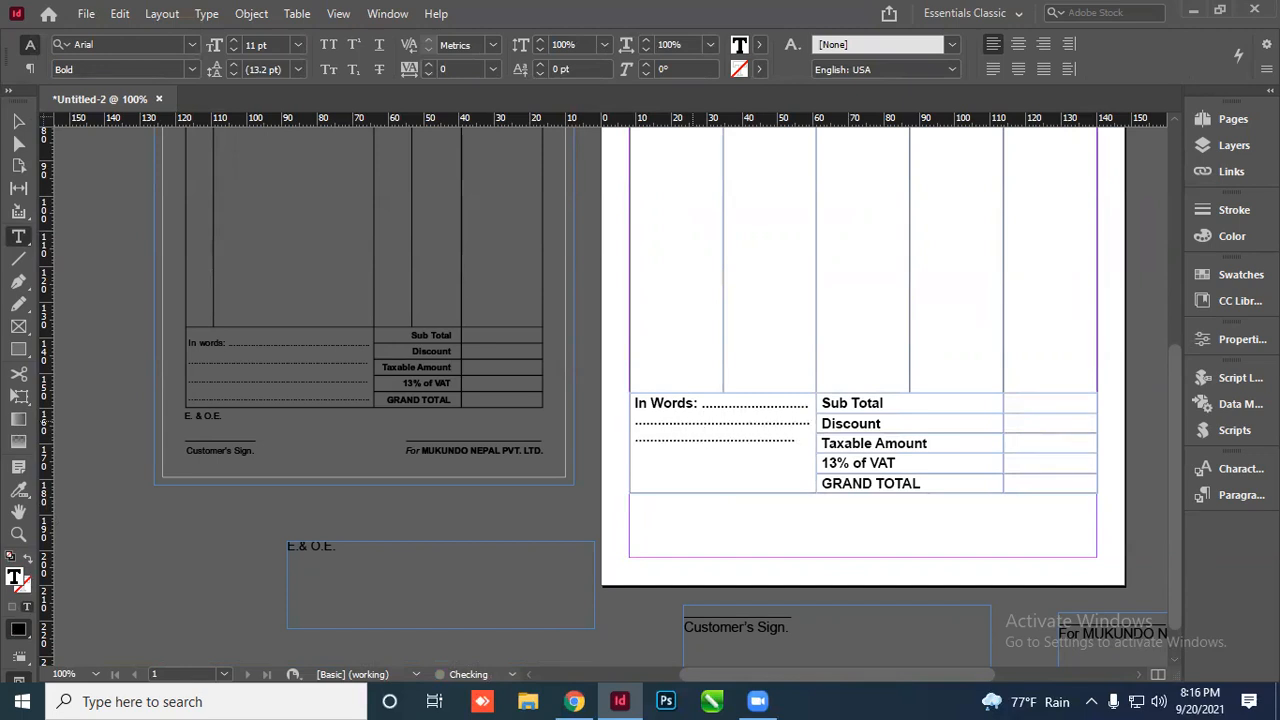
pyautogui.write('........................................')
pyautogui.hotkey('ctrl', '-')
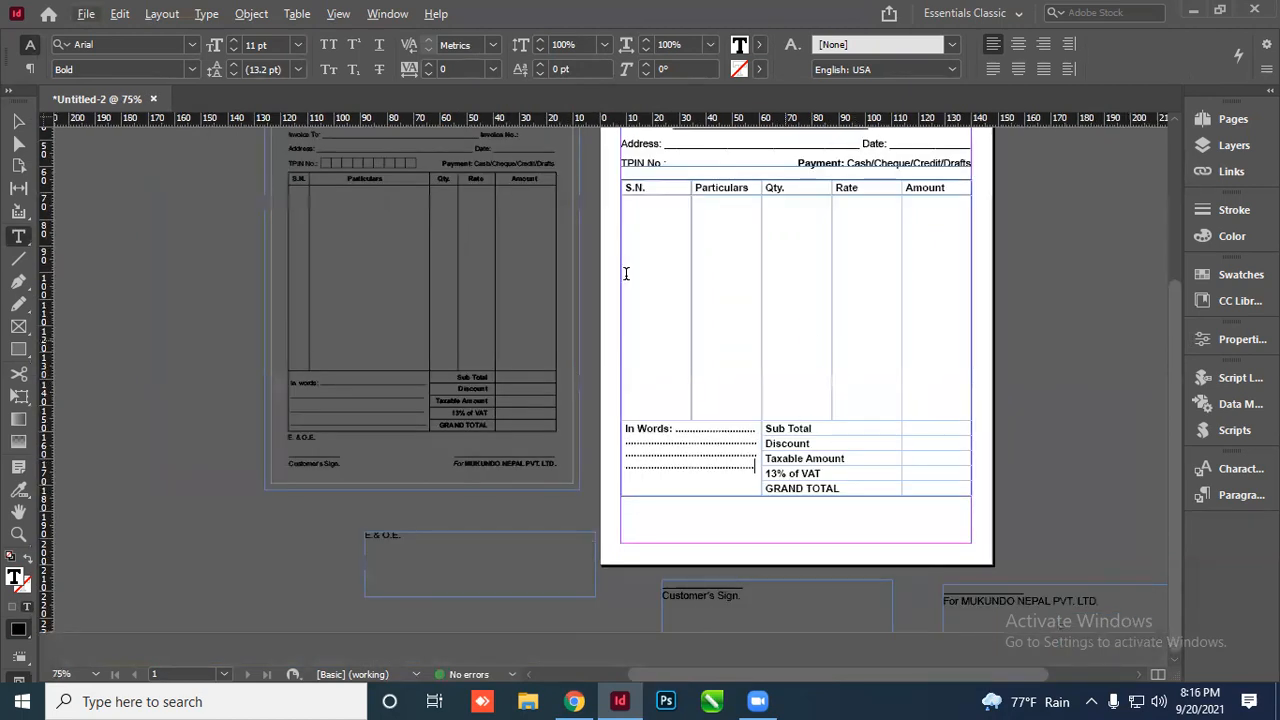
# Narrow the S.N. column and extend the table frame so the totals rows show
pyautogui.click(660, 206)
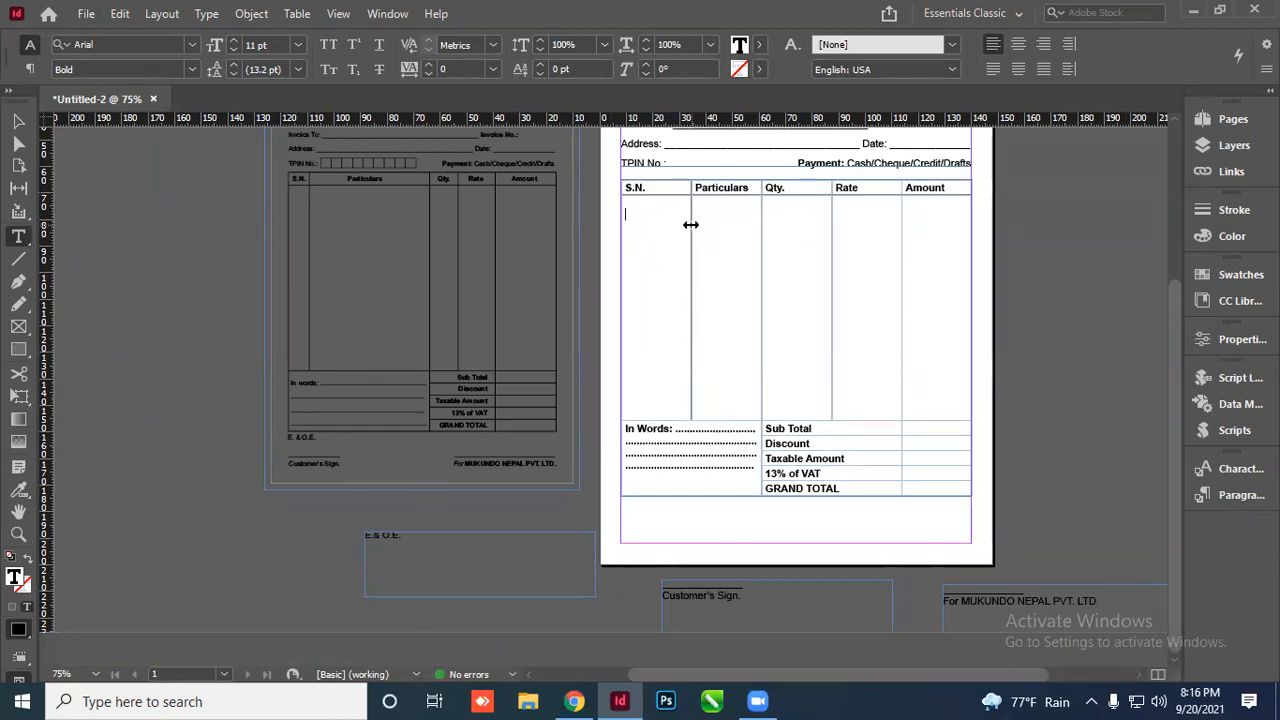
pyautogui.scroll(4, 711, 177)
pyautogui.scroll(-2, 663, 237)
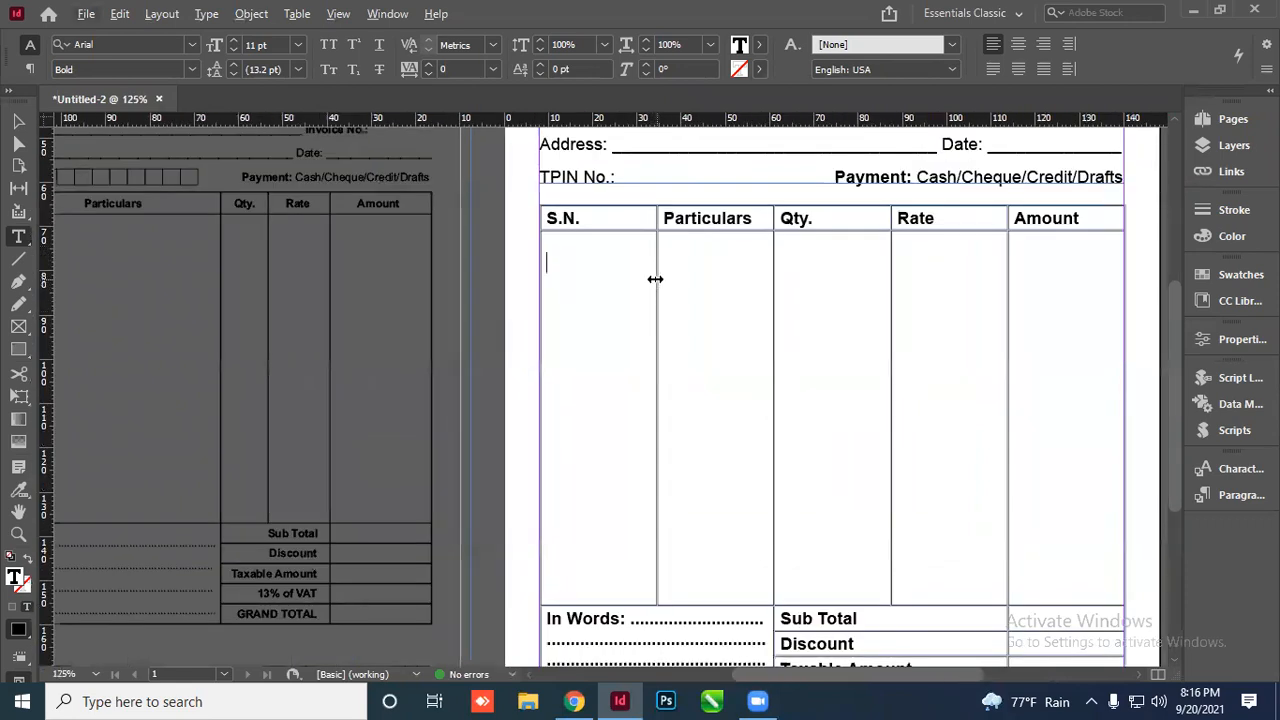
pyautogui.moveTo(655, 279); pyautogui.dragTo(588, 283)
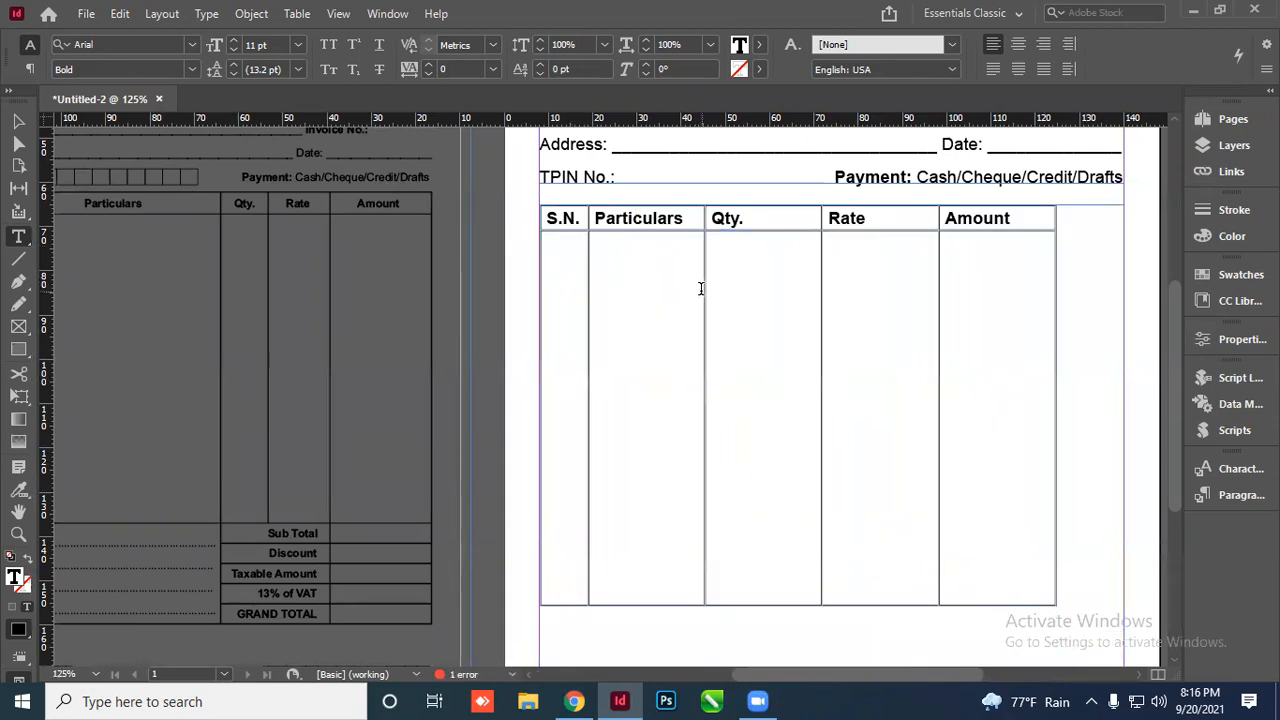
pyautogui.scroll(-1, 701, 288)
pyautogui.click(17, 121)
pyautogui.scroll(-4, 691, 491)
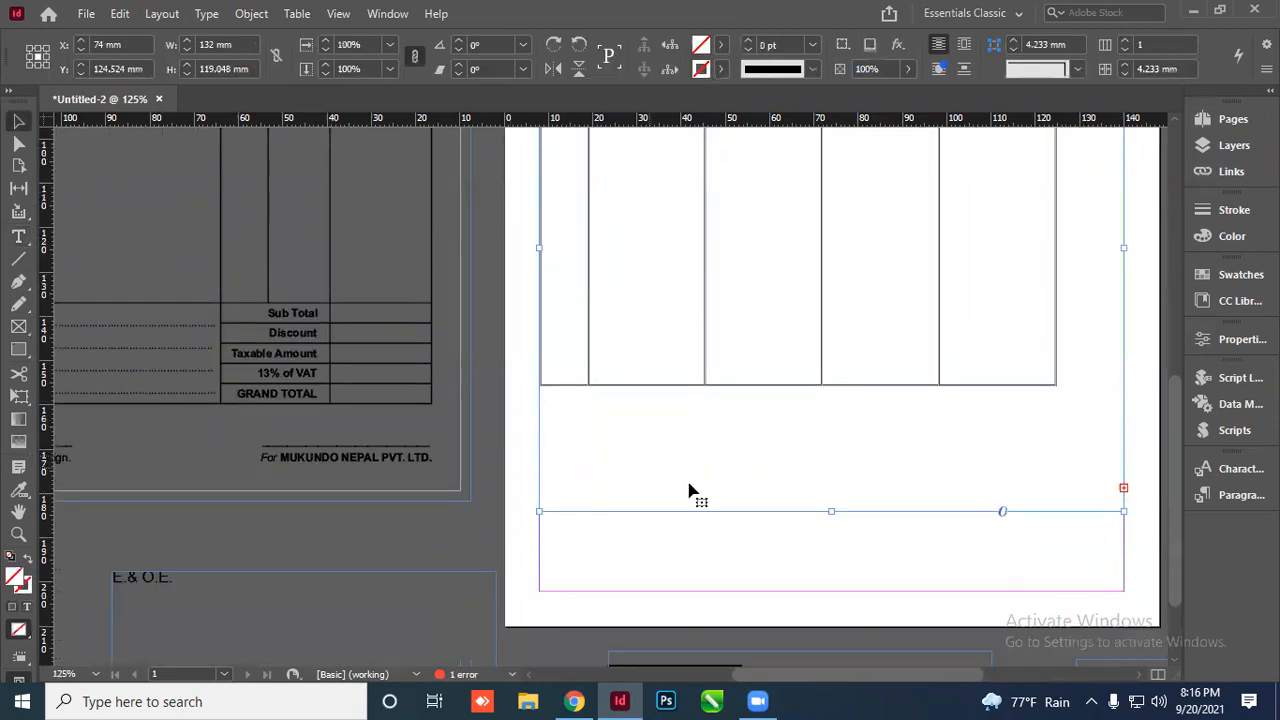
pyautogui.moveTo(831, 511); pyautogui.dragTo(831, 617)
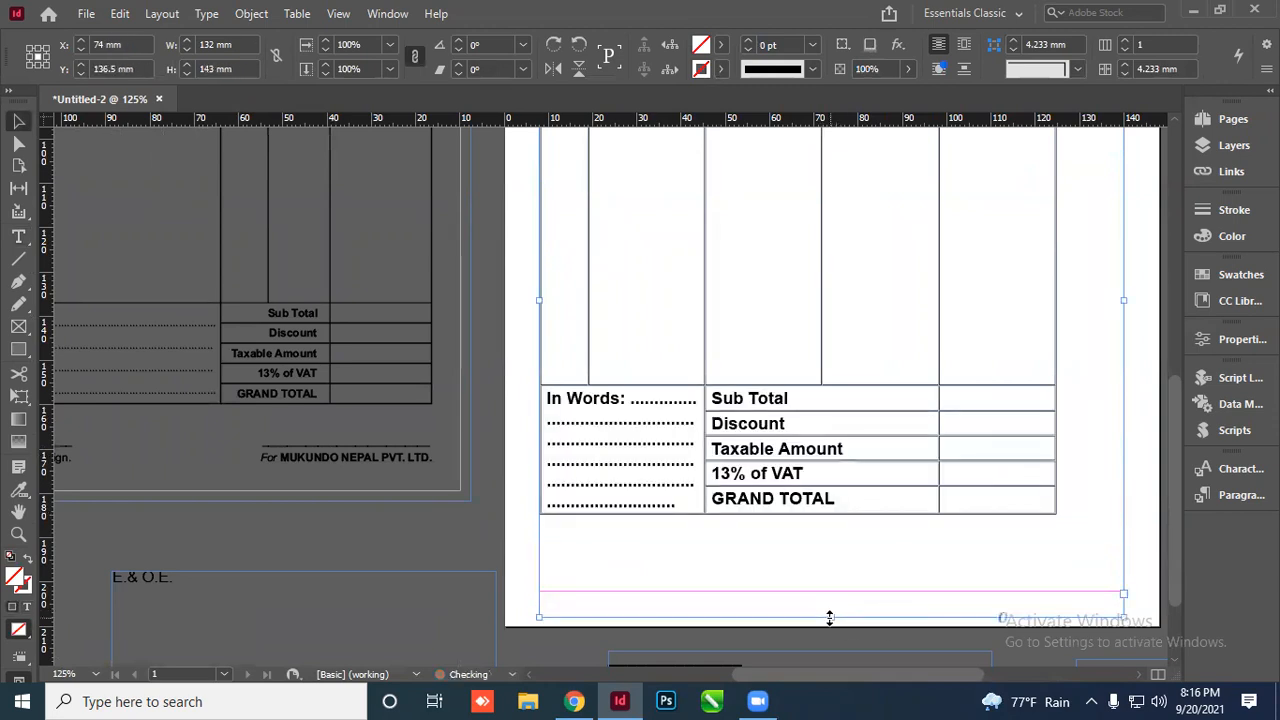
pyautogui.scroll(-1, 678, 350)
pyautogui.scroll(2, 672, 323)
# Widen Particulars, narrow Qty. and Rate, and stretch Amount to the right margin
pyautogui.doubleClick(672, 323)
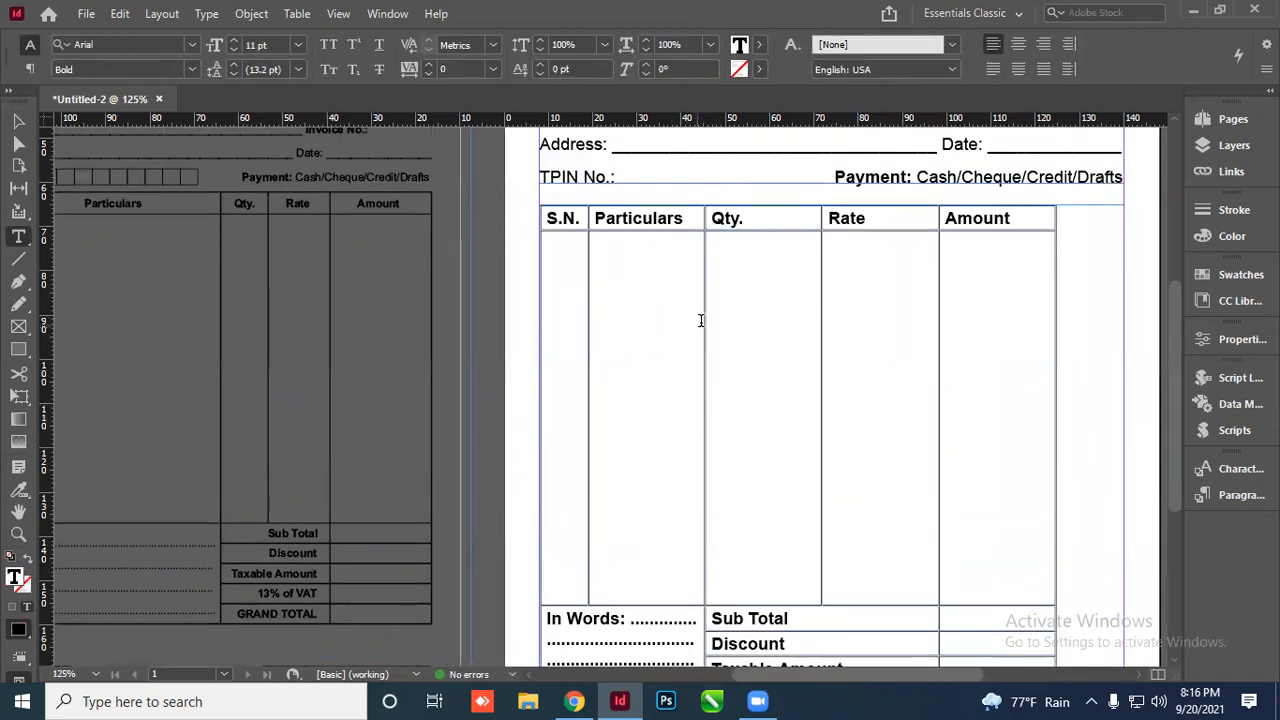
pyautogui.moveTo(704, 320); pyautogui.dragTo(788, 331)
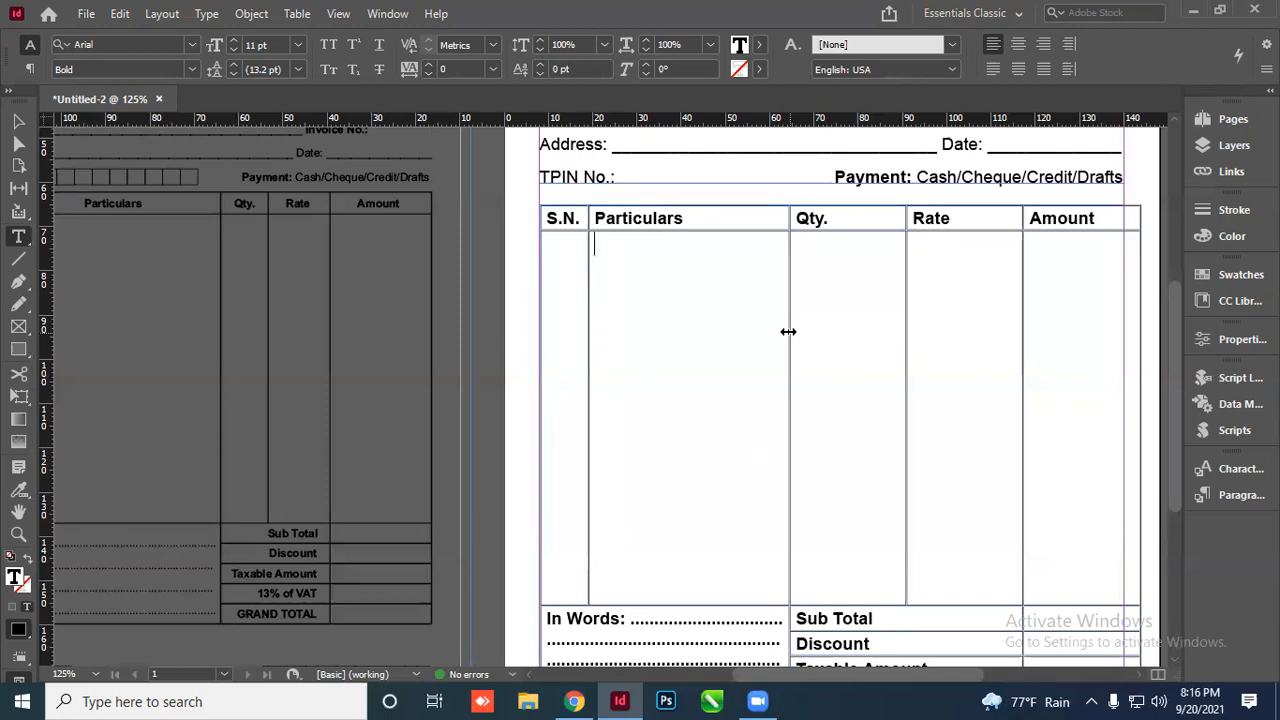
pyautogui.click(824, 262)
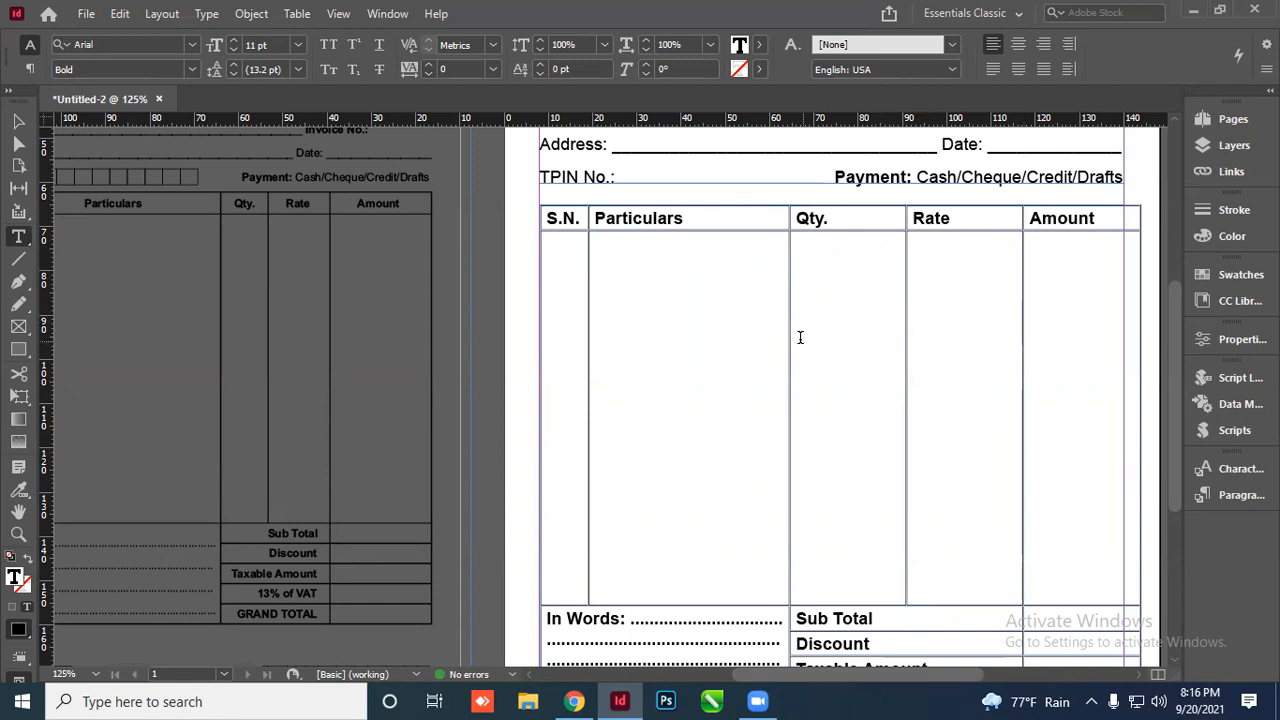
pyautogui.moveTo(786, 329); pyautogui.dragTo(831, 338)
pyautogui.moveTo(949, 304); pyautogui.dragTo(890, 320)
pyautogui.moveTo(1009, 279); pyautogui.dragTo(981, 289)
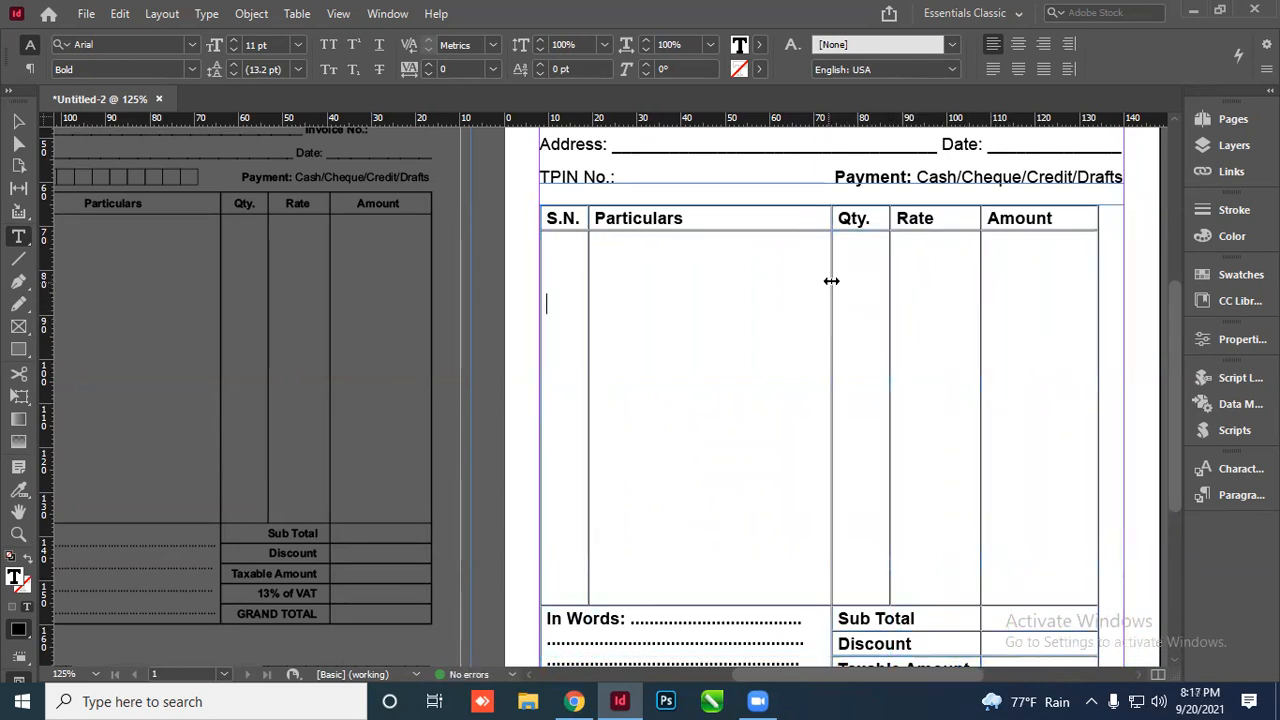
pyautogui.moveTo(828, 283); pyautogui.dragTo(837, 283)
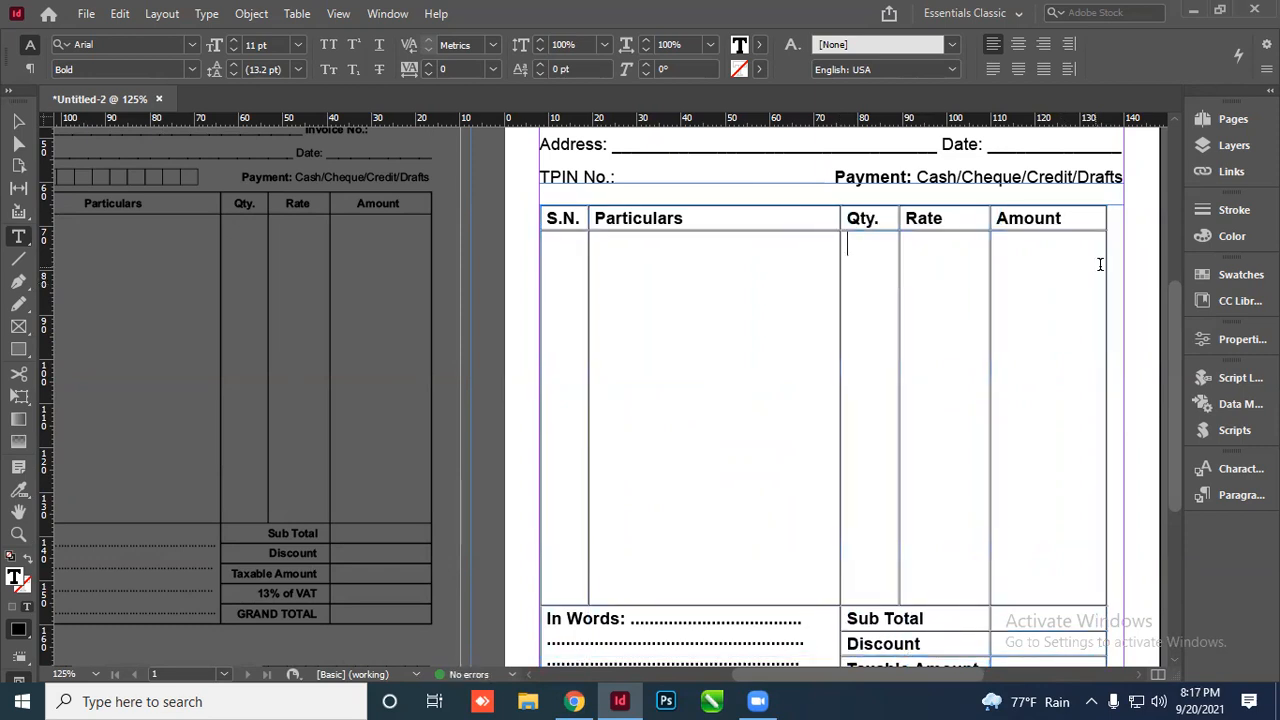
pyautogui.moveTo(1105, 266); pyautogui.dragTo(1122, 267)
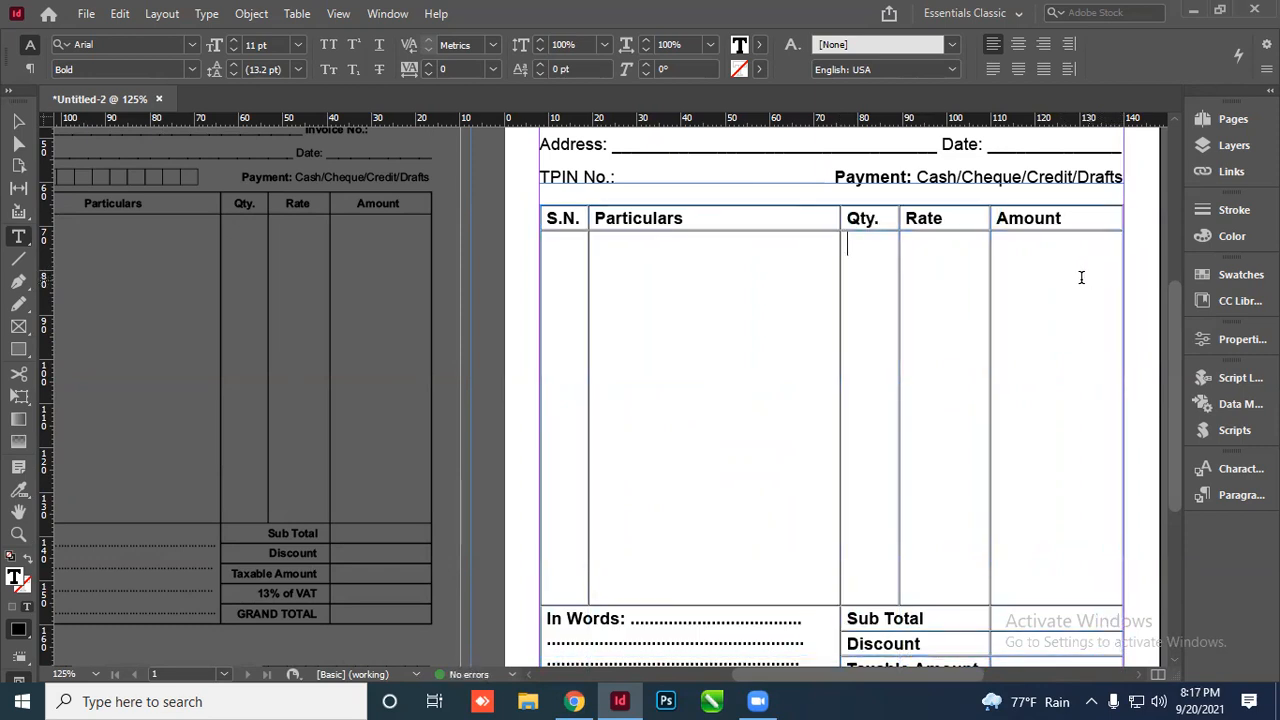
pyautogui.scroll(-3, 720, 320)
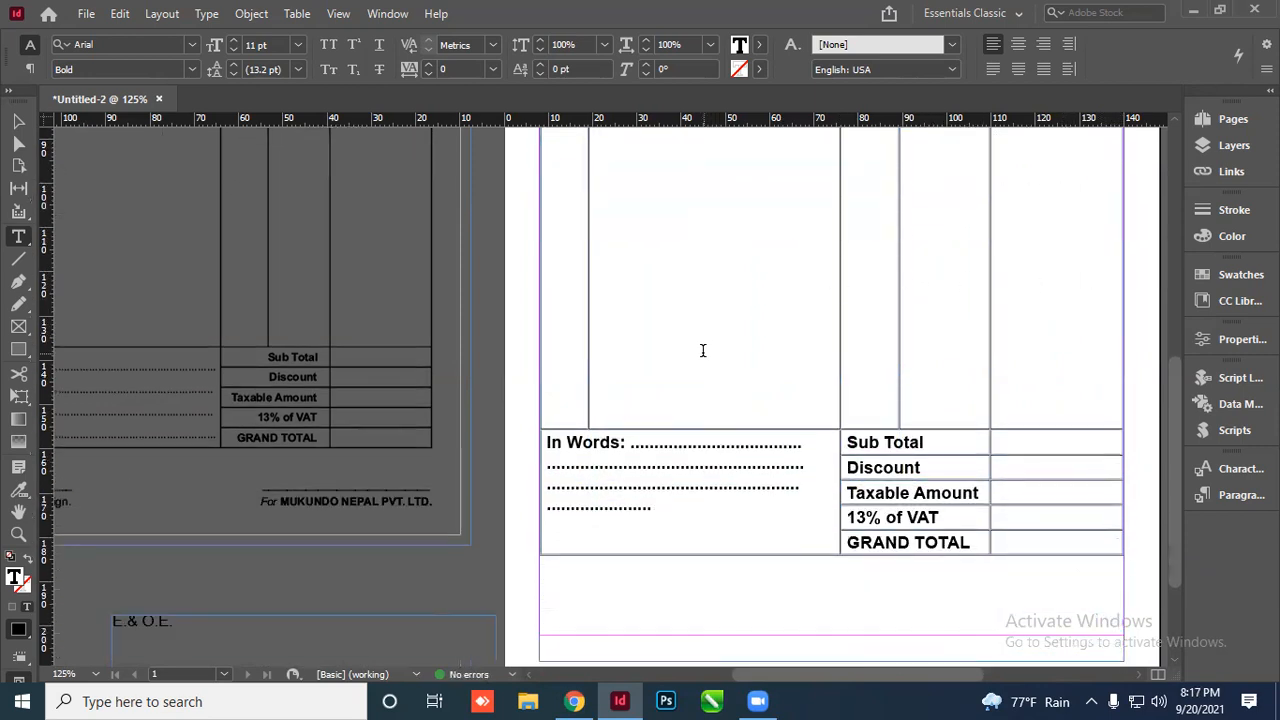
pyautogui.scroll(4, 757, 404)
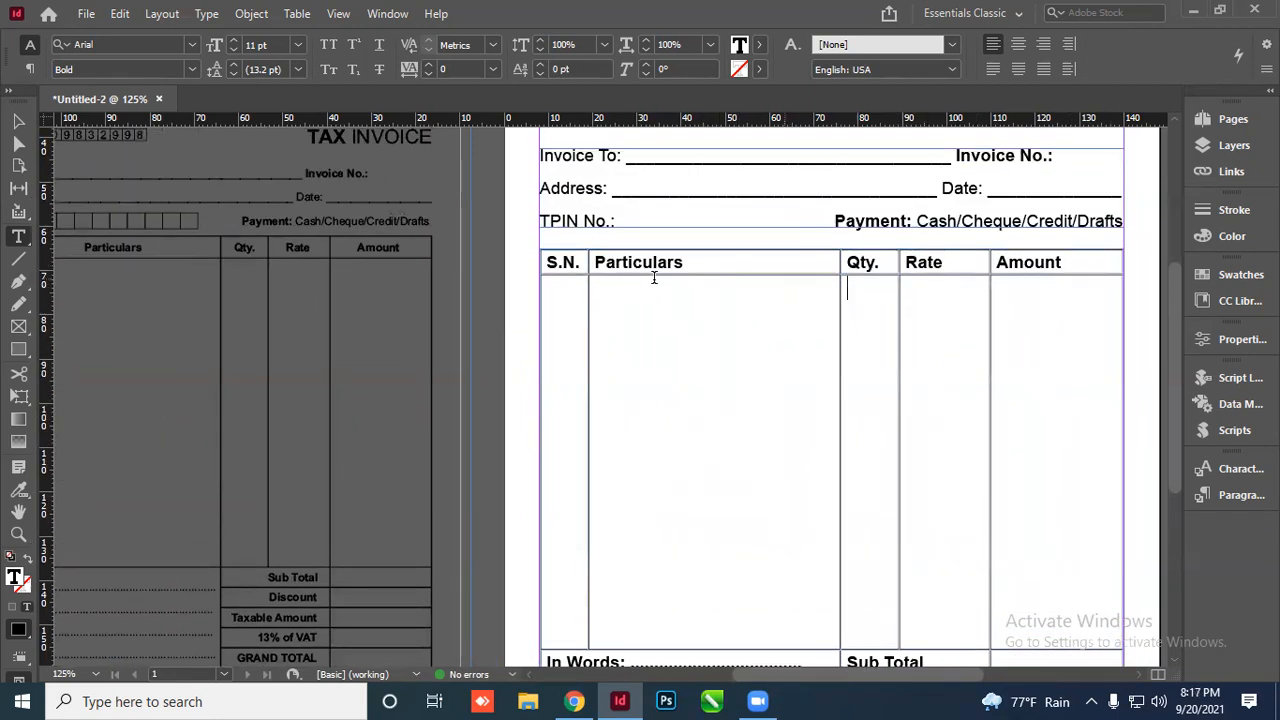
# Center the S.N., Particulars, Qty., Rate and Amount headings horizontally and vertically
pyautogui.moveTo(566, 262); pyautogui.dragTo(1027, 268)
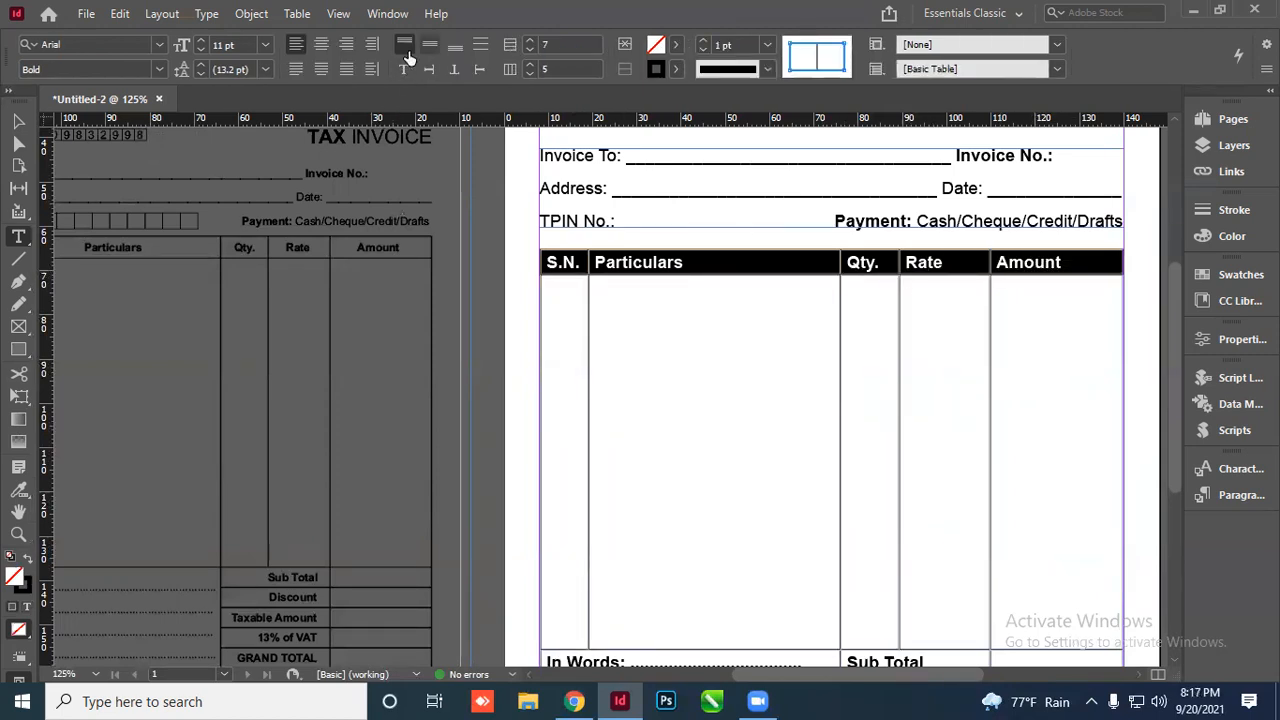
pyautogui.click(315, 43)
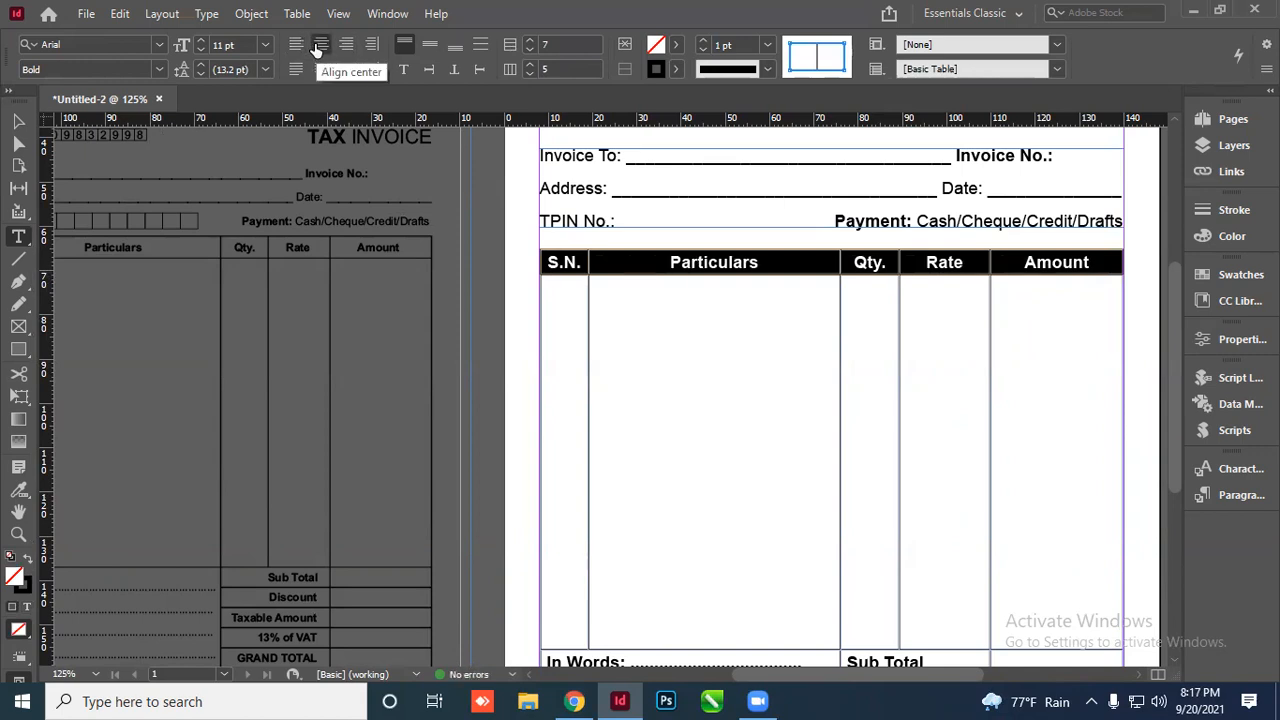
pyautogui.click(430, 48)
pyautogui.click(700, 337)
pyautogui.scroll(1, 800, 285)
pyautogui.scroll(-6, 804, 295)
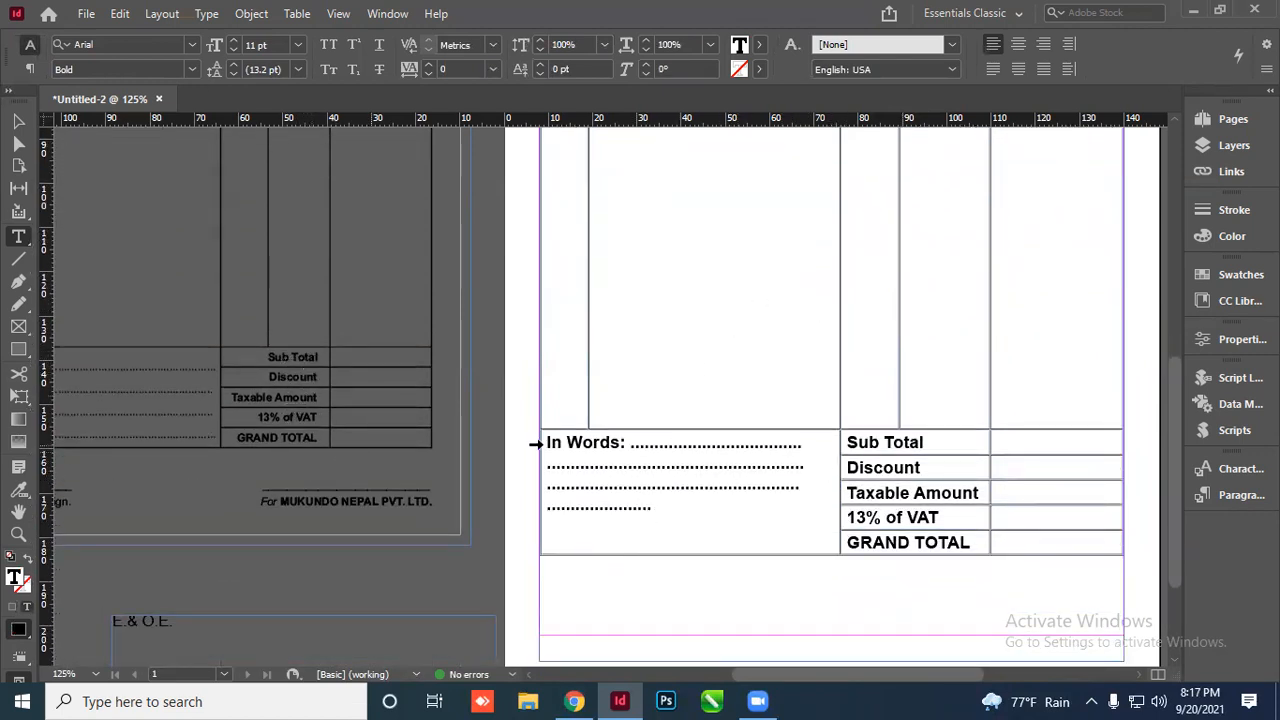
# Right-align the Sub Total to GRAND TOTAL labels and centre them vertically in their cells
pyautogui.moveTo(899, 442); pyautogui.dragTo(900, 543)
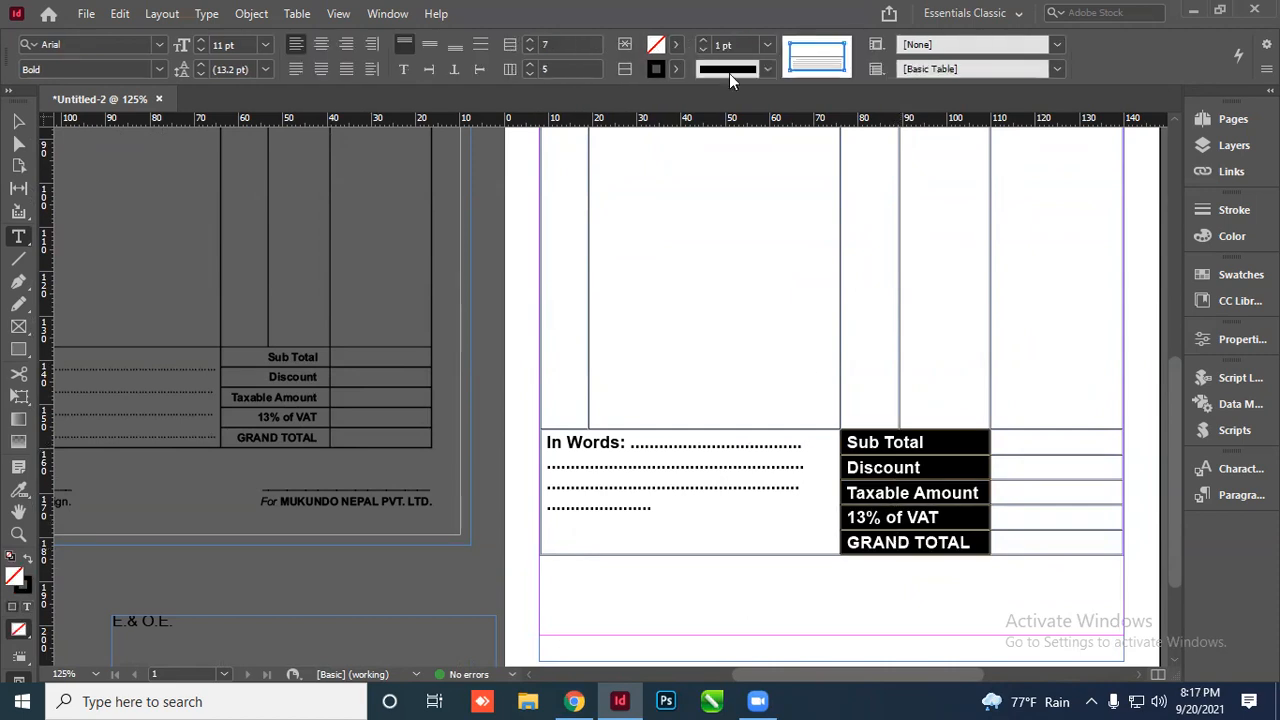
pyautogui.click(429, 47)
pyautogui.click(347, 47)
pyautogui.click(938, 527)
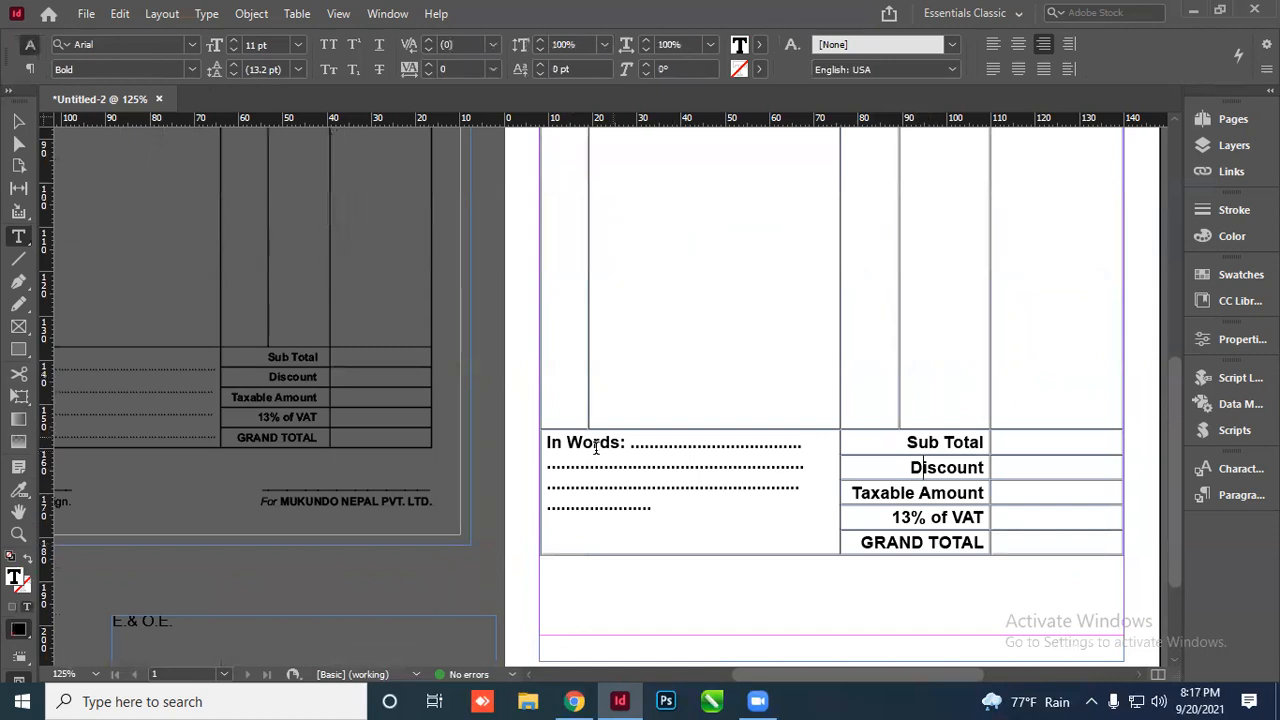
# Trim the dotted lines so the In Words text fits on three lines
pyautogui.moveTo(549, 443); pyautogui.dragTo(660, 503)
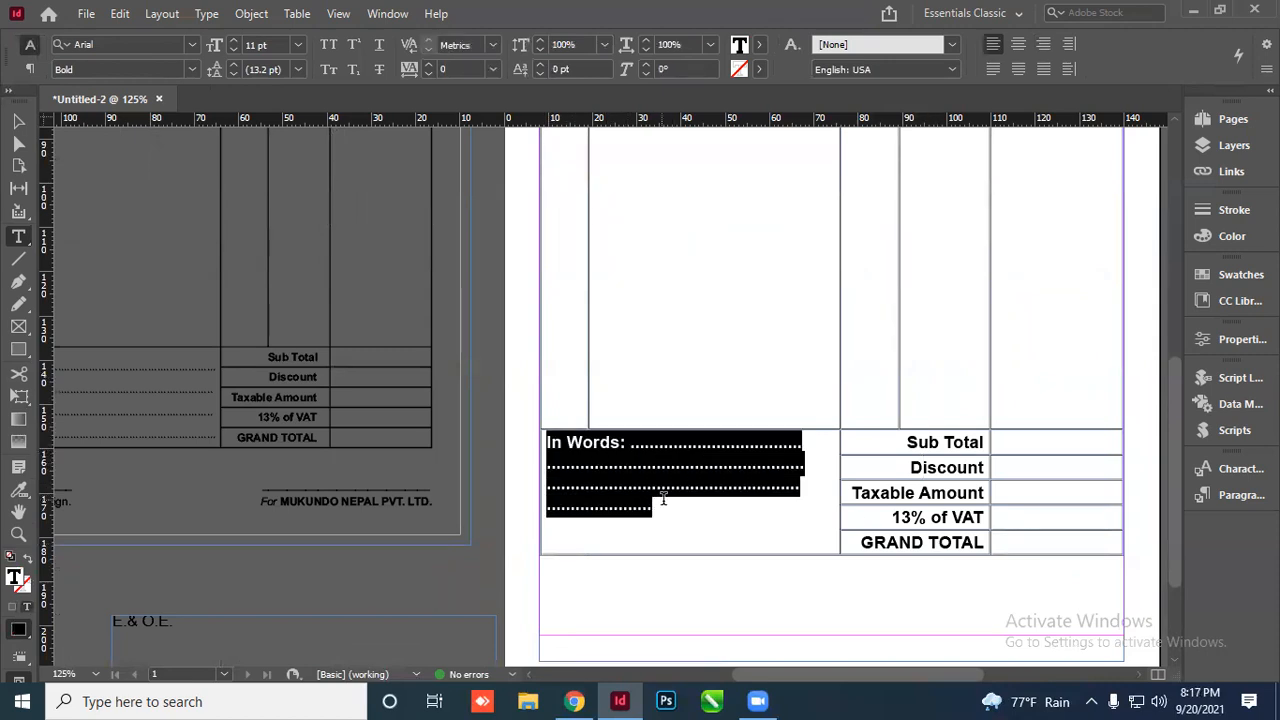
pyautogui.click(701, 447)
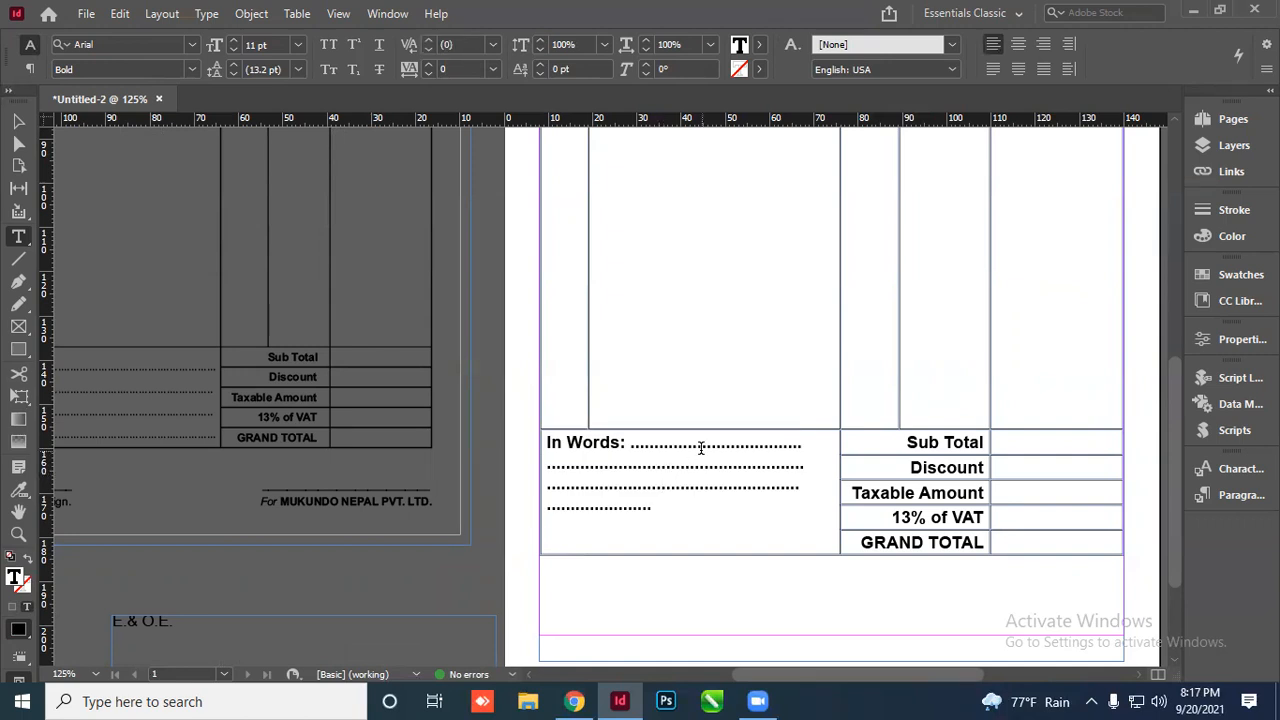
pyautogui.click(730, 446)
pyautogui.write('.....')
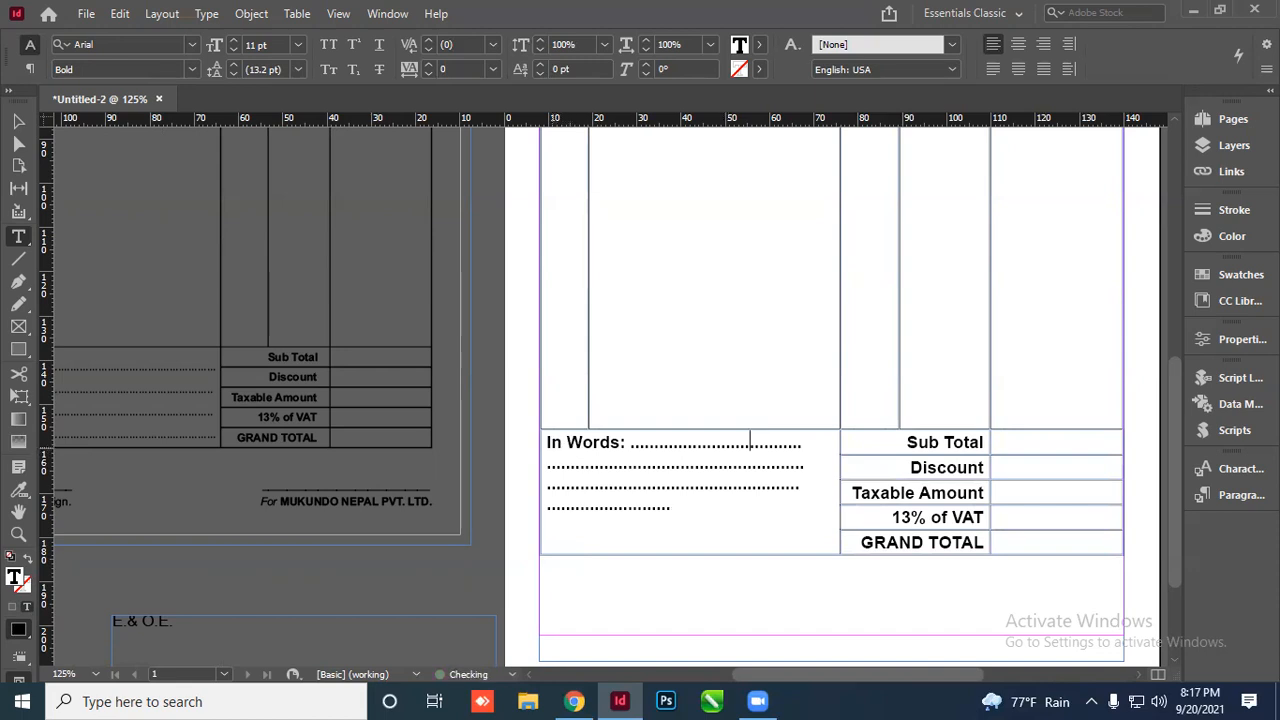
pyautogui.press('BackSpace')
pyautogui.press('BackSpace')
pyautogui.press('BackSpace')
pyautogui.press('BackSpace')
pyautogui.click(757, 486)
pyautogui.moveTo(551, 443); pyautogui.dragTo(766, 486)
pyautogui.click(604, 456)
# Add an empty line above In Words, justify the block and set its leading to 18 pt
pyautogui.click(537, 443)
pyautogui.click(548, 446)
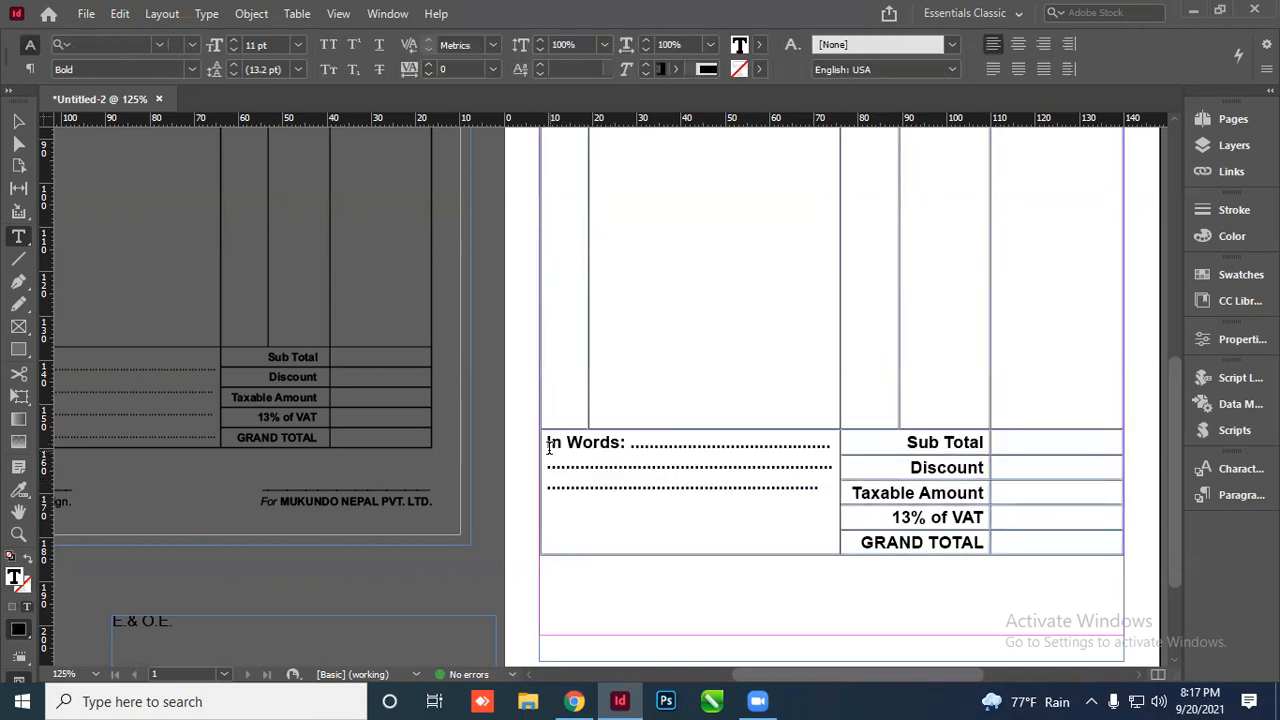
pyautogui.press('Return')
pyautogui.click(548, 466)
pyautogui.click(571, 473)
pyautogui.click(548, 457)
pyautogui.moveTo(548, 463); pyautogui.dragTo(820, 506)
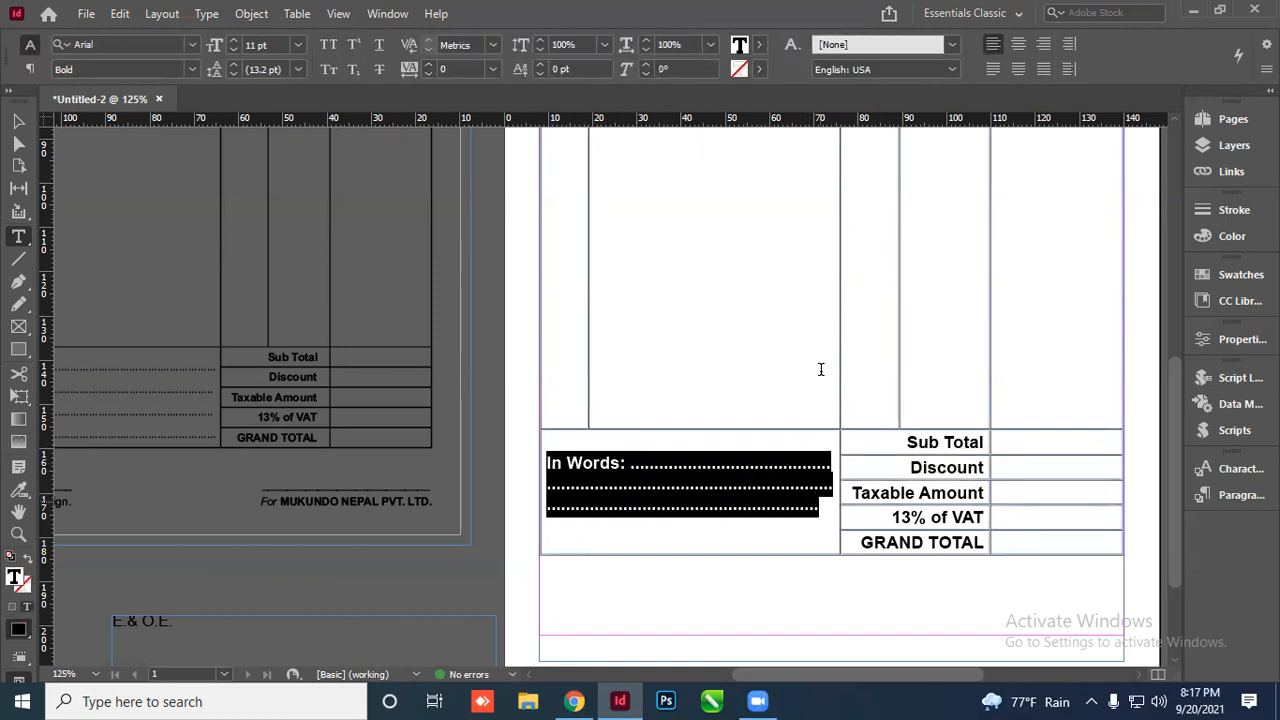
pyautogui.click(991, 70)
pyautogui.click(232, 63)
pyautogui.click(232, 63)
pyautogui.click(232, 63)
pyautogui.click(232, 63)
pyautogui.click(232, 63)
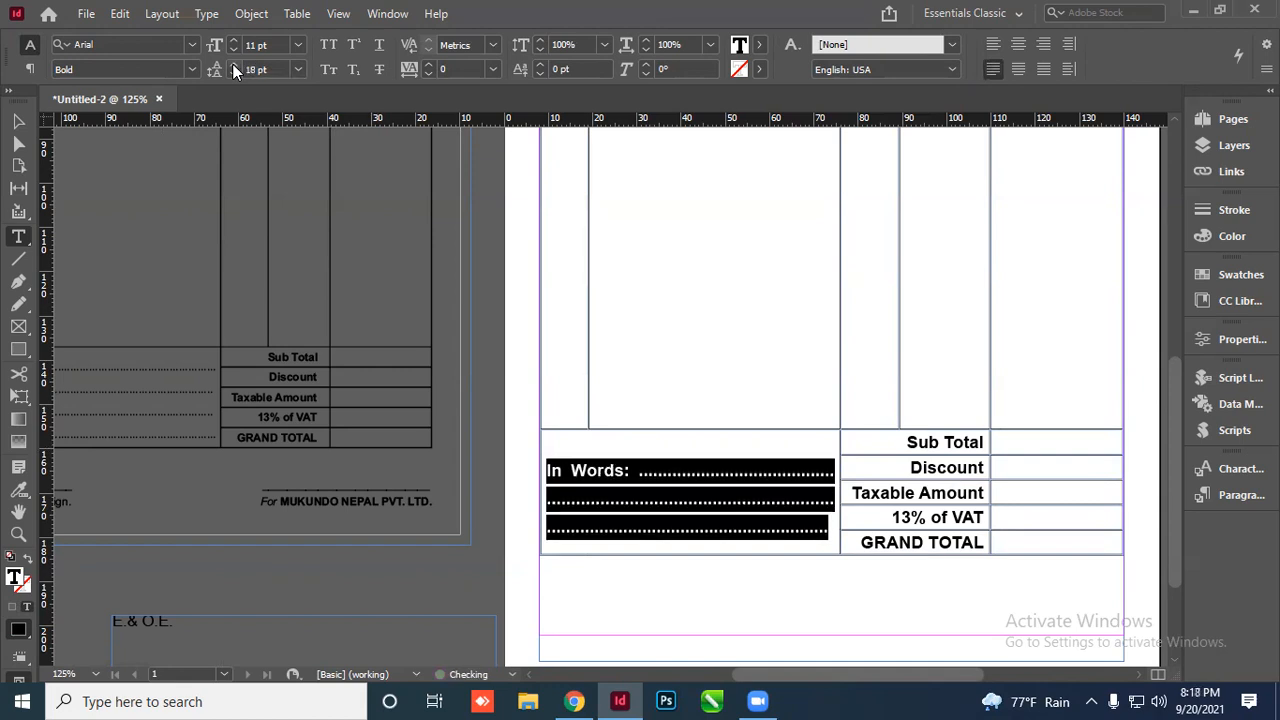
pyautogui.click(22, 122)
# Nudge the item table's frame up slightly
pyautogui.click(421, 576)
pyautogui.scroll(-3, 660, 460)
pyautogui.scroll(-2, 628, 428)
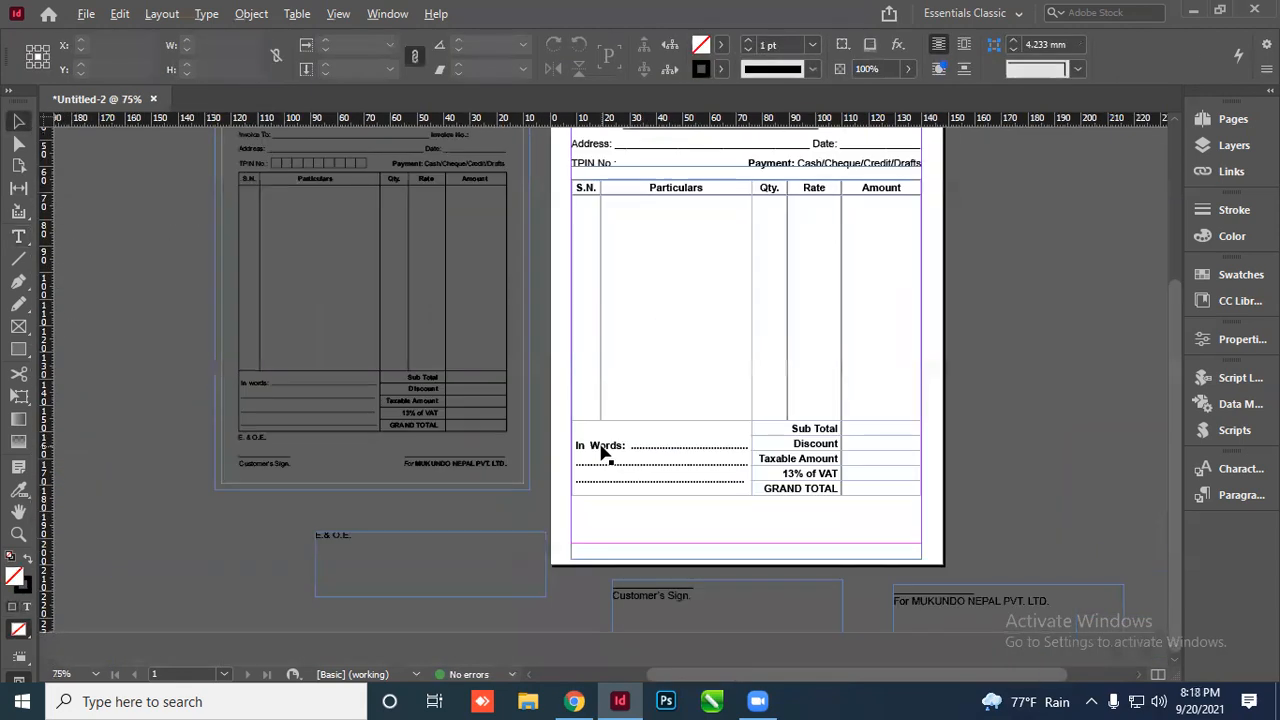
pyautogui.scroll(2, 846, 449)
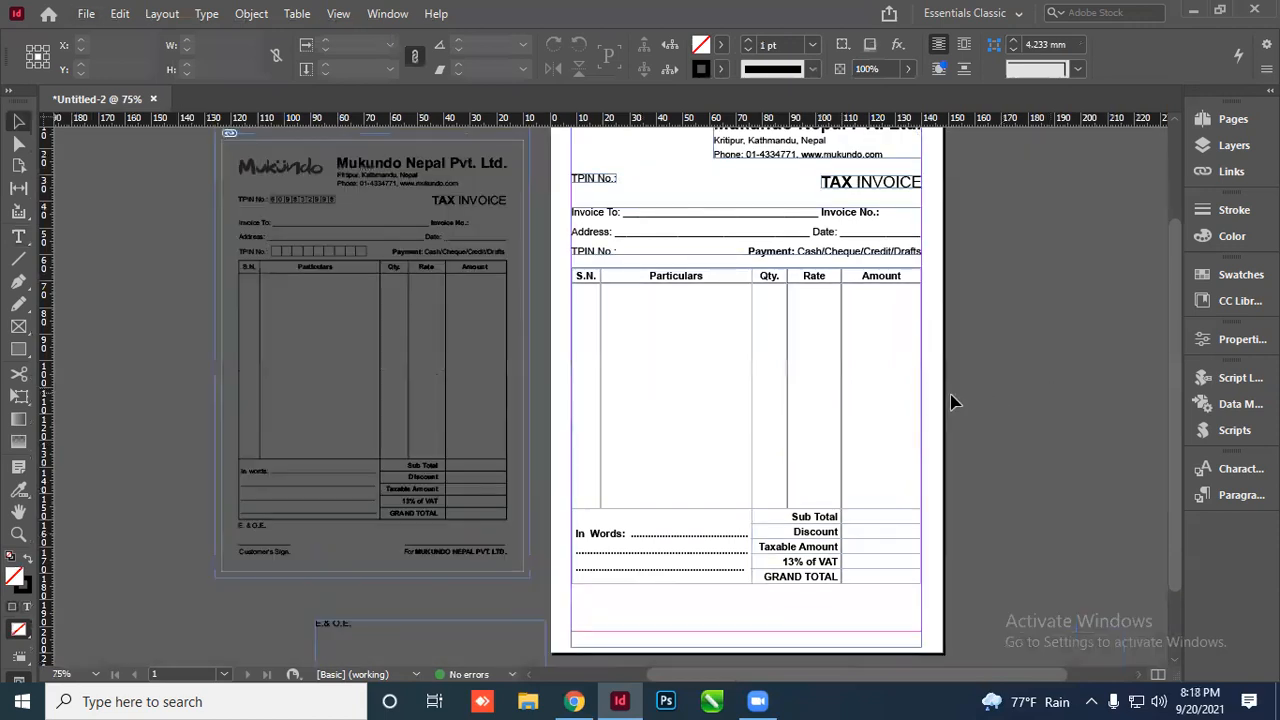
pyautogui.scroll(1, 840, 369)
pyautogui.scroll(1, 677, 226)
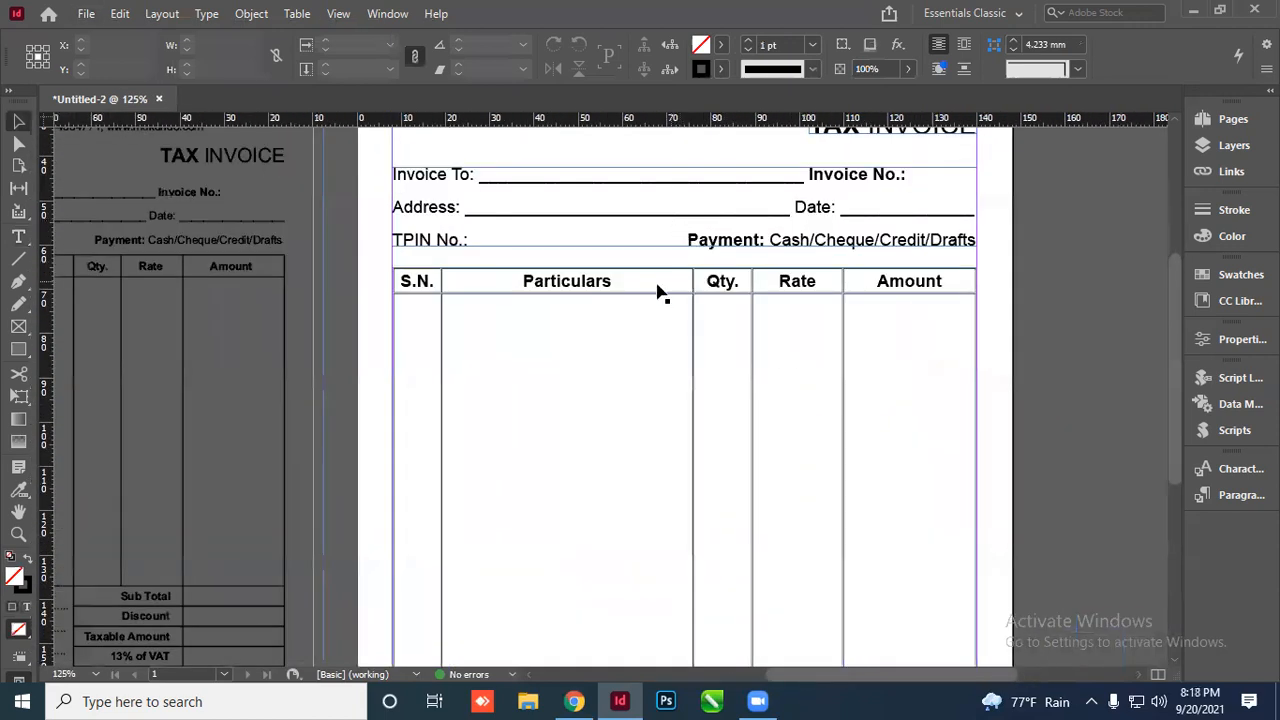
pyautogui.click(838, 282)
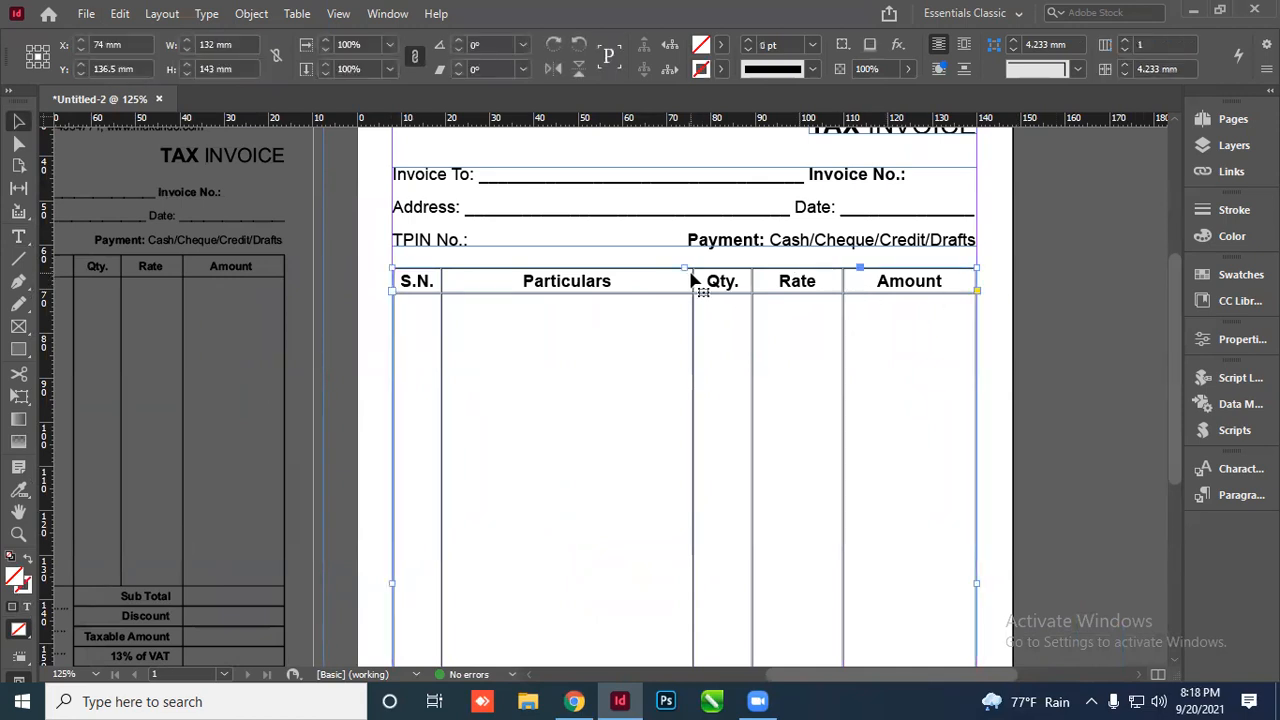
pyautogui.press('Up')
pyautogui.press('Up')
pyautogui.press('Up')
pyautogui.press('Up')
pyautogui.press('Up')
pyautogui.press('Up')
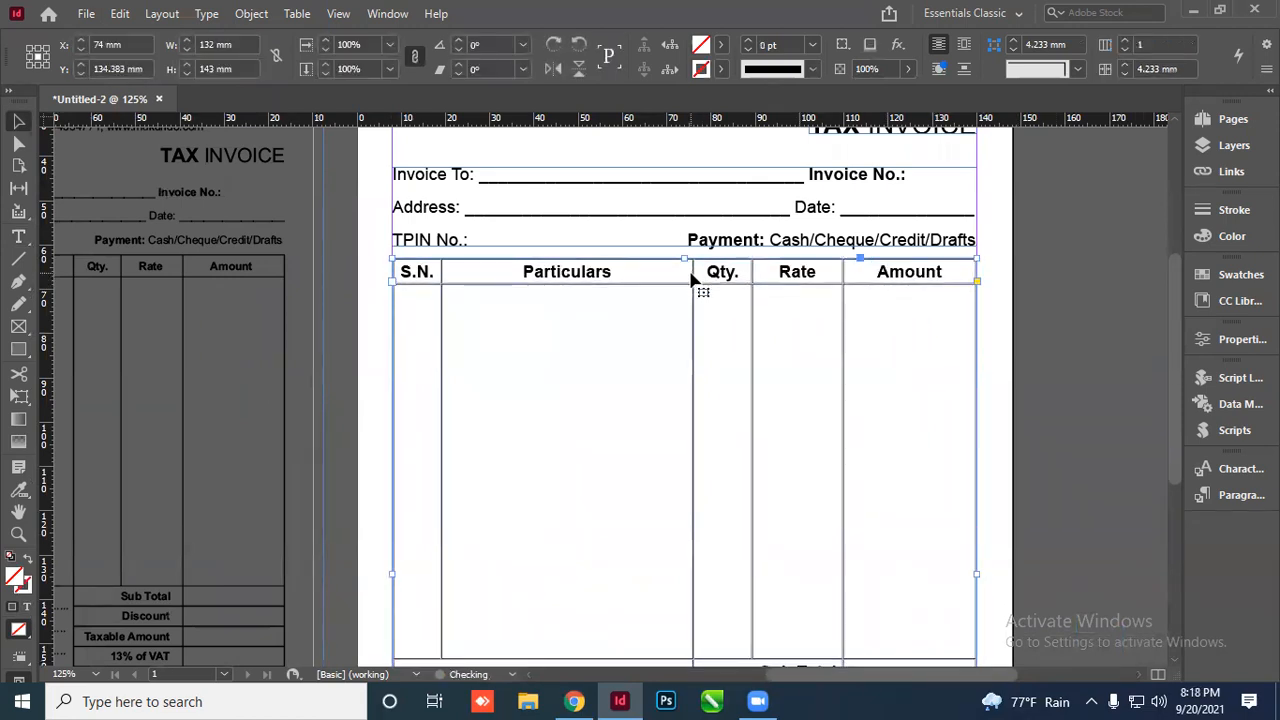
# Fit the table frame's bottom edge to the table content
pyautogui.scroll(-5, 717, 271)
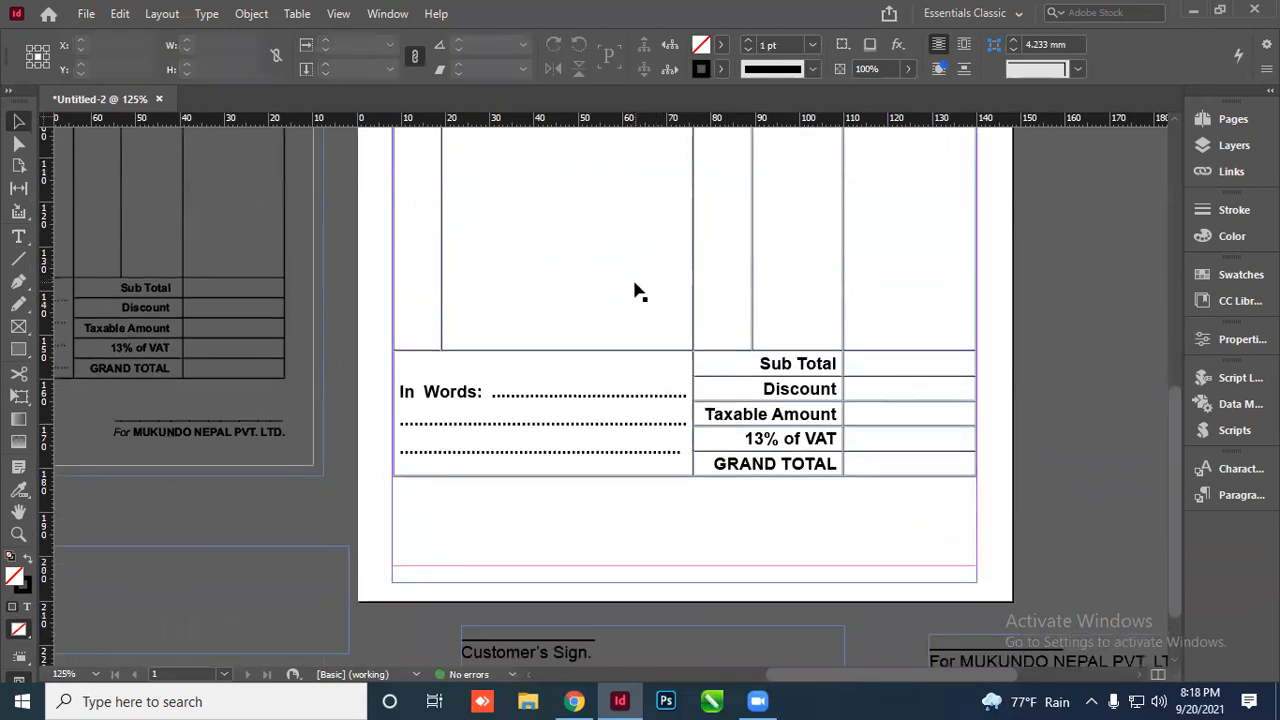
pyautogui.doubleClick(682, 582)
pyautogui.click(1010, 448)
pyautogui.scroll(4, 757, 420)
pyautogui.scroll(-3, 724, 454)
pyautogui.scroll(-2, 712, 482)
pyautogui.scroll(3, 686, 414)
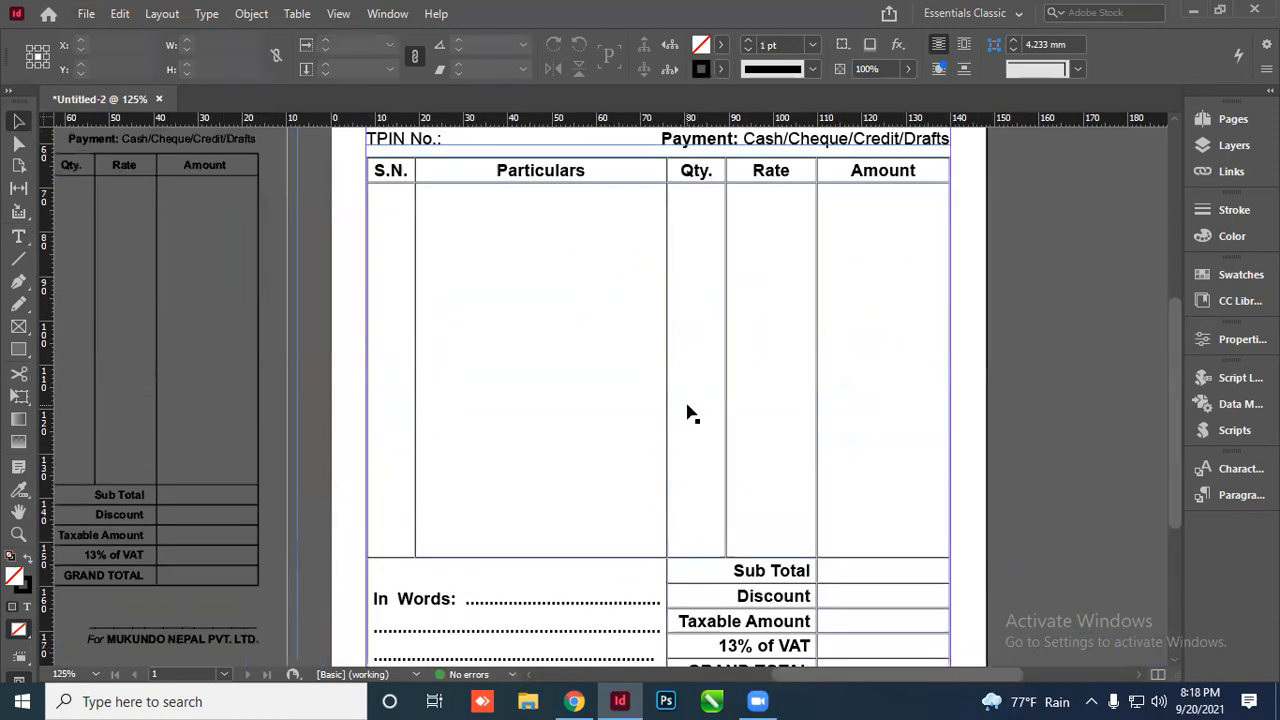
pyautogui.scroll(-1, 688, 414)
pyautogui.scroll(2, 688, 414)
pyautogui.scroll(-1, 700, 362)
pyautogui.scroll(-1, 700, 362)
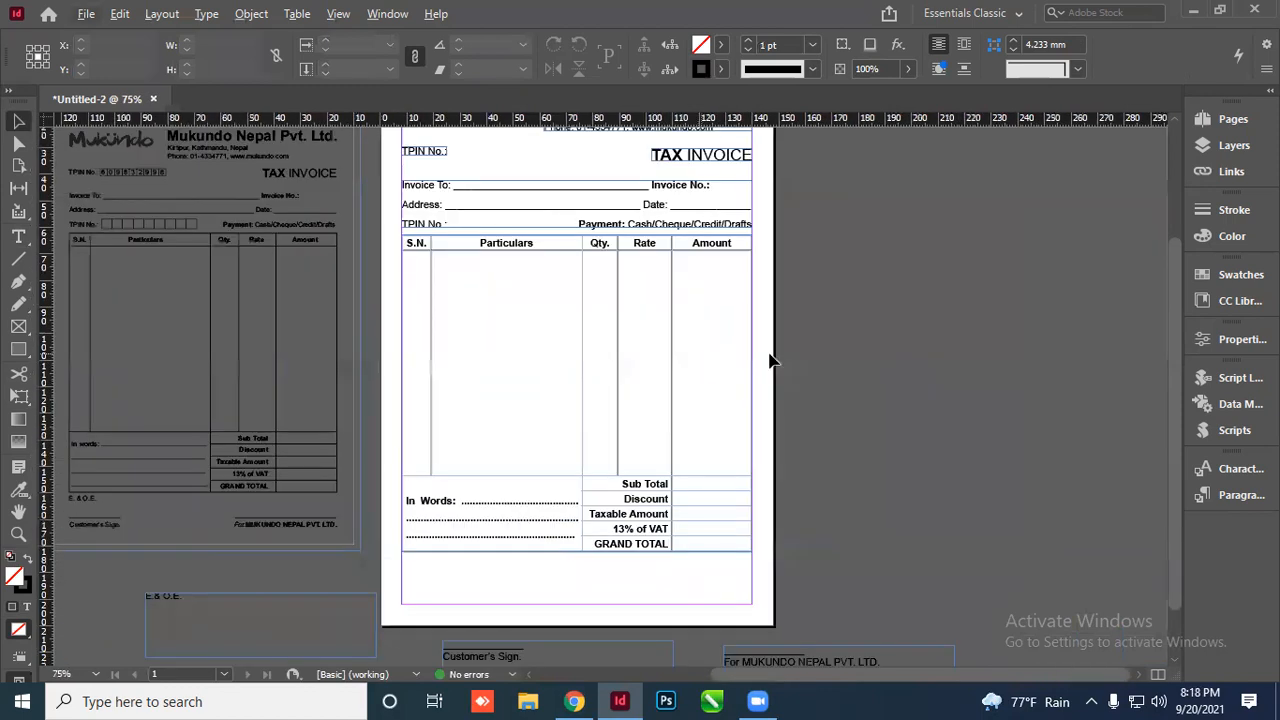
pyautogui.scroll(-1, 763, 507)
pyautogui.scroll(1, 669, 556)
# Move the E.& O.E. note onto the page, fitted and snapped just below the table
pyautogui.moveTo(401, 588); pyautogui.dragTo(661, 555)
pyautogui.scroll(3, 690, 590)
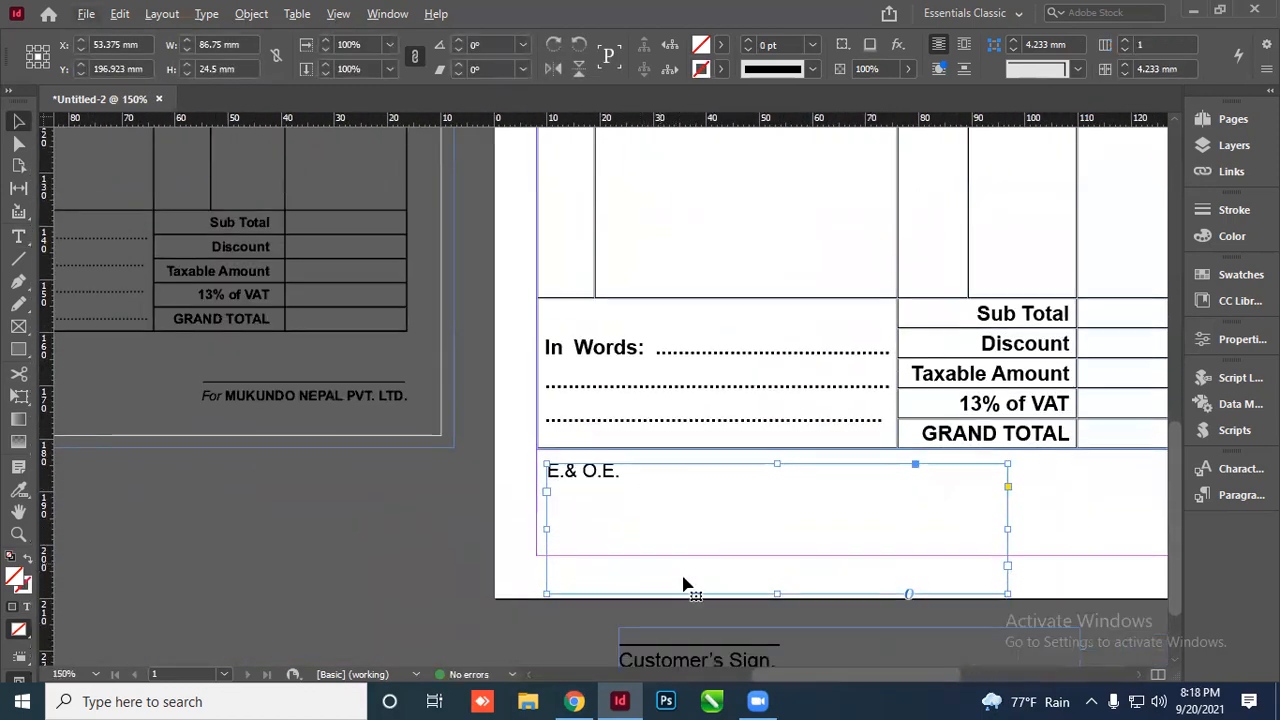
pyautogui.doubleClick(778, 595)
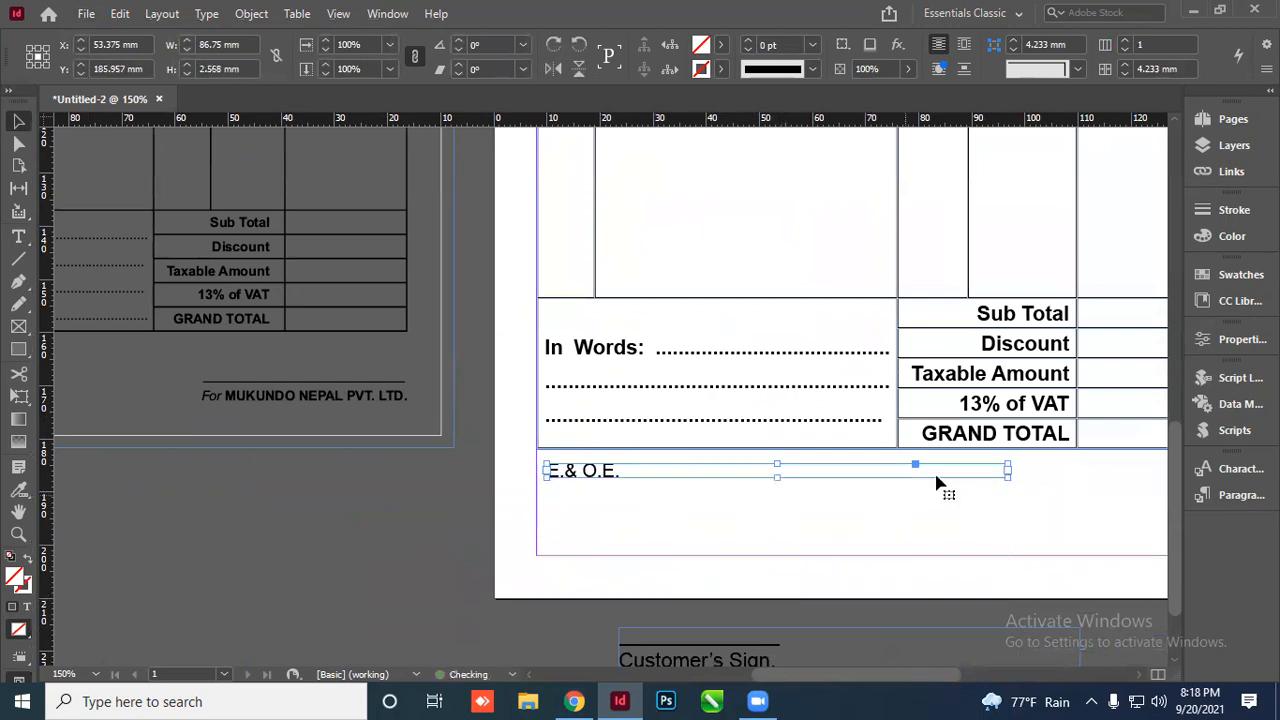
pyautogui.doubleClick(1006, 462)
pyautogui.click(582, 507)
pyautogui.scroll(3, 561, 495)
pyautogui.moveTo(582, 440); pyautogui.dragTo(558, 409)
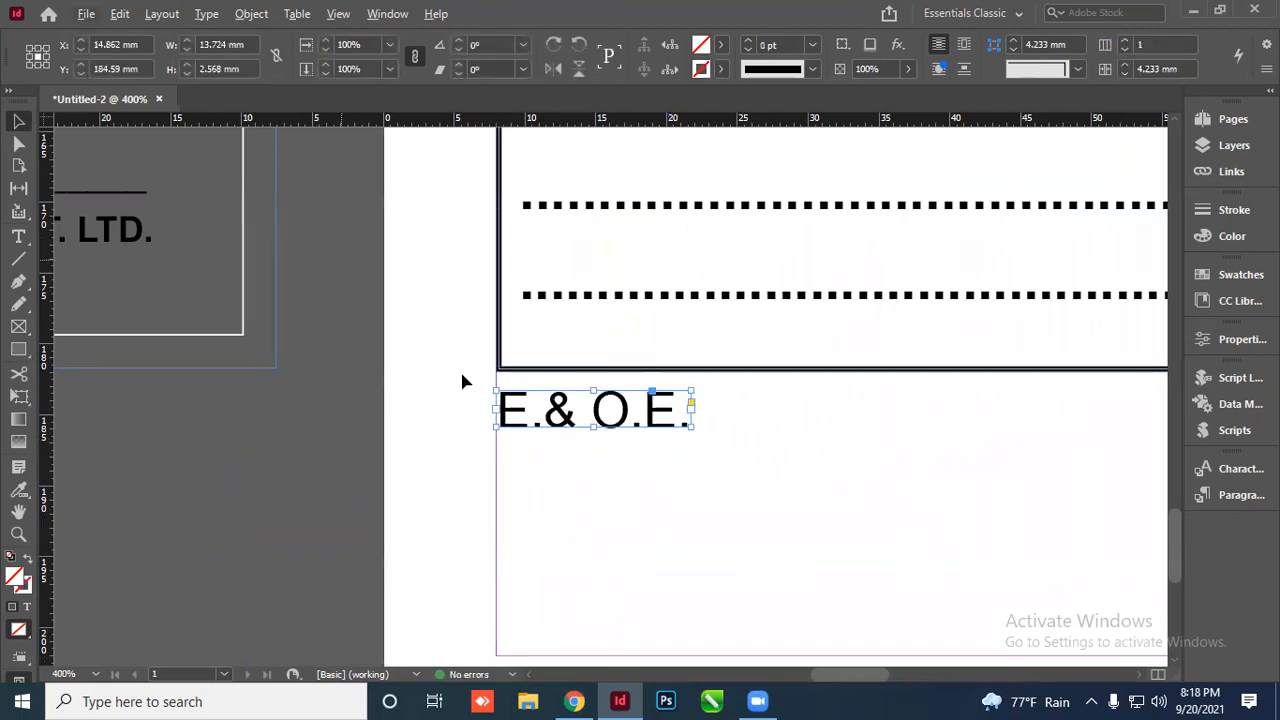
# Set the E.& O.E. text size to 8 pt
pyautogui.doubleClick(571, 414)
pyautogui.hotkey('ctrl', 'a')
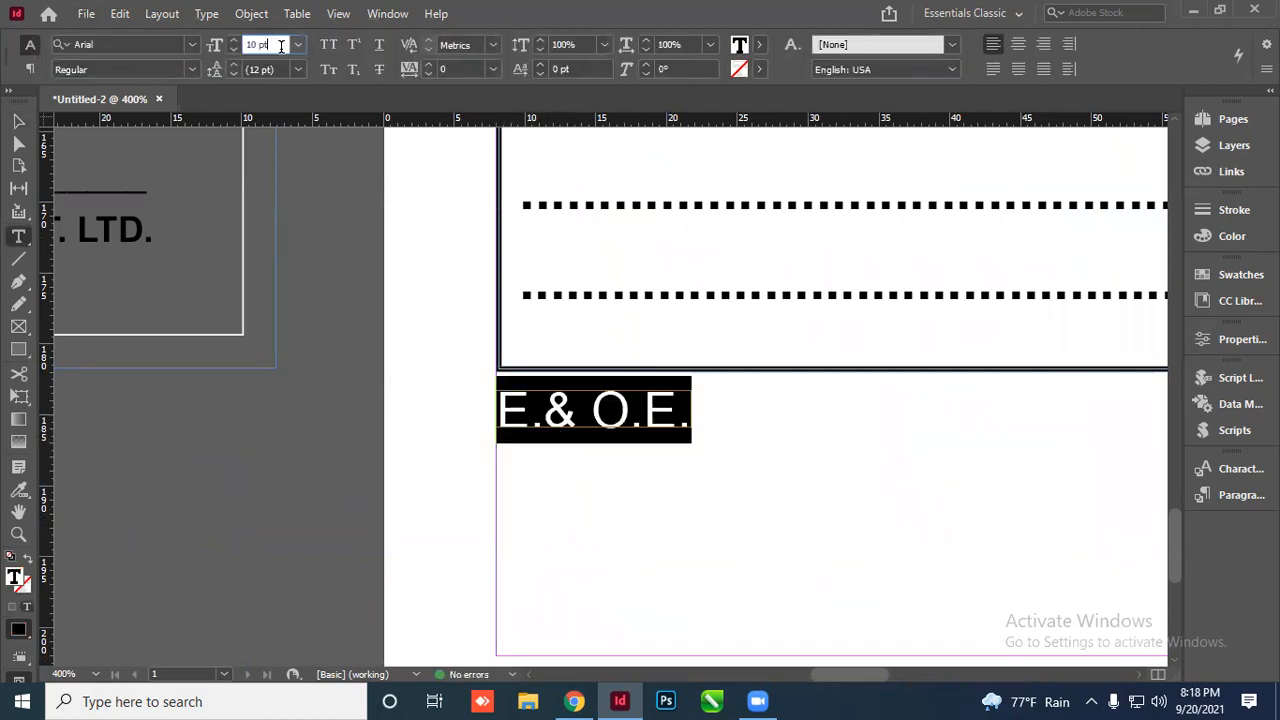
pyautogui.write('8')
pyautogui.press('Return')
pyautogui.click(18, 121)
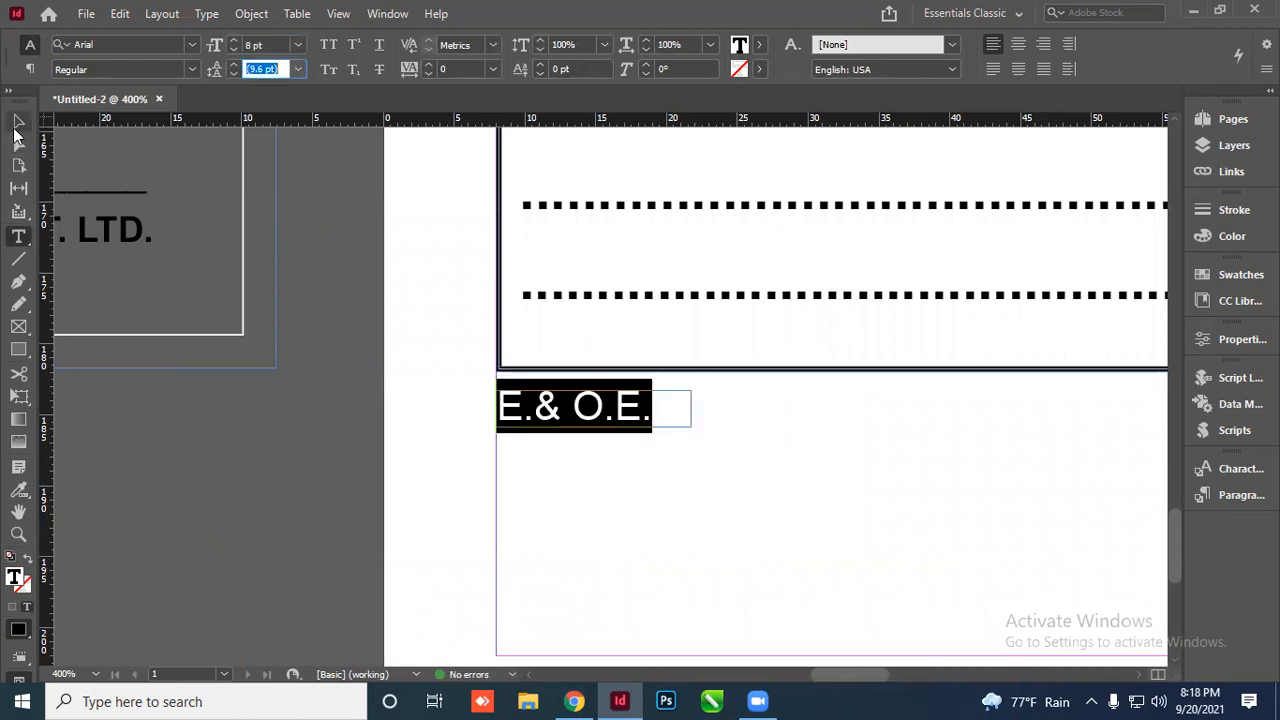
pyautogui.click(478, 447)
pyautogui.click(552, 425)
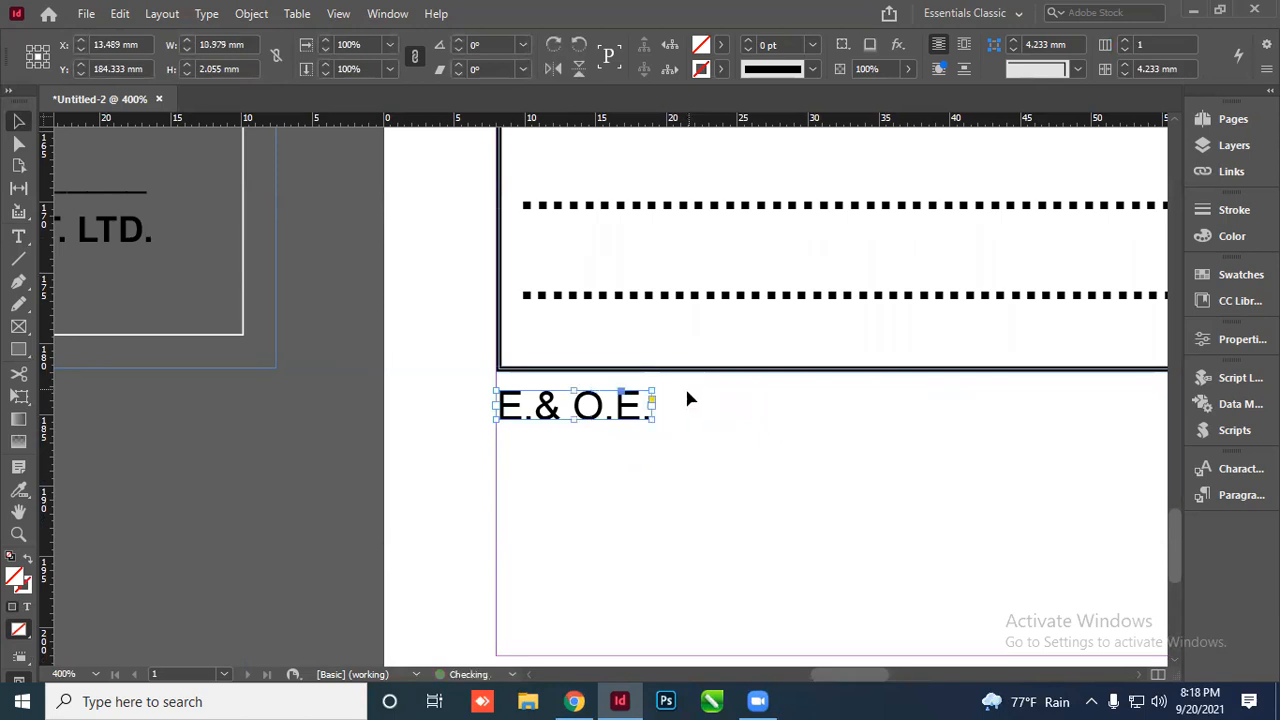
pyautogui.click(337, 443)
# Place the Customer's Sign. frame, fitted to its text, aligned under the E.& O.E. note
pyautogui.hotkey('ctrl', '-')
pyautogui.hotkey('ctrl', '-')
pyautogui.scroll(-1, 503, 420)
pyautogui.scroll(-1, 503, 420)
pyautogui.moveTo(583, 543); pyautogui.dragTo(462, 362)
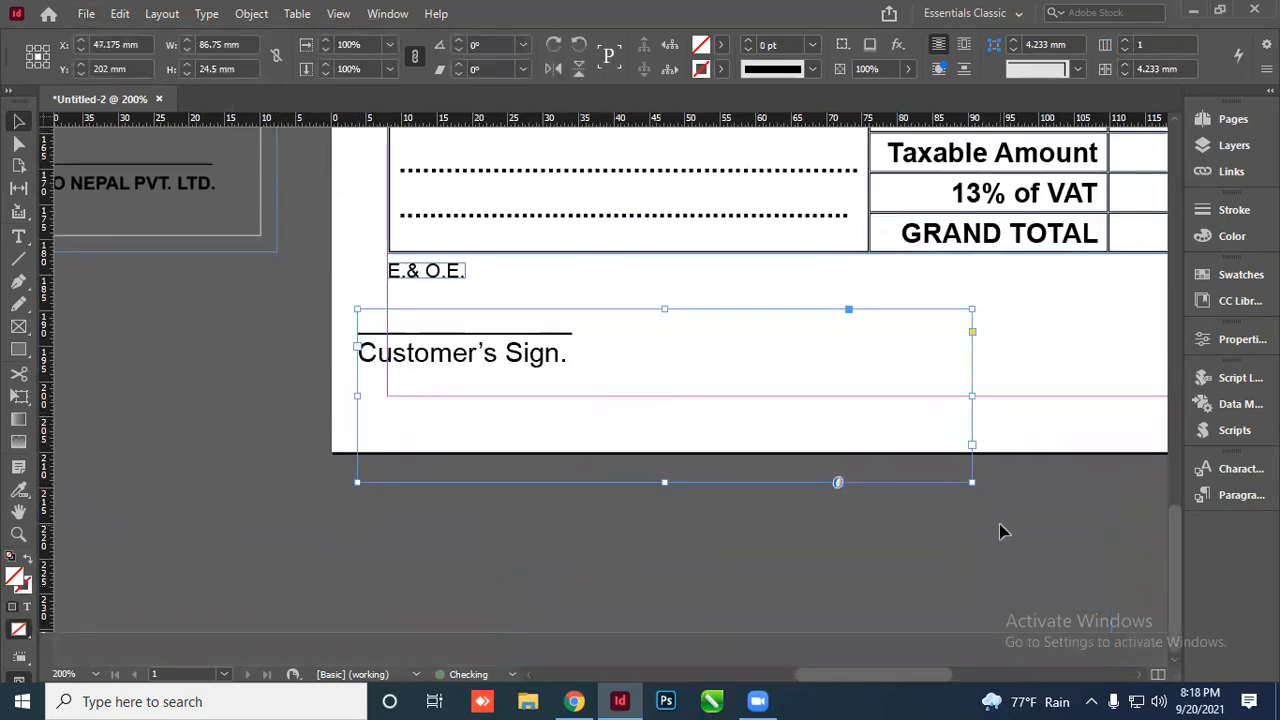
pyautogui.doubleClick(971, 481)
pyautogui.click(463, 378)
pyautogui.hotkey('ctrl', '=')
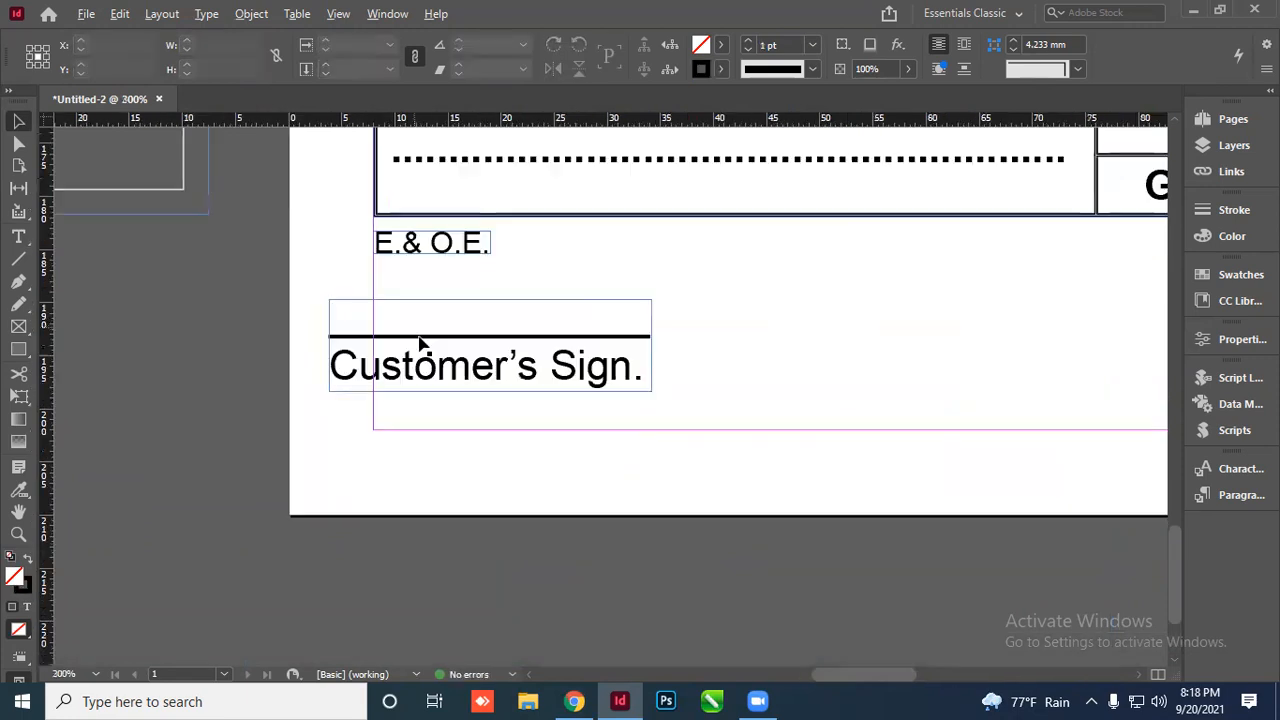
pyautogui.moveTo(435, 368); pyautogui.dragTo(477, 406)
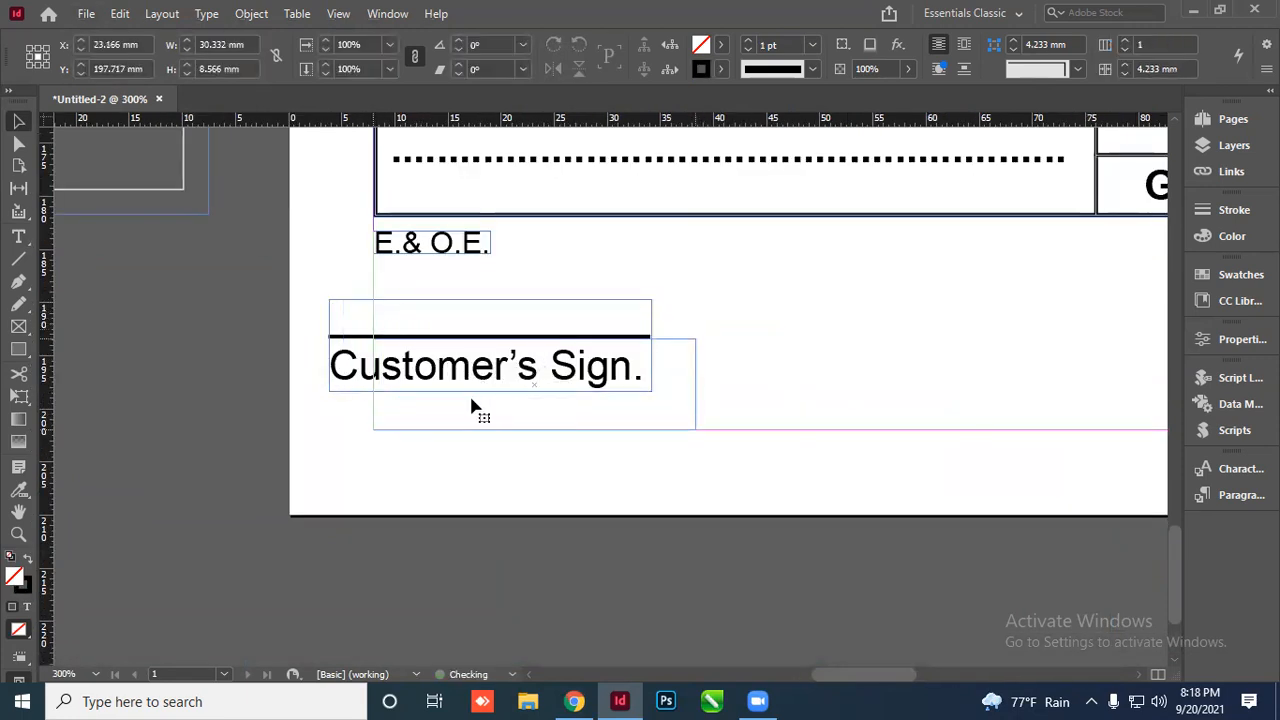
# Bring the For MUKUNDO NEPAL PVT. LTD. signature frame onto the page
pyautogui.hotkey('ctrl', '=')
pyautogui.hotkey('ctrl', '-')
pyautogui.hotkey('ctrl', '-')
pyautogui.hotkey('ctrl', '-')
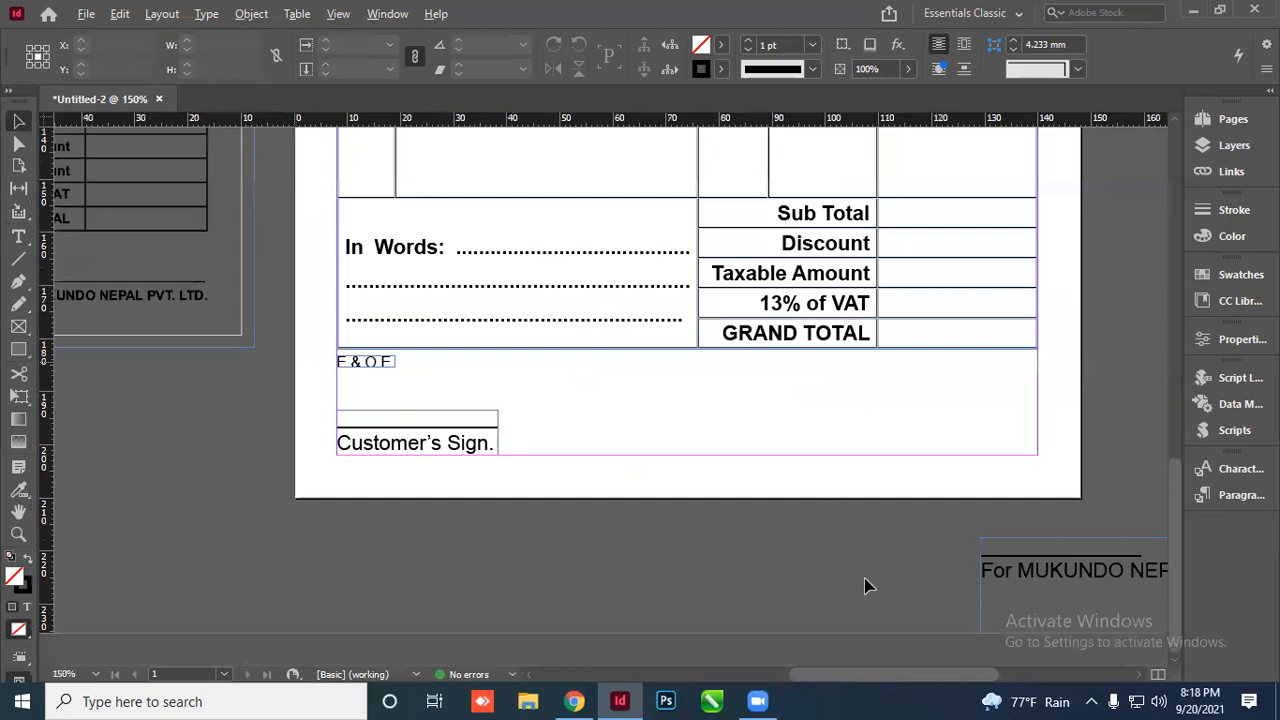
pyautogui.moveTo(1064, 628); pyautogui.dragTo(697, 468)
# Fit the company signature frame to its text and lengthen its underline
pyautogui.doubleClick(842, 506)
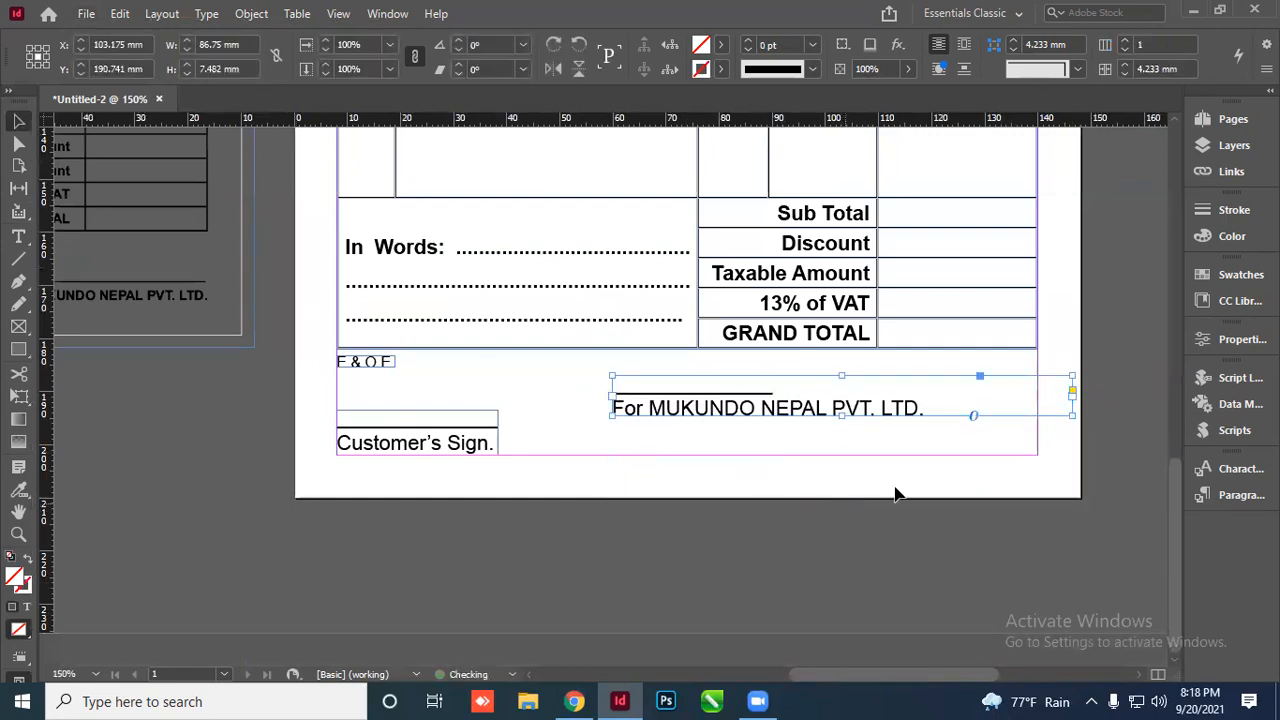
pyautogui.doubleClick(780, 400)
pyautogui.write('__')
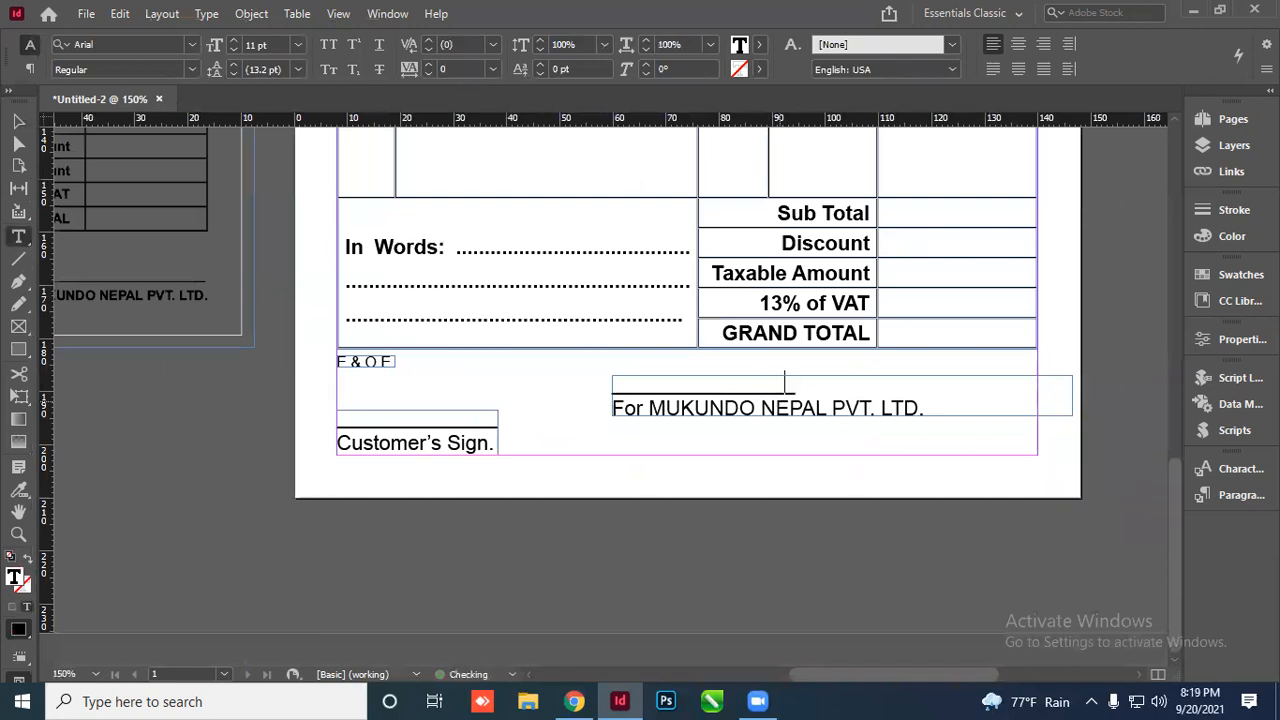
pyautogui.write('________________')
pyautogui.scroll(-2, 737, 389)
pyautogui.scroll(3, 208, 431)
pyautogui.scroll(2, 291, 442)
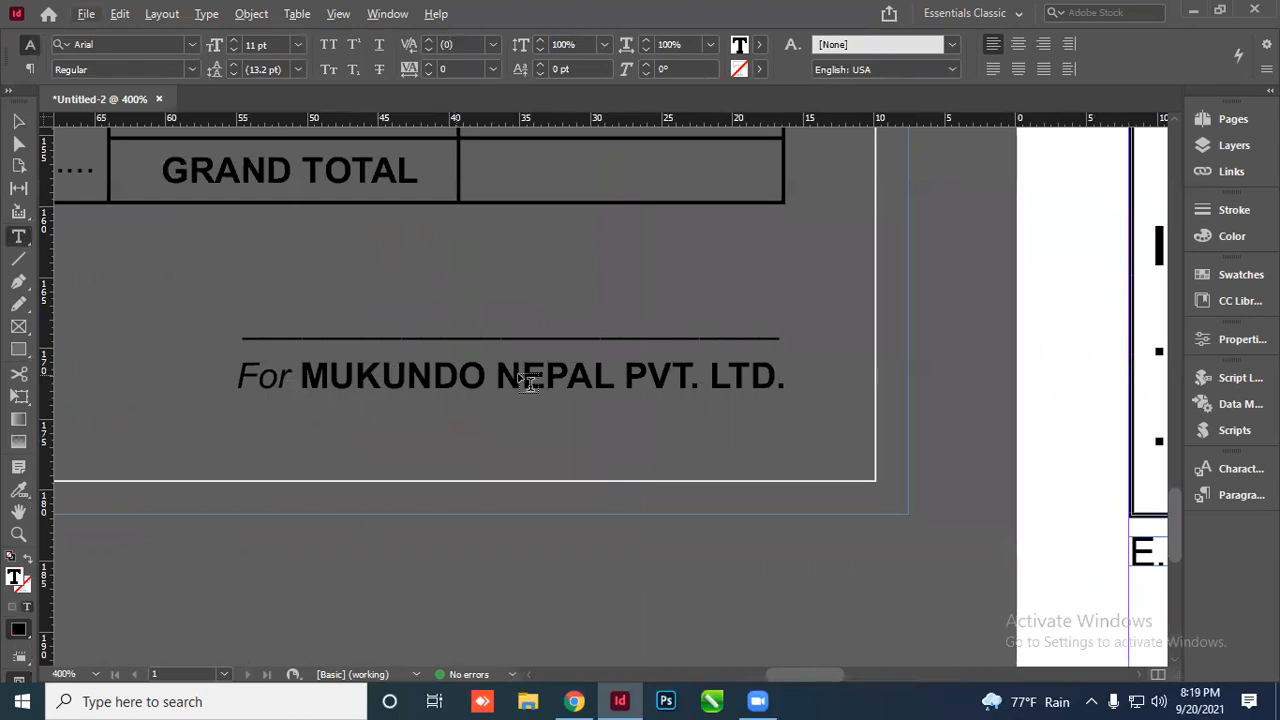
pyautogui.scroll(-3, 204, 391)
pyautogui.scroll(2, 1079, 564)
# Make the word For italic and MUKUNDO NEPAL PVT. LTD. bold
pyautogui.moveTo(477, 378); pyautogui.dragTo(413, 378)
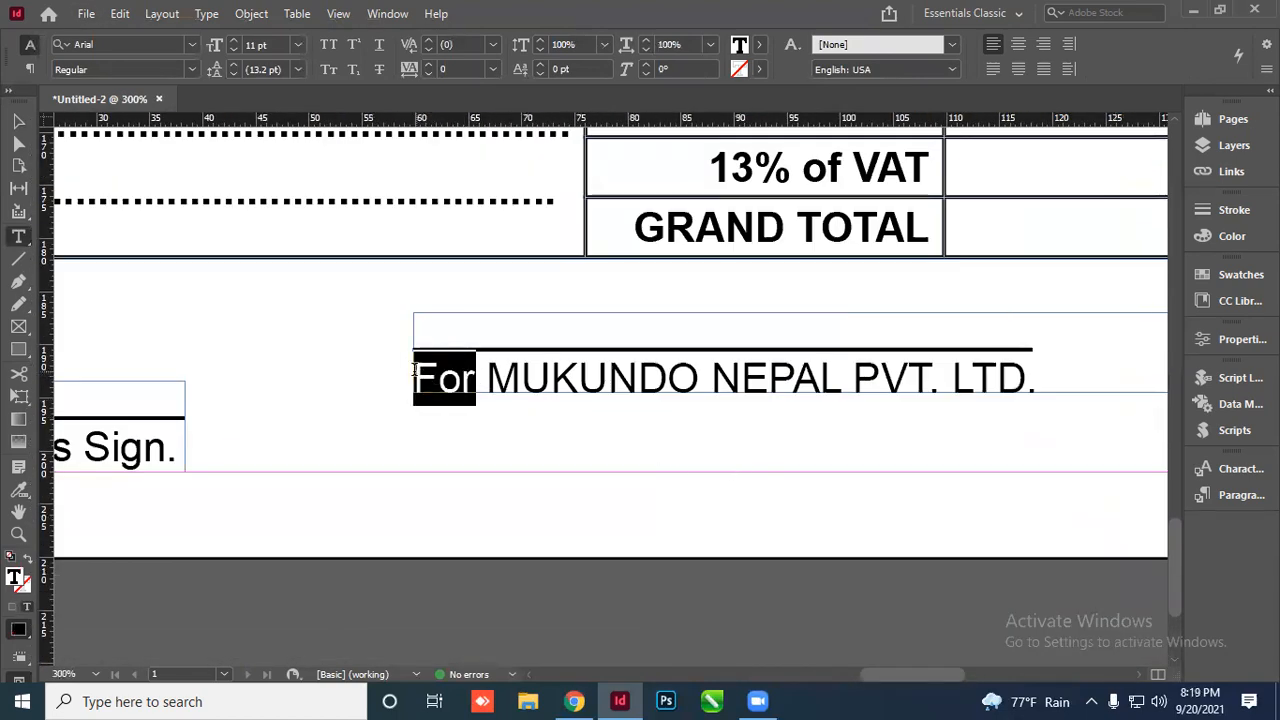
pyautogui.click(189, 69)
pyautogui.click(95, 188)
pyautogui.moveTo(488, 378); pyautogui.dragTo(1040, 380)
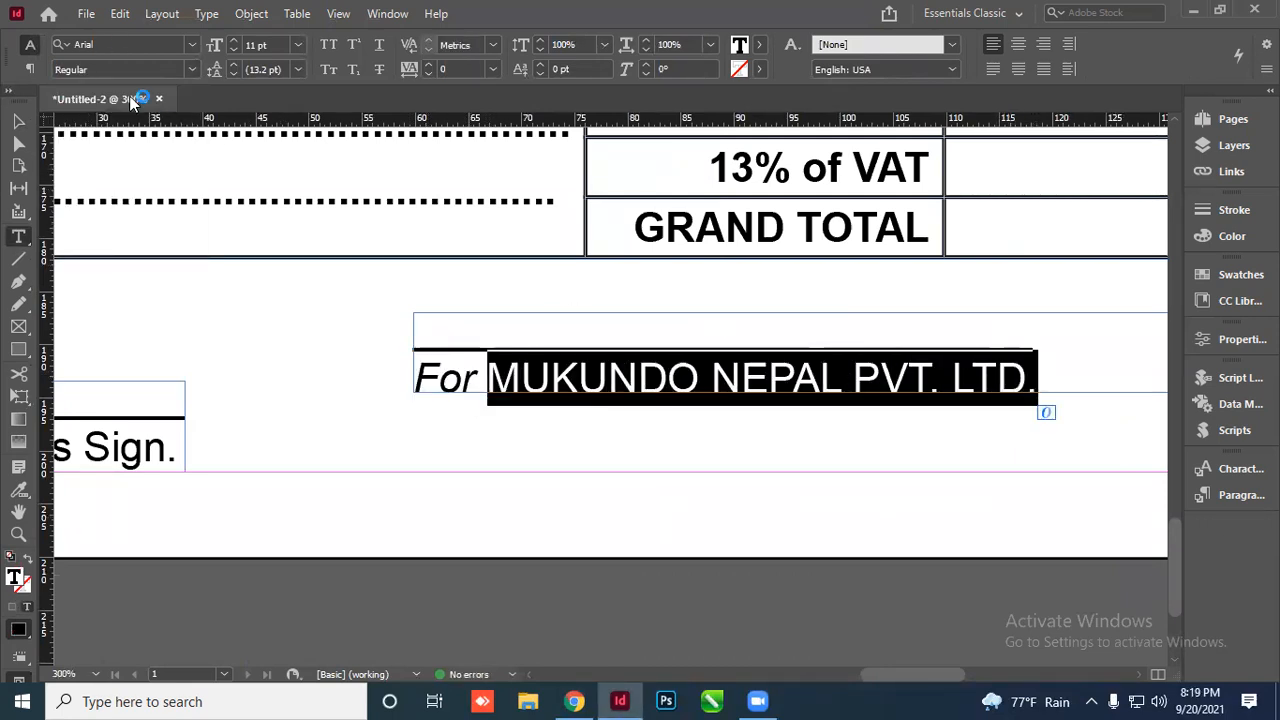
pyautogui.click(182, 71)
pyautogui.click(96, 203)
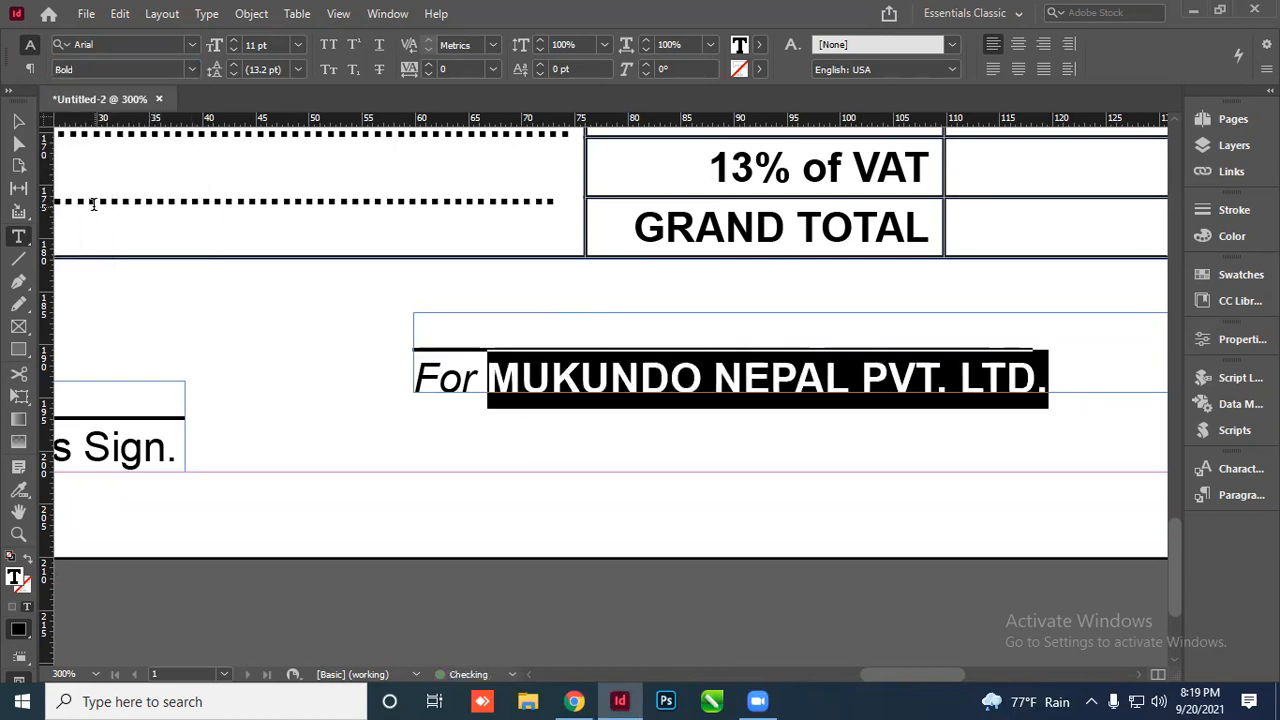
# Move the signature frame to the page's bottom right, opposite Customer's Sign
pyautogui.click(18, 122)
pyautogui.scroll(-3, 523, 372)
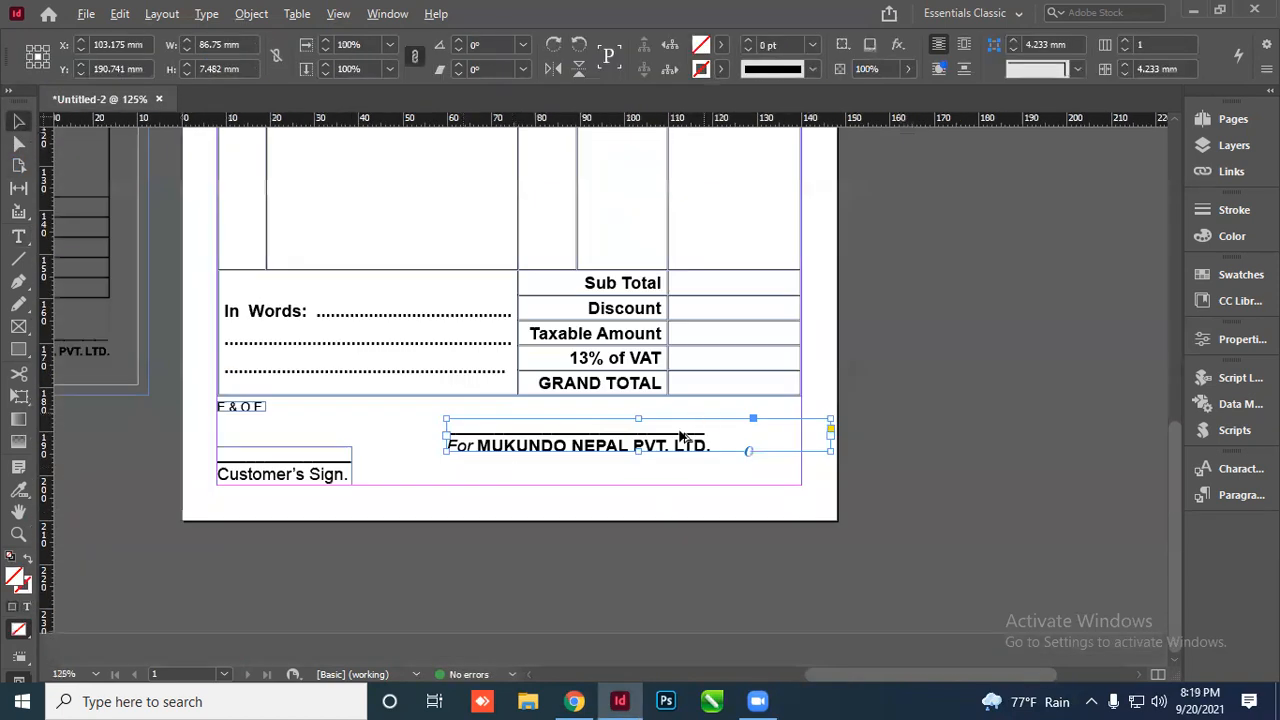
pyautogui.scroll(3, 680, 437)
pyautogui.moveTo(1020, 383); pyautogui.dragTo(893, 536)
pyautogui.scroll(-3, 874, 540)
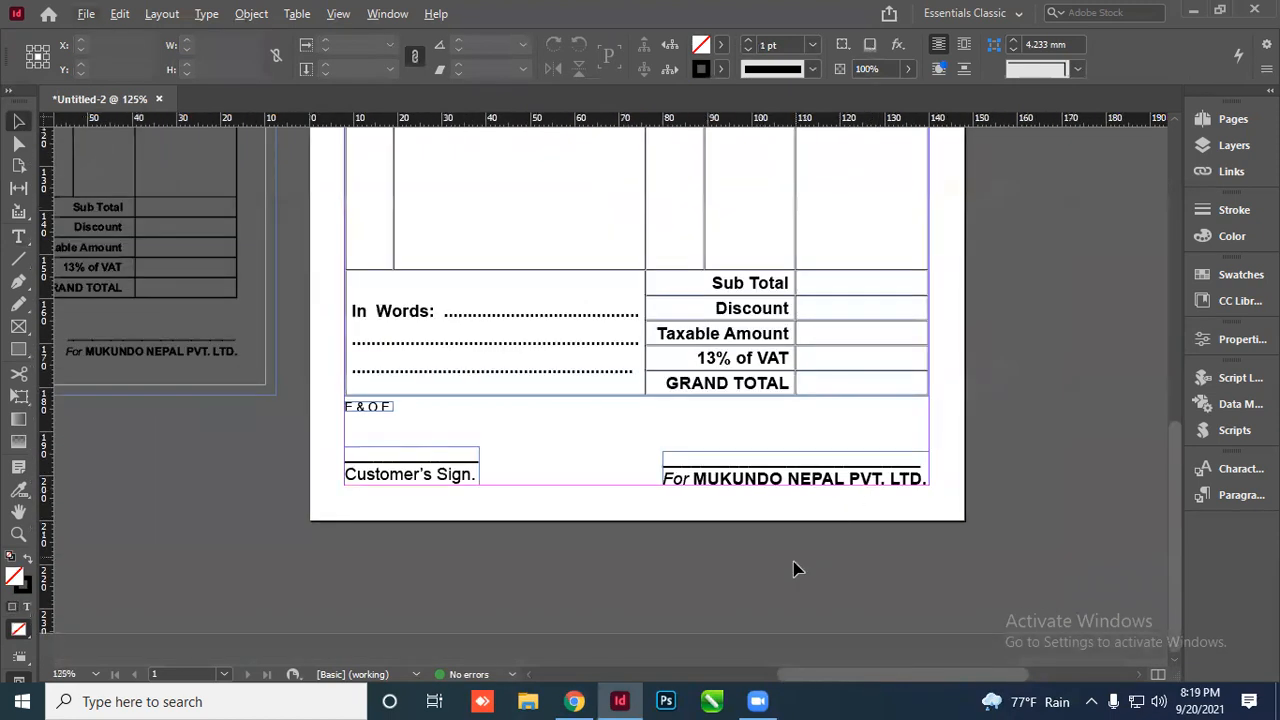
pyautogui.scroll(3, 680, 417)
pyautogui.scroll(-2, 847, 419)
pyautogui.scroll(3, 895, 372)
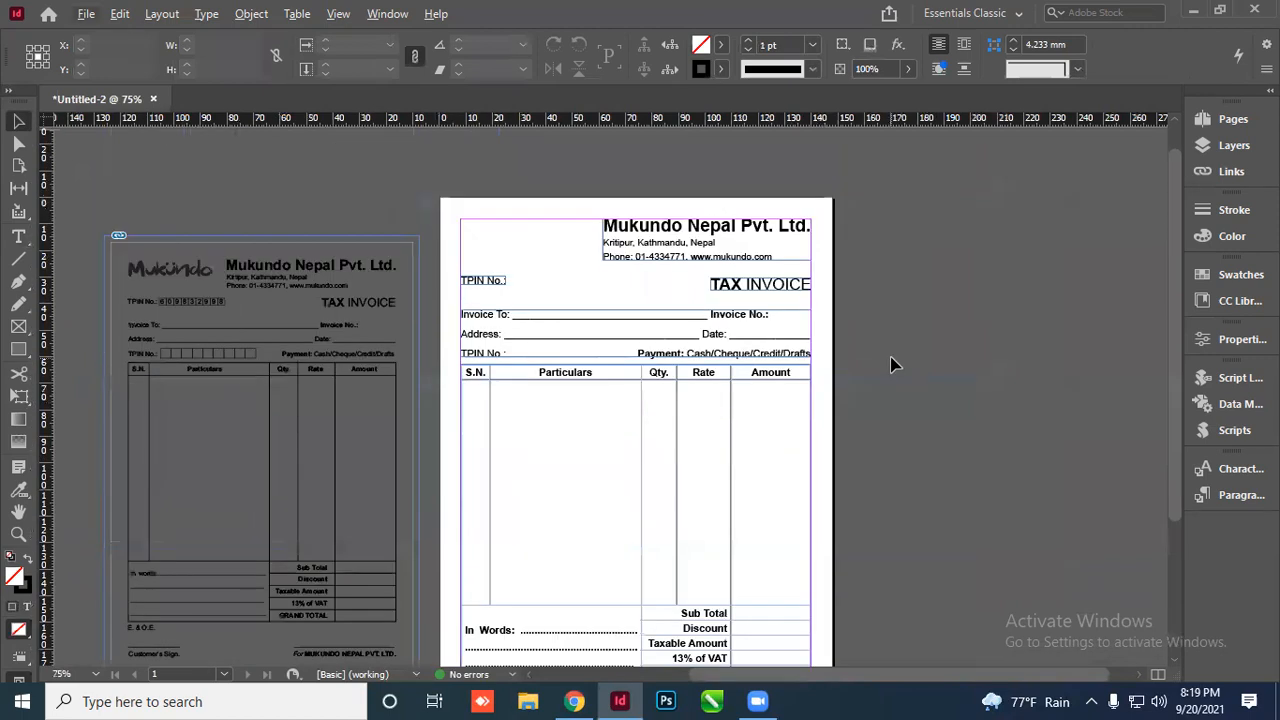
pyautogui.scroll(-1, 893, 367)
pyautogui.press('w')
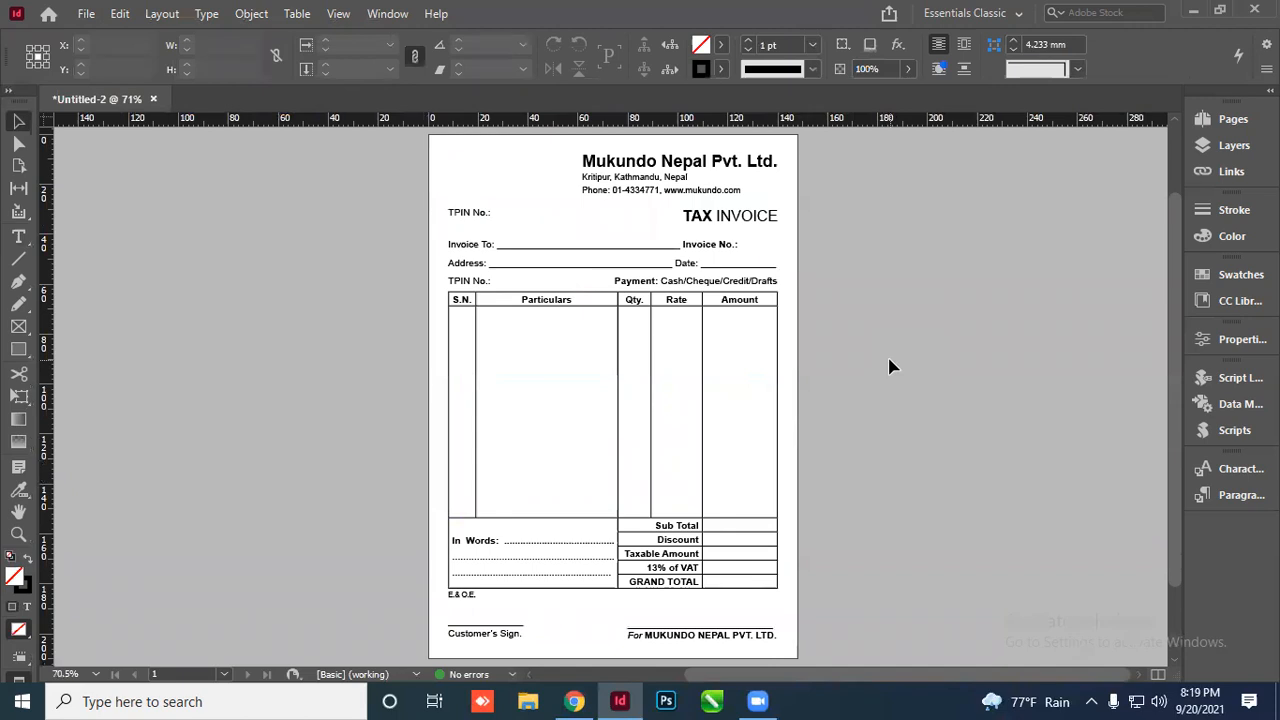
pyautogui.press('w')
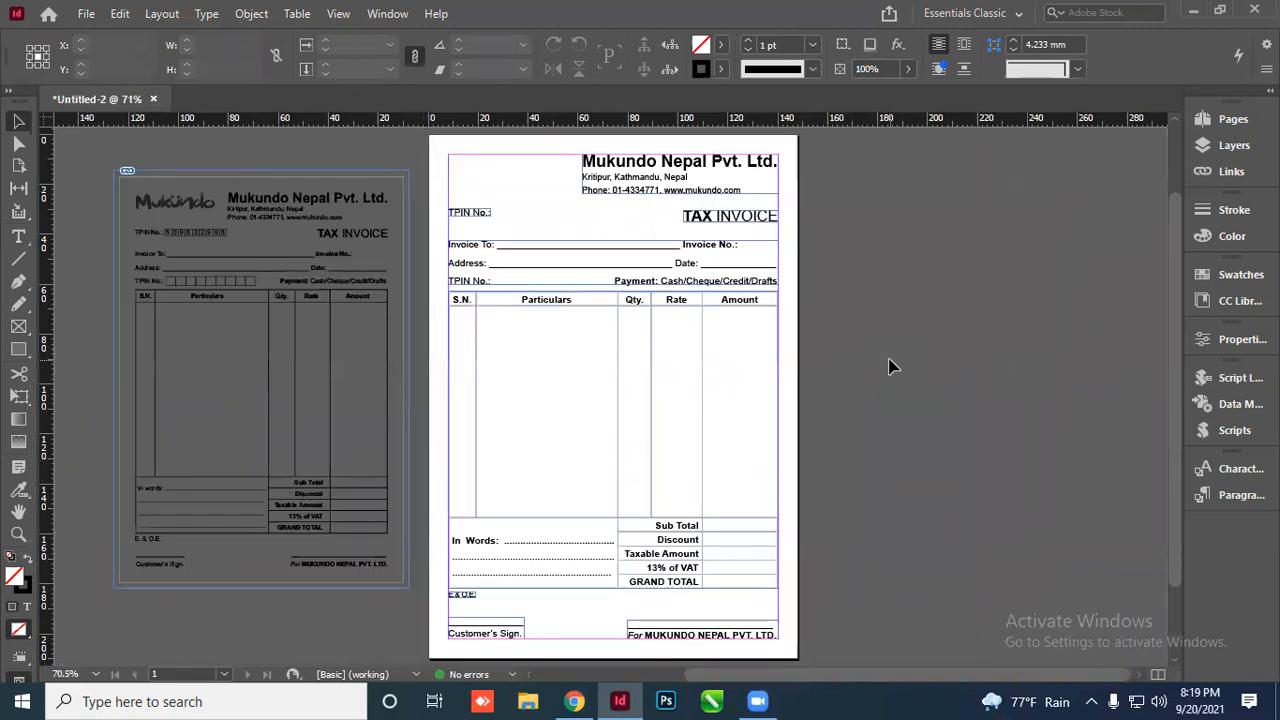
pyautogui.press('w')
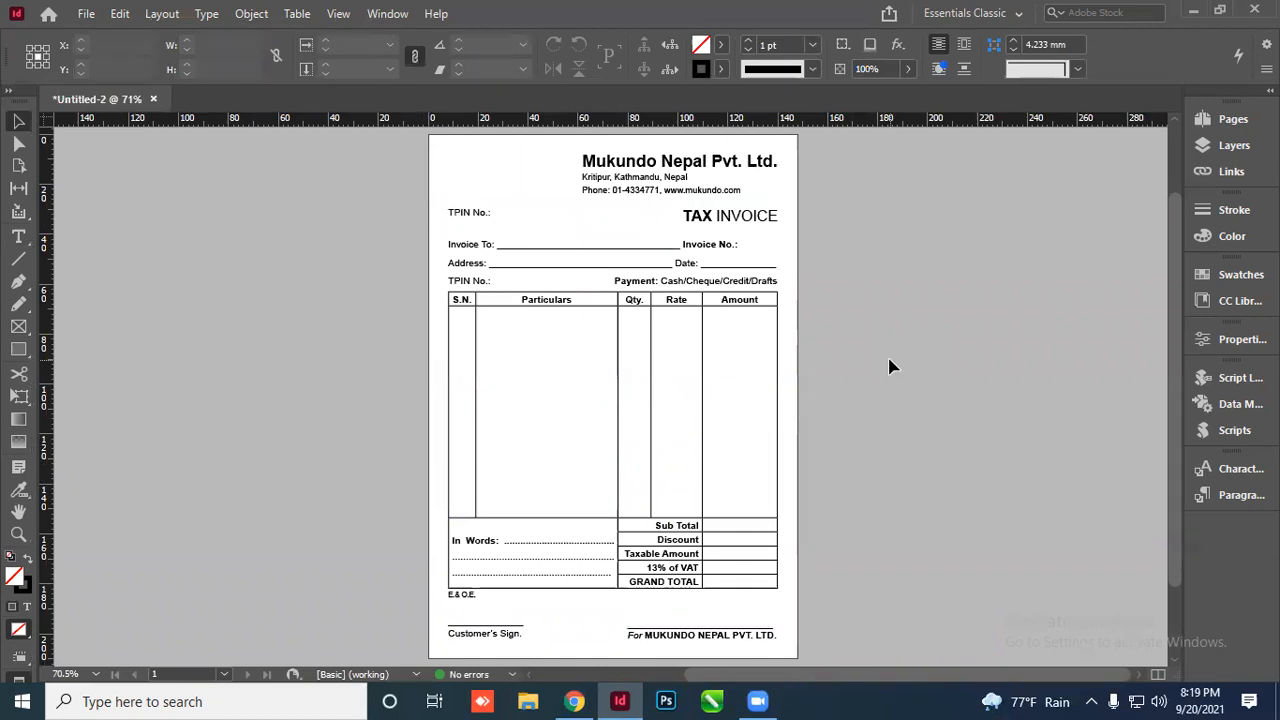
pyautogui.press('w')
pyautogui.scroll(4, 350, 298)
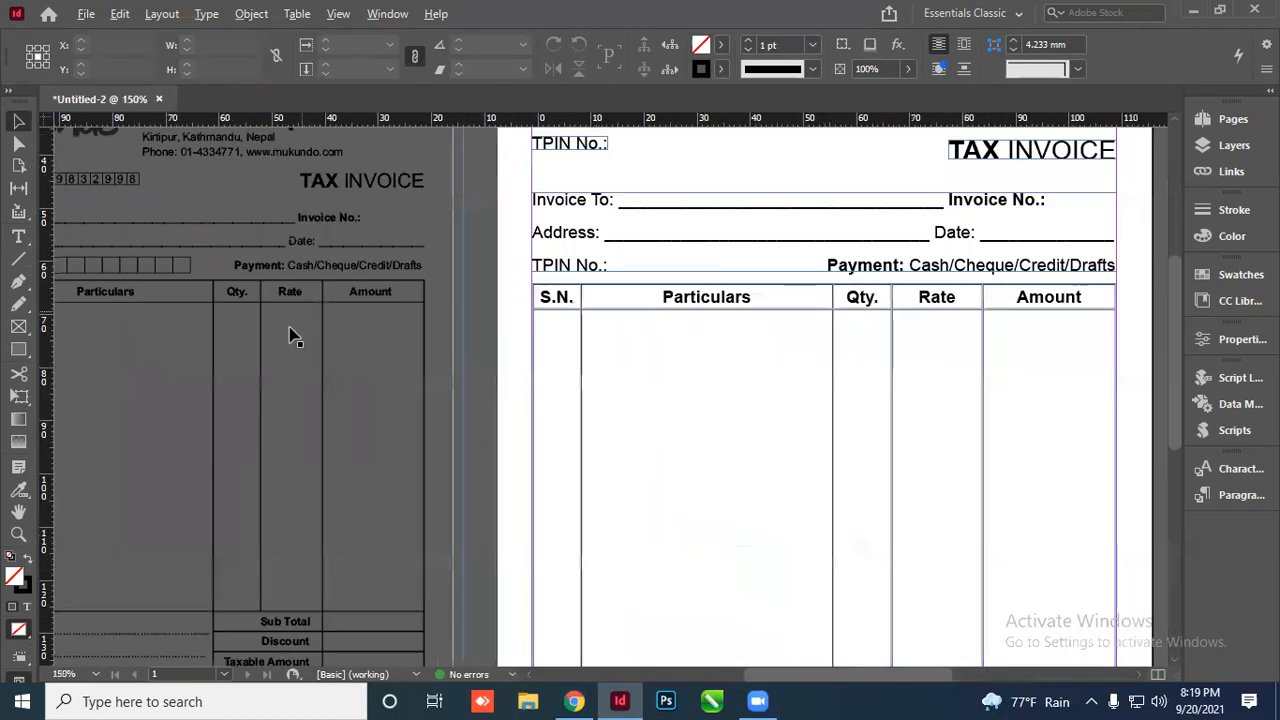
pyautogui.scroll(-3, 291, 337)
pyautogui.scroll(5, 180, 318)
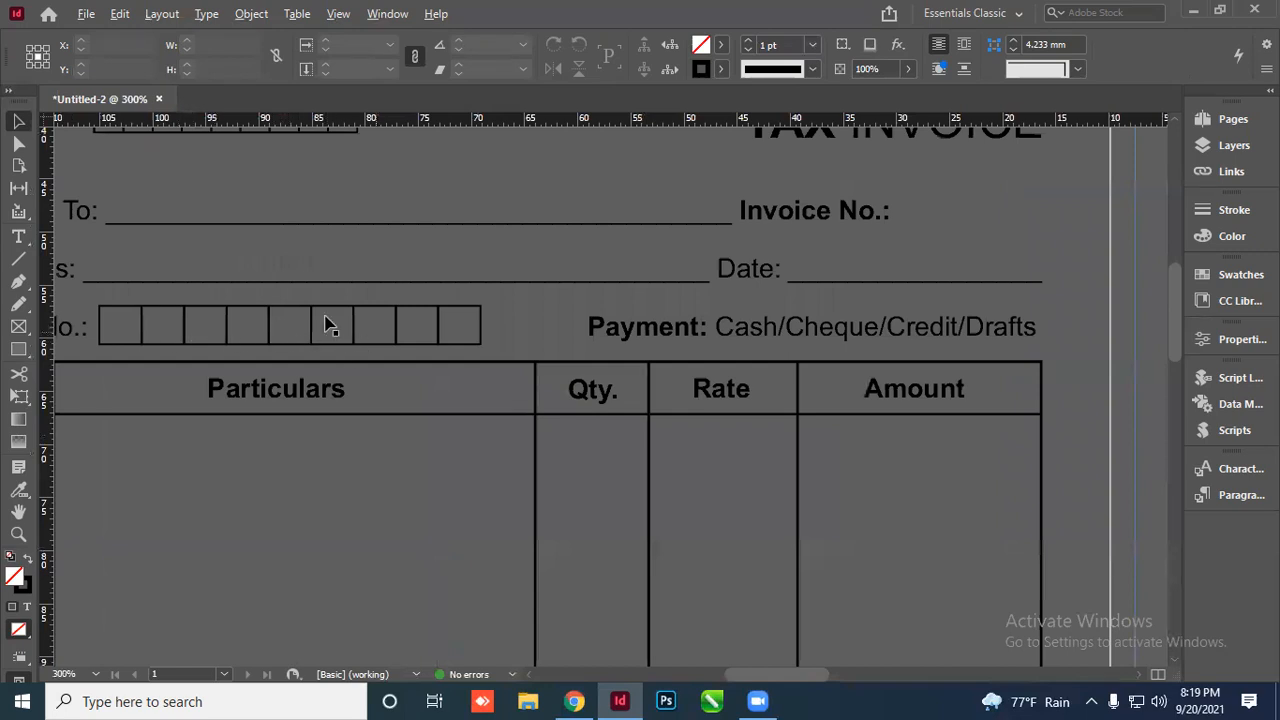
pyautogui.scroll(3, 322, 256)
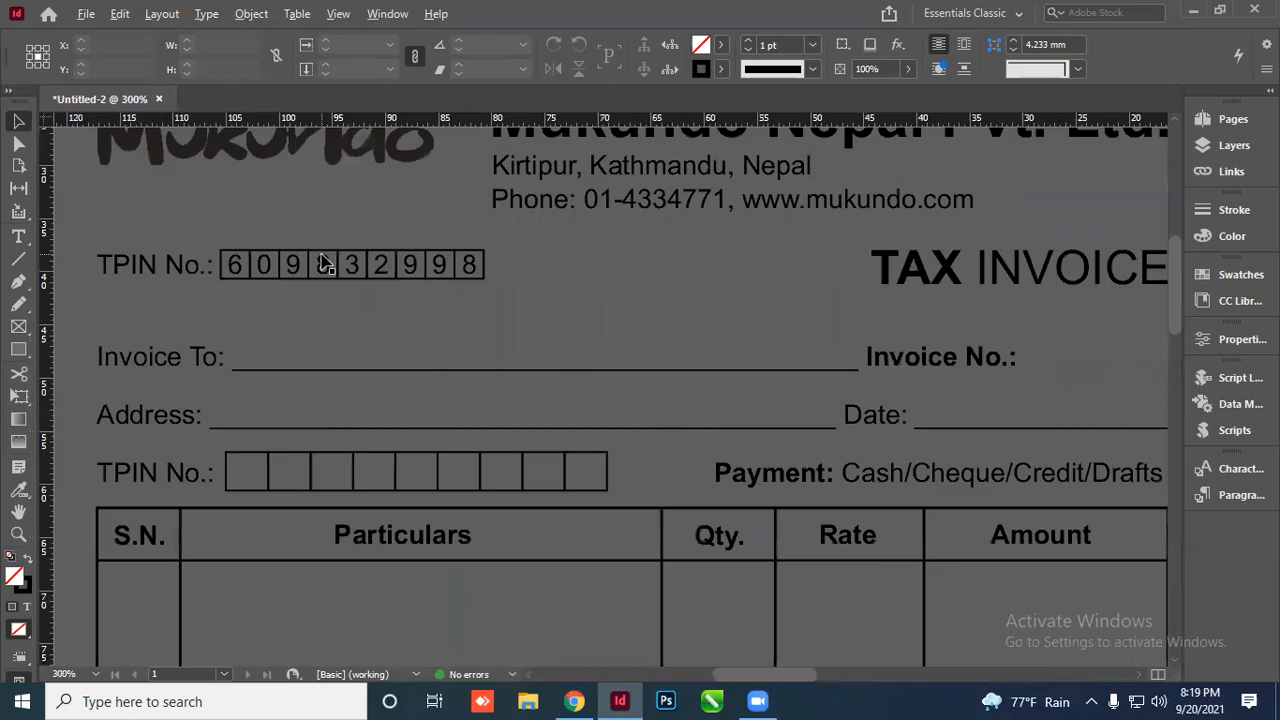
pyautogui.scroll(-4, 445, 284)
pyautogui.scroll(3, 408, 300)
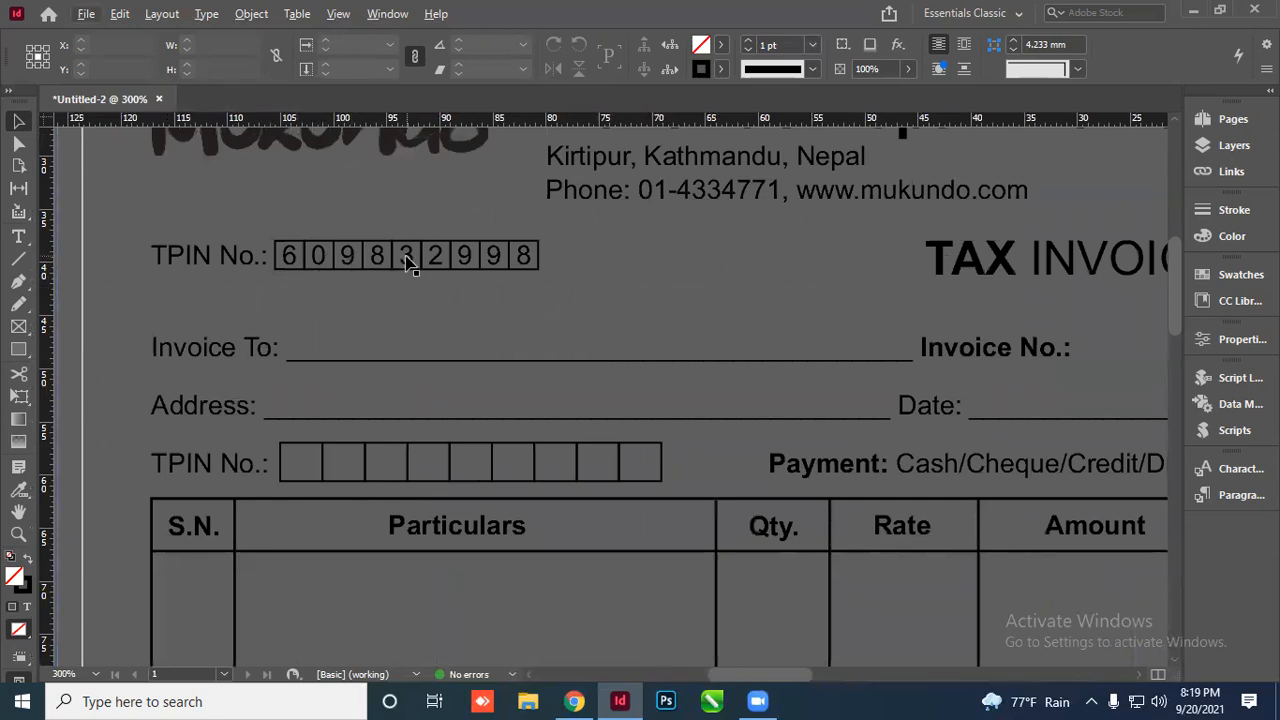
pyautogui.scroll(-1, 500, 287)
pyautogui.scroll(-4, 500, 287)
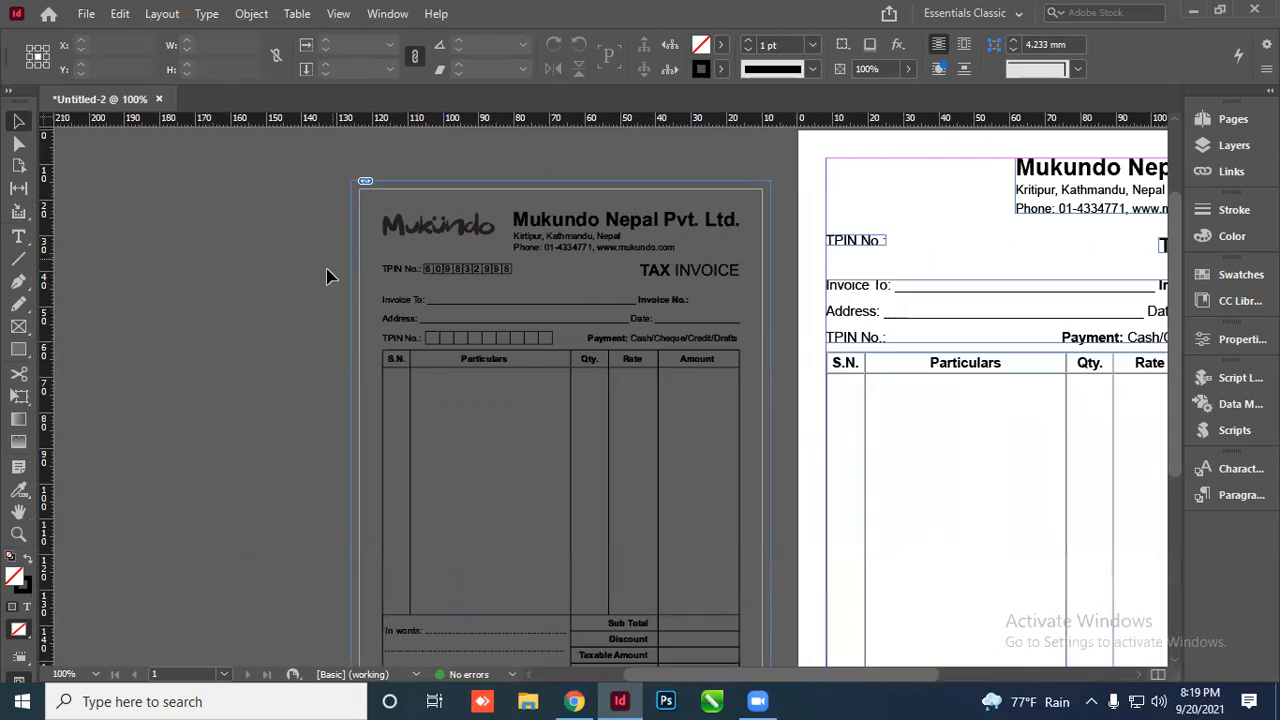
# Draw a text frame beside the invoice and insert a one-row, 9-column table
pyautogui.click(18, 236)
pyautogui.moveTo(114, 289); pyautogui.dragTo(367, 326)
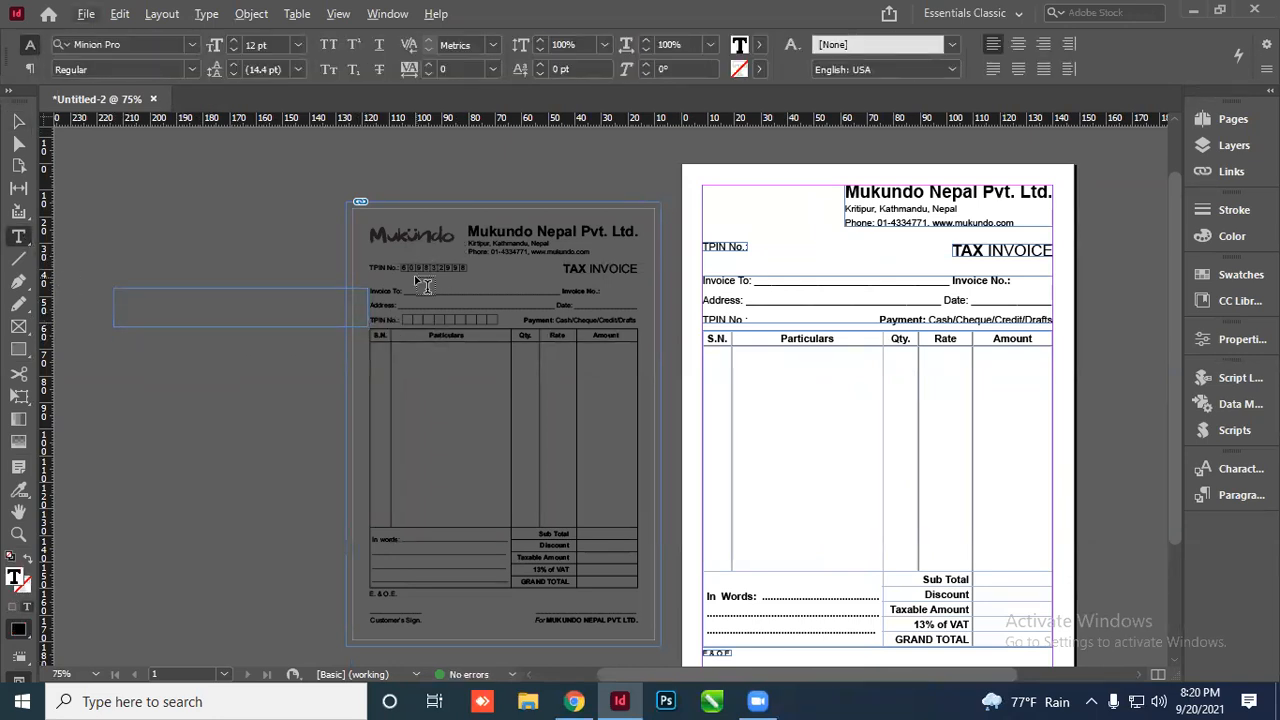
pyautogui.click(297, 14)
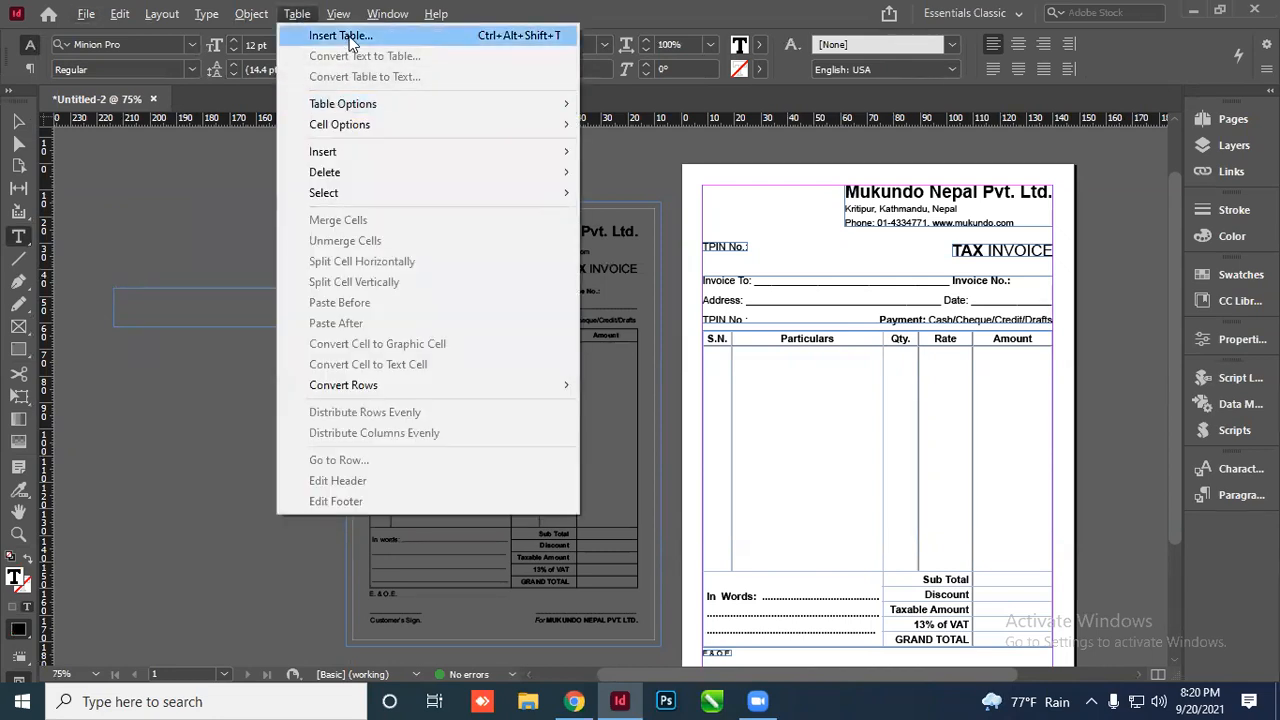
pyautogui.click(340, 36)
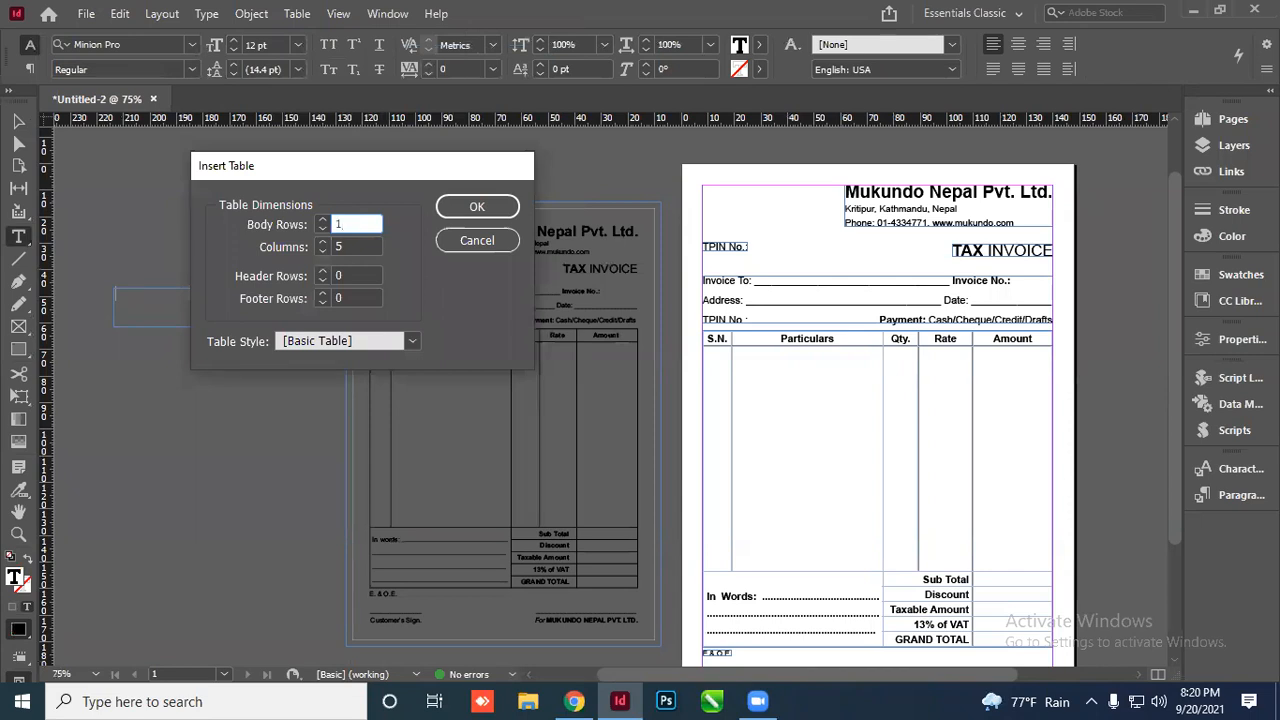
pyautogui.press('Tab')
pyautogui.write('9')
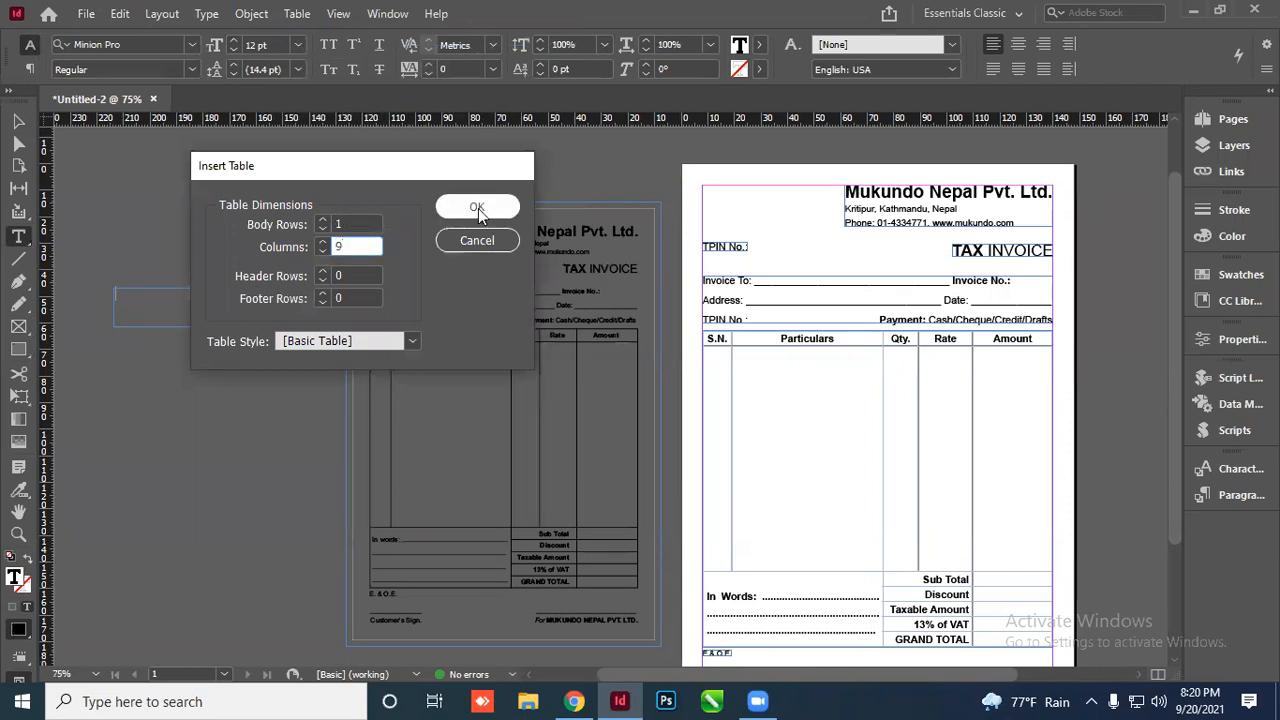
pyautogui.click(477, 207)
# Set all table cells to Arial Narrow
pyautogui.scroll(3, 145, 305)
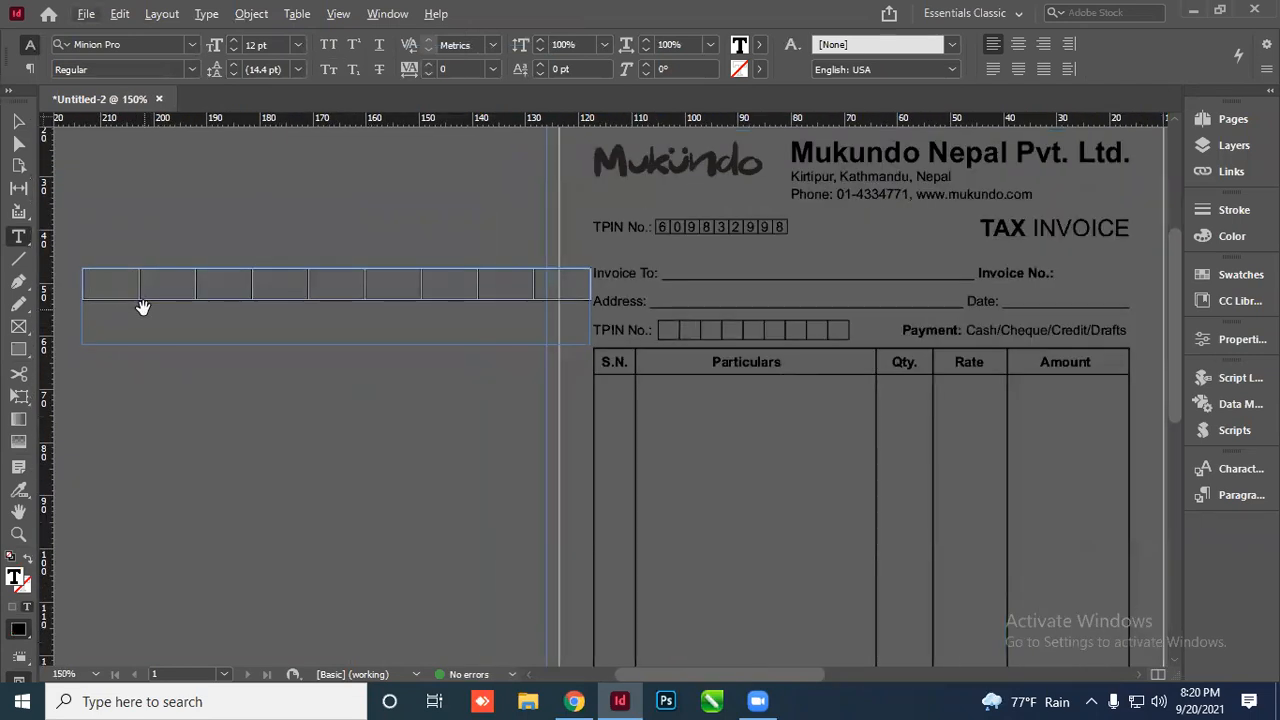
pyautogui.moveTo(95, 284); pyautogui.dragTo(585, 284)
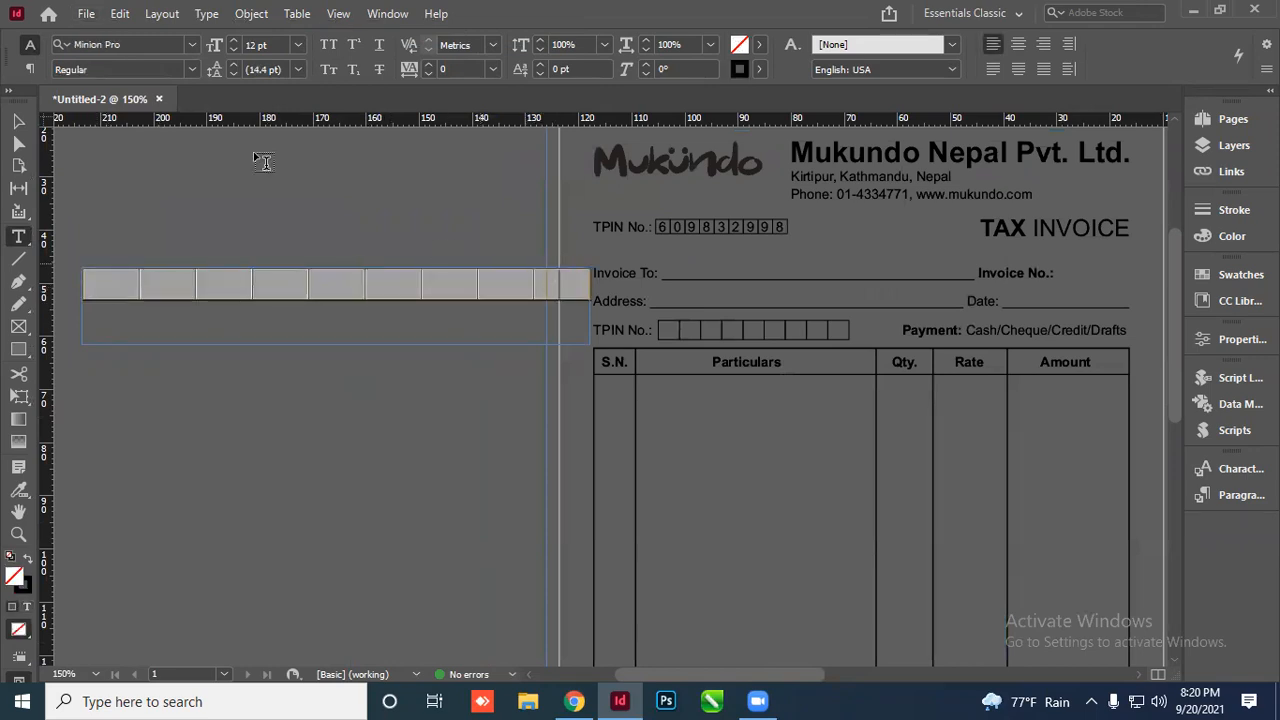
pyautogui.click(100, 45)
pyautogui.write('arial')
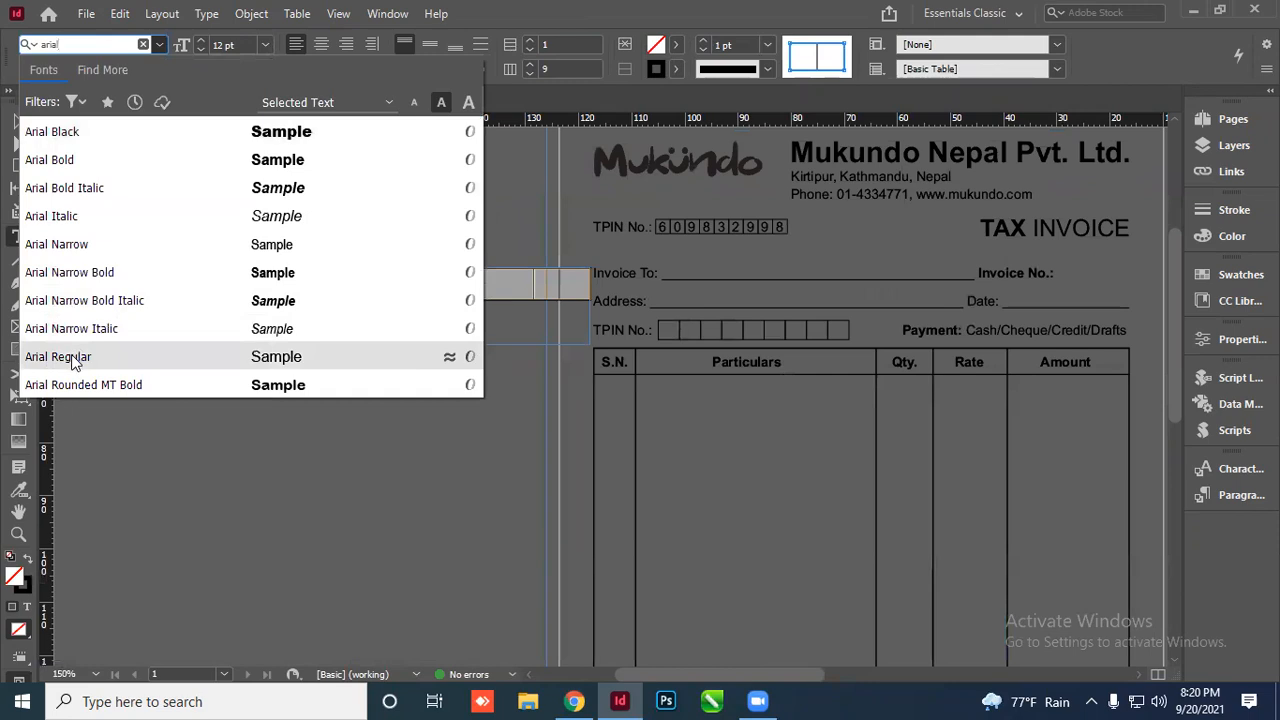
pyautogui.click(75, 362)
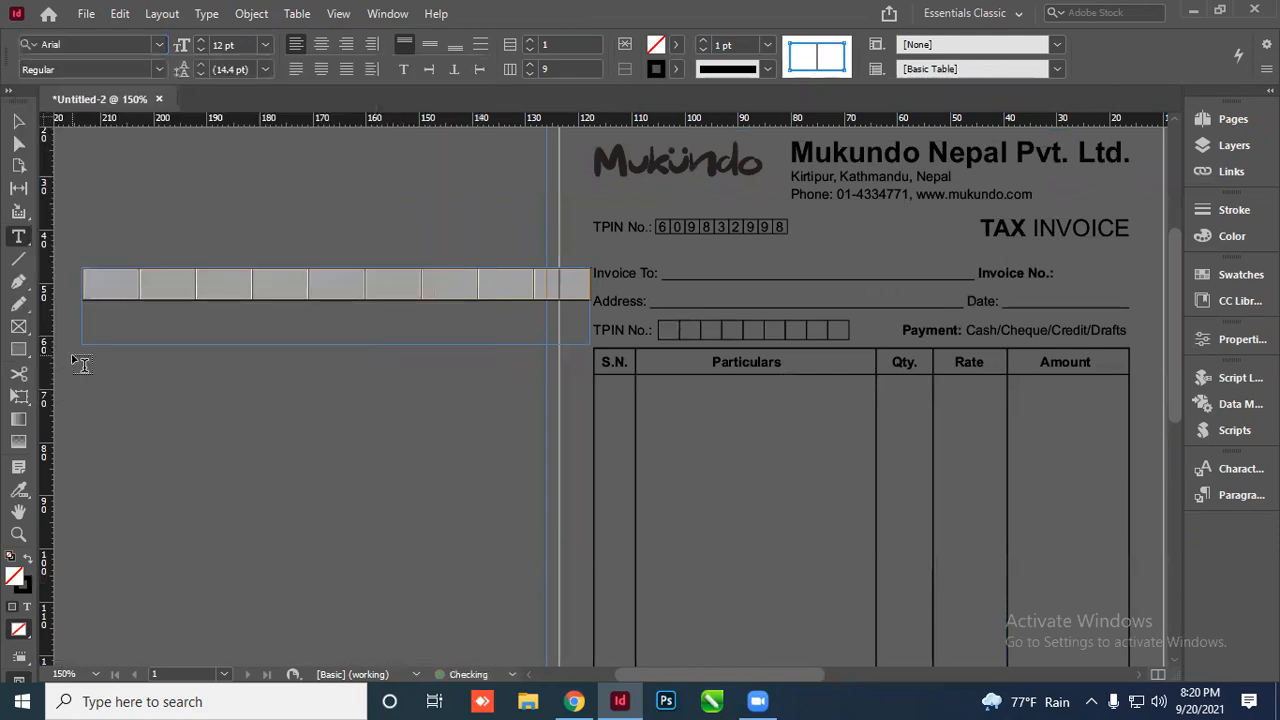
pyautogui.click(159, 69)
pyautogui.click(62, 89)
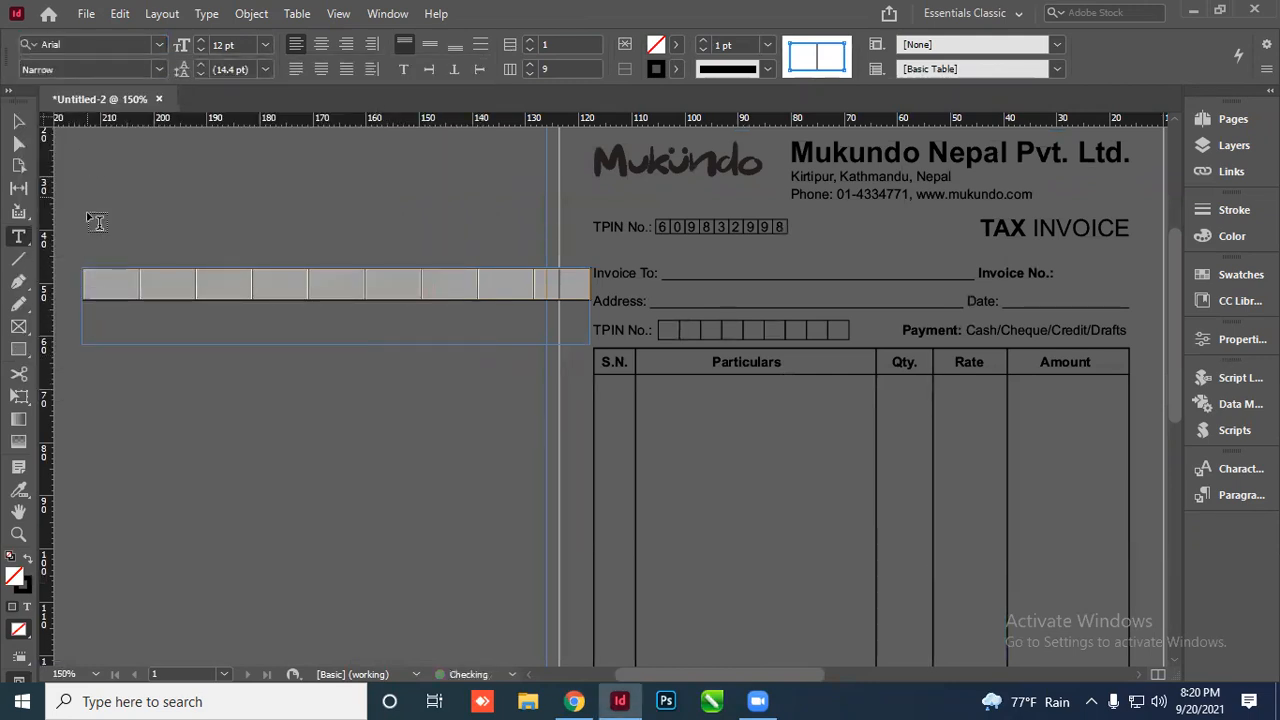
# Enter the company's TPIN digits into the cells, one per box
pyautogui.click(111, 283)
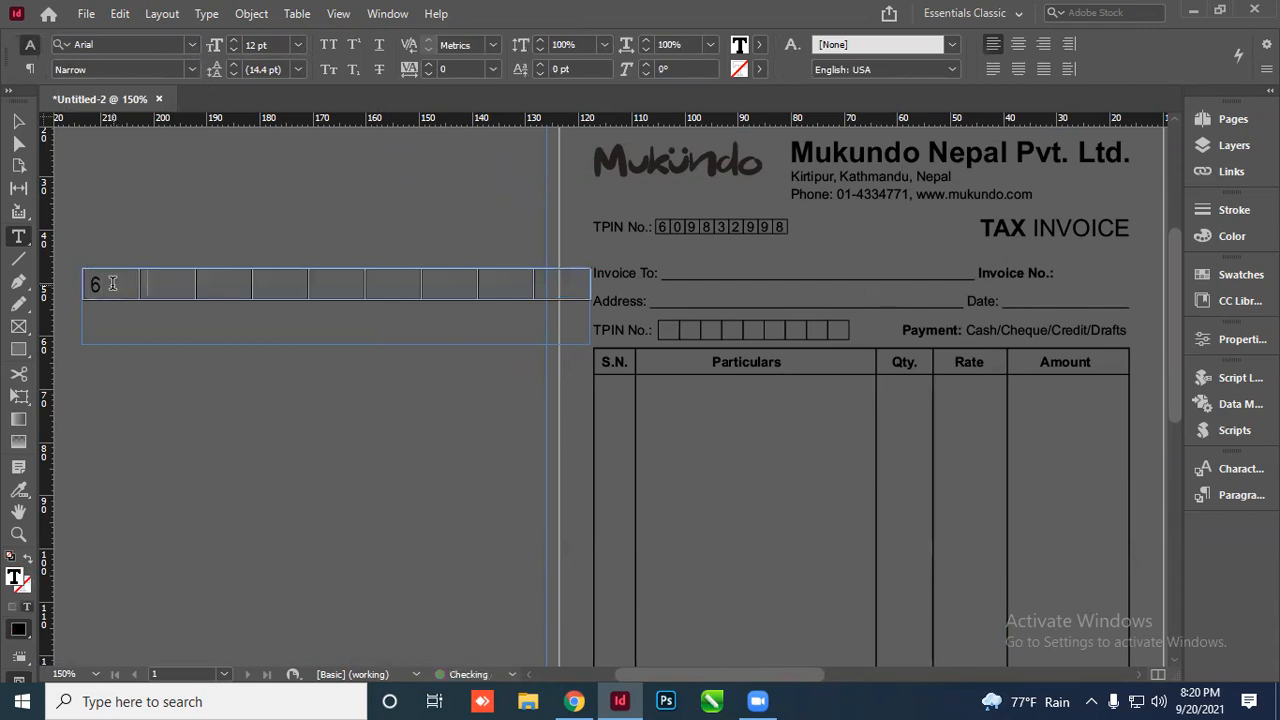
pyautogui.press('Tab')
pyautogui.press('Tab')
pyautogui.press('Tab')
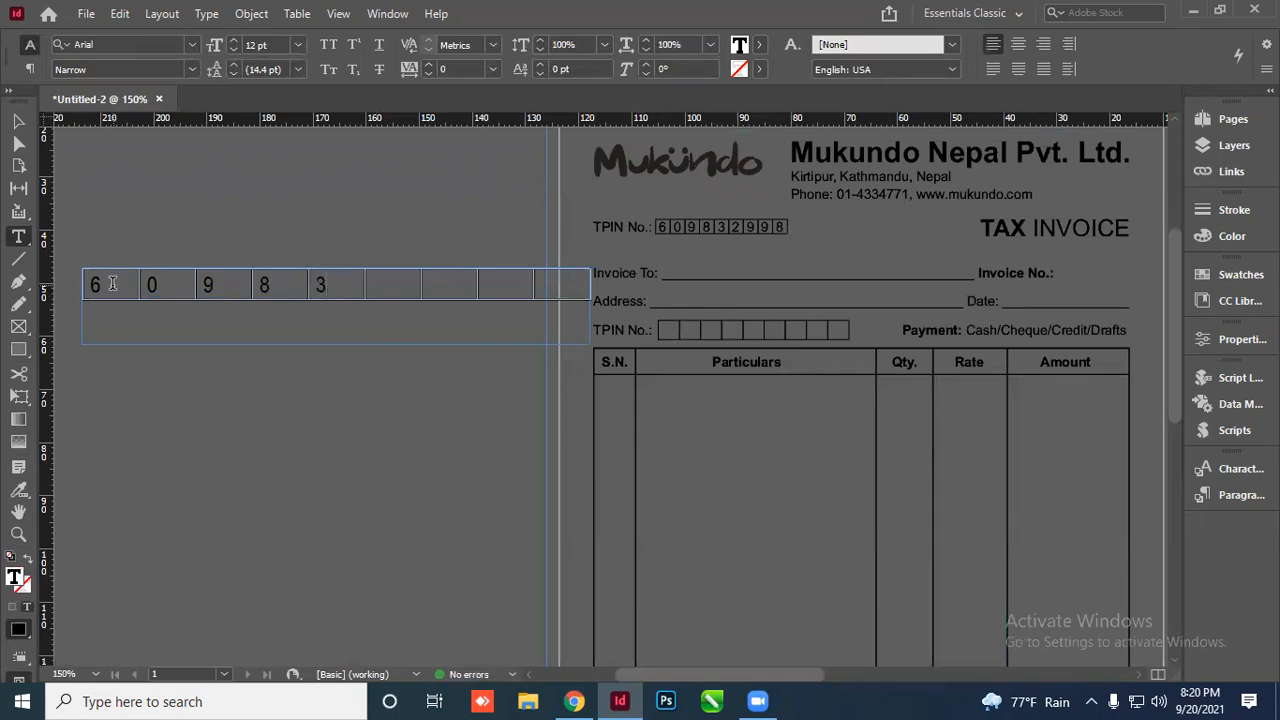
pyautogui.press('Tab')
pyautogui.press('Tab')
pyautogui.press('Tab')
pyautogui.press('Tab')
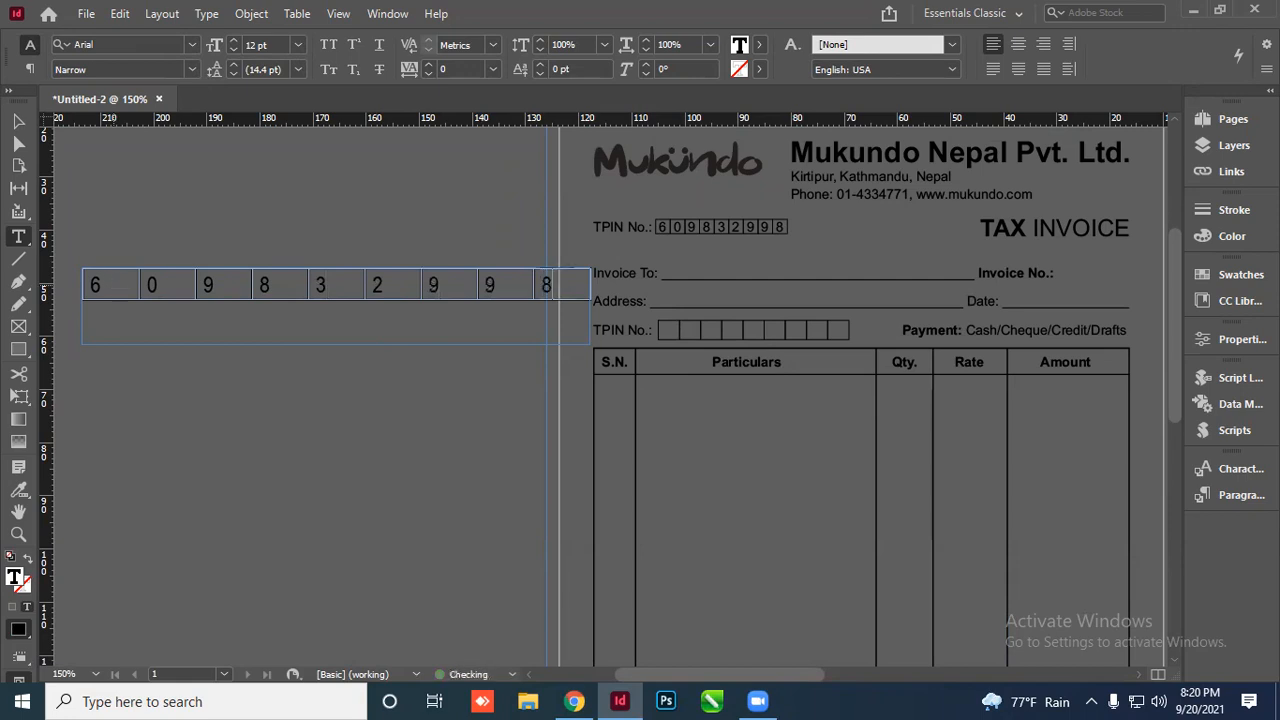
pyautogui.press('Escape')
# Narrow the table's columns and centre the digits horizontally and vertically
pyautogui.click(297, 258)
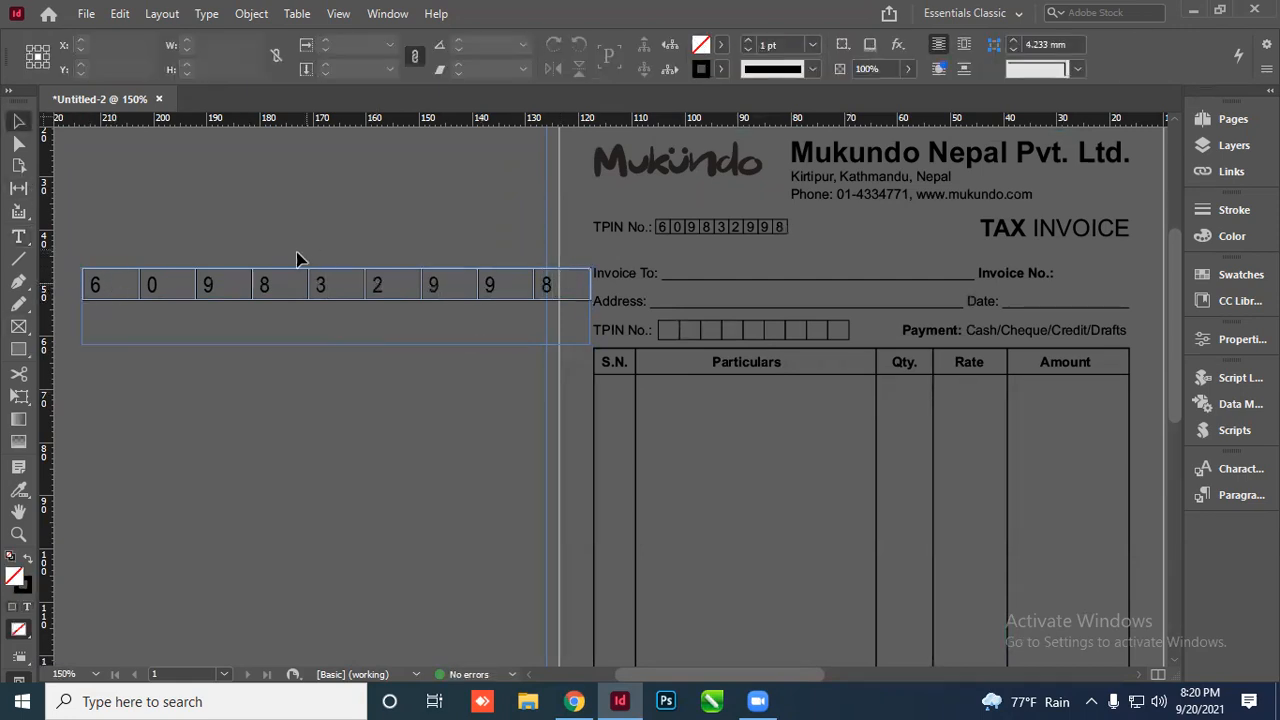
pyautogui.doubleClick(128, 290)
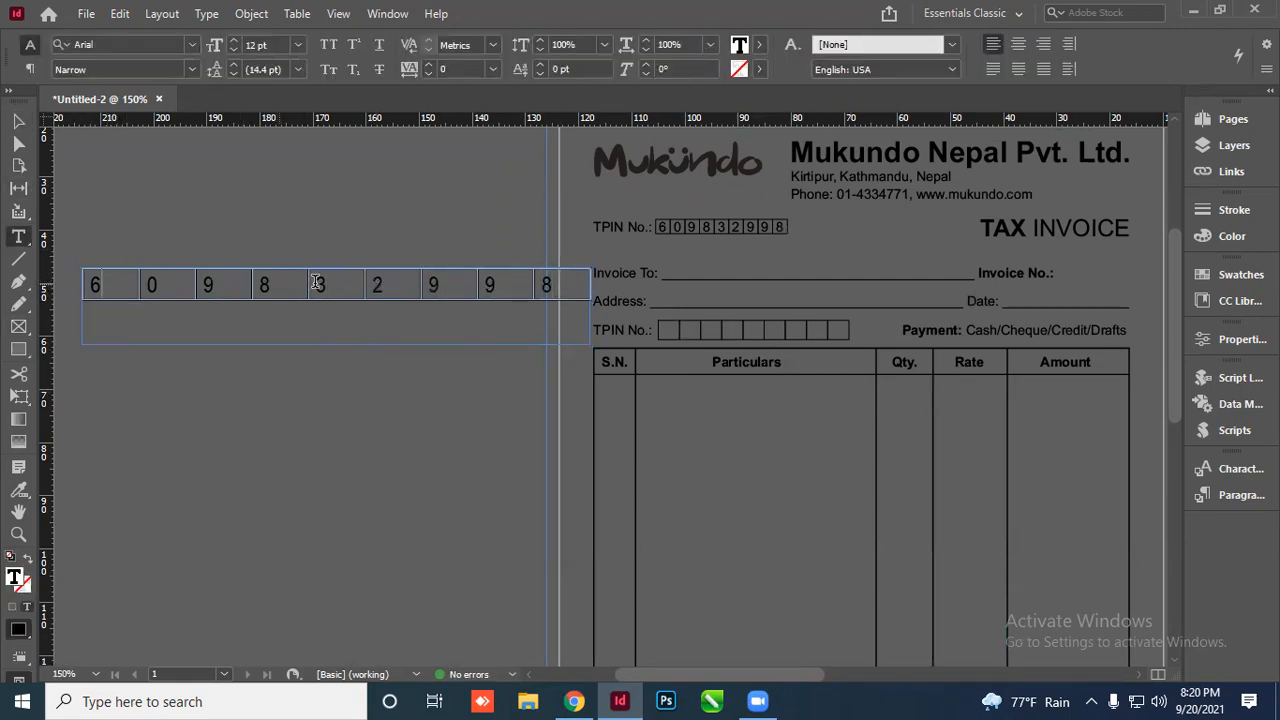
pyautogui.moveTo(148, 281); pyautogui.dragTo(550, 291)
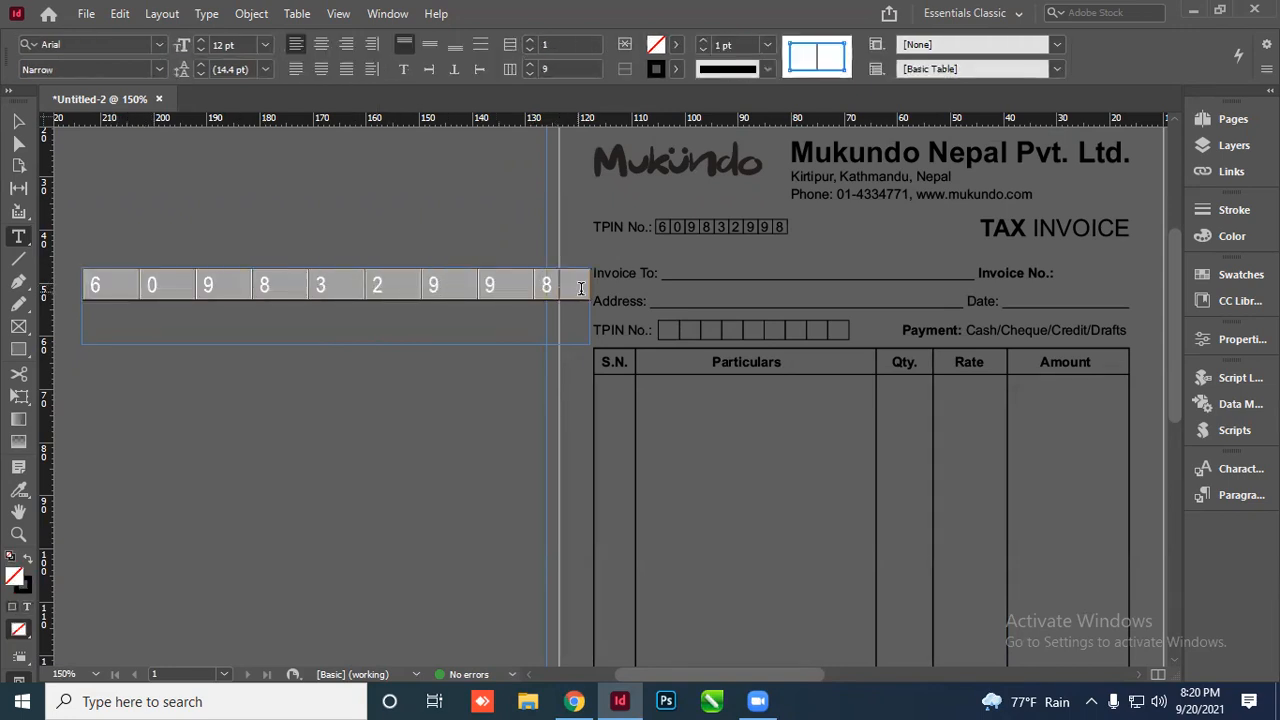
pyautogui.moveTo(588, 287); pyautogui.dragTo(350, 285)
pyautogui.click(433, 47)
pyautogui.click(321, 46)
# Shrink the digit-table frame's height to fit the TPIN table
pyautogui.click(19, 121)
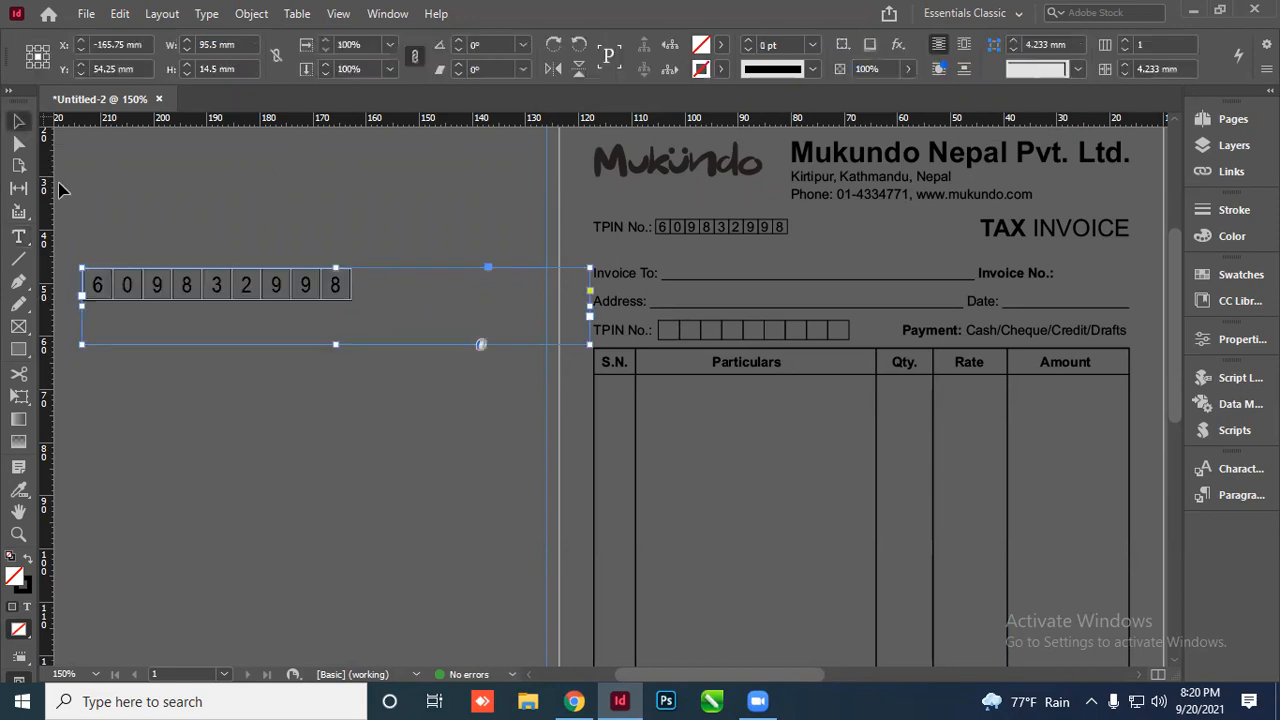
pyautogui.doubleClick(336, 345)
pyautogui.moveTo(590, 270); pyautogui.dragTo(350, 288)
# Move the filled TPIN digit boxes onto the invoice beside the upper TPIN No. label
pyautogui.scroll(-5, 123, 346)
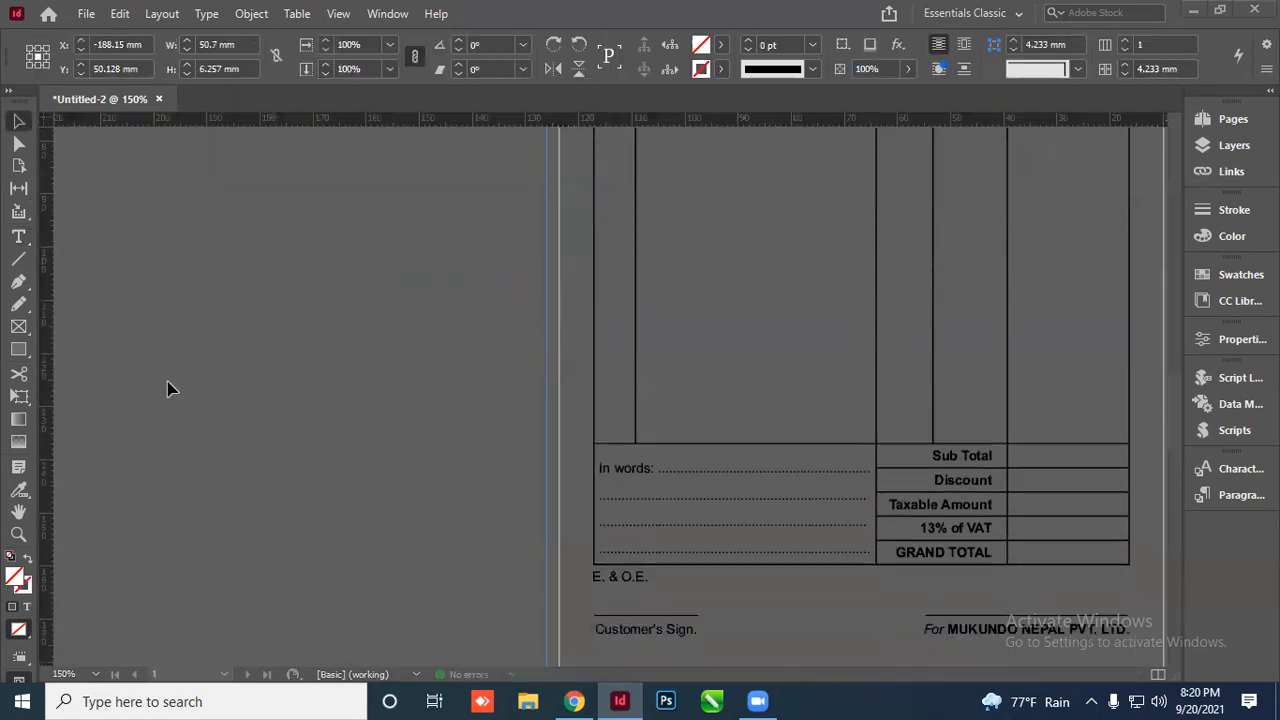
pyautogui.scroll(-1, 180, 410)
pyautogui.press('super')
pyautogui.scroll(-5, 280, 381)
pyautogui.click(994, 383)
pyautogui.scroll(-4, 368, 394)
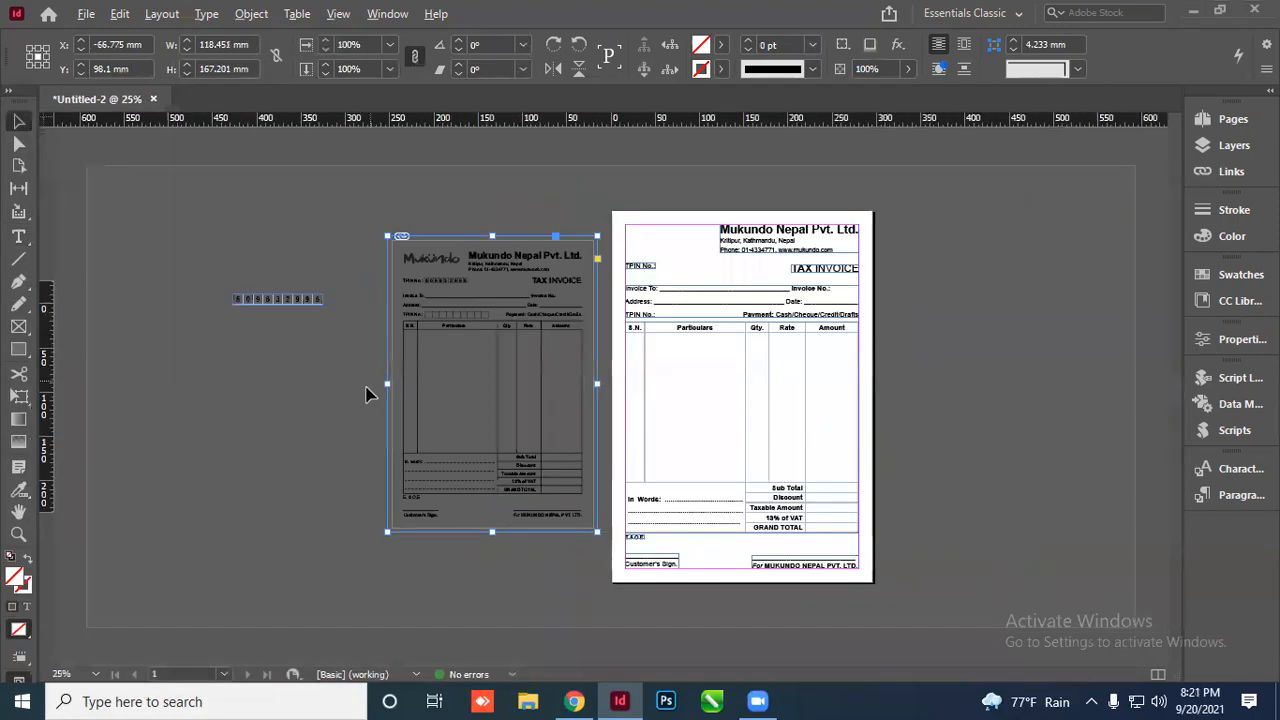
pyautogui.scroll(1, 471, 363)
pyautogui.moveTo(309, 300); pyautogui.dragTo(731, 268)
pyautogui.scroll(2, 731, 268)
pyautogui.moveTo(718, 333); pyautogui.dragTo(698, 326)
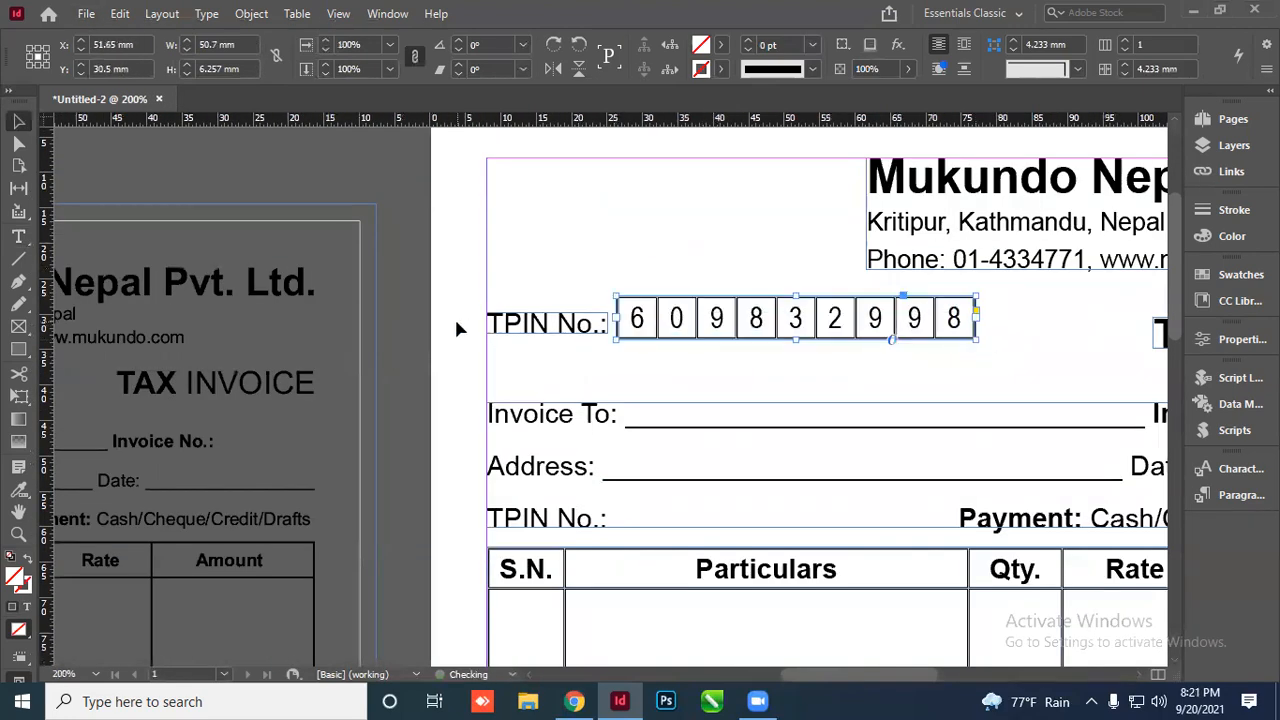
pyautogui.click(456, 322)
# Alt-drag a copy to the lower TPIN No. row and delete its nine digits
pyautogui.scroll(3, 826, 336)
pyautogui.scroll(-5, 734, 309)
pyautogui.moveTo(511, 229); pyautogui.dragTo(508, 356)
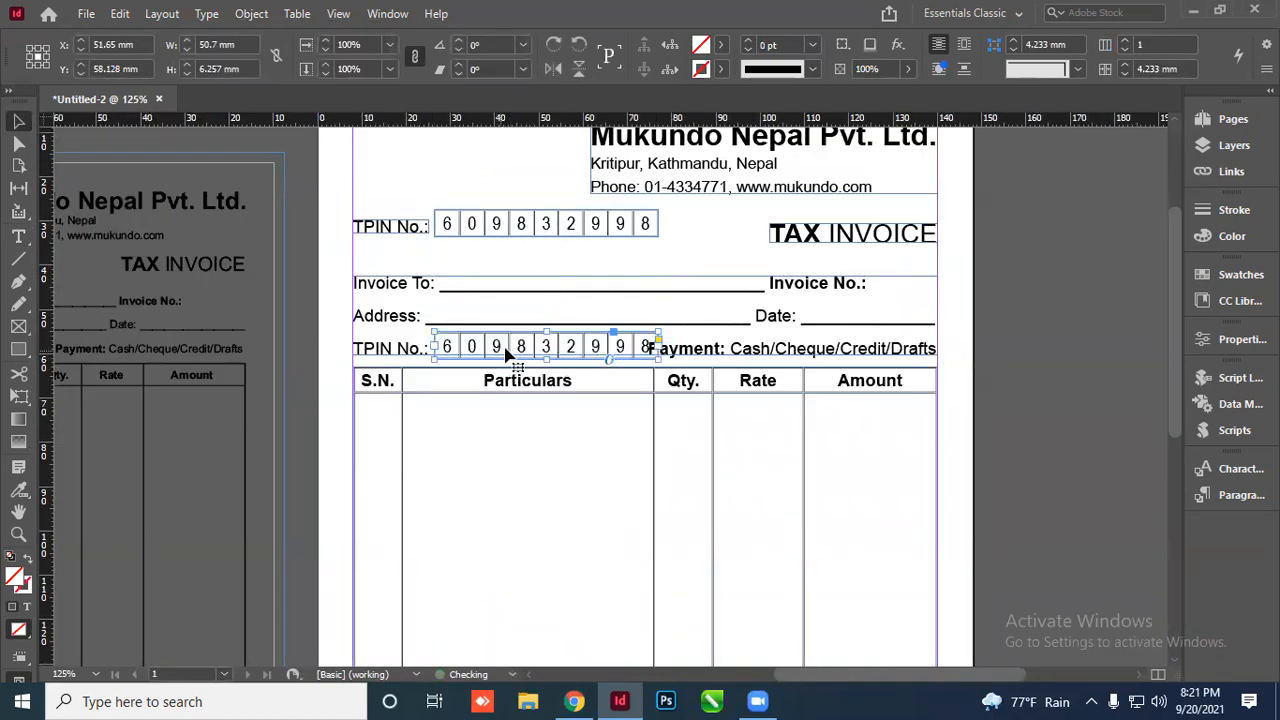
pyautogui.scroll(2, 500, 356)
pyautogui.press('t')
pyautogui.moveTo(338, 336); pyautogui.dragTo(808, 345)
pyautogui.press('Delete')
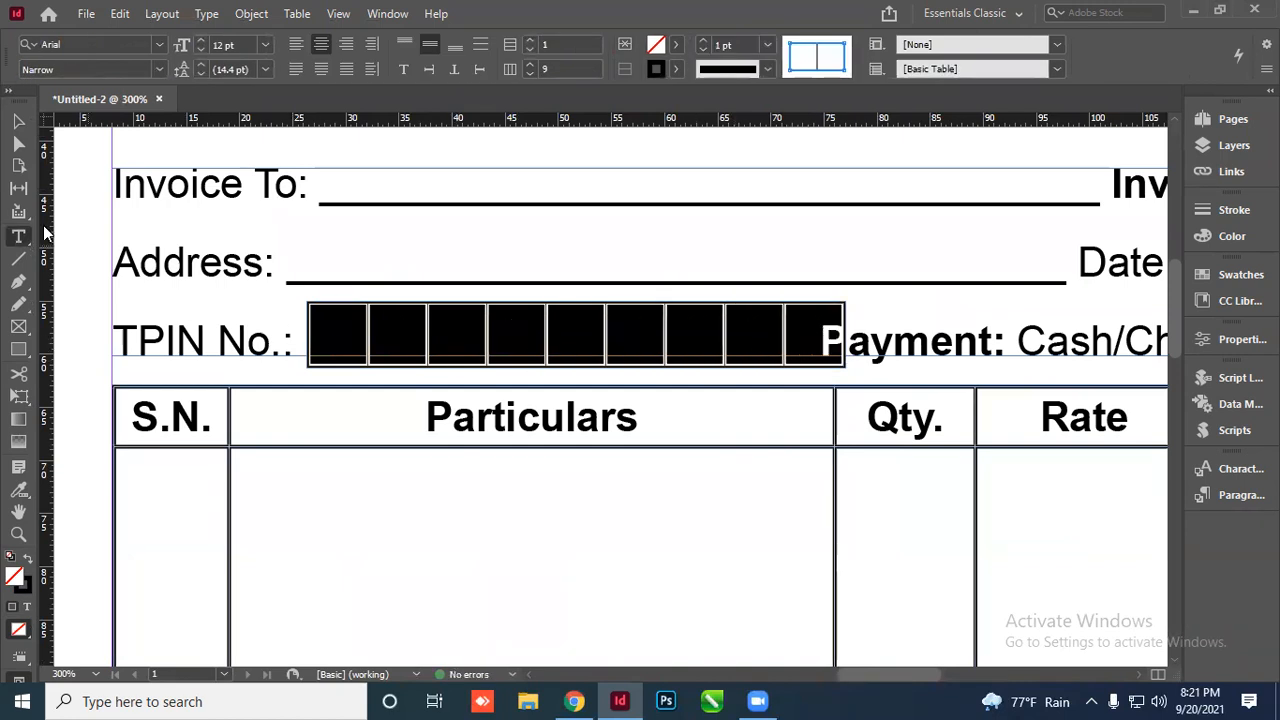
# Select the nine emptied cells of the lower TPIN boxes, then return to object selection
pyautogui.click(18, 122)
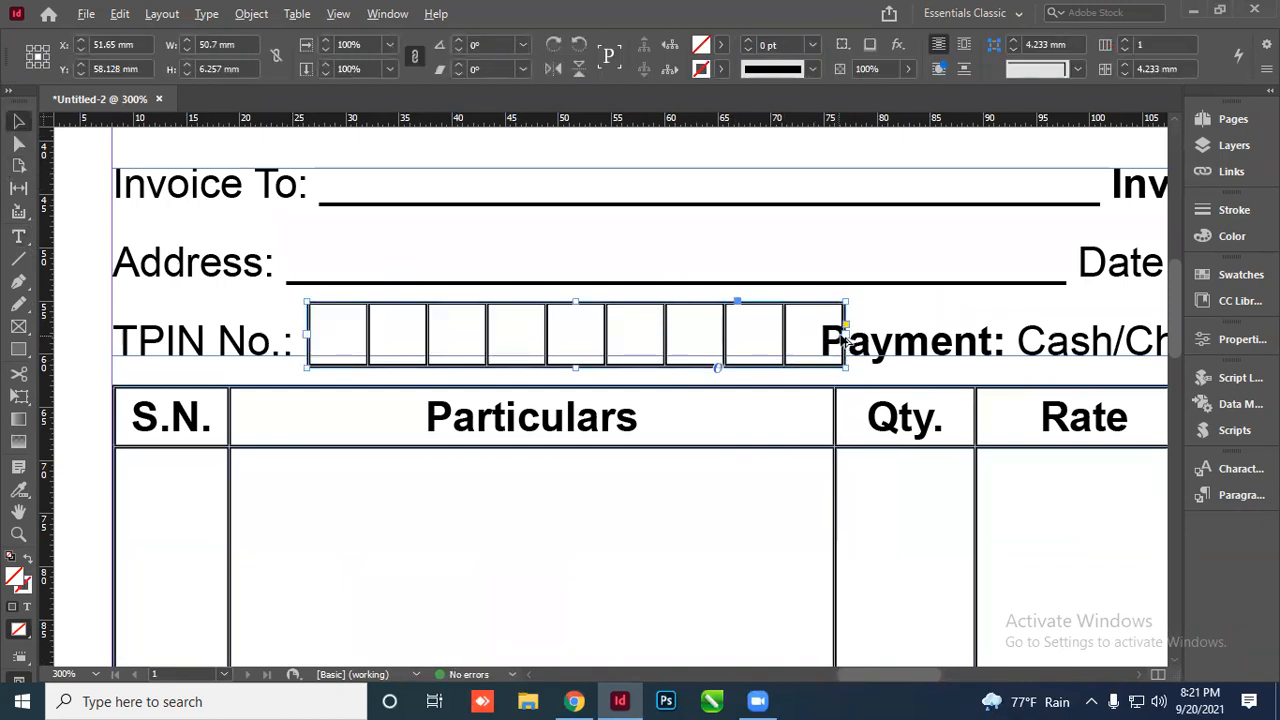
pyautogui.press('t')
pyautogui.moveTo(362, 346); pyautogui.dragTo(786, 334)
pyautogui.moveTo(616, 374); pyautogui.dragTo(520, 363)
pyautogui.press('Escape')
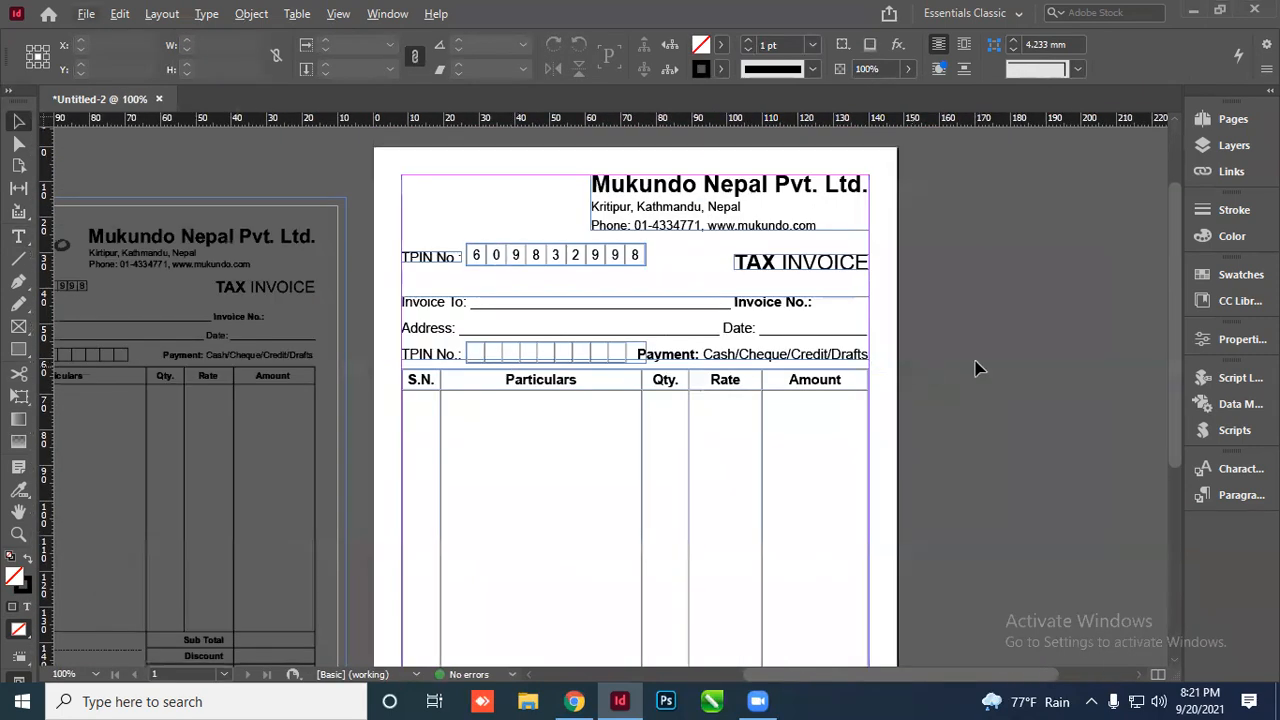
# Check the page in Preview, then nudge the filled TPIN boxes into line with their label
pyautogui.press('w')
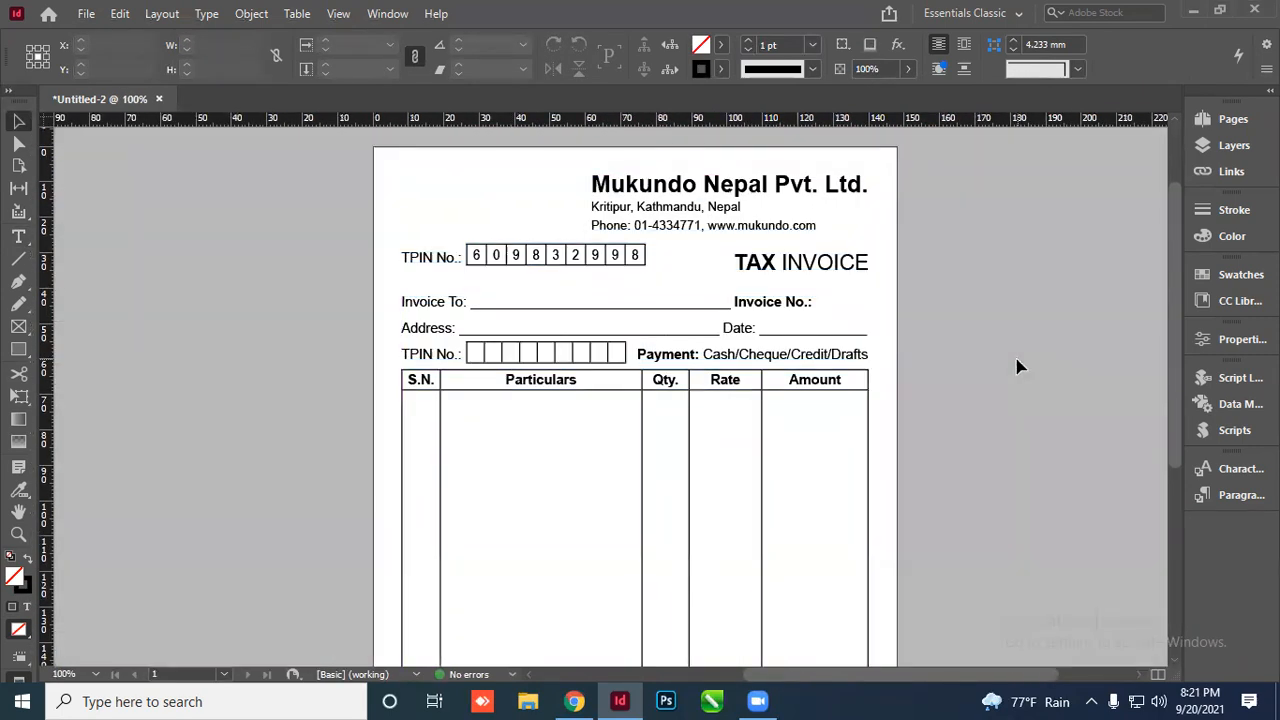
pyautogui.press('w')
pyautogui.scroll(2, 490, 290)
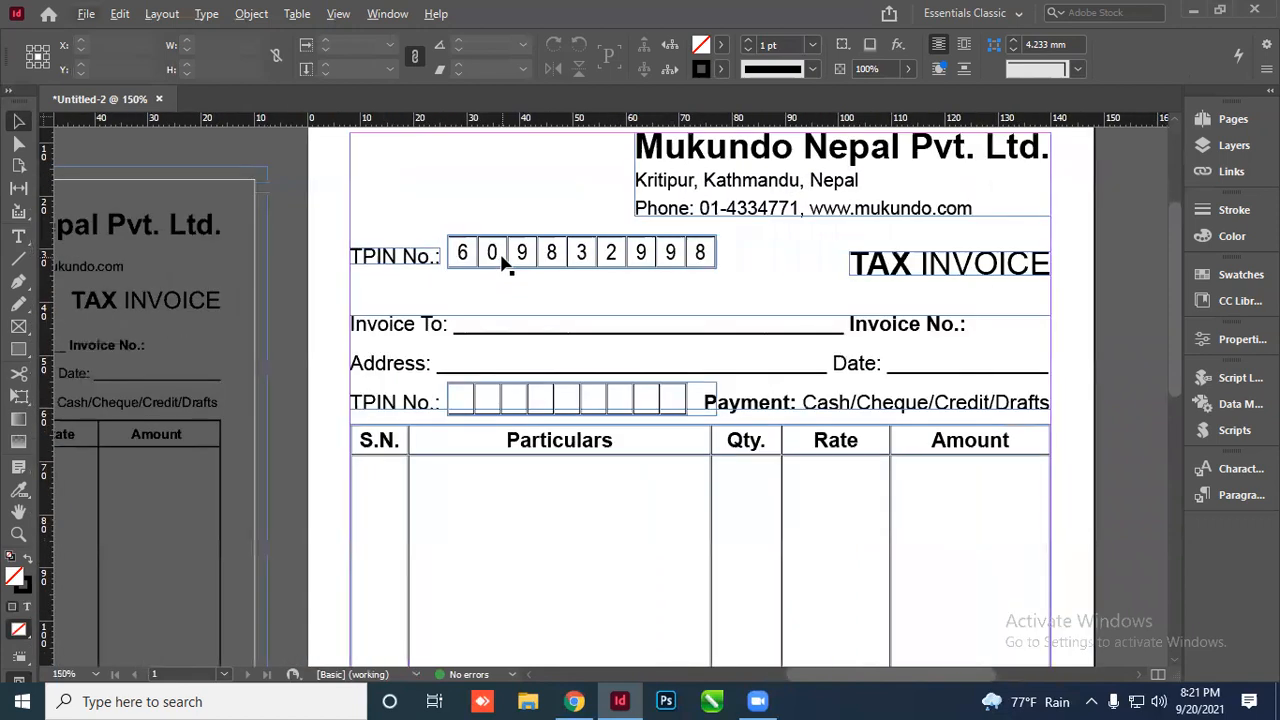
pyautogui.click(505, 262)
pyautogui.press('Down')
pyautogui.press('Down')
pyautogui.press('Left')
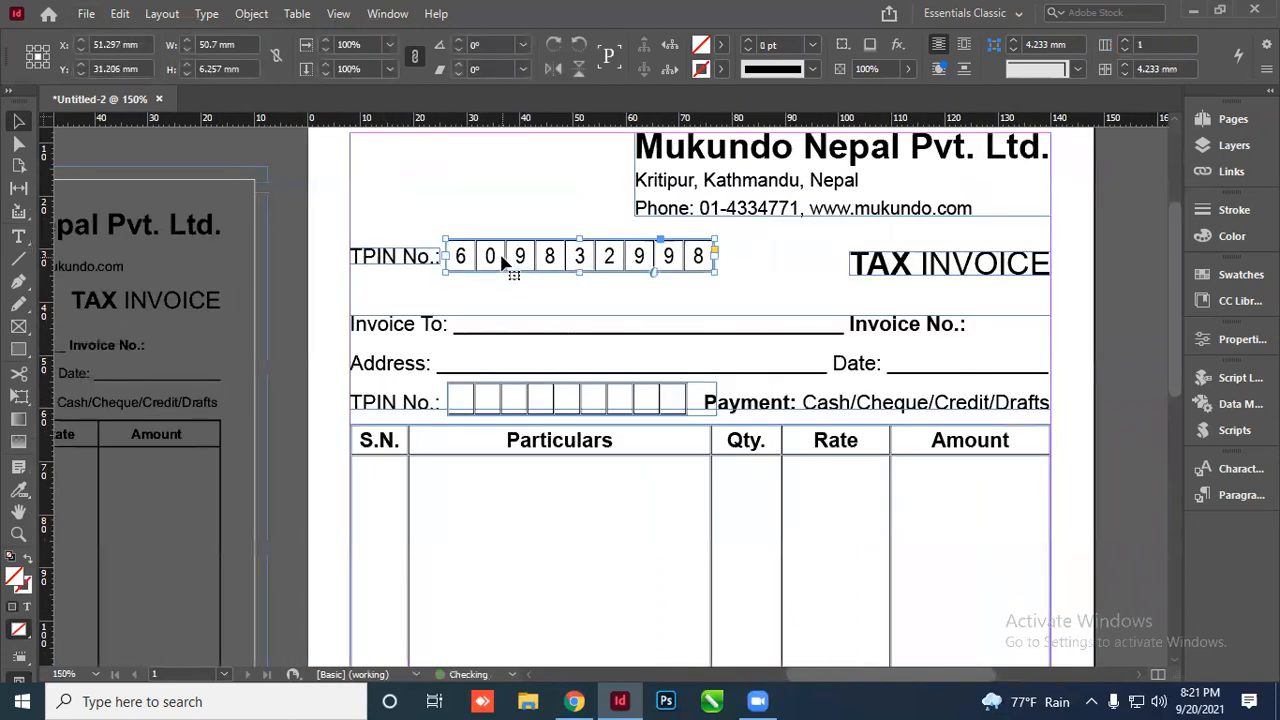
pyautogui.click(296, 251)
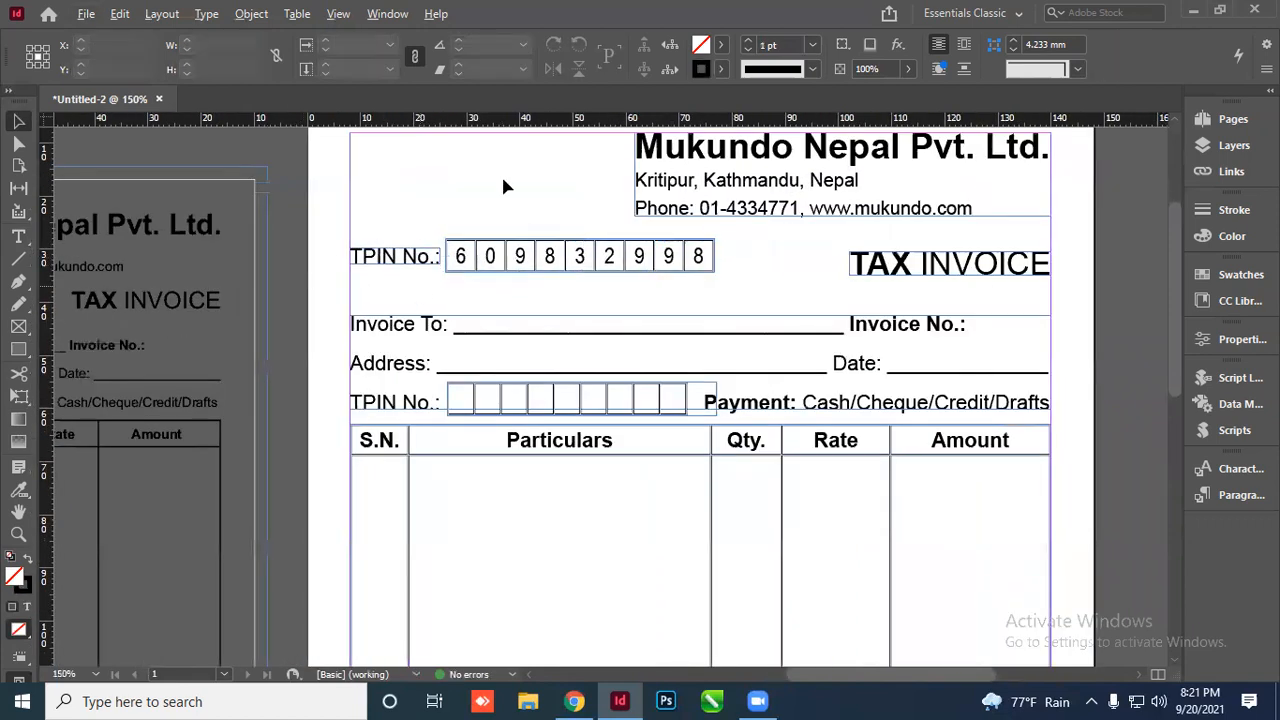
# Pan the view from the reference invoice back toward the invoice page
pyautogui.scroll(-3, 503, 186)
pyautogui.scroll(5, 478, 222)
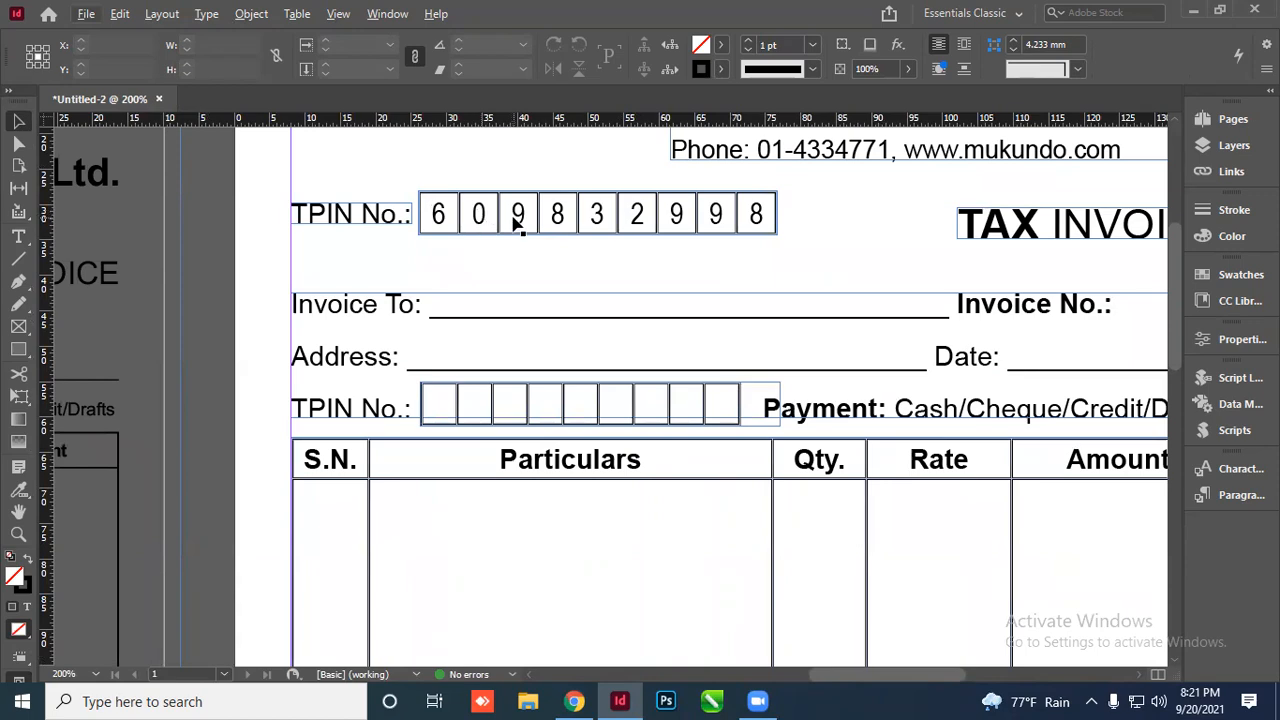
pyautogui.scroll(-4, 580, 223)
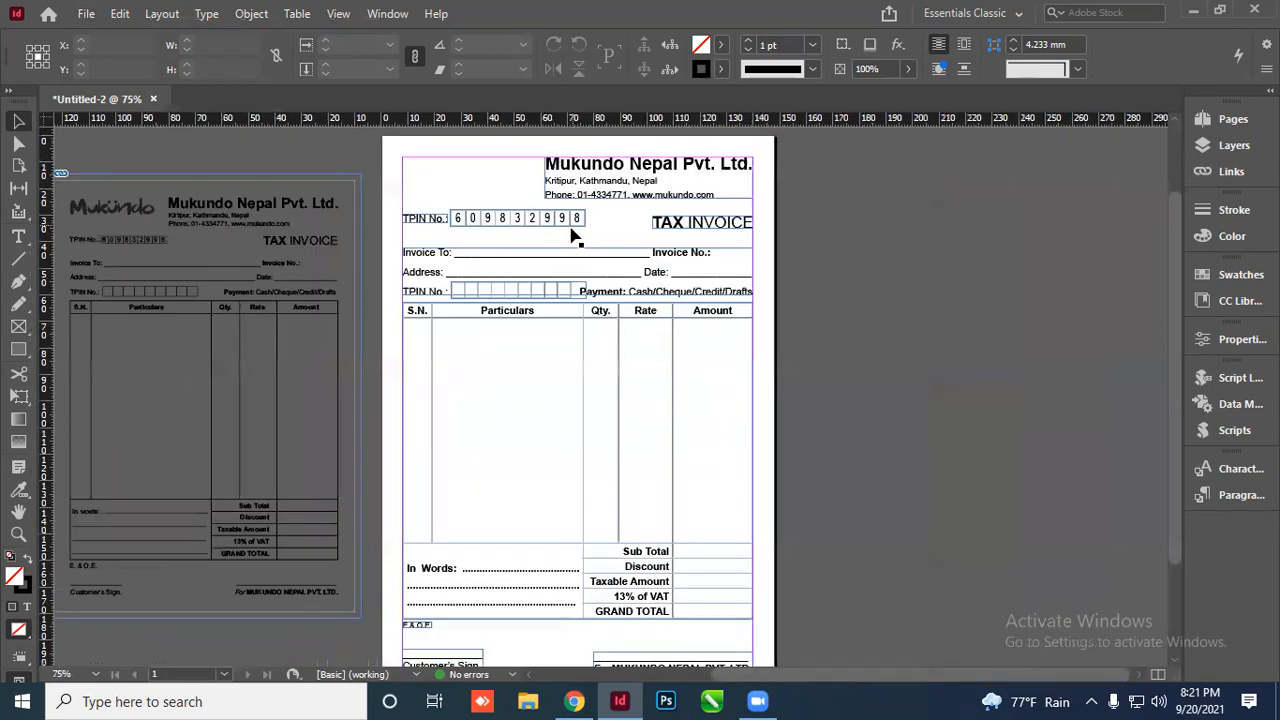
pyautogui.click(289, 245)
pyautogui.hscroll(-1, 289, 245)
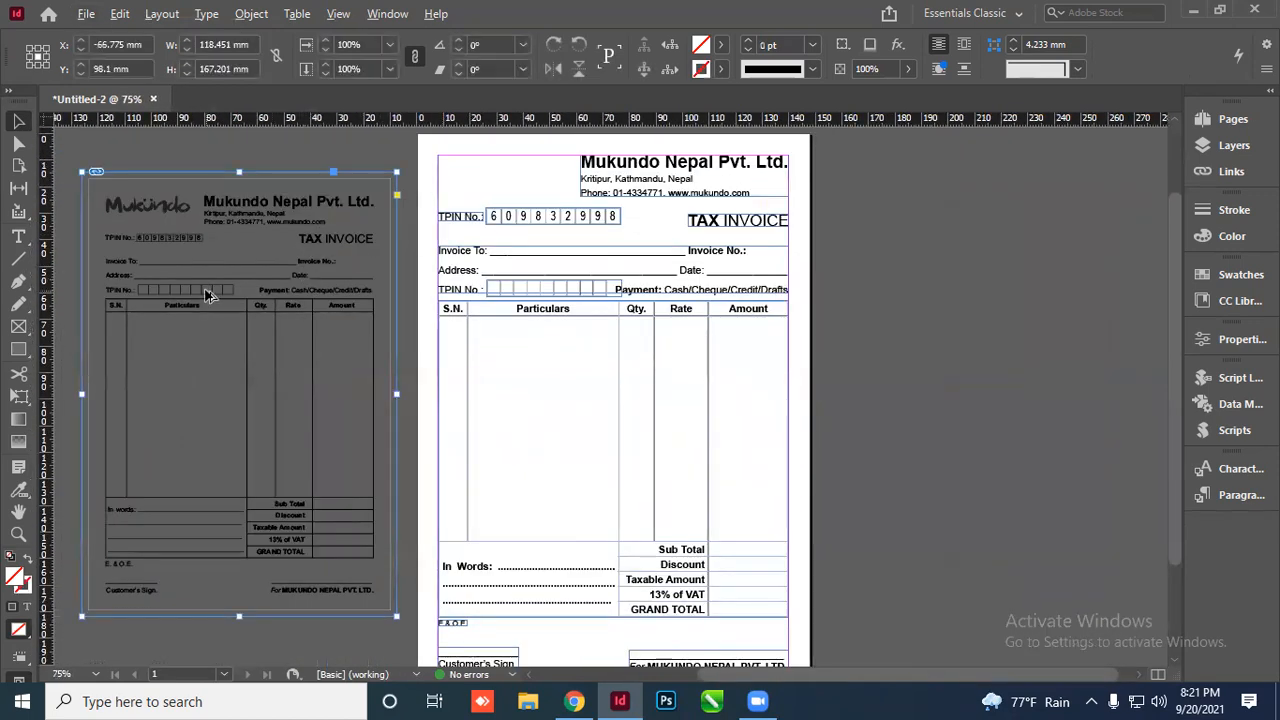
pyautogui.moveTo(207, 289); pyautogui.dragTo(365, 277)
pyautogui.click(1127, 303)
pyautogui.scroll(2, 1127, 310)
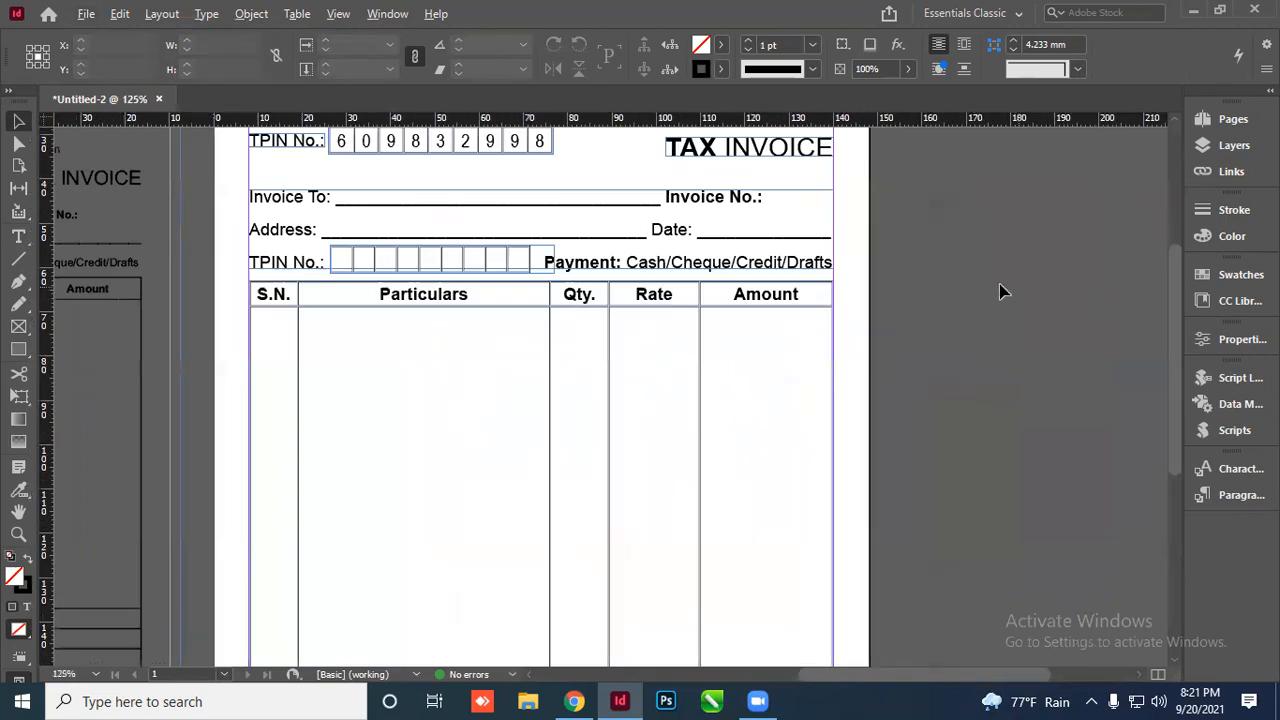
pyautogui.scroll(-2, 1000, 291)
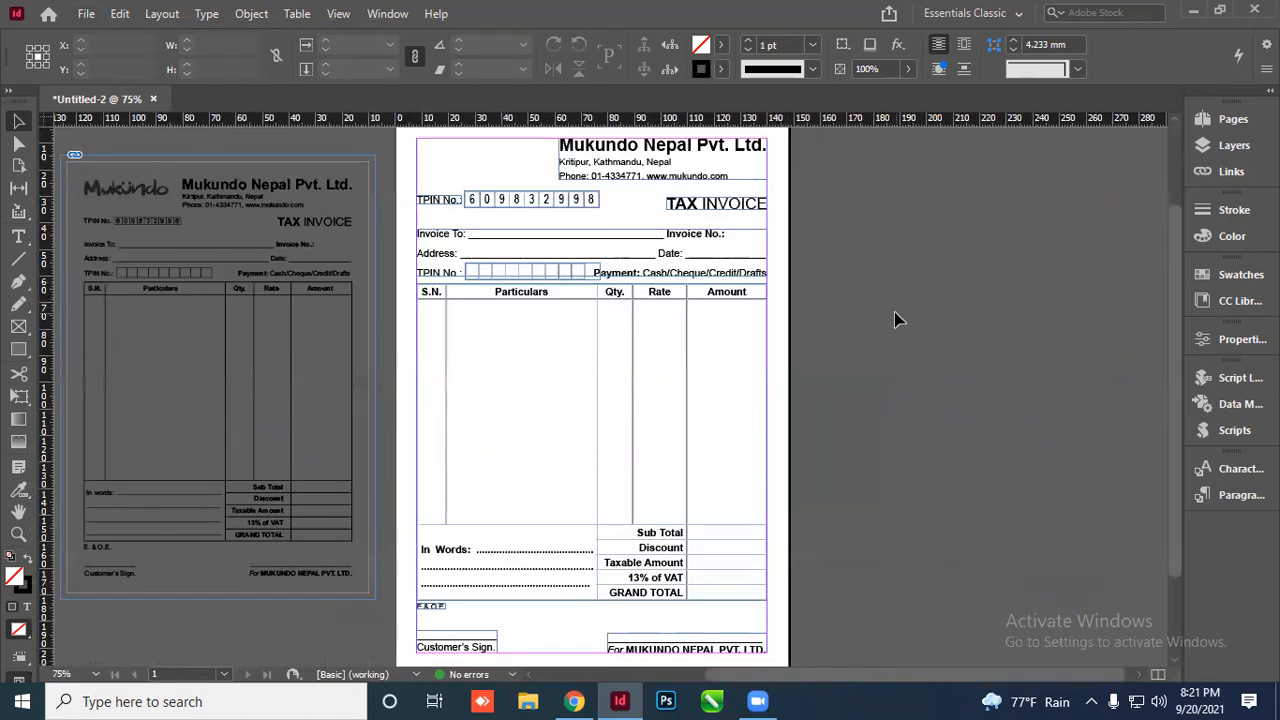
pyautogui.scroll(4, 569, 274)
# Narrow the empty lower TPIN box frame to 45.2 mm so it ends before Payment
pyautogui.click(606, 284)
pyautogui.click(643, 260)
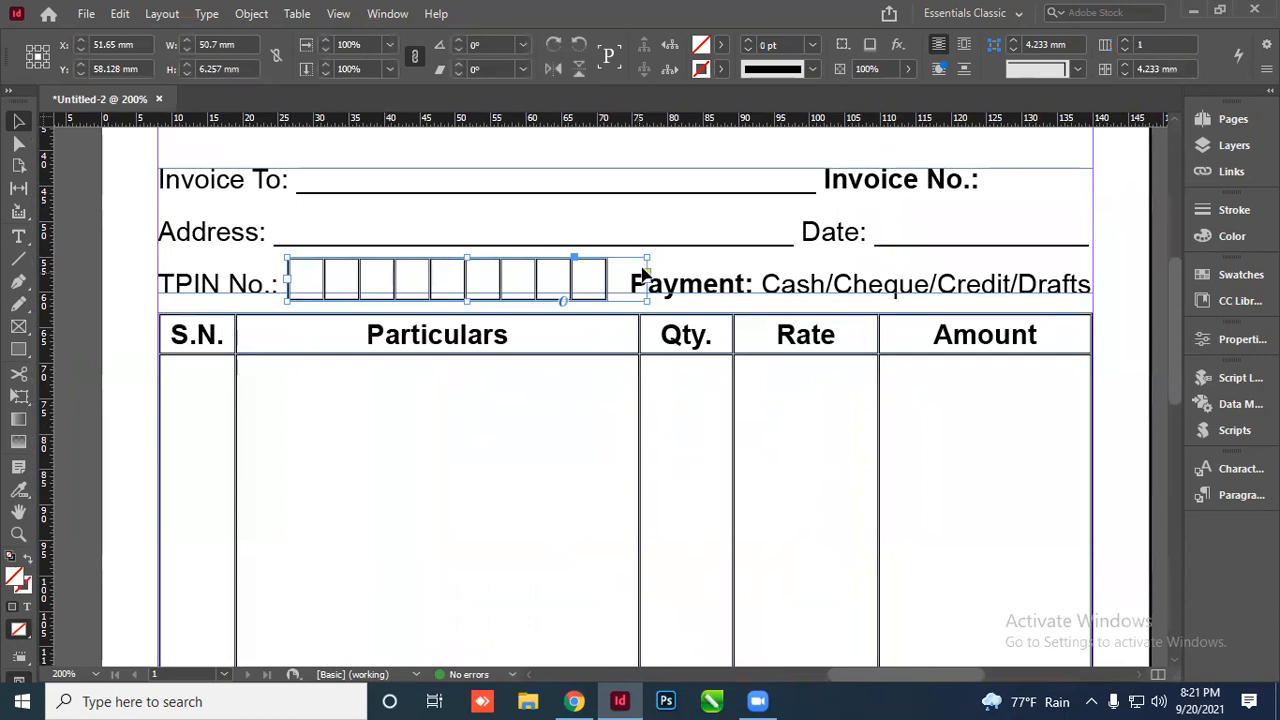
pyautogui.press('t')
pyautogui.click(18, 121)
pyautogui.click(606, 289)
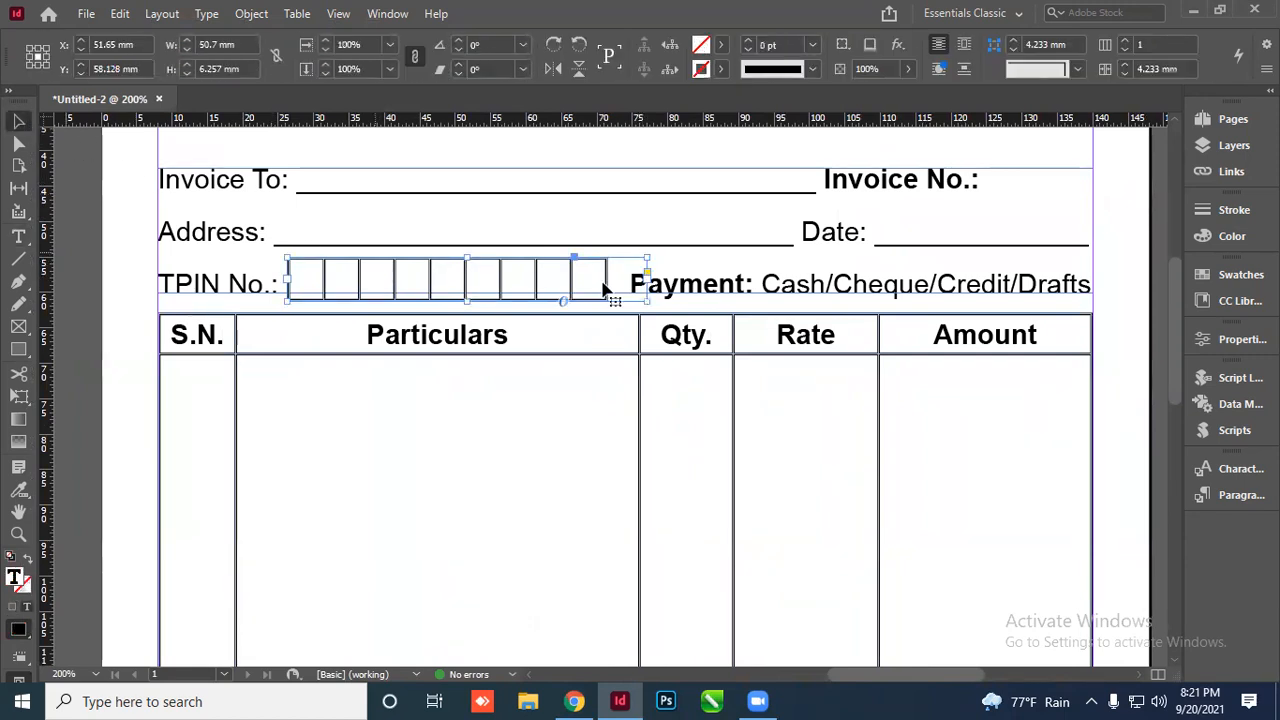
pyautogui.scroll(-2, 619, 290)
pyautogui.scroll(-1, 619, 293)
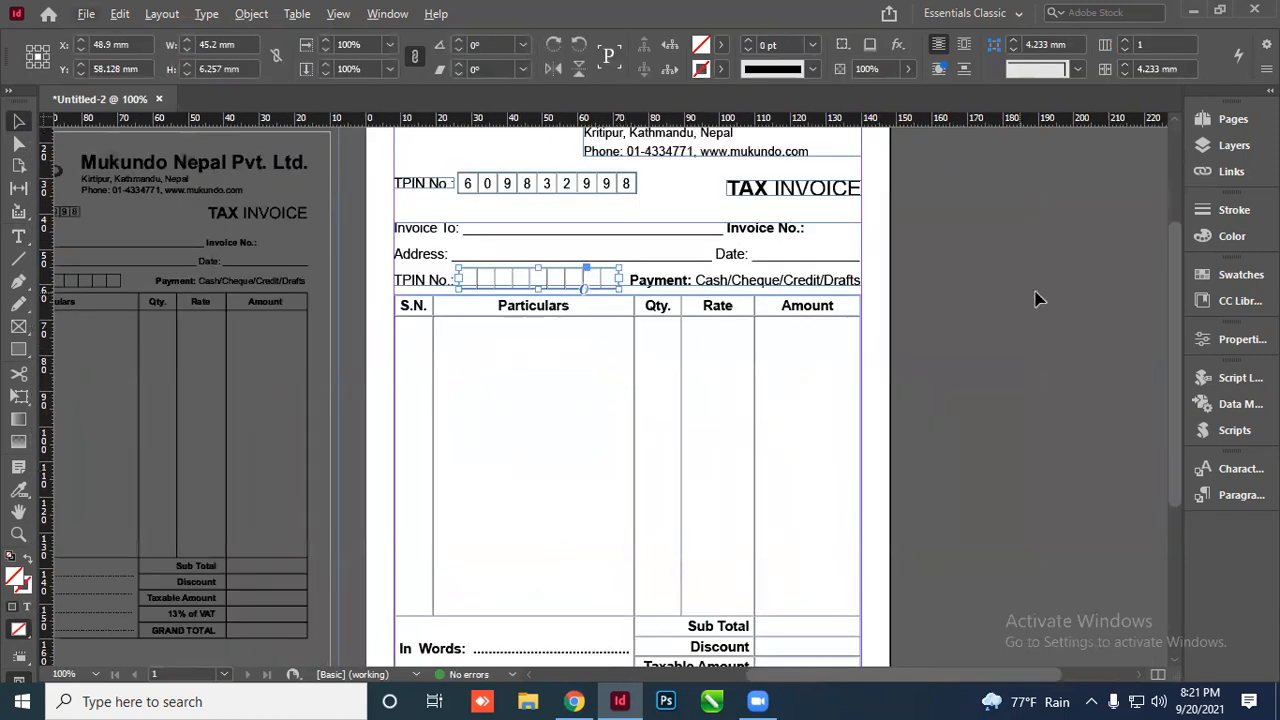
pyautogui.click(1037, 298)
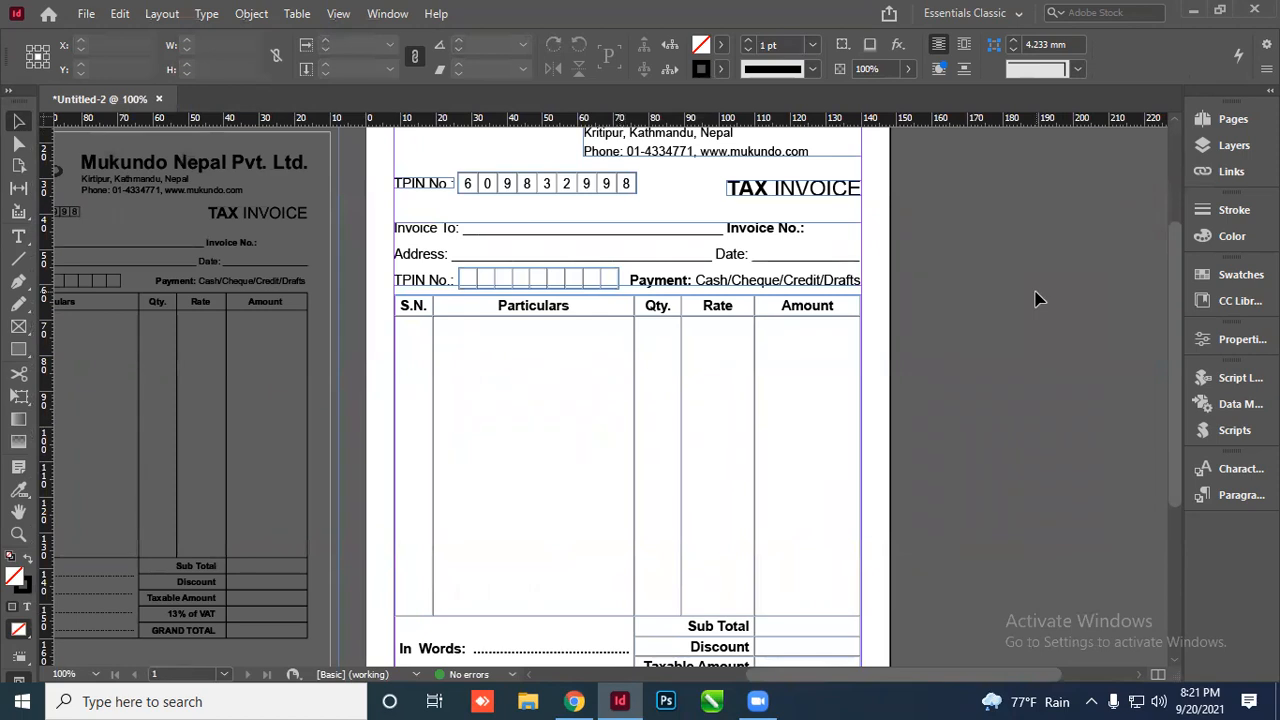
pyautogui.scroll(2, 1025, 300)
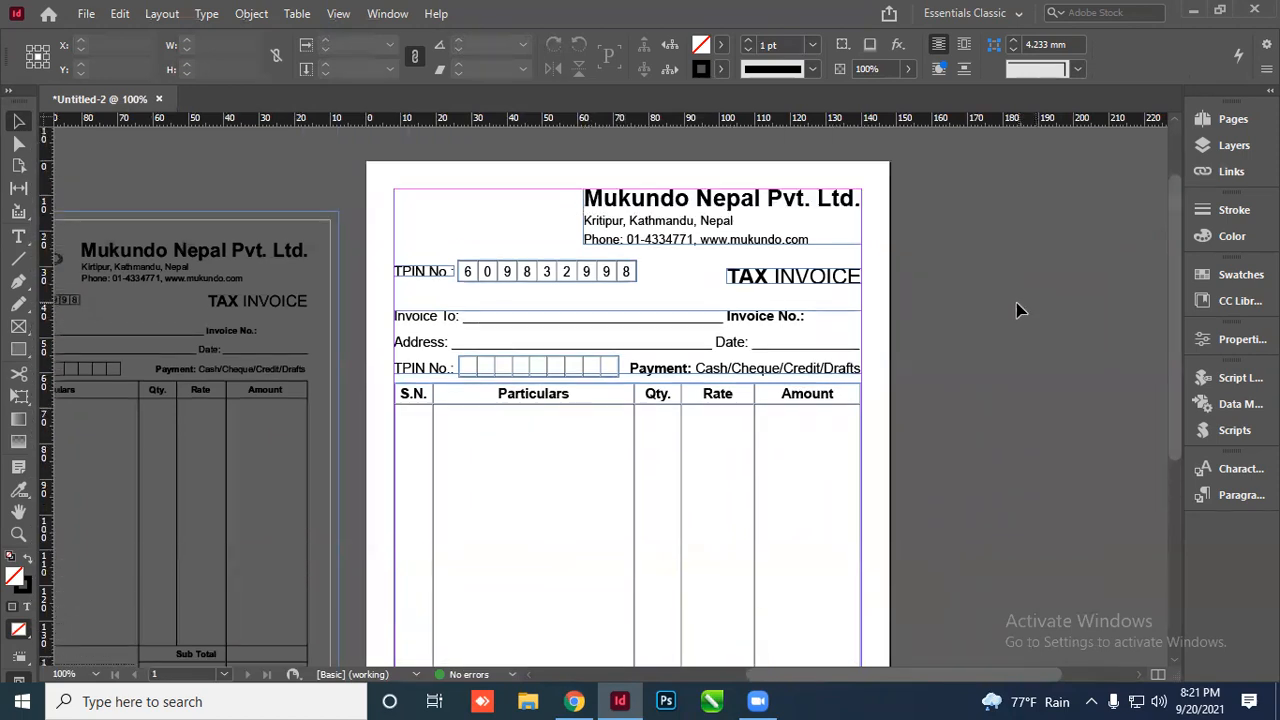
pyautogui.click(642, 216)
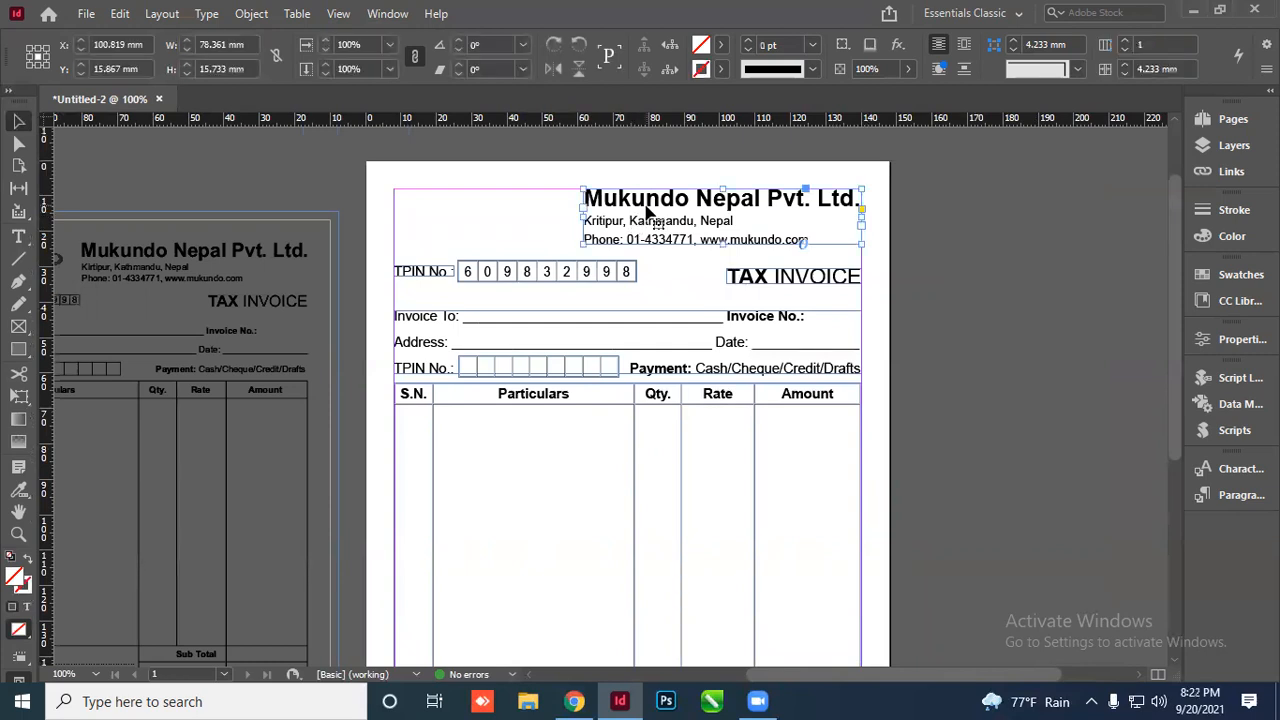
pyautogui.doubleClick(648, 210)
pyautogui.moveTo(584, 198); pyautogui.dragTo(858, 198)
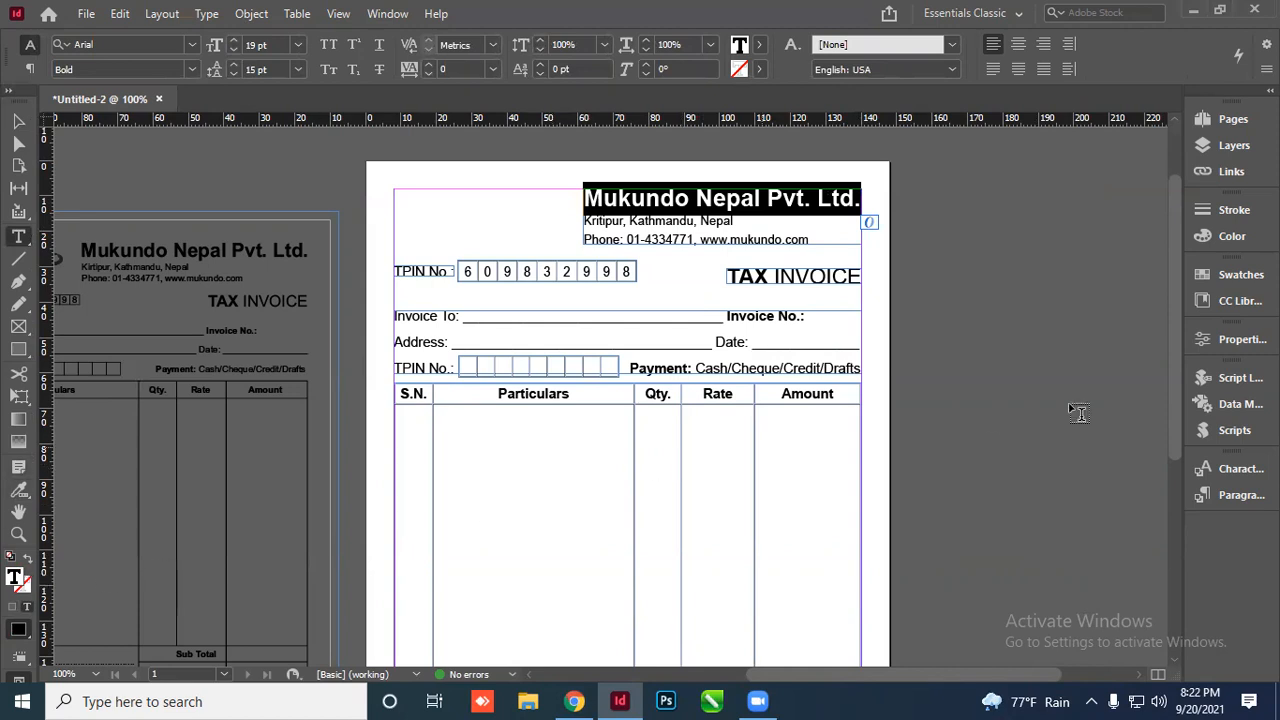
pyautogui.click(14, 122)
pyautogui.click(210, 165)
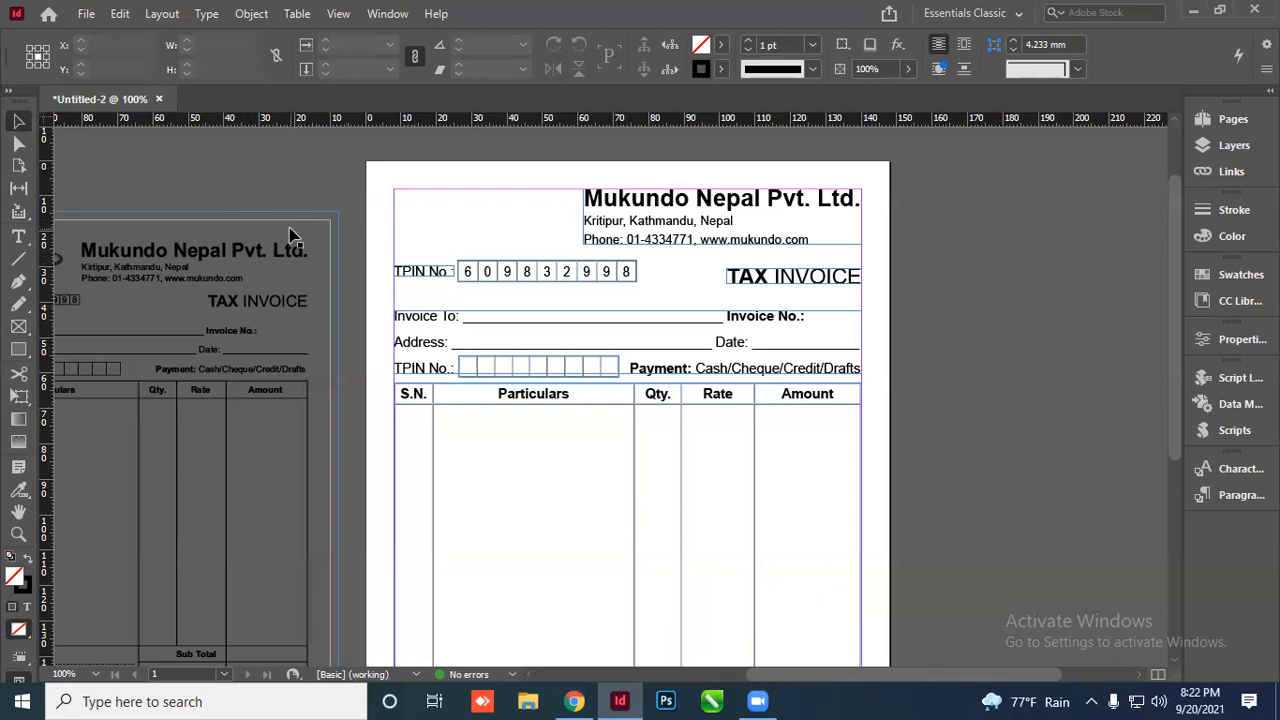
# Reposition the reference invoice image on the pasteboard, discarding a trial duplicate
pyautogui.hotkey('ctrl', '-')
pyautogui.hotkey('ctrl', '-')
pyautogui.hotkey('ctrl', '=')
pyautogui.moveTo(580, 323); pyautogui.dragTo(290, 290)
pyautogui.hotkey('ctrl', '=')
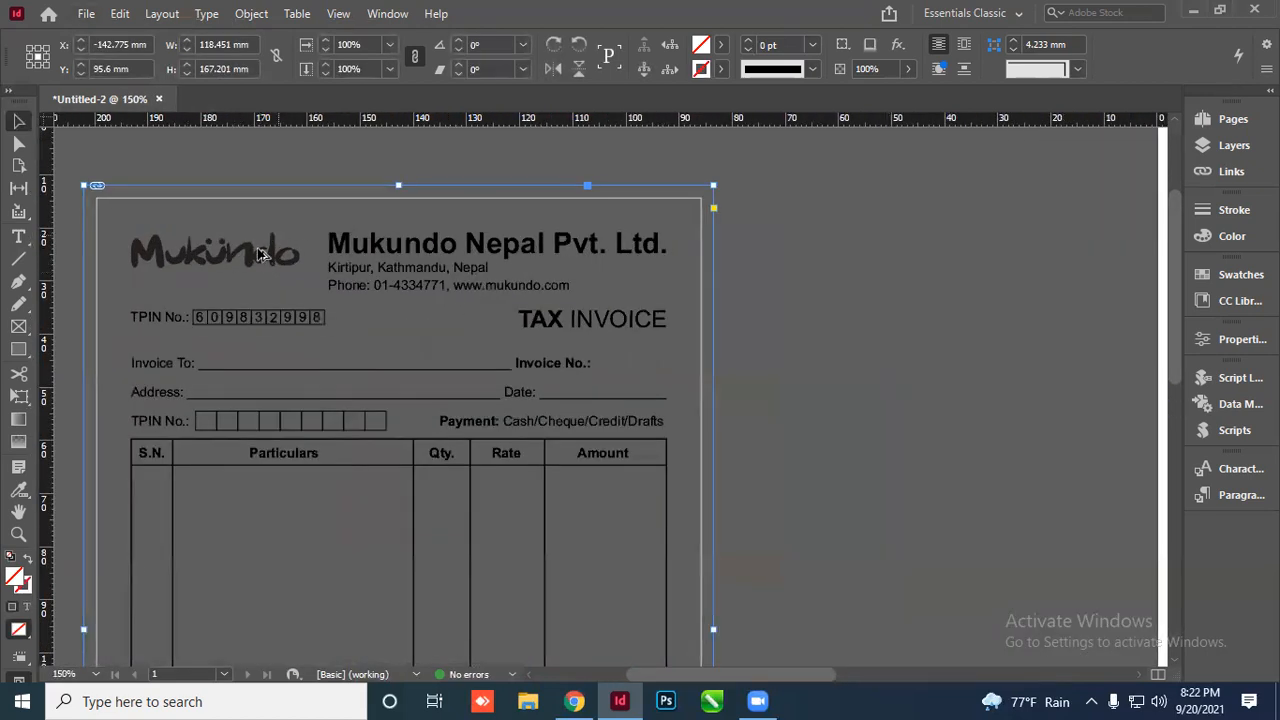
pyautogui.hotkey('ctrl', '-')
pyautogui.moveTo(340, 280); pyautogui.dragTo(224, 274)
pyautogui.moveTo(580, 318); pyautogui.dragTo(443, 288)
pyautogui.hotkey('ctrl', '=')
pyautogui.hotkey('ctrl', '=')
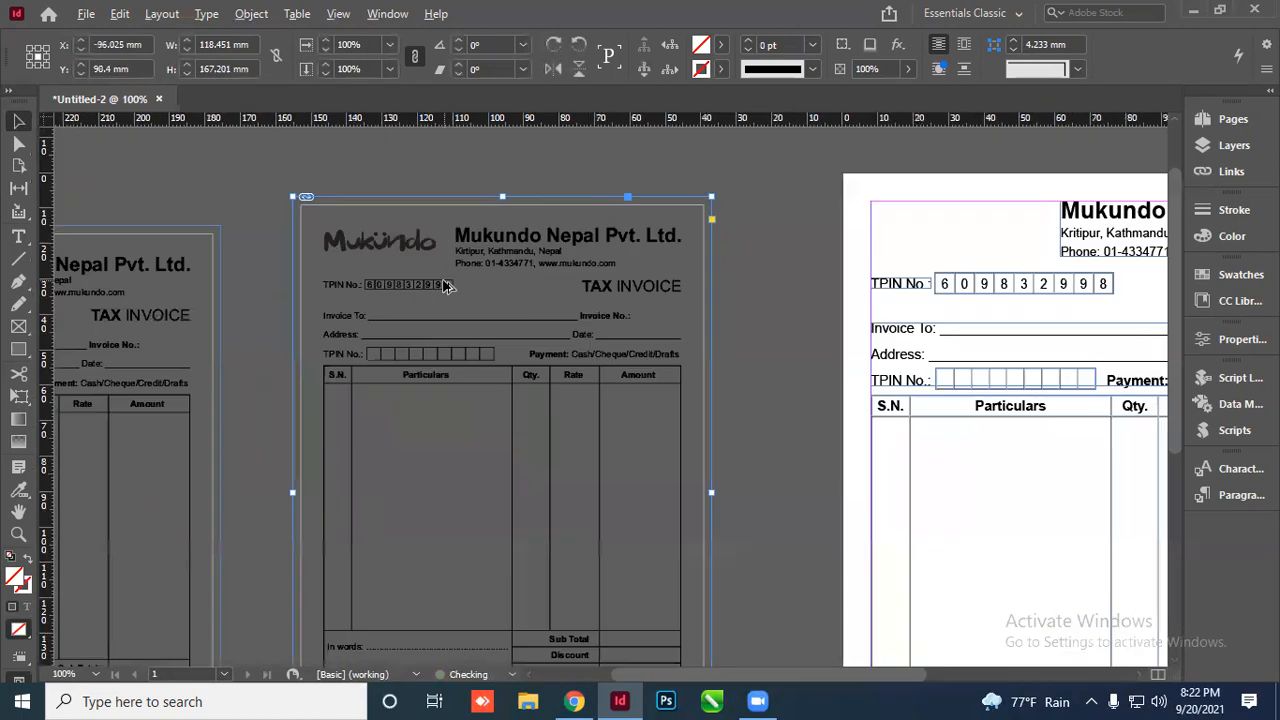
pyautogui.hotkey('ctrl', '-')
pyautogui.hotkey('ctrl', '-')
pyautogui.press('Delete')
# Alt-drag a duplicate of the reference invoice beside the original and select it
pyautogui.click(229, 305)
pyautogui.moveTo(229, 305); pyautogui.dragTo(458, 318)
pyautogui.click(466, 230)
pyautogui.scroll(3, 398, 300)
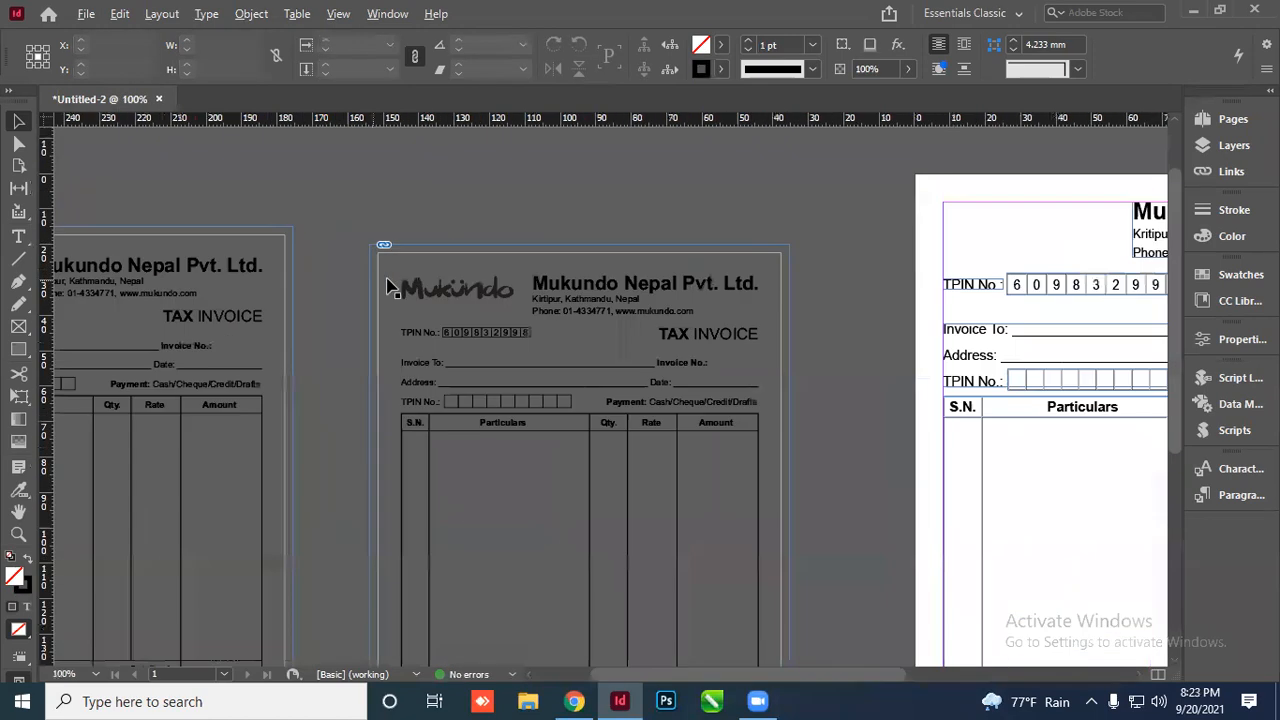
pyautogui.scroll(-2, 470, 303)
pyautogui.click(545, 310)
pyautogui.scroll(-1, 573, 300)
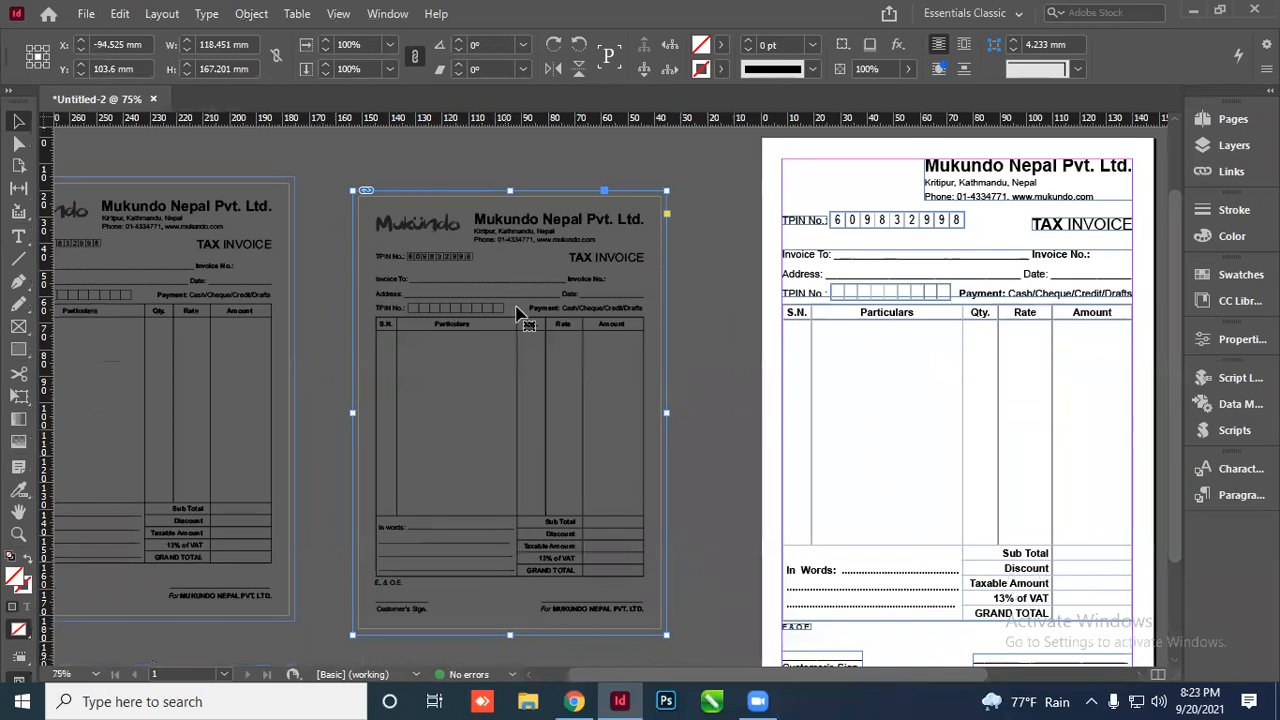
# Crop the duplicate's frame edges down to just the Mukundo logo
pyautogui.moveTo(533, 340); pyautogui.dragTo(533, 220)
pyautogui.hotkey('ctrl', '=')
pyautogui.moveTo(289, 206); pyautogui.dragTo(326, 207)
pyautogui.moveTo(922, 207); pyautogui.dragTo(521, 207)
pyautogui.moveTo(424, 151); pyautogui.dragTo(425, 177)
# Move the cropped logo to the invoice's top-left corner beside the company name
pyautogui.scroll(-3, 277, 366)
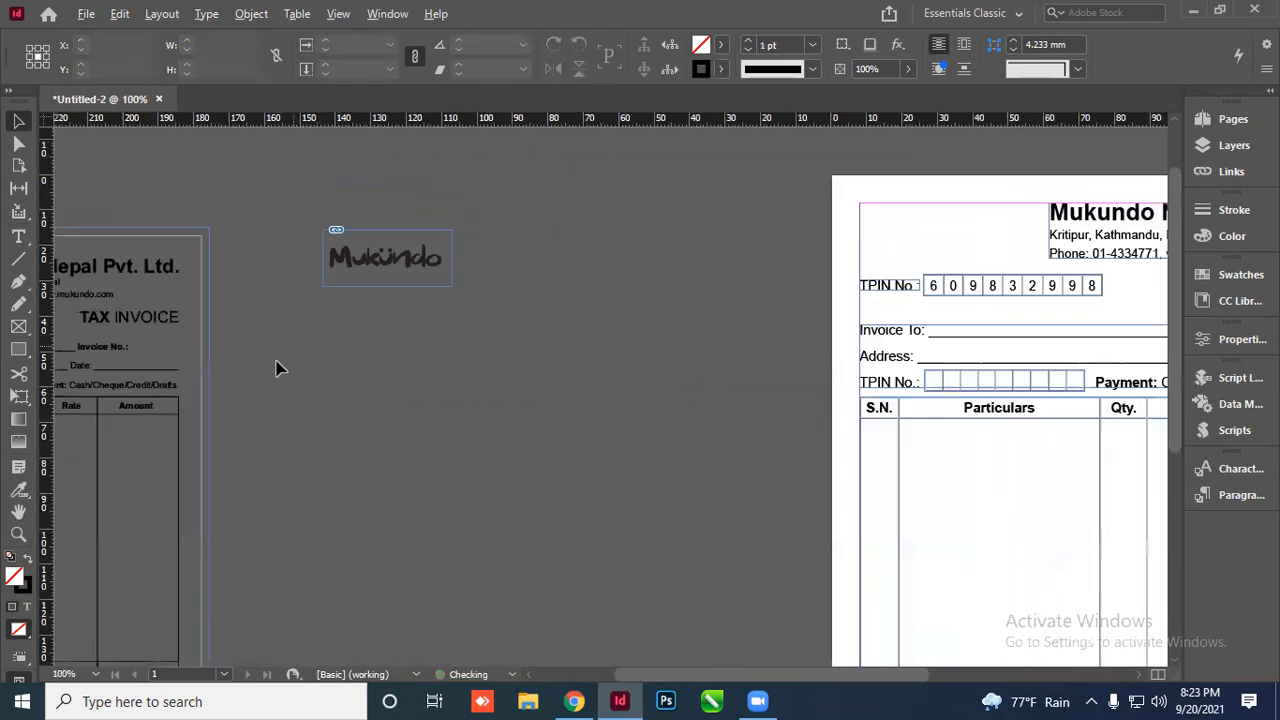
pyautogui.moveTo(390, 285); pyautogui.dragTo(799, 269)
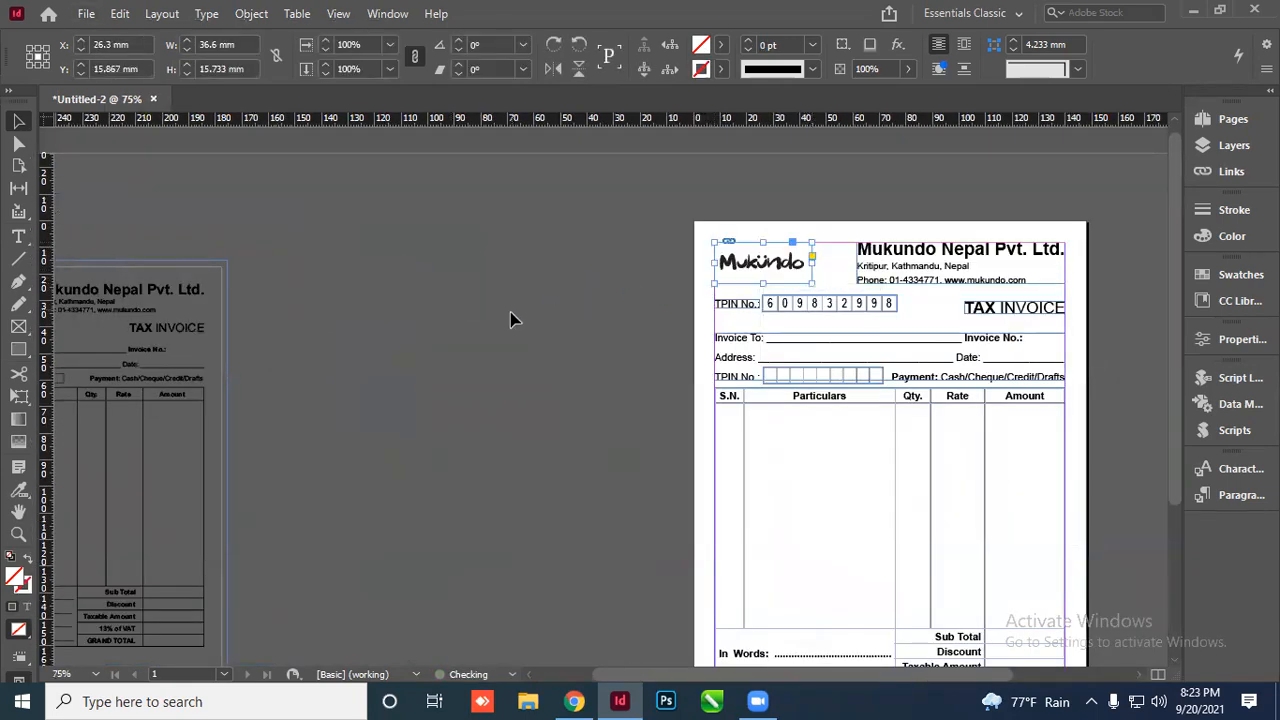
pyautogui.click(511, 318)
pyautogui.scroll(4, 858, 262)
pyautogui.scroll(-3, 219, 216)
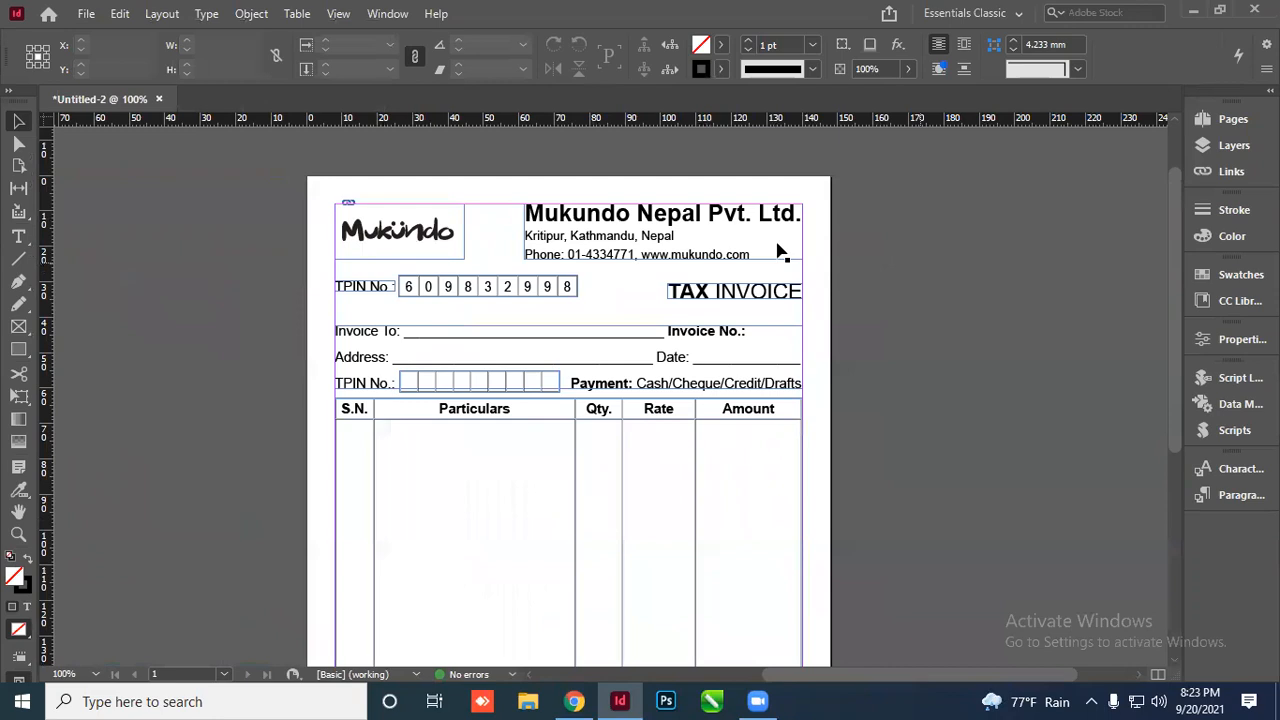
pyautogui.scroll(-2, 779, 251)
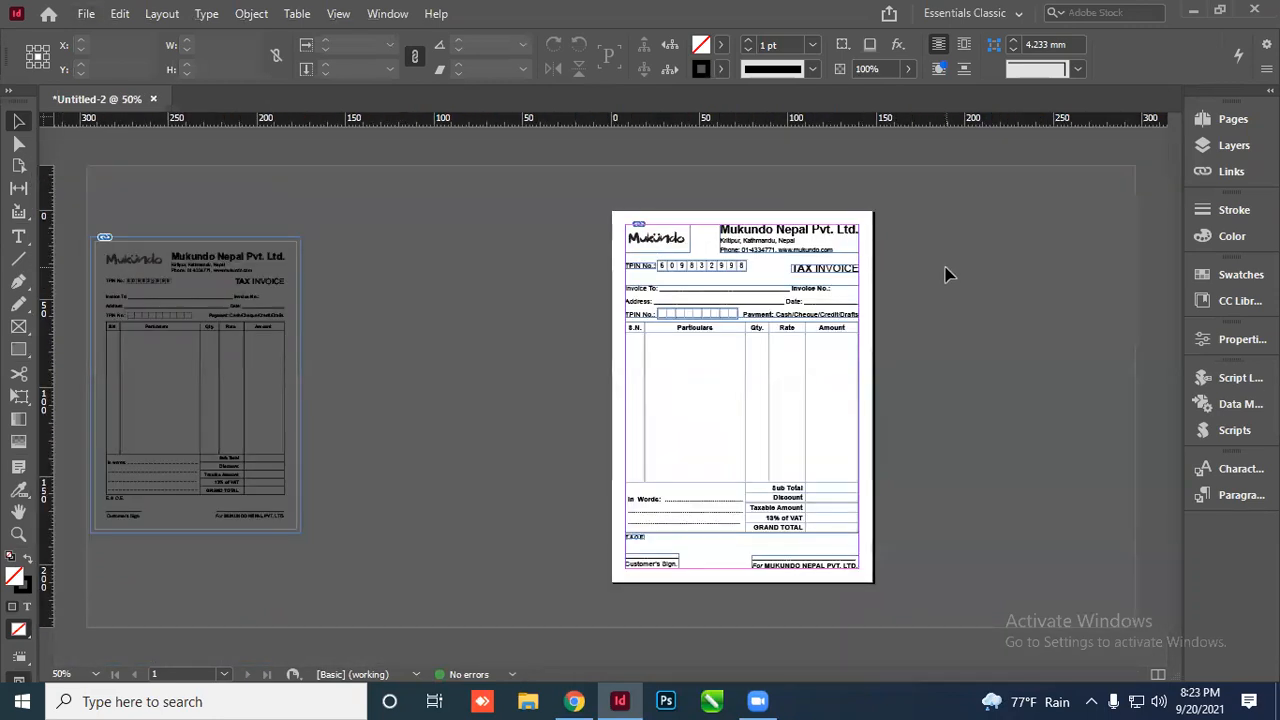
pyautogui.moveTo(290, 296); pyautogui.dragTo(337, 298)
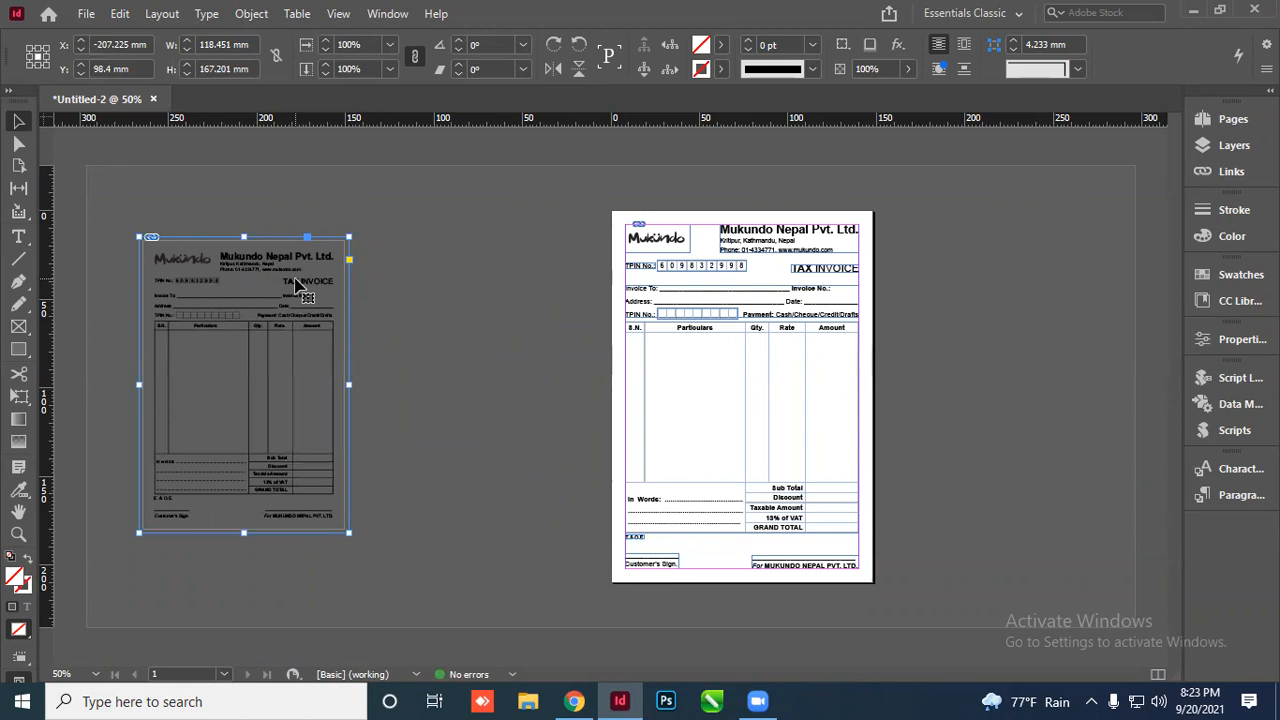
pyautogui.moveTo(297, 285); pyautogui.dragTo(538, 276)
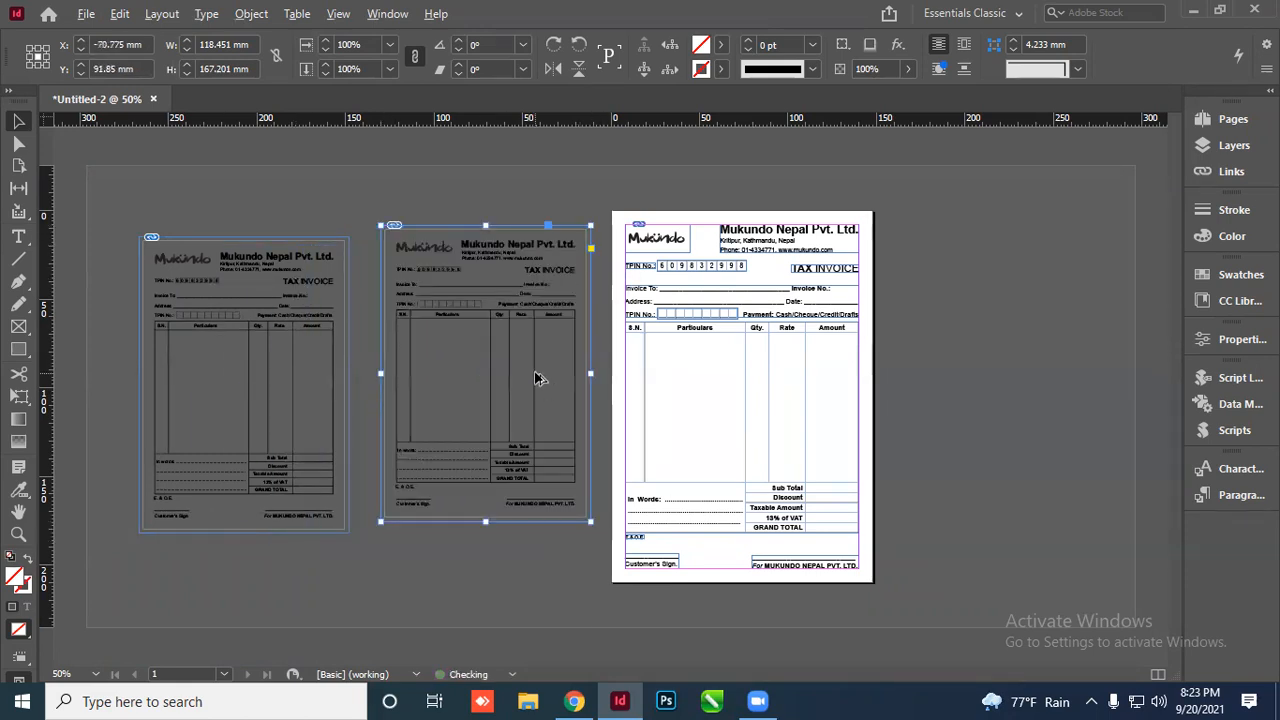
pyautogui.hotkey('ctrl', '=')
pyautogui.moveTo(513, 185); pyautogui.dragTo(518, 285)
pyautogui.hotkey('ctrl', 'z')
pyautogui.moveTo(509, 177); pyautogui.dragTo(509, 297)
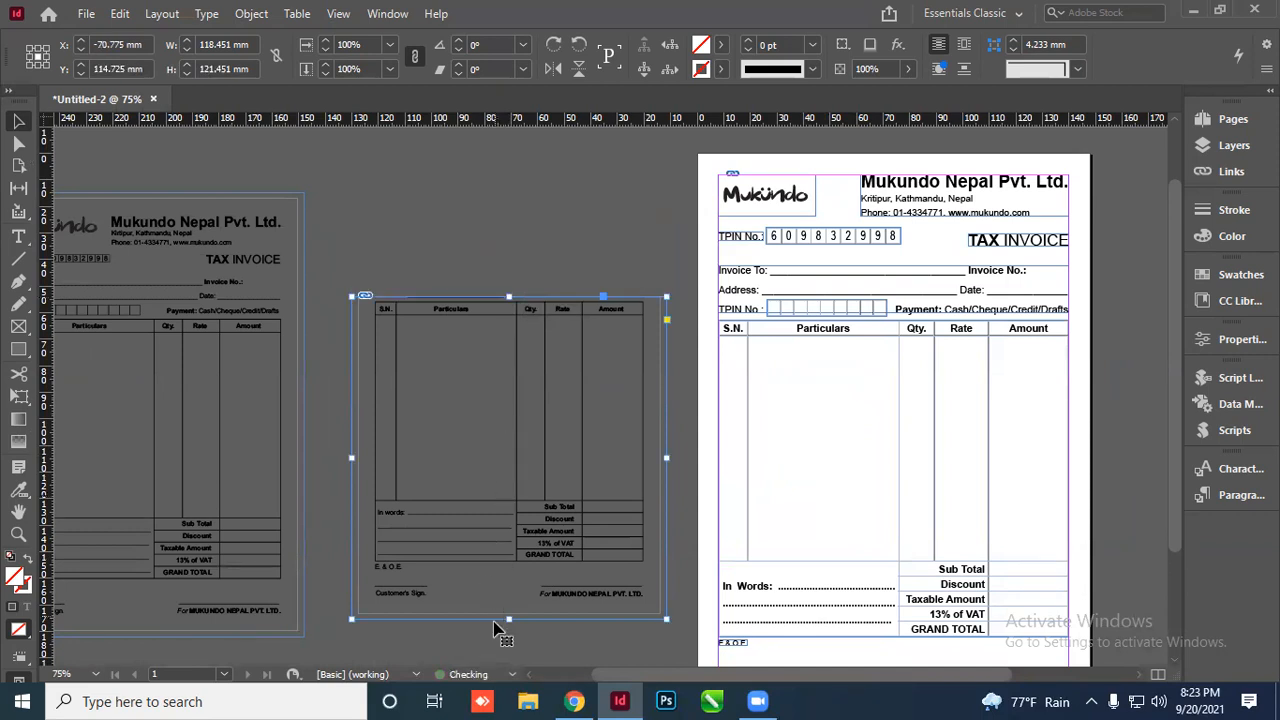
pyautogui.moveTo(509, 619); pyautogui.dragTo(520, 573)
pyautogui.moveTo(351, 435); pyautogui.dragTo(373, 440)
pyautogui.moveTo(666, 438); pyautogui.dragTo(649, 450)
pyautogui.click(666, 457)
pyautogui.scroll(4, 626, 446)
pyautogui.scroll(-2, 500, 419)
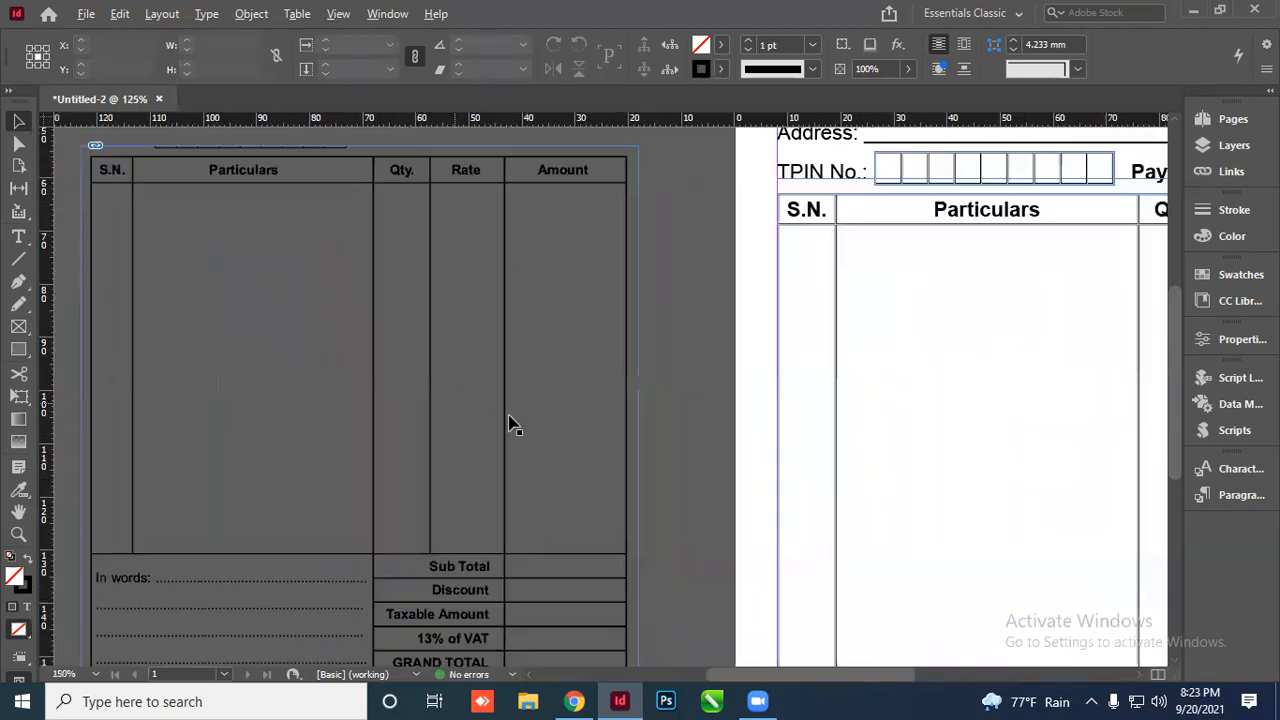
pyautogui.scroll(-1, 508, 424)
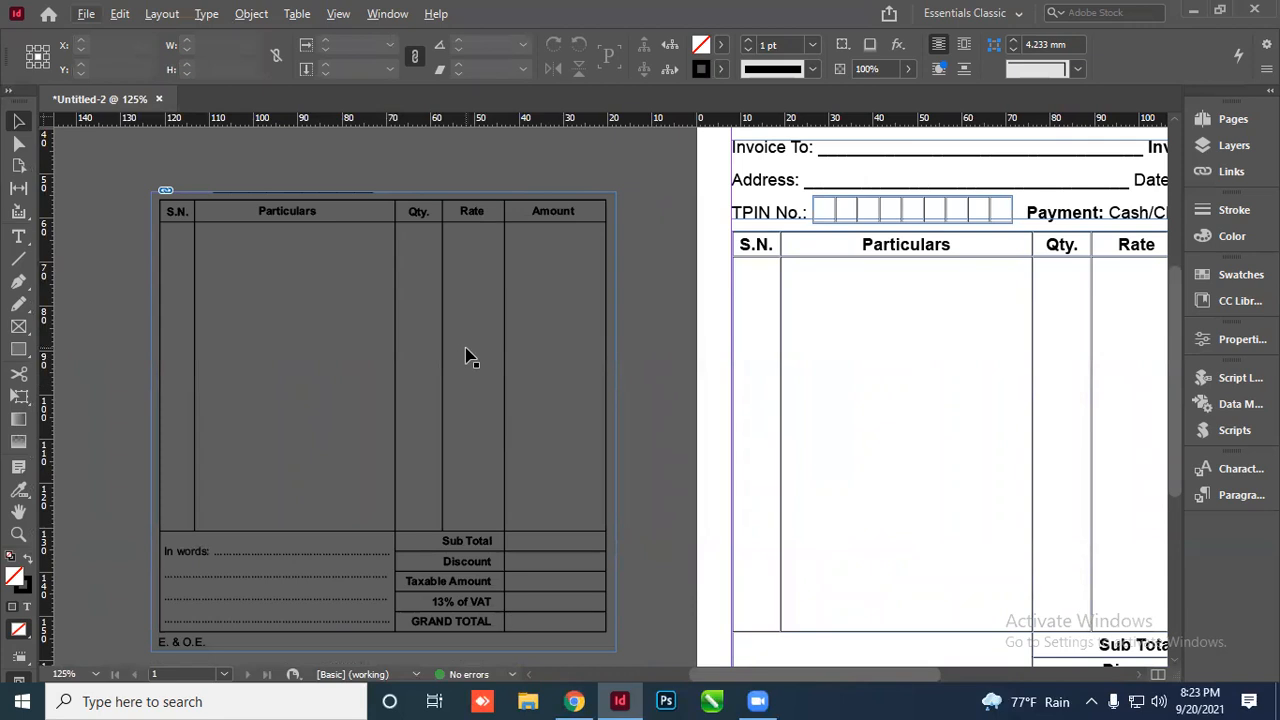
pyautogui.moveTo(465, 355); pyautogui.dragTo(494, 294)
pyautogui.scroll(-4, 480, 409)
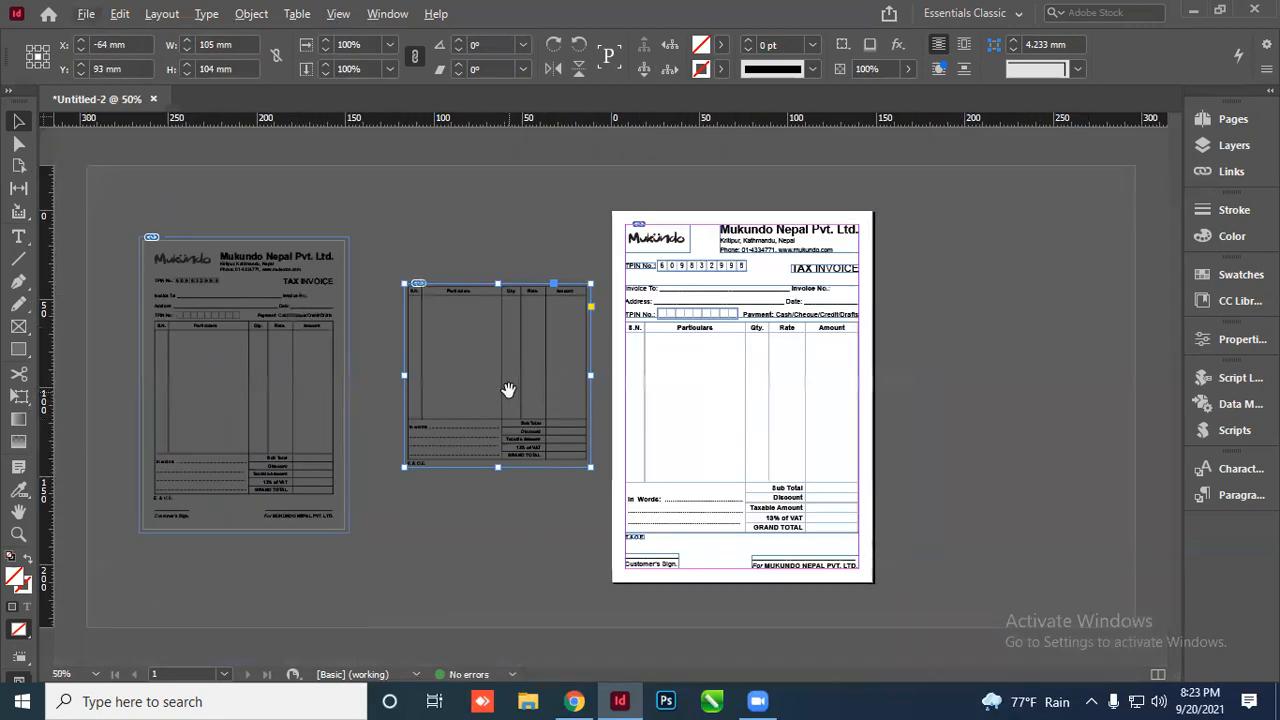
pyautogui.click(508, 390)
pyautogui.press('Delete')
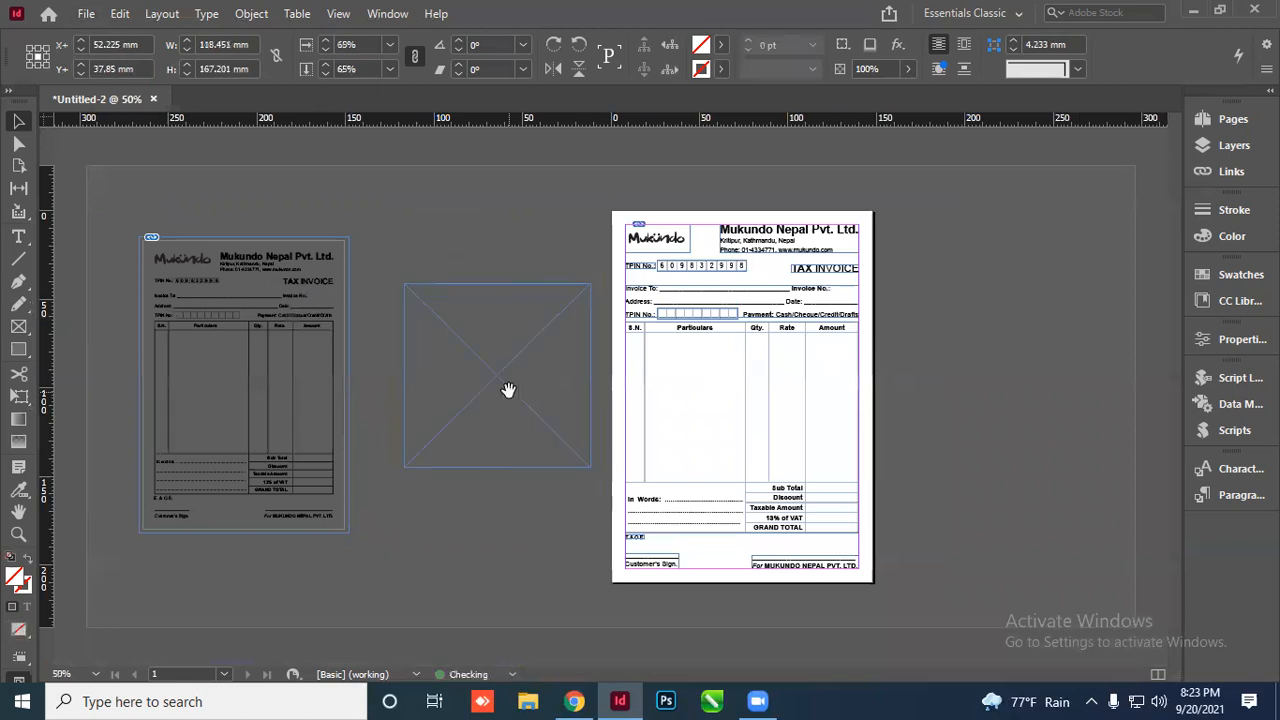
pyautogui.press('Delete')
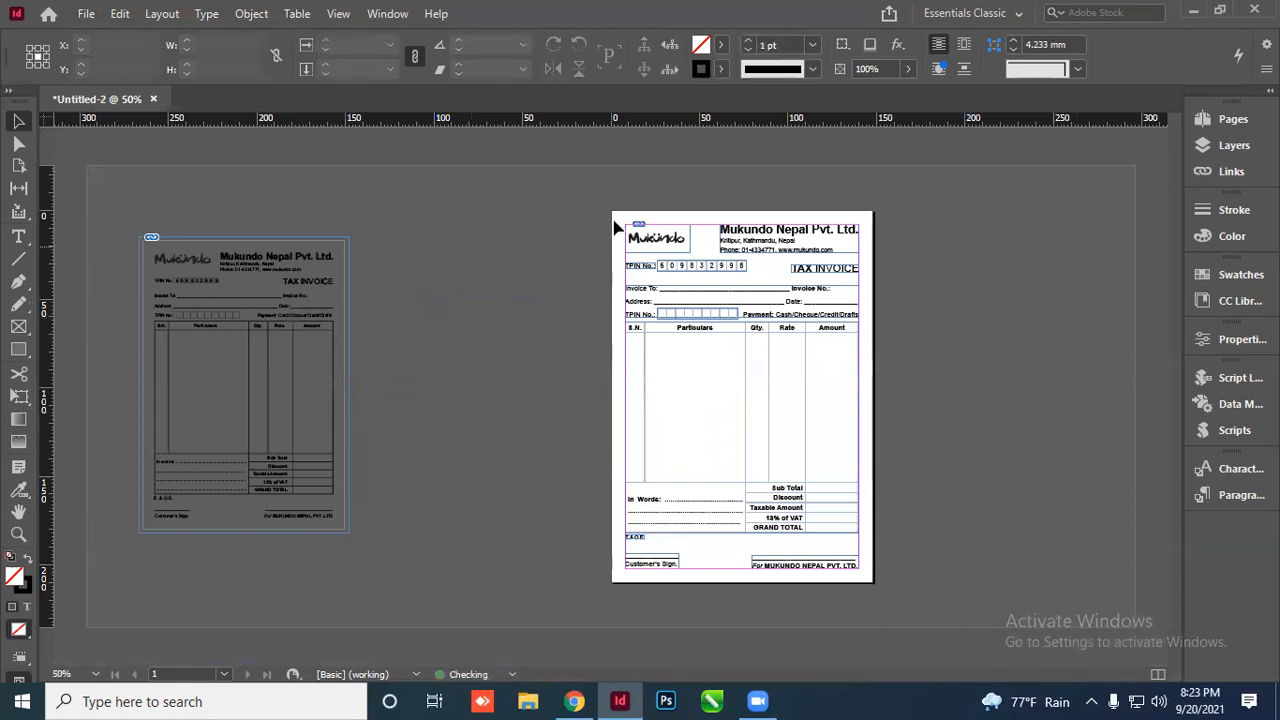
# Alt-drag a new duplicate of the reference invoice to its right and select it
pyautogui.scroll(3, 700, 232)
pyautogui.scroll(-2, 306, 234)
pyautogui.scroll(1, 938, 403)
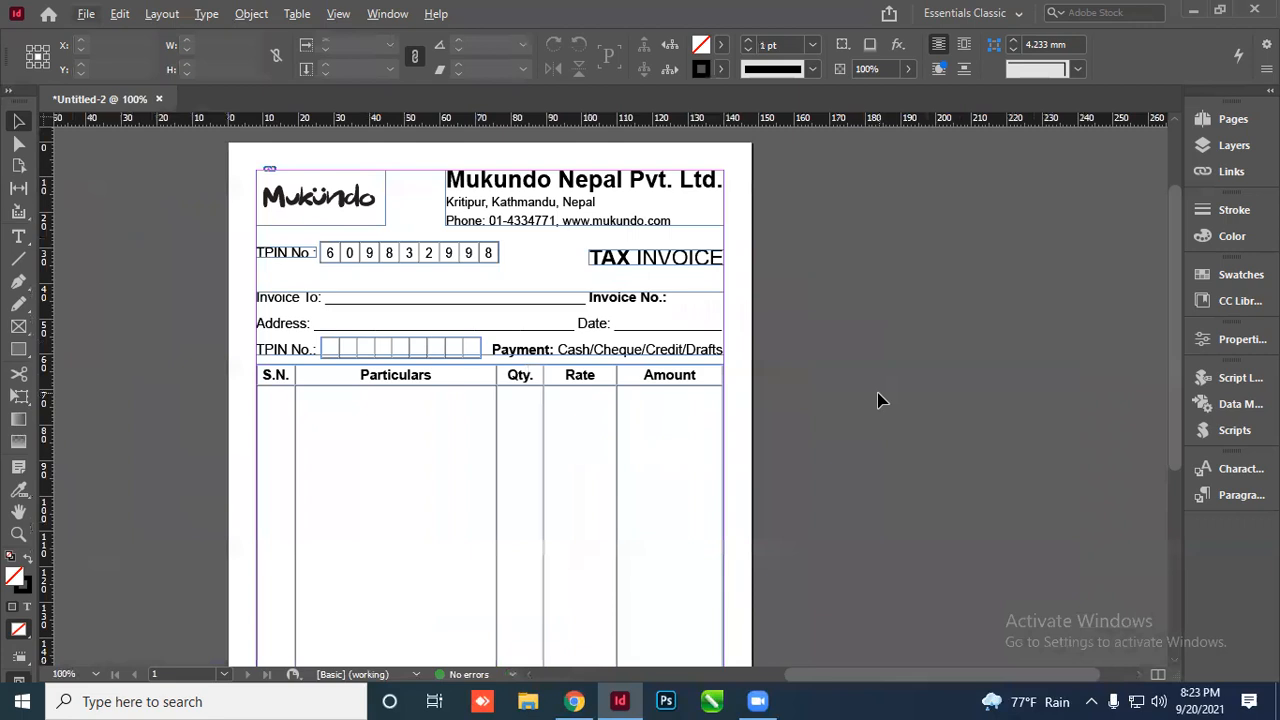
pyautogui.scroll(-1, 877, 400)
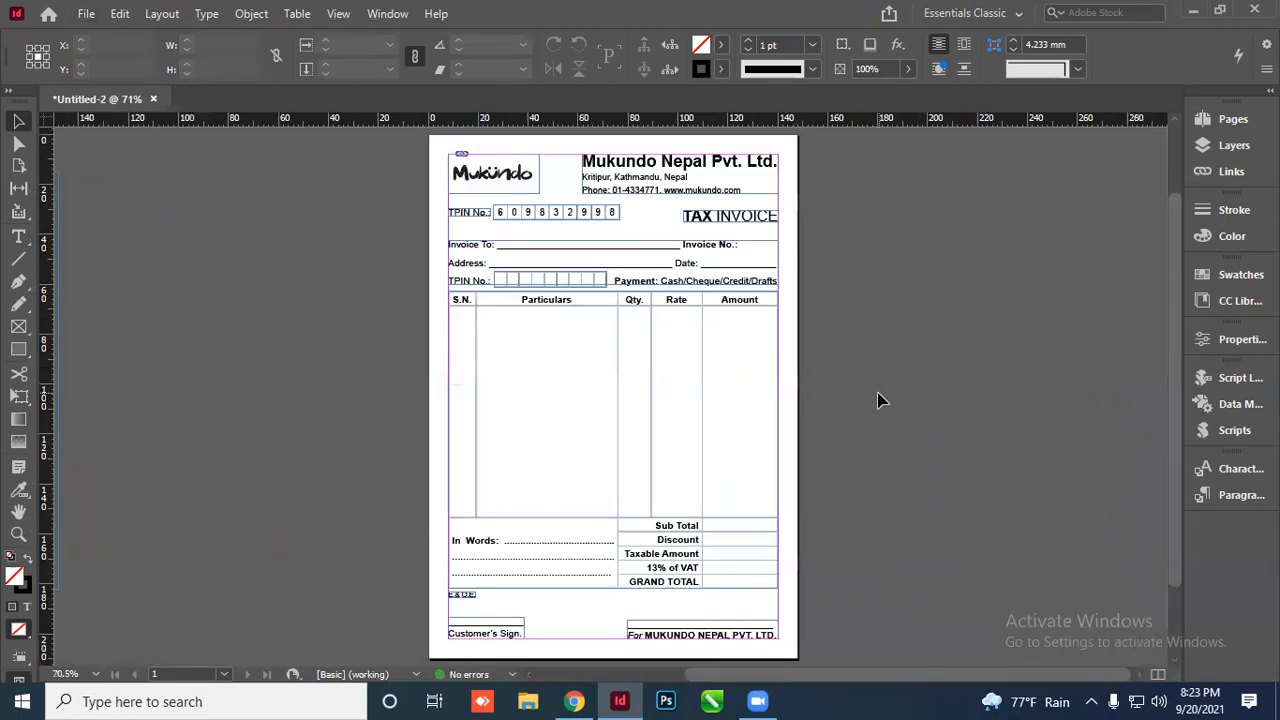
pyautogui.scroll(-1, 505, 356)
pyautogui.moveTo(238, 291); pyautogui.dragTo(462, 268)
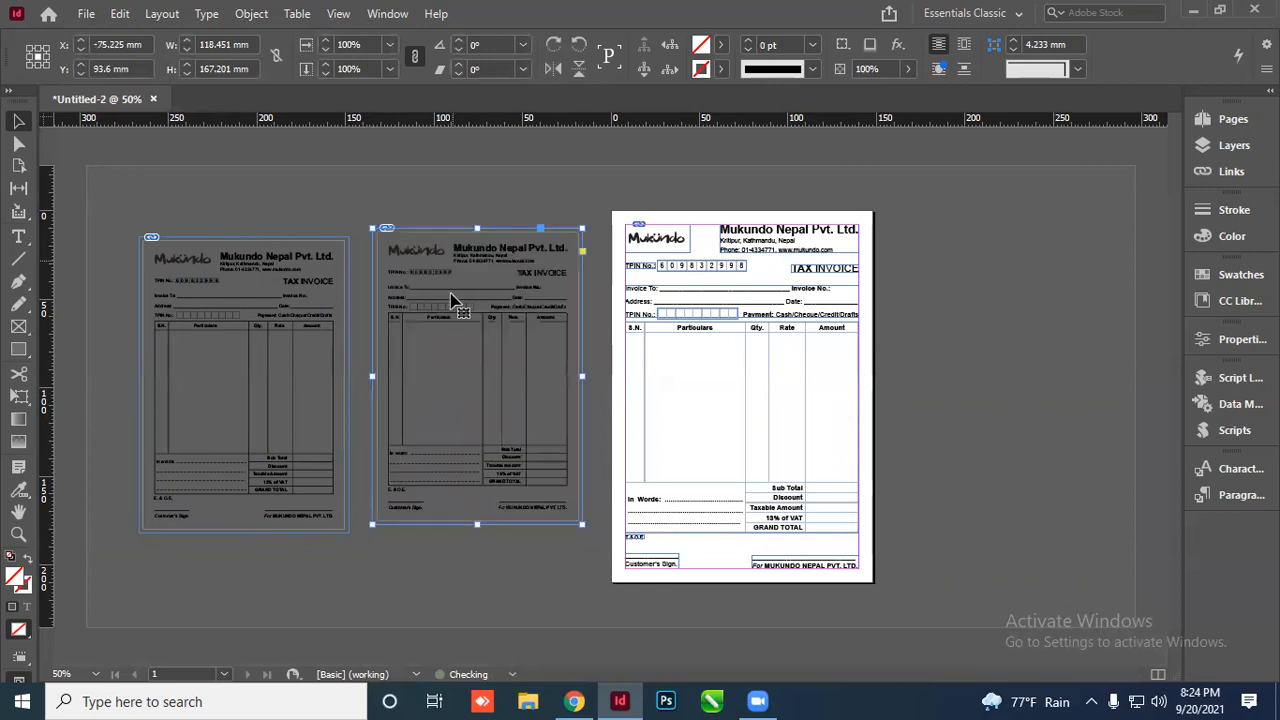
pyautogui.click(310, 210)
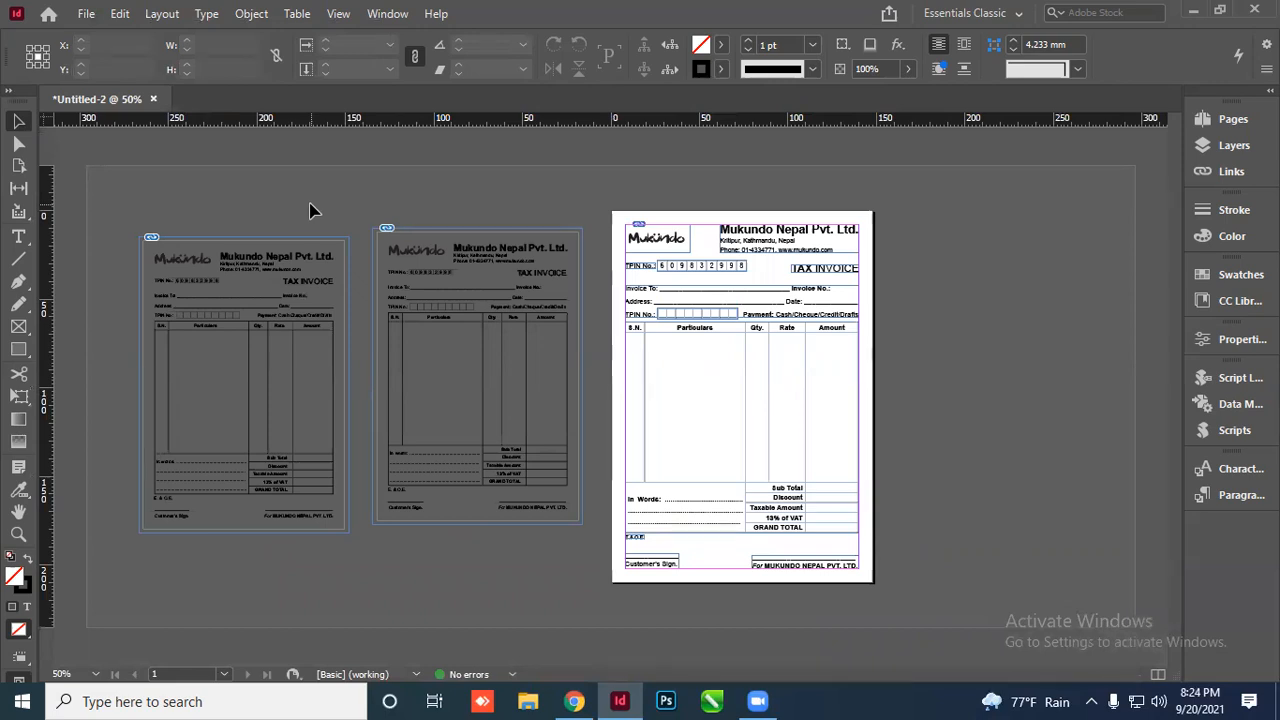
pyautogui.scroll(2, 430, 366)
pyautogui.scroll(-2, 343, 391)
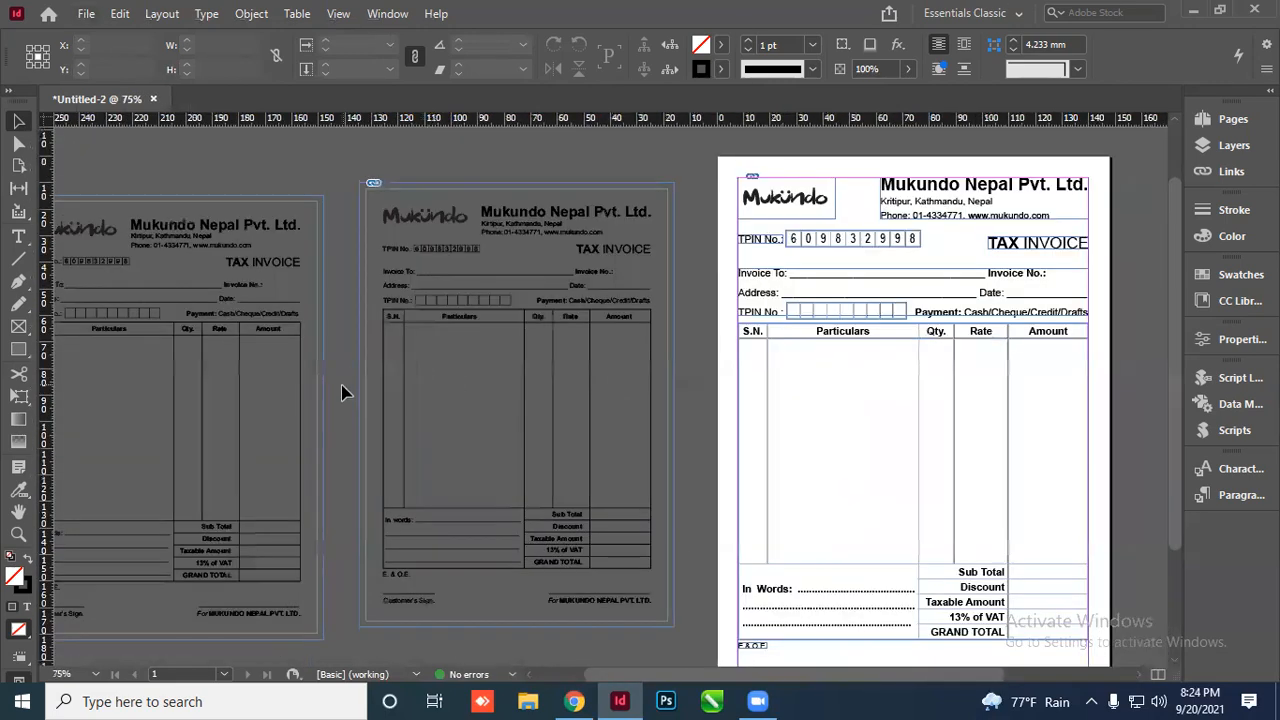
pyautogui.scroll(2, 519, 284)
pyautogui.click(455, 275)
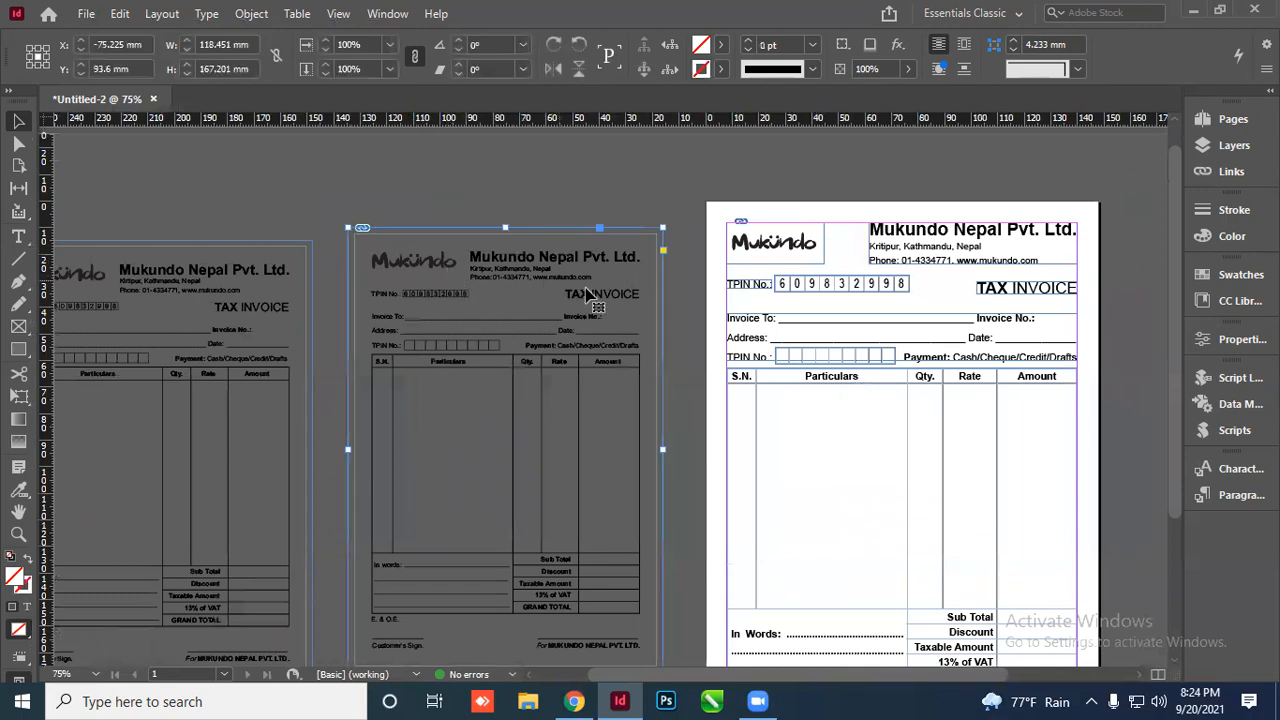
pyautogui.scroll(2, 535, 290)
pyautogui.scroll(-1, 515, 220)
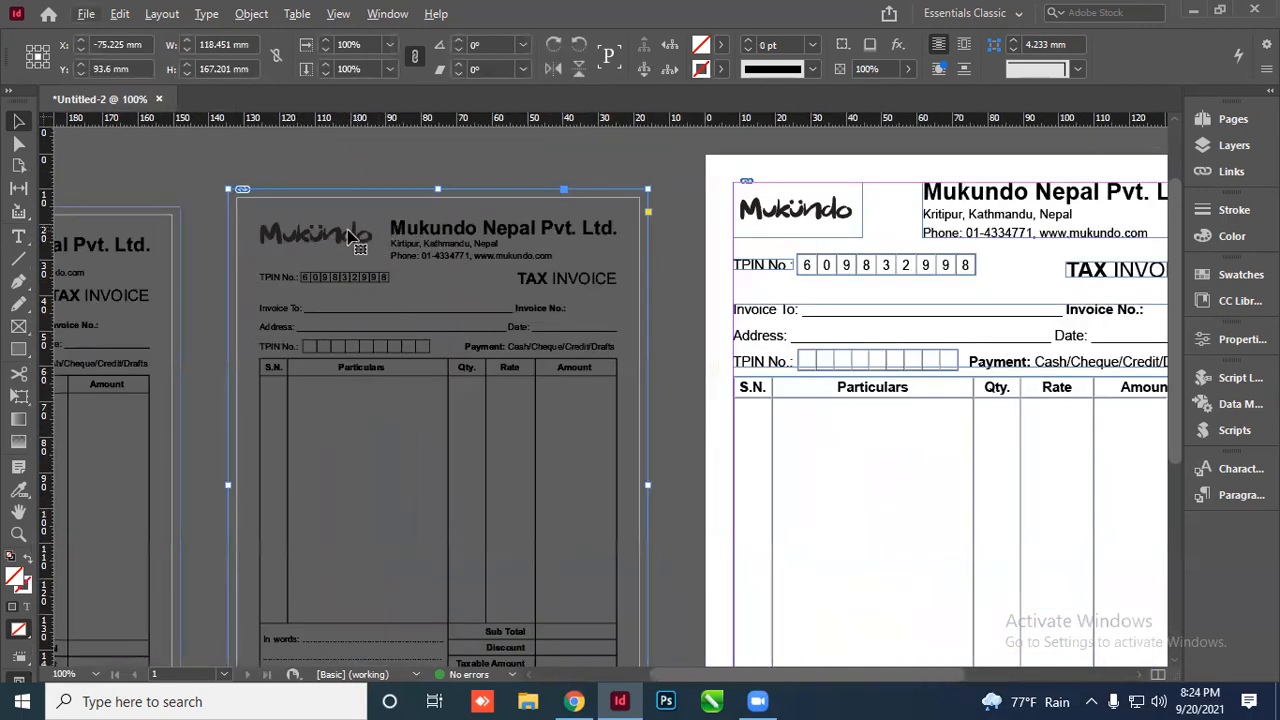
pyautogui.scroll(-2, 380, 330)
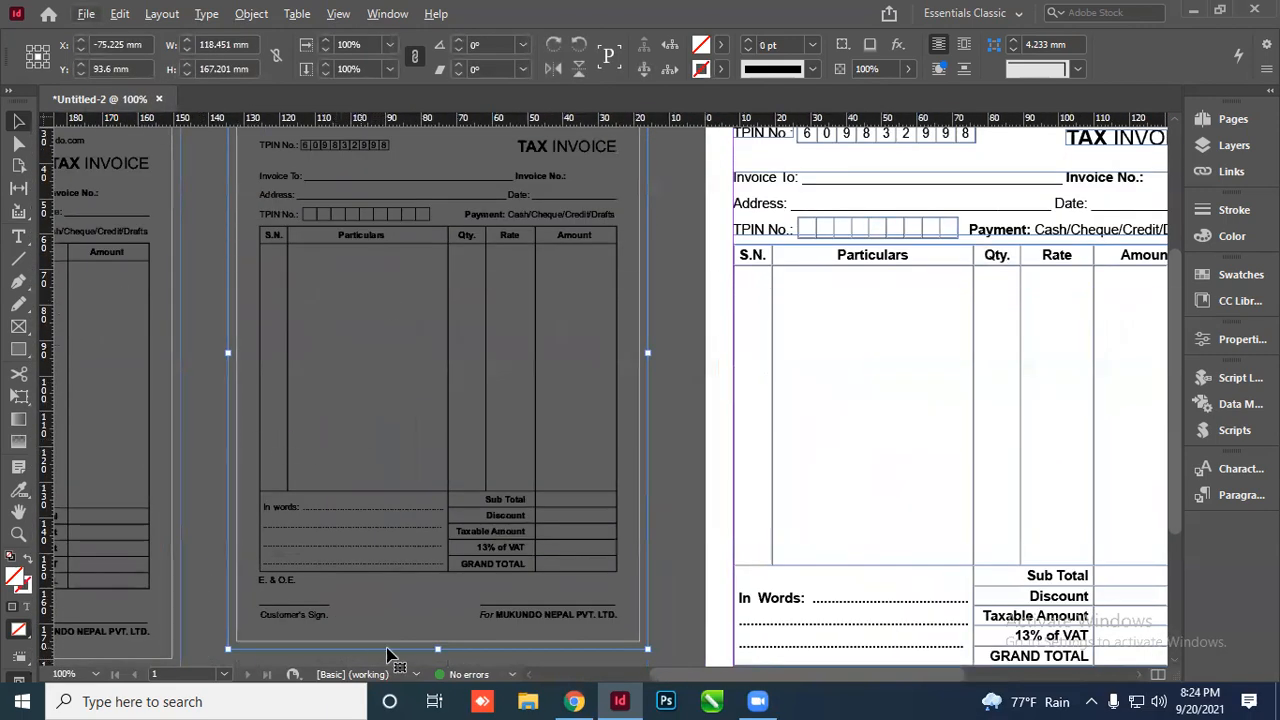
pyautogui.scroll(4, 632, 650)
pyautogui.scroll(-4, 651, 574)
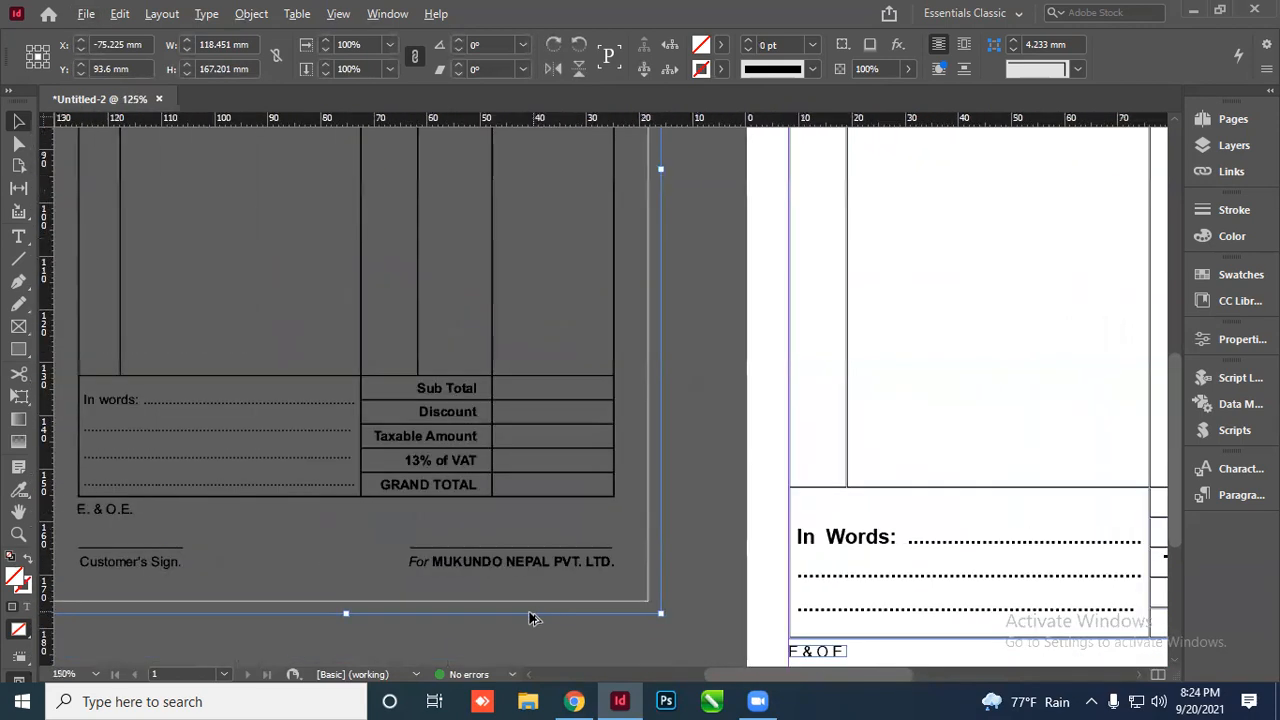
# Crop the duplicate's bottom, right, left and top edges in to just the Mukundo logo
pyautogui.moveTo(405, 616); pyautogui.dragTo(415, 188)
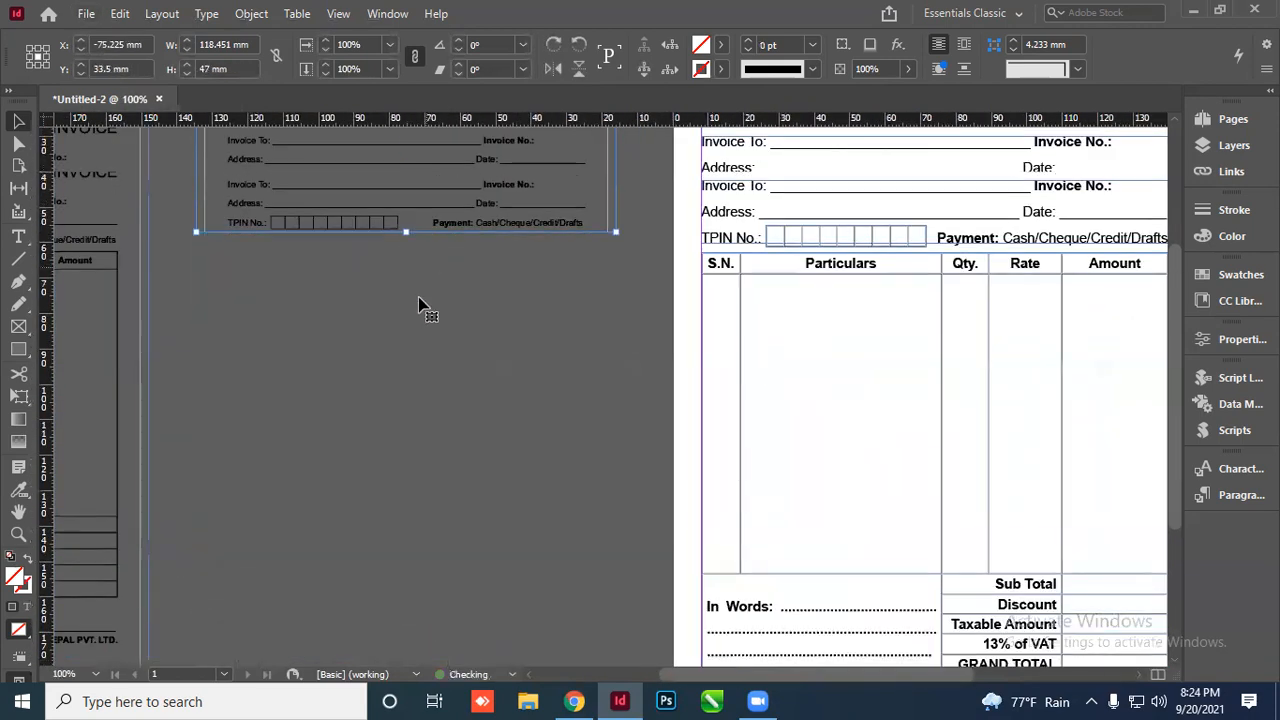
pyautogui.scroll(4, 405, 400)
pyautogui.moveTo(404, 456); pyautogui.dragTo(405, 348)
pyautogui.moveTo(616, 316); pyautogui.dragTo(349, 333)
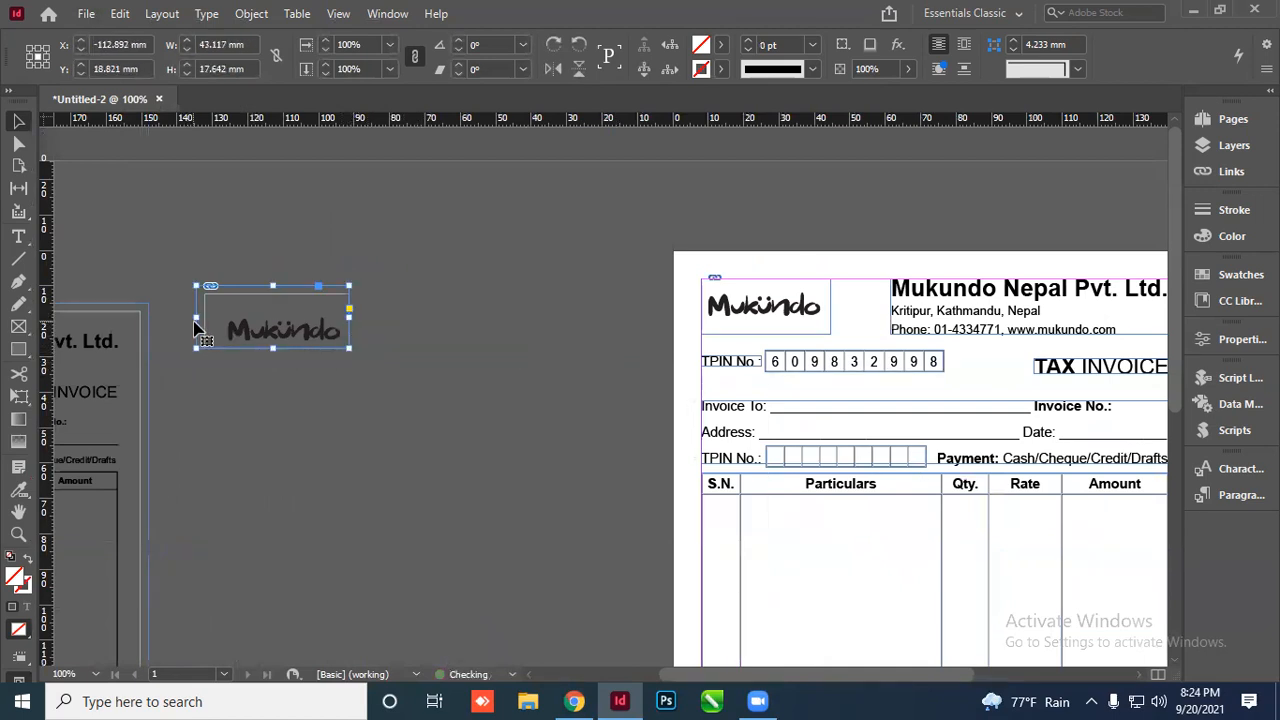
pyautogui.moveTo(196, 329); pyautogui.dragTo(219, 326)
pyautogui.moveTo(284, 296)
pyautogui.mouseDown()
pyautogui.moveTo(305, 292)
pyautogui.moveTo(303, 307)
pyautogui.mouseUp()
pyautogui.click(306, 360)
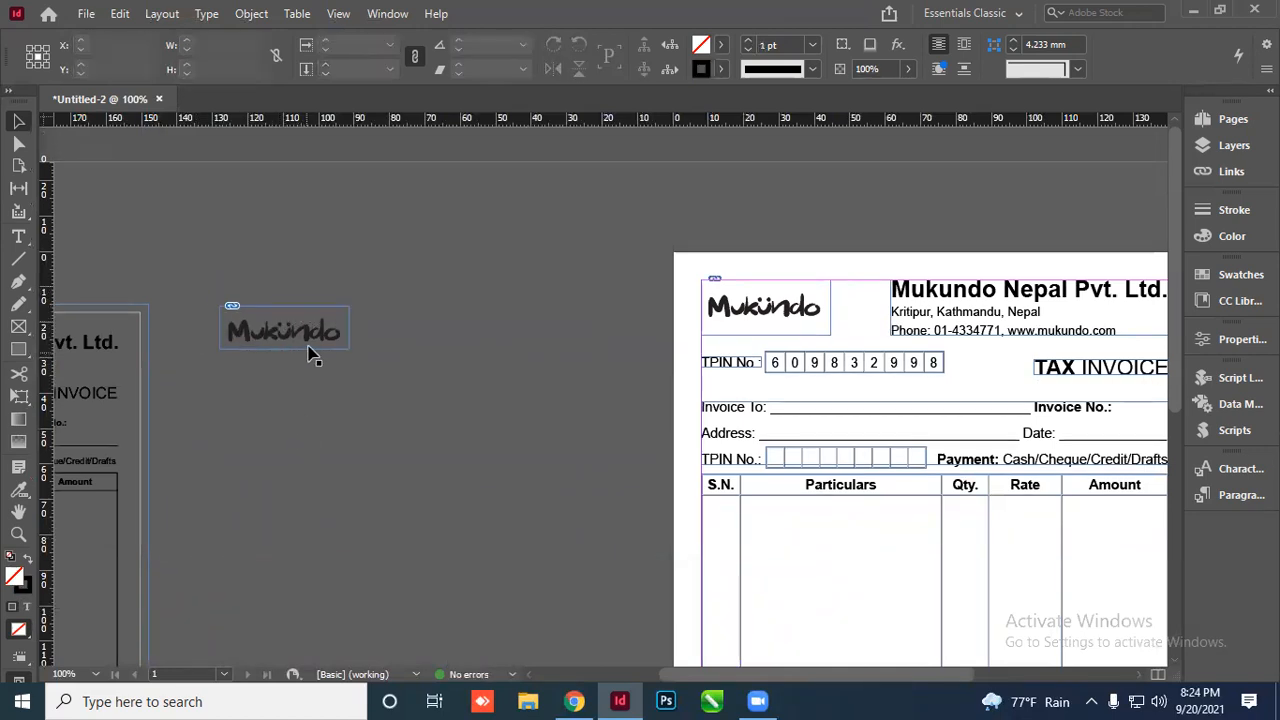
# Select the spare Mukundo logo and move it further right on the pasteboard
pyautogui.scroll(2, 309, 351)
pyautogui.scroll(-5, 334, 331)
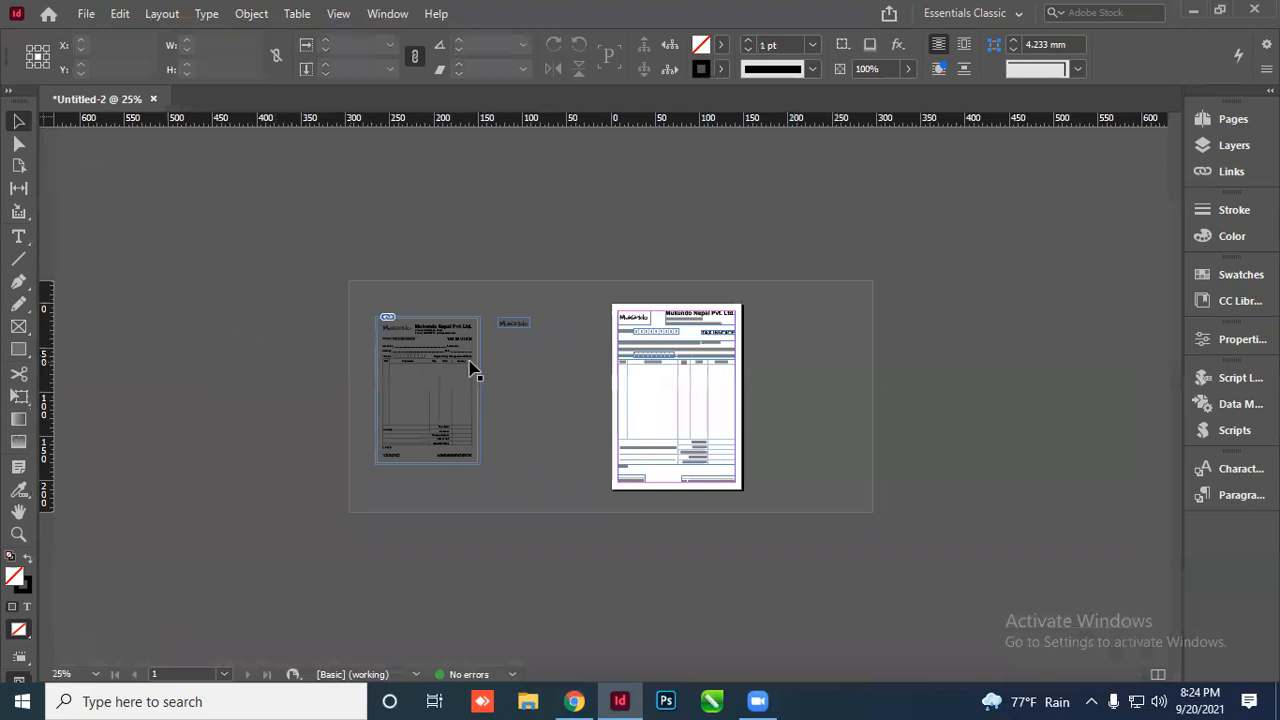
pyautogui.scroll(3, 474, 370)
pyautogui.scroll(2, 392, 233)
pyautogui.click(400, 292)
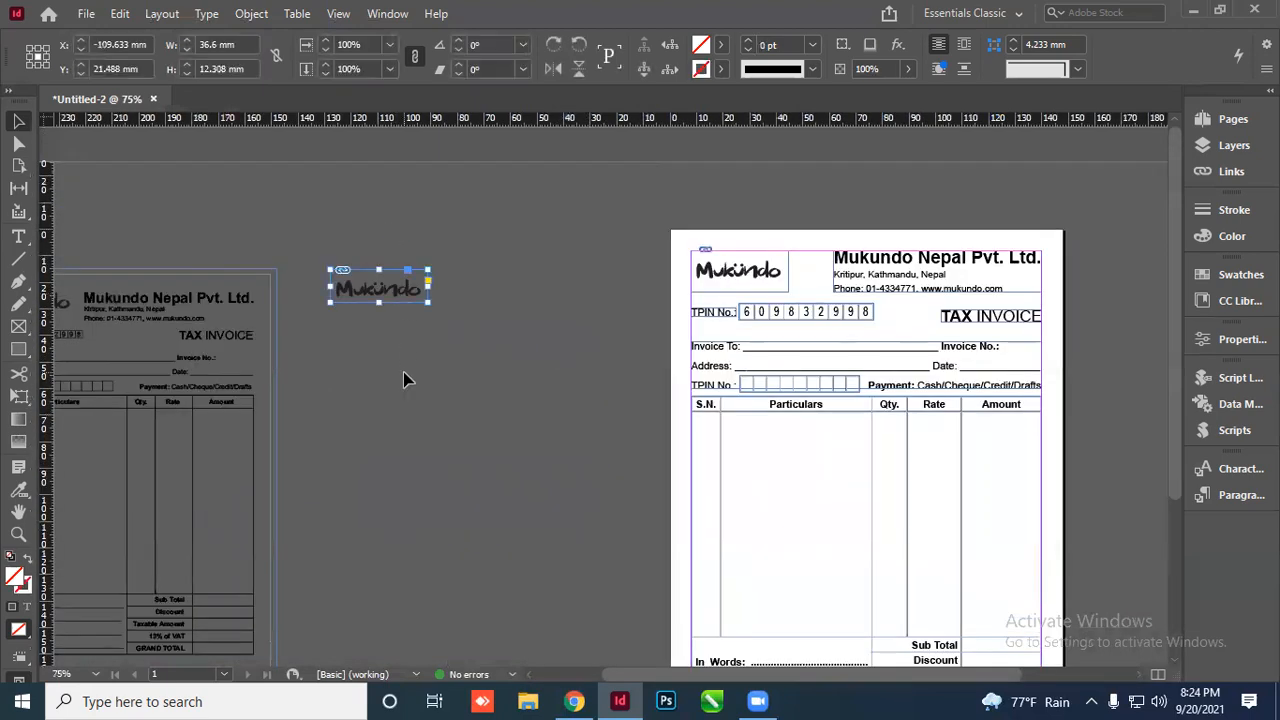
pyautogui.moveTo(426, 305); pyautogui.dragTo(556, 428)
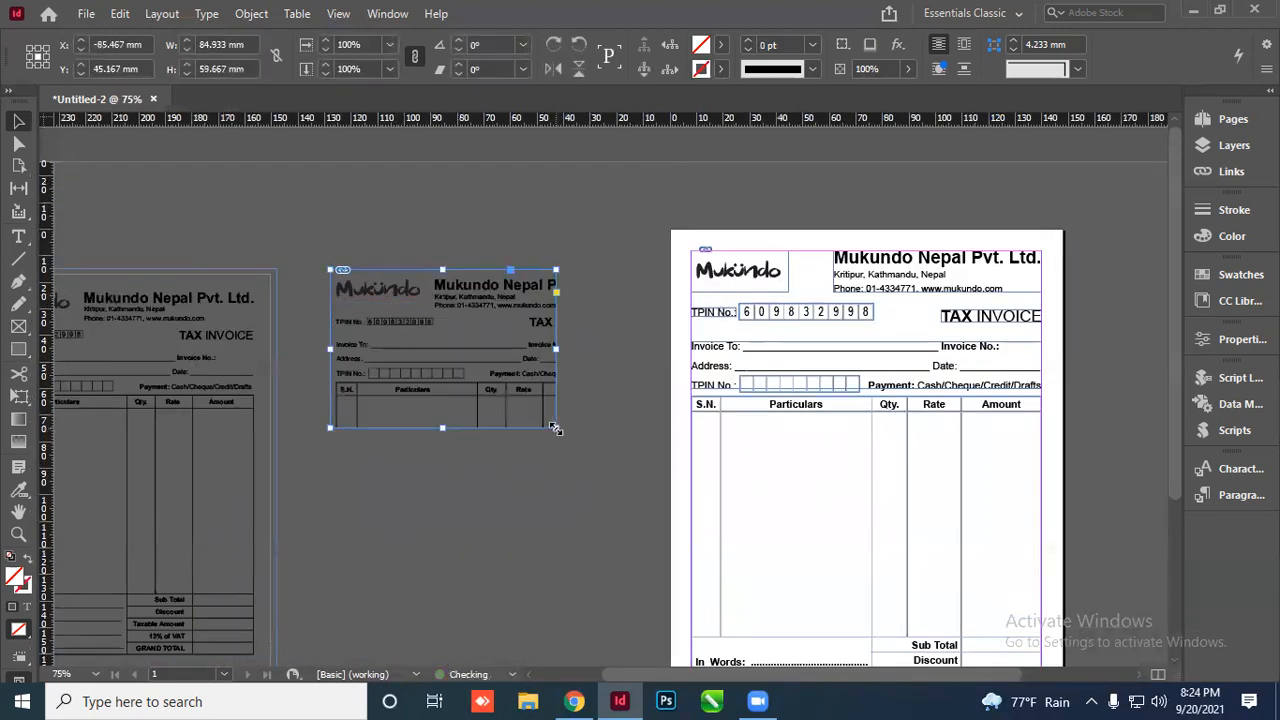
pyautogui.hotkey('ctrl', 'z')
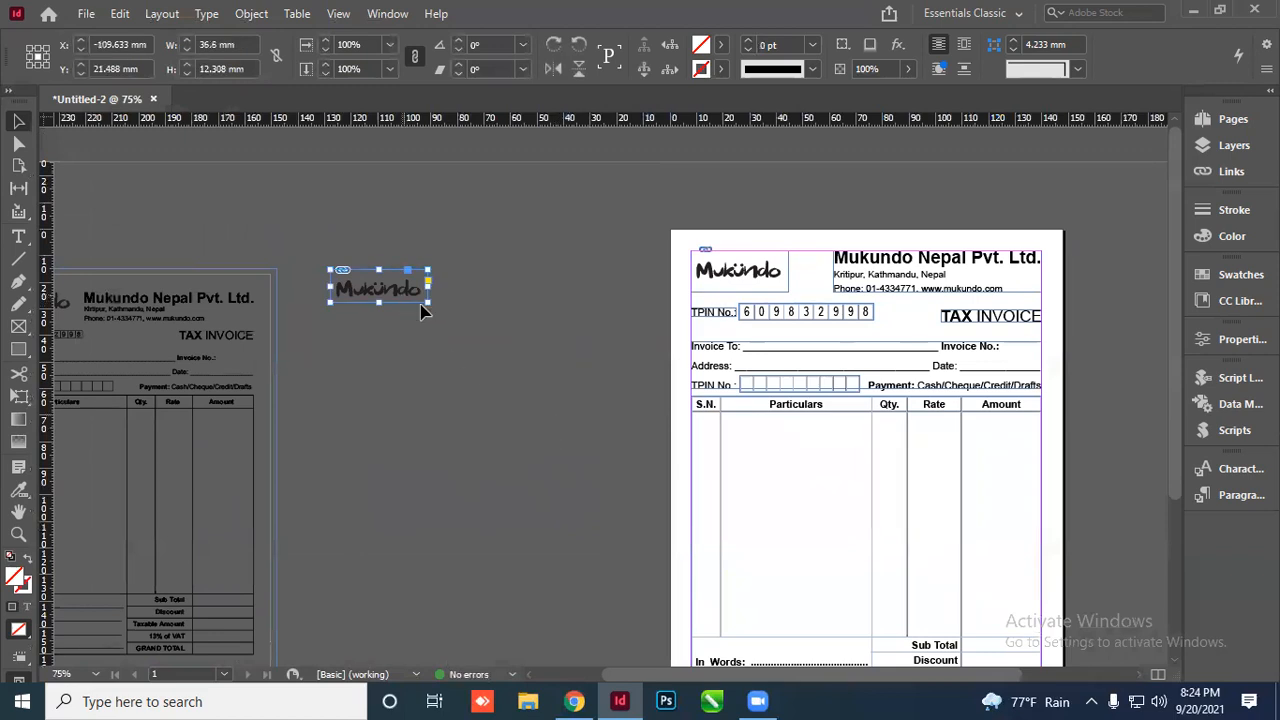
pyautogui.moveTo(410, 295); pyautogui.dragTo(526, 338)
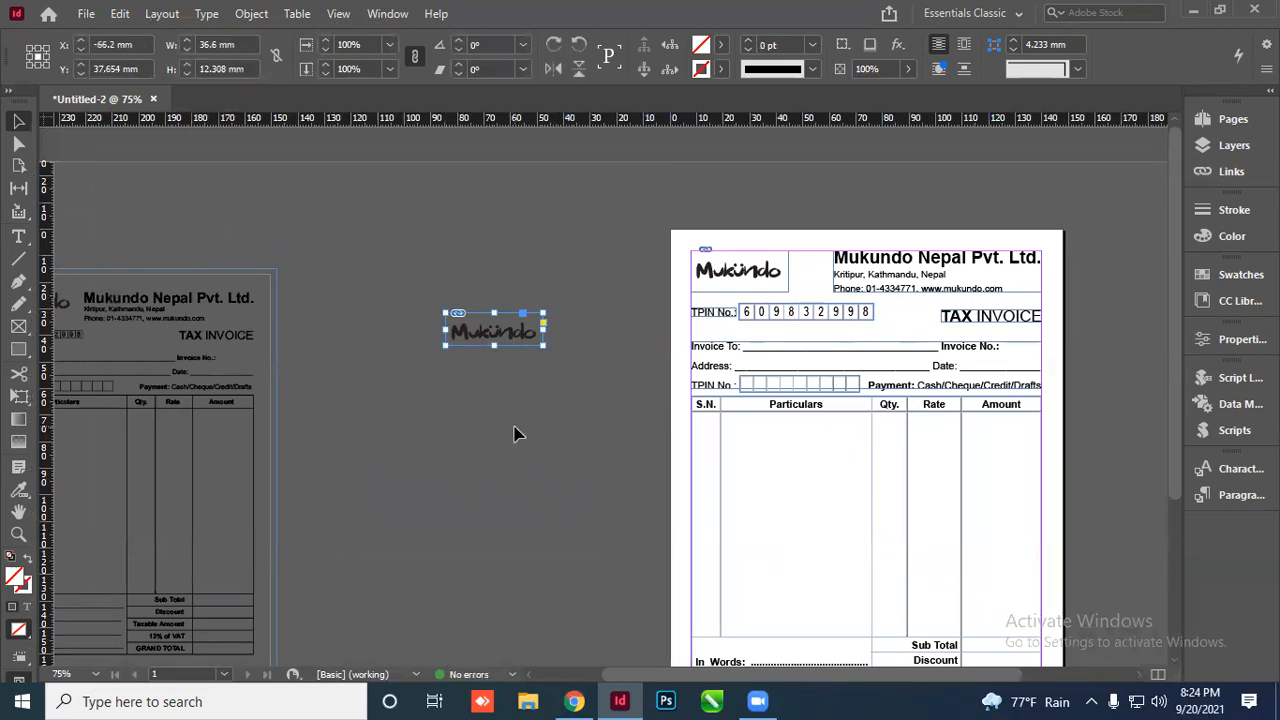
# Scale the logo proportionally up to about 133 mm, then down to about 77 × 26 mm
pyautogui.hotkey('ctrl', '.')
pyautogui.hotkey('ctrl', '.')
pyautogui.hotkey('ctrl', '.')
pyautogui.hotkey('ctrl', '.')
pyautogui.hotkey('ctrl', '.')
pyautogui.hotkey('ctrl', '.')
pyautogui.hotkey('ctrl', '.')
pyautogui.hotkey('ctrl', '.')
pyautogui.hotkey('ctrl', '.')
pyautogui.hotkey('ctrl', '.')
pyautogui.hotkey('ctrl', '.')
pyautogui.hotkey('ctrl', '.')
pyautogui.hotkey('ctrl', '.')
pyautogui.hotkey('ctrl', '.')
pyautogui.hotkey('ctrl', '.')
pyautogui.hotkey('ctrl', '.')
pyautogui.hotkey('ctrl', '.')
pyautogui.hotkey('ctrl', '.')
pyautogui.hotkey('ctrl', '.')
pyautogui.hotkey('ctrl', '.')
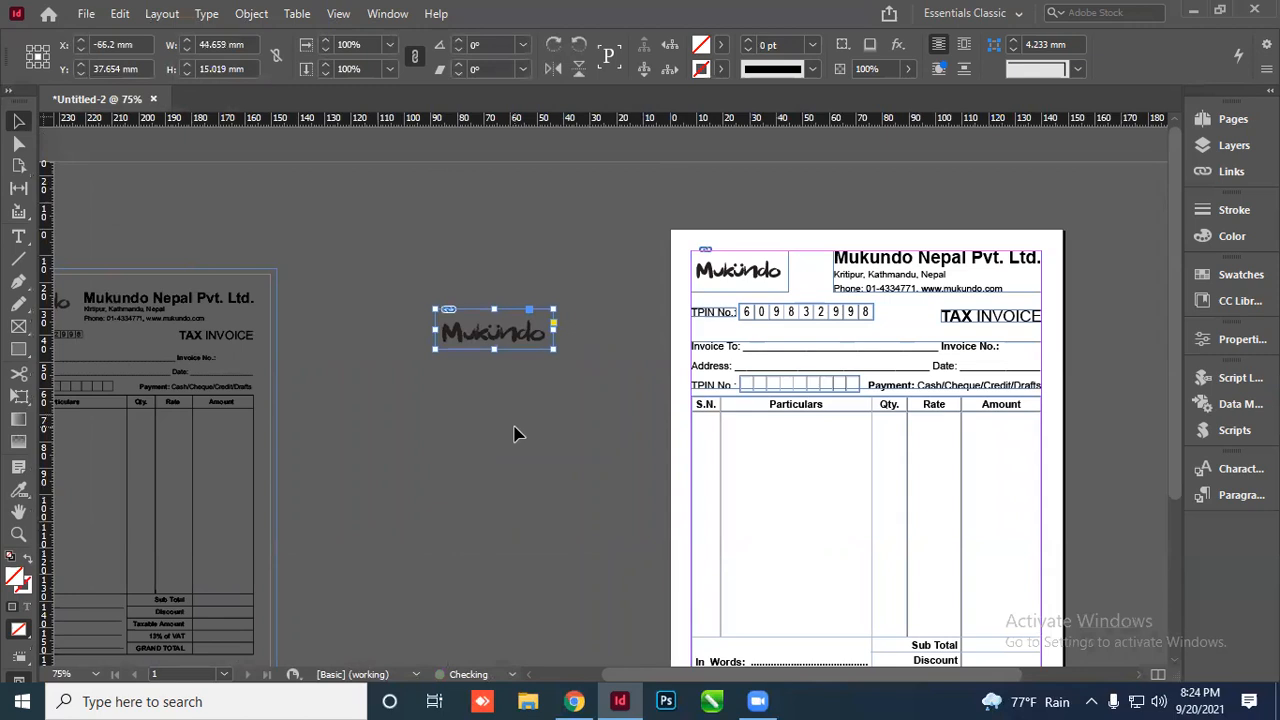
pyautogui.hotkey('ctrl', '.')
pyautogui.hotkey('ctrl', '.')
pyautogui.hotkey('ctrl', '.')
pyautogui.hotkey('ctrl', '.')
pyautogui.hotkey('ctrl', '.')
pyautogui.hotkey('ctrl', '.')
pyautogui.hotkey('ctrl', '.')
pyautogui.hotkey('ctrl', '.')
pyautogui.hotkey('ctrl', '.')
pyautogui.hotkey('ctrl', '.')
pyautogui.hotkey('ctrl', '.')
pyautogui.hotkey('ctrl', '.')
pyautogui.hotkey('ctrl', '.')
pyautogui.hotkey('ctrl', '.')
pyautogui.hotkey('ctrl', '.')
pyautogui.hotkey('ctrl', '.')
pyautogui.hotkey('ctrl', '.')
pyautogui.hotkey('ctrl', '.')
pyautogui.hotkey('ctrl', '.')
pyautogui.hotkey('ctrl', '.')
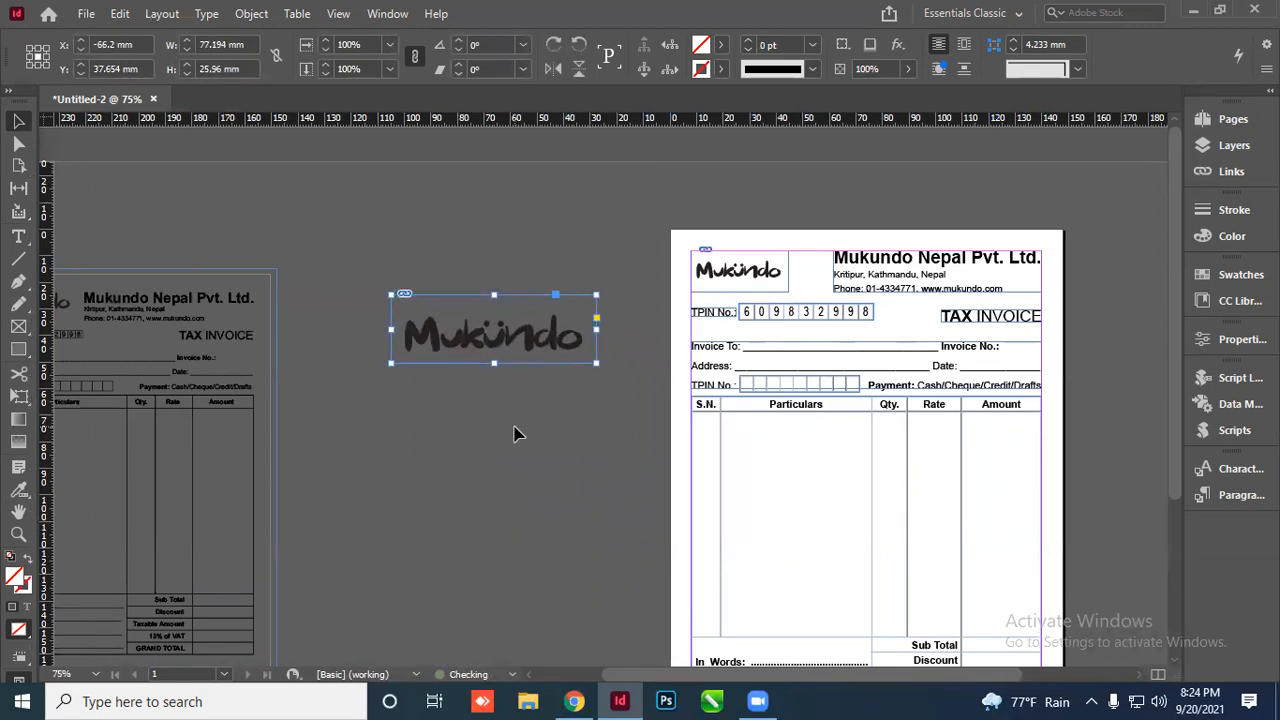
pyautogui.hotkey('ctrl', '.')
pyautogui.hotkey('ctrl', '.')
pyautogui.hotkey('ctrl', '.')
pyautogui.hotkey('ctrl', '.')
pyautogui.hotkey('ctrl', '.')
pyautogui.hotkey('ctrl', '.')
pyautogui.hotkey('ctrl', '.')
pyautogui.hotkey('ctrl', '.')
pyautogui.hotkey('ctrl', '.')
pyautogui.hotkey('ctrl', '.')
pyautogui.hotkey('ctrl', '.')
pyautogui.hotkey('ctrl', '.')
pyautogui.hotkey('ctrl', '.')
pyautogui.hotkey('ctrl', '.')
pyautogui.hotkey('ctrl', '.')
pyautogui.hotkey('ctrl', '.')
pyautogui.hotkey('ctrl', '.')
pyautogui.hotkey('ctrl', '.')
pyautogui.hotkey('ctrl', '.')
pyautogui.hotkey('ctrl', '.')
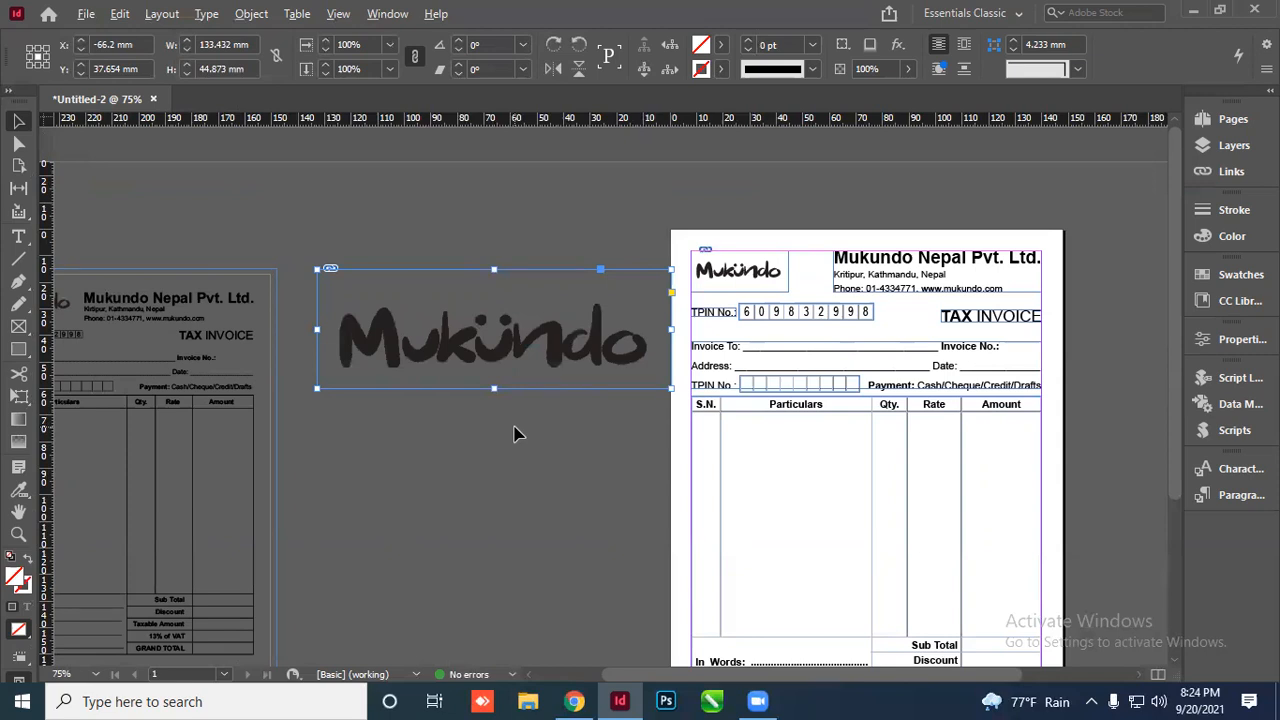
pyautogui.hotkey('ctrl', 'alt', ',')
pyautogui.hotkey('ctrl', 'alt', ',')
pyautogui.hotkey('ctrl', 'alt', ',')
pyautogui.hotkey('ctrl', 'alt', ',')
pyautogui.hotkey('ctrl', 'alt', ',')
pyautogui.hotkey('ctrl', 'alt', '.')
pyautogui.hotkey('ctrl', 'alt', '.')
pyautogui.hotkey('ctrl', 'alt', '.')
pyautogui.hotkey('ctrl', 'alt', ',')
pyautogui.hotkey('ctrl', 'alt', '.')
pyautogui.hotkey('ctrl', 'alt', '.')
pyautogui.hotkey('ctrl', 'alt', '.')
pyautogui.hotkey('ctrl', 'alt', ',')
pyautogui.hotkey('ctrl', 'alt', ',')
pyautogui.hotkey('ctrl', 'alt', ',')
pyautogui.hotkey('ctrl', 'alt', ',')
pyautogui.hotkey('ctrl', 'alt', ',')
pyautogui.hotkey('ctrl', 'alt', ',')
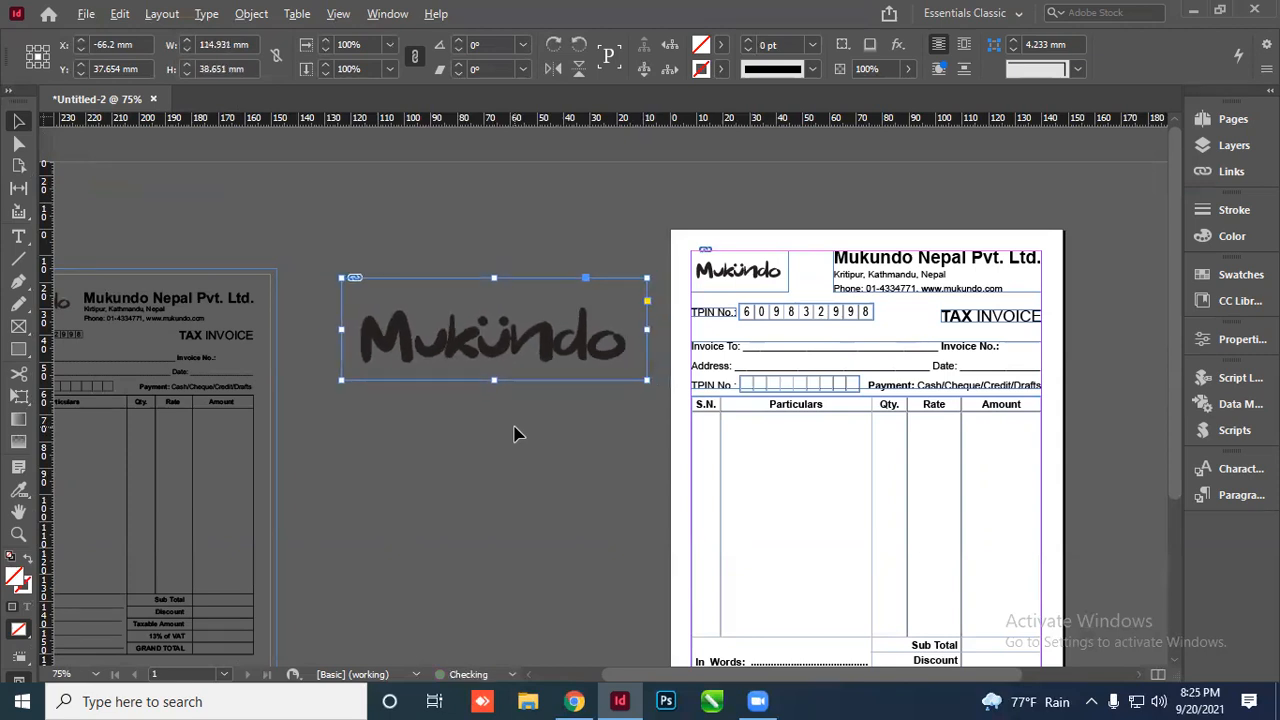
pyautogui.hotkey('ctrl', 'alt', ',')
pyautogui.hotkey('ctrl', 'alt', ',')
pyautogui.hotkey('ctrl', 'alt', ',')
pyautogui.hotkey('ctrl', 'alt', '.')
pyautogui.hotkey('ctrl', 'alt', '.')
pyautogui.hotkey('ctrl', 'alt', '.')
pyautogui.hotkey('ctrl', 'alt', '.')
pyautogui.hotkey('ctrl', 'alt', '.')
pyautogui.hotkey('ctrl', 'alt', '.')
pyautogui.hotkey('ctrl', 'alt', '.')
pyautogui.hotkey('ctrl', 'alt', '.')
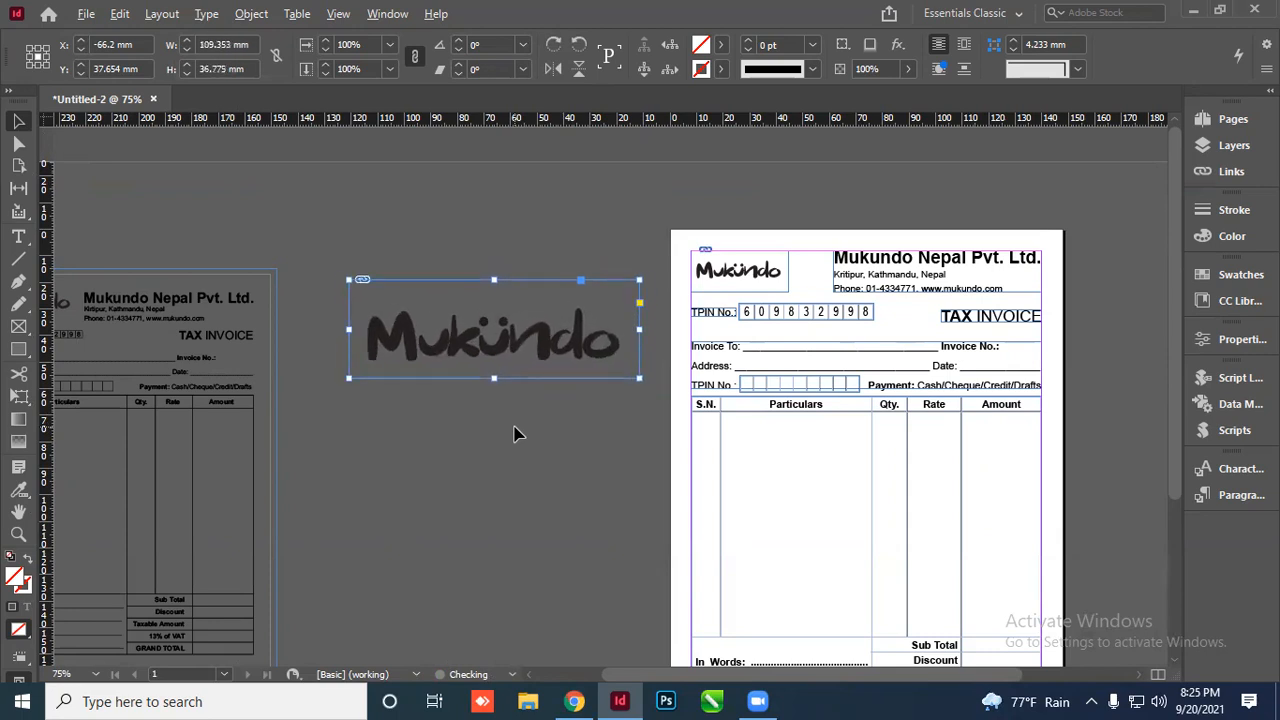
pyautogui.hotkey('ctrl', 'alt', '.')
pyautogui.hotkey('ctrl', 'alt', '.')
pyautogui.hotkey('ctrl', 'alt', '.')
pyautogui.hotkey('ctrl', 'alt', ',')
pyautogui.hotkey('ctrl', 'alt', ',')
pyautogui.hotkey('ctrl', 'alt', ',')
pyautogui.hotkey('ctrl', 'alt', ',')
pyautogui.hotkey('ctrl', 'alt', ',')
pyautogui.hotkey('ctrl', 'alt', ',')
pyautogui.hotkey('ctrl', 'alt', ',')
pyautogui.hotkey('ctrl', 'alt', ',')
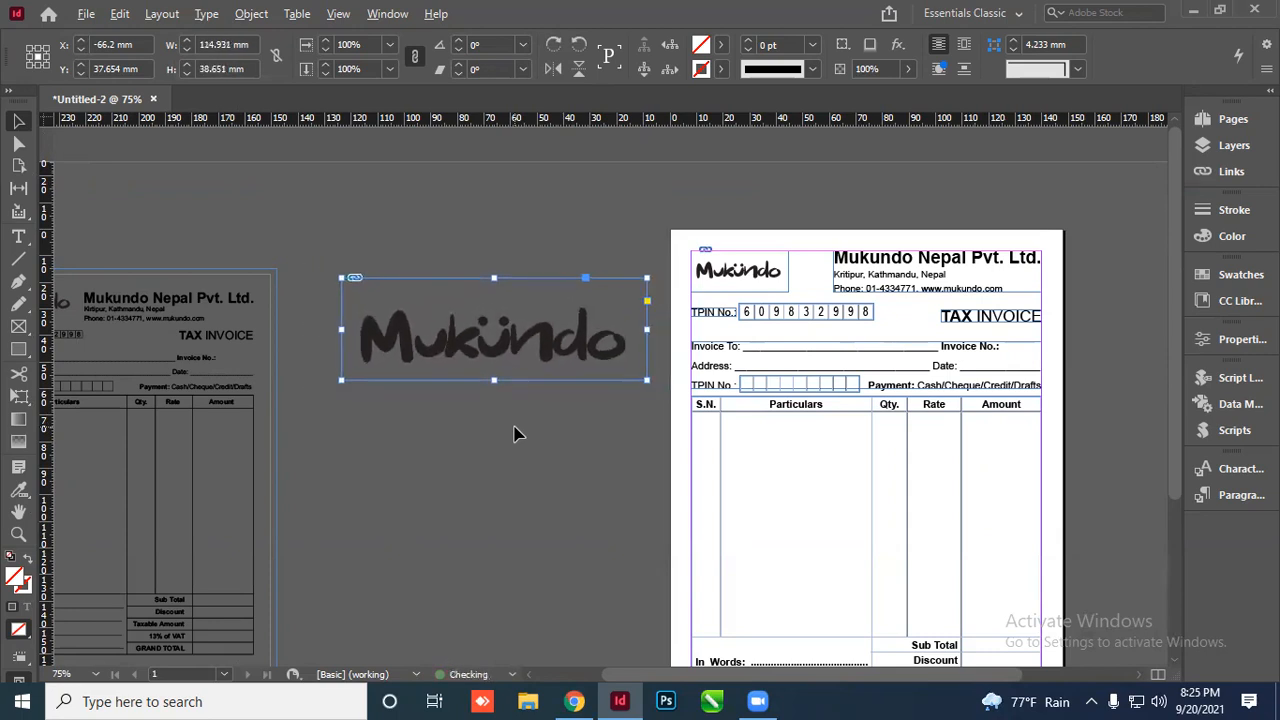
pyautogui.hotkey('ctrl', 'alt', ',')
pyautogui.hotkey('ctrl', 'alt', ',')
pyautogui.hotkey('ctrl', 'alt', ',')
pyautogui.hotkey('ctrl', 'alt', ',')
pyautogui.hotkey('ctrl', 'alt', ',')
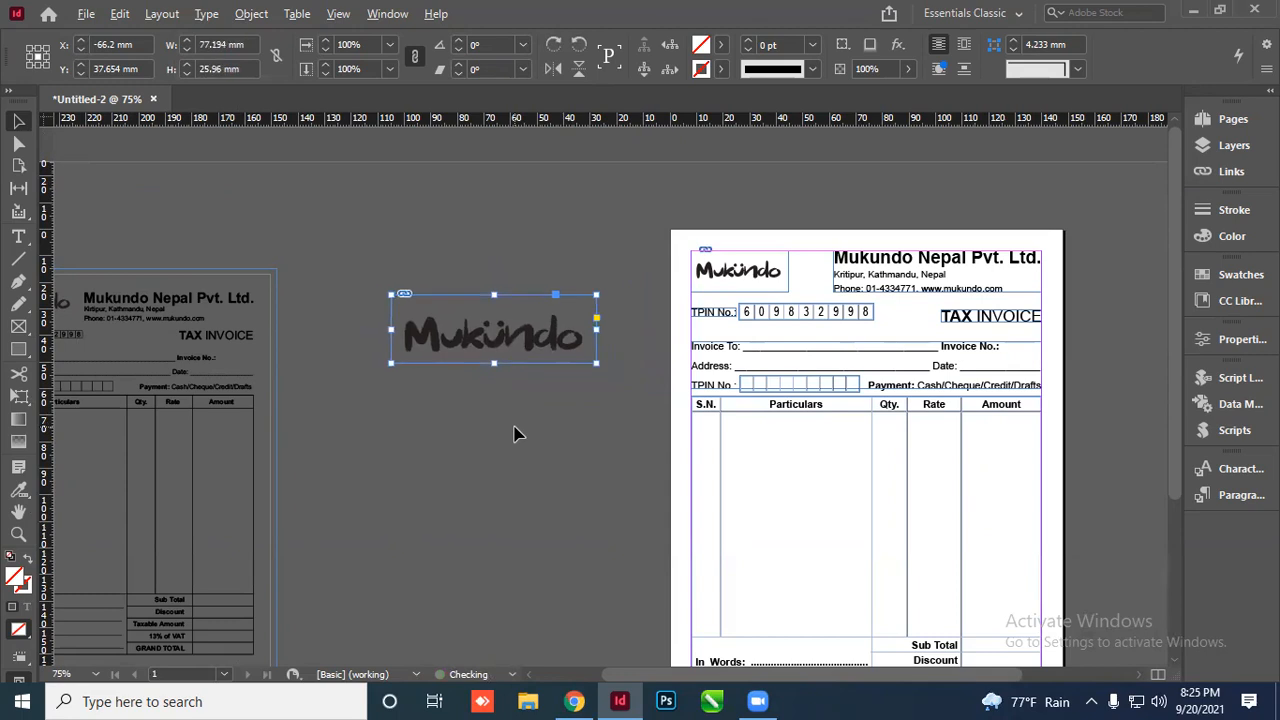
pyautogui.scroll(2, 556, 339)
pyautogui.scroll(-3, 210, 382)
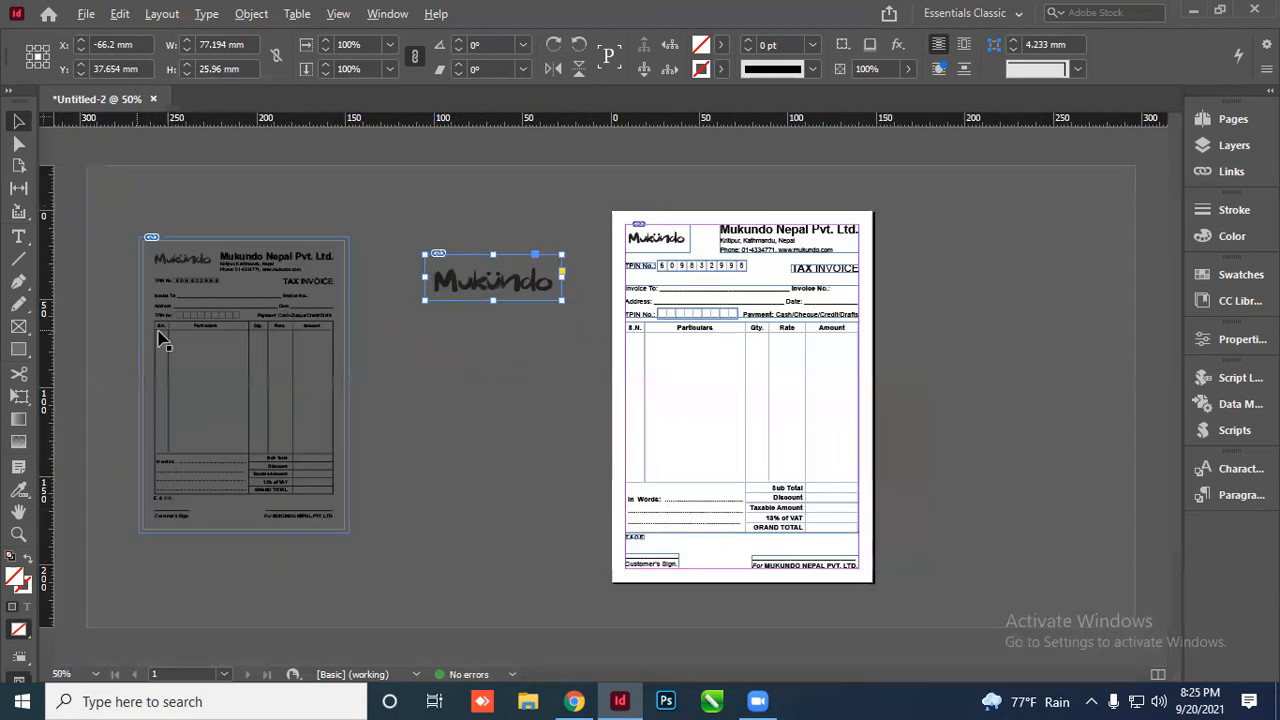
# Move the logo onto the Particulars table, enlarge it to about 127 × 43 mm, nudge it left
pyautogui.moveTo(520, 280); pyautogui.dragTo(778, 400)
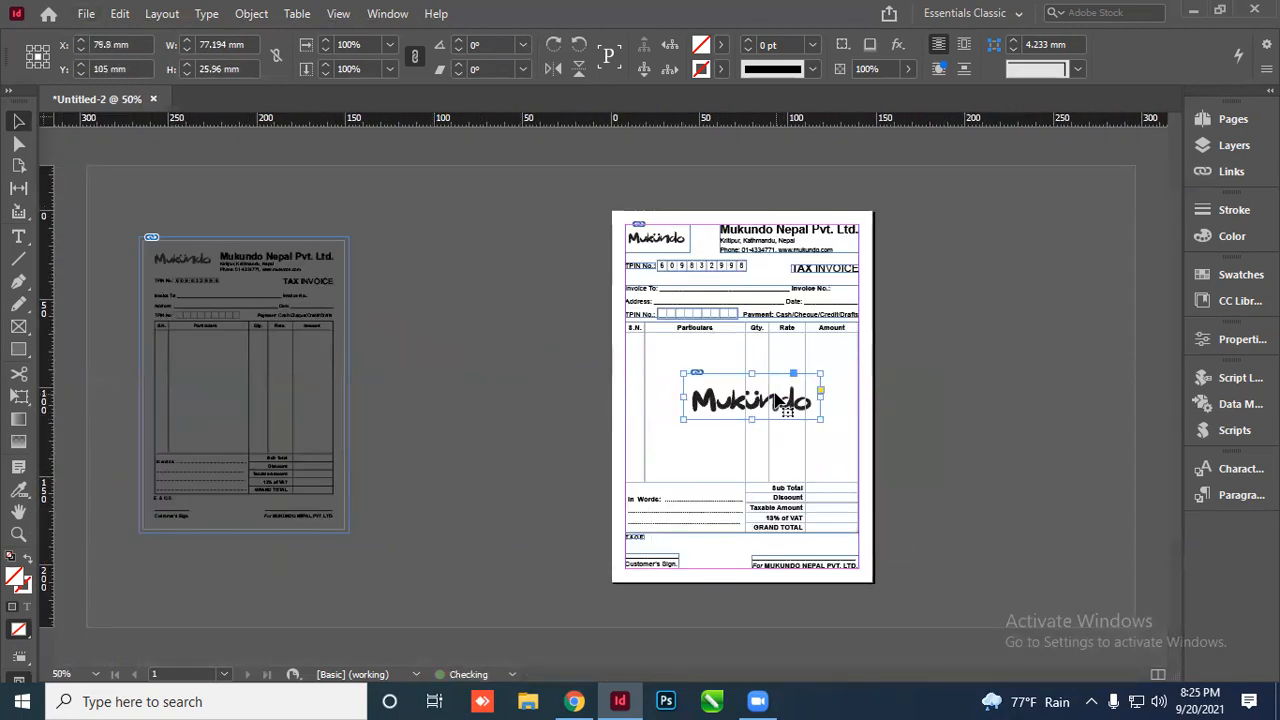
pyautogui.hotkey('ctrl', 'alt', '.')
pyautogui.hotkey('ctrl', 'alt', '.')
pyautogui.hotkey('ctrl', 'alt', '.')
pyautogui.hotkey('ctrl', 'alt', '.')
pyautogui.hotkey('ctrl', 'alt', '.')
pyautogui.hotkey('ctrl', 'alt', '.')
pyautogui.hotkey('ctrl', 'alt', '.')
pyautogui.hotkey('ctrl', 'alt', '.')
pyautogui.hotkey('ctrl', 'alt', '.')
pyautogui.hotkey('ctrl', 'alt', '.')
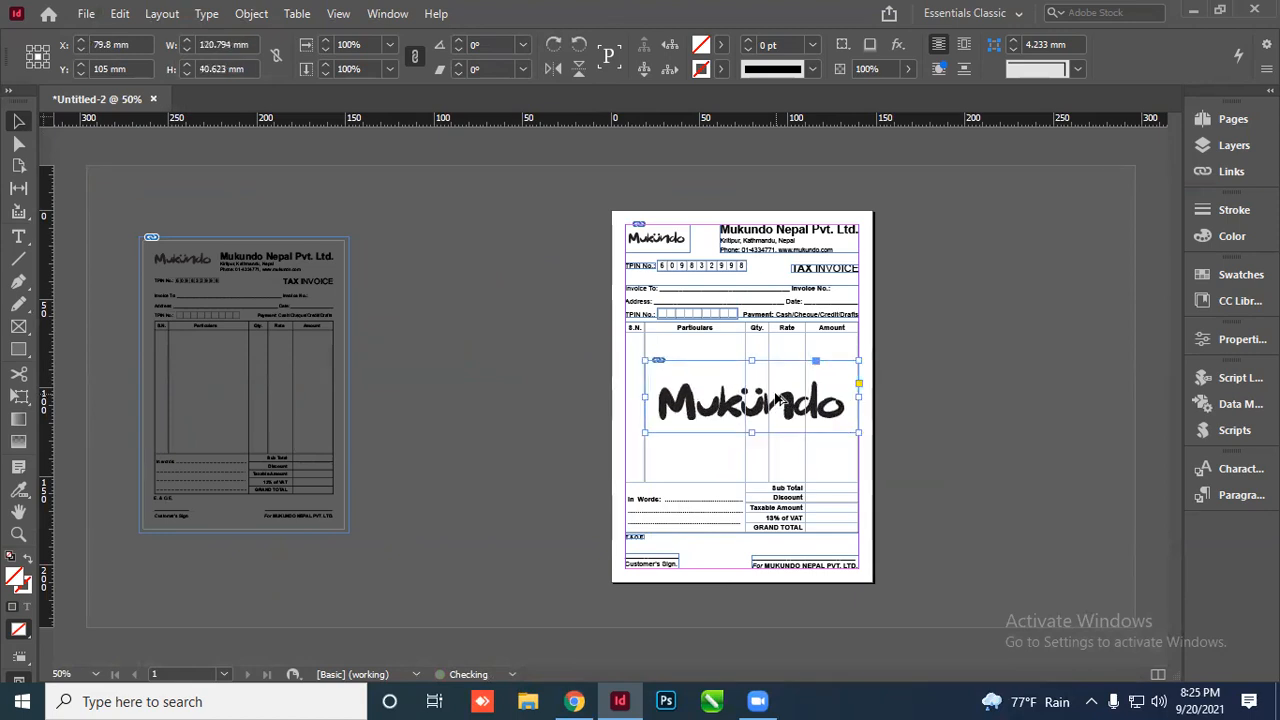
pyautogui.scroll(4, 778, 400)
pyautogui.moveTo(750, 464); pyautogui.dragTo(734, 463)
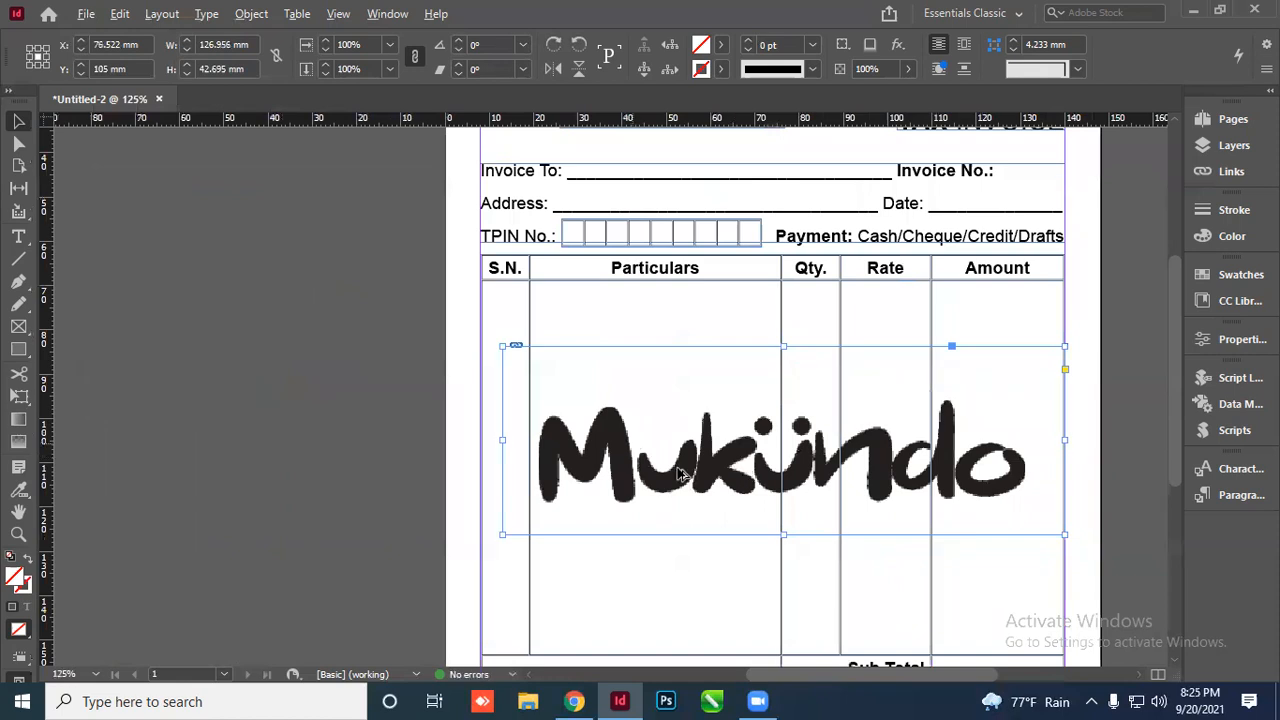
pyautogui.scroll(2, 683, 475)
pyautogui.scroll(-2, 277, 429)
pyautogui.click(993, 451)
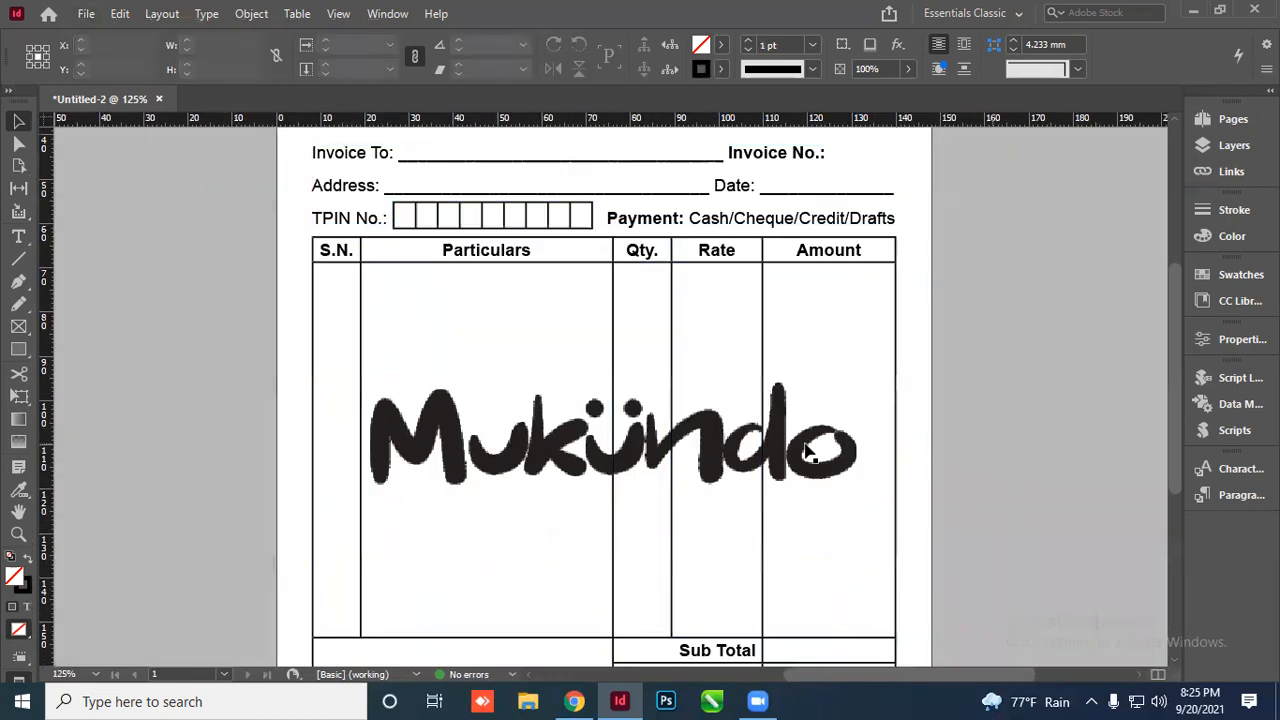
pyautogui.click(500, 460)
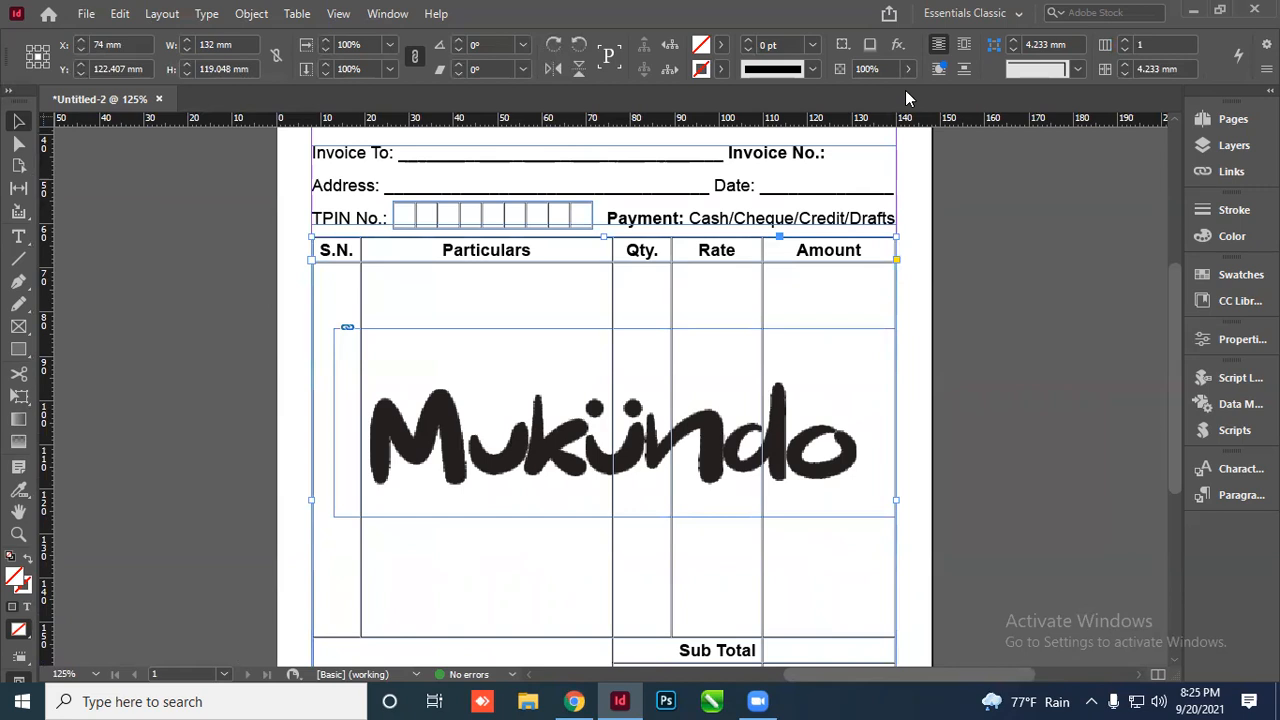
# Try the item table at 17% opacity, then restore it to full opacity
pyautogui.click(907, 69)
pyautogui.moveTo(907, 94); pyautogui.dragTo(827, 96)
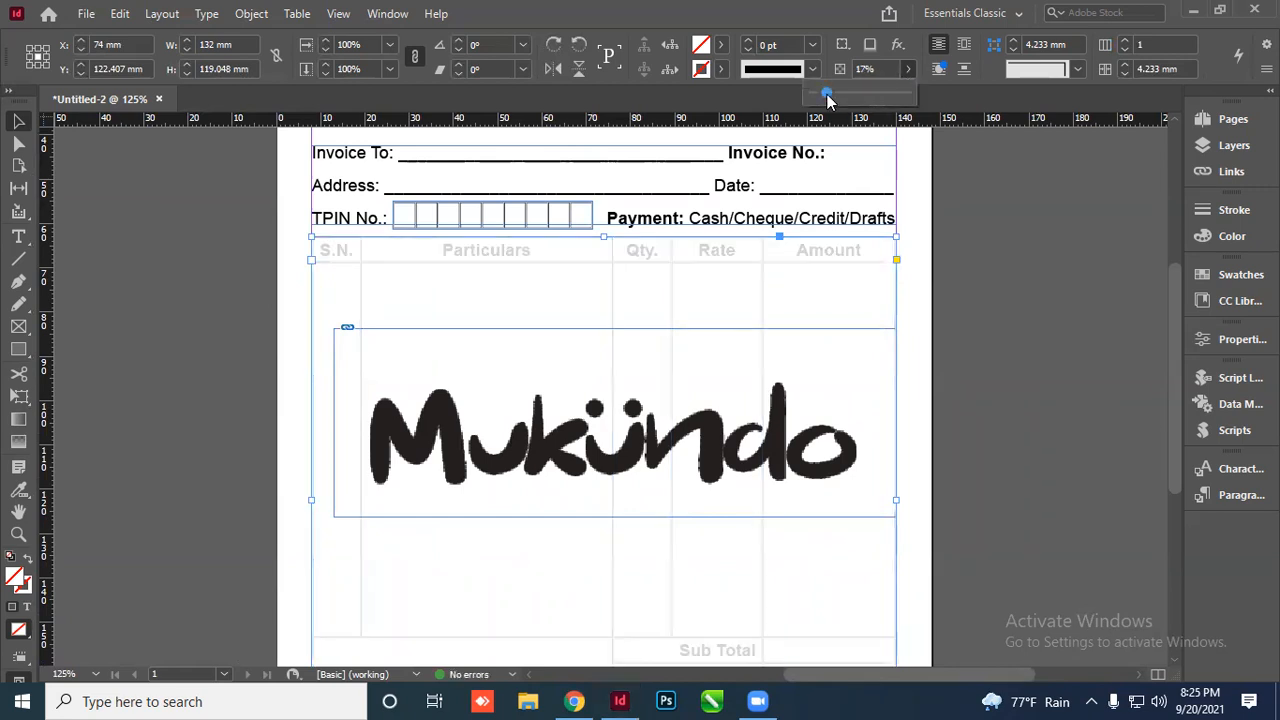
pyautogui.click(1020, 312)
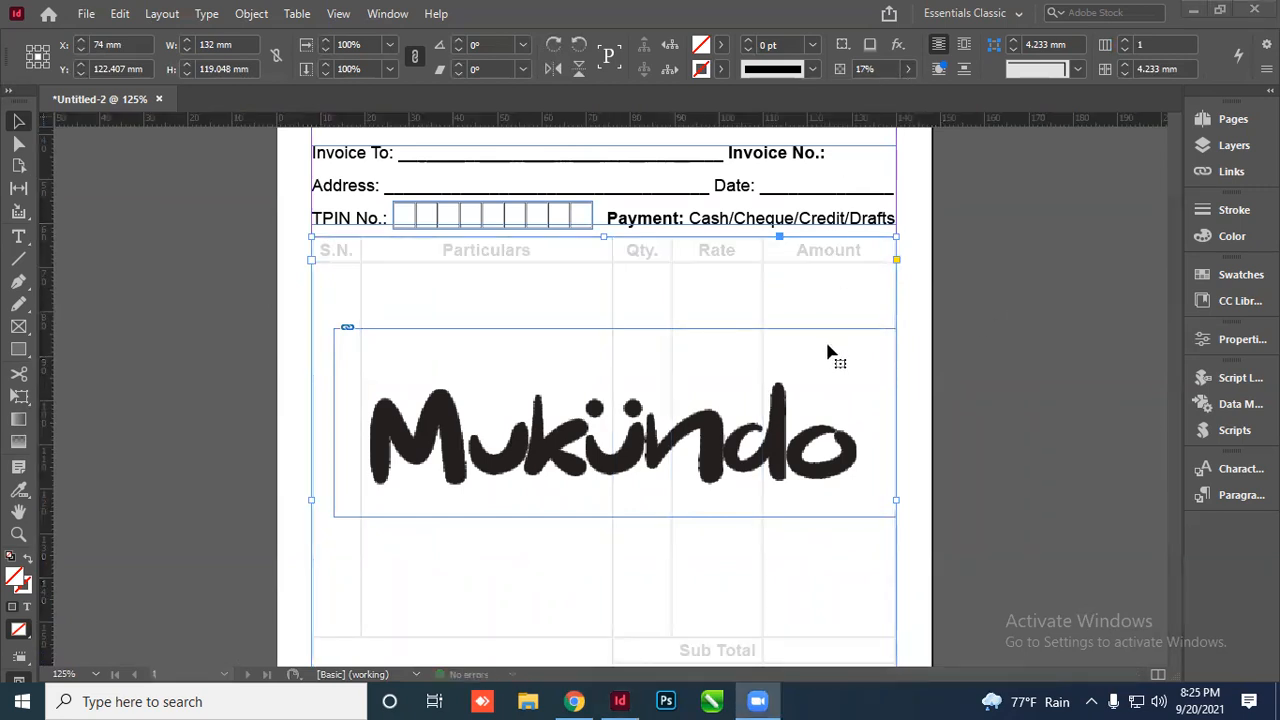
pyautogui.click(907, 69)
pyautogui.moveTo(834, 94); pyautogui.dragTo(970, 117)
pyautogui.click(1033, 253)
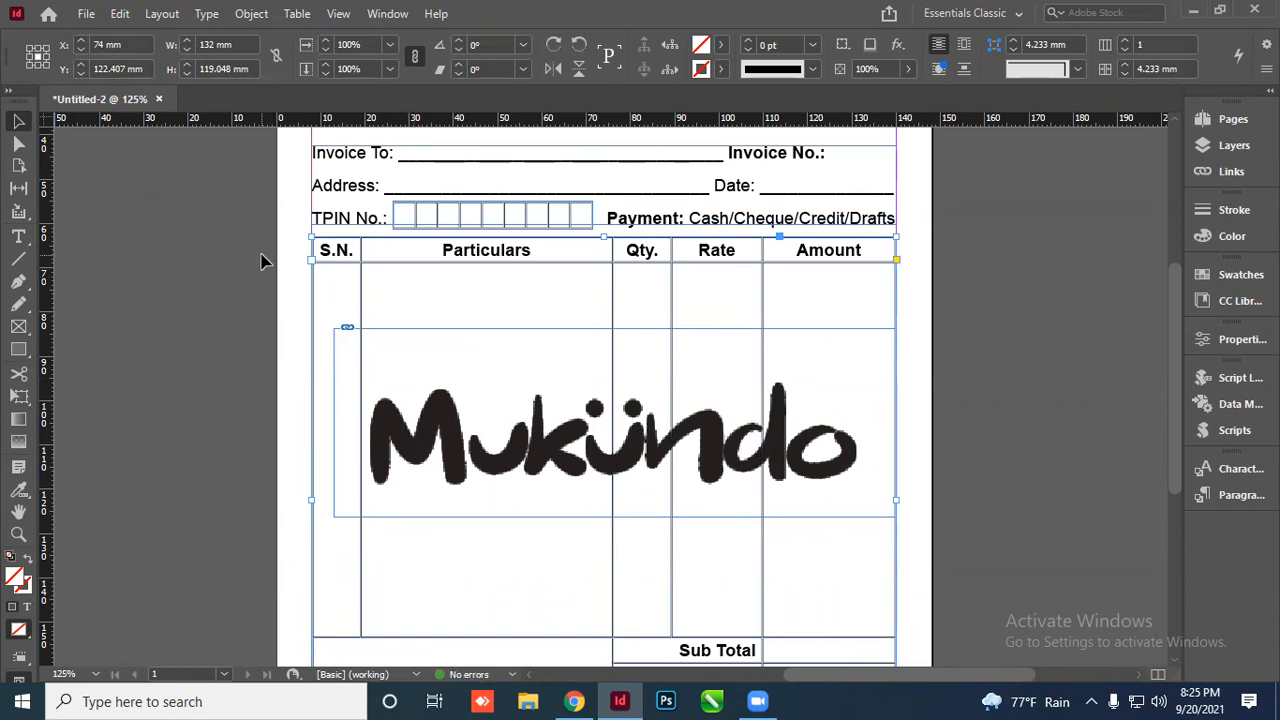
pyautogui.click(297, 278)
# Fade the Mukundo logo over the item table to about 7% opacity as a faint watermark
pyautogui.click(420, 380)
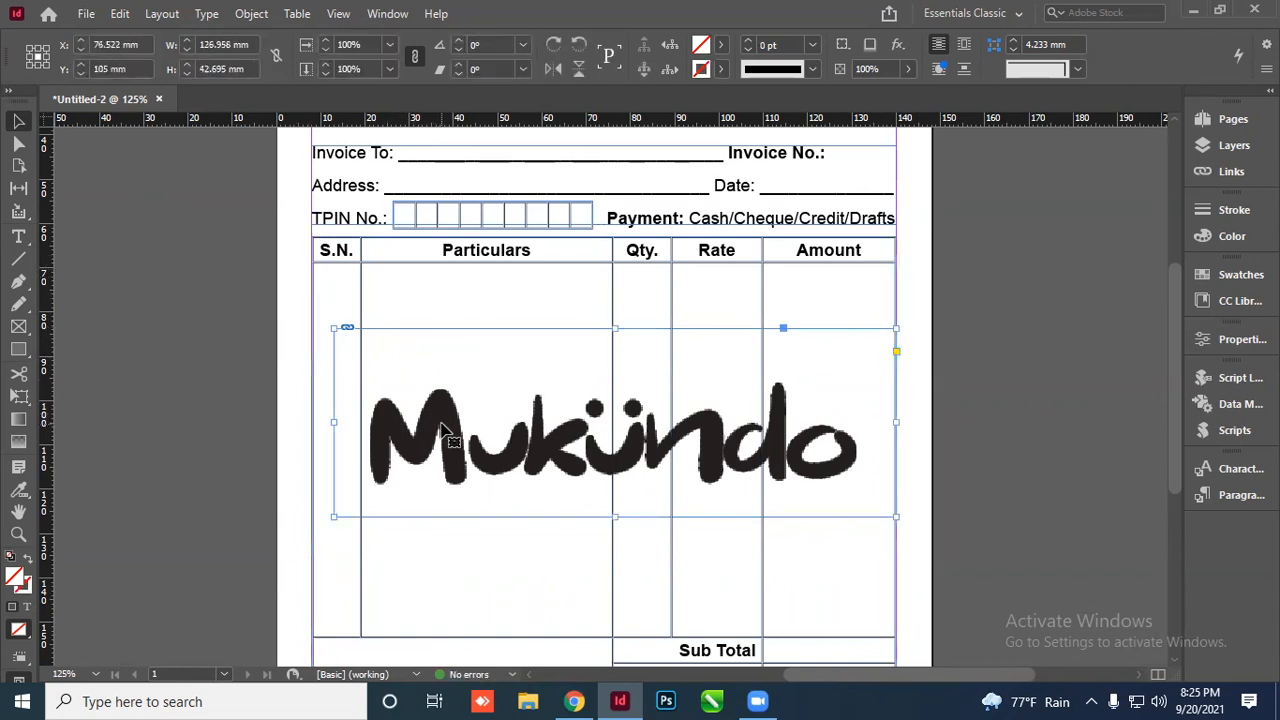
pyautogui.moveTo(450, 437); pyautogui.dragTo(470, 437)
pyautogui.hotkey('ctrl', 'z')
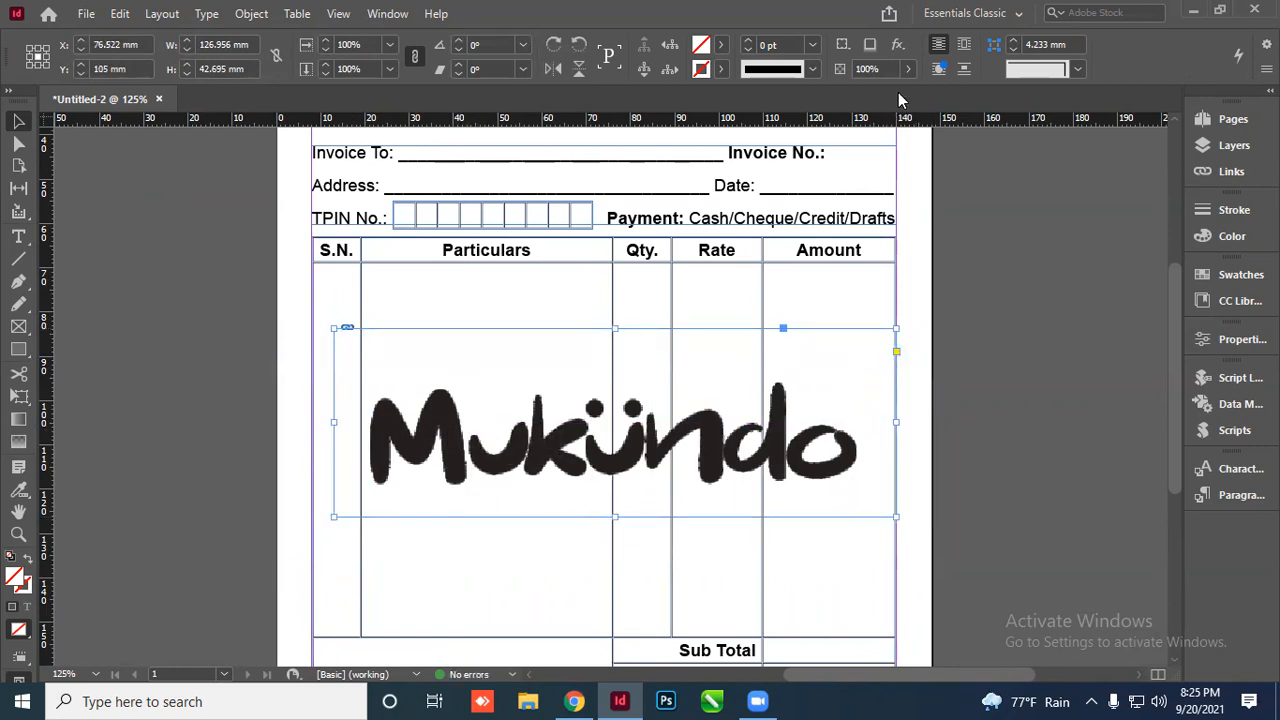
pyautogui.click(908, 68)
pyautogui.click(823, 93)
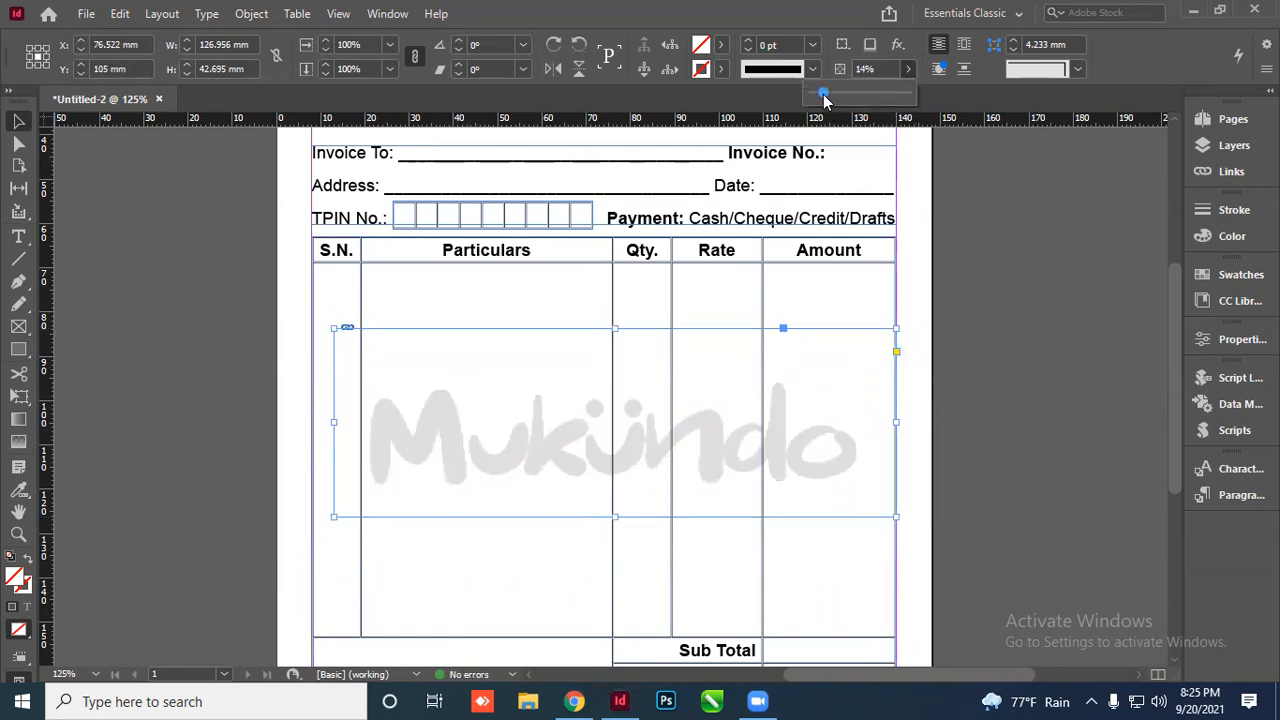
pyautogui.moveTo(823, 94); pyautogui.dragTo(818, 94)
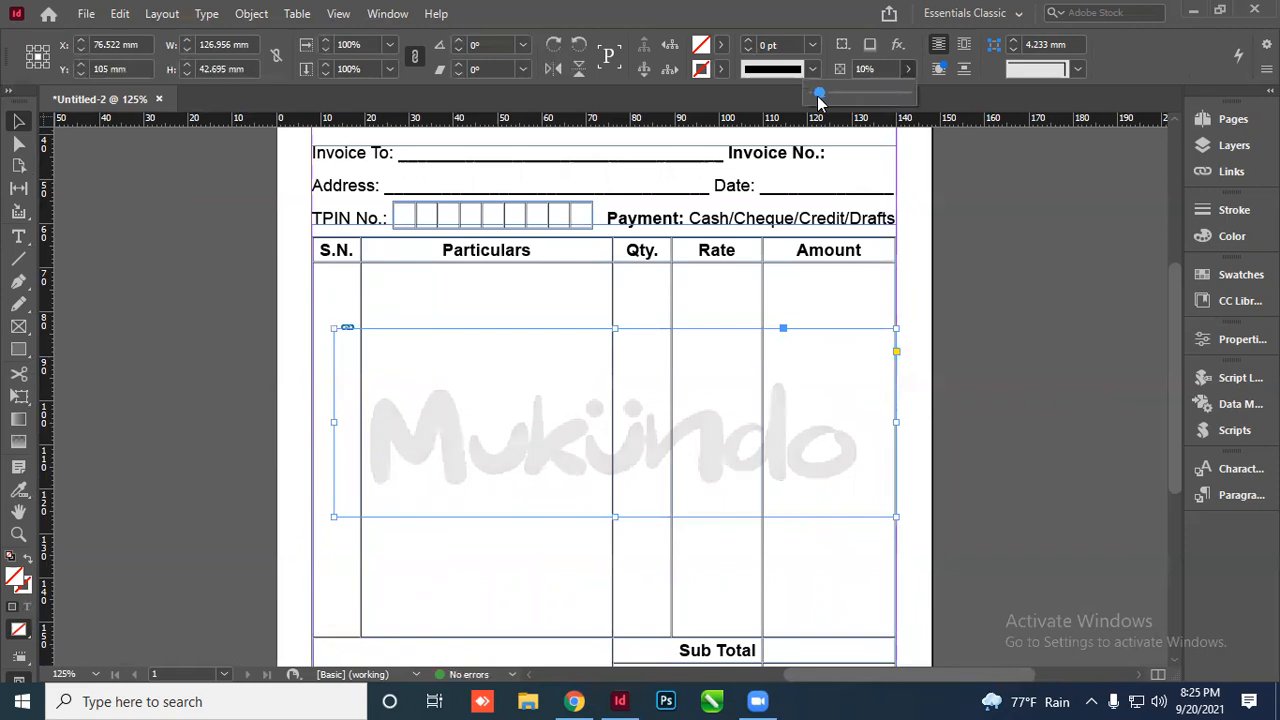
pyautogui.moveTo(818, 93); pyautogui.dragTo(816, 93)
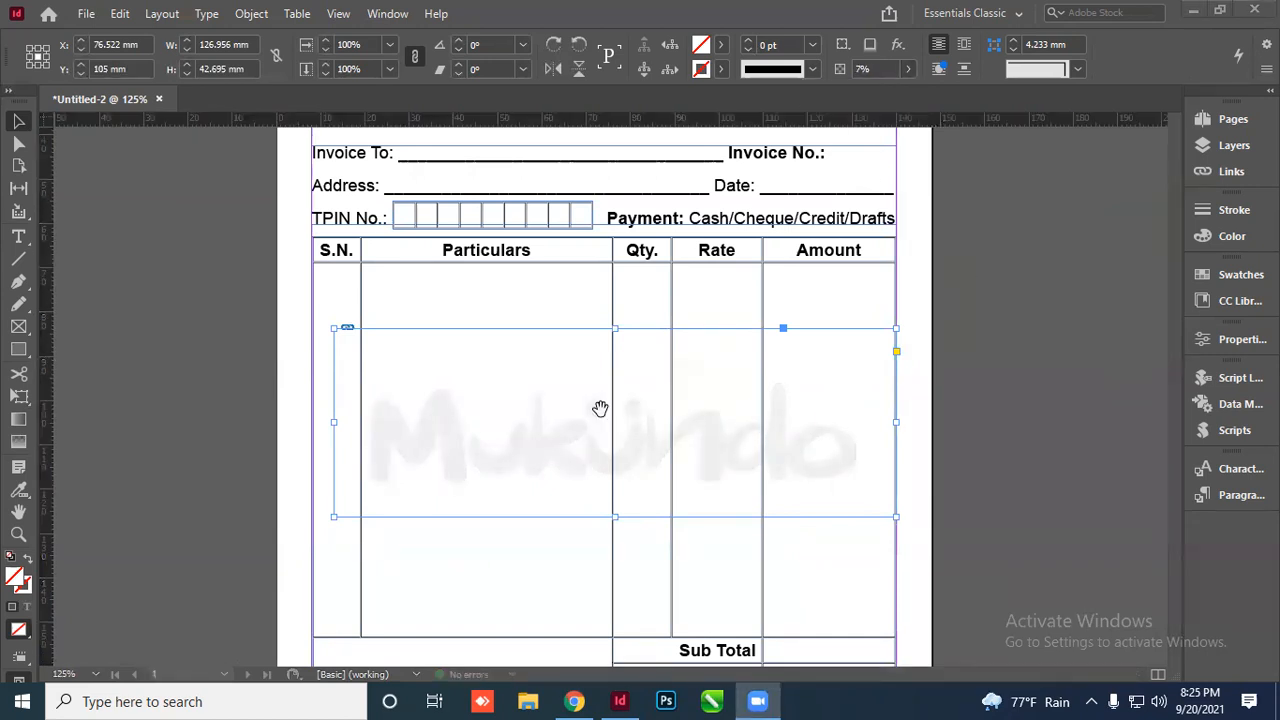
# Fit the whole invoice page in the window and view it in Preview mode
pyautogui.hotkey('ctrl', '-')
pyautogui.hotkey('ctrl', '-')
pyautogui.click(985, 397)
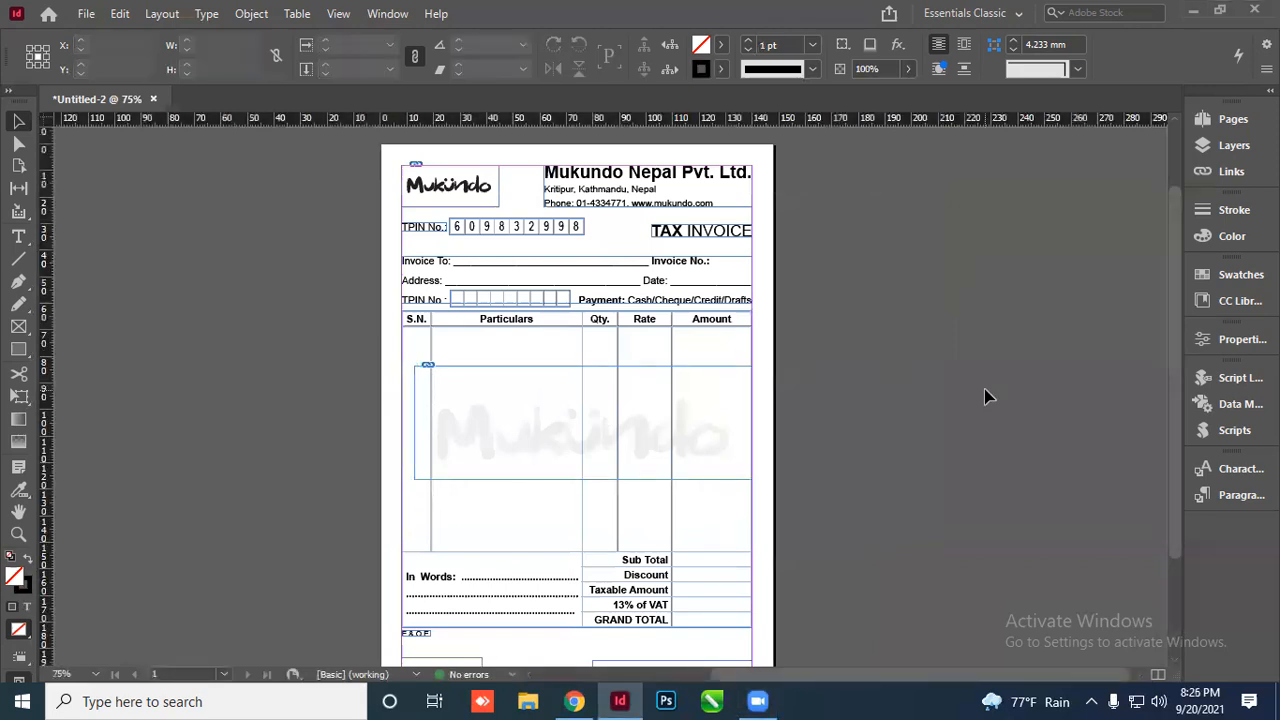
pyautogui.hotkey('ctrl', '0')
pyautogui.press('w')
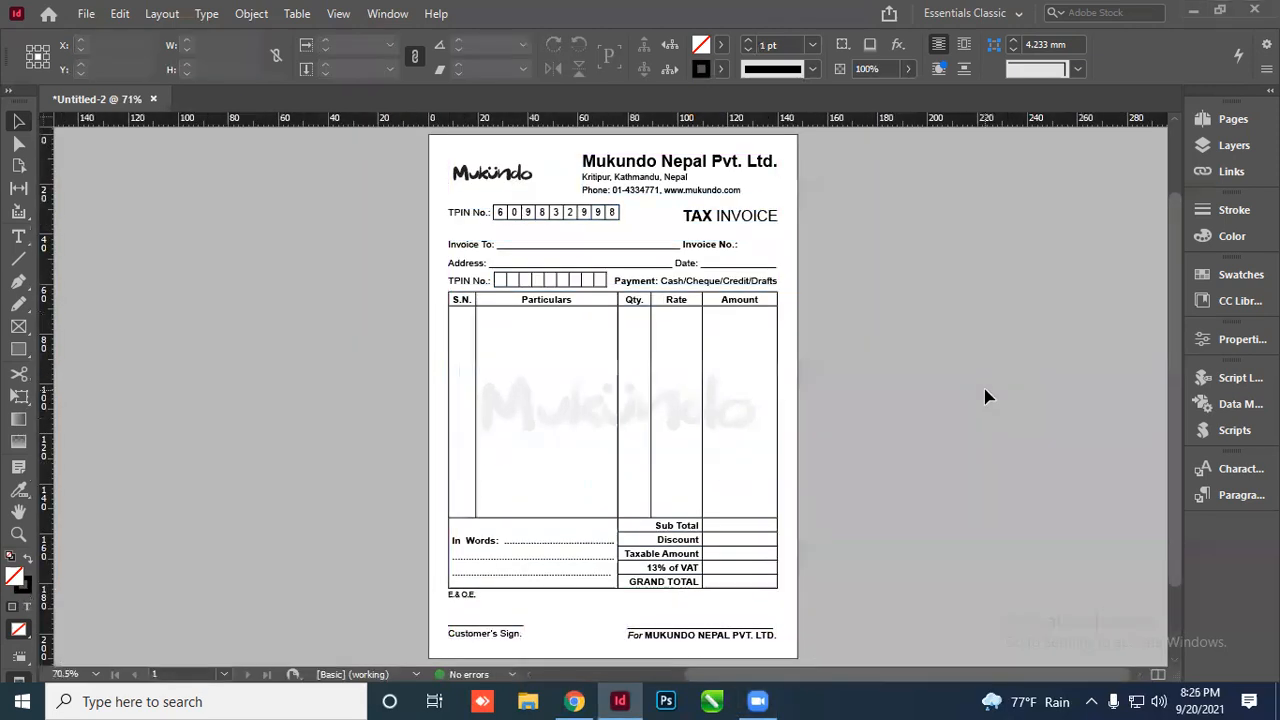
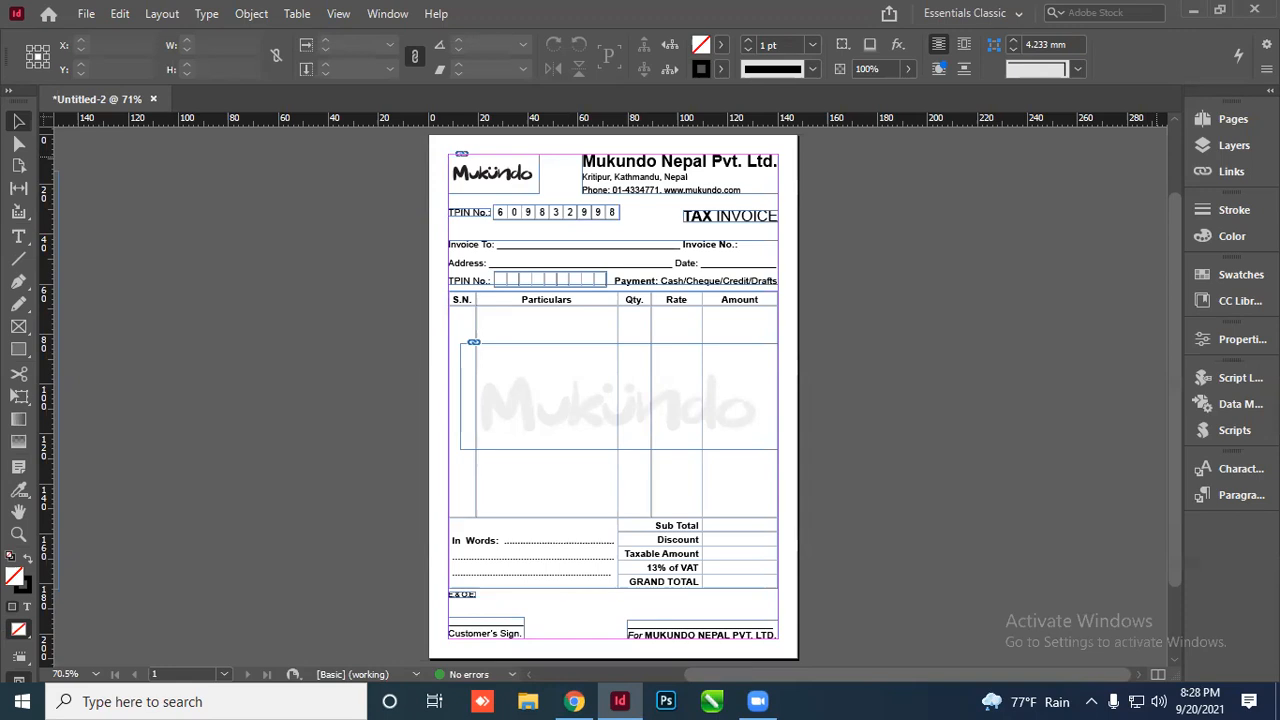
# Check the invoice in Preview mode without guides, then return to Normal view
pyautogui.press('w')
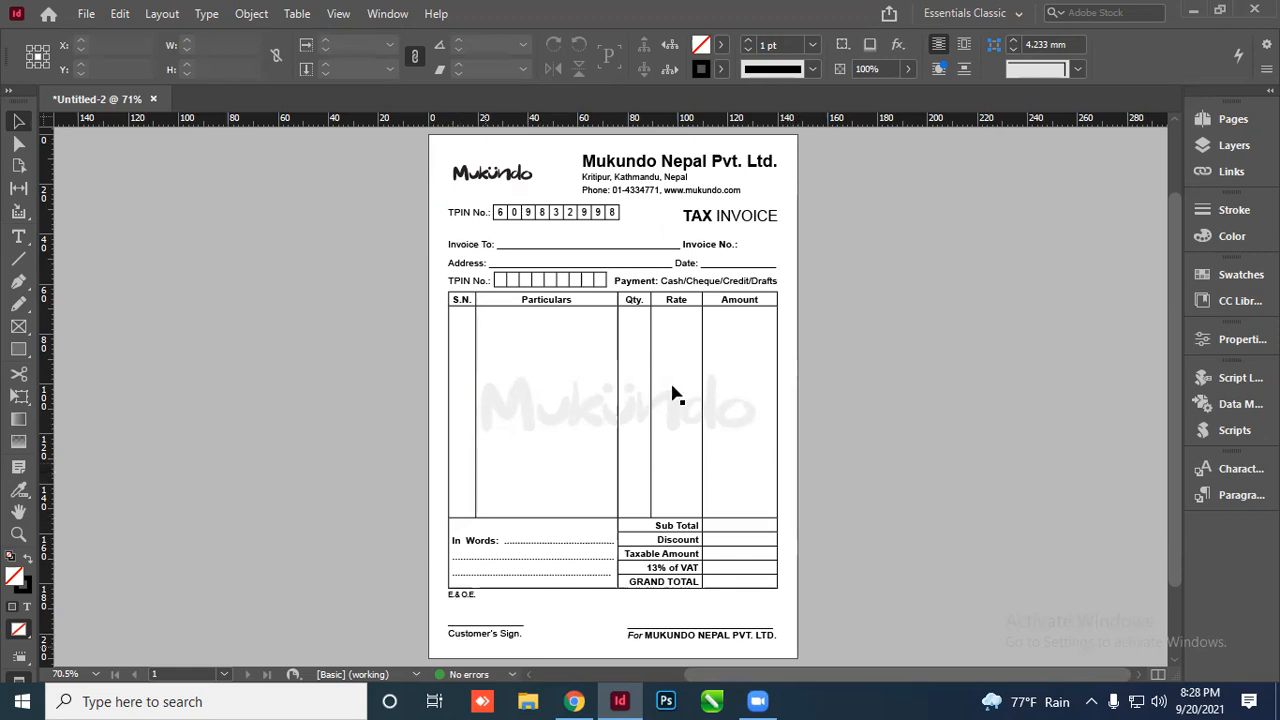
pyautogui.press('w')
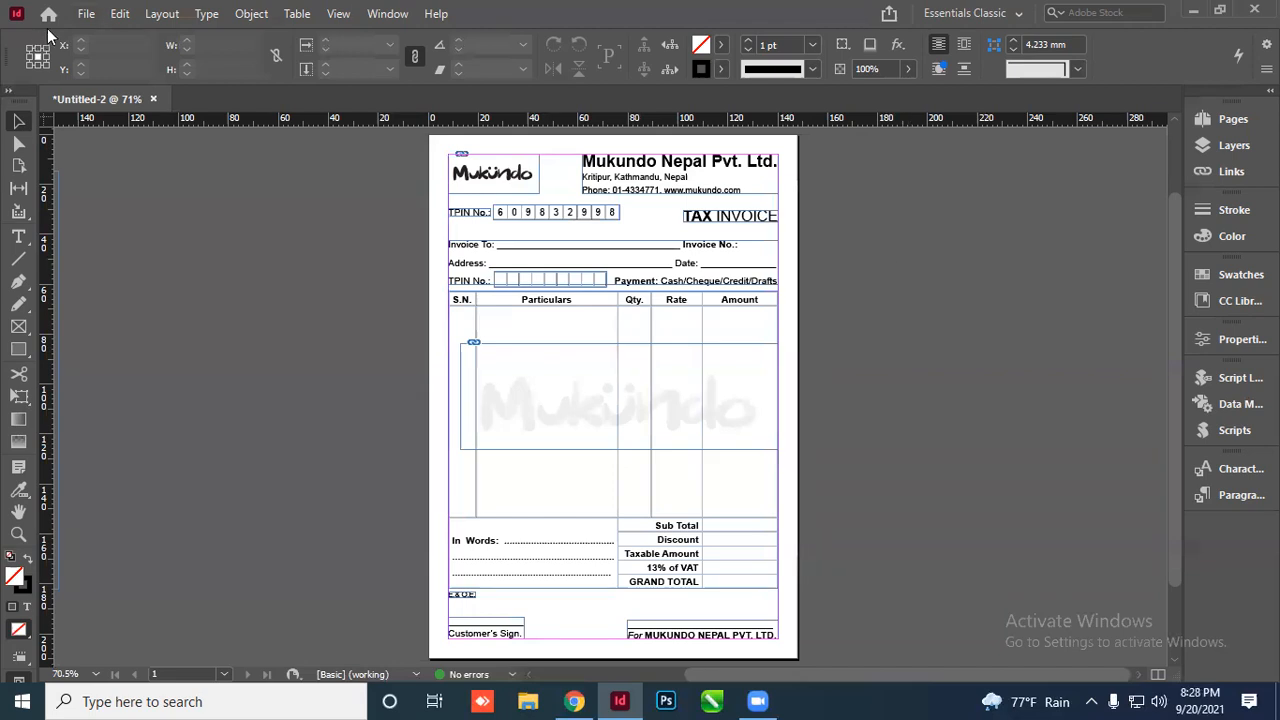
pyautogui.click(86, 15)
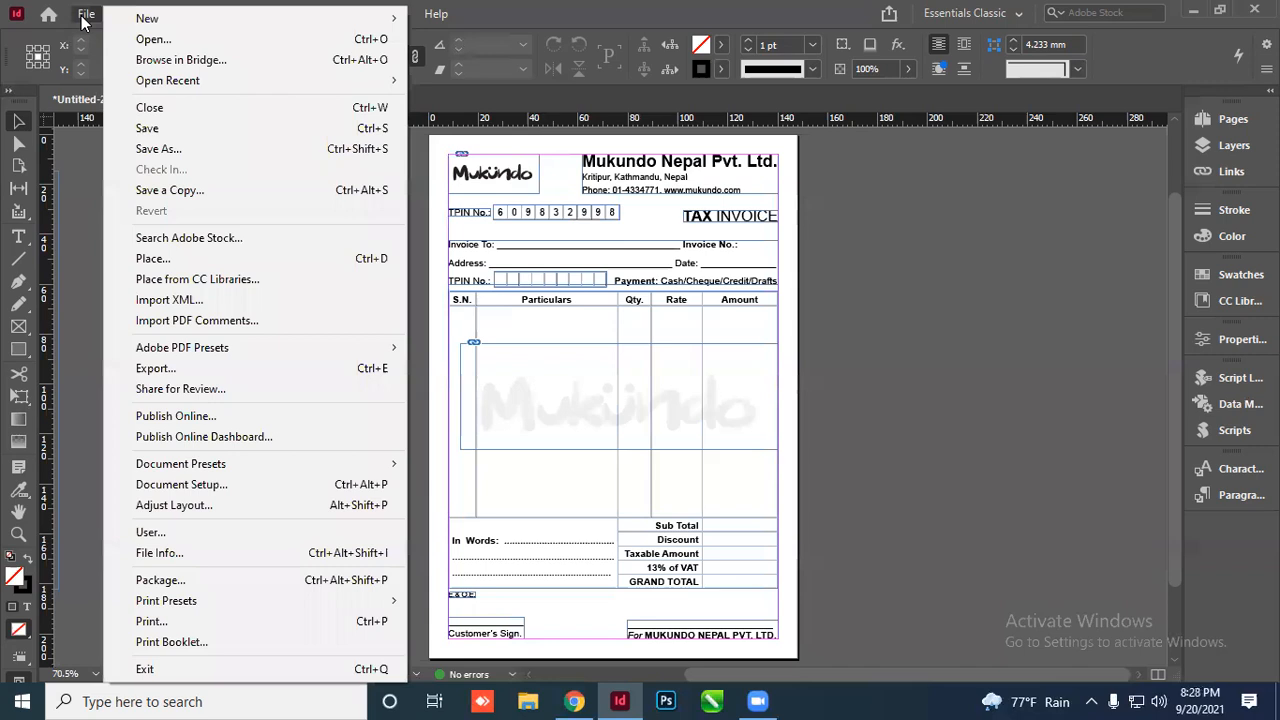
# Export the invoice to the Desktop as a JPEG named Mukundo VAT BILL
pyautogui.click(174, 372)
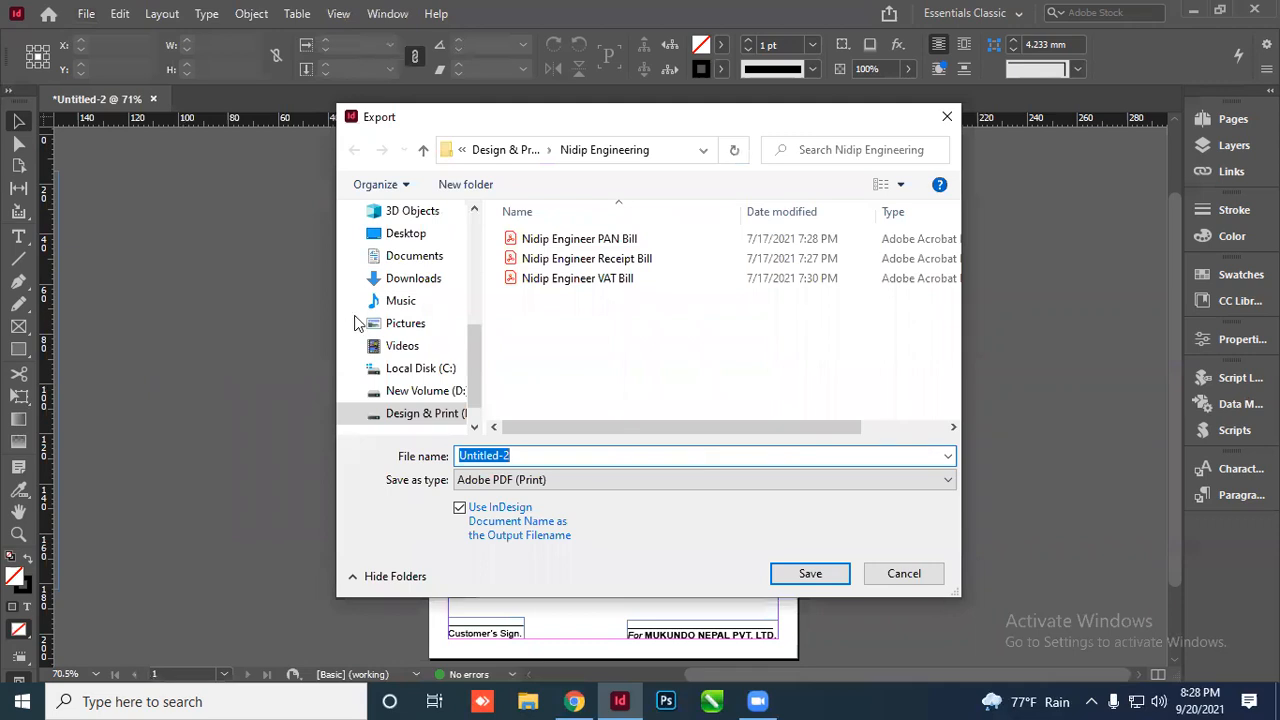
pyautogui.click(407, 234)
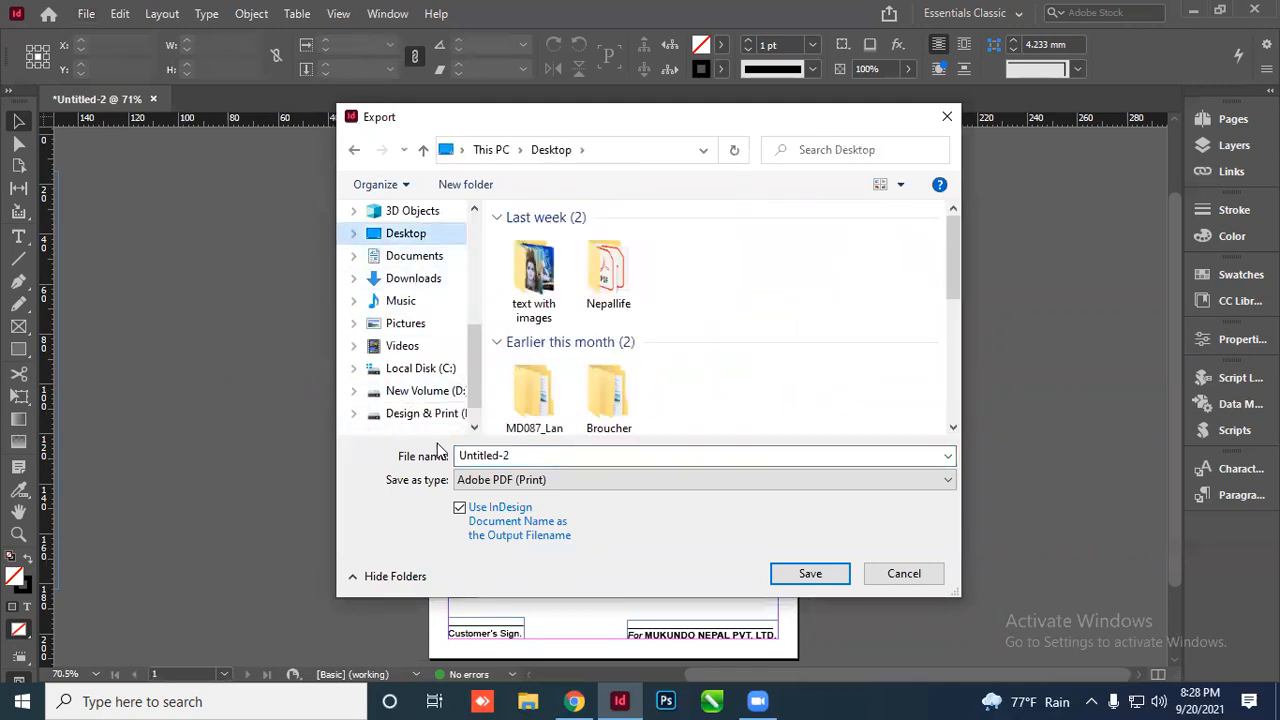
pyautogui.click(507, 482)
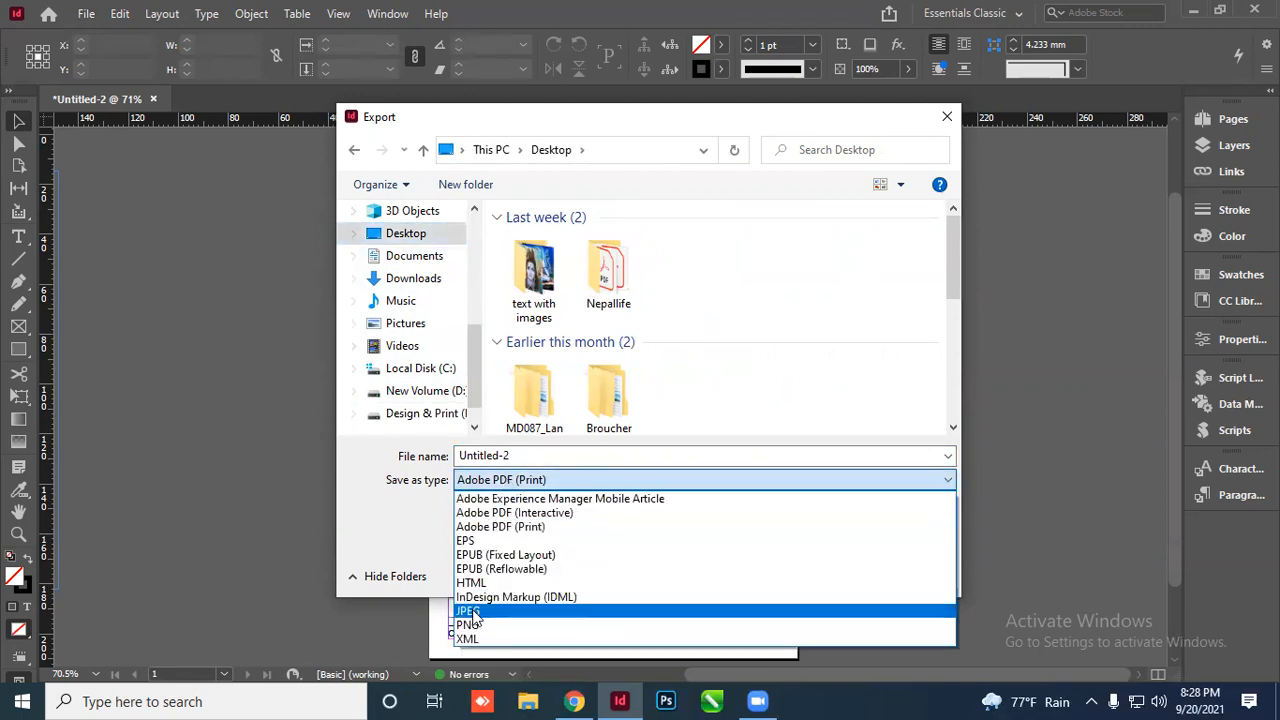
pyautogui.click(480, 610)
pyautogui.click(528, 455)
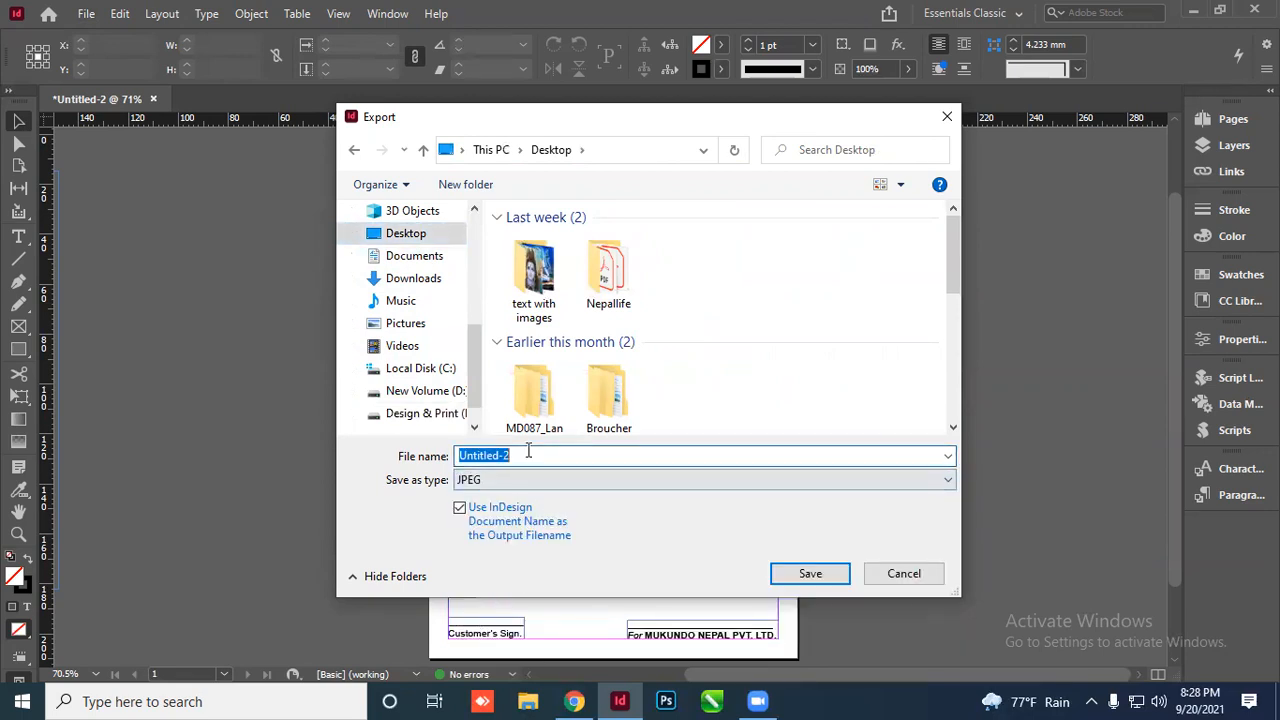
pyautogui.write('MU')
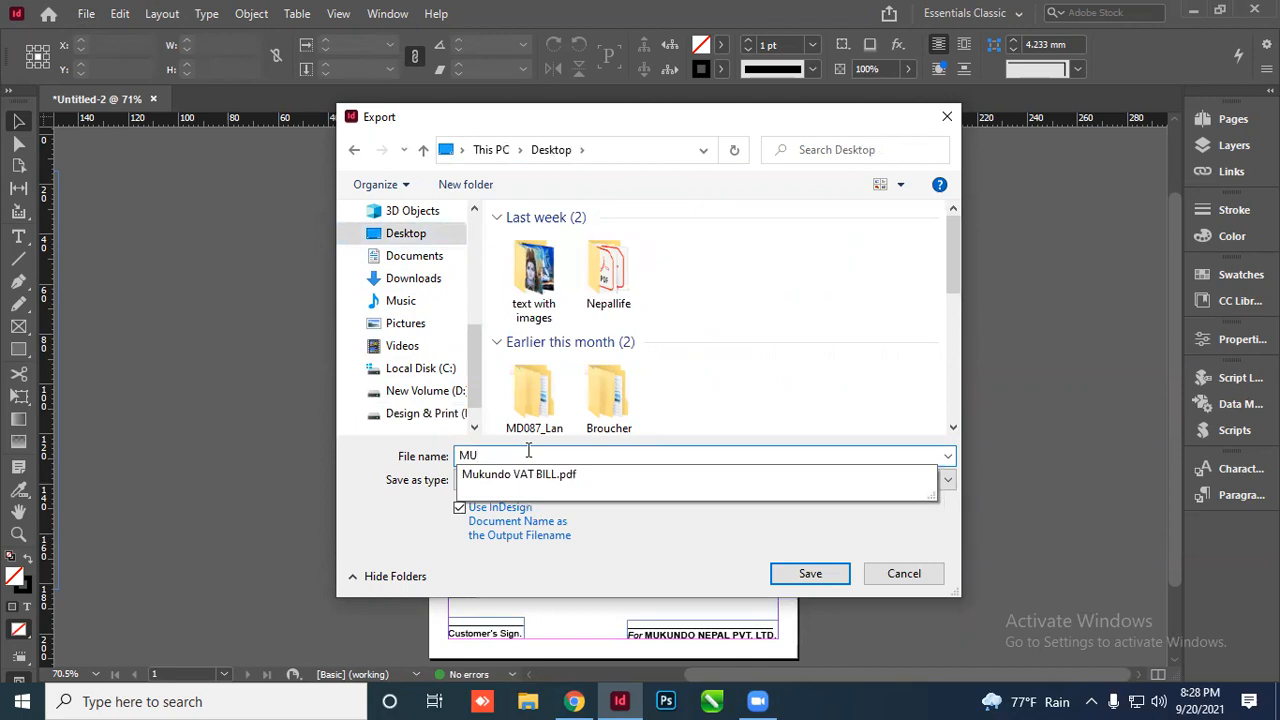
pyautogui.press('Down')
pyautogui.press('BackSpace')
pyautogui.press('BackSpace')
pyautogui.press('BackSpace')
pyautogui.press('BackSpace')
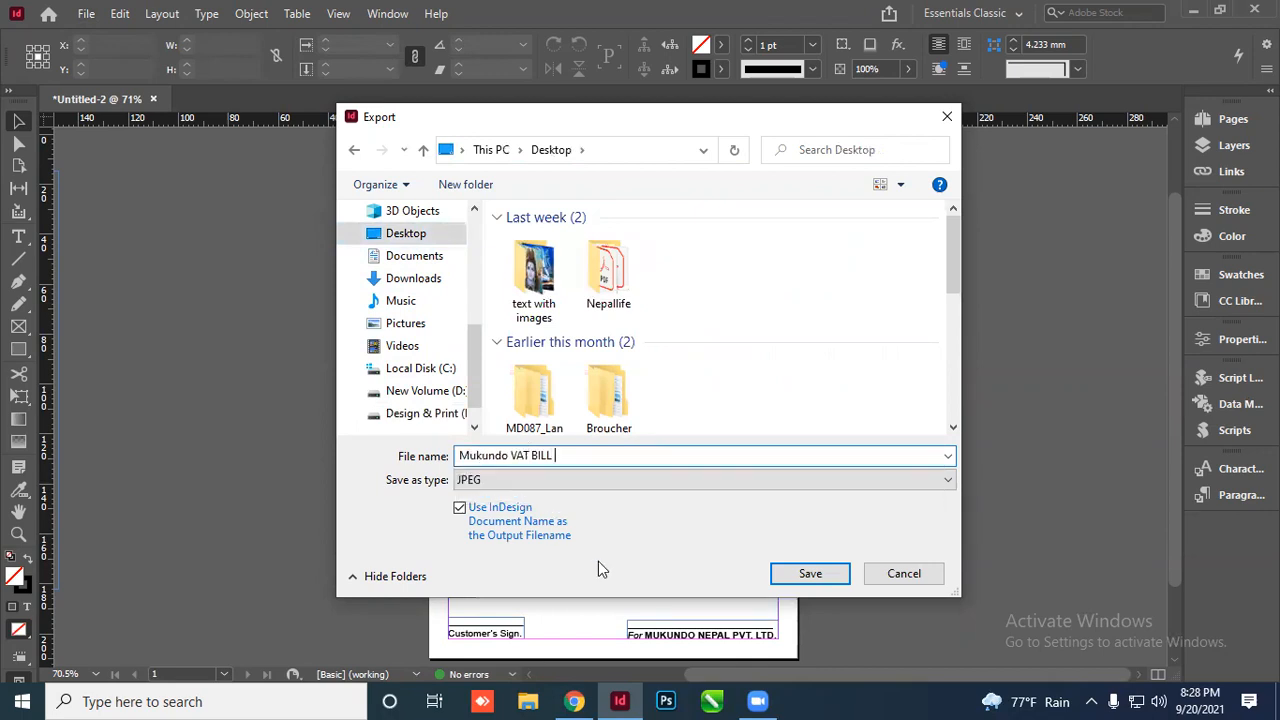
pyautogui.click(805, 576)
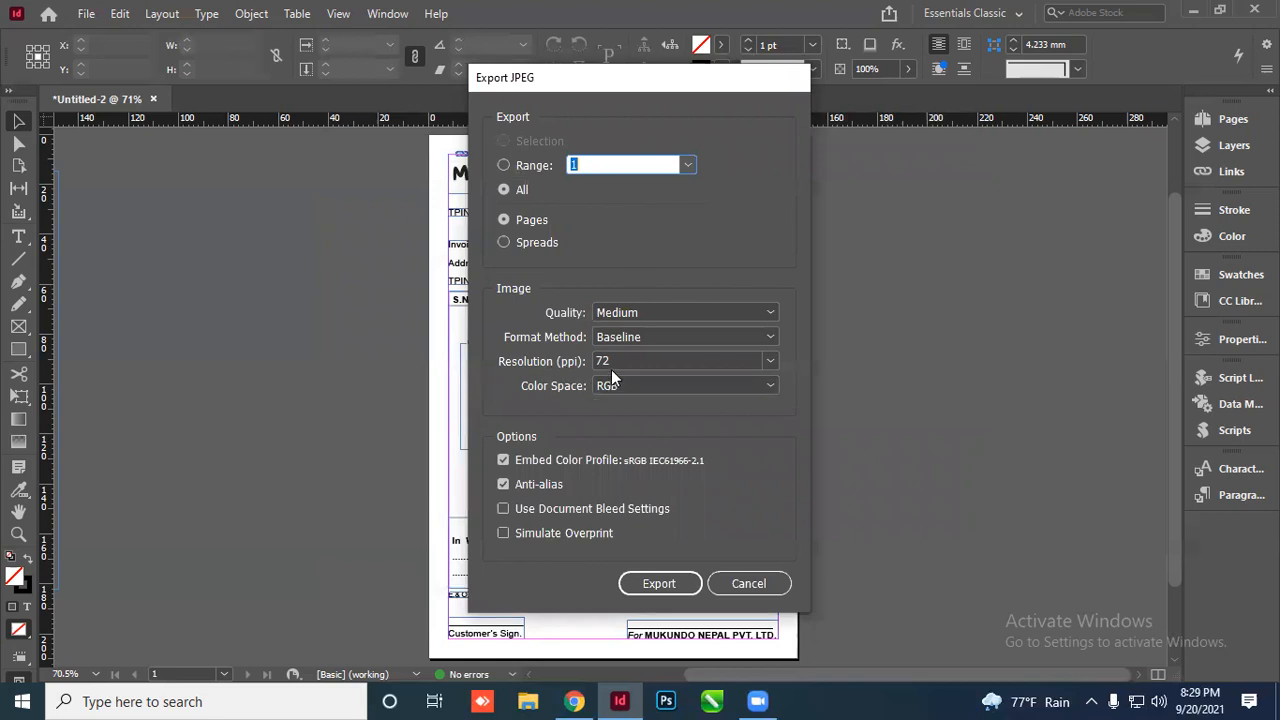
# Set the JPEG resolution to 150 ppi, export it, and minimize InDesign
pyautogui.click(770, 362)
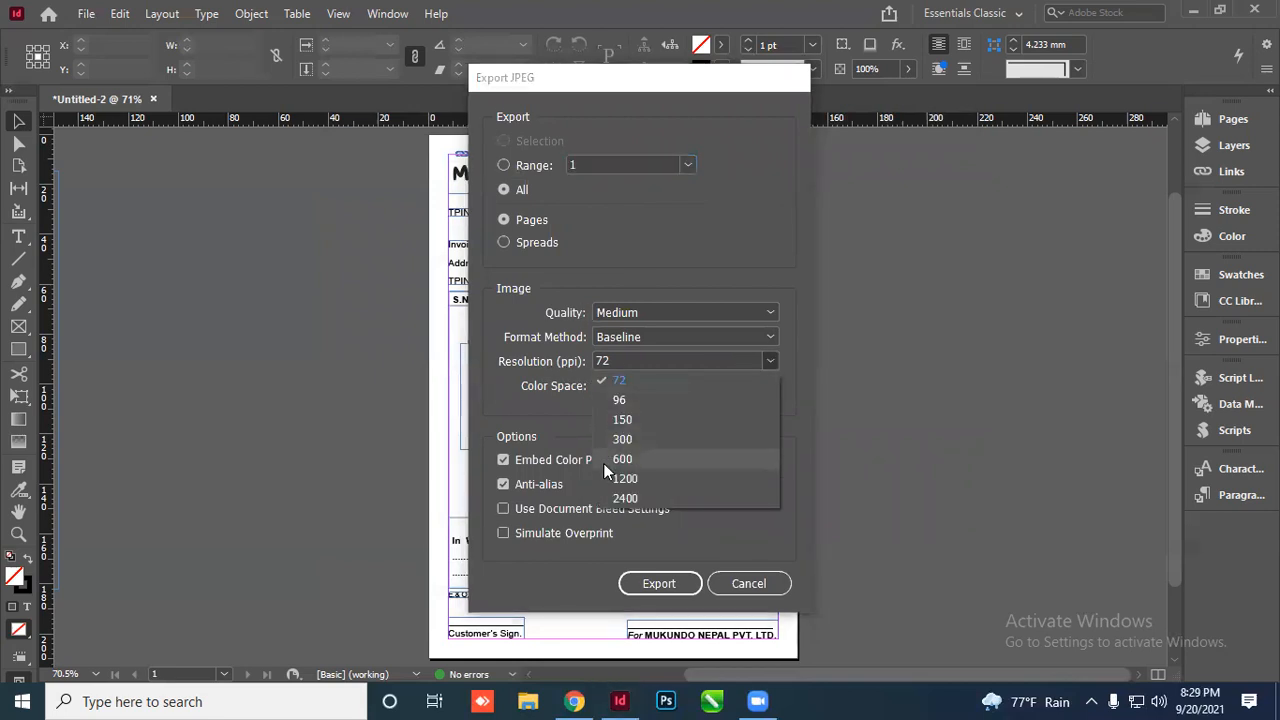
pyautogui.click(639, 418)
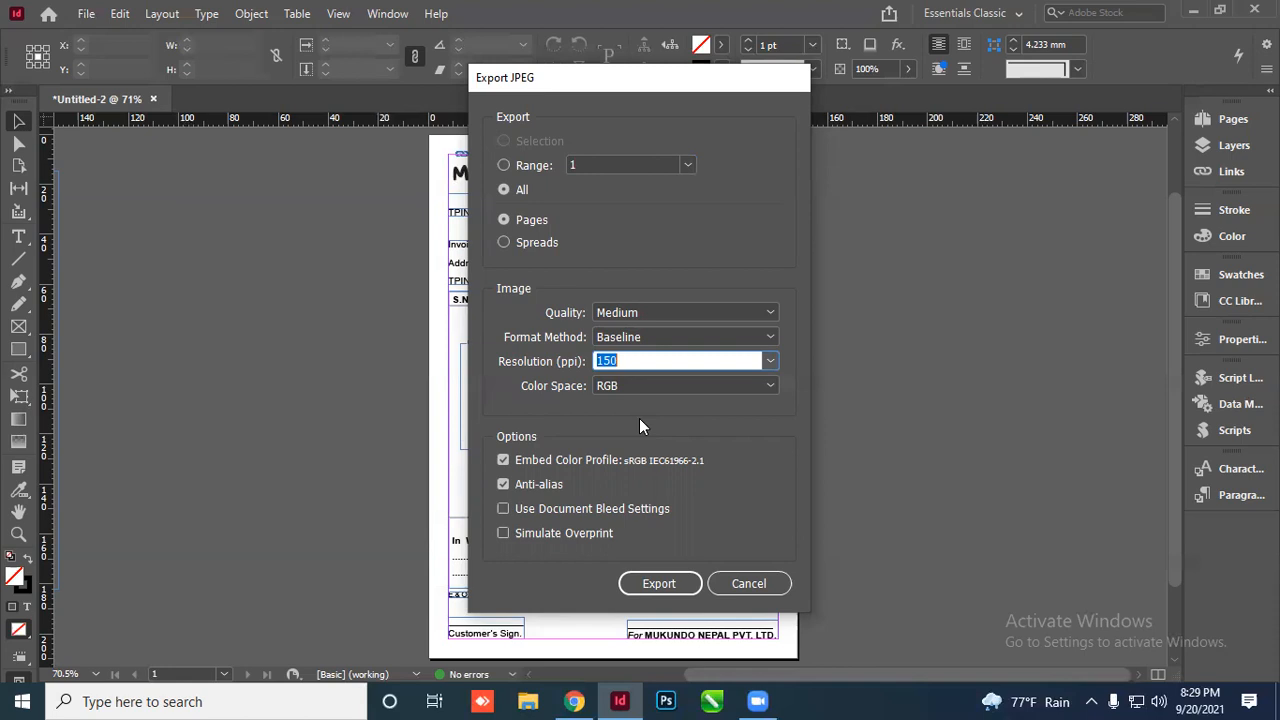
pyautogui.click(658, 583)
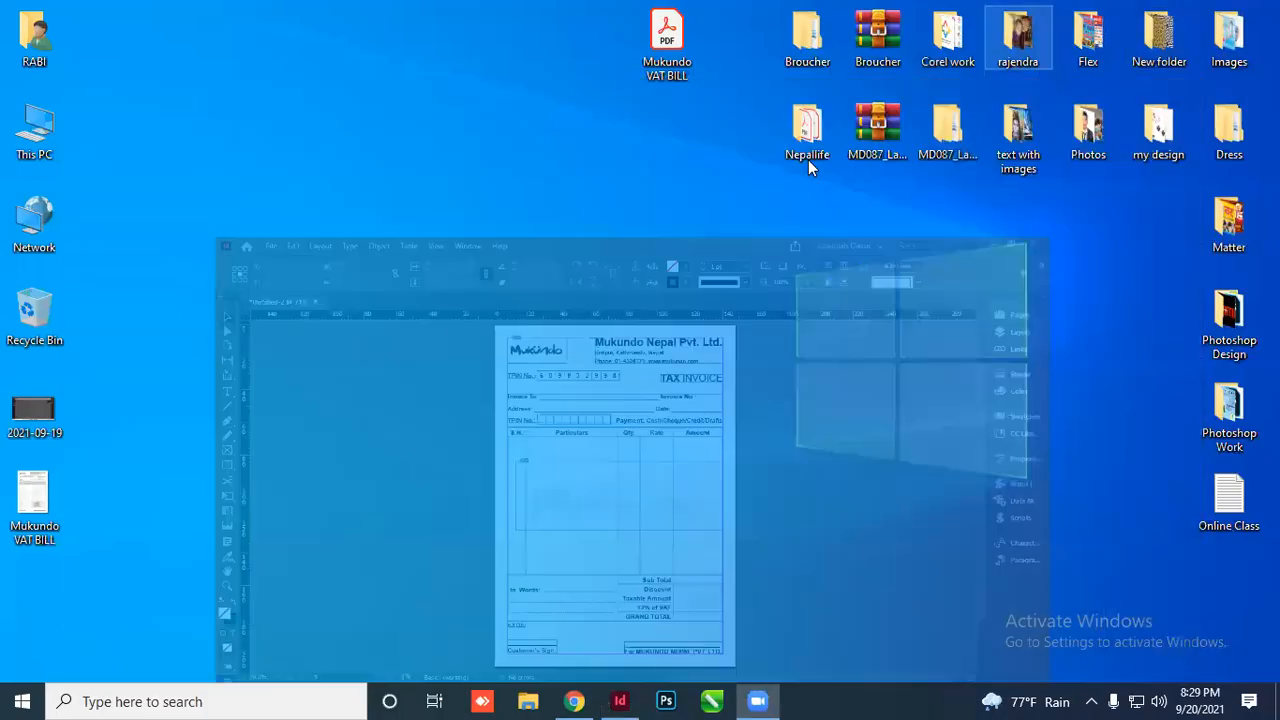
pyautogui.click(1193, 11)
# Open Mukundo VAT BILL.jpg from the desktop in Photos to review it, then close it
pyautogui.click(58, 516)
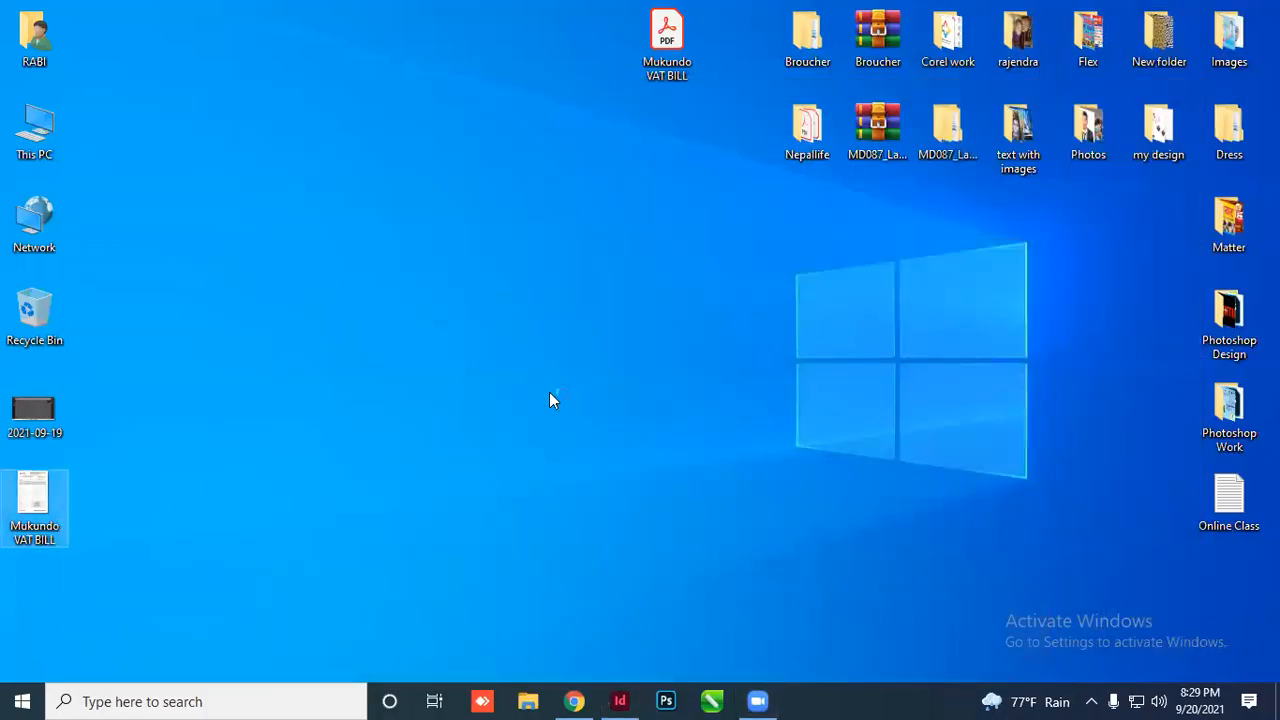
pyautogui.press('Return')
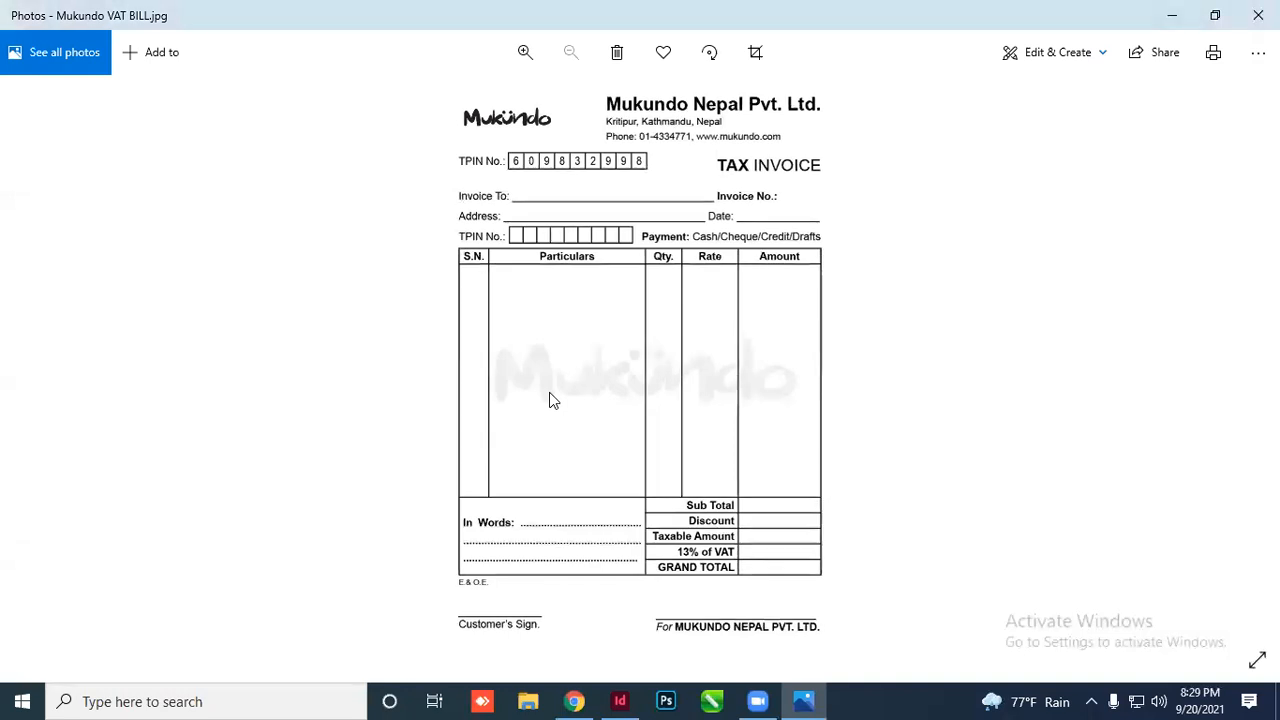
pyautogui.click(1258, 15)
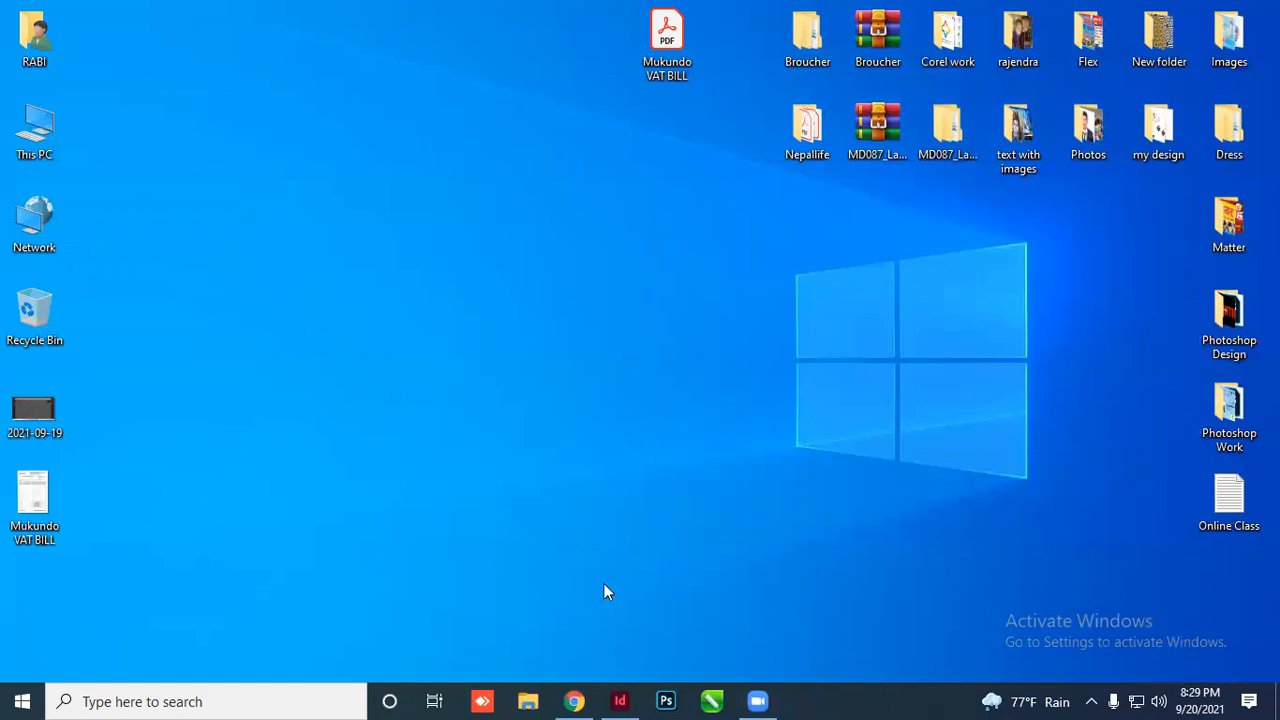
# Export the invoice as an Adobe PDF (Print) named Mukundo VAT BILL2
pyautogui.click(620, 701)
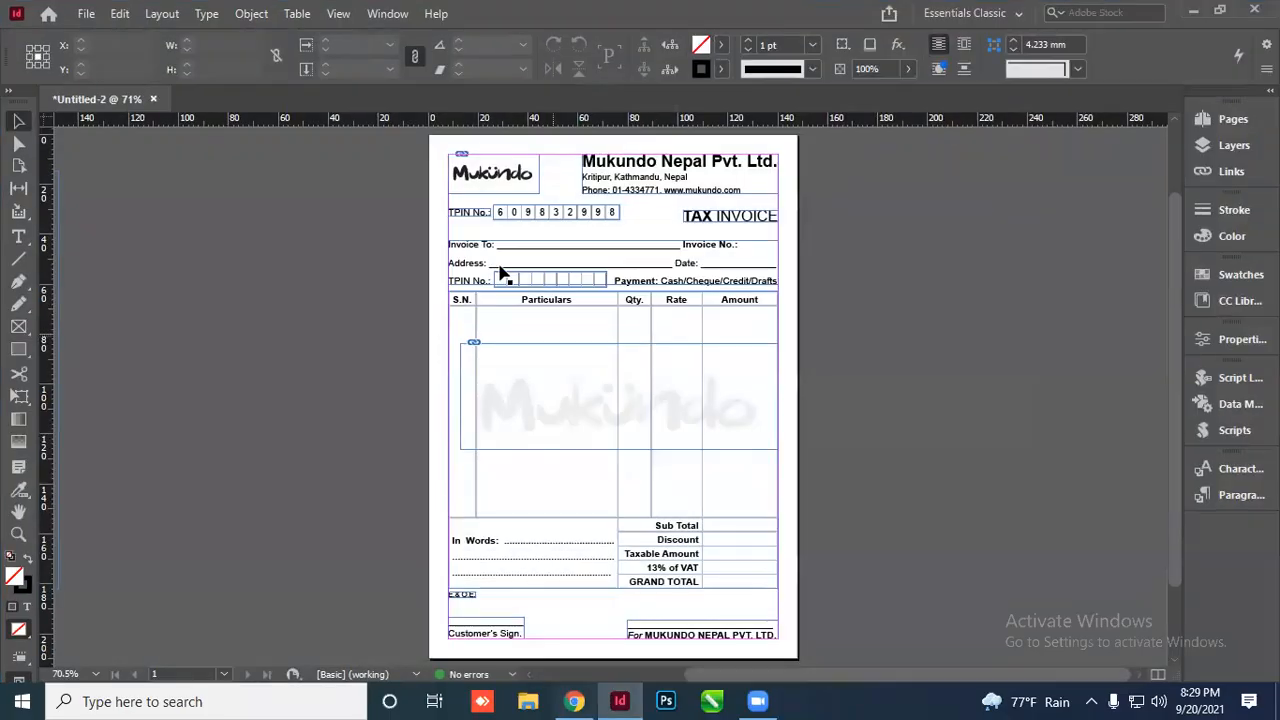
pyautogui.click(86, 13)
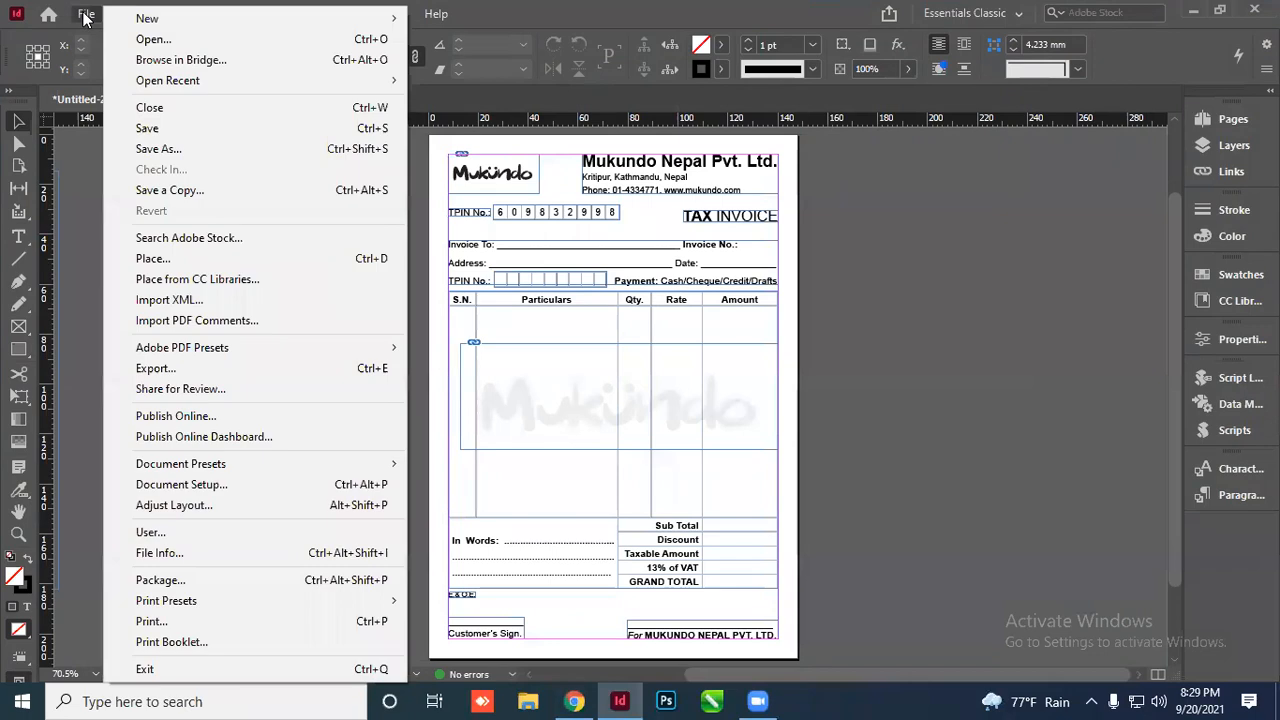
pyautogui.click(242, 368)
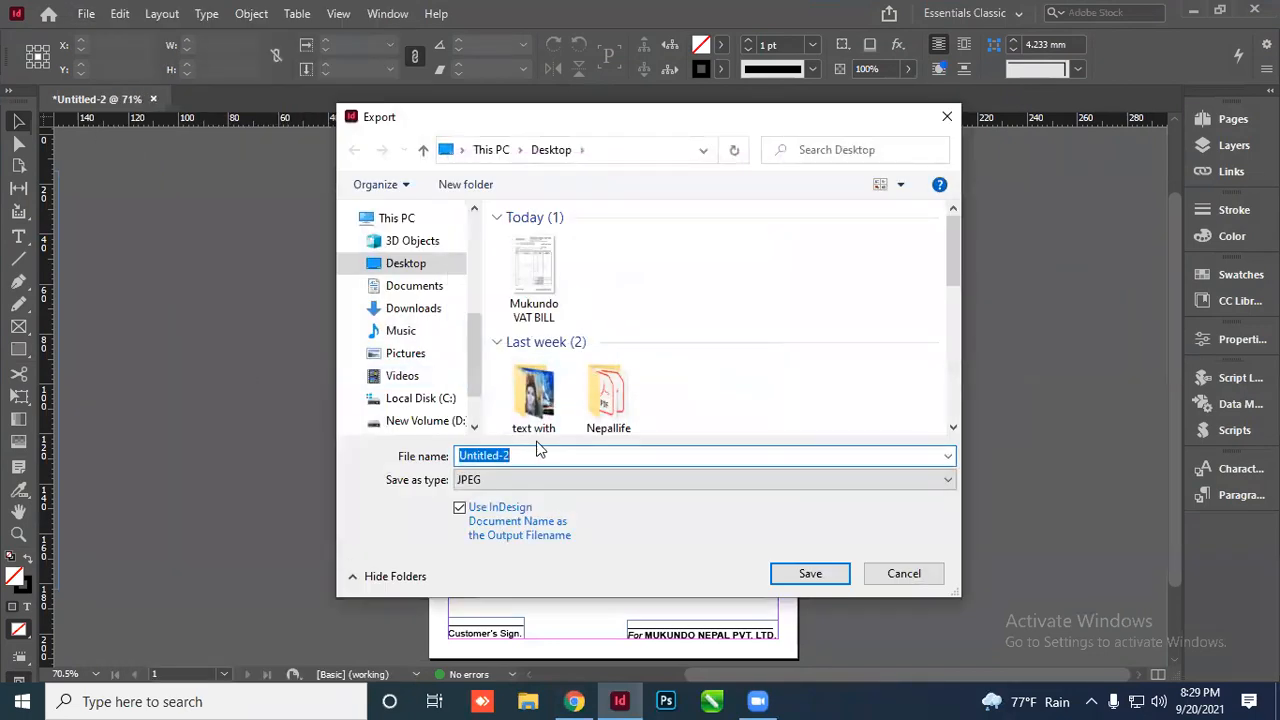
pyautogui.click(558, 314)
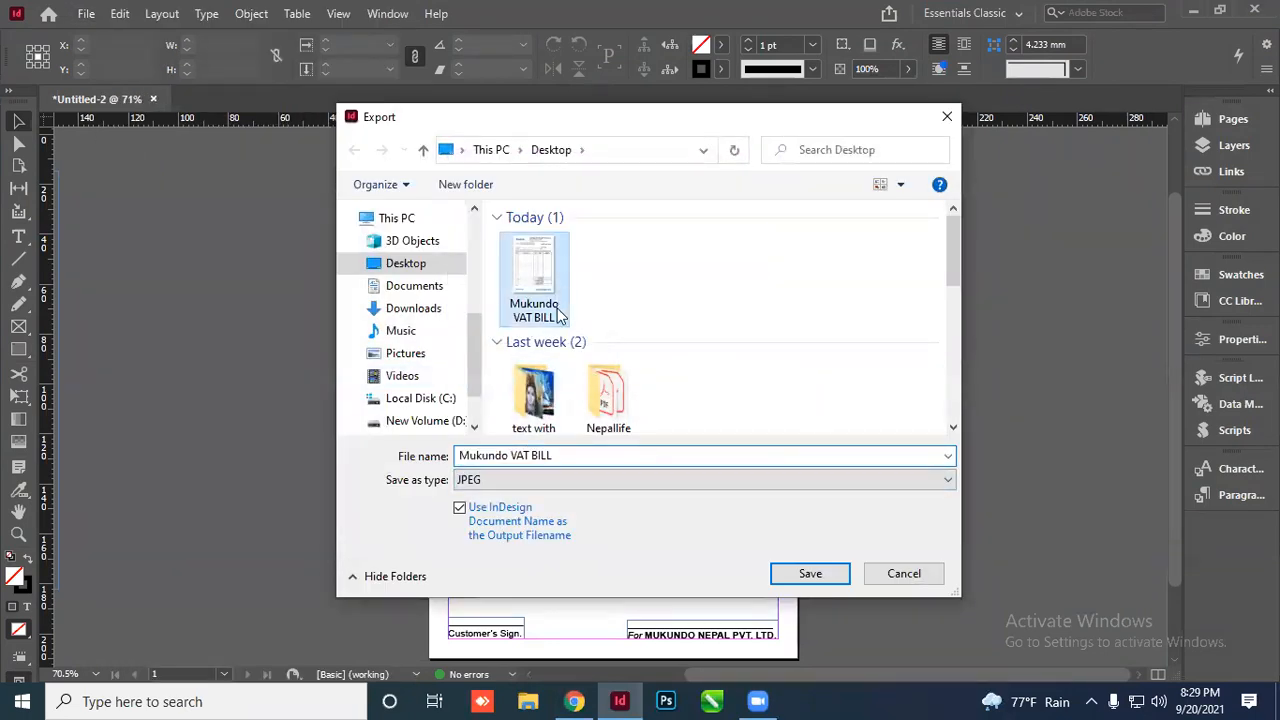
pyautogui.click(520, 480)
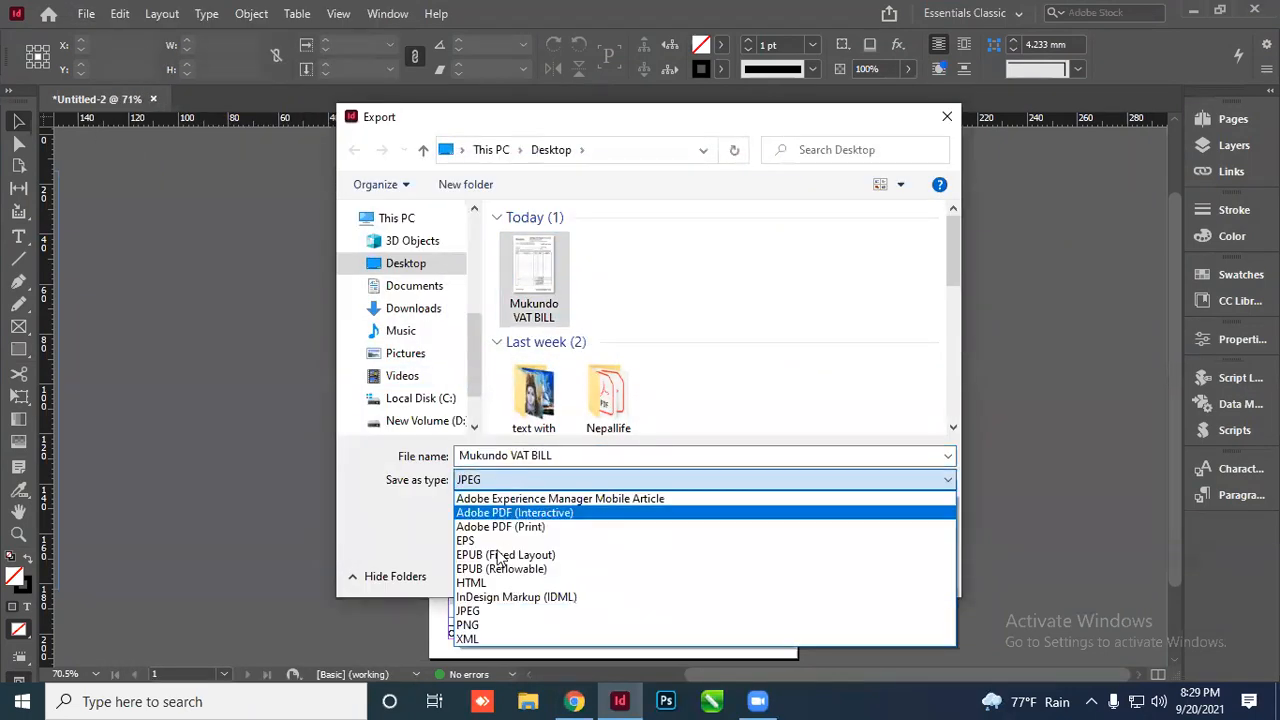
pyautogui.click(521, 525)
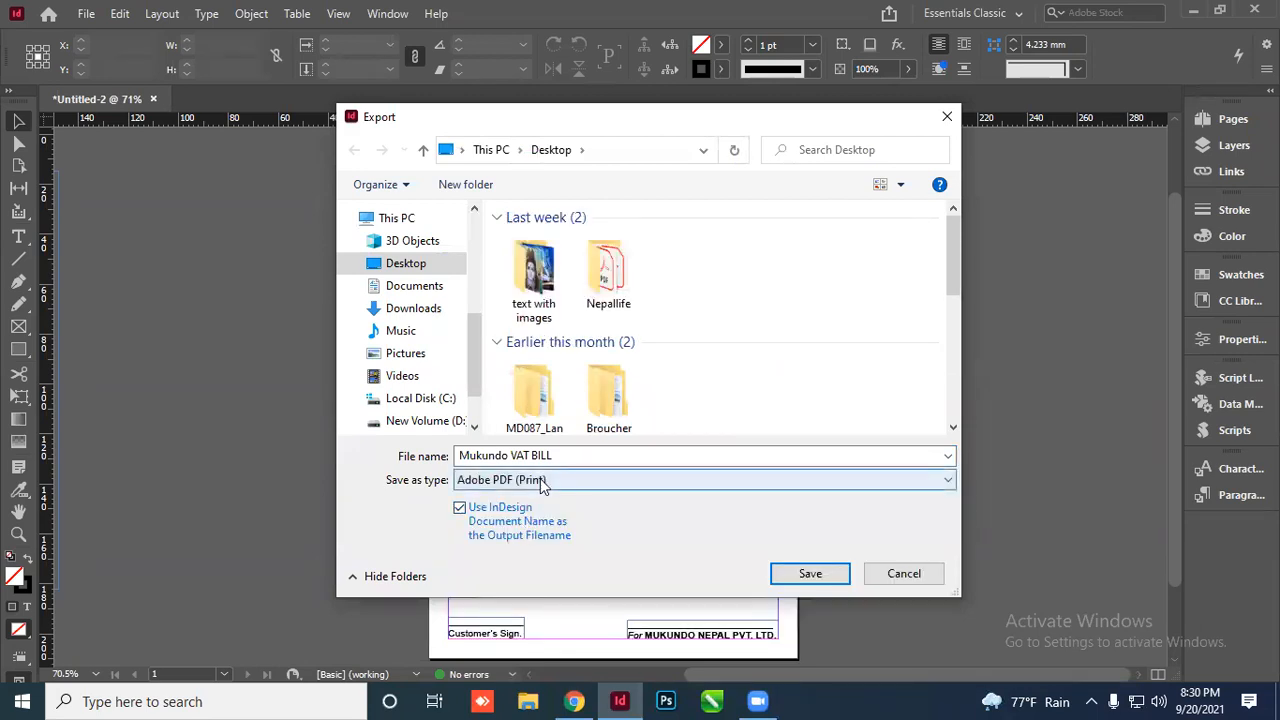
pyautogui.click(810, 574)
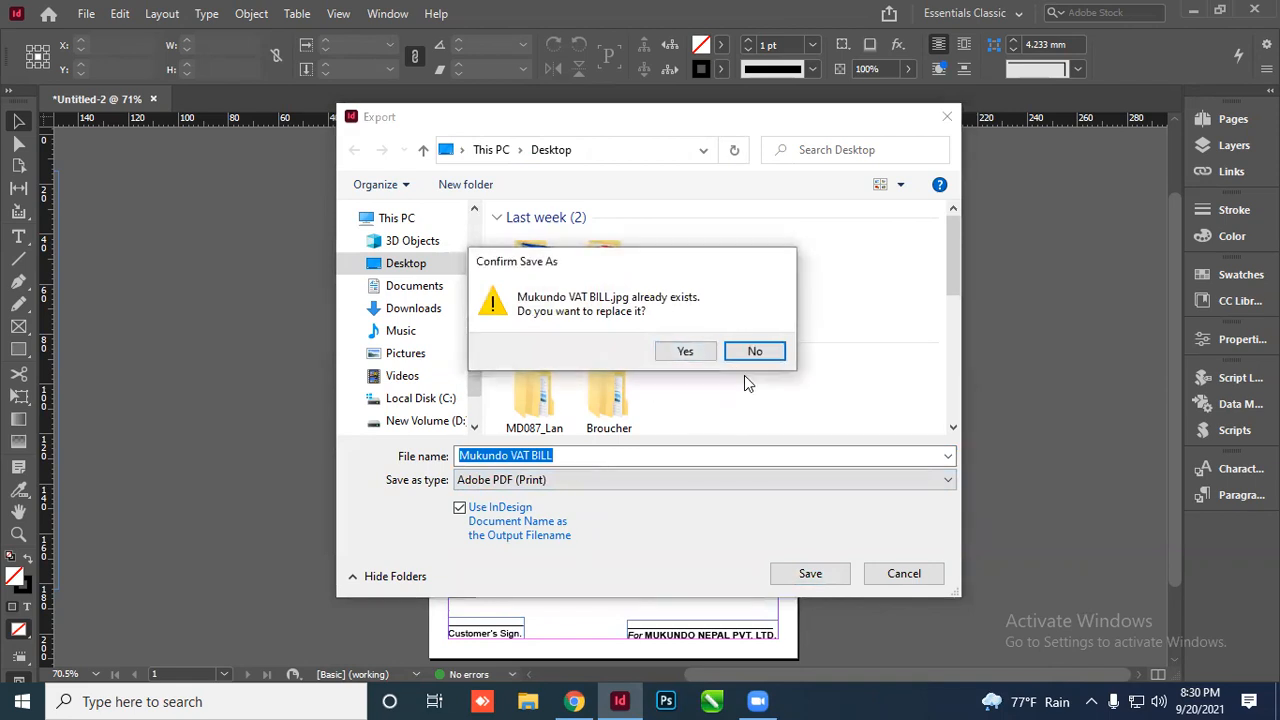
pyautogui.click(755, 351)
pyautogui.click(582, 452)
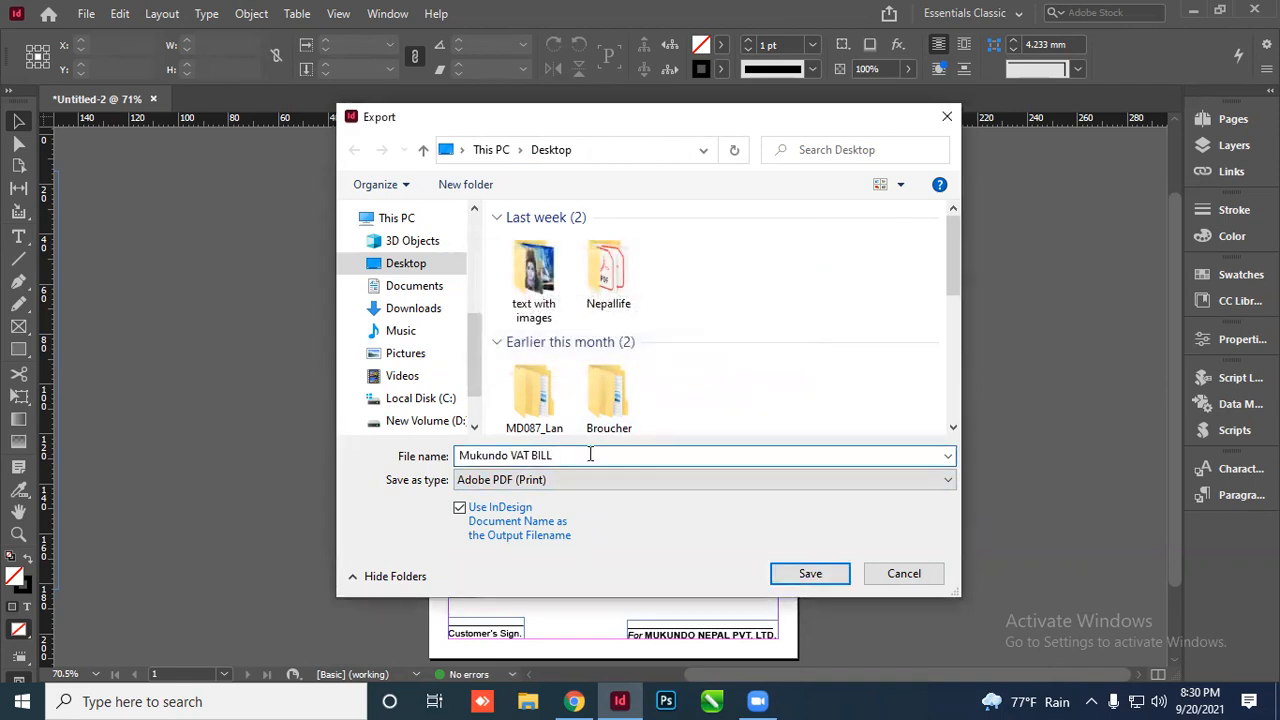
pyautogui.write('2')
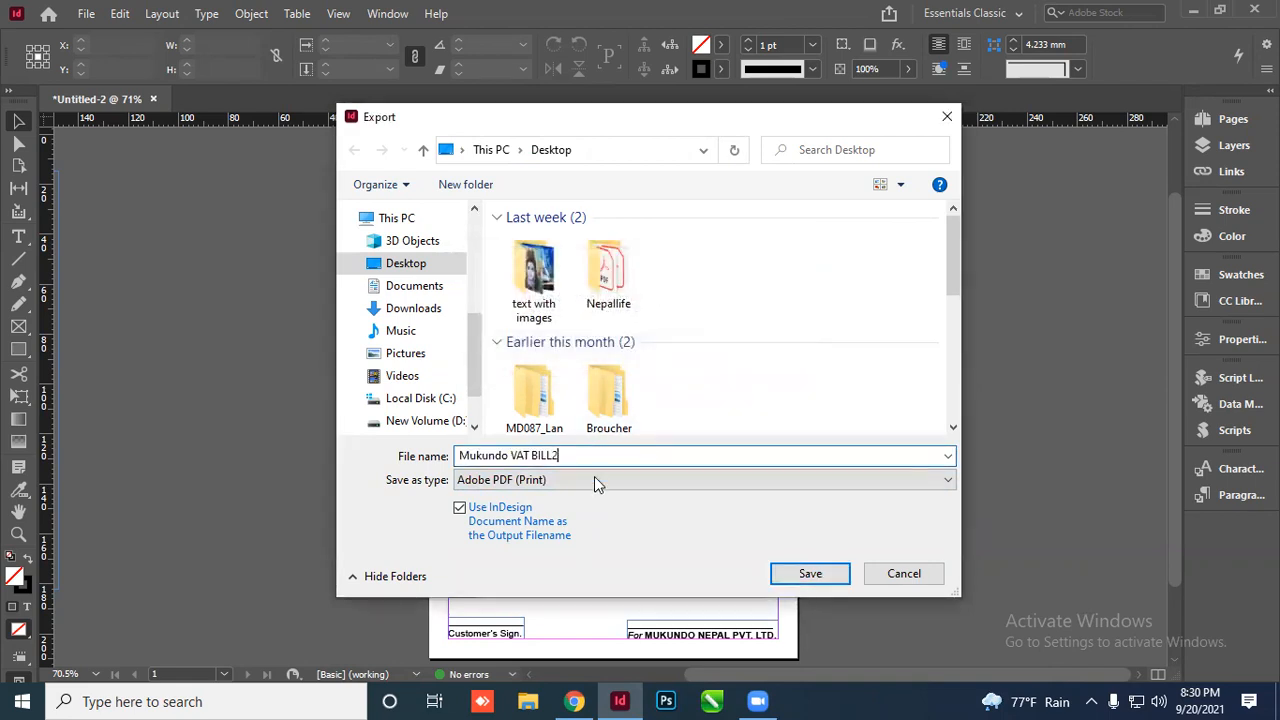
pyautogui.click(810, 576)
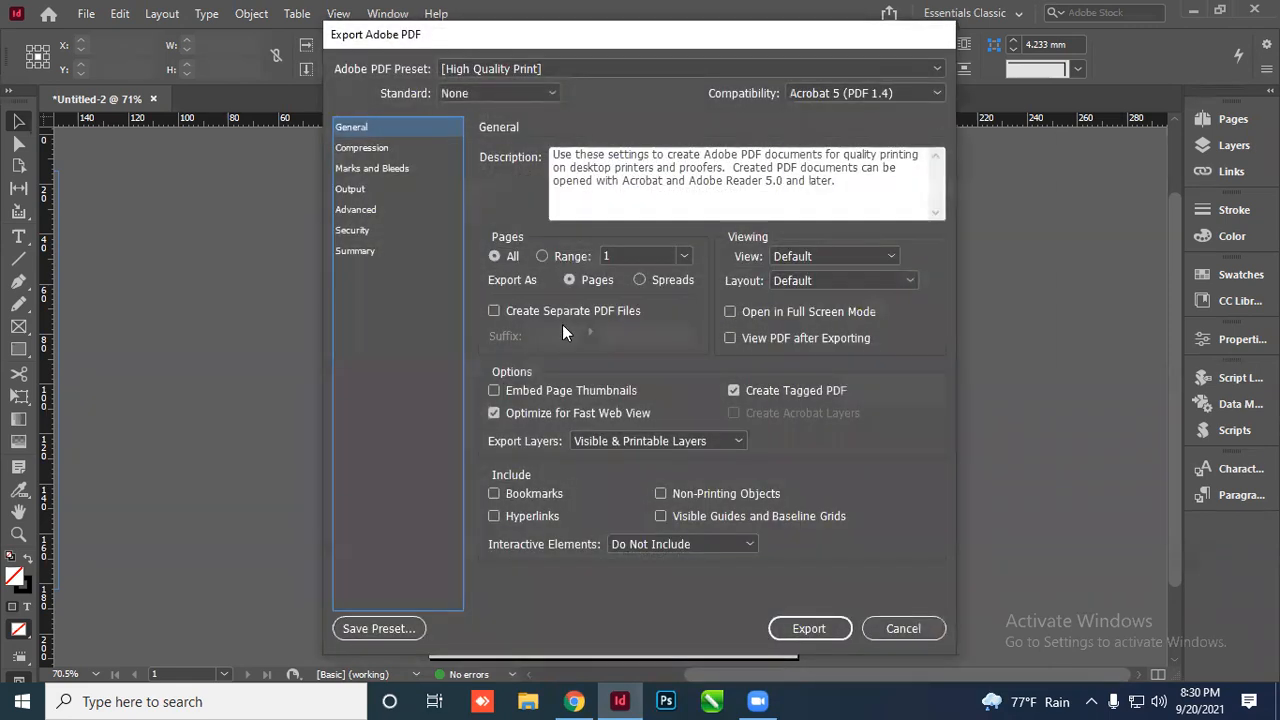
# Try the High Quality Print preset and settle on the Press Quality PDF preset
pyautogui.click(502, 65)
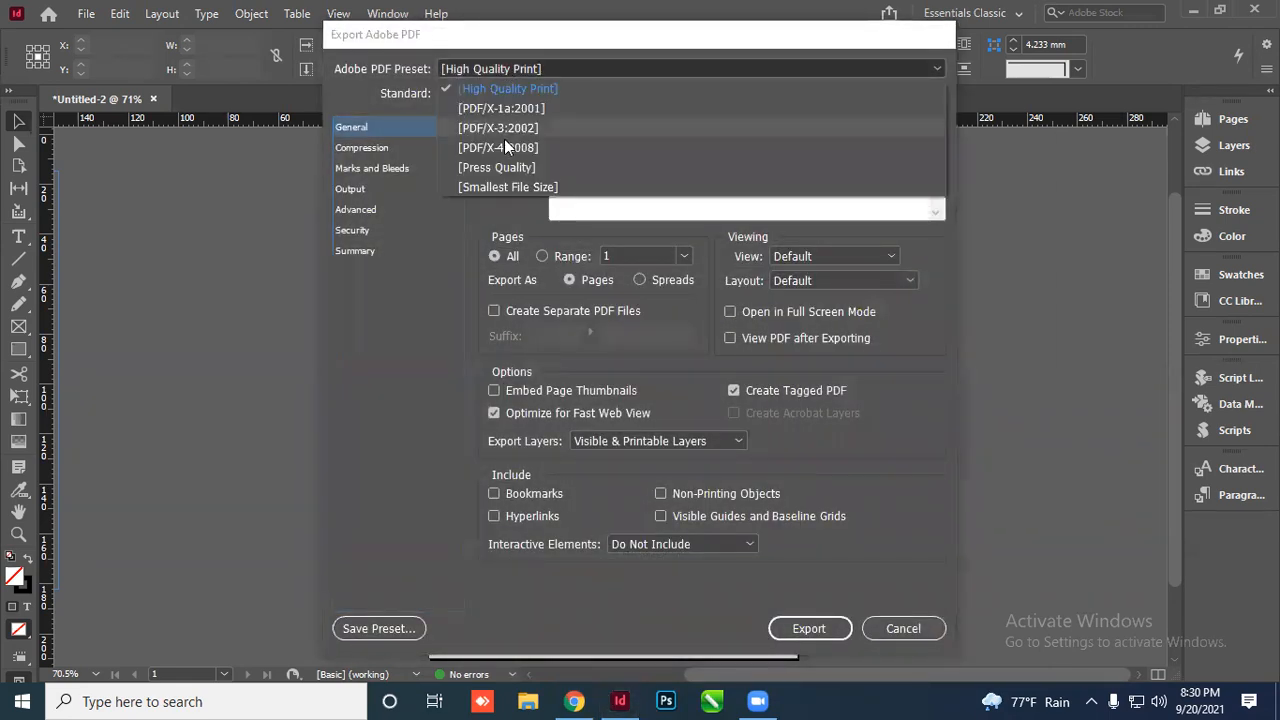
pyautogui.click(504, 165)
pyautogui.click(519, 76)
pyautogui.click(527, 92)
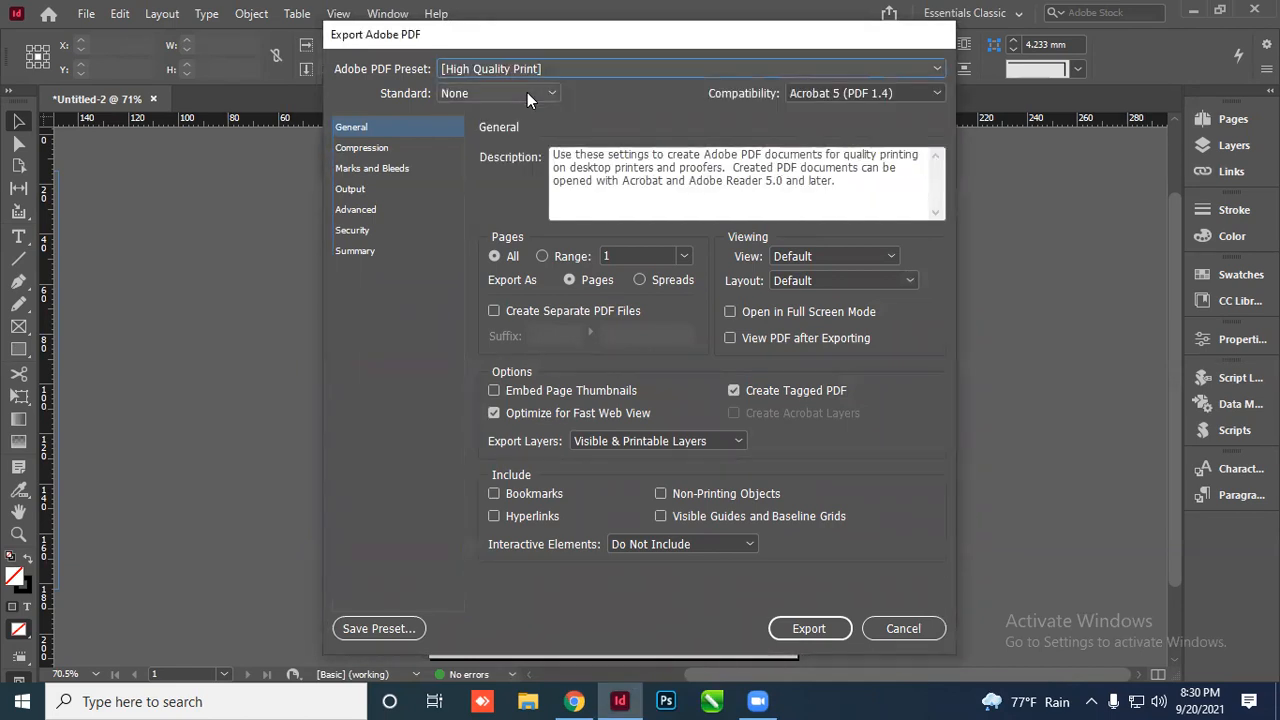
pyautogui.click(562, 64)
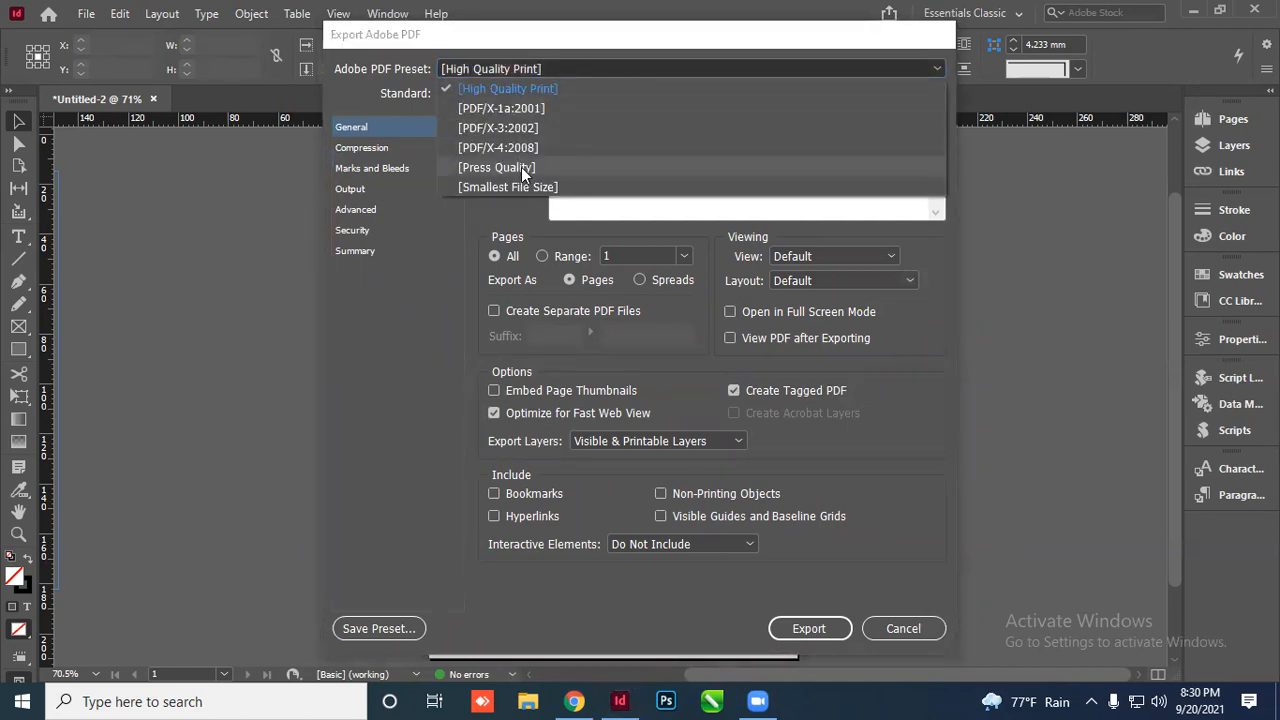
pyautogui.click(523, 170)
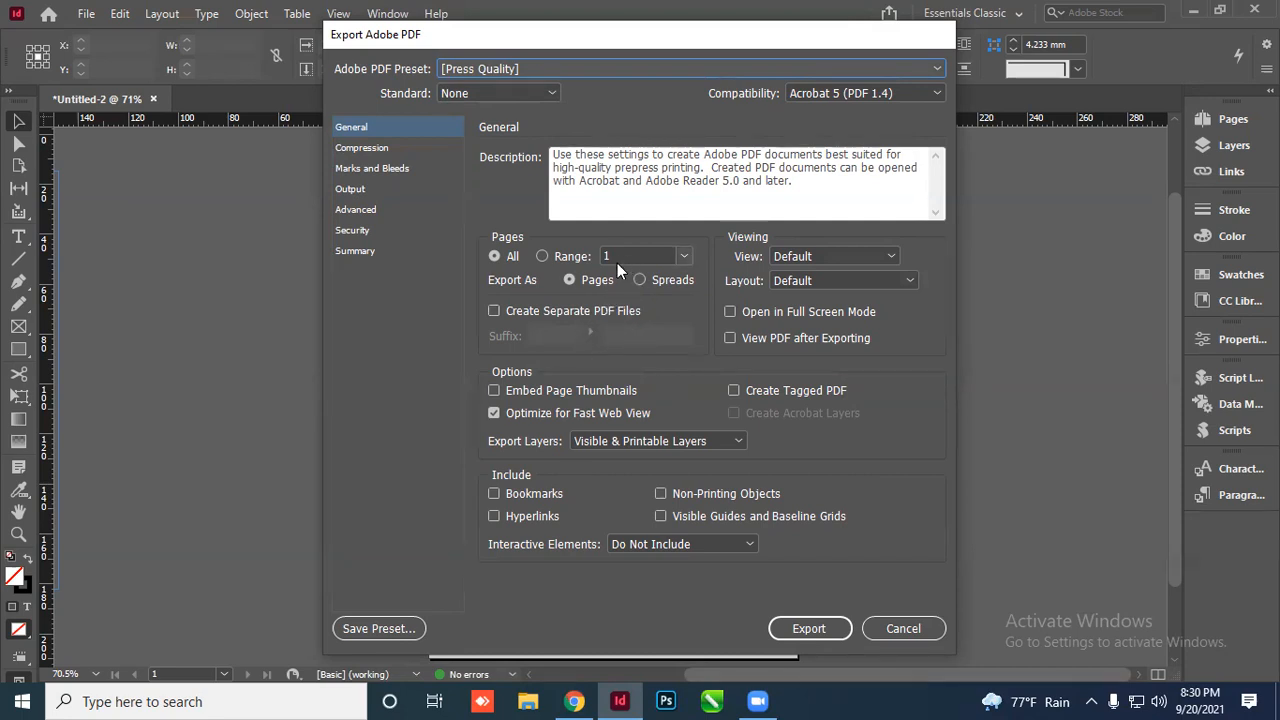
# Leave document bleed off under Marks and Bleeds, restore unmodified Press Quality, and export the PDF
pyautogui.click(392, 171)
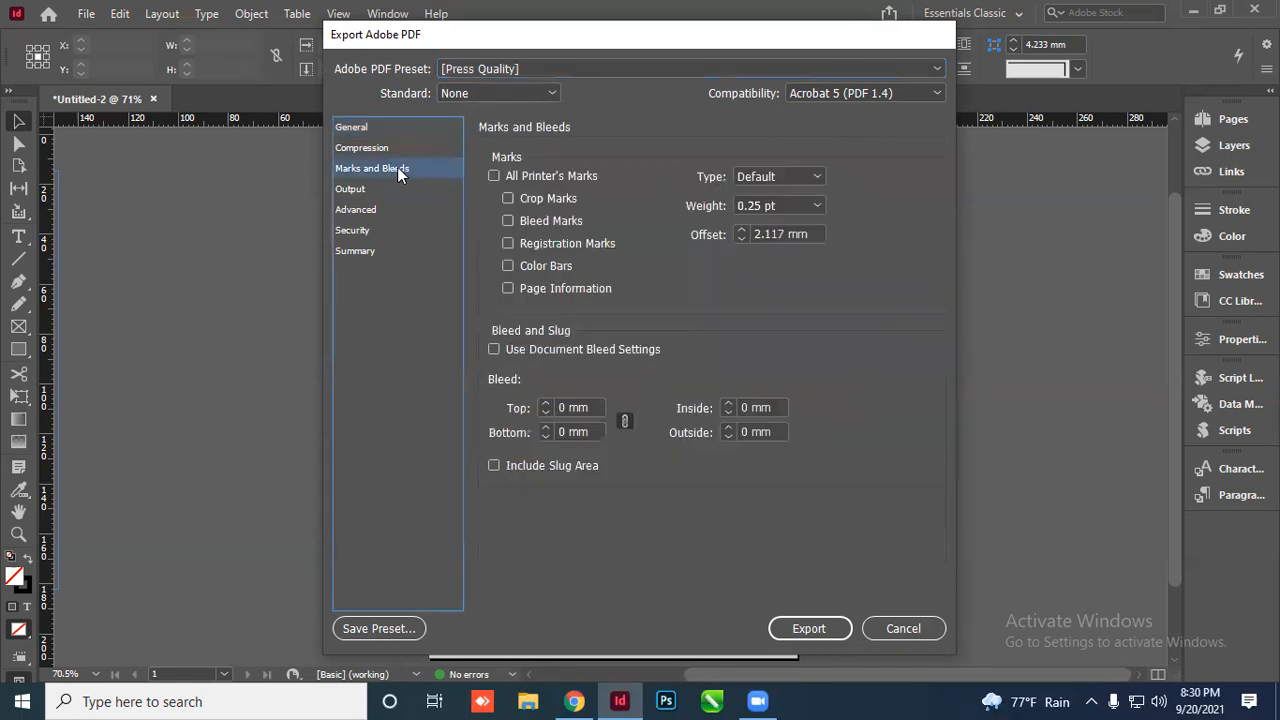
pyautogui.click(500, 350)
pyautogui.click(508, 352)
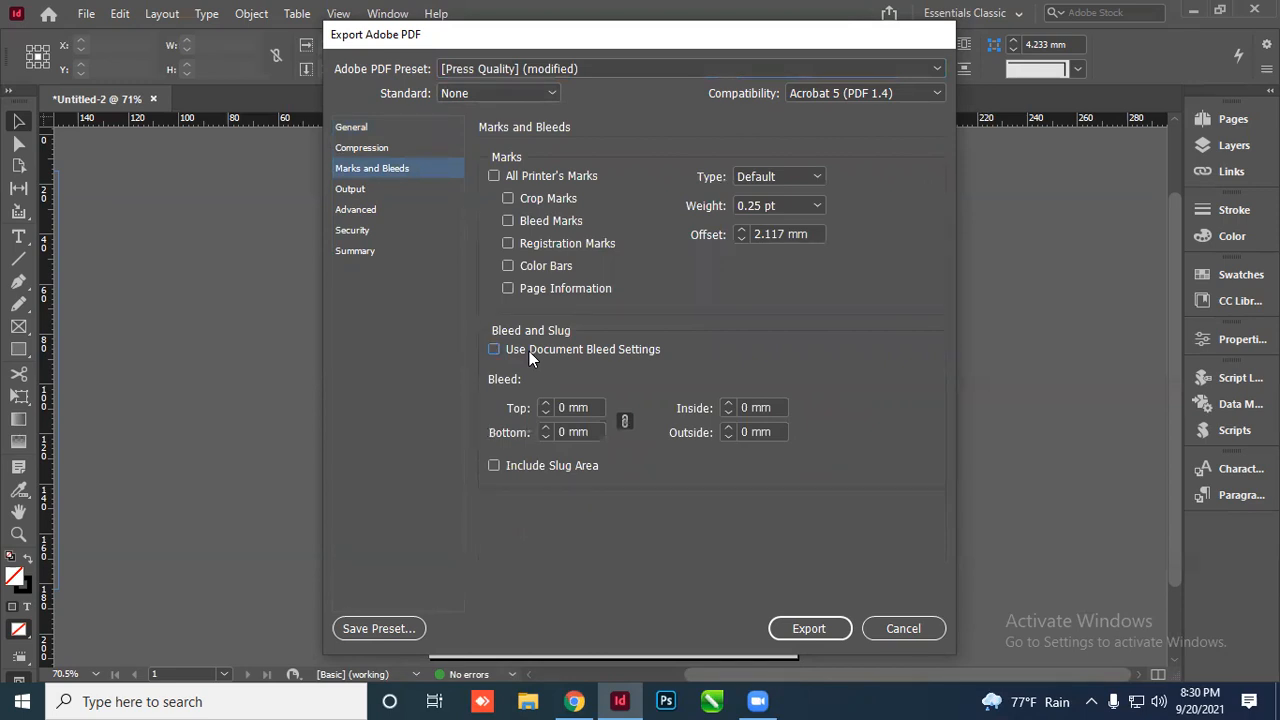
pyautogui.click(362, 127)
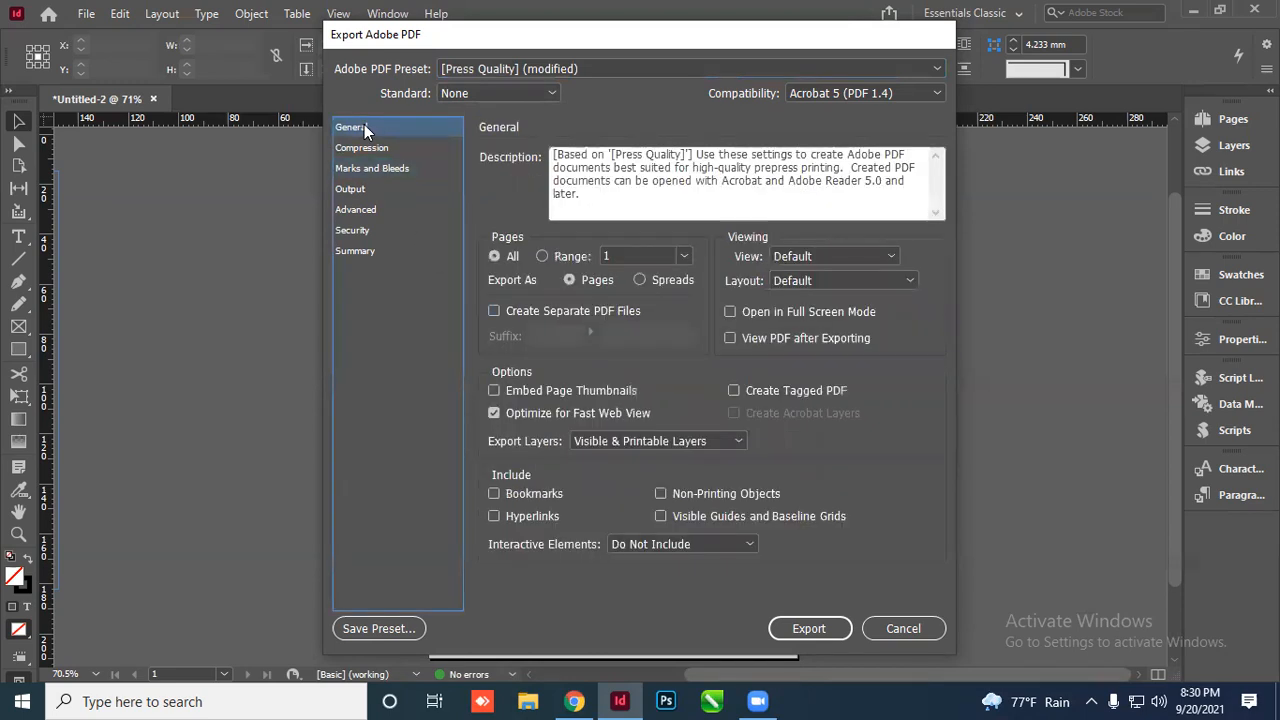
pyautogui.click(527, 69)
pyautogui.click(510, 169)
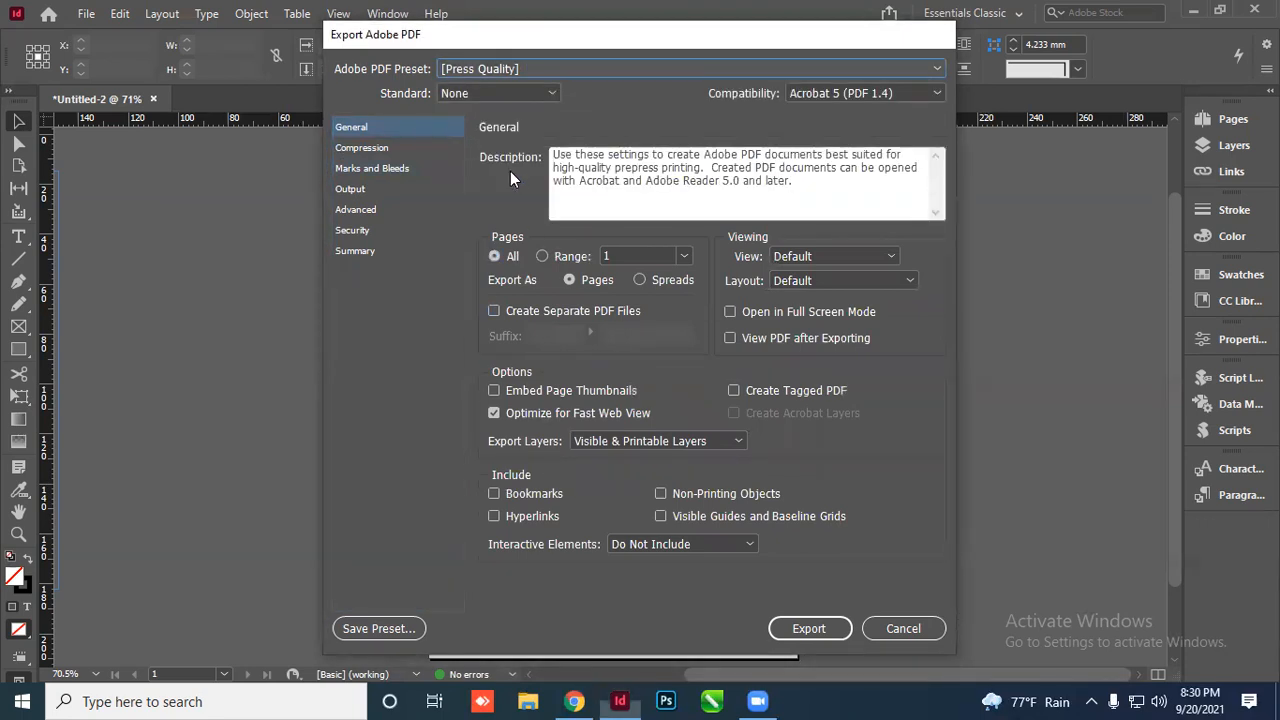
pyautogui.click(805, 628)
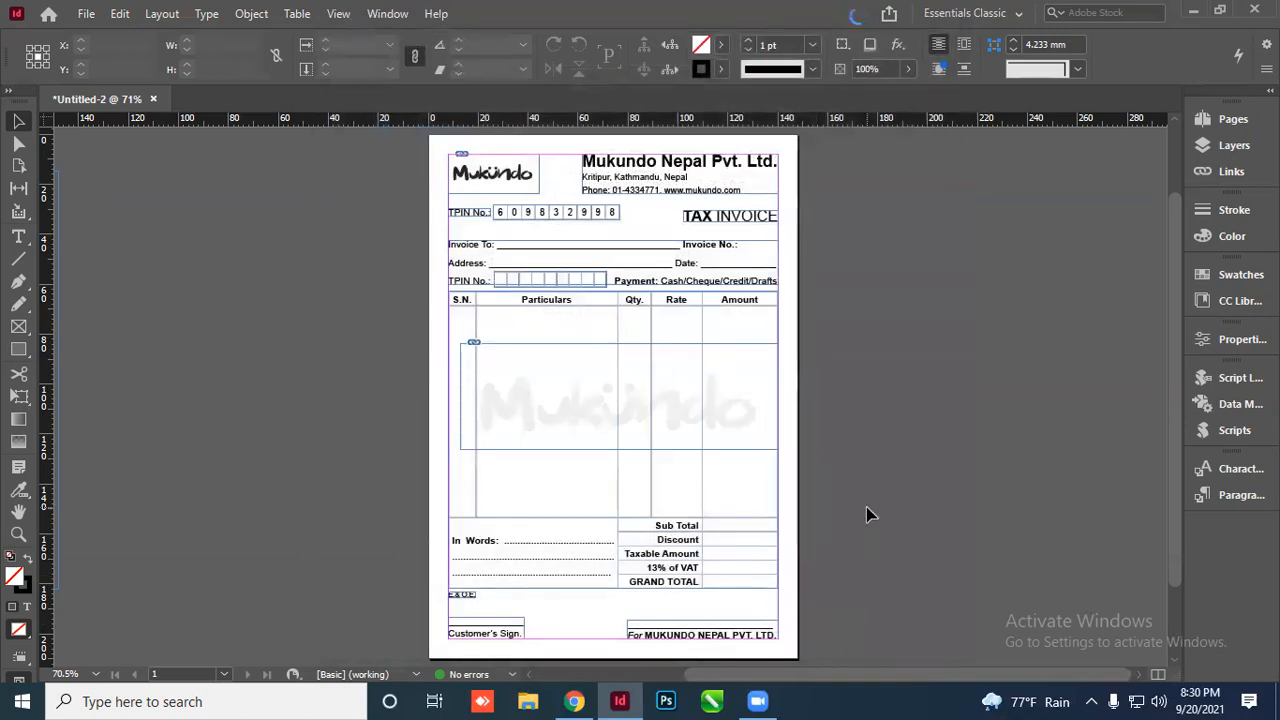
# Open Mukundo VAT BILL2.pdf in Acrobat, fit the full page to review it, then close Acrobat
pyautogui.click(1193, 10)
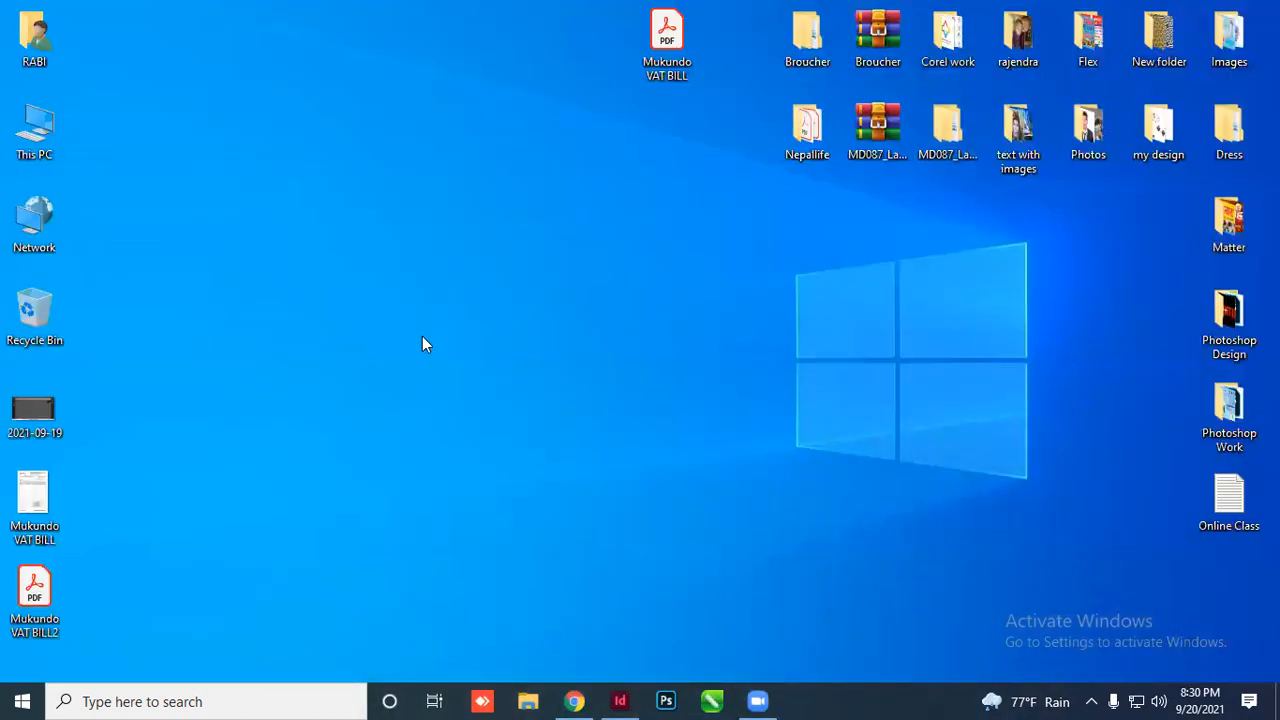
pyautogui.doubleClick(37, 640)
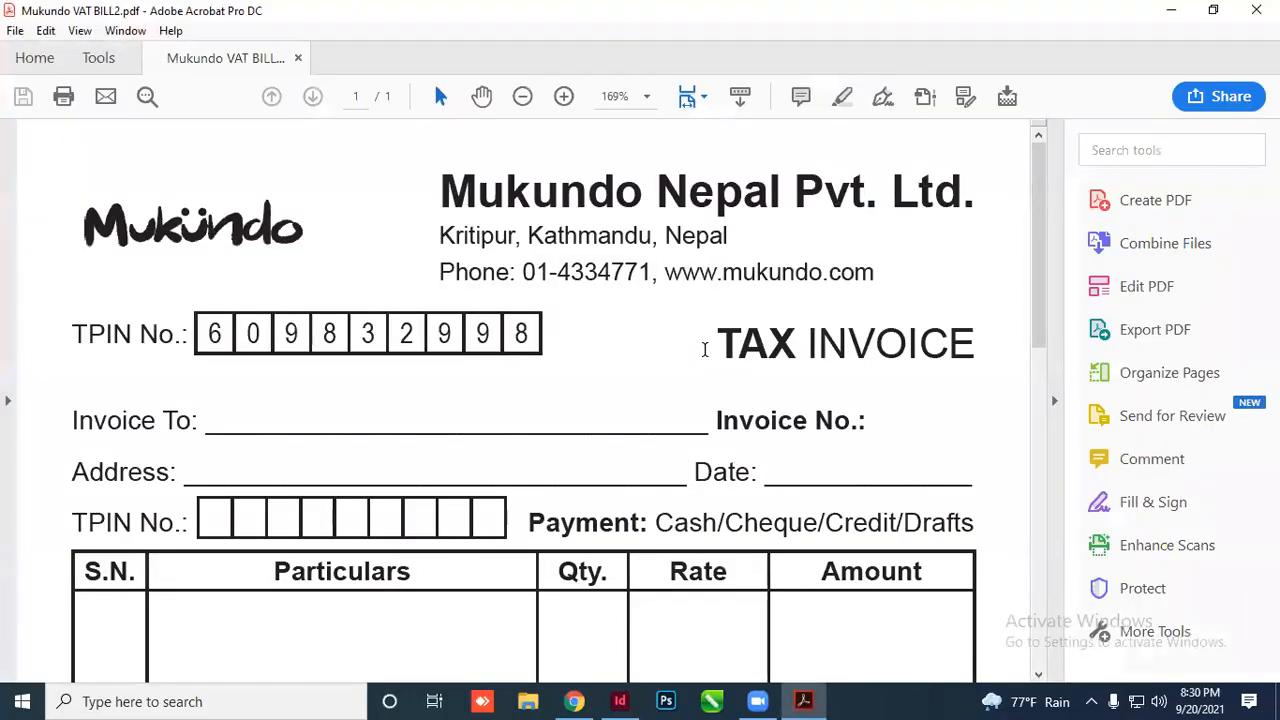
pyautogui.hotkey('ctrl', '0')
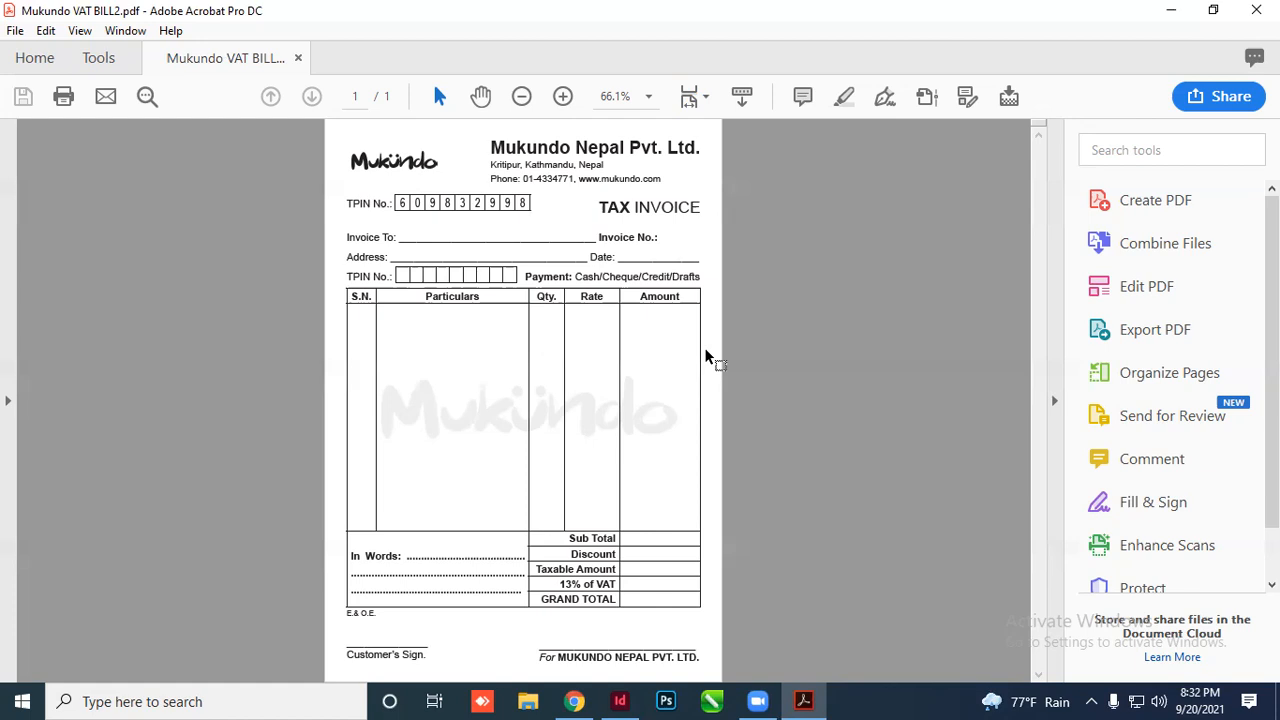
pyautogui.click(1256, 10)
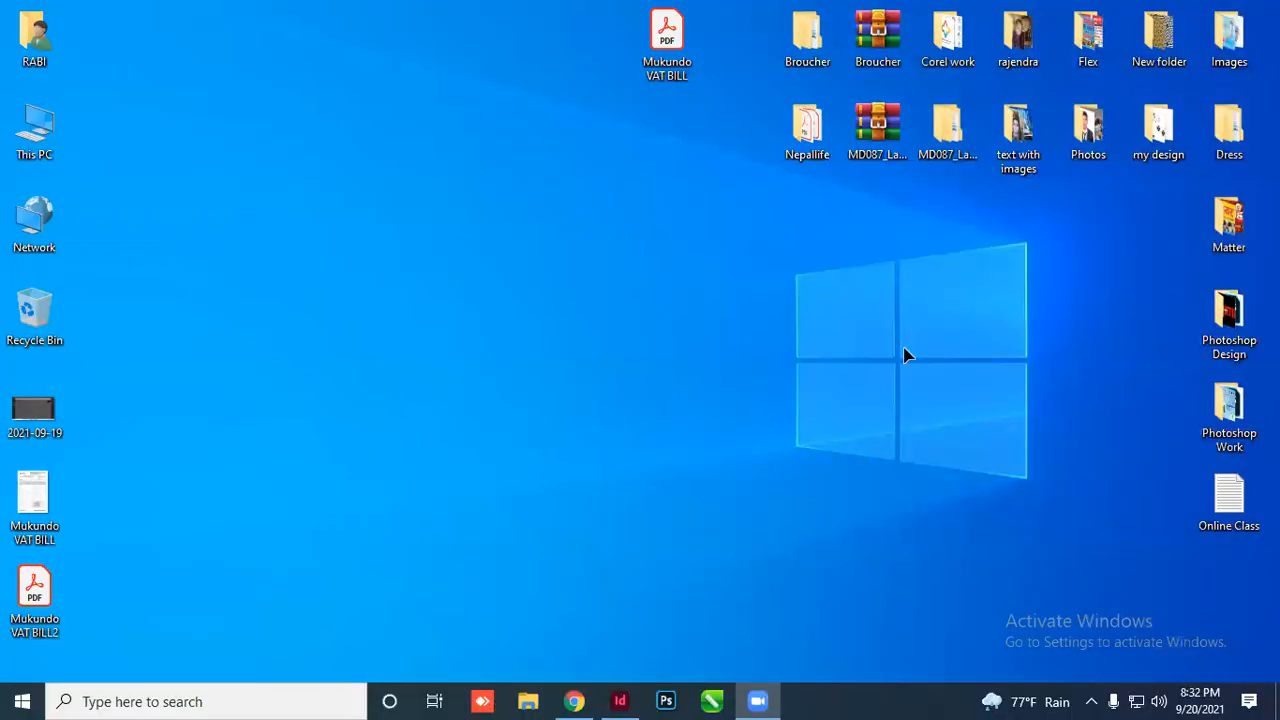
# Switch back to the InDesign invoice and bring up Layout > Margins and Columns
pyautogui.hotkey('alt', 'Tab')
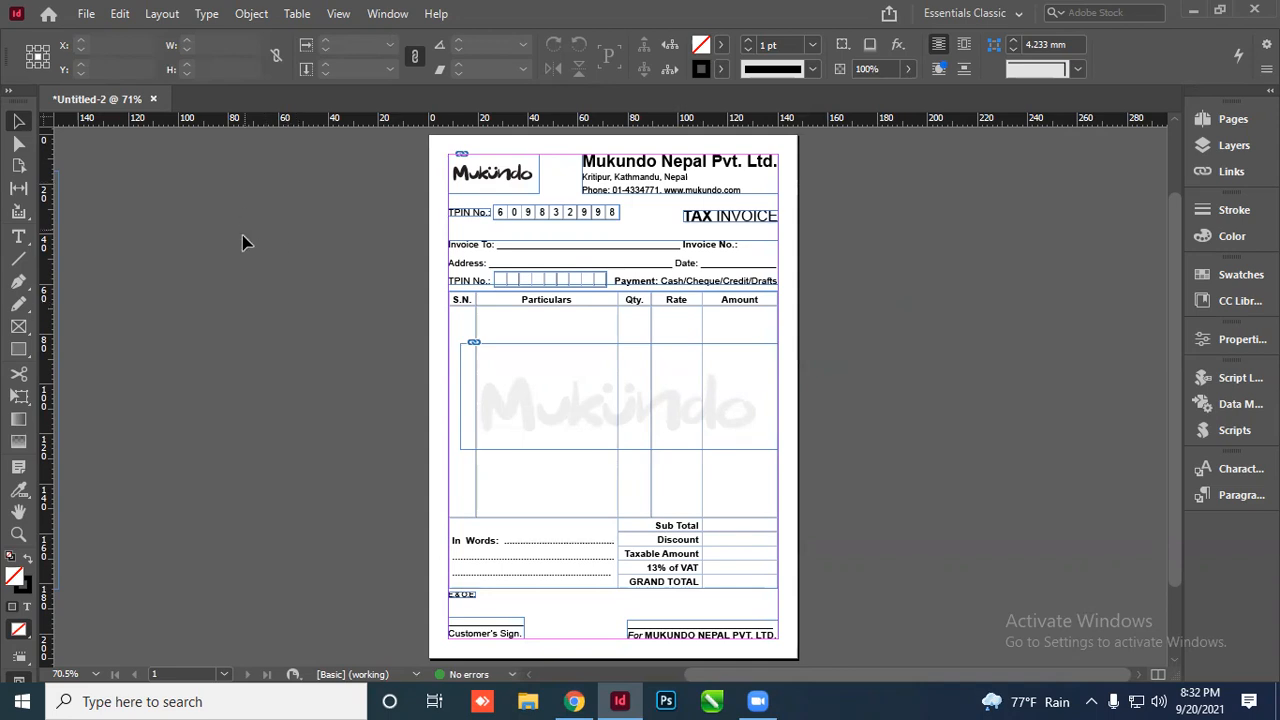
pyautogui.click(162, 14)
pyautogui.click(190, 58)
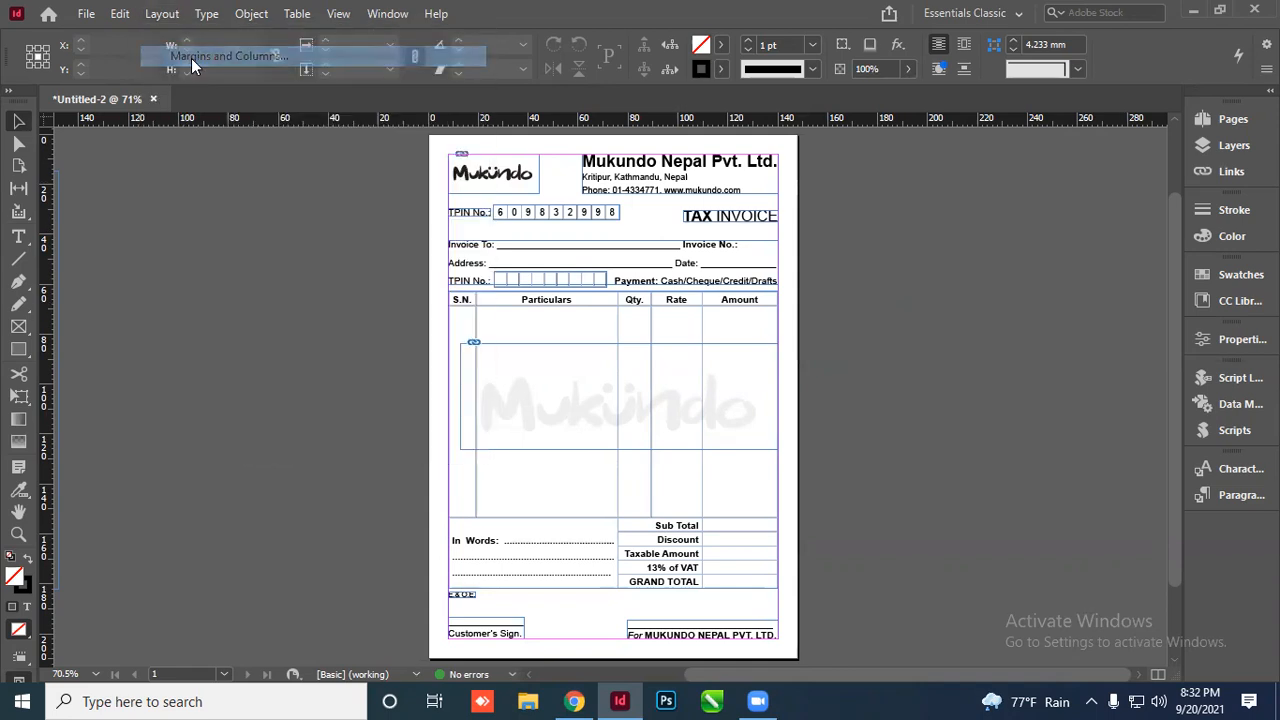
# Set the page's top margin to 10 mm
pyautogui.write('10')
pyautogui.click(840, 200)
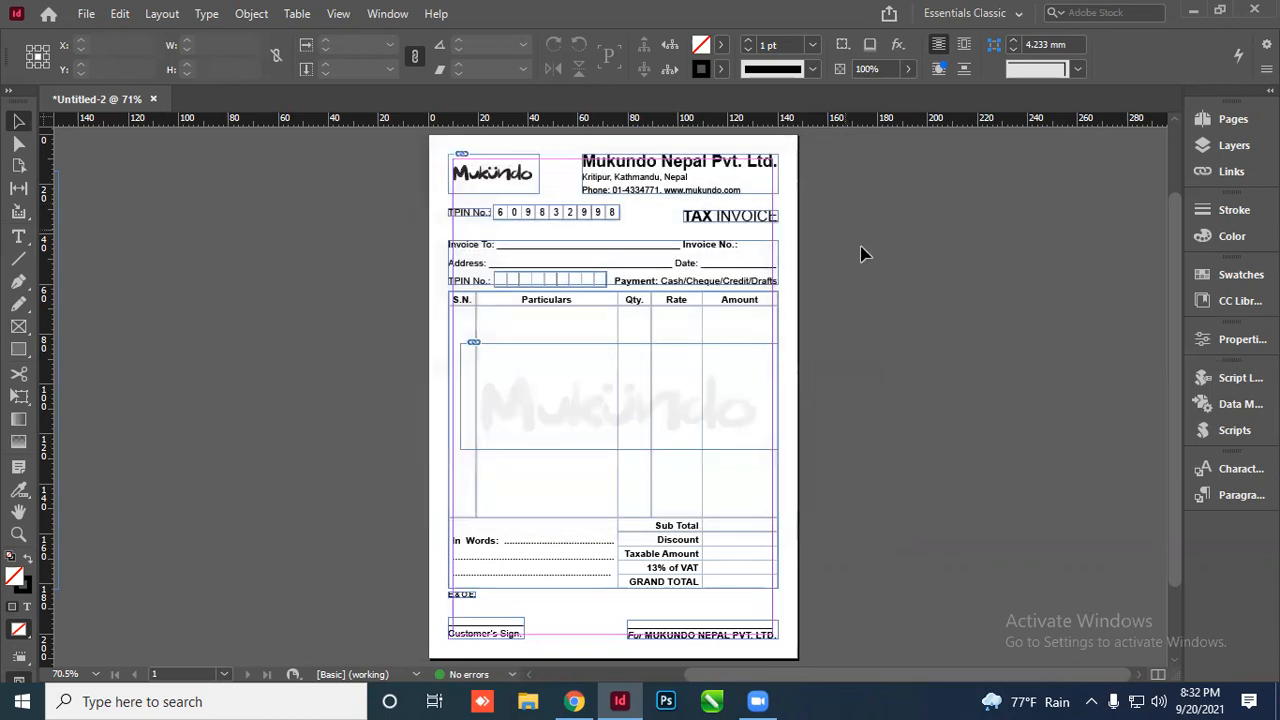
pyautogui.scroll(2, 623, 234)
pyautogui.scroll(-3, 557, 275)
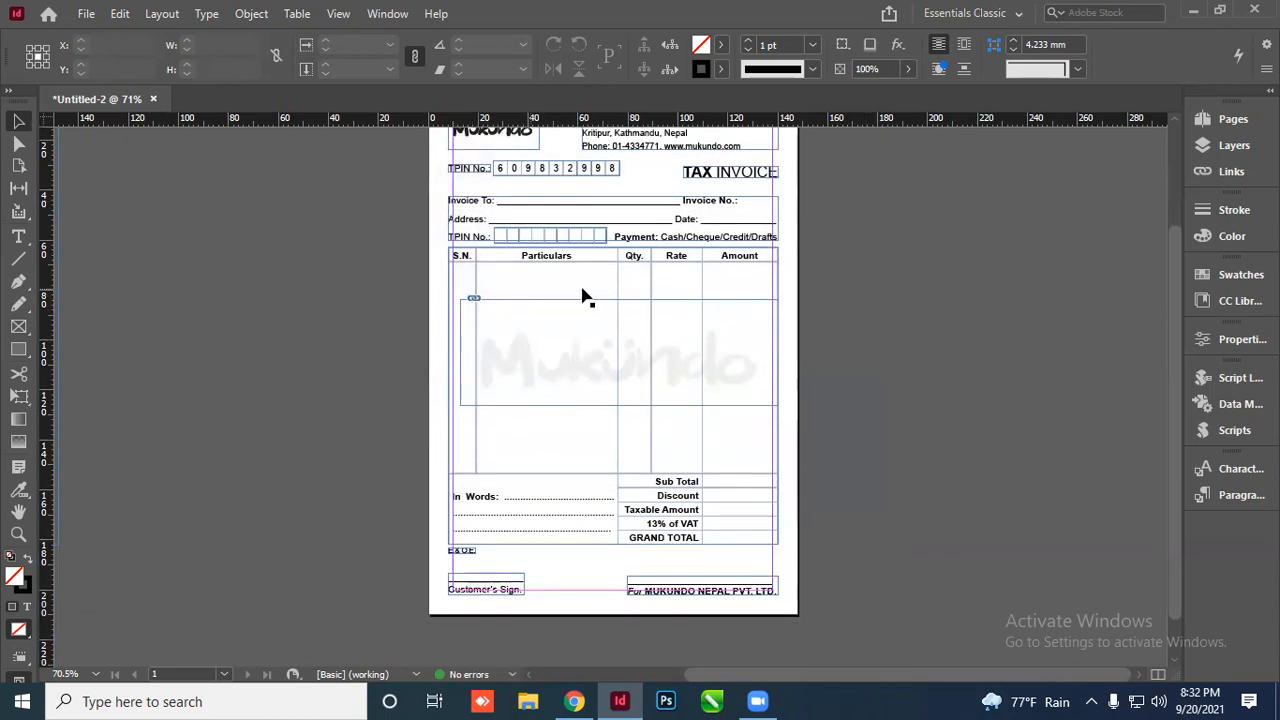
pyautogui.scroll(3, 755, 385)
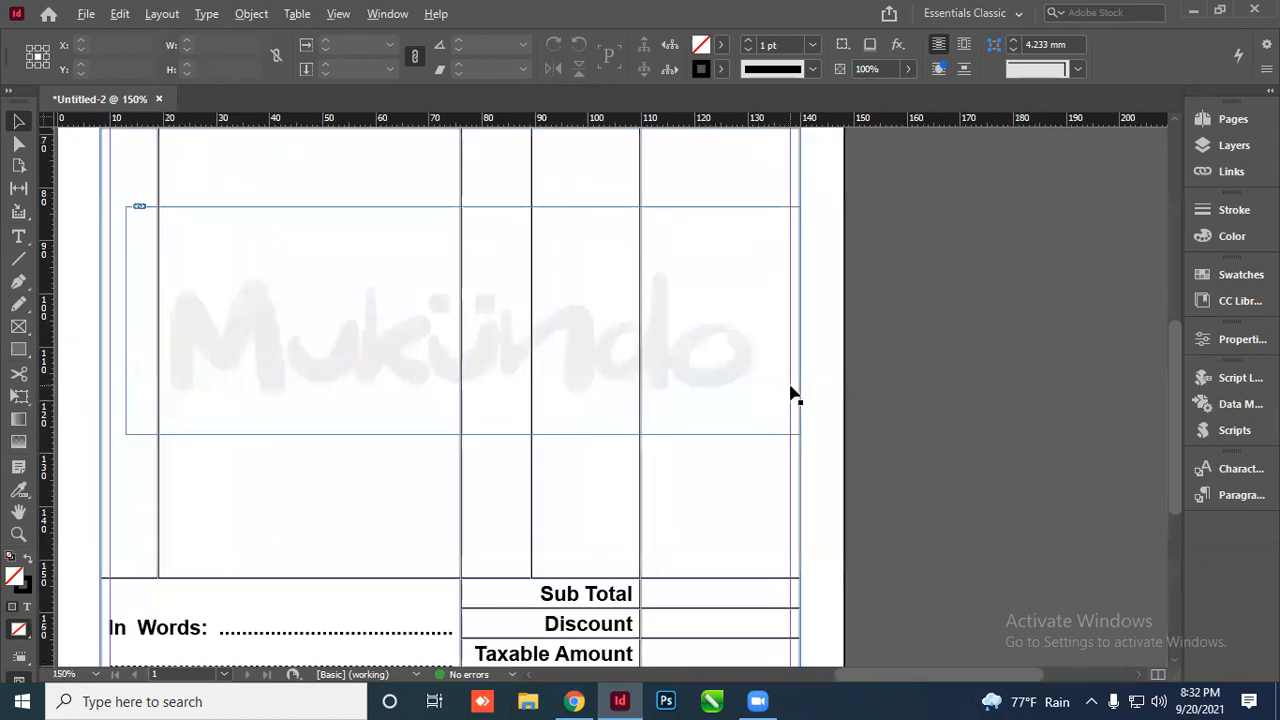
pyautogui.scroll(-3, 814, 394)
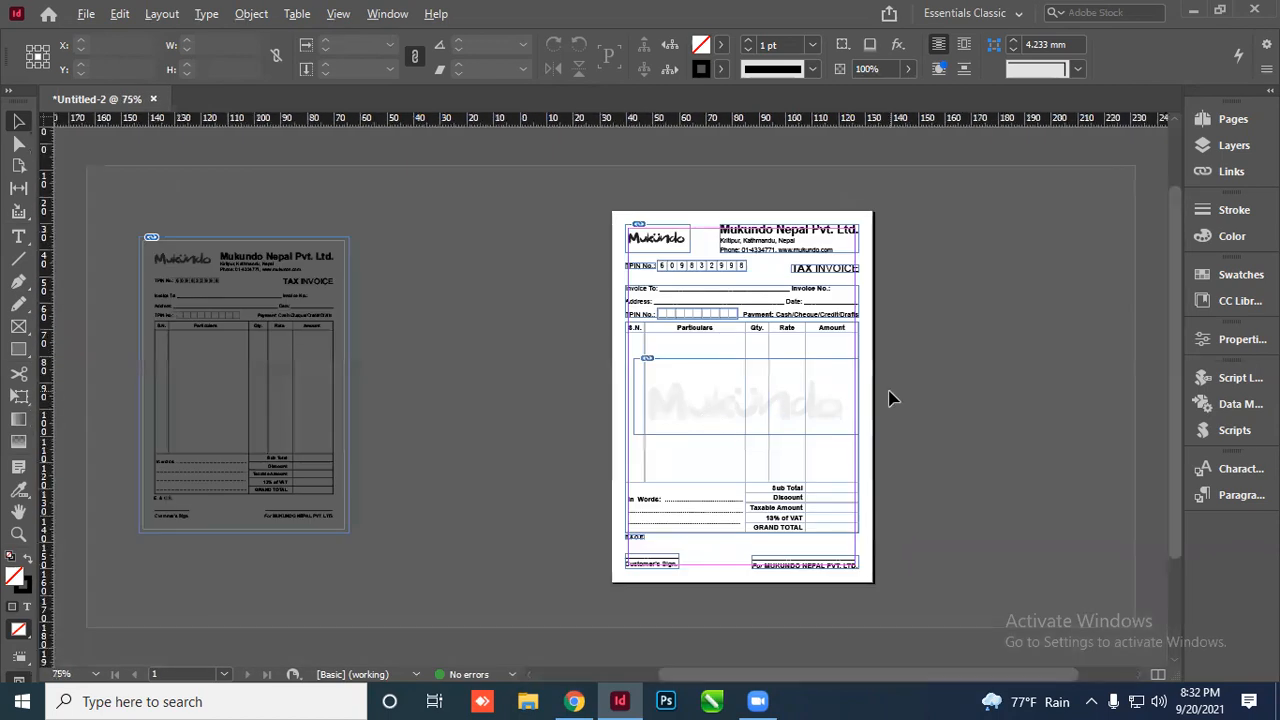
# Group all invoice objects and resize the group to 128.118 × 188.294 mm within the margins
pyautogui.moveTo(603, 212); pyautogui.dragTo(883, 588)
pyautogui.hotkey('ctrl', 'g')
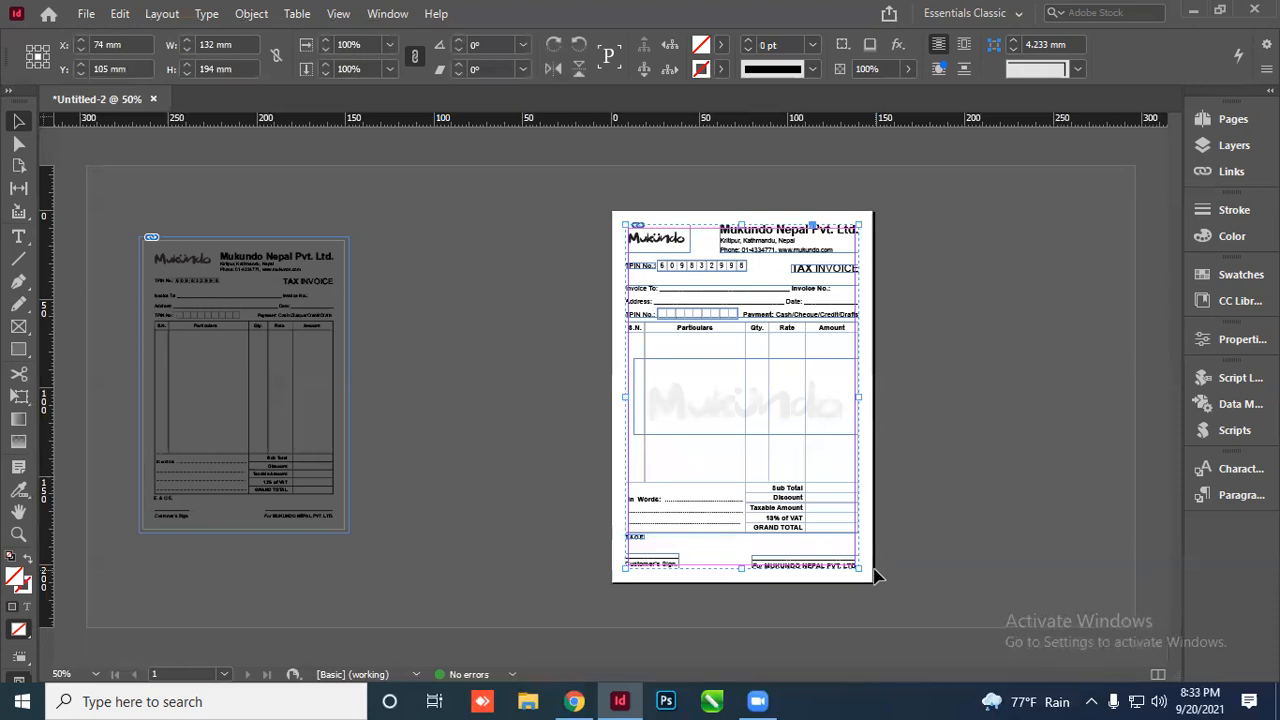
pyautogui.hotkey('ctrl', 'alt', ',')
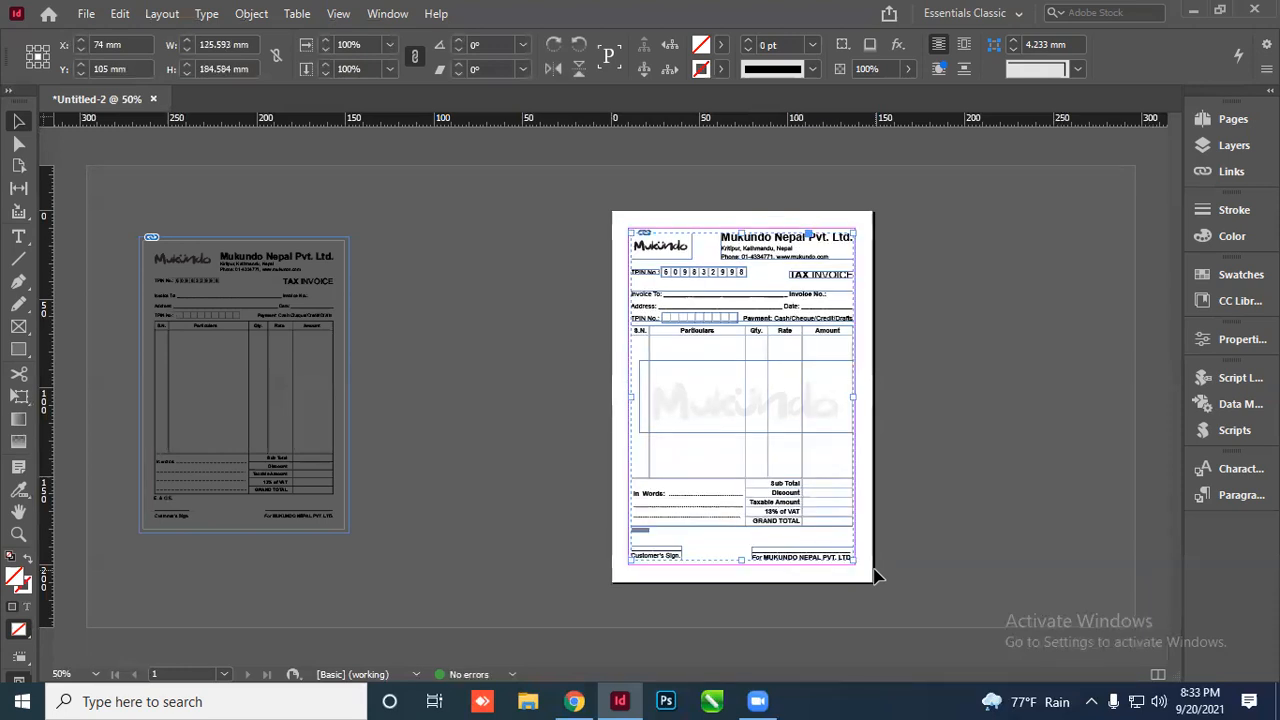
pyautogui.hotkey('ctrl', '1')
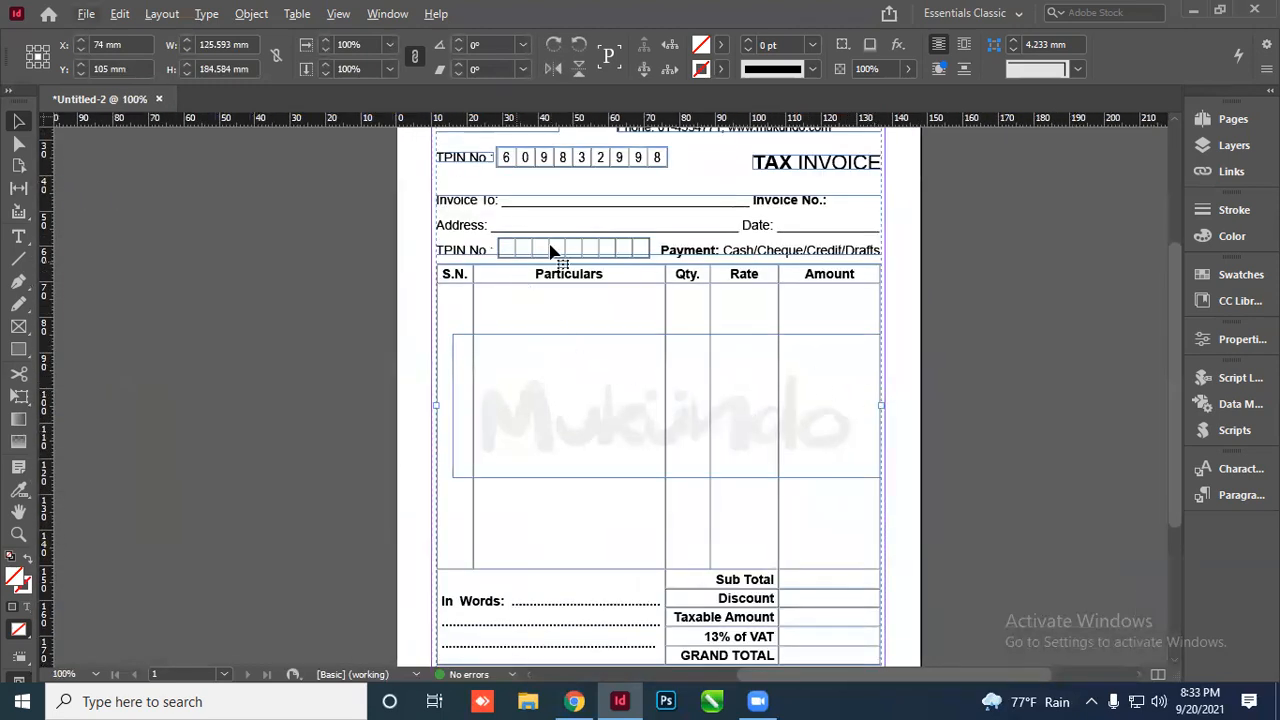
pyautogui.scroll(4, 806, 171)
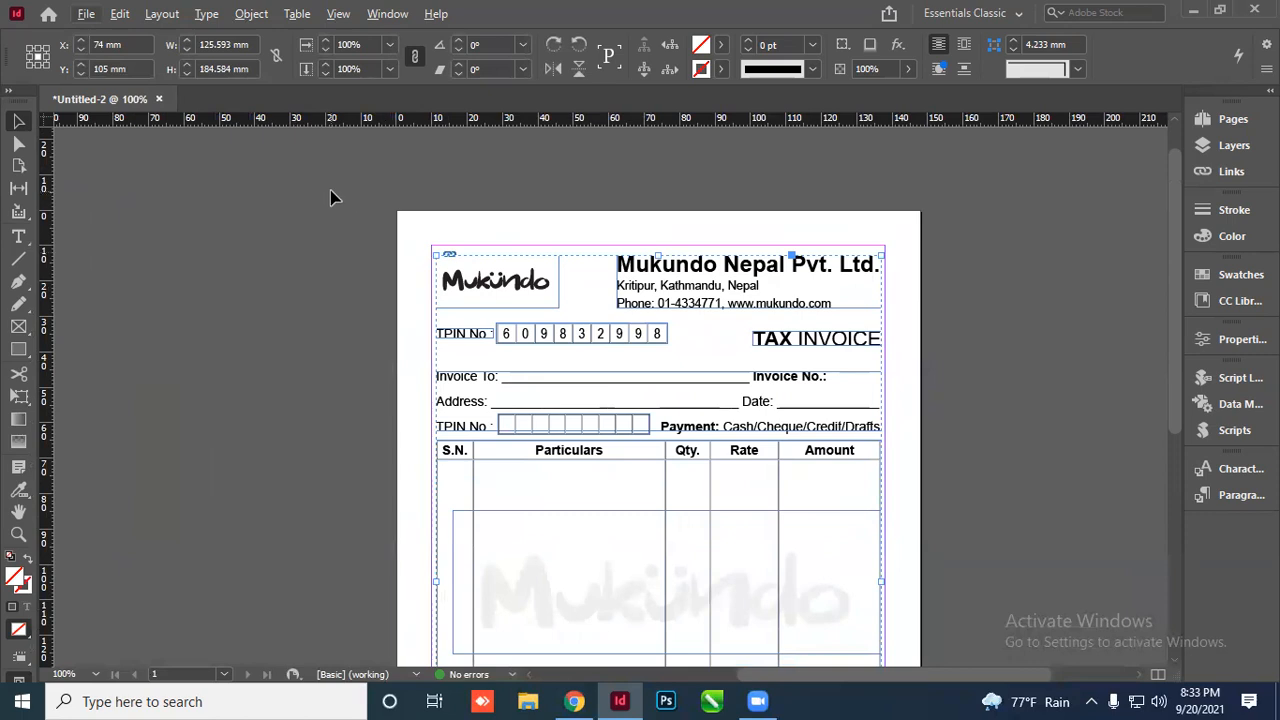
pyautogui.click(327, 41)
pyautogui.click(327, 41)
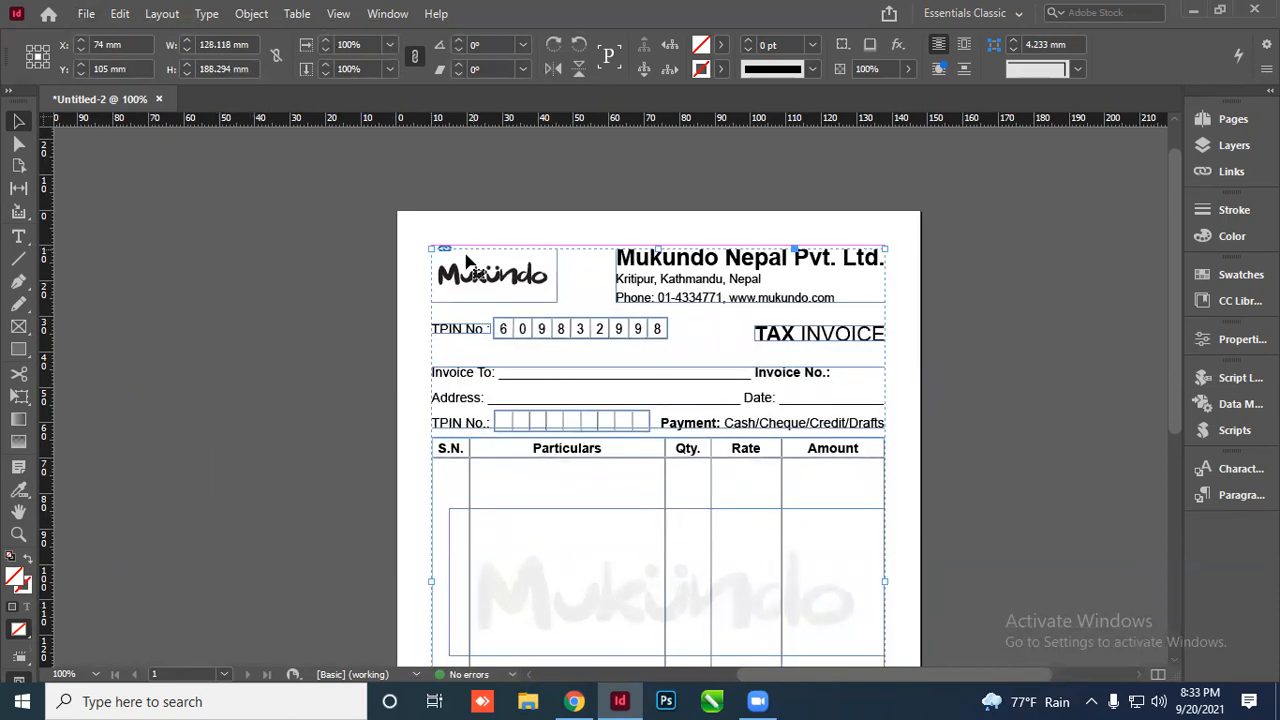
pyautogui.click(305, 284)
pyautogui.scroll(-5, 434, 360)
pyautogui.scroll(3, 434, 360)
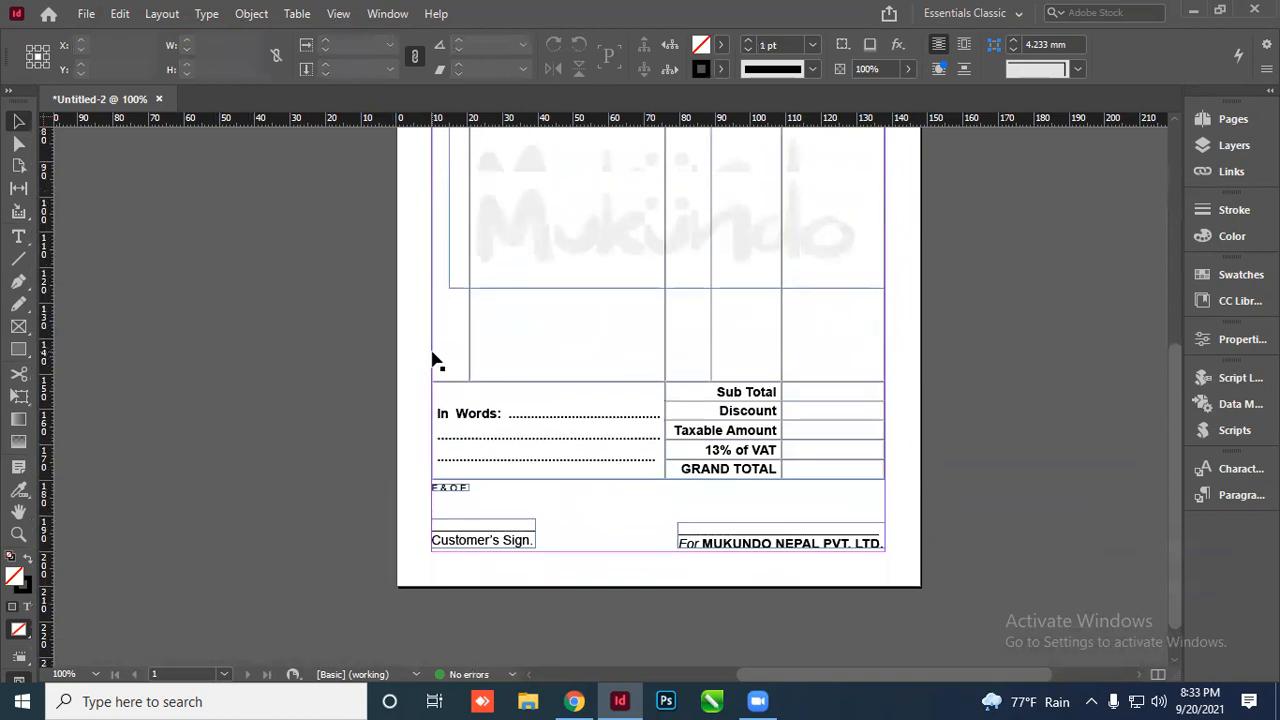
pyautogui.scroll(-2, 434, 360)
pyautogui.scroll(5, 331, 357)
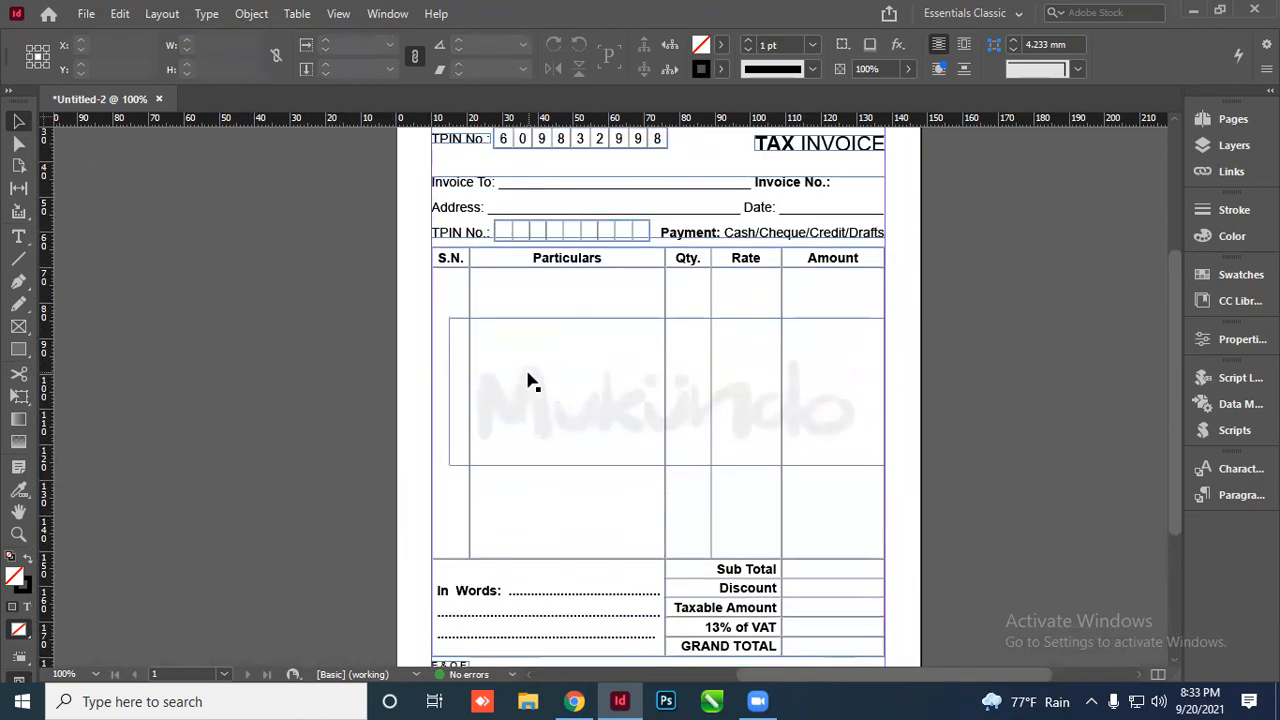
# Fit the page in the window and ungroup the invoice objects, leaving nothing selected
pyautogui.hotkey('ctrl', '0')
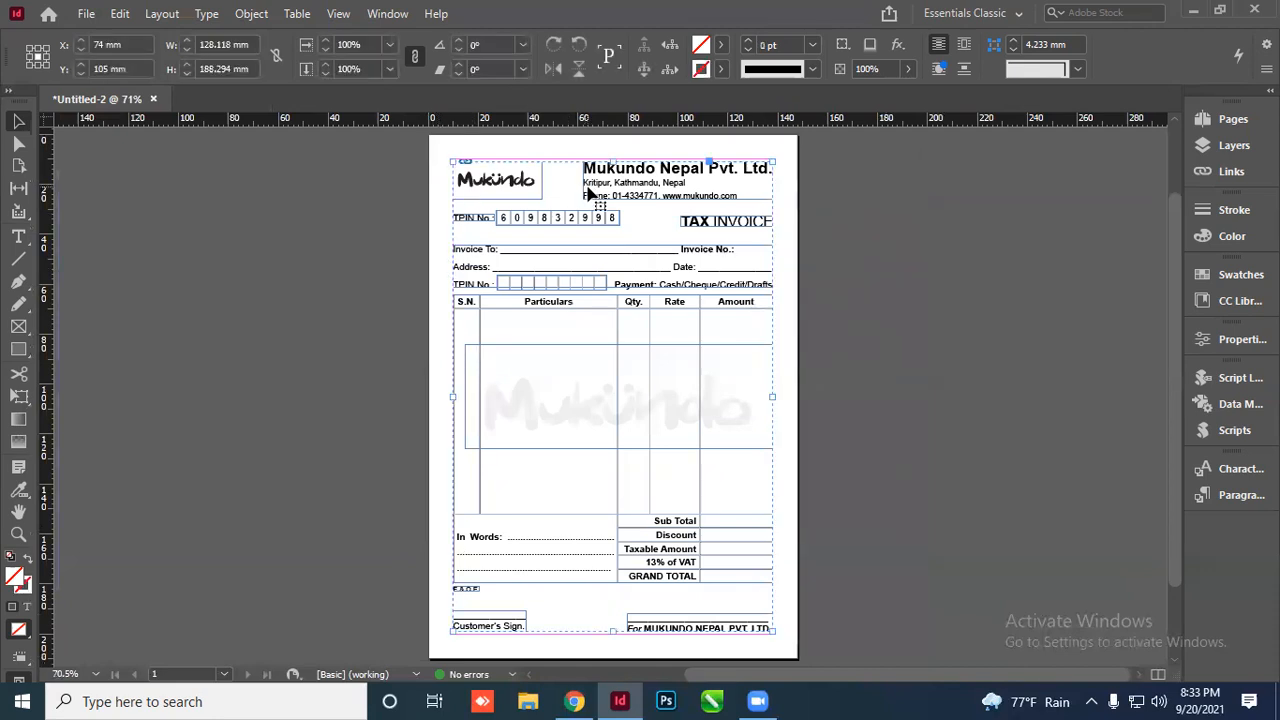
pyautogui.hotkey('ctrl', 'shift', 'g')
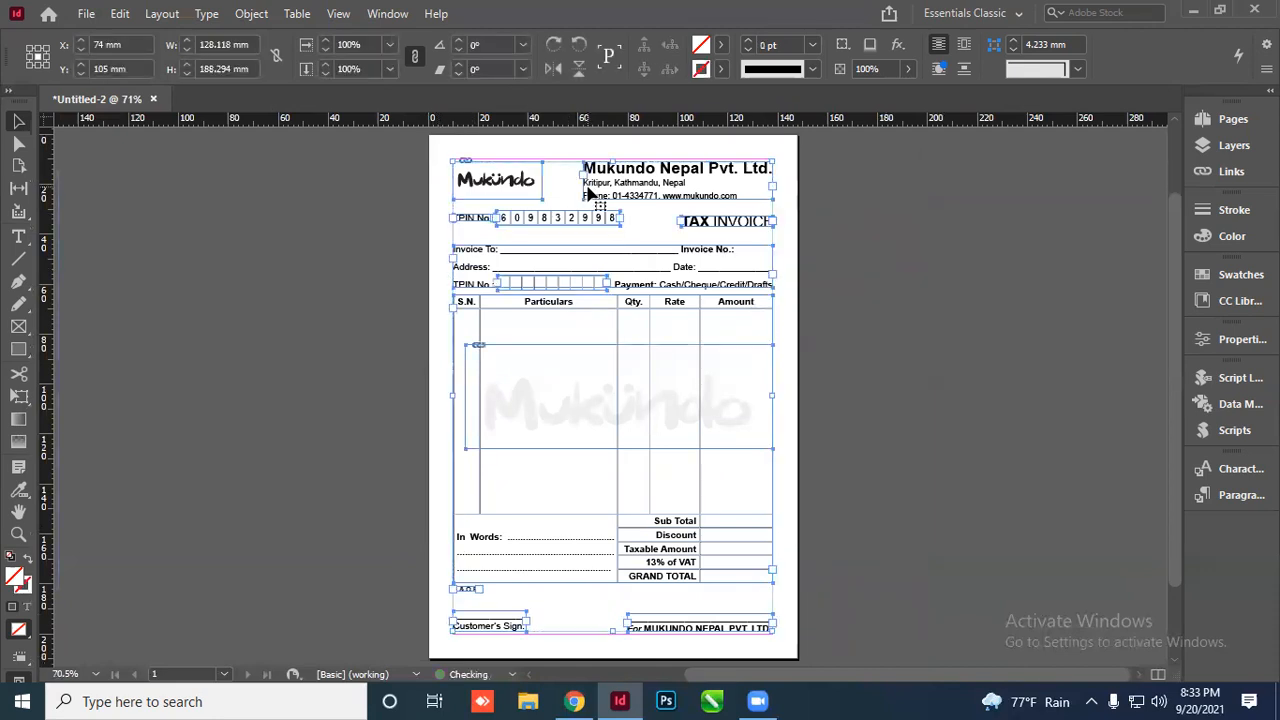
pyautogui.hotkey('ctrl', 'g')
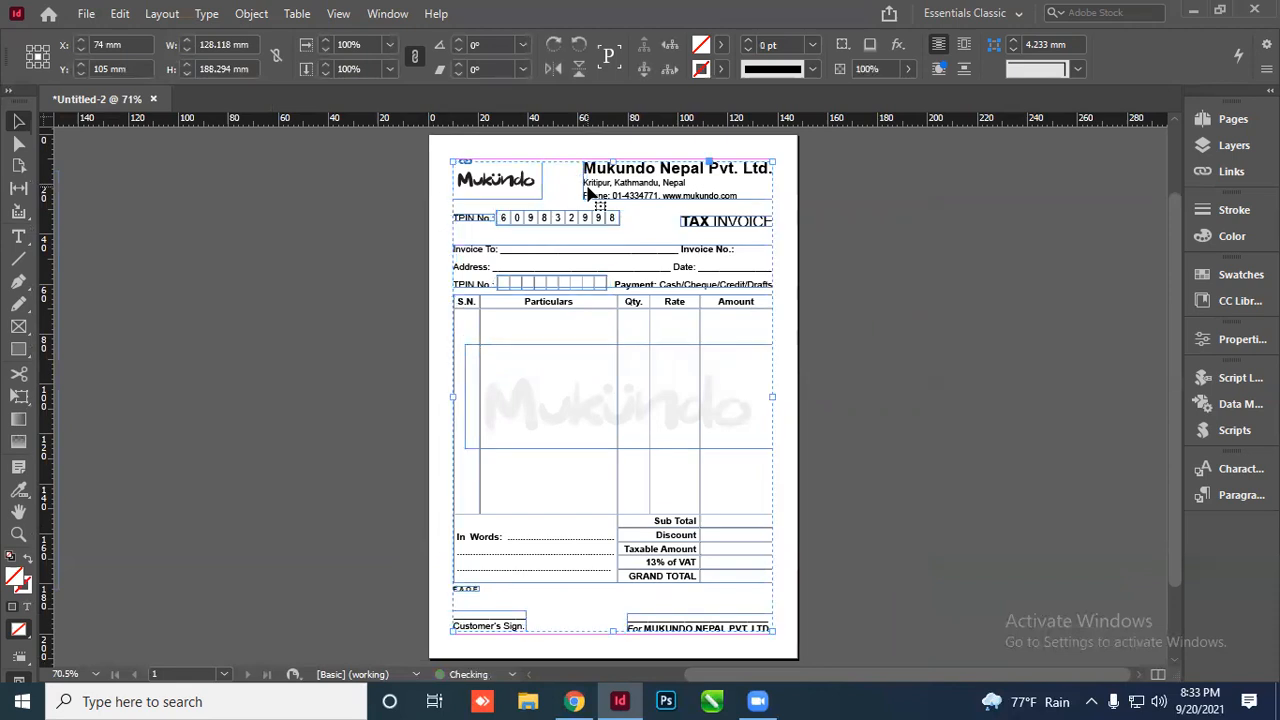
pyautogui.hotkey('ctrl', 'shift', 'g')
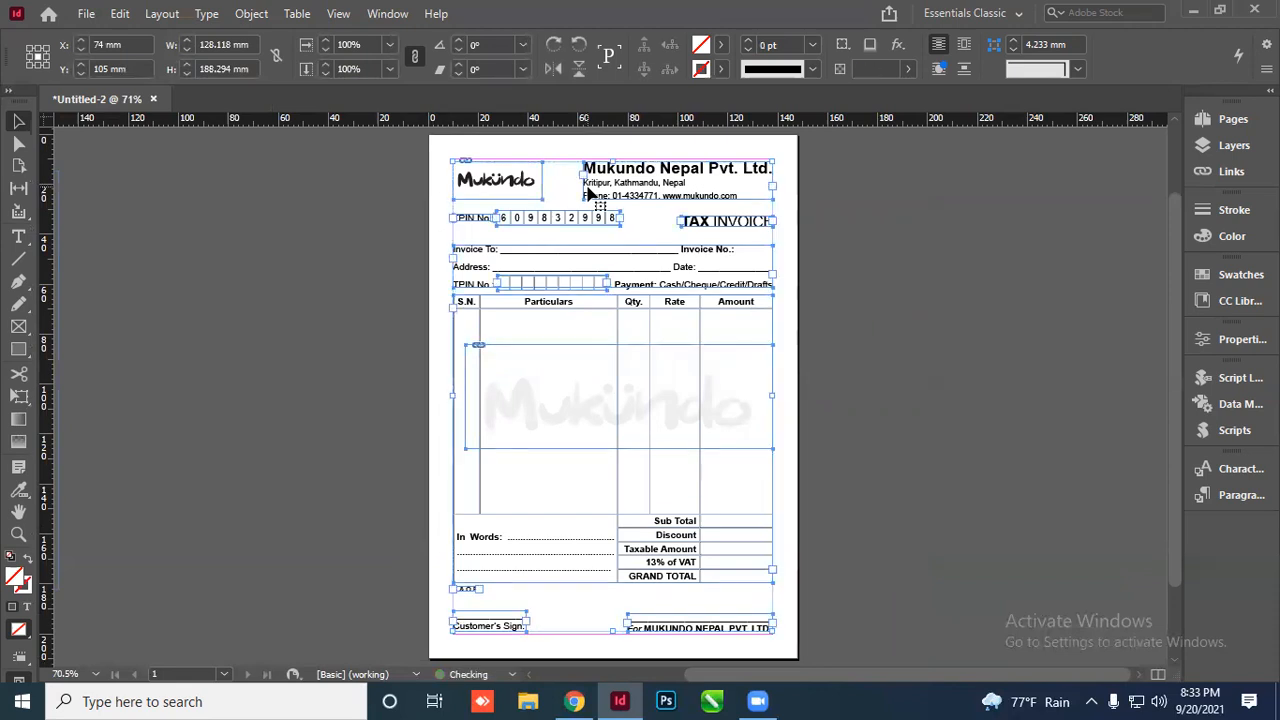
pyautogui.click(814, 229)
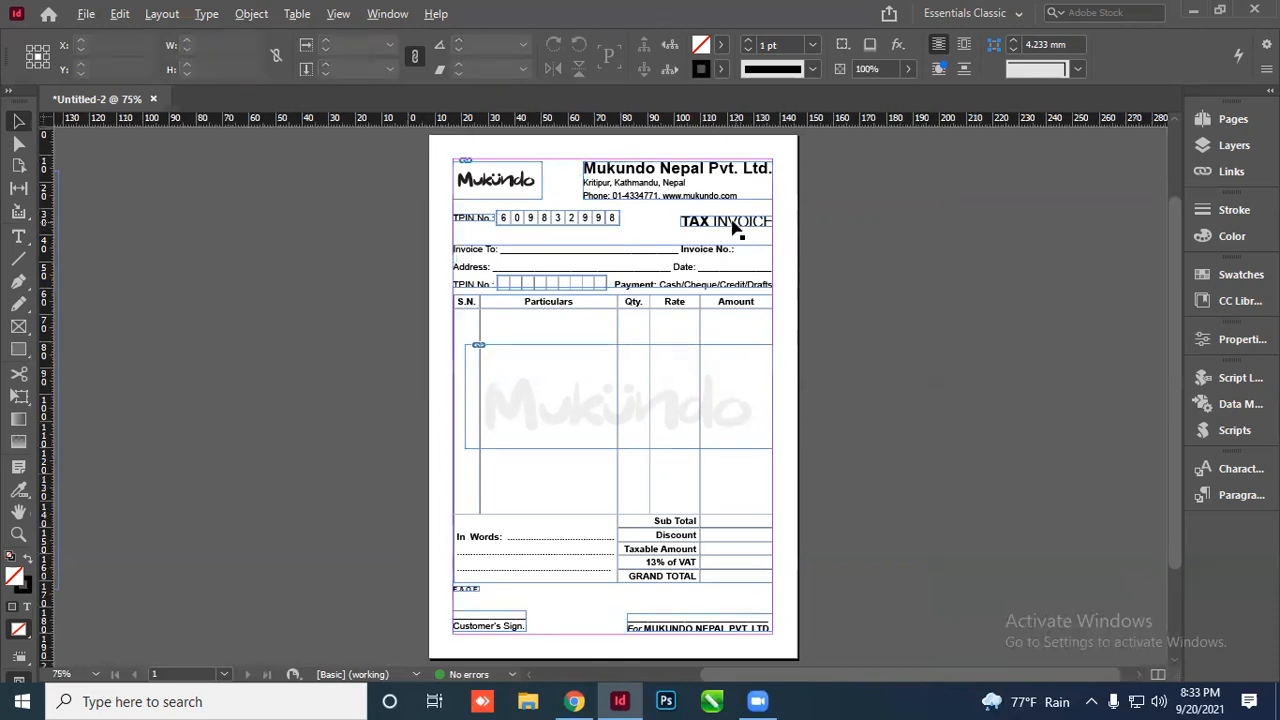
# Preview the resized invoice without guides, then begin saving it with Ctrl+S
pyautogui.scroll(3, 737, 229)
pyautogui.scroll(-1, 655, 222)
pyautogui.scroll(-1, 662, 260)
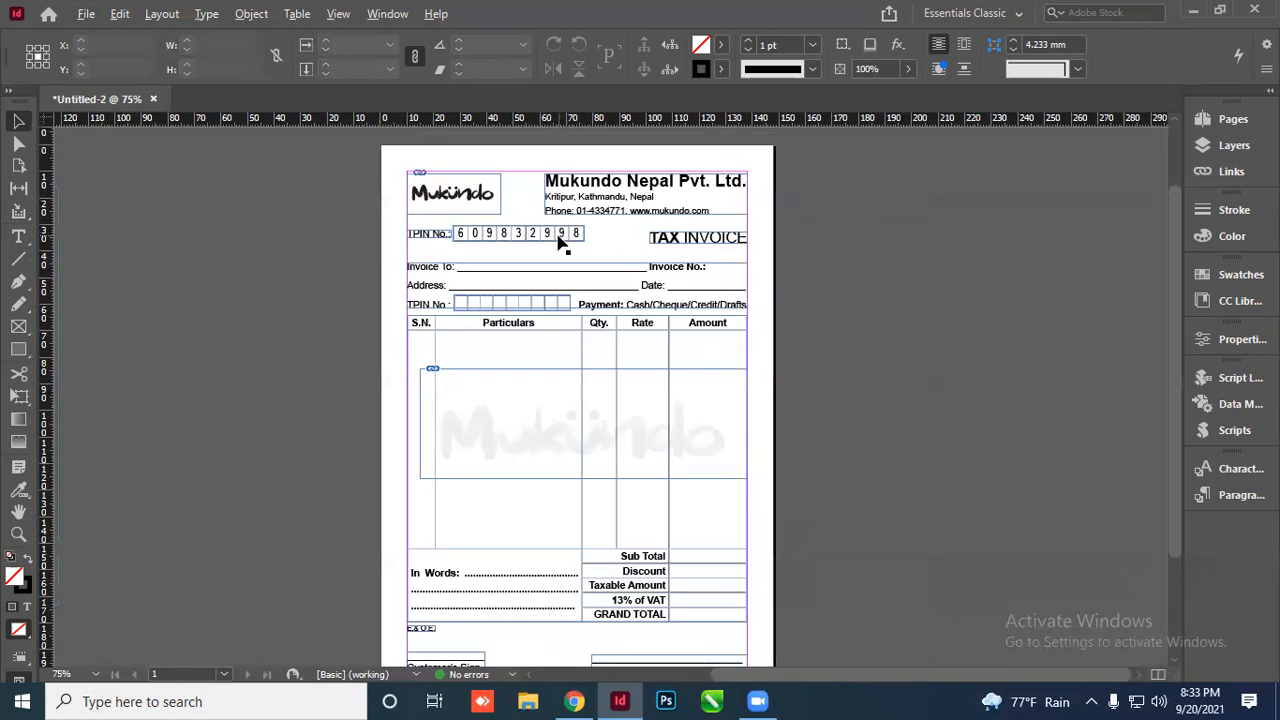
pyautogui.press('w')
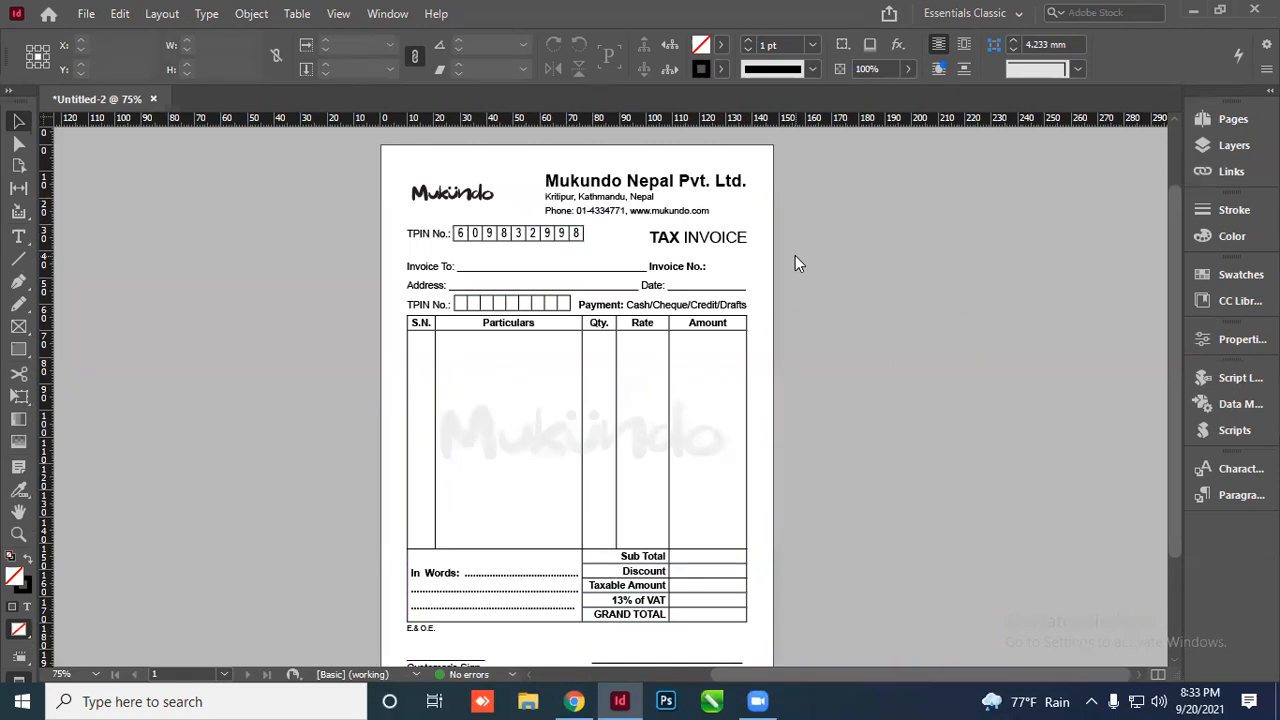
pyautogui.hotkey('ctrl', 's')
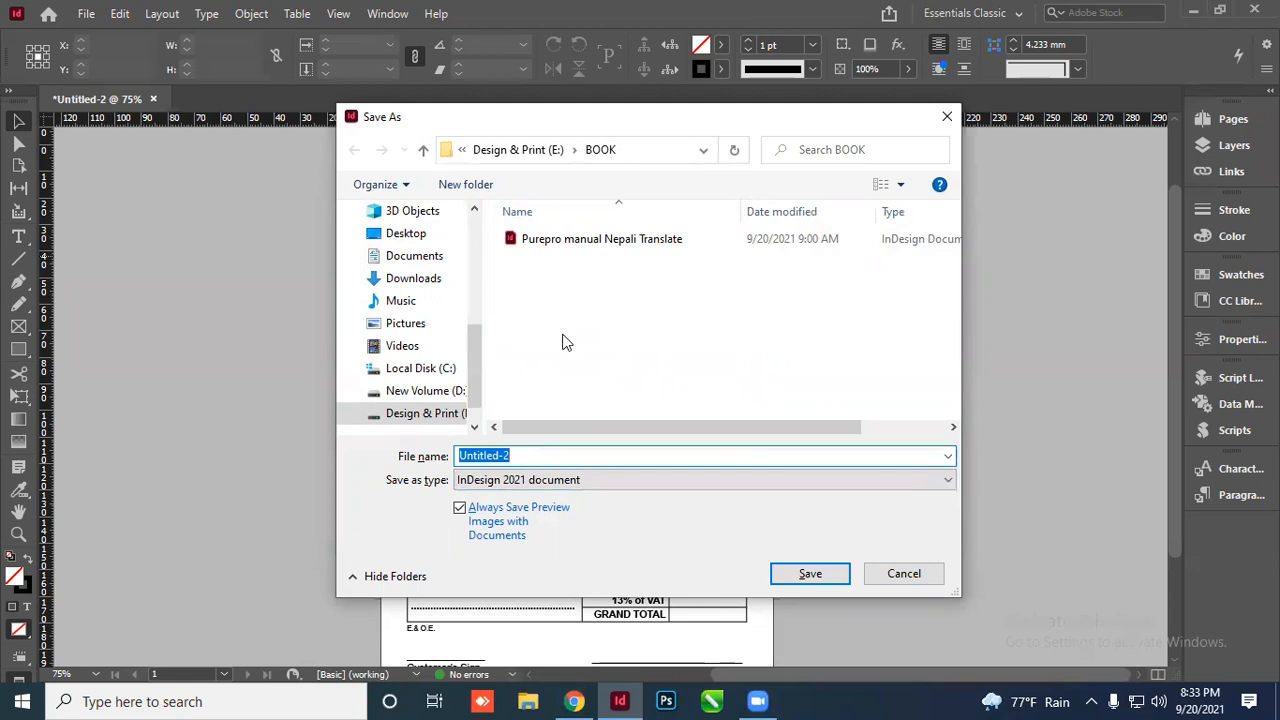
# Point the Save As dialog at the Design & Print (E:) drive and select the Untitled-2 file name
pyautogui.click(512, 150)
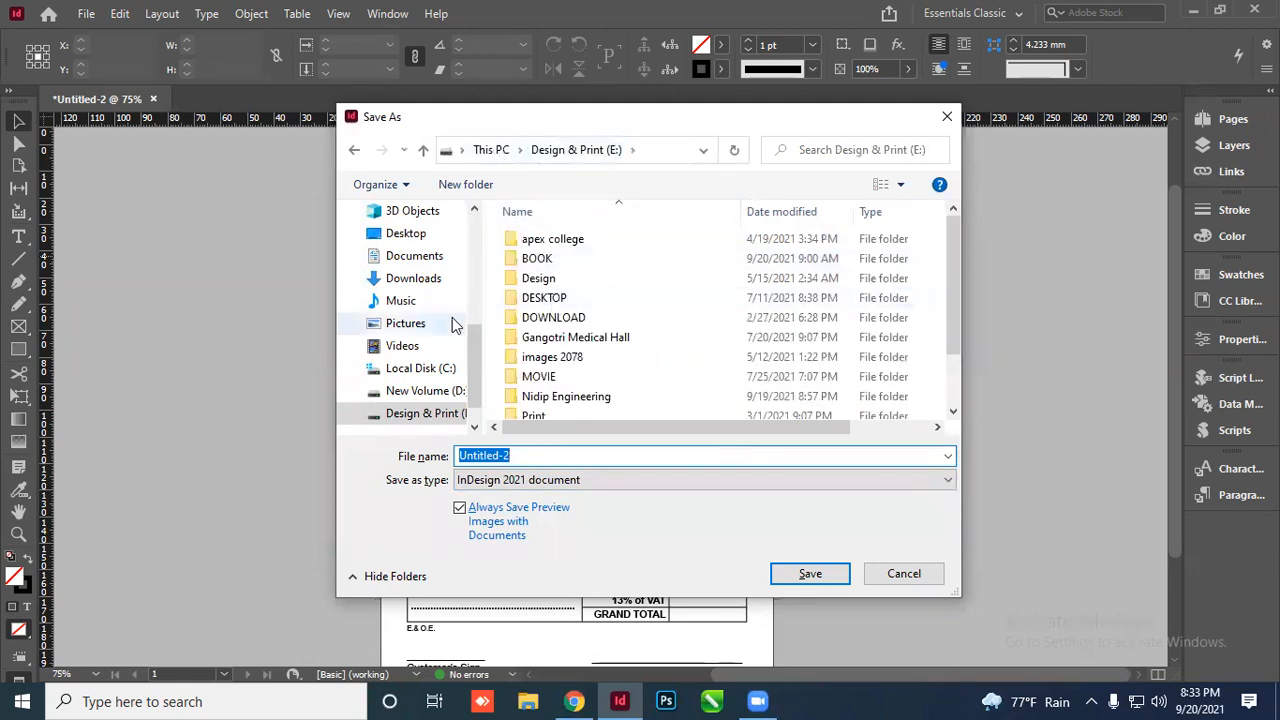
pyautogui.click(432, 369)
pyautogui.moveTo(476, 371); pyautogui.dragTo(470, 398)
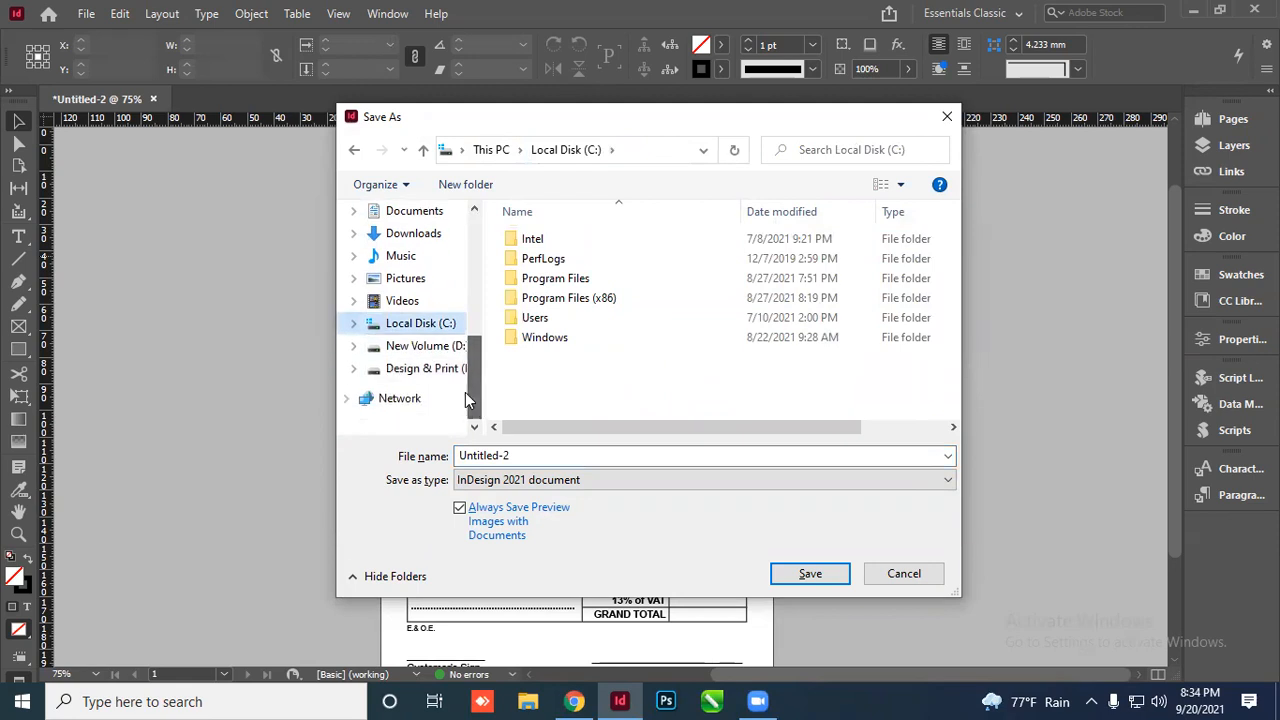
pyautogui.click(440, 369)
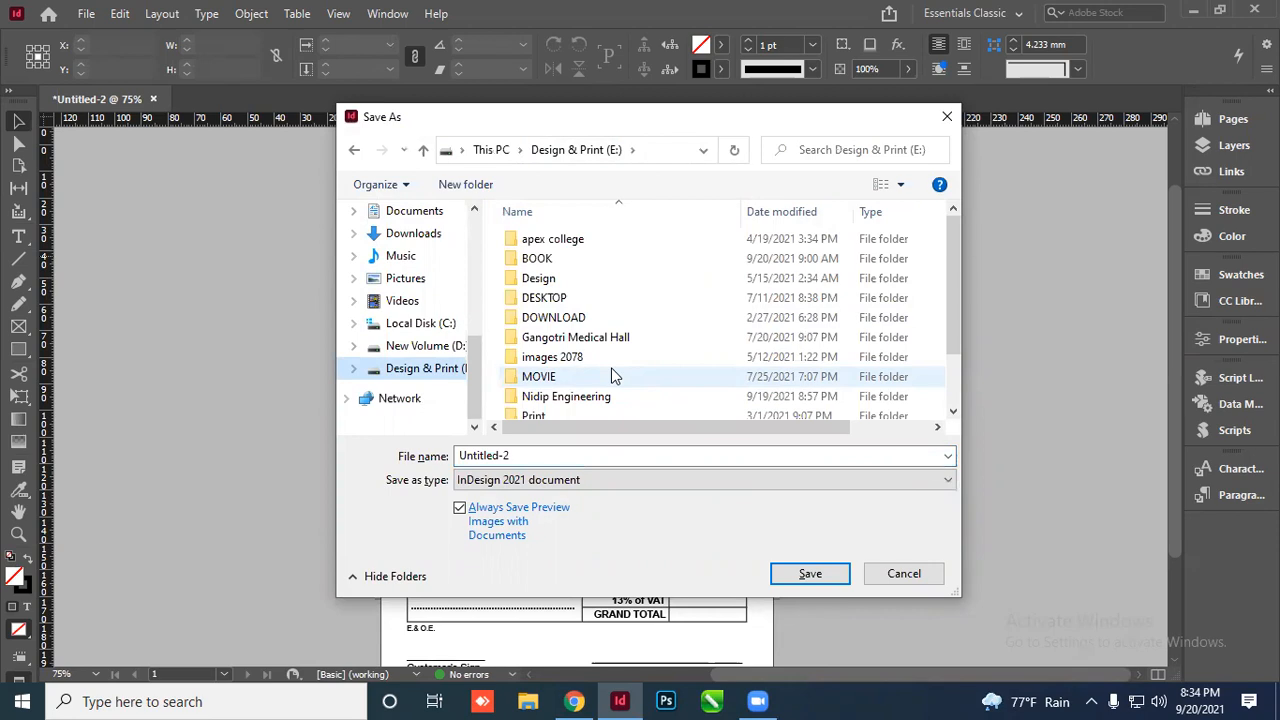
pyautogui.moveTo(646, 133); pyautogui.dragTo(641, 207)
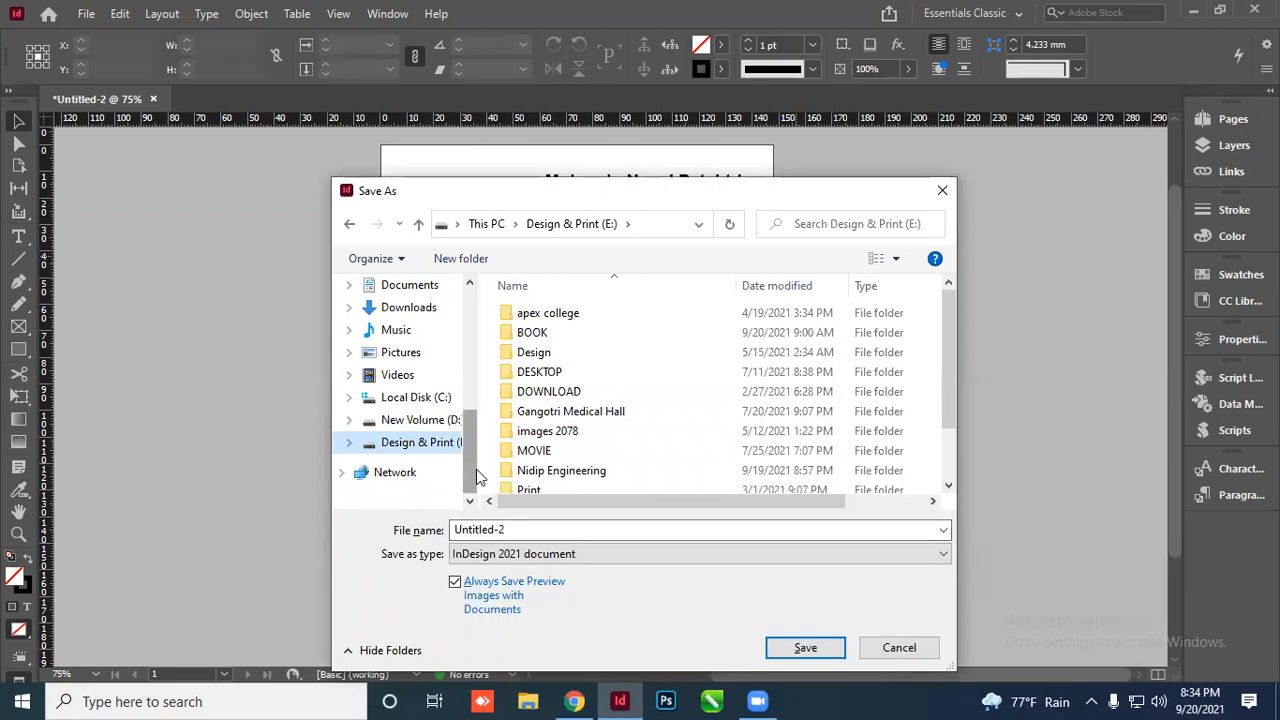
pyautogui.moveTo(594, 194); pyautogui.dragTo(738, 191)
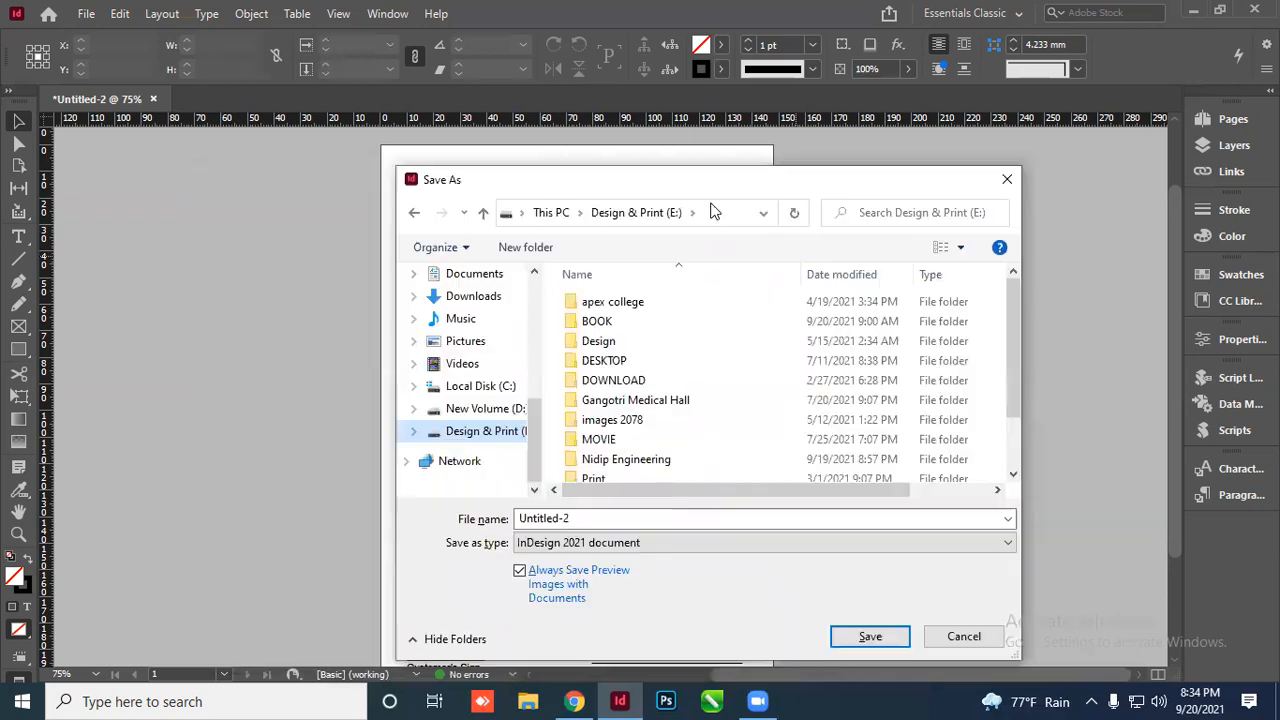
pyautogui.doubleClick(578, 518)
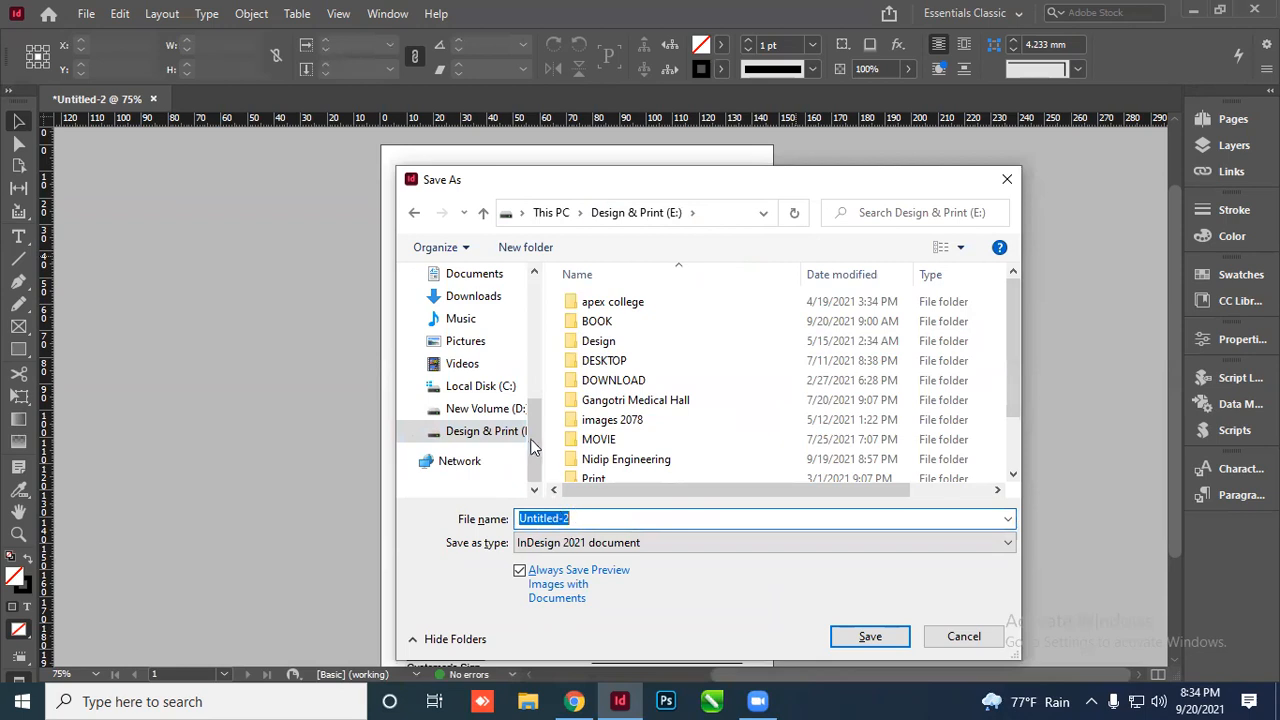
pyautogui.scroll(2, 474, 348)
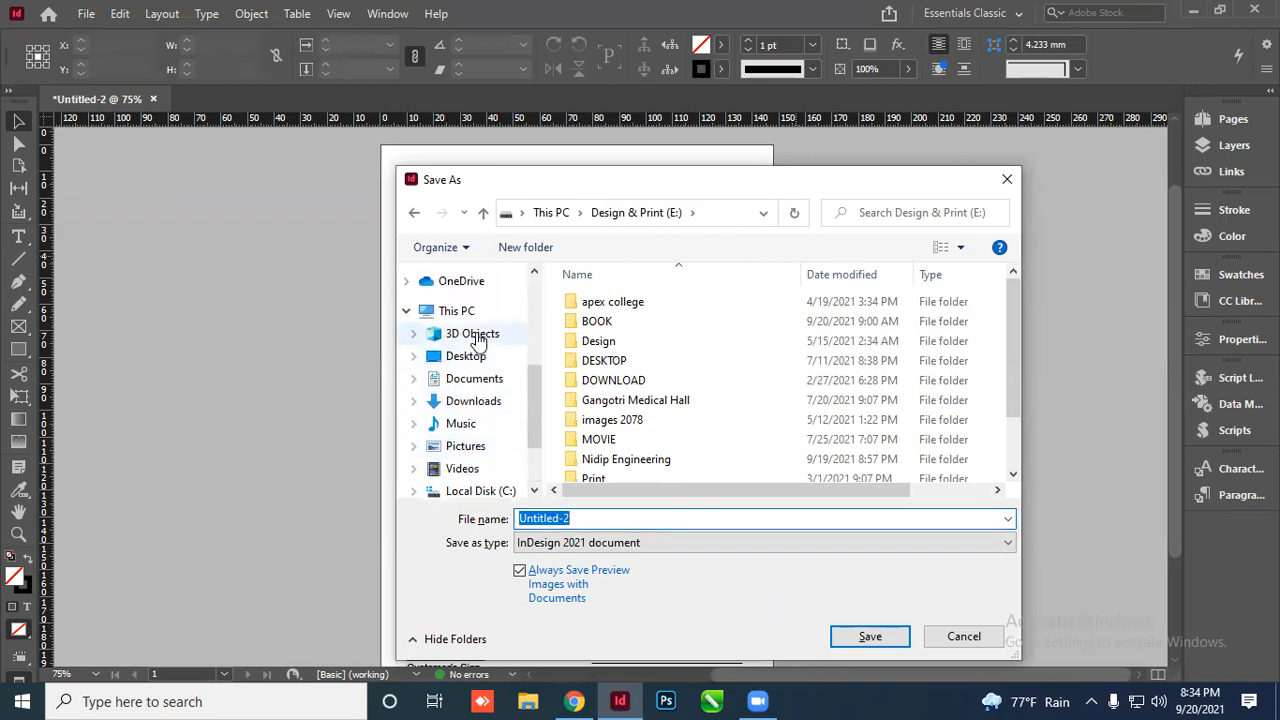
# Create a Mukundo Nepal folder under 3D Objects and name the file Mukundo Nepal
pyautogui.click(473, 333)
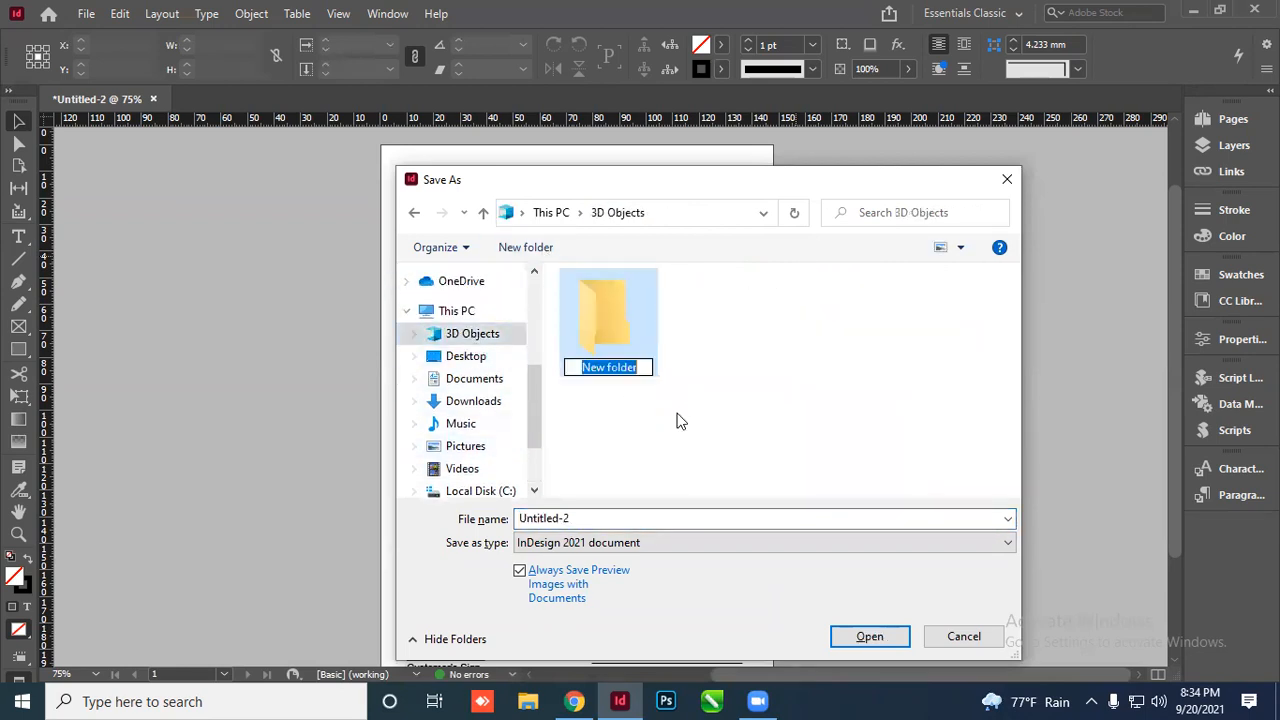
pyautogui.write('Mukund')
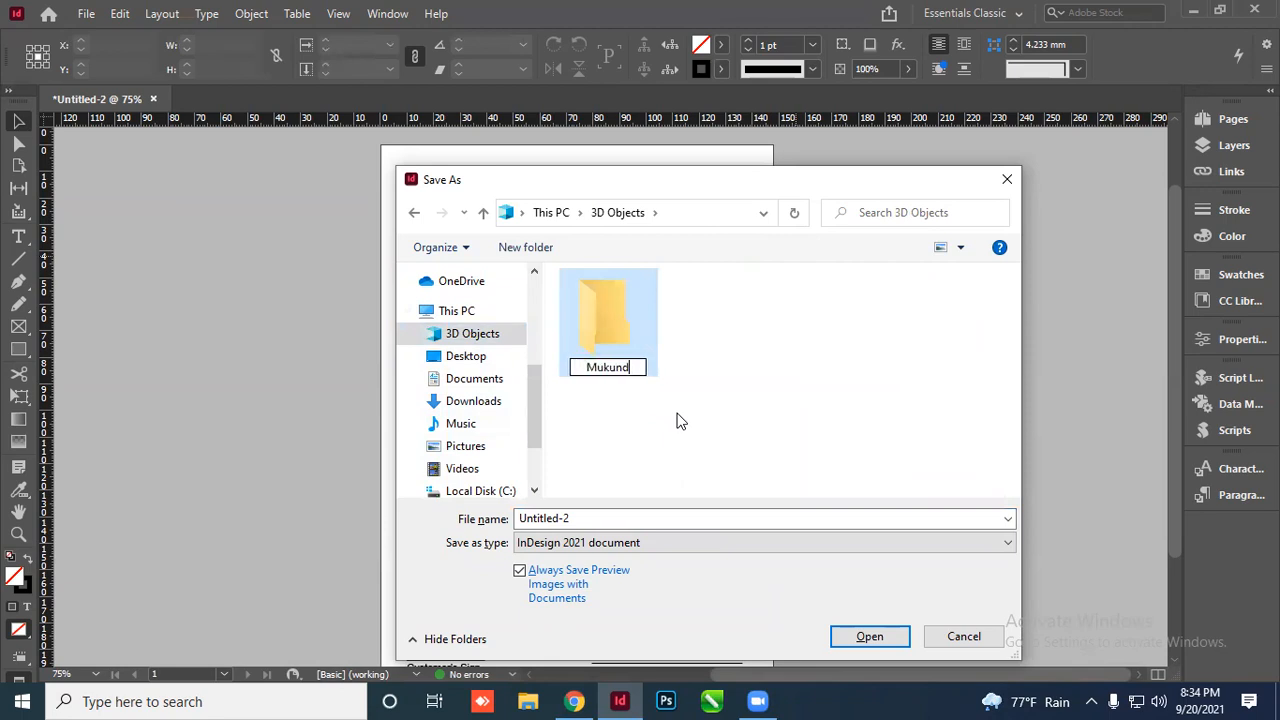
pyautogui.write('o Nepal')
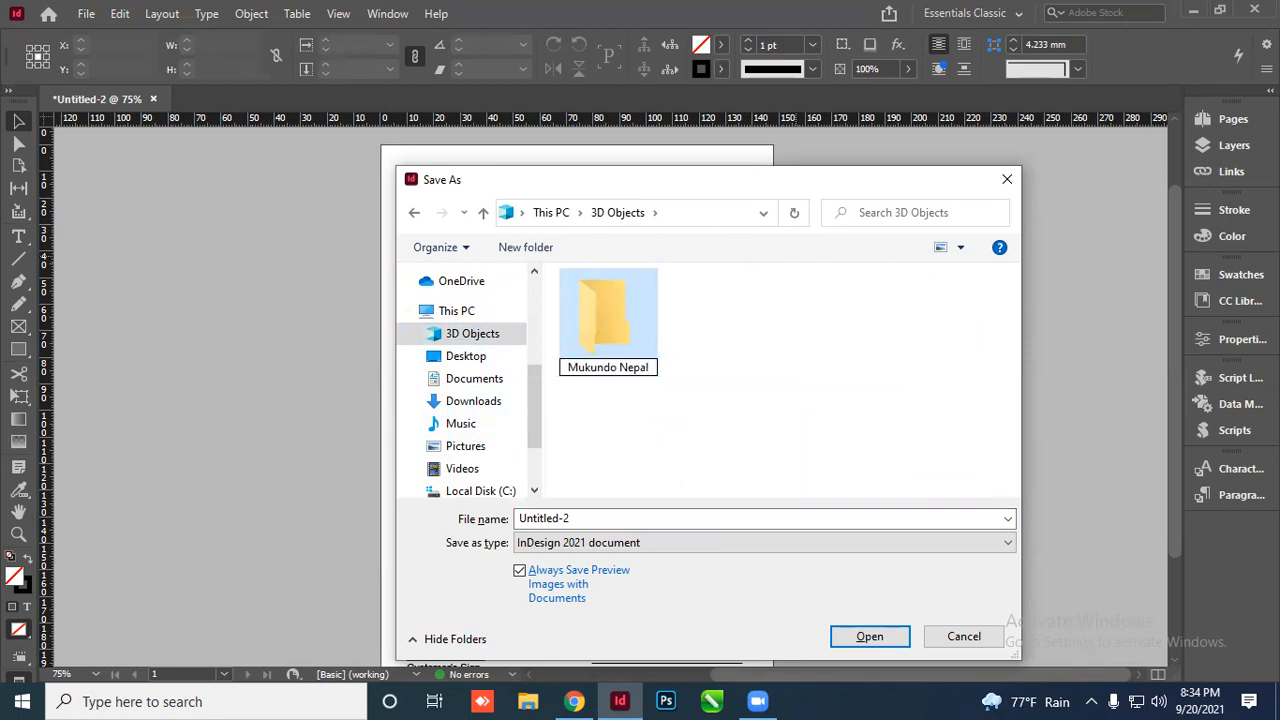
pyautogui.press('Return')
pyautogui.press('Return')
pyautogui.click(586, 518)
pyautogui.write('Mukundo Nepal')
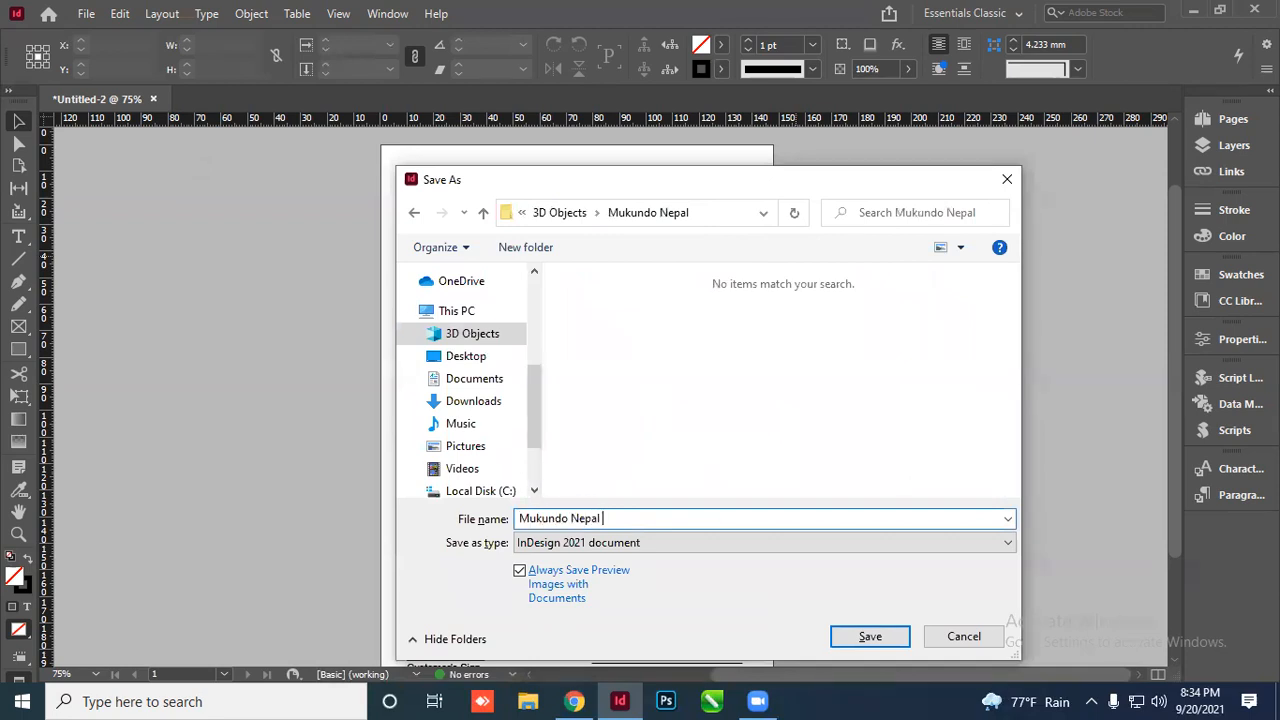
# Create a Mukundo Nepal Pvt. Ltd folder on the Desktop and save the invoice there as Mukundo Nepal VAT BILL
pyautogui.click(468, 358)
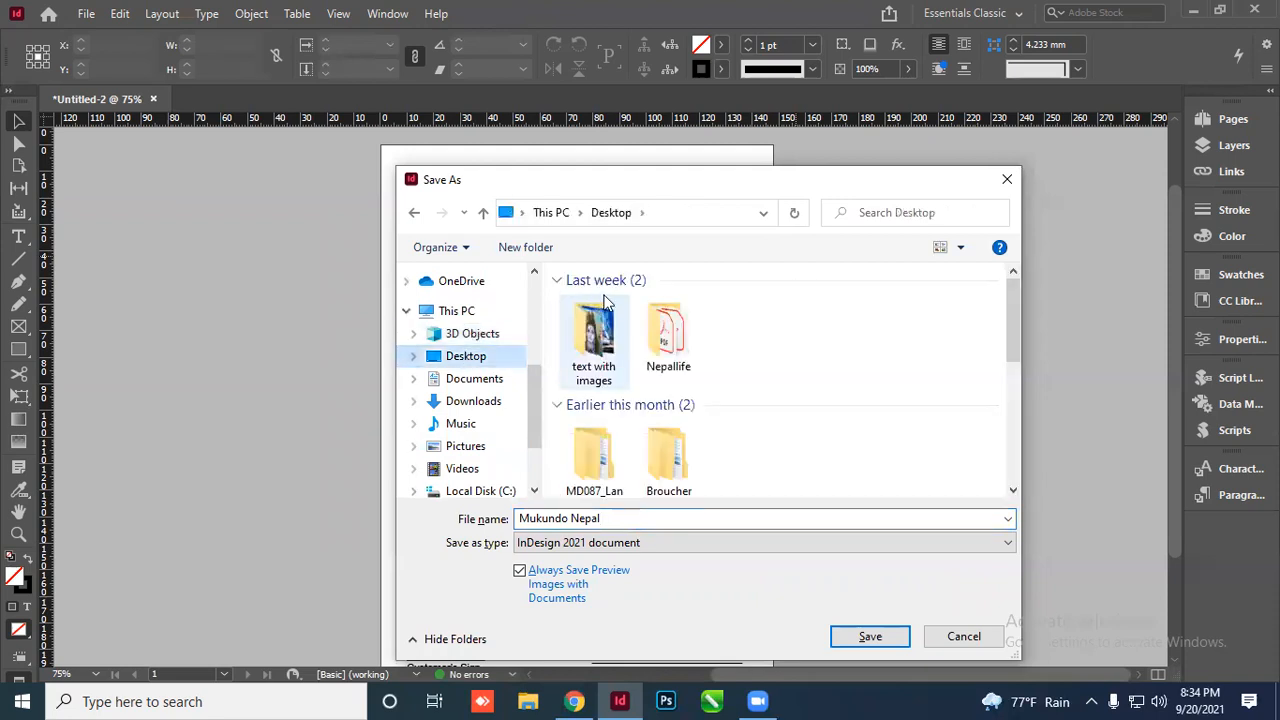
pyautogui.write('Mukundo Nepa')
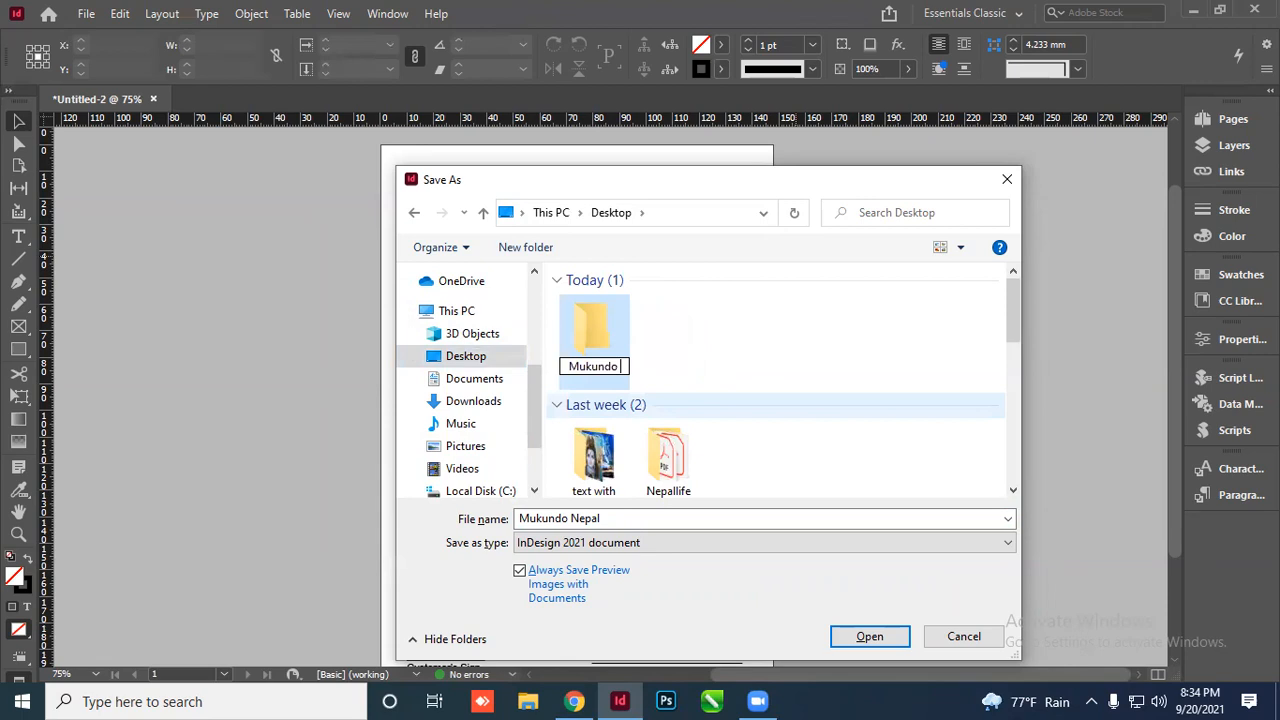
pyautogui.write('l Pvt. Ltd')
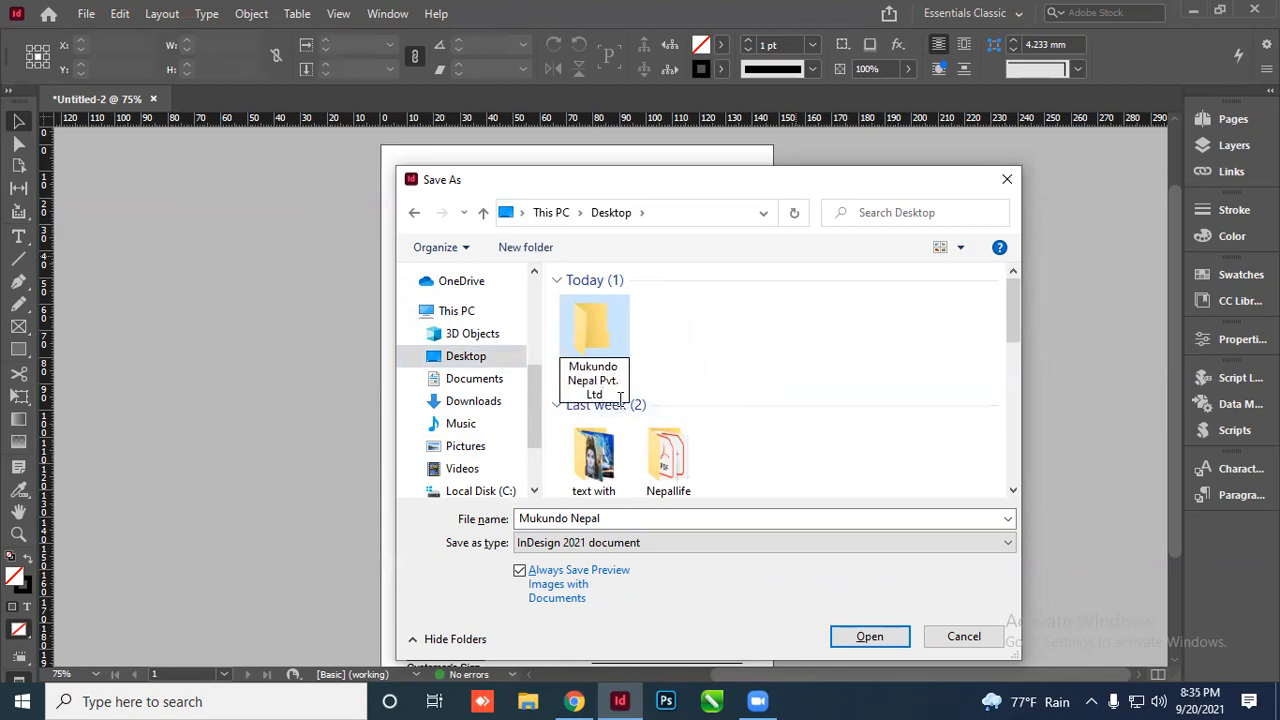
pyautogui.press('Return')
pyautogui.press('Return')
pyautogui.click(633, 519)
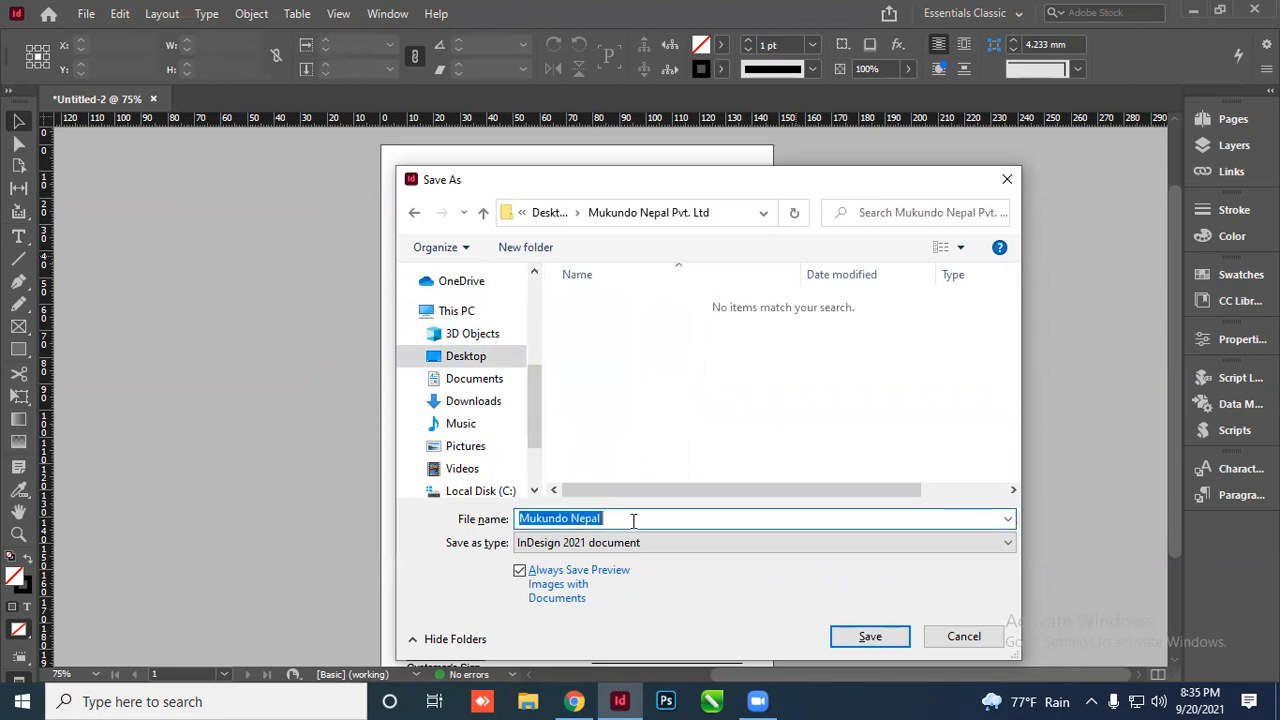
pyautogui.click(633, 519)
pyautogui.write('VAT BILL')
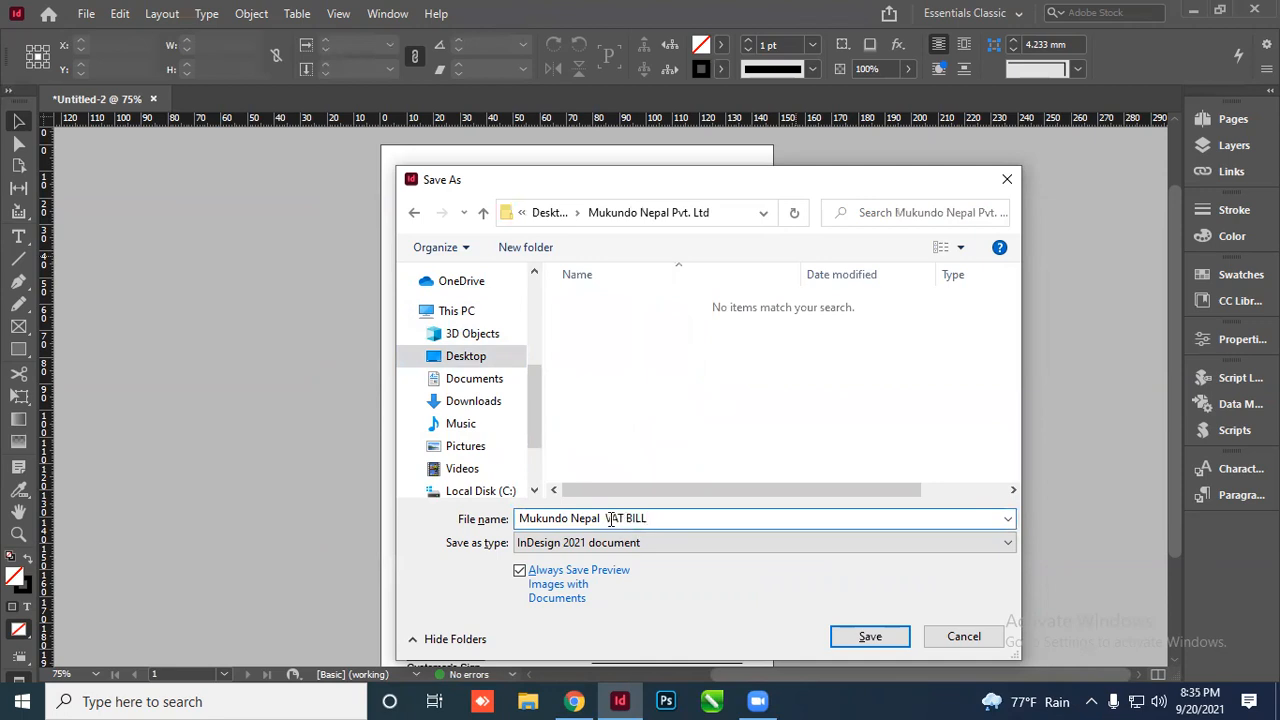
pyautogui.press('BackSpace')
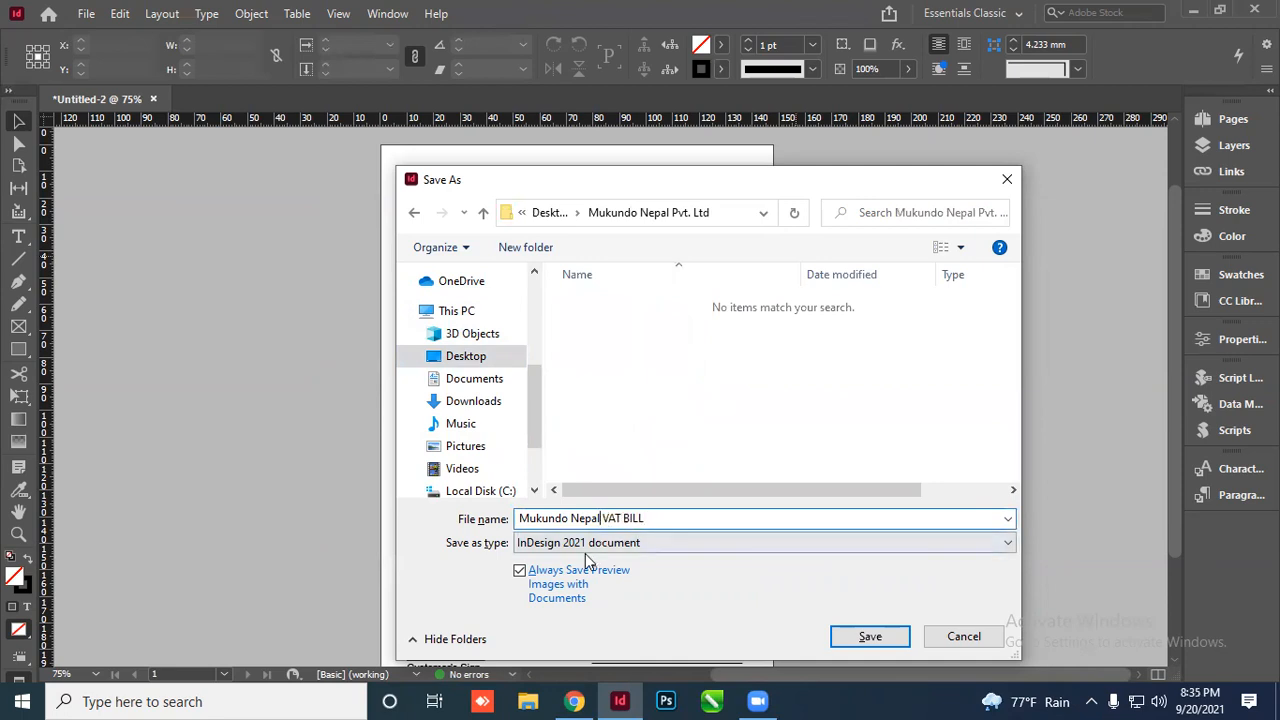
pyautogui.click(888, 642)
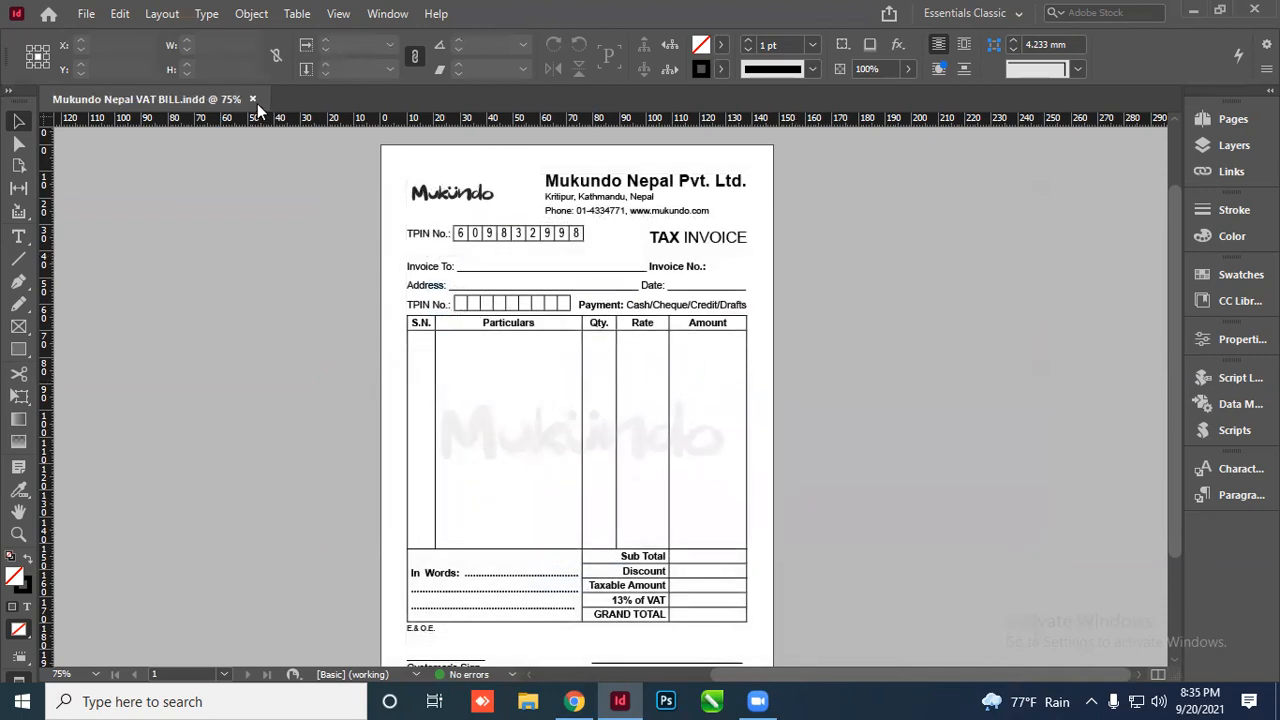
# Close the saved invoice document, minimize InDesign and refresh the desktop
pyautogui.hotkey('ctrl', 'w')
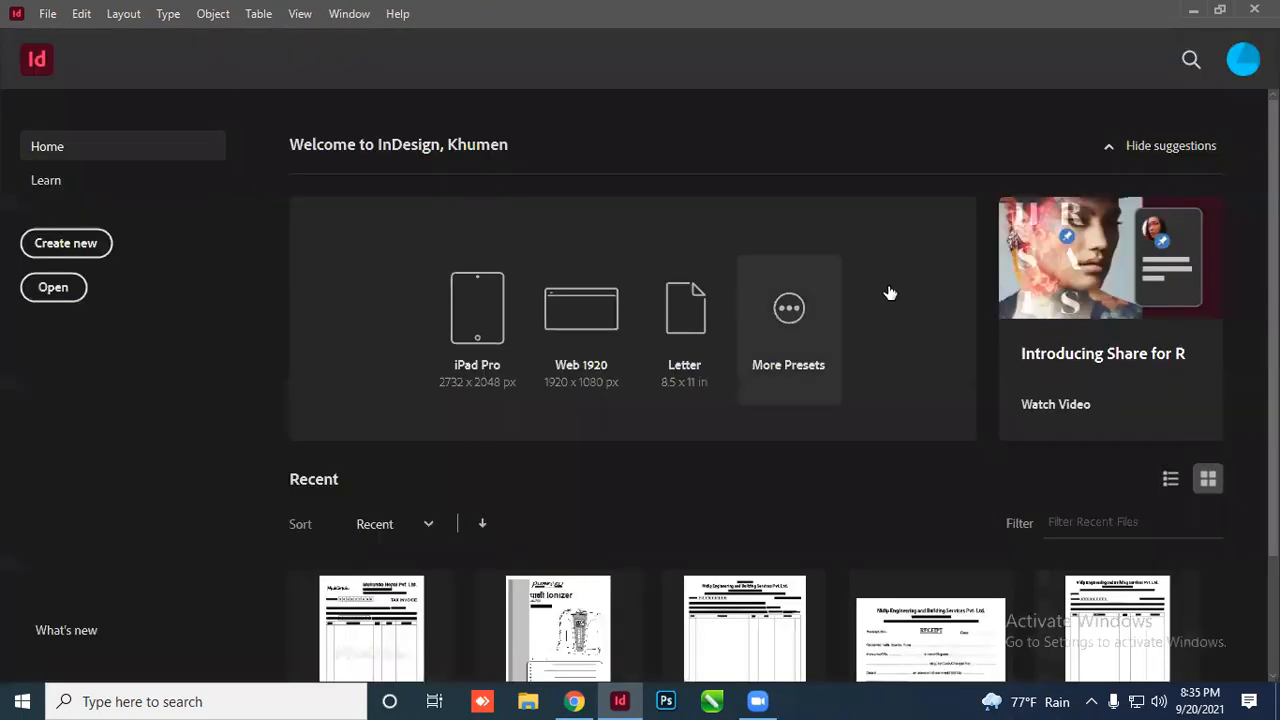
pyautogui.click(1193, 12)
pyautogui.rightClick(380, 201)
pyautogui.click(406, 256)
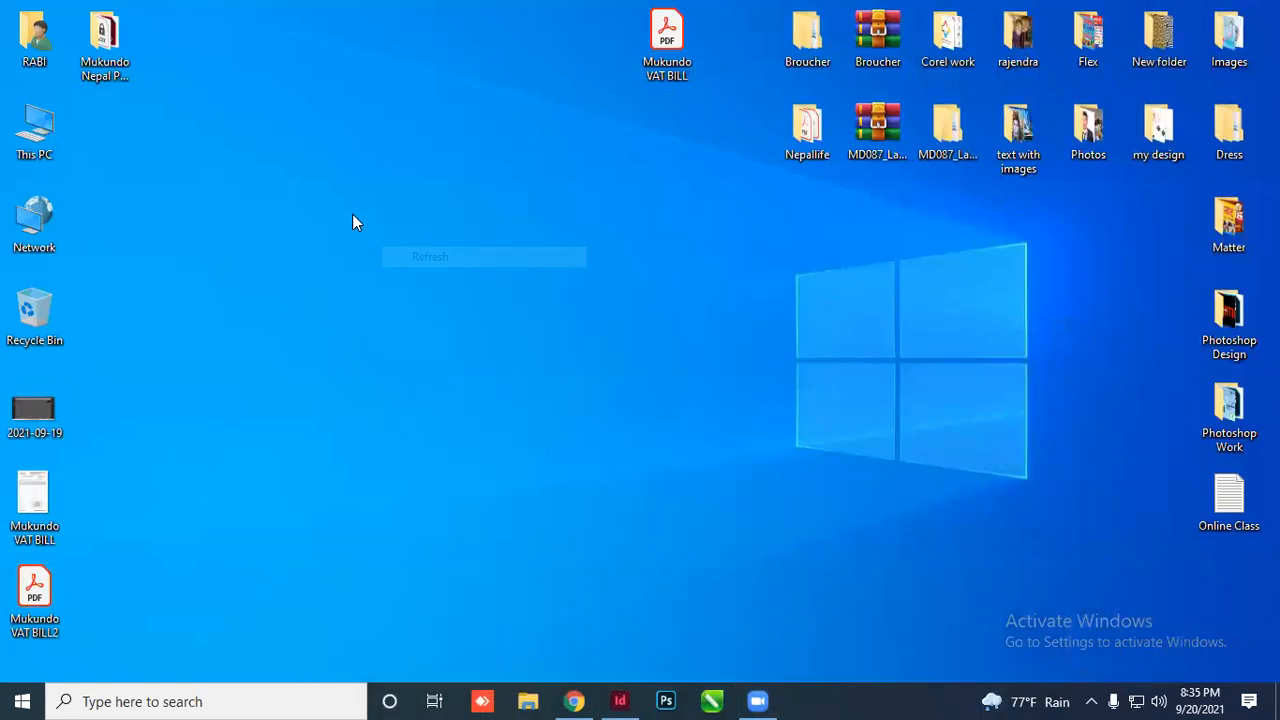
pyautogui.rightClick(352, 214)
pyautogui.click(381, 272)
# Open the Mukundo Nepal Pvt. Ltd folder, select the Mukundo Nepal VAT BILL file, then close Explorer
pyautogui.rightClick(374, 254)
pyautogui.click(424, 310)
pyautogui.doubleClick(105, 40)
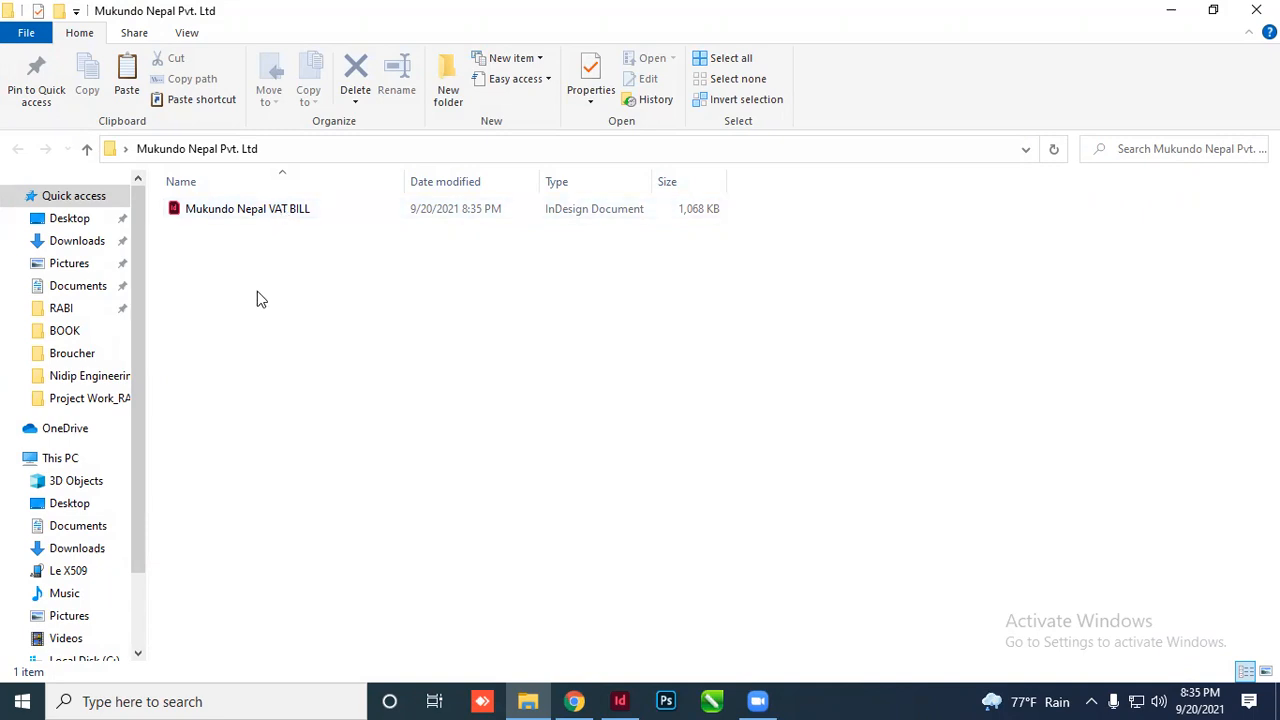
pyautogui.click(236, 209)
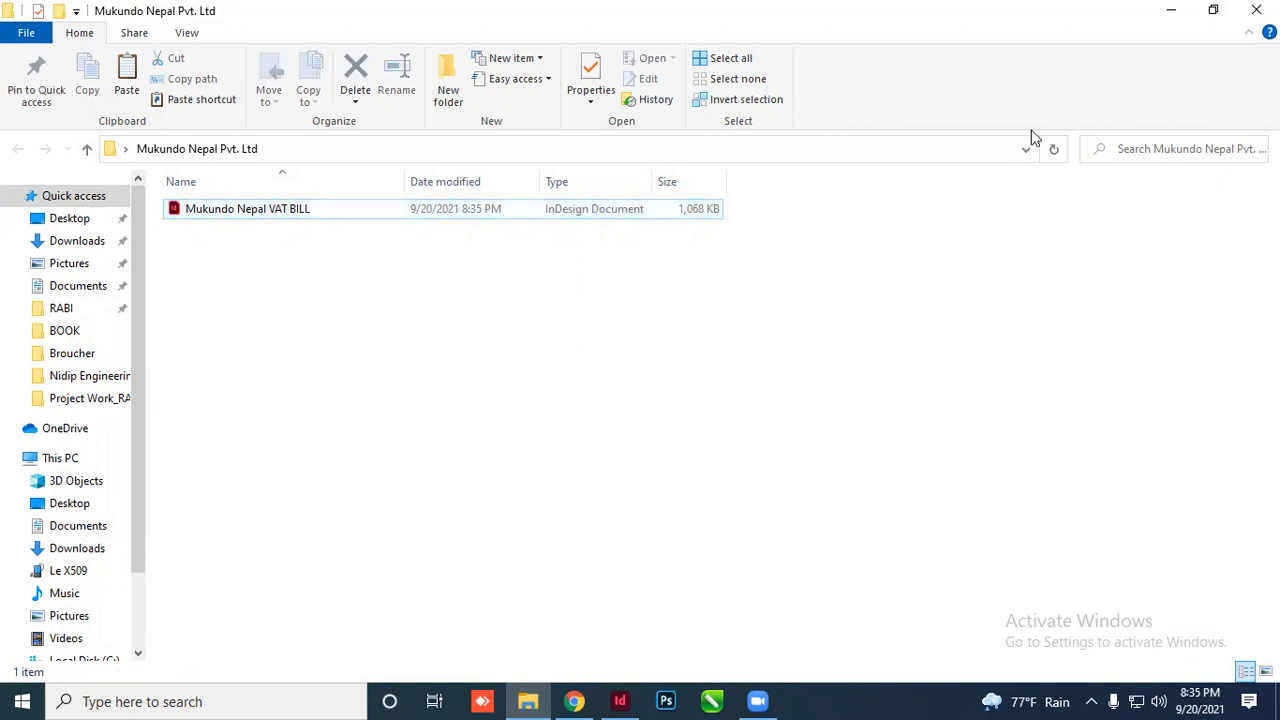
pyautogui.click(1256, 10)
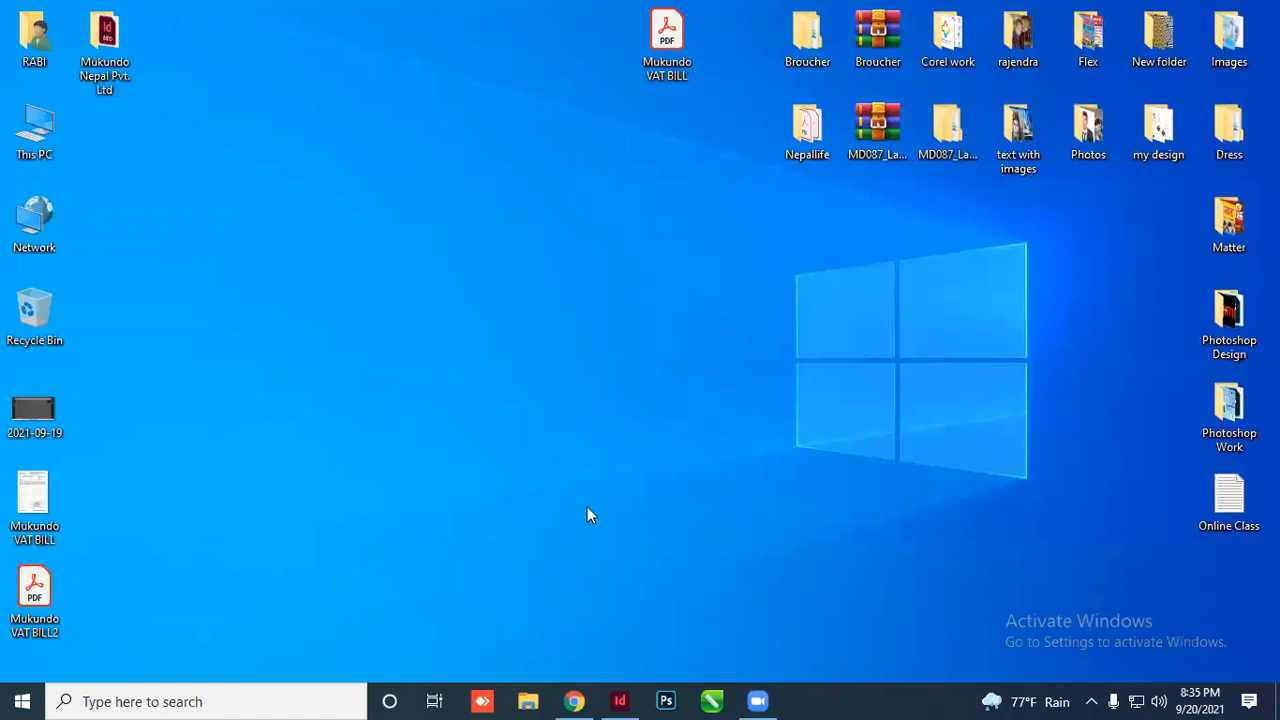
# Create a new document with default settings and switch the rulers to inches
pyautogui.hotkey('alt', 'Tab')
pyautogui.click(49, 14)
pyautogui.moveTo(286, 27)
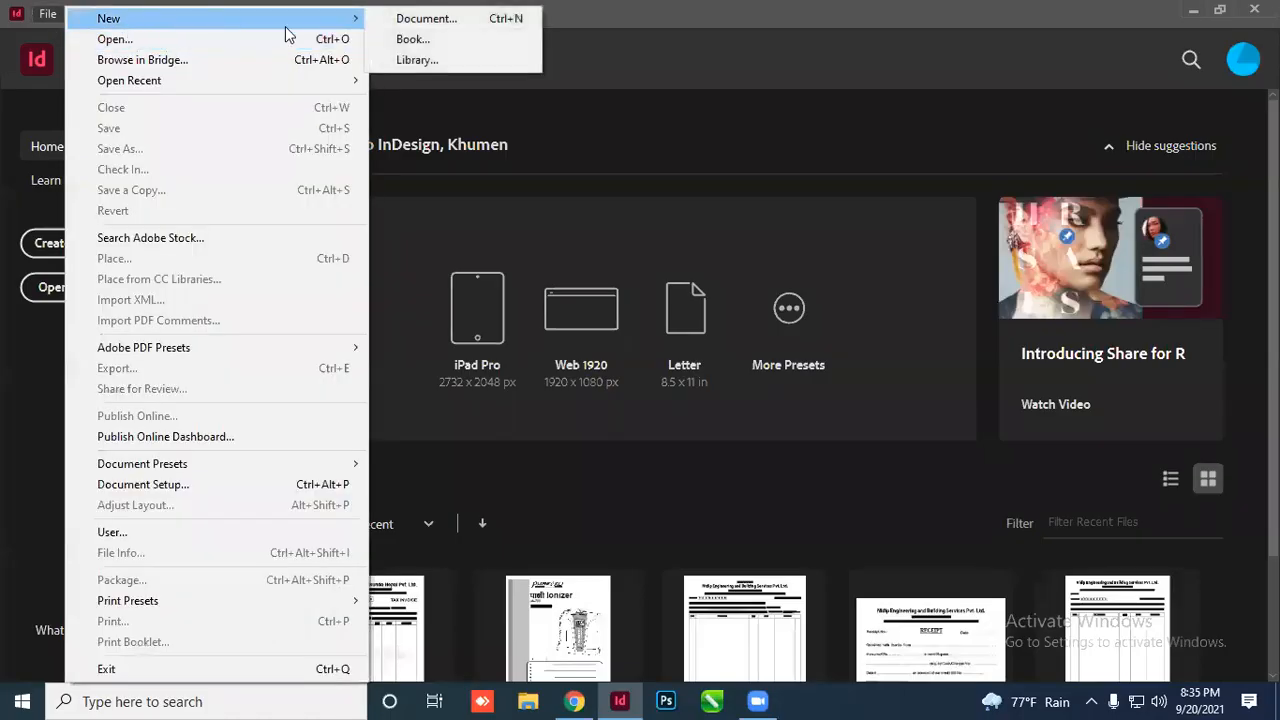
pyautogui.click(492, 18)
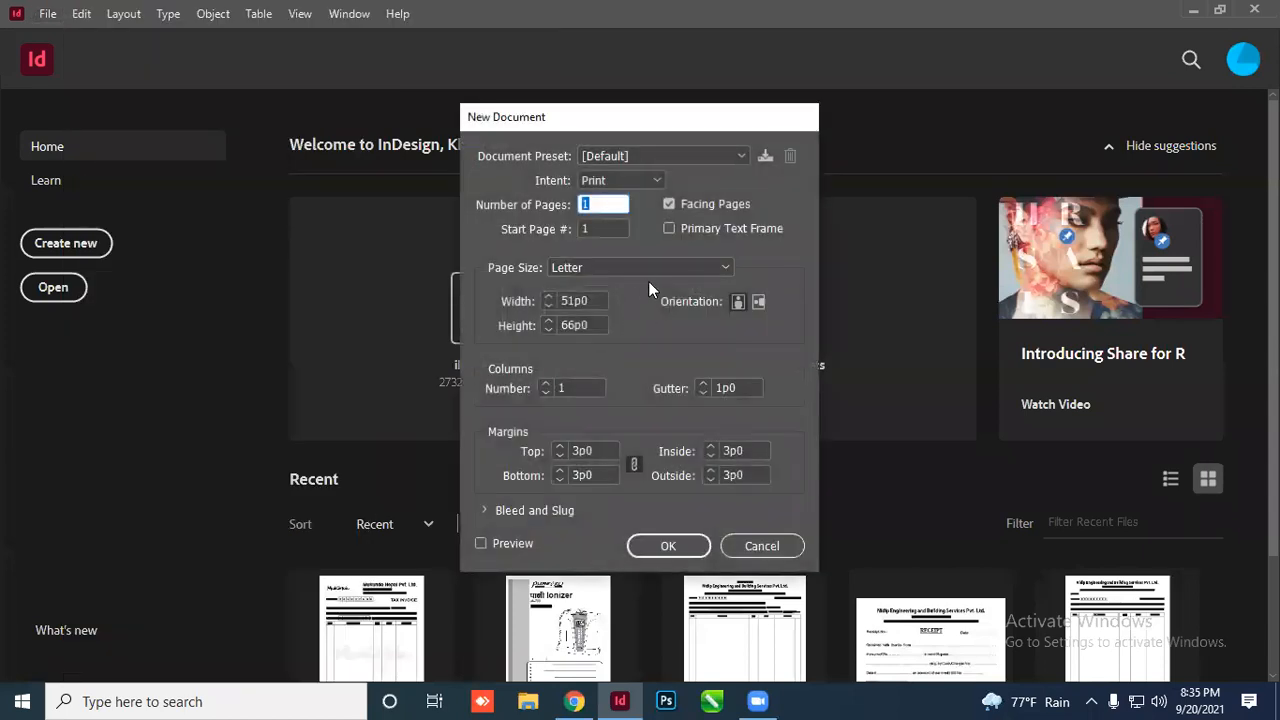
pyautogui.click(665, 545)
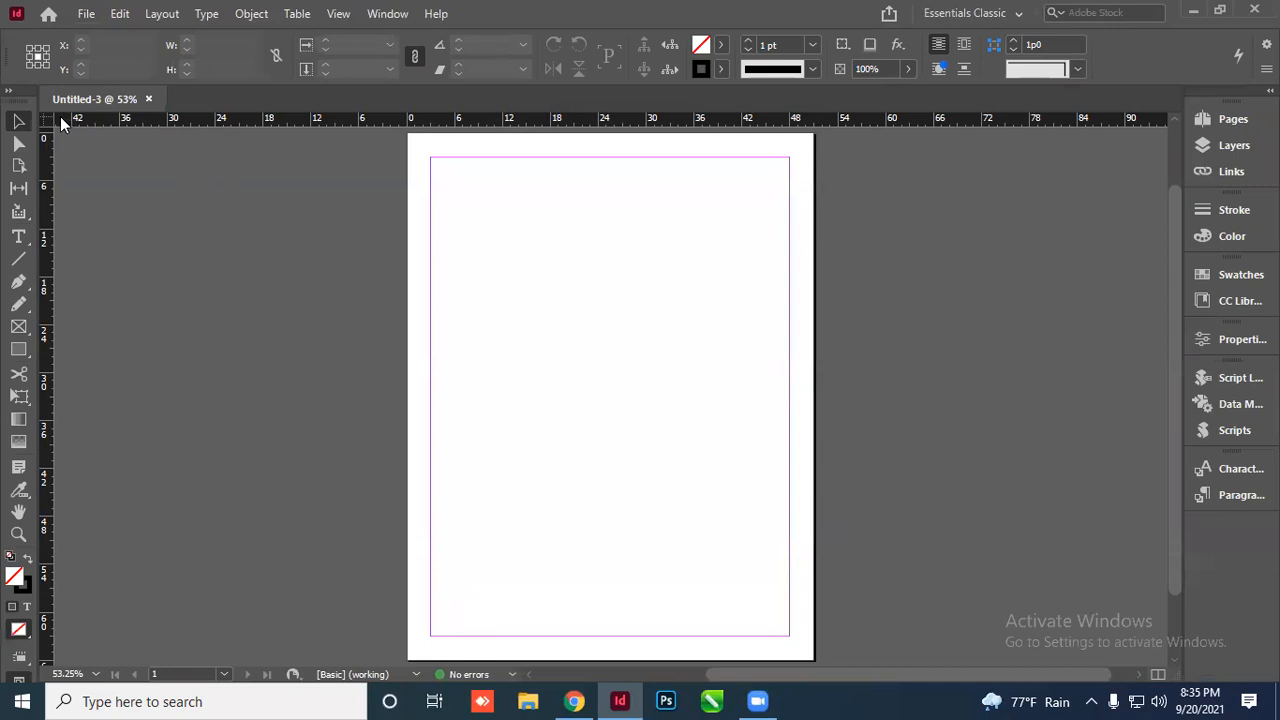
pyautogui.rightClick(60, 116)
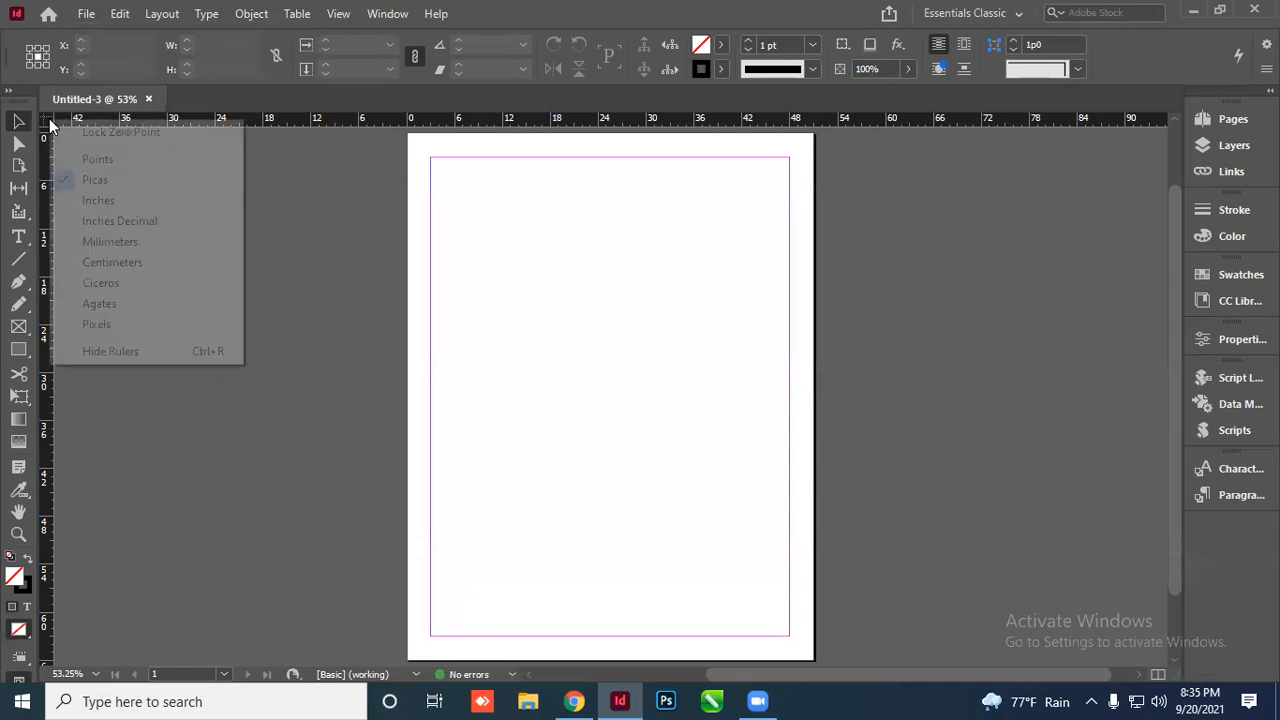
pyautogui.click(107, 203)
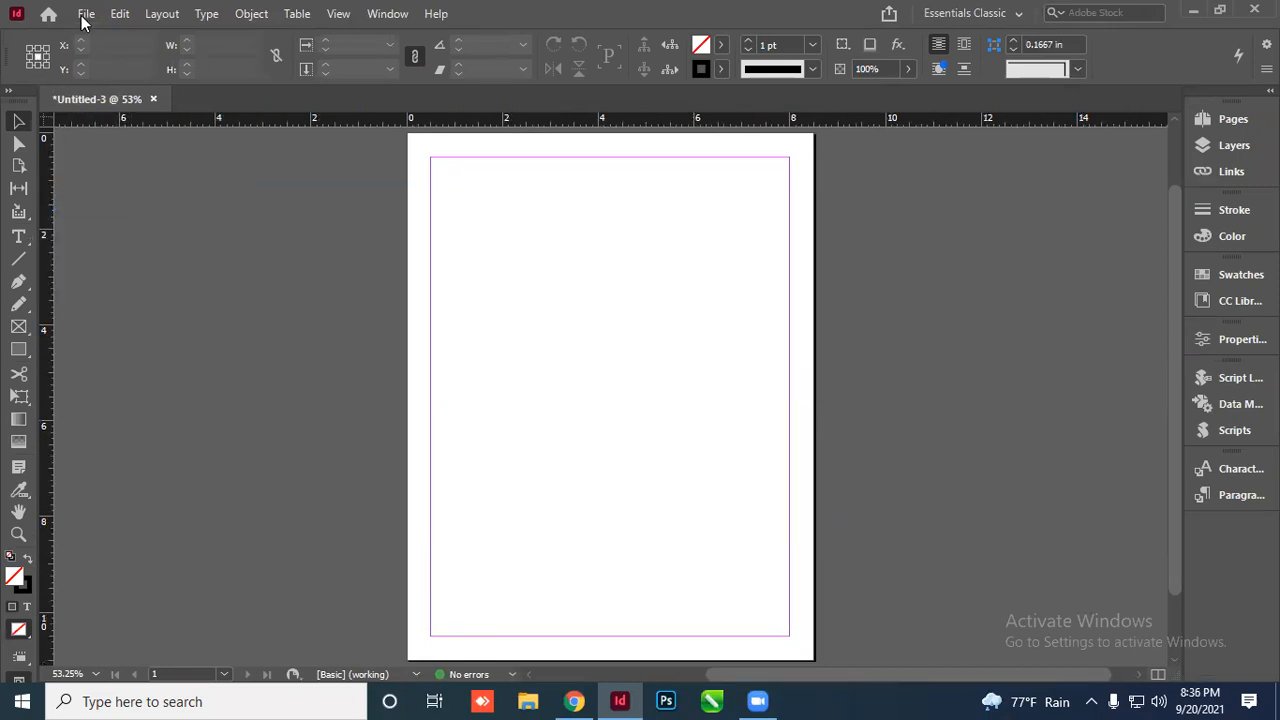
# Set the page size to 12 in wide by 18 in tall in Document Setup
pyautogui.hotkey('ctrl', 'alt', 'p')
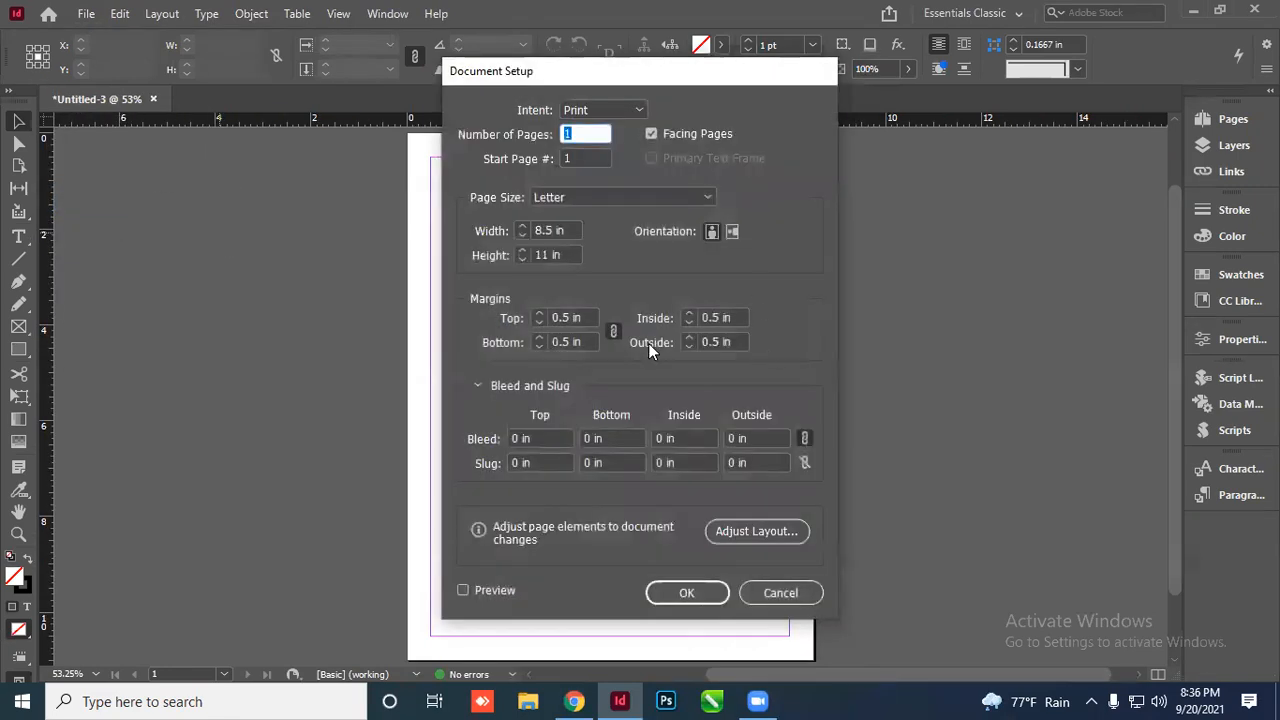
pyautogui.moveTo(566, 230); pyautogui.dragTo(493, 238)
pyautogui.write('12')
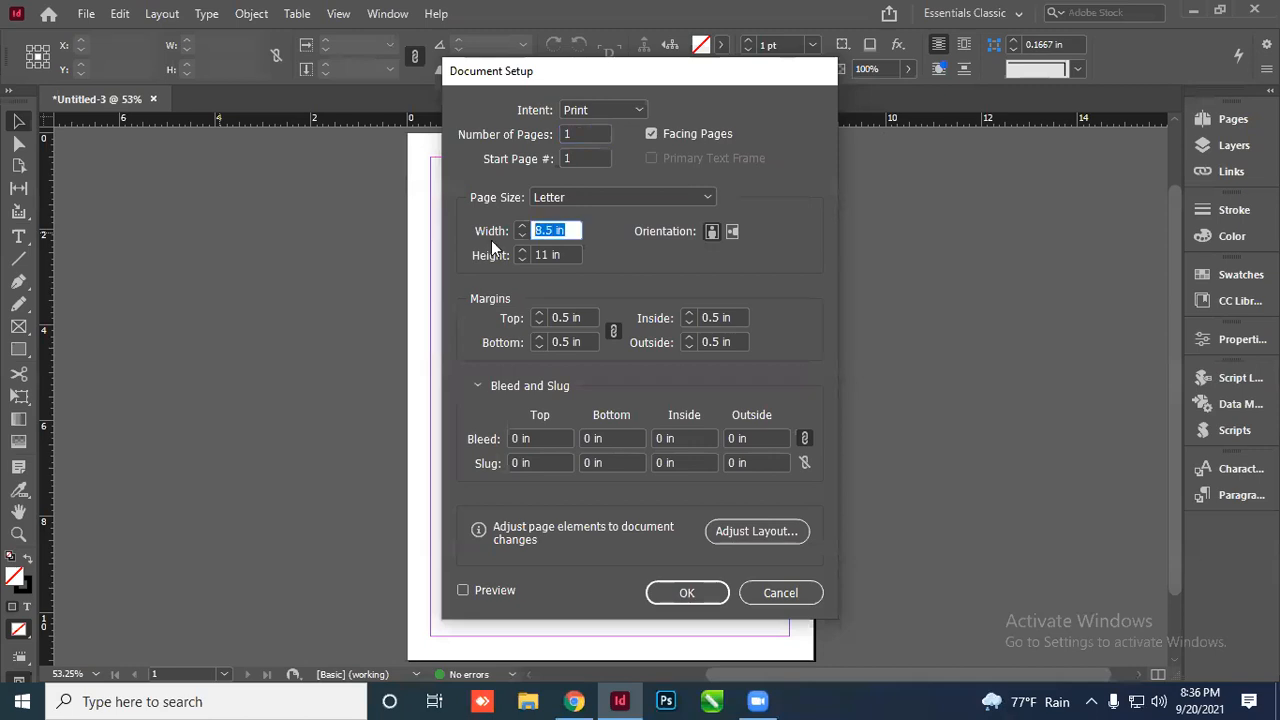
pyautogui.press('Tab')
pyautogui.write('18')
pyautogui.press('Tab')
pyautogui.click(686, 592)
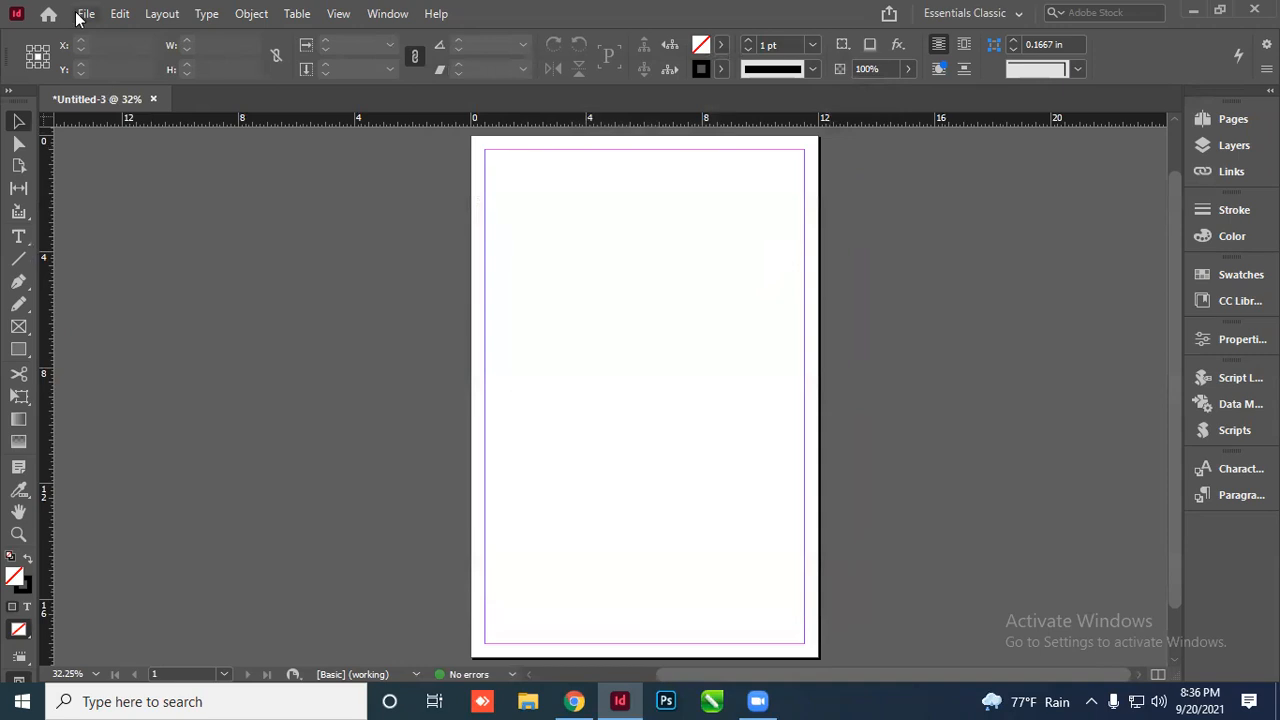
# Place the Mukundo VAT BILL2 file onto the pasteboard beside the page
pyautogui.click(86, 14)
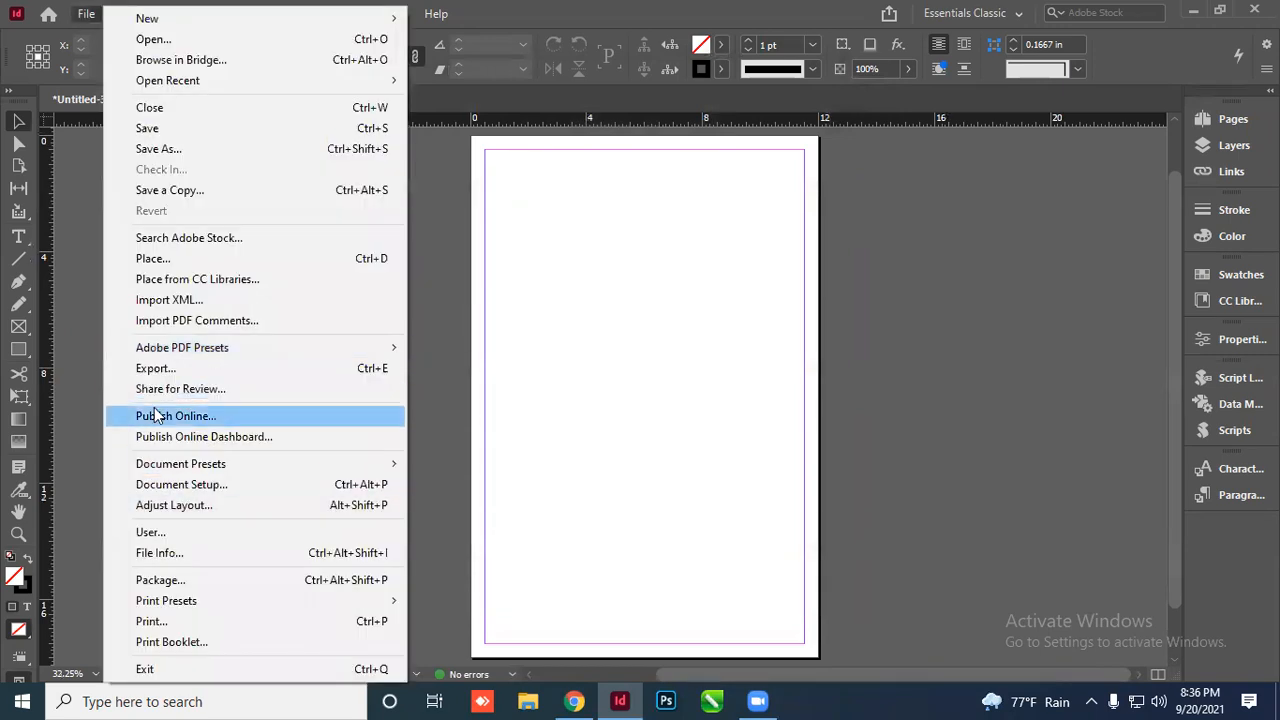
pyautogui.click(170, 260)
pyautogui.click(600, 340)
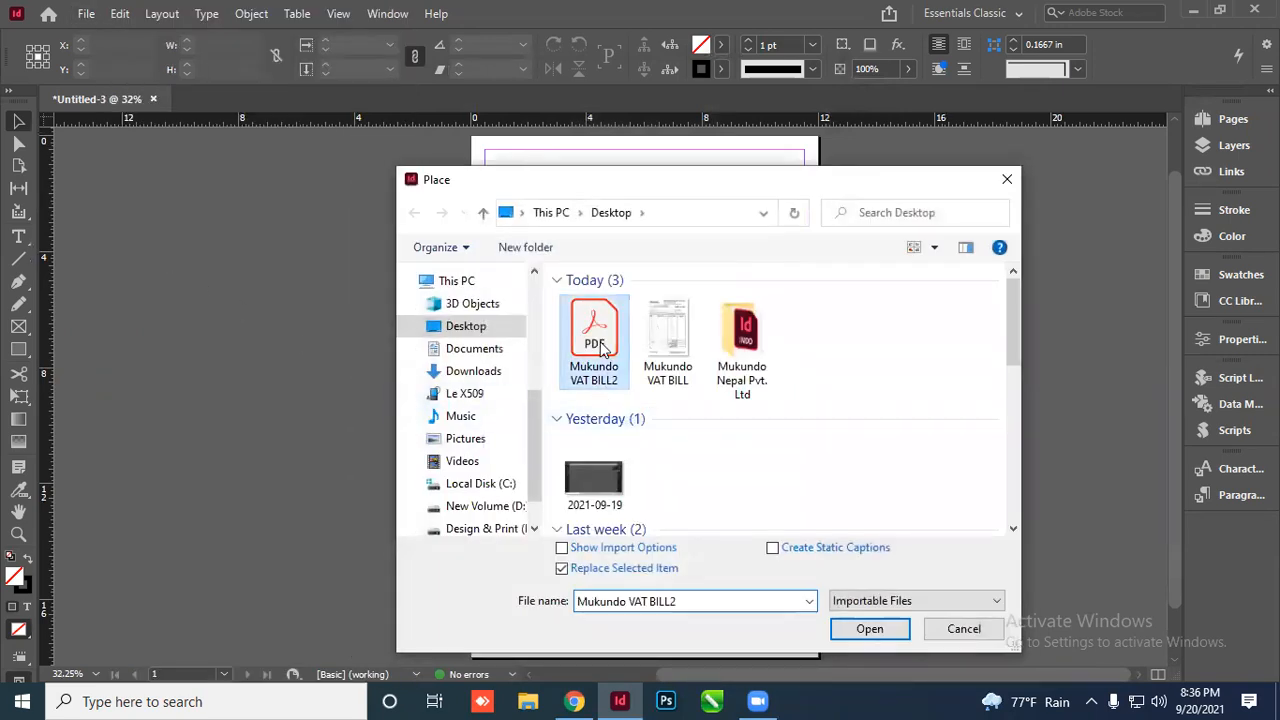
pyautogui.click(869, 629)
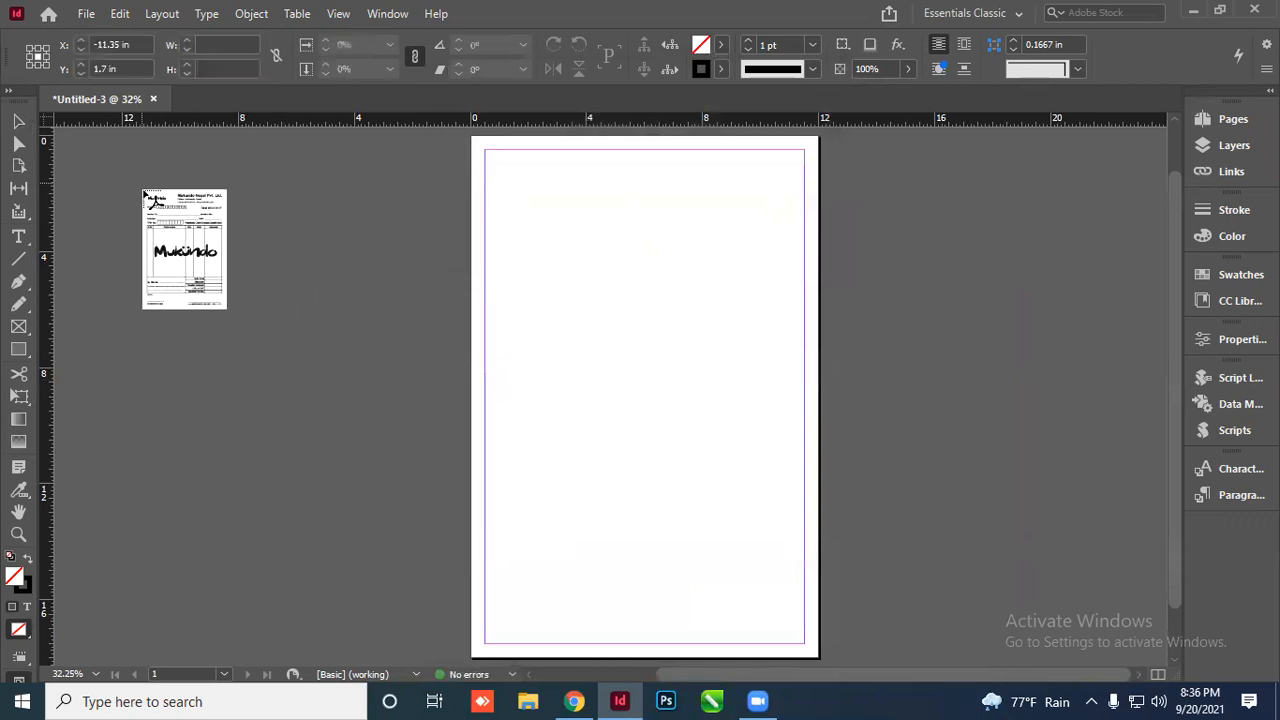
pyautogui.click(143, 185)
pyautogui.moveTo(234, 248); pyautogui.dragTo(312, 246)
pyautogui.scroll(1, 566, 300)
pyautogui.click(372, 512)
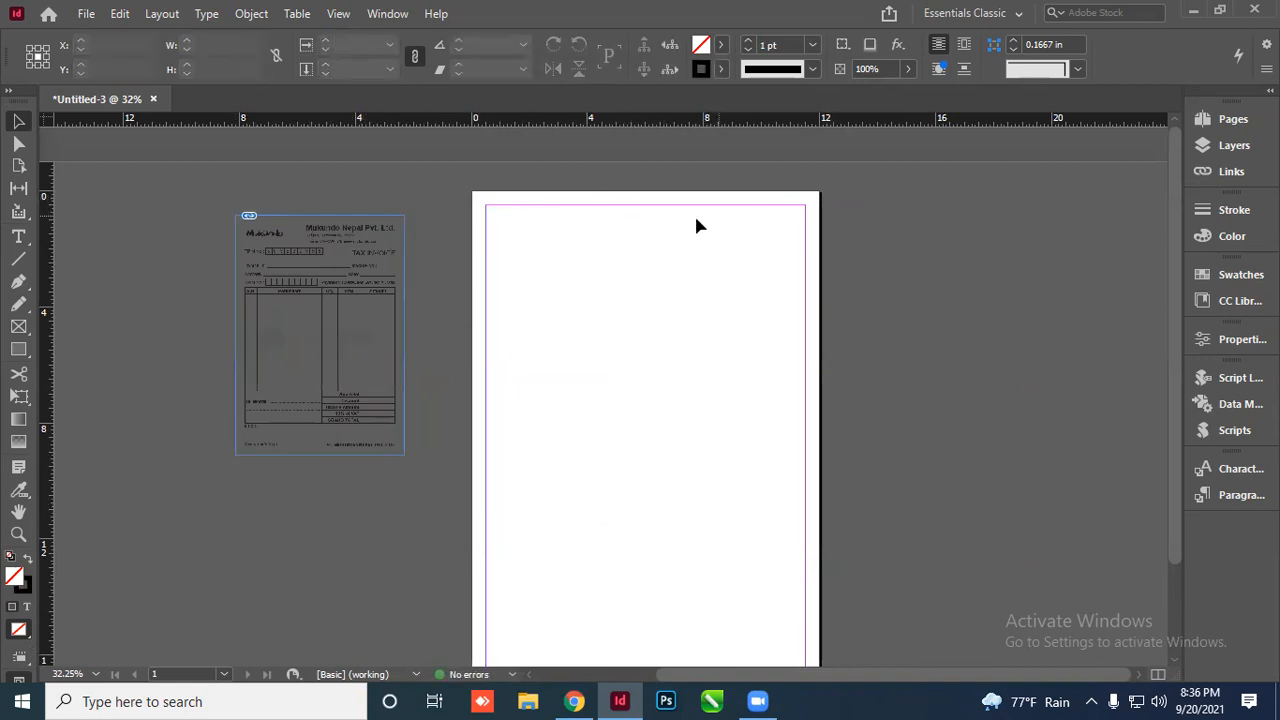
# Set all page margins to 0 in via Margins and Columns
pyautogui.click(119, 13)
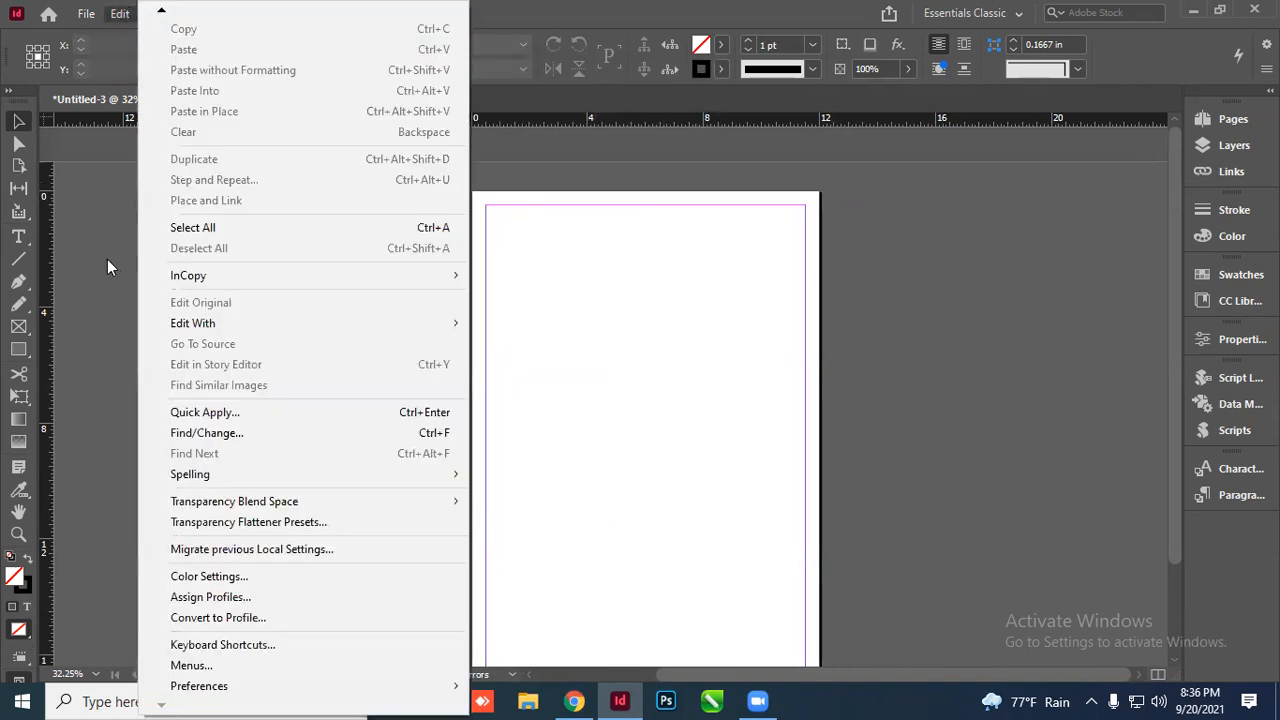
pyautogui.click(107, 259)
pyautogui.click(161, 13)
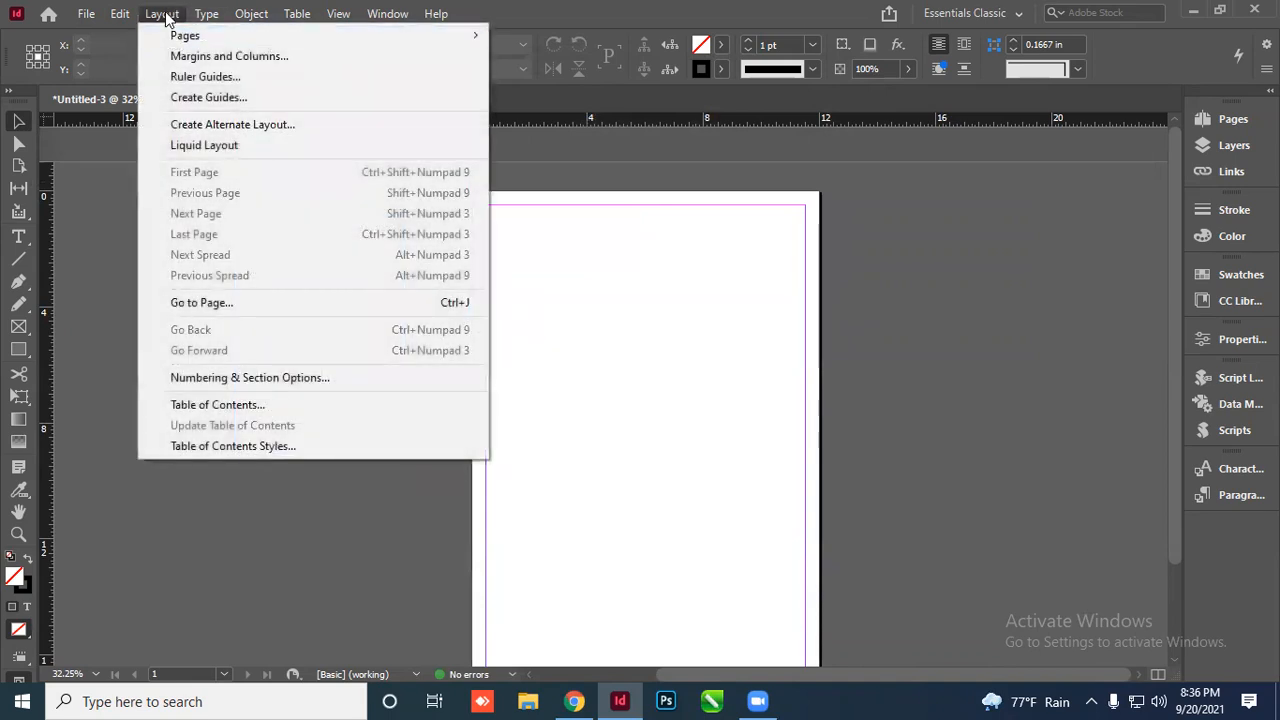
pyautogui.click(190, 56)
pyautogui.write('0')
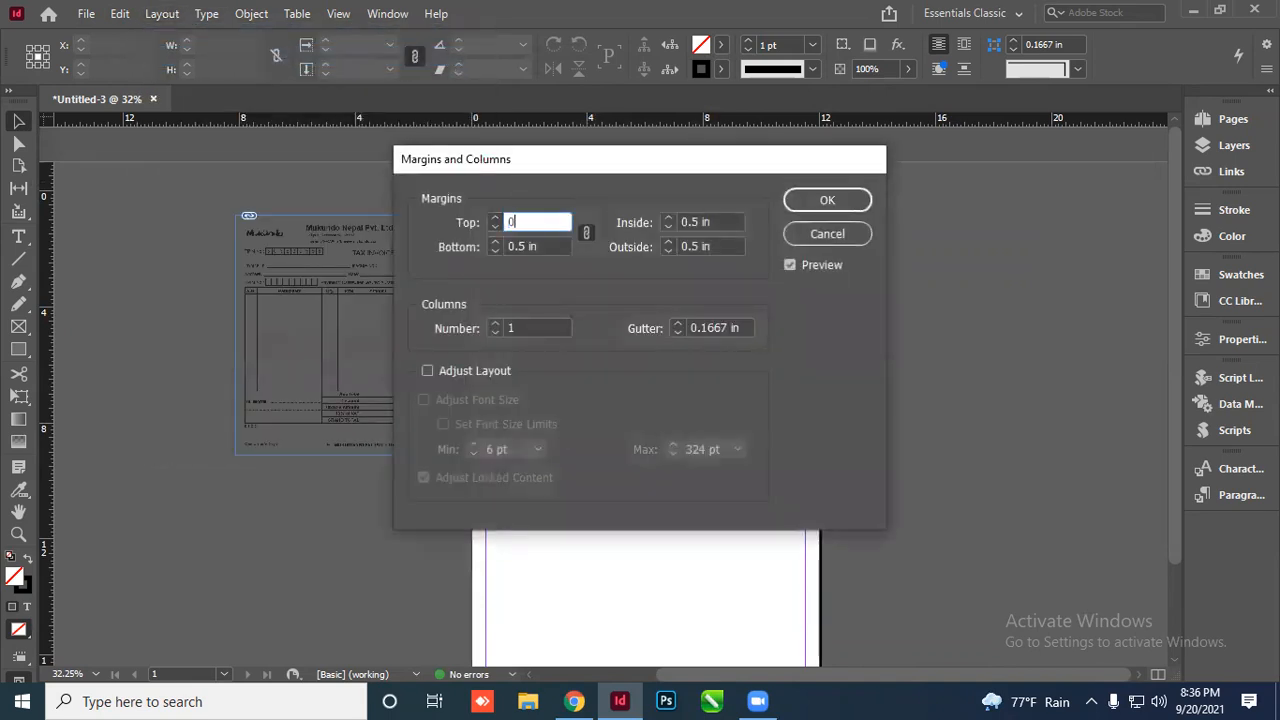
pyautogui.press('Tab')
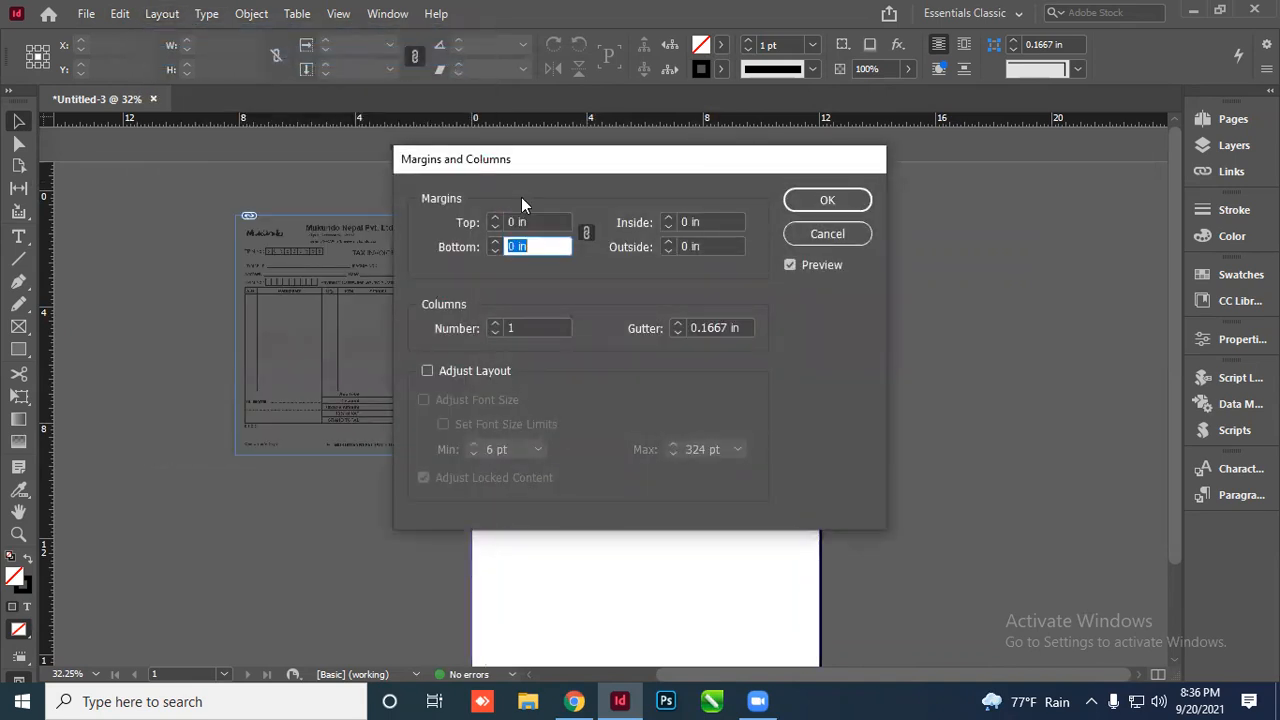
pyautogui.click(825, 200)
# Move the placed invoice onto the page's top-left area
pyautogui.click(343, 250)
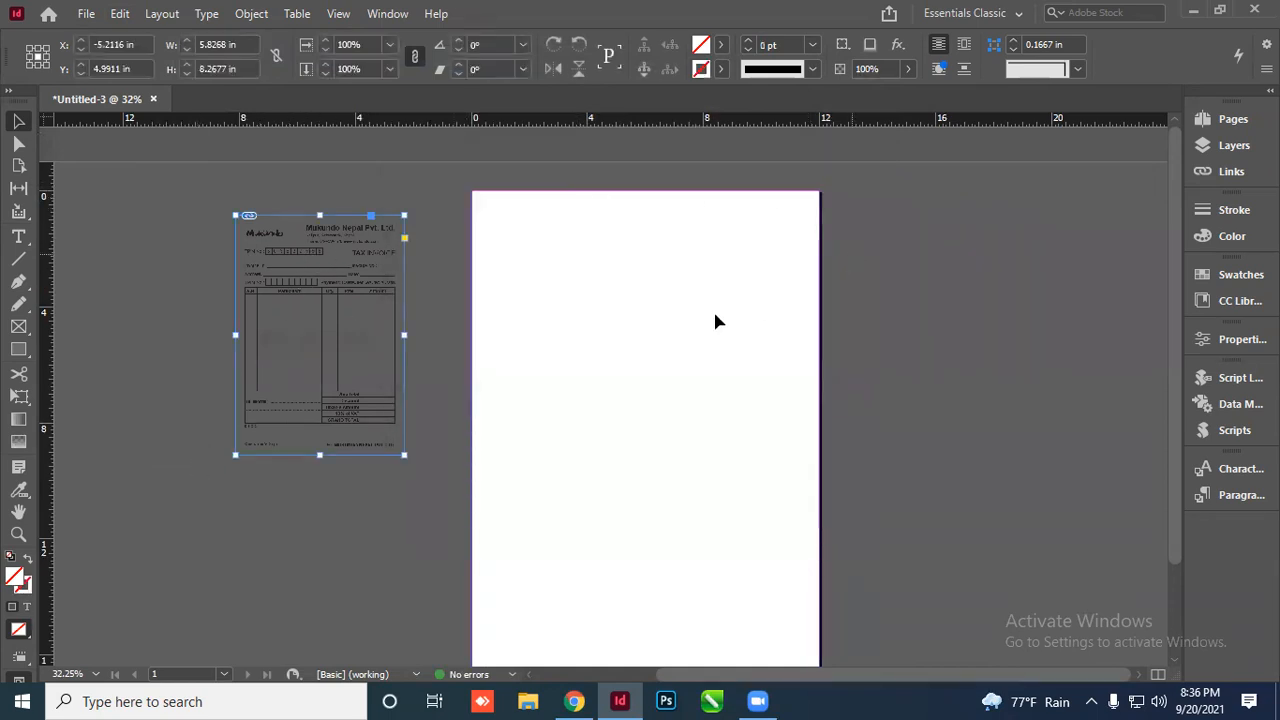
pyautogui.moveTo(350, 262); pyautogui.dragTo(603, 254)
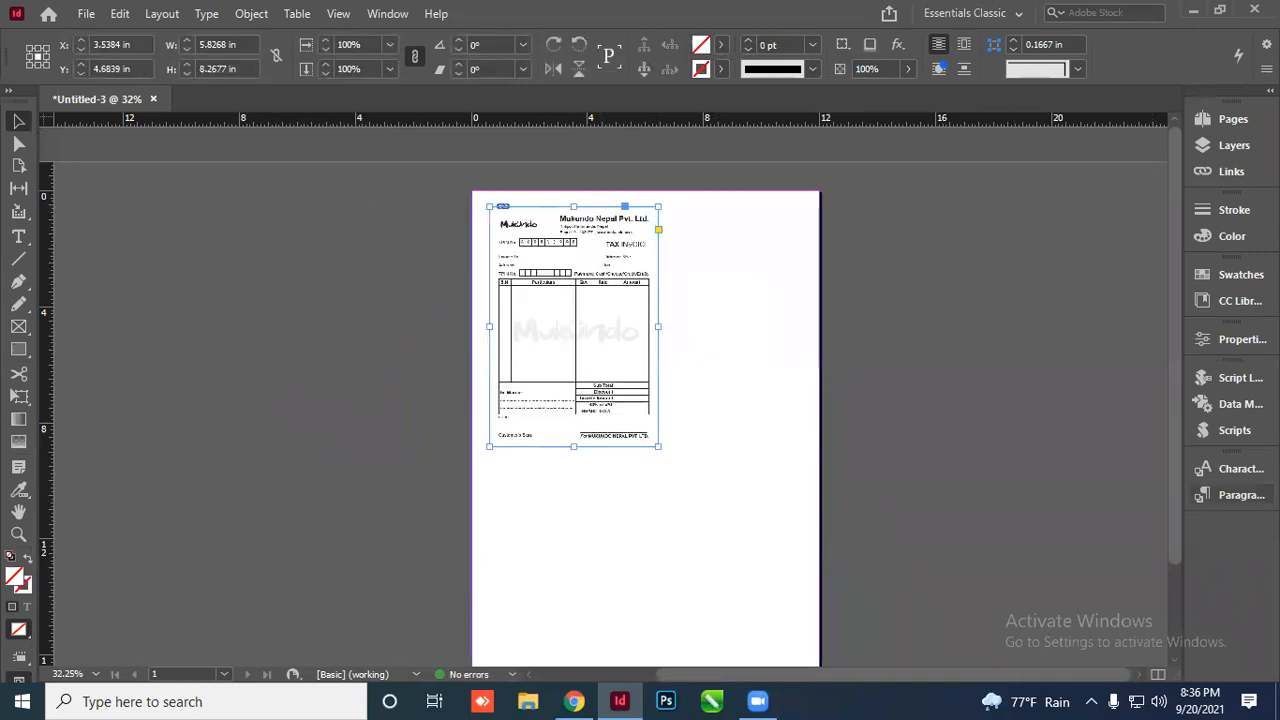
pyautogui.click(1240, 340)
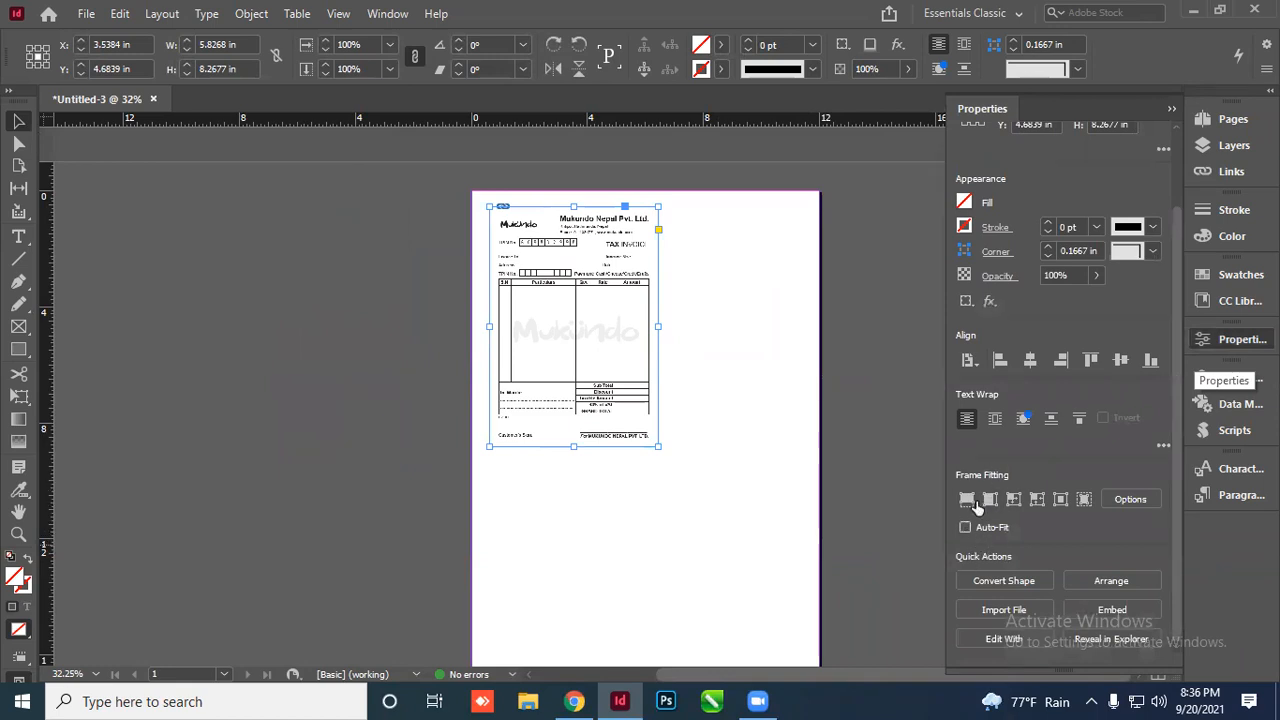
# Align the invoice to the page's left and top edges
pyautogui.click(980, 362)
pyautogui.click(1025, 423)
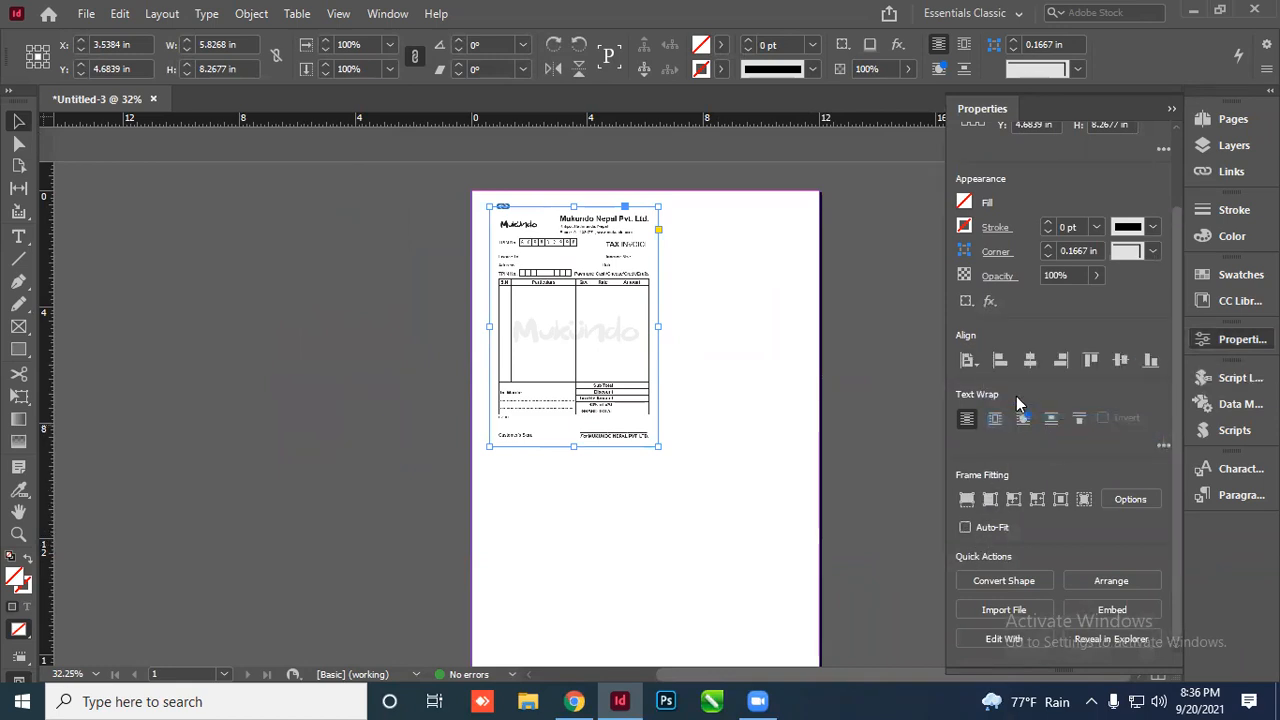
pyautogui.click(1001, 362)
pyautogui.click(1091, 360)
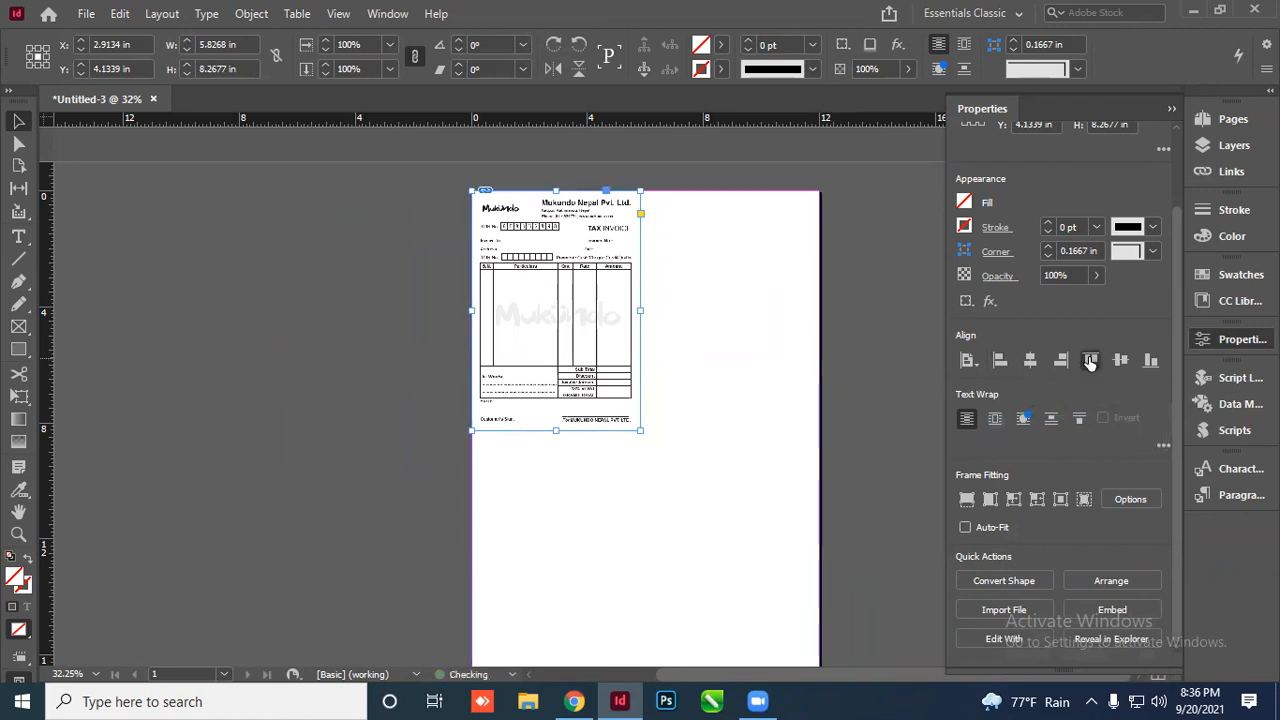
pyautogui.click(1173, 109)
# Duplicate the invoice to the right, then copy both into a second row below
pyautogui.moveTo(594, 246); pyautogui.dragTo(771, 260)
pyautogui.hotkey('ctrl', '=')
pyautogui.hotkey('ctrl', '=')
pyautogui.scroll(1, 807, 316)
pyautogui.scroll(-3, 721, 250)
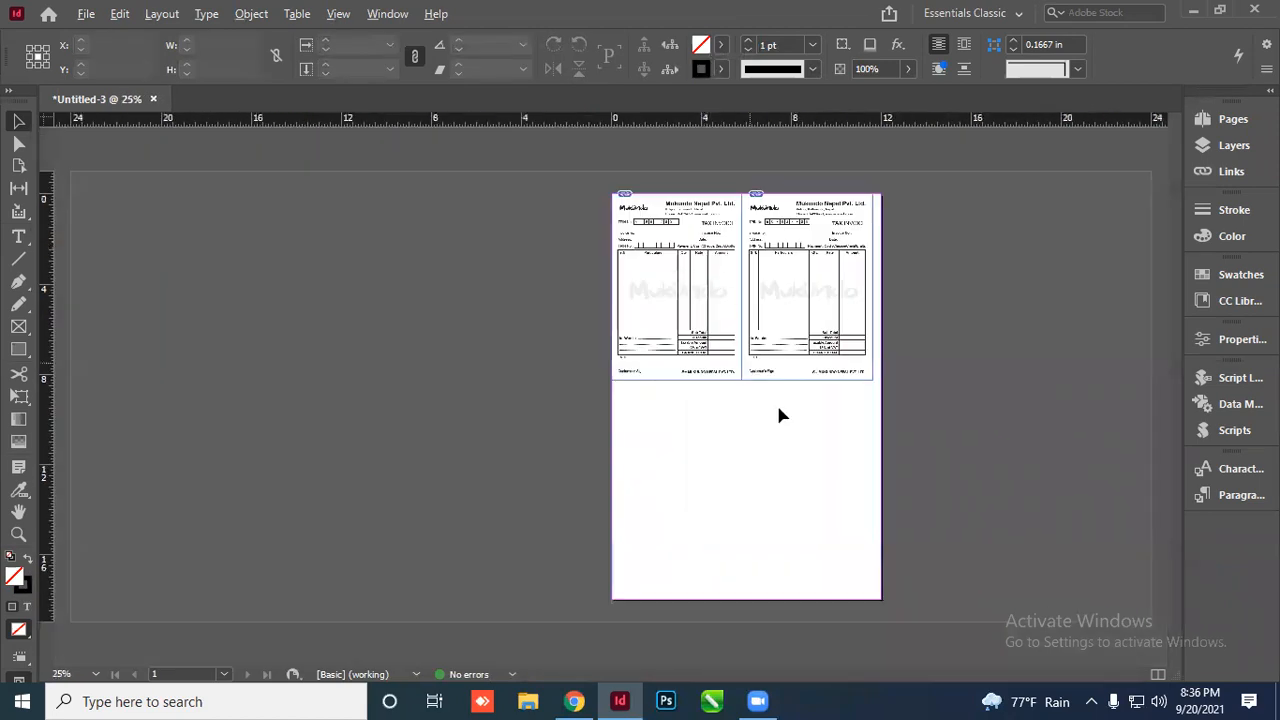
pyautogui.moveTo(750, 350); pyautogui.dragTo(730, 465)
pyautogui.scroll(2, 853, 464)
pyautogui.scroll(-2, 874, 417)
# Group the four invoices and align the group to the page bottom
pyautogui.moveTo(570, 248); pyautogui.dragTo(819, 542)
pyautogui.hotkey('ctrl', 'g')
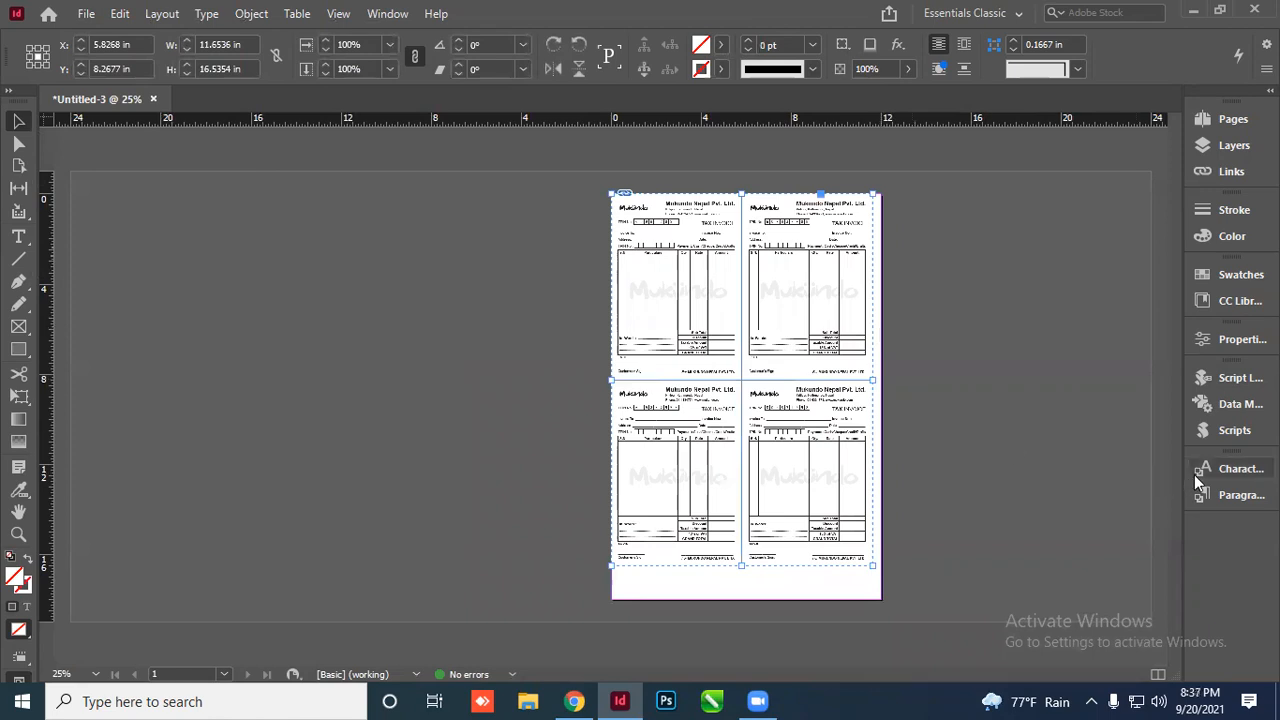
pyautogui.click(1240, 339)
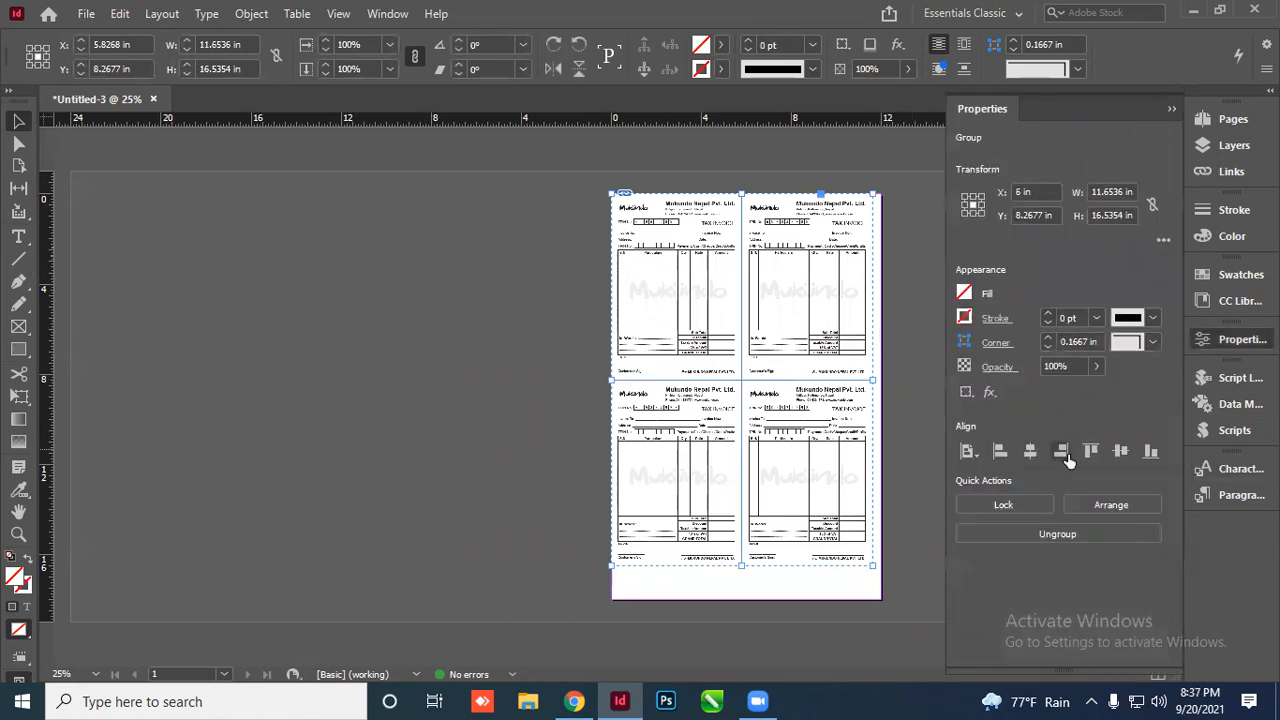
pyautogui.click(1061, 451)
pyautogui.click(1172, 108)
pyautogui.click(905, 289)
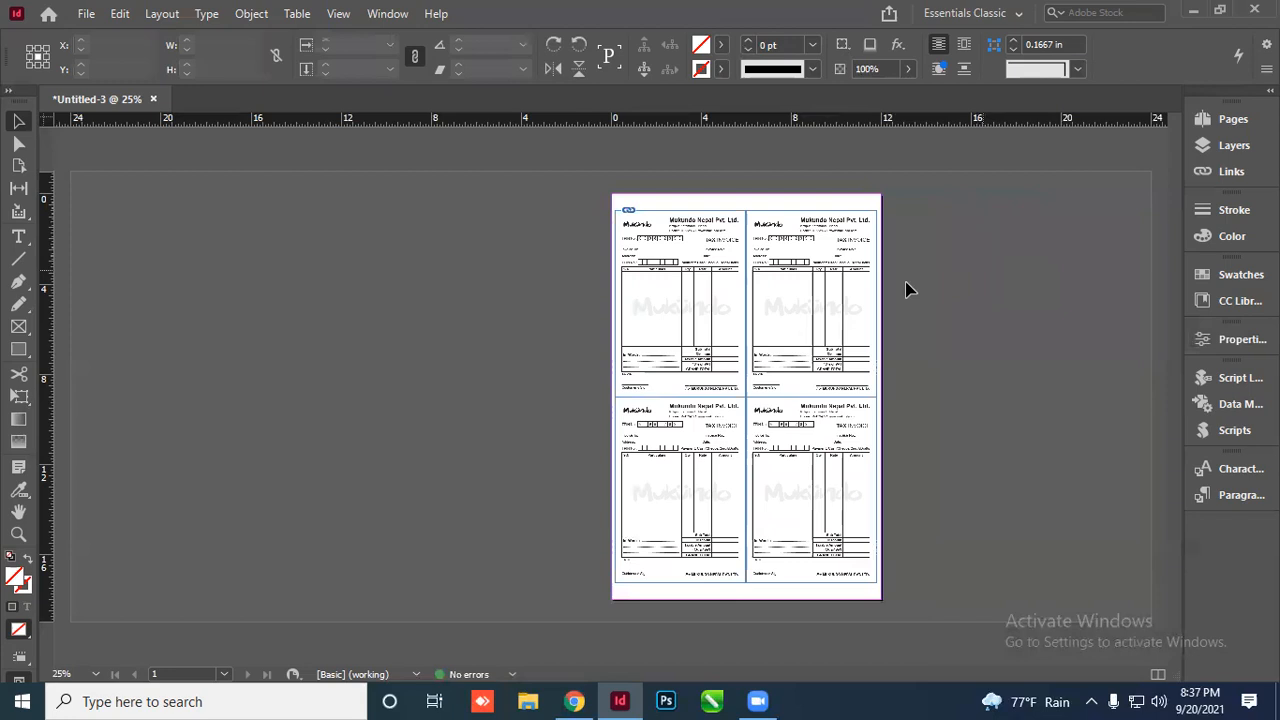
# Zoom in to inspect the 2 × 2 invoice grid, then reopen Document Setup
pyautogui.hotkey('ctrl', '=')
pyautogui.scroll(-2, 729, 262)
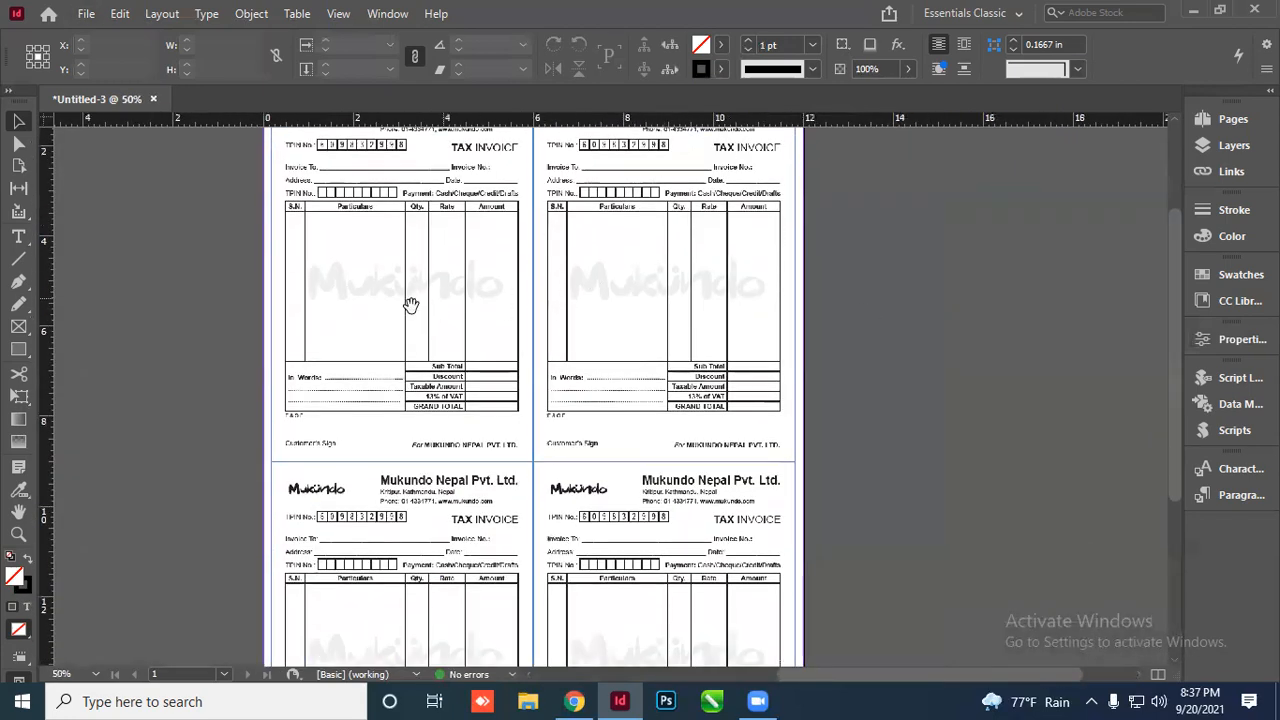
pyautogui.scroll(-2, 380, 333)
pyautogui.scroll(2, 630, 377)
pyautogui.moveTo(500, 209); pyautogui.dragTo(923, 621)
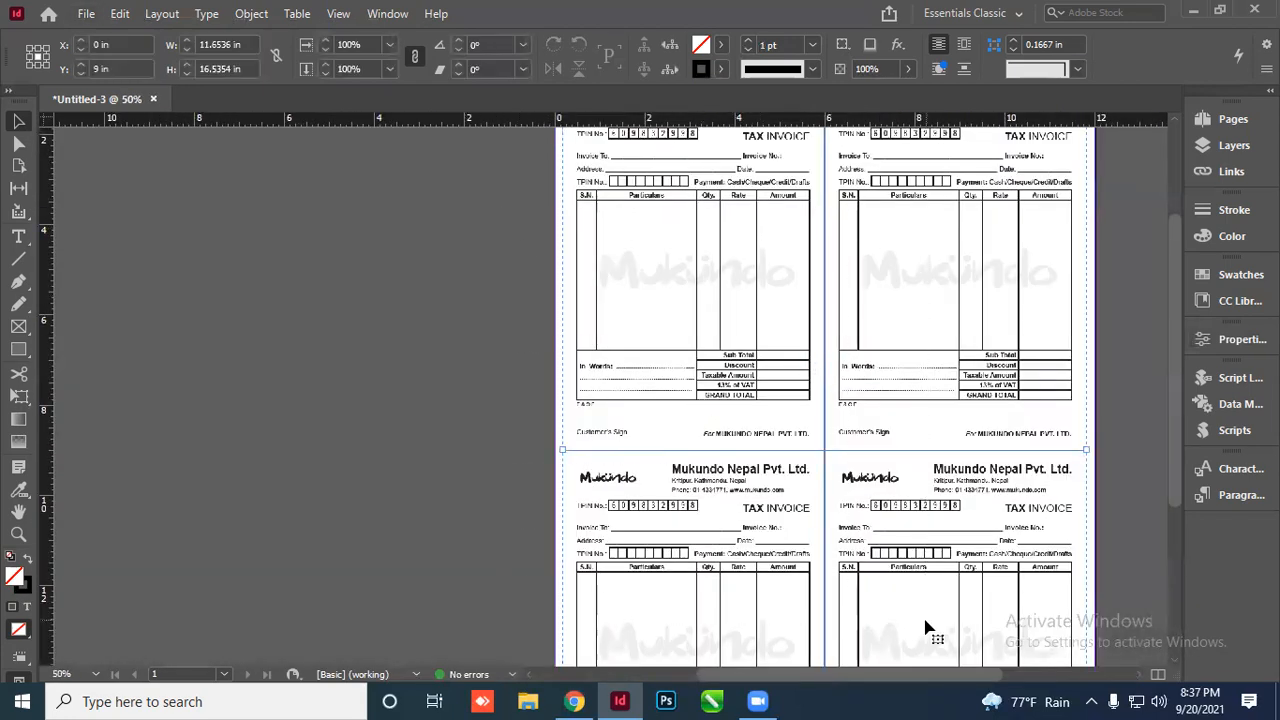
pyautogui.scroll(-2, 700, 379)
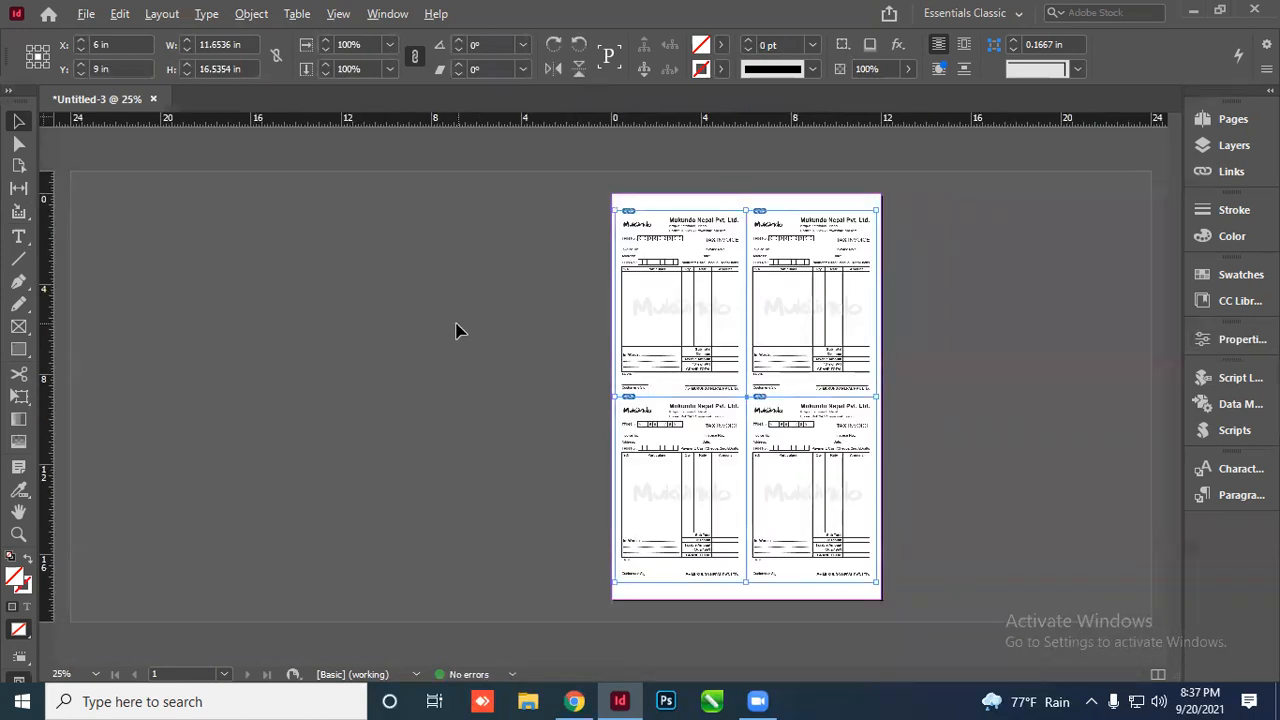
pyautogui.click(929, 343)
pyautogui.scroll(2, 929, 343)
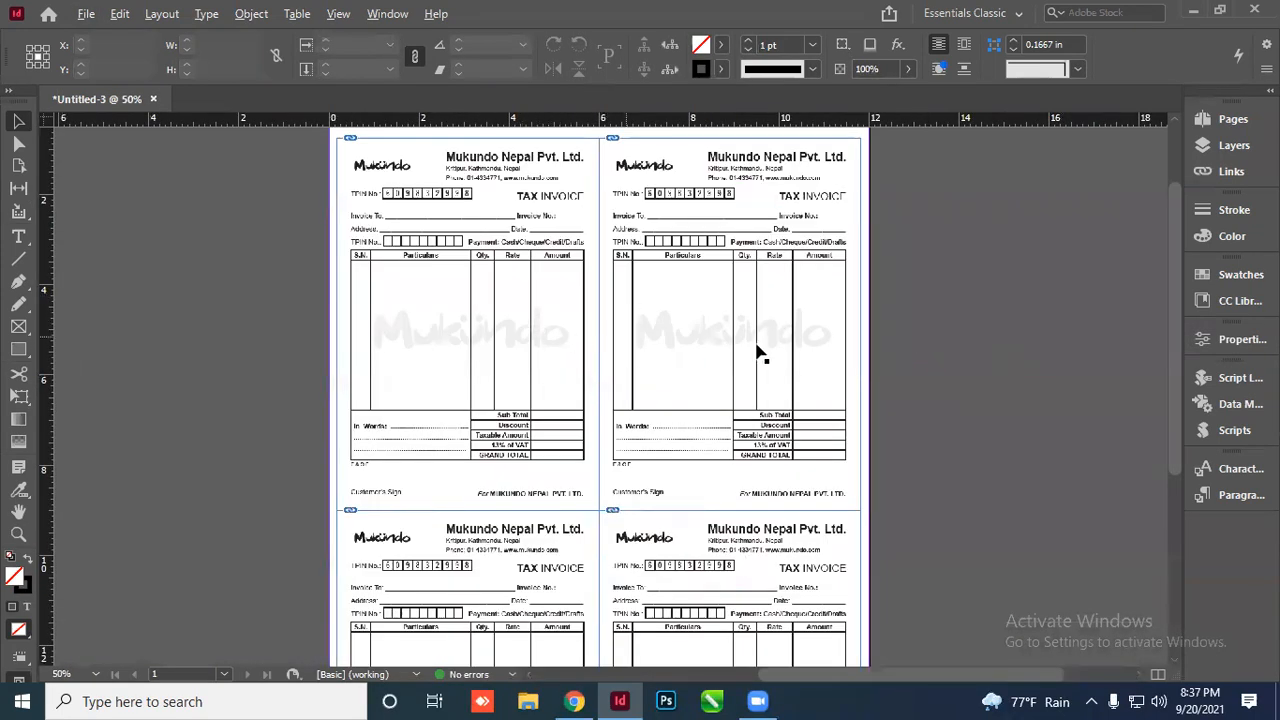
pyautogui.scroll(-2, 760, 350)
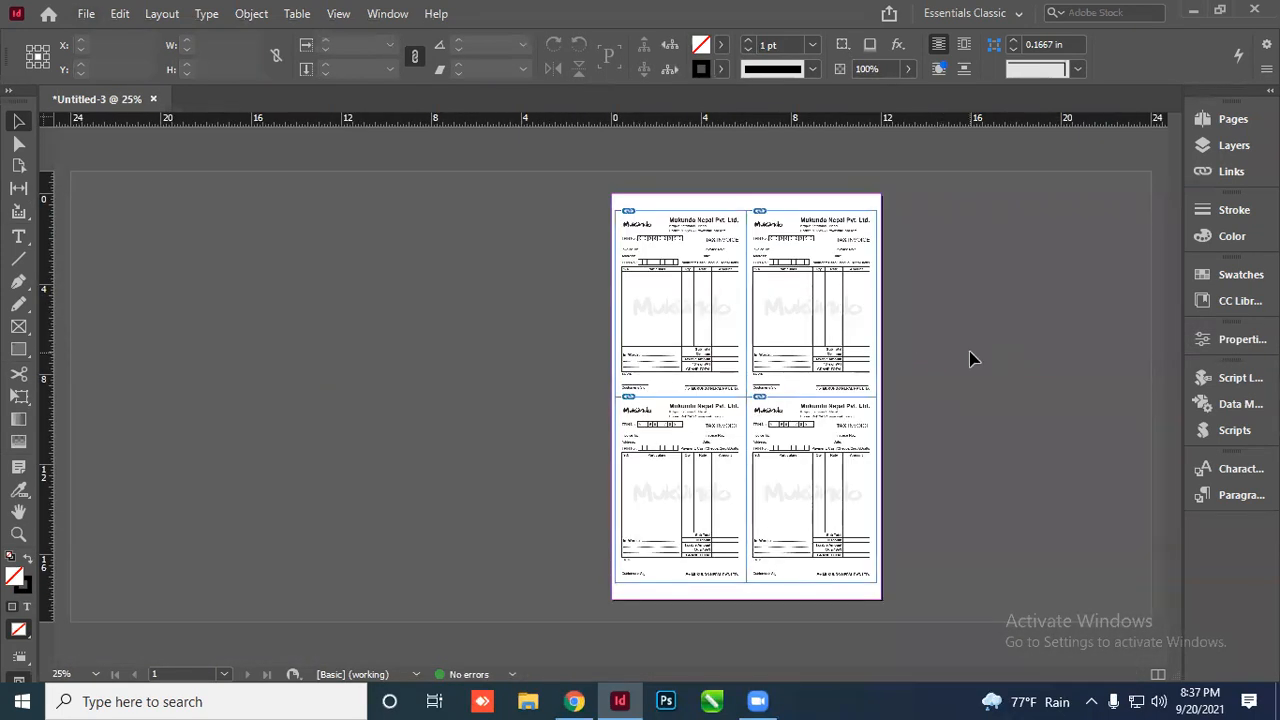
pyautogui.hotkey('ctrl', 'alt', 'p')
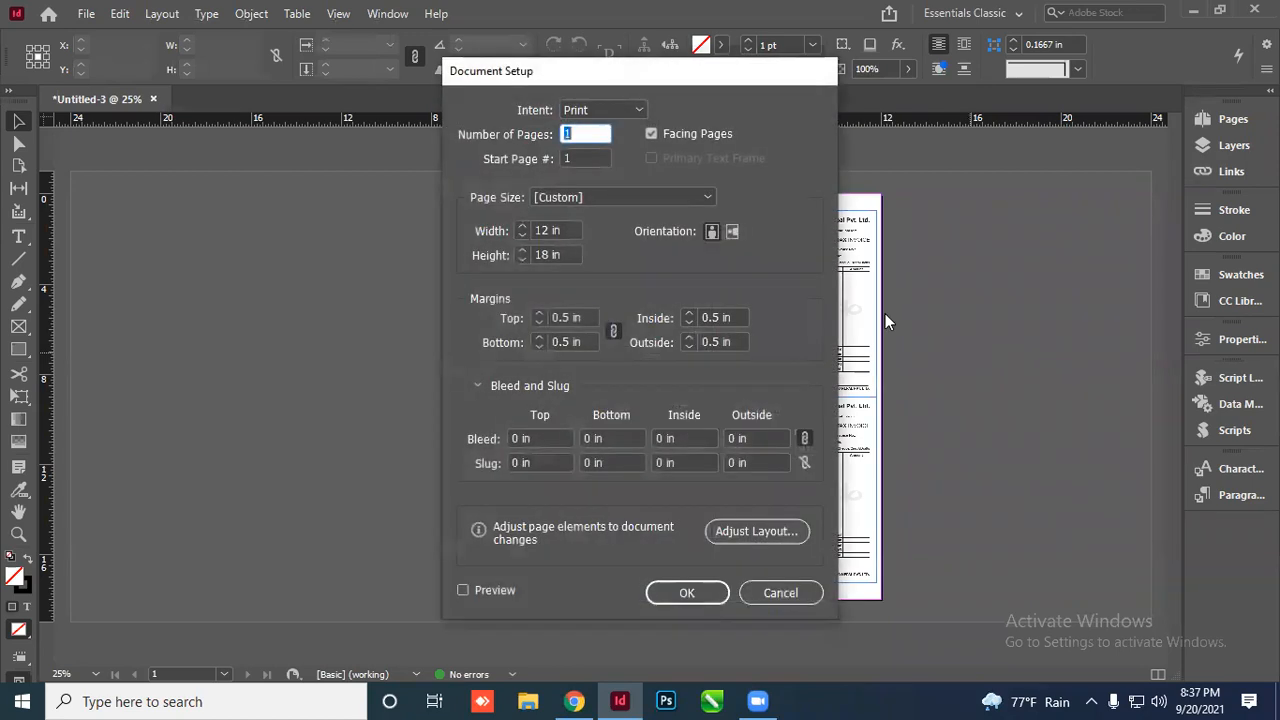
# Turn off Facing Pages in Document Setup and confirm
pyautogui.click(651, 133)
pyautogui.click(686, 593)
pyautogui.scroll(2, 560, 350)
pyautogui.scroll(-2, 700, 350)
# Switch to Normal screen mode so the page boundary and frame edges show
pyautogui.press('w')
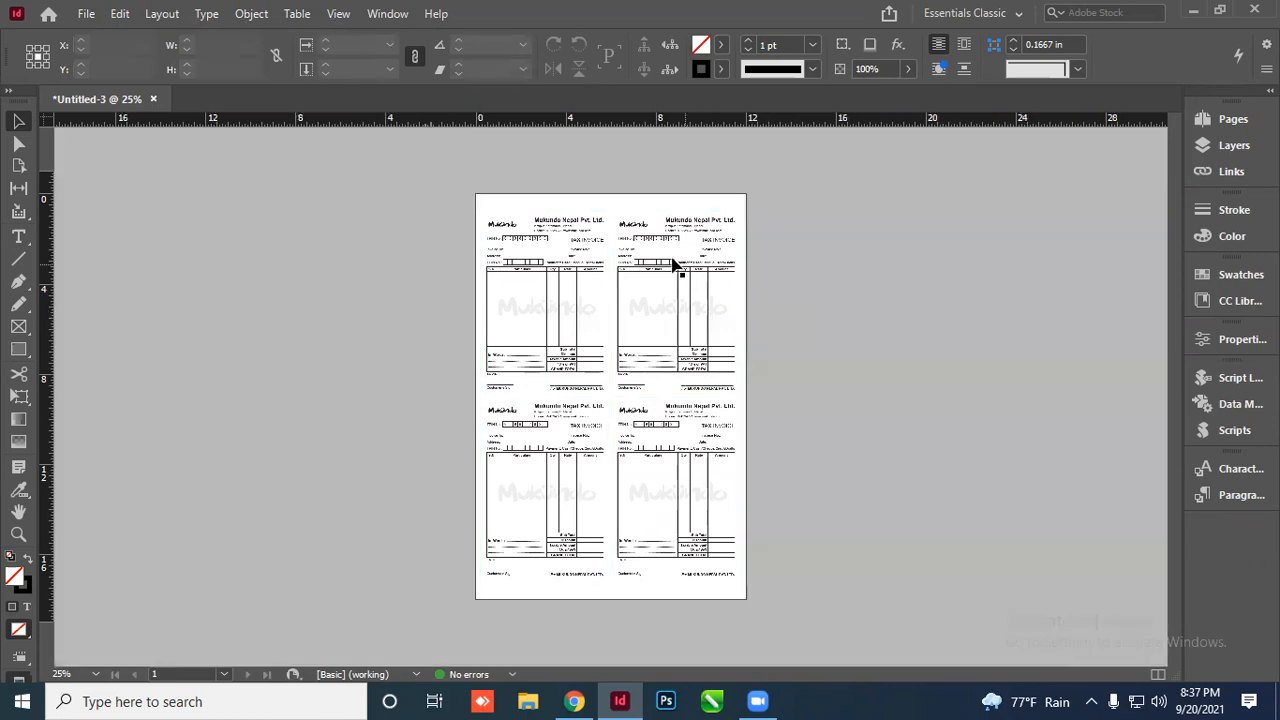
pyautogui.scroll(2, 670, 258)
pyautogui.scroll(-3, 913, 437)
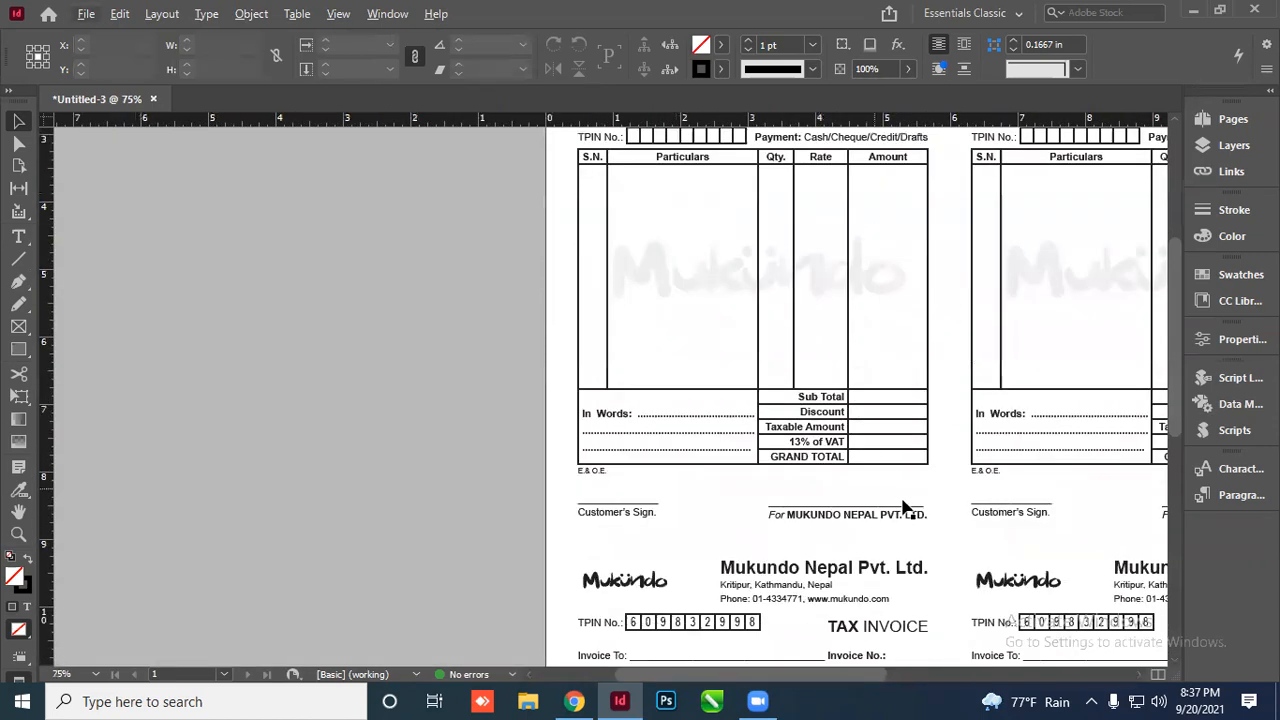
pyautogui.scroll(-2, 918, 510)
pyautogui.scroll(1, 960, 430)
pyautogui.scroll(-3, 900, 410)
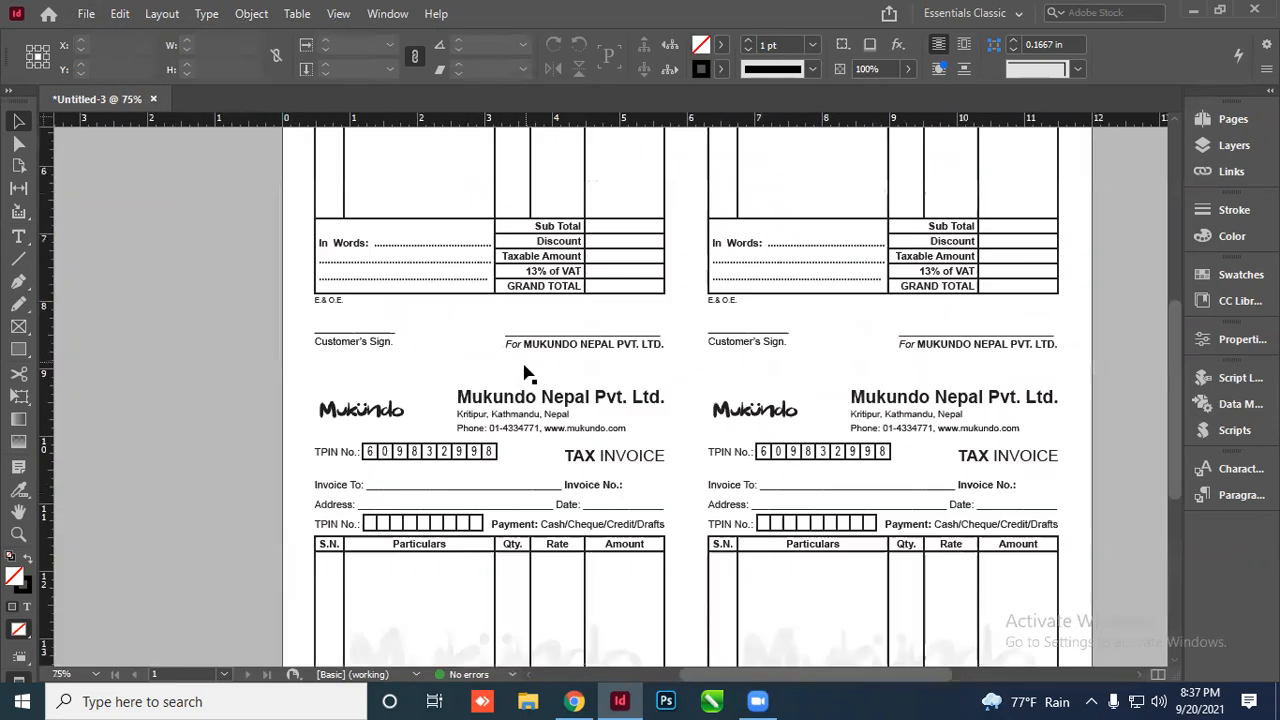
pyautogui.scroll(-1, 812, 378)
pyautogui.press('w')
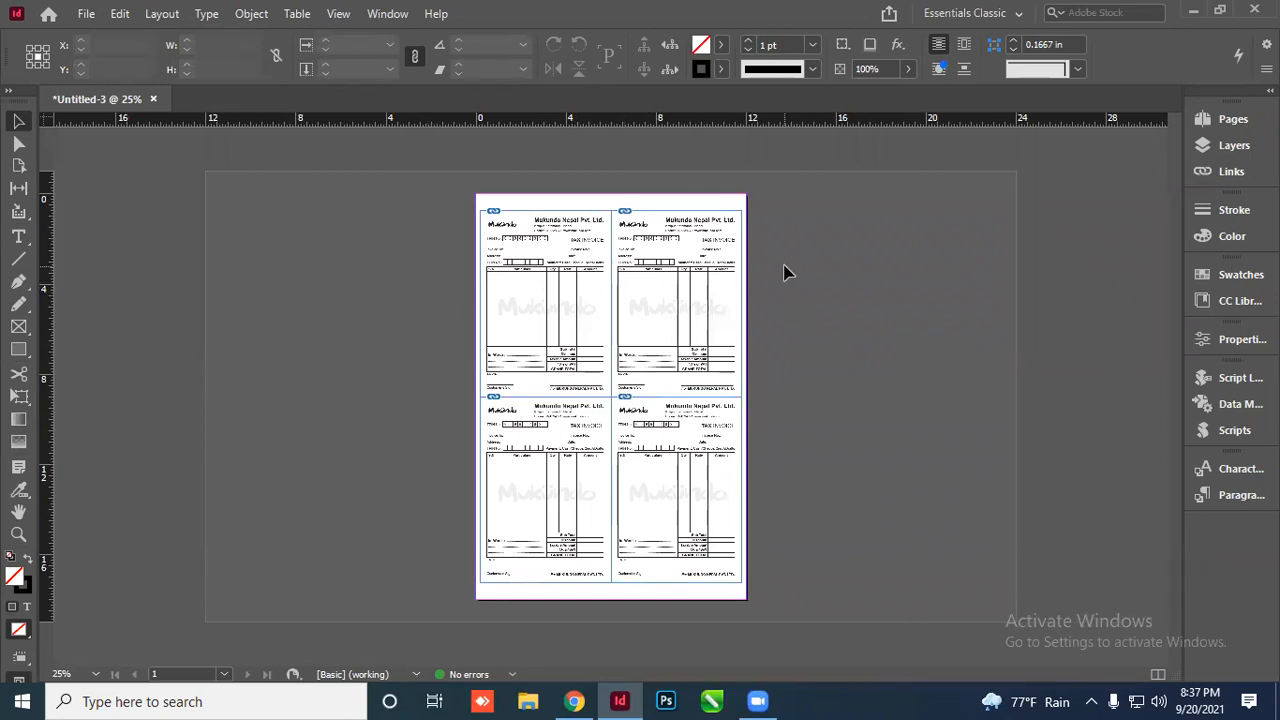
pyautogui.scroll(2, 855, 309)
pyautogui.scroll(-2, 463, 283)
pyautogui.scroll(1, 466, 286)
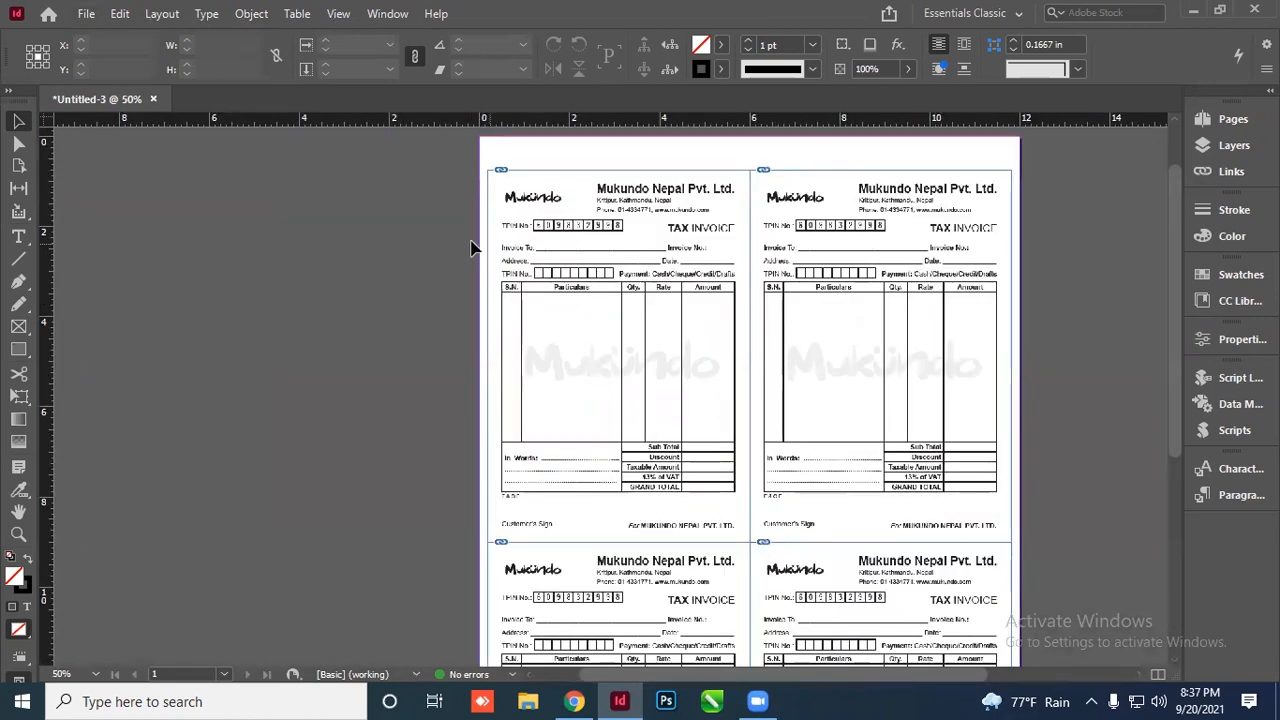
pyautogui.scroll(-1, 380, 250)
# Marquee-select all four invoice frames on the page
pyautogui.moveTo(423, 240); pyautogui.dragTo(688, 525)
pyautogui.scroll(2, 666, 336)
pyautogui.scroll(-1, 104, 232)
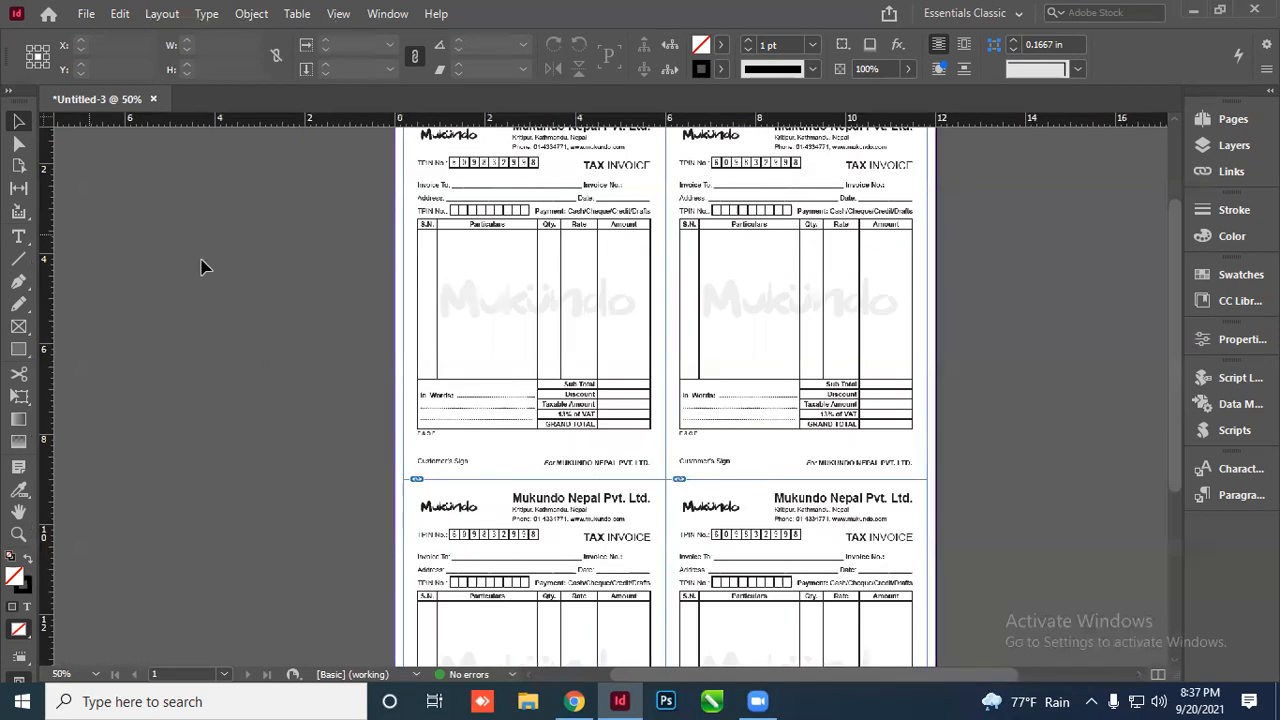
pyautogui.scroll(-1, 378, 344)
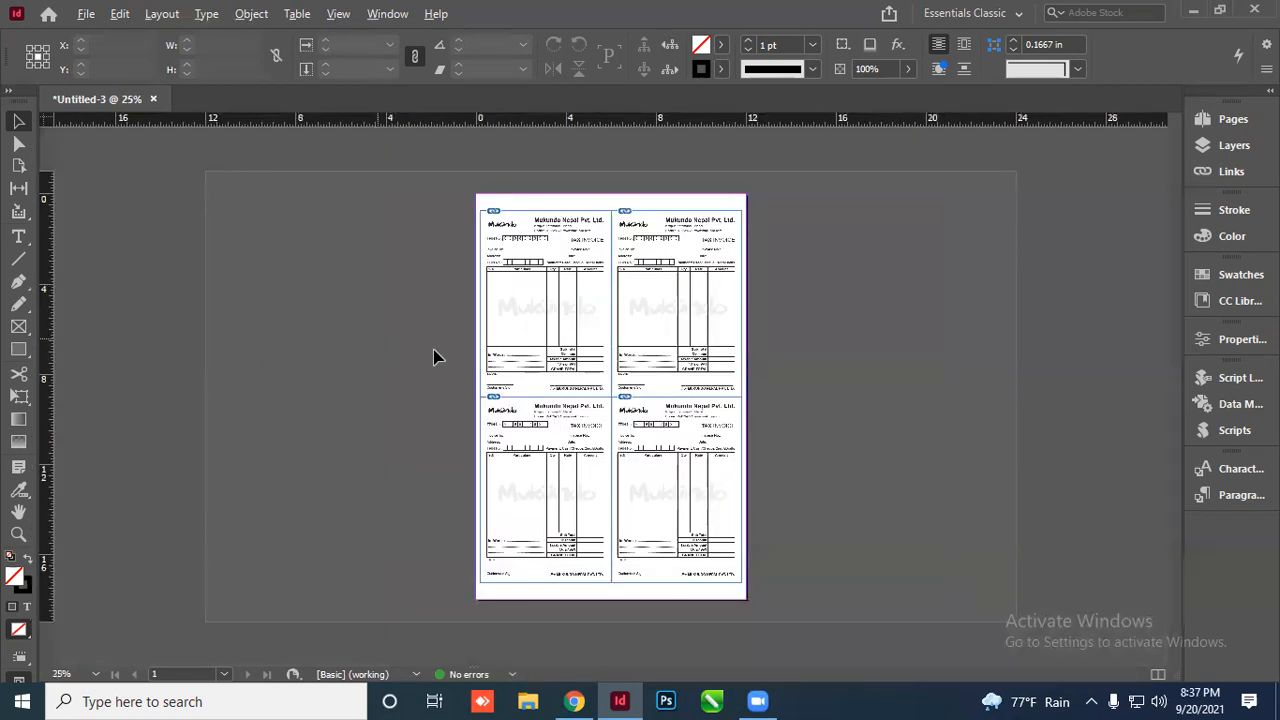
pyautogui.scroll(4, 745, 252)
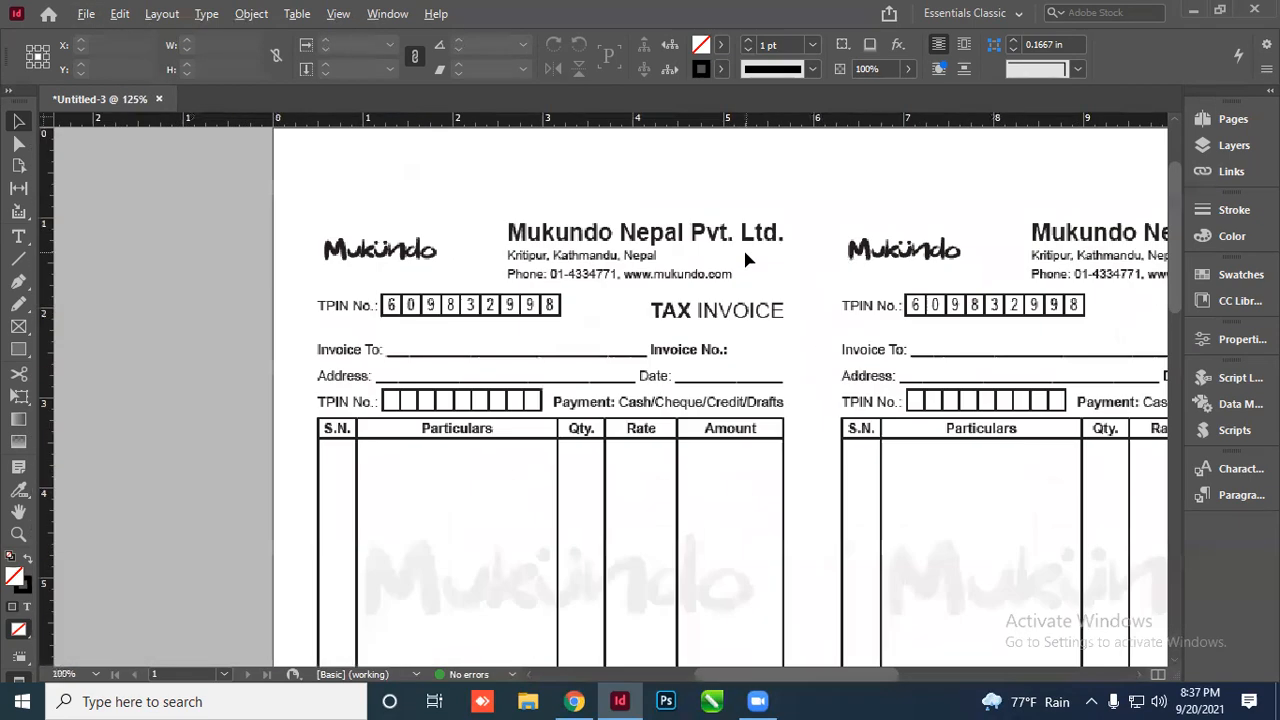
pyautogui.scroll(-3, 277, 261)
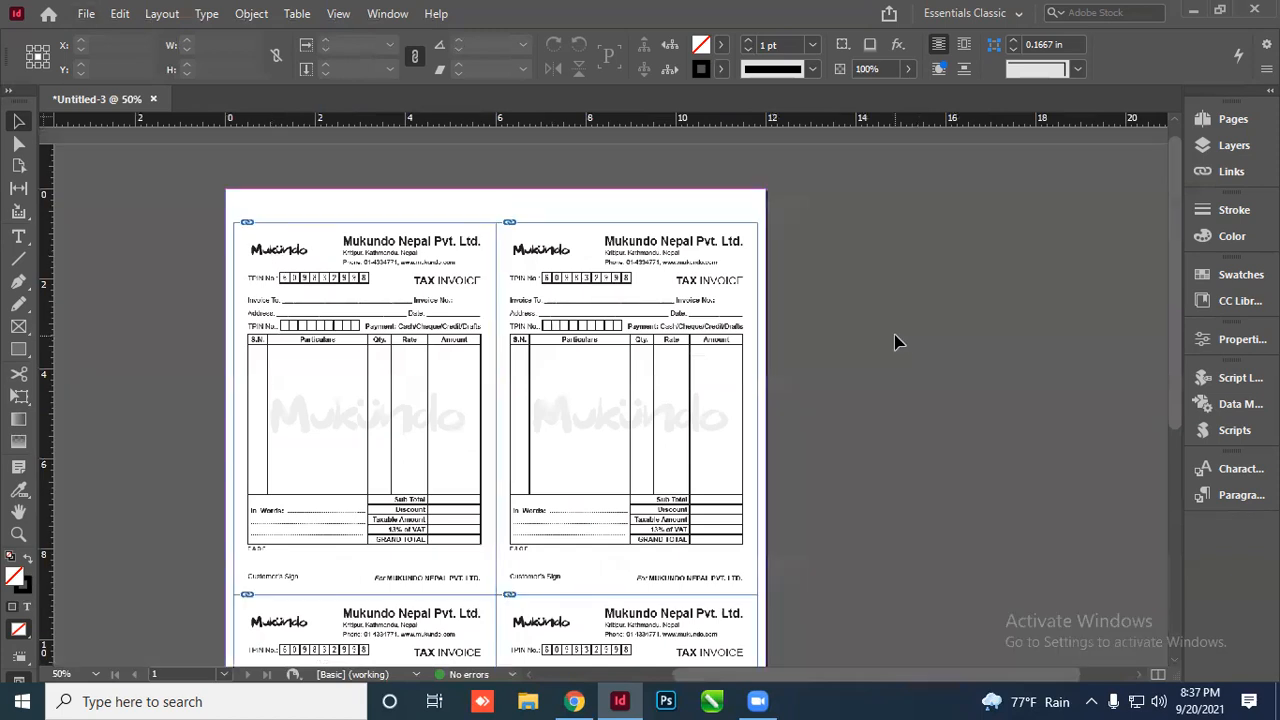
pyautogui.scroll(-1, 523, 251)
pyautogui.scroll(-1, 397, 277)
pyautogui.moveTo(393, 250); pyautogui.dragTo(694, 516)
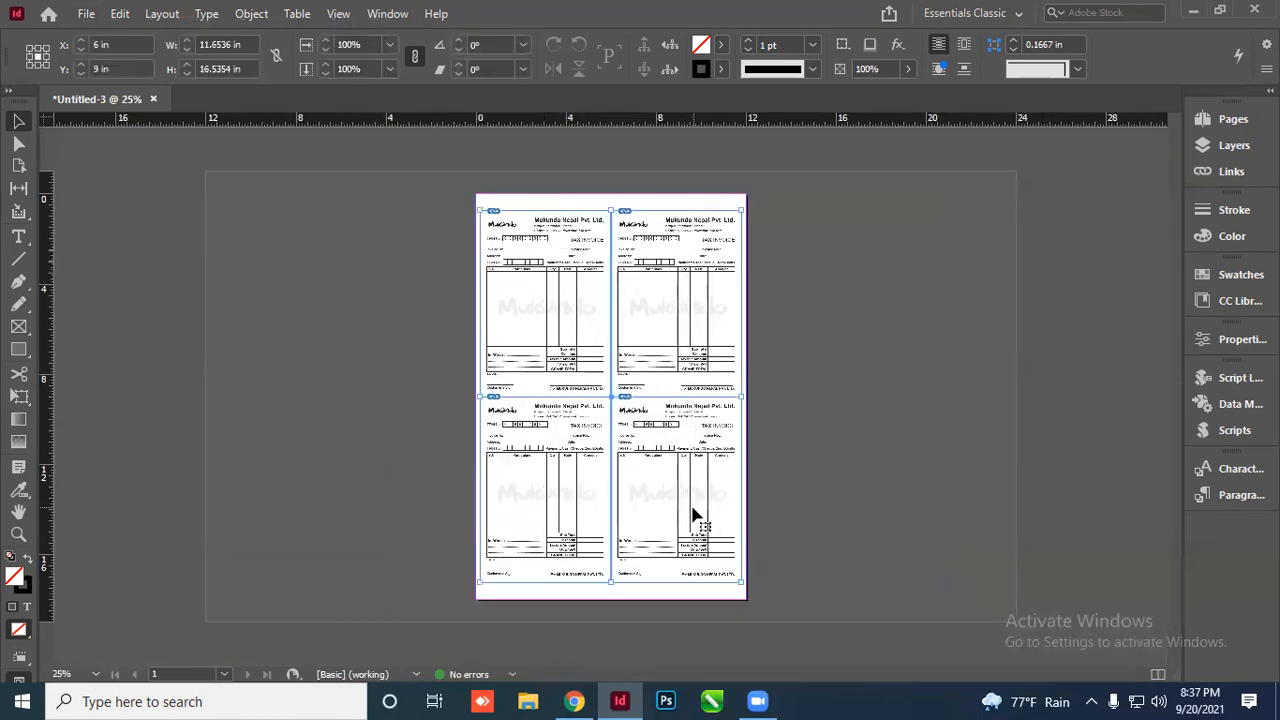
# Run the CropMarks script with 0 pt offset and registration marks turned off
pyautogui.click(1231, 380)
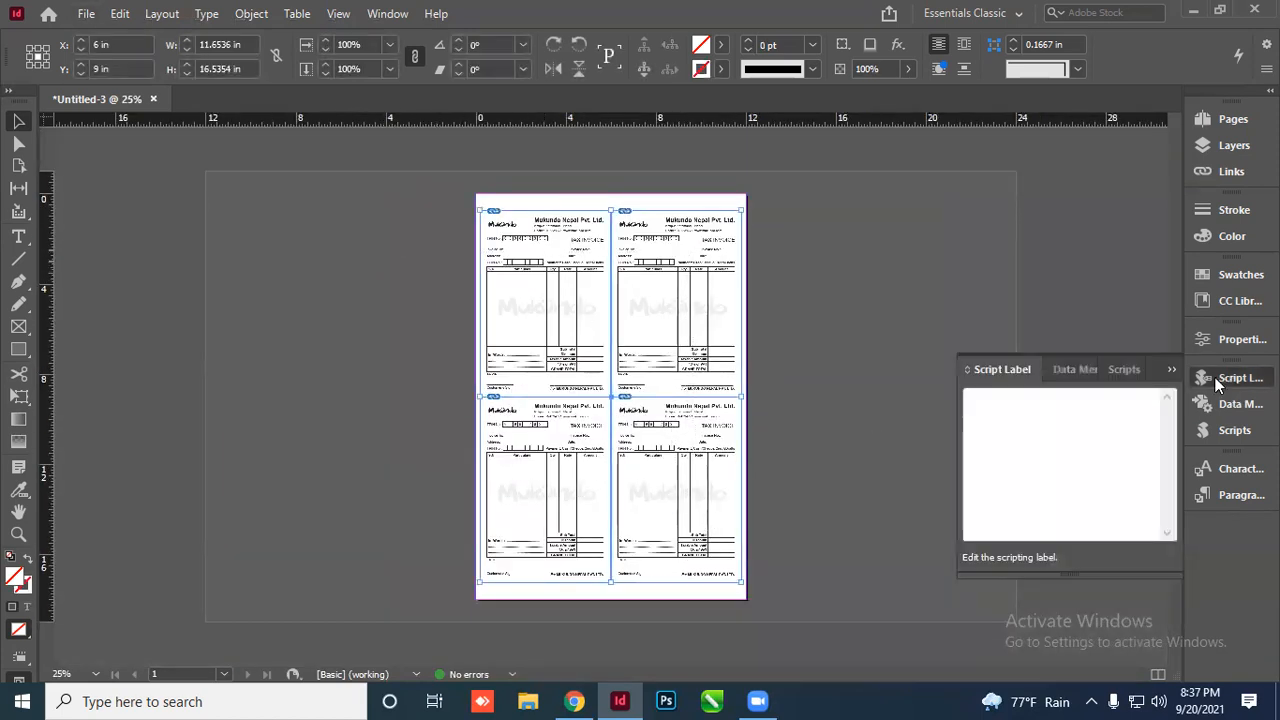
pyautogui.click(1126, 370)
pyautogui.scroll(3, 1087, 467)
pyautogui.scroll(-1, 1081, 504)
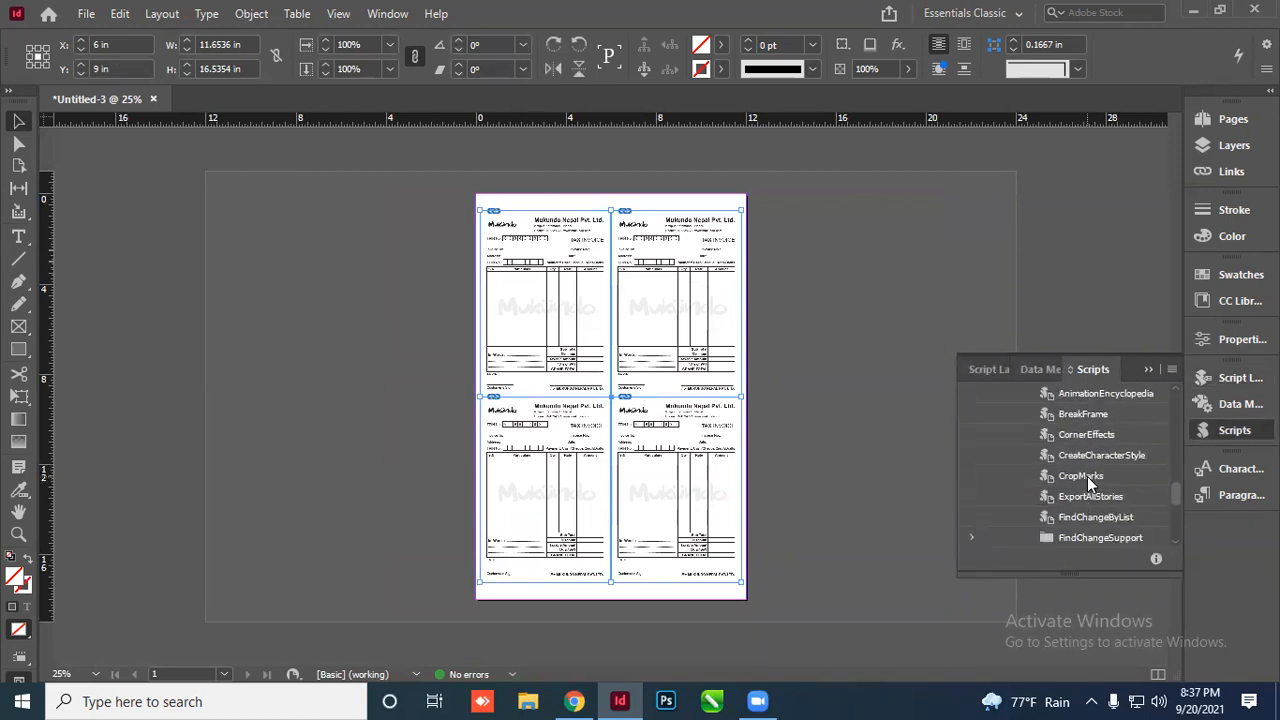
pyautogui.click(1087, 476)
pyautogui.doubleClick(1087, 477)
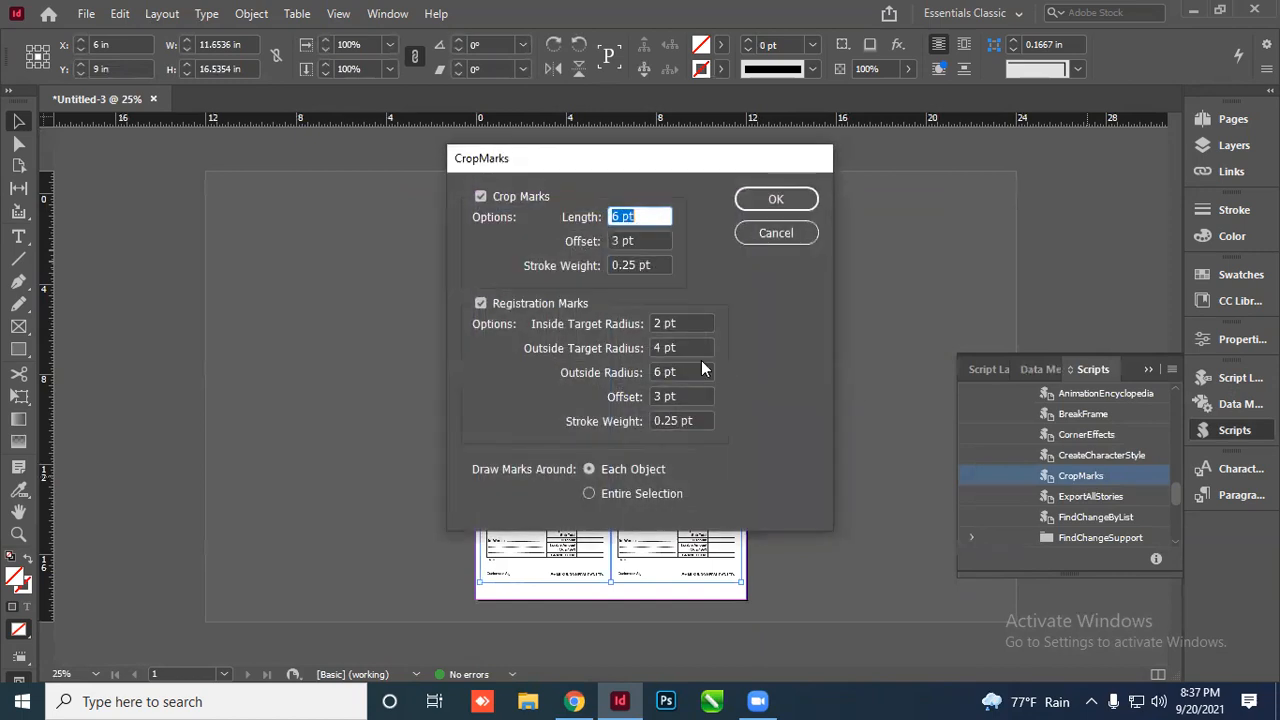
pyautogui.click(496, 304)
pyautogui.tripleClick(623, 241)
pyautogui.write('0')
pyautogui.press('Tab')
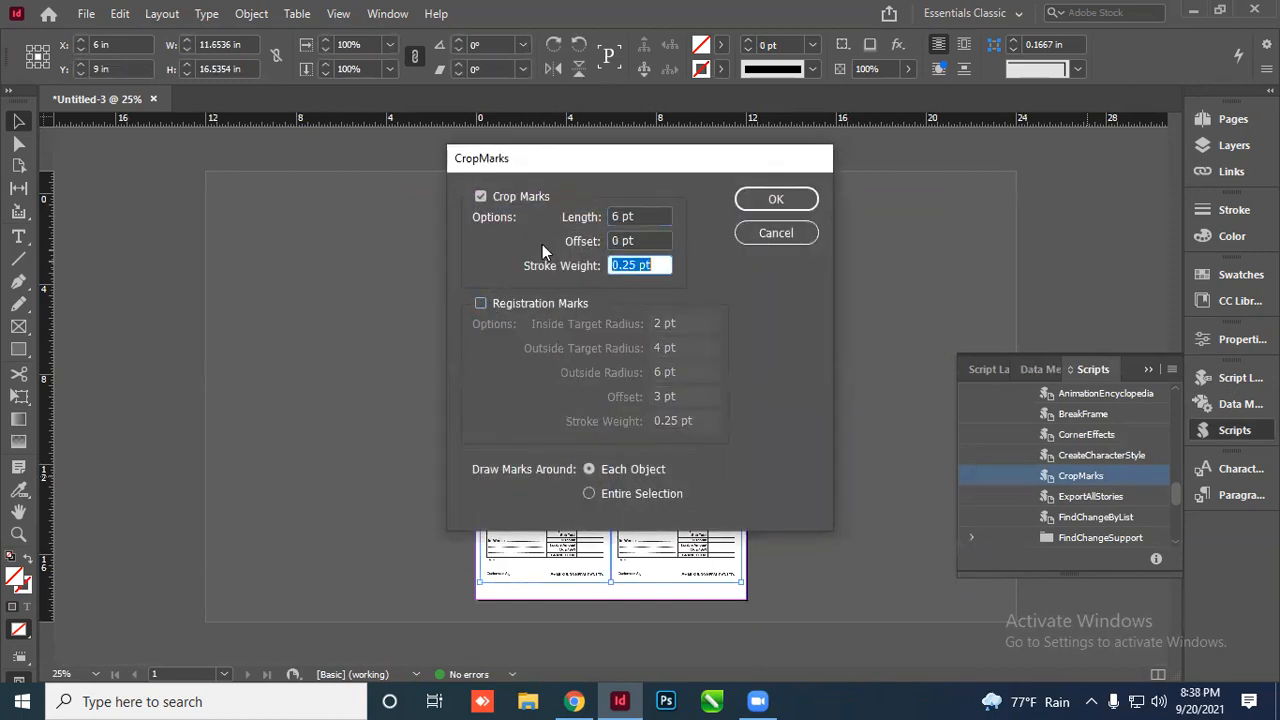
pyautogui.click(774, 199)
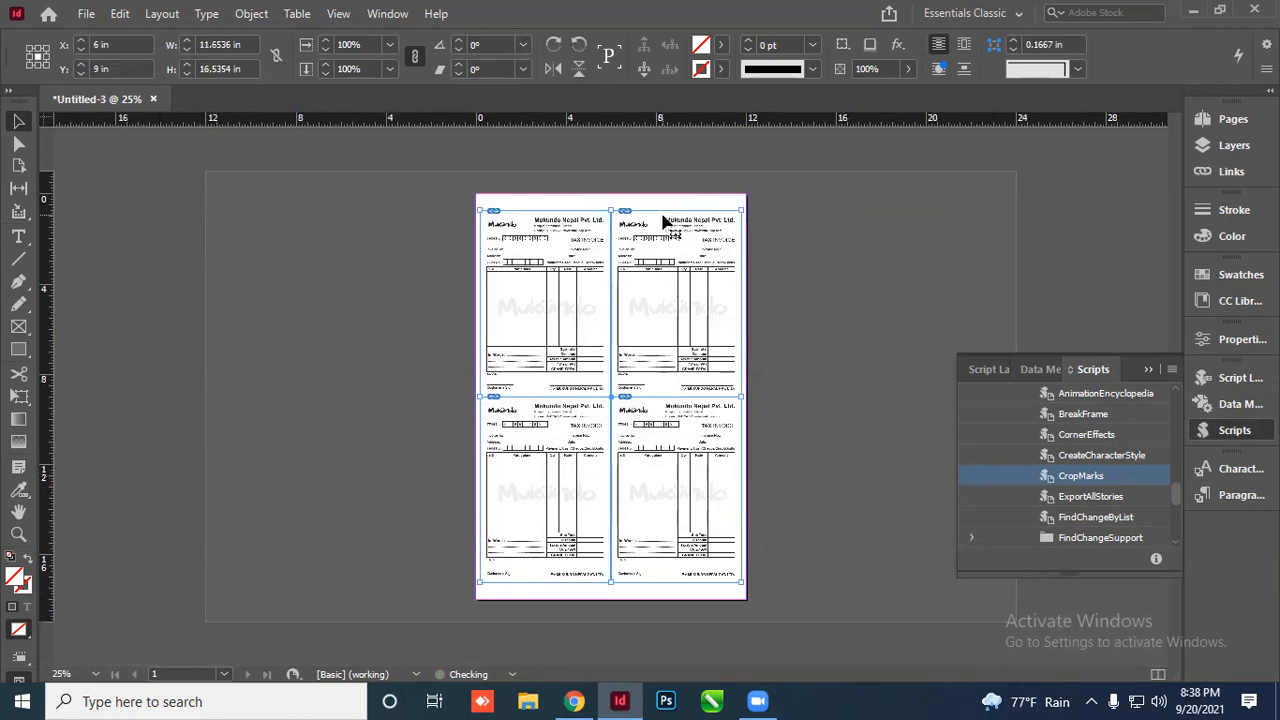
pyautogui.click(1146, 370)
# Deselect the invoices, switch to Preview mode and zoom around the page inspecting the crop marks
pyautogui.click(934, 340)
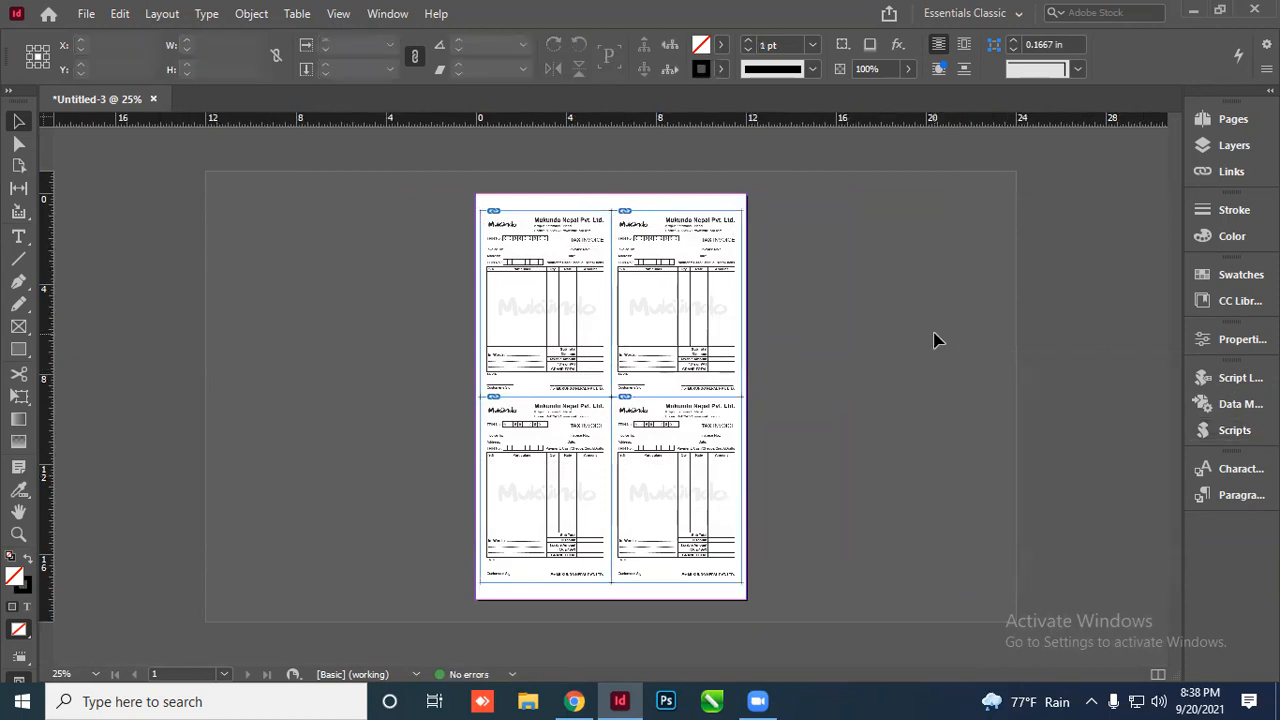
pyautogui.press('w')
pyautogui.scroll(4, 530, 200)
pyautogui.scroll(2, 537, 360)
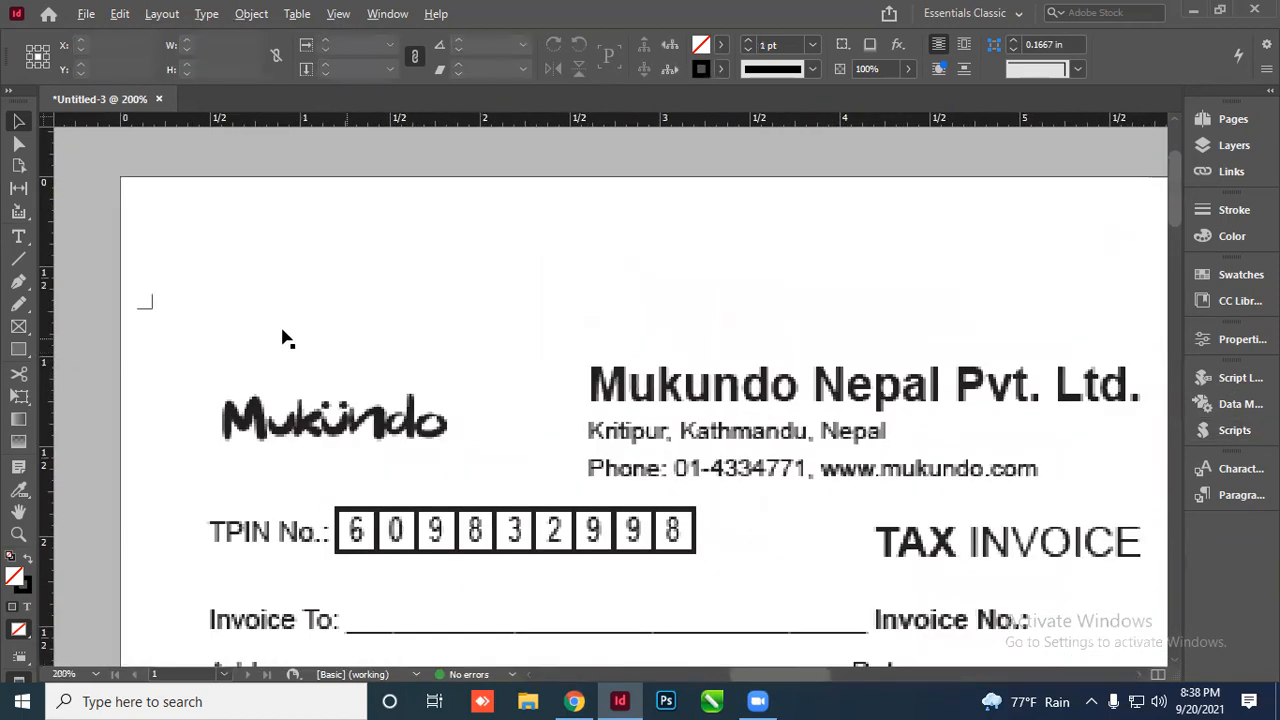
pyautogui.scroll(2, 777, 289)
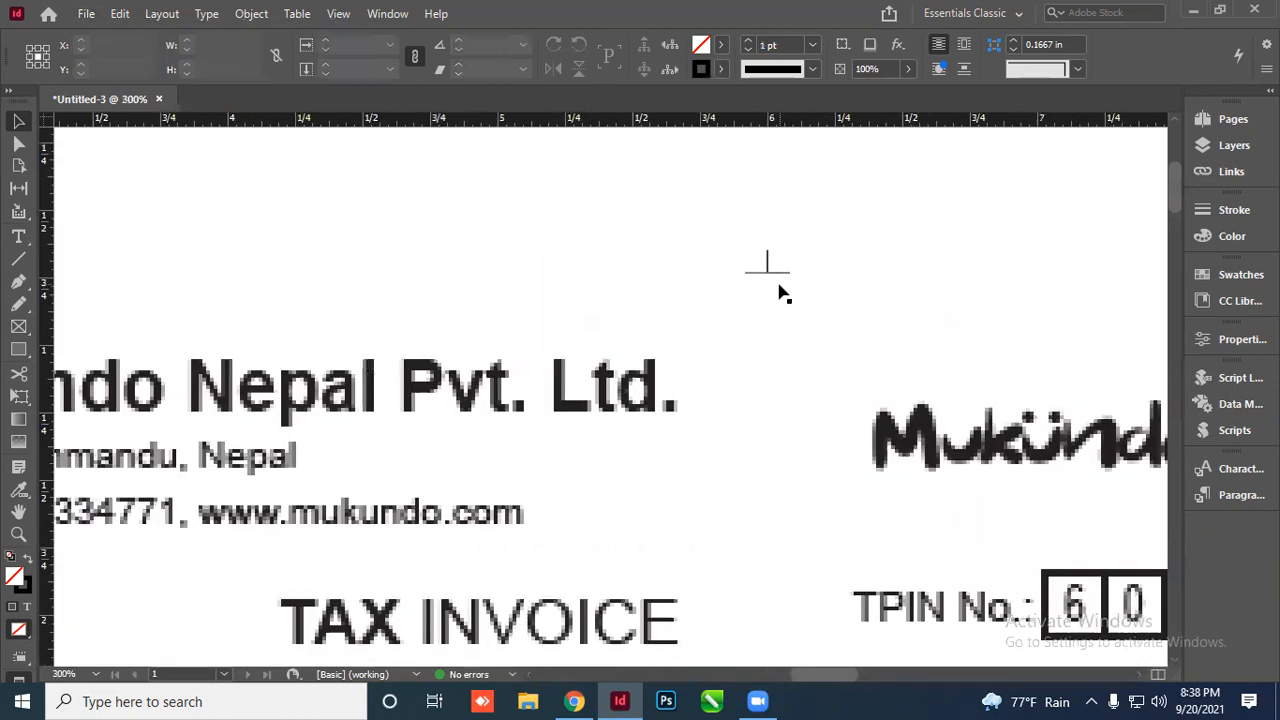
pyautogui.scroll(-3, 743, 297)
pyautogui.scroll(-8, 731, 369)
pyautogui.scroll(3, 765, 440)
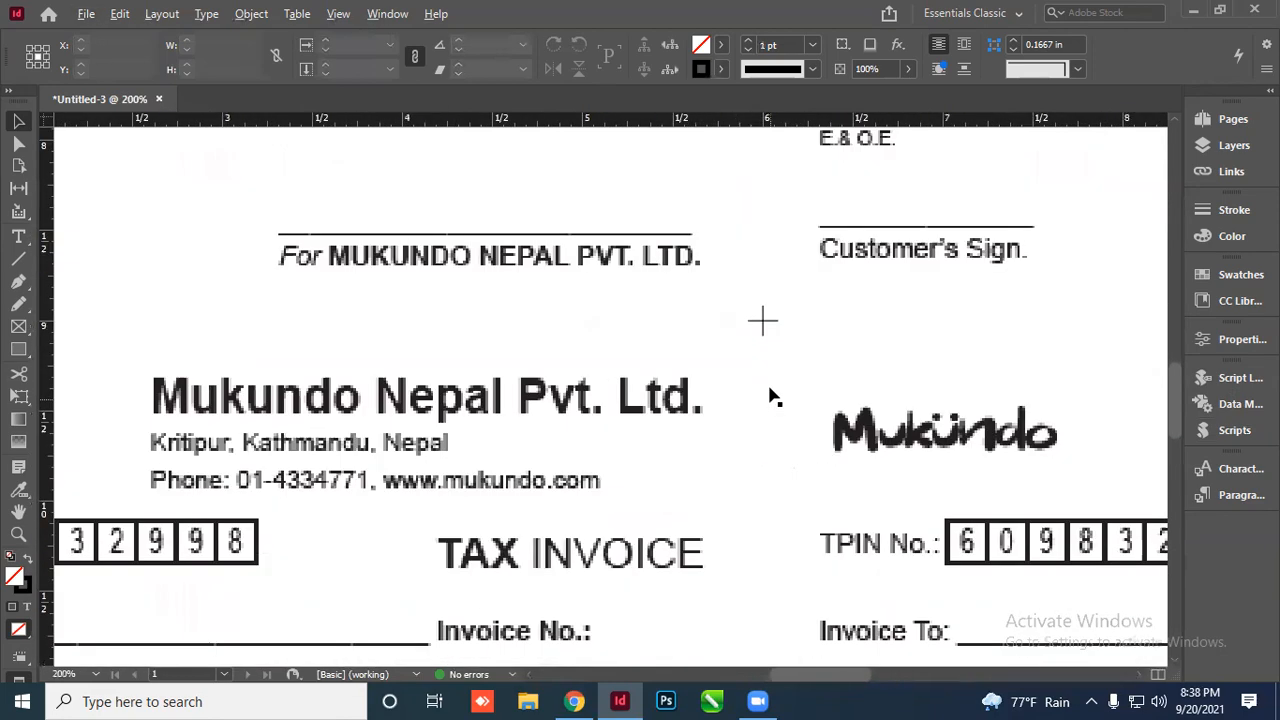
pyautogui.scroll(-2, 772, 335)
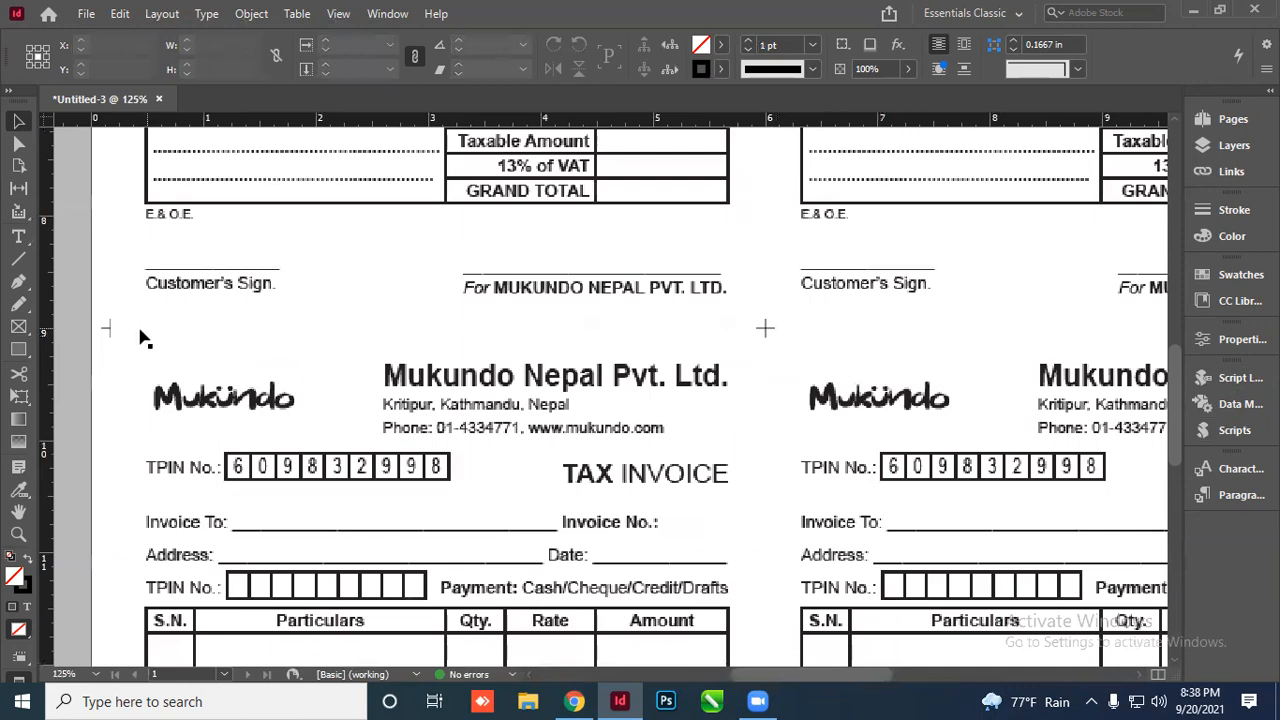
pyautogui.scroll(3, 109, 334)
pyautogui.scroll(-5, 266, 306)
pyautogui.scroll(-5, 517, 393)
pyautogui.scroll(3, 491, 517)
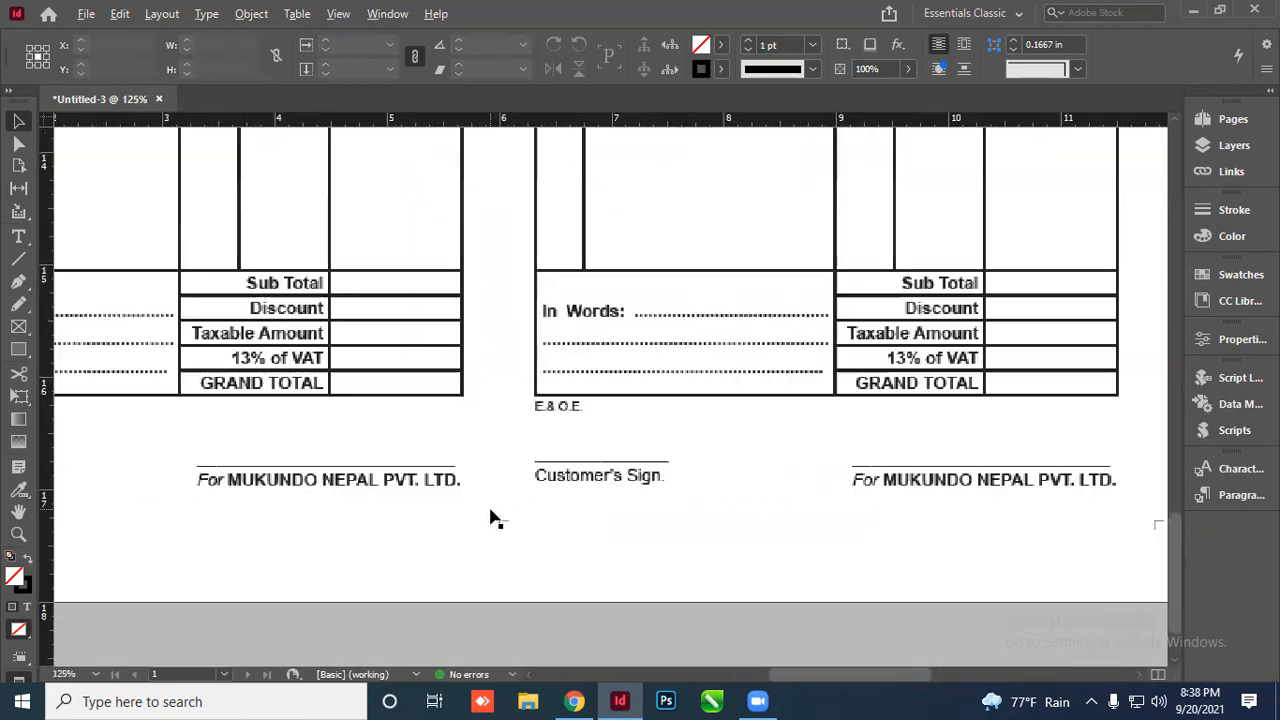
pyautogui.scroll(-2, 514, 529)
pyautogui.scroll(3, 1039, 495)
pyautogui.scroll(-2, 991, 457)
pyautogui.scroll(5, 989, 400)
pyautogui.scroll(2, 1011, 247)
pyautogui.scroll(2, 1006, 397)
pyautogui.scroll(-3, 634, 363)
pyautogui.scroll(3, 580, 320)
pyautogui.scroll(-3, 576, 318)
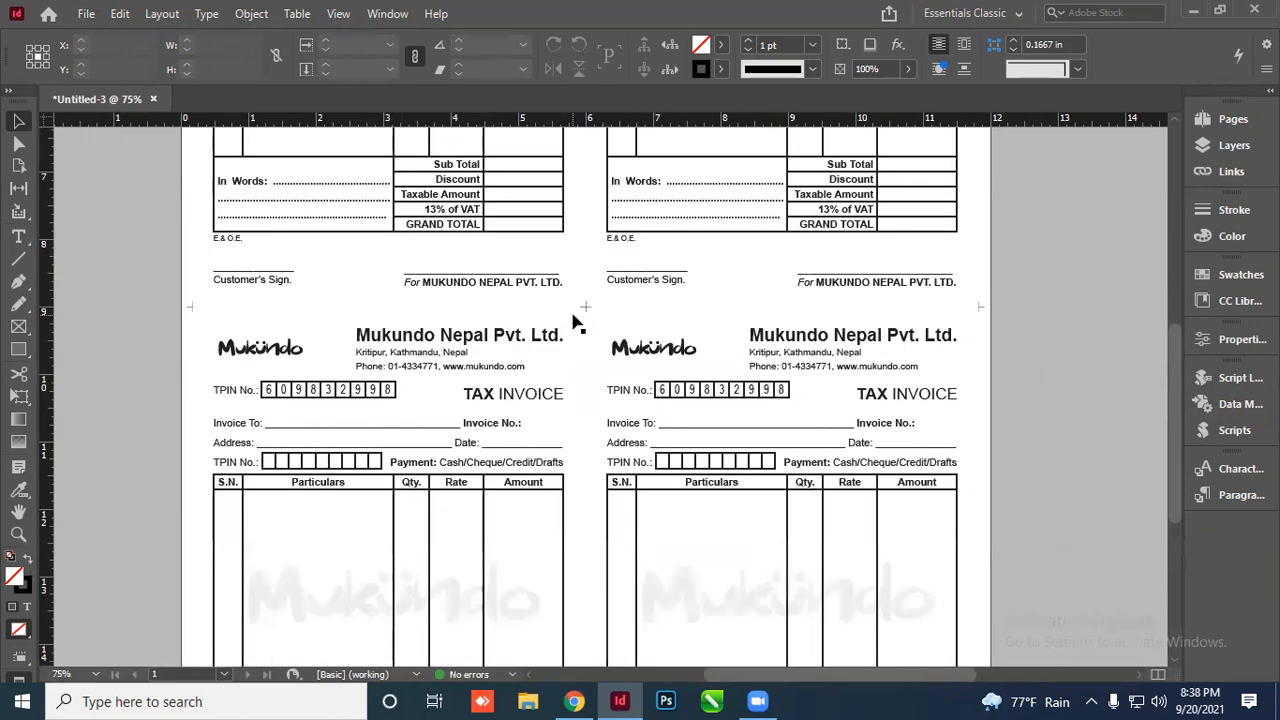
pyautogui.scroll(3, 565, 308)
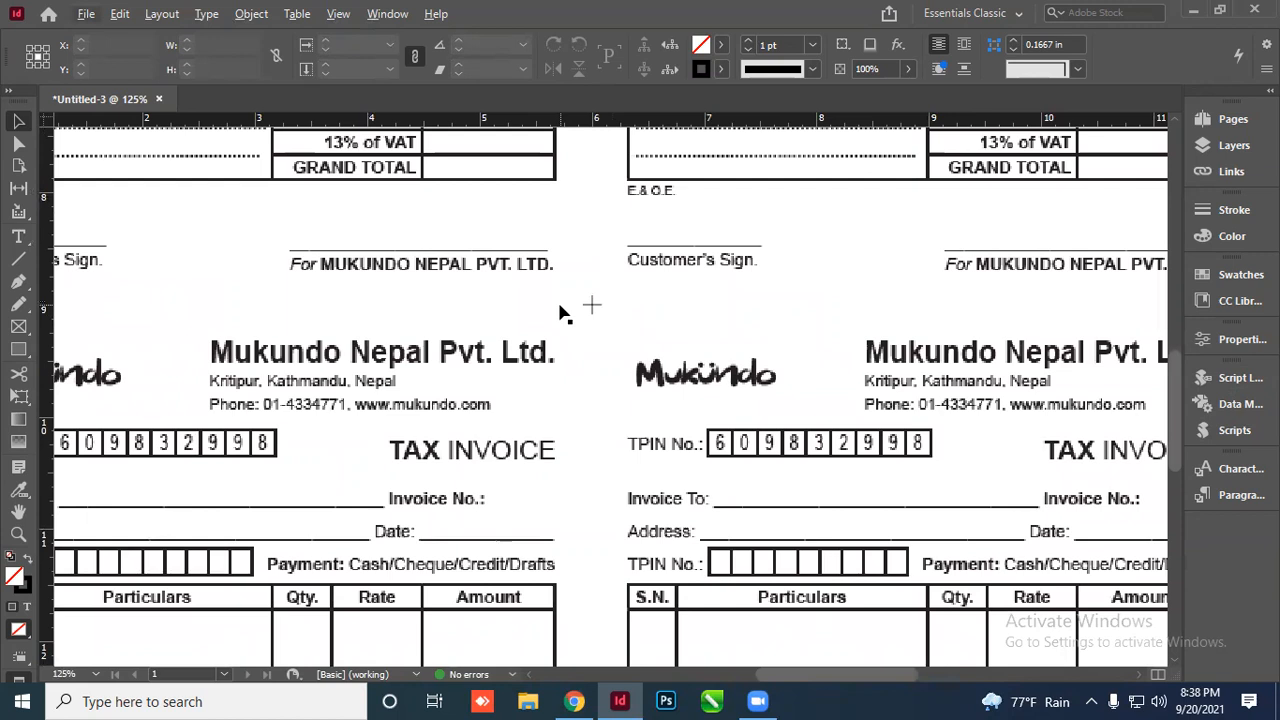
pyautogui.scroll(-2, 560, 312)
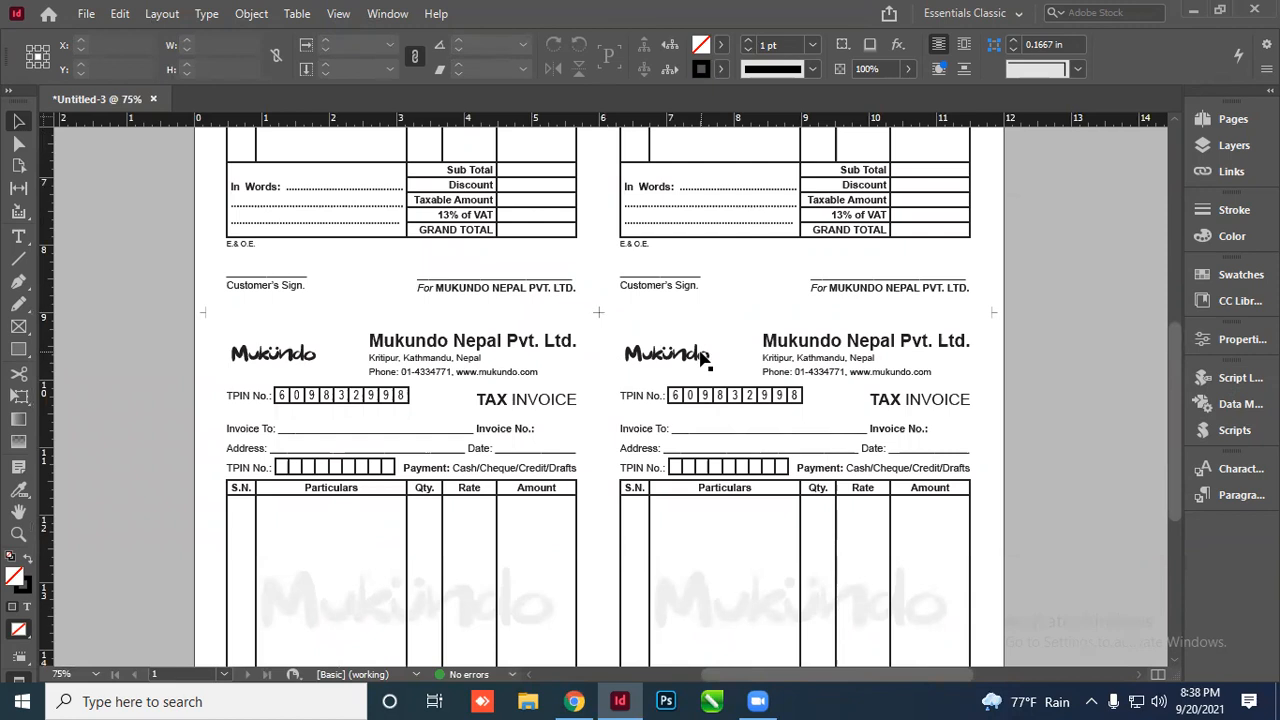
pyautogui.scroll(1, 608, 333)
pyautogui.scroll(-5, 580, 300)
pyautogui.scroll(3, 609, 371)
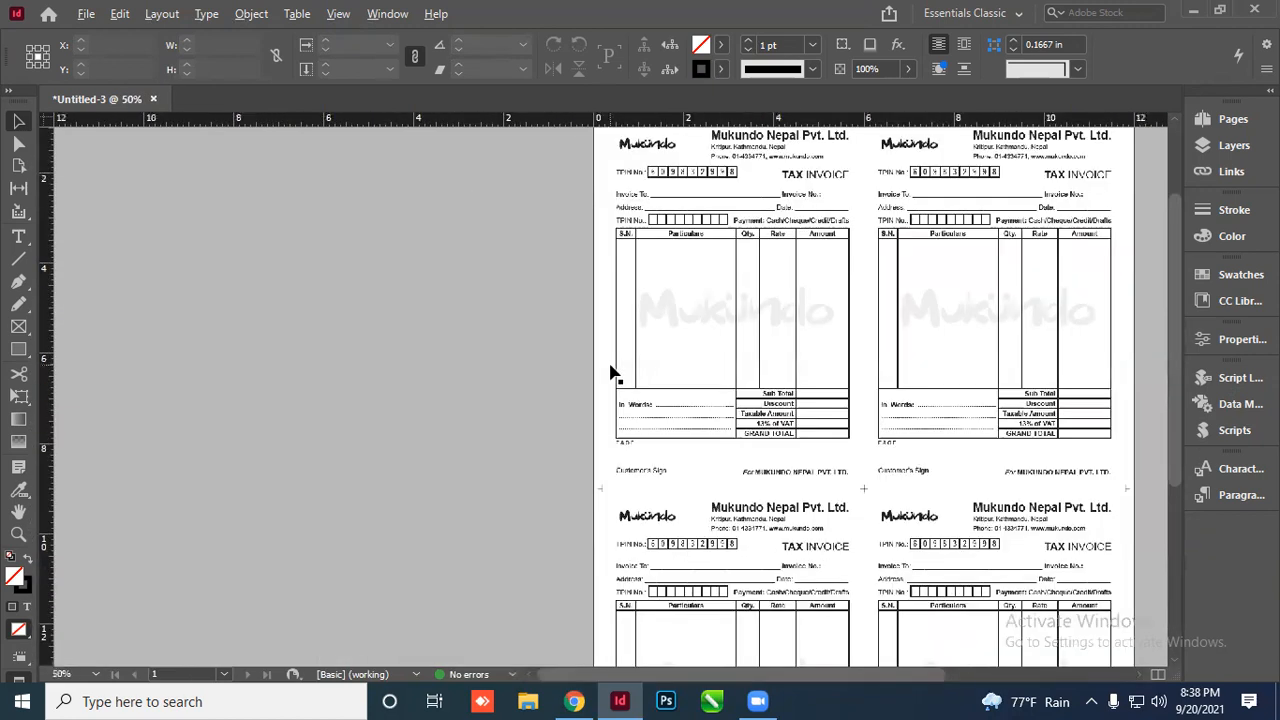
pyautogui.scroll(-2, 612, 373)
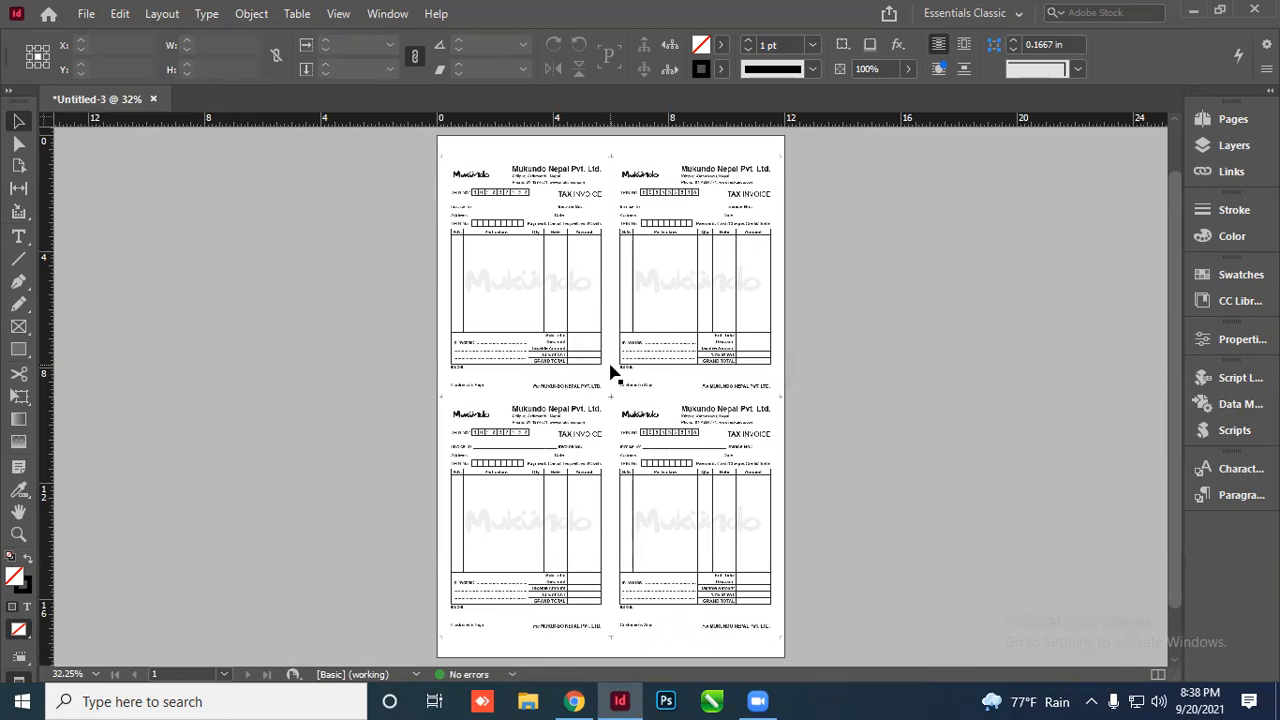
# Show the invoice sheet briefly in Presentation mode, then return to normal view
pyautogui.hotkey('shift', 'w')
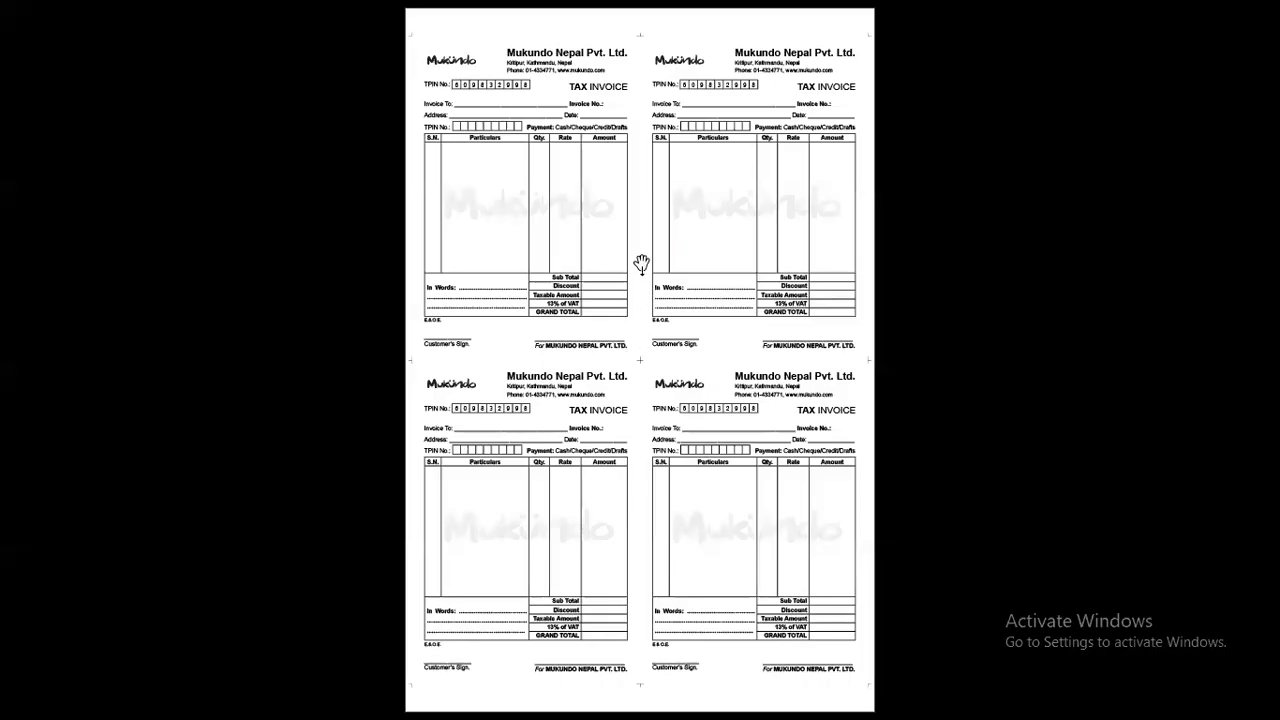
pyautogui.press('Escape')
pyautogui.press('w')
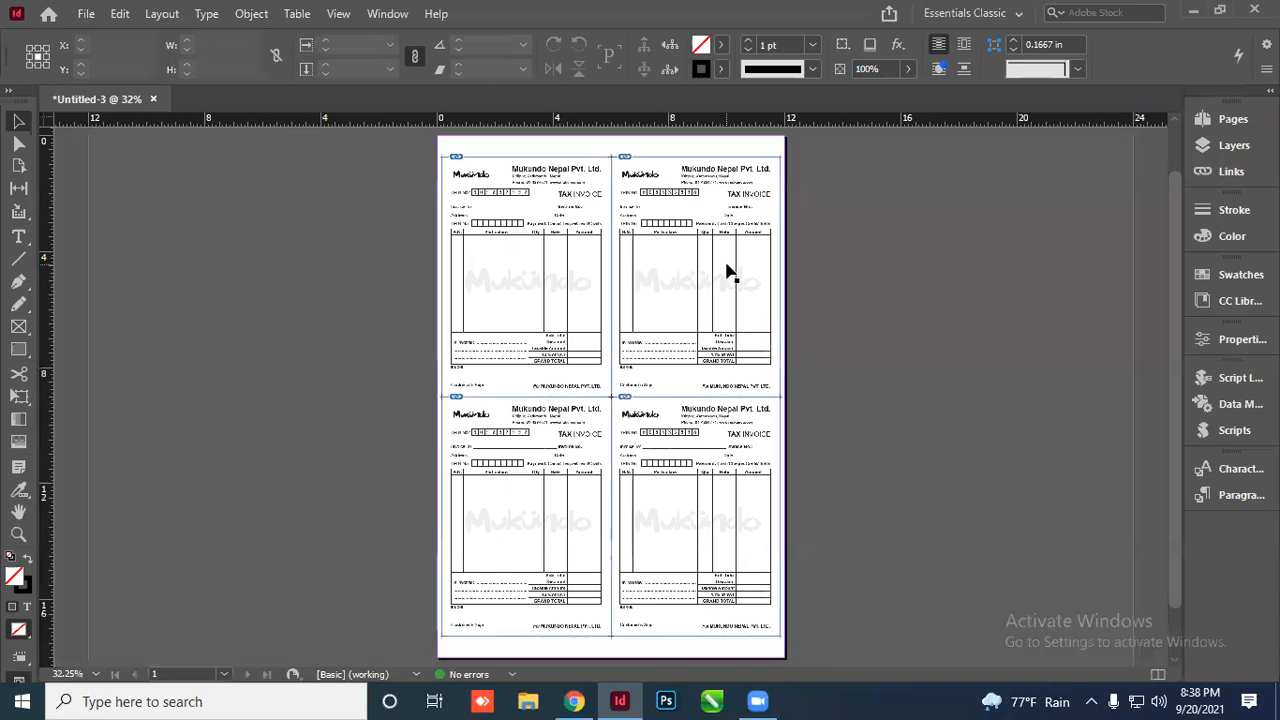
pyautogui.scroll(3, 650, 210)
pyautogui.scroll(-2, 594, 200)
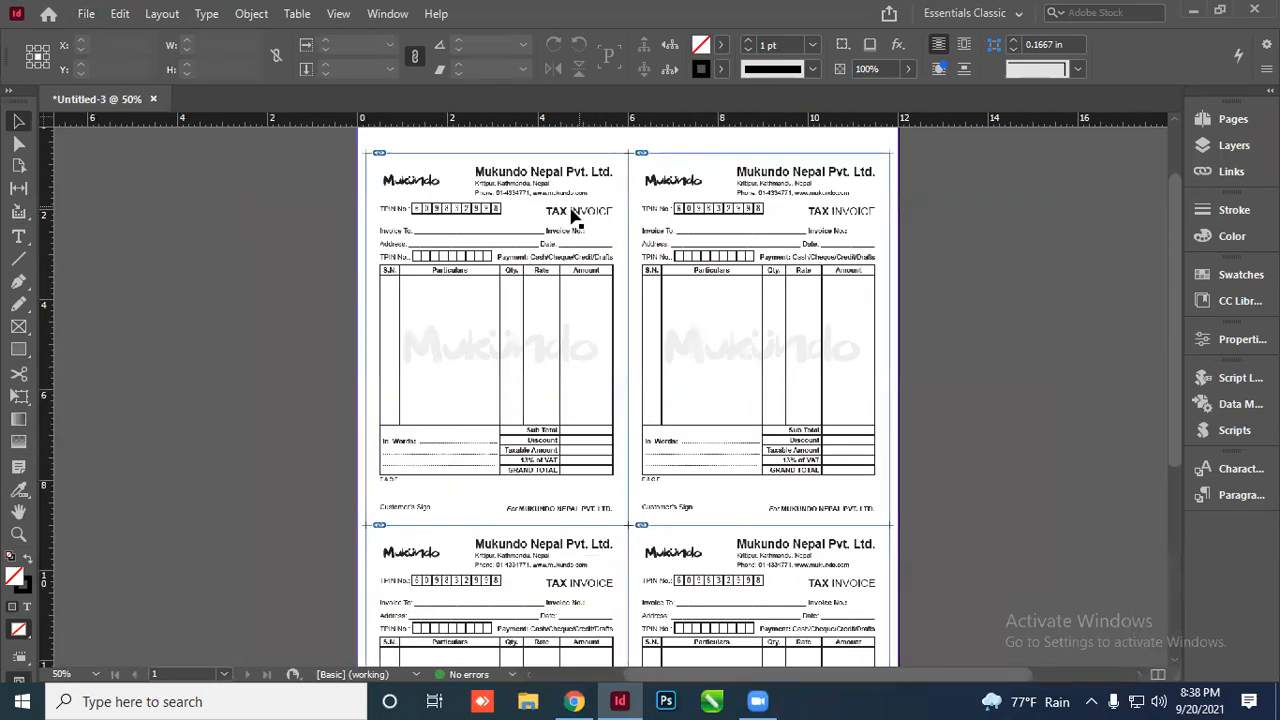
pyautogui.scroll(-1, 585, 230)
pyautogui.scroll(1, 381, 184)
pyautogui.scroll(1, 686, 249)
pyautogui.scroll(-1, 372, 156)
pyautogui.scroll(-1, 480, 225)
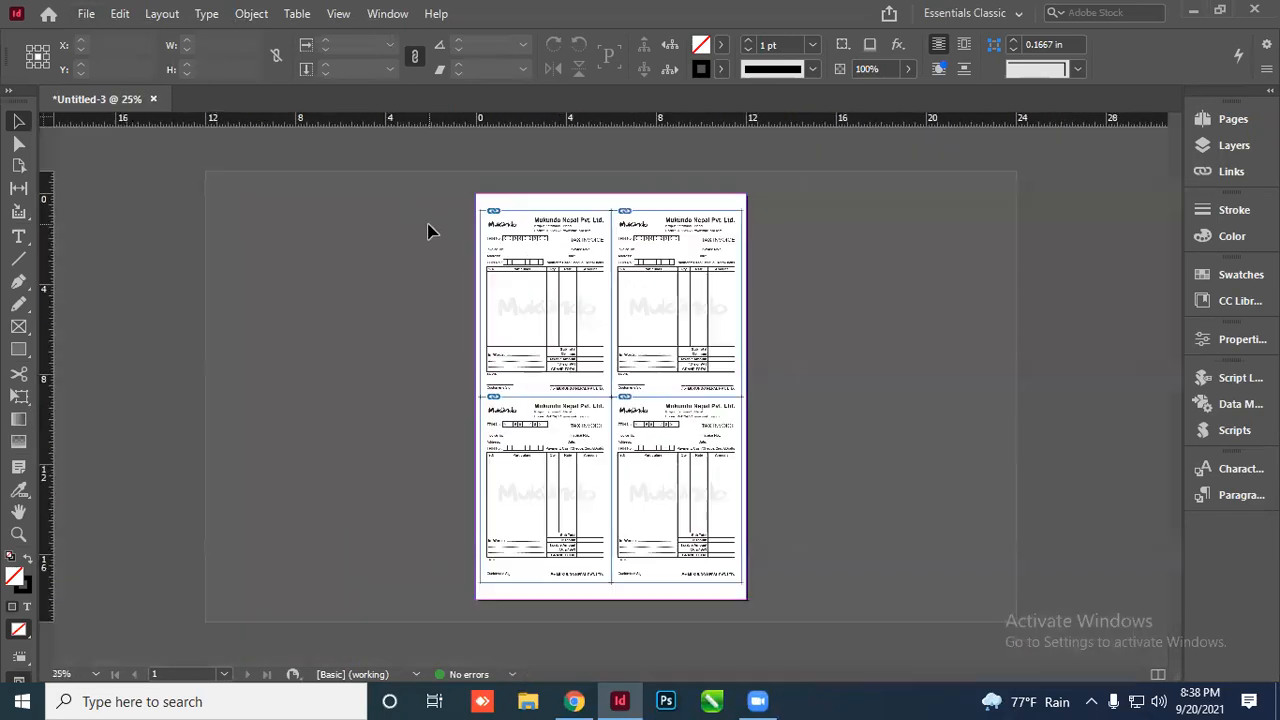
pyautogui.scroll(2, 737, 309)
pyautogui.scroll(-1, 480, 265)
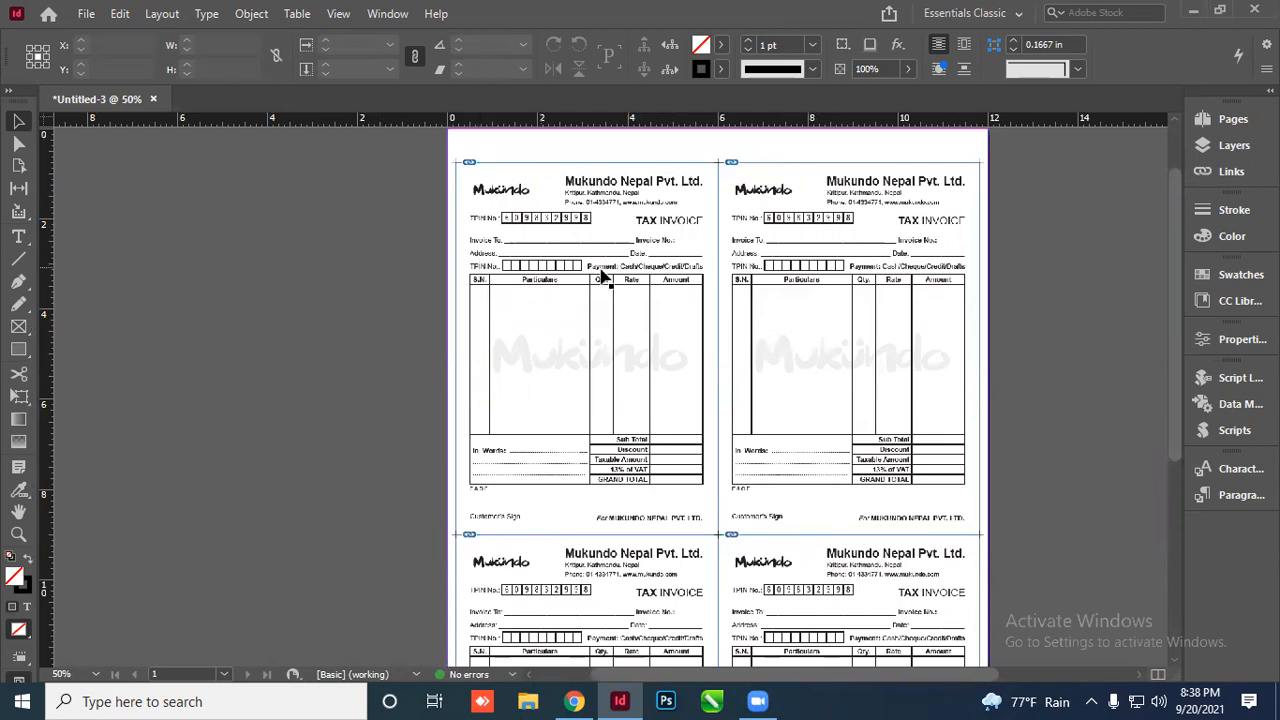
# Scroll over the four Mukundo invoices, then switch to Preview mode without guides or frame edges
pyautogui.scroll(3, 603, 276)
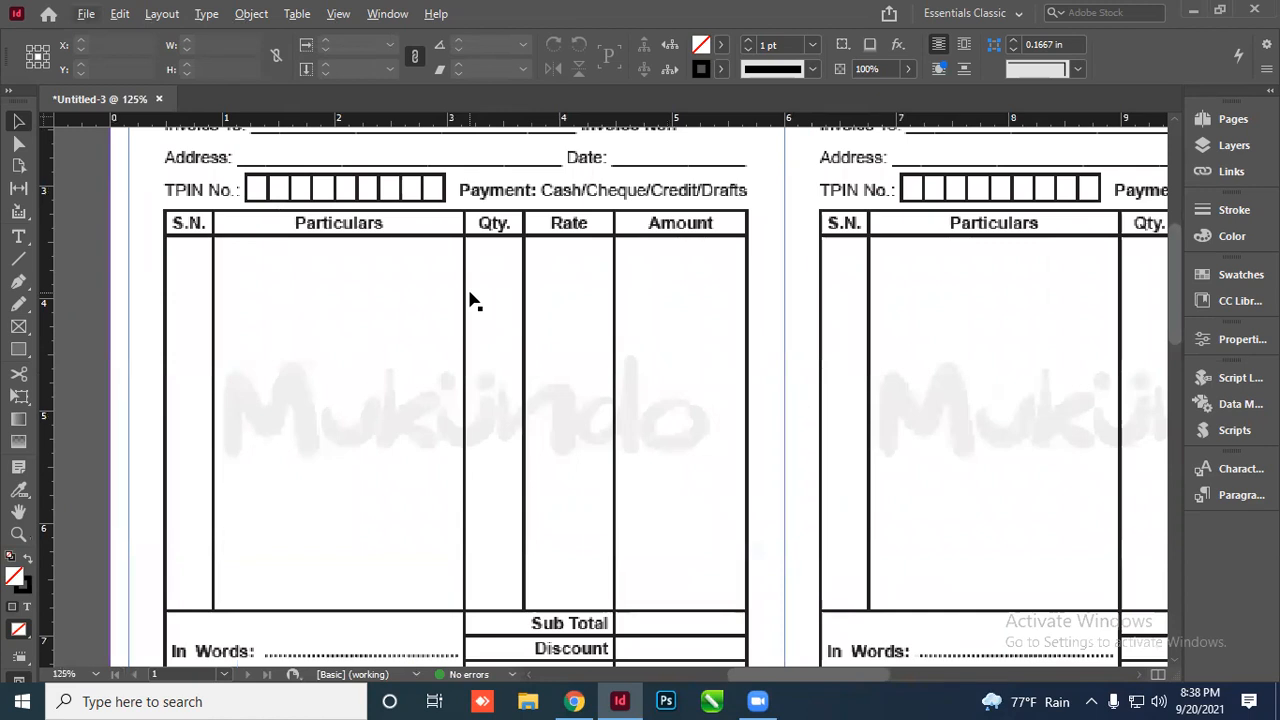
pyautogui.scroll(-2, 477, 297)
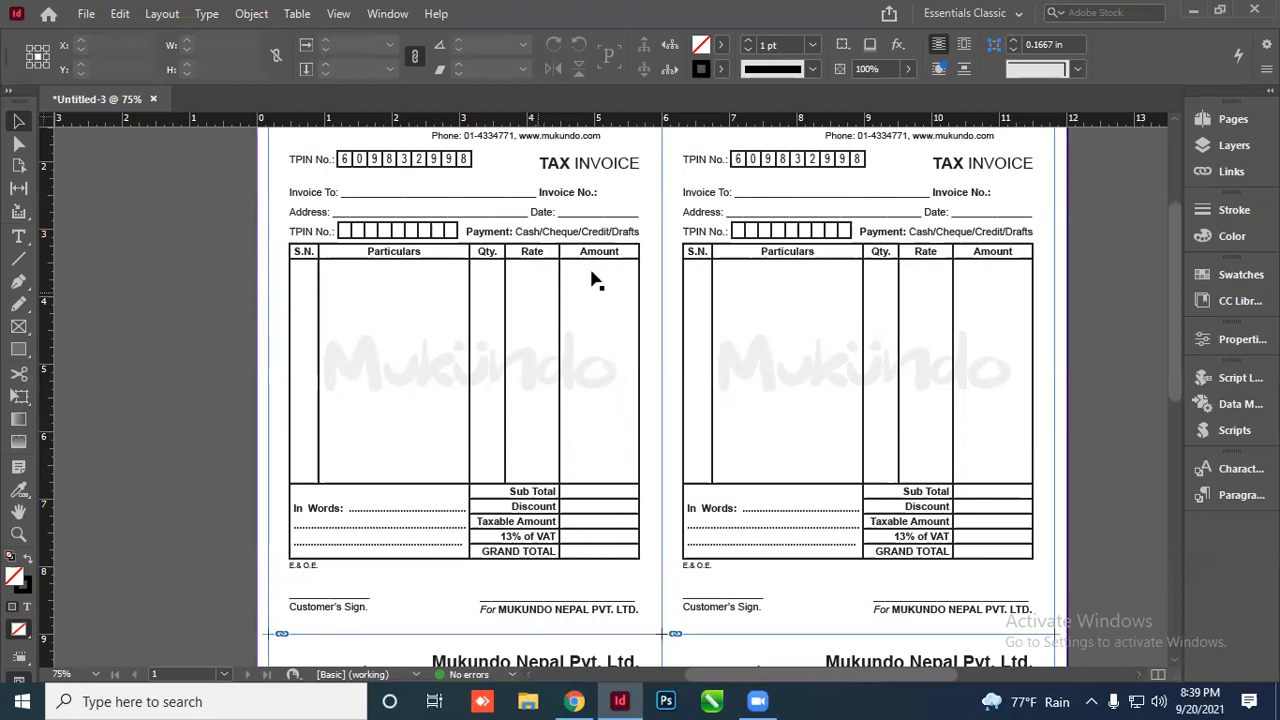
pyautogui.scroll(1, 735, 262)
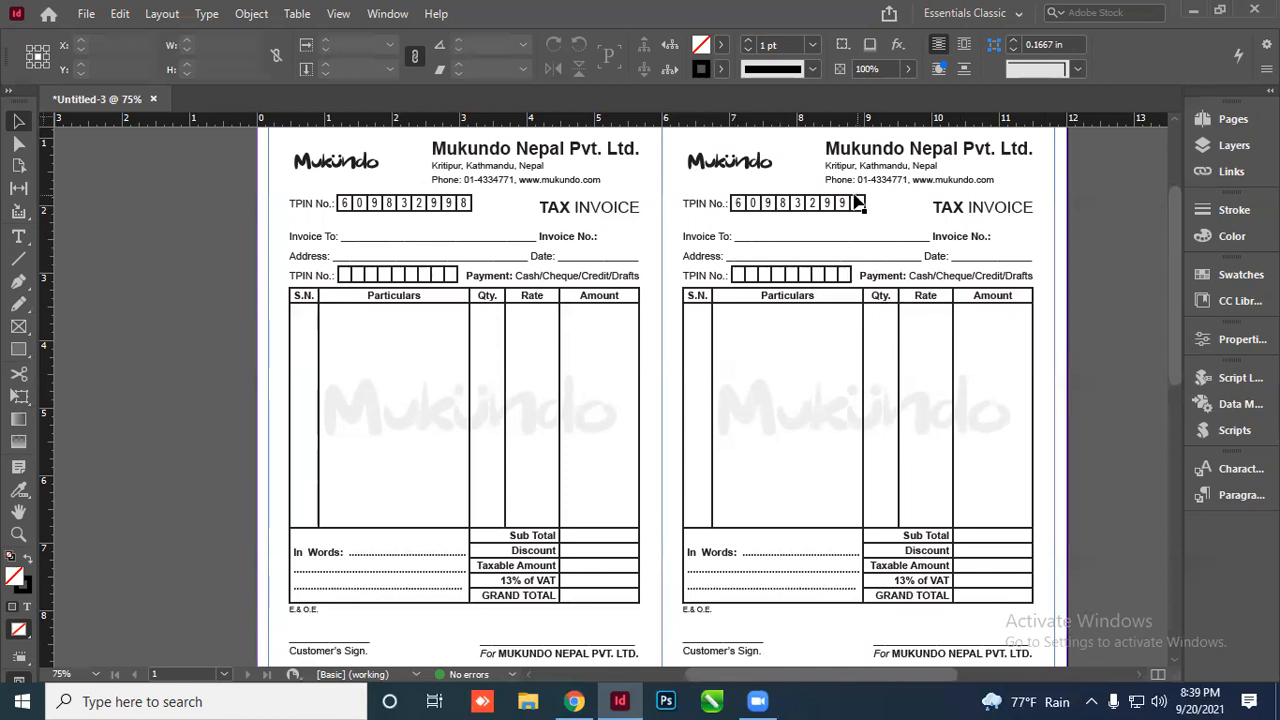
pyautogui.scroll(2, 850, 195)
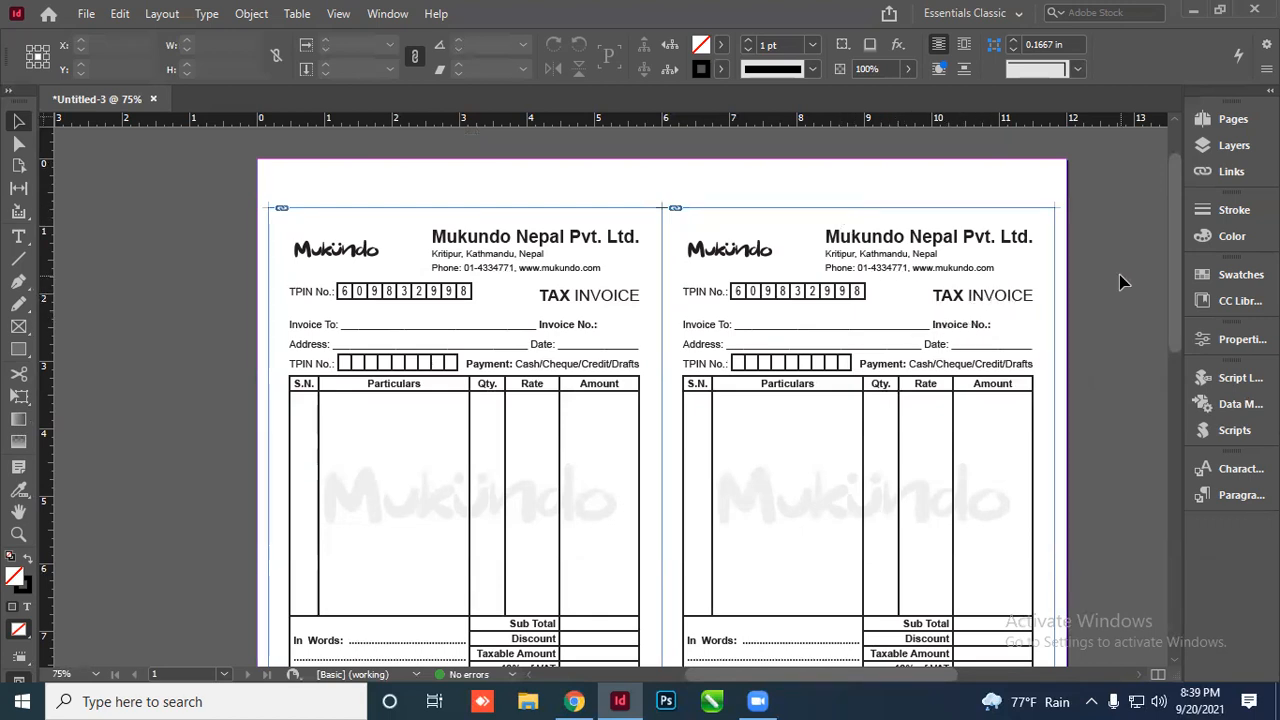
pyautogui.scroll(-1, 1110, 290)
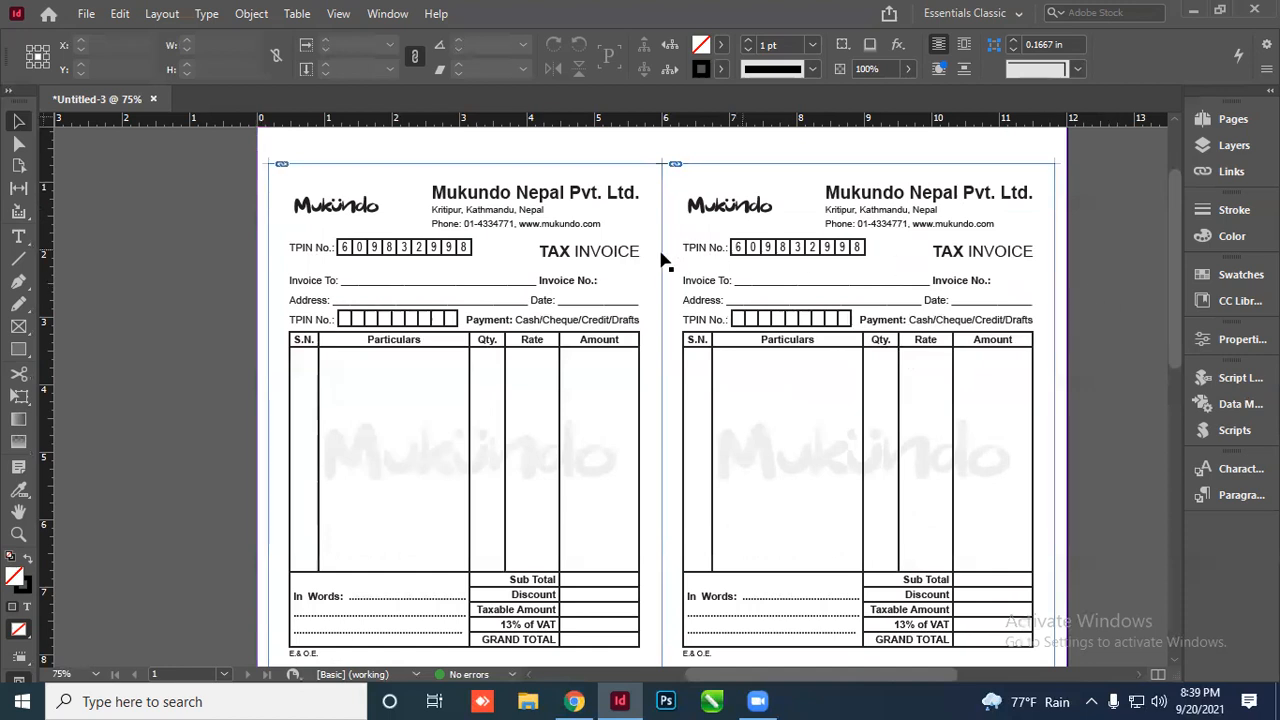
pyautogui.scroll(-2, 520, 334)
pyautogui.scroll(-1, 537, 343)
pyautogui.scroll(-1, 537, 343)
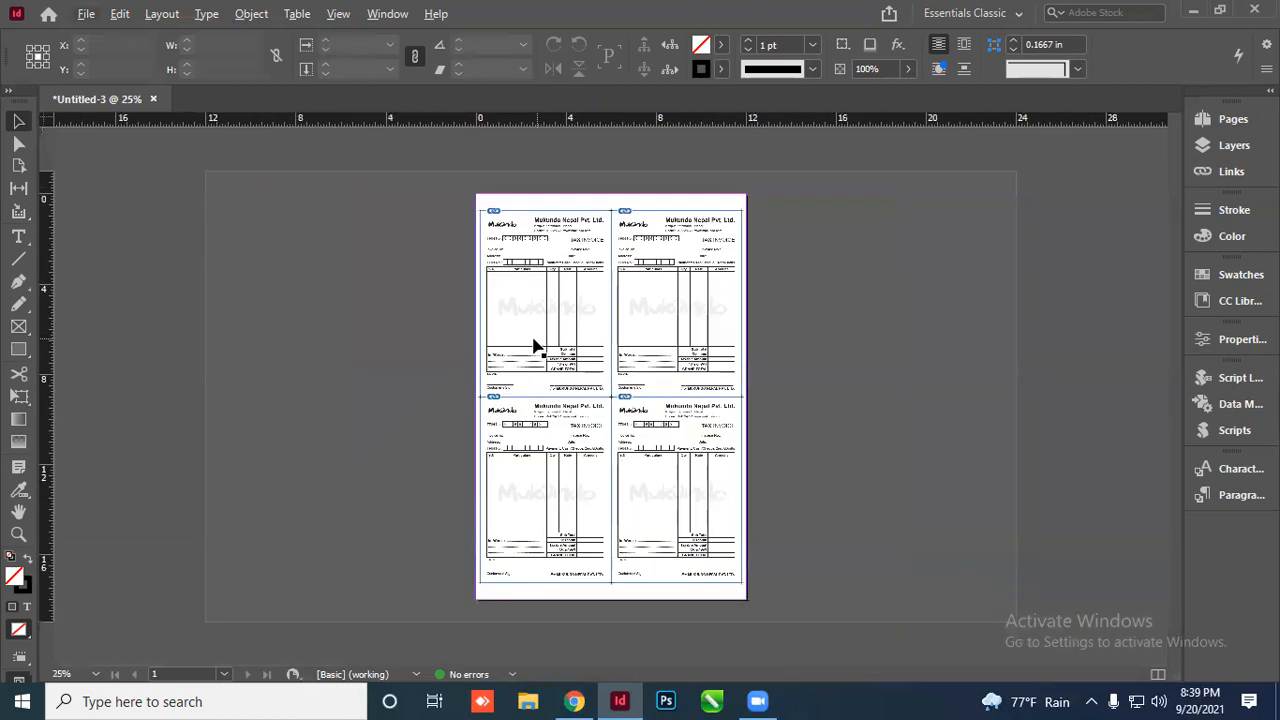
pyautogui.scroll(3, 651, 266)
pyautogui.scroll(2, 618, 260)
pyautogui.scroll(-2, 428, 262)
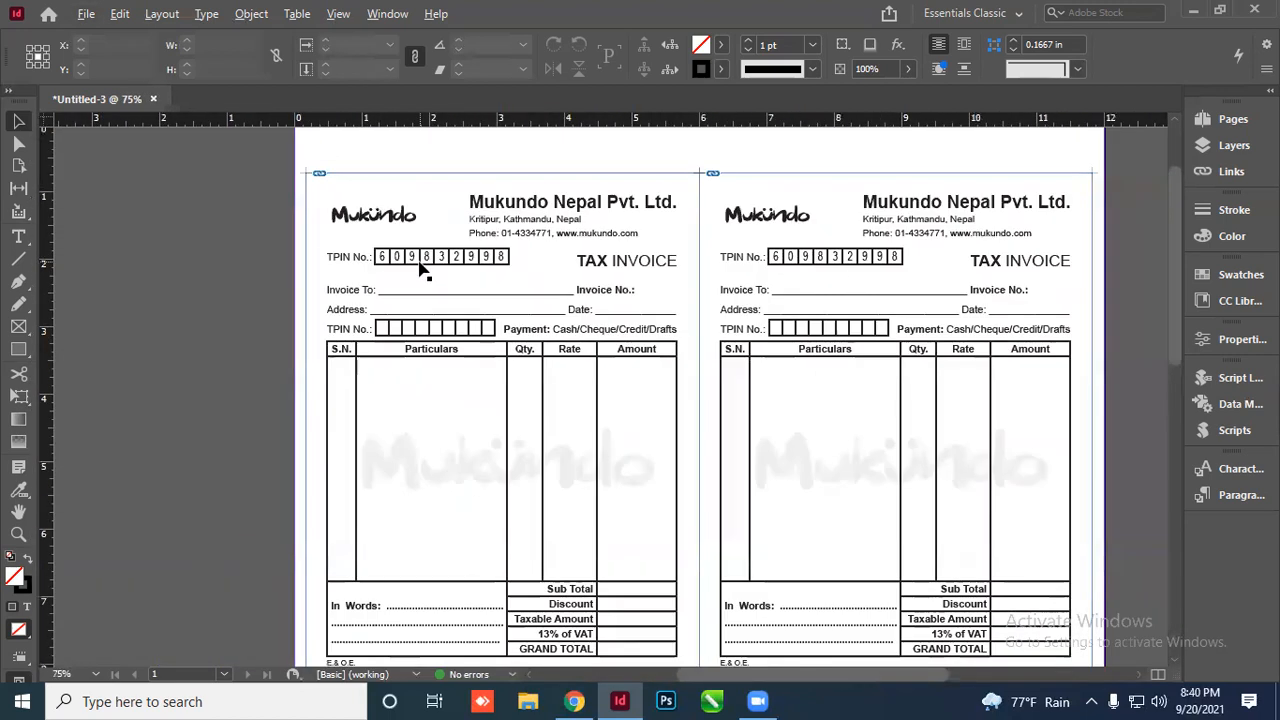
pyautogui.scroll(-1, 417, 234)
pyautogui.scroll(1, 623, 318)
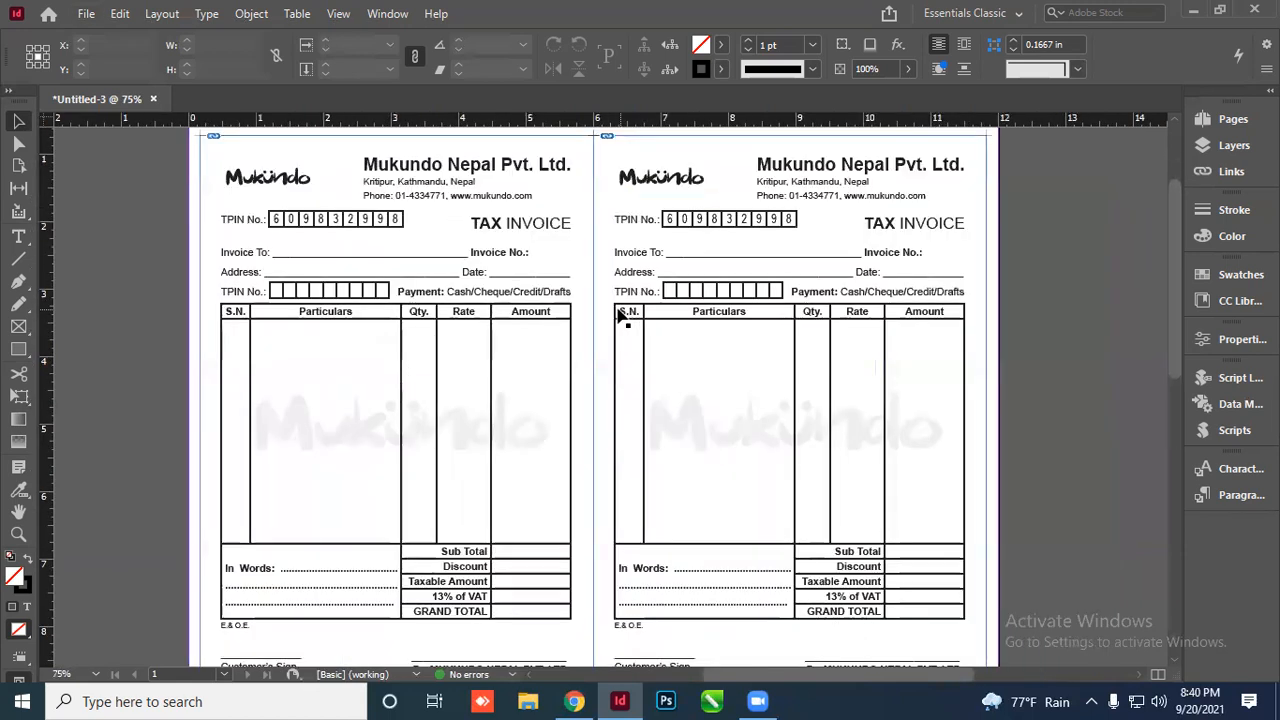
pyautogui.scroll(-1, 606, 302)
pyautogui.scroll(-1, 605, 300)
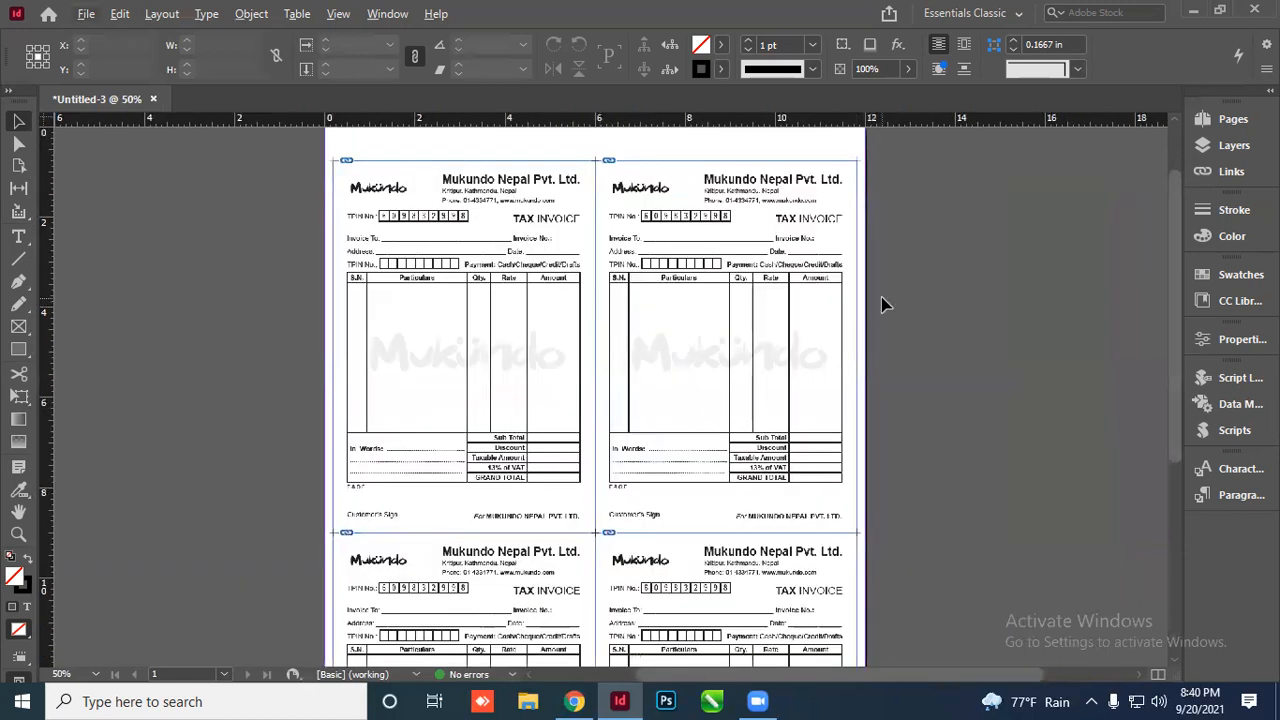
pyautogui.press('w')
pyautogui.press('w')
pyautogui.scroll(1, 660, 265)
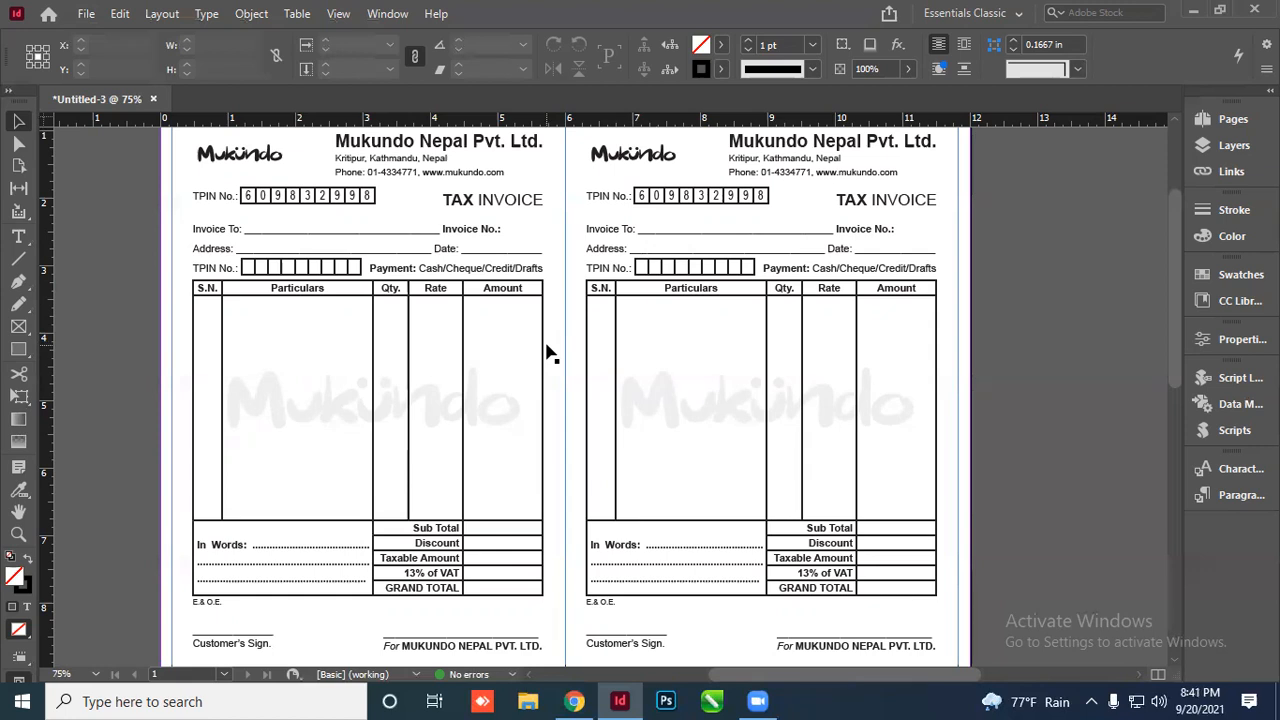
pyautogui.scroll(-1, 546, 357)
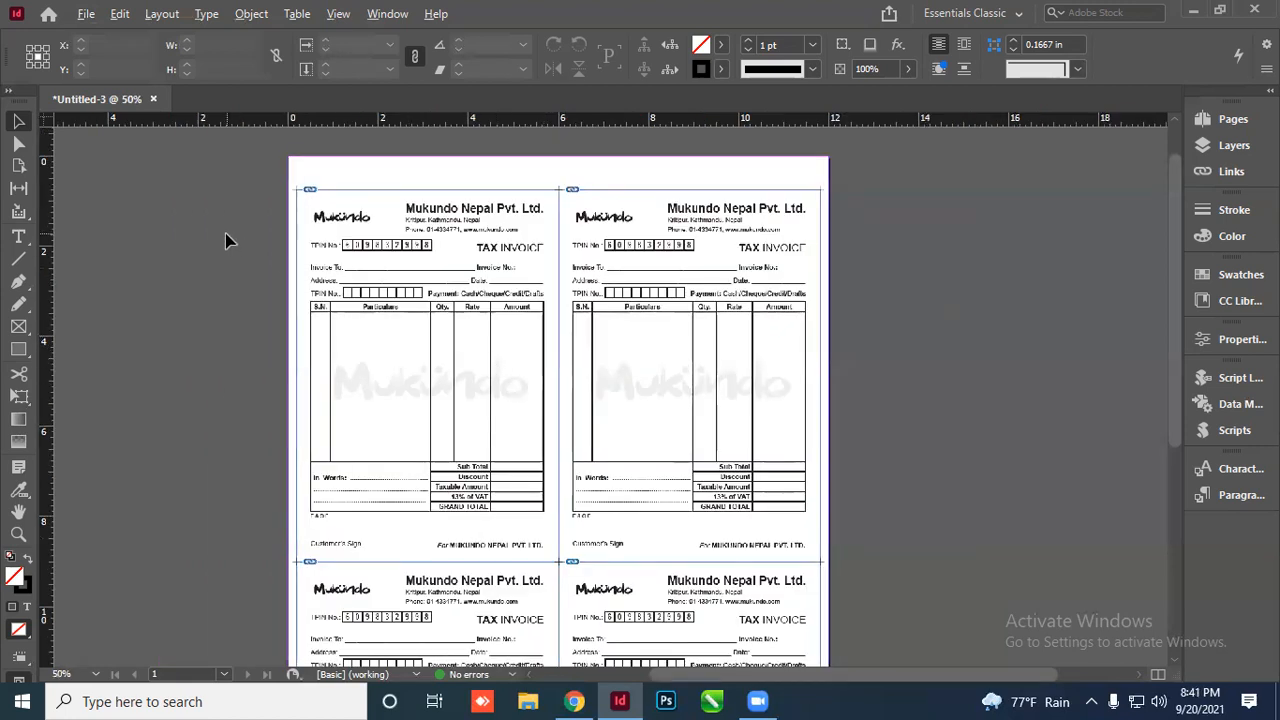
pyautogui.scroll(-1, 225, 233)
# Marquee-select and delete all four invoice frames from the page
pyautogui.moveTo(439, 200); pyautogui.dragTo(783, 612)
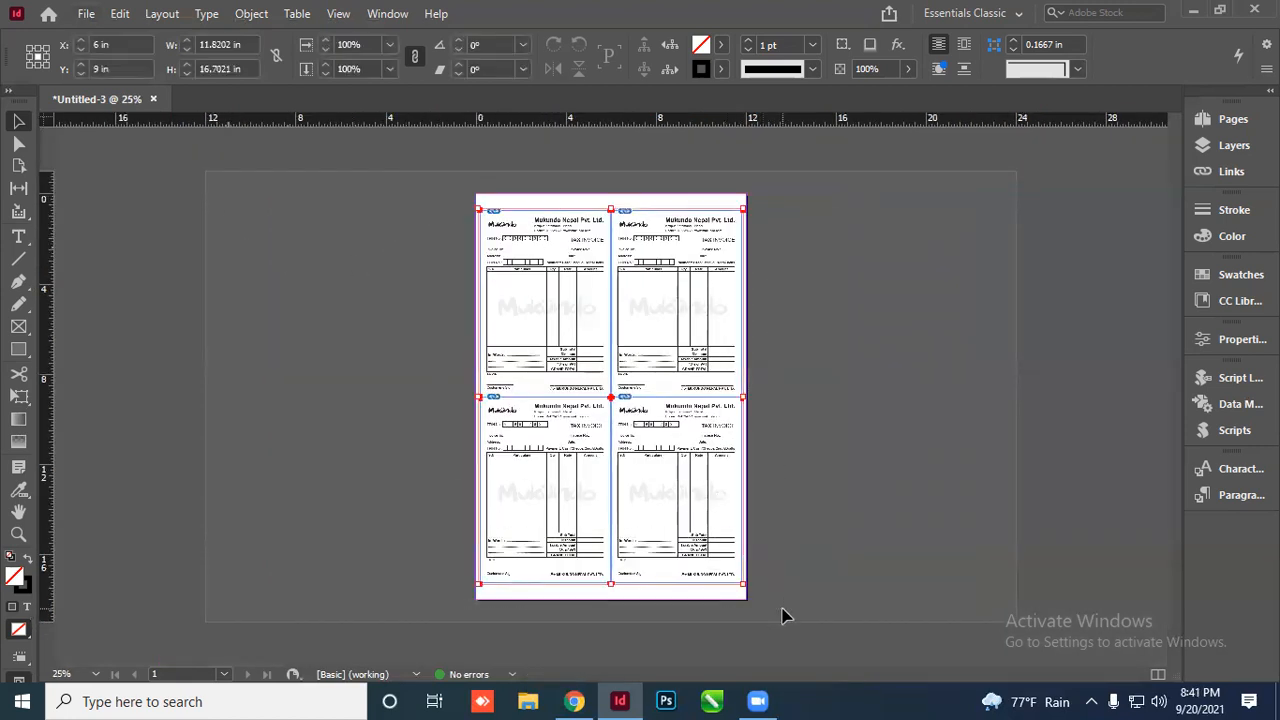
pyautogui.press('Delete')
pyautogui.scroll(1, 630, 263)
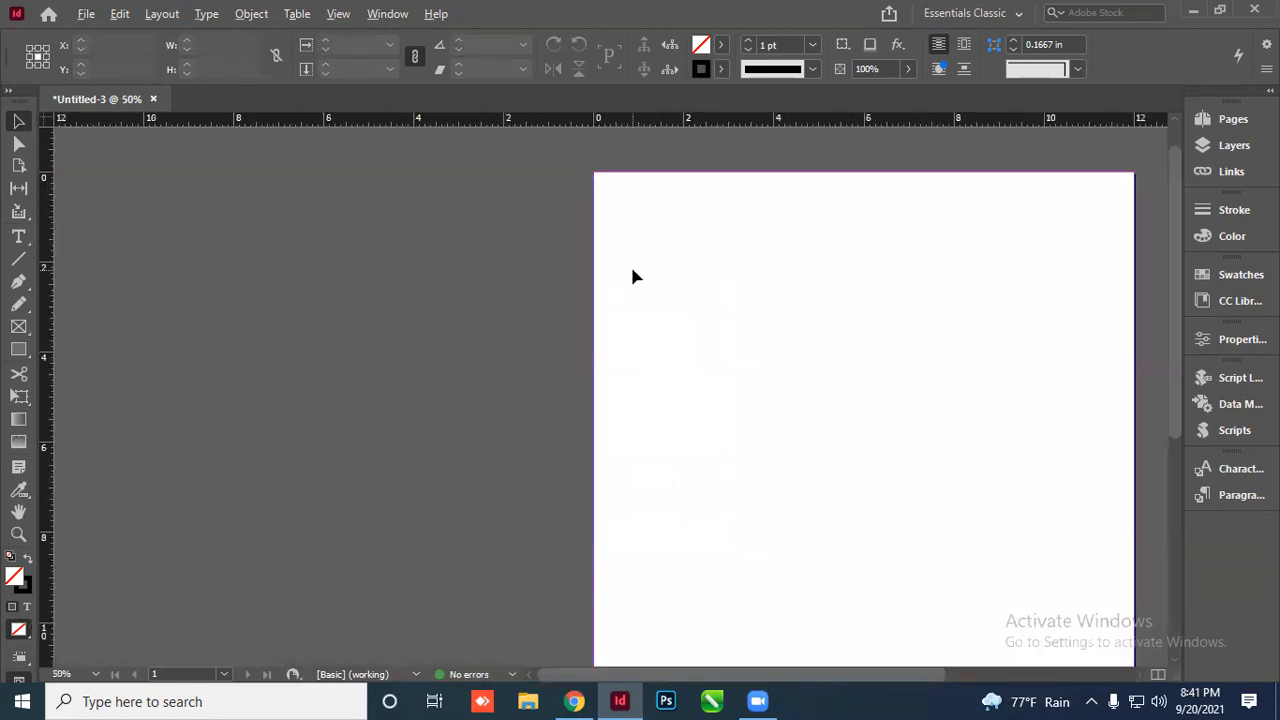
pyautogui.scroll(-1, 366, 308)
# Change the page to 18 × 12 in landscape orientation in Document Setup
pyautogui.hotkey('ctrl', 'alt', 'p')
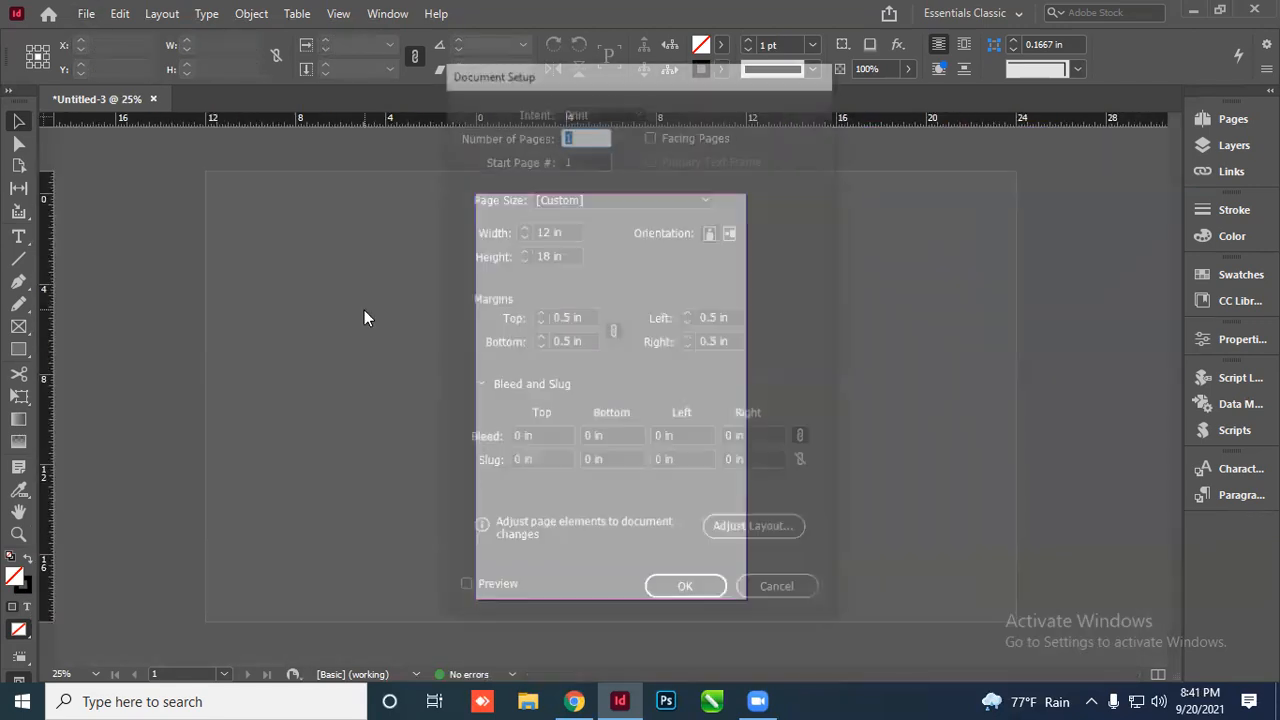
pyautogui.click(731, 231)
pyautogui.click(686, 593)
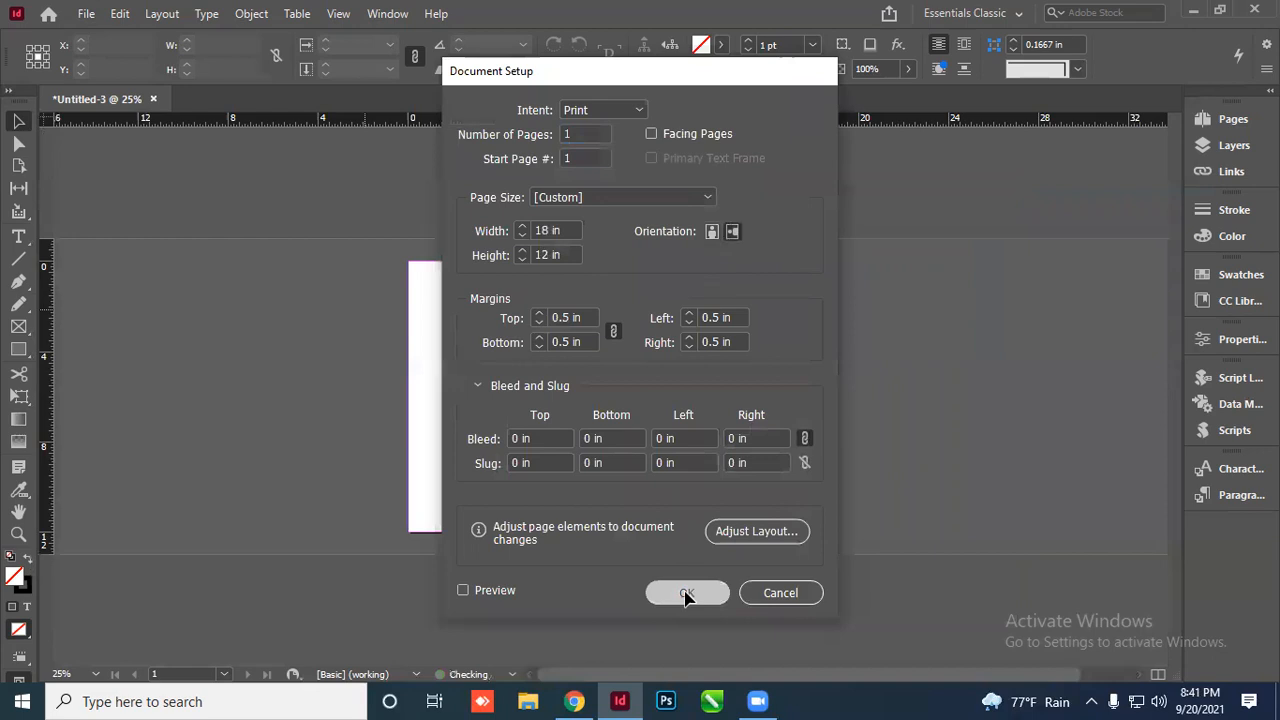
pyautogui.scroll(1, 715, 355)
pyautogui.scroll(-1, 571, 309)
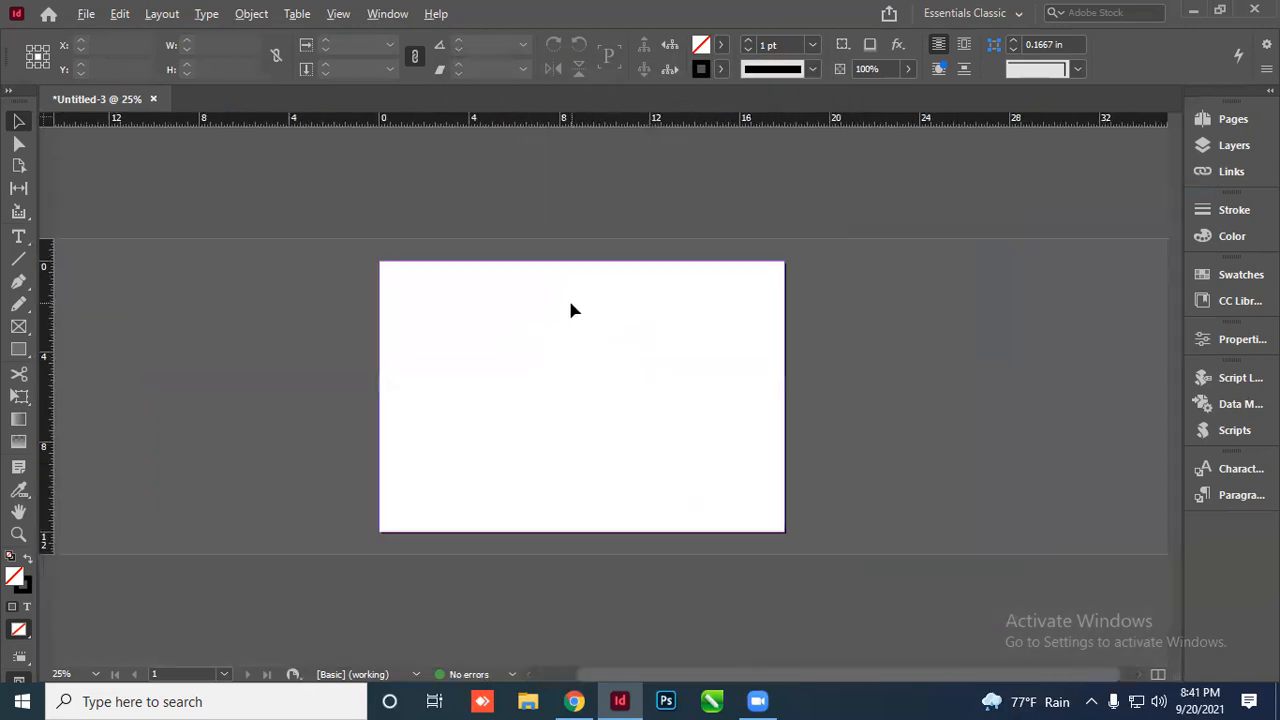
pyautogui.scroll(1, 680, 336)
pyautogui.scroll(-1, 694, 330)
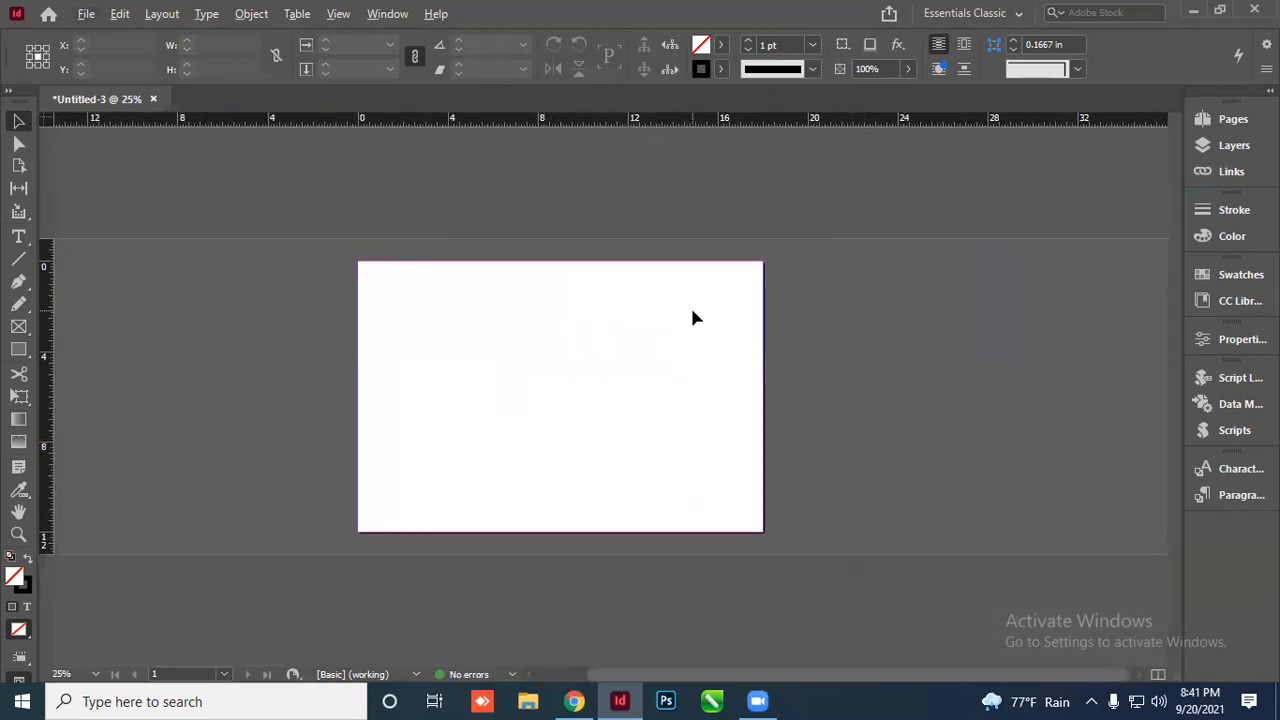
# Fit the page in the window and use File > Place to browse to Project Work_RABI on drive E:
pyautogui.hotkey('ctrl', '0')
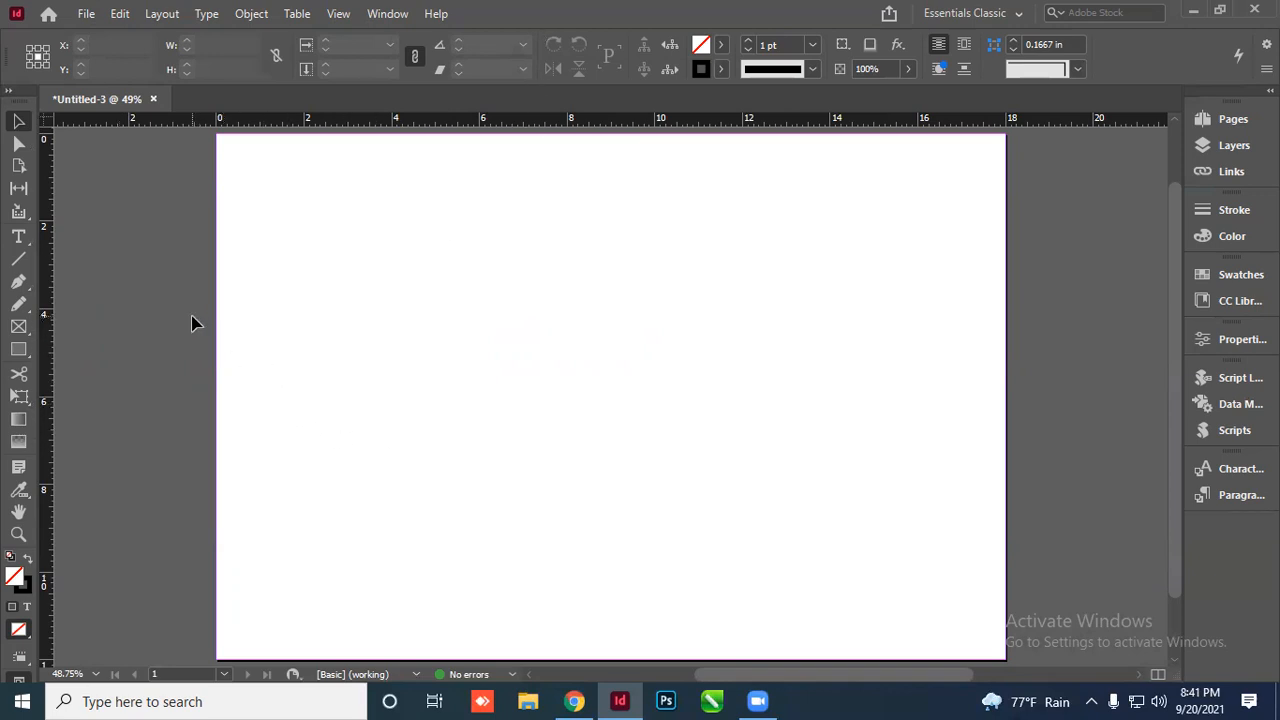
pyautogui.click(88, 15)
pyautogui.click(160, 261)
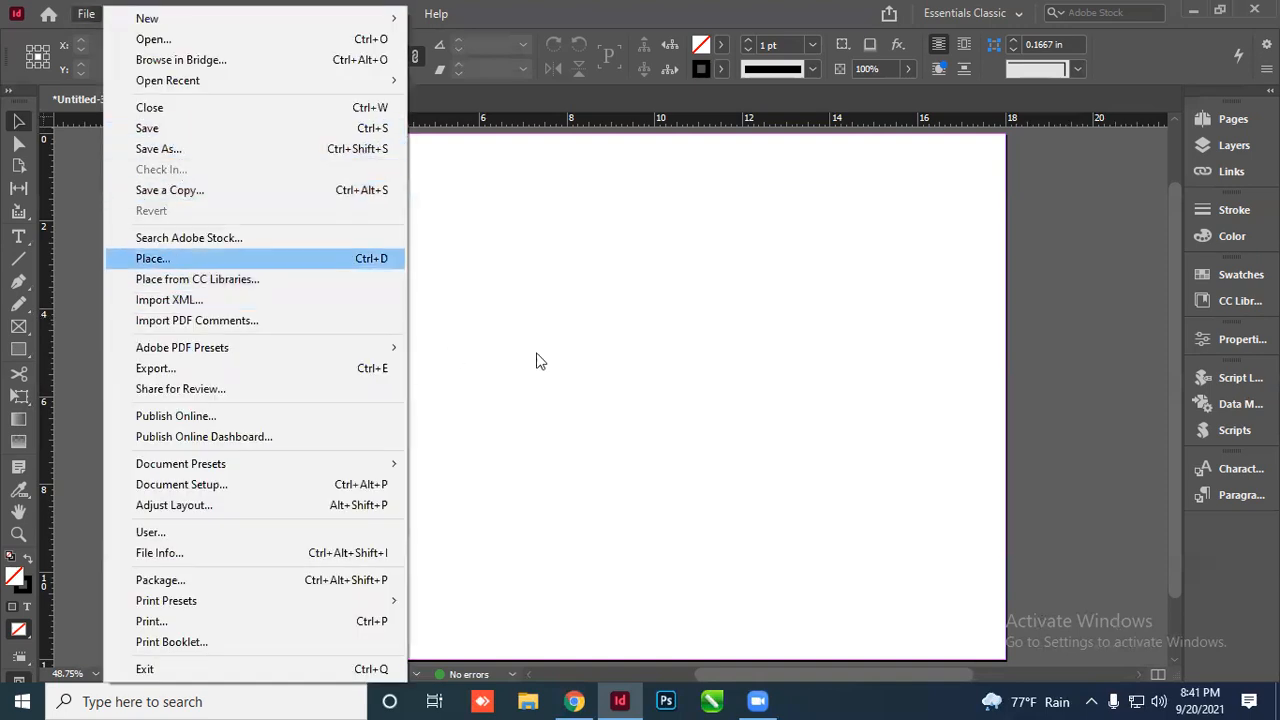
pyautogui.scroll(-5, 637, 383)
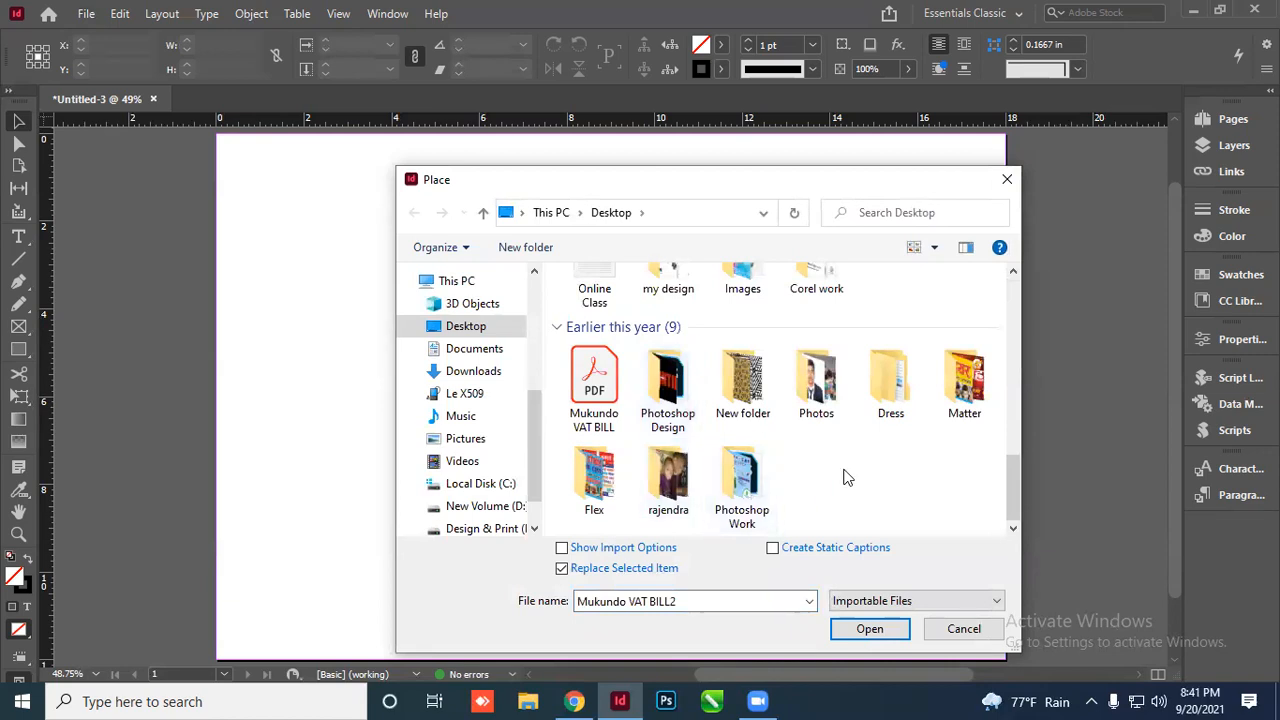
pyautogui.click(490, 529)
pyautogui.scroll(-2, 651, 440)
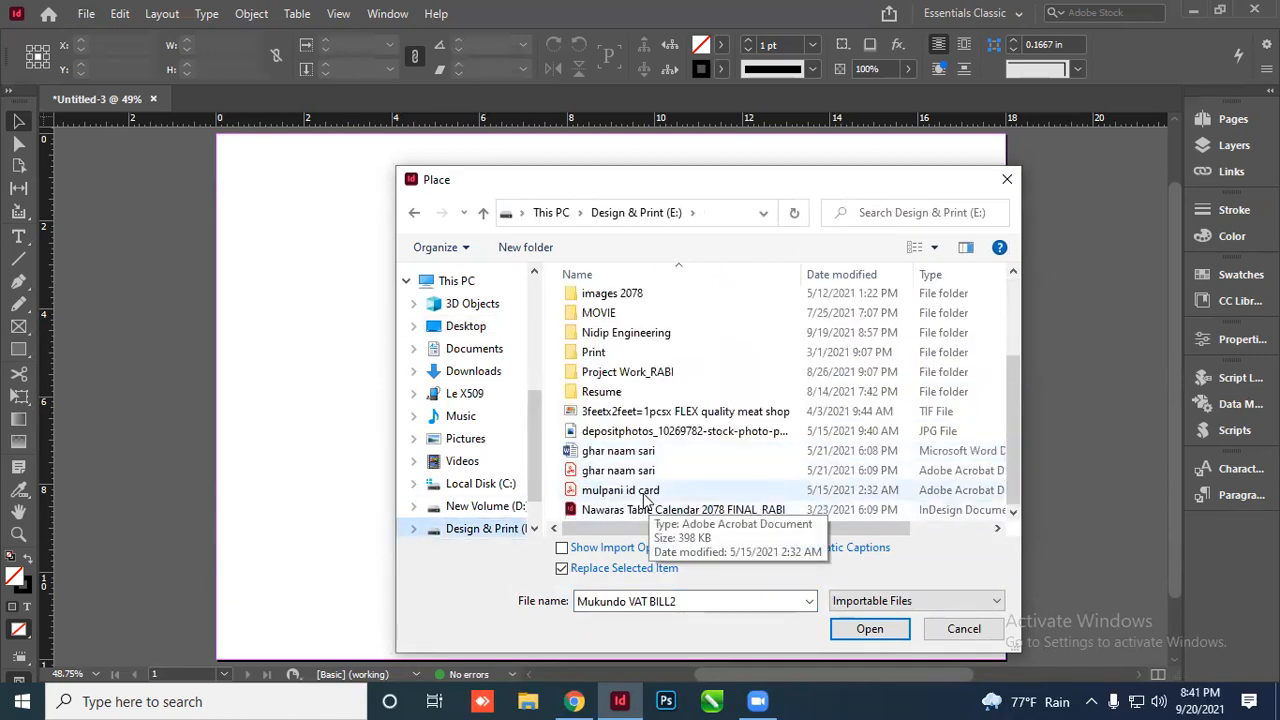
pyautogui.doubleClick(660, 375)
# Pick 'KMC School_ Visiting Card New' from the folder and load it for placing
pyautogui.scroll(-5, 700, 460)
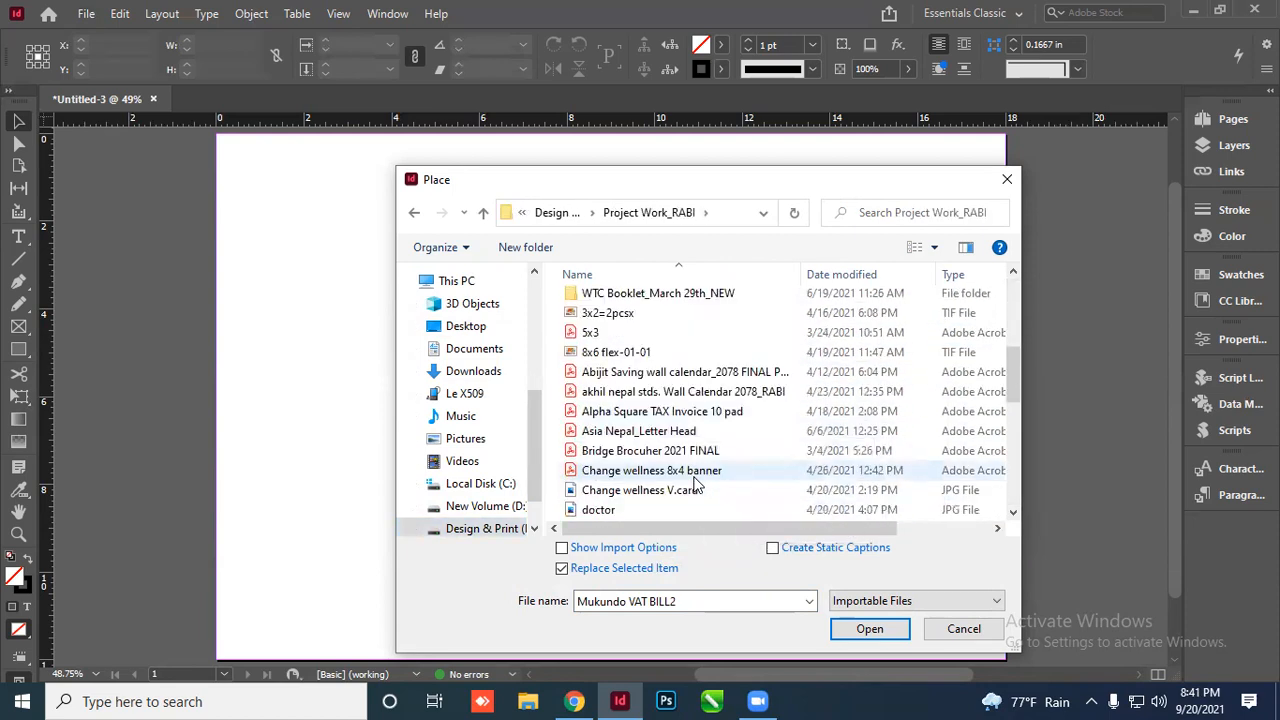
pyautogui.scroll(-1, 697, 484)
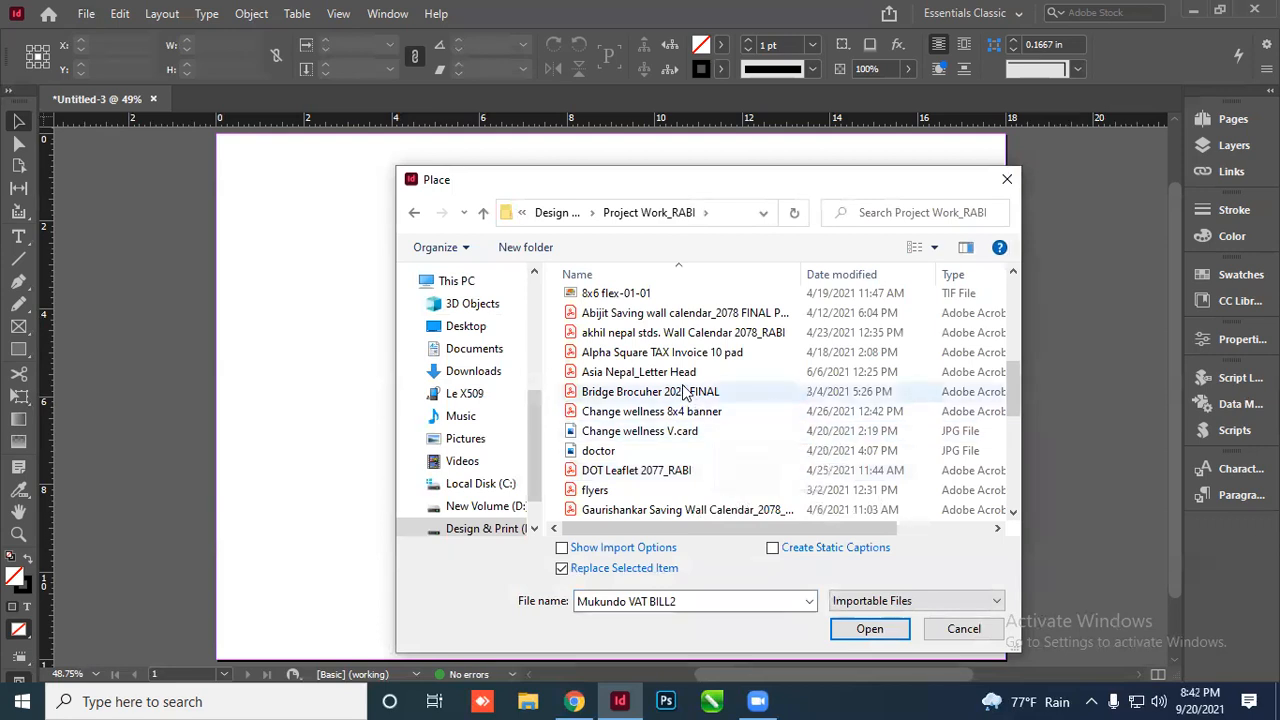
pyautogui.scroll(-2, 700, 436)
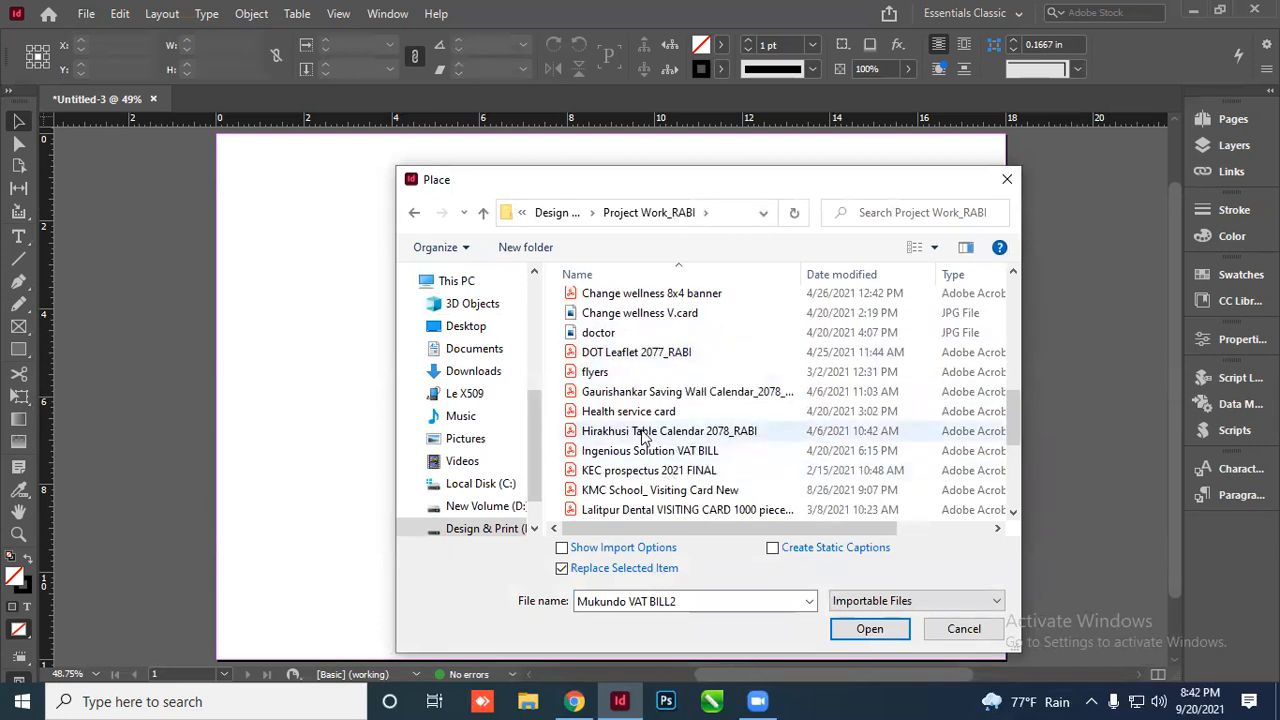
pyautogui.scroll(-1, 648, 485)
pyautogui.scroll(-1, 648, 485)
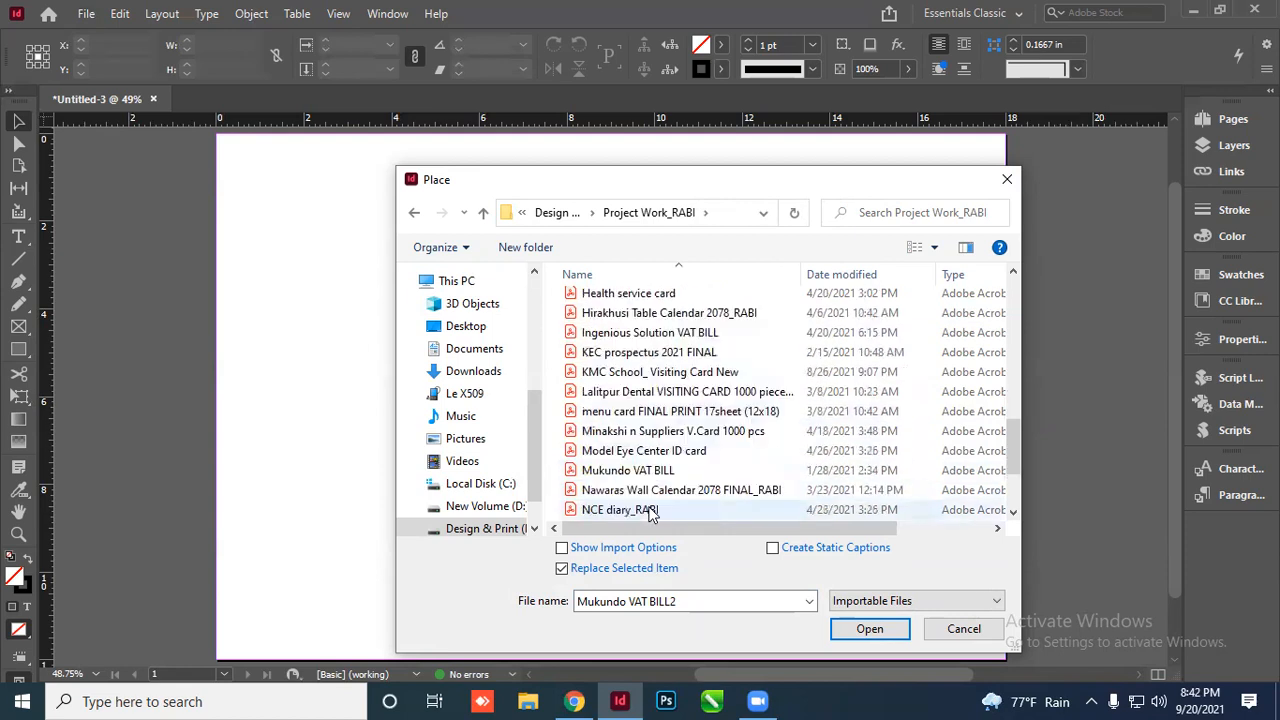
pyautogui.scroll(-2, 660, 480)
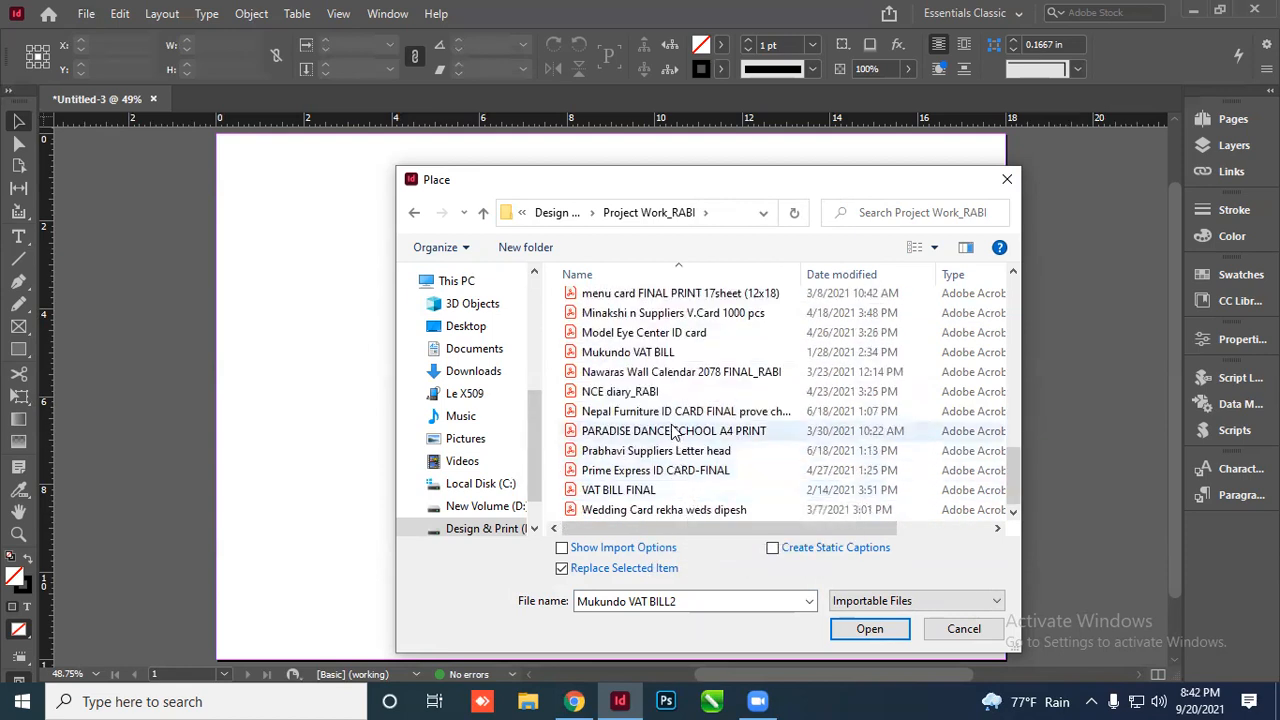
pyautogui.scroll(2, 672, 430)
pyautogui.scroll(1, 672, 430)
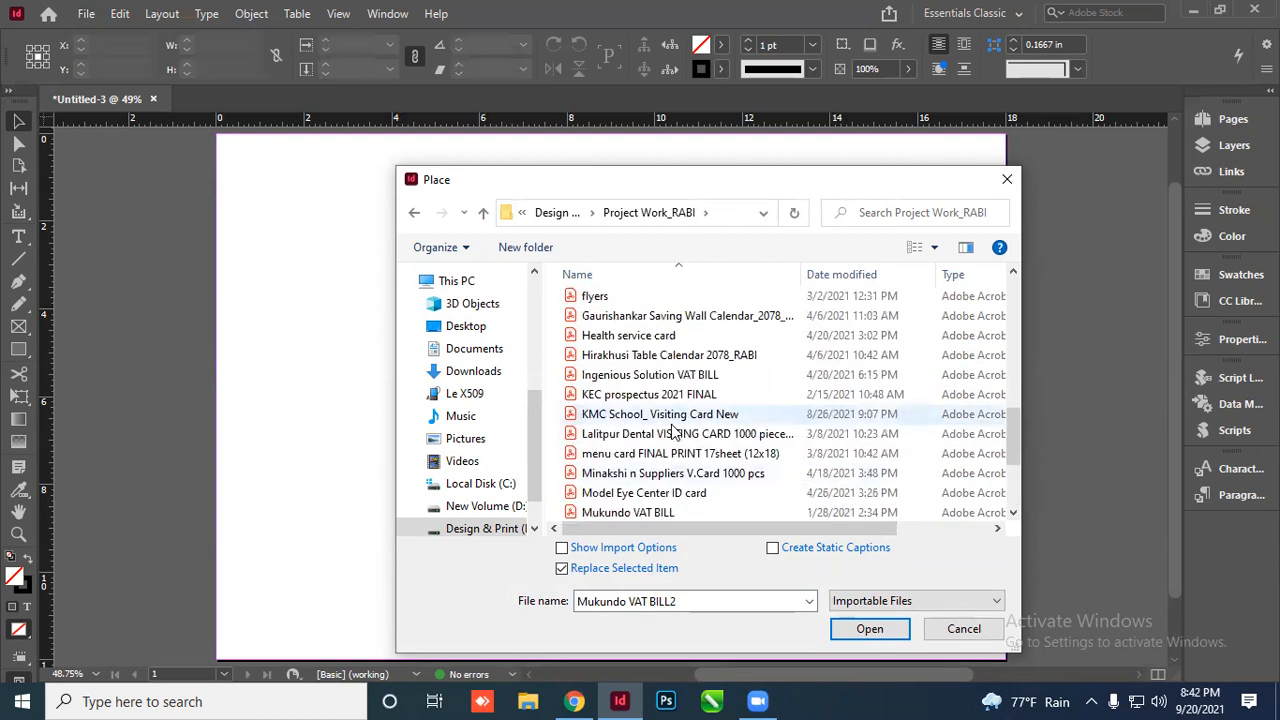
pyautogui.scroll(2, 672, 430)
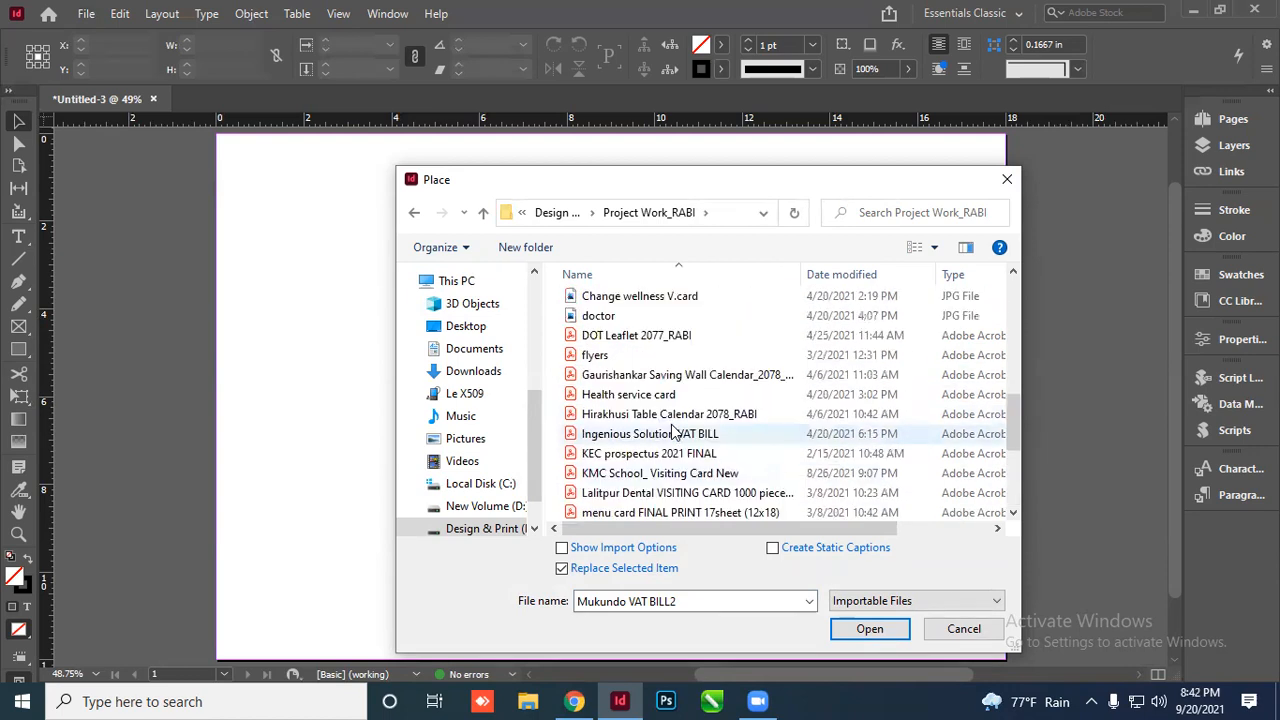
pyautogui.scroll(1, 672, 431)
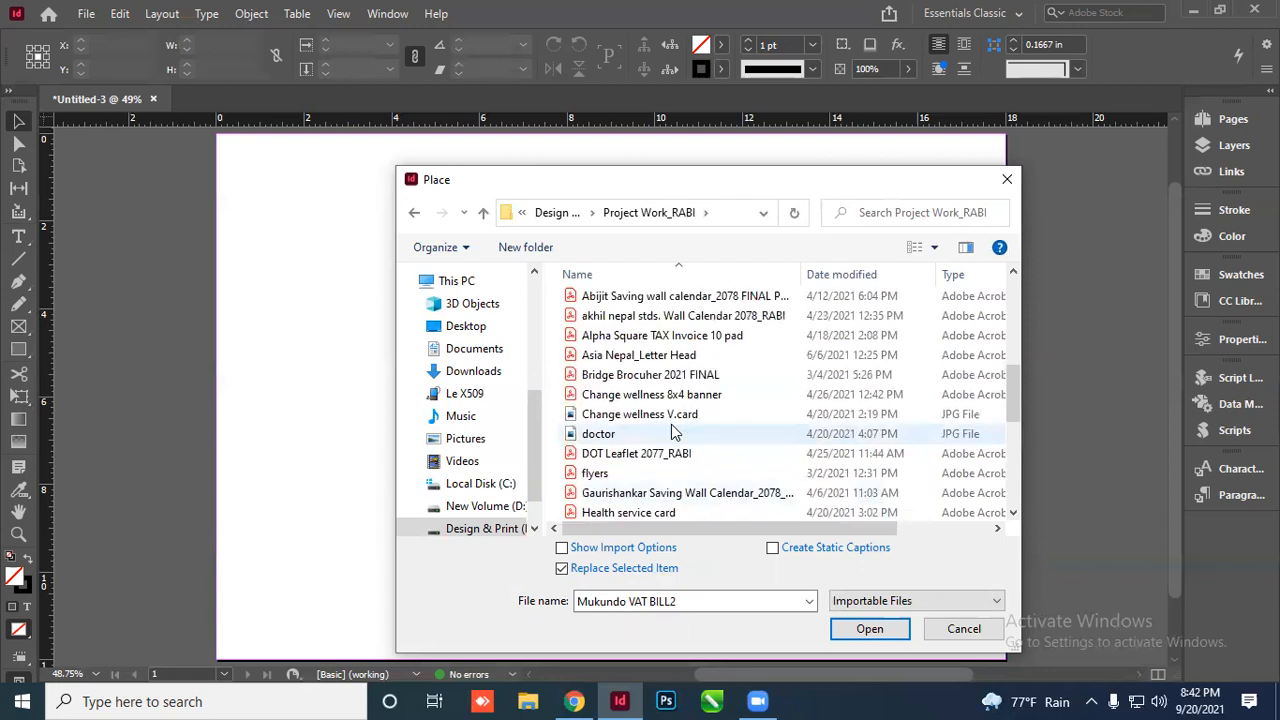
pyautogui.click(671, 395)
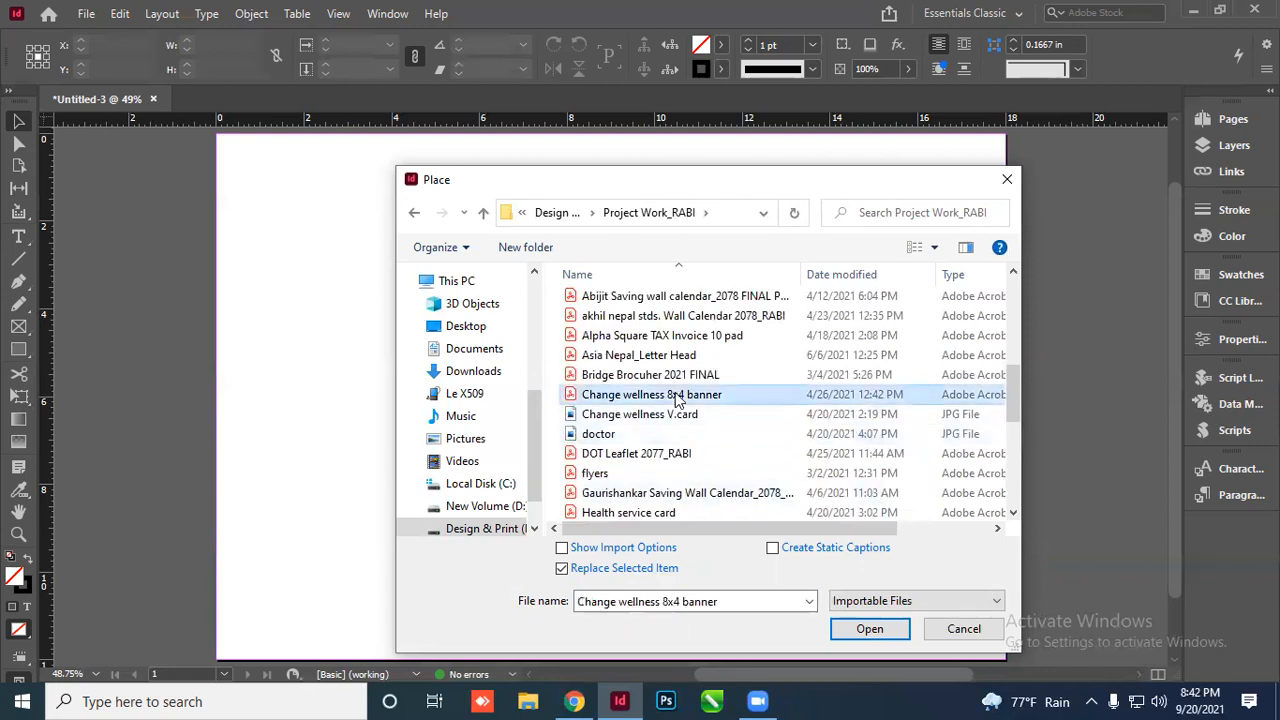
pyautogui.click(667, 418)
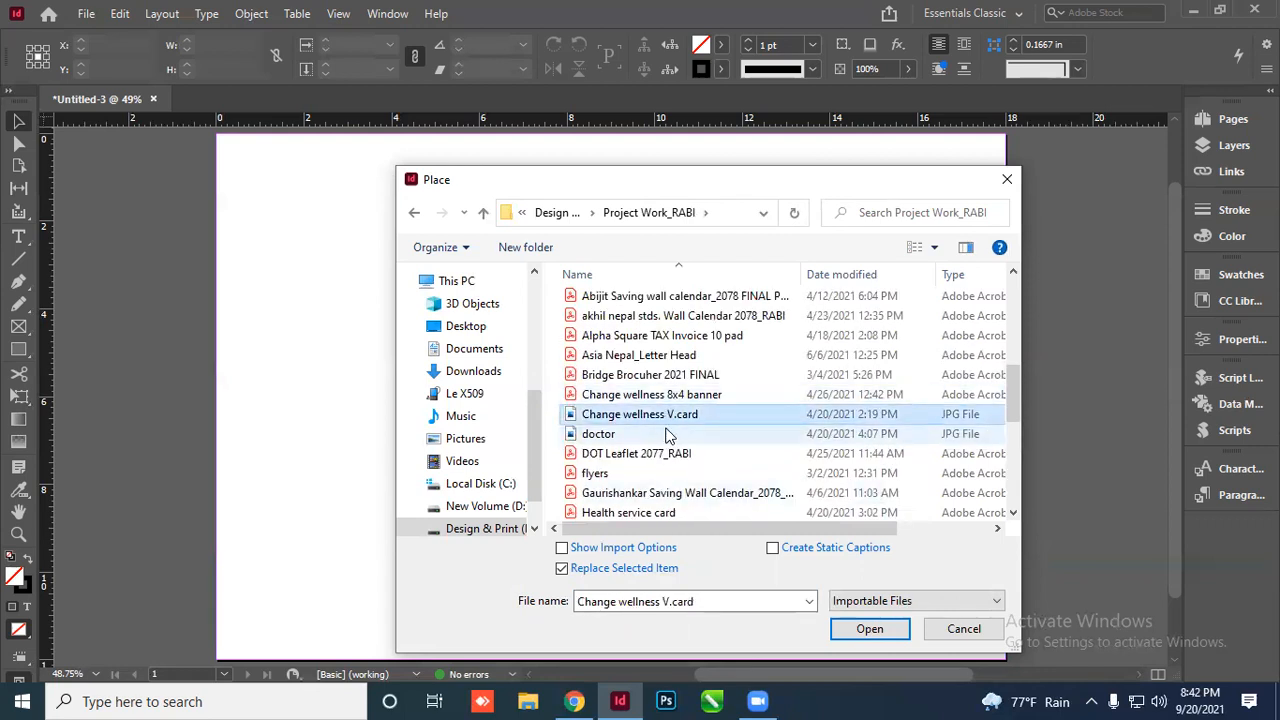
pyautogui.scroll(-3, 668, 436)
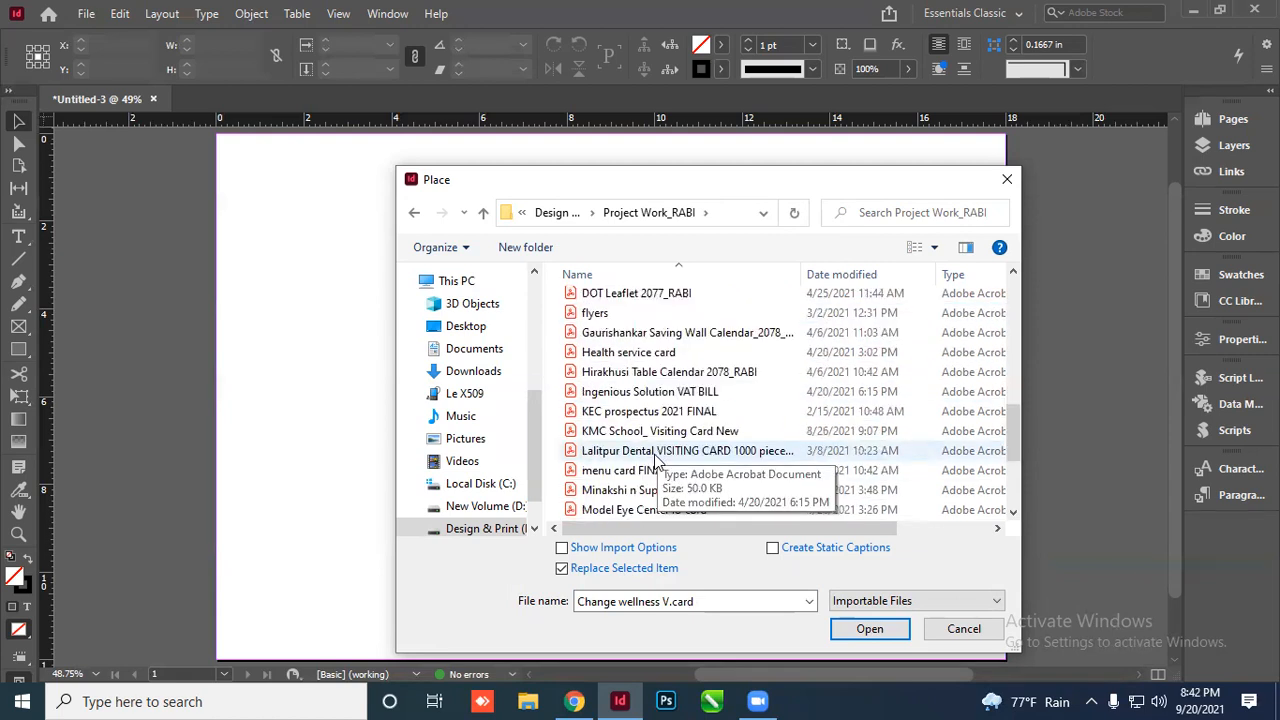
pyautogui.scroll(-1, 655, 460)
pyautogui.click(662, 373)
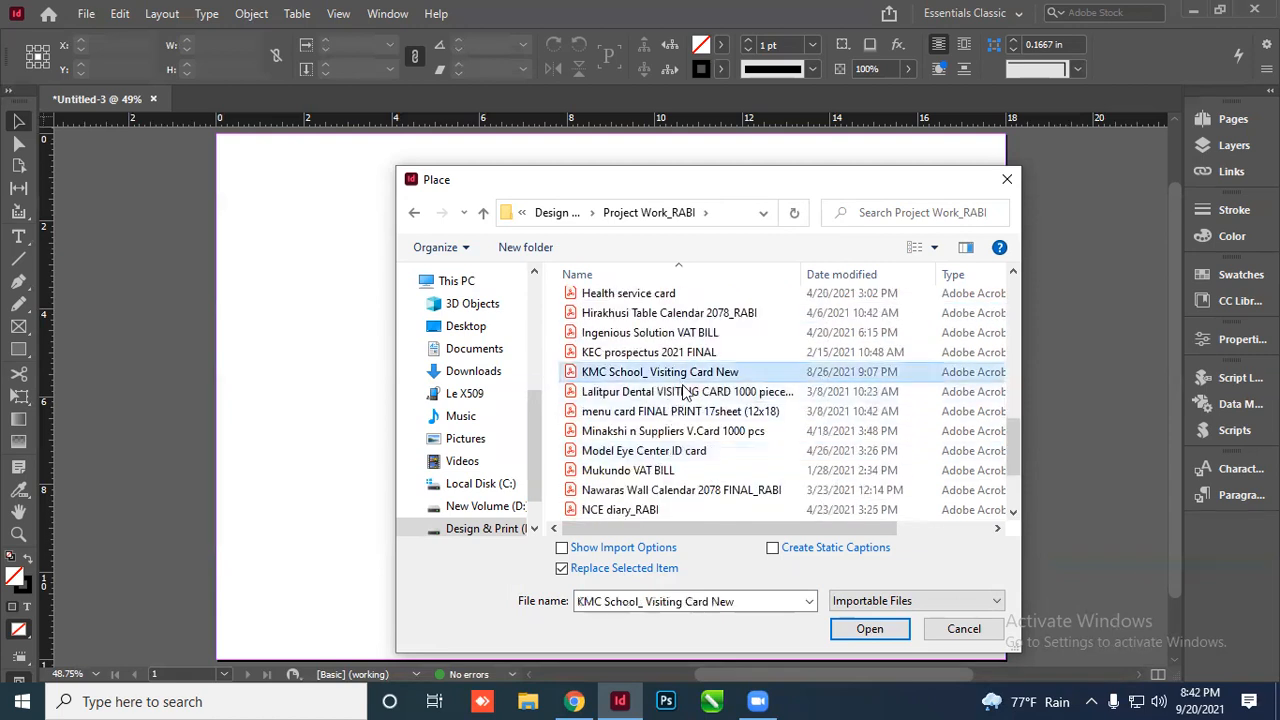
pyautogui.click(868, 629)
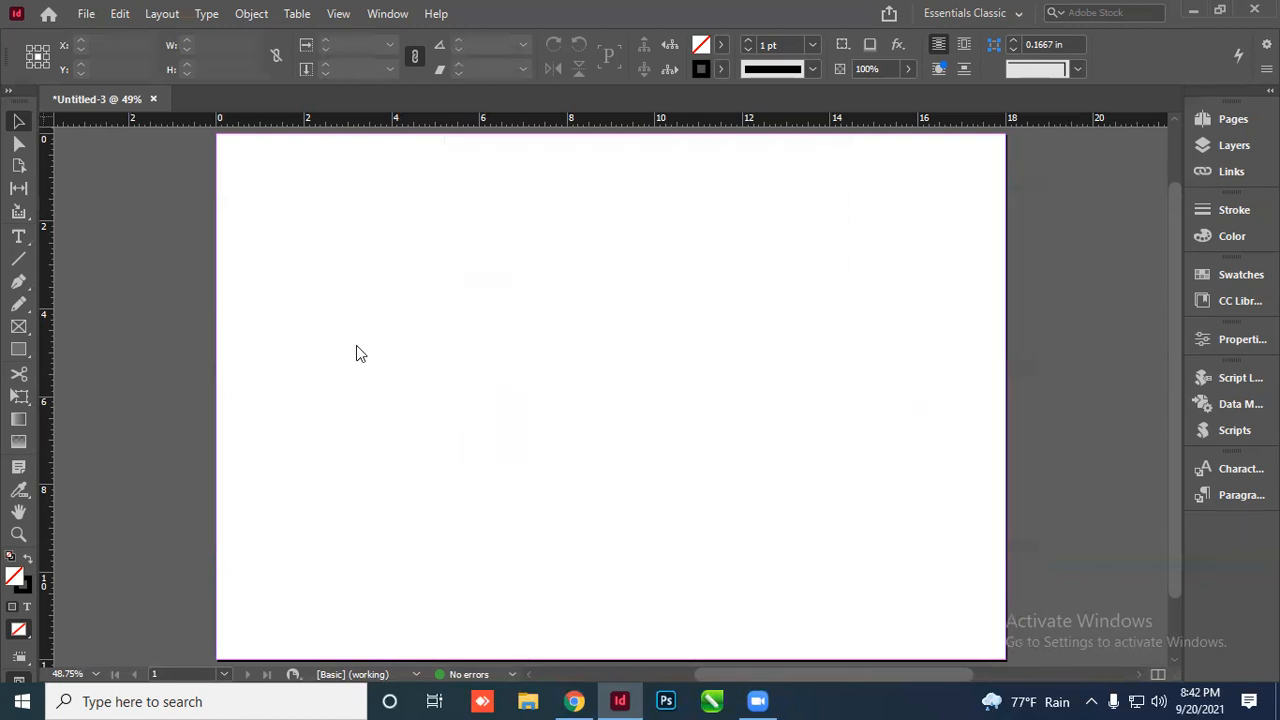
# Drop the KMC visiting card graphic onto the page
pyautogui.click(298, 193)
pyautogui.click(354, 371)
pyautogui.scroll(1, 354, 300)
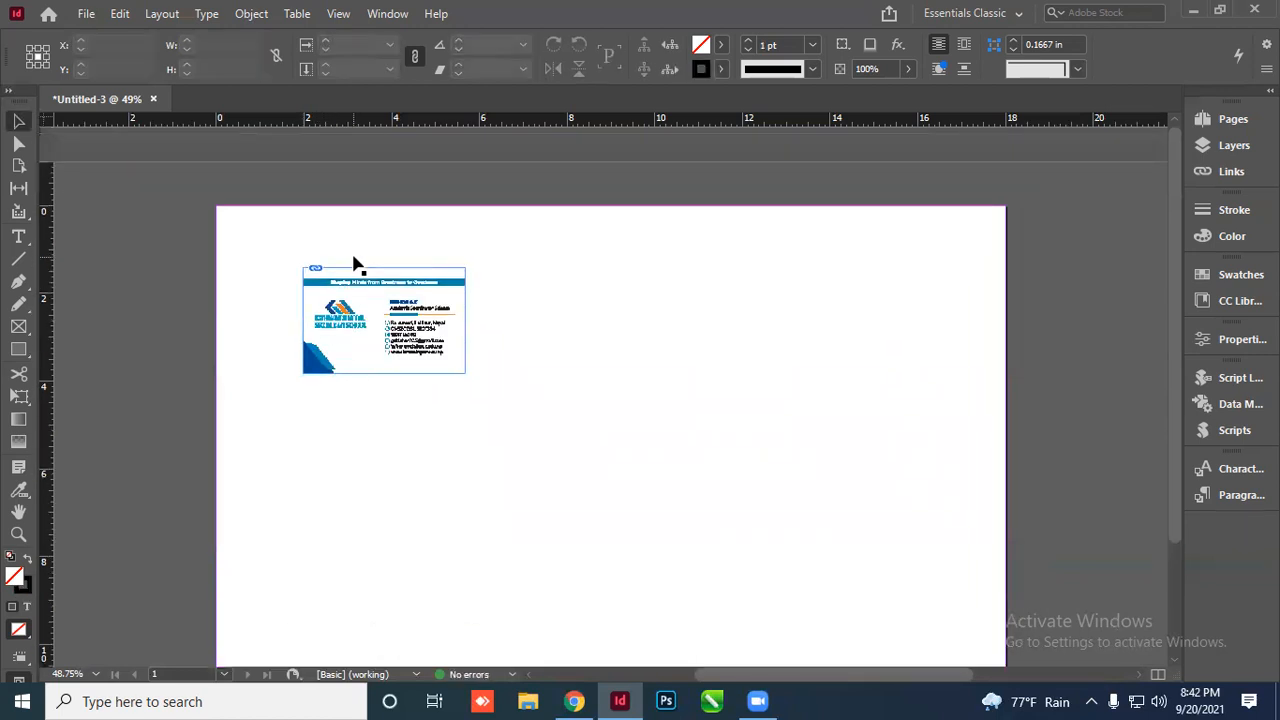
pyautogui.scroll(3, 336, 365)
pyautogui.scroll(-2, 420, 371)
# Switch the ruler measurement units to millimetres
pyautogui.click(451, 284)
pyautogui.scroll(3, 400, 305)
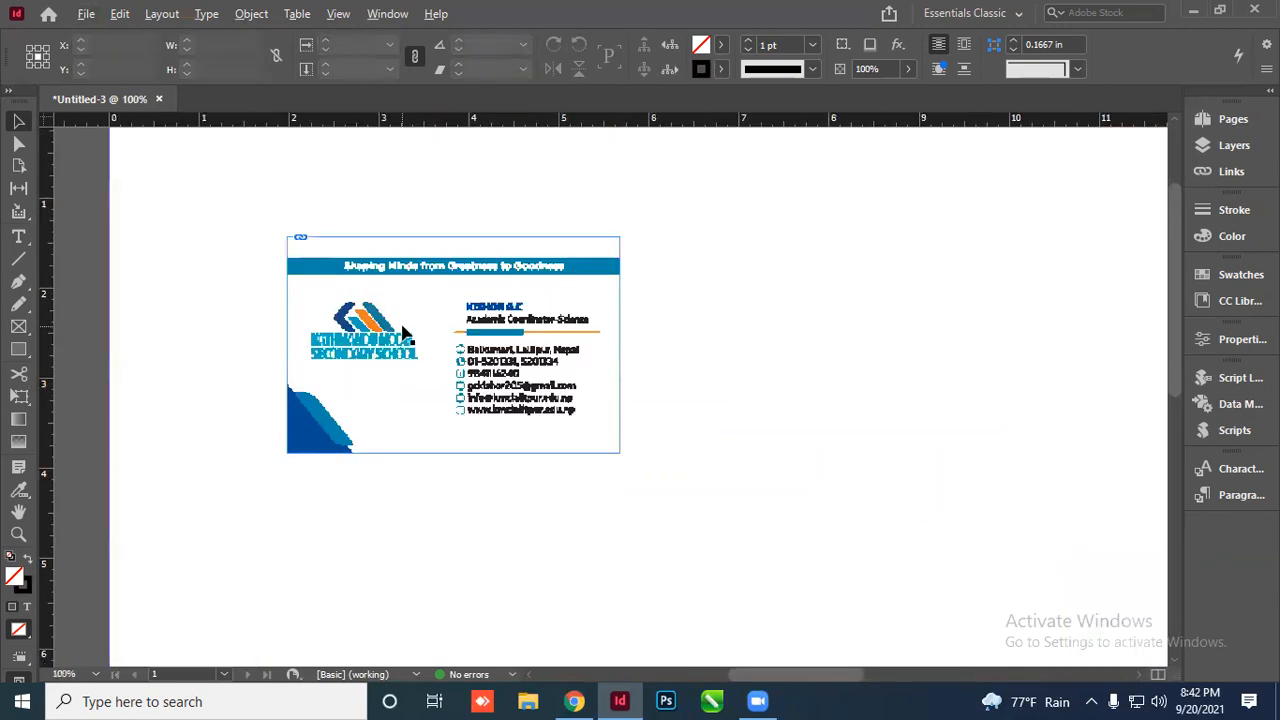
pyautogui.rightClick(48, 123)
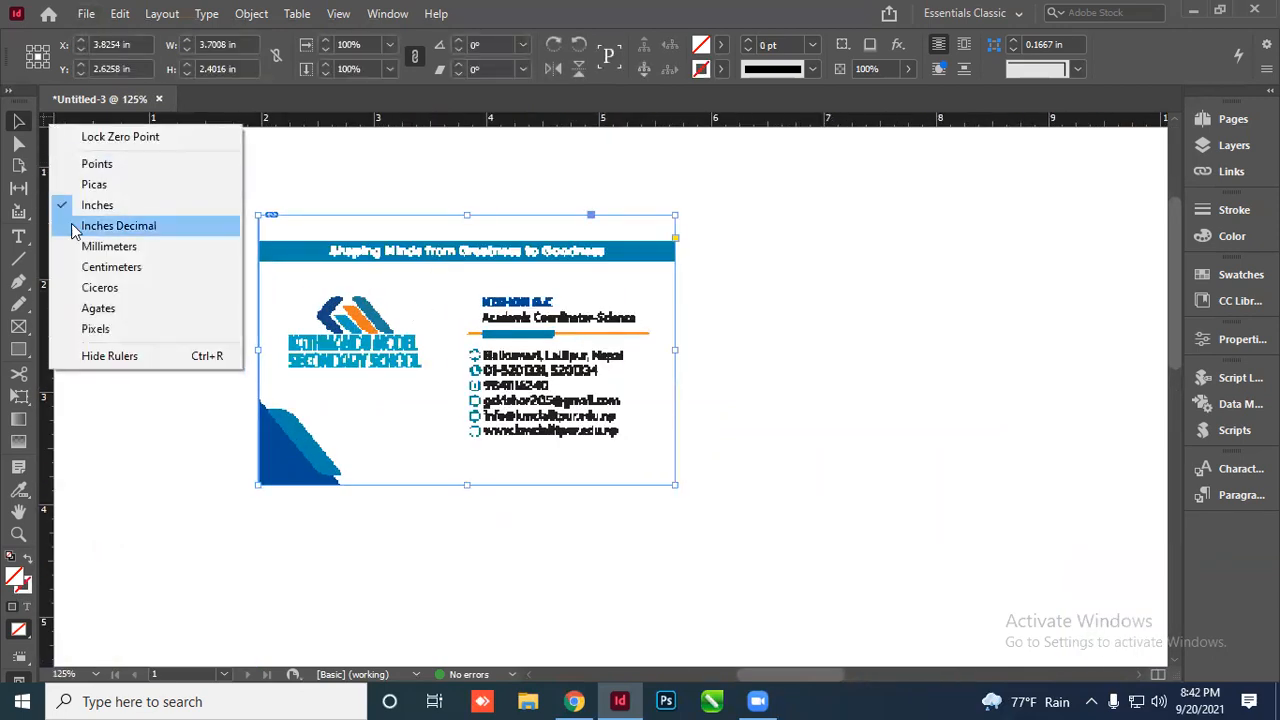
pyautogui.click(97, 246)
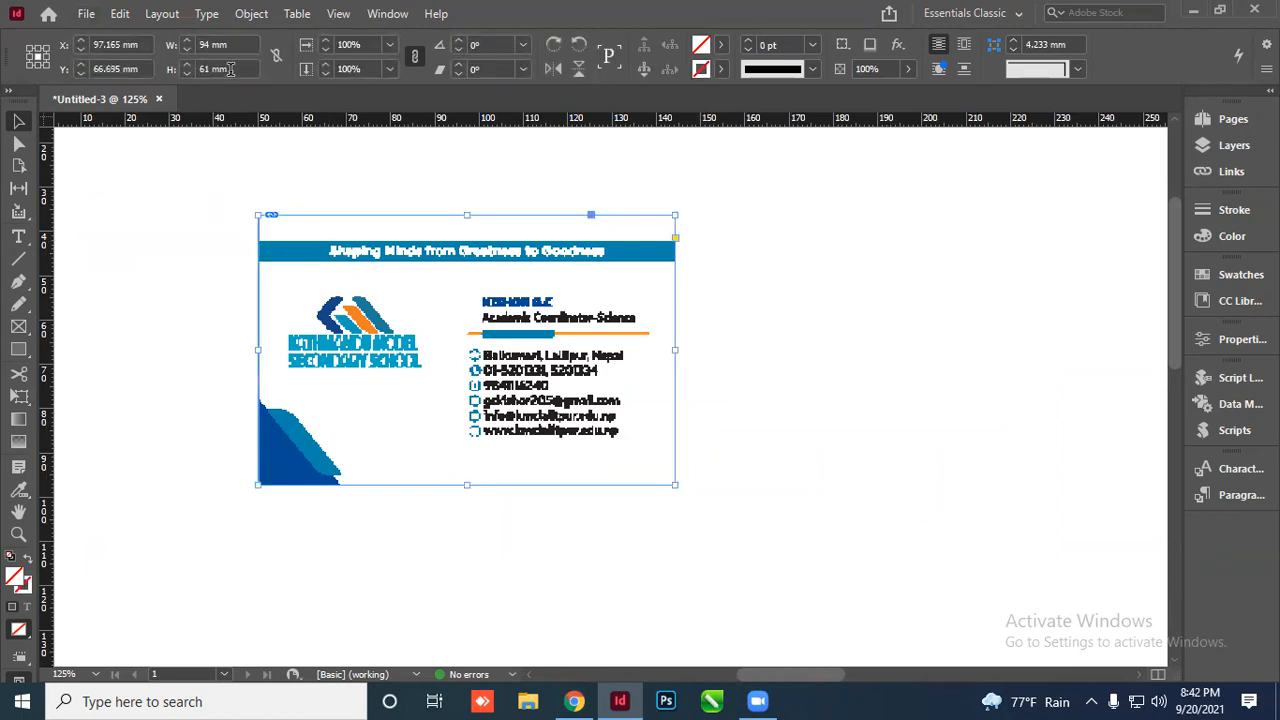
# Resize the card to 88 mm wide and 55 mm high in the Control panel
pyautogui.click(312, 545)
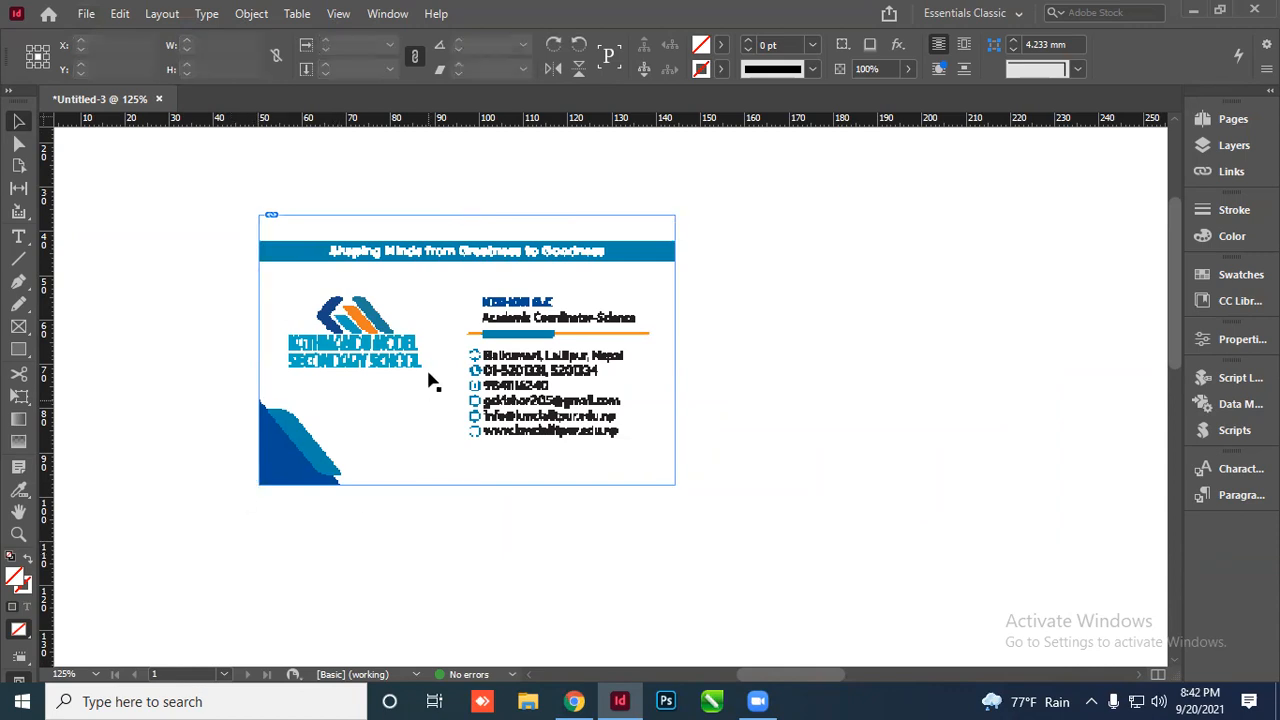
pyautogui.scroll(2, 432, 372)
pyautogui.scroll(-2, 462, 428)
pyautogui.click(486, 302)
pyautogui.click(215, 44)
pyautogui.write('88')
pyautogui.press('Tab')
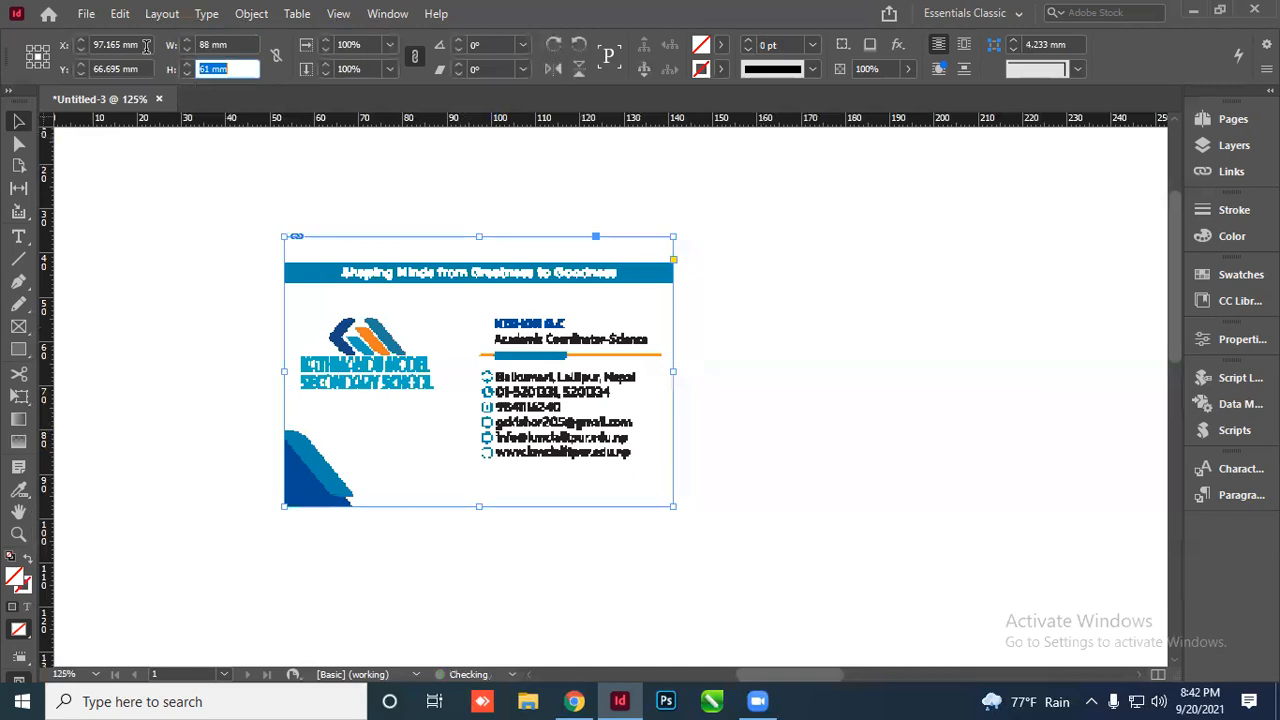
pyautogui.write('55')
pyautogui.press('Tab')
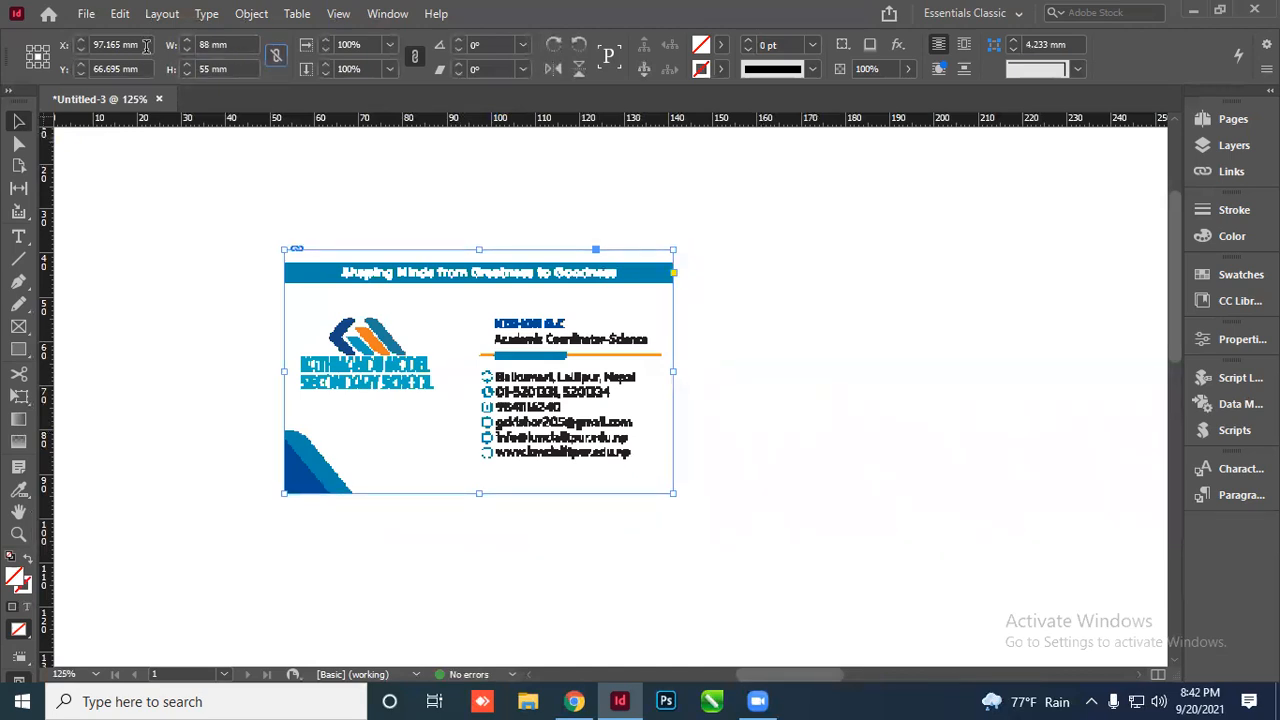
pyautogui.click(778, 367)
# Select the 94 × 61 mm card frame, nudging it slightly left
pyautogui.scroll(3, 502, 332)
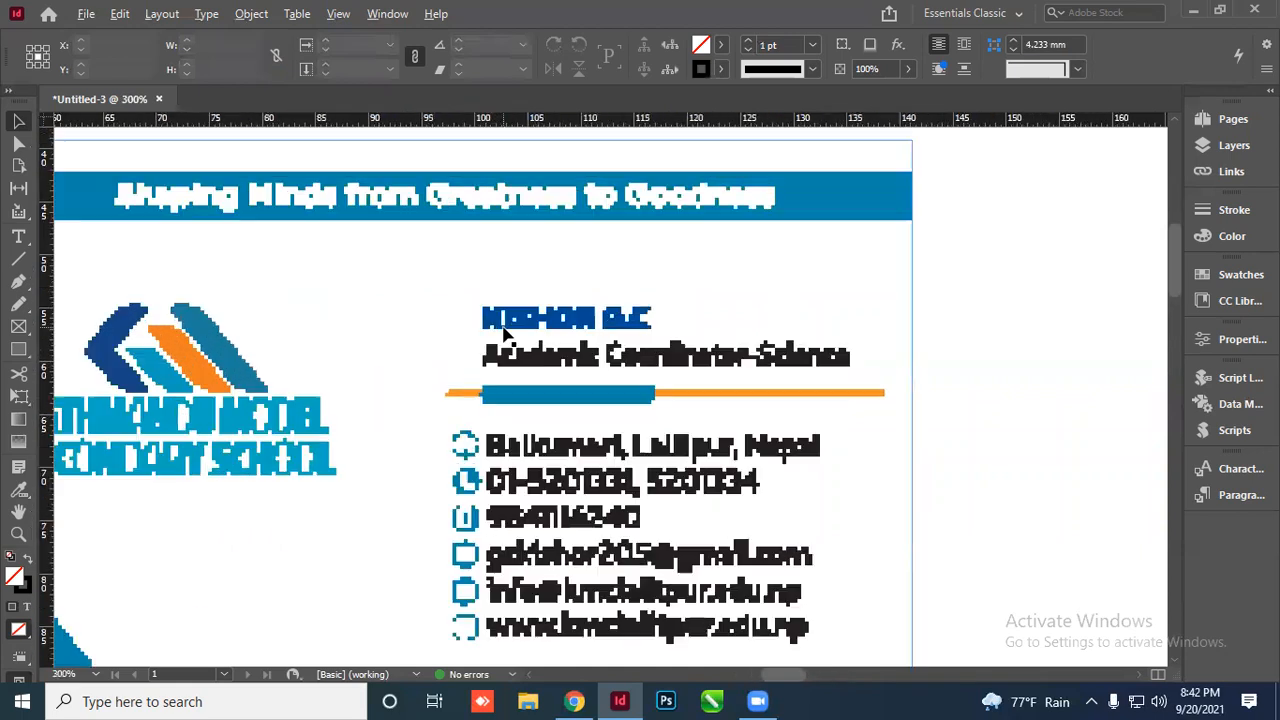
pyautogui.scroll(-2, 504, 334)
pyautogui.click(690, 415)
pyautogui.click(808, 406)
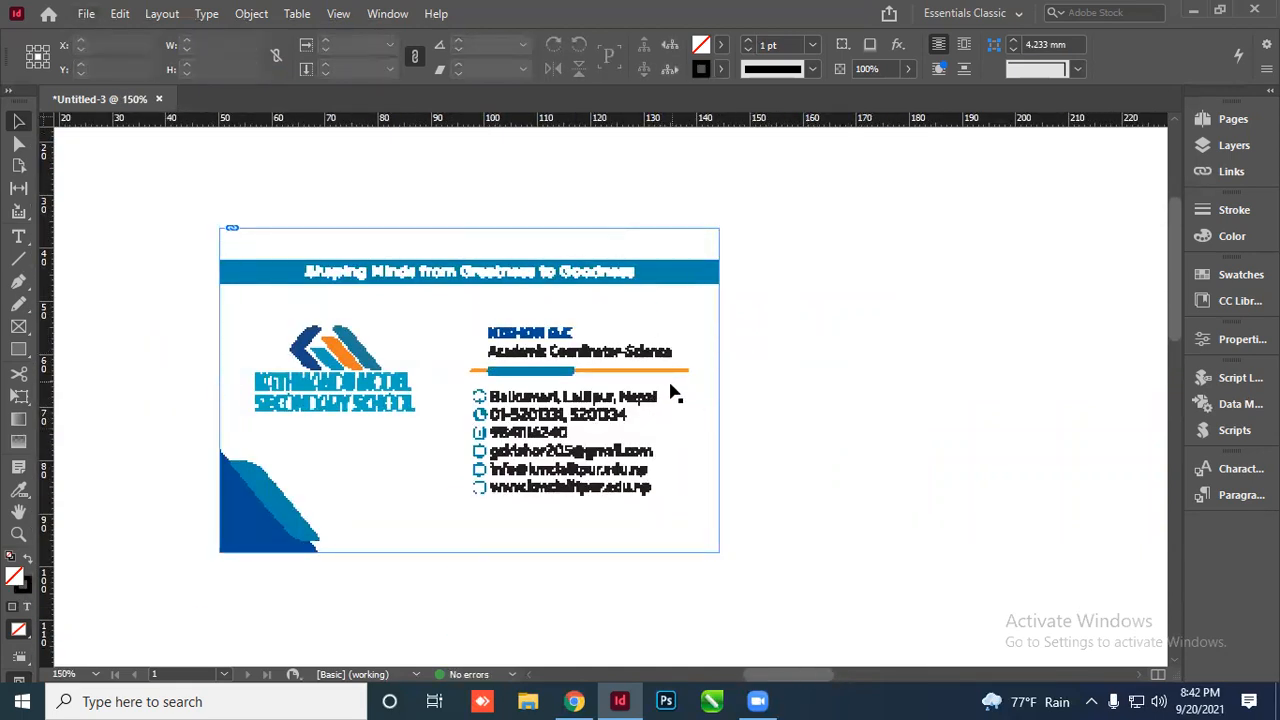
pyautogui.click(718, 350)
pyautogui.click(752, 430)
pyautogui.moveTo(686, 310); pyautogui.dragTo(667, 305)
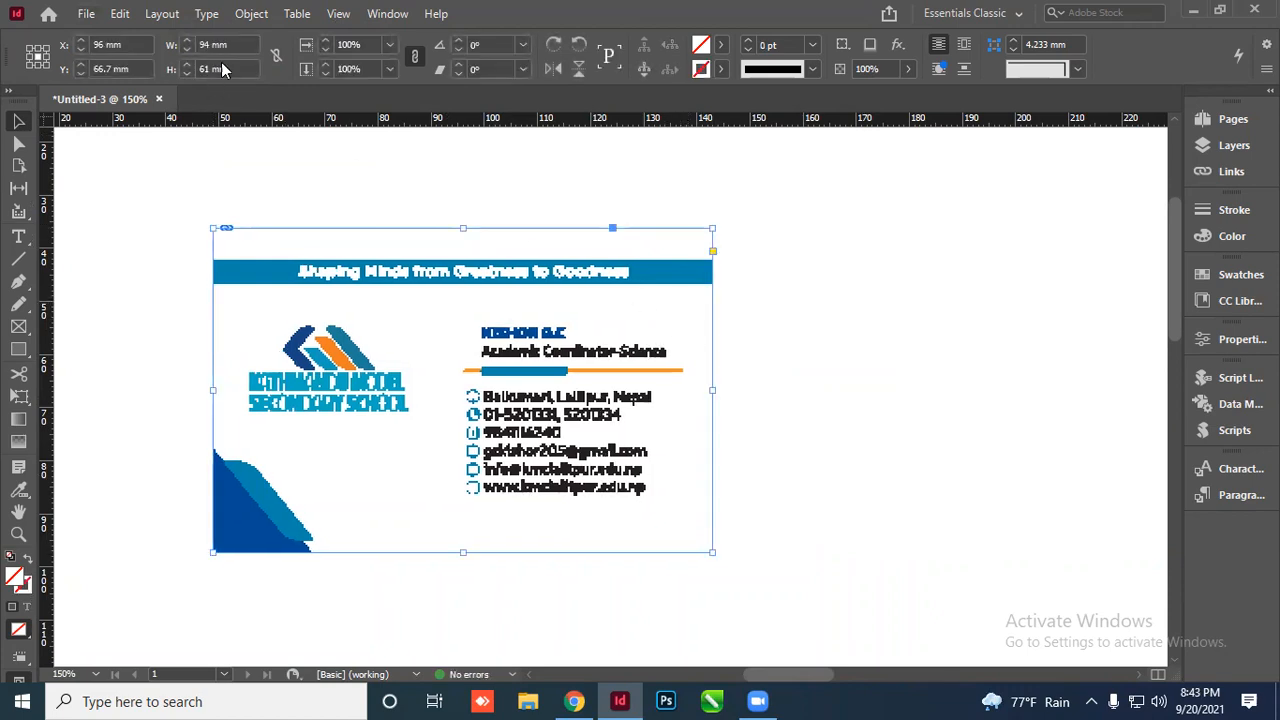
# Set the card frame's W to 88 mm and H to 55 mm
pyautogui.click(240, 44)
pyautogui.write('88')
pyautogui.press('Tab')
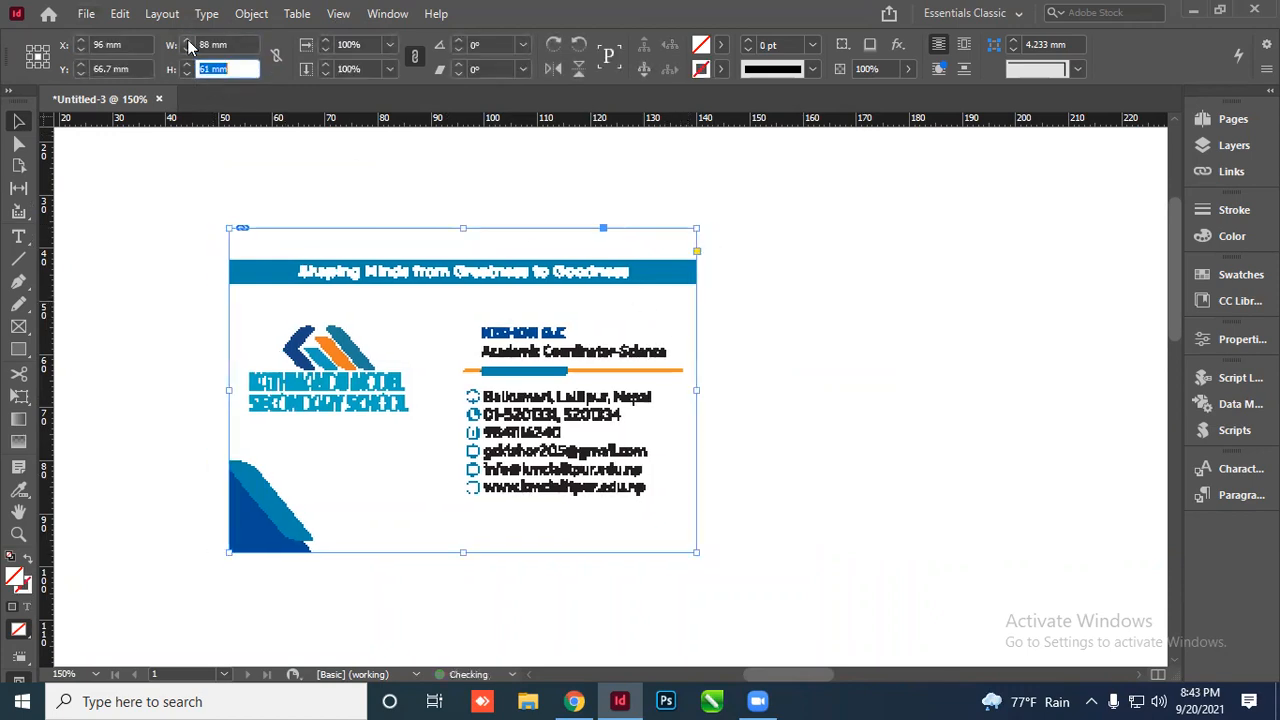
pyautogui.write('55')
pyautogui.press('Tab')
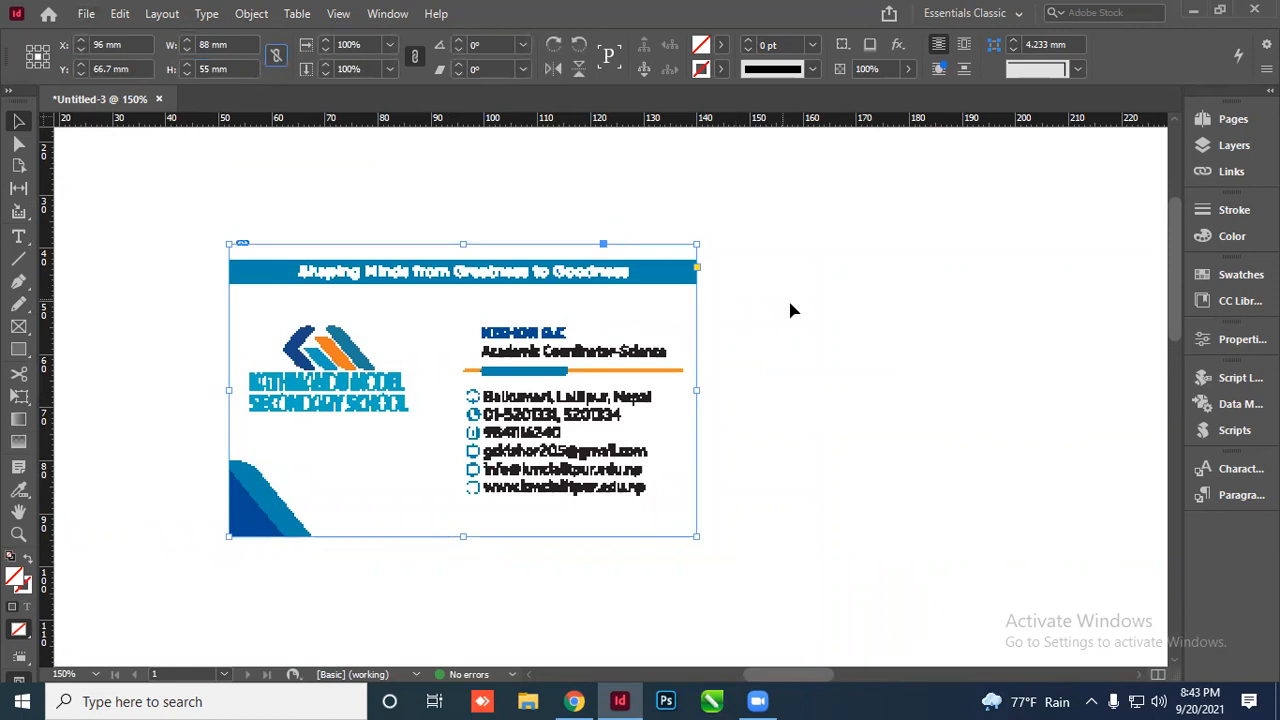
pyautogui.click(791, 309)
pyautogui.scroll(3, 509, 323)
pyautogui.scroll(-5, 509, 323)
pyautogui.moveTo(454, 380); pyautogui.dragTo(455, 337)
pyautogui.scroll(-2, 455, 337)
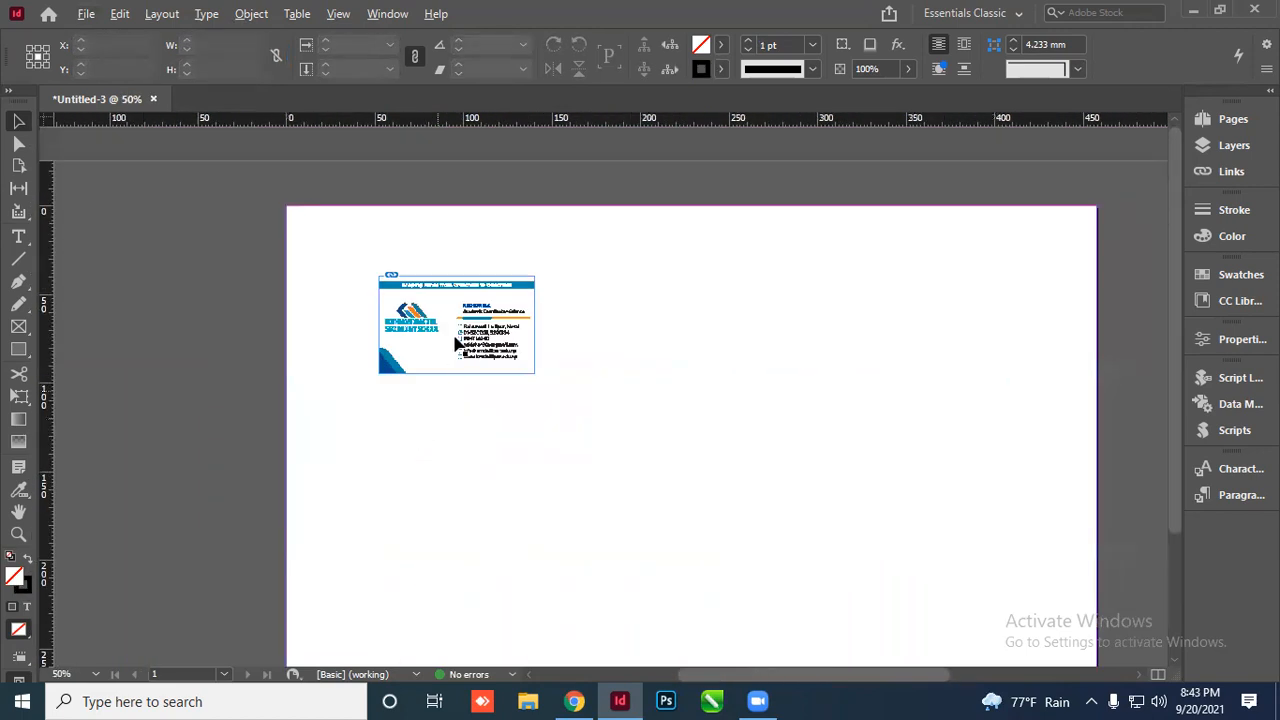
pyautogui.scroll(5, 456, 303)
pyautogui.scroll(-1, 452, 283)
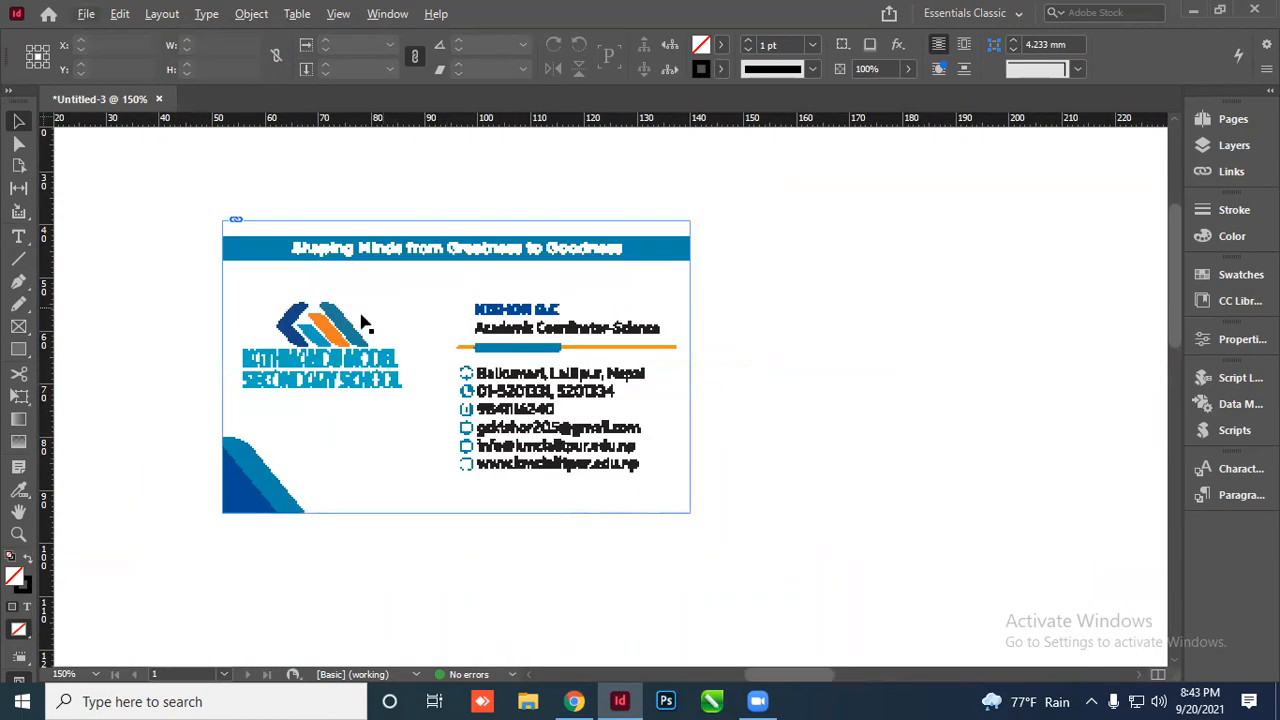
# Set the card's Display Performance to High Quality Display
pyautogui.scroll(1, 397, 316)
pyautogui.rightClick(433, 266)
pyautogui.moveTo(491, 476)
pyautogui.click(826, 518)
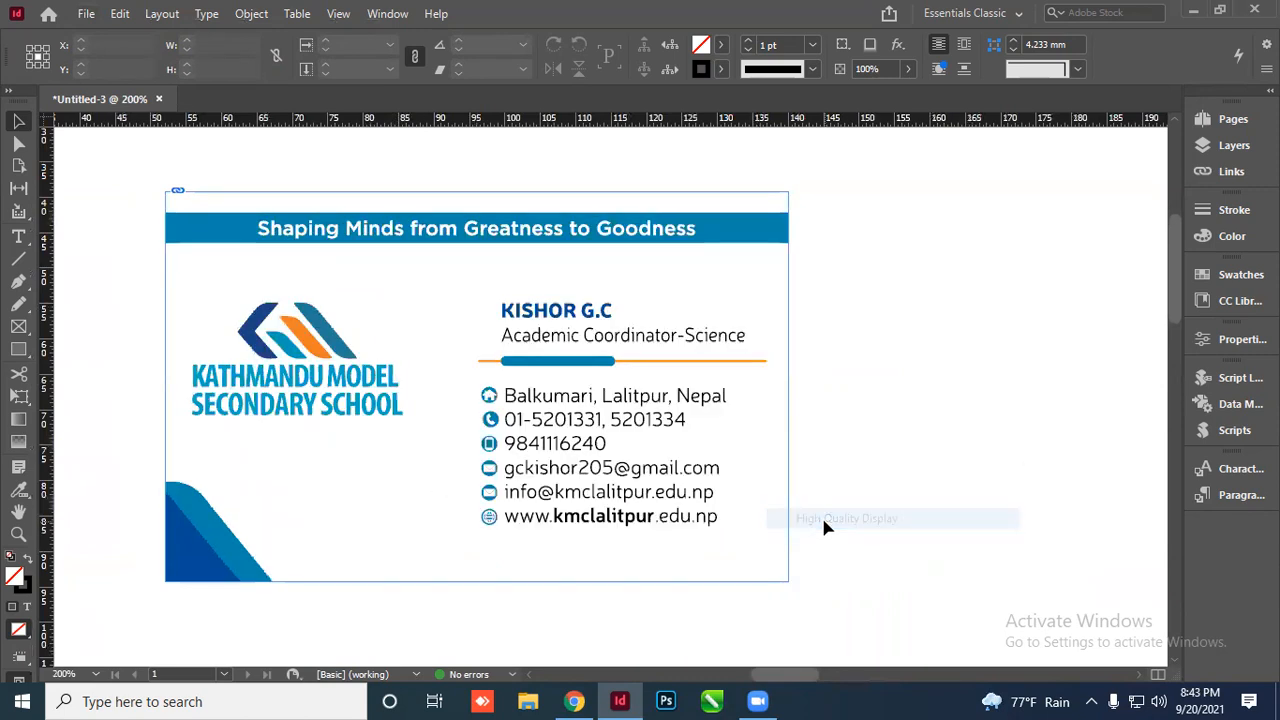
pyautogui.scroll(2, 557, 351)
pyautogui.scroll(-3, 477, 414)
pyautogui.scroll(4, 603, 380)
pyautogui.scroll(5, 563, 423)
pyautogui.scroll(-8, 550, 420)
pyautogui.scroll(1, 526, 389)
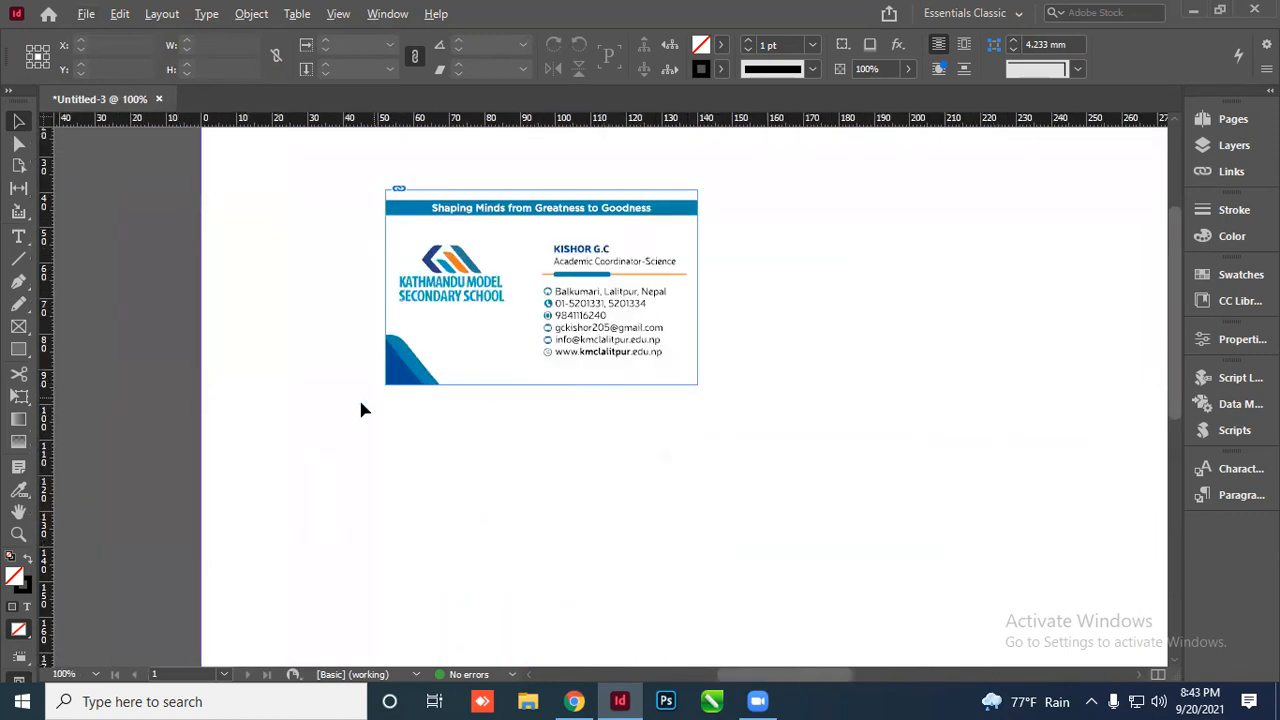
pyautogui.scroll(-1, 400, 415)
pyautogui.scroll(1, 450, 428)
# Drag the visiting card to a new position further left on the page
pyautogui.click(547, 350)
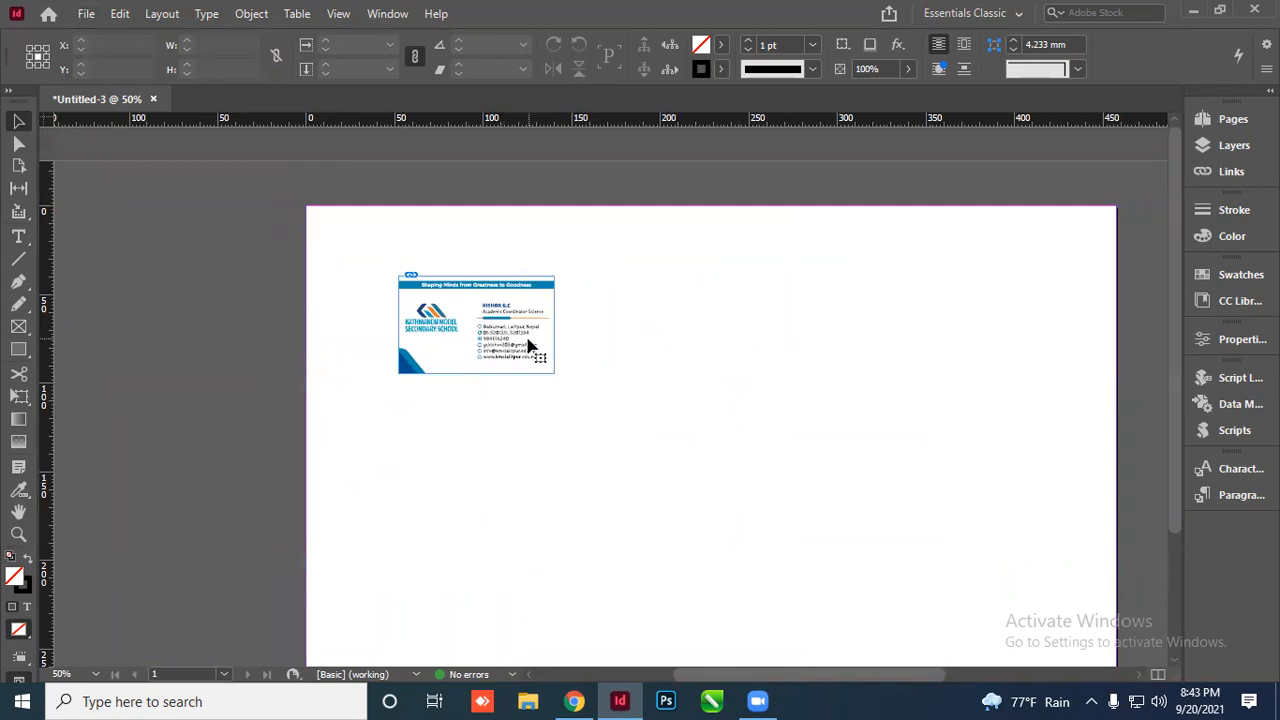
pyautogui.click(528, 349)
pyautogui.click(720, 442)
pyautogui.click(465, 347)
pyautogui.scroll(6, 465, 347)
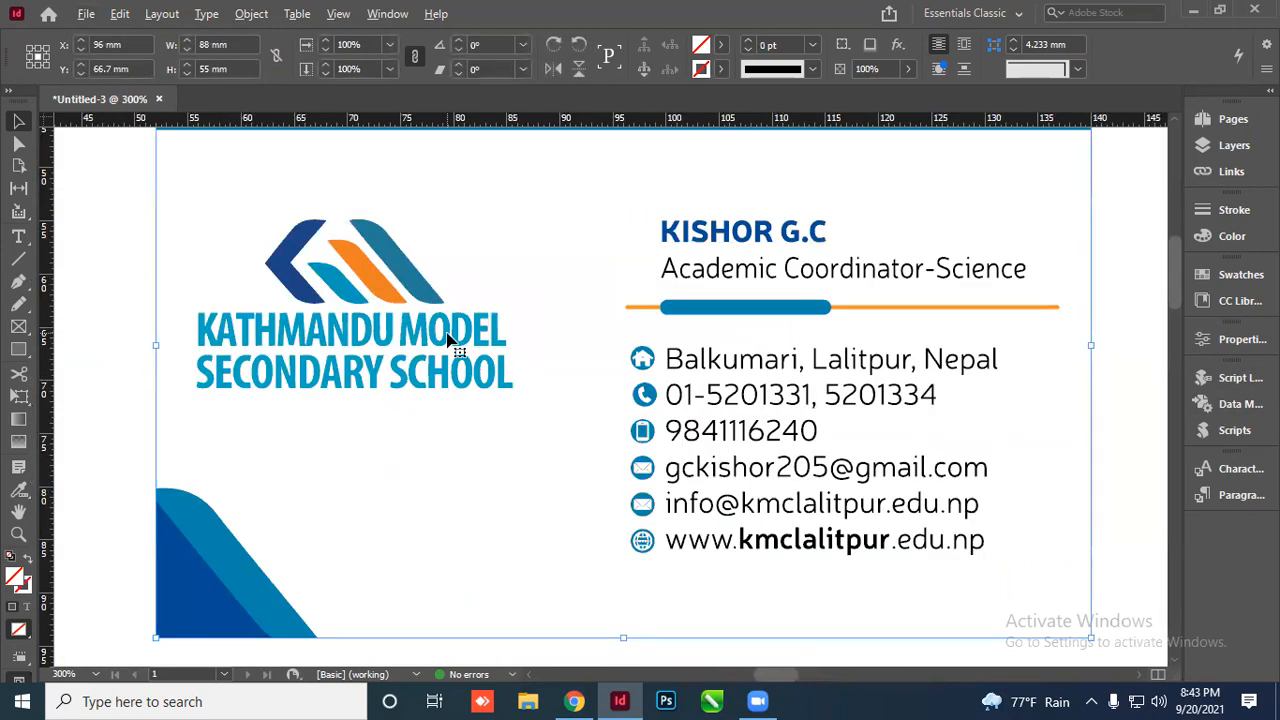
pyautogui.scroll(-3, 410, 364)
pyautogui.moveTo(591, 386); pyautogui.dragTo(481, 358)
pyautogui.scroll(-2, 497, 412)
pyautogui.scroll(3, 551, 348)
pyautogui.scroll(-2, 509, 371)
pyautogui.click(752, 409)
pyautogui.scroll(-1, 470, 421)
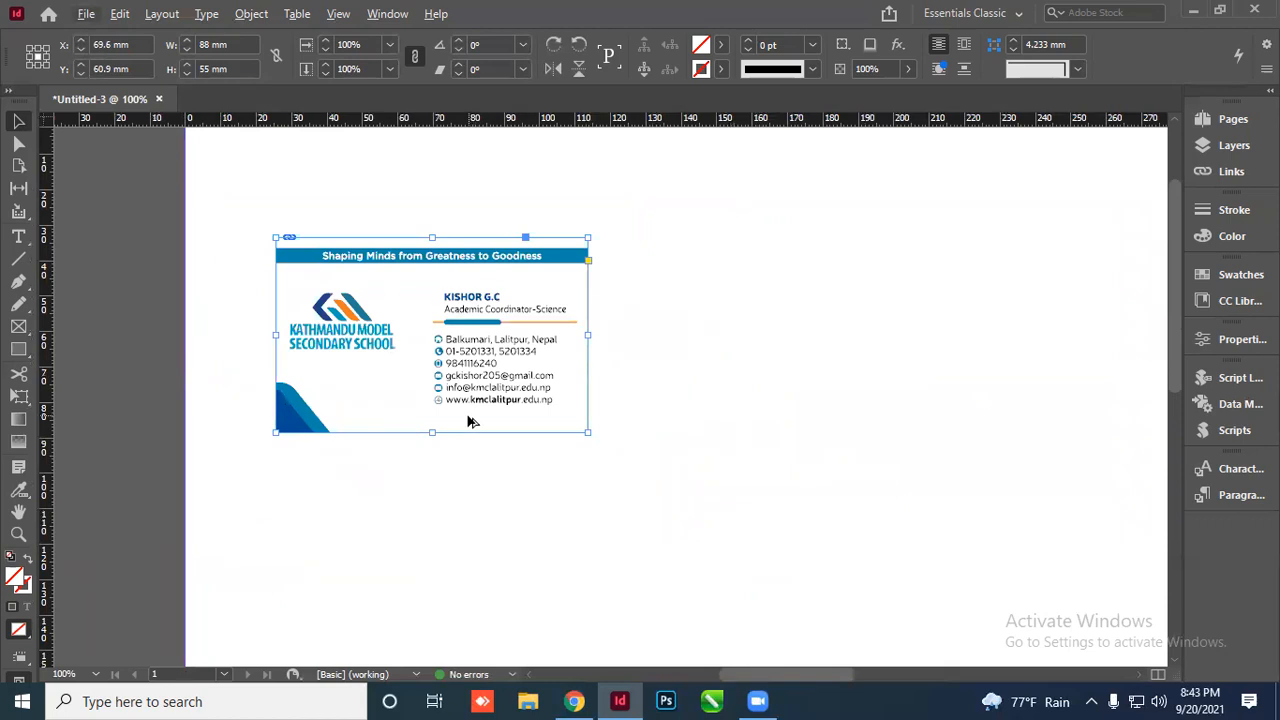
pyautogui.click(470, 653)
pyautogui.scroll(2, 470, 653)
pyautogui.scroll(-2, 405, 405)
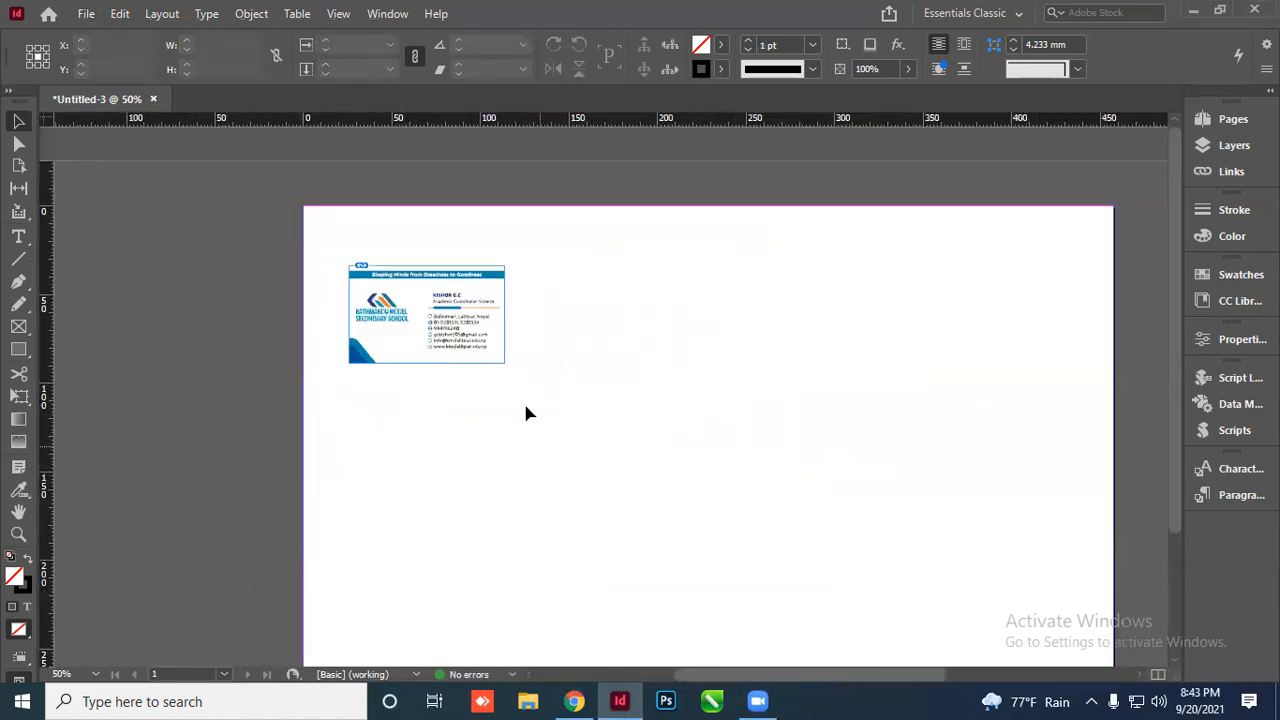
# Align the visiting card to the page's left and top edges, then deselect it
pyautogui.click(466, 284)
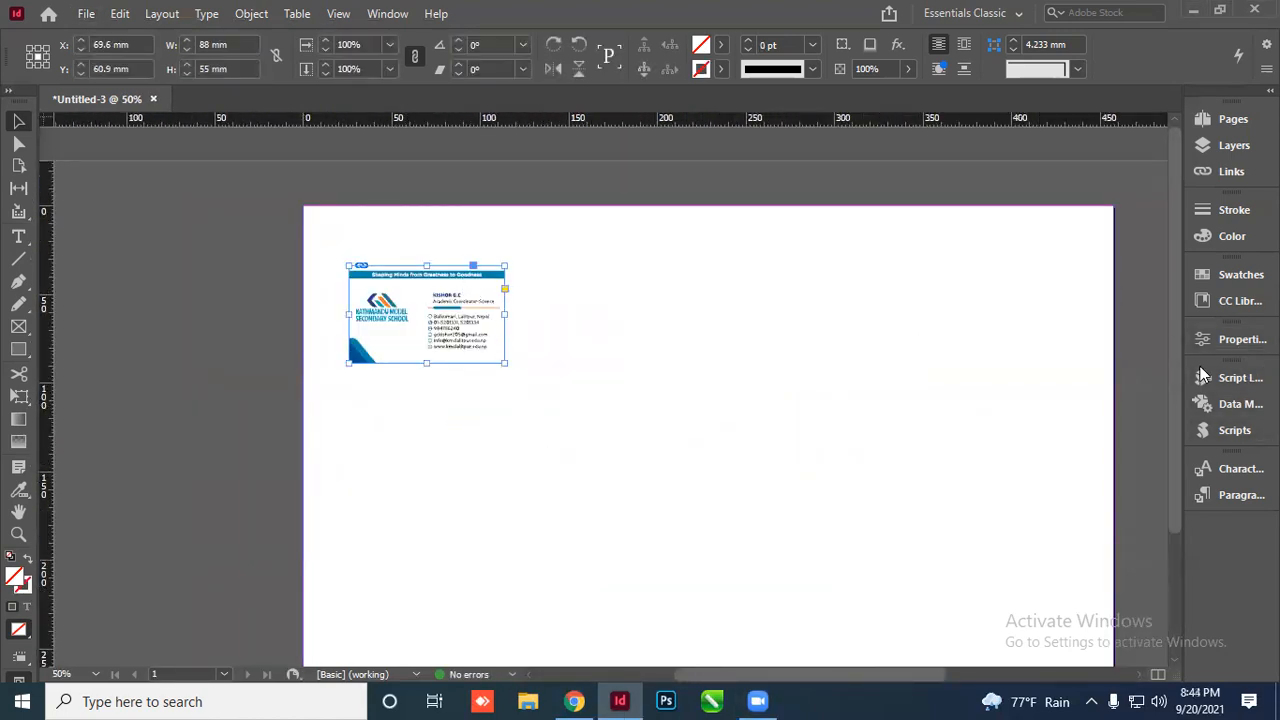
pyautogui.click(1238, 339)
pyautogui.click(1000, 452)
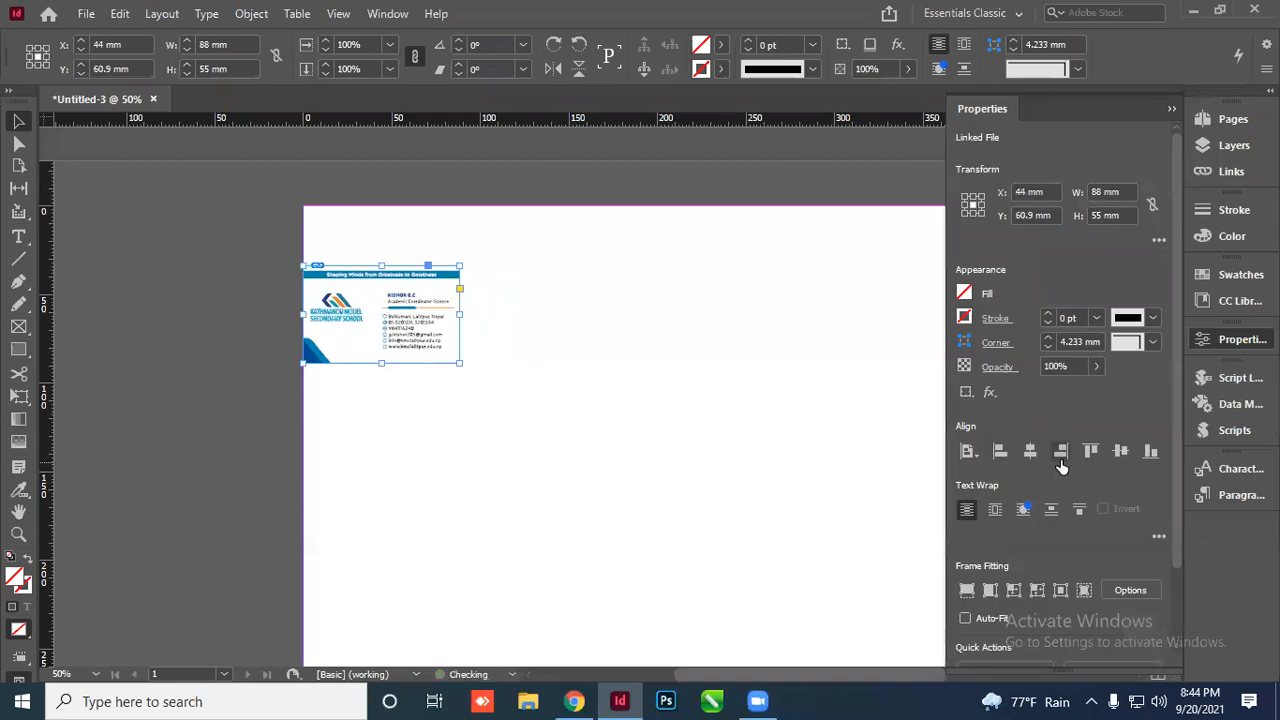
pyautogui.click(1091, 451)
pyautogui.hotkey('ctrl', 'shift', 'a')
pyautogui.click(1171, 108)
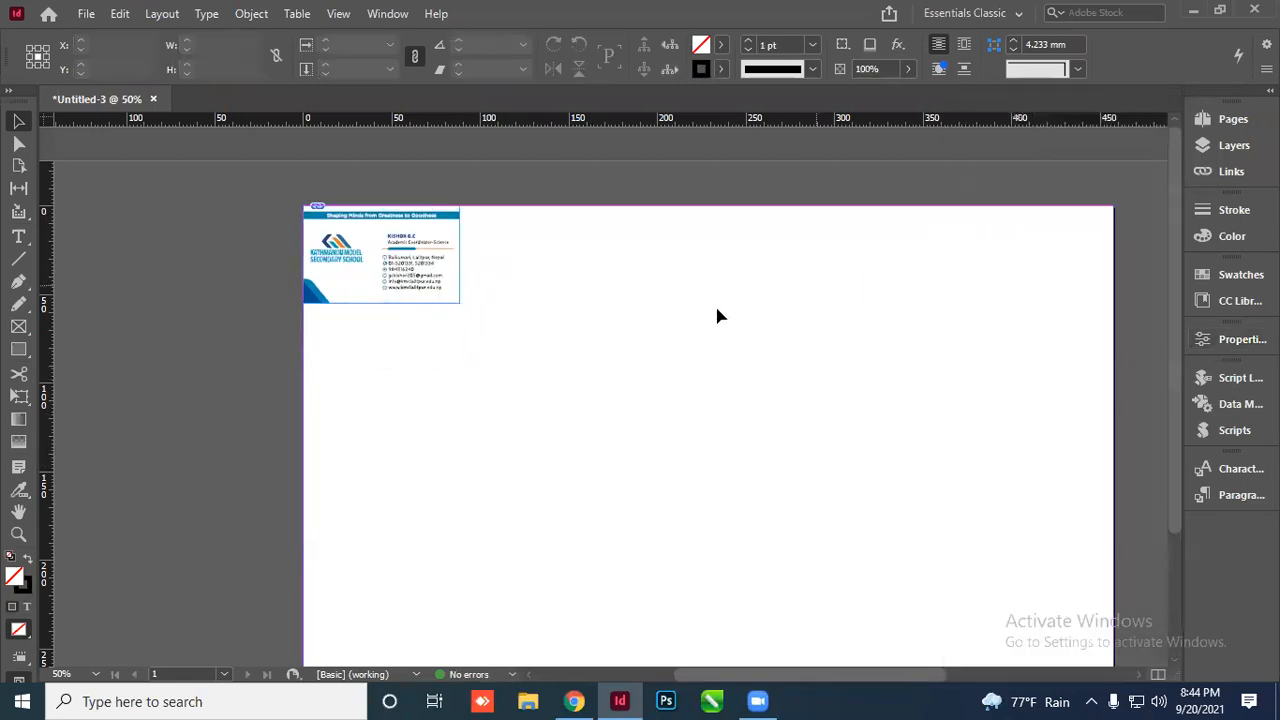
# Alt-drag two copies of the card rightward, making a row of three
pyautogui.hotkey('ctrl', '-')
pyautogui.scroll(1, 955, 295)
pyautogui.scroll(-1, 760, 302)
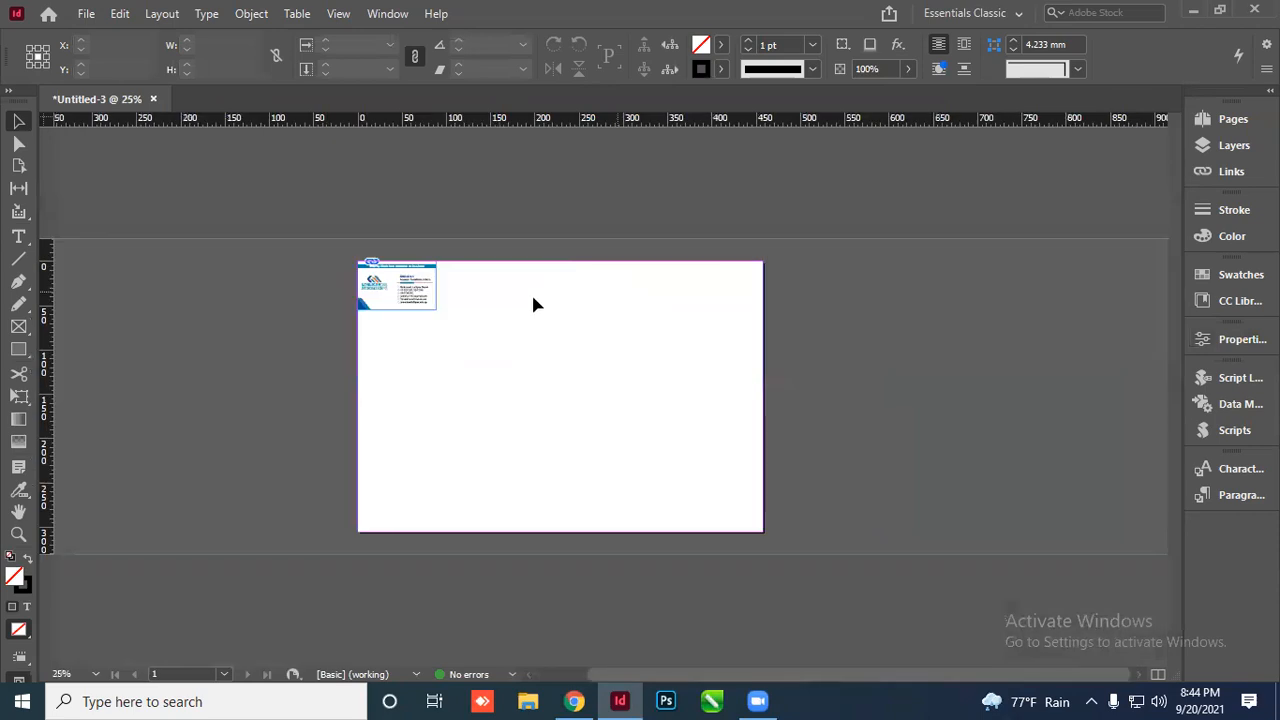
pyautogui.scroll(1, 449, 316)
pyautogui.moveTo(420, 246); pyautogui.dragTo(571, 243)
pyautogui.click(566, 358)
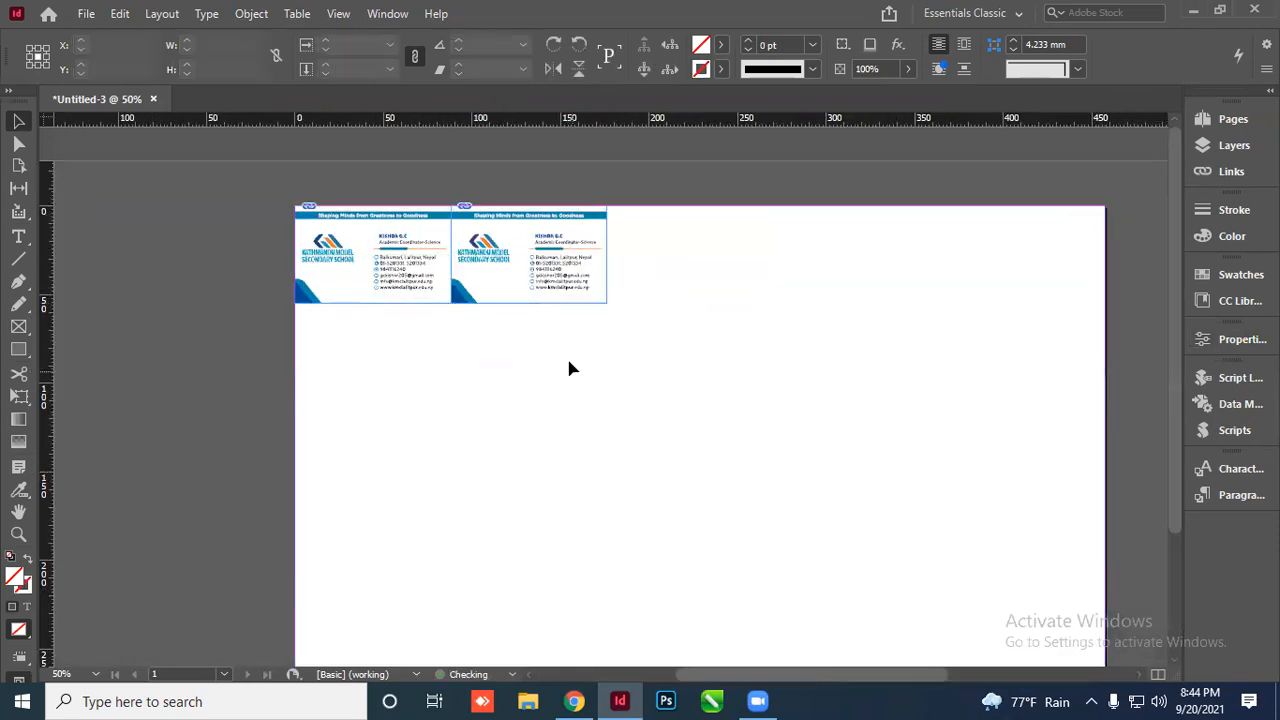
pyautogui.scroll(2, 497, 233)
pyautogui.scroll(-2, 489, 250)
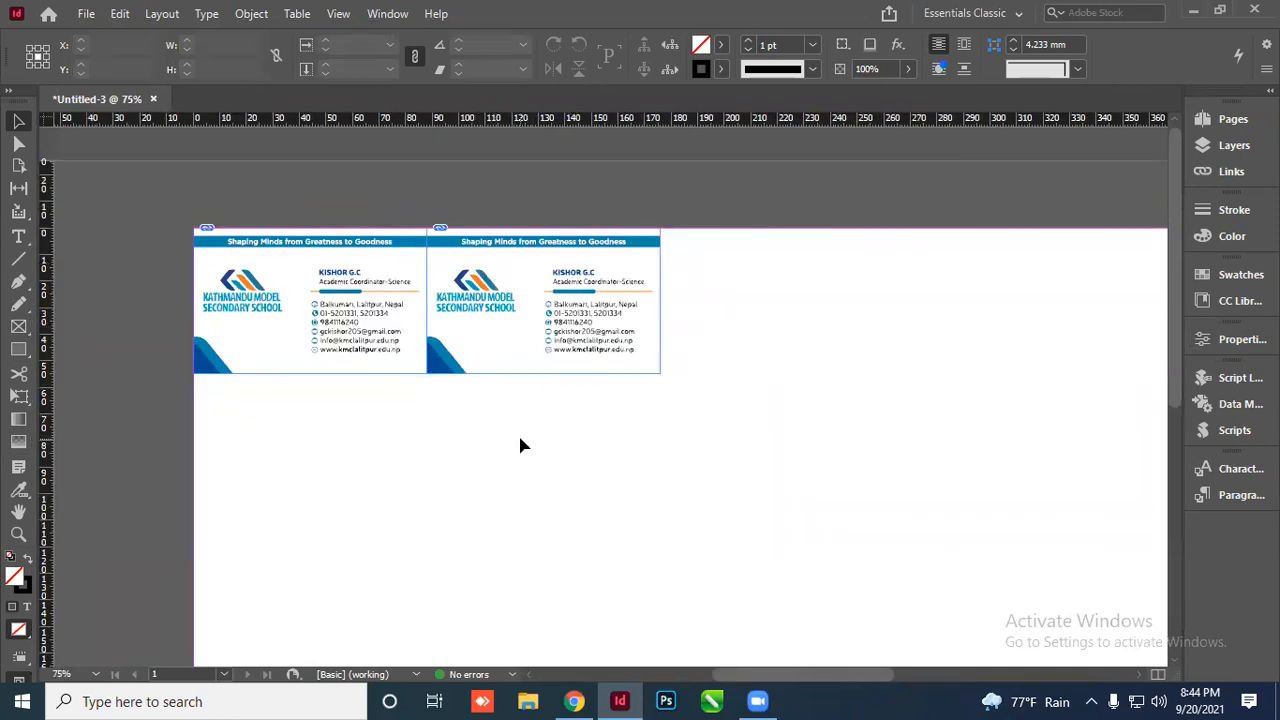
pyautogui.moveTo(523, 289); pyautogui.dragTo(754, 280)
# Repeat the copy to complete a row of five cards, undoing a misplaced duplicate row
pyautogui.scroll(-1, 455, 410)
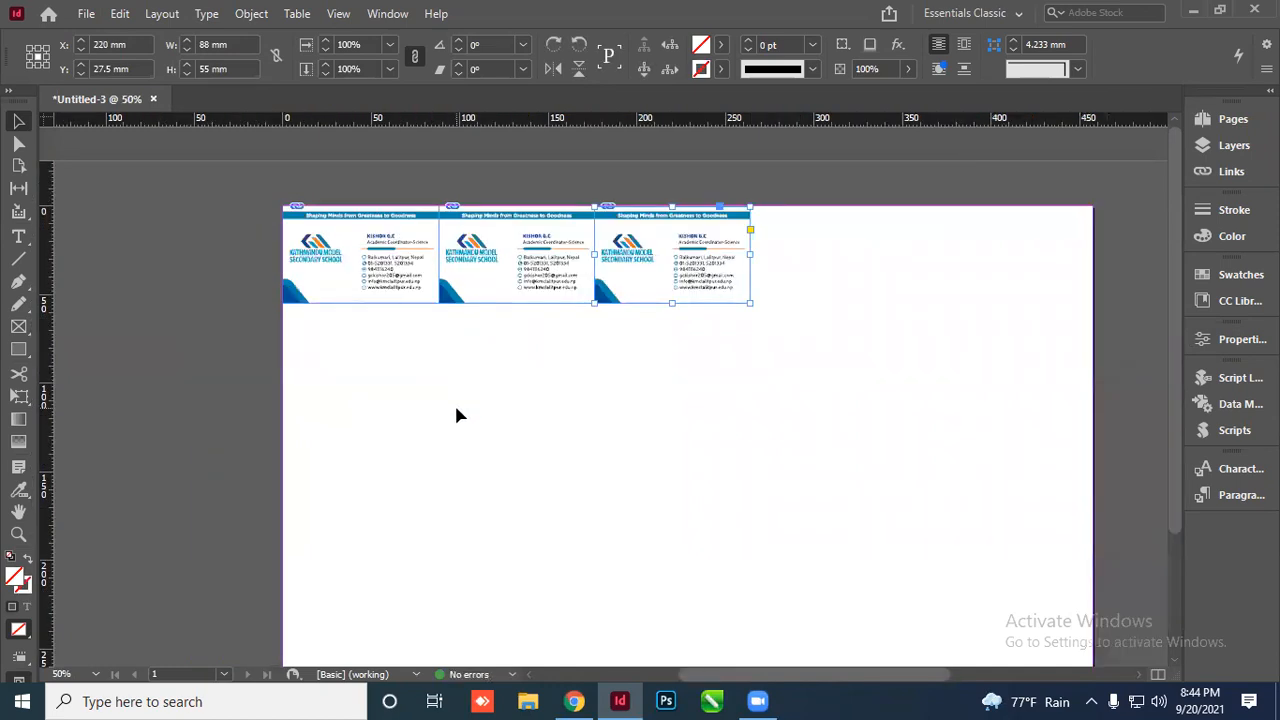
pyautogui.hotkey('ctrl', 'alt', '3')
pyautogui.hotkey('ctrl', 'alt', '3')
pyautogui.moveTo(973, 343); pyautogui.dragTo(348, 249)
pyautogui.moveTo(640, 249); pyautogui.dragTo(643, 334)
pyautogui.click(631, 446)
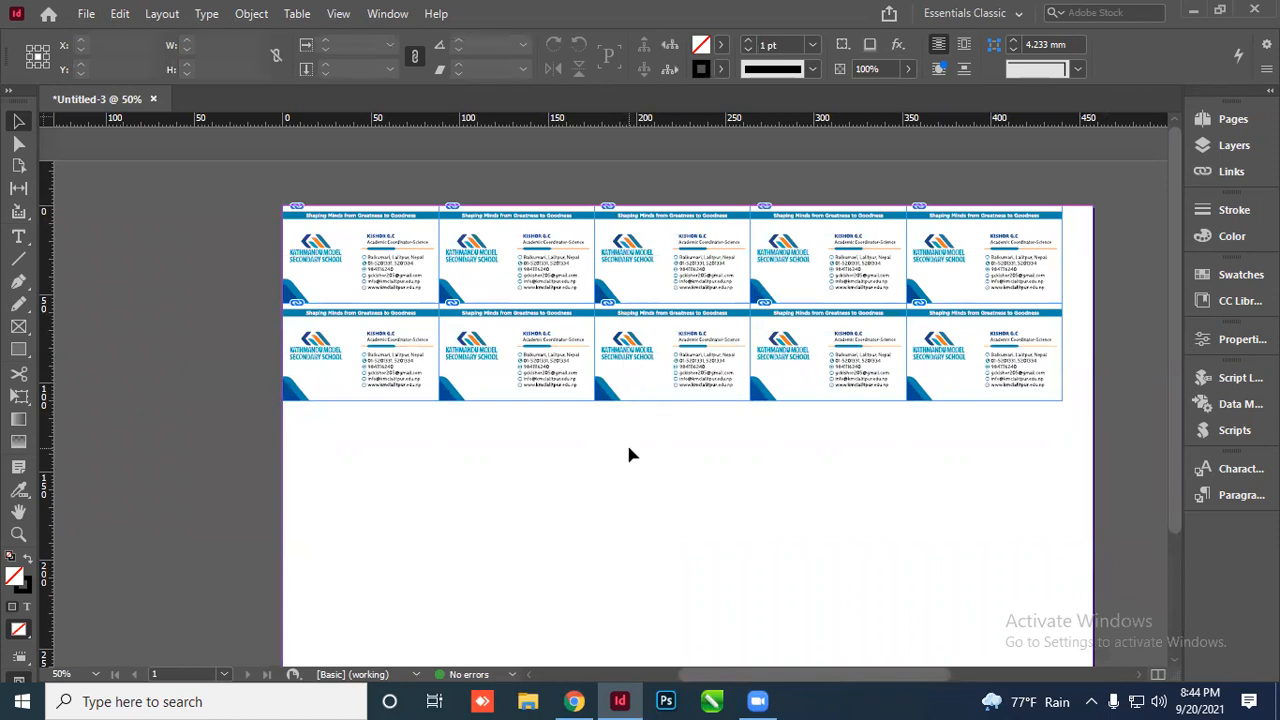
pyautogui.hotkey('ctrl', 'z')
pyautogui.click(694, 284)
pyautogui.hotkey('ctrl', '=')
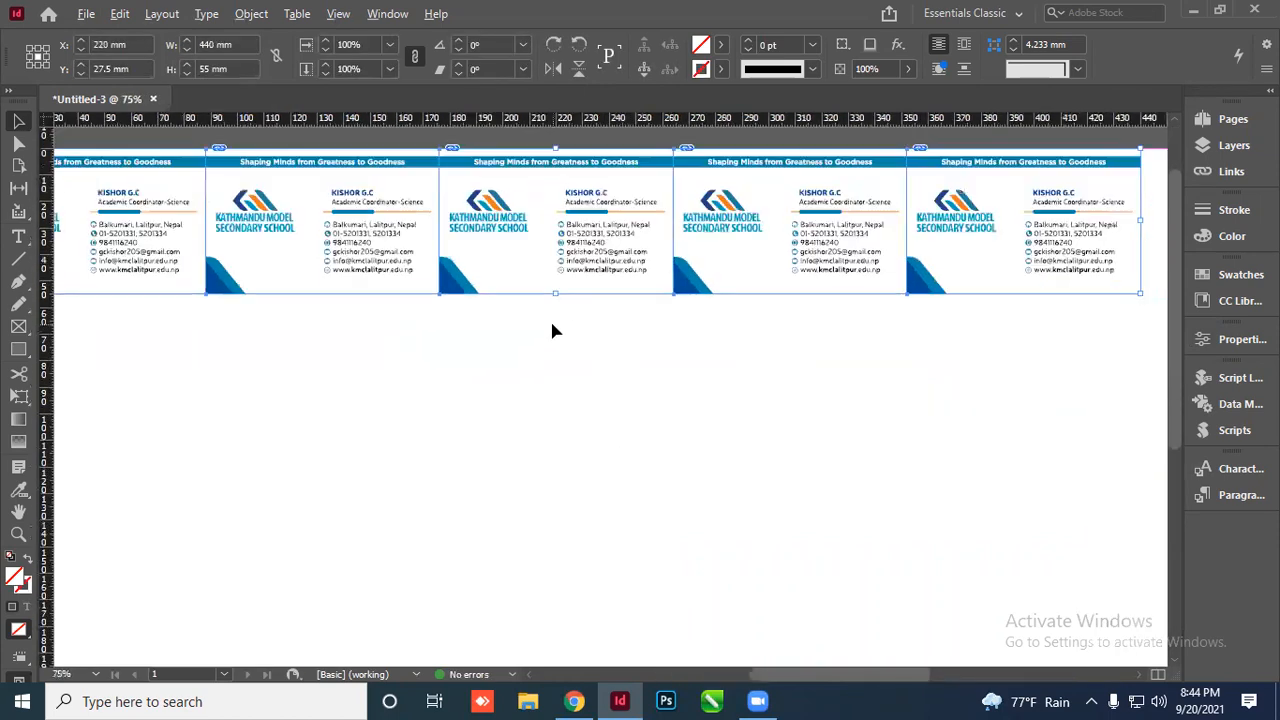
pyautogui.hotkey('ctrl', '-')
# Duplicate the five-card row downward and repeat it until there are five rows
pyautogui.moveTo(537, 262); pyautogui.dragTo(534, 360)
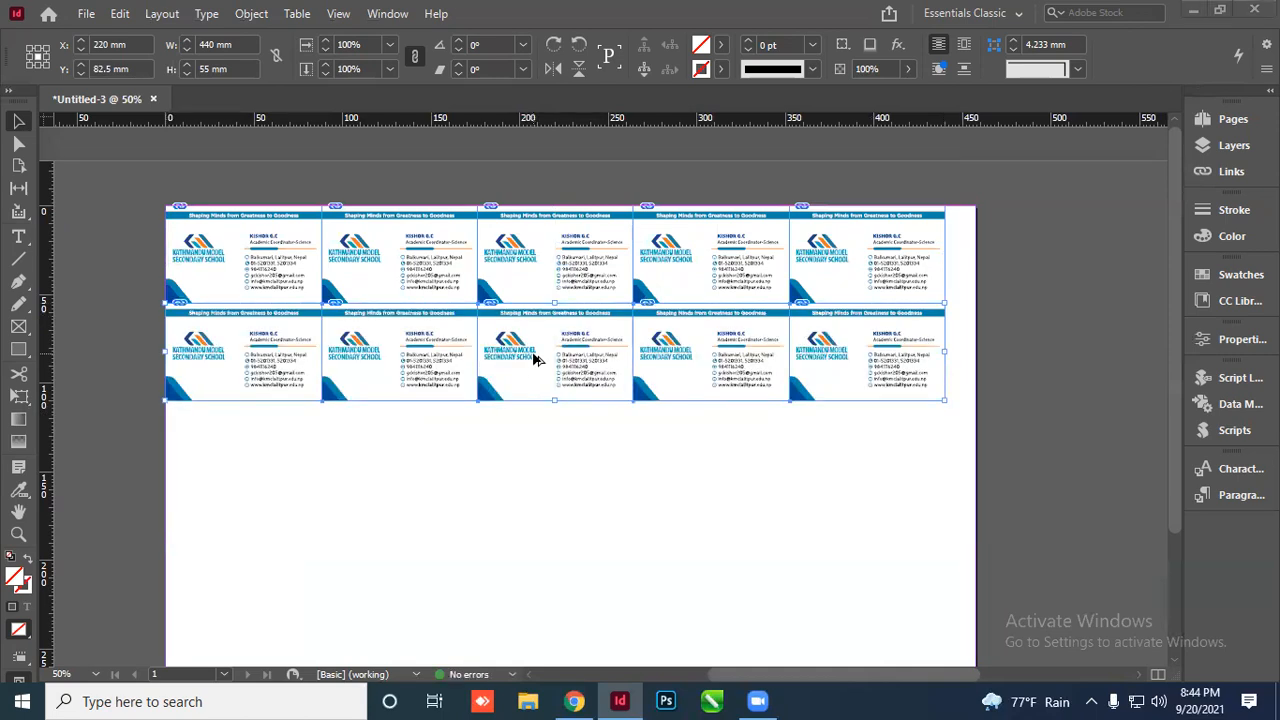
pyautogui.hotkey('alt', 'Tab')
pyautogui.scroll(-2, 535, 358)
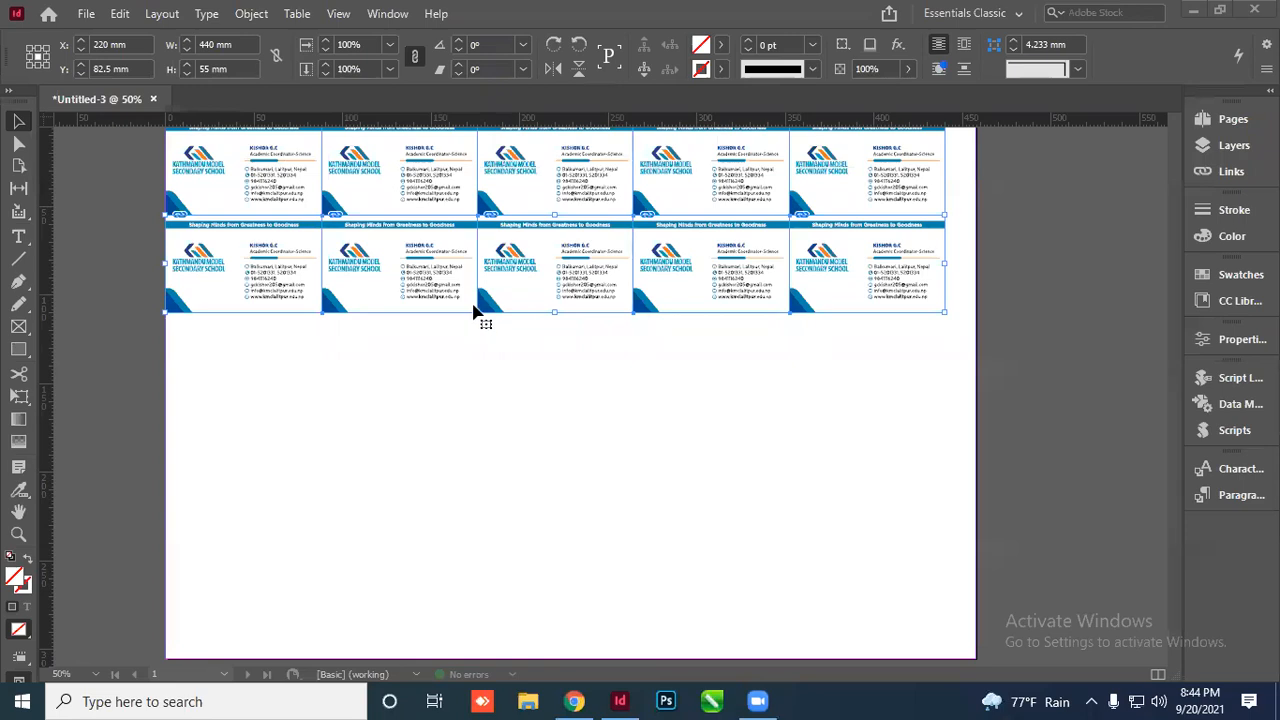
pyautogui.moveTo(512, 263); pyautogui.dragTo(510, 365)
pyautogui.hotkey('ctrl', 'alt', 'shift', 'd')
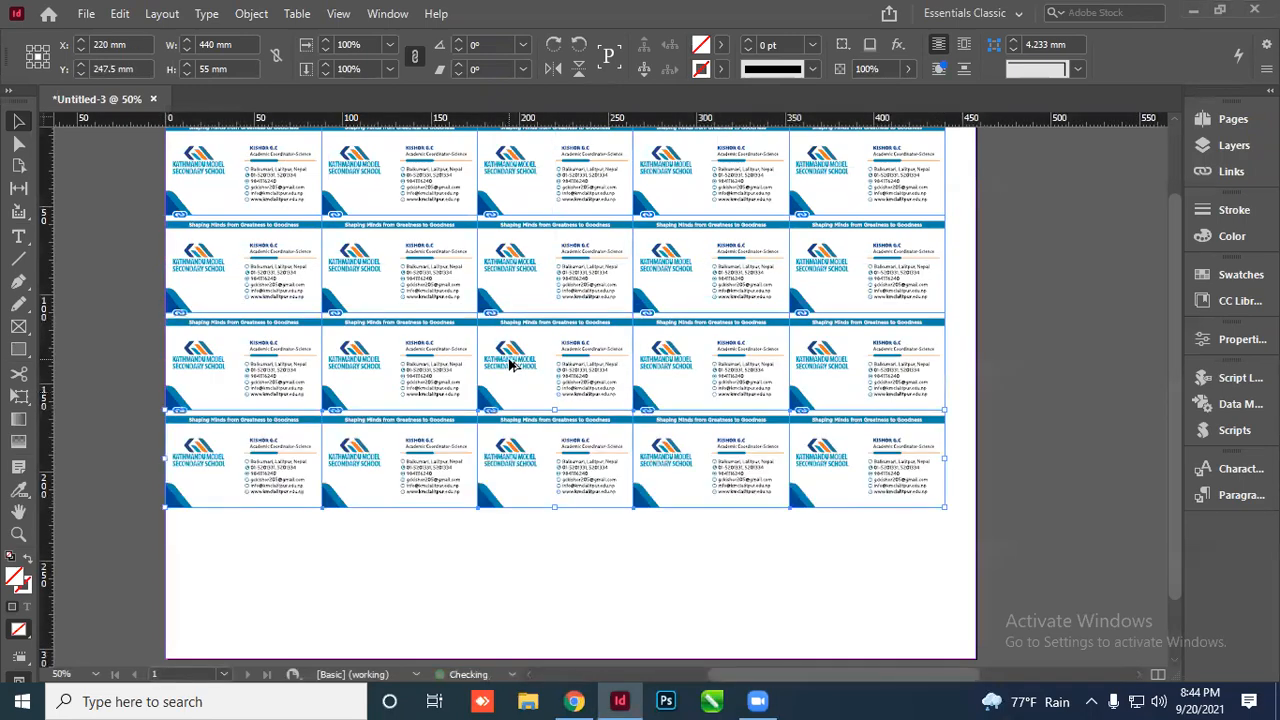
pyautogui.hotkey('ctrl', 'alt', 'shift', 'd')
pyautogui.hotkey('ctrl', '-')
# Group all the cards and centre the group horizontally and vertically on the page
pyautogui.click(852, 383)
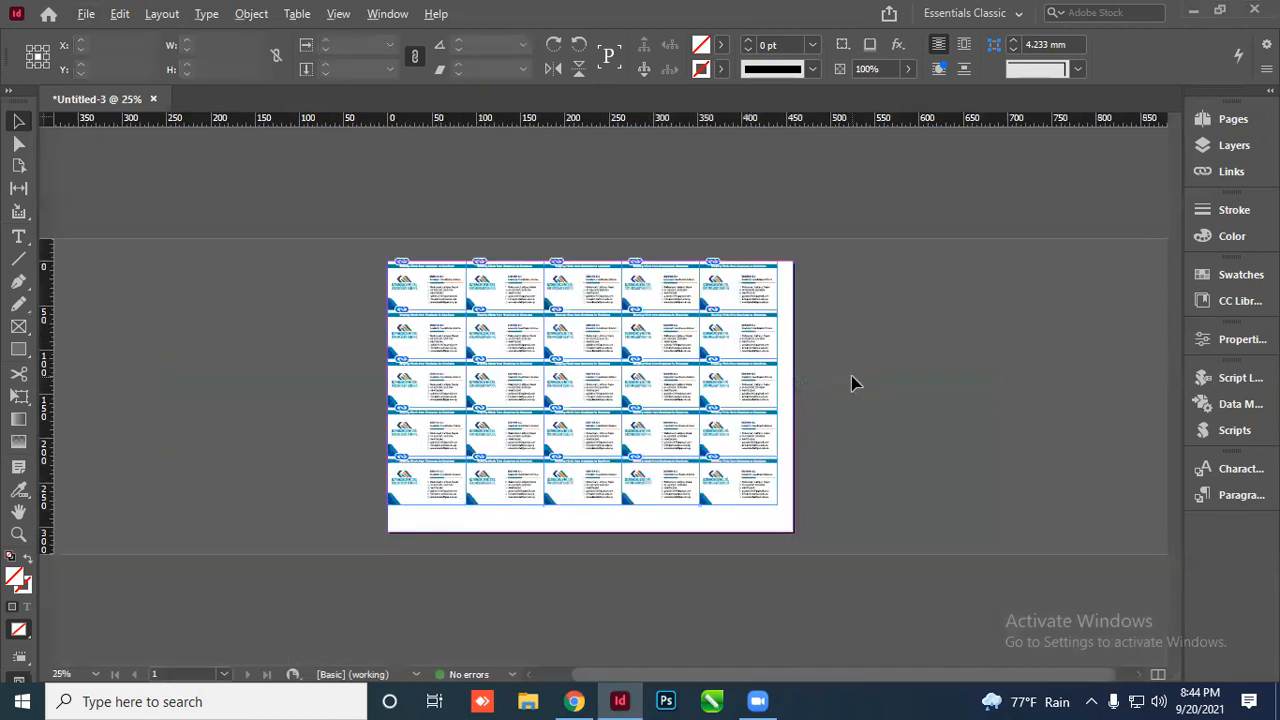
pyautogui.scroll(1, 852, 322)
pyautogui.scroll(-1, 800, 317)
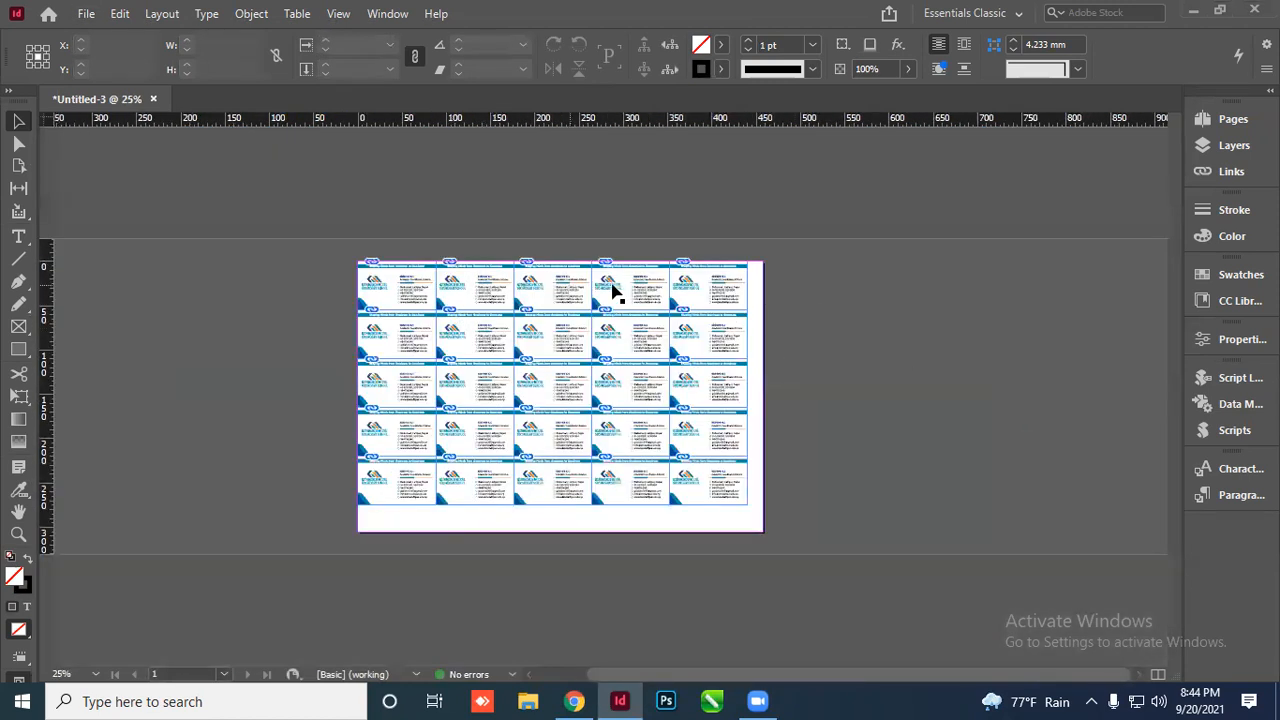
pyautogui.moveTo(314, 286); pyautogui.dragTo(715, 497)
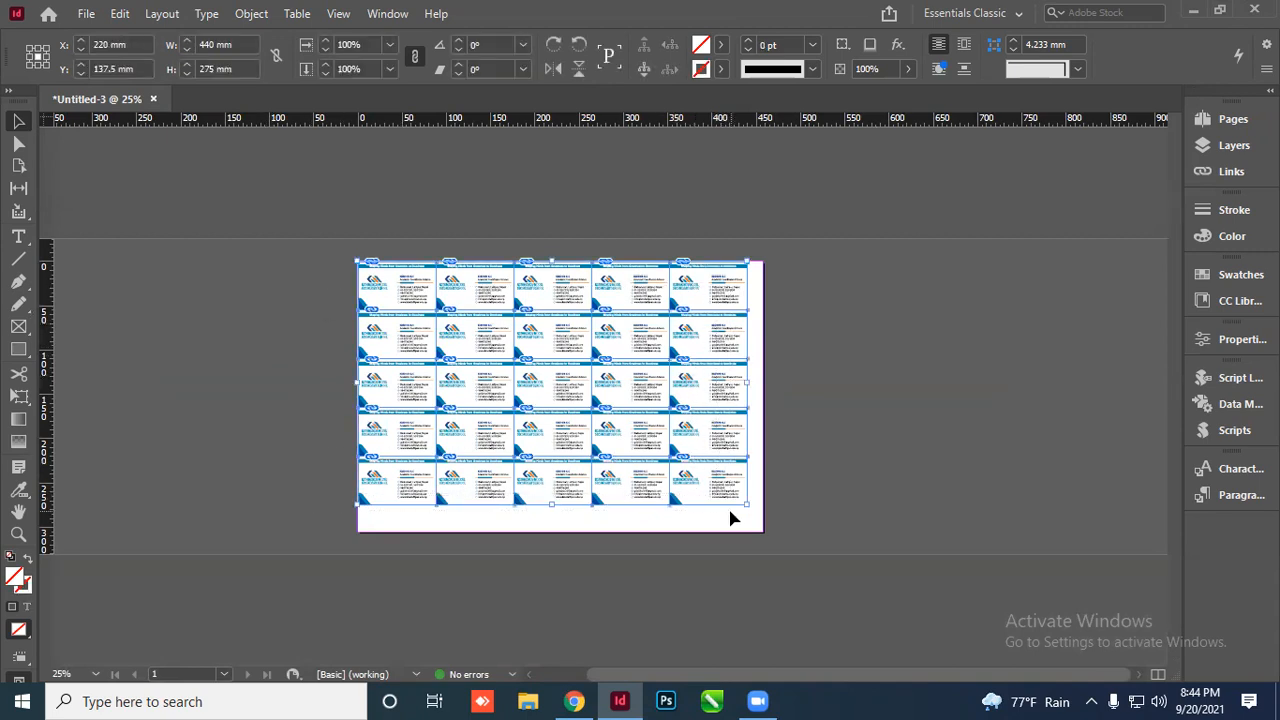
pyautogui.hotkey('ctrl', 'g')
pyautogui.click(1240, 340)
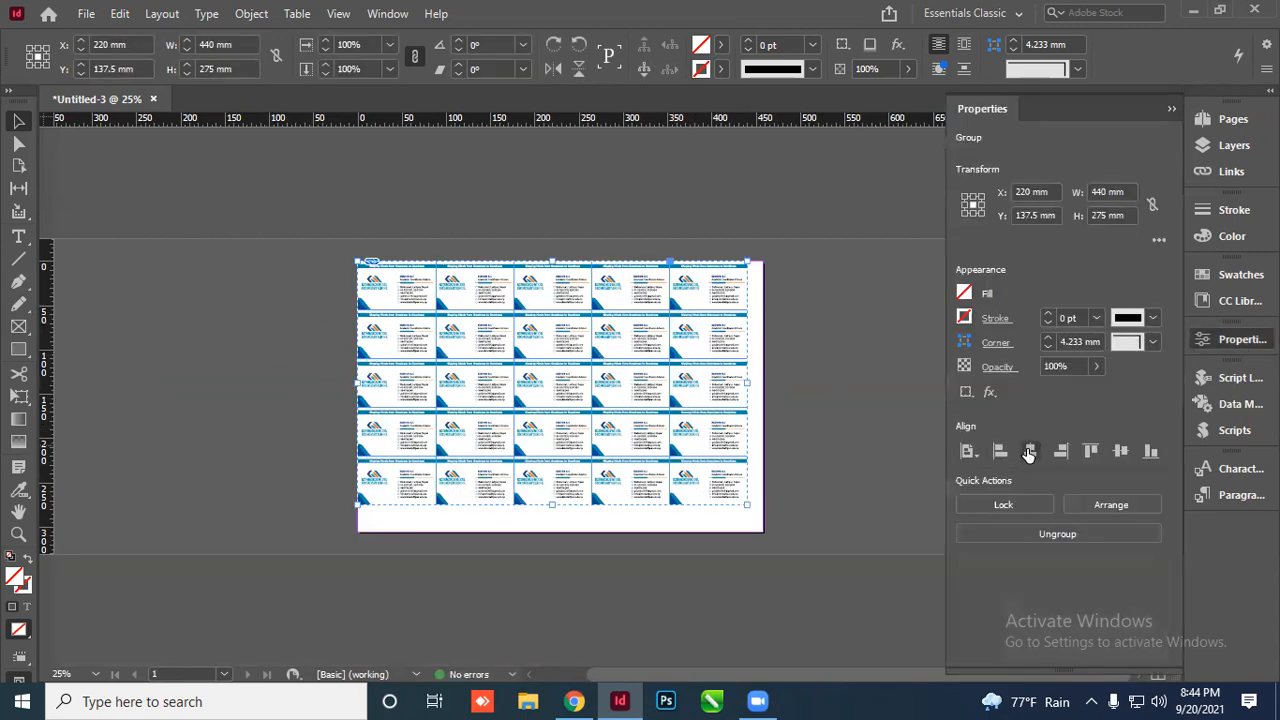
pyautogui.click(1028, 450)
pyautogui.click(1120, 451)
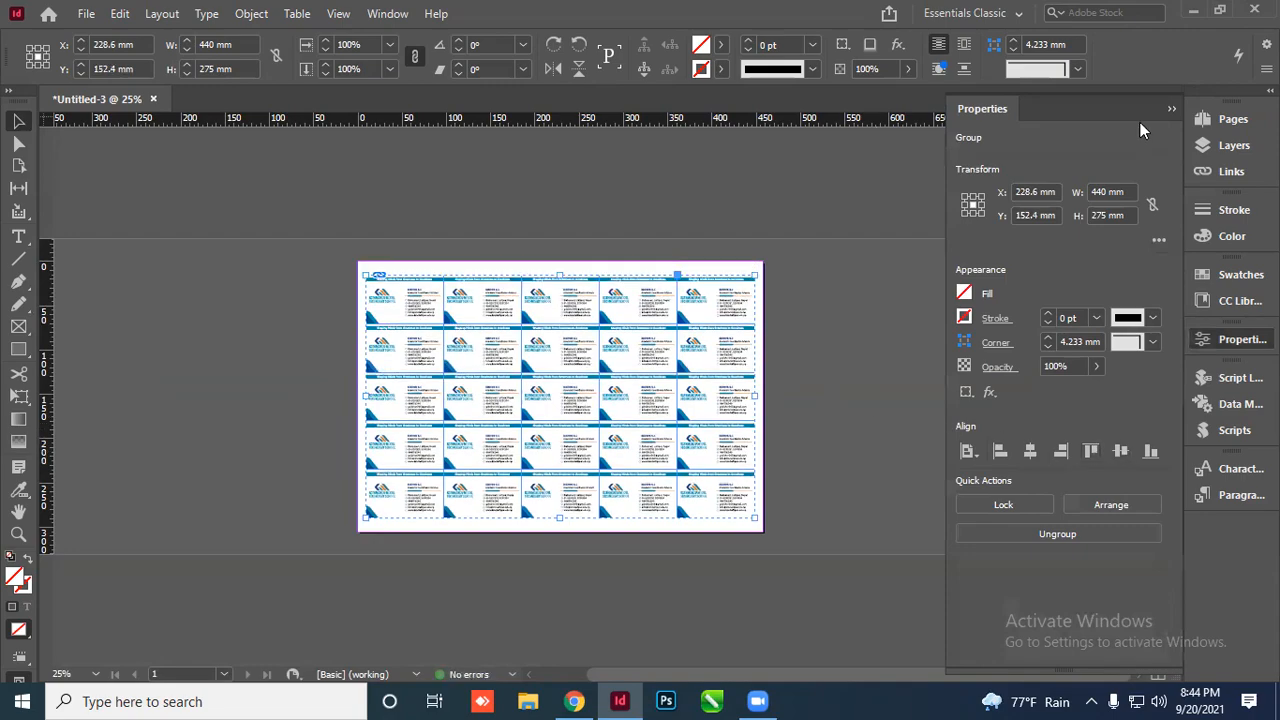
pyautogui.click(1171, 108)
pyautogui.click(820, 290)
# Ungroup the card grid back into individual cards with Ctrl+Shift+G
pyautogui.scroll(3, 574, 403)
pyautogui.scroll(-2, 609, 269)
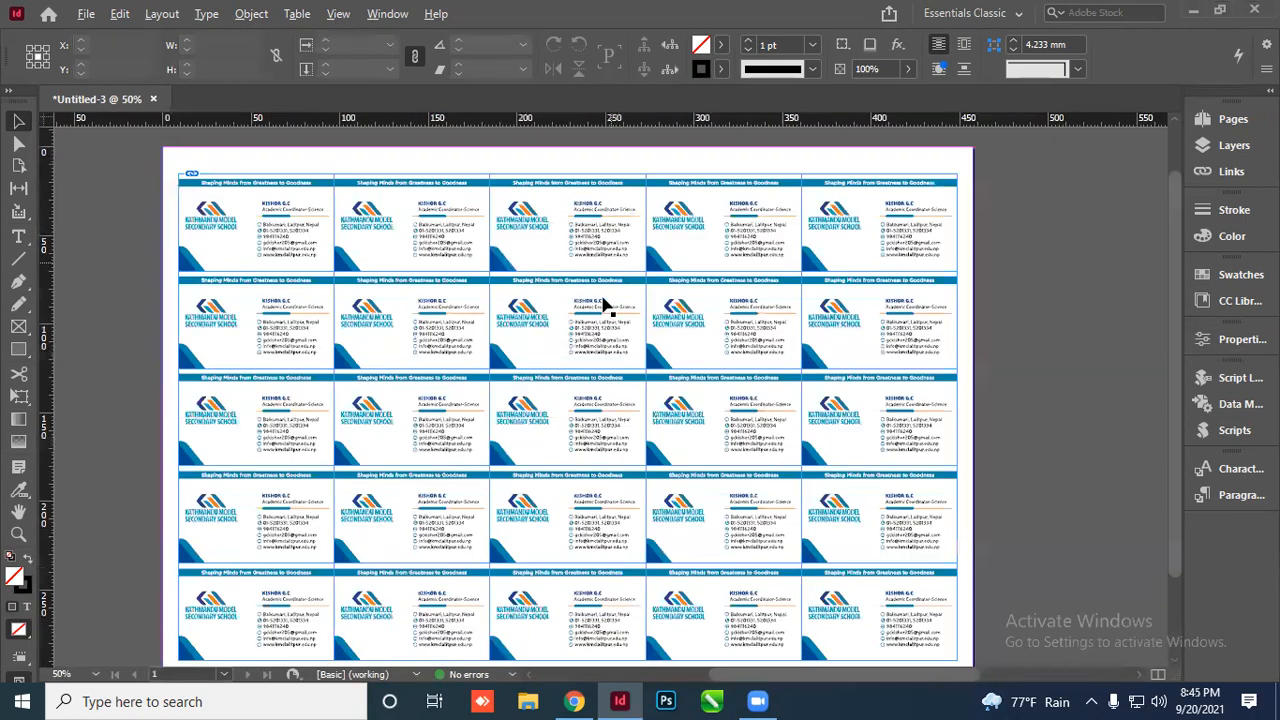
pyautogui.scroll(4, 561, 360)
pyautogui.scroll(-5, 550, 325)
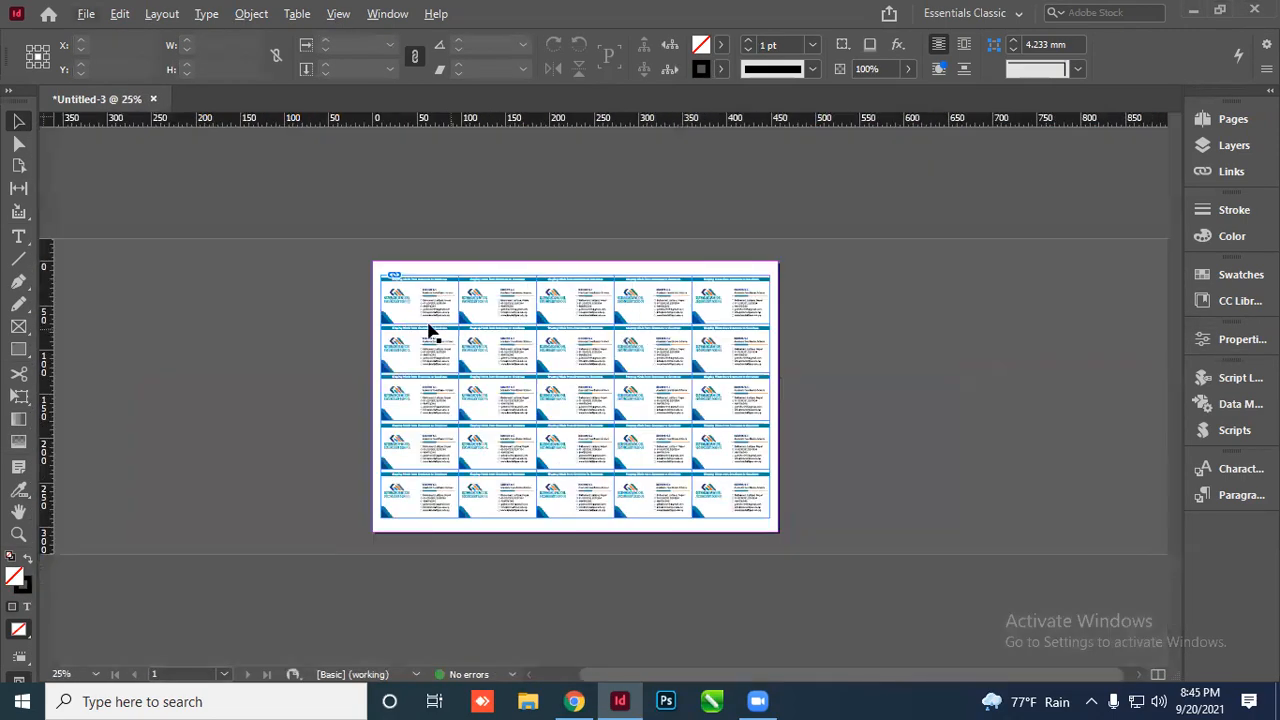
pyautogui.click(737, 490)
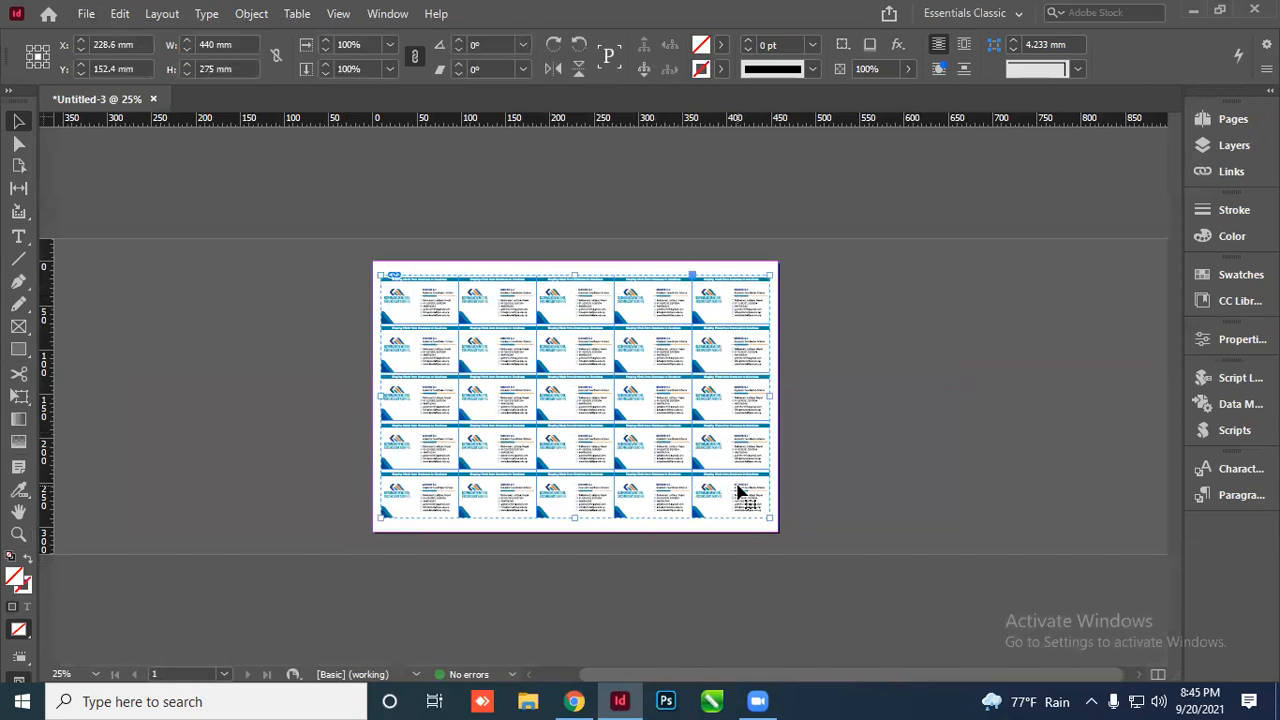
pyautogui.hotkey('ctrl', 'shift', 'g')
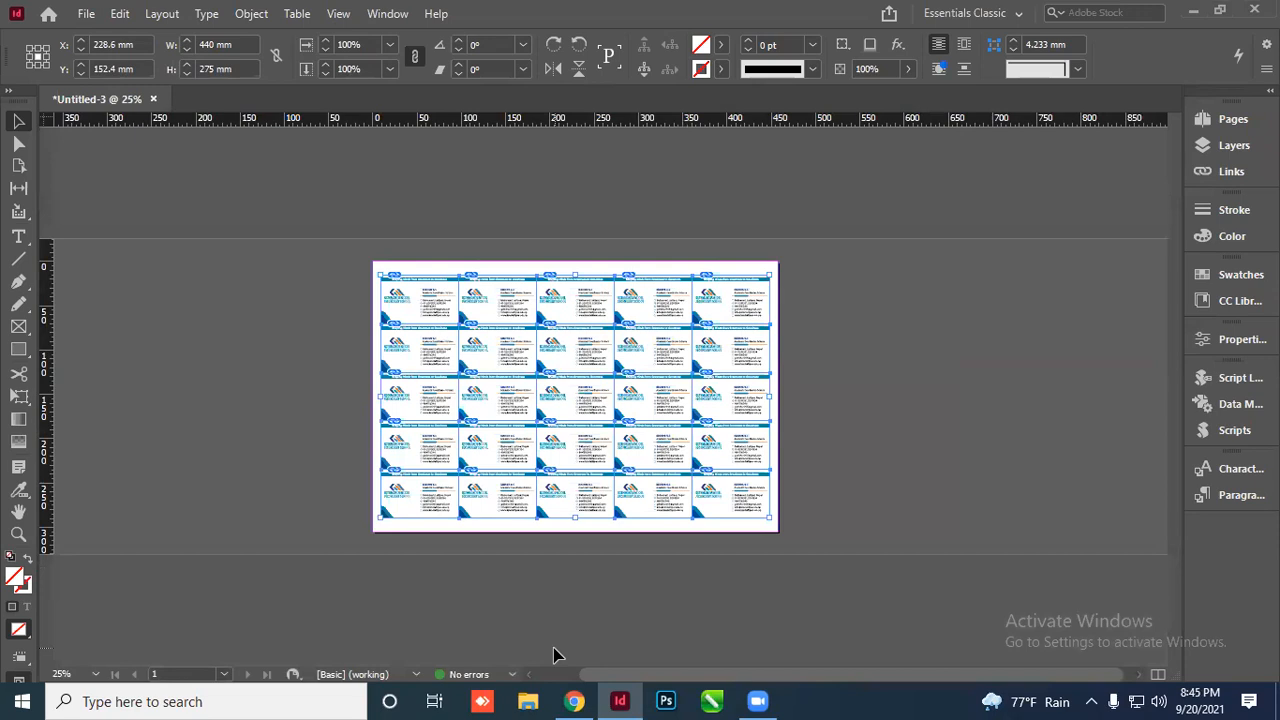
# Check that single cards select individually, then marquee-select all 25 cards
pyautogui.click(557, 655)
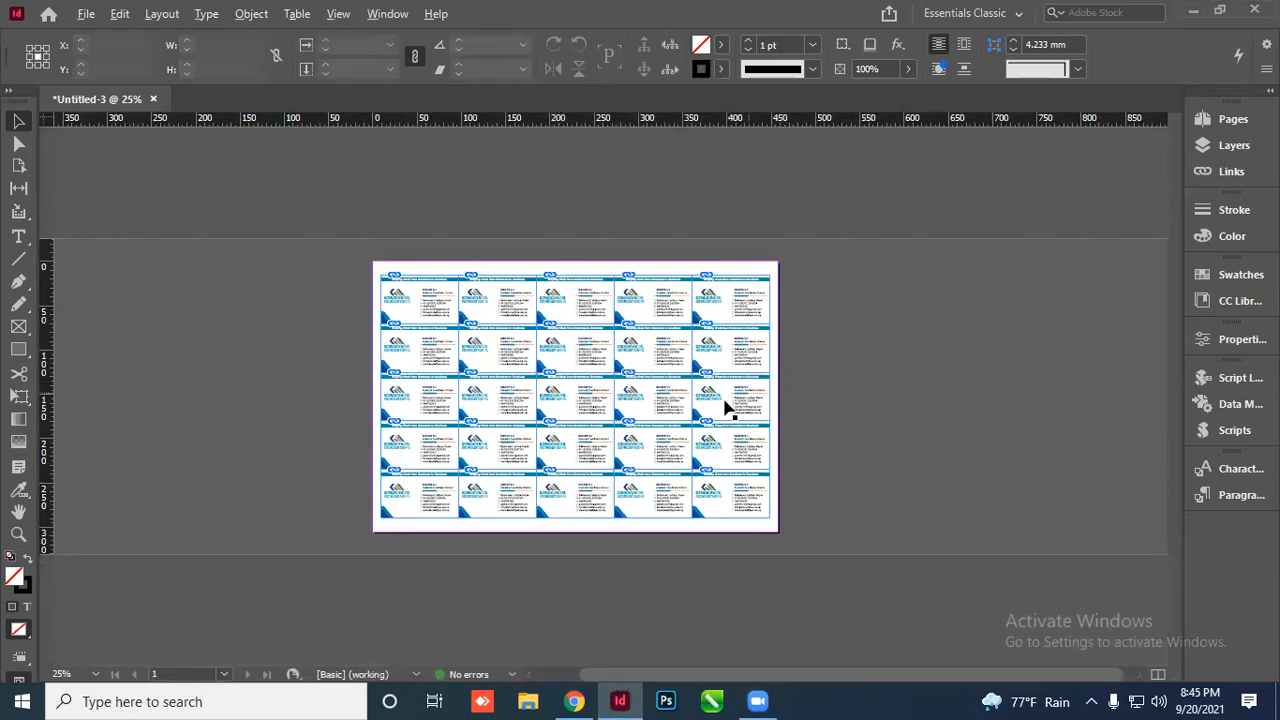
pyautogui.scroll(3, 718, 340)
pyautogui.scroll(-2, 705, 320)
pyautogui.click(548, 246)
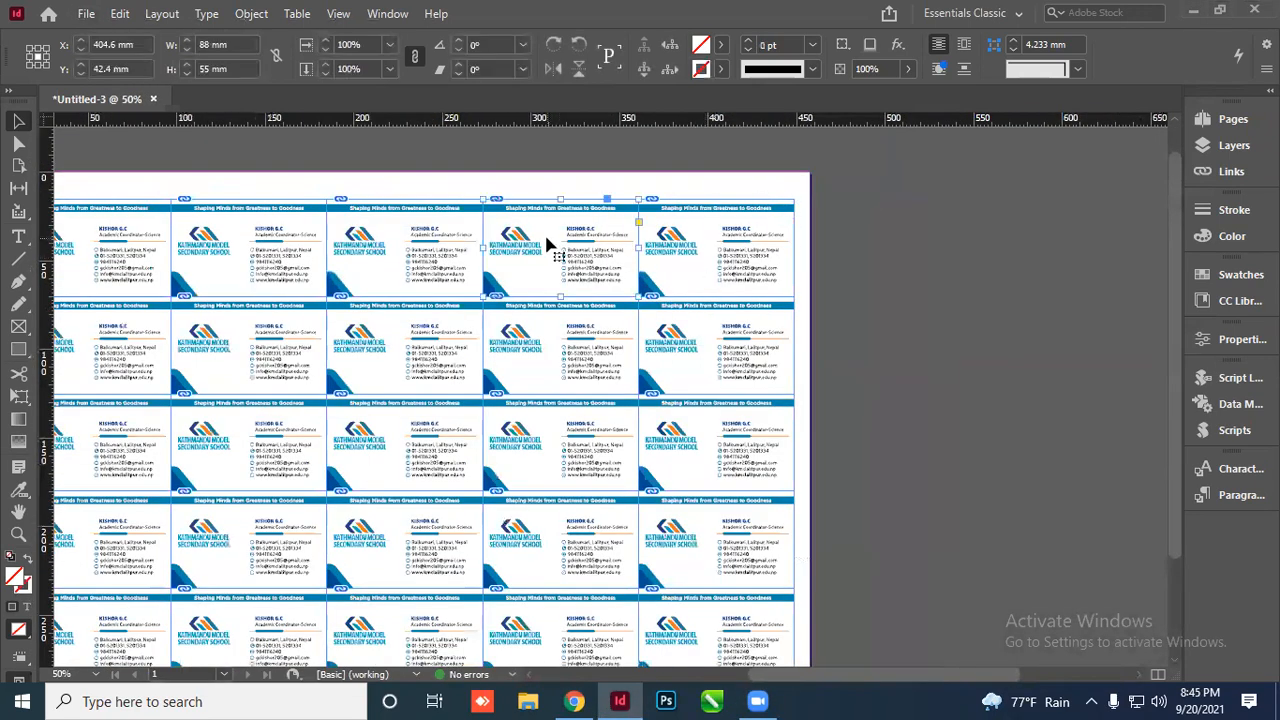
pyautogui.click(281, 257)
pyautogui.scroll(-1, 720, 365)
pyautogui.scroll(2, 508, 360)
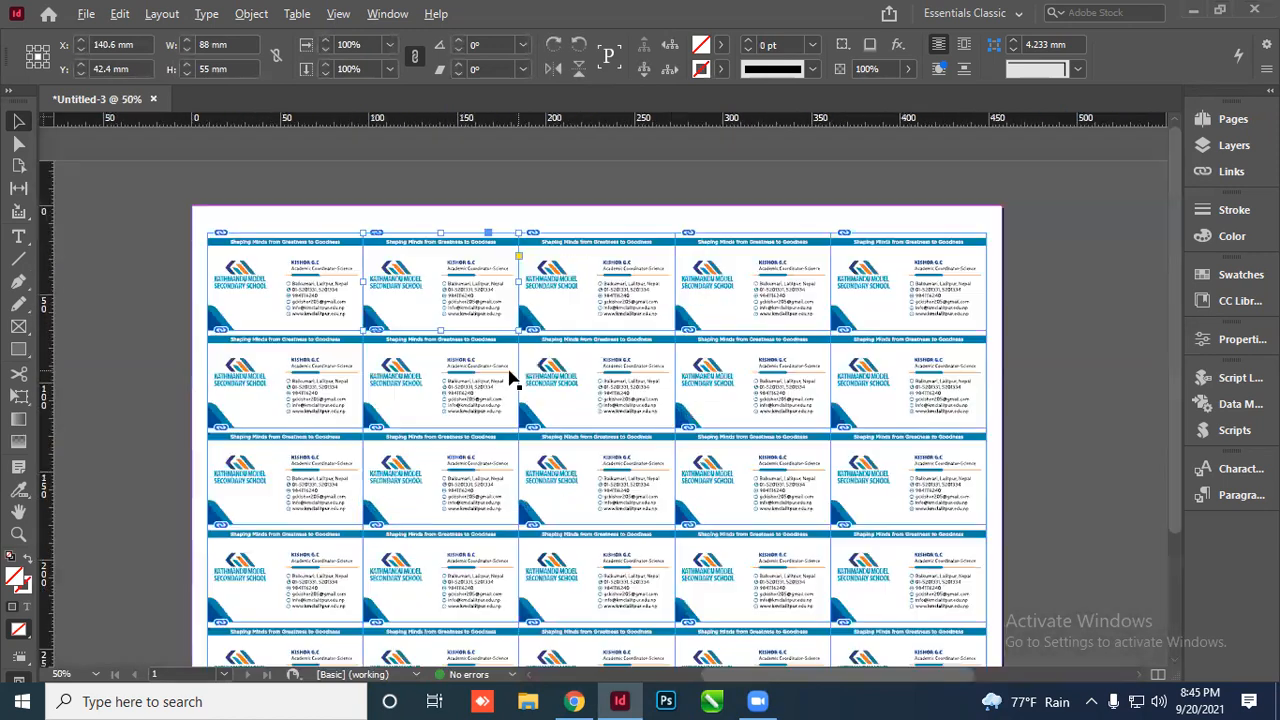
pyautogui.scroll(-1, 300, 245)
pyautogui.click(314, 357)
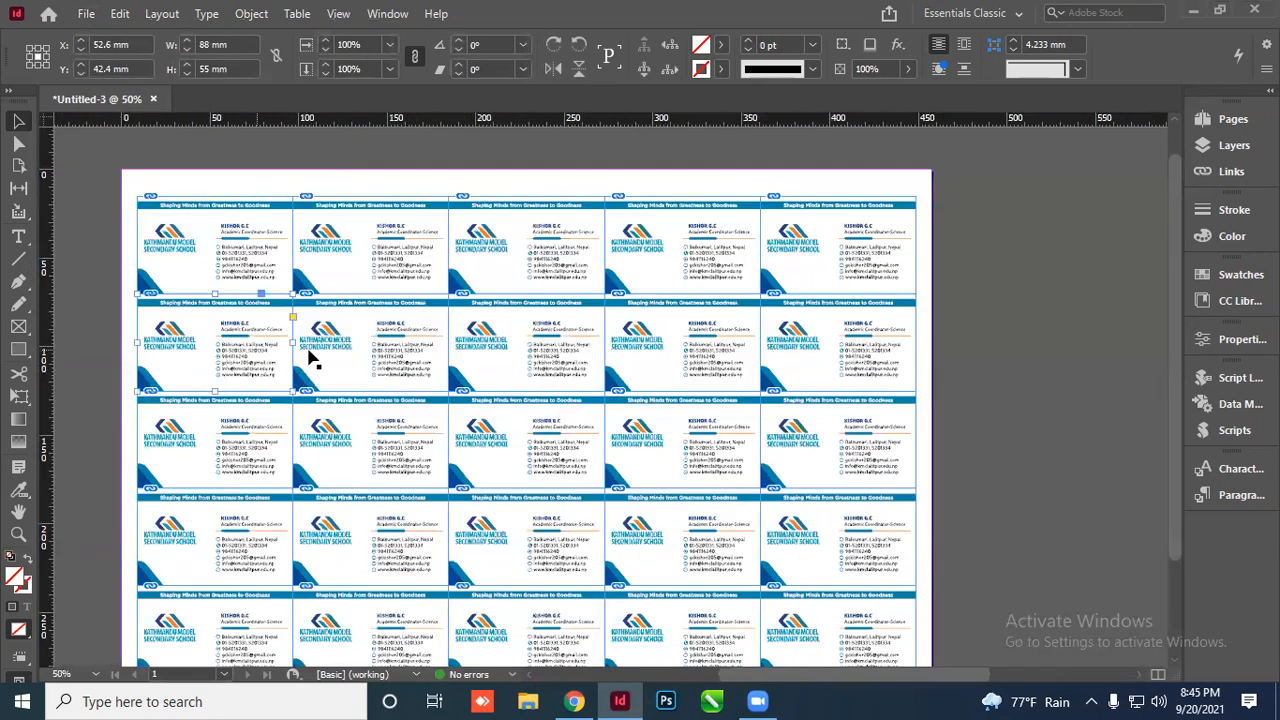
pyautogui.scroll(-1, 457, 277)
pyautogui.moveTo(316, 294); pyautogui.dragTo(732, 500)
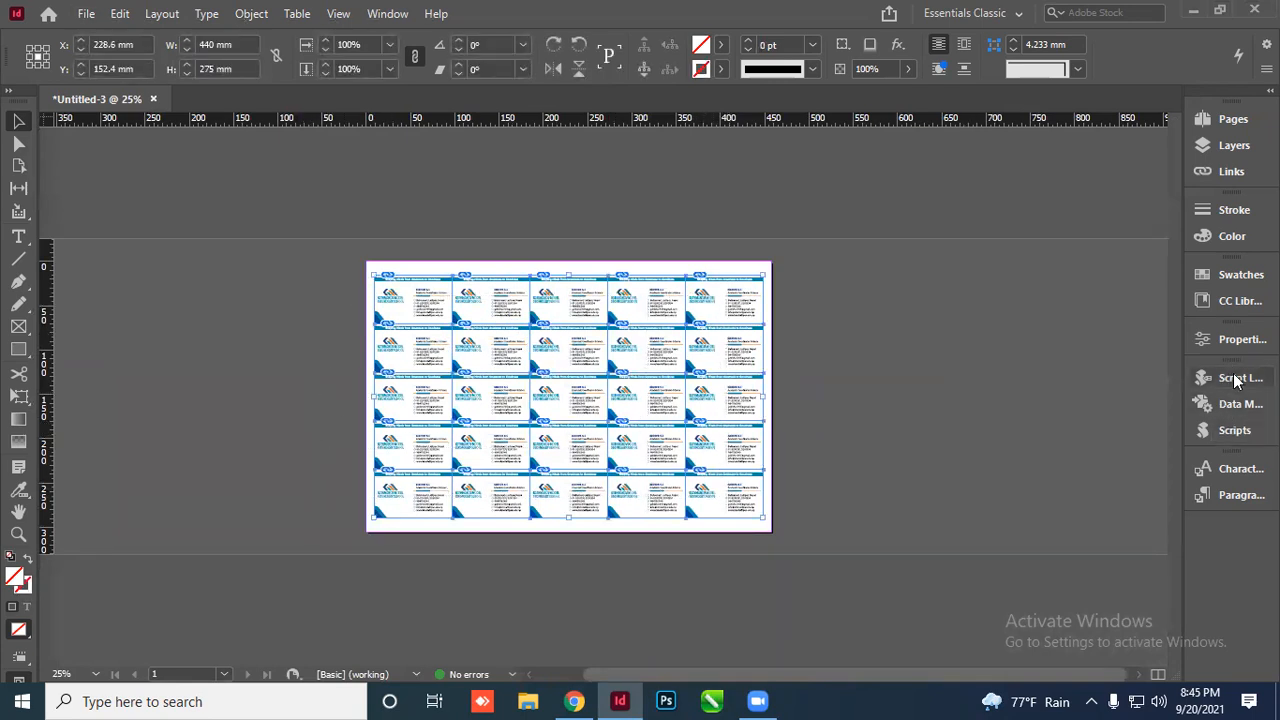
# Run the CropMarks script on the cards with registration marks off and offset 0
pyautogui.click(1234, 430)
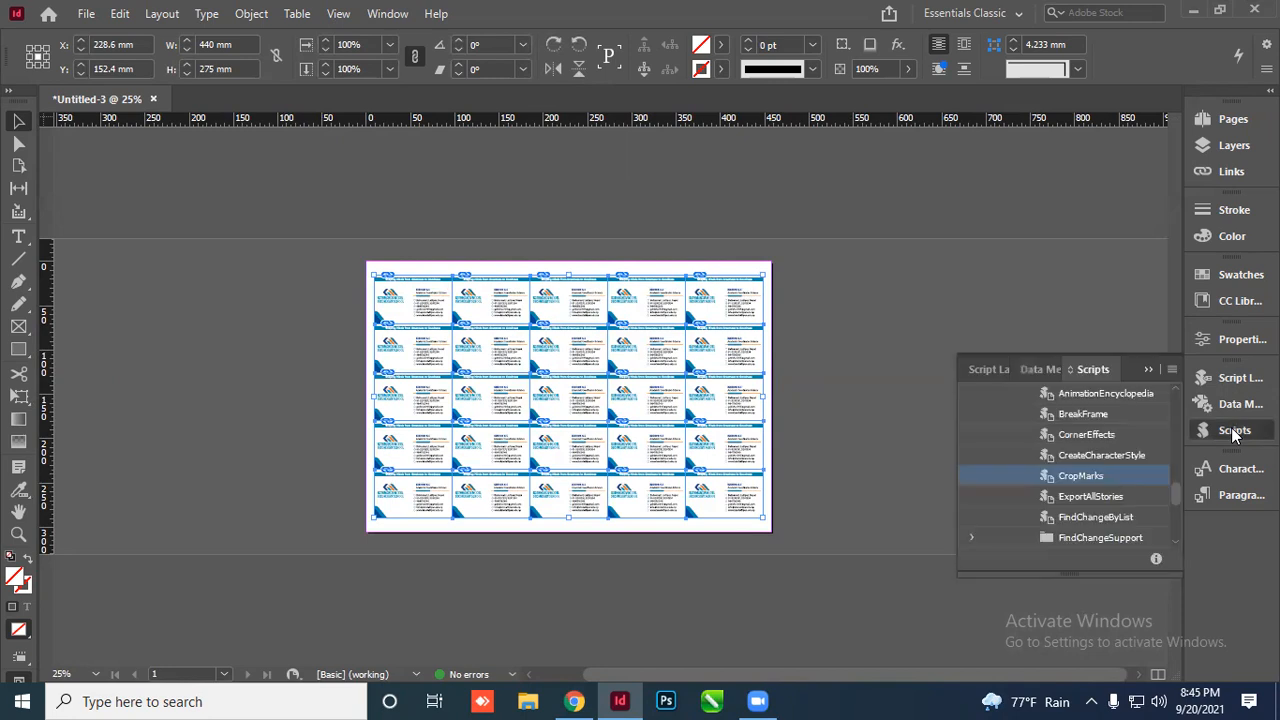
pyautogui.doubleClick(1101, 476)
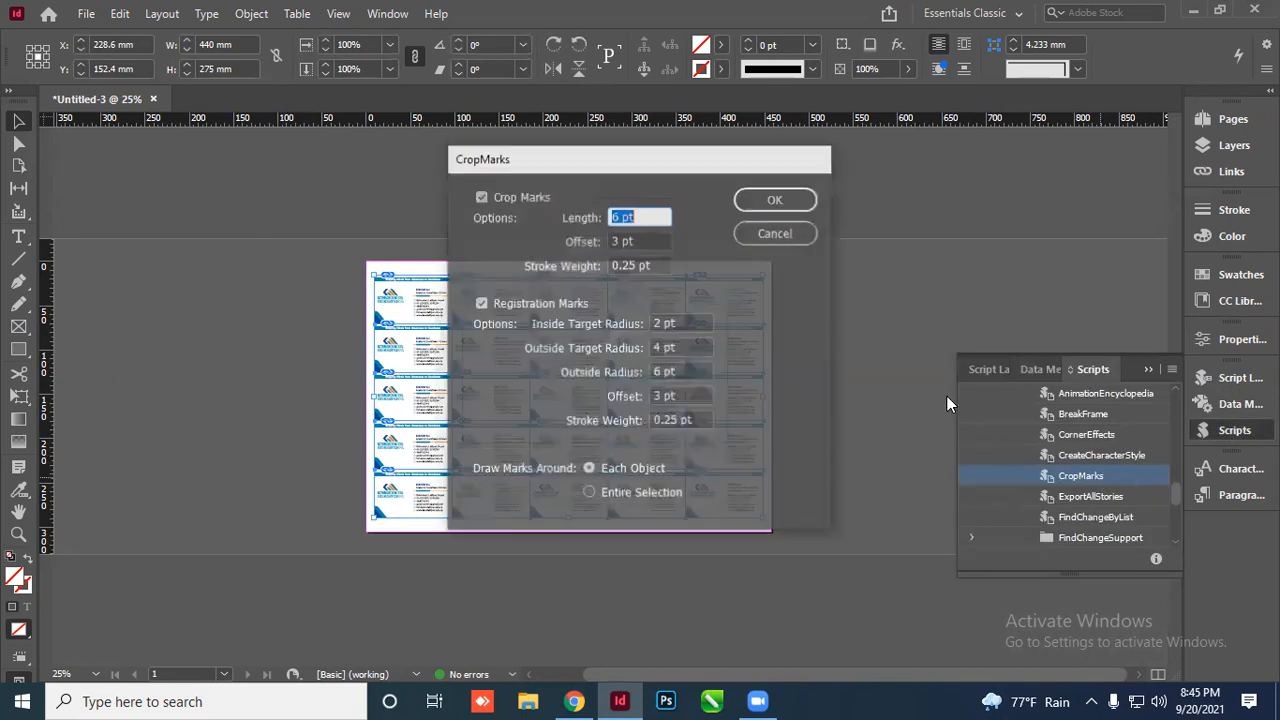
pyautogui.click(481, 303)
pyautogui.click(625, 241)
pyautogui.write('0')
pyautogui.click(776, 199)
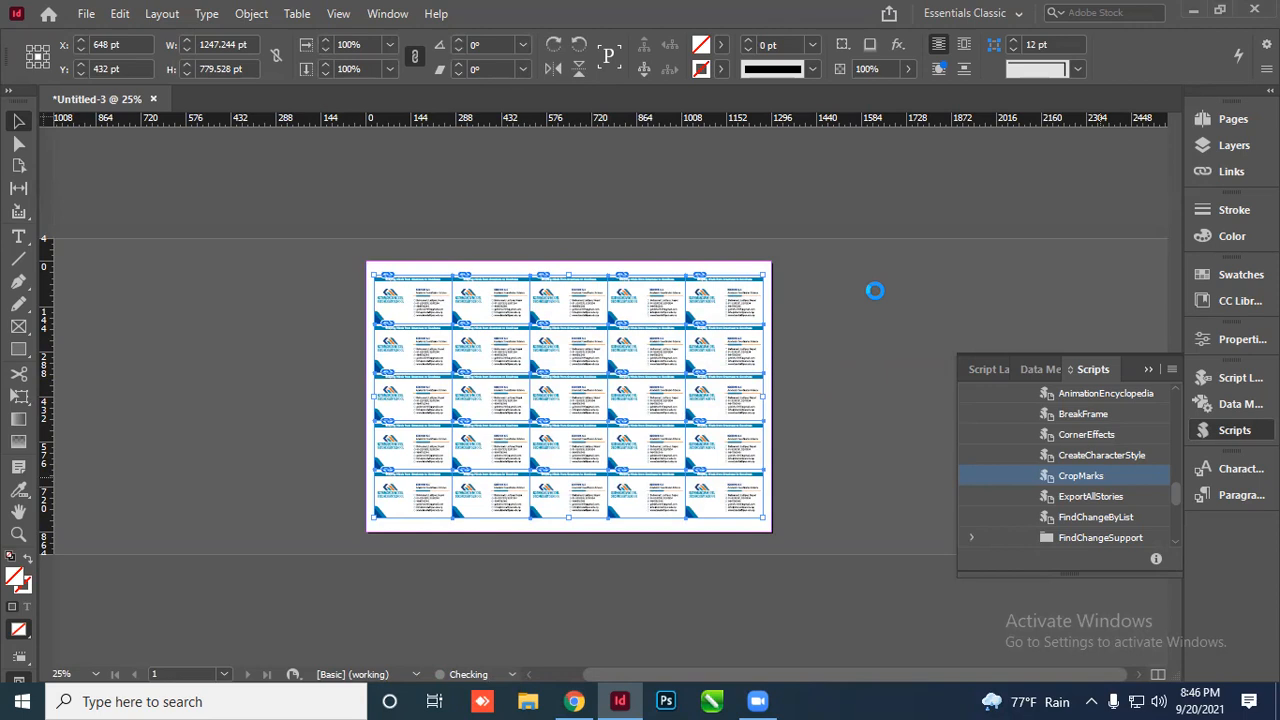
pyautogui.click(1150, 369)
pyautogui.click(846, 289)
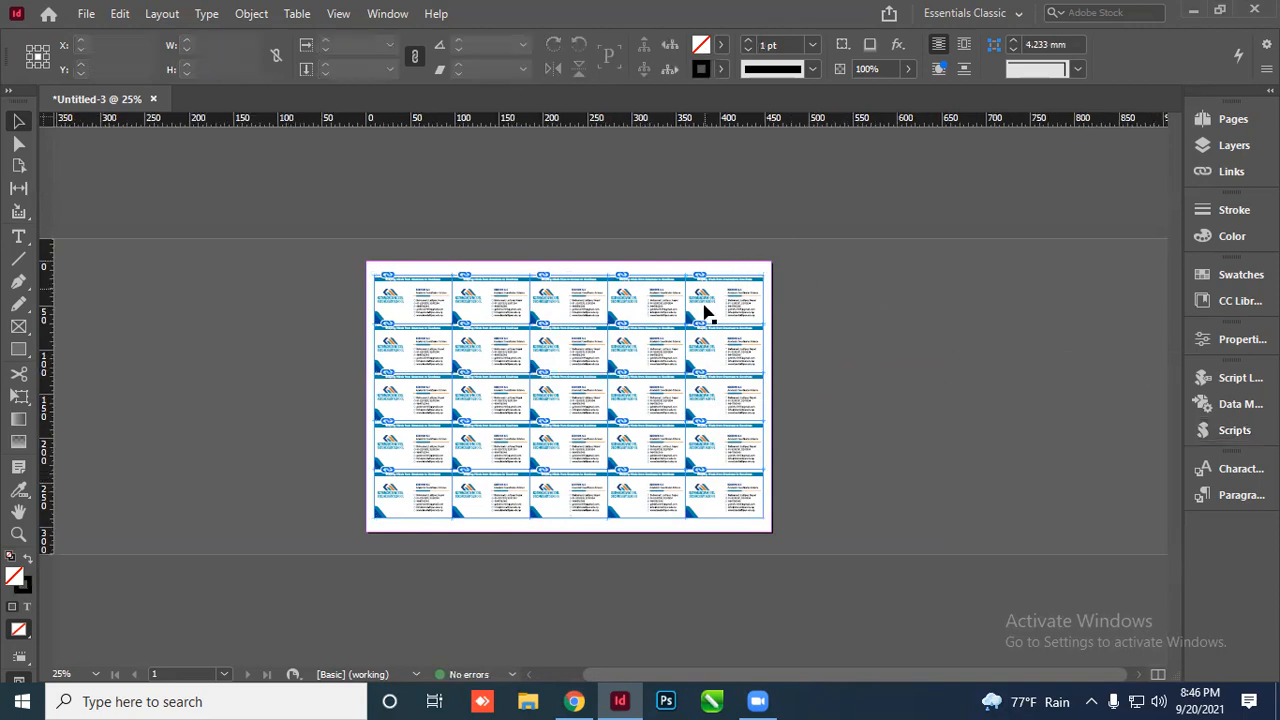
pyautogui.scroll(4, 718, 302)
pyautogui.scroll(-2, 707, 286)
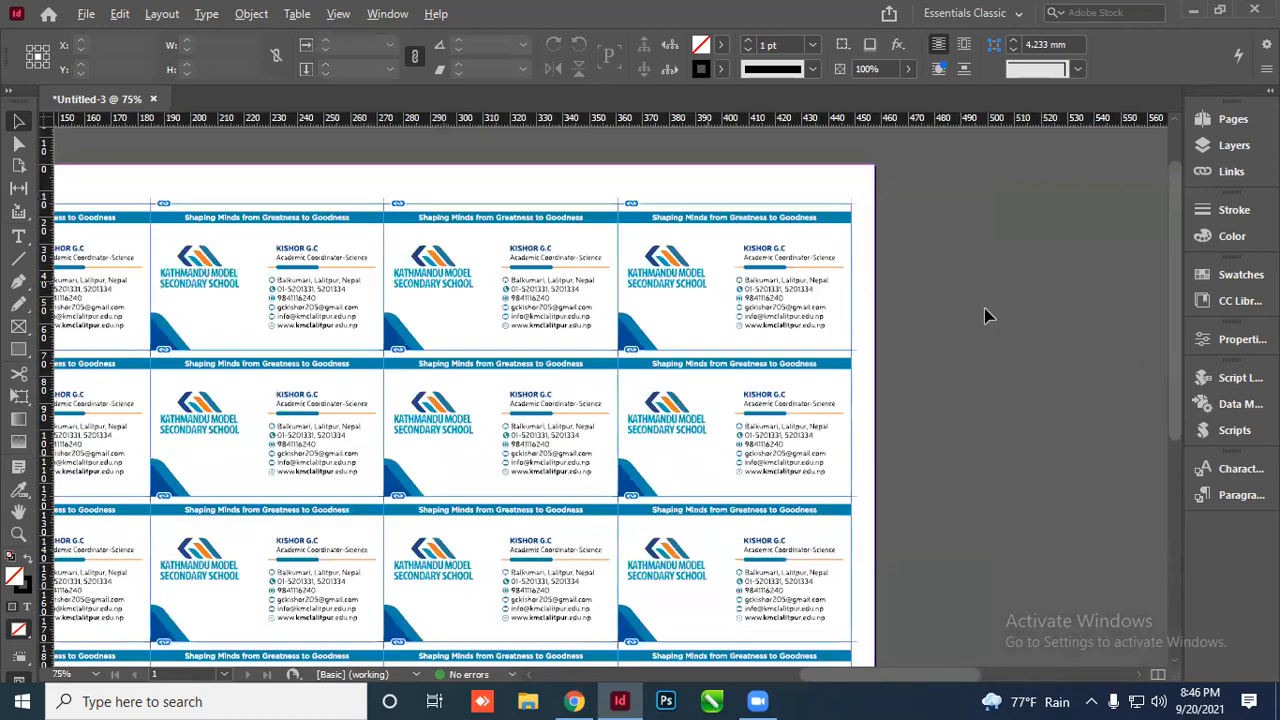
pyautogui.scroll(6, 649, 343)
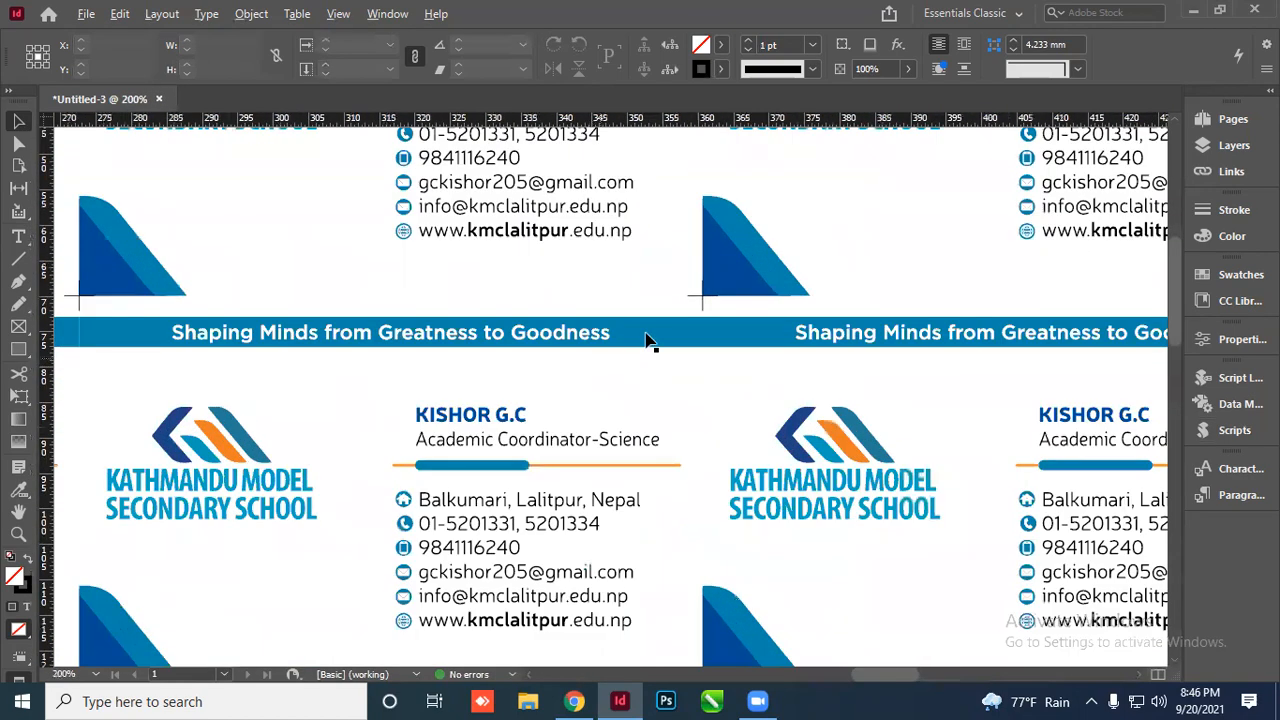
pyautogui.scroll(-5, 740, 326)
pyautogui.scroll(3, 840, 349)
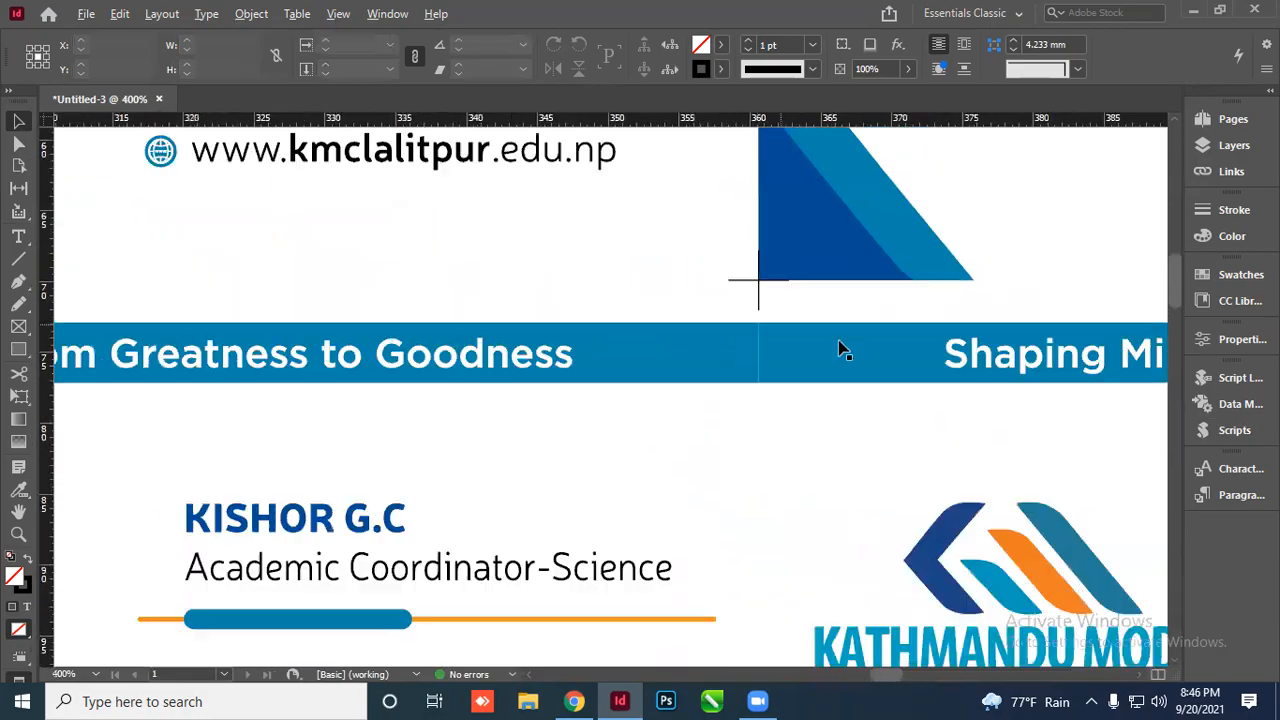
pyautogui.scroll(-3, 365, 337)
pyautogui.scroll(5, 640, 277)
pyautogui.scroll(-6, 657, 320)
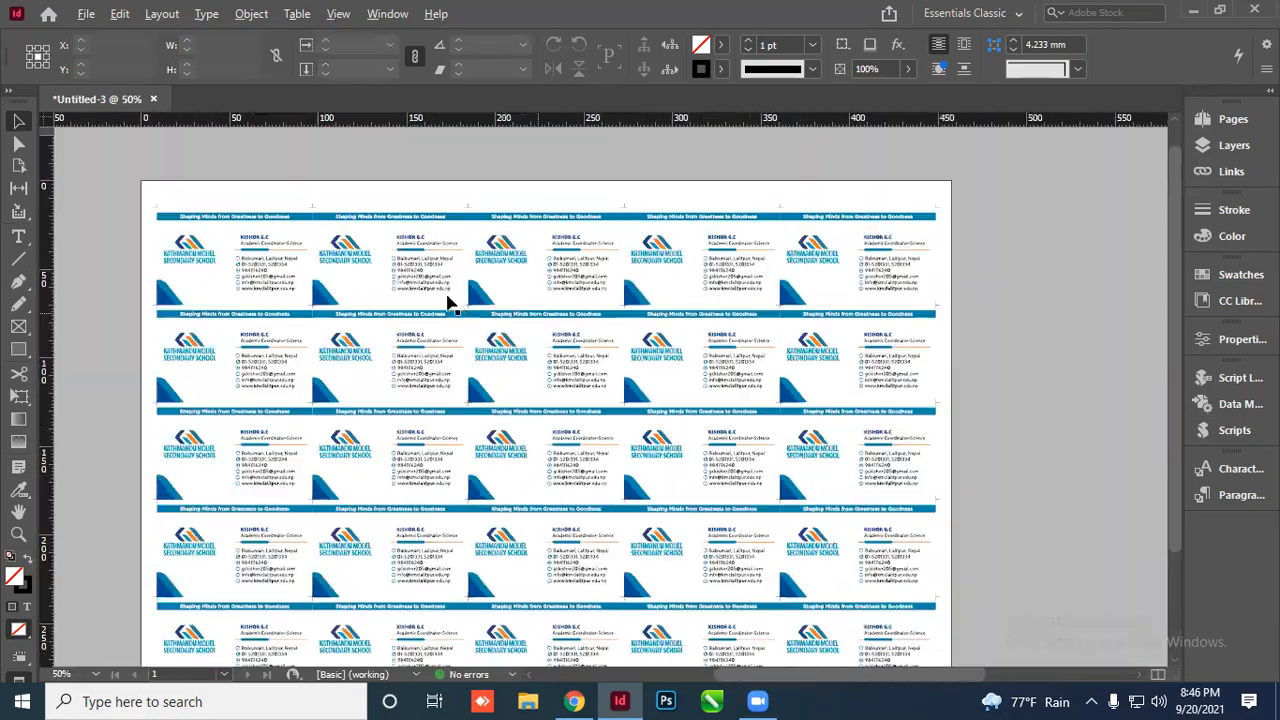
pyautogui.scroll(4, 481, 309)
pyautogui.scroll(-2, 366, 323)
pyautogui.scroll(1, 408, 301)
pyautogui.scroll(-2, 408, 301)
pyautogui.scroll(4, 354, 294)
pyautogui.scroll(-5, 420, 243)
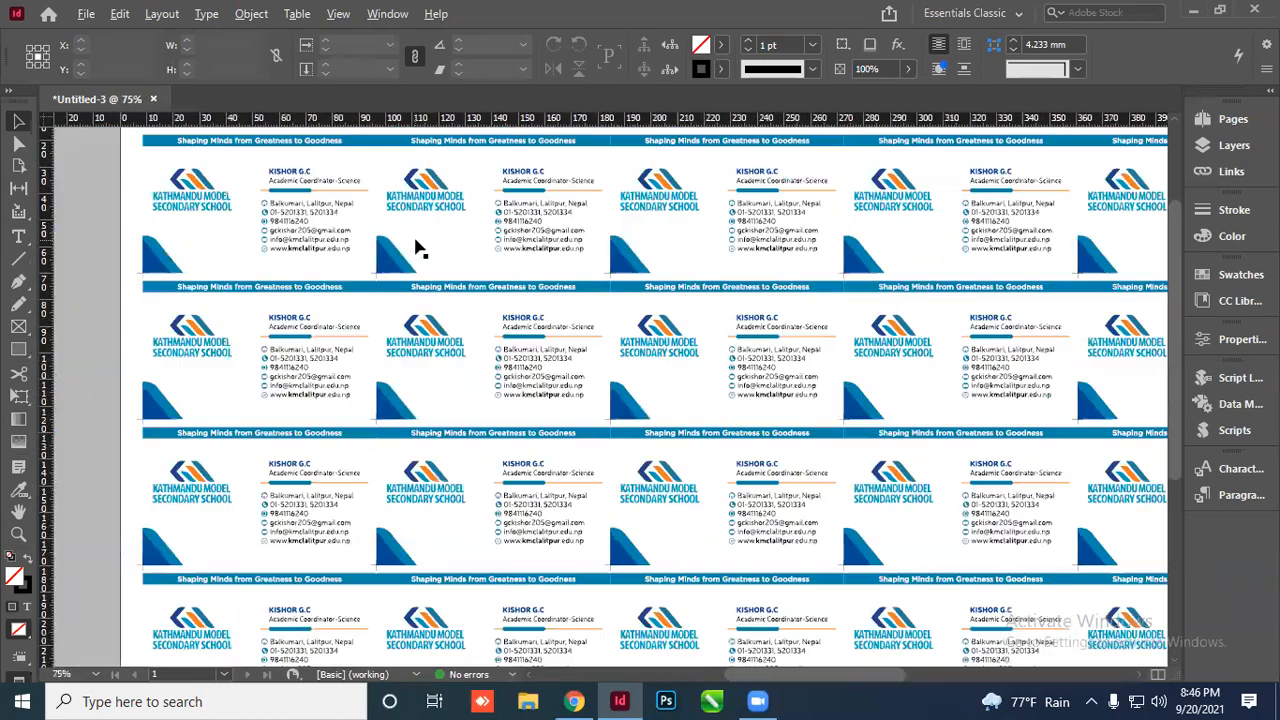
pyautogui.scroll(-1, 717, 363)
pyautogui.scroll(4, 694, 334)
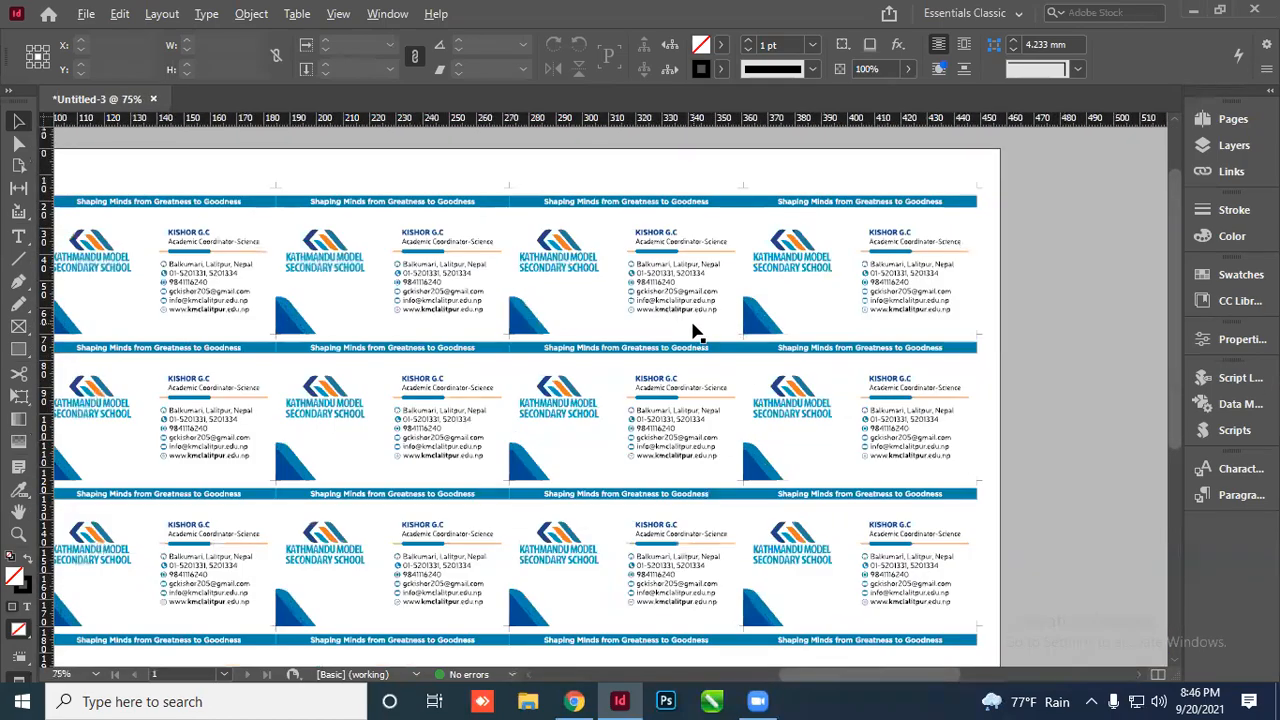
pyautogui.scroll(3, 525, 211)
pyautogui.scroll(-3, 523, 182)
pyautogui.scroll(-1, 663, 244)
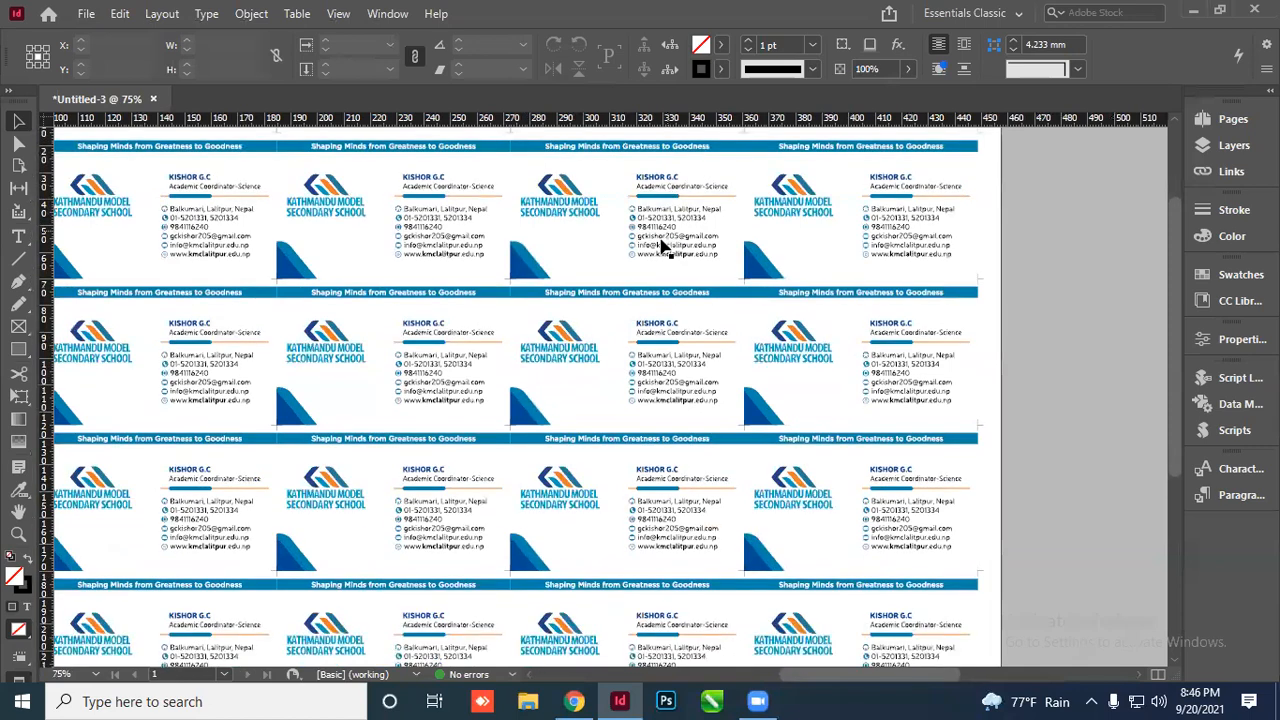
pyautogui.scroll(-1, 630, 284)
pyautogui.scroll(1, 476, 421)
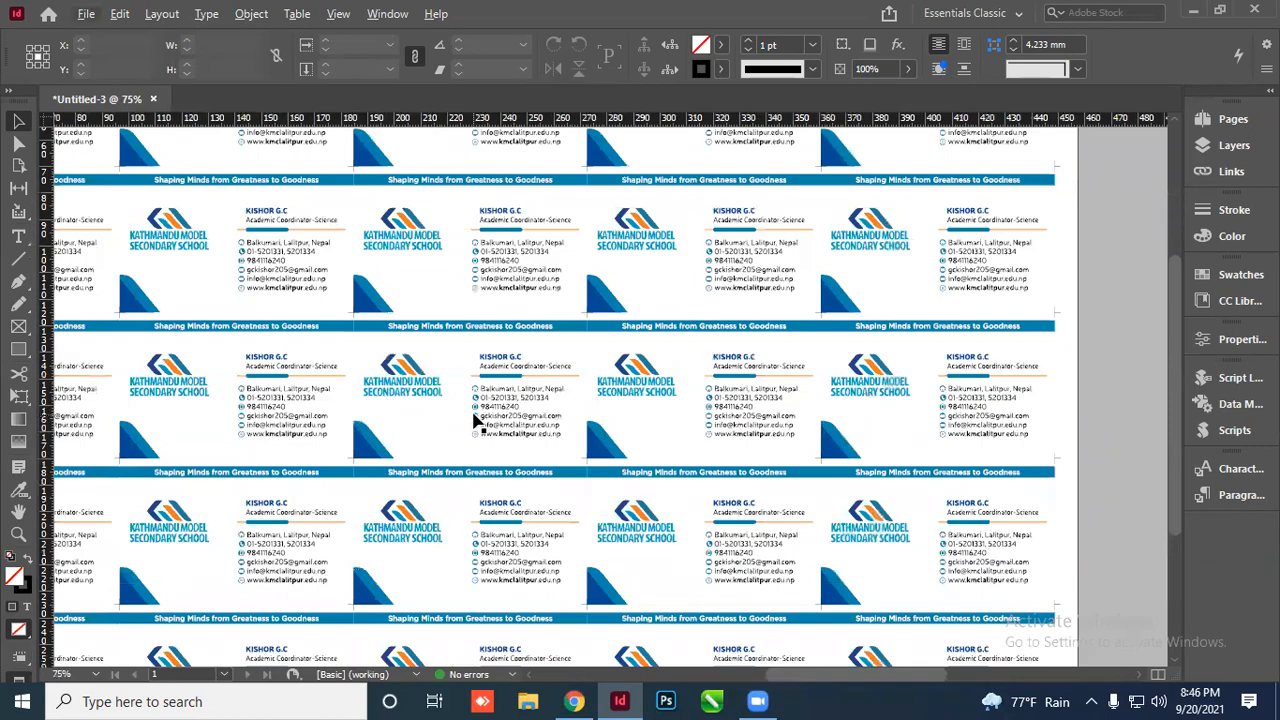
pyautogui.scroll(-1, 610, 435)
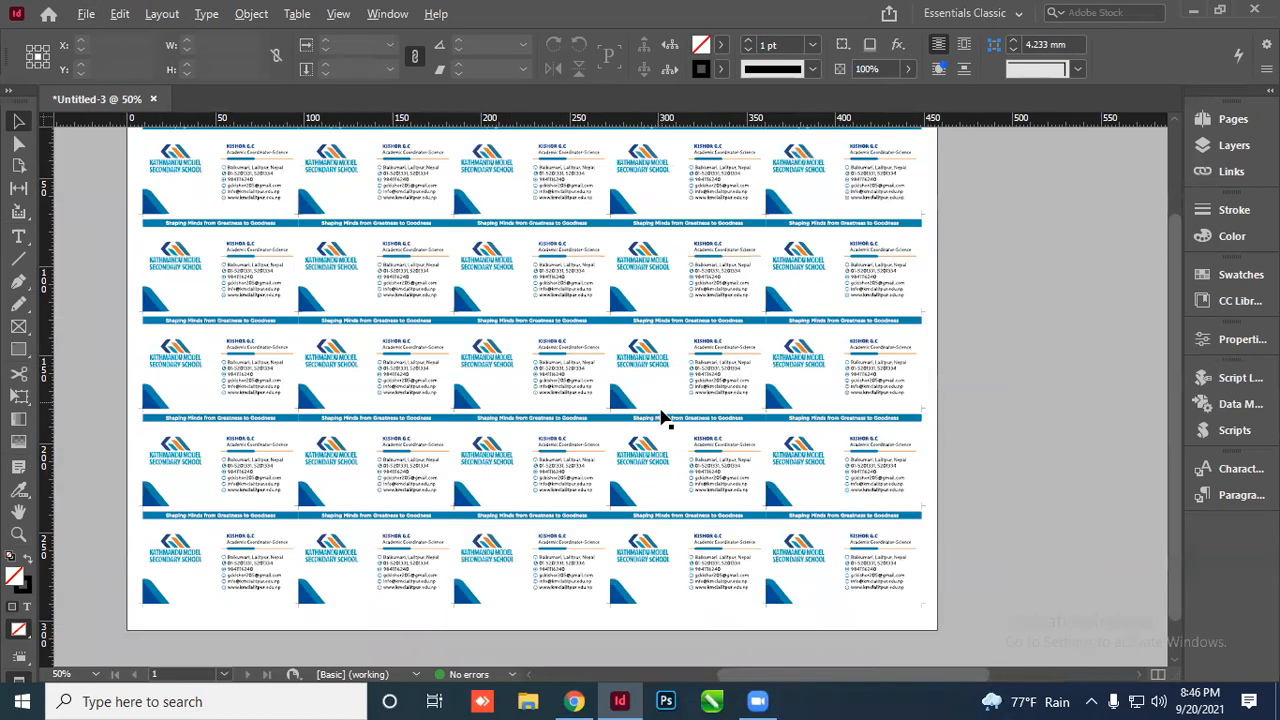
pyautogui.scroll(2, 600, 365)
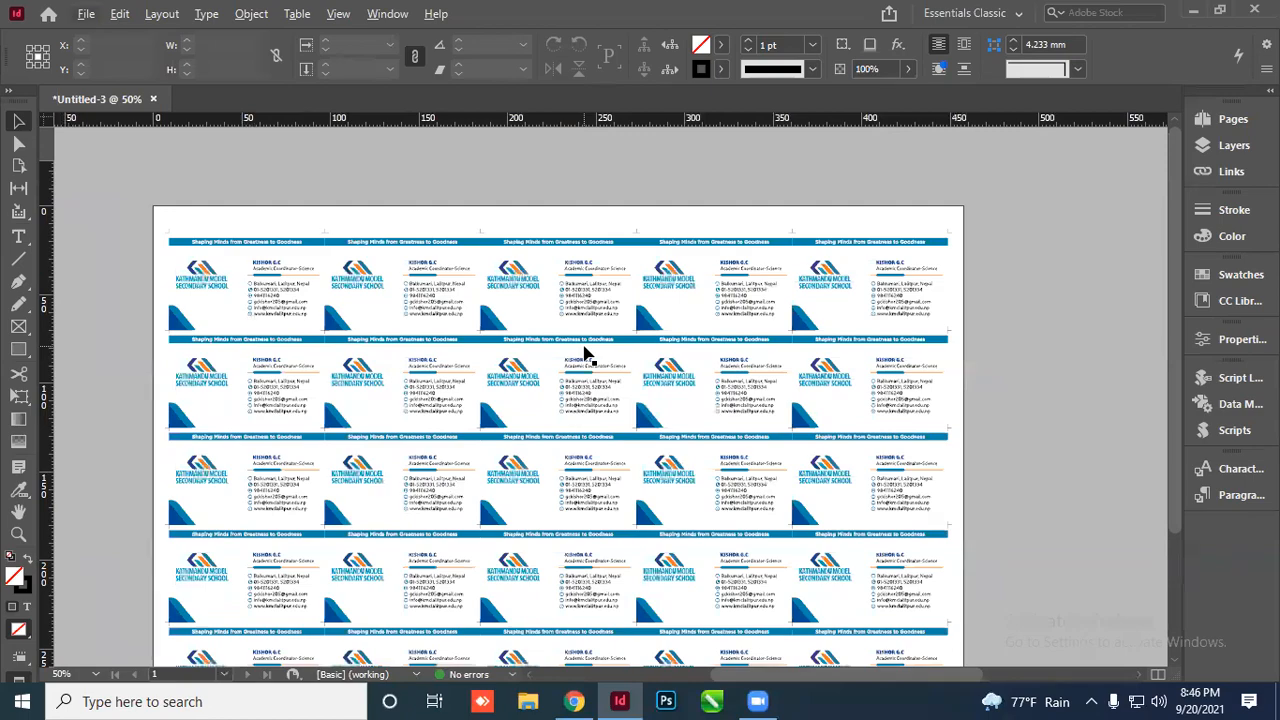
pyautogui.scroll(-2, 588, 354)
pyautogui.scroll(1, 588, 354)
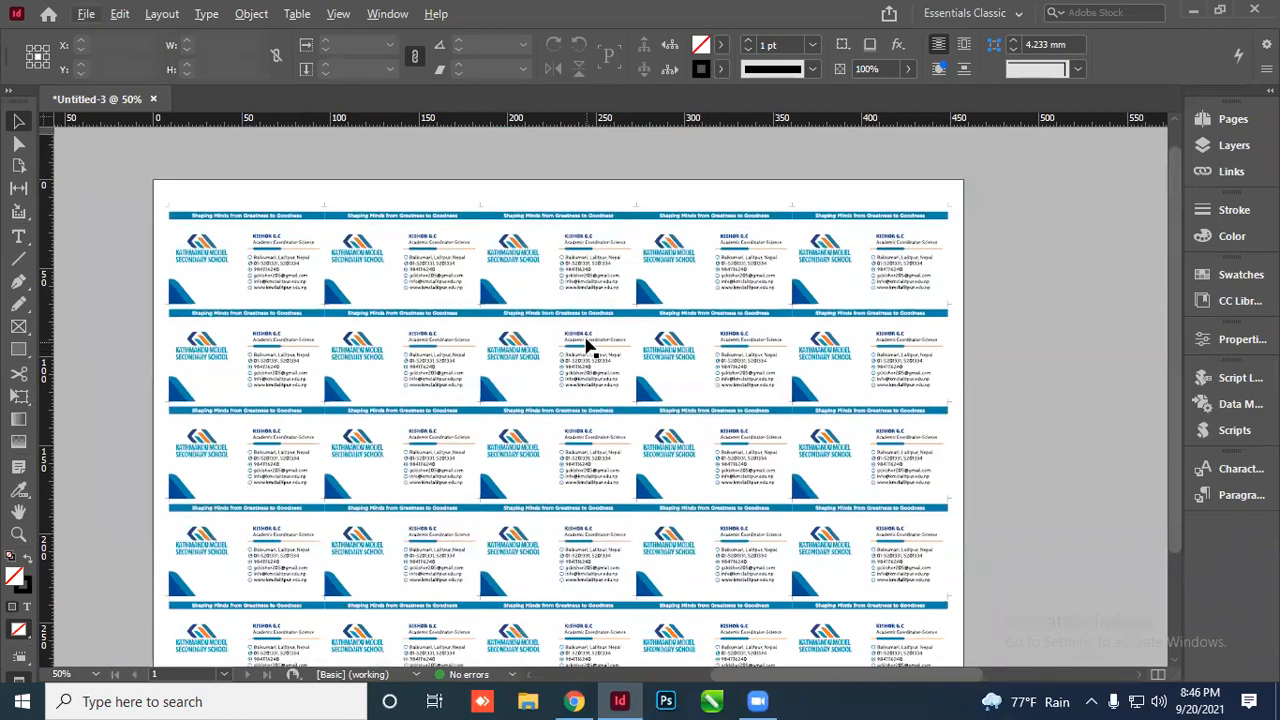
pyautogui.scroll(3, 597, 314)
pyautogui.scroll(-3, 603, 300)
pyautogui.scroll(-2, 505, 362)
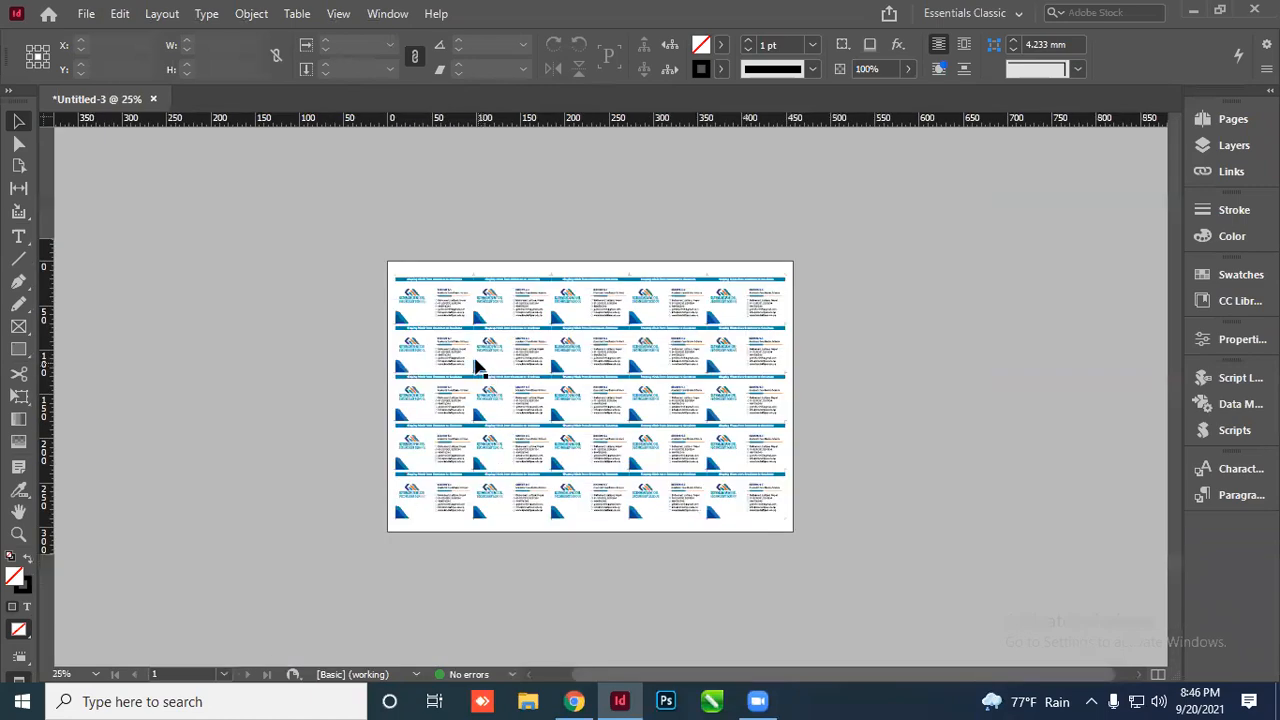
pyautogui.scroll(4, 482, 365)
pyautogui.scroll(1, 538, 316)
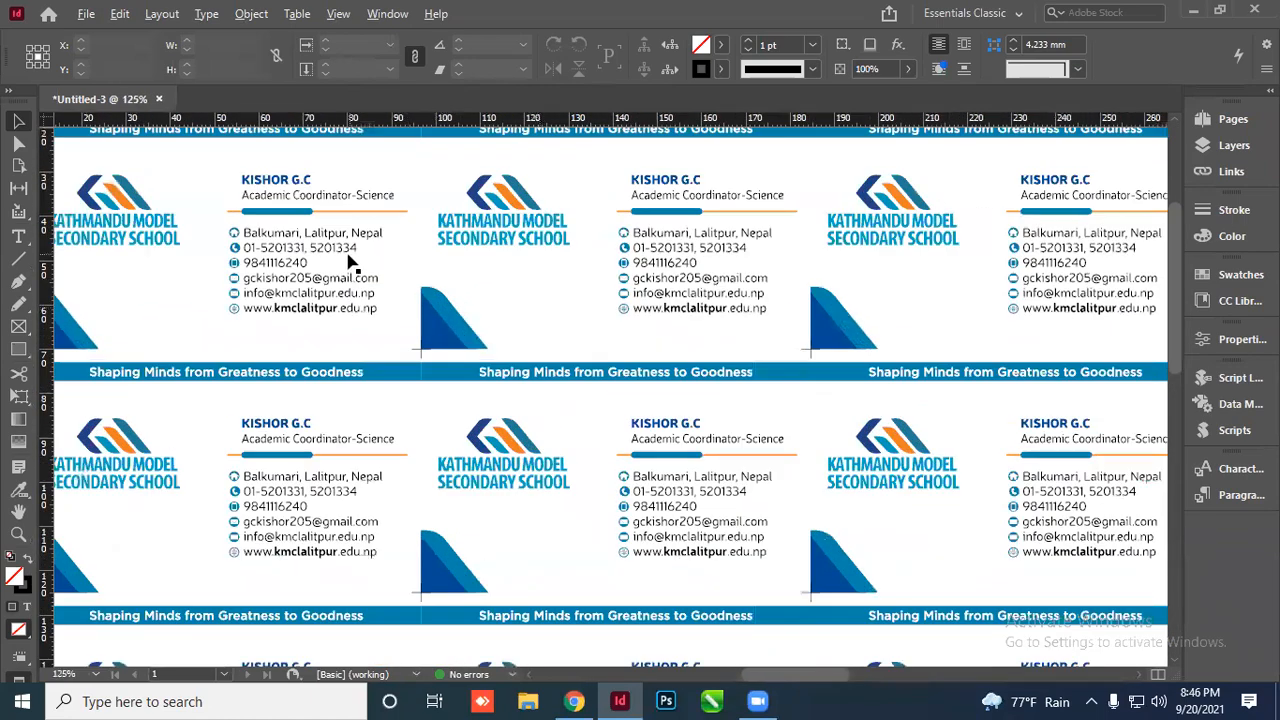
pyautogui.scroll(1, 344, 262)
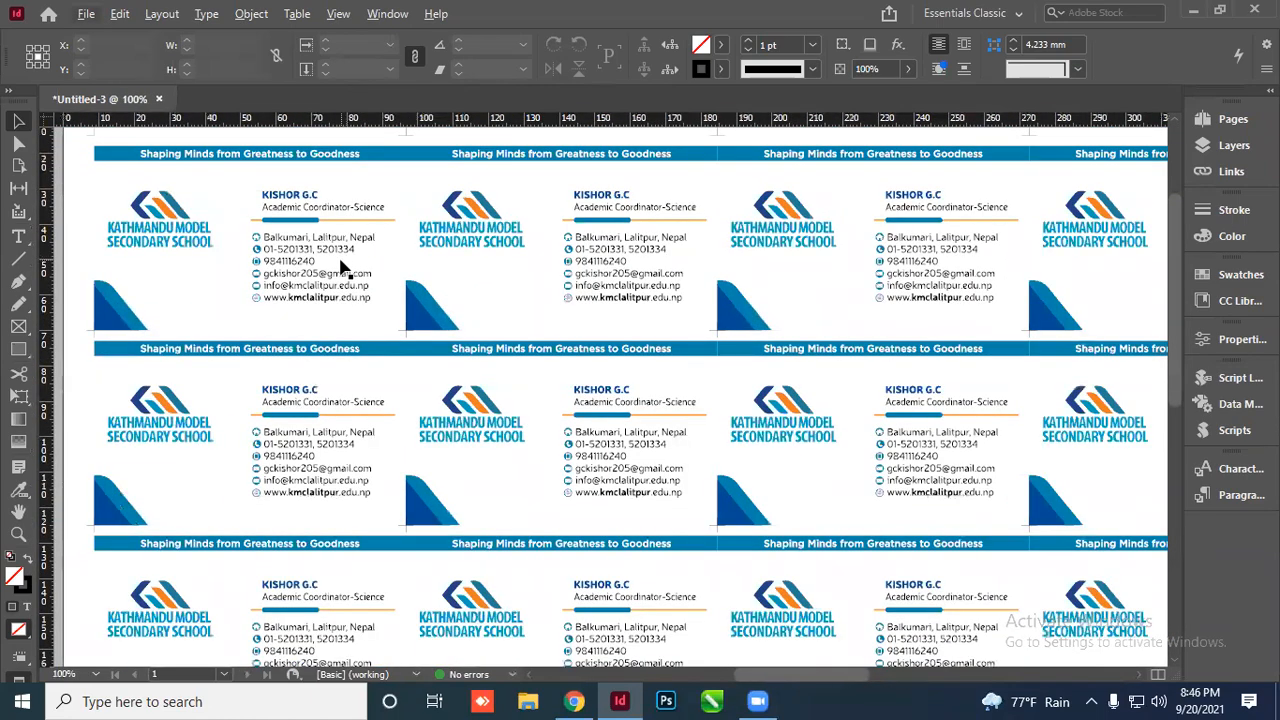
pyautogui.scroll(-1, 340, 268)
pyautogui.scroll(-1, 340, 277)
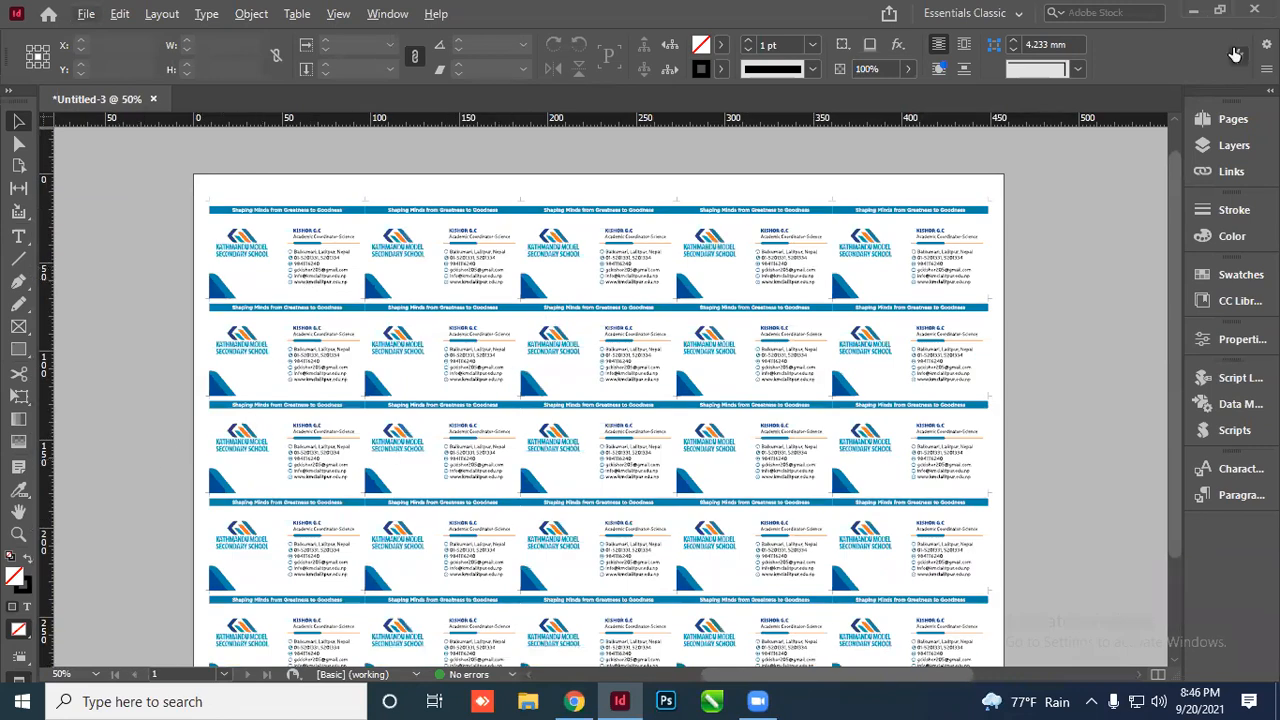
pyautogui.scroll(-3, 543, 323)
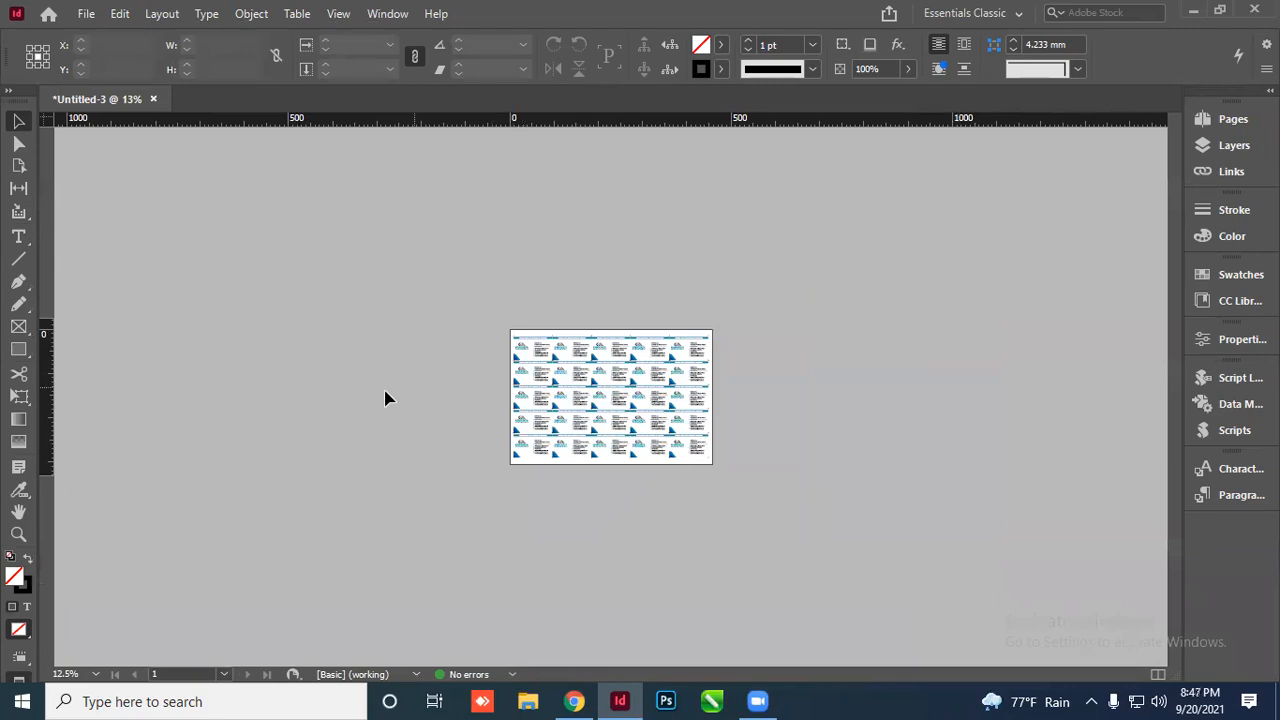
pyautogui.scroll(6, 734, 386)
pyautogui.scroll(-5, 660, 348)
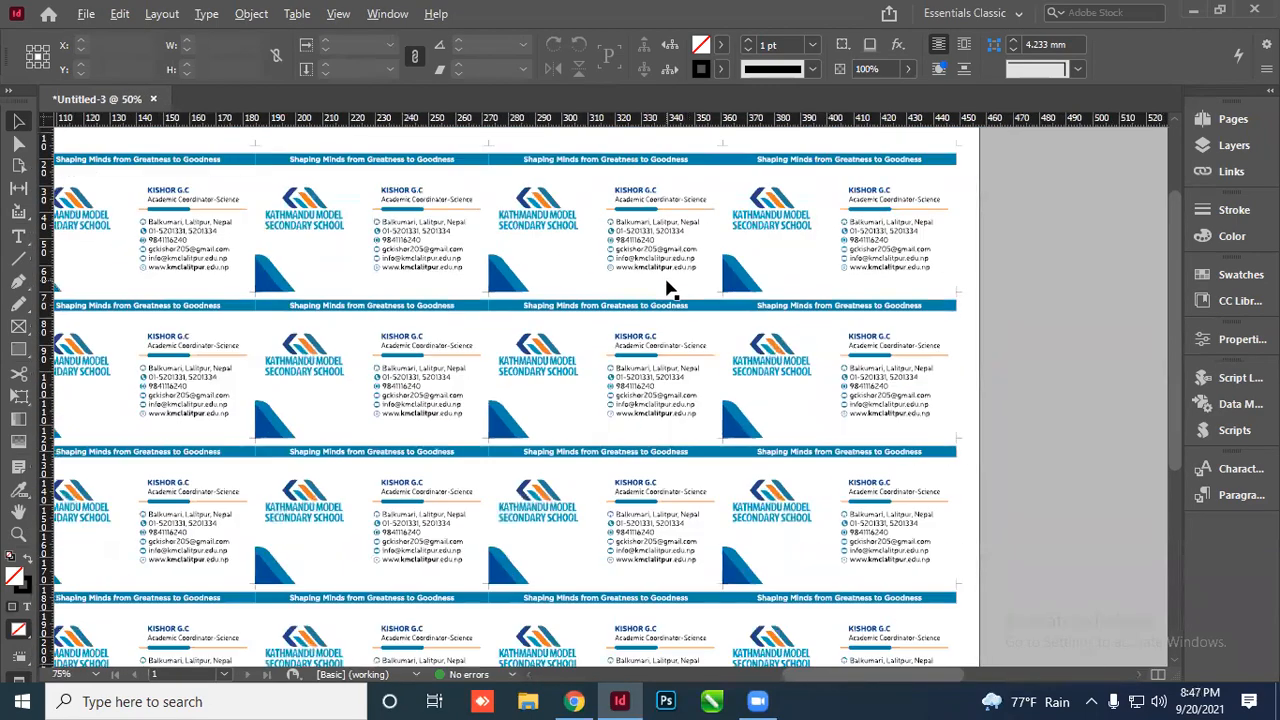
pyautogui.scroll(2, 608, 340)
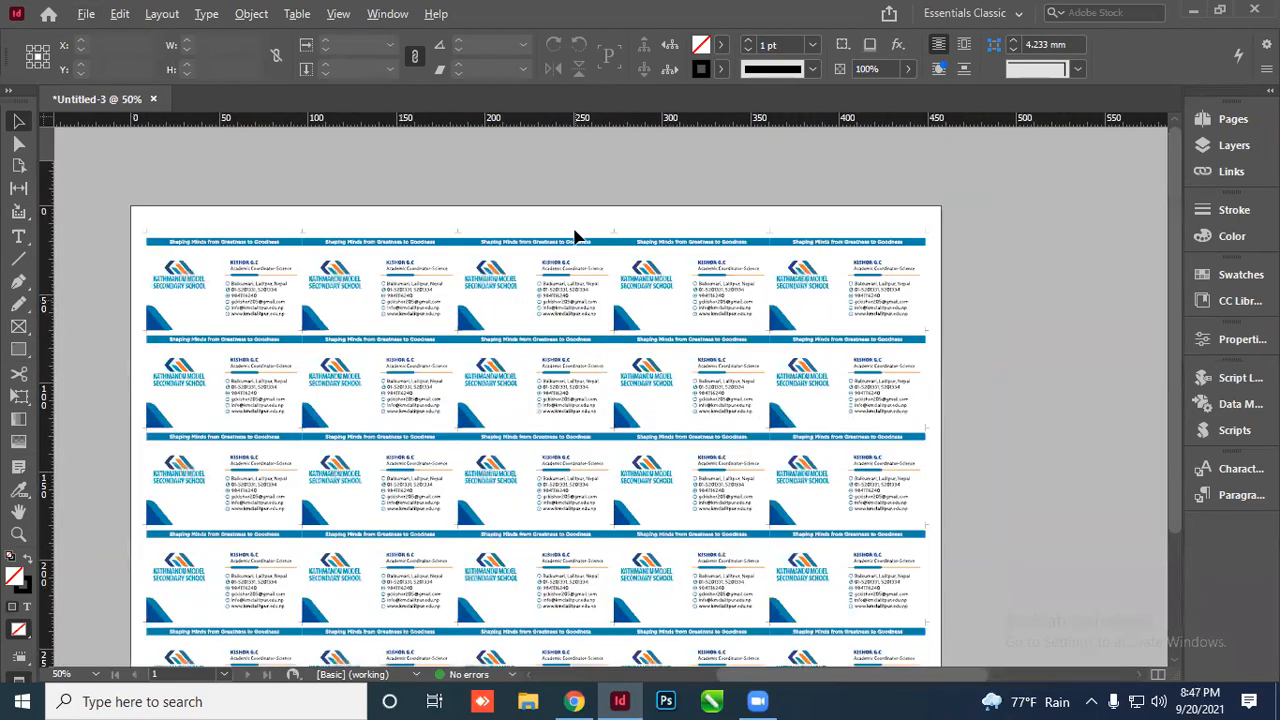
pyautogui.scroll(-2, 550, 190)
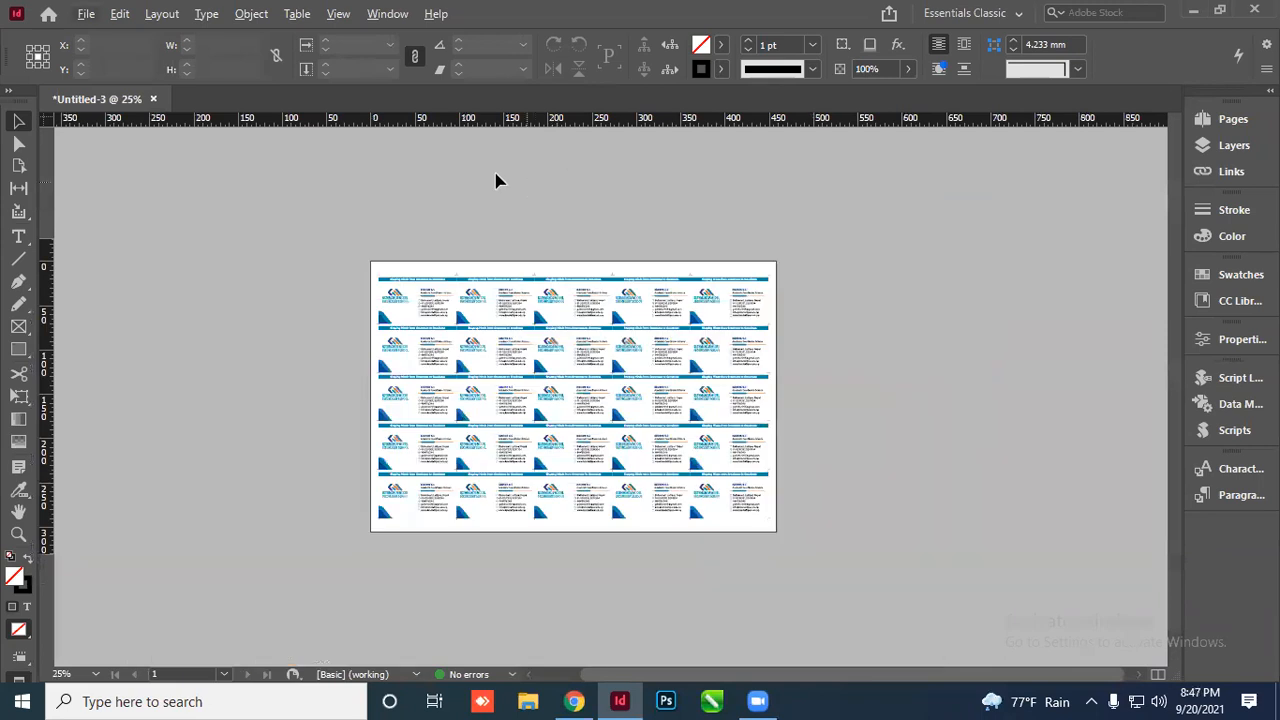
pyautogui.click(389, 15)
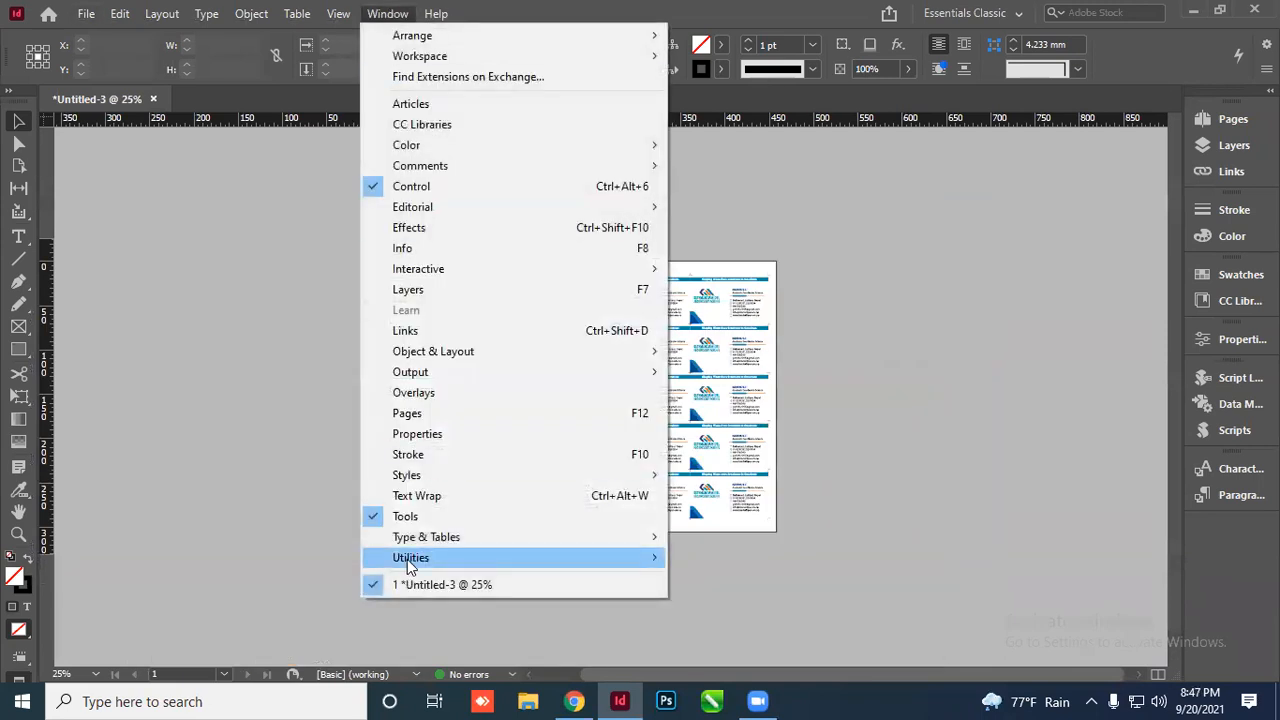
pyautogui.moveTo(588, 558)
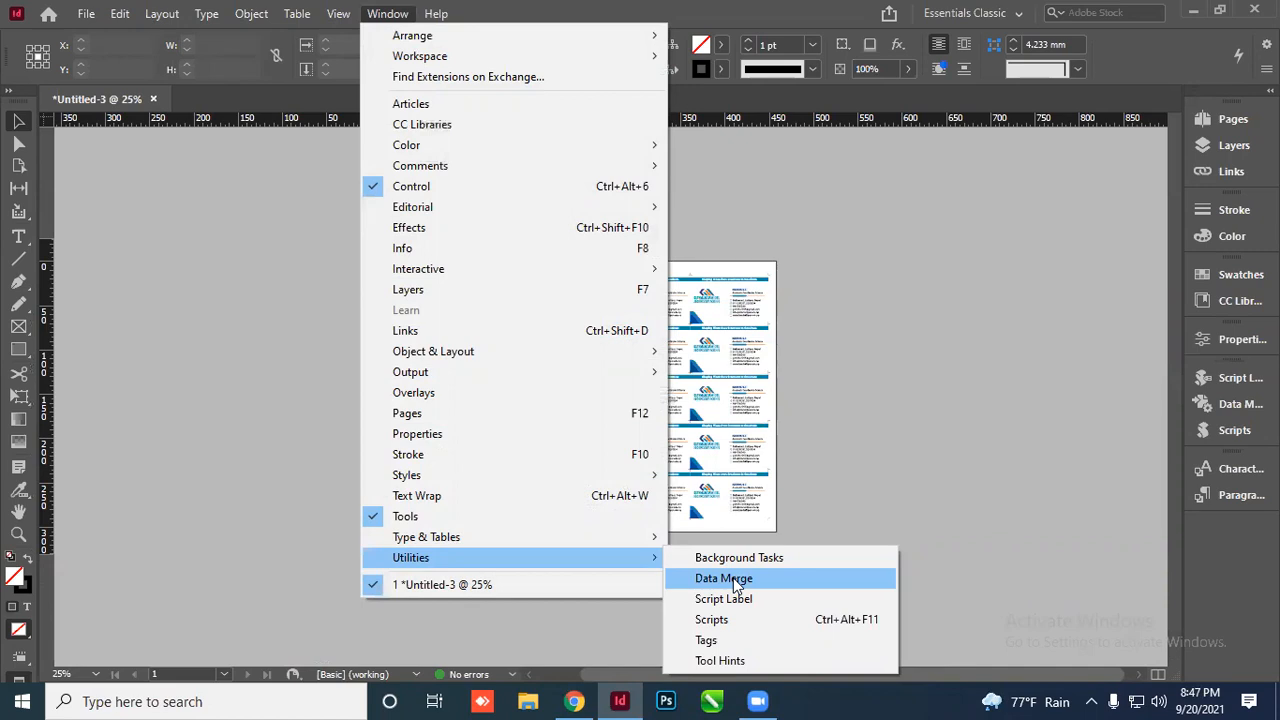
pyautogui.click(840, 398)
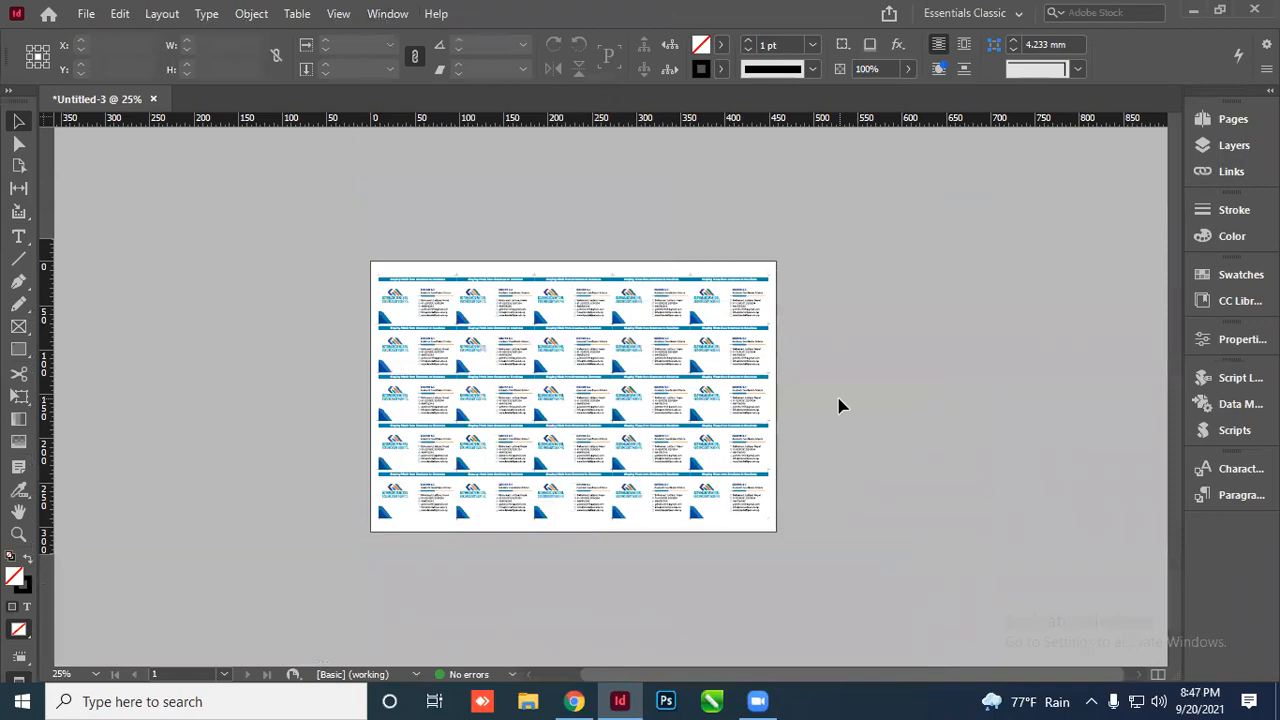
pyautogui.scroll(3, 628, 322)
pyautogui.scroll(-2, 631, 274)
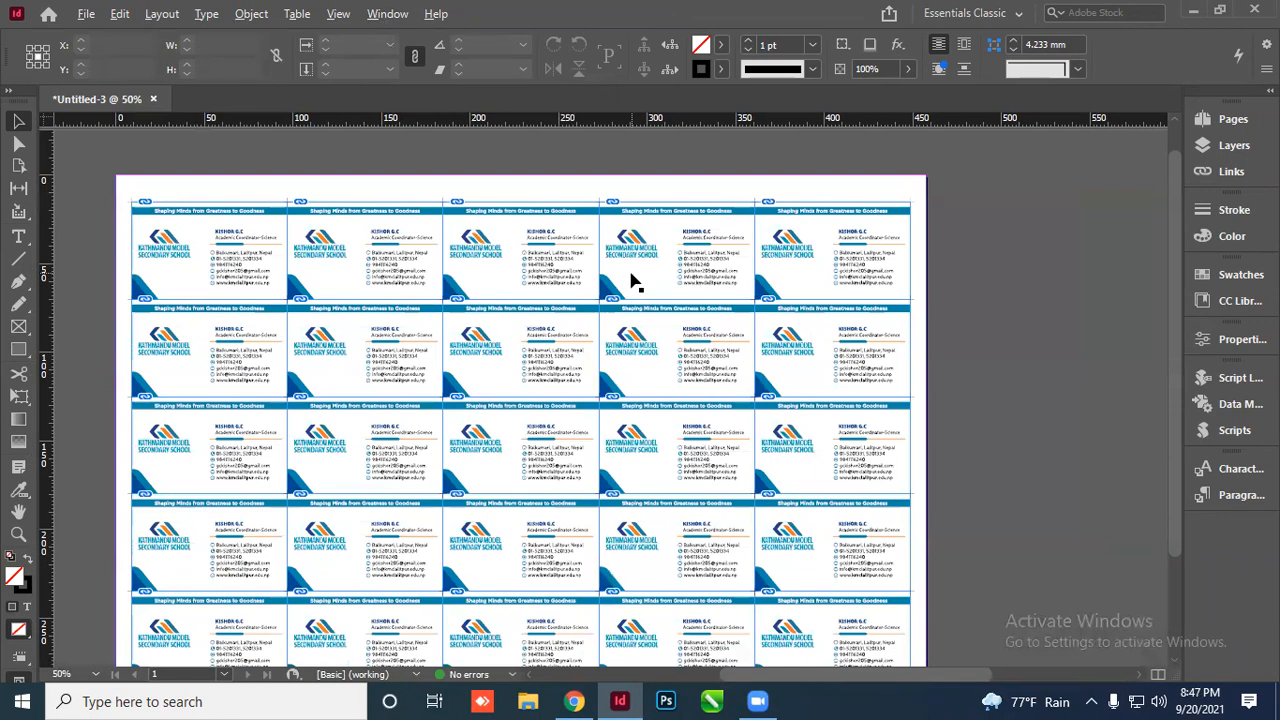
pyautogui.click(378, 14)
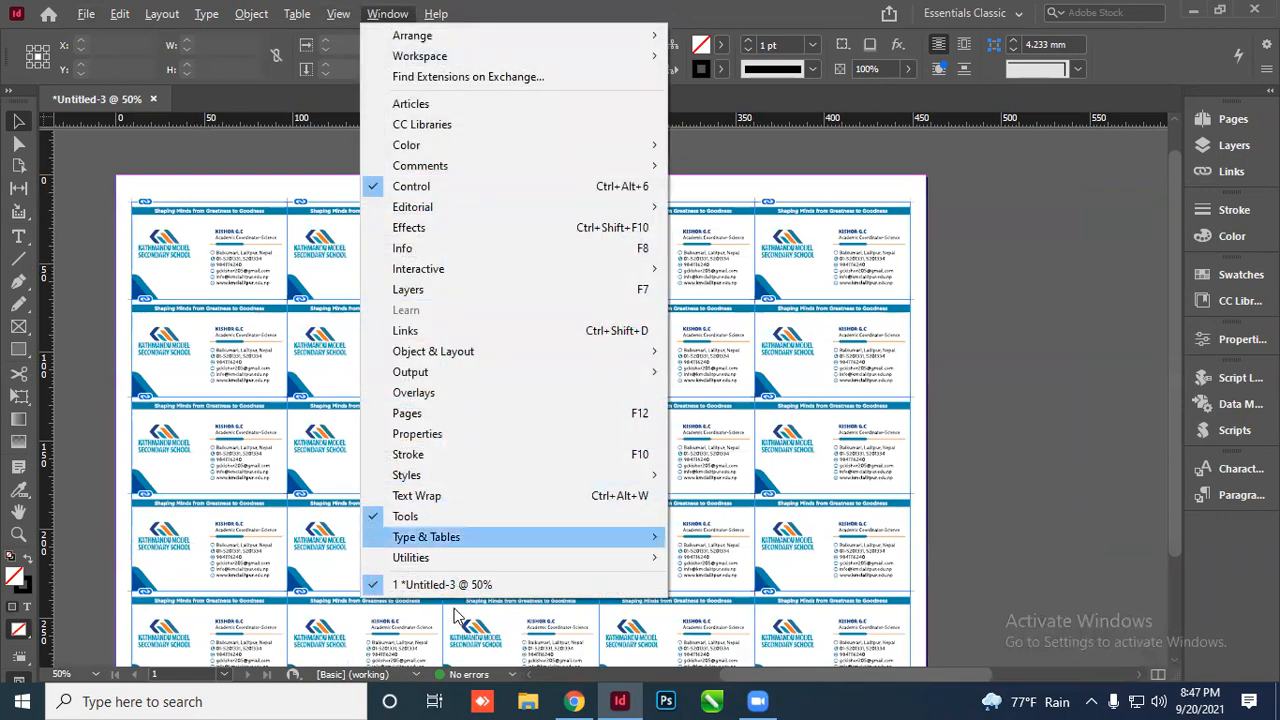
pyautogui.moveTo(472, 563)
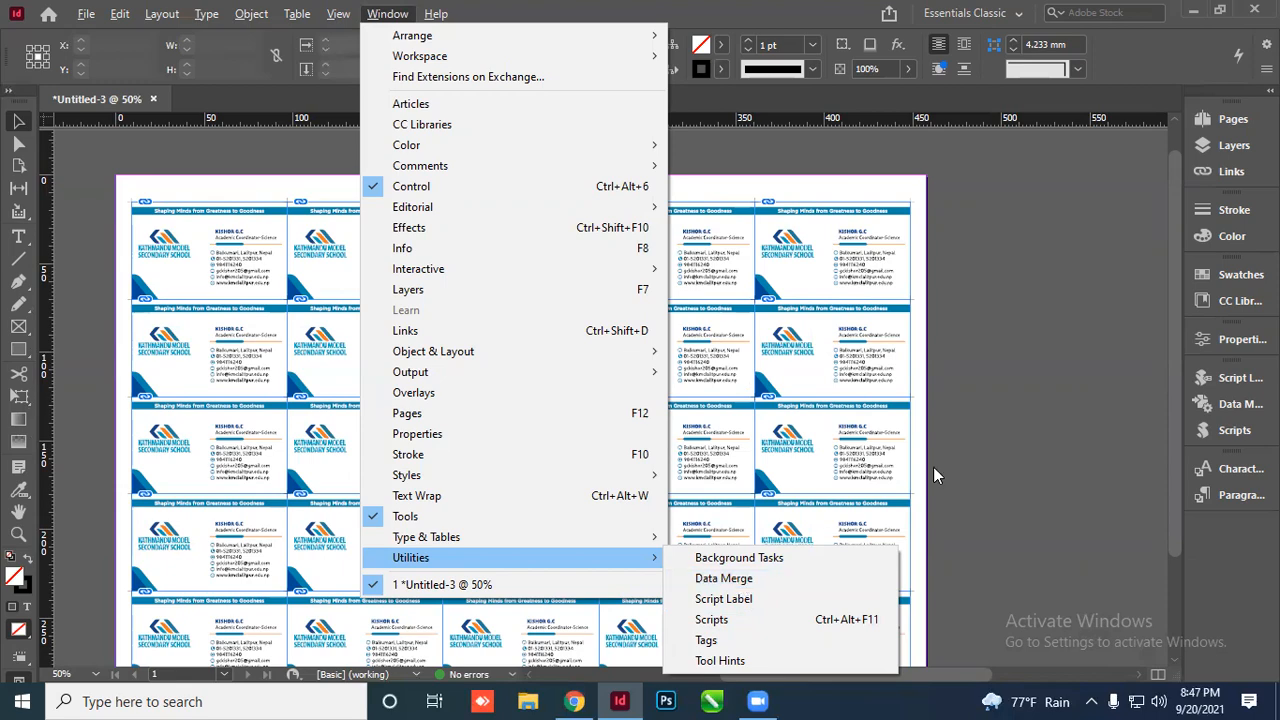
pyautogui.click(798, 402)
pyautogui.scroll(3, 794, 395)
pyautogui.scroll(-2, 794, 330)
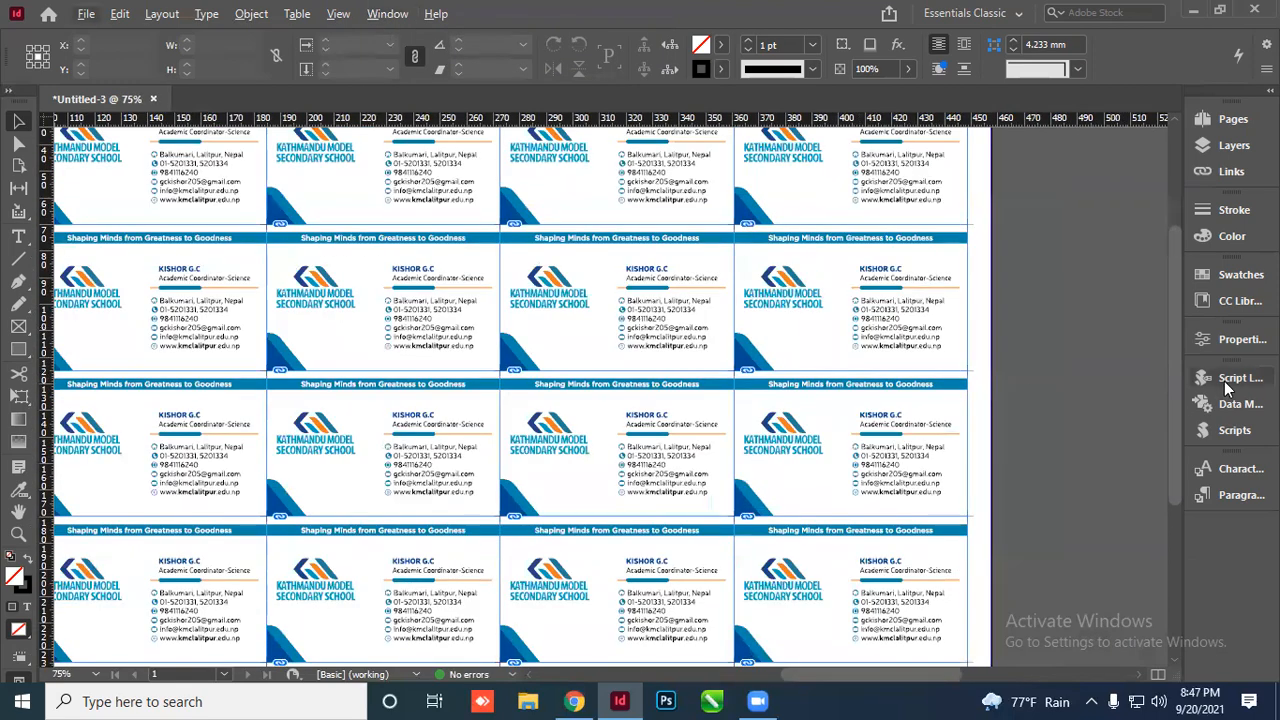
pyautogui.click(1228, 430)
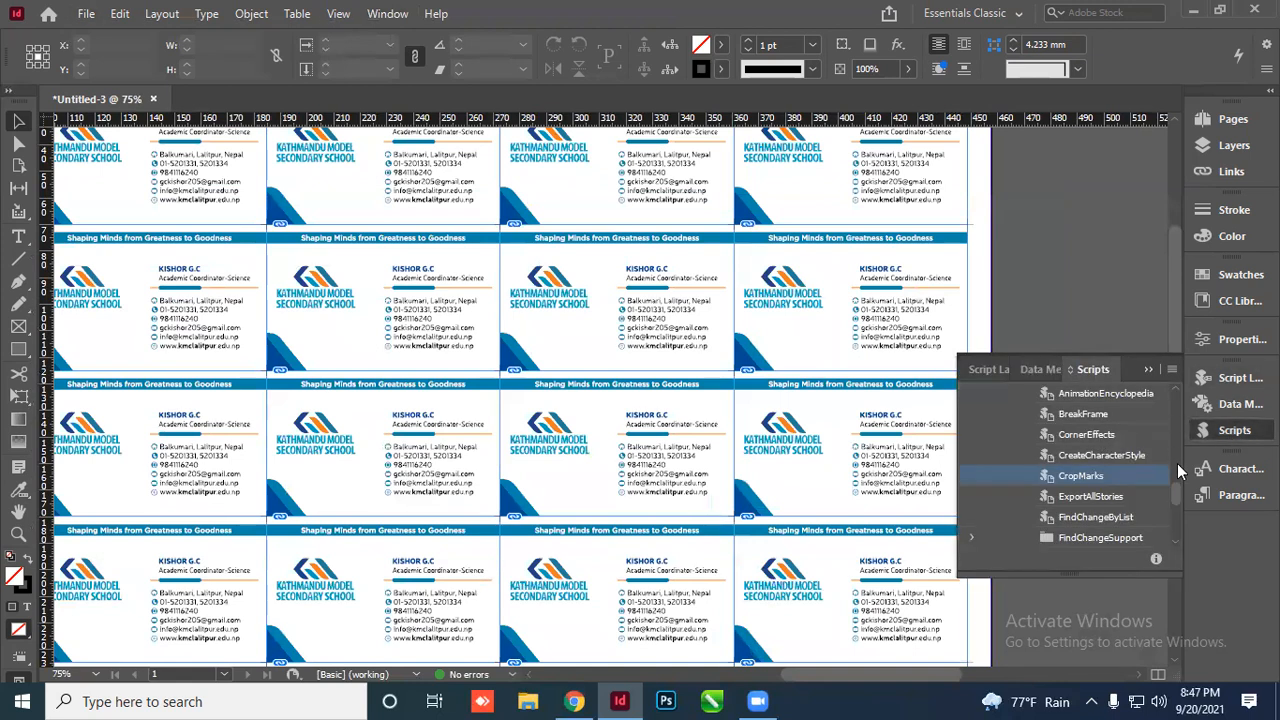
pyautogui.moveTo(1178, 490)
pyautogui.mouseDown()
pyautogui.moveTo(1177, 420)
pyautogui.moveTo(1177, 556)
pyautogui.moveTo(1175, 487)
pyautogui.mouseUp()
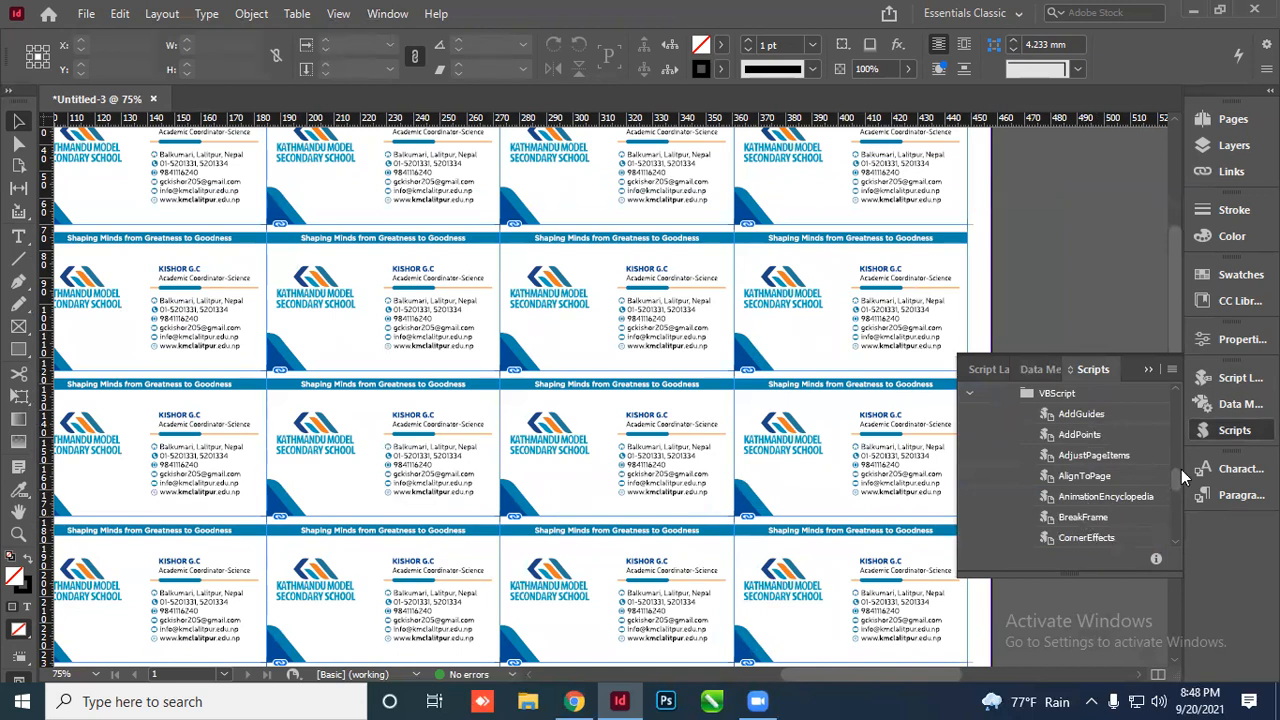
pyautogui.moveTo(1180, 480)
pyautogui.mouseDown()
pyautogui.moveTo(1177, 532)
pyautogui.moveTo(1177, 497)
pyautogui.mouseUp()
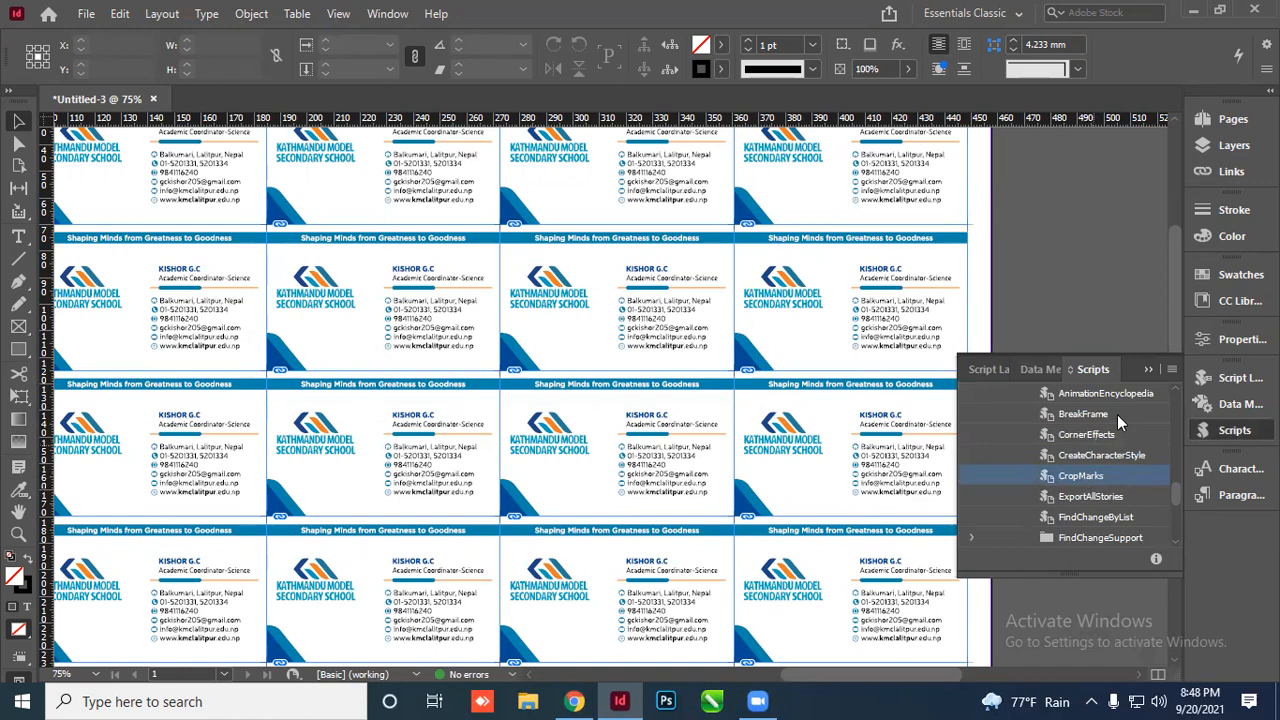
pyautogui.click(1148, 369)
pyautogui.scroll(2, 436, 388)
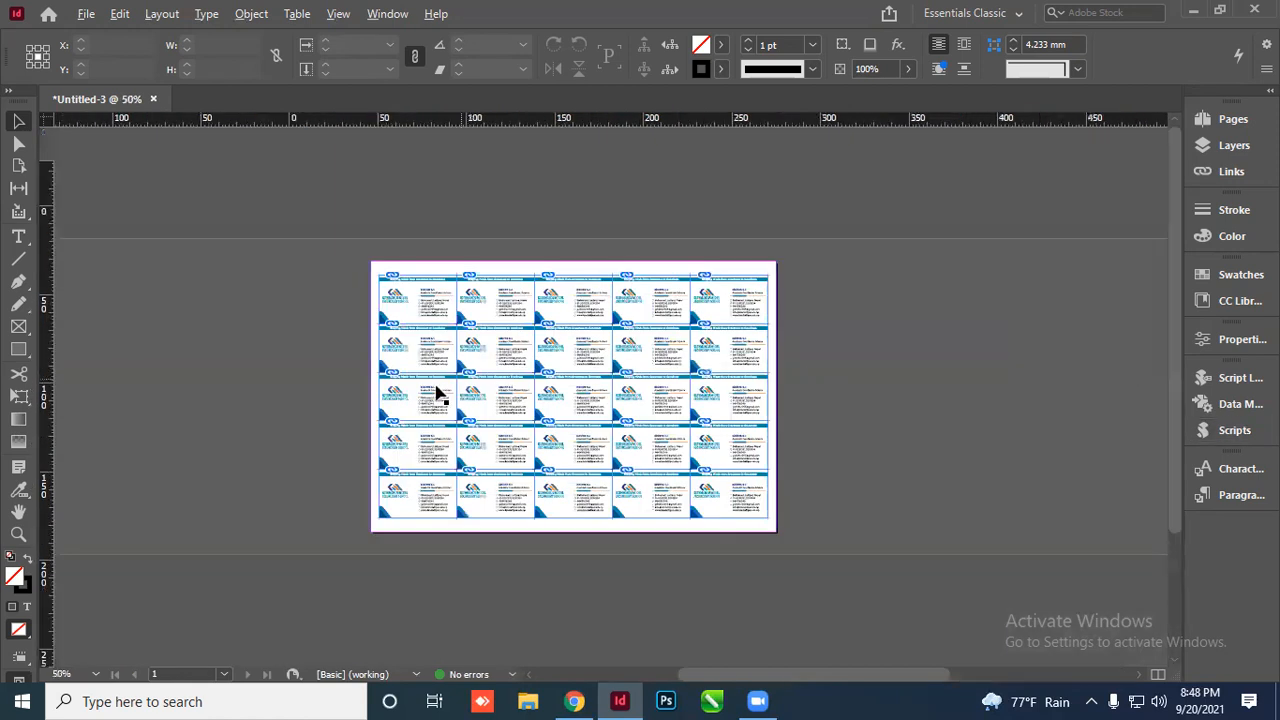
pyautogui.scroll(-1, 514, 217)
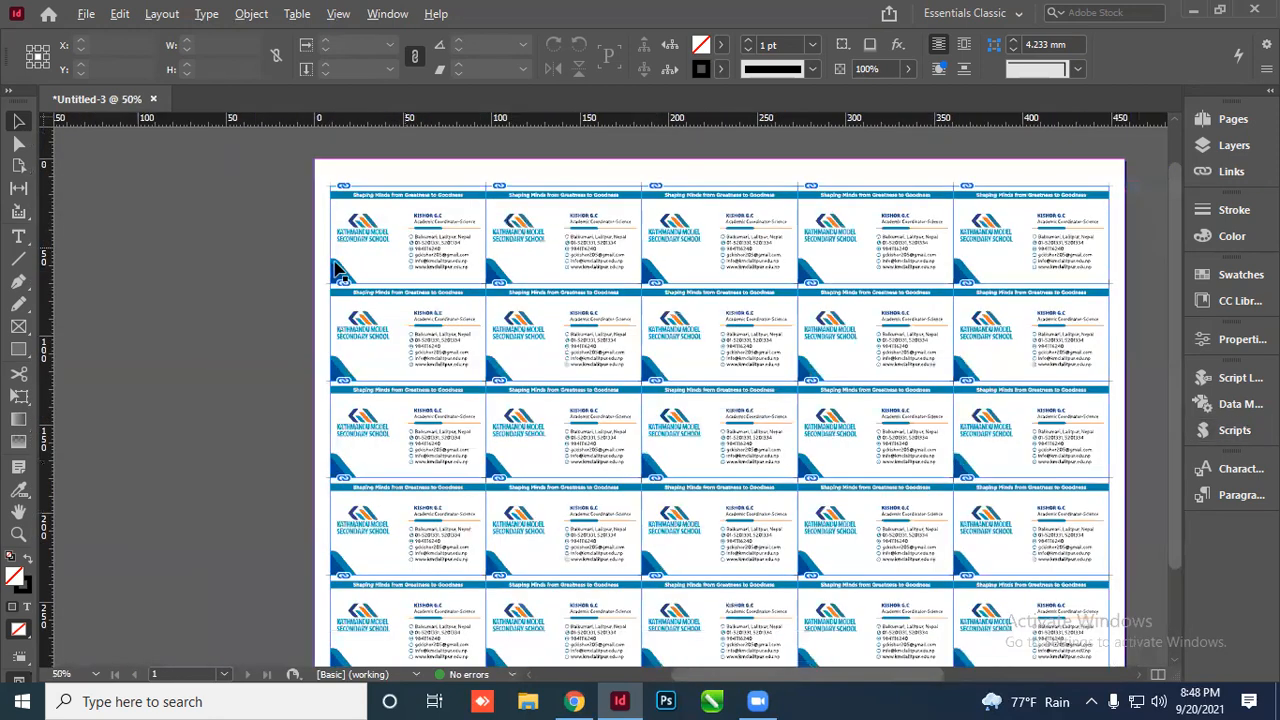
pyautogui.click(153, 99)
# Close the visiting-card sheet without saving and open Receipt Bill.indd from Recent files
pyautogui.click(738, 368)
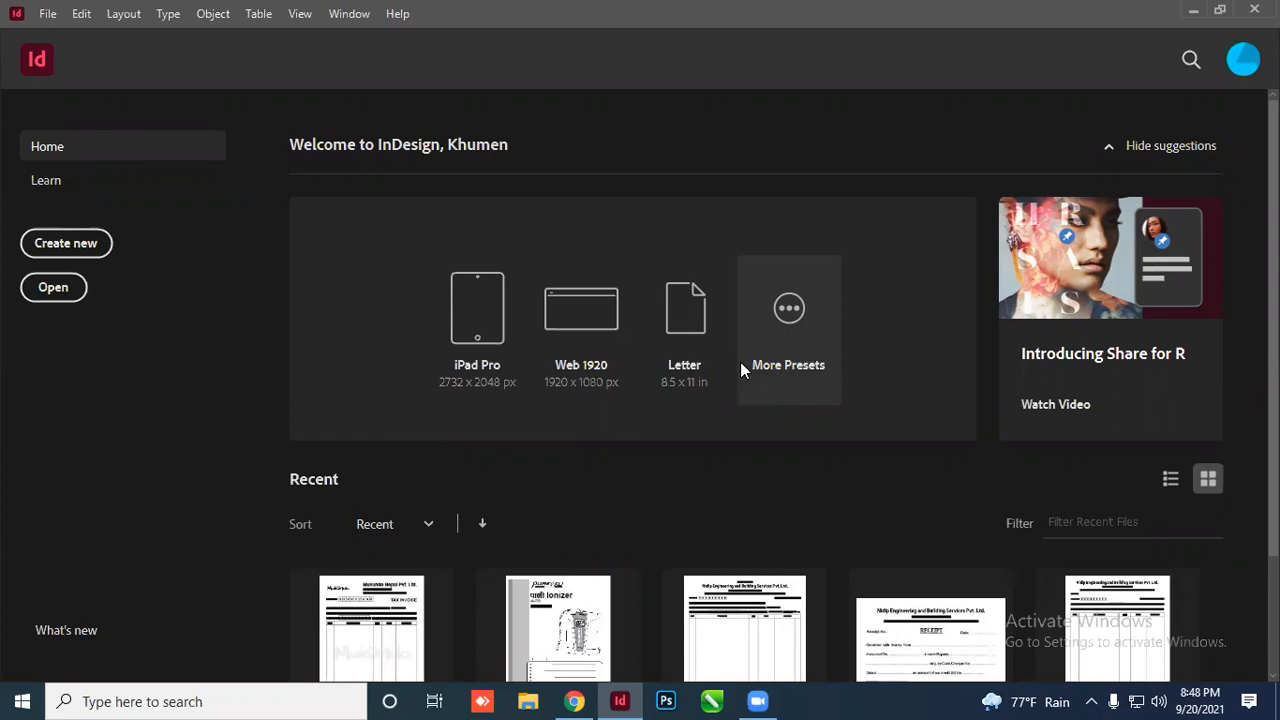
pyautogui.scroll(-2, 609, 452)
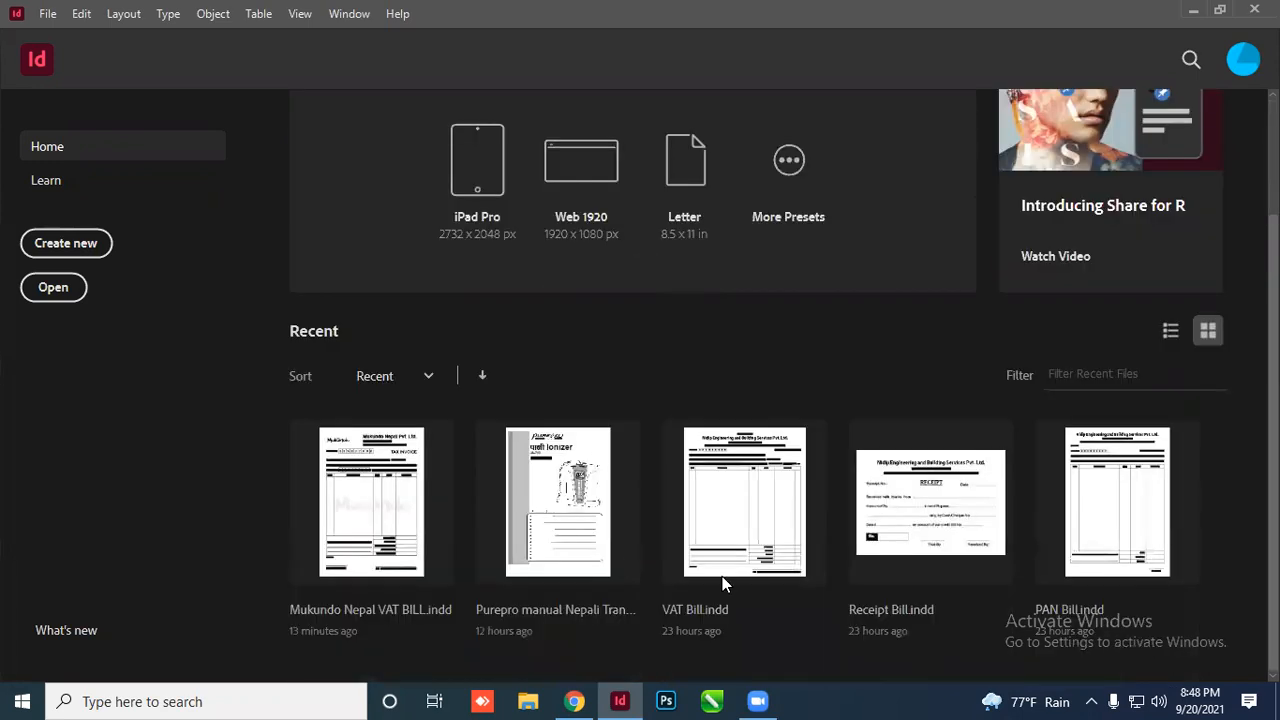
pyautogui.click(905, 610)
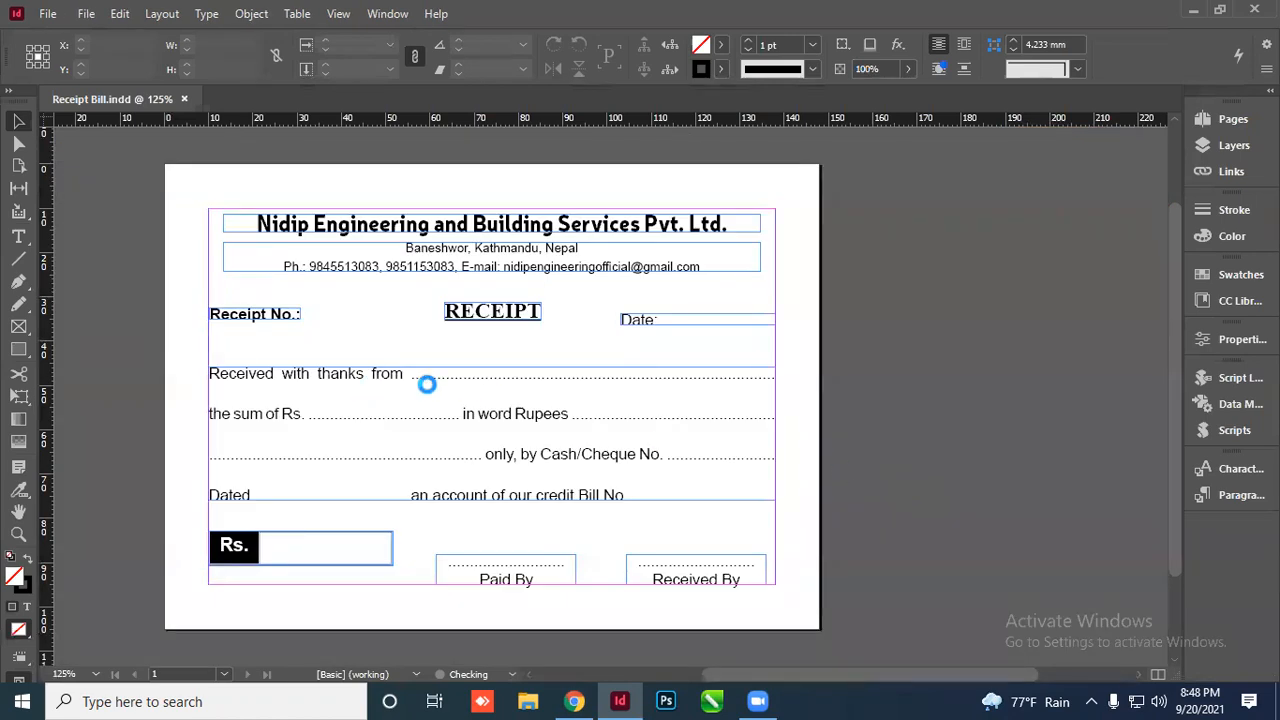
pyautogui.press('w')
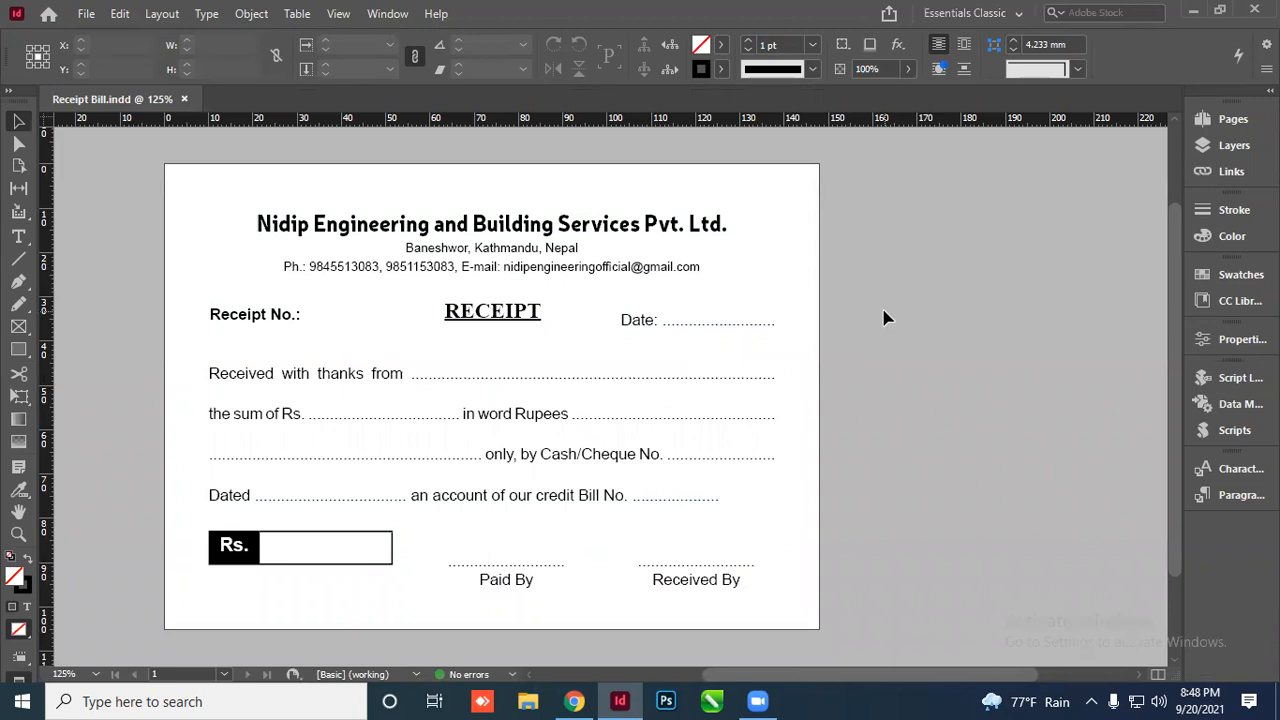
pyautogui.press('w')
pyautogui.hotkey('ctrl', 'alt', 'p')
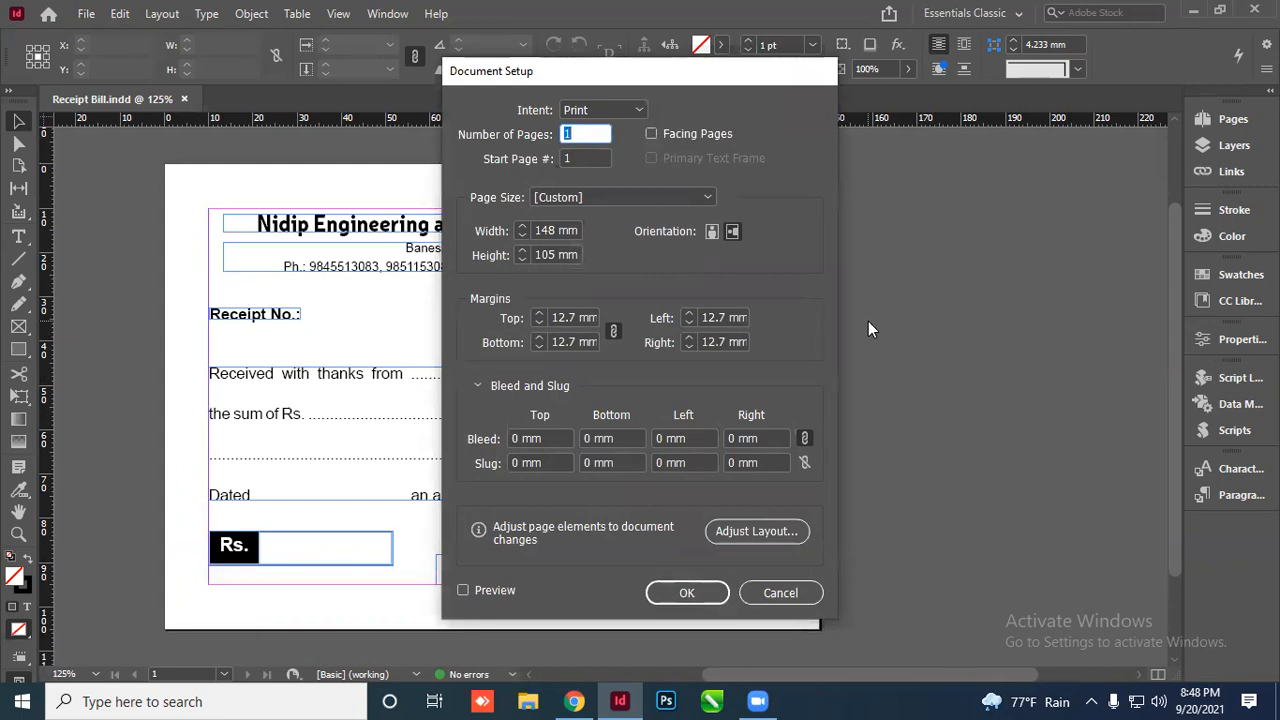
pyautogui.click(778, 593)
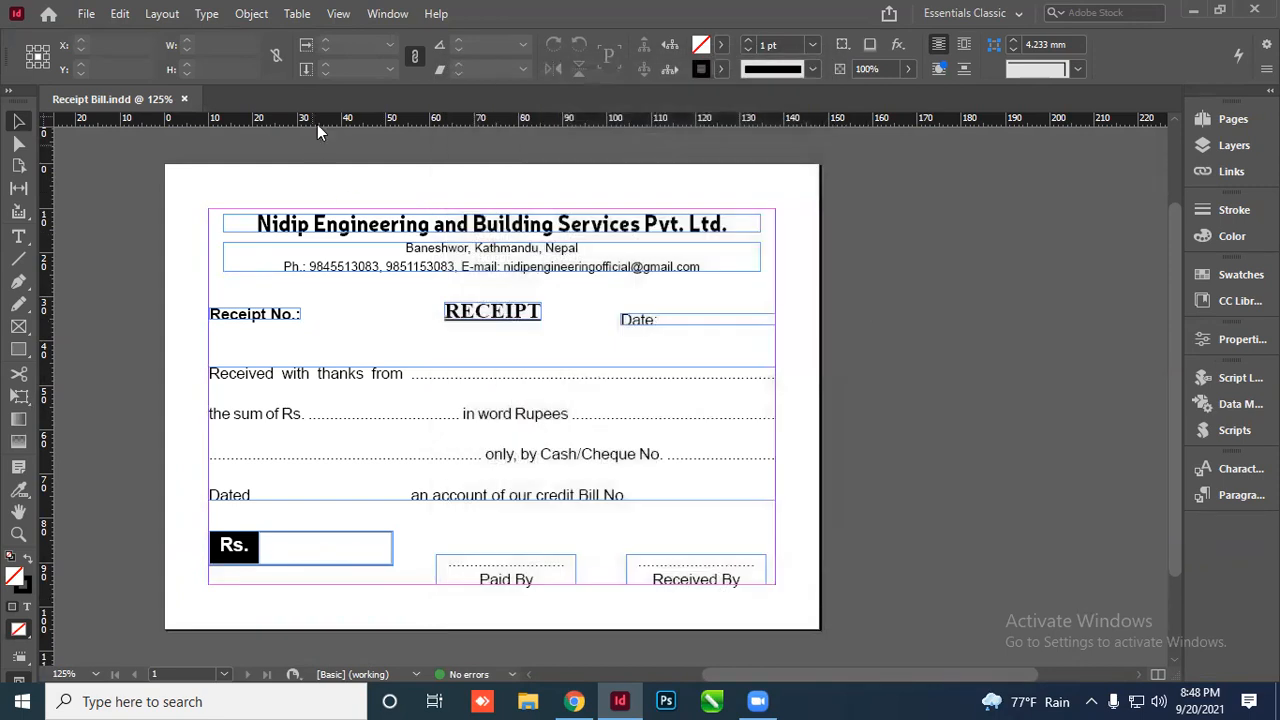
pyautogui.click(155, 17)
pyautogui.click(190, 56)
pyautogui.click(834, 264)
pyautogui.click(830, 238)
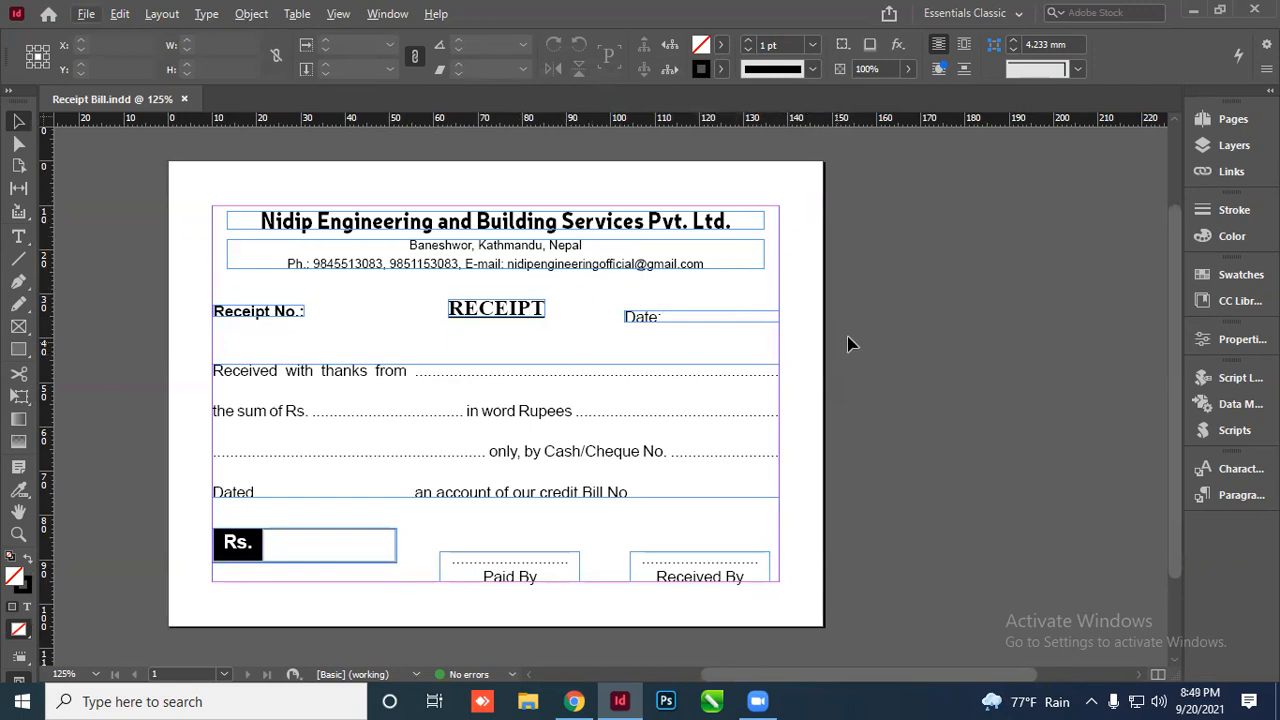
pyautogui.press('w')
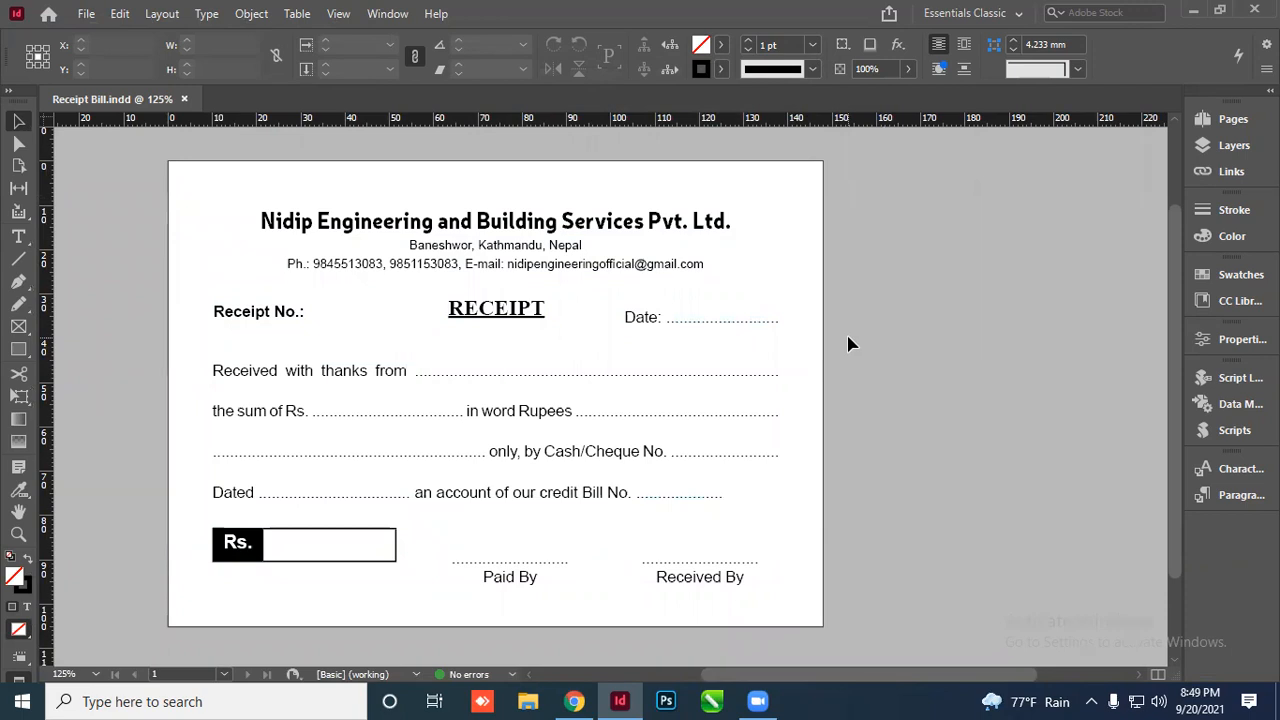
pyautogui.press('w')
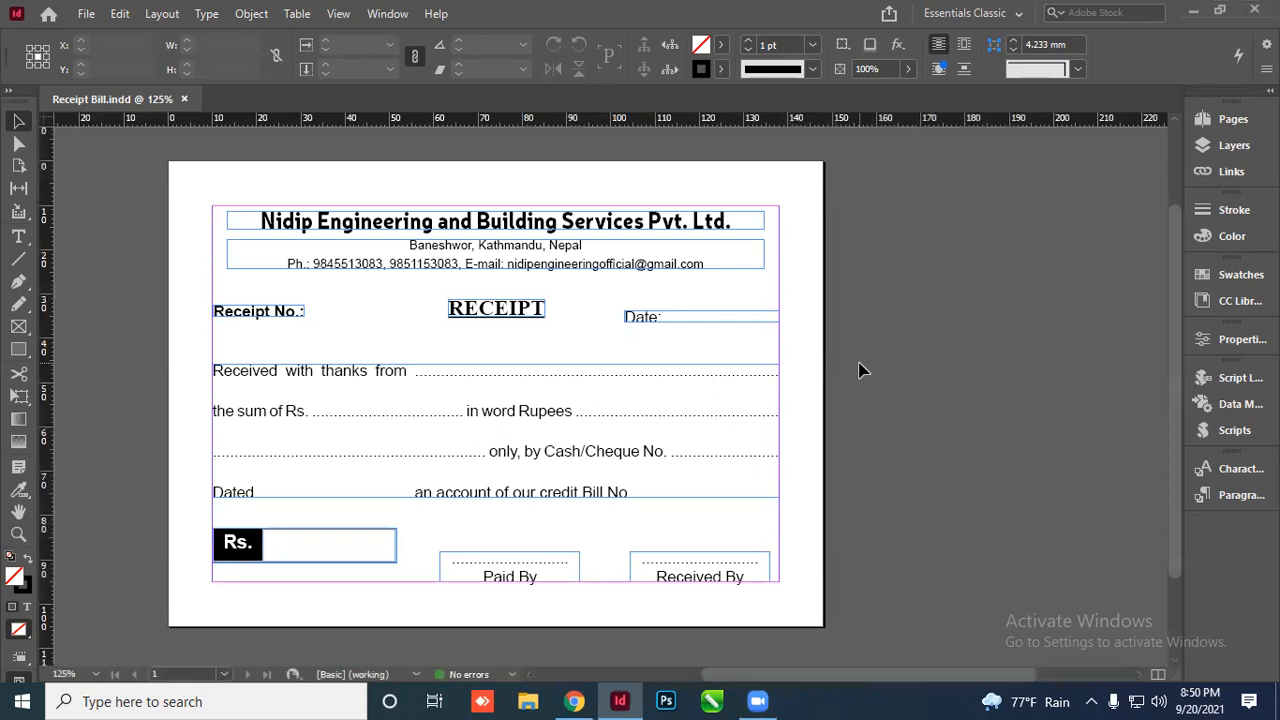
# Toggle Preview mode to check the receipt, then switch to full-screen Presentation mode
pyautogui.press('w')
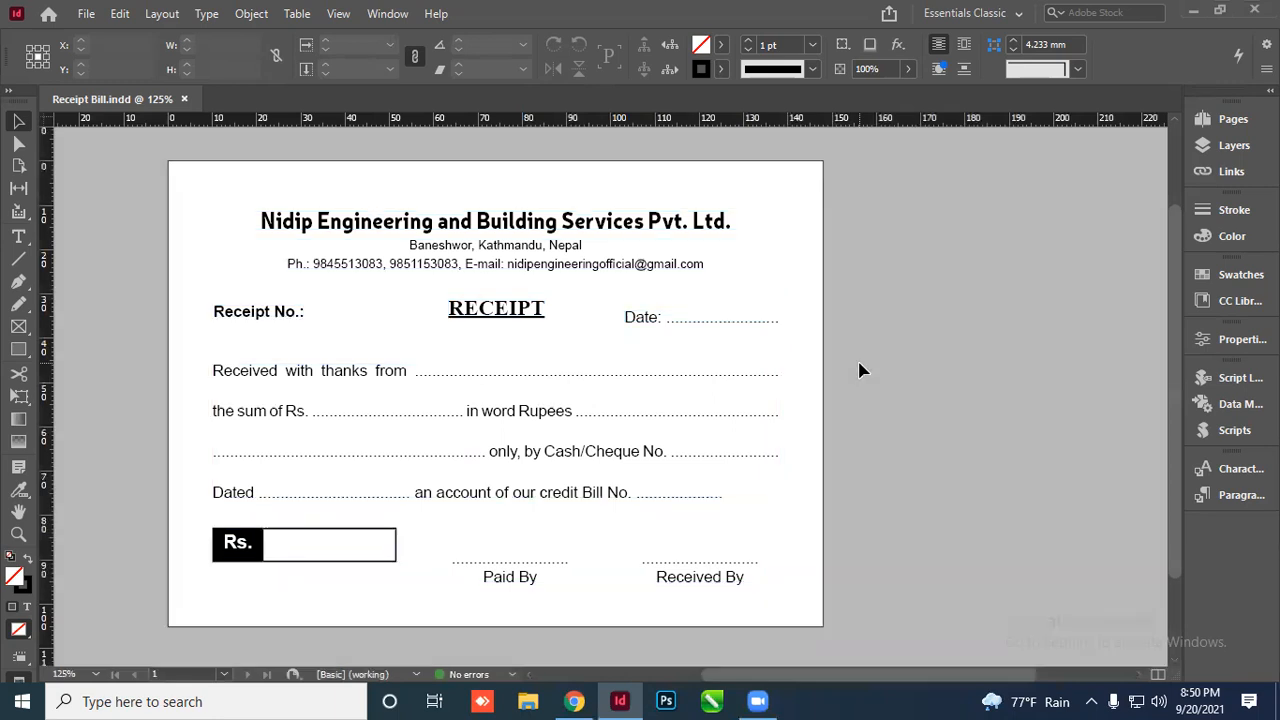
pyautogui.press('w')
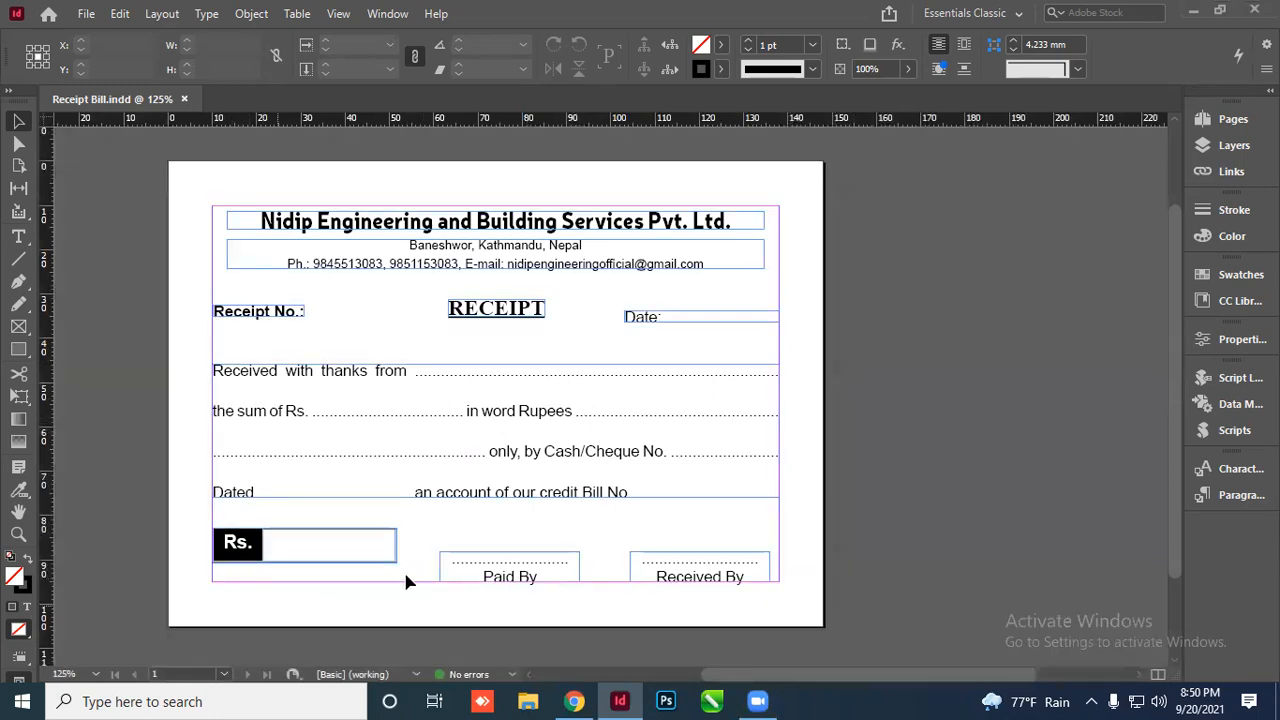
pyautogui.click(638, 227)
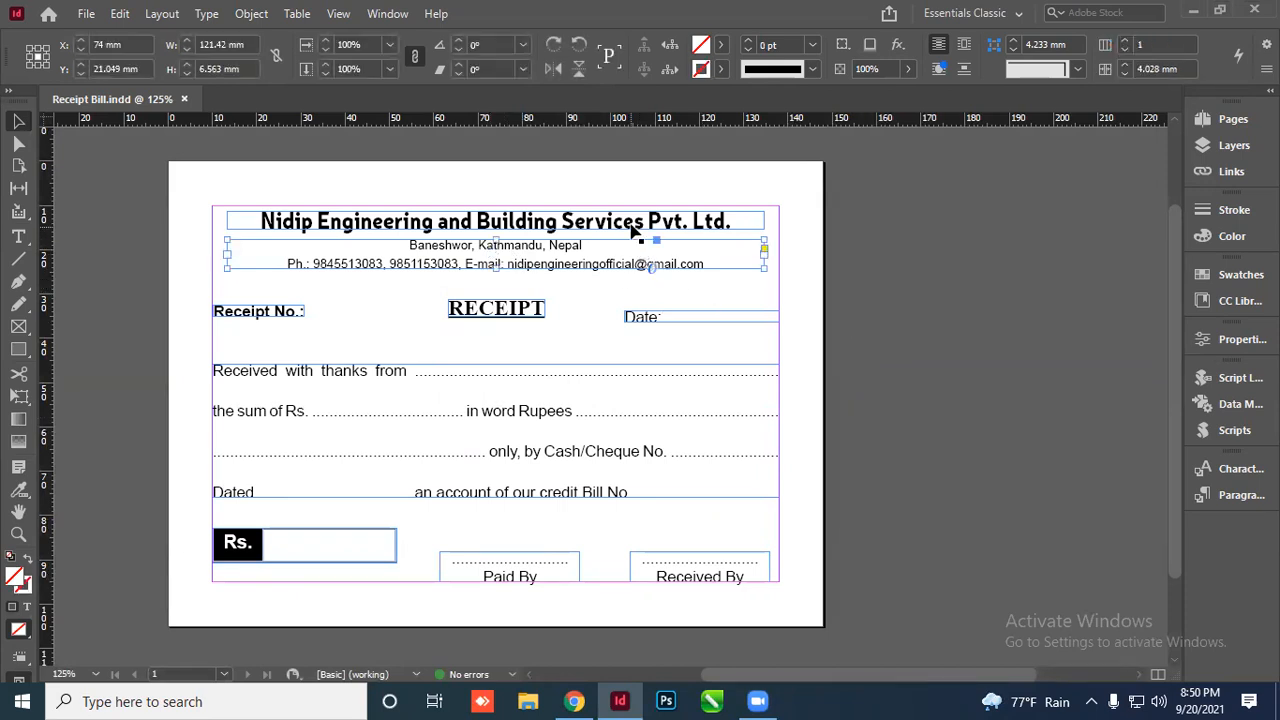
pyautogui.click(852, 261)
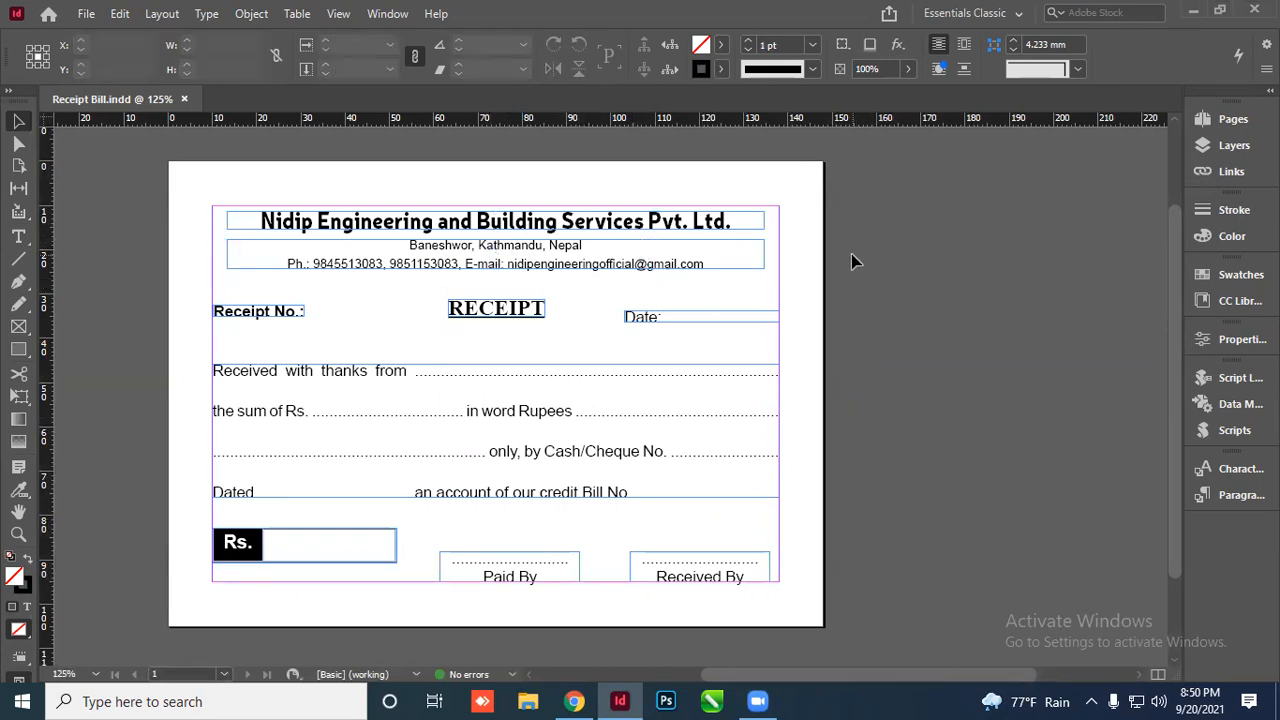
pyautogui.press('w')
pyautogui.press('w')
pyautogui.press('w')
pyautogui.press('w')
pyautogui.press('w')
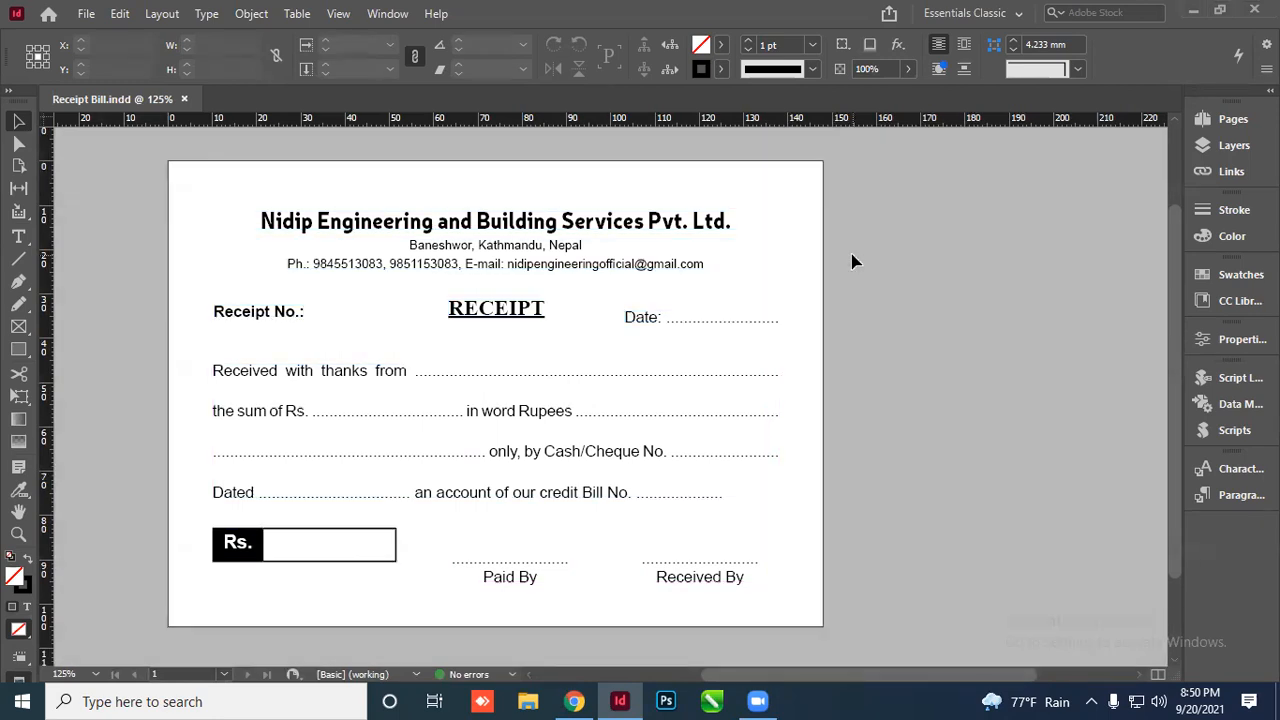
pyautogui.press('w')
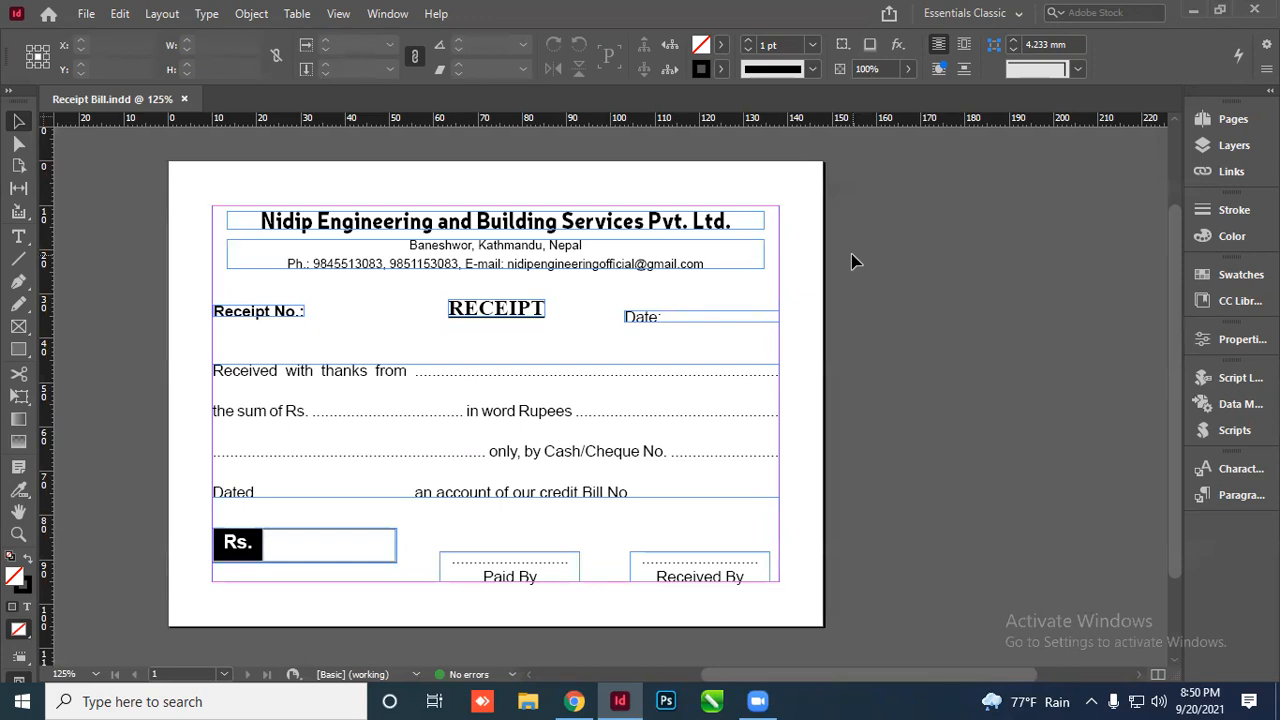
pyautogui.hotkey('shift', 'w')
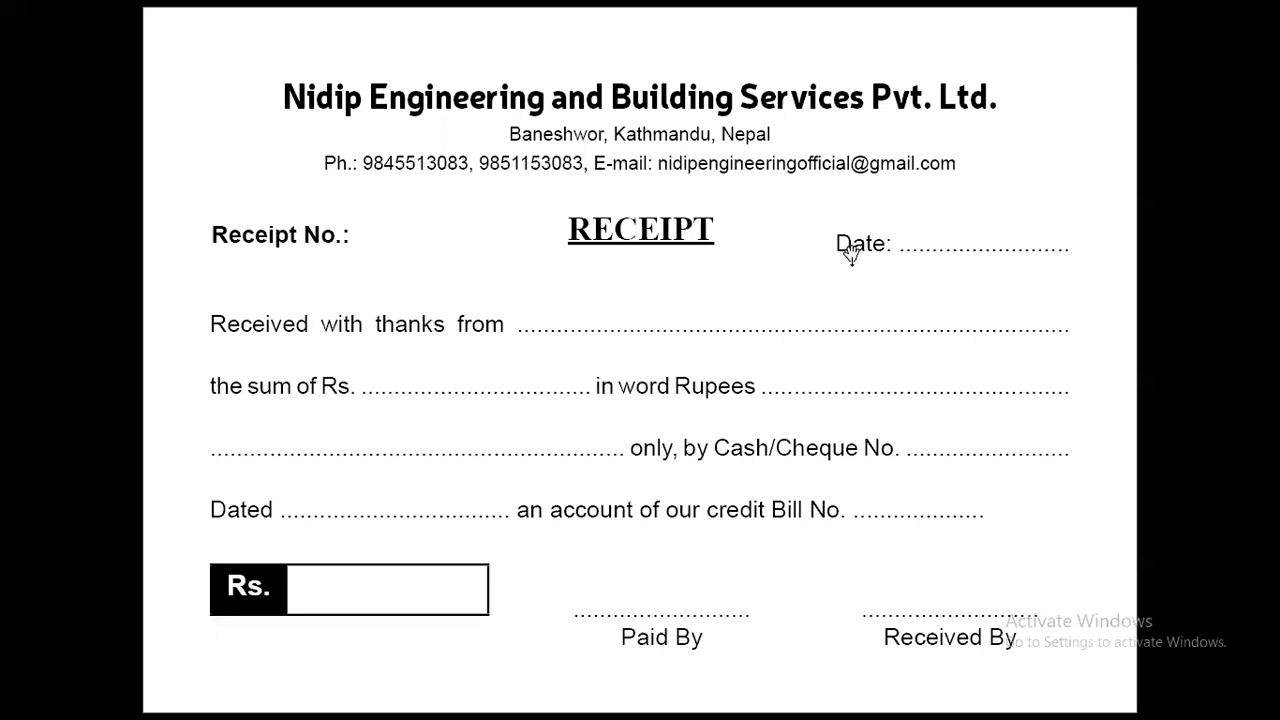
# Leave Presentation mode to show Receipt Bill in Normal view with frames and guides
pyautogui.hotkey('shift', 'w')
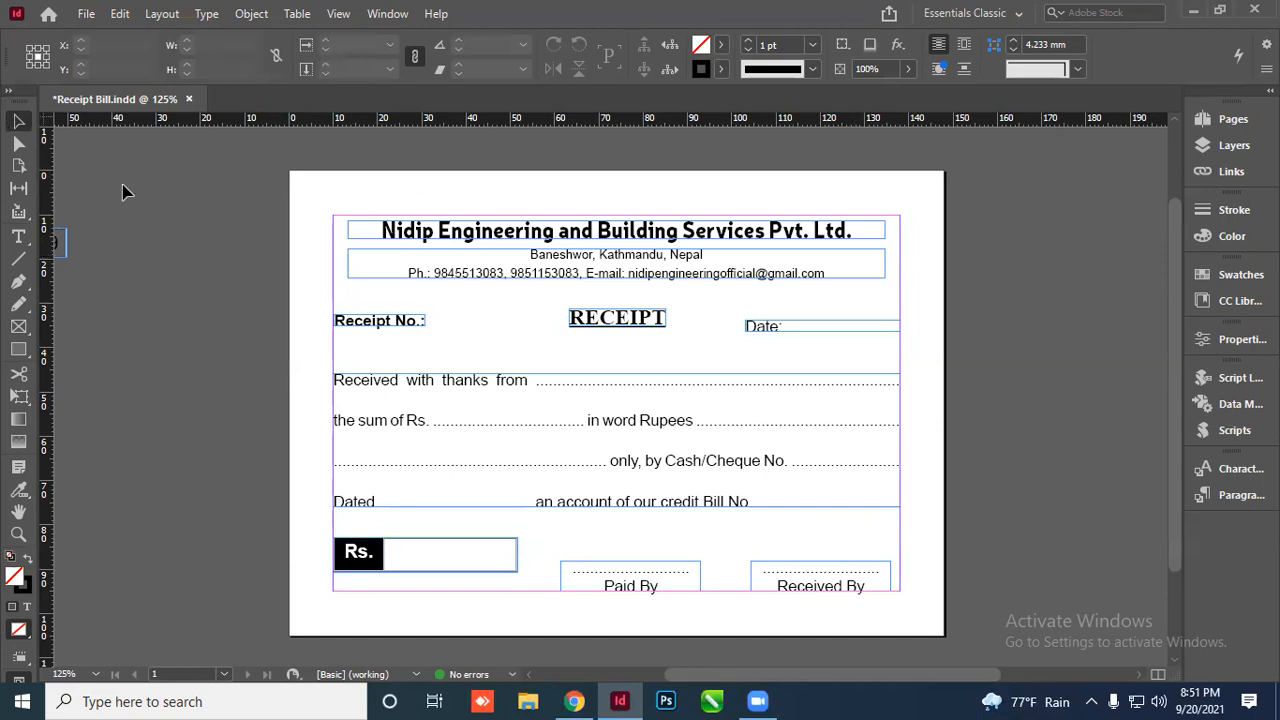
# Close the Receipt Bill document, discarding unsaved changes
pyautogui.scroll(-1, 240, 266)
pyautogui.scroll(2, 258, 275)
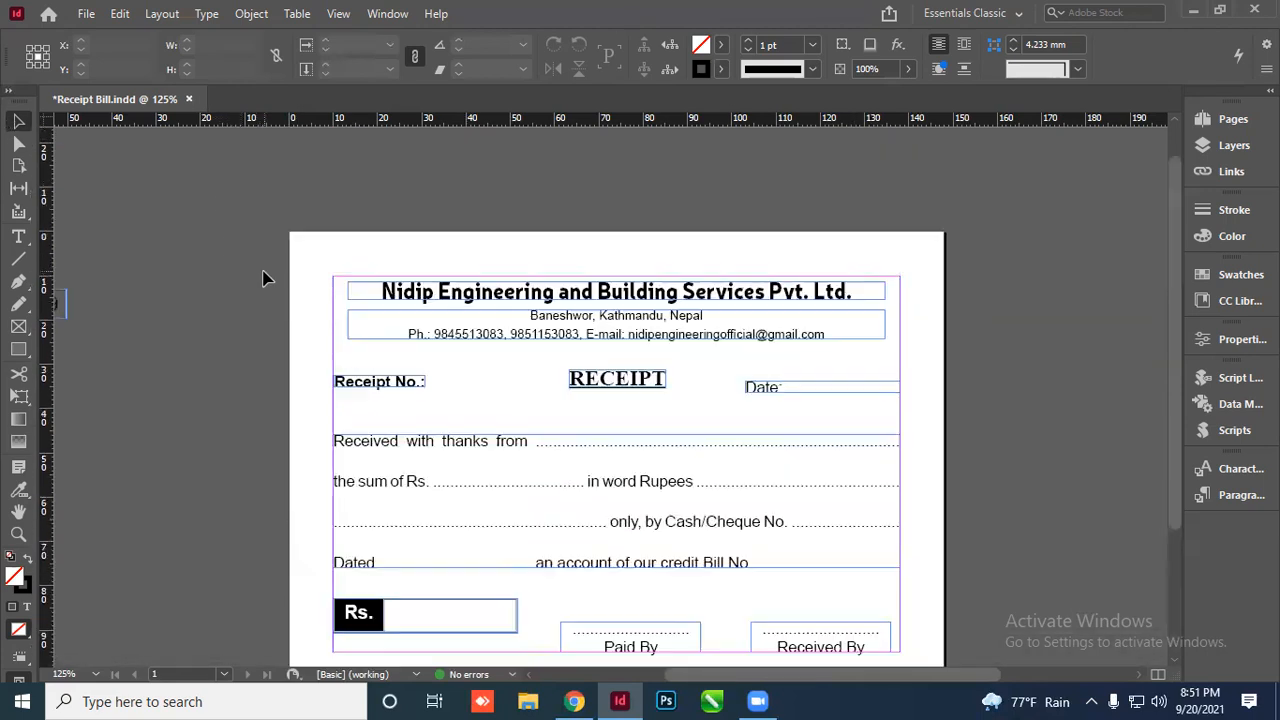
pyautogui.click(189, 99)
pyautogui.click(731, 381)
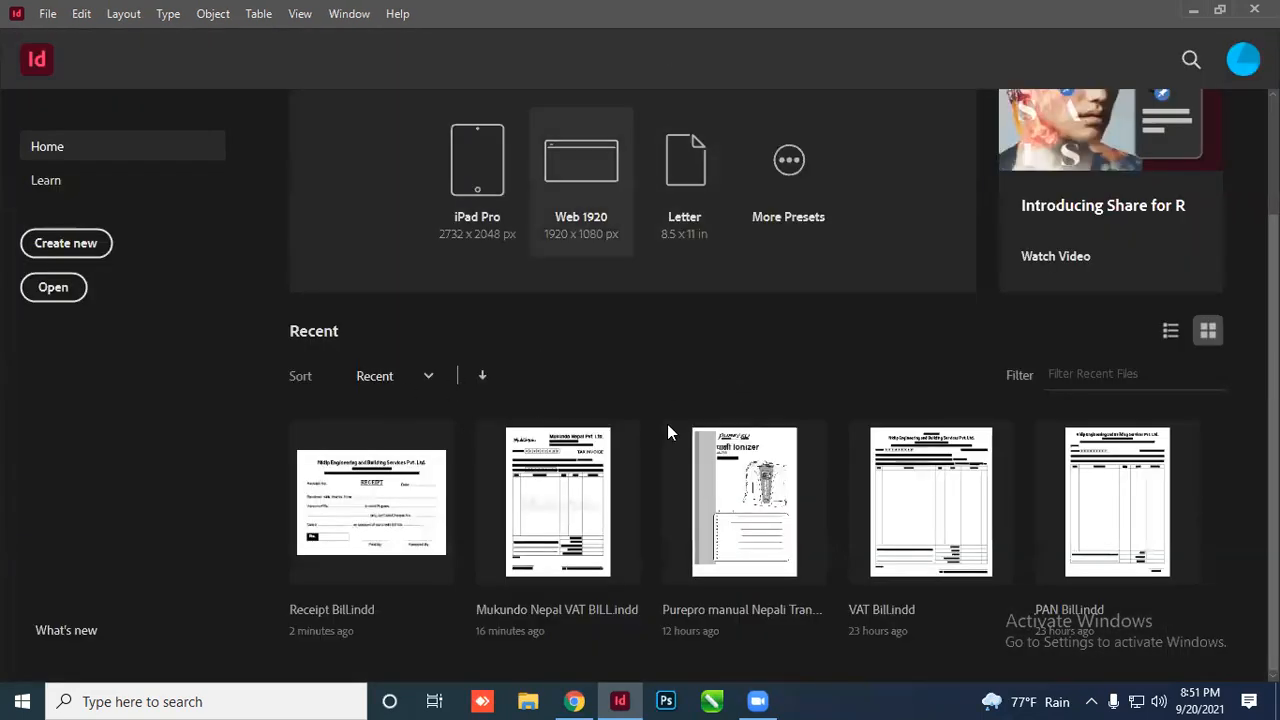
# Minimise InDesign and refresh the Windows desktop
pyautogui.scroll(2, 528, 331)
pyautogui.click(1193, 10)
pyautogui.rightClick(515, 262)
pyautogui.click(552, 318)
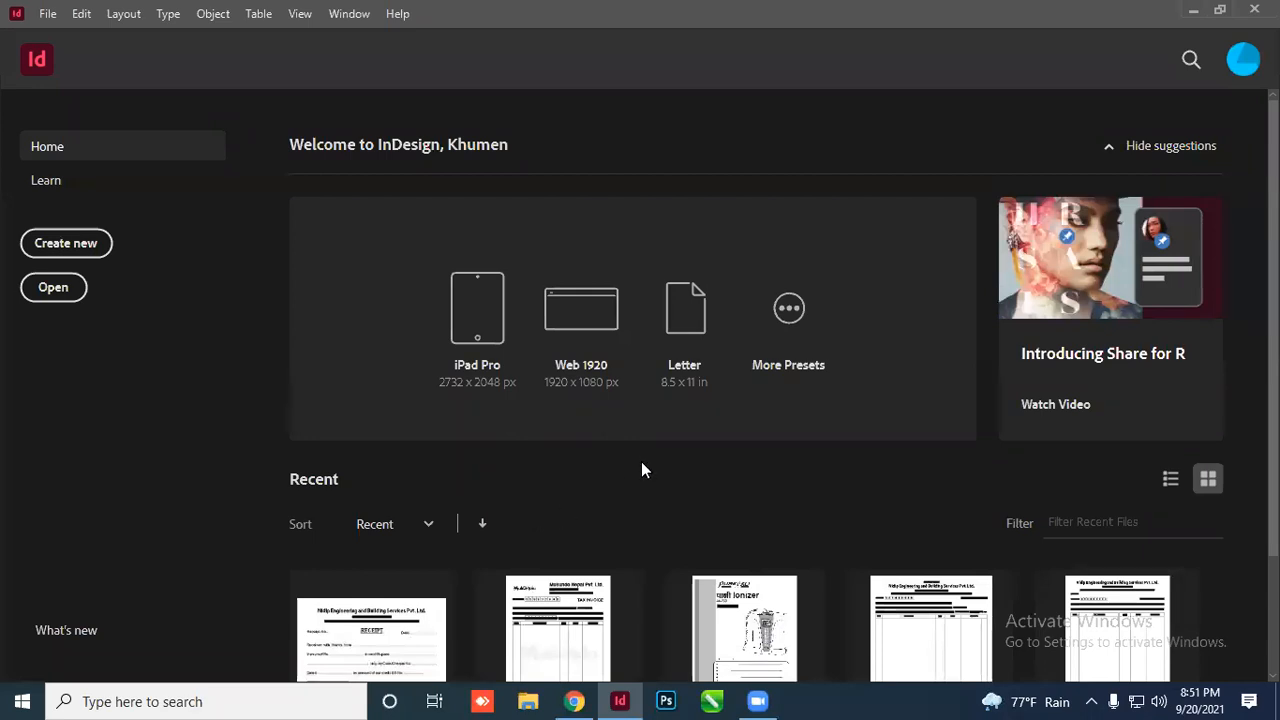
pyautogui.click(1193, 9)
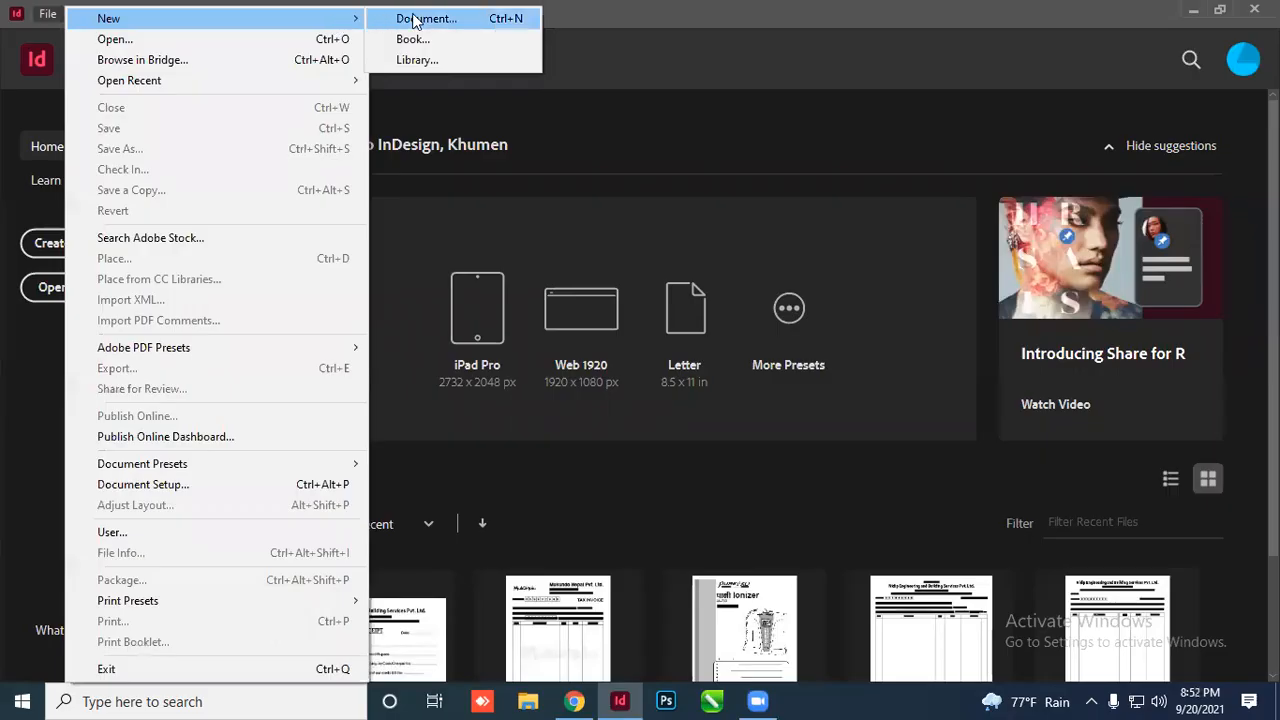
# Create a new blank single-page portrait document, Untitled-4, with default settings
pyautogui.click(430, 17)
pyautogui.click(660, 541)
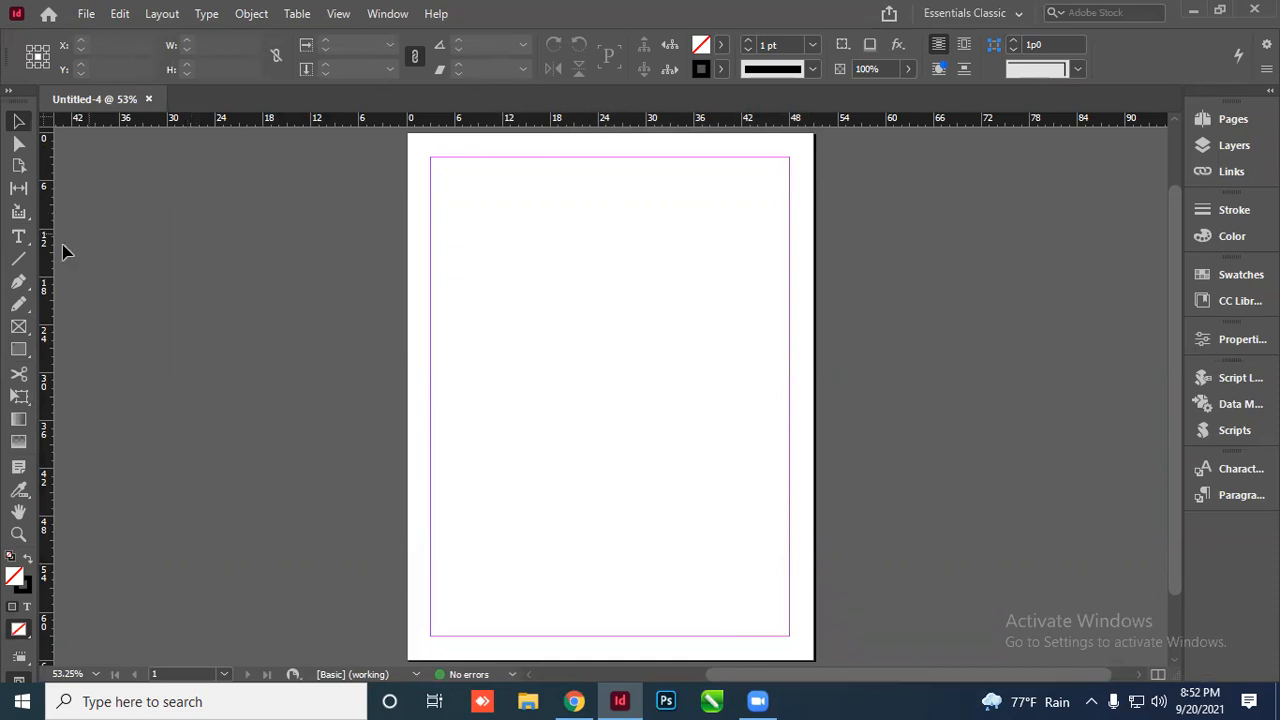
pyautogui.rightClick(22, 241)
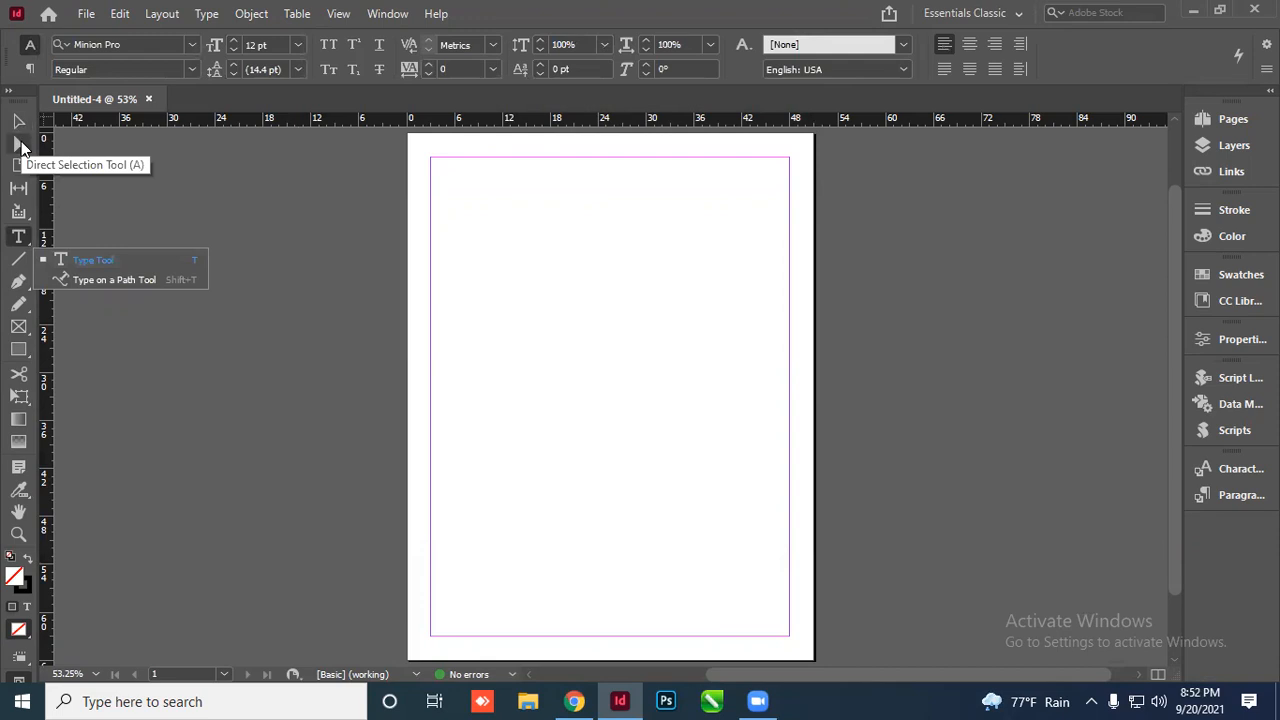
pyautogui.click(133, 174)
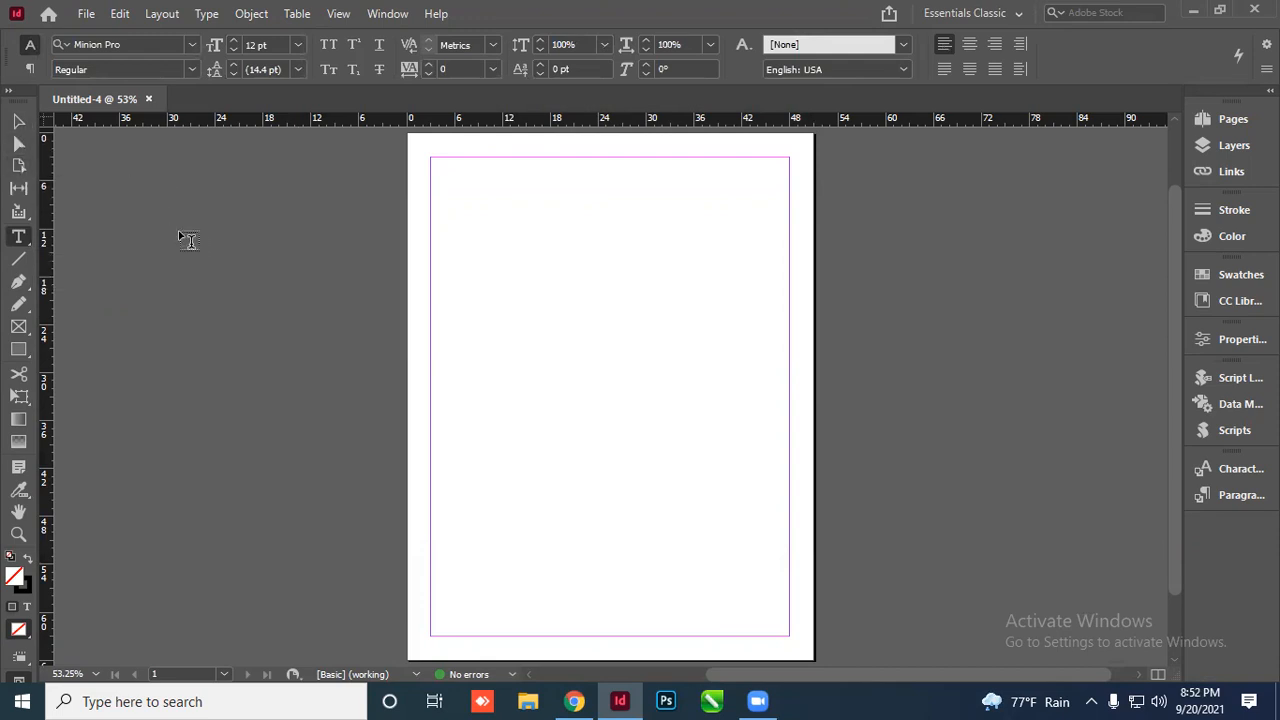
pyautogui.press('v')
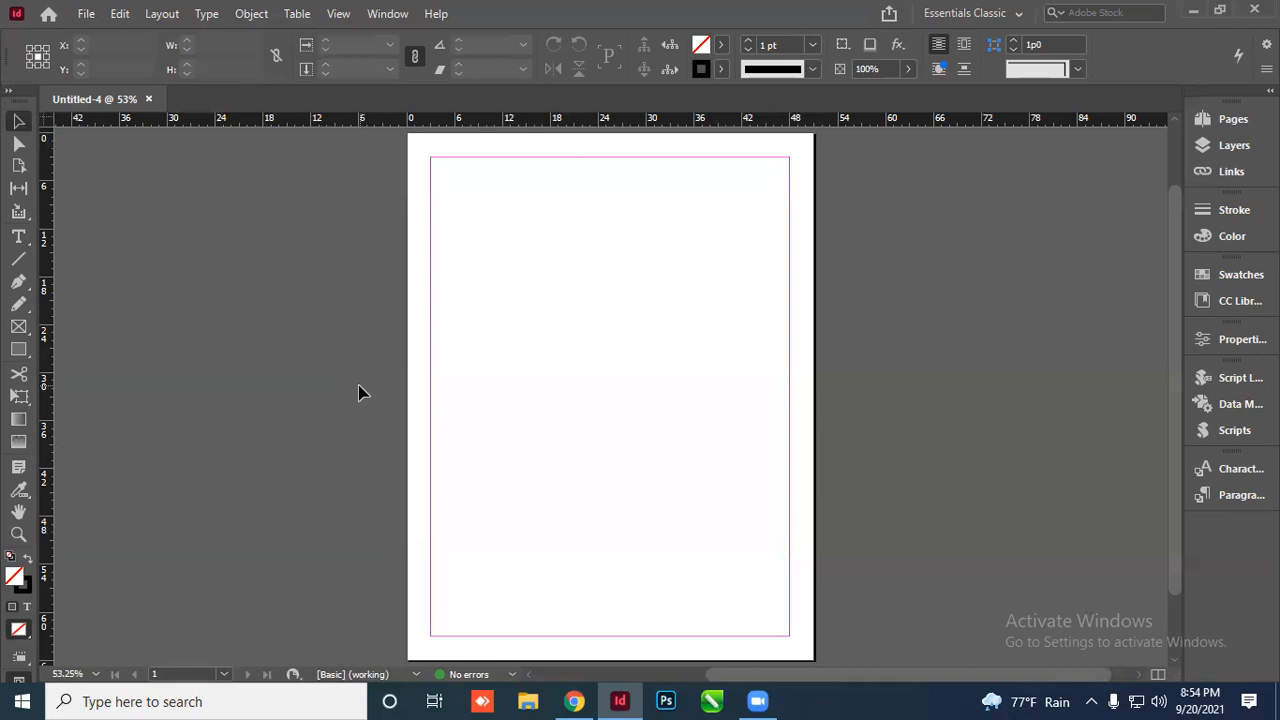
pyautogui.hotkey('ctrl', 'n')
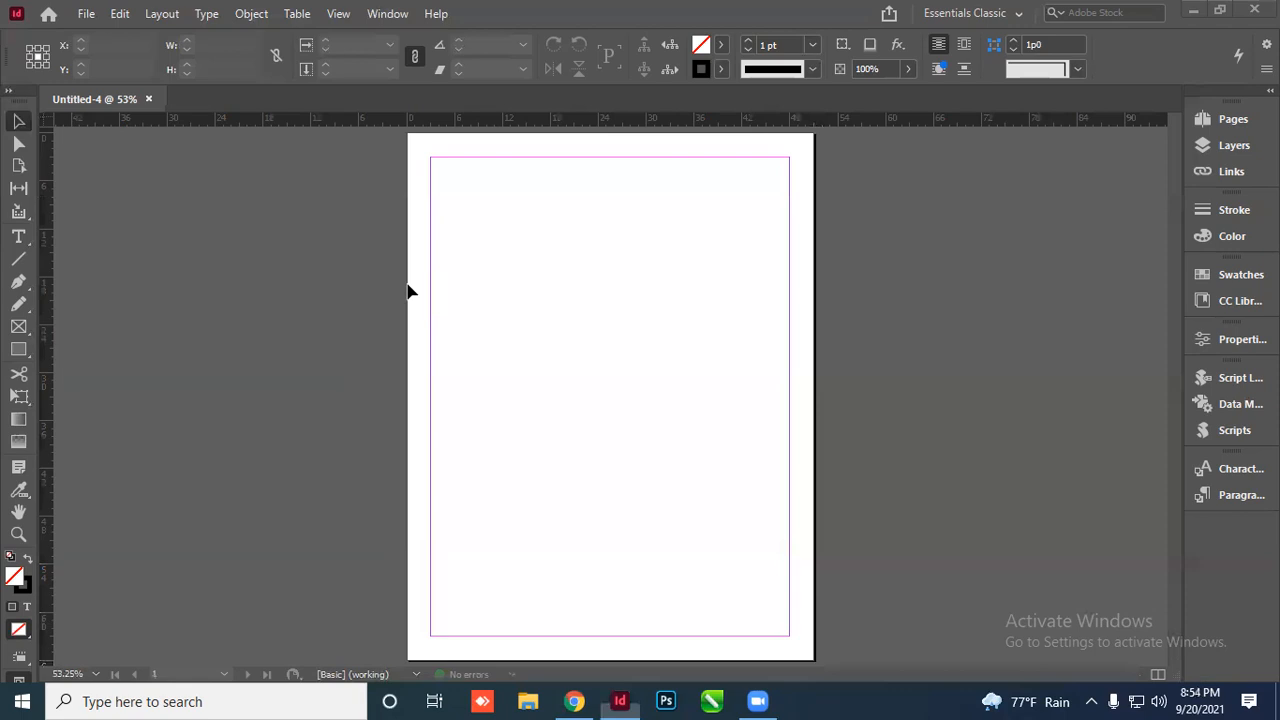